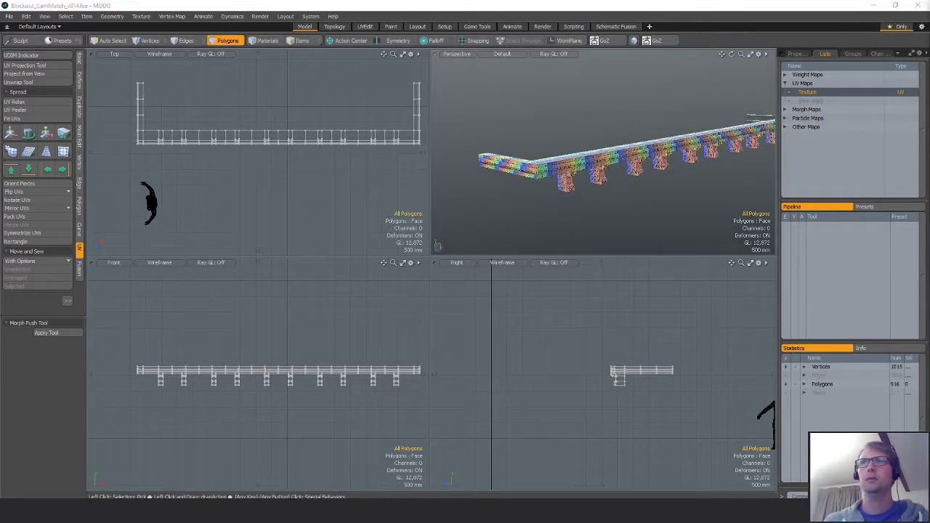
- Unhide the old ledges, then copy the textured bottom ledge and raise the copy about 2.75 m to the next floor
{"action": "key", "text": "u"}
{"action": "mouse_move", "coordinate": [291, 322]}
{"action": "left_mouse_down", "text": "alt+shift"}
{"action": "mouse_move", "coordinate": [315, 421]}
{"action": "mouse_move", "coordinate": [333, 419]}
{"action": "left_mouse_up", "text": "alt+shift"}
{"action": "left_click_drag", "start_coordinate": [334, 420], "coordinate": [268, 392], "text": "ctrl+alt"}
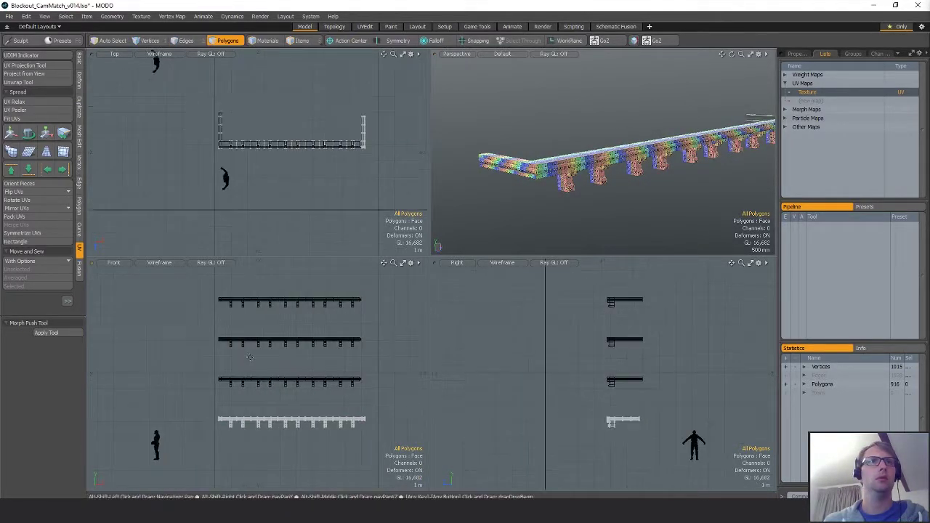
{"action": "mouse_move", "coordinate": [257, 381]}
{"action": "right_mouse_down"}
{"action": "mouse_move", "coordinate": [127, 397]}
{"action": "mouse_move", "coordinate": [370, 394]}
{"action": "right_mouse_up"}
{"action": "left_click_drag", "start_coordinate": [350, 380], "coordinate": [332, 373], "text": "alt+shift"}
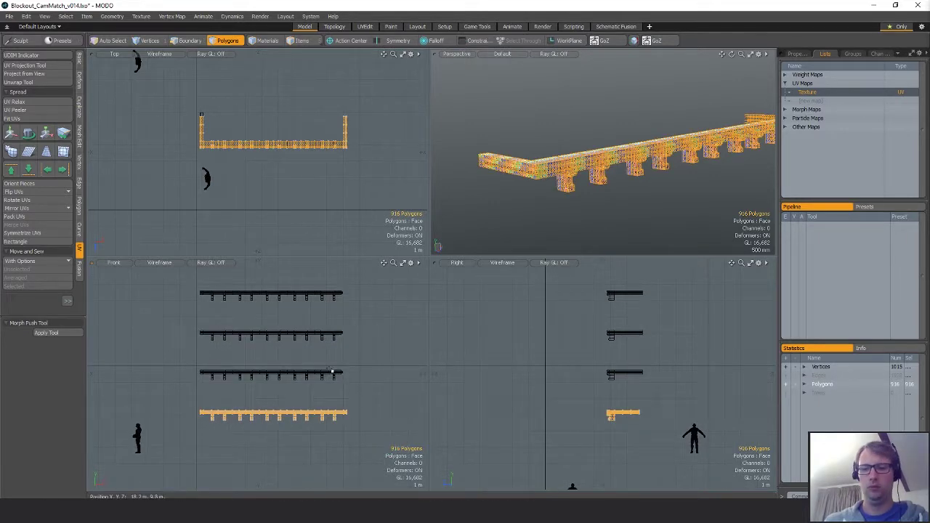
{"action": "key", "text": "w"}
{"action": "left_click_drag", "start_coordinate": [274, 369], "coordinate": [274, 325]}
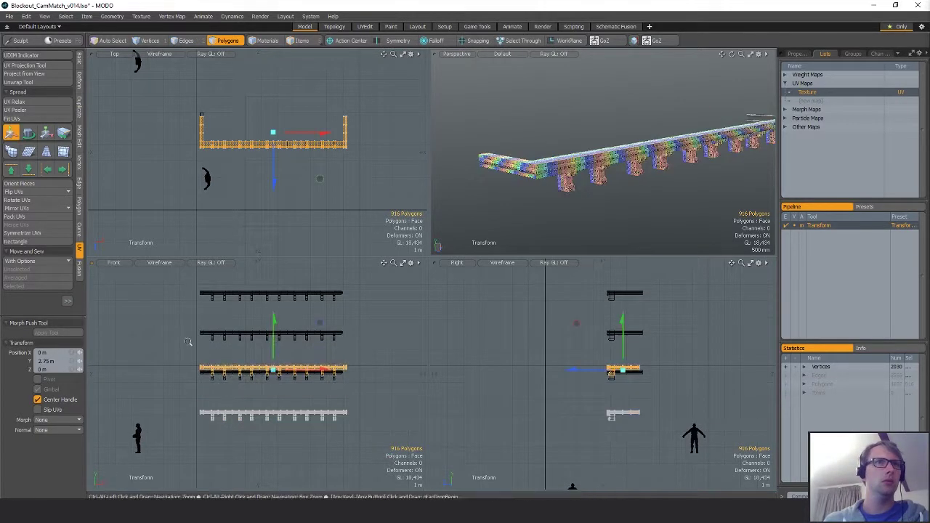
- Enable geometry snapping and snap the copied ledge's corner onto the matching corner of the old ledge on that floor
{"action": "left_click_drag", "start_coordinate": [196, 345], "coordinate": [373, 286], "text": "ctrl+alt"}
{"action": "left_click_drag", "start_coordinate": [372, 286], "coordinate": [429, 294], "text": "ctrl+alt"}
{"action": "key", "text": "x"}
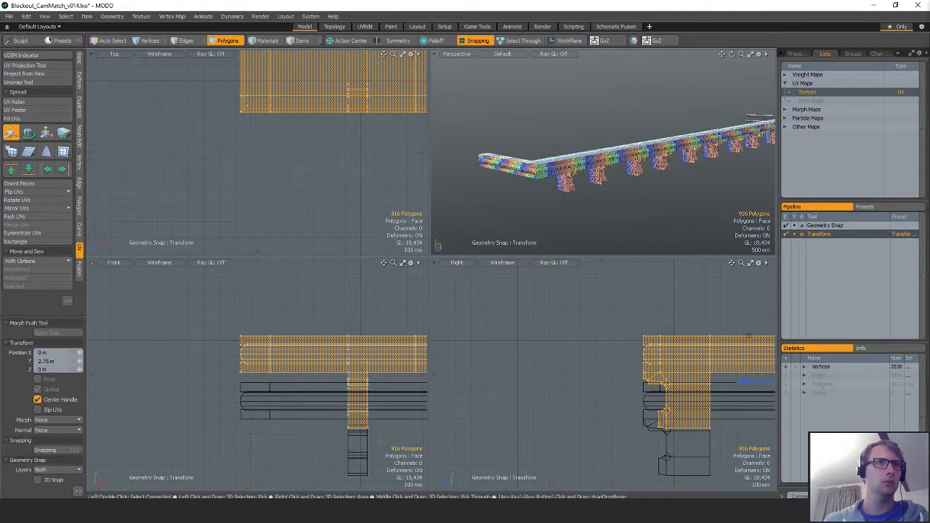
{"action": "left_click_drag", "start_coordinate": [242, 354], "coordinate": [249, 397]}
{"action": "left_click_drag", "start_coordinate": [385, 401], "coordinate": [291, 401], "text": "ctrl+alt"}
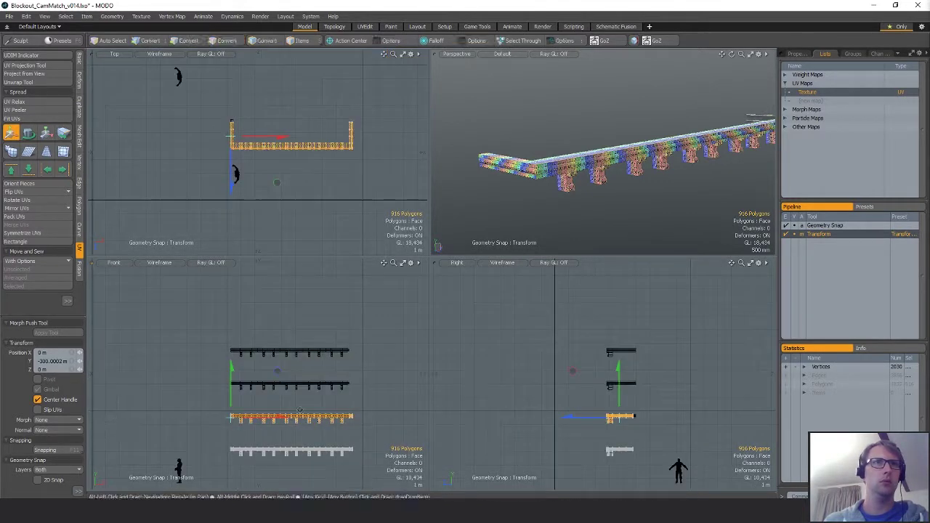
- Copy both textured ledges together and raise the copies about 5.8 m towards the two upper floors
{"action": "key", "text": "space"}
{"action": "mouse_move", "coordinate": [291, 401]}
{"action": "right_mouse_down"}
{"action": "mouse_move", "coordinate": [274, 486]}
{"action": "mouse_move", "coordinate": [359, 411]}
{"action": "right_mouse_up"}
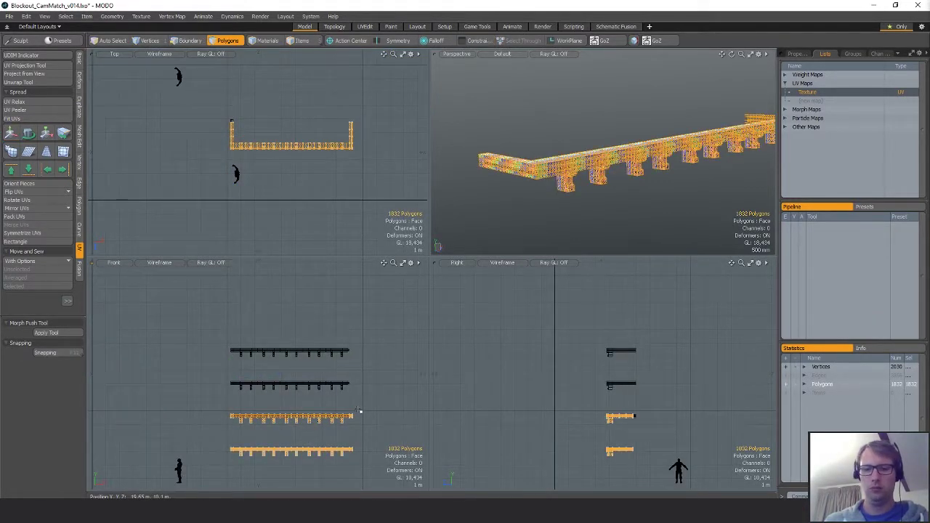
{"action": "key", "text": "w"}
{"action": "left_click_drag", "start_coordinate": [292, 386], "coordinate": [292, 306]}
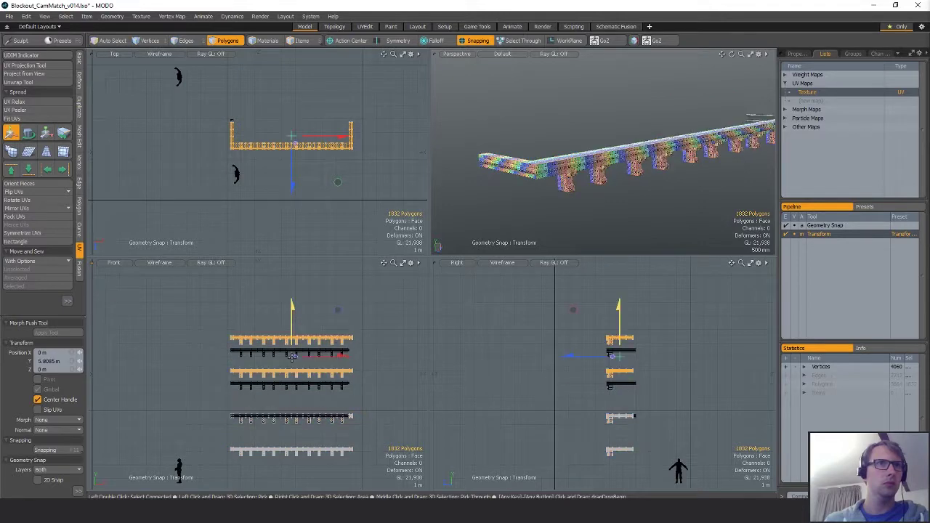
- Snap the two copied ledges vertically onto the corners of the old upper-floor ledges
{"action": "left_click_drag", "start_coordinate": [231, 385], "coordinate": [372, 352], "text": "ctrl+alt"}
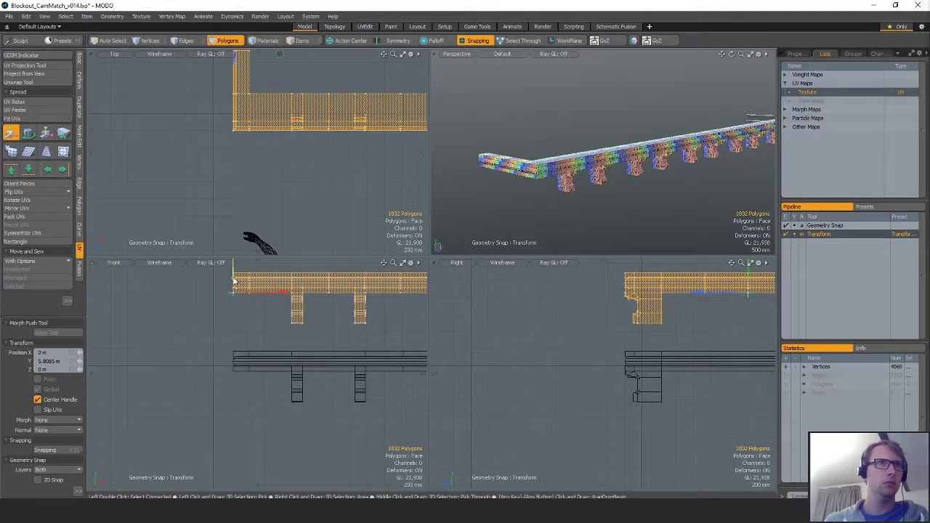
{"action": "left_click_drag", "start_coordinate": [234, 280], "coordinate": [237, 365]}
{"action": "left_click_drag", "start_coordinate": [299, 400], "coordinate": [226, 401], "text": "ctrl+alt"}
{"action": "left_click_drag", "start_coordinate": [359, 399], "coordinate": [273, 403], "text": "alt+shift"}
{"action": "left_click_drag", "start_coordinate": [273, 403], "coordinate": [251, 404], "text": "ctrl+alt"}
{"action": "left_click_drag", "start_coordinate": [251, 404], "coordinate": [303, 380], "text": "alt+shift"}
- Make the old ledge mesh active, select its polygons on the three upper floors, and delete them
{"action": "key", "text": "q"}
{"action": "key", "text": "5"}
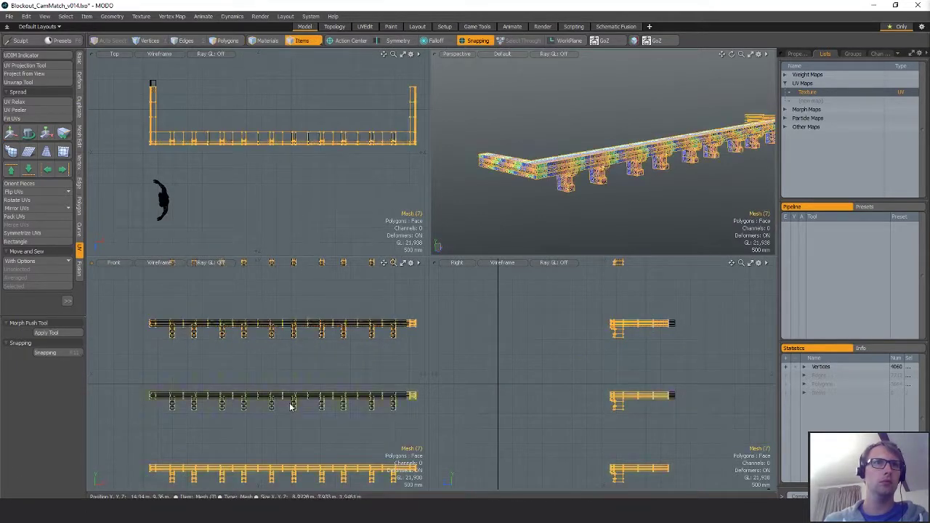
{"action": "left_click", "coordinate": [293, 405]}
{"action": "left_click_drag", "start_coordinate": [370, 421], "coordinate": [320, 417], "text": "ctrl+alt"}
{"action": "left_click_drag", "start_coordinate": [388, 409], "coordinate": [423, 384], "text": "alt+shift"}
{"action": "key", "text": "3"}
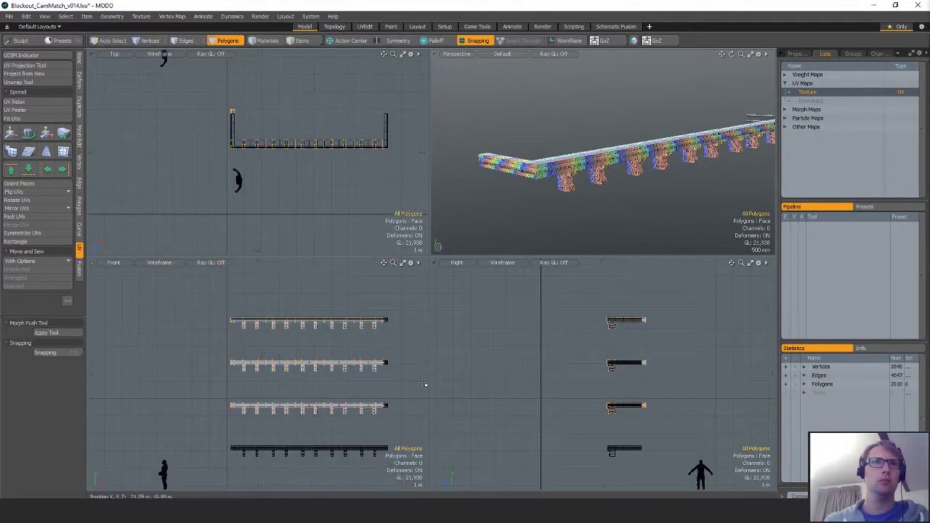
{"action": "mouse_move", "coordinate": [382, 435]}
{"action": "right_mouse_down"}
{"action": "mouse_move", "coordinate": [93, 400]}
{"action": "mouse_move", "coordinate": [635, 364]}
{"action": "right_mouse_up"}
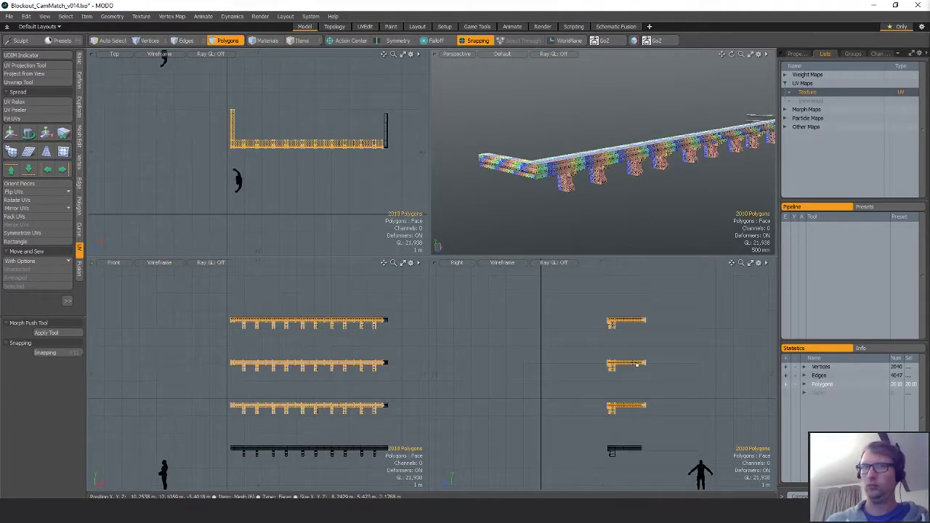
{"action": "left_click", "coordinate": [635, 364]}
{"action": "left_click_drag", "start_coordinate": [656, 374], "coordinate": [630, 366], "text": "alt+shift"}
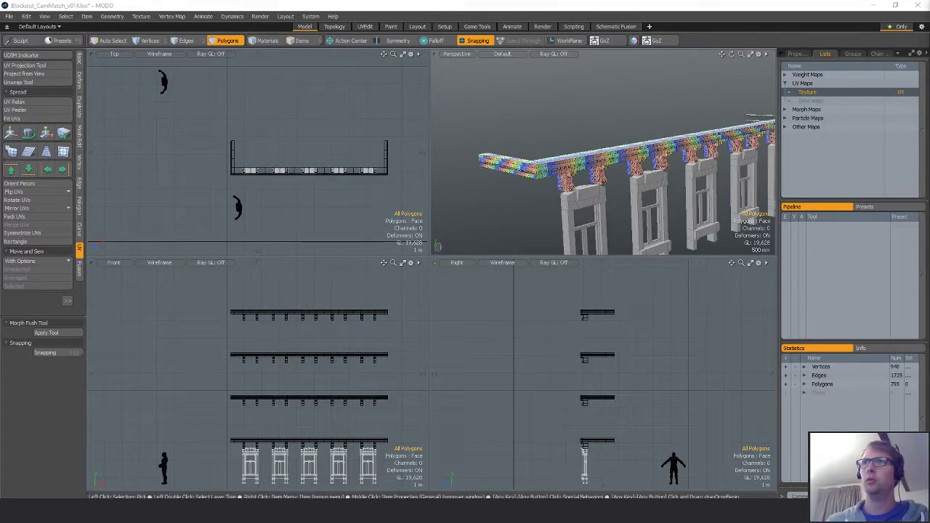
- Isolate the window mesh for editing and delete the duplicate windows, keeping only the first one on the lowest floor
{"action": "left_click_drag", "start_coordinate": [603, 167], "coordinate": [561, 152], "text": "alt"}
{"action": "left_click", "coordinate": [567, 141]}
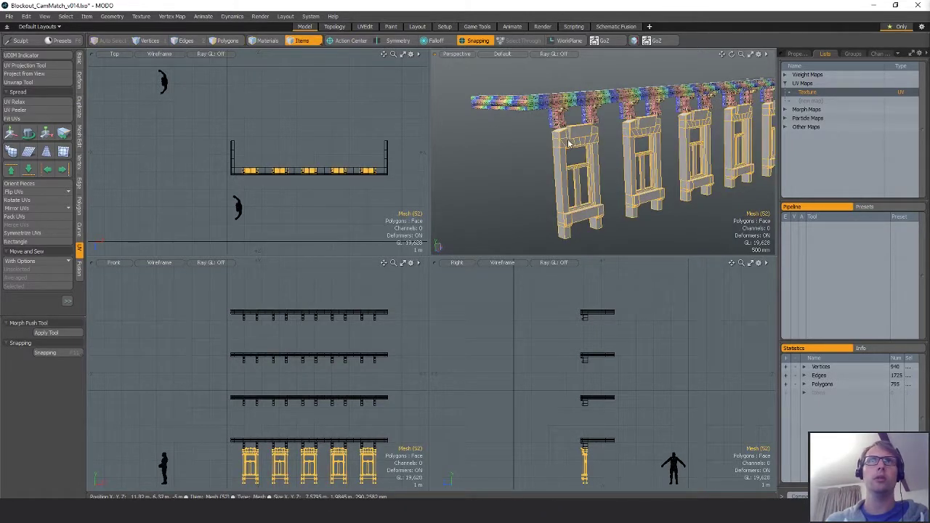
{"action": "key", "text": "4"}
{"action": "left_click_drag", "start_coordinate": [292, 183], "coordinate": [258, 181], "text": "alt"}
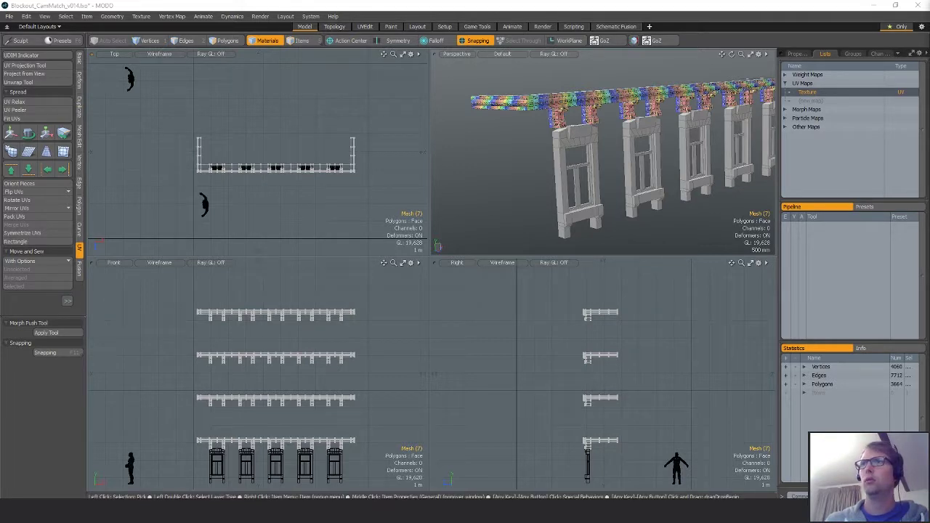
{"action": "left_click", "coordinate": [335, 147]}
{"action": "right_click_drag", "start_coordinate": [229, 142], "coordinate": [303, 131]}
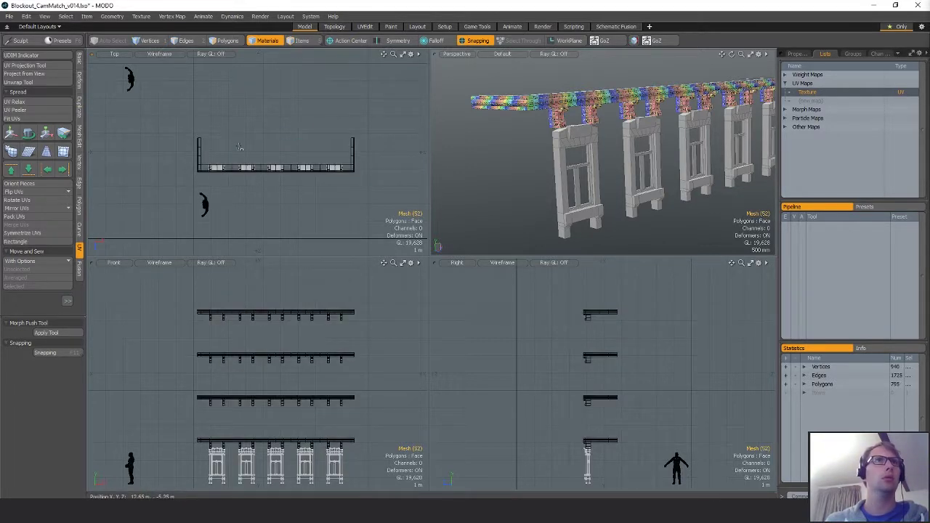
{"action": "key", "text": "3"}
{"action": "right_click_drag", "start_coordinate": [313, 301], "coordinate": [307, 237]}
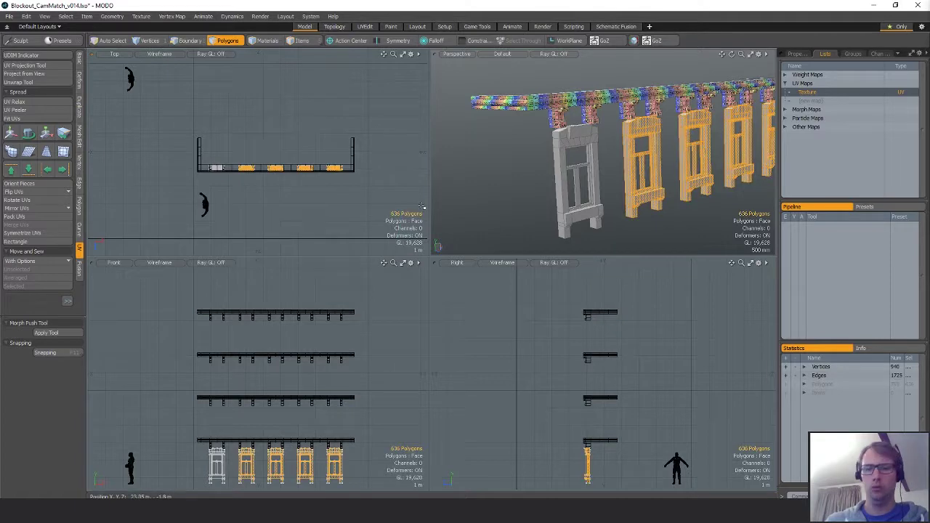
{"action": "key", "text": "Delete"}
{"action": "key", "text": "ctrl+z"}
{"action": "key", "text": "ctrl+z"}
{"action": "key", "text": "ctrl+z"}
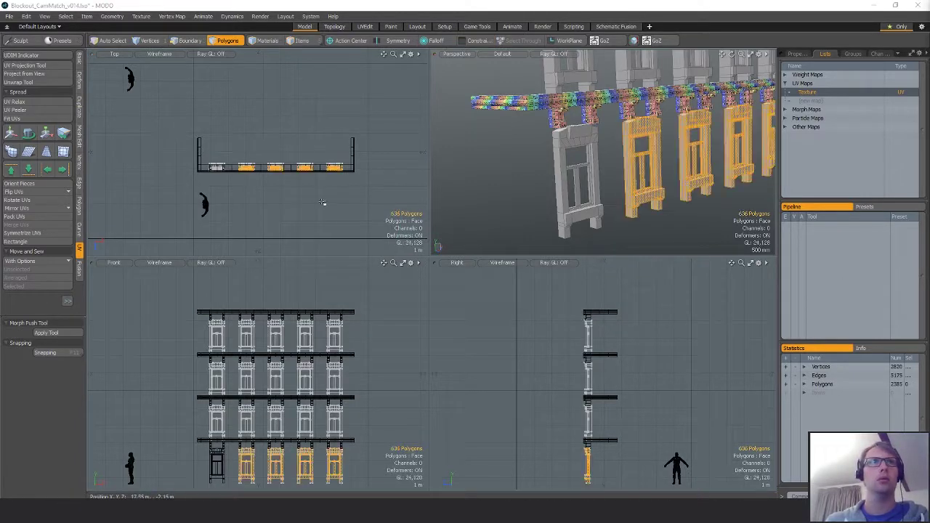
{"action": "key", "text": "ctrl+z"}
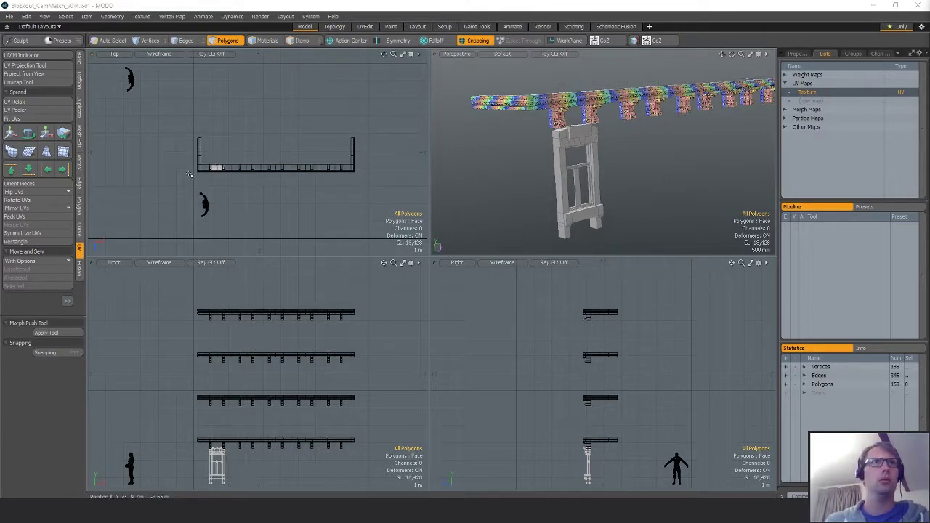
- Select all polygons of the remaining window, frame them in the views, and open the UV Editor
{"action": "right_click_drag", "start_coordinate": [191, 174], "coordinate": [309, 218]}
{"action": "key", "text": "shift+a"}
{"action": "scroll", "coordinate": [308, 206], "scroll_direction": "down", "scroll_amount": 2}
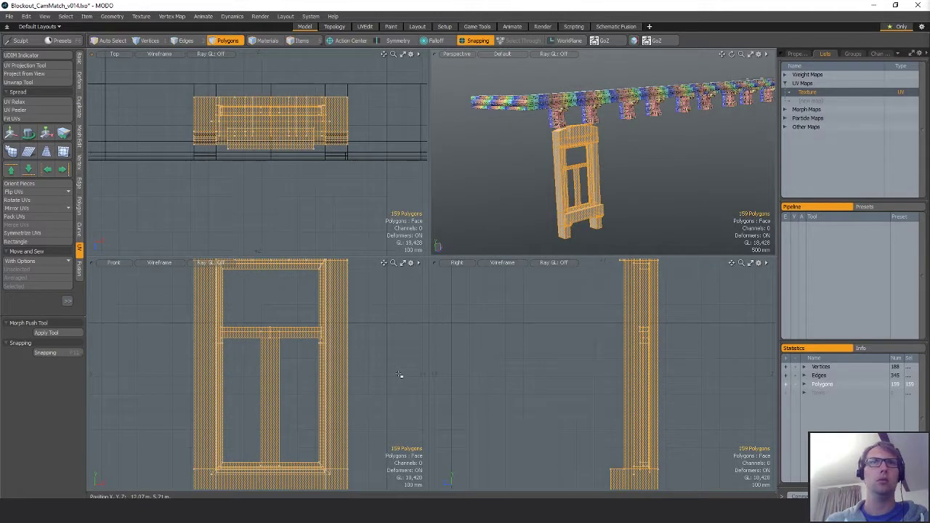
{"action": "key", "text": "shift+a"}
{"action": "left_click", "coordinate": [812, 82]}
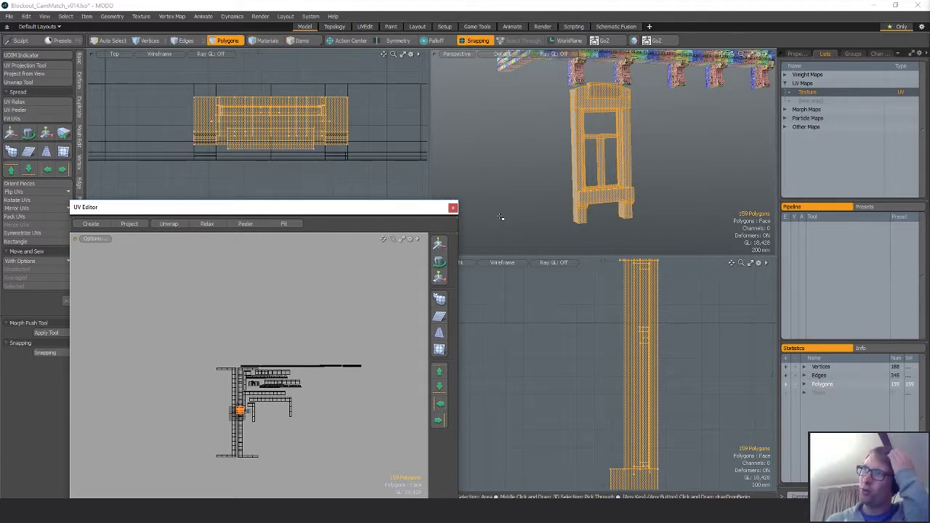
{"action": "left_click_drag", "start_coordinate": [383, 210], "coordinate": [404, 209]}
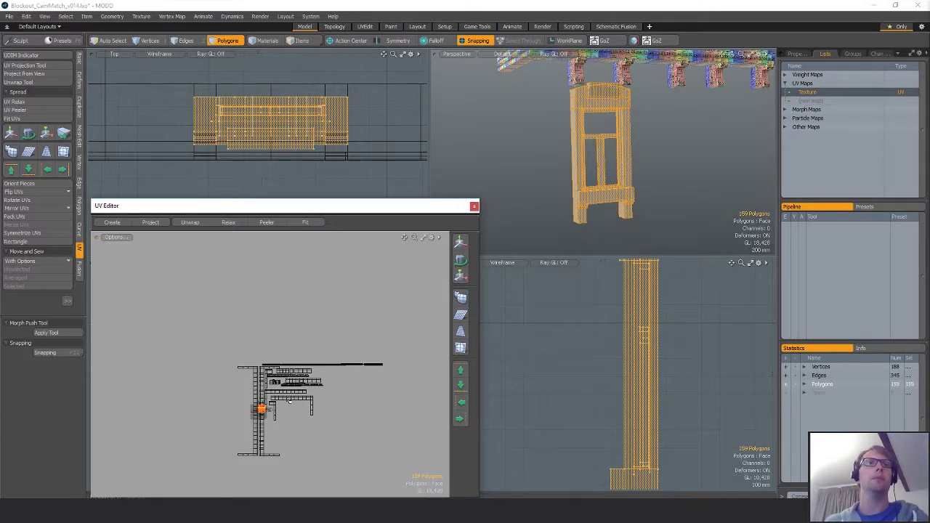
- Generate new UVs for the selected window with the UV Projection Tool using Atlas projection
{"action": "scroll", "coordinate": [251, 414], "scroll_direction": "up", "scroll_amount": 5}
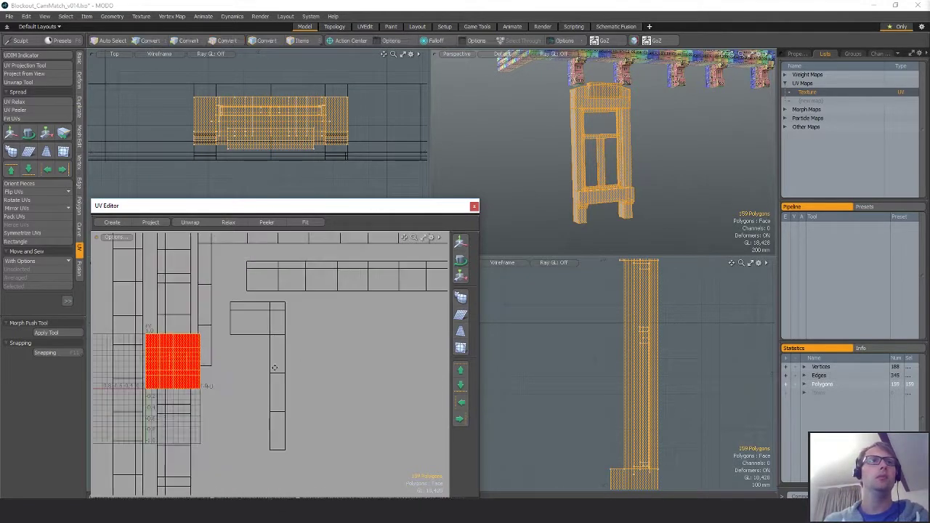
{"action": "middle_click_drag", "start_coordinate": [211, 342], "coordinate": [354, 347]}
{"action": "key", "text": "w"}
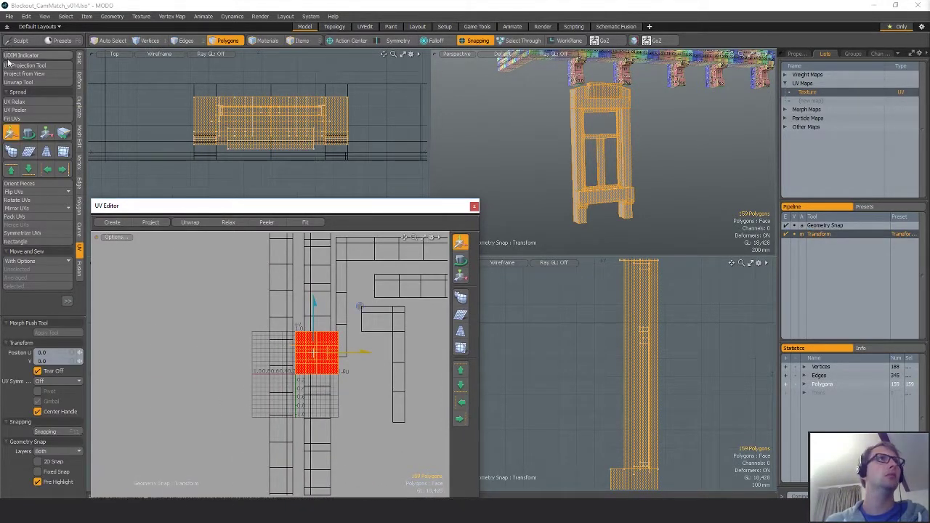
{"action": "left_click", "coordinate": [24, 73]}
{"action": "left_click", "coordinate": [34, 66]}
{"action": "left_click", "coordinate": [243, 305]}
{"action": "left_click_drag", "start_coordinate": [373, 366], "coordinate": [375, 345], "text": "alt"}
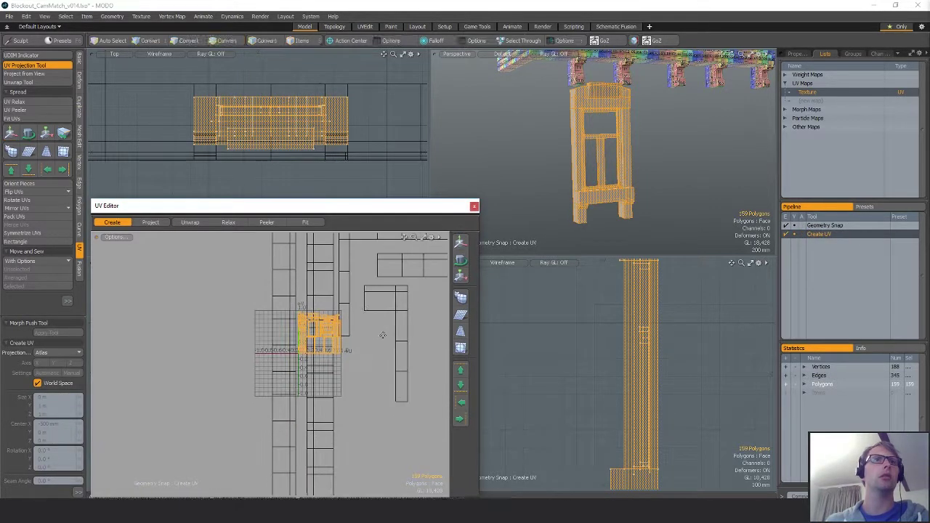
- Move the window's new UV islands clear of the existing ledge UVs and drop the transform
{"action": "key", "text": "w"}
{"action": "left_click_drag", "start_coordinate": [362, 311], "coordinate": [249, 301]}
{"action": "key", "text": "shift+a"}
{"action": "middle_click_drag", "start_coordinate": [187, 337], "coordinate": [268, 312]}
{"action": "scroll", "coordinate": [265, 316], "scroll_direction": "down", "scroll_amount": 3}
{"action": "key", "text": "space"}
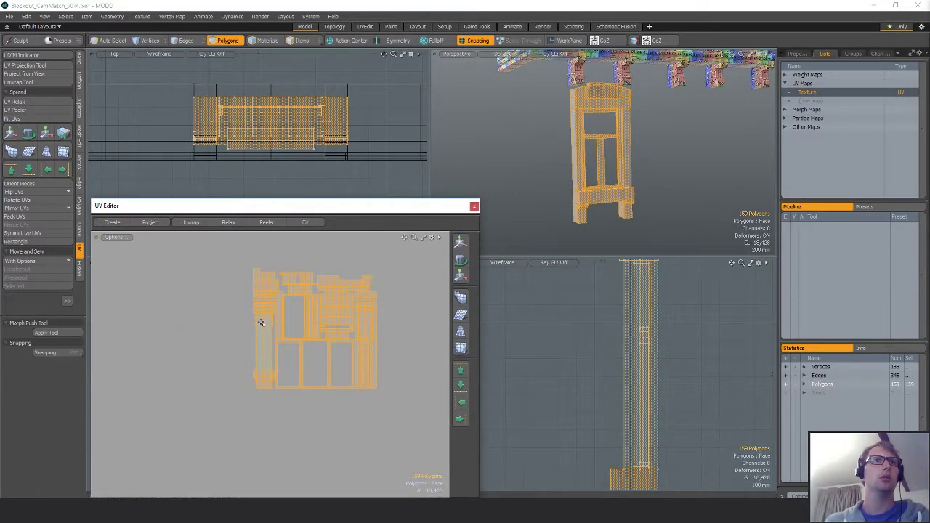
- Select the UV island of one outer side of the window surround and move it away from the packed islands without snapping
{"action": "left_click", "coordinate": [257, 322]}
{"action": "left_click_drag", "start_coordinate": [640, 167], "coordinate": [697, 169], "text": "alt"}
{"action": "key", "text": "x"}
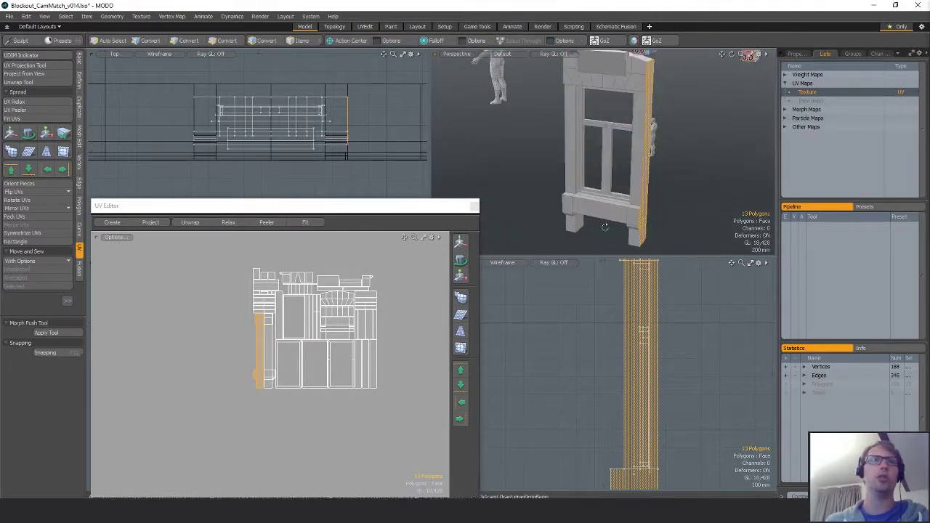
{"action": "key", "text": "w"}
{"action": "scroll", "coordinate": [267, 334], "scroll_direction": "up", "scroll_amount": 3}
{"action": "key", "text": "x"}
{"action": "left_click_drag", "start_coordinate": [301, 301], "coordinate": [192, 301]}
{"action": "key", "text": "space"}
- Select all UV islands of the stone window surround and move them apart from the inner frame's islands
{"action": "key", "text": "ctrl+a"}
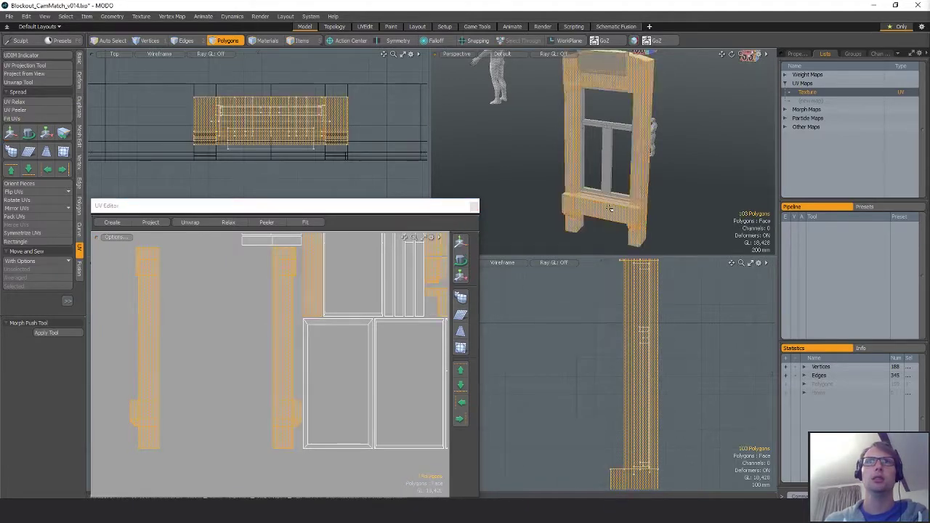
{"action": "left_click_drag", "start_coordinate": [654, 192], "coordinate": [694, 206], "text": "alt"}
{"action": "scroll", "coordinate": [322, 328], "scroll_direction": "down", "scroll_amount": 6}
{"action": "key", "text": "w"}
{"action": "left_click_drag", "start_coordinate": [297, 334], "coordinate": [183, 367]}
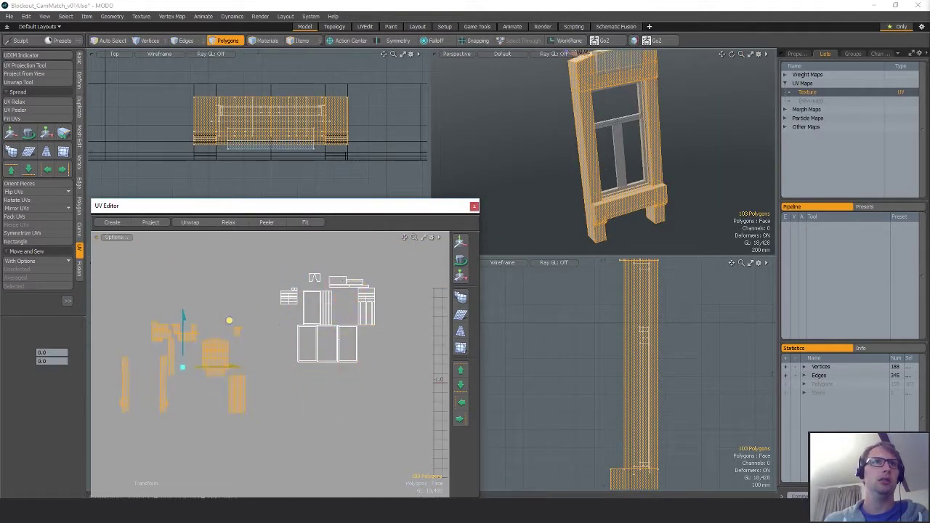
{"action": "key", "text": "space"}
- Select the arched lintel's front faces and move their UV island up, away from the islands beneath it
{"action": "left_click_drag", "start_coordinate": [580, 170], "coordinate": [609, 92], "text": "alt"}
{"action": "scroll", "coordinate": [600, 130], "scroll_direction": "up", "scroll_amount": 4}
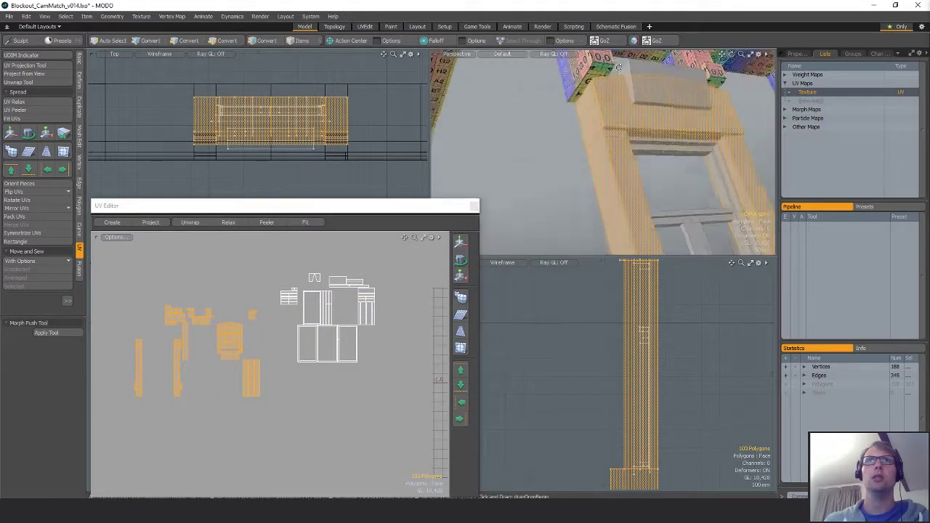
{"action": "left_click", "coordinate": [609, 93]}
{"action": "scroll", "coordinate": [283, 313], "scroll_direction": "up", "scroll_amount": 5}
{"action": "left_click_drag", "start_coordinate": [298, 320], "coordinate": [442, 239], "text": "alt+shift"}
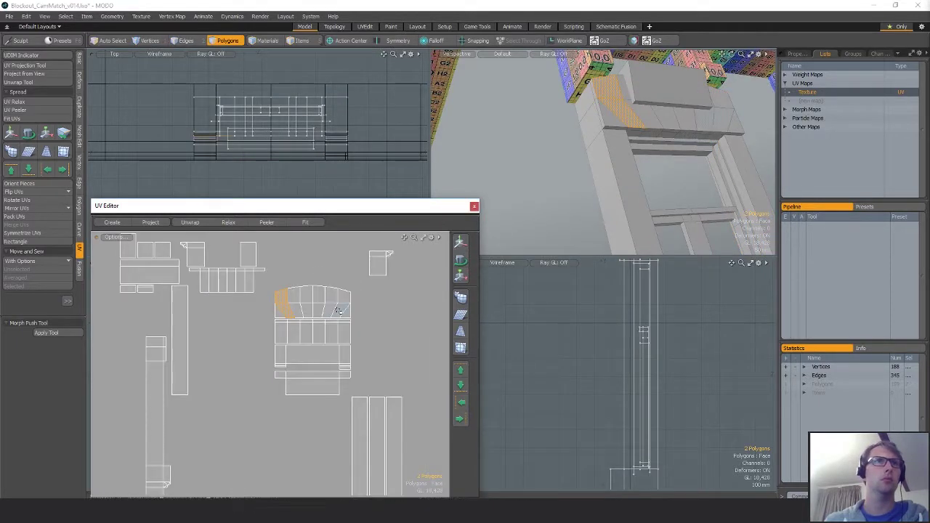
{"action": "left_click_drag", "start_coordinate": [282, 303], "coordinate": [386, 284]}
{"action": "scroll", "coordinate": [668, 108], "scroll_direction": "down", "scroll_amount": 3}
{"action": "left_click_drag", "start_coordinate": [669, 109], "coordinate": [628, 104], "text": "alt"}
{"action": "scroll", "coordinate": [628, 104], "scroll_direction": "up", "scroll_amount": 4}
{"action": "scroll", "coordinate": [628, 104], "scroll_direction": "up", "scroll_amount": 1}
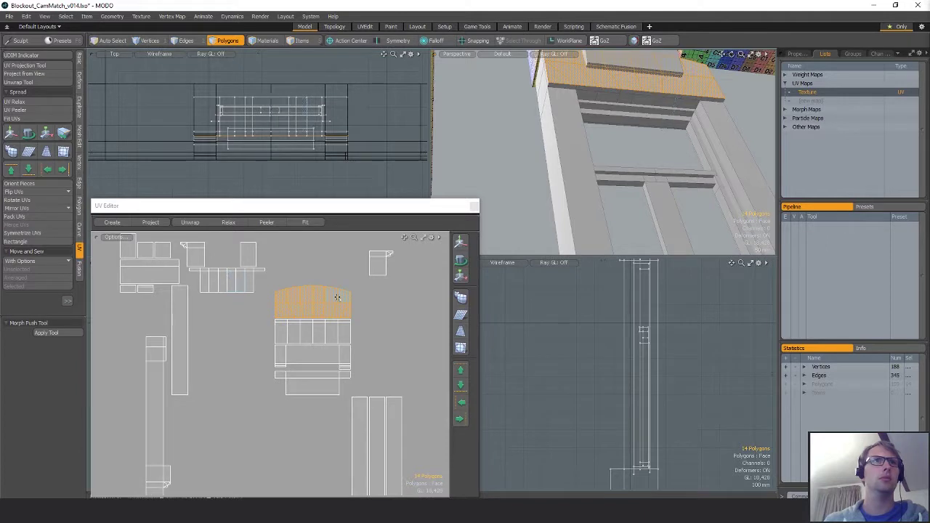
{"action": "key", "text": "w"}
{"action": "left_click_drag", "start_coordinate": [376, 281], "coordinate": [375, 231]}
- Select the lintel underside's UV island and place it directly below the arched lintel front
{"action": "key", "text": "q"}
{"action": "double_click", "coordinate": [233, 282]}
{"action": "key", "text": "w"}
{"action": "left_click_drag", "start_coordinate": [339, 293], "coordinate": [422, 296]}
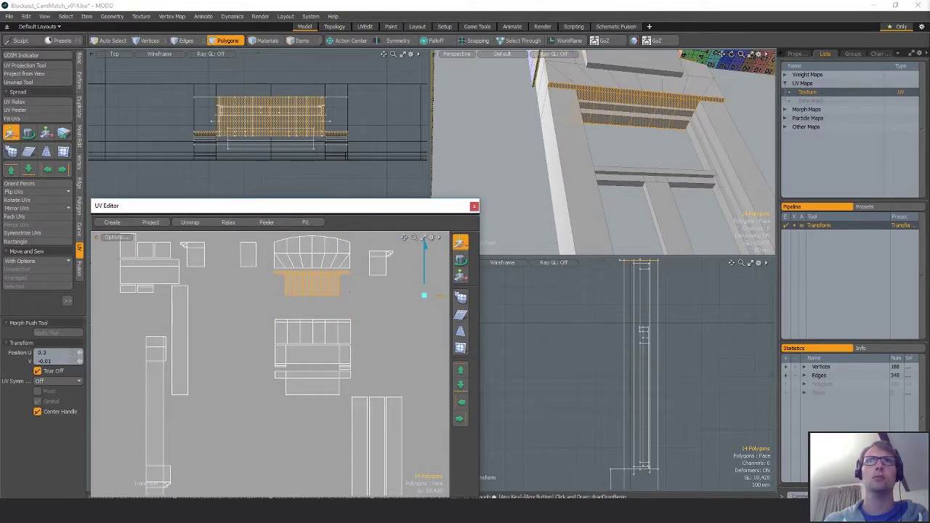
- Select the surround's outer side faces next to the lintel and place their UV island beside the arched lintel front
{"action": "key", "text": "q"}
{"action": "left_click_drag", "start_coordinate": [537, 114], "coordinate": [574, 100], "text": "alt"}
{"action": "left_click", "coordinate": [569, 105]}
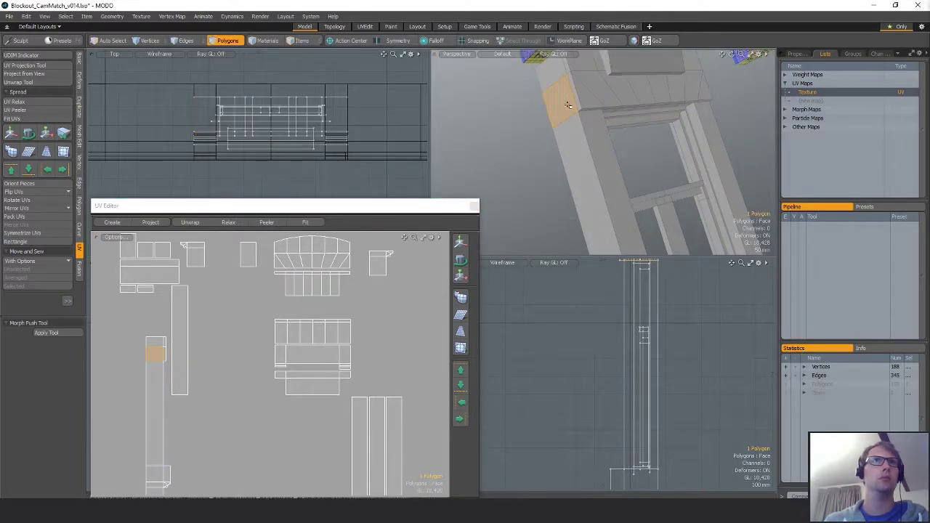
{"action": "left_click_drag", "start_coordinate": [192, 349], "coordinate": [234, 337], "text": "alt+shift"}
{"action": "double_click", "coordinate": [190, 350]}
{"action": "key", "text": "w"}
{"action": "left_click_drag", "start_coordinate": [287, 319], "coordinate": [285, 376], "text": "alt+shift"}
{"action": "left_click_drag", "start_coordinate": [285, 376], "coordinate": [389, 279]}
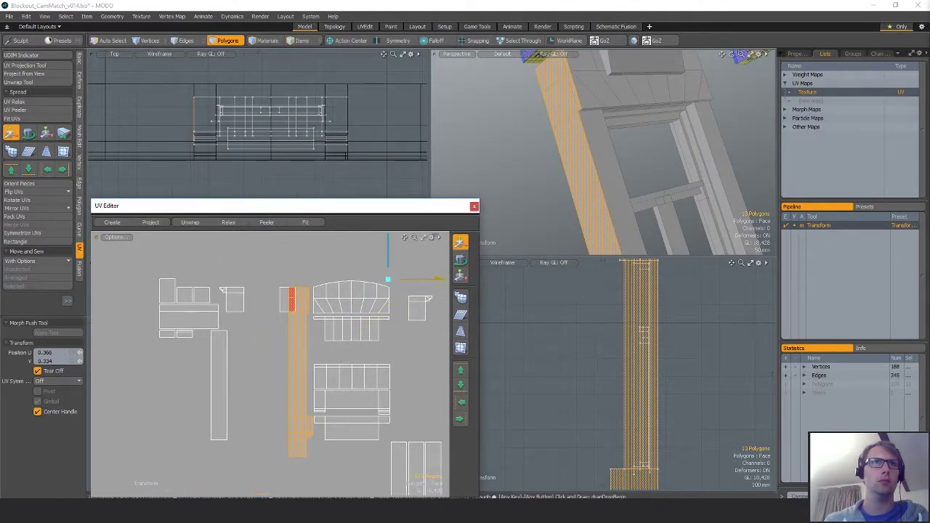
- Select the remaining wide UV island below the lintel pieces and move it down to free space around them
{"action": "key", "text": "q"}
{"action": "left_click_drag", "start_coordinate": [360, 405], "coordinate": [303, 451], "text": "alt+shift"}
{"action": "double_click", "coordinate": [294, 403]}
{"action": "double_click", "coordinate": [294, 403]}
{"action": "scroll", "coordinate": [339, 361], "scroll_direction": "down", "scroll_amount": 2}
{"action": "key", "text": "w"}
{"action": "key", "text": "q"}
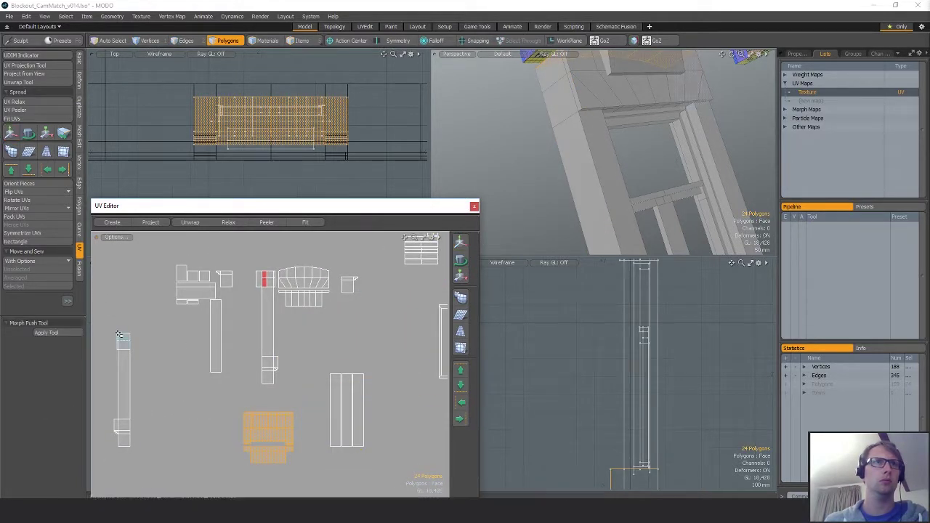
- Select the right pillar's outer side faces and place their UV island on the free side of the arched lintel front
{"action": "double_click", "coordinate": [119, 335]}
{"action": "key", "text": "w"}
{"action": "left_click_drag", "start_coordinate": [181, 347], "coordinate": [377, 276]}
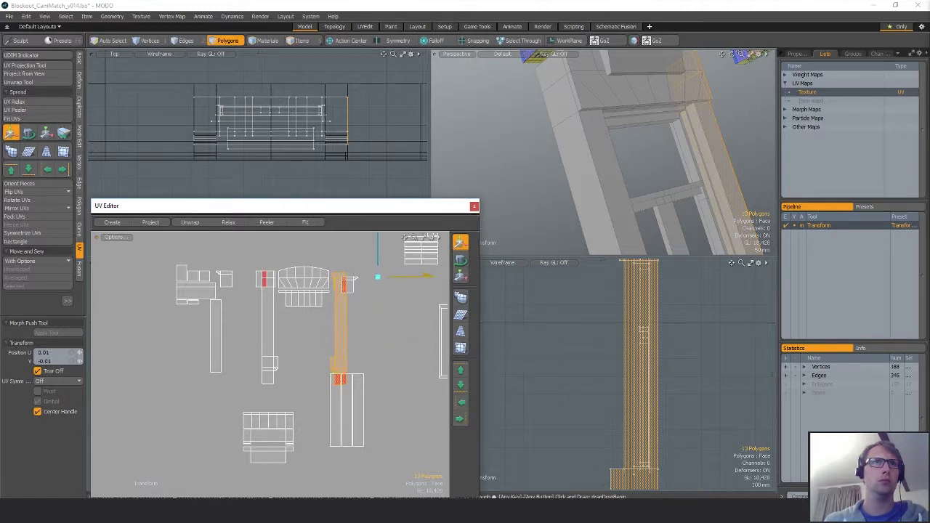
- Add the lintel islands and the left pillar's outer-side island to the selection and move them together up, clear of the small islands
{"action": "key", "text": "q"}
{"action": "mouse_move", "coordinate": [302, 272]}
{"action": "left_mouse_down", "text": "shift"}
{"action": "mouse_move", "coordinate": [311, 304]}
{"action": "mouse_move", "coordinate": [338, 280]}
{"action": "mouse_move", "coordinate": [338, 229]}
{"action": "left_mouse_up", "text": "shift"}
{"action": "double_click", "coordinate": [310, 304], "text": "shift"}
{"action": "double_click", "coordinate": [271, 322], "text": "shift"}
{"action": "scroll", "coordinate": [334, 324], "scroll_direction": "down", "scroll_amount": 3}
{"action": "key", "text": "w"}
{"action": "left_click_drag", "start_coordinate": [312, 337], "coordinate": [318, 401], "text": "alt+shift"}
{"action": "scroll", "coordinate": [313, 342], "scroll_direction": "up", "scroll_amount": 3}
{"action": "key", "text": "q"}
- Select the left pillar's inner side face and place its UV island to the outside of the left pillar's outer-side island
{"action": "left_click", "coordinate": [293, 349]}
{"action": "left_click_drag", "start_coordinate": [629, 175], "coordinate": [601, 133], "text": "alt+shift"}
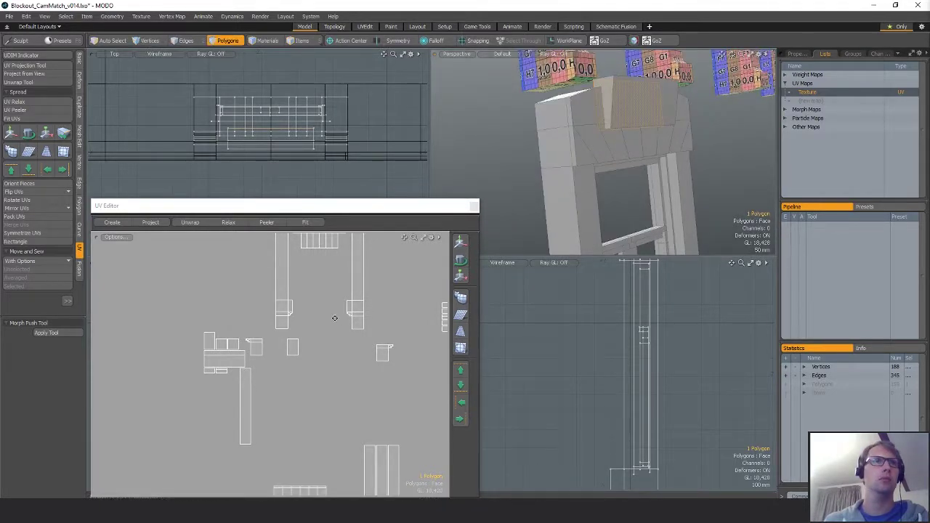
{"action": "left_click_drag", "start_coordinate": [332, 317], "coordinate": [310, 343], "text": "alt+shift"}
{"action": "key", "text": "shift+a"}
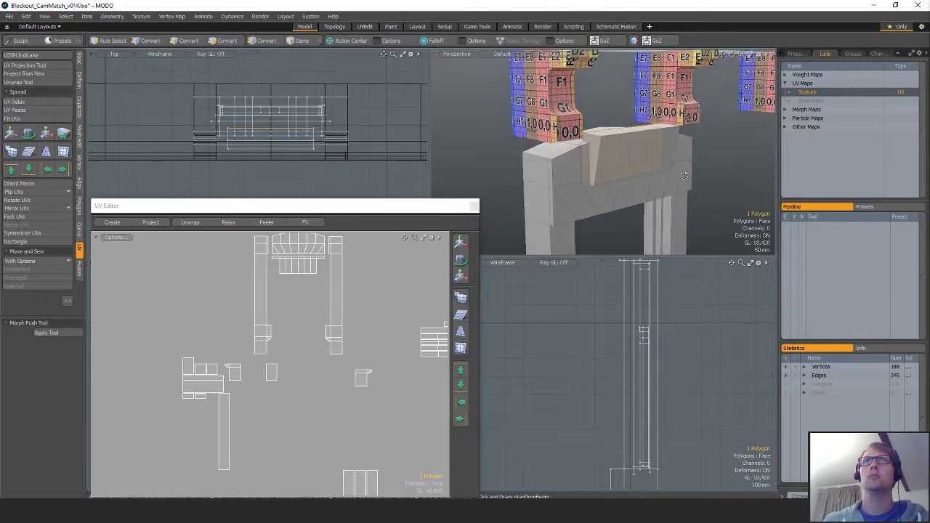
{"action": "left_click_drag", "start_coordinate": [250, 414], "coordinate": [251, 372], "text": "alt+shift"}
{"action": "left_click_drag", "start_coordinate": [571, 194], "coordinate": [561, 73], "text": "alt+shift"}
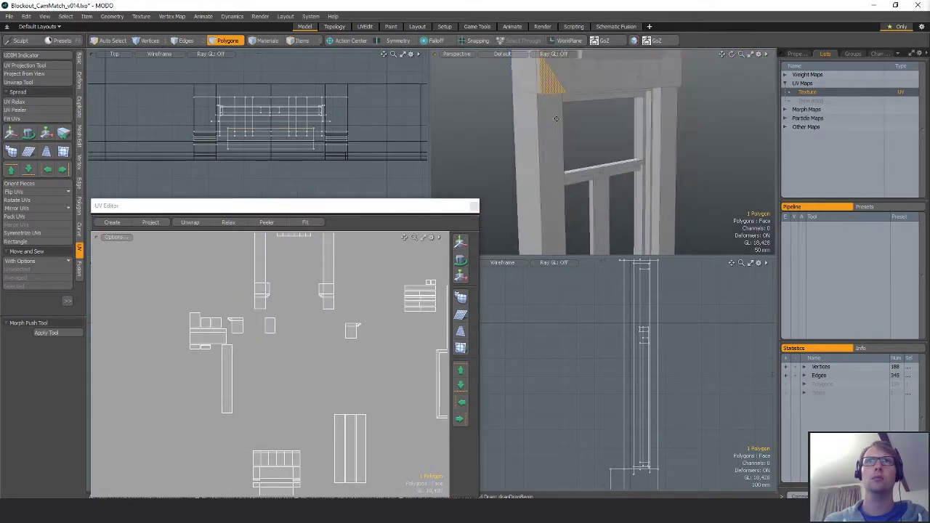
{"action": "double_click", "coordinate": [553, 113]}
{"action": "left_click_drag", "start_coordinate": [553, 112], "coordinate": [542, 77], "text": "alt+shift"}
{"action": "left_click", "coordinate": [229, 384]}
{"action": "left_click_drag", "start_coordinate": [304, 350], "coordinate": [325, 283], "text": "alt+shift"}
{"action": "key", "text": "w"}
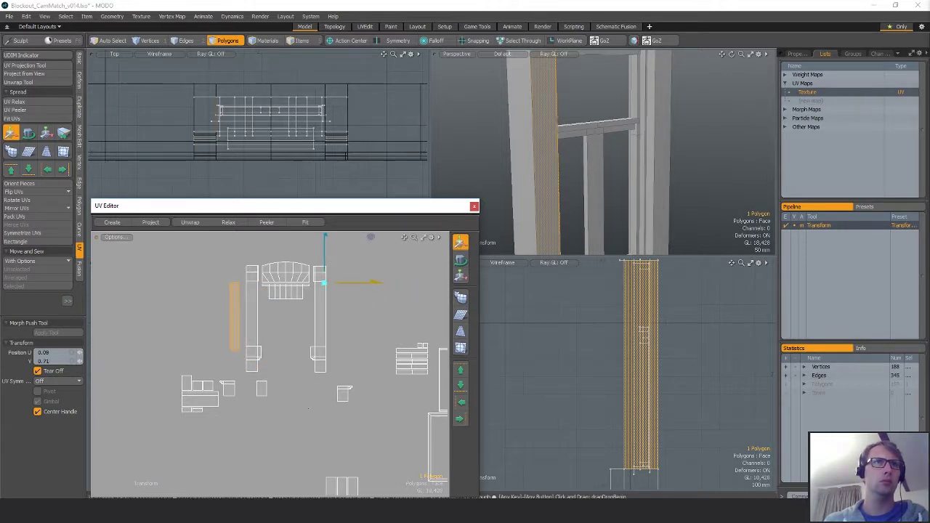
{"action": "scroll", "coordinate": [308, 408], "scroll_direction": "down", "scroll_amount": 3}
{"action": "key", "text": "q"}
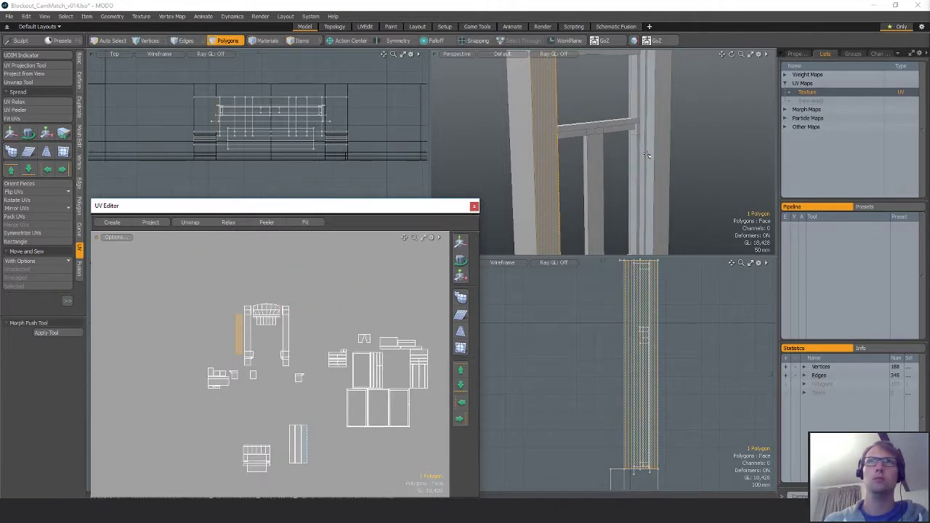
- Select the right pillar's inner side face and place its UV island to the outside of the right pillar's outer-side island
{"action": "mouse_move", "coordinate": [699, 154]}
{"action": "left_mouse_down", "text": "alt"}
{"action": "mouse_move", "coordinate": [641, 167]}
{"action": "mouse_move", "coordinate": [690, 155]}
{"action": "left_mouse_up", "text": "alt"}
{"action": "left_click", "coordinate": [648, 154]}
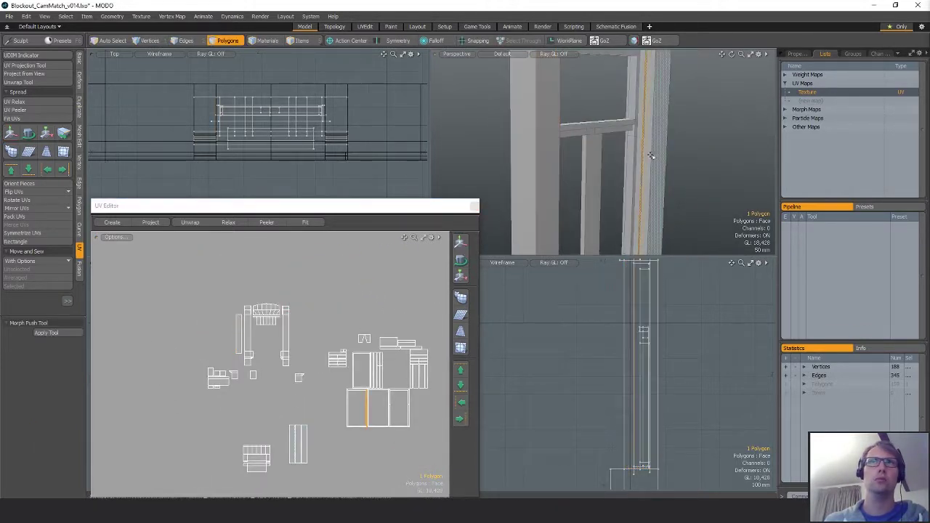
{"action": "left_click", "coordinate": [649, 166]}
{"action": "key", "text": "w"}
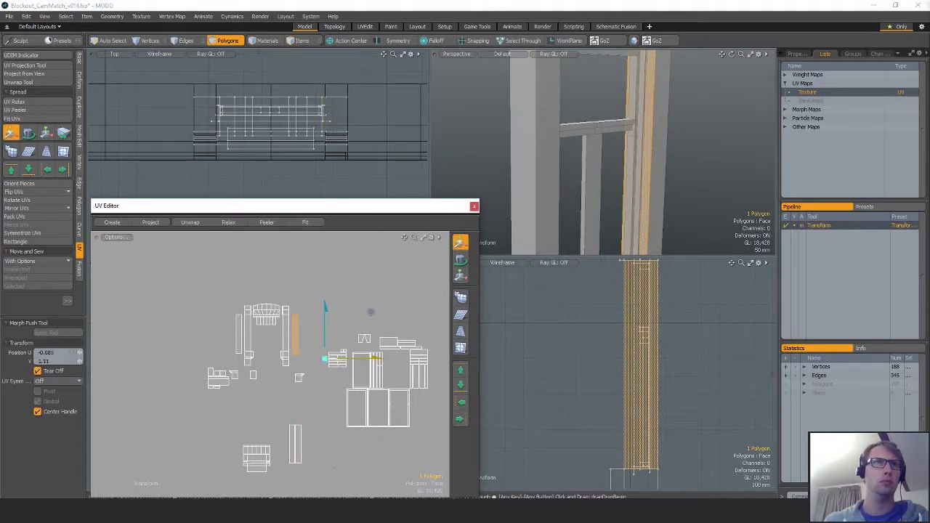
{"action": "key", "text": "q"}
- Select the two pillar front faces' UV islands and move them up to just below the pillar and lintel arrangement
{"action": "left_click_drag", "start_coordinate": [529, 206], "coordinate": [574, 210], "text": "alt"}
{"action": "scroll", "coordinate": [375, 300], "scroll_direction": "up", "scroll_amount": 5}
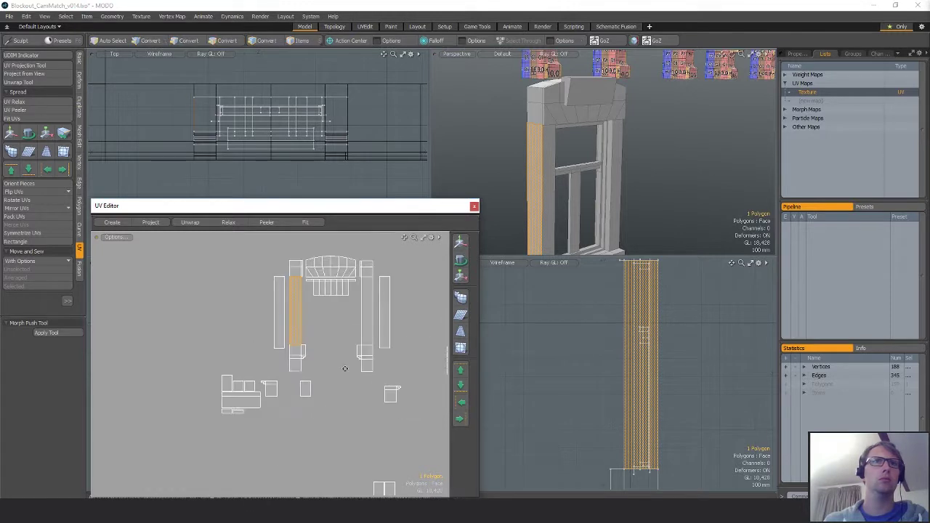
{"action": "left_click", "coordinate": [345, 425]}
{"action": "left_click", "coordinate": [345, 425]}
{"action": "mouse_move", "coordinate": [347, 429]}
{"action": "left_mouse_down", "text": "alt"}
{"action": "mouse_move", "coordinate": [357, 396]}
{"action": "mouse_move", "coordinate": [350, 438]}
{"action": "left_mouse_up", "text": "alt"}
{"action": "key", "text": "w"}
{"action": "left_click_drag", "start_coordinate": [386, 387], "coordinate": [351, 399]}
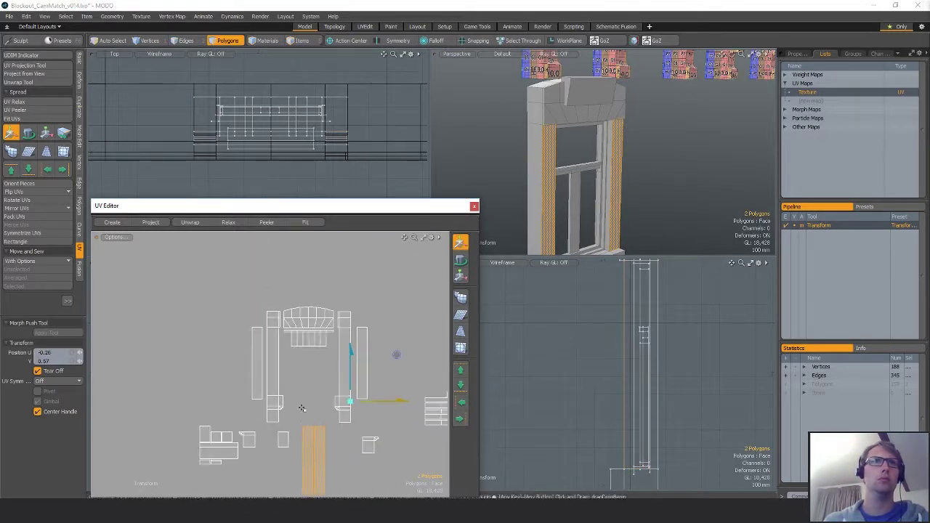
{"action": "key", "text": "q"}
- Select the right pillar's front face and place its UV island on the inner side of the right pillar's outer-side island
{"action": "left_click", "coordinate": [307, 435]}
{"action": "key", "text": "w"}
{"action": "left_click_drag", "start_coordinate": [350, 445], "coordinate": [360, 350]}
{"action": "left_click_drag", "start_coordinate": [406, 304], "coordinate": [413, 322]}
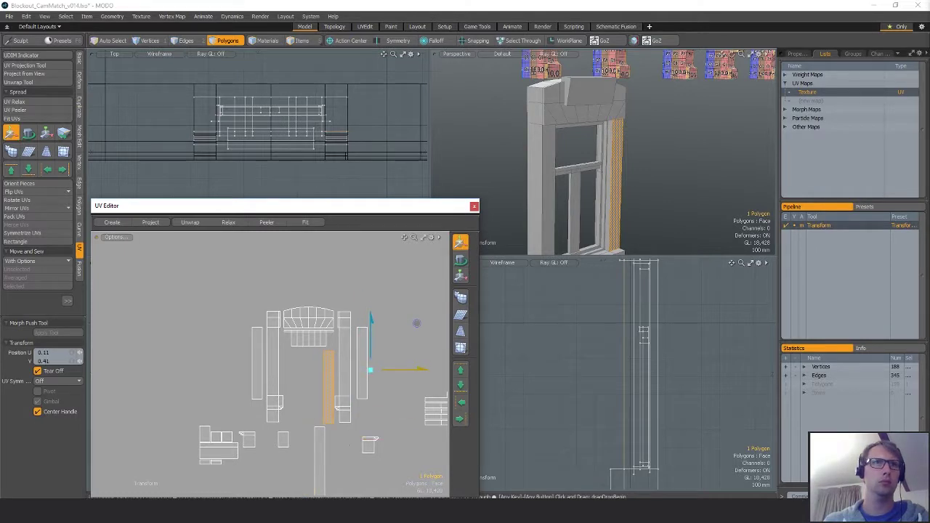
{"action": "left_click_drag", "start_coordinate": [368, 370], "coordinate": [368, 369]}
{"action": "key", "text": "q"}
- Select the left pillar's front face and place its UV island at the far outer edge of the left pillar islands
{"action": "left_click", "coordinate": [320, 454]}
{"action": "key", "text": "w"}
{"action": "left_click_drag", "start_coordinate": [361, 476], "coordinate": [287, 384]}
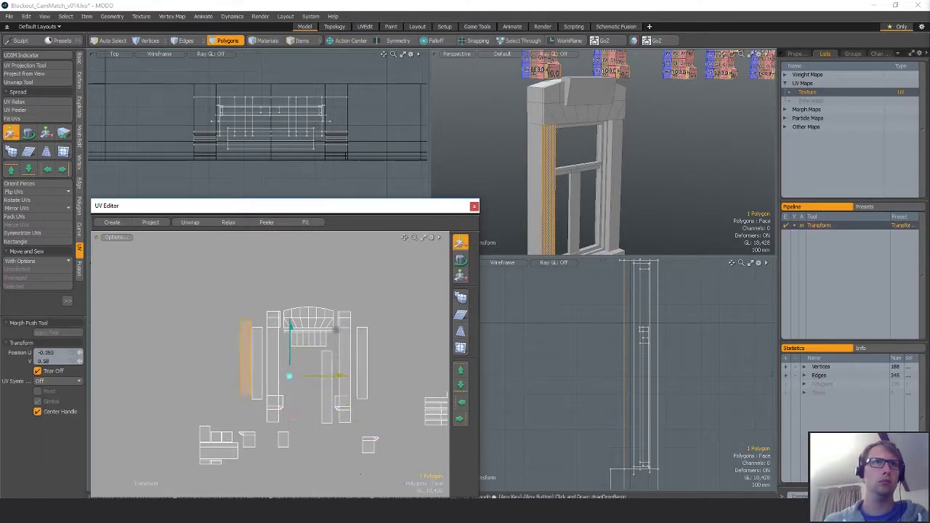
{"action": "key", "text": "q"}
- Move the right pillar's front-face UV island up so it sits close beside the right pillar's outer-side island
{"action": "left_click", "coordinate": [320, 414]}
{"action": "key", "text": "w"}
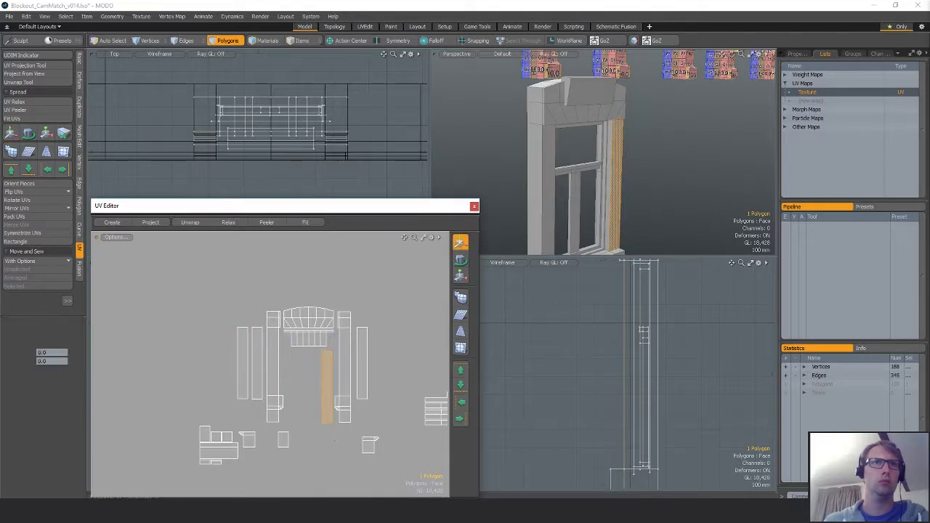
{"action": "mouse_move", "coordinate": [317, 416]}
{"action": "left_mouse_down"}
{"action": "mouse_move", "coordinate": [377, 393]}
{"action": "mouse_move", "coordinate": [360, 391]}
{"action": "mouse_move", "coordinate": [402, 383]}
{"action": "mouse_move", "coordinate": [321, 398]}
{"action": "left_mouse_up"}
{"action": "key", "text": "q"}
{"action": "key", "text": "w"}
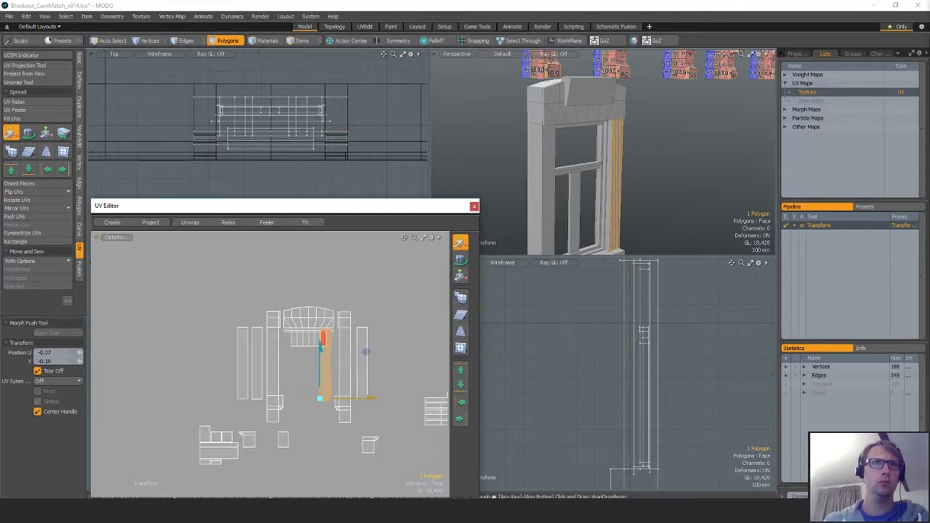
{"action": "left_click_drag", "start_coordinate": [365, 349], "coordinate": [370, 342]}
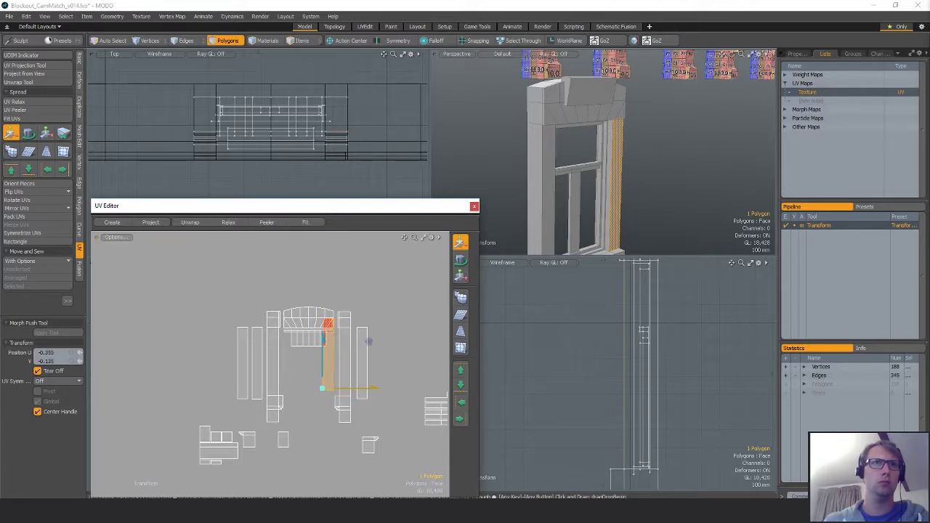
- Select all three right pillar UV islands and shift them down and outward, clear of the lintel islands
{"action": "key", "text": "shift+Up"}
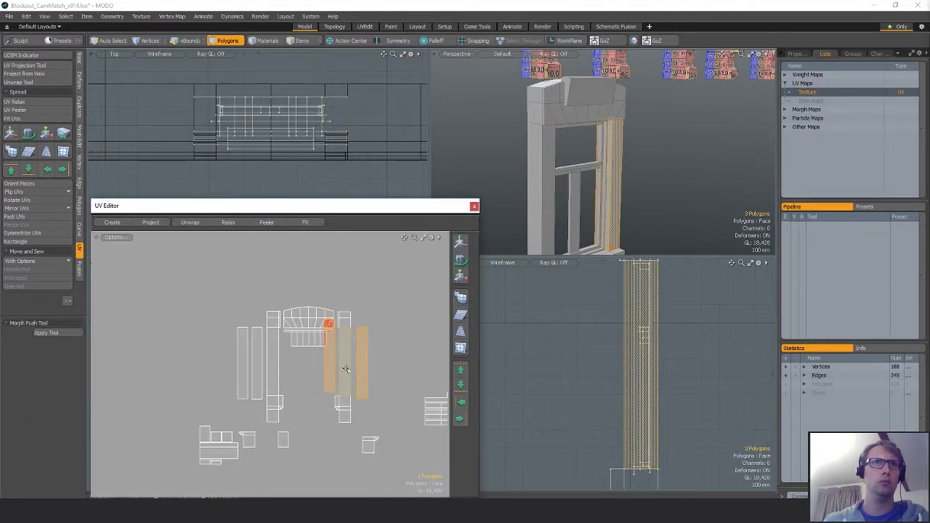
{"action": "double_click", "coordinate": [346, 369], "text": "shift"}
{"action": "key", "text": "w"}
{"action": "mouse_move", "coordinate": [374, 367]}
{"action": "left_mouse_down"}
{"action": "mouse_move", "coordinate": [384, 368]}
{"action": "mouse_move", "coordinate": [377, 352]}
{"action": "left_mouse_up"}
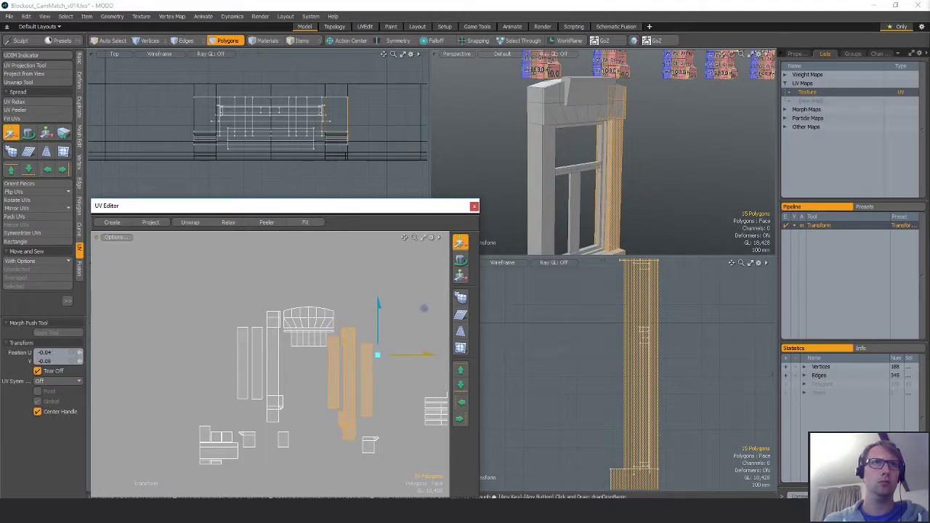
{"action": "key", "text": "space"}
- Move the left pillar's front-face UV island to the inner side of the left pillar's outer-side island, mirroring the right side
{"action": "left_click", "coordinate": [243, 351]}
{"action": "key", "text": "w"}
{"action": "left_click_drag", "start_coordinate": [335, 291], "coordinate": [380, 284]}
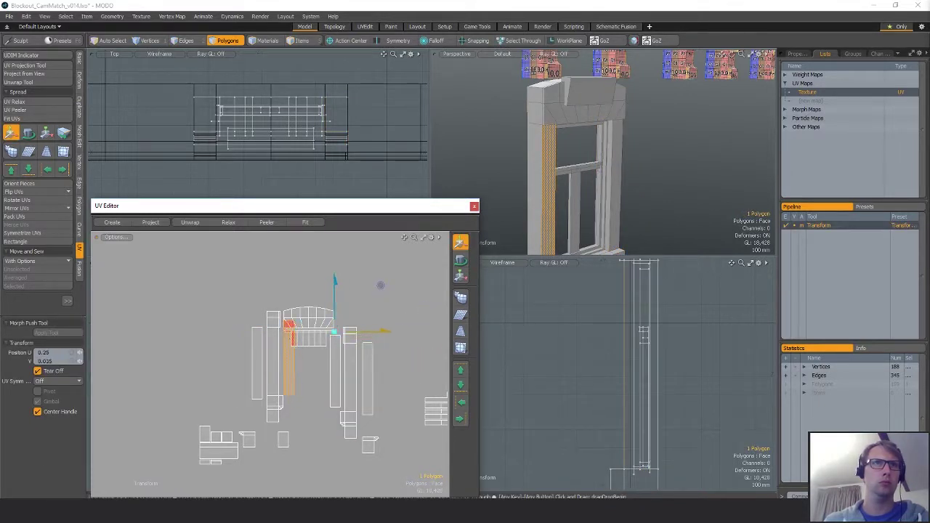
{"action": "key", "text": "q"}
- Select all three left pillar UV islands and shift them down and outward, clear of the lintel islands
{"action": "mouse_move", "coordinate": [275, 363]}
{"action": "left_mouse_down", "text": "shift"}
{"action": "mouse_move", "coordinate": [266, 378]}
{"action": "mouse_move", "coordinate": [275, 401]}
{"action": "left_mouse_up", "text": "shift"}
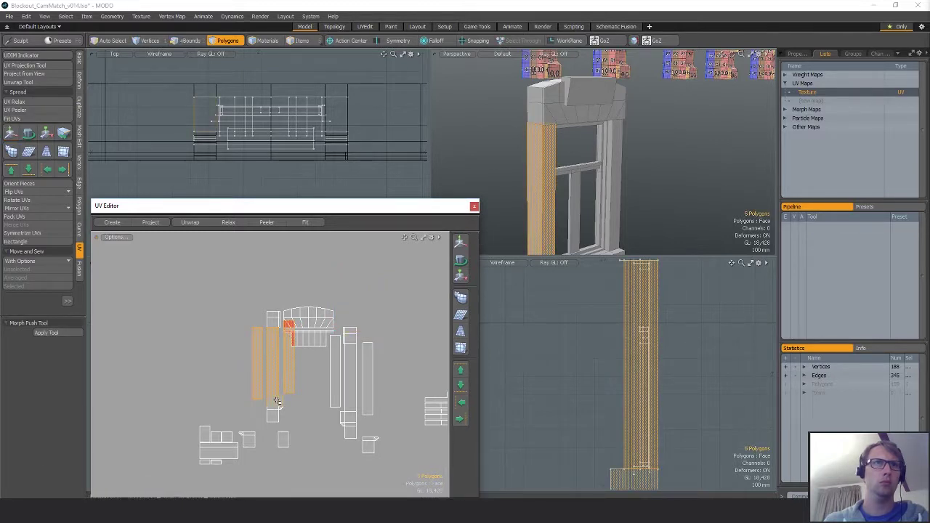
{"action": "key", "text": "bracketright"}
{"action": "key", "text": "w"}
{"action": "left_click_drag", "start_coordinate": [320, 320], "coordinate": [315, 343]}
{"action": "key", "text": "q"}
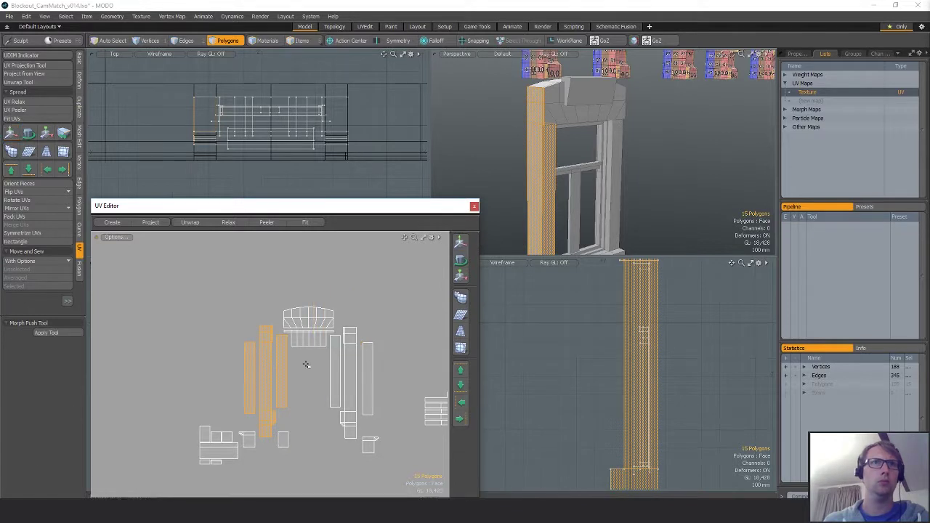
- Select the lintel front and underside UV islands, nudge them to centre them between the pillar islands, and clear the selection
{"action": "left_click_drag", "start_coordinate": [311, 389], "coordinate": [289, 371], "text": "alt"}
{"action": "left_click_drag", "start_coordinate": [271, 328], "coordinate": [284, 314]}
{"action": "key", "text": "bracketright"}
{"action": "scroll", "coordinate": [284, 314], "scroll_direction": "up", "scroll_amount": 5}
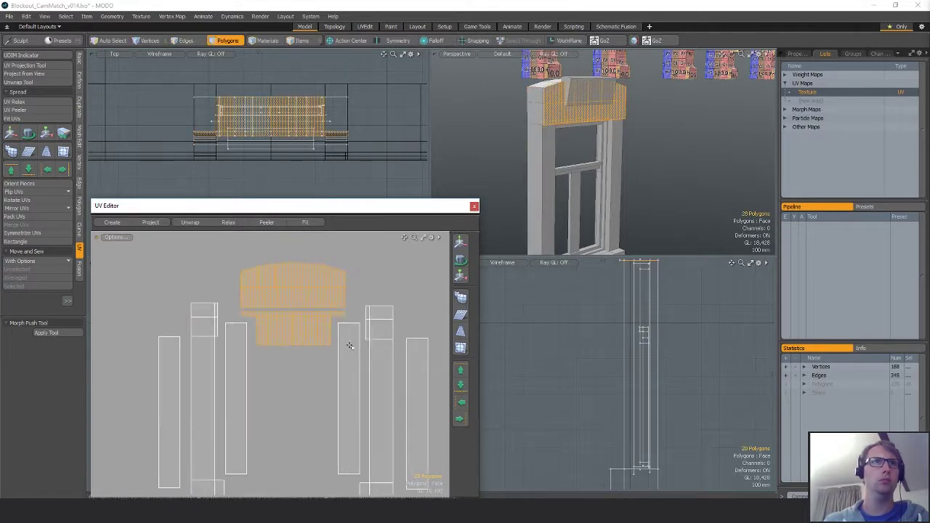
{"action": "key", "text": "w"}
{"action": "left_click_drag", "start_coordinate": [338, 357], "coordinate": [336, 356]}
{"action": "key", "text": "q"}
{"action": "left_click", "coordinate": [314, 369]}
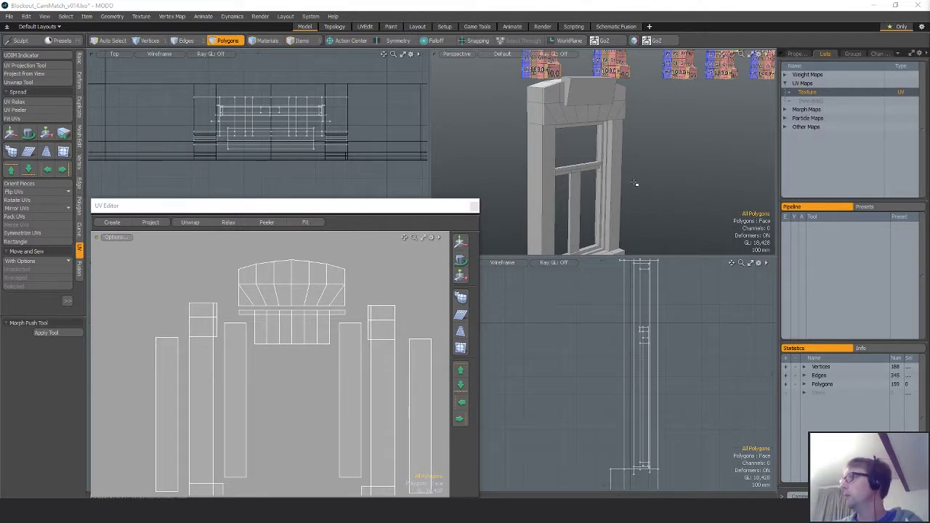
- Review the arranged UV islands and compare them with the whole window model from several angles
{"action": "scroll", "coordinate": [344, 279], "scroll_direction": "down", "scroll_amount": 4}
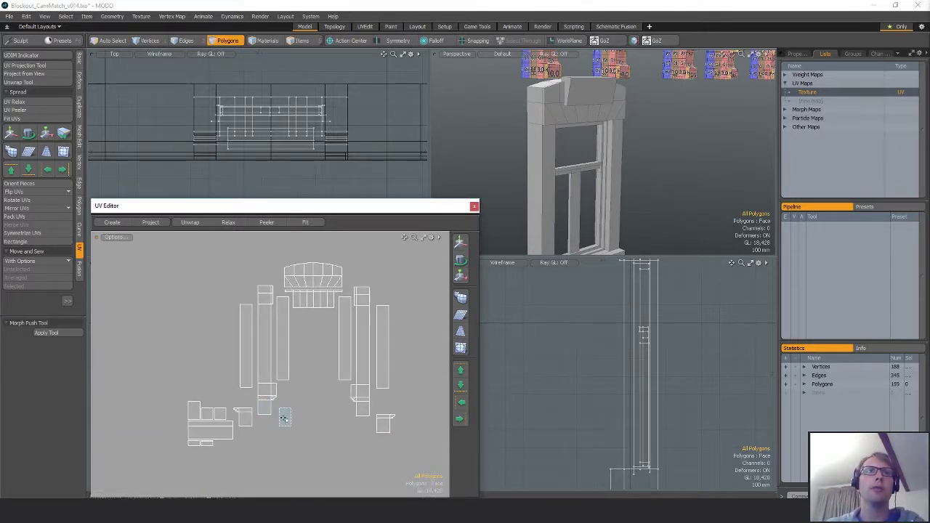
{"action": "scroll", "coordinate": [628, 167], "scroll_direction": "down", "scroll_amount": 4}
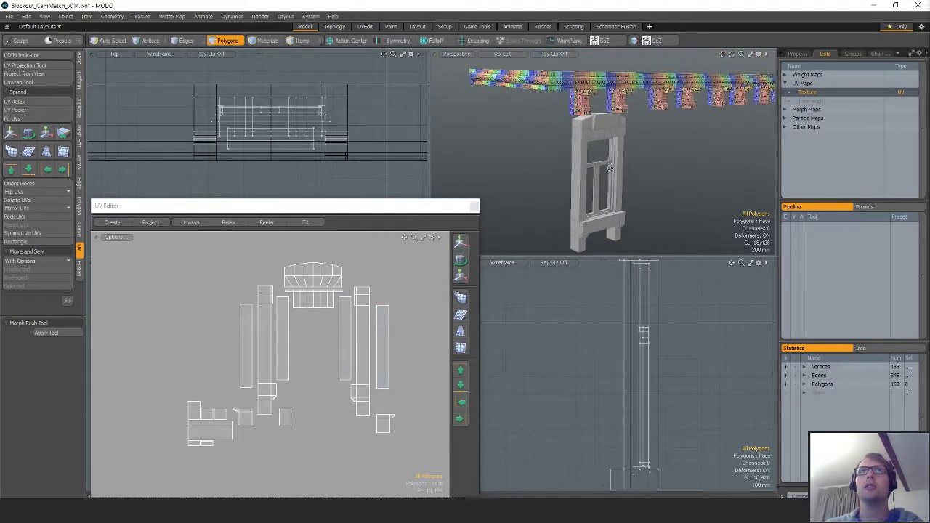
{"action": "left_click_drag", "start_coordinate": [626, 167], "coordinate": [651, 159], "text": "alt"}
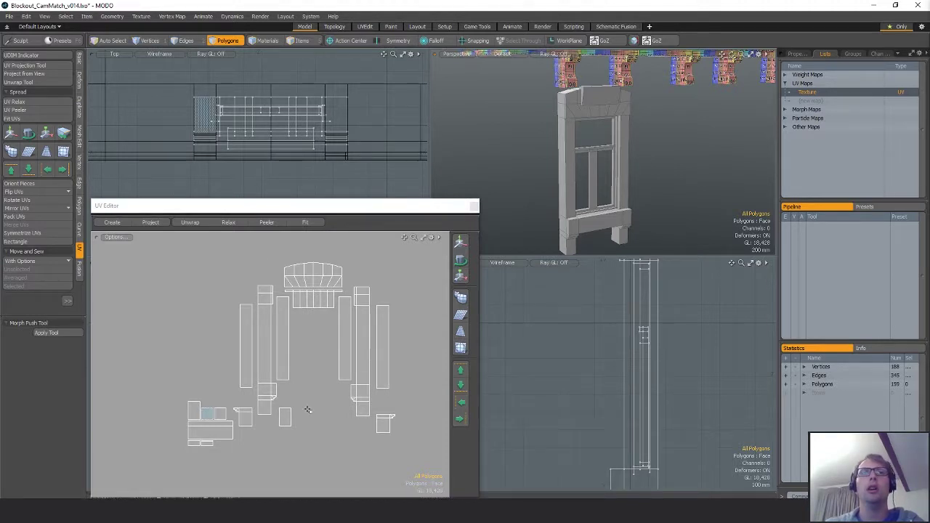
{"action": "left_click_drag", "start_coordinate": [307, 409], "coordinate": [291, 390], "text": "alt"}
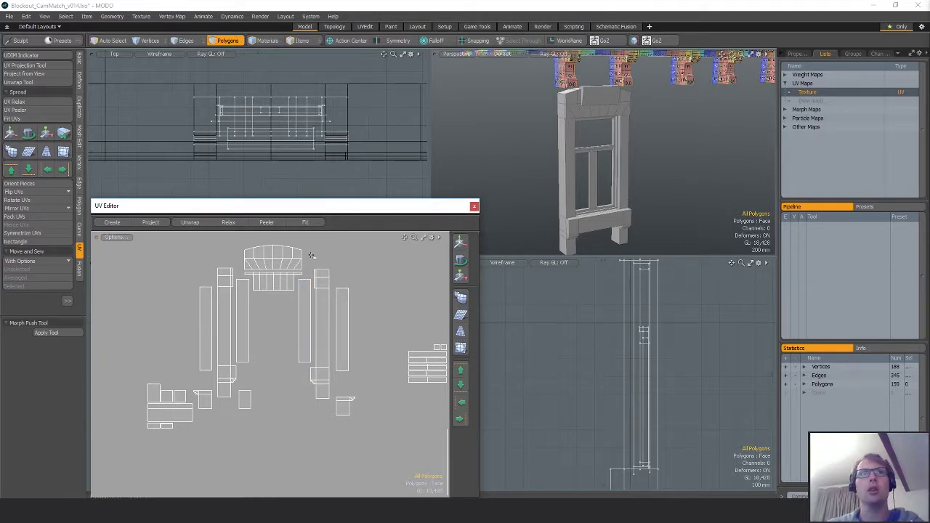
{"action": "mouse_move", "coordinate": [319, 208]}
{"action": "left_mouse_down"}
{"action": "mouse_move", "coordinate": [318, 184]}
{"action": "mouse_move", "coordinate": [329, 215]}
{"action": "left_mouse_up"}
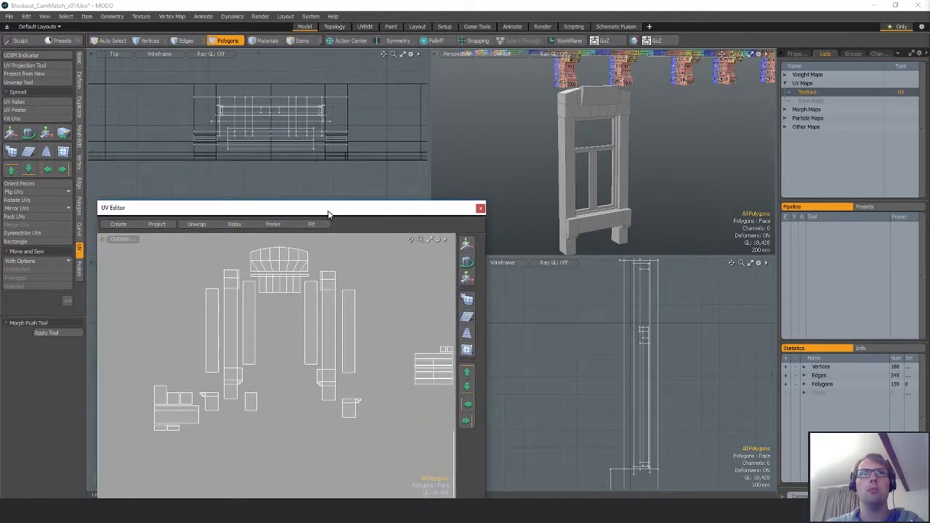
{"action": "scroll", "coordinate": [322, 332], "scroll_direction": "down", "scroll_amount": 3}
{"action": "mouse_move", "coordinate": [633, 159]}
{"action": "left_mouse_down", "text": "alt"}
{"action": "mouse_move", "coordinate": [650, 206]}
{"action": "mouse_move", "coordinate": [712, 201]}
{"action": "mouse_move", "coordinate": [555, 174]}
{"action": "mouse_move", "coordinate": [665, 218]}
{"action": "mouse_move", "coordinate": [628, 148]}
{"action": "left_mouse_up", "text": "alt"}
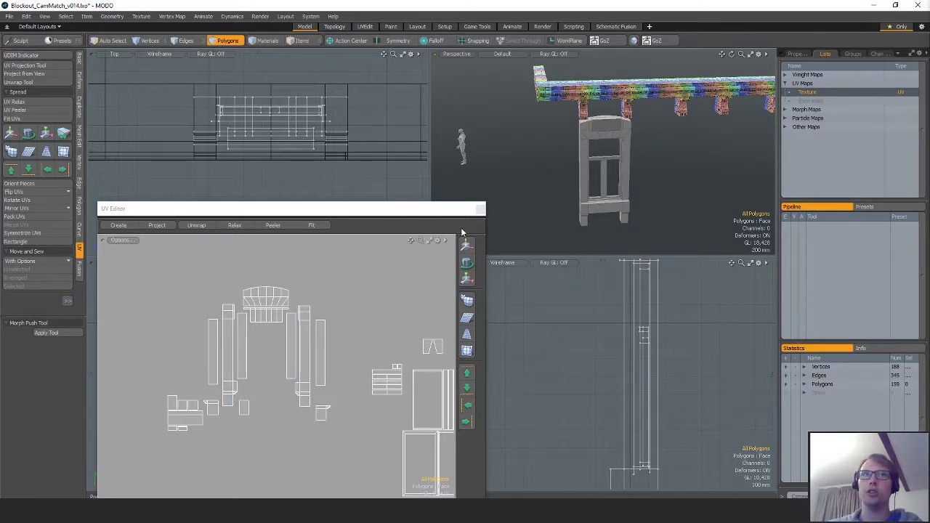
{"action": "scroll", "coordinate": [265, 373], "scroll_direction": "up", "scroll_amount": 5}
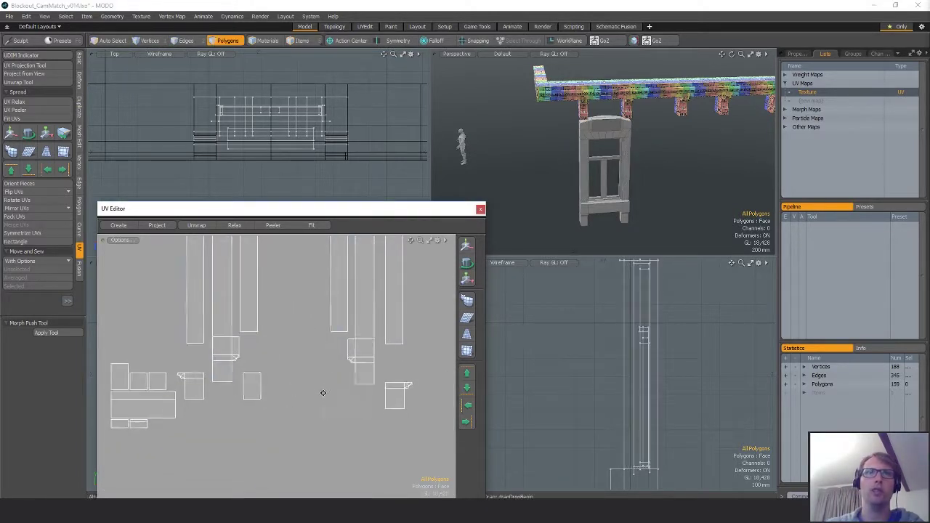
- Select the left pillar's long faces and Loop Slice them across with two evenly spaced cuts
{"action": "left_click_drag", "start_coordinate": [586, 236], "coordinate": [622, 164], "text": "alt"}
{"action": "left_click", "coordinate": [583, 195]}
{"action": "left_click", "coordinate": [642, 118], "text": "shift"}
{"action": "key", "text": "alt+c"}
{"action": "key", "text": "ctrl+z"}
{"action": "key", "text": "ctrl+z"}
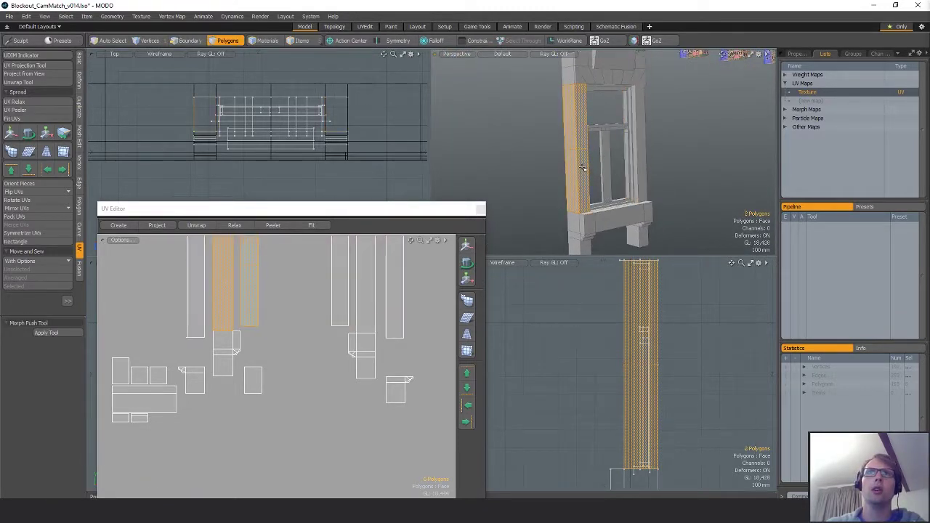
{"action": "key", "text": "alt+c"}
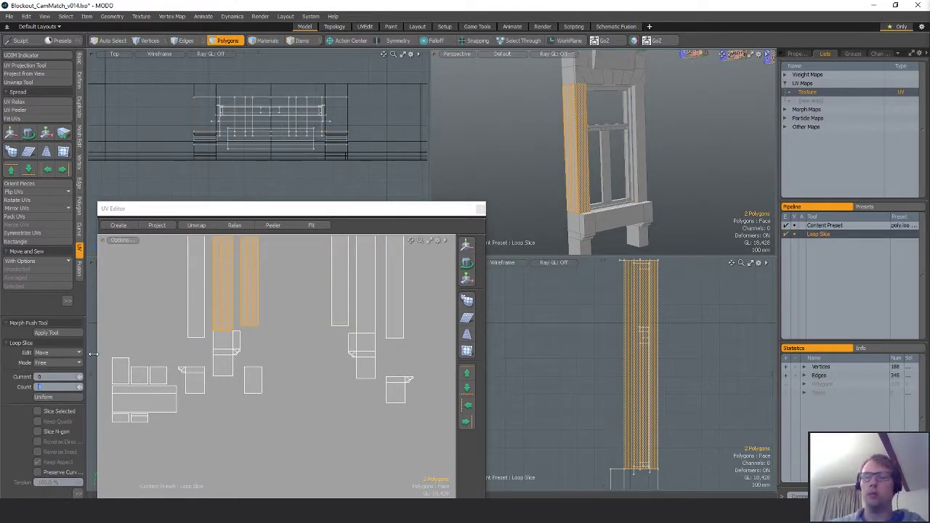
{"action": "left_click", "coordinate": [374, 279]}
{"action": "key", "text": "q"}
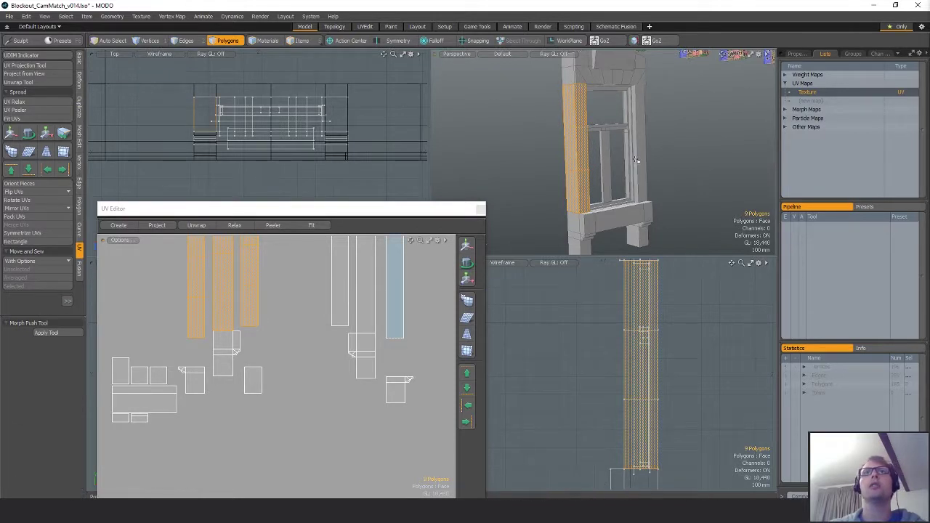
- Select the right pillar's long faces, Loop Slice them with two evenly spaced cuts, and clear the selection
{"action": "left_click", "coordinate": [395, 290]}
{"action": "left_click", "coordinate": [340, 291], "text": "shift"}
{"action": "key", "text": "alt+c"}
{"action": "left_click", "coordinate": [672, 151]}
{"action": "key", "text": "q"}
{"action": "left_click", "coordinate": [691, 179]}
- Select the two faces of the wide panel below the window and Loop Slice them with one uniform cut down the middle
{"action": "left_click_drag", "start_coordinate": [691, 179], "coordinate": [625, 188], "text": "alt"}
{"action": "left_click", "coordinate": [603, 200]}
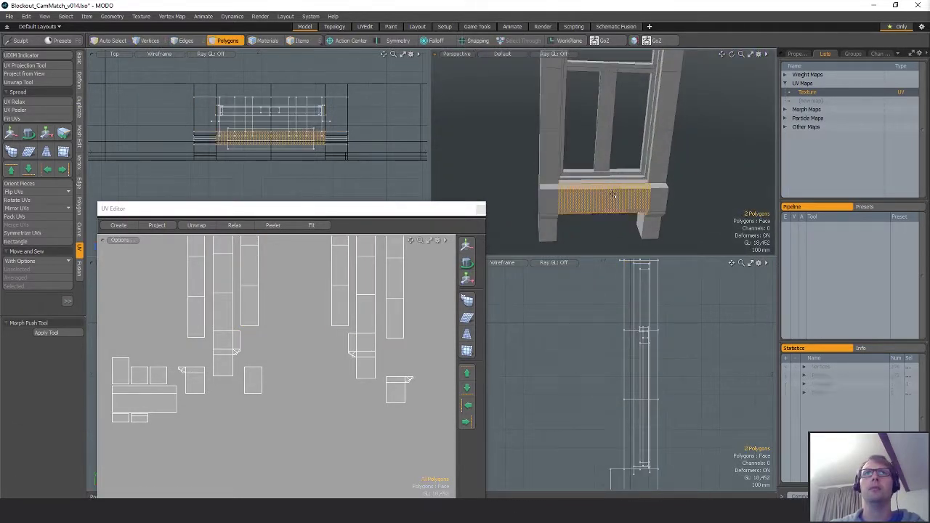
{"action": "key", "text": "c"}
{"action": "key", "text": "alt+c"}
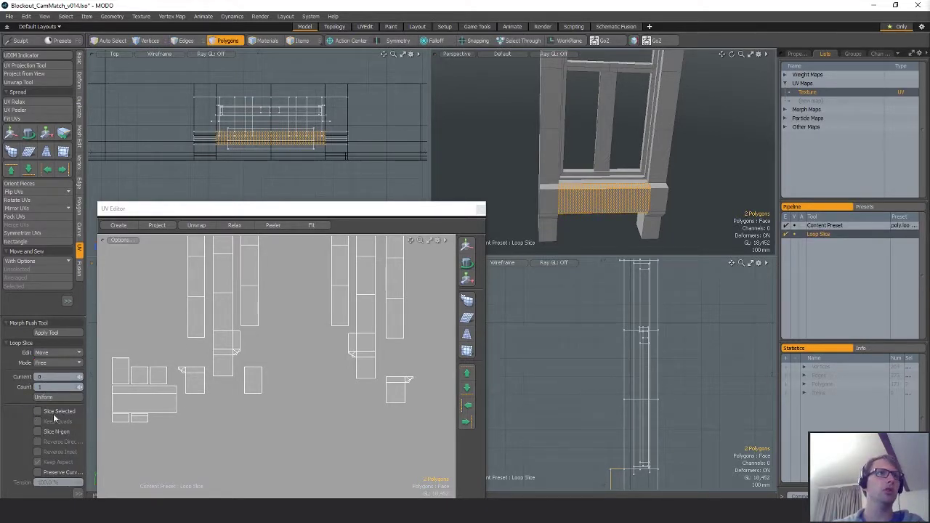
{"action": "left_click", "coordinate": [59, 397]}
{"action": "key", "text": "q"}
- Select the left foot's inner side faces and place their UV island below the left pillar's front-face island
{"action": "left_click_drag", "start_coordinate": [672, 207], "coordinate": [619, 207], "text": "alt"}
{"action": "left_click", "coordinate": [705, 149]}
{"action": "left_click_drag", "start_coordinate": [239, 355], "coordinate": [322, 325], "text": "alt"}
{"action": "key", "text": "y"}
{"action": "key", "text": "space"}
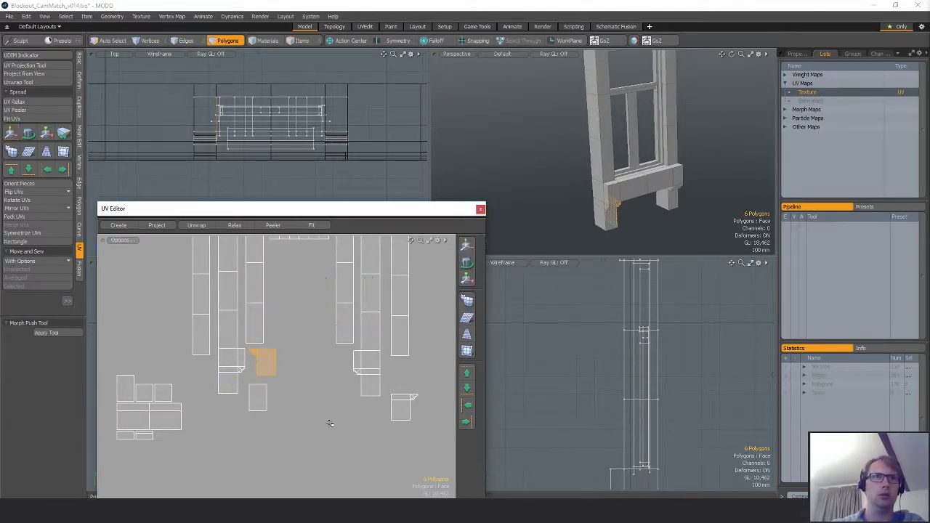
- Select the right foot's inner side faces and place their UV island below the inner strip of the right pillar
{"action": "left_click", "coordinate": [401, 407]}
{"action": "key", "text": "y"}
{"action": "left_click_drag", "start_coordinate": [406, 402], "coordinate": [339, 358]}
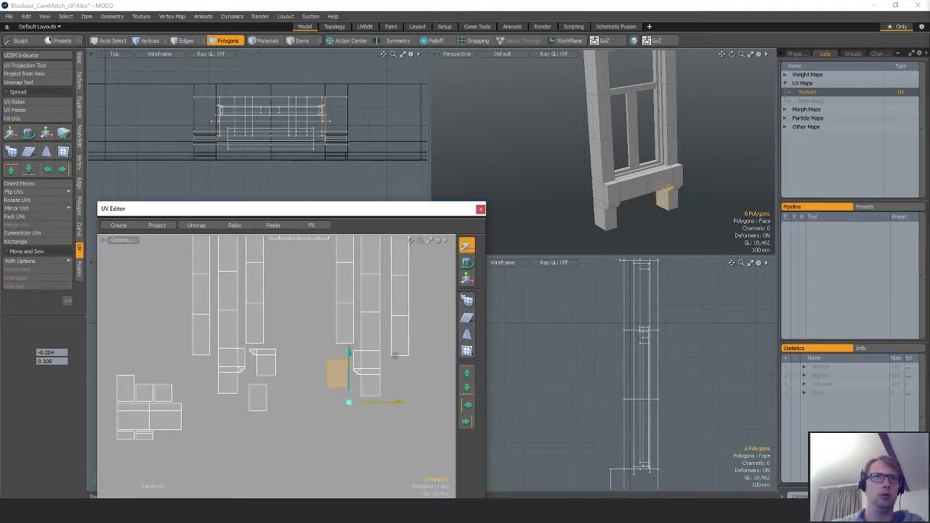
{"action": "key", "text": "space"}
- Select the left foot's front face and place its UV island just below the island of that foot's inner side faces
{"action": "left_click", "coordinate": [252, 400]}
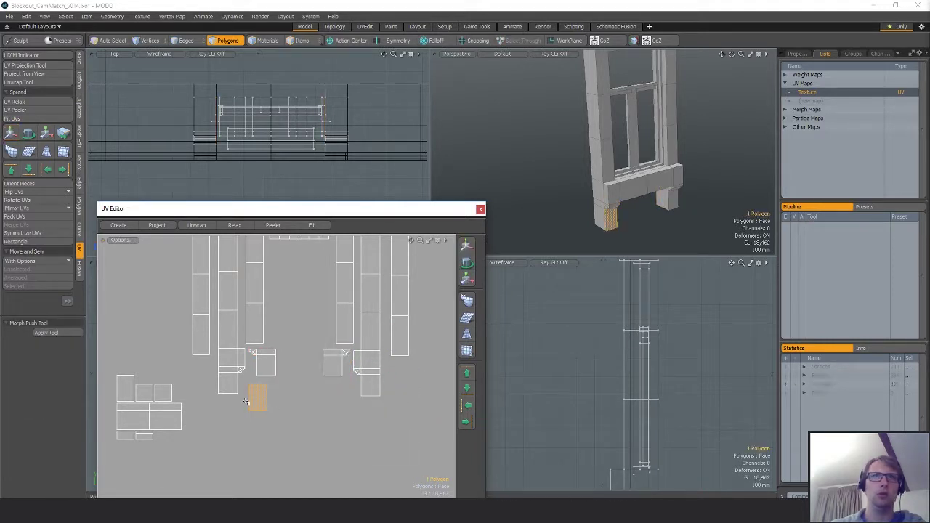
{"action": "left_click_drag", "start_coordinate": [349, 415], "coordinate": [361, 396], "text": "alt"}
{"action": "key", "text": "y"}
{"action": "mouse_move", "coordinate": [372, 318]}
{"action": "left_mouse_down"}
{"action": "mouse_move", "coordinate": [337, 329]}
{"action": "mouse_move", "coordinate": [366, 312]}
{"action": "left_mouse_up"}
{"action": "key", "text": "space"}
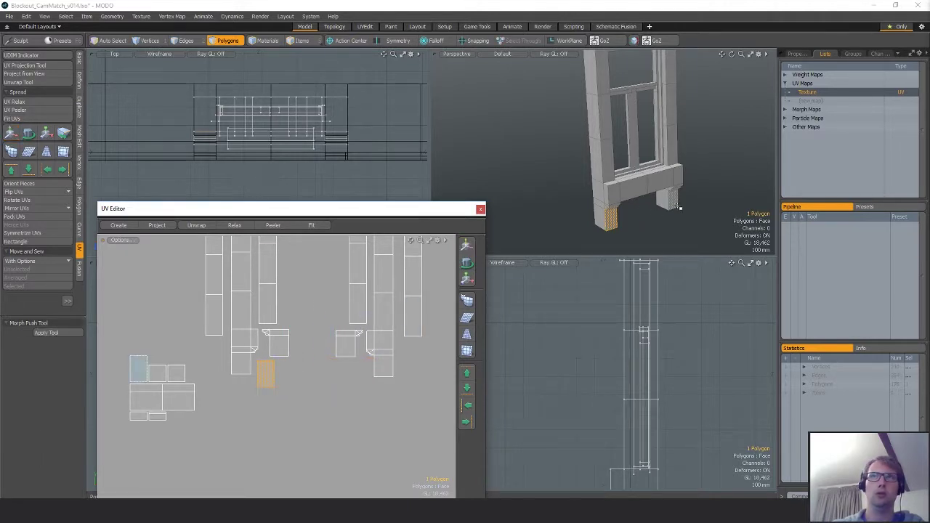
- Select the right foot's front face and place its UV island opposite the left one, below the right foot's inner side faces
{"action": "left_click", "coordinate": [138, 370]}
{"action": "key", "text": "y"}
{"action": "left_click_drag", "start_coordinate": [138, 369], "coordinate": [359, 374]}
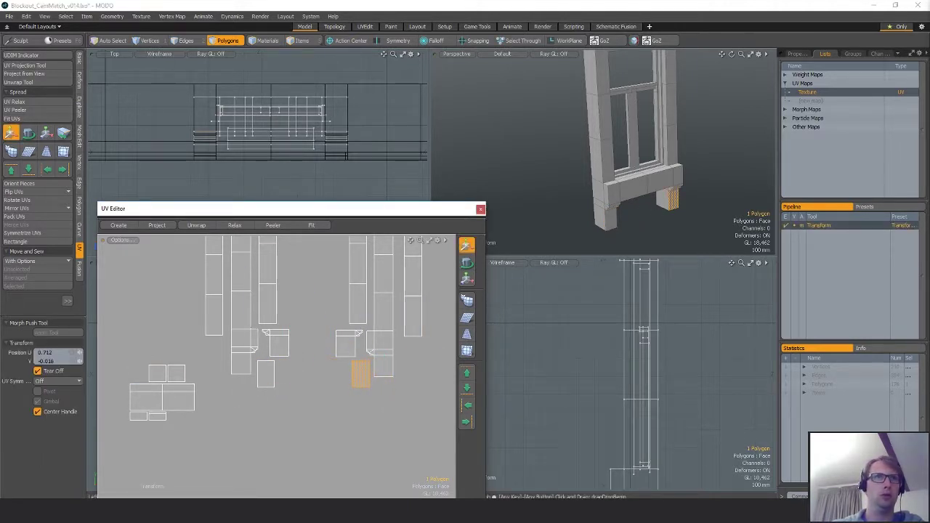
{"action": "key", "text": "space"}
- Select the bottom faces of both feet and place one square UV island below each foot's front-face island
{"action": "left_click_drag", "start_coordinate": [151, 372], "coordinate": [373, 334]}
{"action": "key", "text": "y"}
{"action": "key", "text": "space"}
{"action": "left_click", "coordinate": [286, 400]}
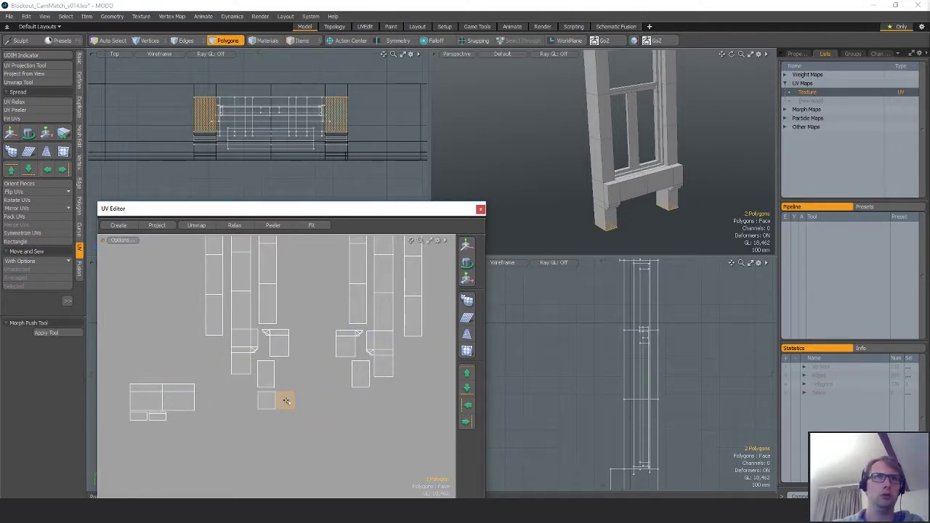
{"action": "key", "text": "y"}
{"action": "left_click_drag", "start_coordinate": [291, 396], "coordinate": [364, 396]}
{"action": "key", "text": "space"}
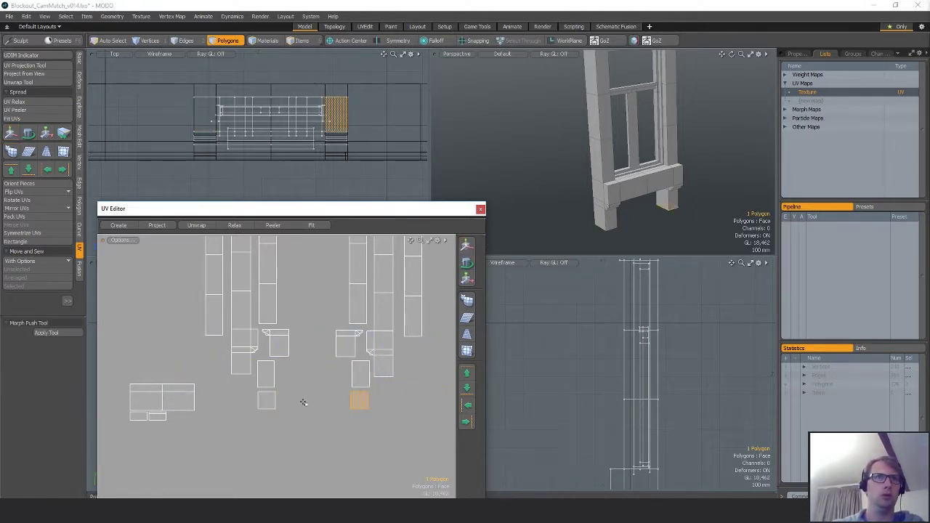
- Select the four faces beneath the wide panel and place their UV island between the two feet's front-face islands
{"action": "left_click_drag", "start_coordinate": [192, 400], "coordinate": [242, 341]}
{"action": "key", "text": "y"}
{"action": "key", "text": "space"}
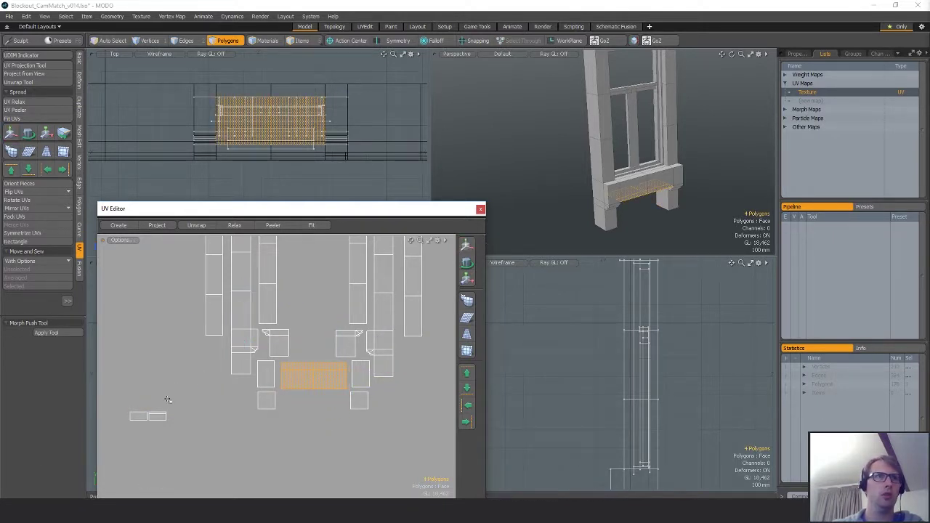
{"action": "left_click_drag", "start_coordinate": [159, 405], "coordinate": [159, 413]}
{"action": "key", "text": "w"}
{"action": "scroll", "coordinate": [261, 411], "scroll_direction": "down", "scroll_amount": 5}
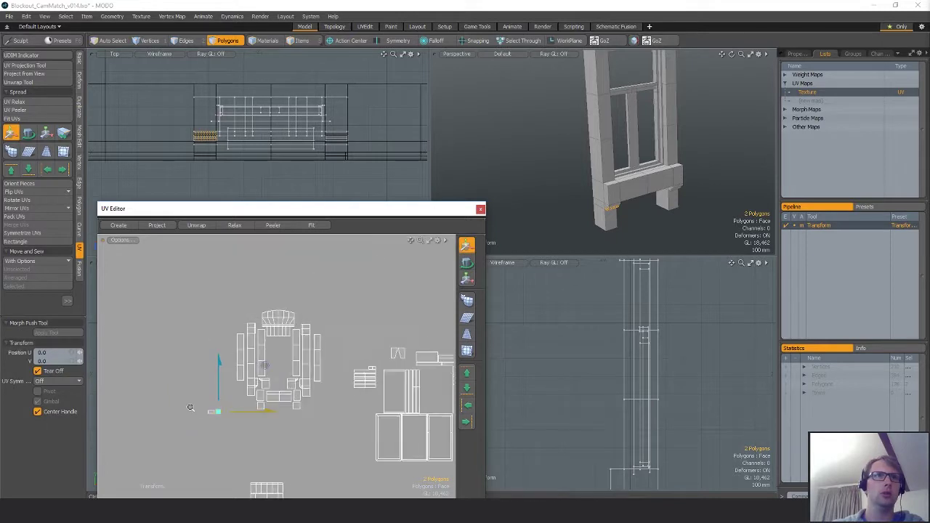
{"action": "left_click_drag", "start_coordinate": [252, 427], "coordinate": [235, 338], "text": "alt"}
{"action": "key", "text": "space"}
- Select the group of wide panel UV islands below the layout and move it up closer to the window's other islands
{"action": "right_click_drag", "start_coordinate": [291, 385], "coordinate": [298, 430]}
{"action": "key", "text": "w"}
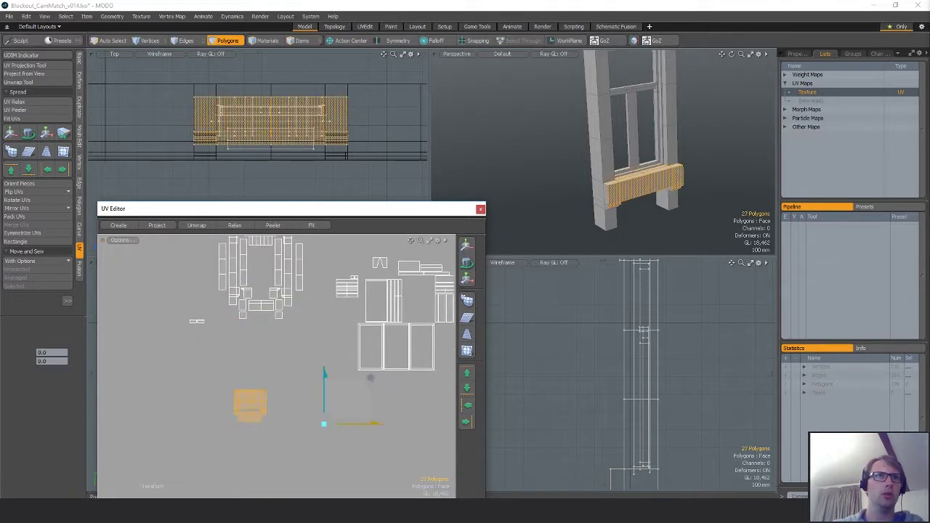
{"action": "left_click_drag", "start_coordinate": [324, 424], "coordinate": [315, 373]}
{"action": "left_click_drag", "start_coordinate": [243, 352], "coordinate": [255, 367], "text": "ctrl+alt"}
{"action": "key", "text": "space"}
- Select the two narrow faces directly beneath the wide panel's ends and move their UVs below the group's other islands
{"action": "double_click", "coordinate": [216, 368]}
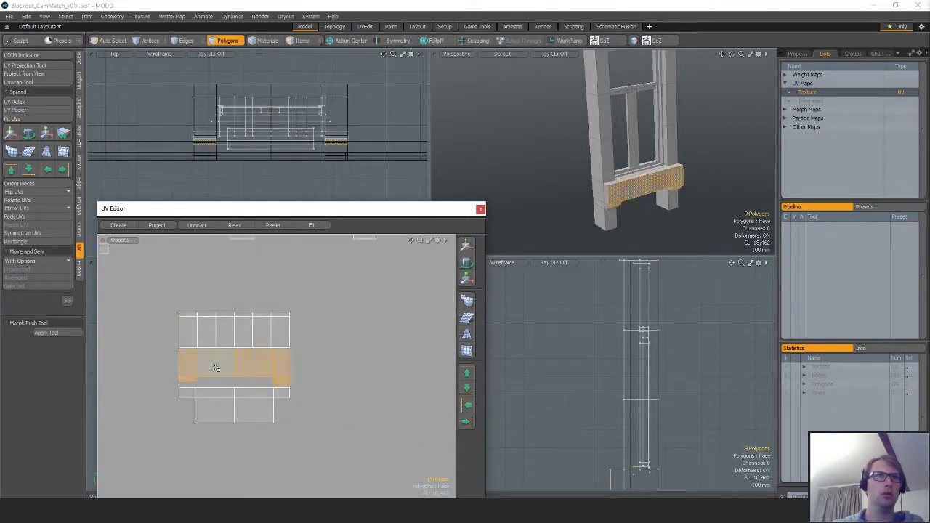
{"action": "mouse_move", "coordinate": [649, 193]}
{"action": "left_mouse_down", "text": "alt"}
{"action": "mouse_move", "coordinate": [718, 184]}
{"action": "mouse_move", "coordinate": [663, 201]}
{"action": "left_mouse_up", "text": "alt"}
{"action": "left_click", "coordinate": [724, 198], "text": "shift"}
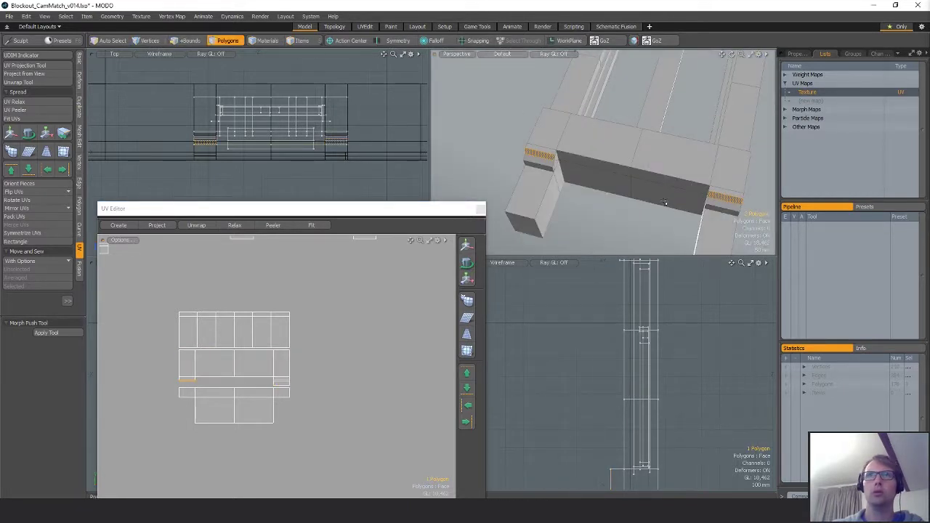
{"action": "key", "text": "w"}
{"action": "left_click_drag", "start_coordinate": [280, 354], "coordinate": [309, 372], "text": "alt"}
{"action": "key", "text": "space"}
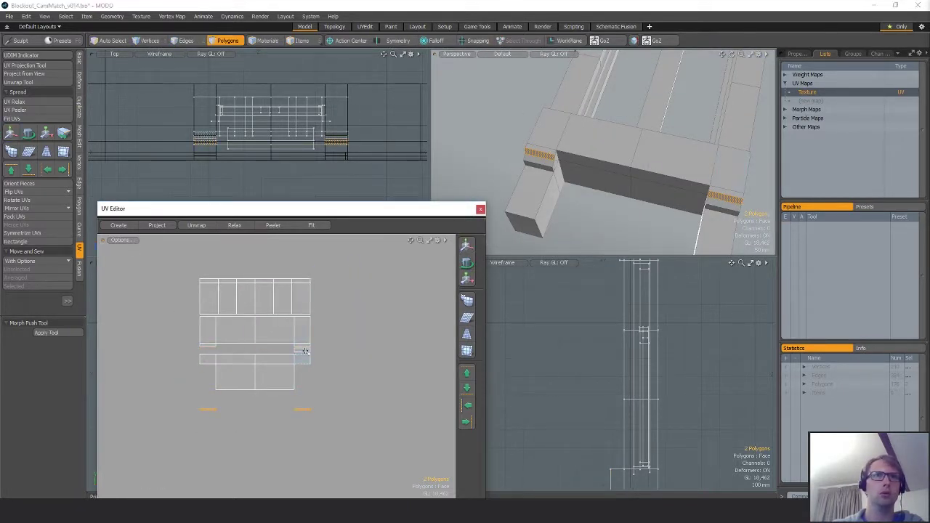
- Select the twelve-face UV strip for the top of the window's arch and move it above the arch's front island
{"action": "double_click", "coordinate": [306, 338]}
{"action": "scroll", "coordinate": [370, 314], "scroll_direction": "down", "scroll_amount": 2}
{"action": "left_click_drag", "start_coordinate": [346, 296], "coordinate": [351, 251], "text": "alt"}
{"action": "left_click", "coordinate": [423, 301]}
{"action": "double_click", "coordinate": [244, 353]}
{"action": "key", "text": "w"}
{"action": "scroll", "coordinate": [358, 384], "scroll_direction": "down", "scroll_amount": 4}
{"action": "key", "text": "shift+a"}
{"action": "left_click_drag", "start_coordinate": [552, 155], "coordinate": [534, 109], "text": "alt"}
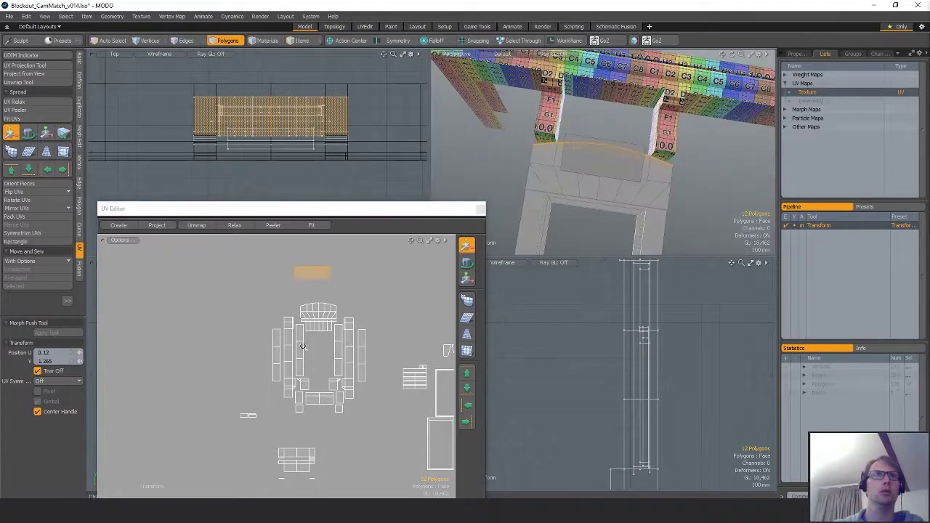
- Rotate the arch-top UV strip half a turn and set it directly above the arch's front island
{"action": "scroll", "coordinate": [305, 346], "scroll_direction": "up", "scroll_amount": 4}
{"action": "left_click_drag", "start_coordinate": [370, 280], "coordinate": [373, 447], "text": "alt"}
{"action": "key", "text": "e"}
{"action": "left_click_drag", "start_coordinate": [377, 321], "coordinate": [270, 337], "text": "ctrl"}
{"action": "key", "text": "w"}
{"action": "left_click_drag", "start_coordinate": [377, 240], "coordinate": [392, 311]}
{"action": "left_click_drag", "start_coordinate": [338, 333], "coordinate": [348, 319]}
{"action": "scroll", "coordinate": [341, 342], "scroll_direction": "down", "scroll_amount": 5}
{"action": "scroll", "coordinate": [336, 321], "scroll_direction": "up", "scroll_amount": 4}
{"action": "left_click_drag", "start_coordinate": [353, 447], "coordinate": [372, 300], "text": "alt"}
{"action": "key", "text": "q"}
- Move the wide panel's front-face UV island up to sit centred below the island of the panel's underside
{"action": "left_click_drag", "start_coordinate": [372, 299], "coordinate": [311, 404], "text": "alt"}
{"action": "key", "text": "w"}
{"action": "left_click_drag", "start_coordinate": [371, 369], "coordinate": [427, 300]}
{"action": "left_click_drag", "start_coordinate": [356, 340], "coordinate": [318, 364], "text": "alt"}
{"action": "key", "text": "q"}
- Move the two square foot-bottom UV islands outward so each sits directly below its pillar's front-face strip
{"action": "left_click", "coordinate": [253, 336]}
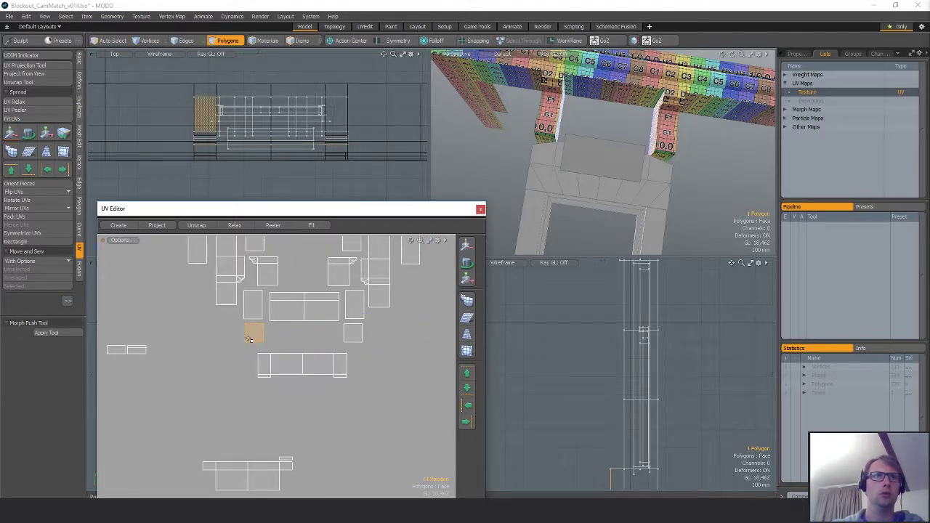
{"action": "key", "text": "w"}
{"action": "left_click_drag", "start_coordinate": [338, 334], "coordinate": [310, 319]}
{"action": "key", "text": "q"}
{"action": "left_click", "coordinate": [353, 333]}
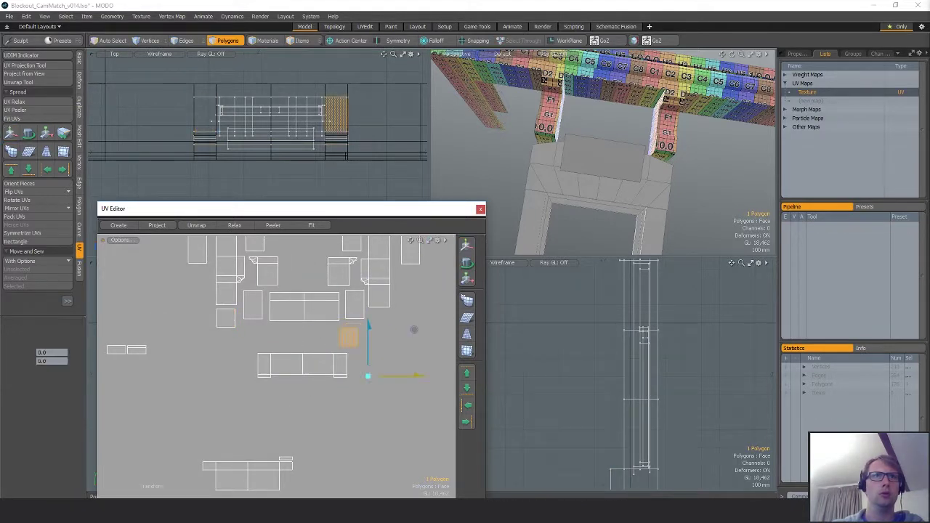
{"action": "key", "text": "w"}
{"action": "left_click_drag", "start_coordinate": [364, 376], "coordinate": [391, 363]}
{"action": "key", "text": "q"}
- Select the whole front-face island of the wide panel and nudge it closer to the underside island above it
{"action": "left_click", "coordinate": [301, 373]}
{"action": "double_click", "coordinate": [313, 363]}
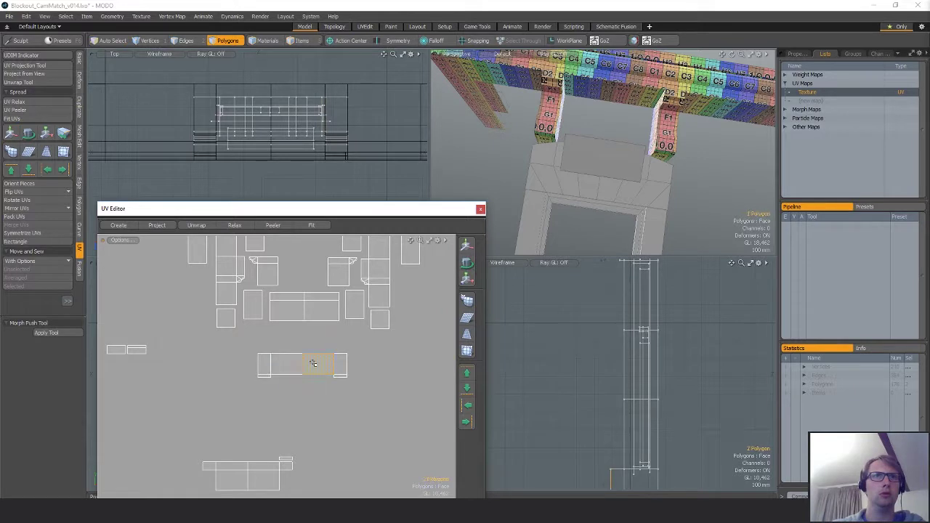
{"action": "key", "text": "w"}
{"action": "left_click_drag", "start_coordinate": [341, 418], "coordinate": [346, 388]}
{"action": "scroll", "coordinate": [343, 421], "scroll_direction": "down", "scroll_amount": 3}
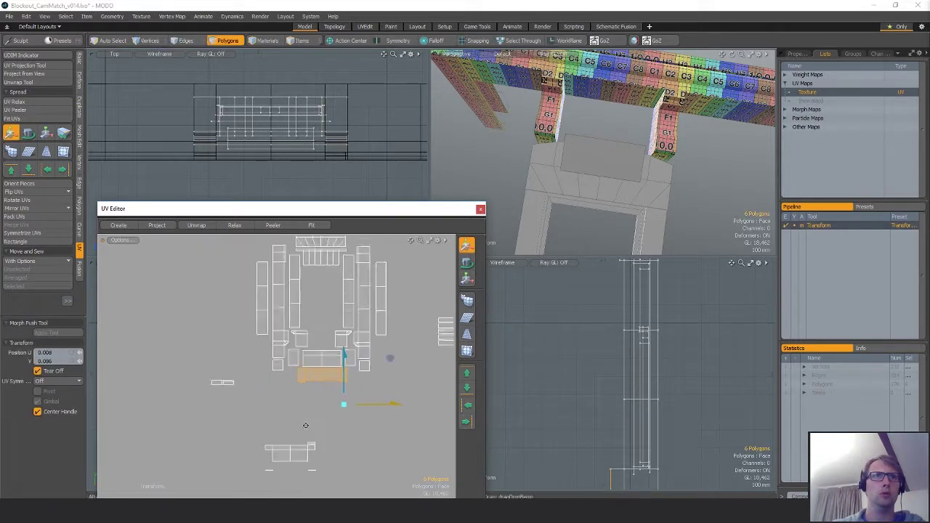
{"action": "left_click_drag", "start_coordinate": [305, 426], "coordinate": [303, 416], "text": "alt"}
{"action": "key", "text": "q"}
- Select the six top faces of the wide panel and place their UV island directly below the panel's front-face island
{"action": "double_click", "coordinate": [285, 441]}
{"action": "key", "text": "shift+a"}
{"action": "left_click_drag", "start_coordinate": [613, 209], "coordinate": [605, 261], "text": "alt"}
{"action": "key", "text": "w"}
{"action": "left_click_drag", "start_coordinate": [347, 389], "coordinate": [379, 329]}
{"action": "key", "text": "space"}
- Select one narrow step face above the right foot and place its UV island beside the right end of the panel's front island
{"action": "scroll", "coordinate": [318, 419], "scroll_direction": "up", "scroll_amount": 1}
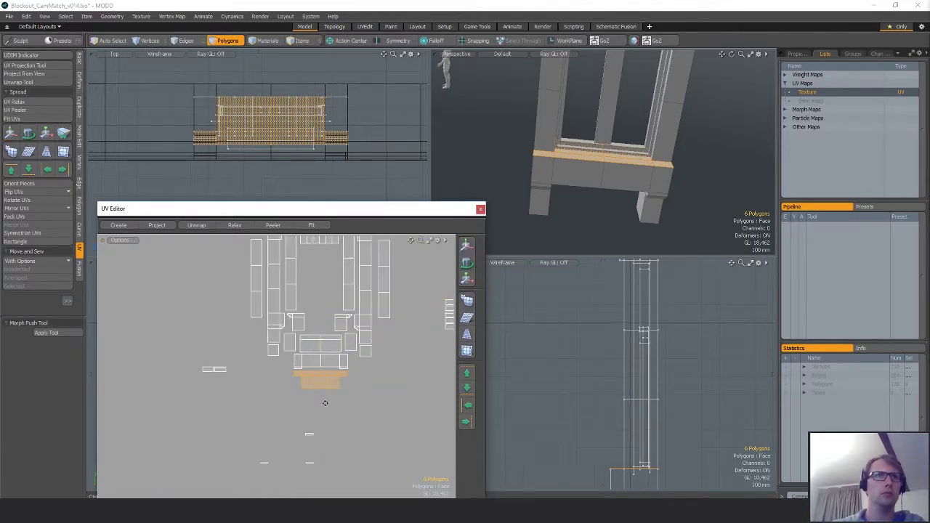
{"action": "left_click_drag", "start_coordinate": [326, 403], "coordinate": [324, 388], "text": "alt"}
{"action": "left_click", "coordinate": [306, 418]}
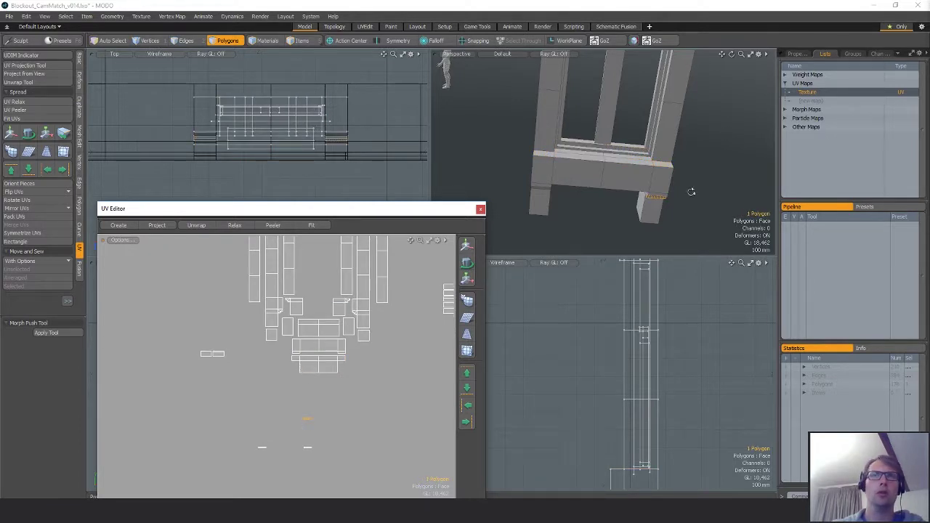
{"action": "left_click_drag", "start_coordinate": [691, 192], "coordinate": [661, 123], "text": "alt"}
{"action": "key", "text": "y"}
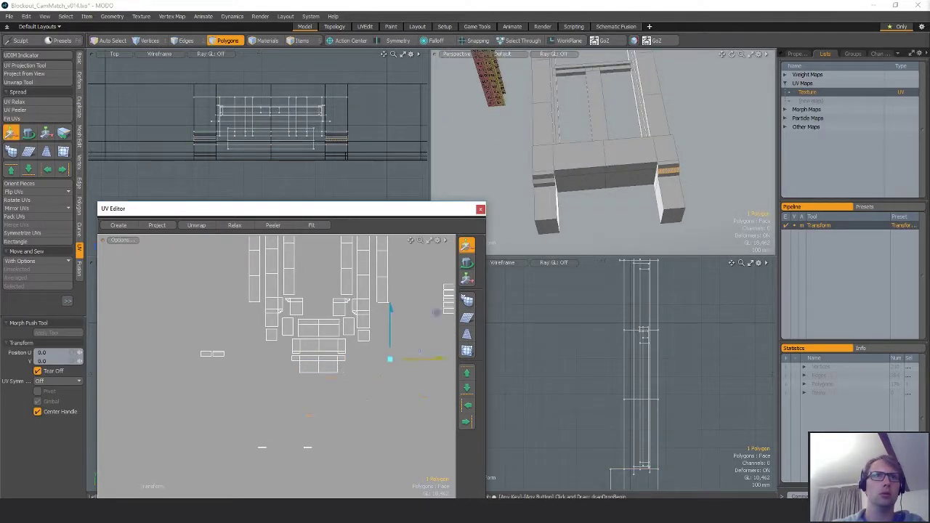
{"action": "left_click_drag", "start_coordinate": [435, 312], "coordinate": [448, 301]}
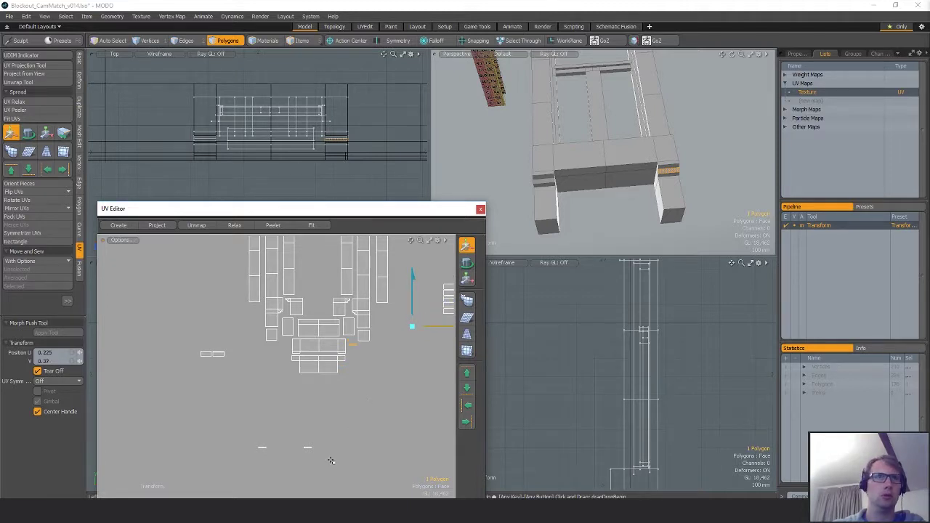
{"action": "key", "text": "space"}
- Move the UV islands of the other two narrow step faces above the right foot closer to the wide panel's islands
{"action": "left_click", "coordinate": [672, 167]}
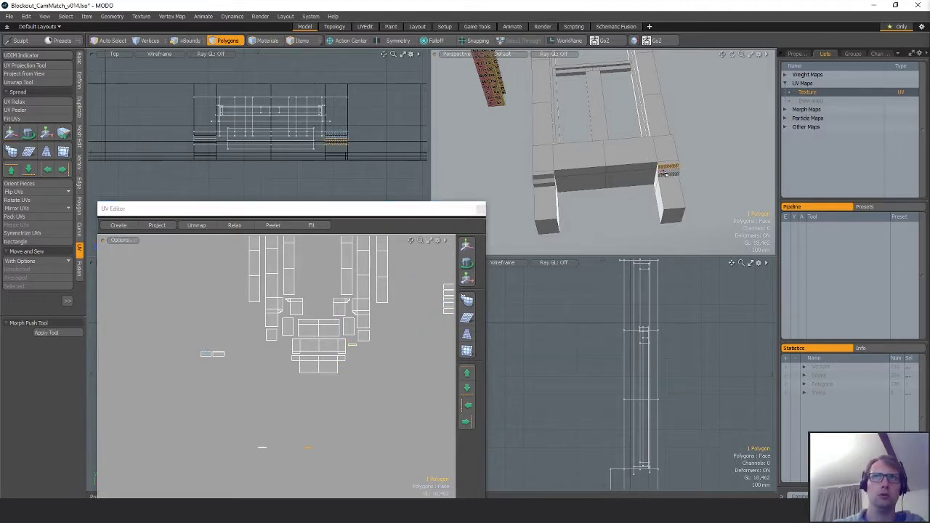
{"action": "key", "text": "w"}
{"action": "mouse_move", "coordinate": [306, 362]}
{"action": "left_mouse_down"}
{"action": "mouse_move", "coordinate": [371, 347]}
{"action": "mouse_move", "coordinate": [380, 371]}
{"action": "left_mouse_up"}
{"action": "key", "text": "space"}
{"action": "mouse_move", "coordinate": [327, 431]}
{"action": "right_mouse_down"}
{"action": "mouse_move", "coordinate": [383, 470]}
{"action": "mouse_move", "coordinate": [412, 430]}
{"action": "right_mouse_up"}
{"action": "key", "text": "w"}
{"action": "mouse_move", "coordinate": [405, 416]}
{"action": "left_mouse_down"}
{"action": "mouse_move", "coordinate": [391, 360]}
{"action": "mouse_move", "coordinate": [359, 361]}
{"action": "left_mouse_up"}
{"action": "key", "text": "space"}
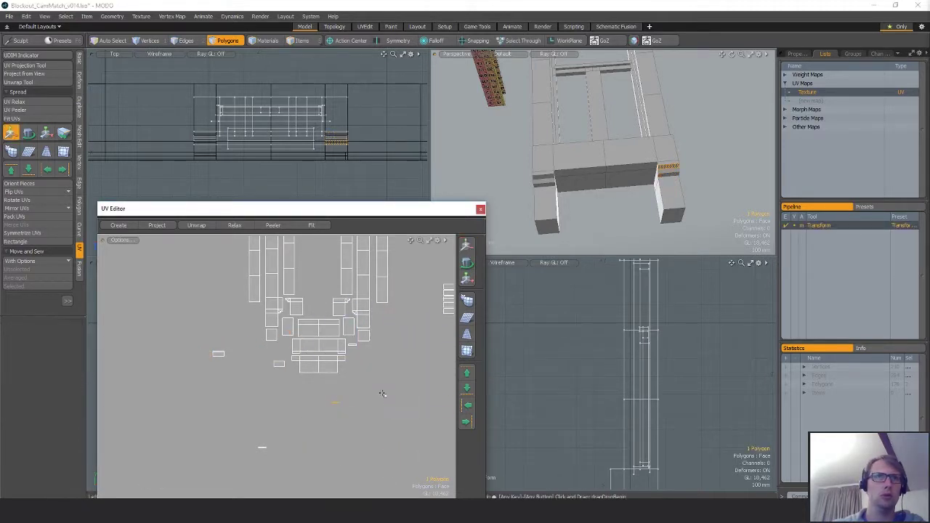
- Select the narrow step faces above the left foot and pull their overlapping UV islands apart
{"action": "left_click", "coordinate": [279, 364], "text": "shift"}
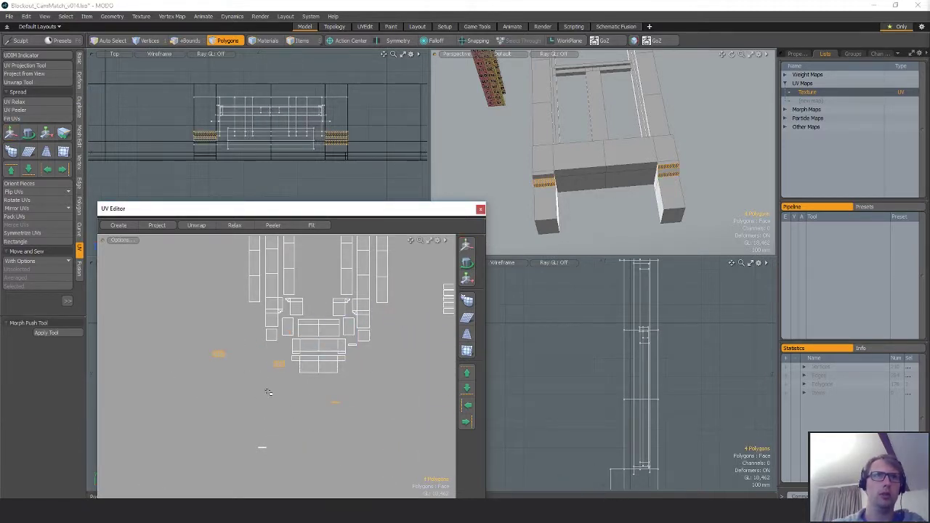
{"action": "left_click", "coordinate": [218, 360]}
{"action": "key", "text": "w"}
{"action": "key", "text": "space"}
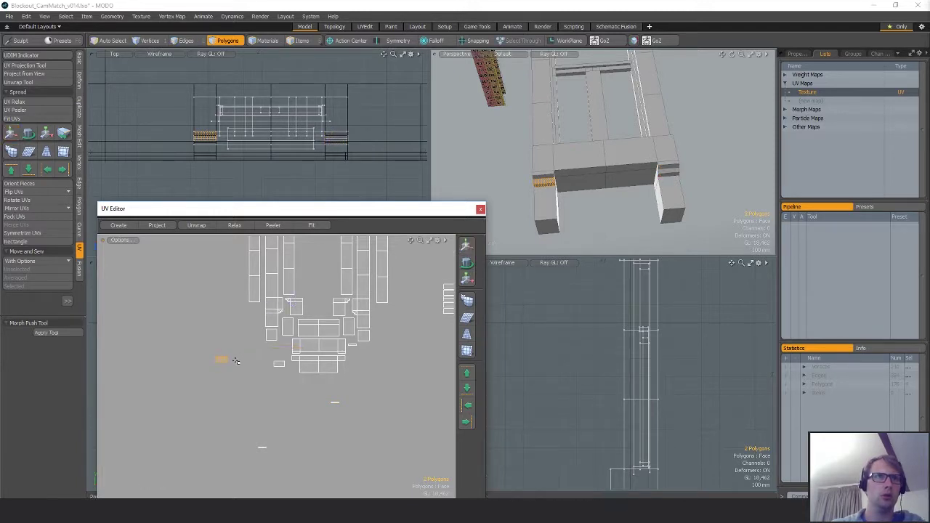
{"action": "key", "text": "w"}
{"action": "left_click_drag", "start_coordinate": [268, 367], "coordinate": [278, 395]}
{"action": "key", "text": "space"}
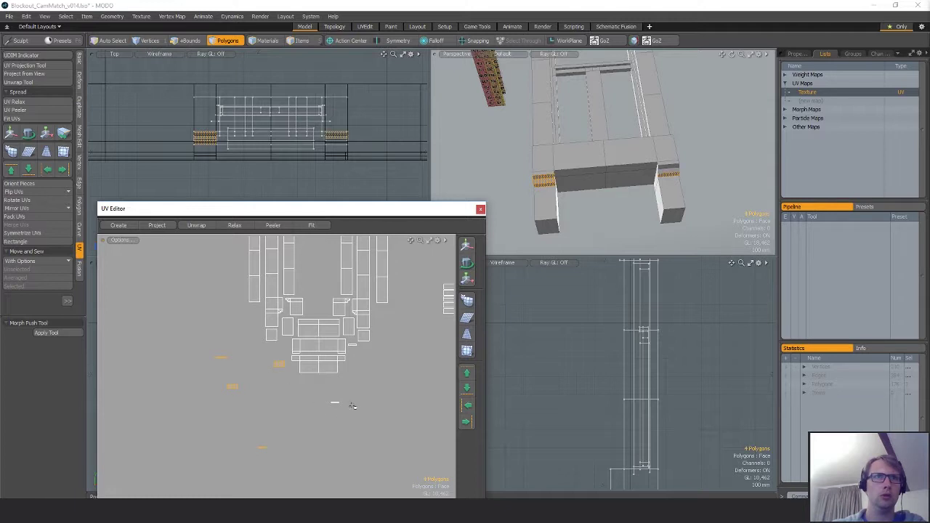
- Select all the narrow step islands together with both foot-bottom islands and apply UV Relax to them
{"action": "scroll", "coordinate": [360, 378], "scroll_direction": "up", "scroll_amount": 2}
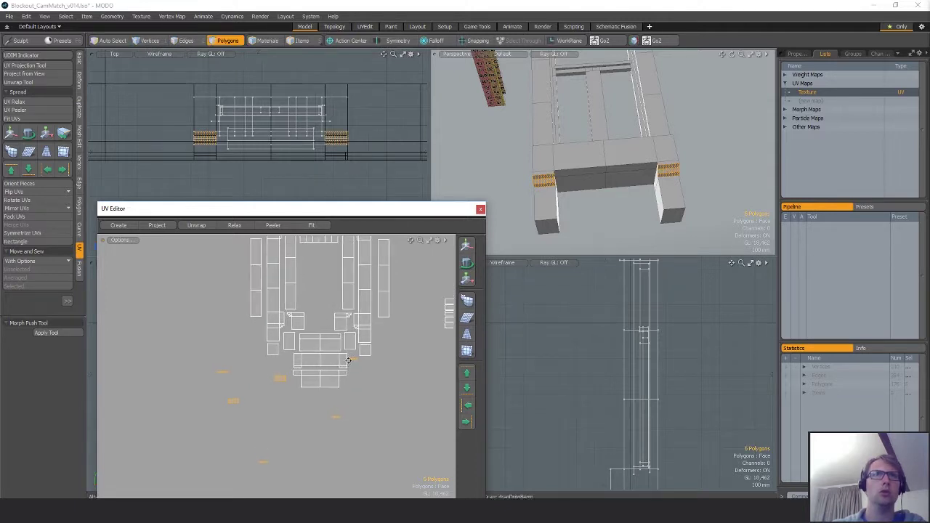
{"action": "left_click", "coordinate": [369, 348], "text": "shift"}
{"action": "left_click", "coordinate": [245, 347], "text": "shift"}
{"action": "left_click", "coordinate": [17, 102]}
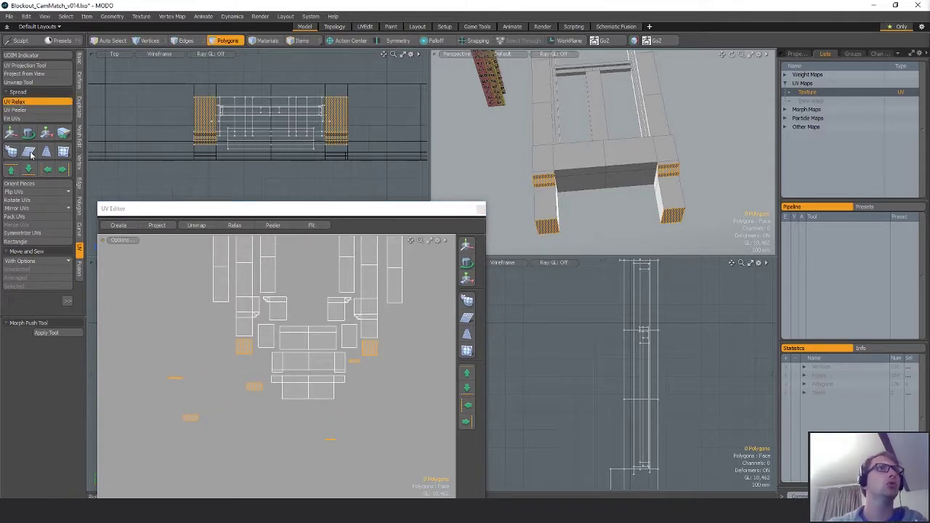
{"action": "scroll", "coordinate": [291, 371], "scroll_direction": "down", "scroll_amount": 3}
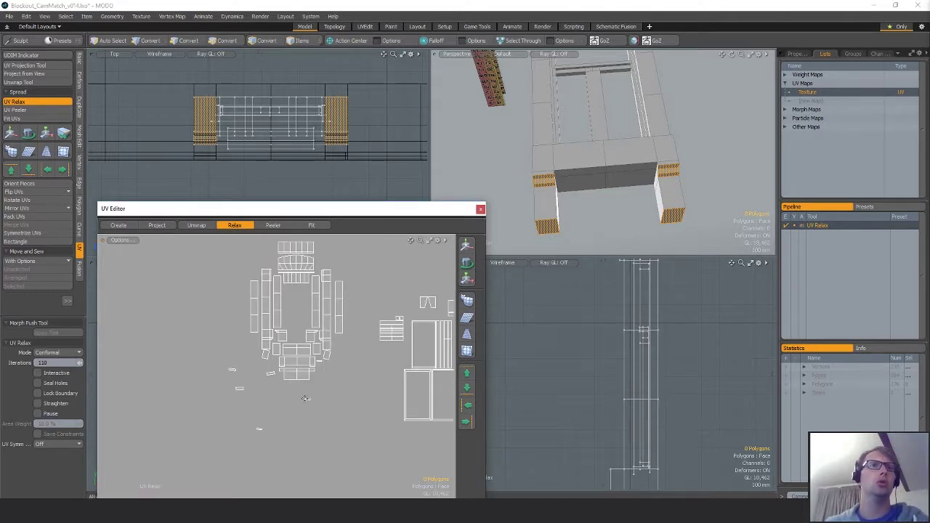
{"action": "key", "text": "space"}
- Reselect the tilted foot-bottom and narrow step islands and straighten them with Orient Pieces set to the Auto direction
{"action": "scroll", "coordinate": [326, 354], "scroll_direction": "up", "scroll_amount": 2}
{"action": "left_click", "coordinate": [321, 356]}
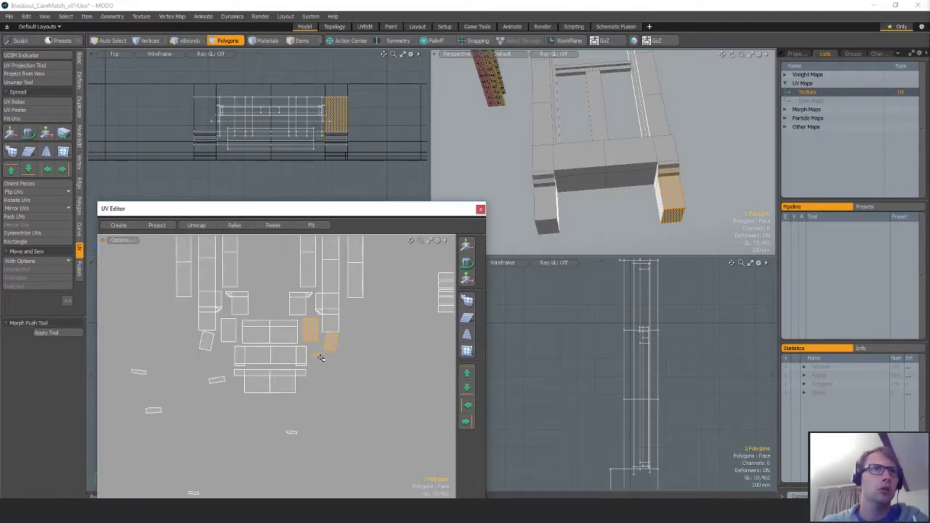
{"action": "left_click", "coordinate": [317, 327], "text": "ctrl"}
{"action": "left_click_drag", "start_coordinate": [202, 373], "coordinate": [250, 346], "text": "alt"}
{"action": "left_click", "coordinate": [254, 316], "text": "shift"}
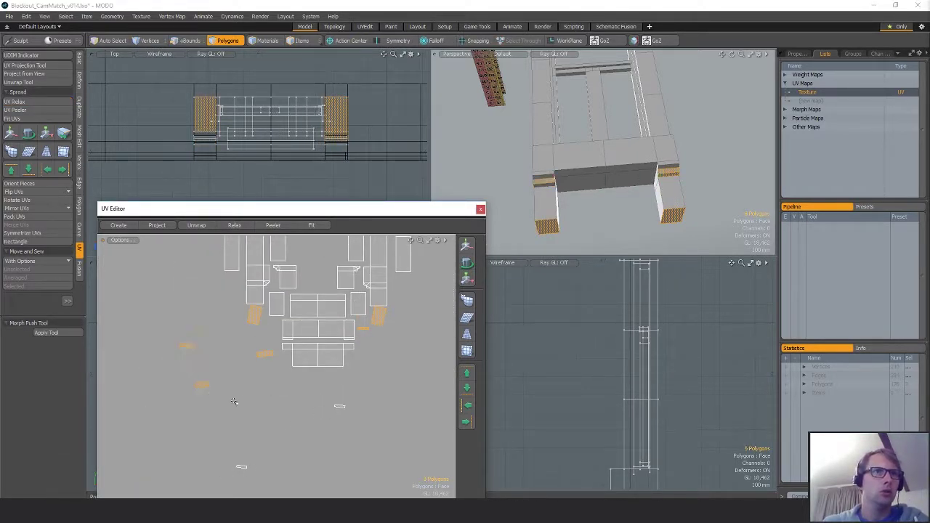
{"action": "left_click", "coordinate": [22, 183]}
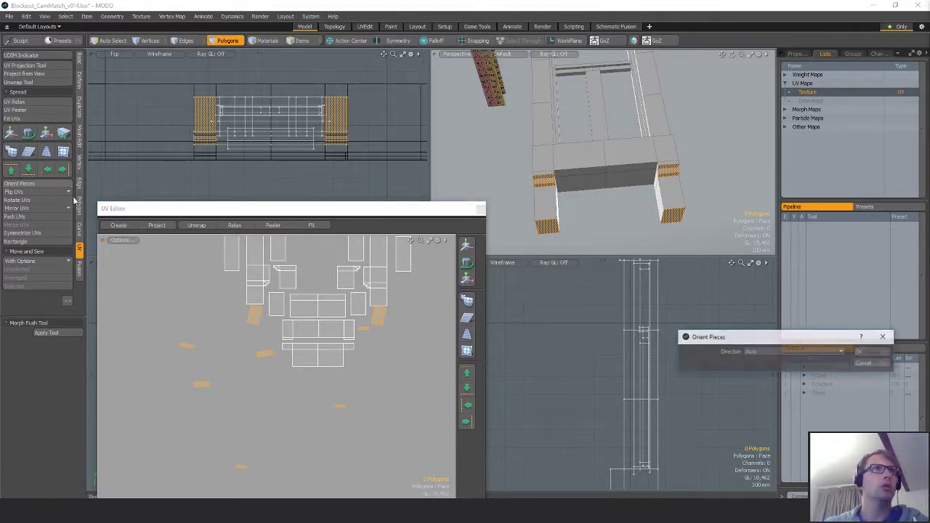
{"action": "key", "text": "Return"}
- Select the left foot's bottom face and nudge its UV island slightly down from the pillar's front-face strip
{"action": "scroll", "coordinate": [302, 311], "scroll_direction": "up", "scroll_amount": 2}
{"action": "left_click_drag", "start_coordinate": [301, 311], "coordinate": [276, 310], "text": "alt"}
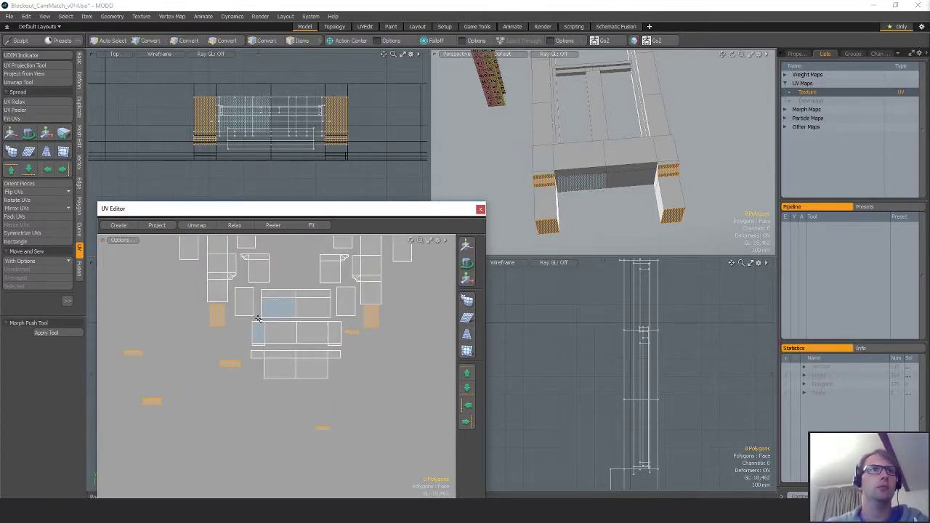
{"action": "key", "text": "1"}
{"action": "key", "text": "space"}
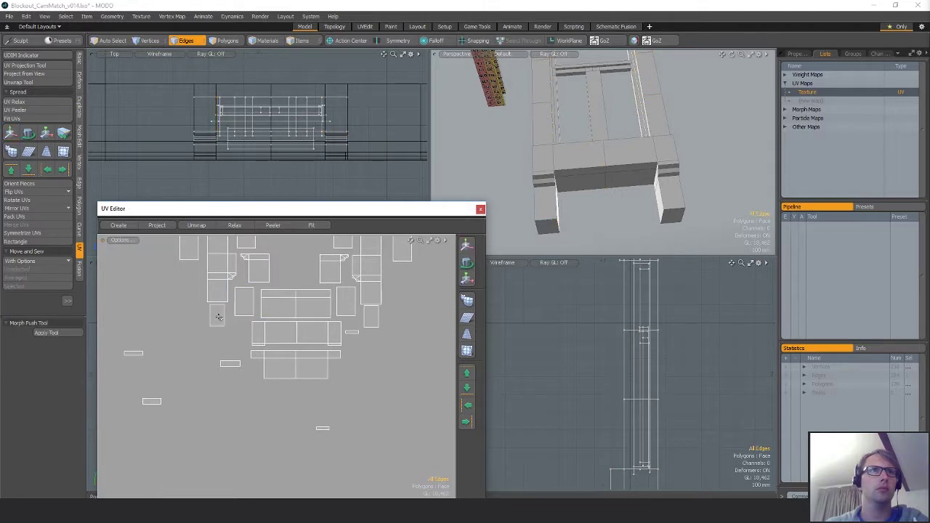
{"action": "key", "text": "space"}
{"action": "left_click", "coordinate": [216, 318]}
{"action": "key", "text": "w"}
{"action": "left_click_drag", "start_coordinate": [258, 287], "coordinate": [260, 290]}
{"action": "key", "text": "space"}
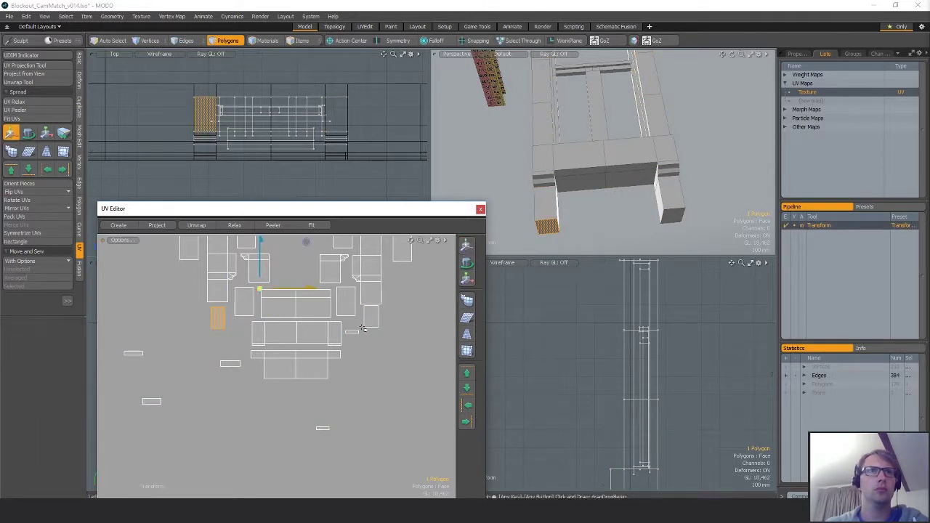
- Select the right foot's bottom-face UV island and nudge it into place just below the right pillar's front-face strip
{"action": "left_click", "coordinate": [369, 320]}
{"action": "key", "text": "w"}
{"action": "left_click_drag", "start_coordinate": [405, 309], "coordinate": [371, 310]}
{"action": "key", "text": "space"}
- Select the middle narrow step face above the right foot and nudge its UV island up beside the sill islands
{"action": "left_click", "coordinate": [352, 333]}
{"action": "key", "text": "w"}
{"action": "key", "text": "space"}
{"action": "key", "text": "w"}
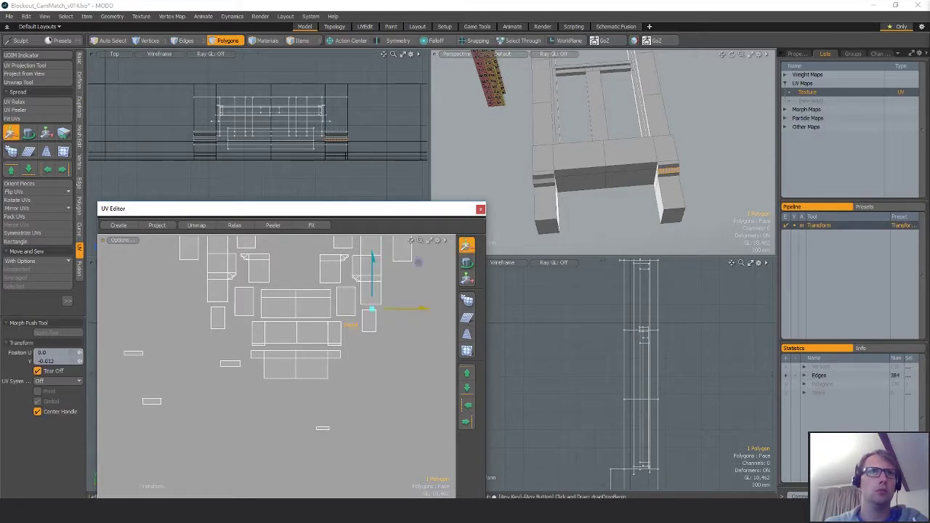
{"action": "key", "text": "space"}
- Select the right foot's other two step faces and move their UV islands toward the middle step's island
{"action": "left_click", "coordinate": [670, 172]}
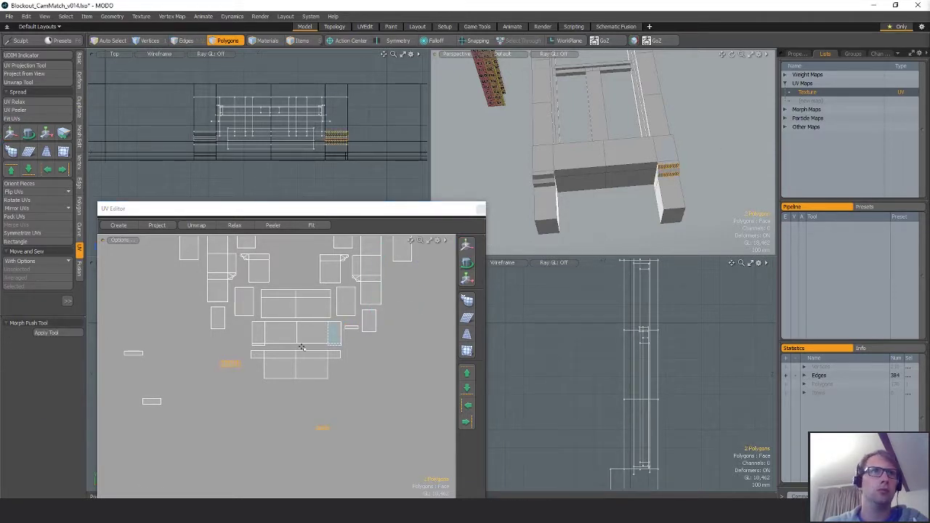
{"action": "key", "text": "w"}
{"action": "left_click_drag", "start_coordinate": [320, 339], "coordinate": [454, 343]}
{"action": "left_click_drag", "start_coordinate": [263, 383], "coordinate": [188, 372], "text": "alt+shift"}
{"action": "left_click_drag", "start_coordinate": [189, 372], "coordinate": [295, 305], "text": "ctrl+alt"}
{"action": "left_click_drag", "start_coordinate": [311, 359], "coordinate": [313, 428], "text": "alt+shift"}
{"action": "left_click_drag", "start_coordinate": [307, 383], "coordinate": [316, 414]}
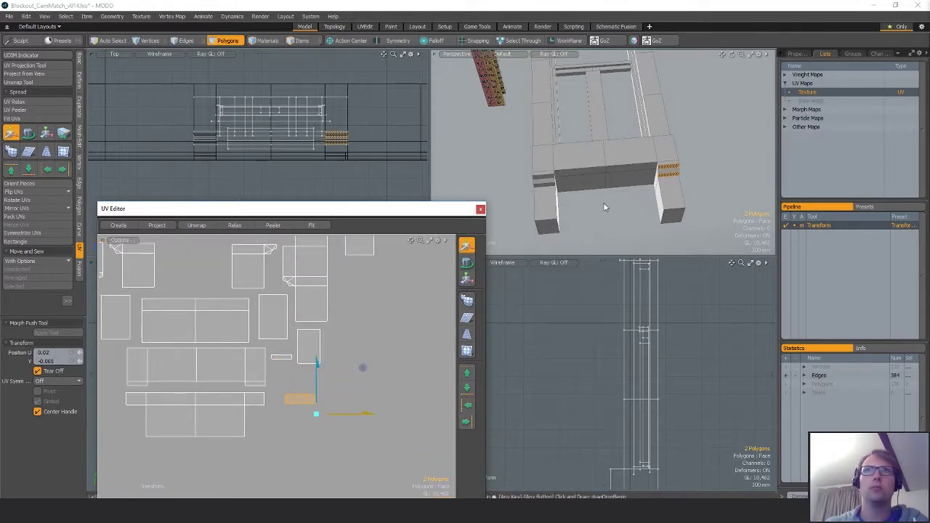
- Isolate the right foot's upper step face and place its UV island directly above the middle step's island
{"action": "left_click_drag", "start_coordinate": [606, 208], "coordinate": [691, 163], "text": "alt"}
{"action": "scroll", "coordinate": [360, 343], "scroll_direction": "down", "scroll_amount": 4}
{"action": "mouse_move", "coordinate": [360, 344]}
{"action": "left_mouse_down", "text": "alt+shift"}
{"action": "mouse_move", "coordinate": [346, 287]}
{"action": "mouse_move", "coordinate": [332, 405]}
{"action": "left_mouse_up", "text": "alt+shift"}
{"action": "scroll", "coordinate": [332, 407], "scroll_direction": "up", "scroll_amount": 2}
{"action": "key", "text": "space"}
{"action": "mouse_move", "coordinate": [361, 388]}
{"action": "right_mouse_down"}
{"action": "mouse_move", "coordinate": [415, 436]}
{"action": "mouse_move", "coordinate": [396, 393]}
{"action": "right_mouse_up"}
{"action": "key", "text": "w"}
{"action": "mouse_move", "coordinate": [393, 386]}
{"action": "left_mouse_down"}
{"action": "mouse_move", "coordinate": [284, 298]}
{"action": "mouse_move", "coordinate": [293, 305]}
{"action": "left_mouse_up"}
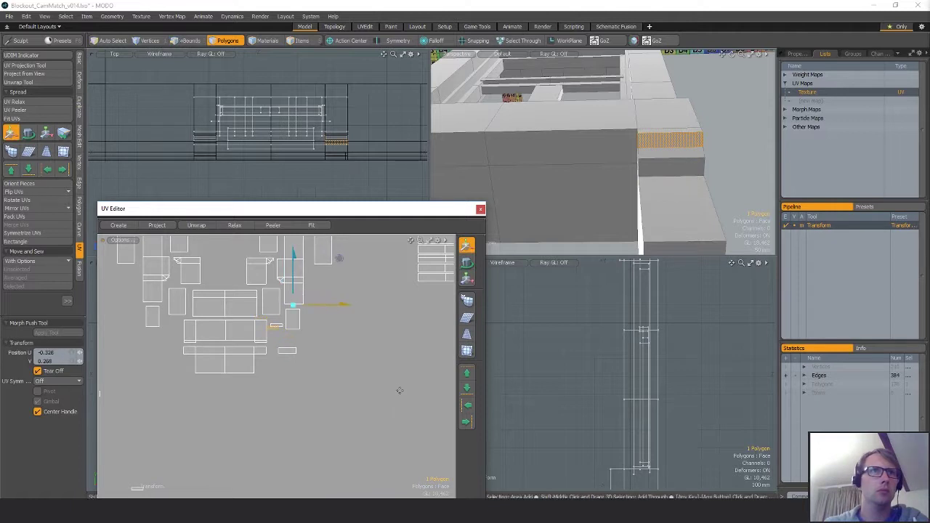
{"action": "scroll", "coordinate": [398, 391], "scroll_direction": "up", "scroll_amount": 5}
{"action": "left_click_drag", "start_coordinate": [399, 391], "coordinate": [381, 367], "text": "alt+shift"}
{"action": "left_click_drag", "start_coordinate": [307, 382], "coordinate": [335, 328]}
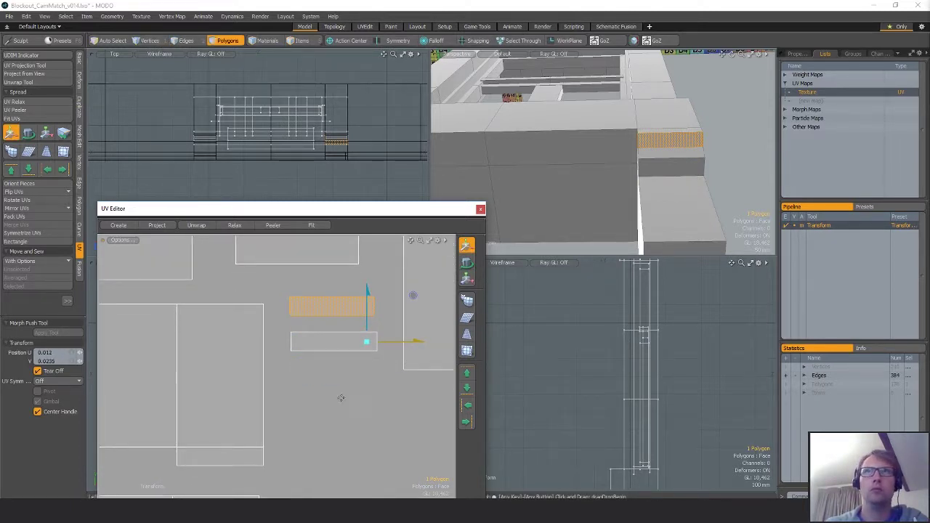
- Select the right foot's lower step face and move its UV island directly below the other two step islands
{"action": "scroll", "coordinate": [340, 399], "scroll_direction": "down", "scroll_amount": 3}
{"action": "key", "text": "space"}
{"action": "right_click_drag", "start_coordinate": [326, 452], "coordinate": [392, 442]}
{"action": "key", "text": "w"}
{"action": "left_click_drag", "start_coordinate": [396, 451], "coordinate": [368, 381]}
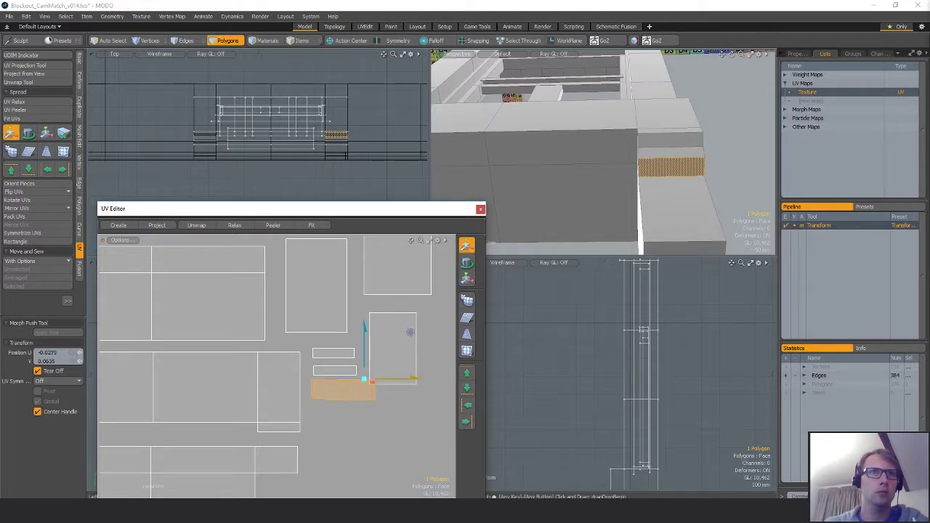
- Narrow the lowest right step island to match the one above and move its bottom edge up by 0.0075
{"action": "scroll", "coordinate": [381, 425], "scroll_direction": "up", "scroll_amount": 3}
{"action": "key", "text": "space"}
{"action": "key", "text": "space"}
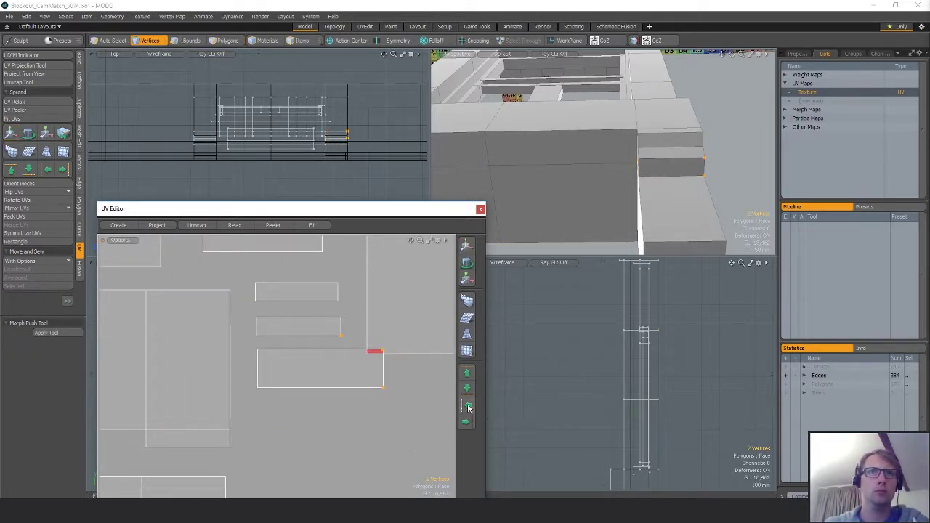
{"action": "key", "text": "2"}
{"action": "mouse_move", "coordinate": [380, 389]}
{"action": "right_mouse_down"}
{"action": "mouse_move", "coordinate": [313, 400]}
{"action": "mouse_move", "coordinate": [262, 391]}
{"action": "right_mouse_up"}
{"action": "key", "text": "w"}
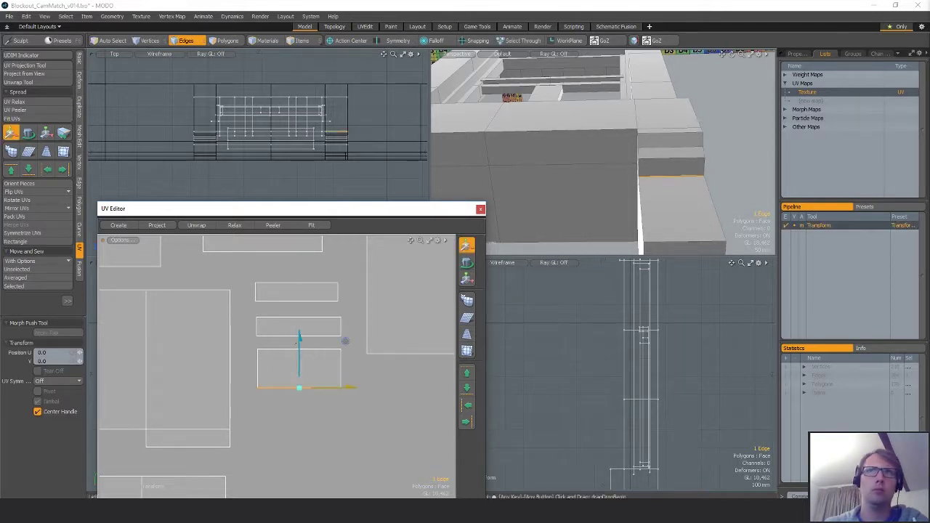
{"action": "left_click_drag", "start_coordinate": [298, 345], "coordinate": [296, 278]}
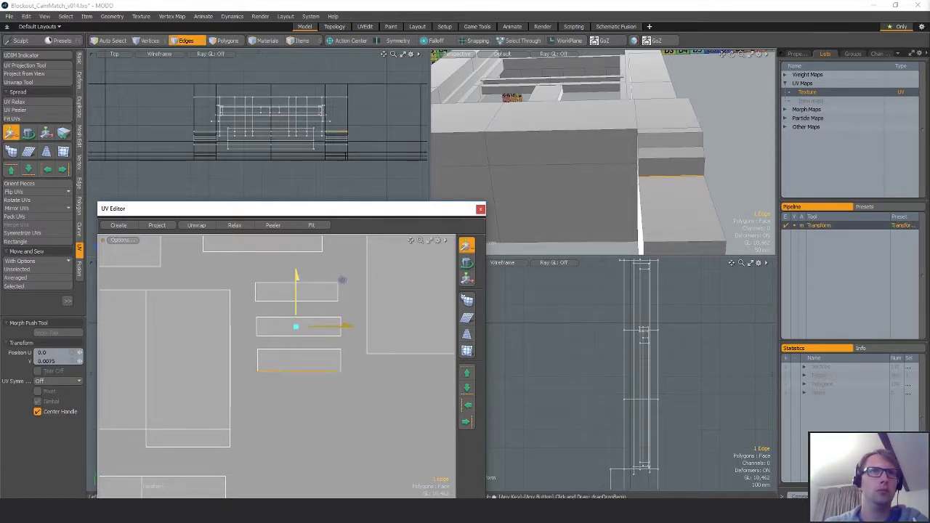
{"action": "scroll", "coordinate": [183, 395], "scroll_direction": "down", "scroll_amount": 5}
{"action": "key", "text": "space"}
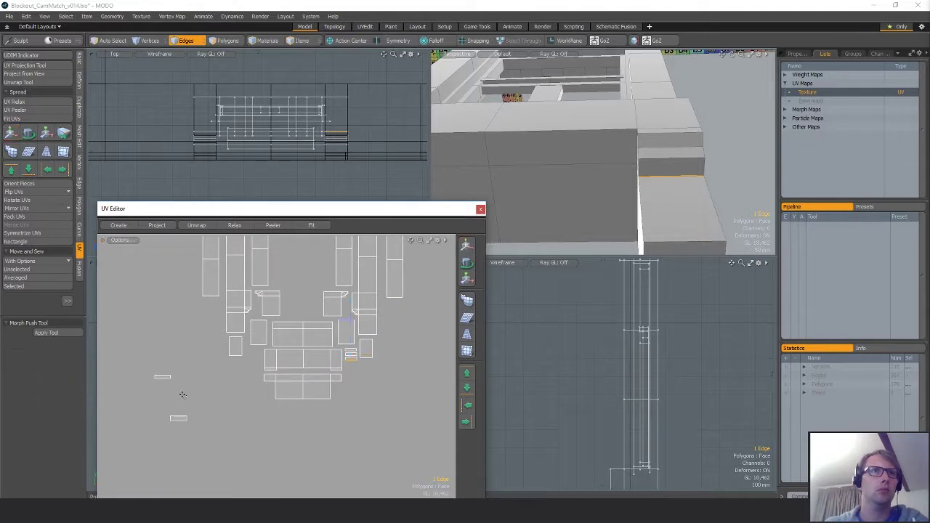
- Select the narrow step faces above the left foot and move their UV islands toward the right foot's step stack
{"action": "key", "text": "space"}
{"action": "left_click_drag", "start_coordinate": [522, 148], "coordinate": [748, 152], "text": "alt+shift"}
{"action": "scroll", "coordinate": [704, 164], "scroll_direction": "down", "scroll_amount": 3}
{"action": "key", "text": "space"}
{"action": "key", "text": "space"}
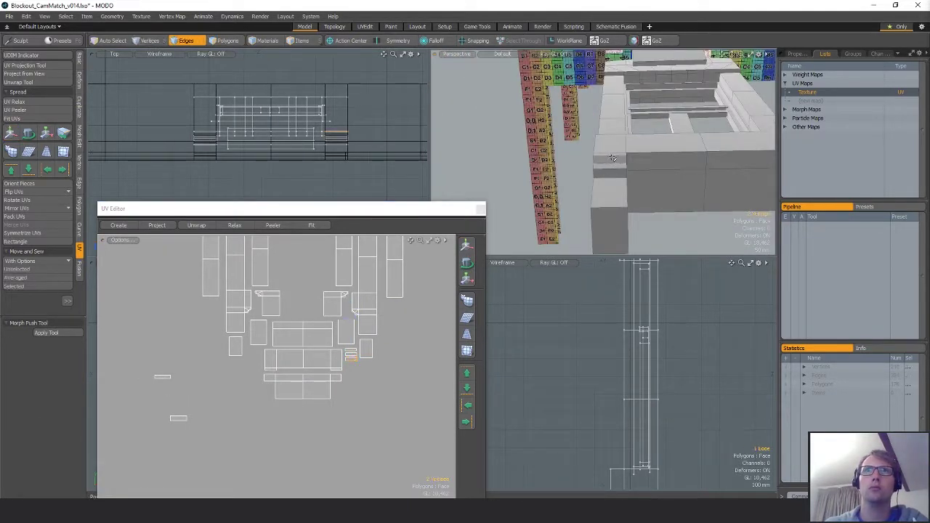
{"action": "key", "text": "space"}
{"action": "left_click_drag", "start_coordinate": [612, 157], "coordinate": [616, 173]}
{"action": "scroll", "coordinate": [241, 375], "scroll_direction": "down", "scroll_amount": 3}
{"action": "left_click_drag", "start_coordinate": [240, 375], "coordinate": [245, 349], "text": "alt+shift"}
{"action": "key", "text": "w"}
{"action": "left_click_drag", "start_coordinate": [277, 347], "coordinate": [330, 294]}
- Deselect the left foot's middle and lower step faces and bring the upper step's UV island to the right stack
{"action": "scroll", "coordinate": [379, 386], "scroll_direction": "up", "scroll_amount": 4}
{"action": "key", "text": "space"}
{"action": "left_click", "coordinate": [242, 283], "text": "ctrl"}
{"action": "key", "text": "w"}
{"action": "key", "text": "space"}
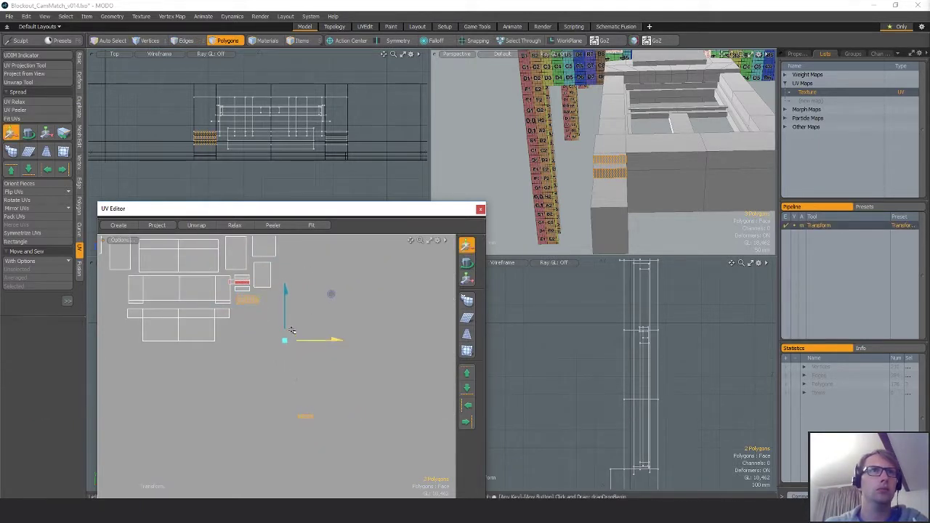
{"action": "left_click", "coordinate": [249, 299], "text": "ctrl"}
{"action": "key", "text": "w"}
{"action": "left_click_drag", "start_coordinate": [330, 406], "coordinate": [273, 295]}
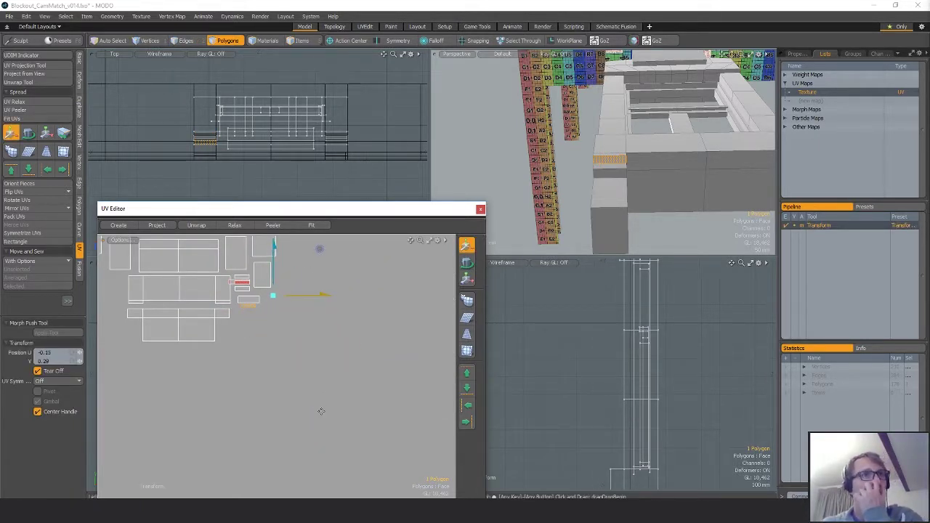
- Level the left upper step island with the right foot's top step island and shift it horizontally to the sill's left side
{"action": "scroll", "coordinate": [283, 326], "scroll_direction": "up", "scroll_amount": 6}
{"action": "scroll", "coordinate": [298, 348], "scroll_direction": "down", "scroll_amount": 2}
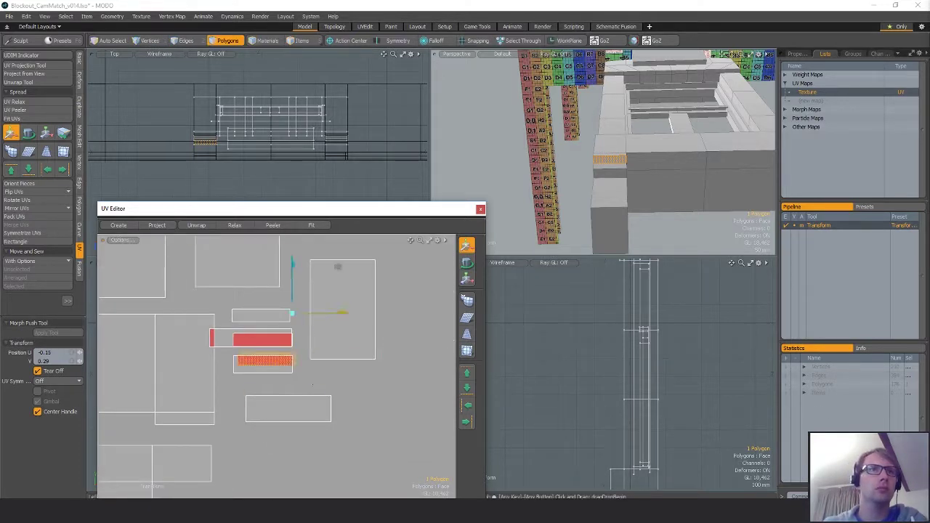
{"action": "scroll", "coordinate": [352, 402], "scroll_direction": "down", "scroll_amount": 2}
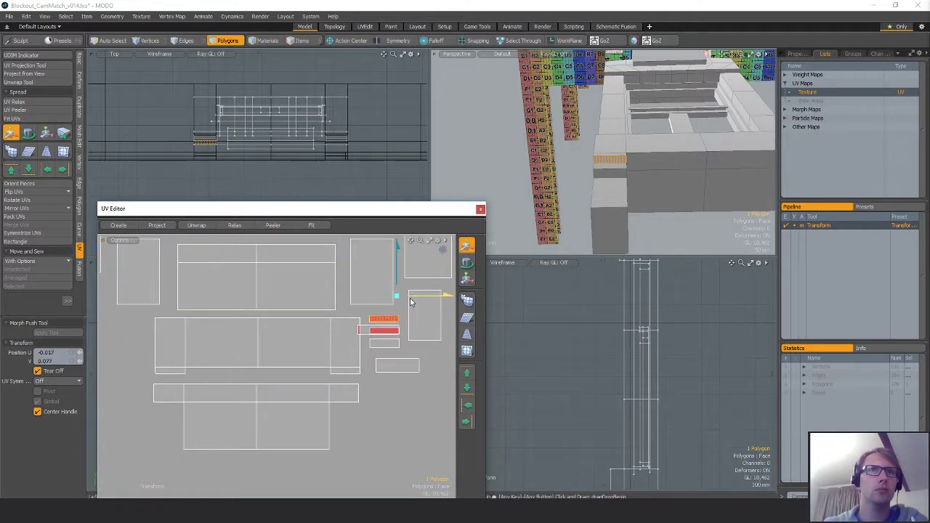
{"action": "left_click_drag", "start_coordinate": [410, 302], "coordinate": [156, 301]}
{"action": "key", "text": "space"}
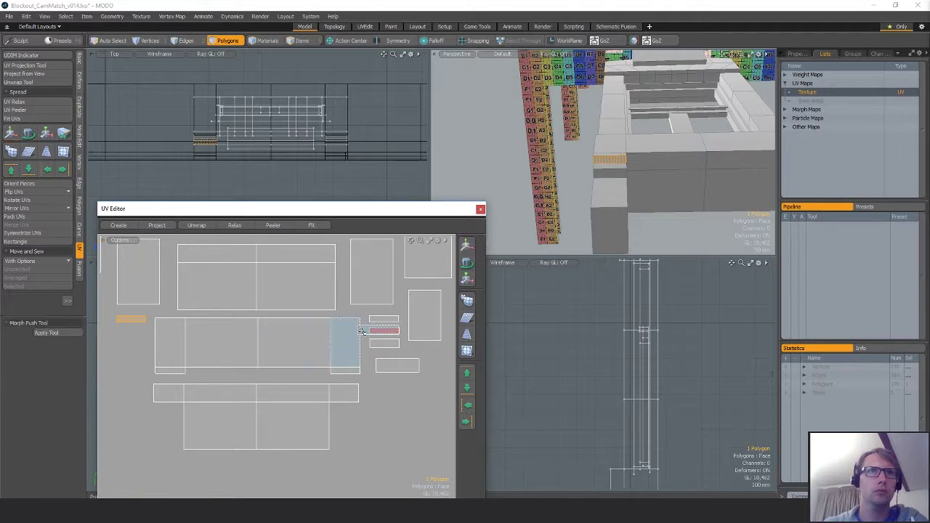
- Lay the left foot's middle step UV island over the right foot's middle step island with their upper-left corners aligned
{"action": "scroll", "coordinate": [393, 334], "scroll_direction": "up", "scroll_amount": 3}
{"action": "key", "text": "w"}
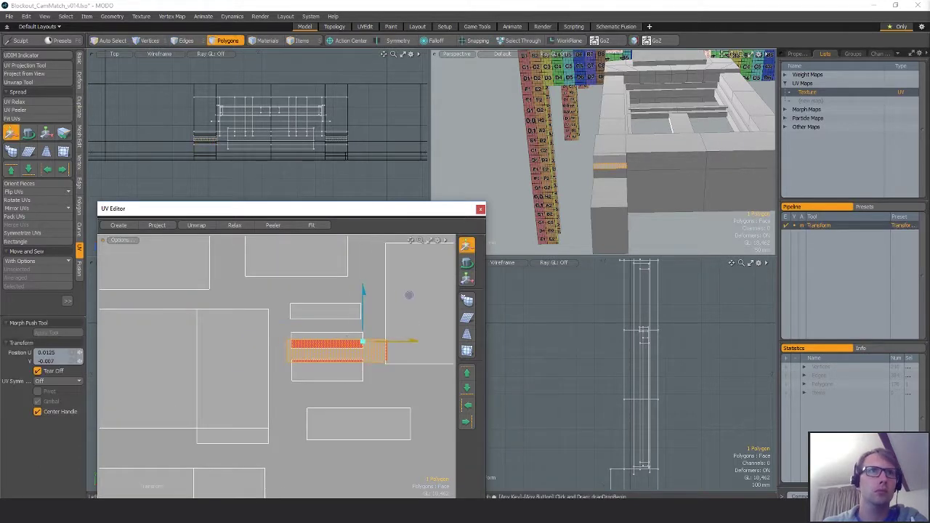
{"action": "key", "text": "space"}
{"action": "scroll", "coordinate": [354, 353], "scroll_direction": "up", "scroll_amount": 3}
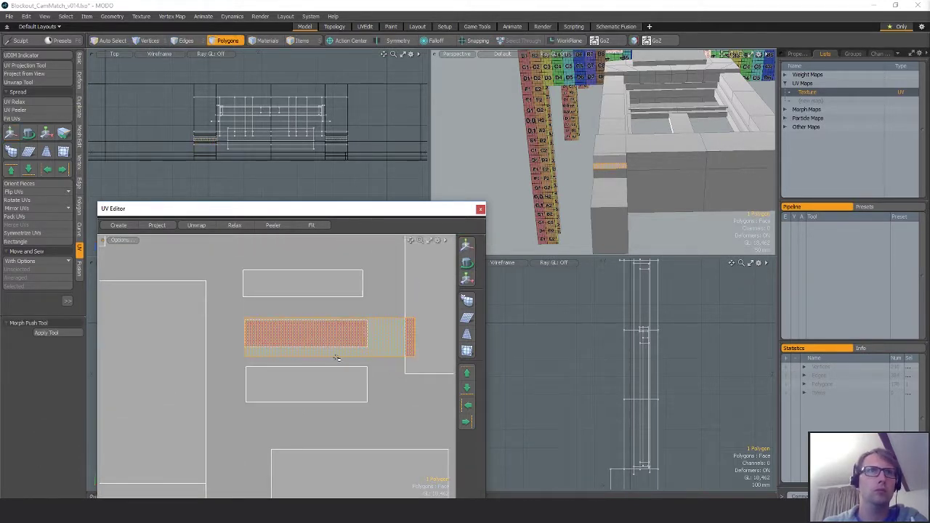
- Move the bottom and right edges of the left middle step island to match the right foot's island underneath
{"action": "key", "text": "2"}
{"action": "left_click", "coordinate": [296, 354]}
{"action": "key", "text": "w"}
{"action": "left_click_drag", "start_coordinate": [329, 329], "coordinate": [329, 319]}
{"action": "key", "text": "space"}
{"action": "left_click", "coordinate": [415, 333]}
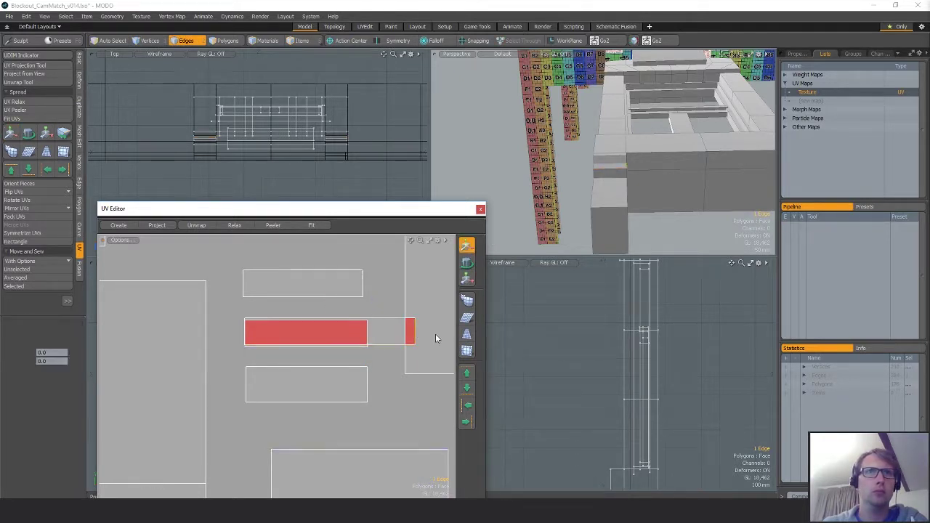
{"action": "key", "text": "w"}
{"action": "left_click_drag", "start_coordinate": [436, 335], "coordinate": [396, 332]}
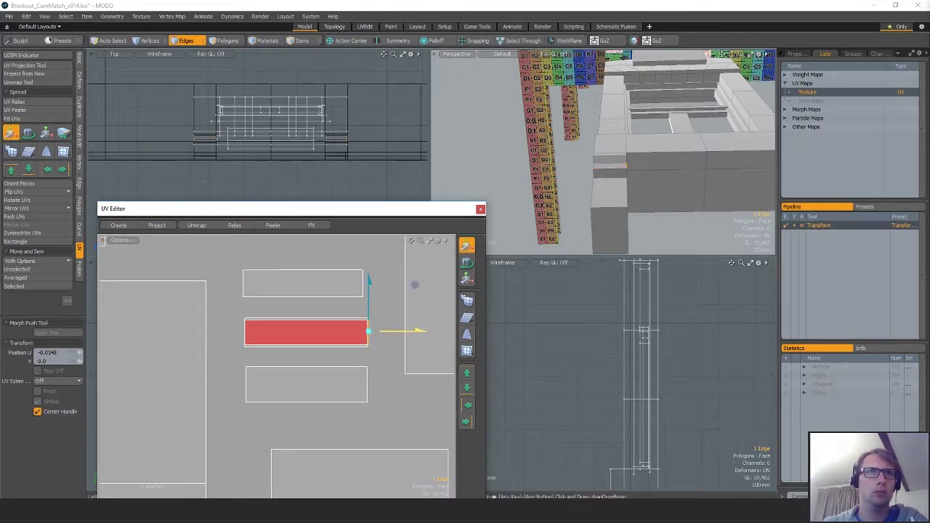
{"action": "key", "text": "space"}
{"action": "key", "text": "3"}
- Shift the resized middle step island horizontally to the sill's left side, beneath the left upper step island
{"action": "scroll", "coordinate": [399, 316], "scroll_direction": "down", "scroll_amount": 4}
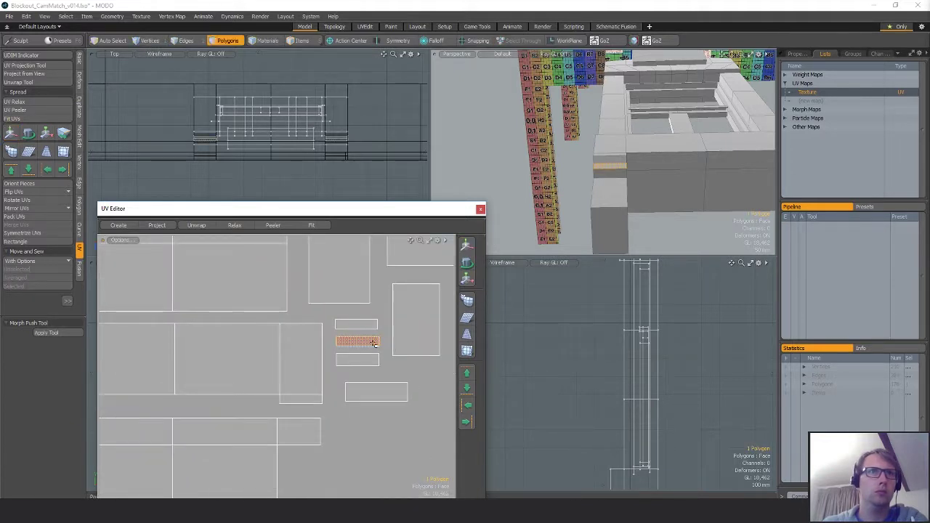
{"action": "key", "text": "w"}
{"action": "left_click_drag", "start_coordinate": [367, 339], "coordinate": [283, 338]}
{"action": "middle_click_drag", "start_coordinate": [284, 339], "coordinate": [414, 329]}
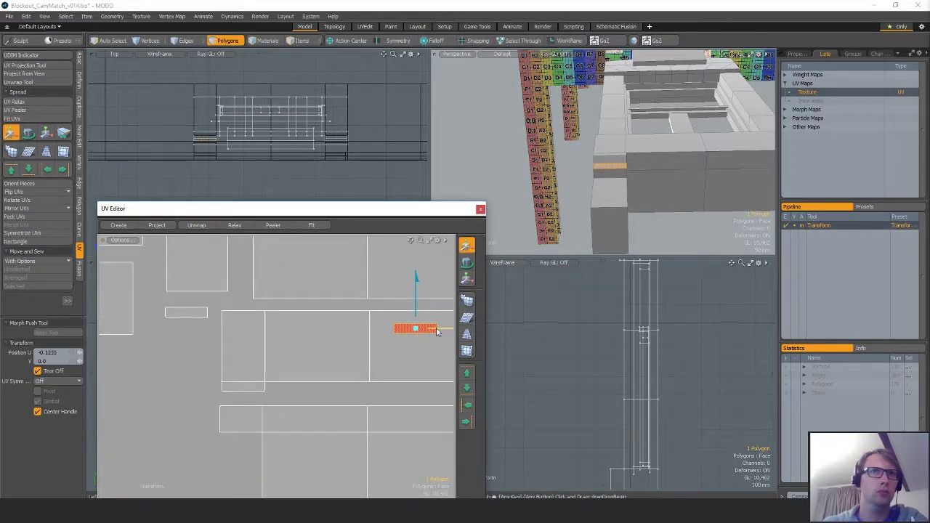
{"action": "left_click_drag", "start_coordinate": [437, 332], "coordinate": [350, 332]}
{"action": "key", "text": "space"}
- Lay the left foot's lower step UV island over the right foot's lowest step island with matching upper-left corners
{"action": "left_click", "coordinate": [345, 373]}
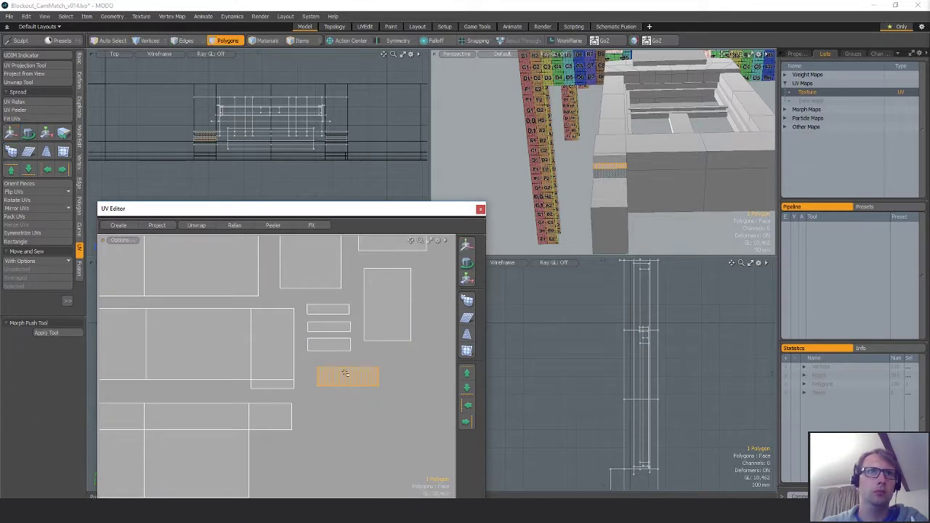
{"action": "key", "text": "w"}
{"action": "left_click_drag", "start_coordinate": [375, 368], "coordinate": [365, 340]}
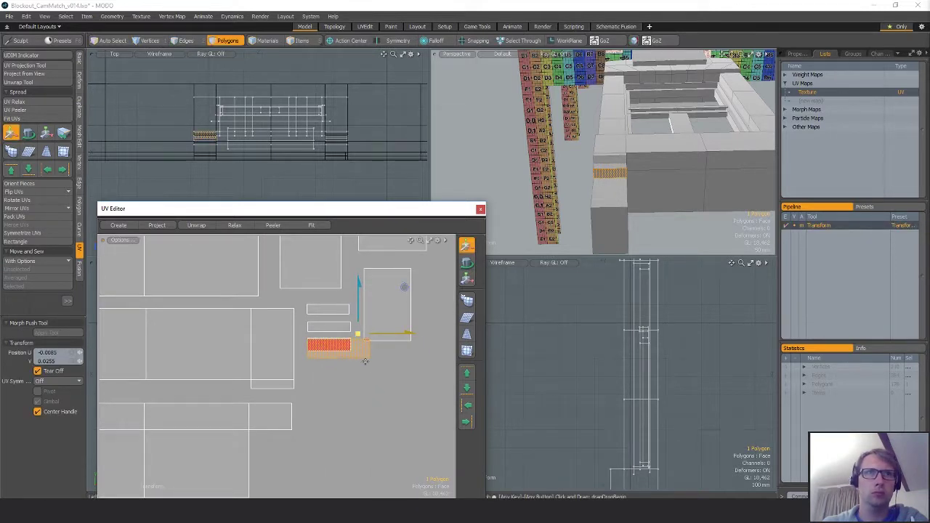
{"action": "key", "text": "shift+a"}
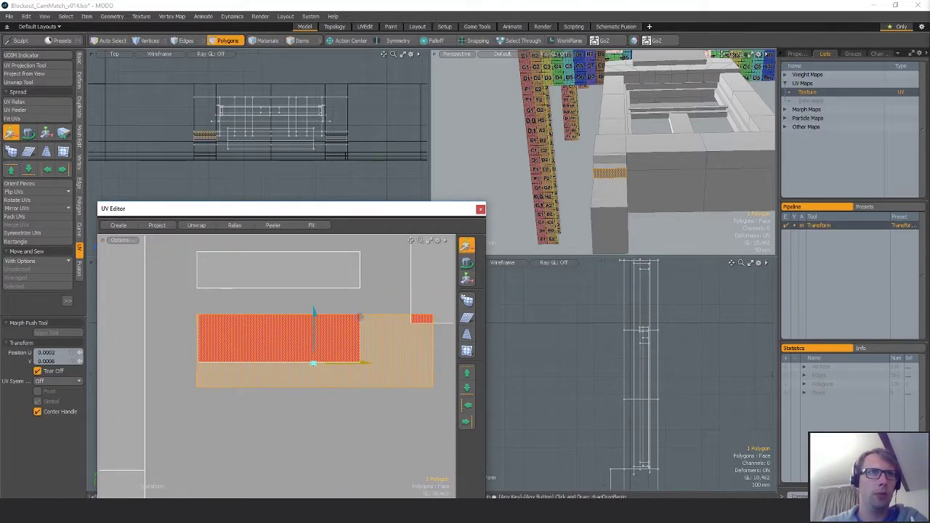
- Move the right and bottom edges of the left lower step island to match the right foot's island underneath
{"action": "left_click_drag", "start_coordinate": [360, 317], "coordinate": [310, 317], "text": "alt"}
{"action": "key", "text": "space"}
{"action": "key", "text": "space"}
{"action": "key", "text": "space"}
{"action": "left_click", "coordinate": [383, 350]}
{"action": "key", "text": "w"}
{"action": "left_click_drag", "start_coordinate": [430, 304], "coordinate": [355, 305]}
{"action": "key", "text": "space"}
{"action": "left_click", "coordinate": [270, 386]}
{"action": "key", "text": "w"}
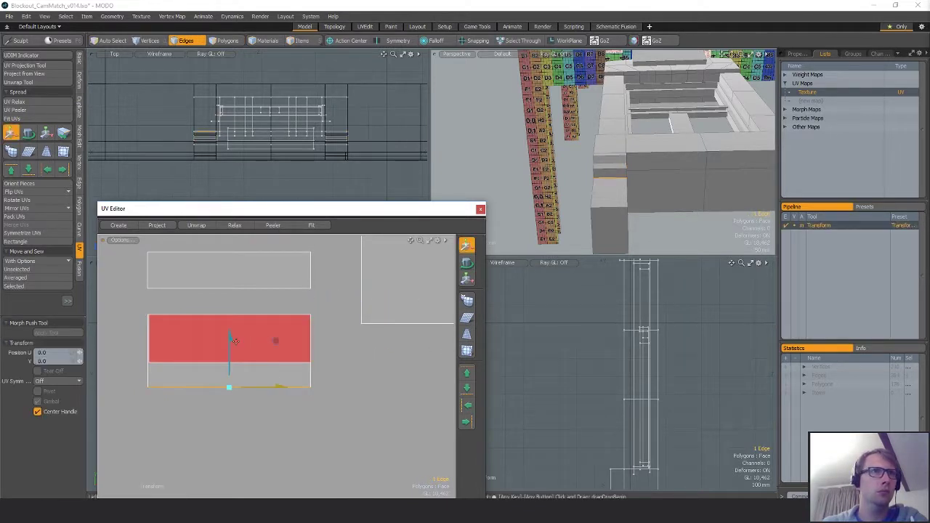
{"action": "left_click_drag", "start_coordinate": [278, 338], "coordinate": [275, 321]}
{"action": "key", "text": "space"}
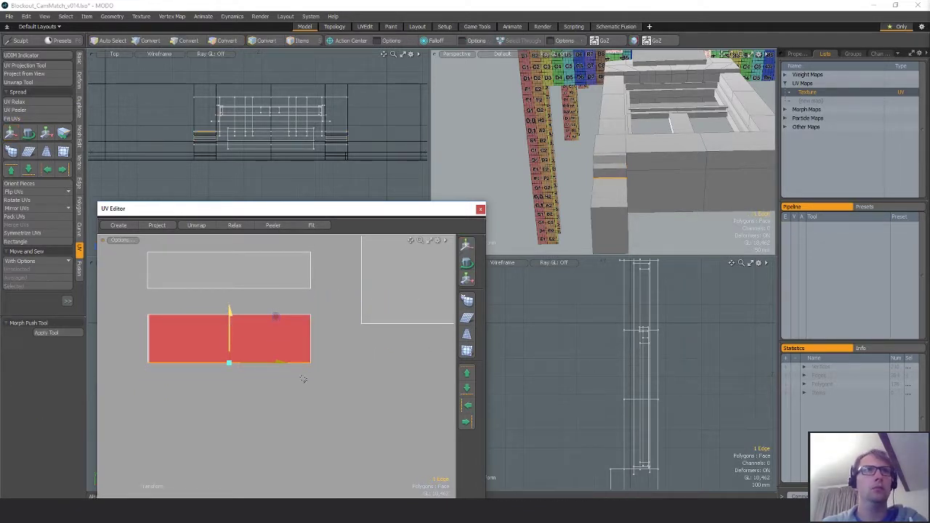
- Shift the resized lower step island horizontally to the left step stack and clear the selection
{"action": "key", "text": "1"}
{"action": "left_click_drag", "start_coordinate": [323, 408], "coordinate": [187, 401], "text": "ctrl+alt"}
{"action": "left_click_drag", "start_coordinate": [187, 401], "coordinate": [353, 391], "text": "alt"}
{"action": "key", "text": "w"}
{"action": "left_click_drag", "start_coordinate": [425, 369], "coordinate": [227, 369]}
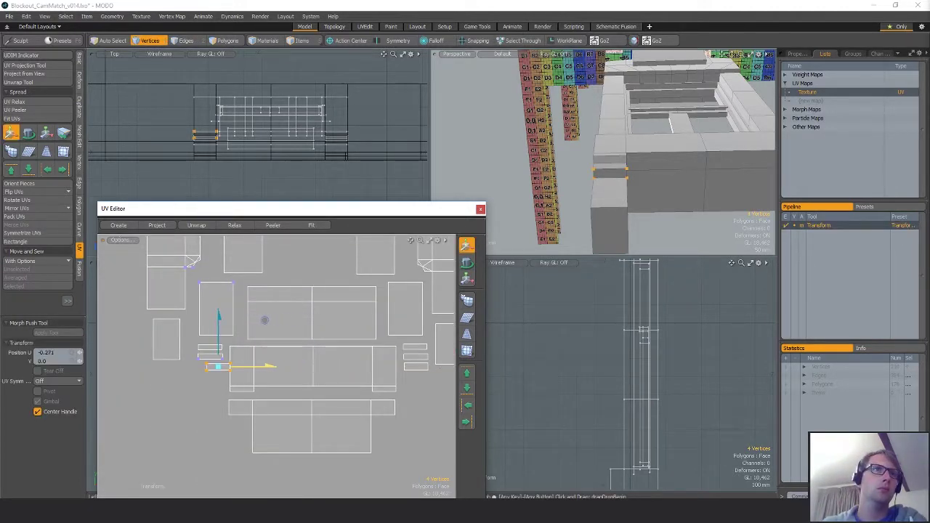
{"action": "scroll", "coordinate": [267, 363], "scroll_direction": "down", "scroll_amount": 6}
{"action": "key", "text": "space"}
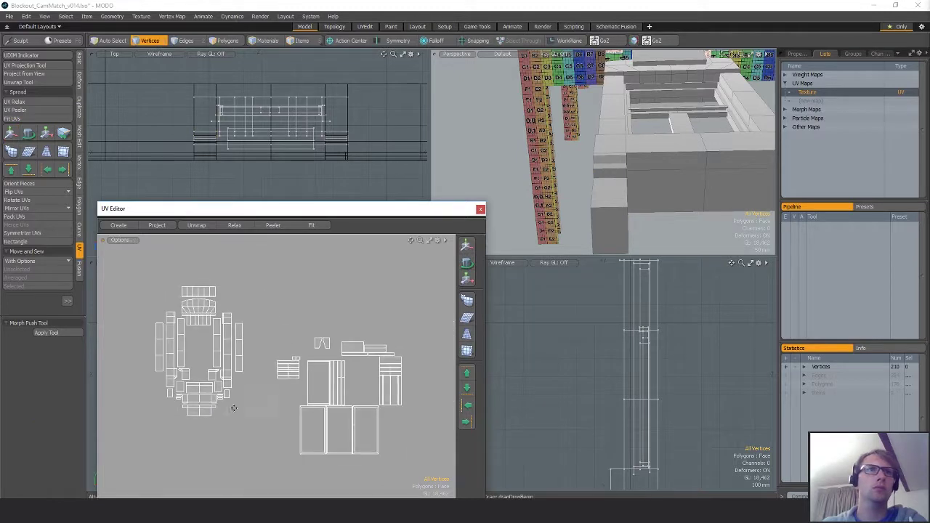
- Select the whole protruding block above the window arch and project its UVs with the UV Projection Tool
{"action": "key", "text": "2"}
{"action": "key", "text": "3"}
{"action": "mouse_move", "coordinate": [311, 247]}
{"action": "right_mouse_down"}
{"action": "mouse_move", "coordinate": [409, 291]}
{"action": "mouse_move", "coordinate": [322, 426]}
{"action": "right_mouse_up"}
{"action": "key", "text": "shift+a"}
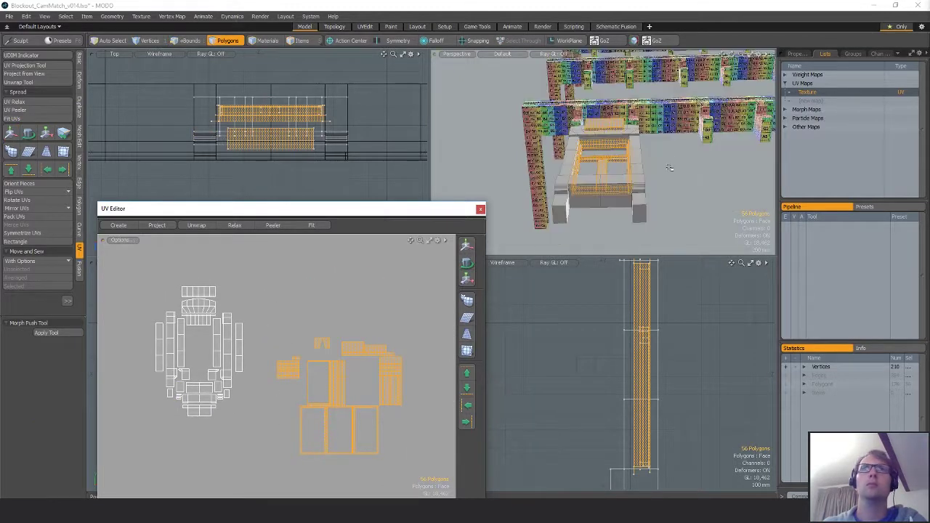
{"action": "left_click_drag", "start_coordinate": [635, 249], "coordinate": [652, 251], "text": "alt"}
{"action": "double_click", "coordinate": [601, 94]}
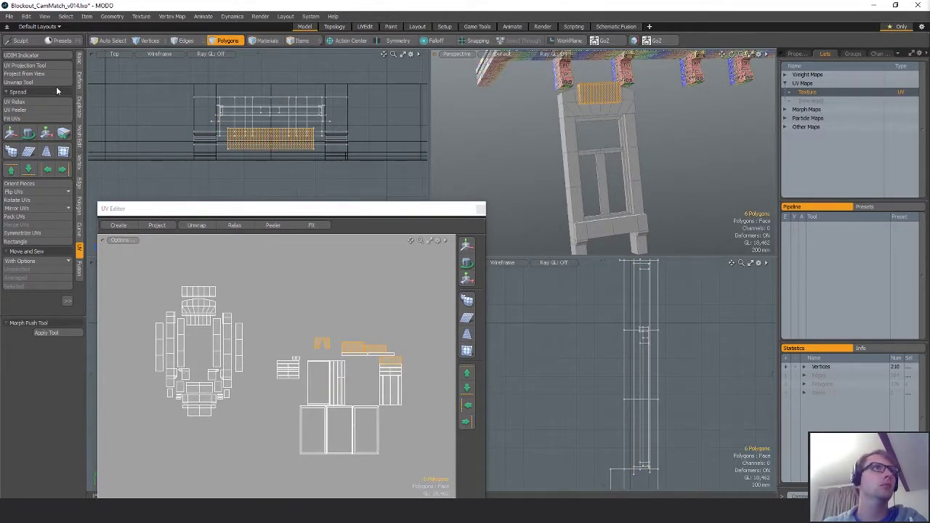
{"action": "left_click", "coordinate": [22, 65]}
{"action": "left_click", "coordinate": [380, 339]}
- Move the block's projected UVs beside the window layout, scale them down and place them above the arch islands
{"action": "key", "text": "w"}
{"action": "scroll", "coordinate": [354, 360], "scroll_direction": "down", "scroll_amount": 7}
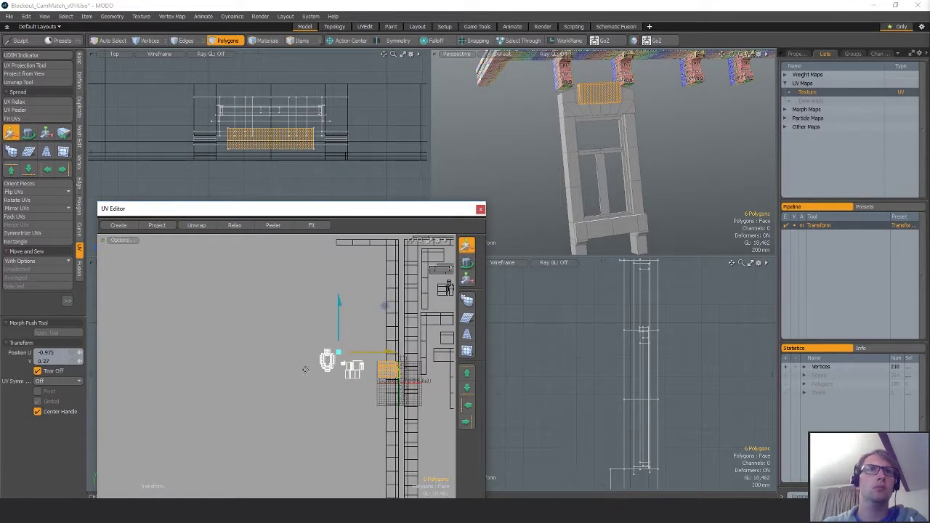
{"action": "left_click_drag", "start_coordinate": [309, 370], "coordinate": [266, 344]}
{"action": "key", "text": "shift+a"}
{"action": "scroll", "coordinate": [327, 363], "scroll_direction": "down", "scroll_amount": 3}
{"action": "key", "text": "r"}
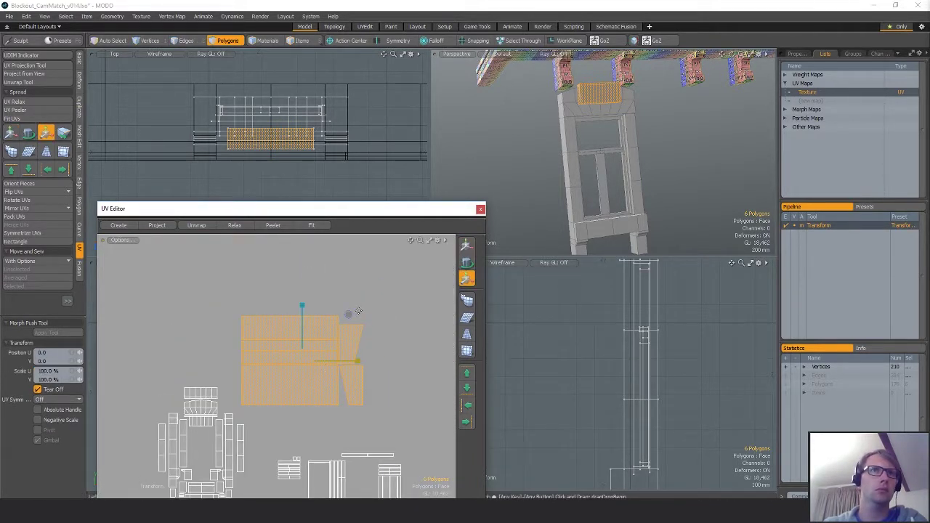
{"action": "left_click_drag", "start_coordinate": [349, 308], "coordinate": [254, 317]}
{"action": "key", "text": "w"}
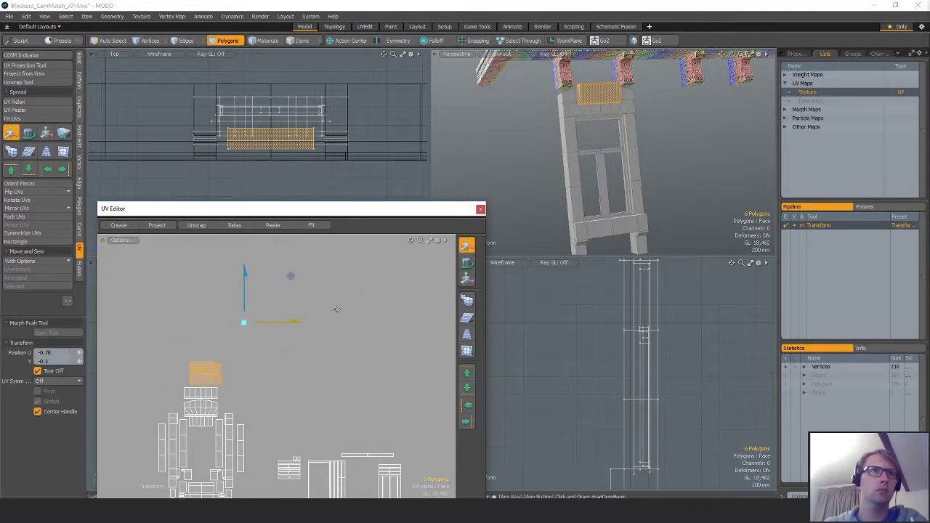
- Cut the block above the window arch vertically through its middle with Loop Slice
{"action": "key", "text": "shift+a"}
{"action": "left_click_drag", "start_coordinate": [599, 181], "coordinate": [591, 205], "text": "alt"}
{"action": "key", "text": "q"}
{"action": "left_click_drag", "start_coordinate": [582, 130], "coordinate": [631, 160]}
{"action": "key", "text": "alt+c"}
{"action": "left_click", "coordinate": [63, 398]}
{"action": "left_click", "coordinate": [609, 164]}
{"action": "key", "text": "q"}
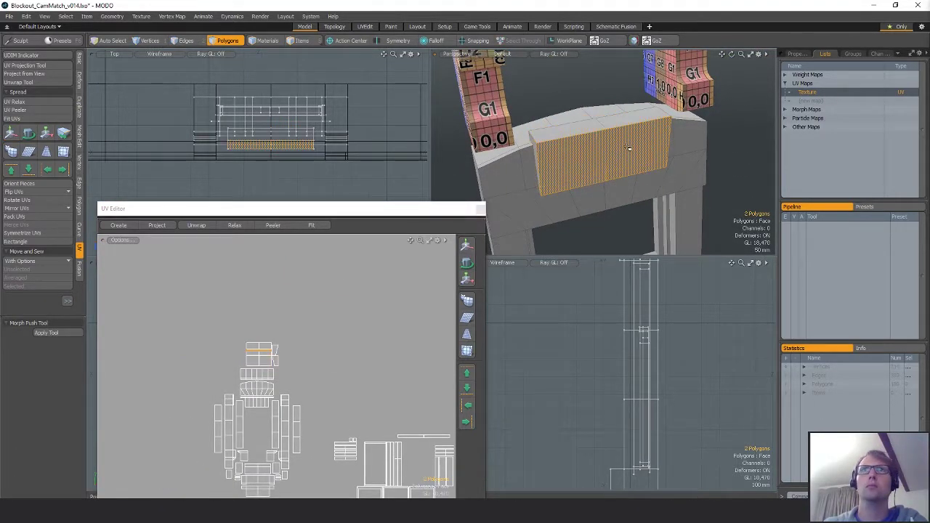
- Cut the block above the window arch horizontally through its front face with Loop Slice and clear the selection
{"action": "key", "text": "alt+c"}
{"action": "left_click", "coordinate": [639, 164]}
{"action": "key", "text": "q"}
{"action": "key", "text": "Escape"}
{"action": "left_click_drag", "start_coordinate": [667, 185], "coordinate": [525, 179], "text": "alt"}
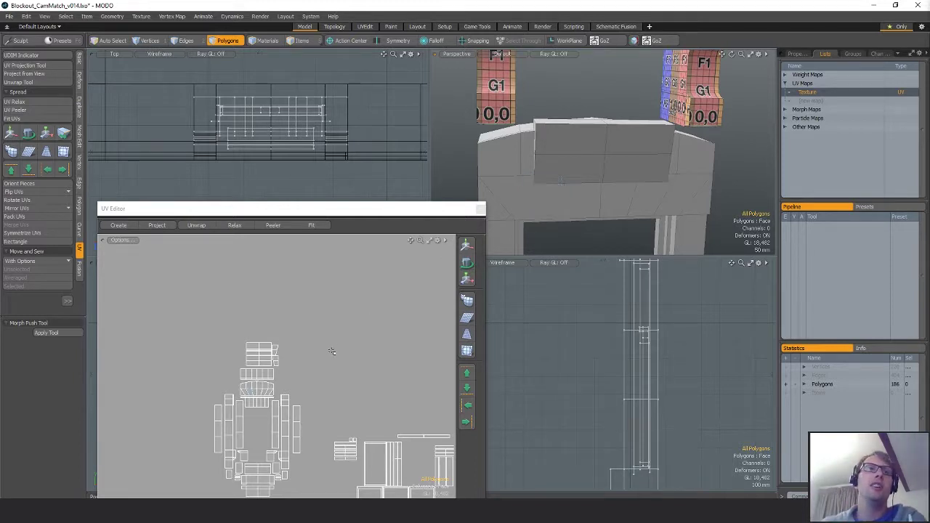
- Select all of the arch block's UV islands, including the two tapered side pieces
{"action": "scroll", "coordinate": [357, 342], "scroll_direction": "up", "scroll_amount": 5}
{"action": "scroll", "coordinate": [322, 322], "scroll_direction": "up", "scroll_amount": 3}
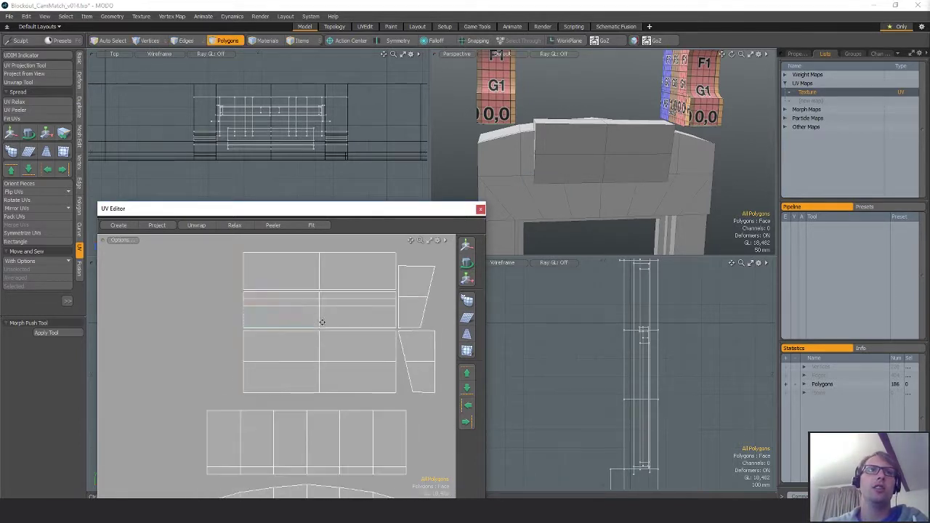
{"action": "double_click", "coordinate": [323, 320]}
{"action": "middle_click_drag", "start_coordinate": [361, 339], "coordinate": [307, 311]}
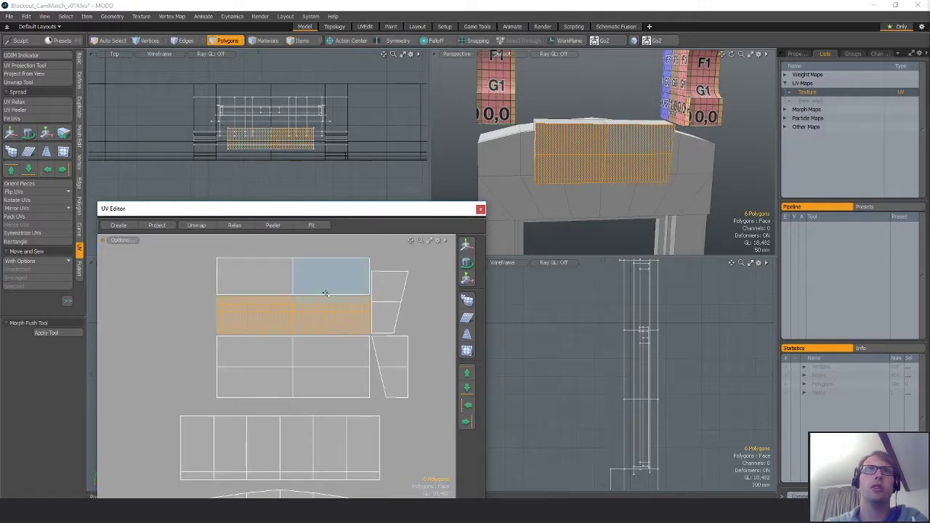
{"action": "left_click_drag", "start_coordinate": [658, 163], "coordinate": [648, 200], "text": "alt"}
{"action": "key", "text": "1"}
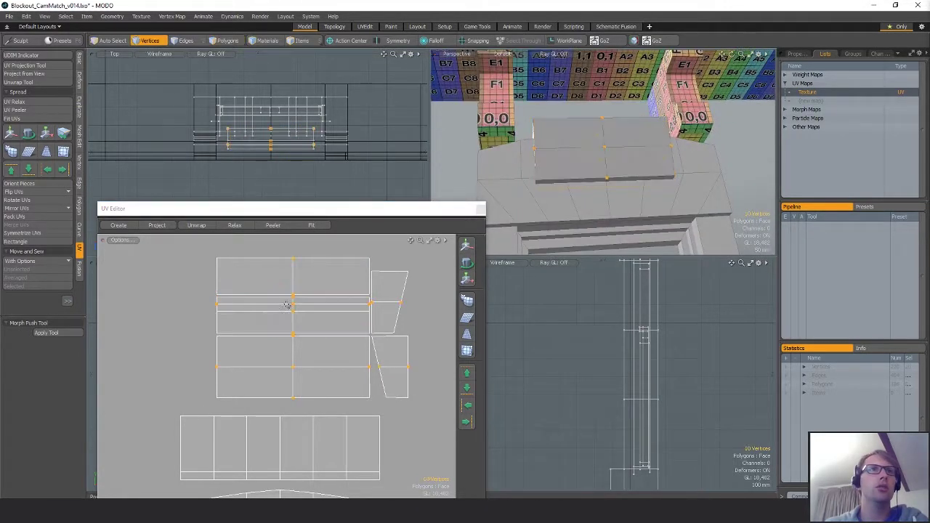
{"action": "key", "text": "3"}
{"action": "left_click_drag", "start_coordinate": [293, 308], "coordinate": [326, 365]}
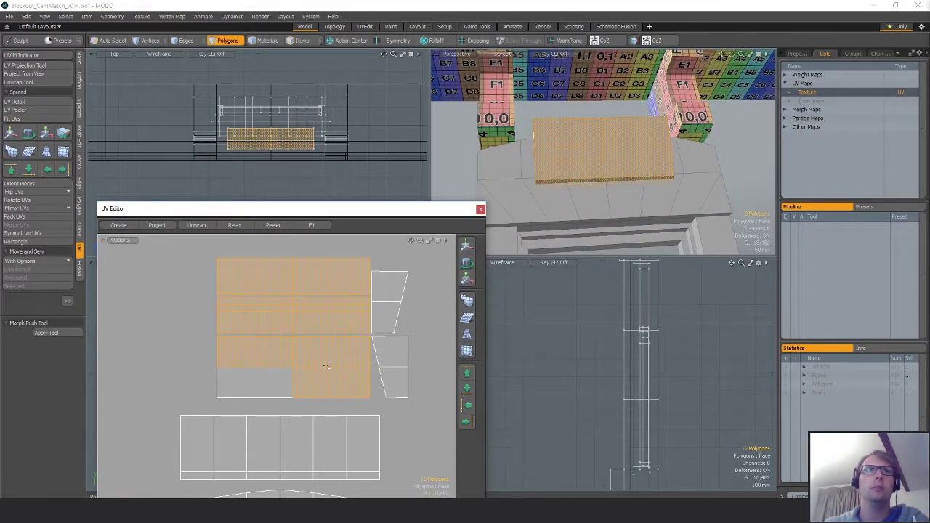
{"action": "left_click", "coordinate": [254, 382], "text": "shift"}
{"action": "left_click_drag", "start_coordinate": [384, 316], "coordinate": [391, 382], "text": "shift"}
- Relax the selected block UVs and straighten the resulting islands with Orient Pieces
{"action": "left_click", "coordinate": [13, 103]}
{"action": "left_click", "coordinate": [339, 338]}
{"action": "key", "text": "w"}
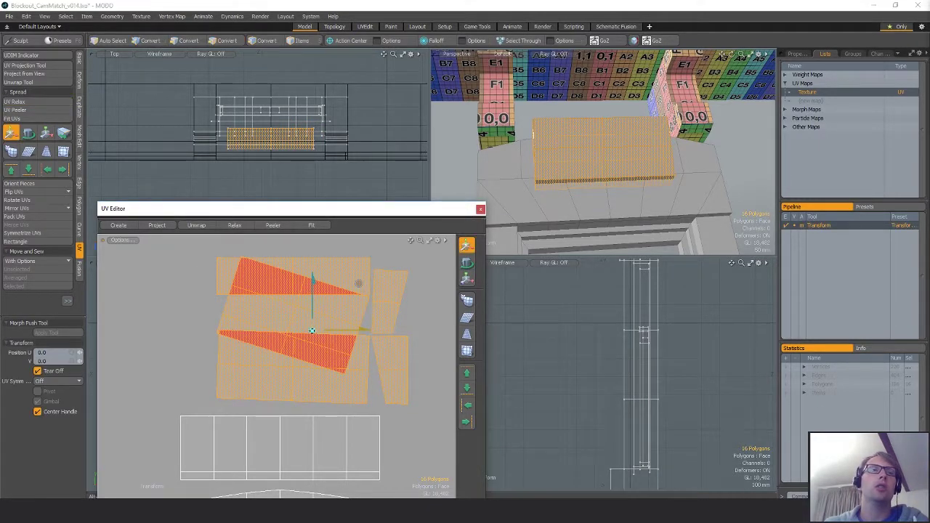
{"action": "left_click_drag", "start_coordinate": [367, 319], "coordinate": [374, 328], "text": "alt"}
{"action": "left_click", "coordinate": [19, 183]}
{"action": "key", "text": "Return"}
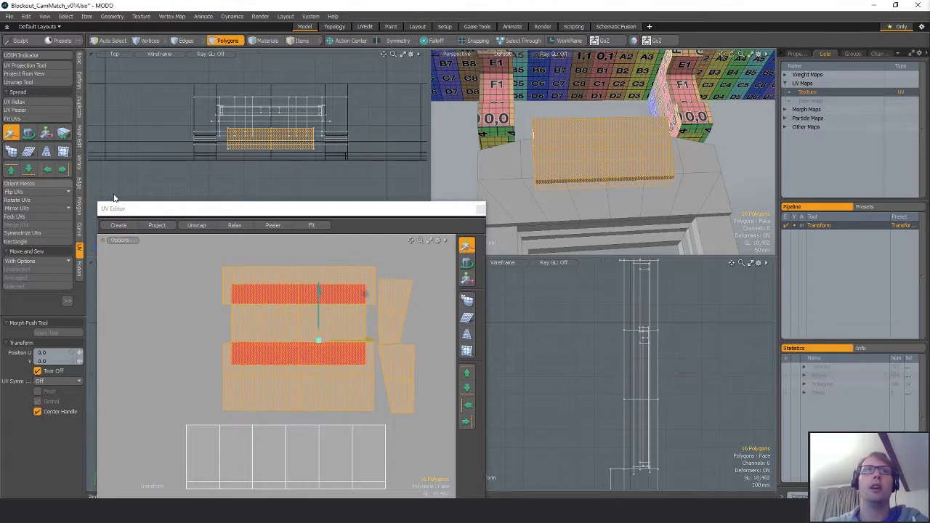
- Move the block's top-face UV strip up by 0.043 so it clears the overlapping front island
{"action": "scroll", "coordinate": [266, 339], "scroll_direction": "down", "scroll_amount": 2}
{"action": "key", "text": "q"}
{"action": "left_click", "coordinate": [307, 306]}
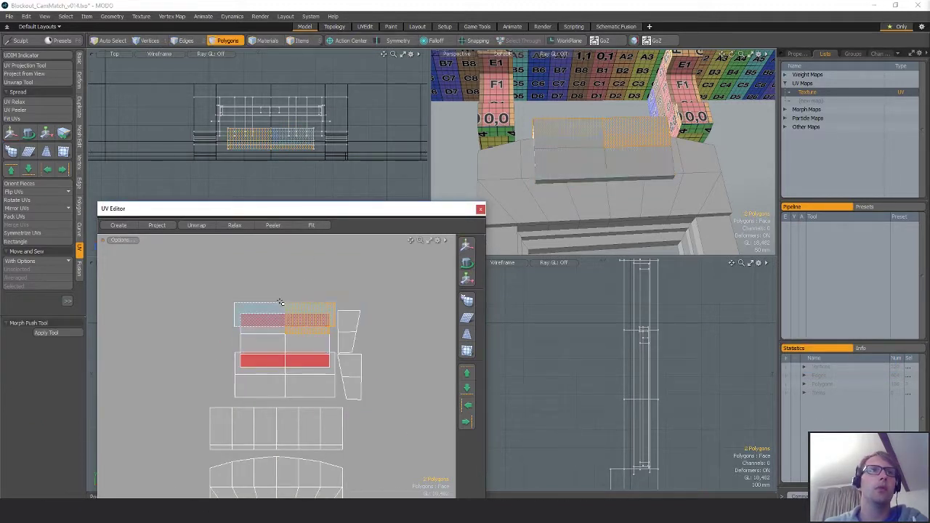
{"action": "left_click", "coordinate": [281, 305], "text": "shift"}
{"action": "key", "text": "w"}
{"action": "left_click_drag", "start_coordinate": [286, 284], "coordinate": [286, 262]}
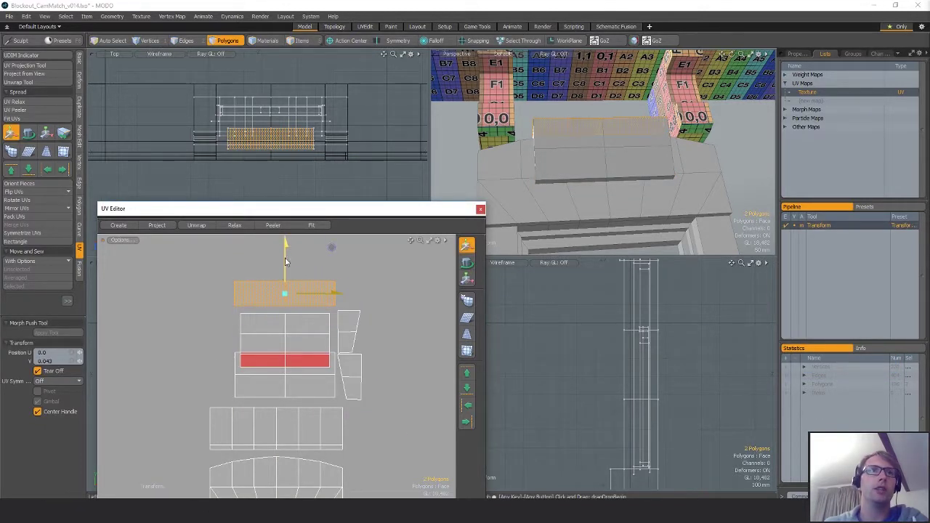
- Add the front and underside island to the selection and move both up clear of the back-face island
{"action": "key", "text": "q"}
{"action": "key", "text": "1"}
{"action": "key", "text": "2"}
{"action": "key", "text": "3"}
{"action": "left_click", "coordinate": [284, 324], "text": "shift"}
{"action": "key", "text": "w"}
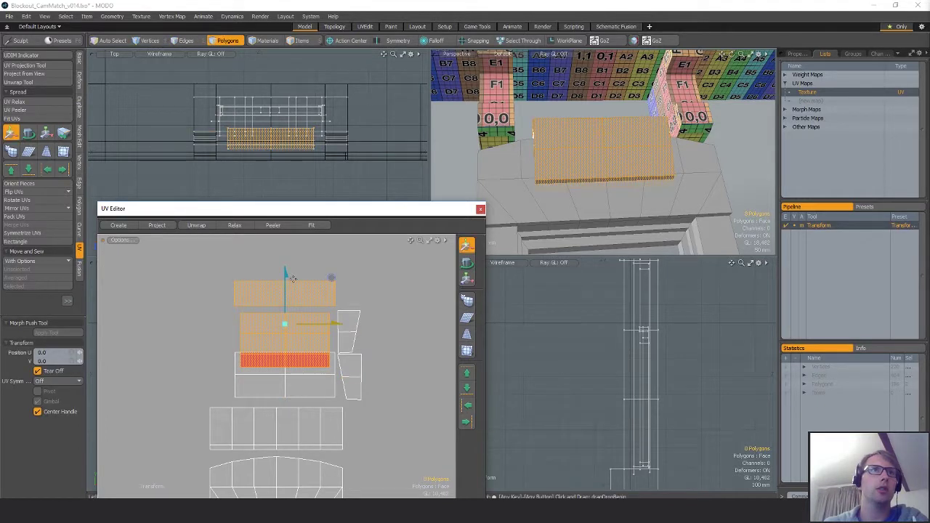
{"action": "left_click_drag", "start_coordinate": [293, 270], "coordinate": [292, 248]}
{"action": "key", "text": "q"}
{"action": "middle_click_drag", "start_coordinate": [227, 399], "coordinate": [223, 417]}
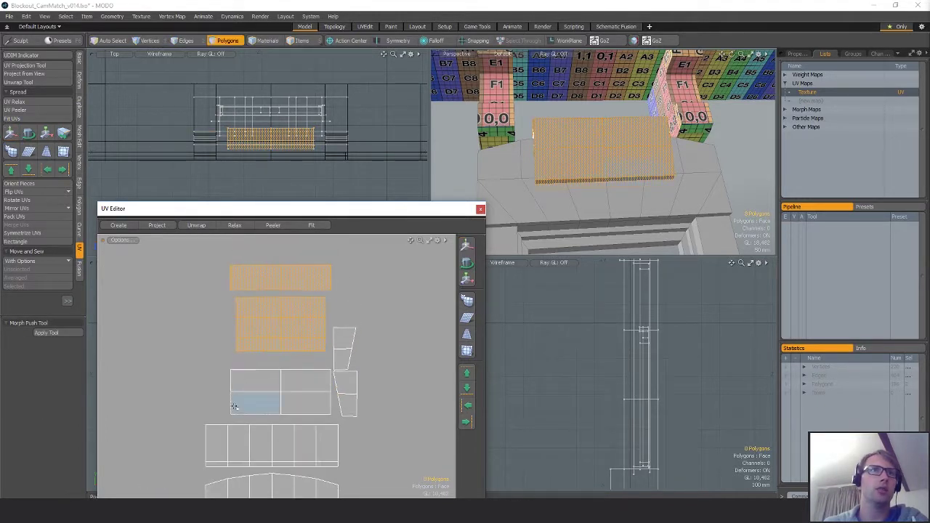
- Align the left border vertices of the block's stacked UV islands to one vertical line
{"action": "key", "text": "1"}
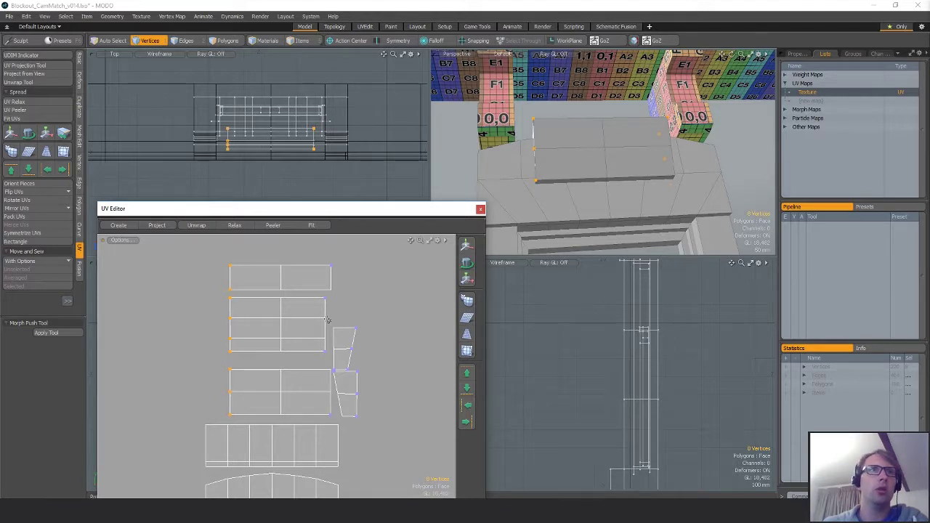
{"action": "middle_click_drag", "start_coordinate": [327, 319], "coordinate": [303, 313]}
{"action": "key", "text": "2"}
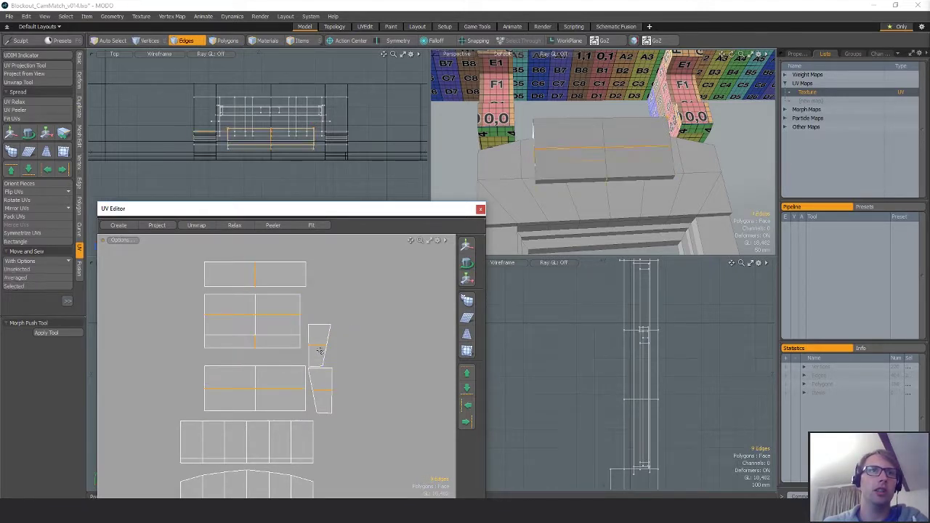
- Move the two tapered side islands away to the right of the block's UV stack
{"action": "key", "text": "3"}
{"action": "mouse_move", "coordinate": [320, 351]}
{"action": "left_mouse_down"}
{"action": "mouse_move", "coordinate": [316, 381]}
{"action": "mouse_move", "coordinate": [370, 362]}
{"action": "left_mouse_up"}
{"action": "key", "text": "w"}
{"action": "key", "text": "q"}
- Align the right border vertices of the stacked islands and select their vertical centre edges
{"action": "key", "text": "1"}
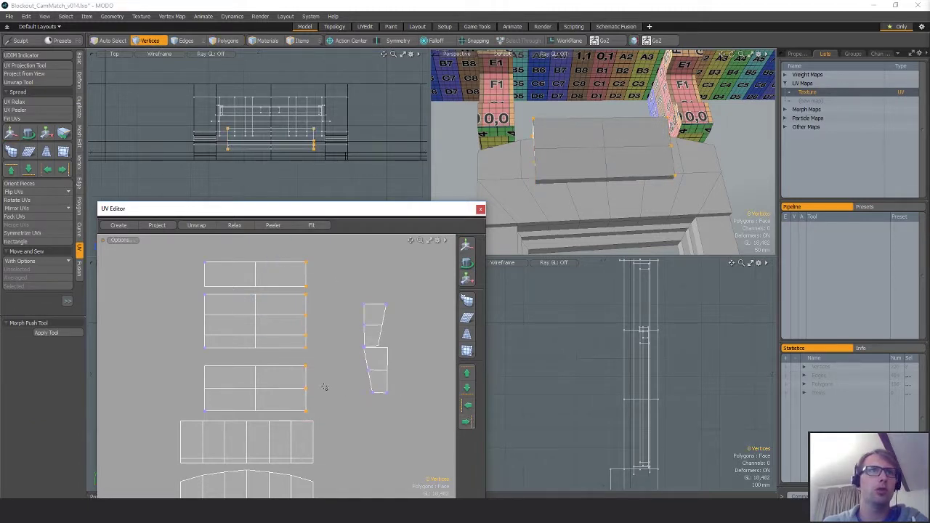
{"action": "middle_click_drag", "start_coordinate": [325, 388], "coordinate": [325, 395]}
{"action": "key", "text": "2"}
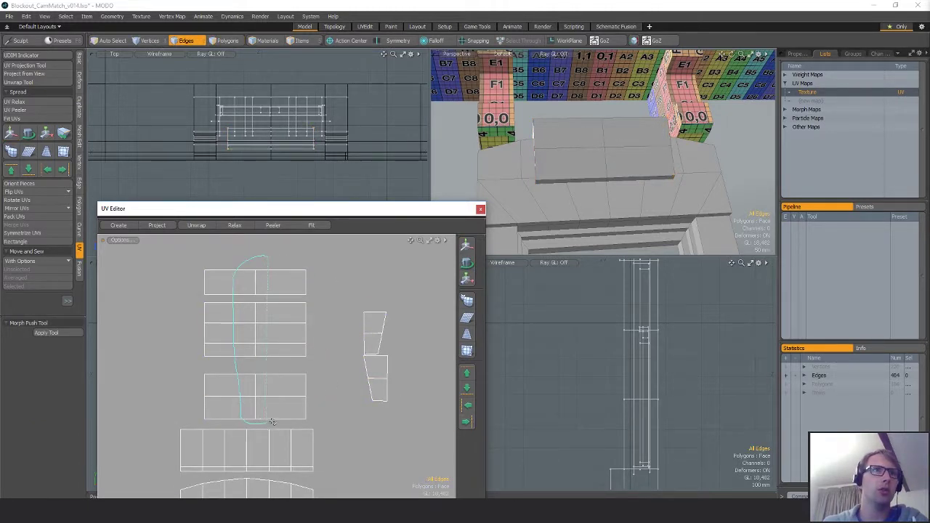
{"action": "right_click_drag", "start_coordinate": [272, 422], "coordinate": [272, 422]}
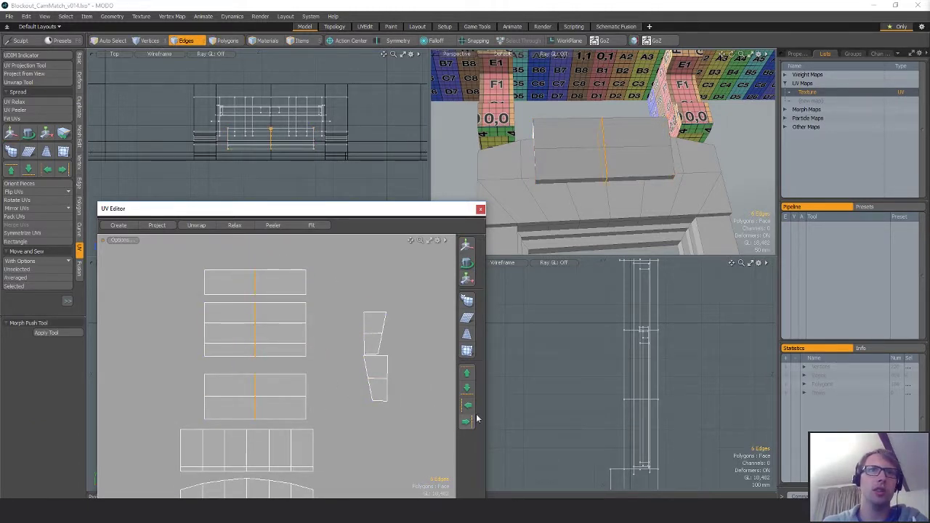
- Detach the block's front-face UVs from the thin underside strip by moving the front island slightly up
{"action": "key", "text": "3"}
{"action": "left_click", "coordinate": [266, 332]}
{"action": "mouse_move", "coordinate": [591, 166]}
{"action": "left_mouse_down"}
{"action": "mouse_move", "coordinate": [584, 141]}
{"action": "mouse_move", "coordinate": [612, 159]}
{"action": "left_mouse_up"}
{"action": "key", "text": "w"}
{"action": "mouse_move", "coordinate": [251, 285]}
{"action": "left_mouse_down", "text": "alt"}
{"action": "mouse_move", "coordinate": [256, 311]}
{"action": "mouse_move", "coordinate": [261, 306]}
{"action": "left_mouse_up", "text": "alt"}
- Select both polygons of the top-face UV strip and move them up 0.02 away from the front island
{"action": "key", "text": "q"}
{"action": "left_click", "coordinate": [247, 305]}
{"action": "key", "text": "w"}
{"action": "key", "text": "q"}
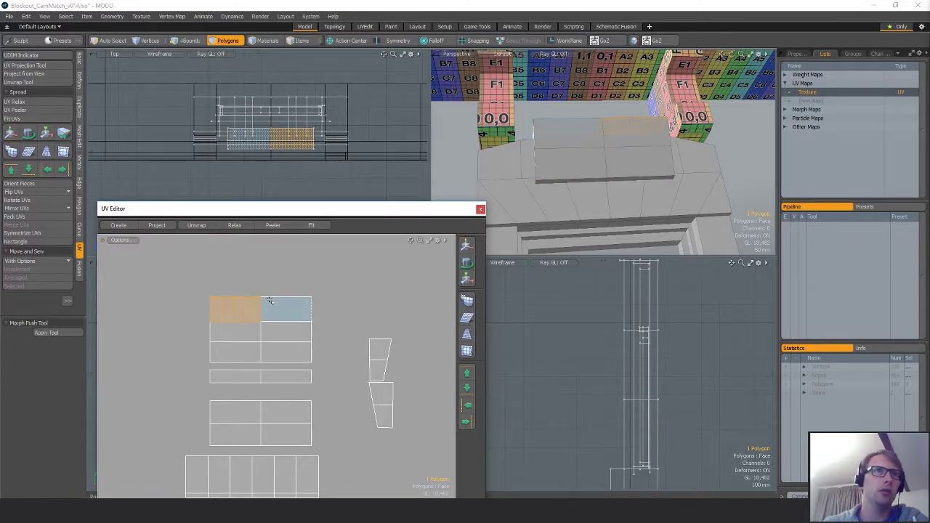
{"action": "left_click", "coordinate": [286, 309], "text": "shift"}
{"action": "key", "text": "w"}
{"action": "left_click_drag", "start_coordinate": [263, 285], "coordinate": [263, 272]}
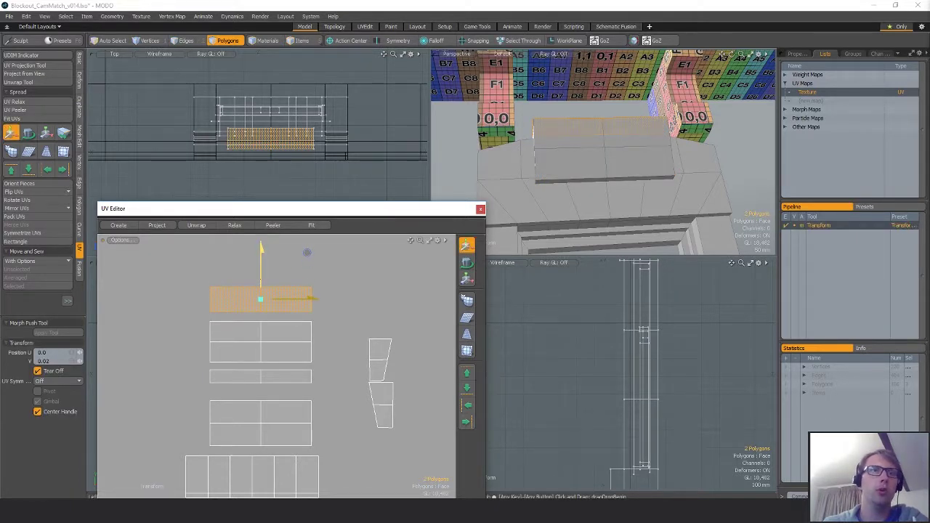
- Nudge the thin underside strip up by 0.001 and move the back-face island to the top of the stack
{"action": "key", "text": "q"}
{"action": "left_click", "coordinate": [233, 376]}
{"action": "key", "text": "w"}
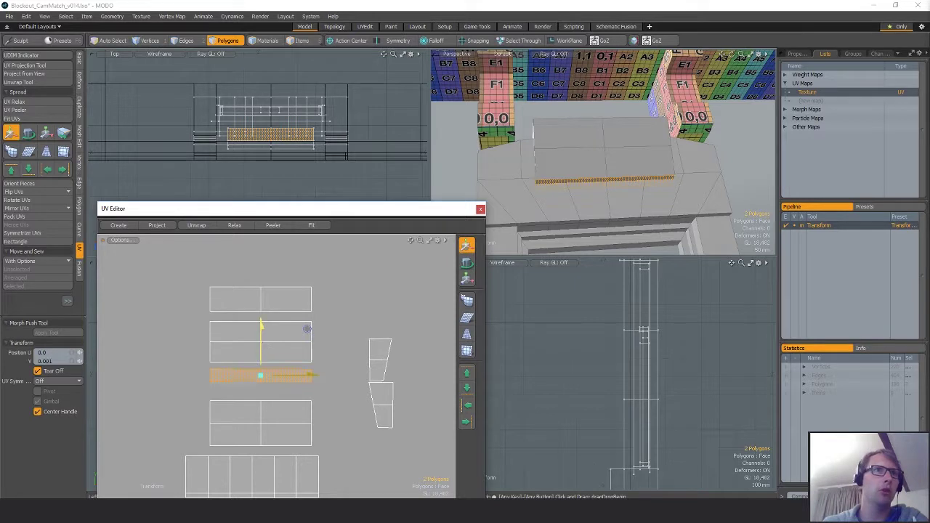
{"action": "key", "text": "q"}
{"action": "left_click", "coordinate": [276, 411]}
{"action": "key", "text": "w"}
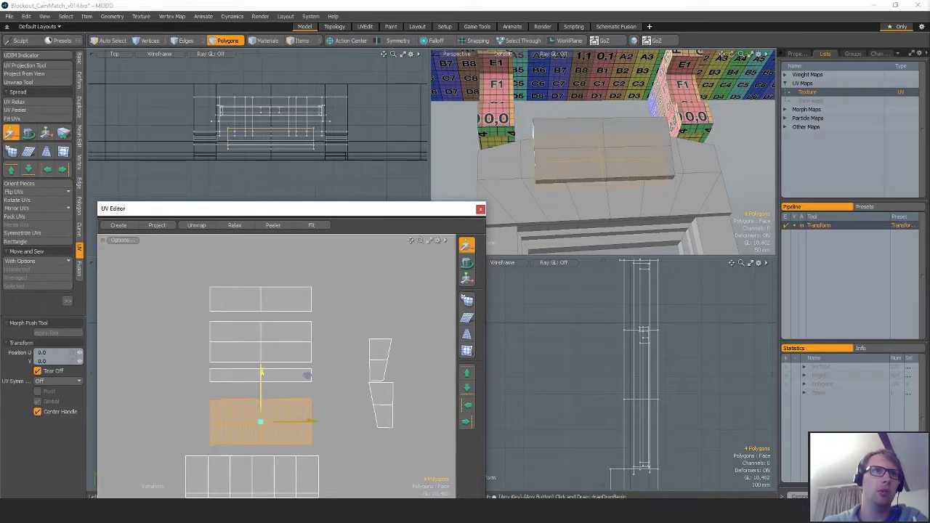
{"action": "left_click_drag", "start_coordinate": [261, 374], "coordinate": [259, 259]}
{"action": "key", "text": "q"}
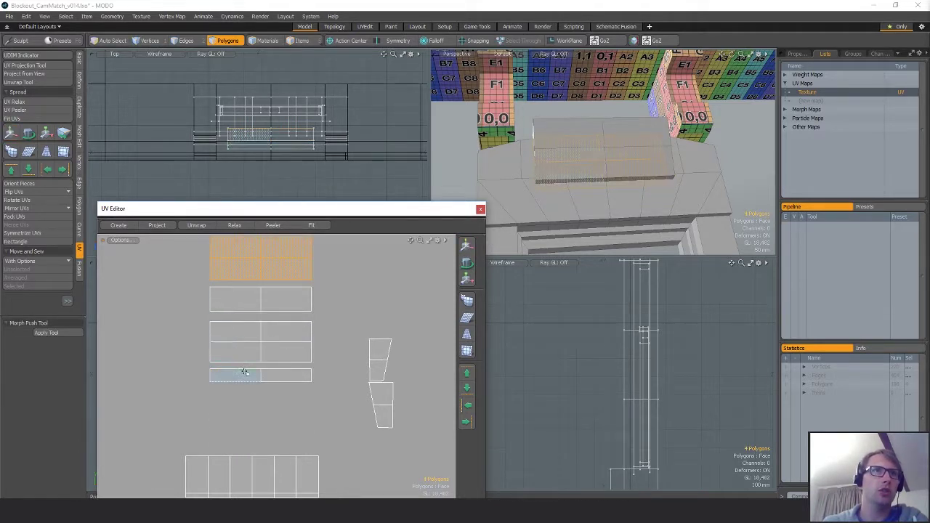
- Even out the stack spacing by moving the front island up 0.006 and the thin underside strip up 0.005
{"action": "mouse_move", "coordinate": [269, 350]}
{"action": "left_mouse_down"}
{"action": "mouse_move", "coordinate": [266, 338]}
{"action": "mouse_move", "coordinate": [252, 348]}
{"action": "left_mouse_up"}
{"action": "key", "text": "w"}
{"action": "left_click_drag", "start_coordinate": [263, 300], "coordinate": [263, 297]}
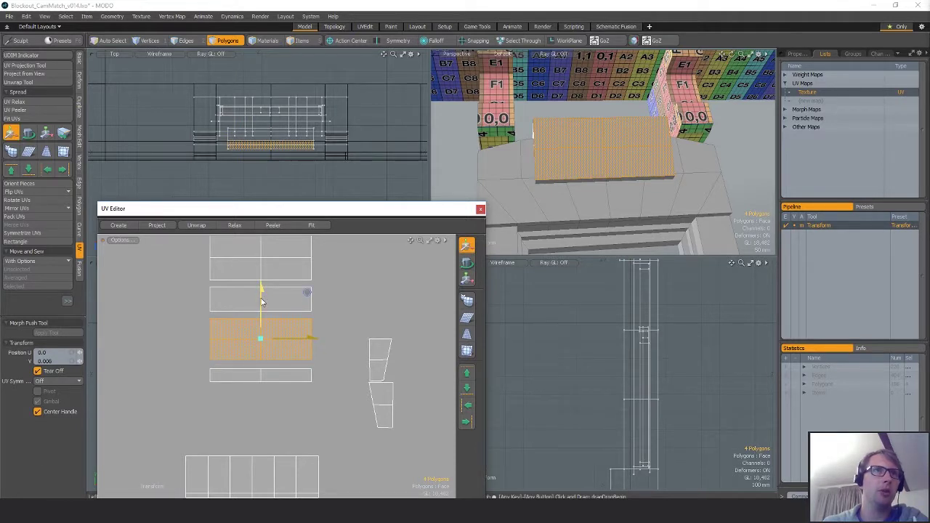
{"action": "key", "text": "q"}
{"action": "left_click", "coordinate": [258, 374]}
{"action": "key", "text": "w"}
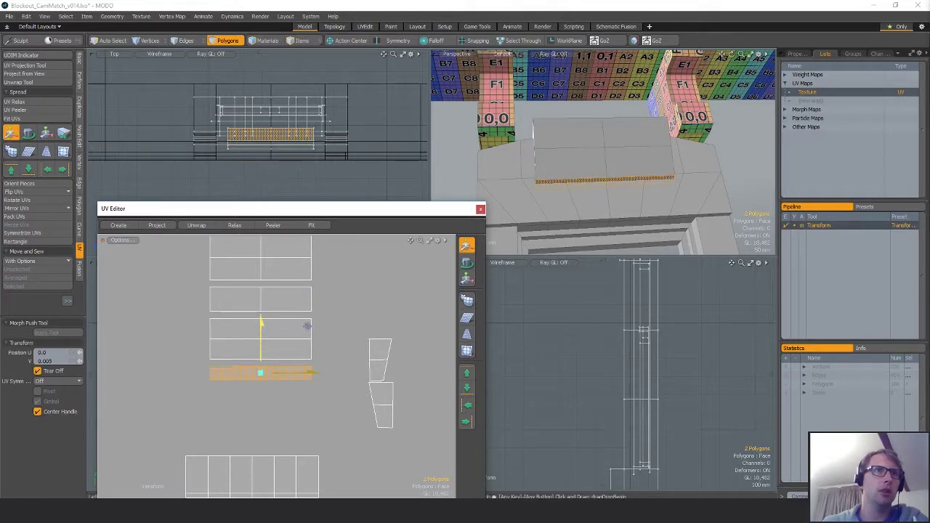
{"action": "key", "text": "q"}
- Select both tapered side islands and straighten them with Orient Pieces
{"action": "left_click_drag", "start_coordinate": [373, 344], "coordinate": [378, 371]}
{"action": "left_click_drag", "start_coordinate": [389, 393], "coordinate": [373, 427], "text": "alt"}
{"action": "left_click", "coordinate": [367, 402], "text": "shift"}
{"action": "left_click", "coordinate": [45, 183]}
{"action": "key", "text": "Return"}
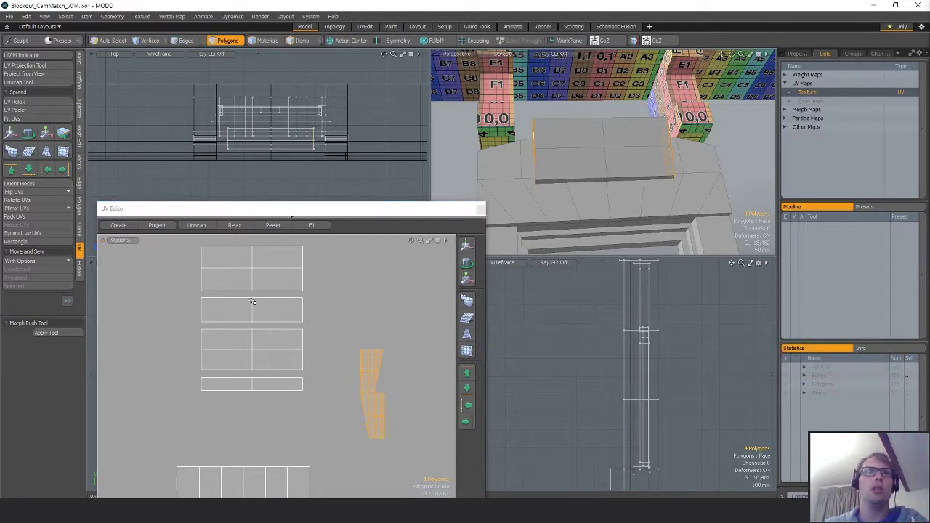
- Move the upper tapered side island to the left edge of the block's front-face island
{"action": "key", "text": "1"}
{"action": "key", "text": "3"}
{"action": "left_click", "coordinate": [369, 370]}
{"action": "key", "text": "w"}
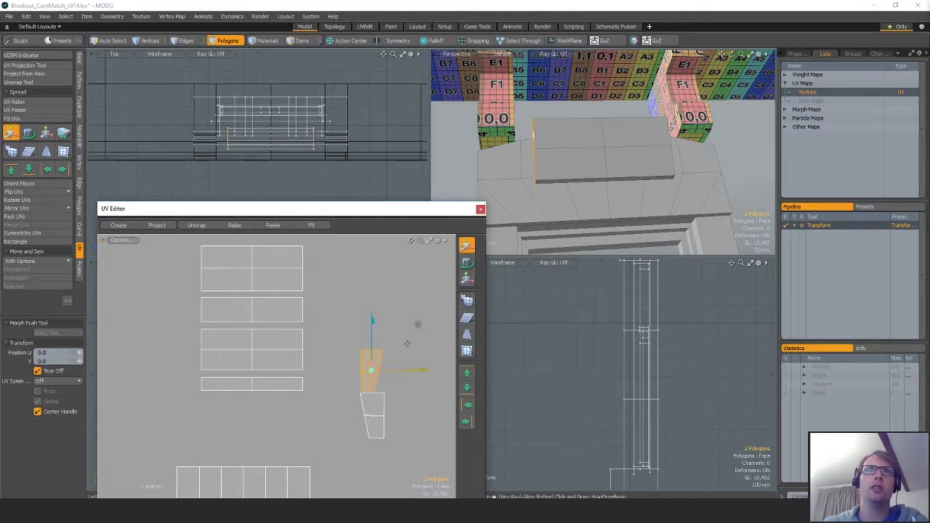
{"action": "left_click_drag", "start_coordinate": [404, 340], "coordinate": [225, 324]}
{"action": "key", "text": "space"}
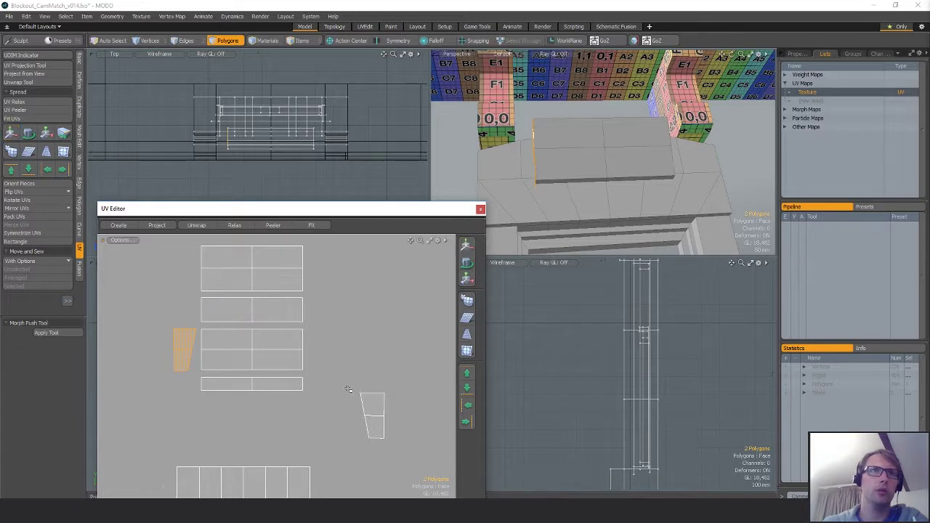
- Move the remaining tapered side island to the right edge of the block's front-face island
{"action": "key", "text": "w"}
{"action": "left_click_drag", "start_coordinate": [411, 414], "coordinate": [363, 349]}
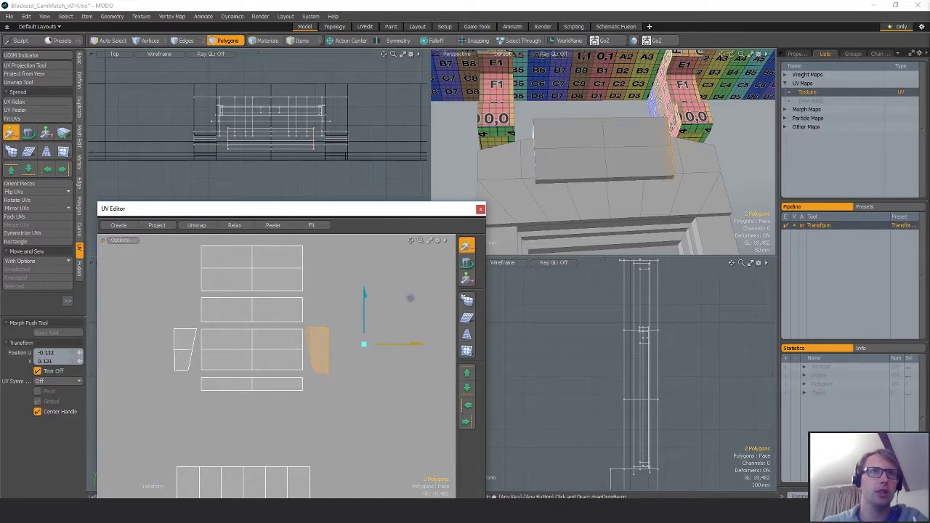
{"action": "key", "text": "space"}
- Select the whole block UV stack, move it down directly above the arch islands, and clear the selection
{"action": "left_click", "coordinate": [364, 425]}
{"action": "scroll", "coordinate": [360, 426], "scroll_direction": "down", "scroll_amount": 4}
{"action": "mouse_move", "coordinate": [305, 429]}
{"action": "right_mouse_down"}
{"action": "mouse_move", "coordinate": [238, 415]}
{"action": "mouse_move", "coordinate": [350, 419]}
{"action": "right_mouse_up"}
{"action": "left_click_drag", "start_coordinate": [358, 411], "coordinate": [357, 331], "text": "alt"}
{"action": "key", "text": "w"}
{"action": "key", "text": "r"}
{"action": "left_click_drag", "start_coordinate": [357, 254], "coordinate": [347, 316]}
{"action": "key", "text": "w"}
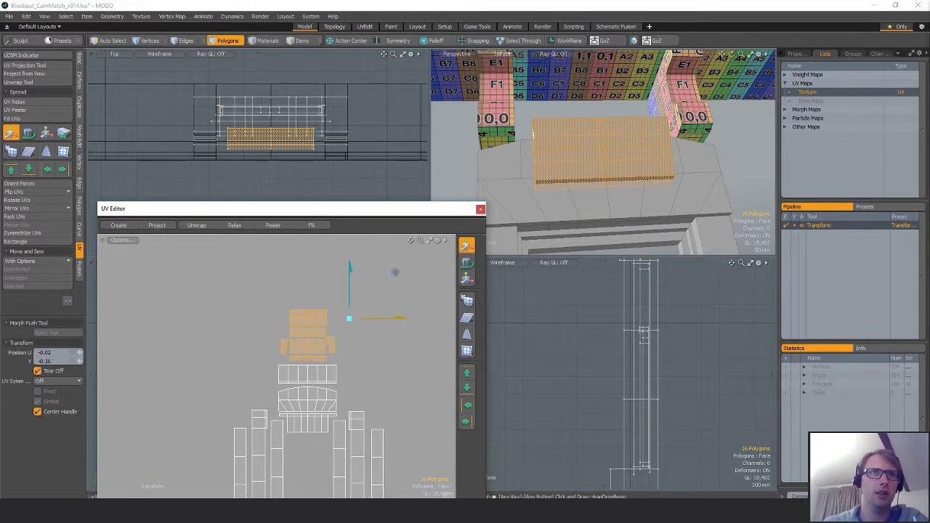
{"action": "scroll", "coordinate": [345, 340], "scroll_direction": "down", "scroll_amount": 5}
{"action": "left_click_drag", "start_coordinate": [377, 372], "coordinate": [336, 326], "text": "alt"}
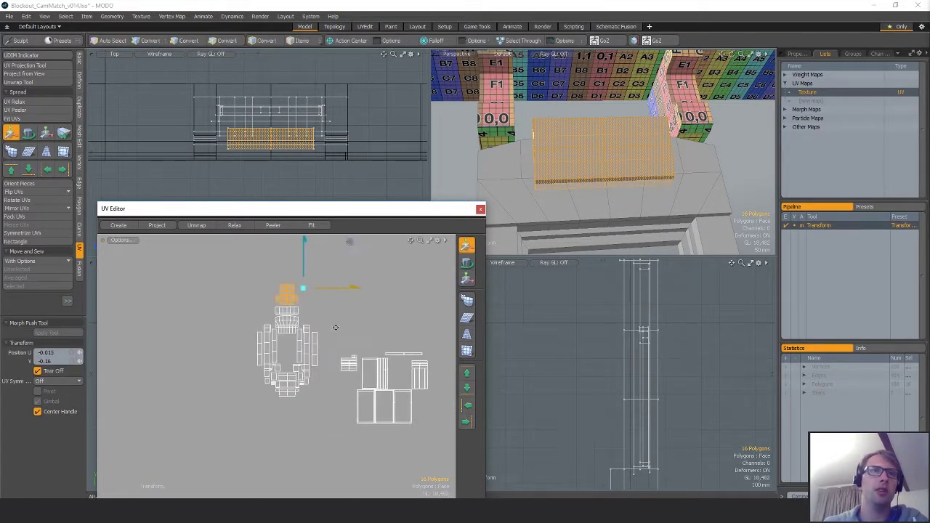
{"action": "scroll", "coordinate": [338, 328], "scroll_direction": "up", "scroll_amount": 3}
{"action": "key", "text": "space"}
{"action": "left_click", "coordinate": [362, 339]}
{"action": "scroll", "coordinate": [362, 339], "scroll_direction": "down", "scroll_amount": 3}
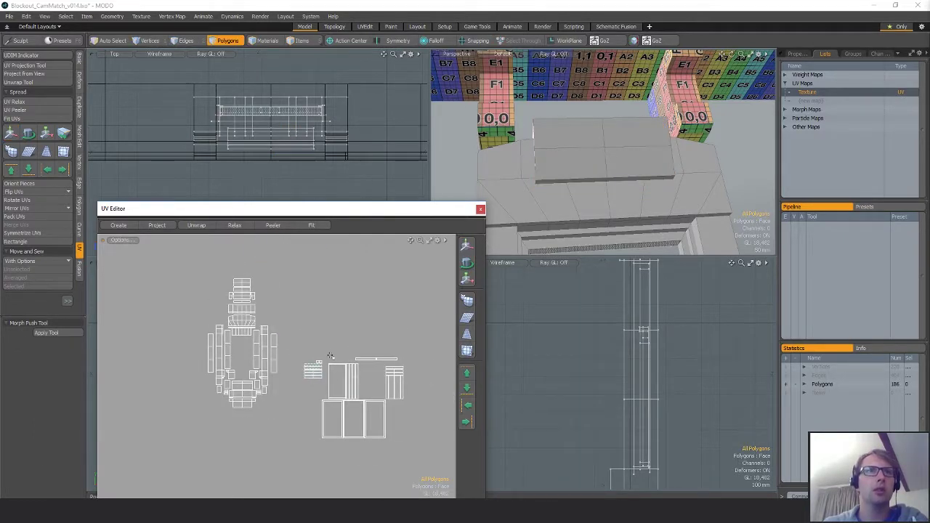
- Select the whole inner window frame in the model and move its UVs up to the empty area beside the layout
{"action": "double_click", "coordinate": [591, 189]}
{"action": "key", "text": "shift+a"}
{"action": "left_click_drag", "start_coordinate": [591, 189], "coordinate": [592, 154], "text": "alt"}
{"action": "scroll", "coordinate": [588, 150], "scroll_direction": "up", "scroll_amount": 3}
{"action": "scroll", "coordinate": [592, 154], "scroll_direction": "down", "scroll_amount": 2}
{"action": "double_click", "coordinate": [581, 207]}
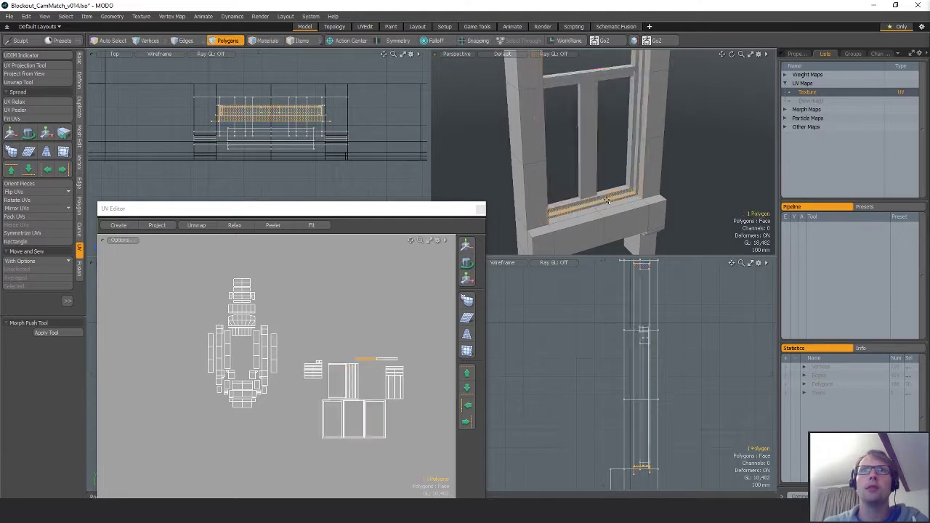
{"action": "key", "text": "w"}
{"action": "left_click_drag", "start_coordinate": [397, 378], "coordinate": [370, 279]}
- Select the hidden rear face ring of the inner window frame and delete its four polygons
{"action": "scroll", "coordinate": [351, 324], "scroll_direction": "up", "scroll_amount": 5}
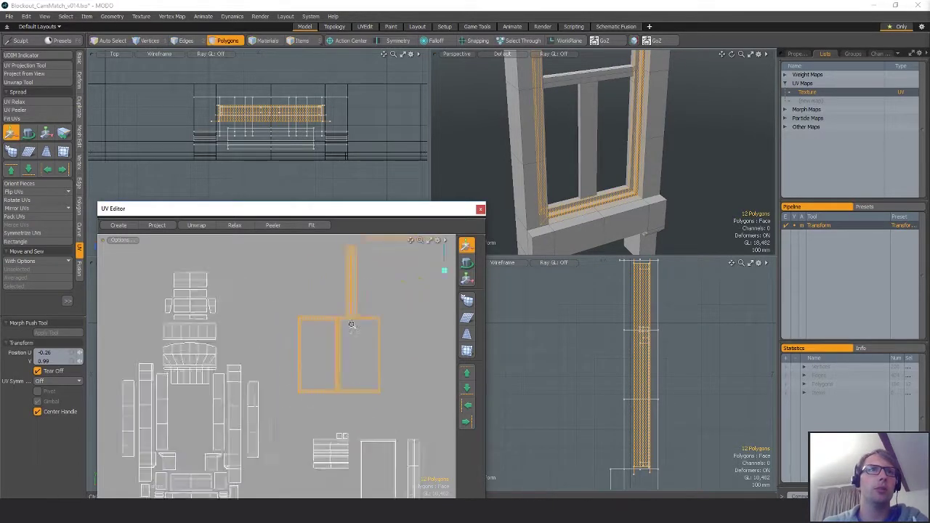
{"action": "left_click_drag", "start_coordinate": [351, 324], "coordinate": [325, 326], "text": "alt+shift"}
{"action": "left_click_drag", "start_coordinate": [563, 211], "coordinate": [639, 202], "text": "alt"}
{"action": "key", "text": "q"}
{"action": "double_click", "coordinate": [370, 311]}
{"action": "left_click_drag", "start_coordinate": [581, 211], "coordinate": [582, 143], "text": "alt"}
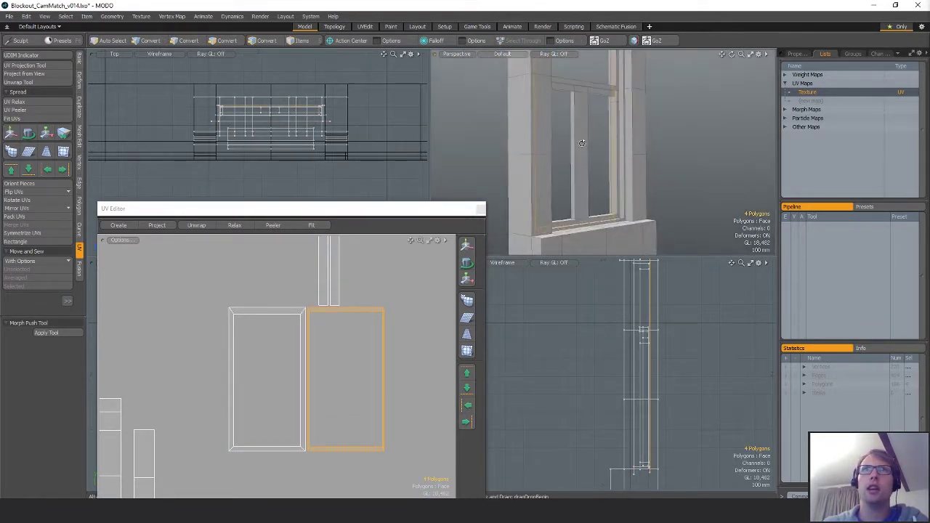
{"action": "key", "text": "Delete"}
- Select one vertical side strip of the inner frame and move its UVs to the left edge of the frame island
{"action": "scroll", "coordinate": [327, 347], "scroll_direction": "down", "scroll_amount": 5}
{"action": "left_click_drag", "start_coordinate": [312, 314], "coordinate": [309, 342], "text": "alt"}
{"action": "left_click", "coordinate": [339, 327]}
{"action": "scroll", "coordinate": [349, 331], "scroll_direction": "up", "scroll_amount": 2}
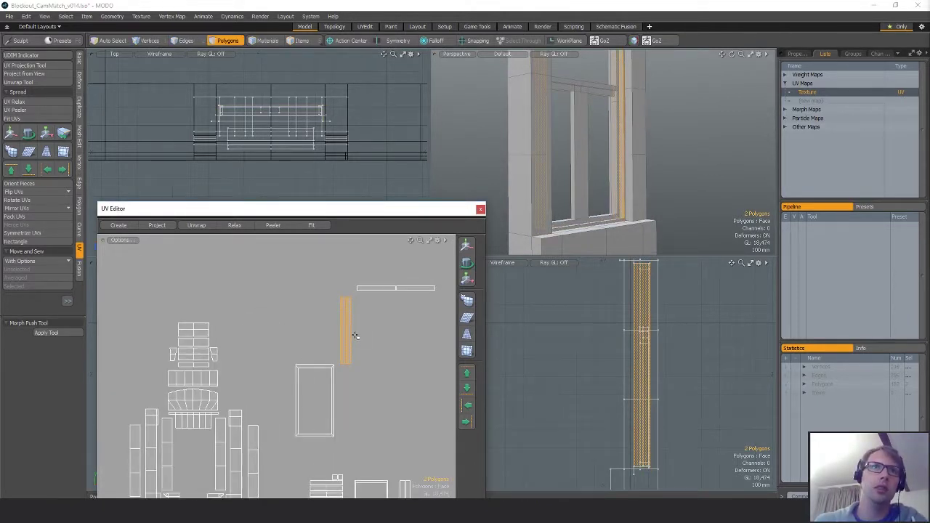
{"action": "key", "text": "y"}
{"action": "left_click_drag", "start_coordinate": [394, 325], "coordinate": [381, 342]}
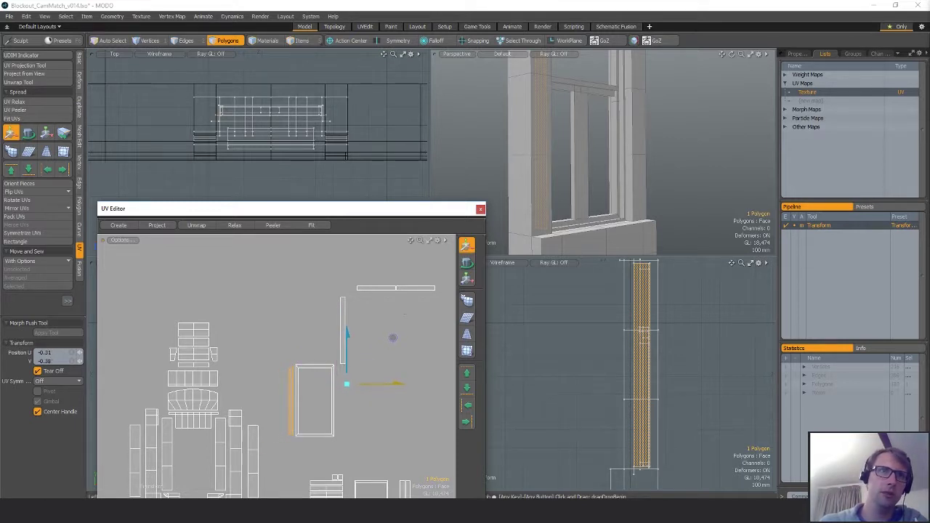
- Move the opposite side strip's UVs to the frame island's right edge and the bottom strip's UVs directly beneath the island
{"action": "key", "text": "ctrl+z"}
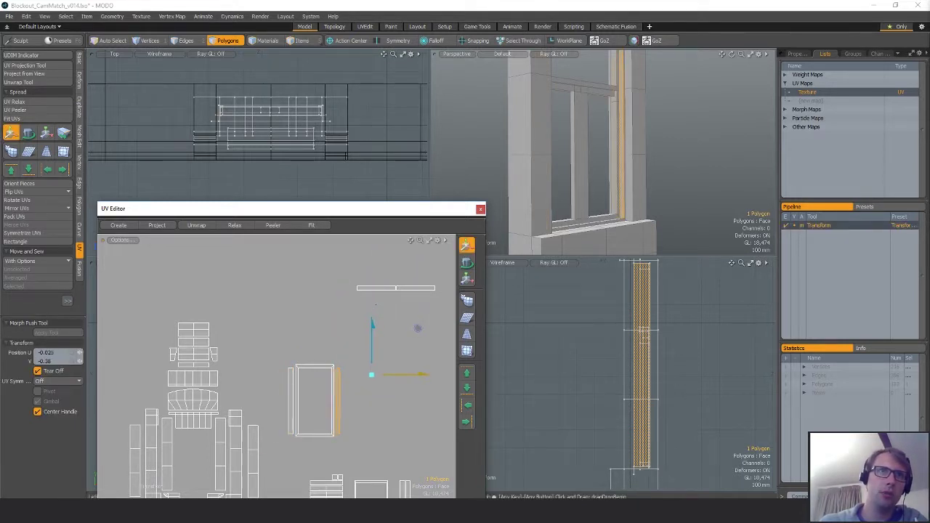
{"action": "left_click", "coordinate": [396, 287]}
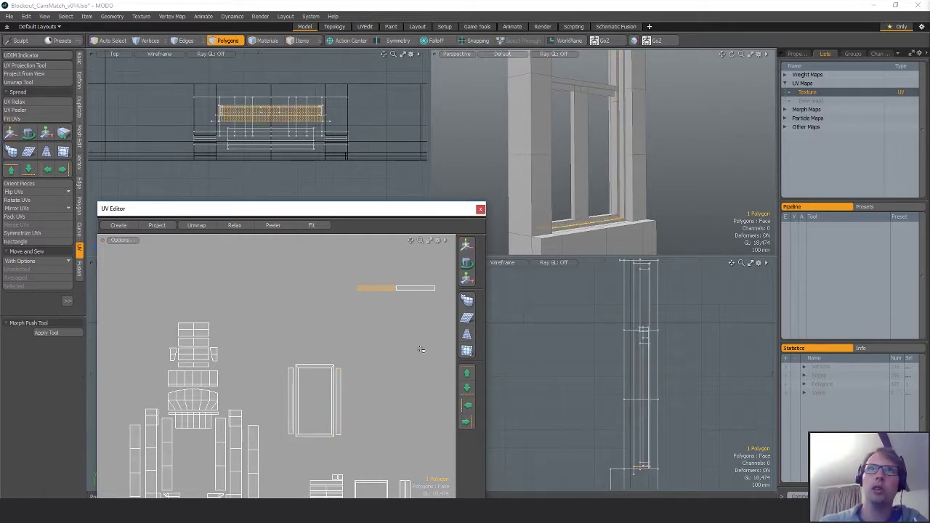
{"action": "middle_click_drag", "start_coordinate": [412, 307], "coordinate": [412, 275]}
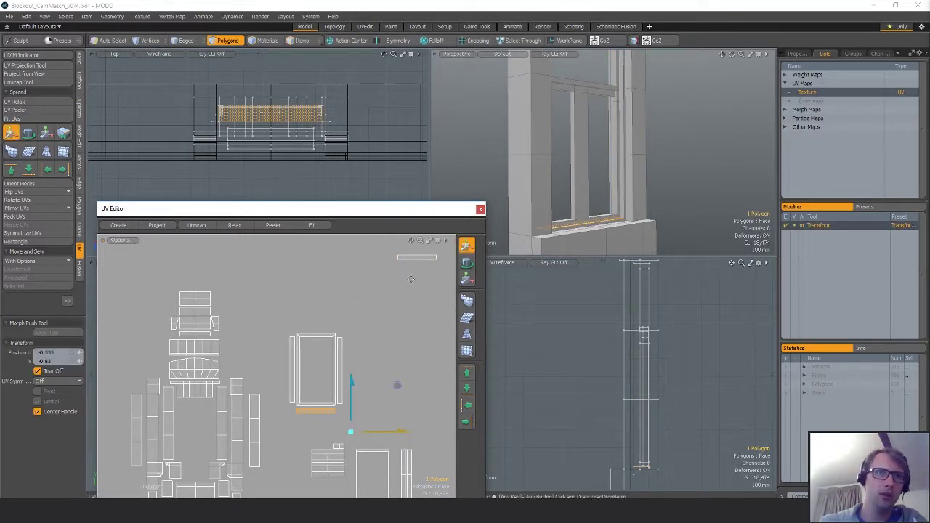
- Position the remaining horizontal strip's UVs directly above the inner frame island and clear the selection
{"action": "key", "text": "ctrl+z"}
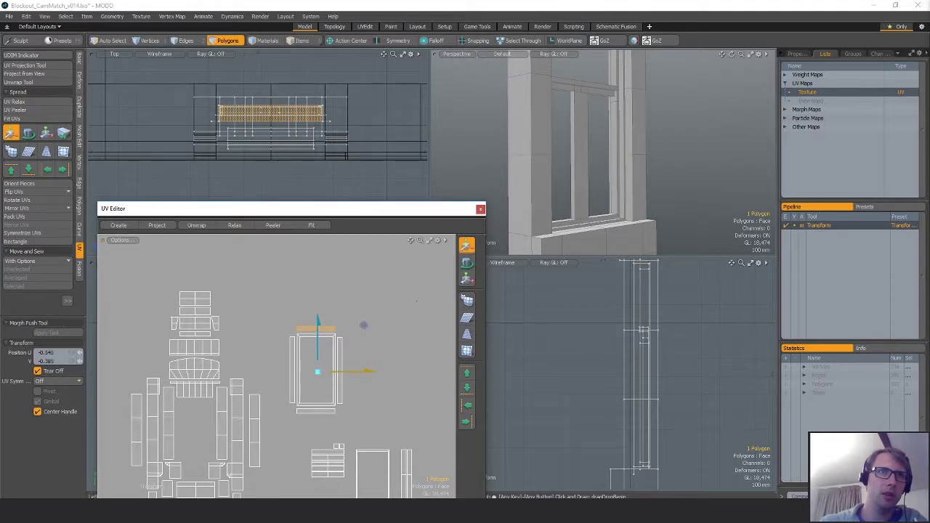
{"action": "key", "text": "q"}
{"action": "key", "text": "w"}
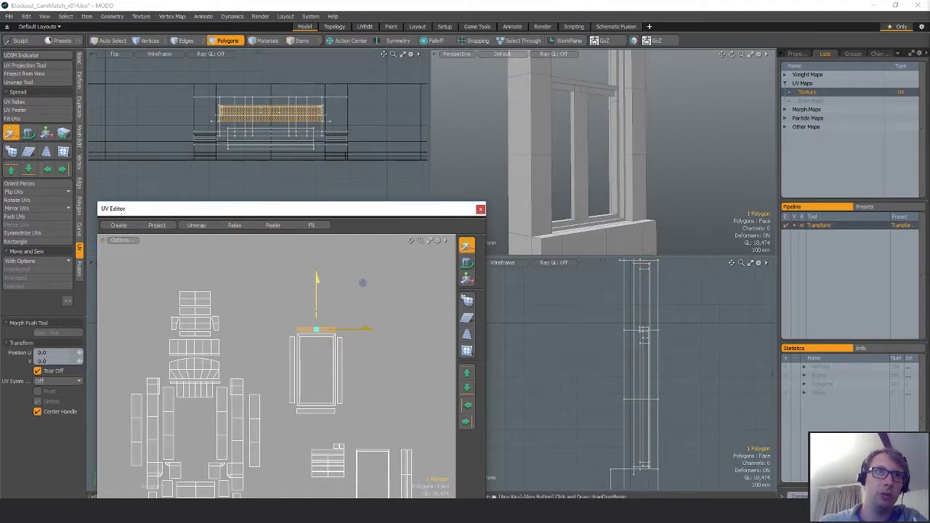
{"action": "key", "text": "q"}
{"action": "left_click", "coordinate": [362, 348]}
- Select the complete inner frame UV group with its four strips, move it left of the main layout's side columns, and clear the selection
{"action": "left_click_drag", "start_coordinate": [369, 388], "coordinate": [309, 341], "text": "alt"}
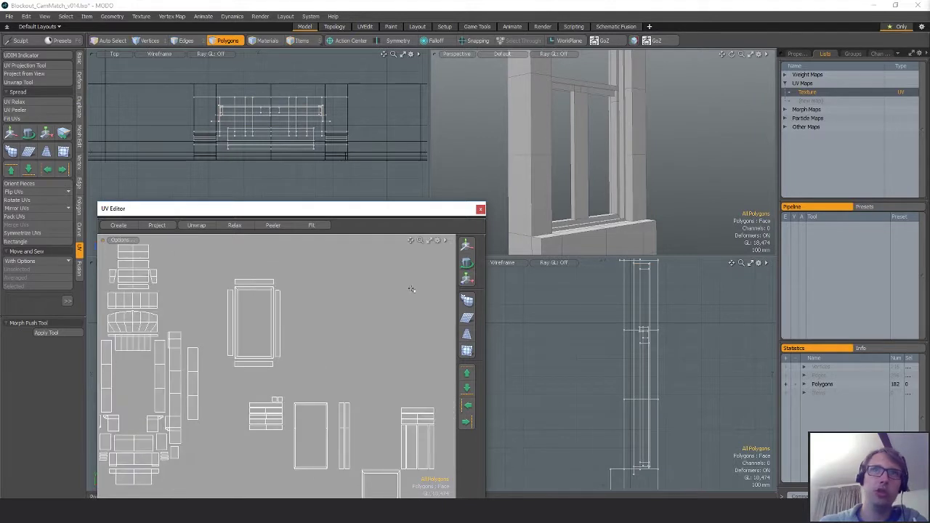
{"action": "left_click_drag", "start_coordinate": [625, 201], "coordinate": [577, 209], "text": "alt"}
{"action": "right_click_drag", "start_coordinate": [215, 366], "coordinate": [304, 359]}
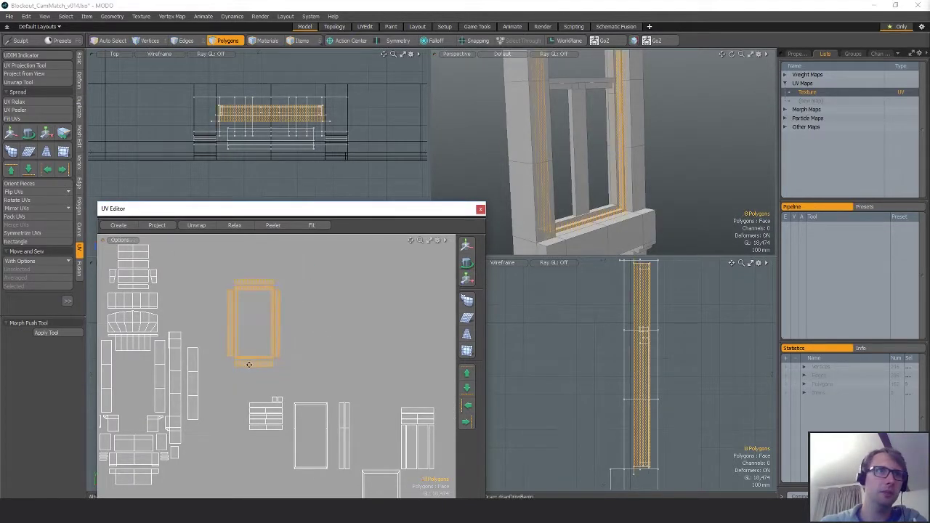
{"action": "key", "text": "w"}
{"action": "mouse_move", "coordinate": [282, 327]}
{"action": "left_mouse_down", "text": "alt"}
{"action": "mouse_move", "coordinate": [412, 298]}
{"action": "mouse_move", "coordinate": [194, 358]}
{"action": "left_mouse_up", "text": "alt"}
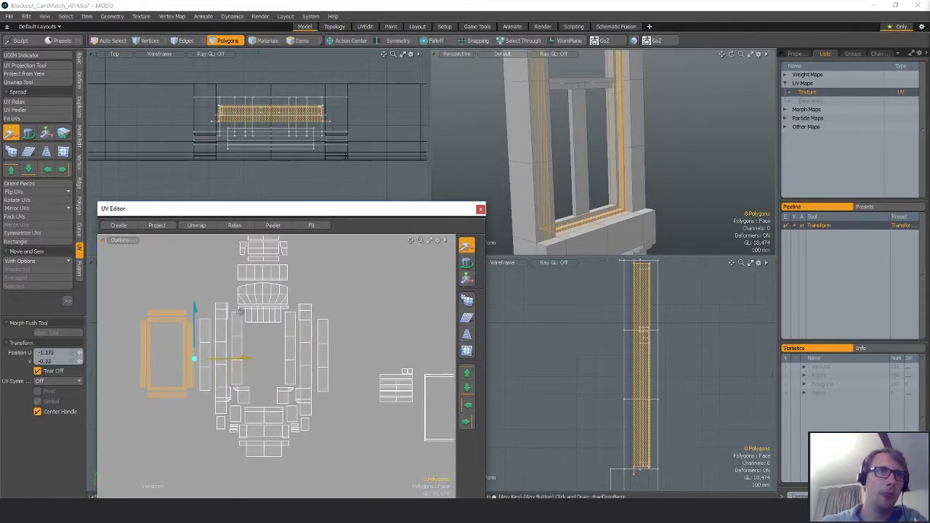
{"action": "key", "text": "q"}
{"action": "left_click", "coordinate": [396, 312]}
- Select the sash frame around the panes in the model, then move its smaller UV ring down beside the larger ring
{"action": "scroll", "coordinate": [385, 324], "scroll_direction": "down", "scroll_amount": 4}
{"action": "left_click_drag", "start_coordinate": [385, 324], "coordinate": [299, 326], "text": "alt"}
{"action": "double_click", "coordinate": [579, 194]}
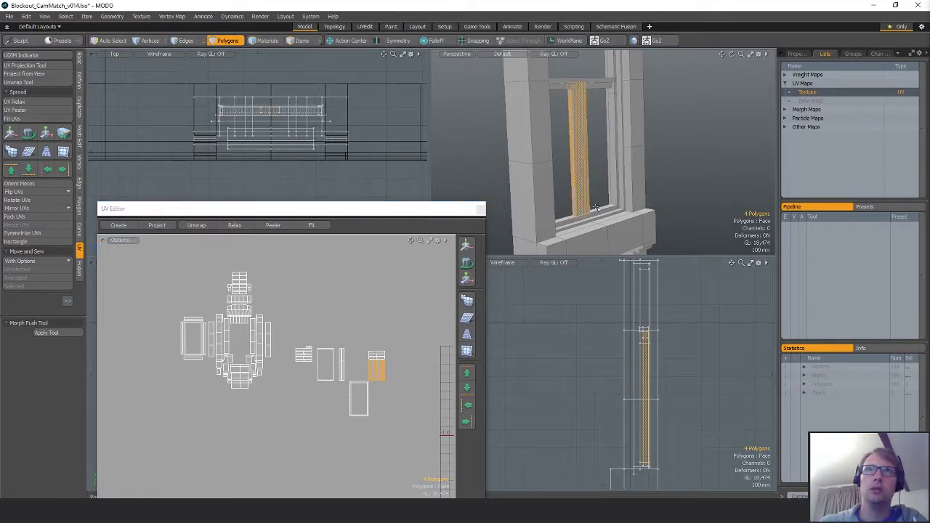
{"action": "double_click", "coordinate": [594, 208]}
{"action": "left_click_drag", "start_coordinate": [594, 208], "coordinate": [605, 109], "text": "alt"}
{"action": "scroll", "coordinate": [308, 374], "scroll_direction": "up", "scroll_amount": 5}
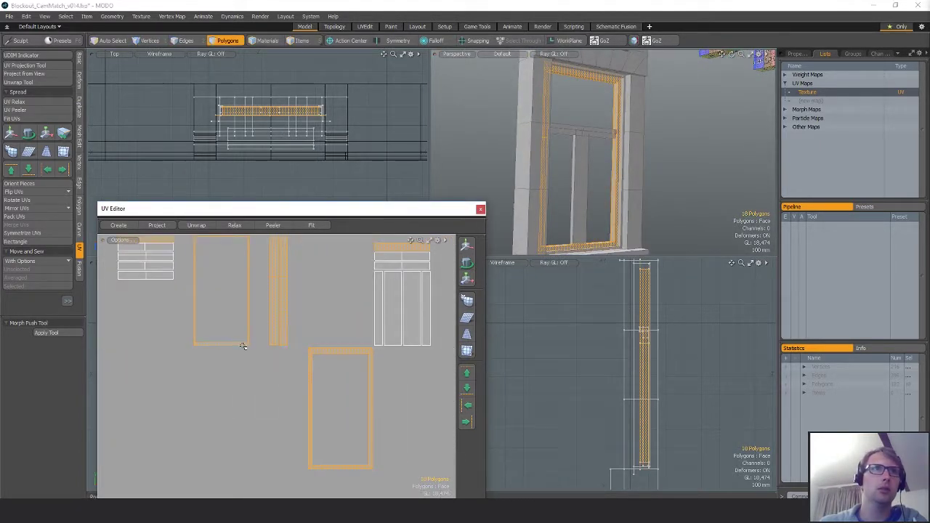
{"action": "double_click", "coordinate": [247, 344]}
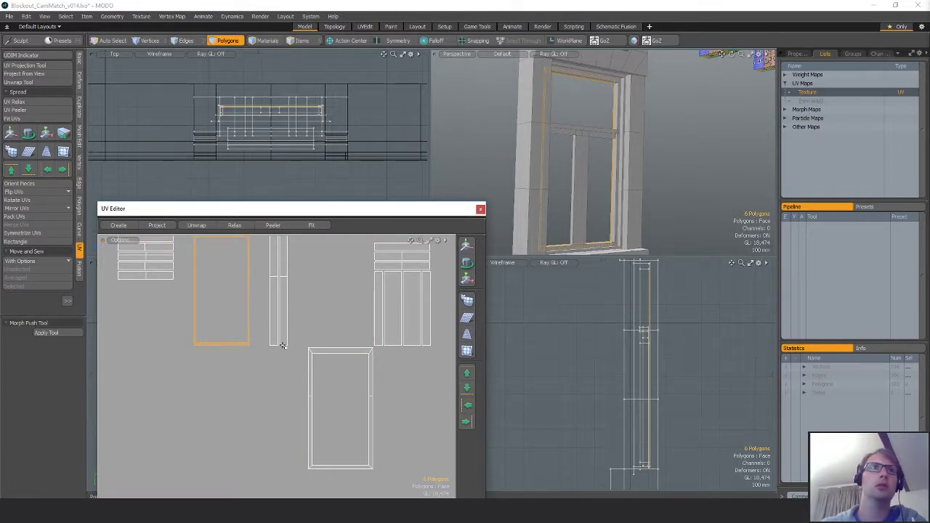
{"action": "scroll", "coordinate": [363, 356], "scroll_direction": "down", "scroll_amount": 4}
{"action": "key", "text": "w"}
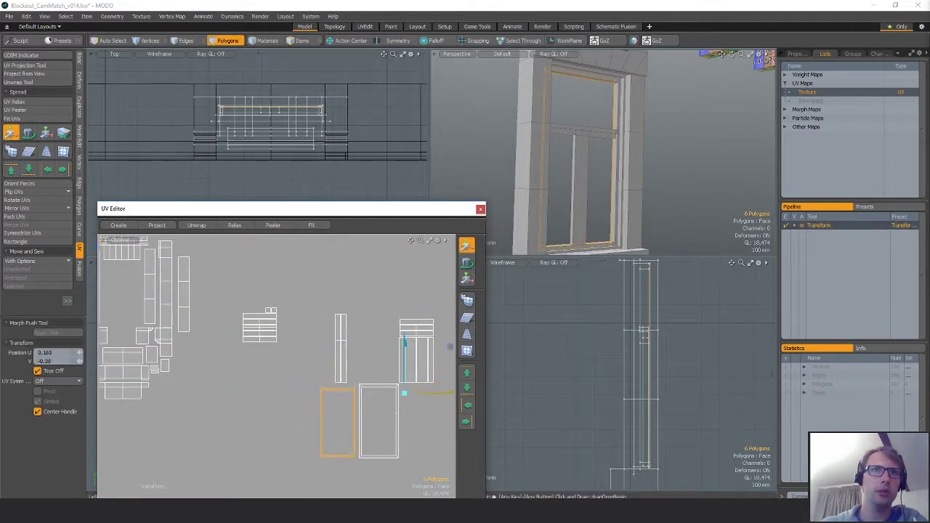
{"action": "scroll", "coordinate": [385, 334], "scroll_direction": "up", "scroll_amount": 8}
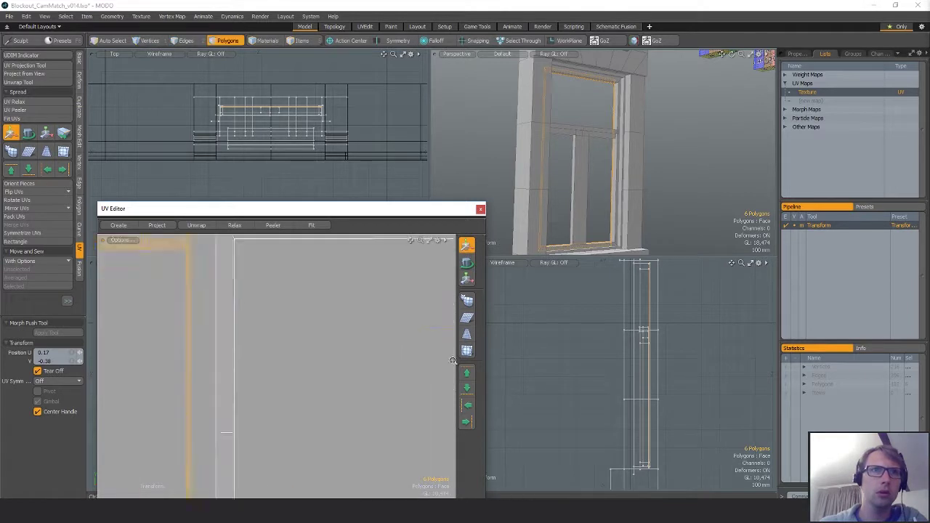
{"action": "scroll", "coordinate": [378, 342], "scroll_direction": "down", "scroll_amount": 5}
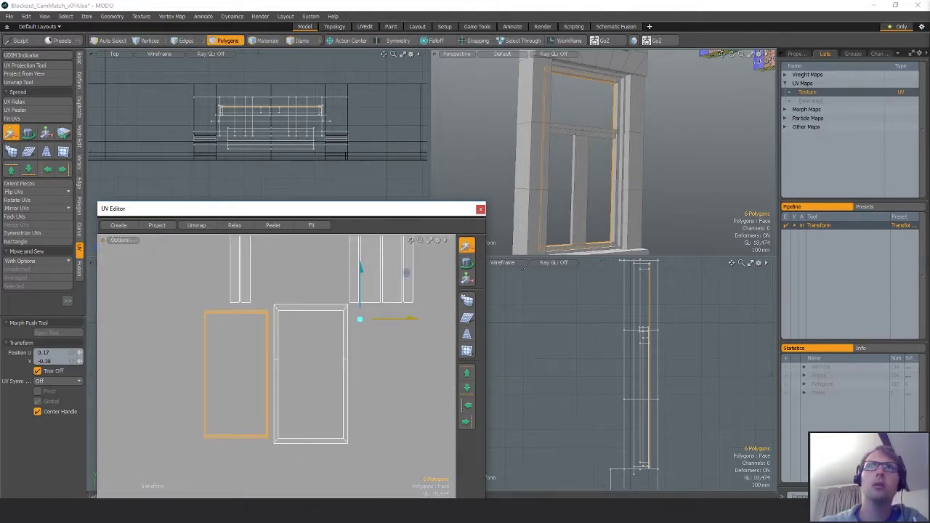
- Move the middle vertices on both sides of the sash frame straight down below the crossbar, keeping them on the side edges
{"action": "key", "text": "1"}
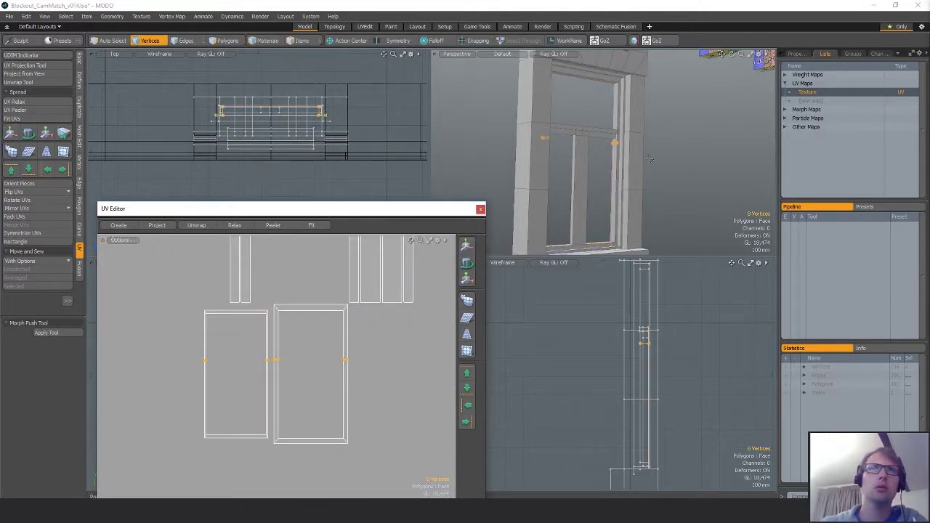
{"action": "key", "text": "w"}
{"action": "key", "text": "x"}
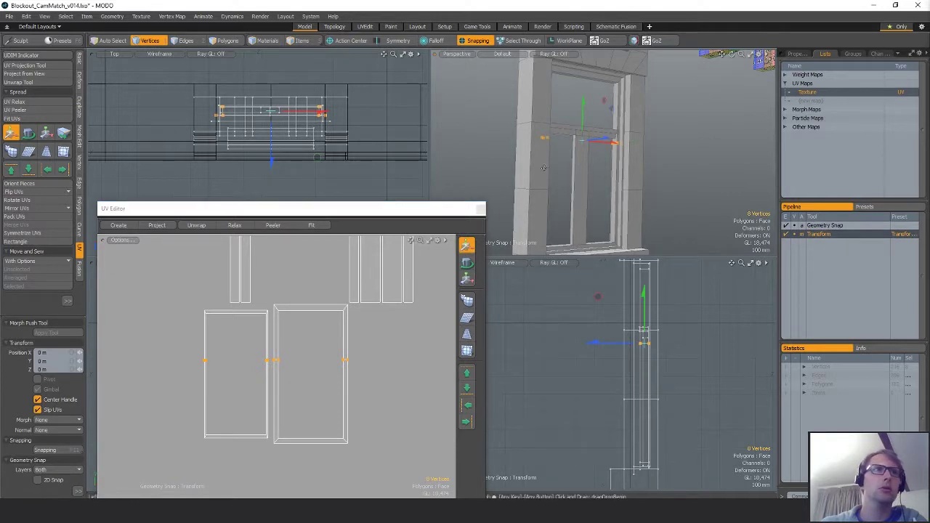
{"action": "key", "text": "x"}
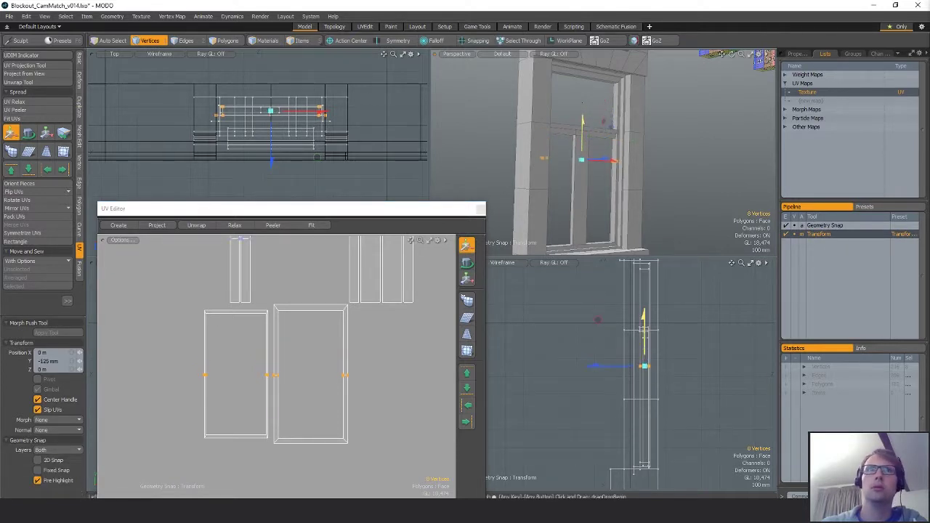
{"action": "key", "text": "space"}
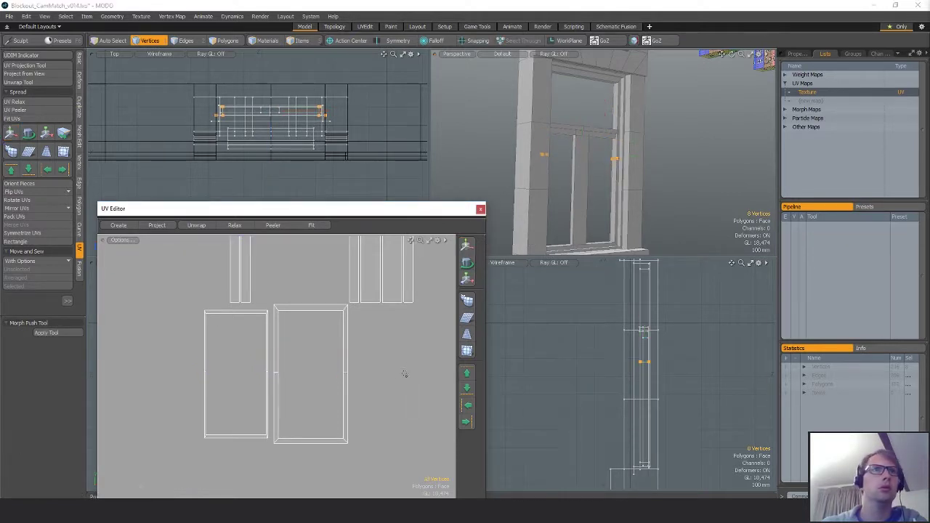
- Select the larger sash frame ring in the UV layout and move it away from the smaller ring
{"action": "scroll", "coordinate": [371, 349], "scroll_direction": "down", "scroll_amount": 3}
{"action": "key", "text": "3"}
{"action": "left_click", "coordinate": [370, 346]}
{"action": "double_click", "coordinate": [371, 346]}
{"action": "key", "text": "w"}
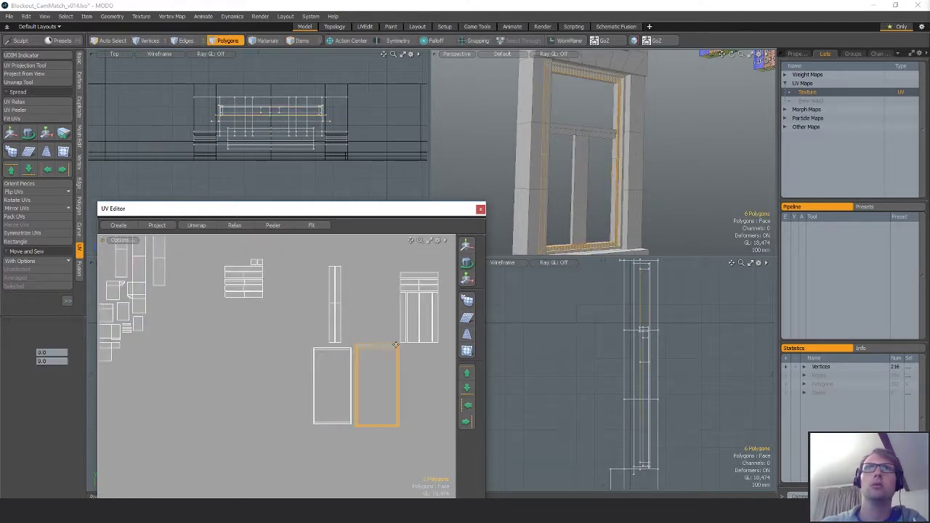
{"action": "left_click_drag", "start_coordinate": [370, 346], "coordinate": [298, 355]}
{"action": "key", "text": "space"}
- Select the smaller sash frame ring and move it level with the larger ring, leaving a gap for a side strip
{"action": "left_click", "coordinate": [301, 353]}
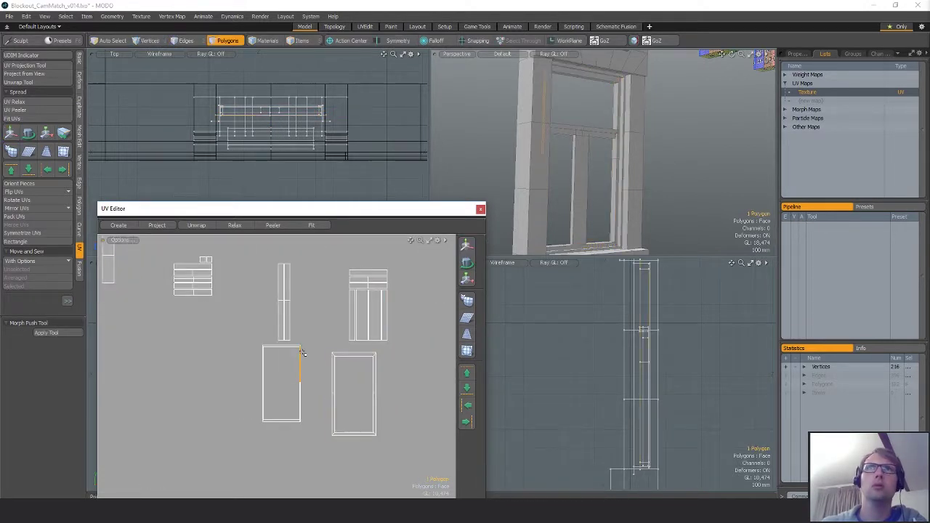
{"action": "key", "text": "w"}
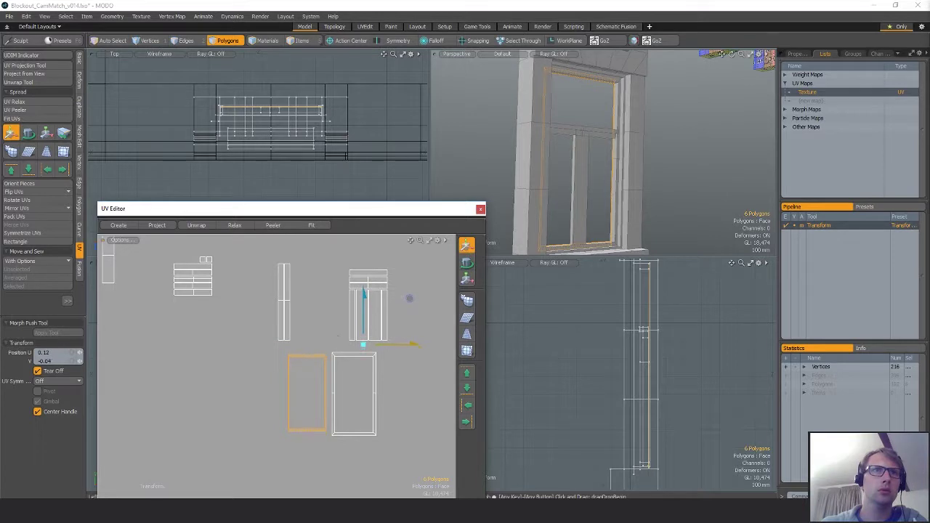
{"action": "key", "text": "space"}
- Move the UVs of the sash frame's two inner side strips to the right and left edges of the larger ring
{"action": "left_click", "coordinate": [614, 161]}
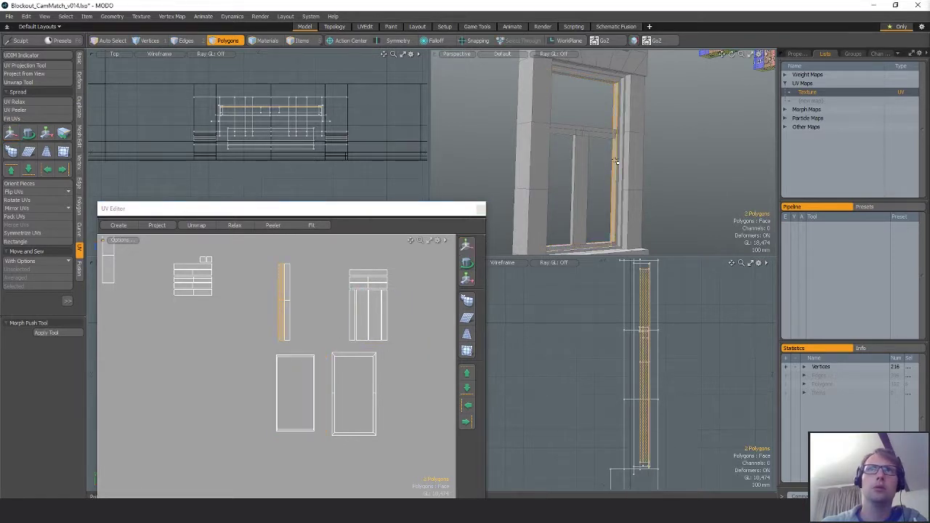
{"action": "key", "text": "w"}
{"action": "left_click_drag", "start_coordinate": [341, 282], "coordinate": [447, 371]}
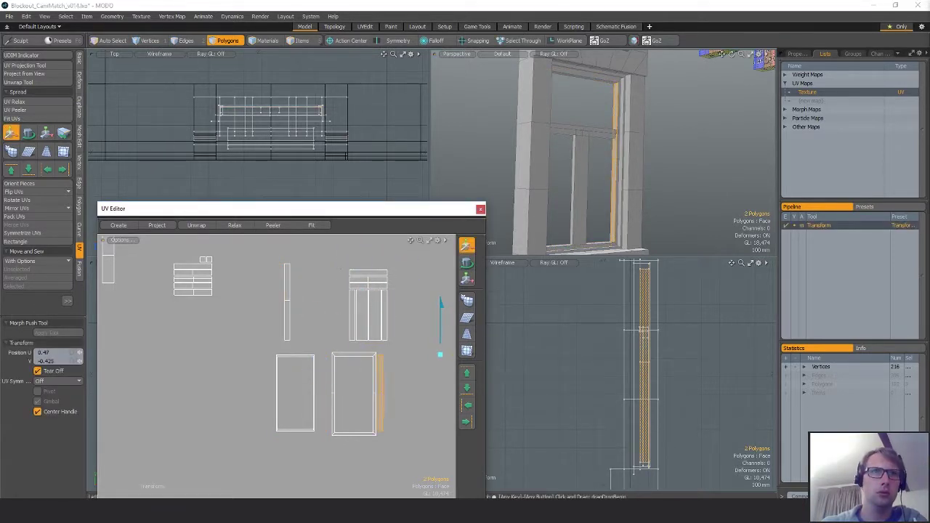
{"action": "key", "text": "space"}
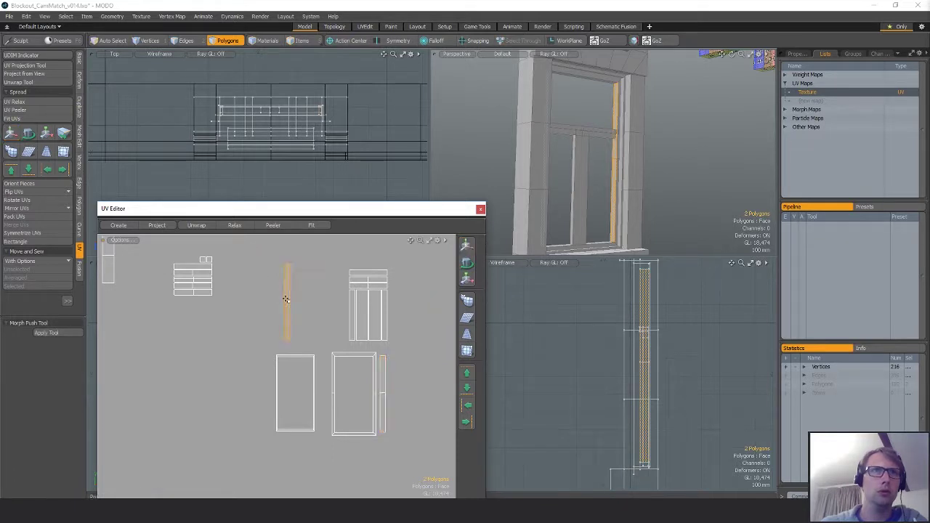
{"action": "key", "text": "w"}
{"action": "left_click_drag", "start_coordinate": [334, 256], "coordinate": [367, 350]}
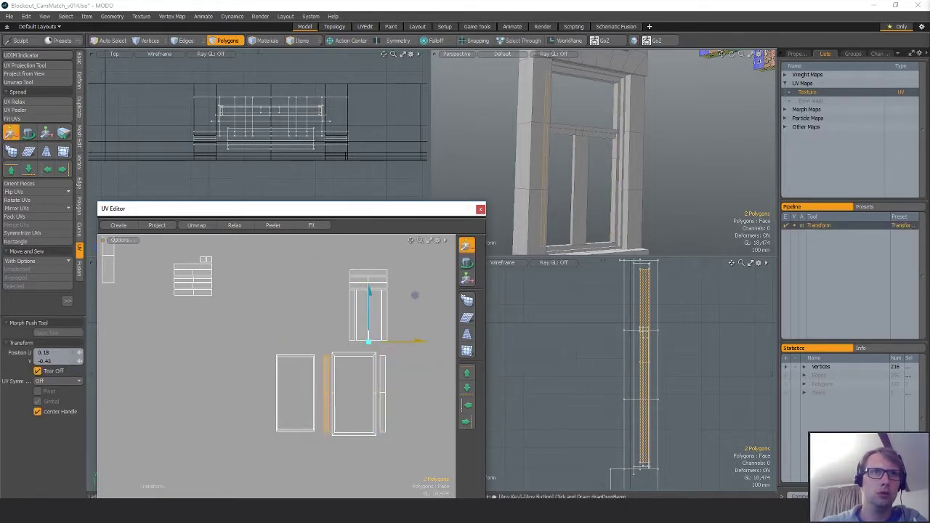
{"action": "key", "text": "space"}
- Select the sash frame's lower inner face in the model and move its UV strip directly beneath the larger ring
{"action": "middle_click_drag", "start_coordinate": [297, 316], "coordinate": [283, 317]}
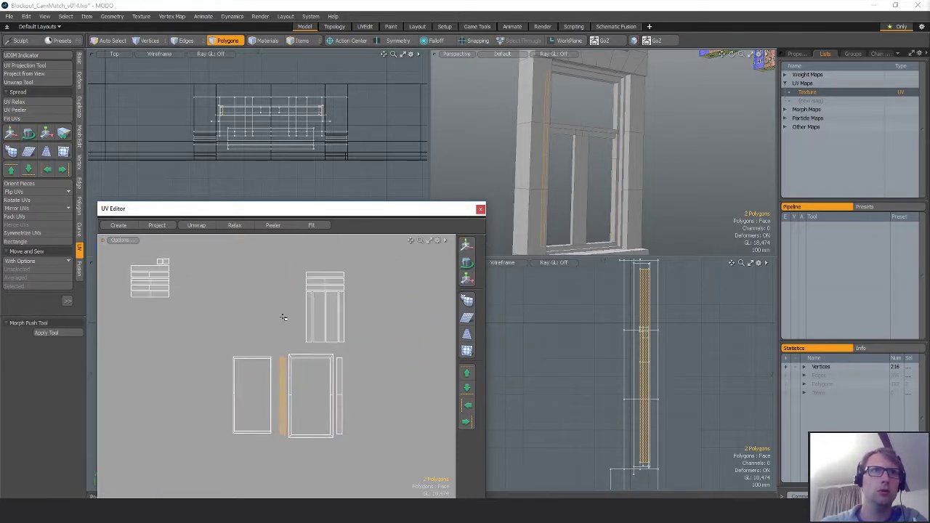
{"action": "middle_click_drag", "start_coordinate": [594, 183], "coordinate": [596, 222]}
{"action": "left_click", "coordinate": [572, 232]}
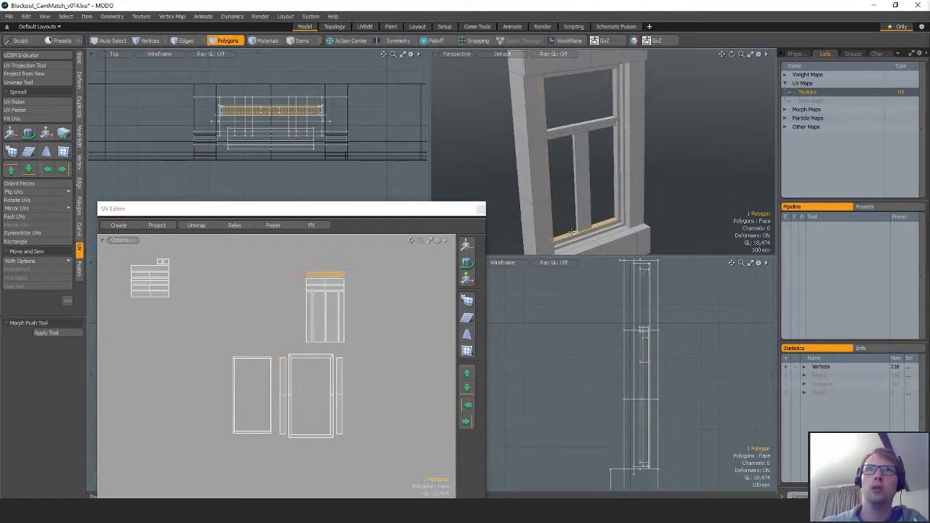
{"action": "middle_click_drag", "start_coordinate": [309, 416], "coordinate": [308, 449]}
{"action": "key", "text": "w"}
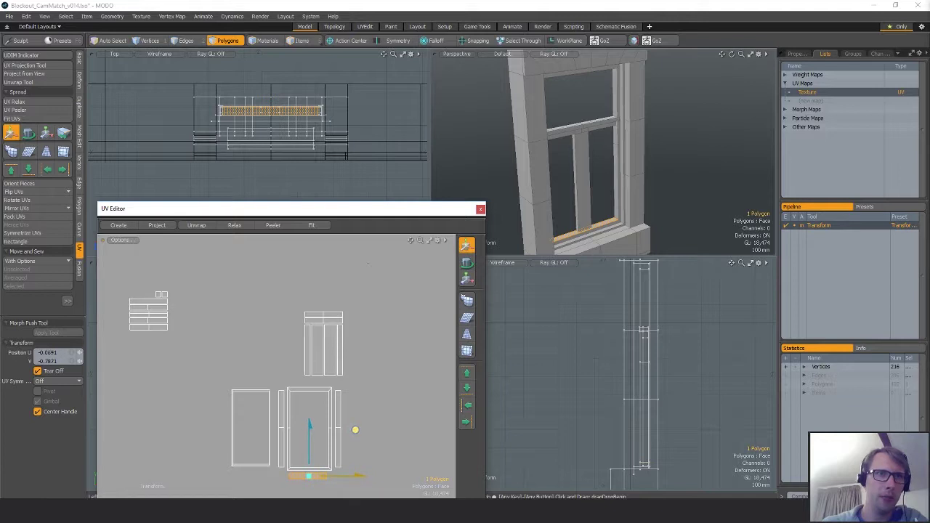
{"action": "key", "text": "space"}
- Move the block of mullion and crossbar UV strips up, away from the sash frame islands
{"action": "left_click_drag", "start_coordinate": [367, 374], "coordinate": [350, 299], "text": "alt"}
{"action": "key", "text": "w"}
{"action": "left_click_drag", "start_coordinate": [382, 334], "coordinate": [386, 305]}
{"action": "key", "text": "space"}
{"action": "left_click_drag", "start_coordinate": [322, 339], "coordinate": [348, 372], "text": "alt"}
- Select the whole crossbar in the model and shift its UV strips right, off the mullion columns and the remaining sash frame strip
{"action": "left_click_drag", "start_coordinate": [202, 316], "coordinate": [187, 323]}
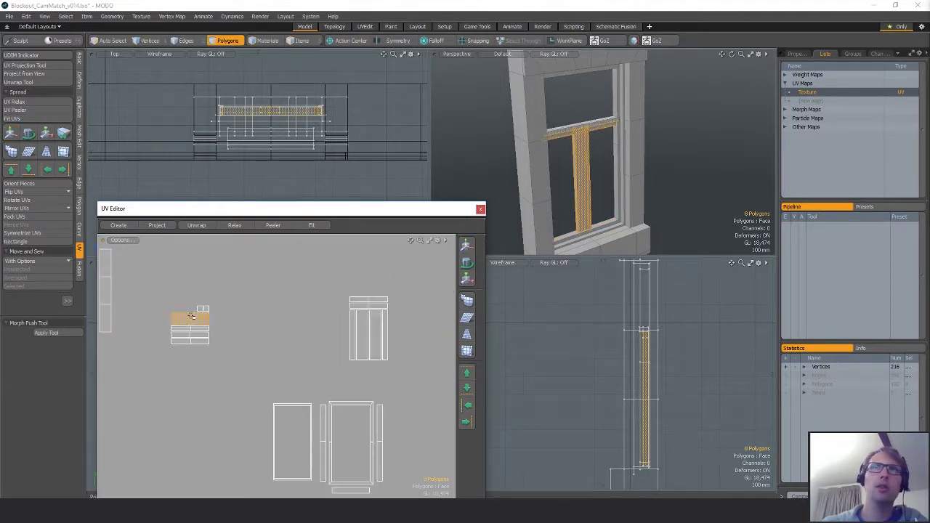
{"action": "left_click_drag", "start_coordinate": [528, 158], "coordinate": [560, 116], "text": "ctrl+alt"}
{"action": "double_click", "coordinate": [574, 135]}
{"action": "key", "text": "w"}
{"action": "left_click_drag", "start_coordinate": [266, 315], "coordinate": [333, 322]}
{"action": "key", "text": "space"}
- Select the sash frame's remaining top strip and align its UVs directly above the larger ring
{"action": "left_click", "coordinate": [174, 311]}
{"action": "key", "text": "w"}
{"action": "left_click_drag", "start_coordinate": [386, 335], "coordinate": [374, 291], "text": "alt"}
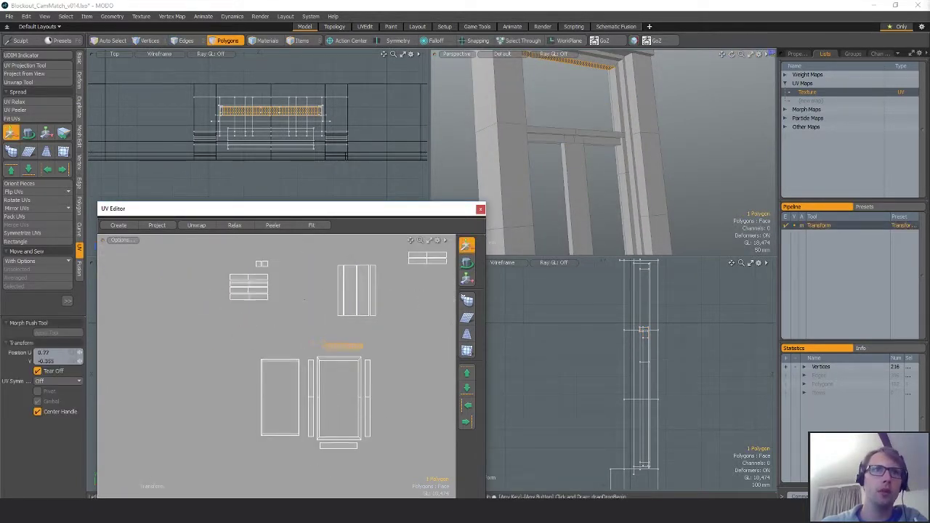
{"action": "key", "text": "space"}
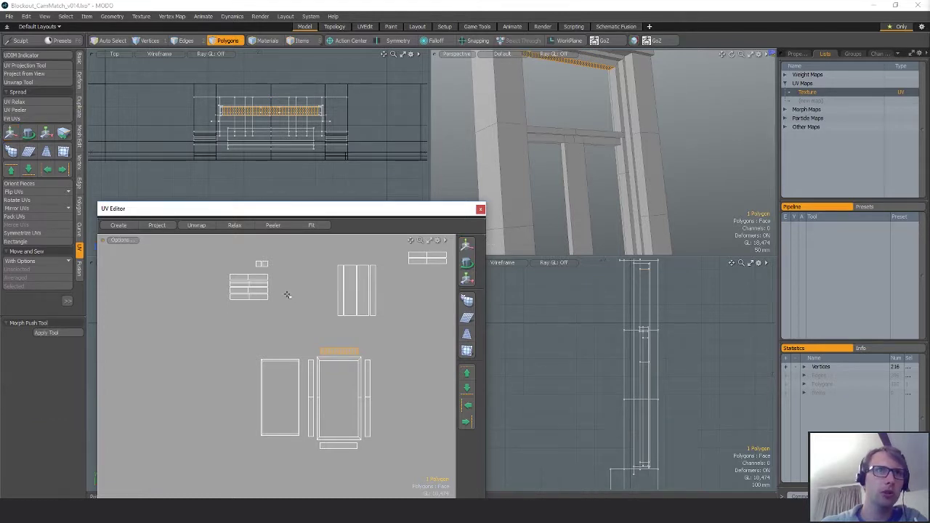
{"action": "scroll", "coordinate": [307, 361], "scroll_direction": "up", "scroll_amount": 3}
{"action": "key", "text": "w"}
{"action": "scroll", "coordinate": [332, 361], "scroll_direction": "down", "scroll_amount": 3}
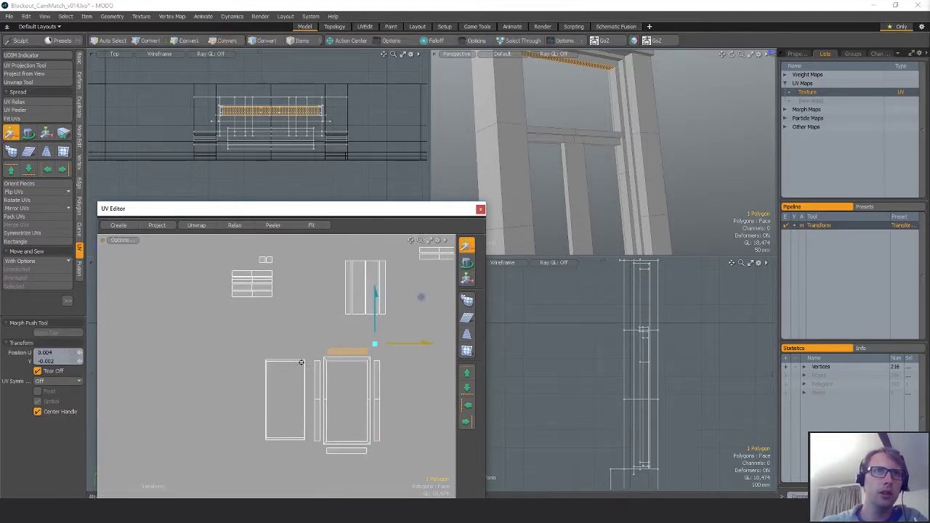
{"action": "key", "text": "space"}
- Select the smaller sash frame ring and nudge it right, close to the larger ring's left side strip
{"action": "double_click", "coordinate": [299, 363]}
{"action": "key", "text": "w"}
{"action": "left_click_drag", "start_coordinate": [329, 354], "coordinate": [333, 352]}
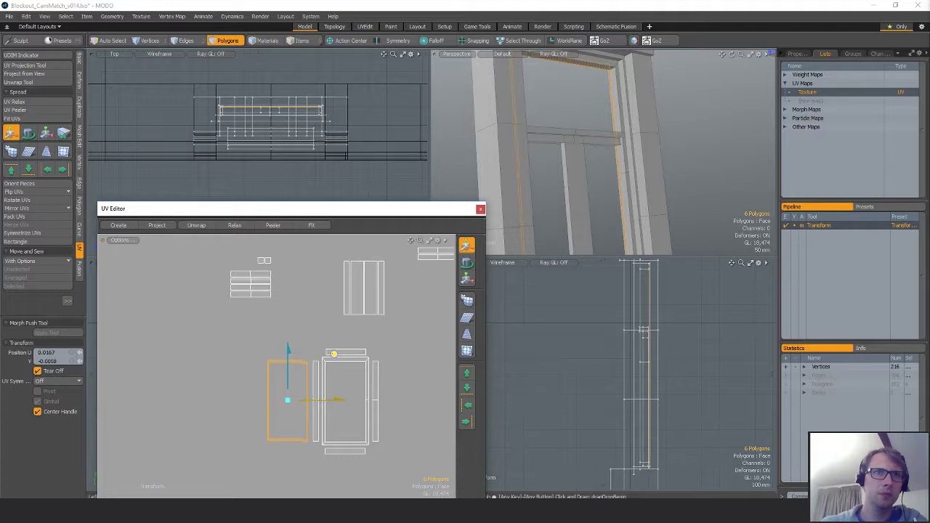
{"action": "key", "text": "space"}
{"action": "scroll", "coordinate": [344, 396], "scroll_direction": "down", "scroll_amount": 3}
{"action": "key", "text": "w"}
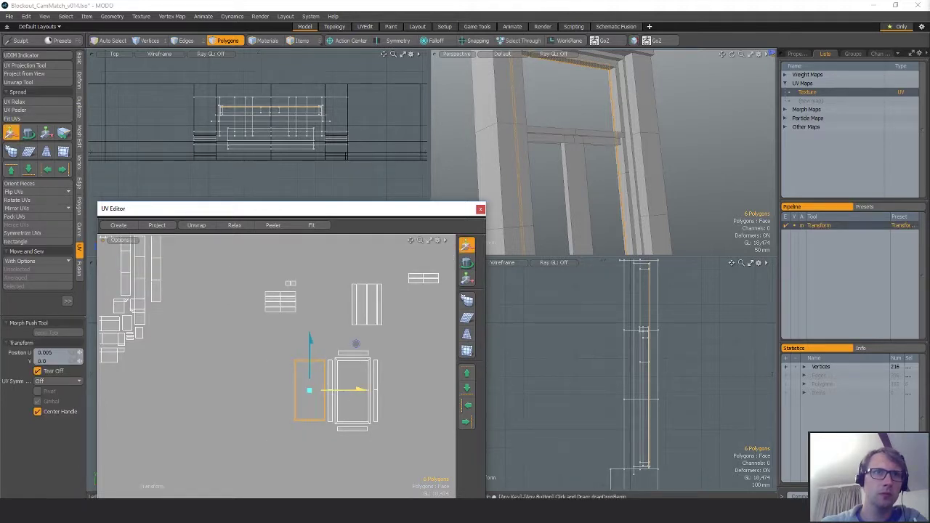
{"action": "key", "text": "space"}
- Select all sash frame UV islands and move them beside the inner frame's islands, on the side away from the window surround
{"action": "left_click", "coordinate": [353, 353]}
{"action": "right_click_drag", "start_coordinate": [404, 491], "coordinate": [398, 493]}
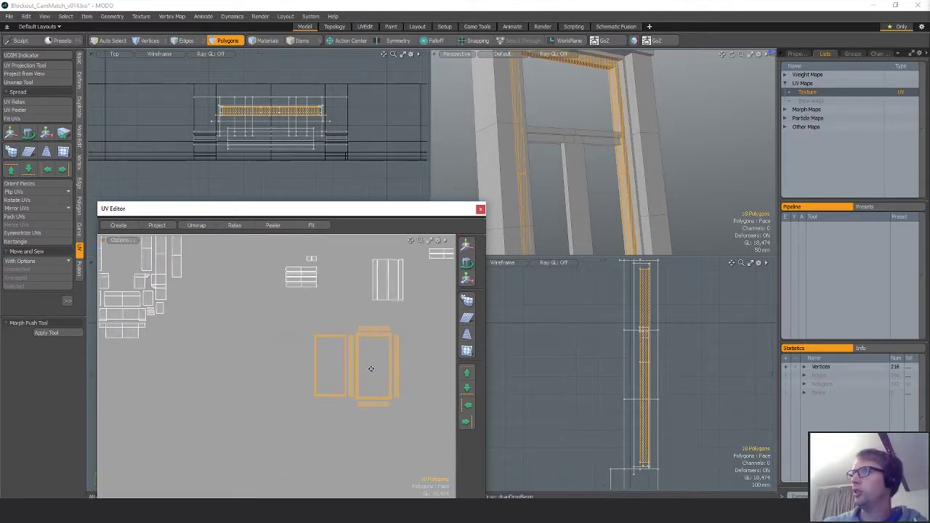
{"action": "key", "text": "w"}
{"action": "mouse_move", "coordinate": [373, 359]}
{"action": "left_mouse_down"}
{"action": "mouse_move", "coordinate": [276, 365]}
{"action": "mouse_move", "coordinate": [436, 366]}
{"action": "mouse_move", "coordinate": [383, 370]}
{"action": "left_mouse_up"}
{"action": "scroll", "coordinate": [443, 366], "scroll_direction": "down", "scroll_amount": 3}
{"action": "left_click_drag", "start_coordinate": [382, 368], "coordinate": [218, 295]}
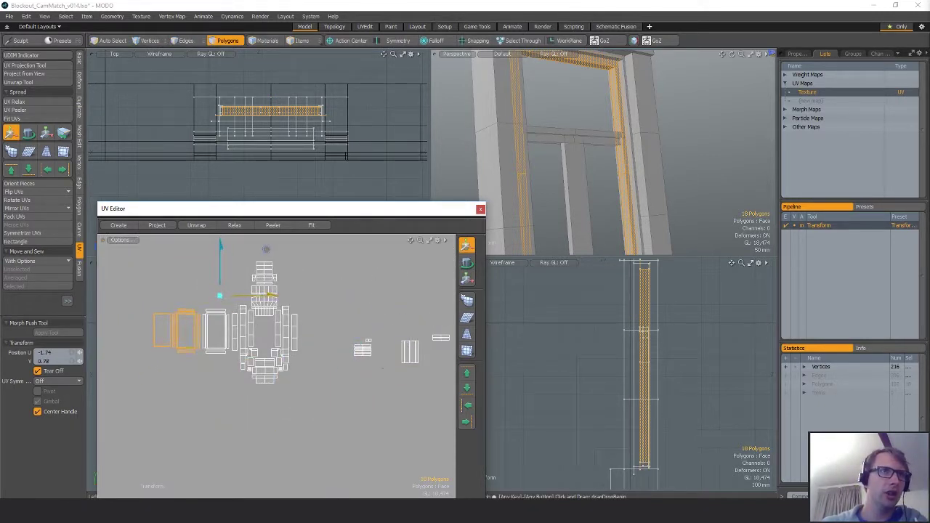
{"action": "scroll", "coordinate": [346, 391], "scroll_direction": "down", "scroll_amount": 2}
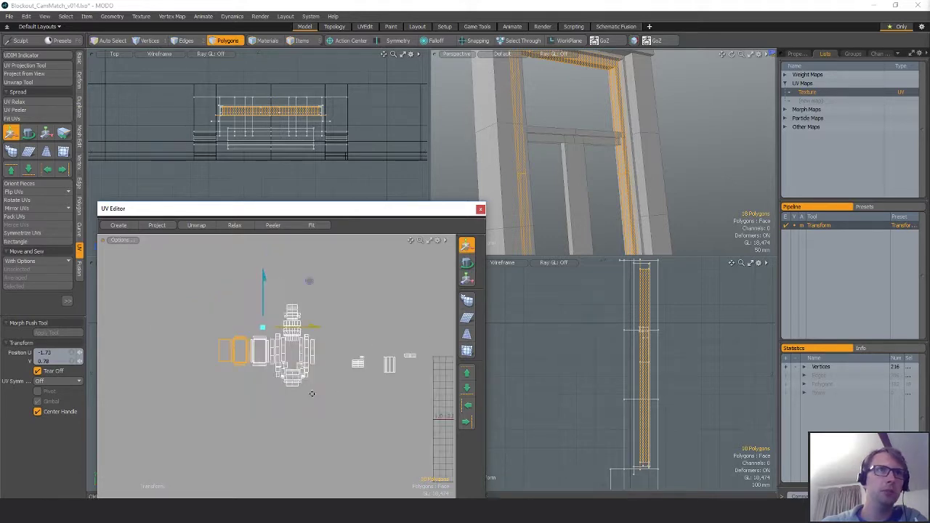
- Select all mullion and crossbar UV strips and move them closer to the window surround's islands
{"action": "scroll", "coordinate": [272, 390], "scroll_direction": "up", "scroll_amount": 2}
{"action": "left_click_drag", "start_coordinate": [321, 387], "coordinate": [258, 371], "text": "alt"}
{"action": "key", "text": "q"}
{"action": "mouse_move", "coordinate": [301, 305]}
{"action": "right_mouse_down"}
{"action": "mouse_move", "coordinate": [243, 326]}
{"action": "mouse_move", "coordinate": [390, 327]}
{"action": "right_mouse_up"}
{"action": "left_click_drag", "start_coordinate": [342, 361], "coordinate": [416, 364], "text": "alt"}
{"action": "key", "text": "w"}
{"action": "left_click_drag", "start_coordinate": [391, 358], "coordinate": [356, 363]}
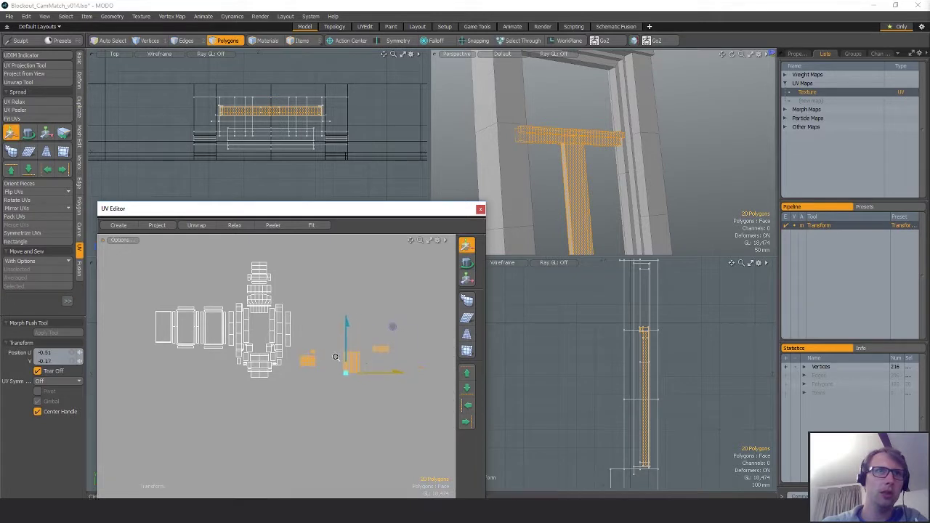
- Select the mullion in the model and place its UV columns directly below the inner frame's islands
{"action": "scroll", "coordinate": [376, 352], "scroll_direction": "up", "scroll_amount": 5}
{"action": "left_click_drag", "start_coordinate": [514, 202], "coordinate": [553, 175], "text": "alt"}
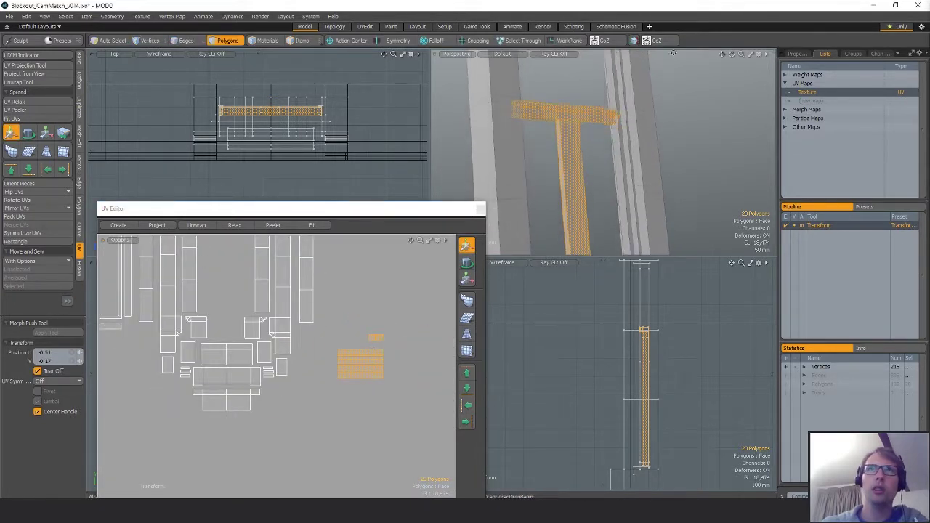
{"action": "key", "text": "q"}
{"action": "double_click", "coordinate": [582, 157]}
{"action": "key", "text": "w"}
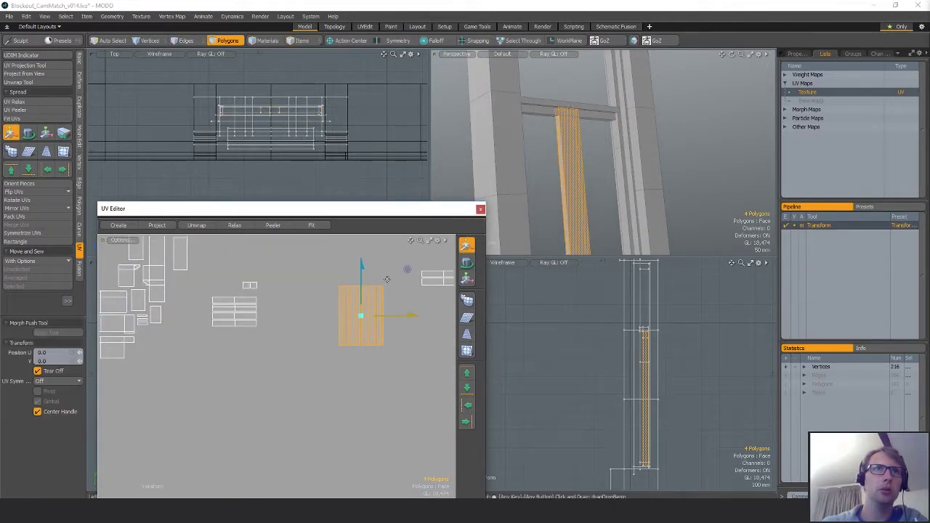
{"action": "left_click_drag", "start_coordinate": [392, 272], "coordinate": [303, 293]}
{"action": "scroll", "coordinate": [310, 331], "scroll_direction": "down", "scroll_amount": 4}
{"action": "left_click_drag", "start_coordinate": [311, 330], "coordinate": [352, 333], "text": "alt"}
{"action": "left_click_drag", "start_coordinate": [385, 300], "coordinate": [187, 242]}
{"action": "left_click_drag", "start_coordinate": [263, 231], "coordinate": [295, 244]}
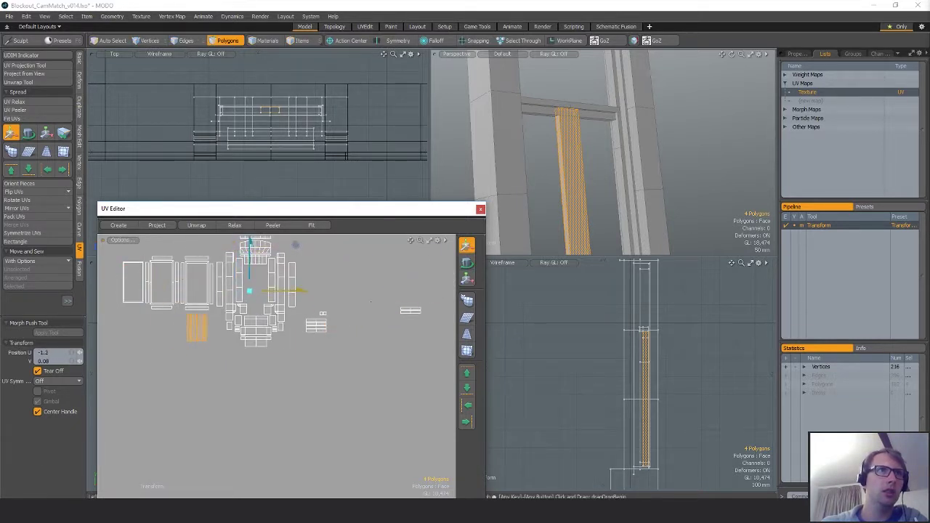
- Select the far outlying pair of crossbar UV strips and move it down and in, next to the other crossbar strips
{"action": "key", "text": "q"}
{"action": "mouse_move", "coordinate": [412, 283]}
{"action": "right_mouse_down"}
{"action": "mouse_move", "coordinate": [409, 338]}
{"action": "mouse_move", "coordinate": [431, 292]}
{"action": "right_mouse_up"}
{"action": "key", "text": "w"}
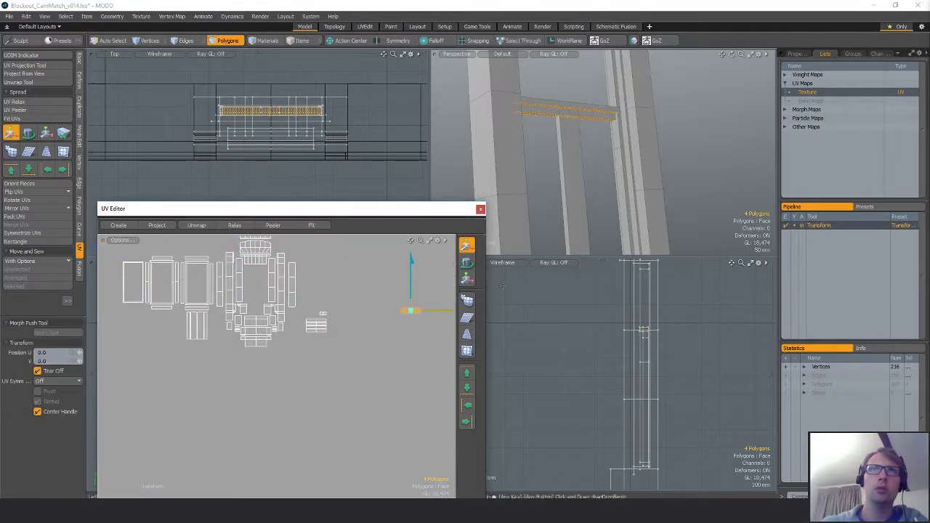
{"action": "mouse_move", "coordinate": [631, 166]}
{"action": "left_mouse_down", "text": "alt"}
{"action": "mouse_move", "coordinate": [637, 105]}
{"action": "mouse_move", "coordinate": [647, 120]}
{"action": "left_mouse_up", "text": "alt"}
{"action": "key", "text": "q"}
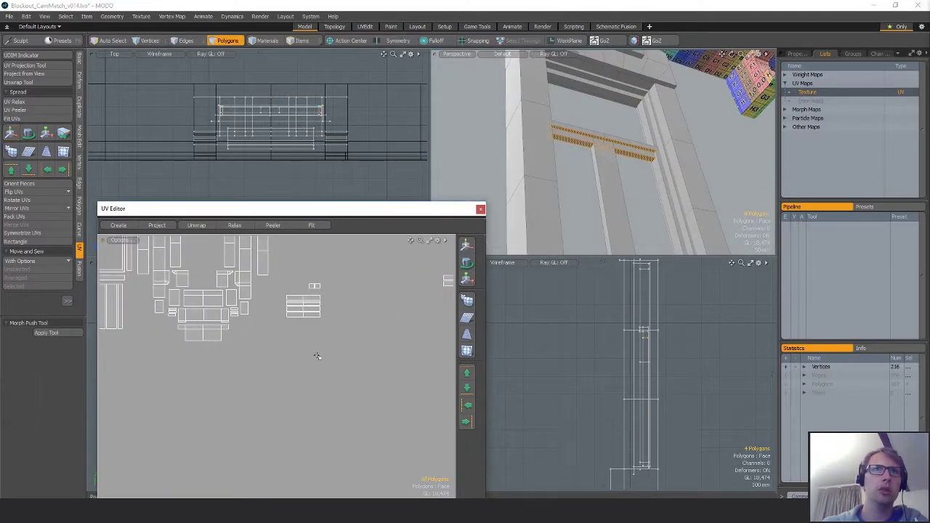
{"action": "scroll", "coordinate": [380, 316], "scroll_direction": "down", "scroll_amount": 3}
{"action": "right_click_drag", "start_coordinate": [426, 287], "coordinate": [426, 288]}
{"action": "key", "text": "w"}
{"action": "left_click_drag", "start_coordinate": [424, 280], "coordinate": [424, 352]}
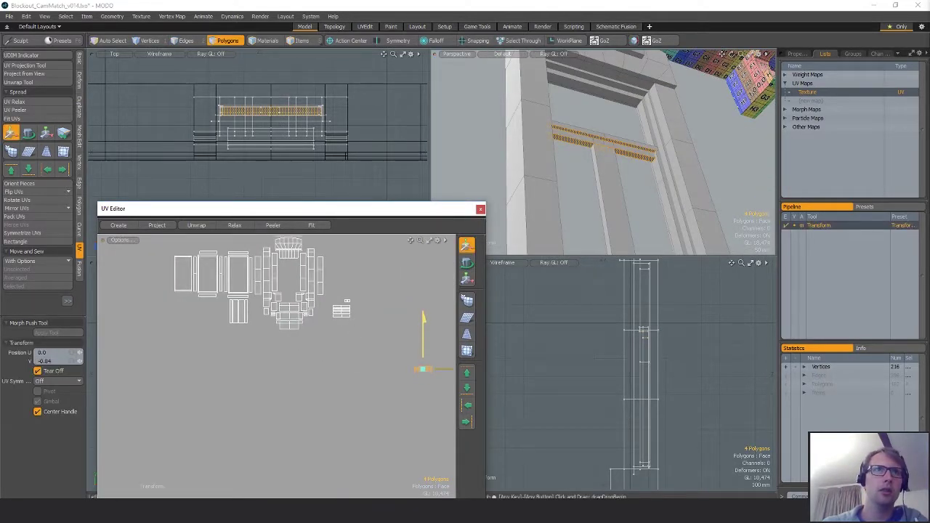
{"action": "scroll", "coordinate": [392, 322], "scroll_direction": "up", "scroll_amount": 5}
{"action": "left_click_drag", "start_coordinate": [392, 322], "coordinate": [351, 345], "text": "alt"}
{"action": "scroll", "coordinate": [276, 368], "scroll_direction": "up", "scroll_amount": 1}
{"action": "key", "text": "q"}
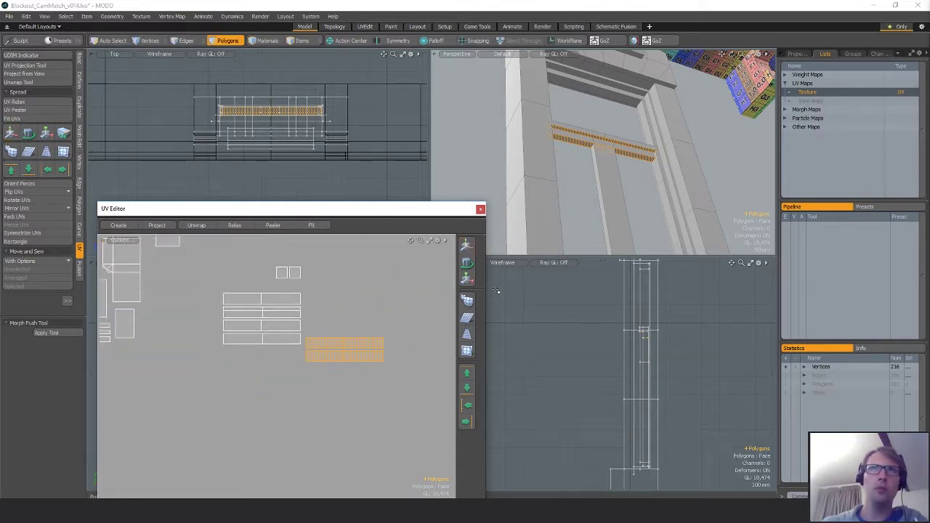
- Identify the crossbar's UV strips in the model, then move the protruding ledge's top strips up and right into free space
{"action": "left_click_drag", "start_coordinate": [636, 162], "coordinate": [612, 156], "text": "alt"}
{"action": "scroll", "coordinate": [609, 151], "scroll_direction": "up", "scroll_amount": 3}
{"action": "left_click_drag", "start_coordinate": [563, 131], "coordinate": [649, 140]}
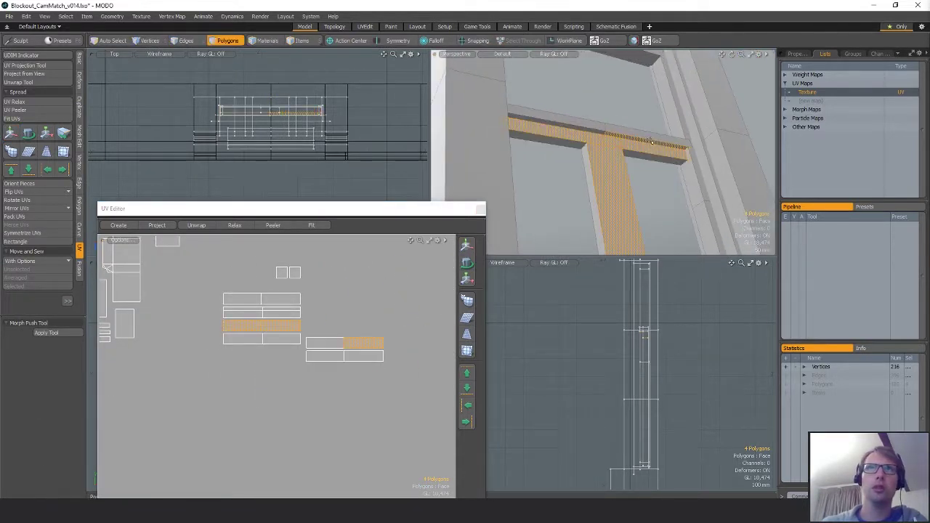
{"action": "mouse_move", "coordinate": [579, 140]}
{"action": "left_mouse_down"}
{"action": "mouse_move", "coordinate": [604, 165]}
{"action": "mouse_move", "coordinate": [632, 173]}
{"action": "left_mouse_up"}
{"action": "double_click", "coordinate": [567, 143]}
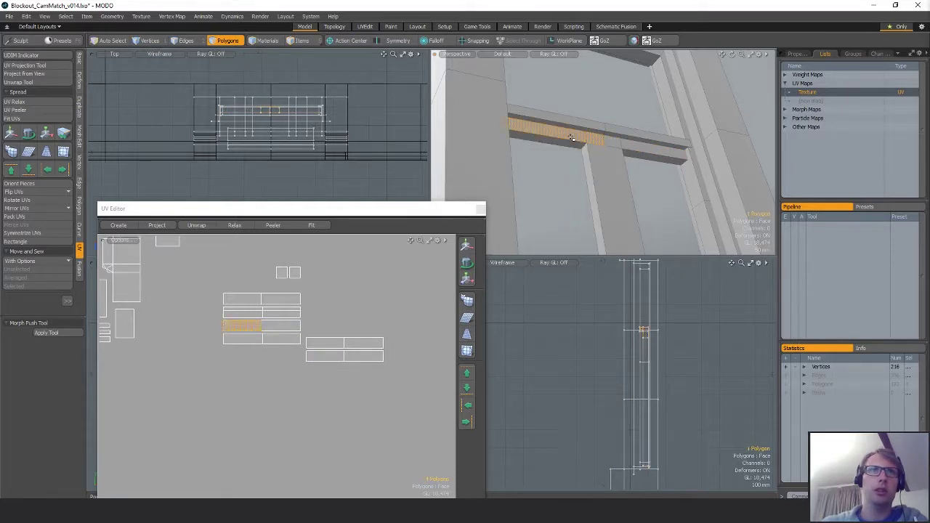
{"action": "left_click", "coordinate": [252, 311]}
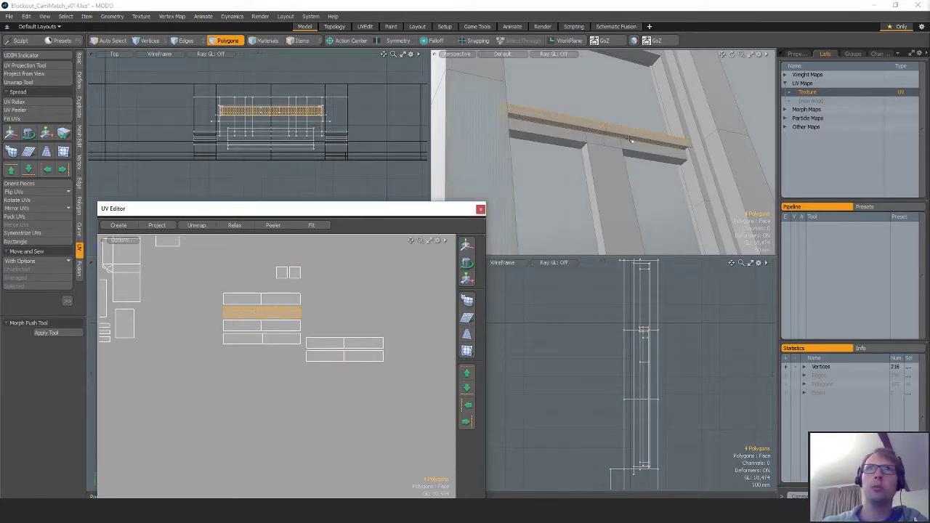
{"action": "left_click_drag", "start_coordinate": [629, 141], "coordinate": [629, 133], "text": "alt"}
{"action": "key", "text": "y"}
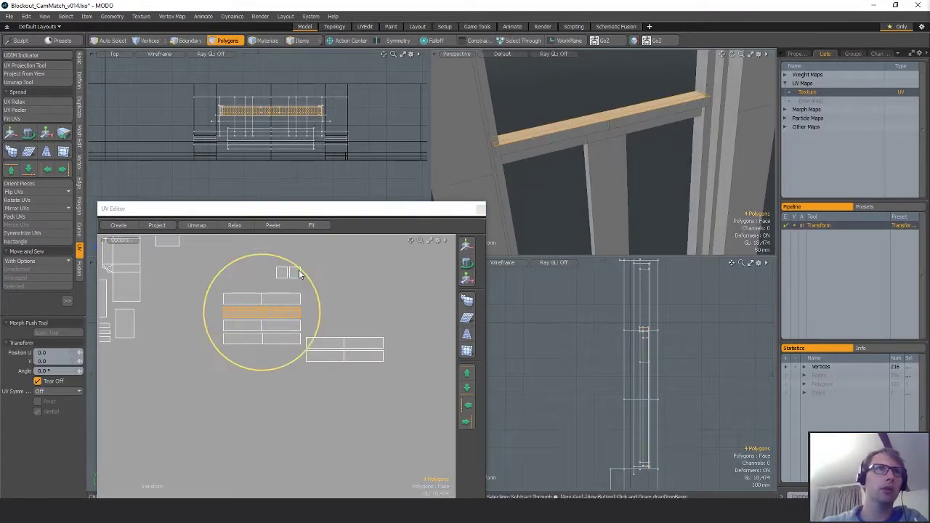
{"action": "key", "text": "w"}
{"action": "left_click_drag", "start_coordinate": [317, 359], "coordinate": [419, 317]}
- Select the front face of the crossbar's protruding ledge and place its UV strip just below the ledge's top strips
{"action": "key", "text": "q"}
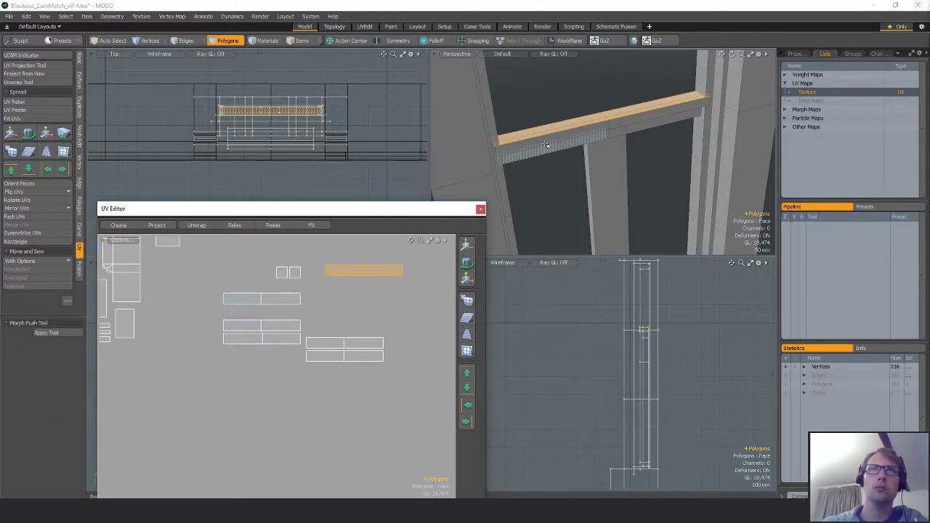
{"action": "left_click", "coordinate": [543, 142]}
{"action": "left_click", "coordinate": [289, 296]}
{"action": "key", "text": "w"}
{"action": "left_click_drag", "start_coordinate": [320, 289], "coordinate": [422, 275]}
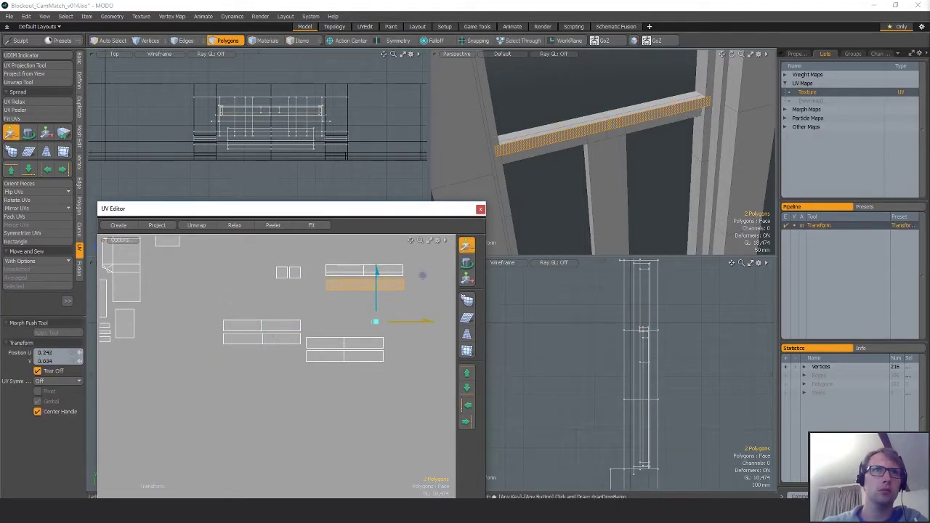
- Delete the crossbar's end-cap polygons, selecting them by their small square UV islands
{"action": "key", "text": "q"}
{"action": "right_click_drag", "start_coordinate": [428, 265], "coordinate": [430, 268]}
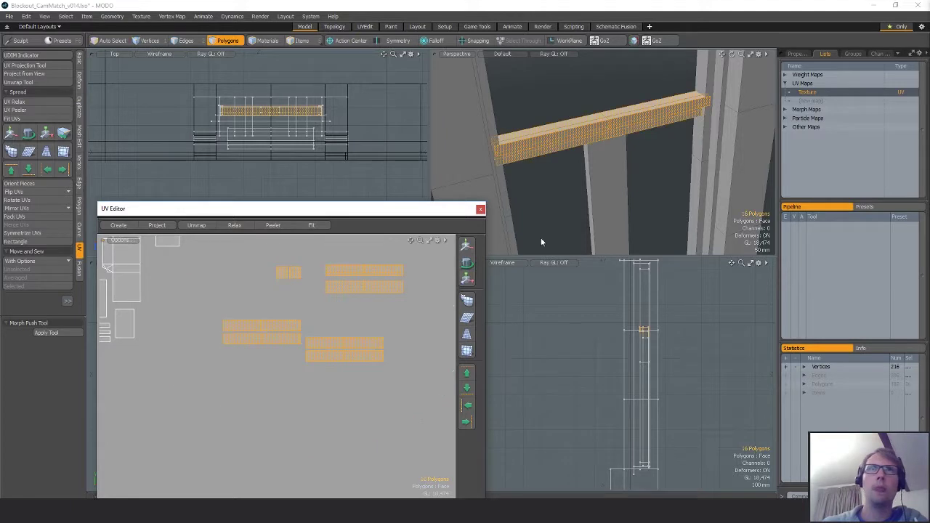
{"action": "mouse_move", "coordinate": [291, 241]}
{"action": "right_mouse_down"}
{"action": "mouse_move", "coordinate": [277, 311]}
{"action": "mouse_move", "coordinate": [305, 295]}
{"action": "right_mouse_up"}
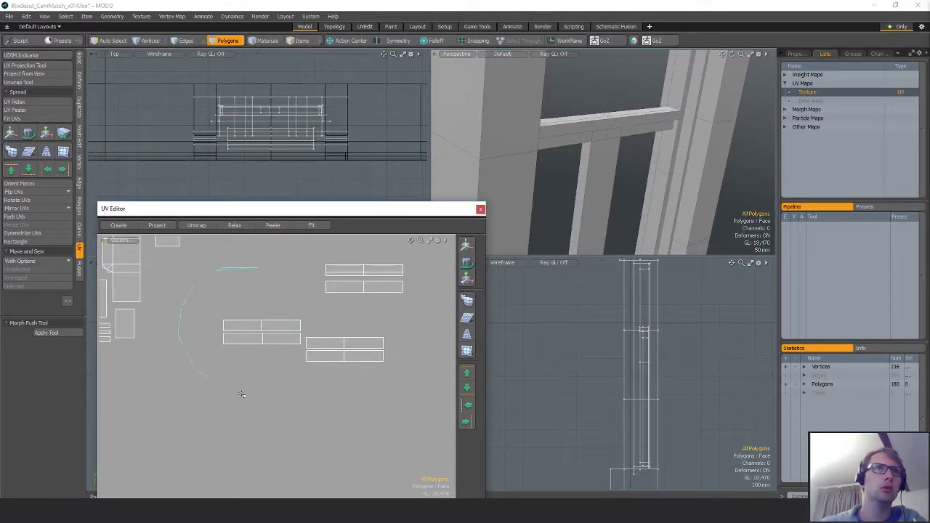
- Relax the UVs of all remaining crossbar strips and straighten them with Orient Pieces
{"action": "right_click_drag", "start_coordinate": [242, 395], "coordinate": [363, 222]}
{"action": "left_click", "coordinate": [16, 102]}
{"action": "left_click", "coordinate": [311, 311]}
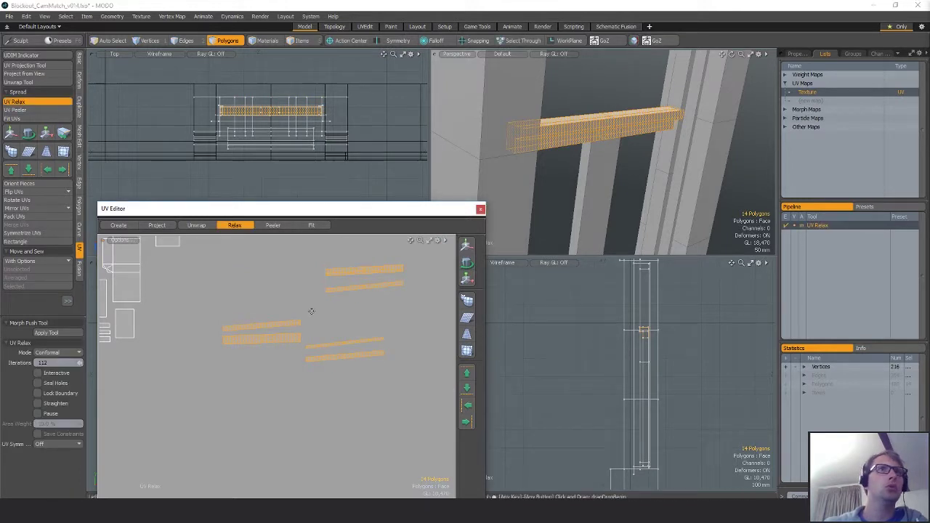
{"action": "left_click", "coordinate": [22, 184]}
{"action": "key", "text": "Return"}
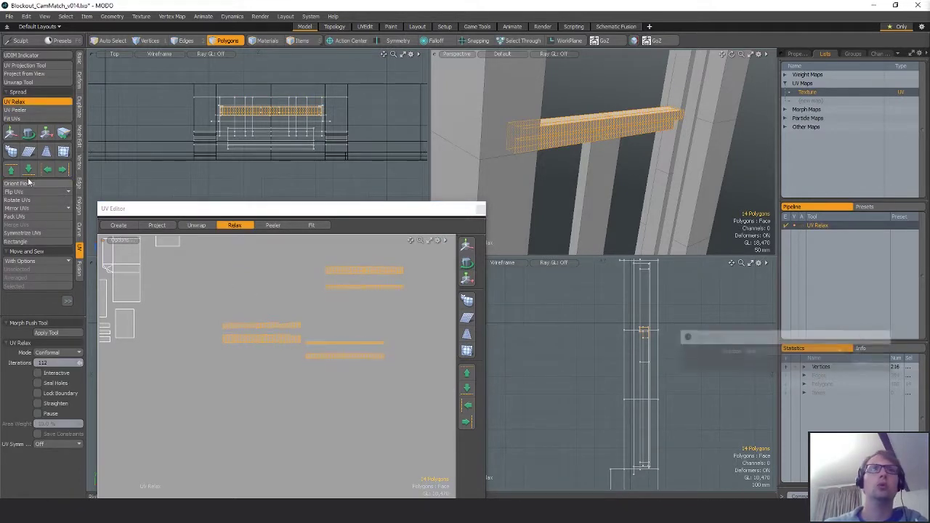
- Move the ledge's front UV strip up, close beneath the ledge's top strips
{"action": "left_click_drag", "start_coordinate": [360, 279], "coordinate": [324, 293], "text": "alt+shift"}
{"action": "key", "text": "space"}
{"action": "double_click", "coordinate": [336, 300]}
{"action": "key", "text": "w"}
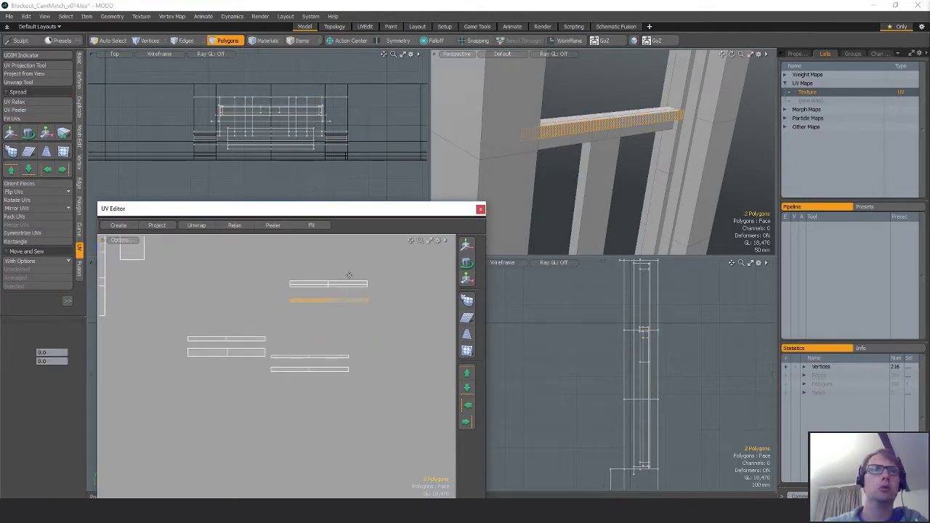
{"action": "scroll", "coordinate": [330, 277], "scroll_direction": "up", "scroll_amount": 2}
{"action": "key", "text": "space"}
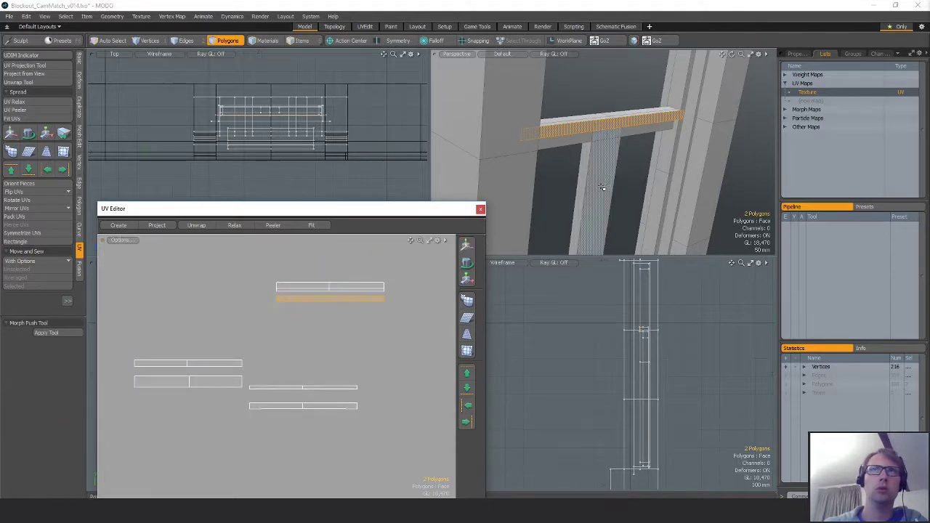
- Stack the narrow strip under the ledge and the crossbar's lower front strip beneath the ledge's front UV strip
{"action": "left_click_drag", "start_coordinate": [603, 190], "coordinate": [603, 128], "text": "alt"}
{"action": "left_click", "coordinate": [603, 133]}
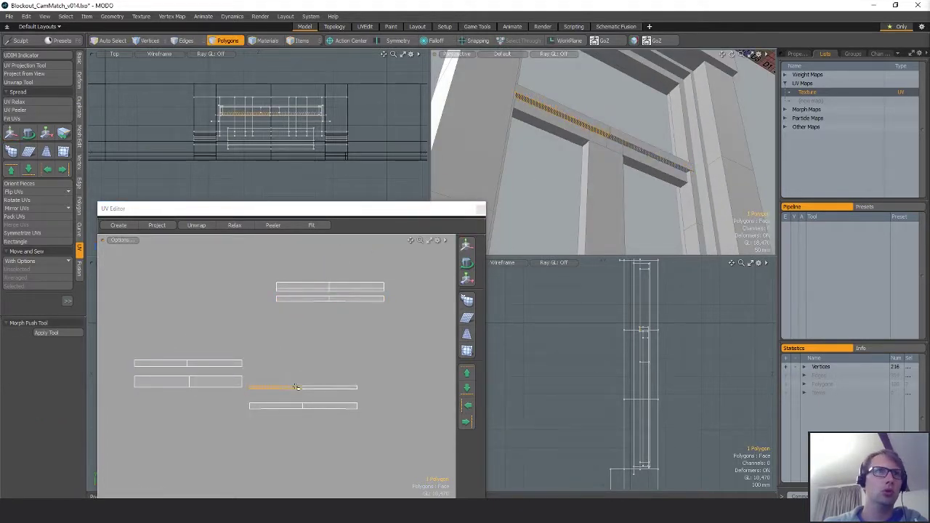
{"action": "double_click", "coordinate": [295, 386]}
{"action": "key", "text": "w"}
{"action": "left_click_drag", "start_coordinate": [367, 345], "coordinate": [400, 255]}
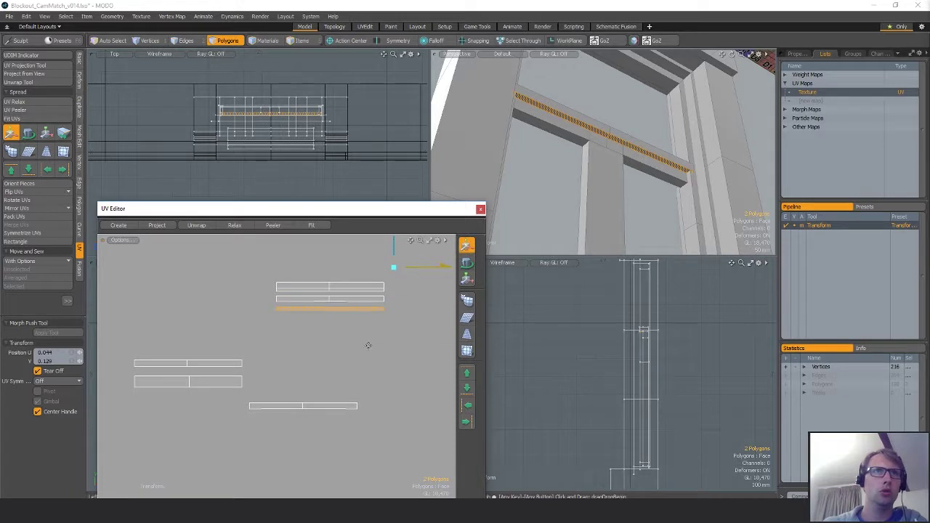
{"action": "key", "text": "space"}
{"action": "left_click", "coordinate": [577, 129]}
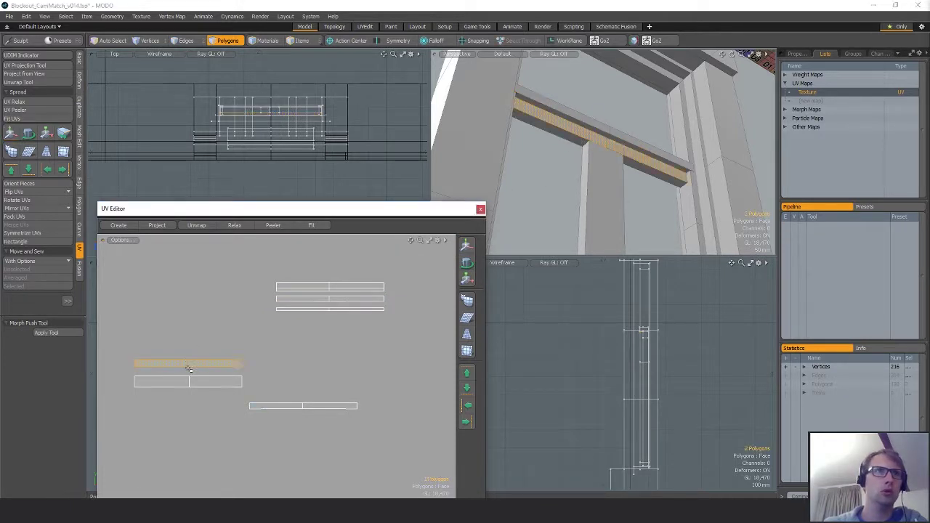
{"action": "key", "text": "w"}
{"action": "left_click_drag", "start_coordinate": [188, 369], "coordinate": [329, 318]}
{"action": "key", "text": "space"}
- Stack the crossbar's underside strip and the remaining widest strip at the bottom of the crossbar UV stack
{"action": "left_click", "coordinate": [285, 409]}
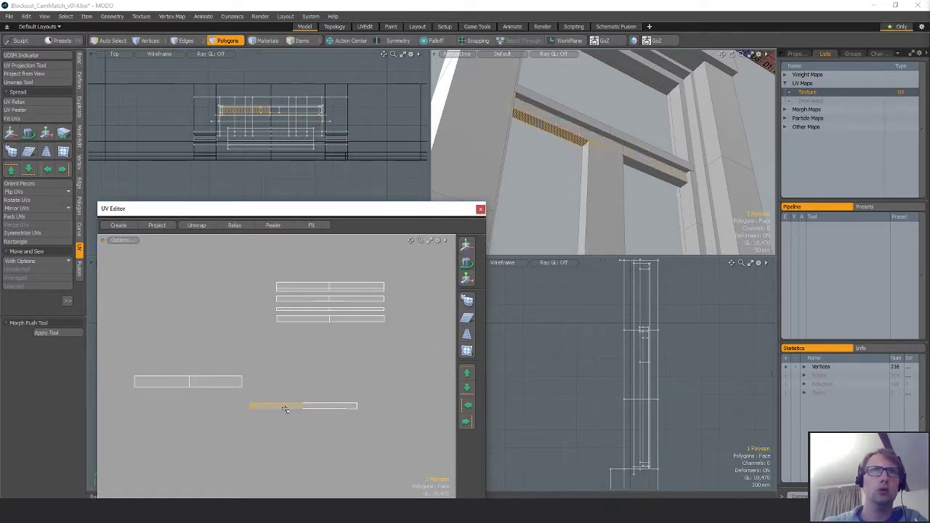
{"action": "double_click", "coordinate": [284, 410]}
{"action": "key", "text": "w"}
{"action": "left_click_drag", "start_coordinate": [310, 443], "coordinate": [332, 370]}
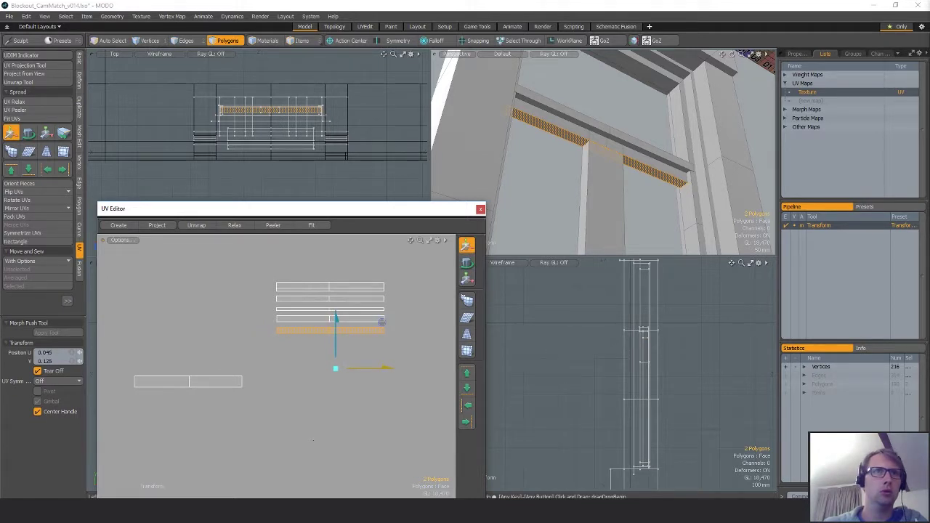
{"action": "key", "text": "space"}
{"action": "double_click", "coordinate": [199, 379]}
{"action": "key", "text": "w"}
{"action": "left_click_drag", "start_coordinate": [312, 447], "coordinate": [462, 413]}
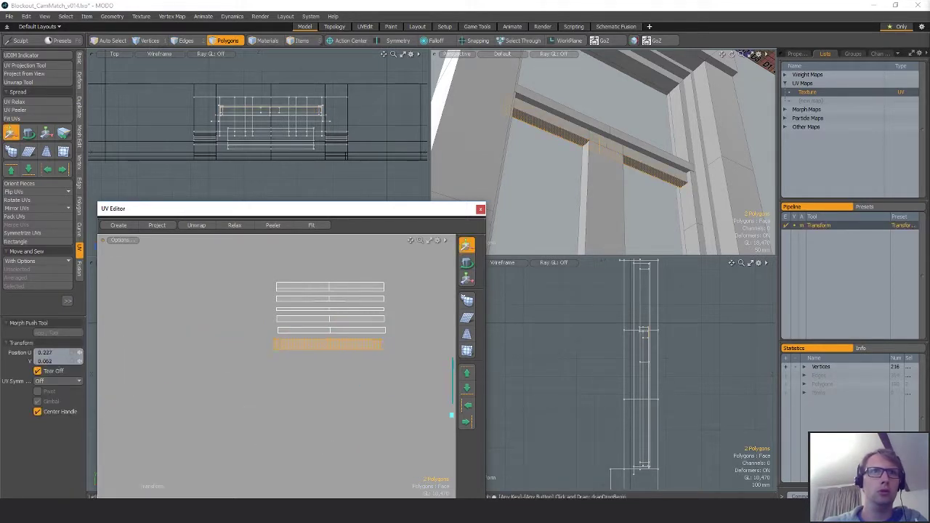
{"action": "scroll", "coordinate": [326, 433], "scroll_direction": "down", "scroll_amount": 5}
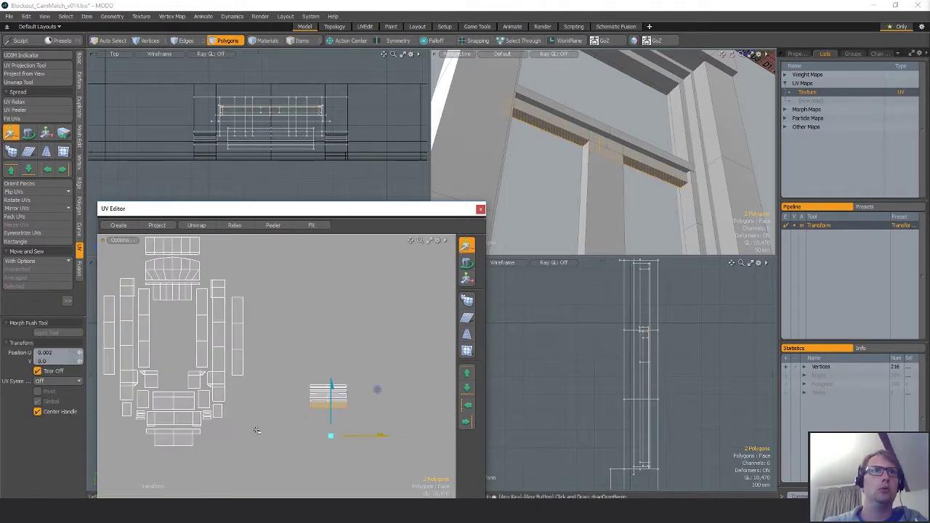
- Select the whole crossbar UV stack and place it below the larger sash frame ring, beside the mullion columns
{"action": "key", "text": "space"}
{"action": "mouse_move", "coordinate": [359, 314]}
{"action": "right_mouse_down"}
{"action": "mouse_move", "coordinate": [387, 417]}
{"action": "mouse_move", "coordinate": [393, 371]}
{"action": "right_mouse_up"}
{"action": "left_click_drag", "start_coordinate": [331, 392], "coordinate": [398, 380], "text": "alt"}
{"action": "key", "text": "w"}
{"action": "left_click_drag", "start_coordinate": [407, 340], "coordinate": [162, 365]}
{"action": "left_click_drag", "start_coordinate": [364, 354], "coordinate": [517, 347], "text": "alt"}
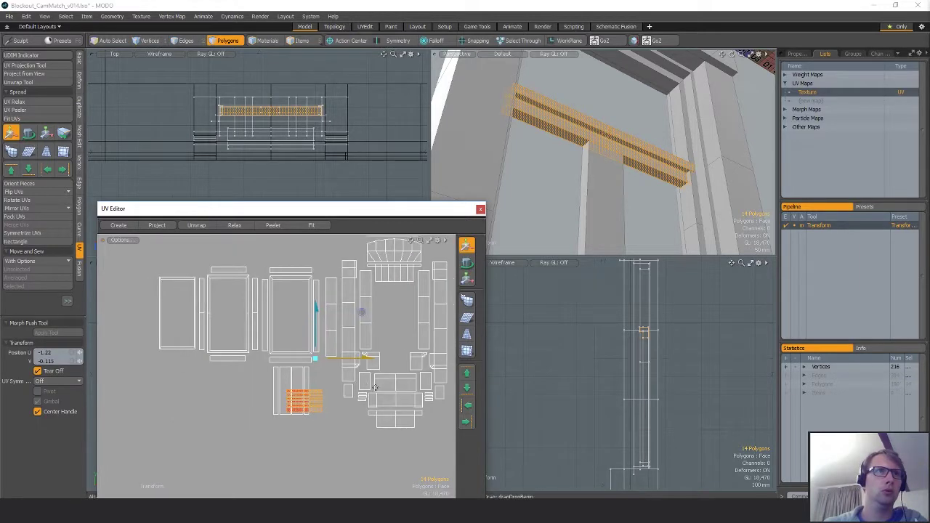
{"action": "left_click_drag", "start_coordinate": [381, 387], "coordinate": [316, 366]}
{"action": "scroll", "coordinate": [330, 409], "scroll_direction": "down", "scroll_amount": 5}
{"action": "key", "text": "space"}
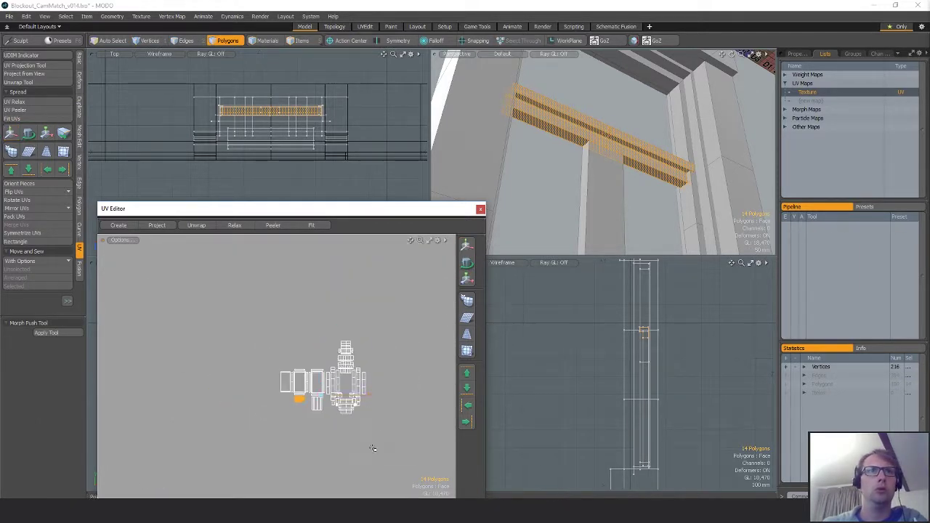
- Clear the selection and move the window's complete UV layout over the 0 to 1 UV square
{"action": "left_click", "coordinate": [371, 446]}
{"action": "left_click_drag", "start_coordinate": [384, 437], "coordinate": [296, 436], "text": "alt"}
{"action": "scroll", "coordinate": [289, 436], "scroll_direction": "down", "scroll_amount": 2}
{"action": "key", "text": "w"}
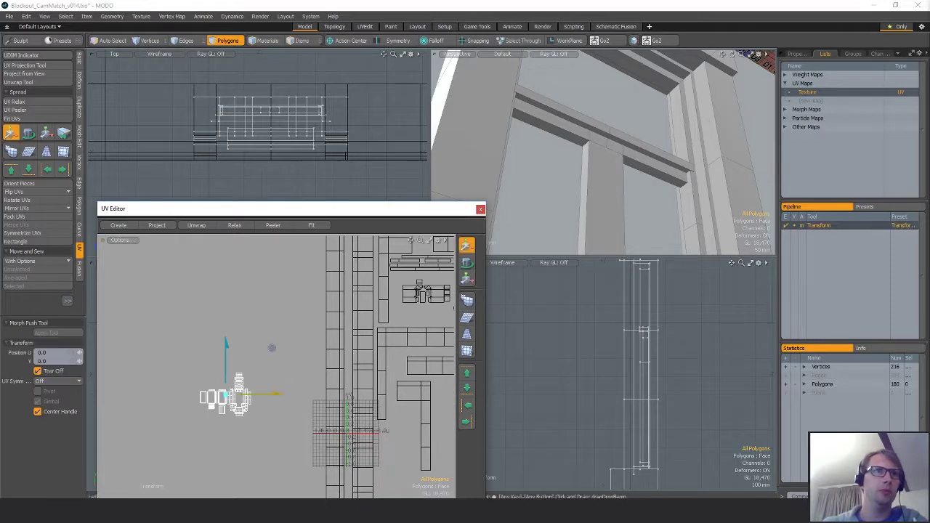
{"action": "left_click_drag", "start_coordinate": [268, 365], "coordinate": [410, 387]}
{"action": "left_click_drag", "start_coordinate": [269, 403], "coordinate": [176, 356], "text": "alt"}
{"action": "left_click_drag", "start_coordinate": [175, 356], "coordinate": [262, 381], "text": "ctrl+alt"}
{"action": "key", "text": "q"}
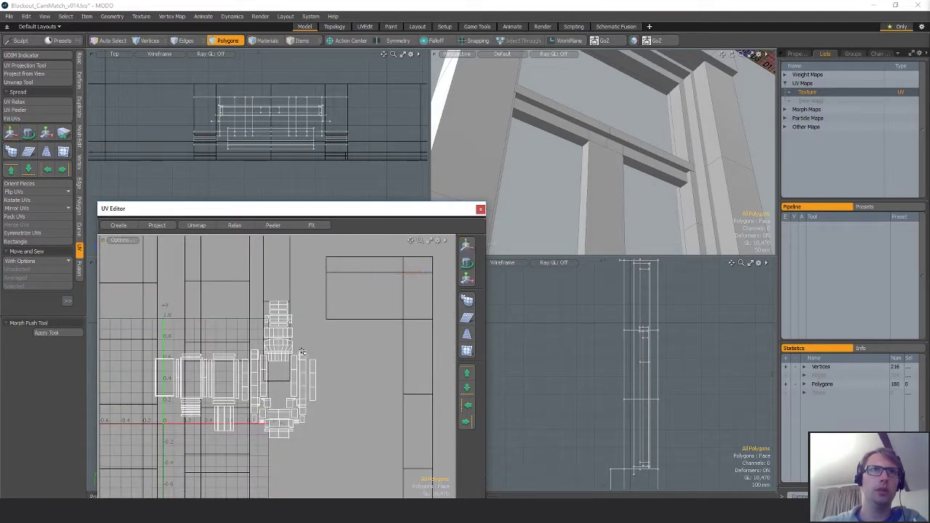
- Examine the checker texture on the facade's arched window head and the blocks around it
{"action": "left_click_drag", "start_coordinate": [683, 128], "coordinate": [631, 147], "text": "ctrl+alt"}
{"action": "left_click_drag", "start_coordinate": [631, 146], "coordinate": [701, 136], "text": "ctrl+alt"}
{"action": "left_click_drag", "start_coordinate": [554, 150], "coordinate": [679, 142], "text": "ctrl+alt"}
{"action": "left_click", "coordinate": [673, 144]}
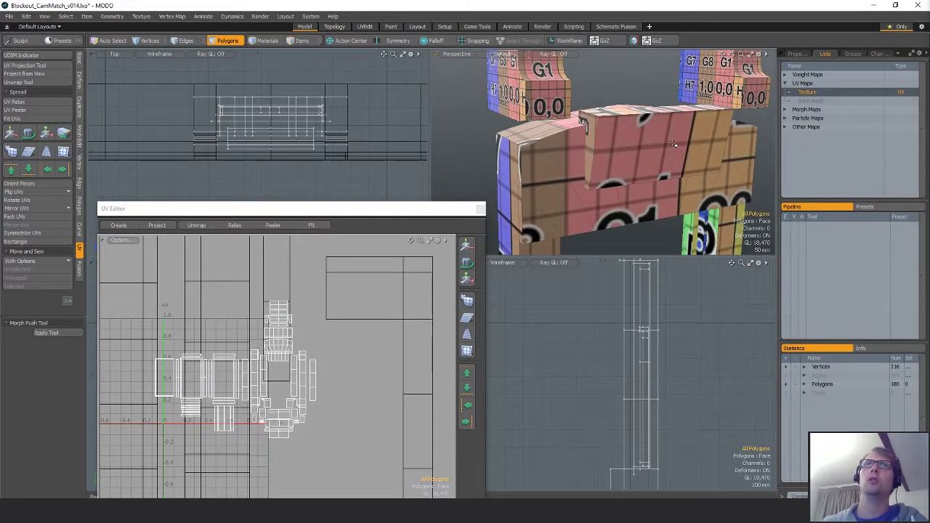
- Select the UV islands of the raised centre block on the window head and scale them down so their checker squares look larger
{"action": "key", "text": "w"}
{"action": "left_click_drag", "start_coordinate": [311, 363], "coordinate": [459, 320], "text": "ctrl+alt"}
{"action": "left_click_drag", "start_coordinate": [658, 198], "coordinate": [609, 175], "text": "alt"}
{"action": "key", "text": "q"}
{"action": "left_click_drag", "start_coordinate": [385, 258], "coordinate": [337, 329], "text": "alt"}
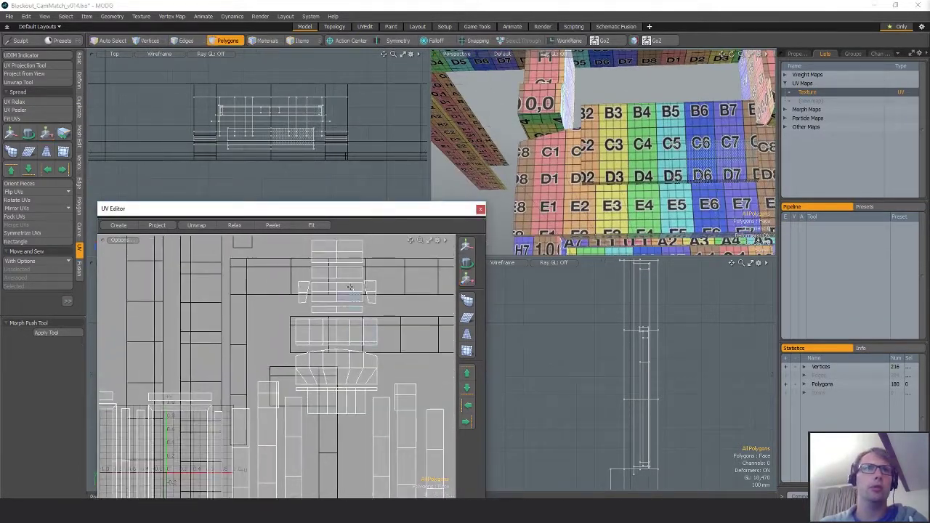
{"action": "mouse_move", "coordinate": [348, 296]}
{"action": "left_mouse_down"}
{"action": "mouse_move", "coordinate": [322, 267]}
{"action": "mouse_move", "coordinate": [375, 294]}
{"action": "left_mouse_up"}
{"action": "key", "text": "y"}
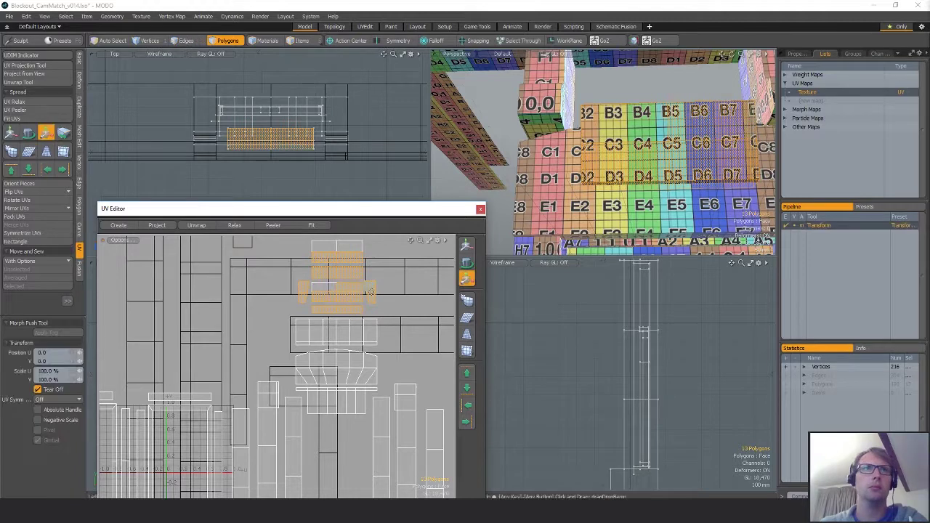
{"action": "key", "text": "q"}
{"action": "left_click_drag", "start_coordinate": [393, 238], "coordinate": [360, 263], "text": "alt"}
{"action": "key", "text": "y"}
{"action": "key", "text": "w"}
{"action": "key", "text": "q"}
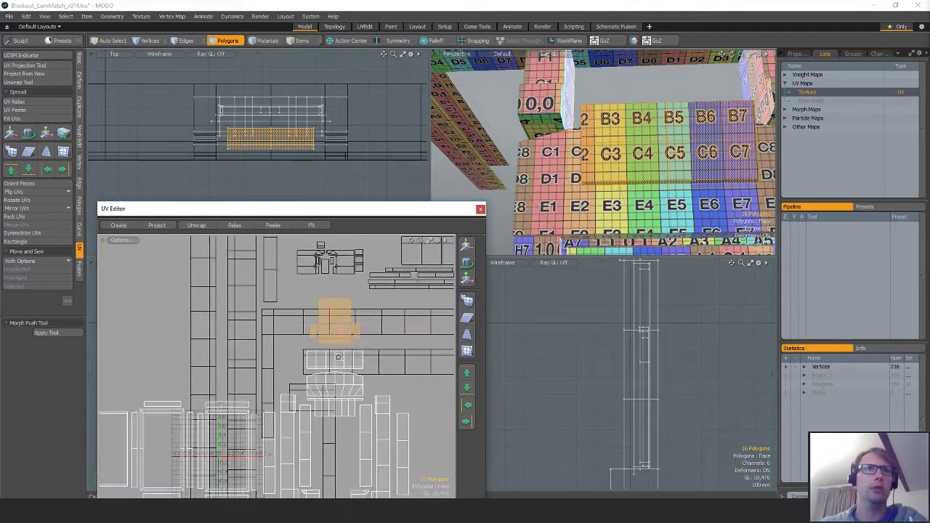
- Move the centre block's UV islands up, clear of the strip above the arch pieces, and clear the selection
{"action": "scroll", "coordinate": [371, 349], "scroll_direction": "down", "scroll_amount": 2}
{"action": "key", "text": "w"}
{"action": "left_click_drag", "start_coordinate": [370, 349], "coordinate": [351, 295], "text": "alt"}
{"action": "scroll", "coordinate": [371, 341], "scroll_direction": "down", "scroll_amount": 2}
{"action": "key", "text": "q"}
{"action": "left_click", "coordinate": [394, 338]}
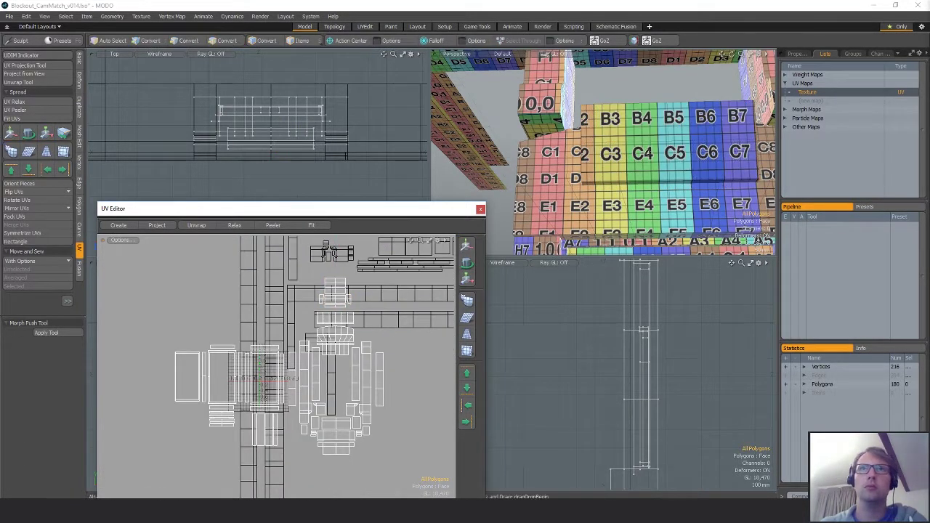
- Convert the window surround's two inner vertical UV strips to a vertex selection and stretch them vertically to about 119%
{"action": "left_click_drag", "start_coordinate": [677, 210], "coordinate": [531, 156], "text": "alt"}
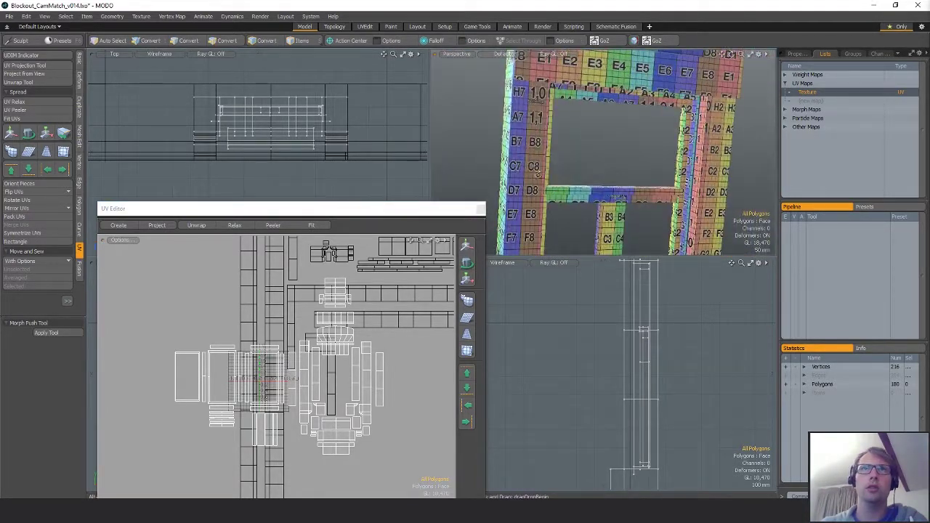
{"action": "left_click", "coordinate": [529, 156]}
{"action": "left_click_drag", "start_coordinate": [316, 372], "coordinate": [316, 392], "text": "shift"}
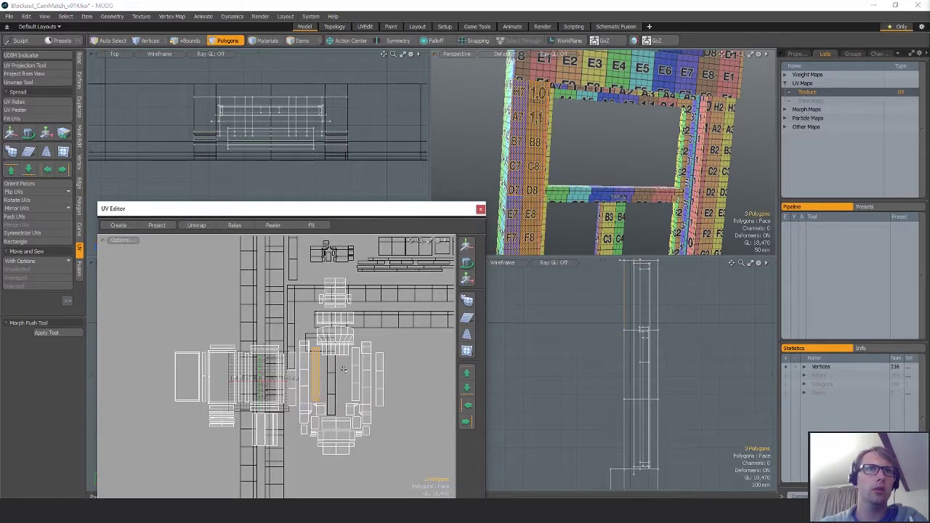
{"action": "left_click_drag", "start_coordinate": [356, 359], "coordinate": [355, 392], "text": "shift"}
{"action": "left_click_drag", "start_coordinate": [355, 393], "coordinate": [333, 381], "text": "alt"}
{"action": "key", "text": "alt+1"}
{"action": "scroll", "coordinate": [708, 171], "scroll_direction": "up", "scroll_amount": 5}
{"action": "left_click_drag", "start_coordinate": [701, 173], "coordinate": [676, 190], "text": "alt"}
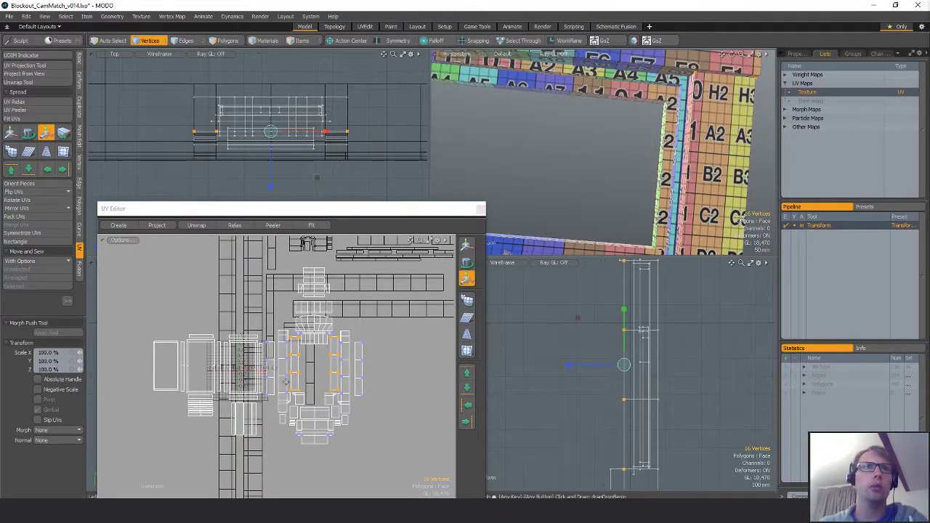
{"action": "key", "text": "y"}
{"action": "left_click_drag", "start_coordinate": [314, 320], "coordinate": [314, 298]}
{"action": "scroll", "coordinate": [326, 335], "scroll_direction": "up", "scroll_amount": 3}
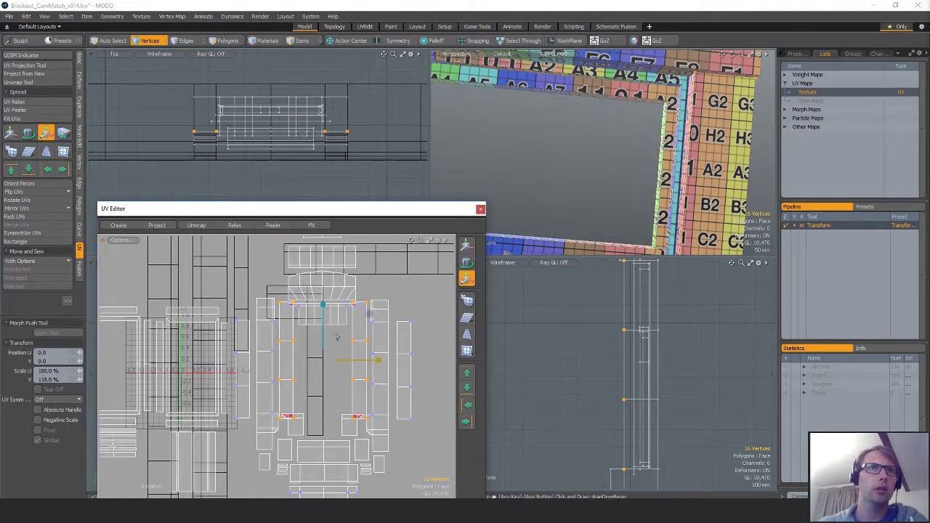
- Move the two stretched inner strips up, clear of the corner pieces beneath them
{"action": "key", "text": "w"}
{"action": "mouse_move", "coordinate": [325, 334]}
{"action": "left_mouse_down"}
{"action": "mouse_move", "coordinate": [325, 324]}
{"action": "mouse_move", "coordinate": [324, 375]}
{"action": "mouse_move", "coordinate": [353, 311]}
{"action": "left_mouse_up"}
{"action": "key", "text": "space"}
{"action": "key", "text": "space"}
{"action": "key", "text": "space"}
- Select the arched head's UV islands above the inner strips and shift them up to remove the overlap
{"action": "left_click", "coordinate": [322, 304]}
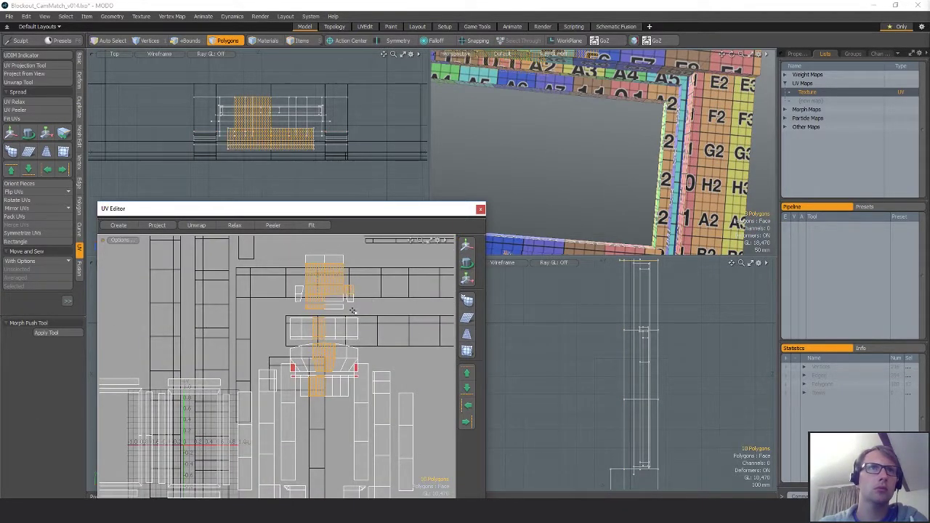
{"action": "double_click", "coordinate": [324, 270]}
{"action": "key", "text": "w"}
{"action": "left_click_drag", "start_coordinate": [324, 270], "coordinate": [325, 256]}
{"action": "key", "text": "space"}
{"action": "left_click", "coordinate": [387, 356]}
{"action": "left_click_drag", "start_coordinate": [383, 404], "coordinate": [389, 333], "text": "alt"}
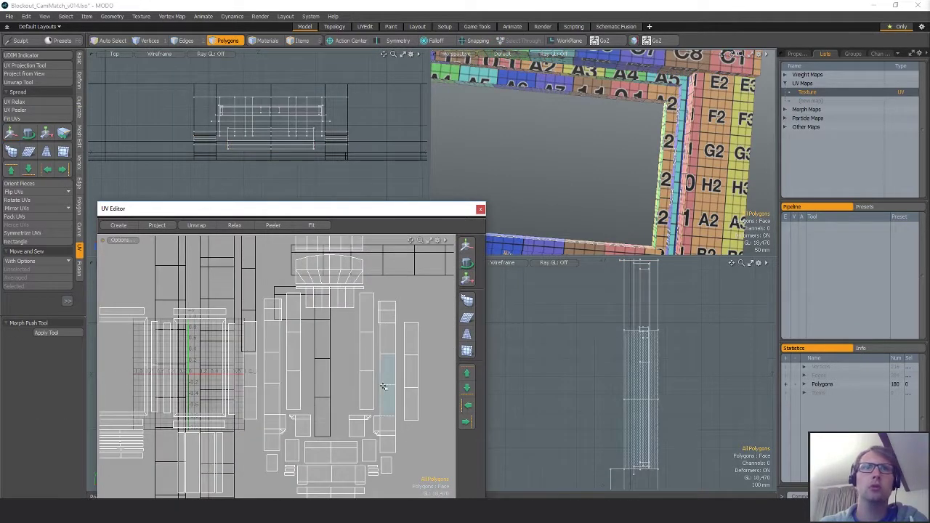
- Examine the checker texture on the window surround's outer side faces by selecting their vertical UV strips
{"action": "double_click", "coordinate": [387, 385]}
{"action": "left_click_drag", "start_coordinate": [654, 157], "coordinate": [537, 168], "text": "alt"}
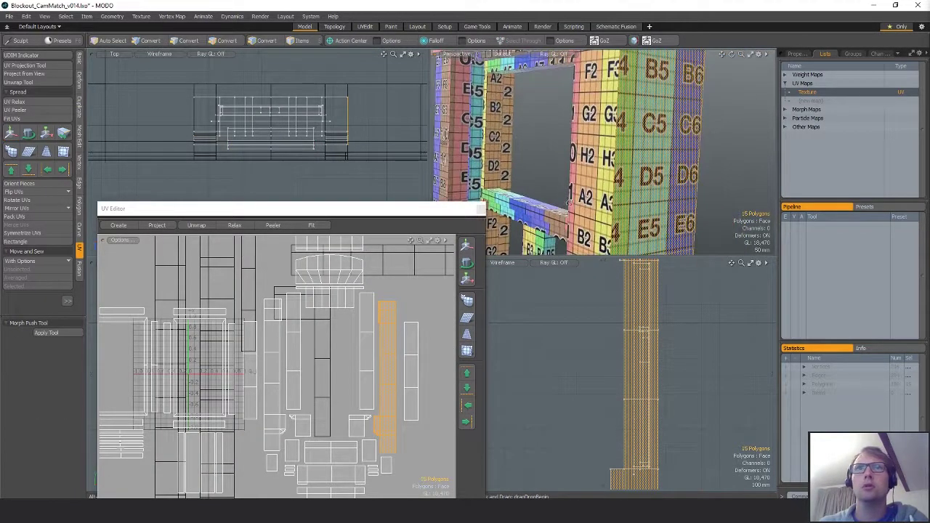
{"action": "double_click", "coordinate": [411, 371]}
{"action": "mouse_move", "coordinate": [624, 164]}
{"action": "left_mouse_down", "text": "alt"}
{"action": "mouse_move", "coordinate": [726, 172]}
{"action": "mouse_move", "coordinate": [499, 167]}
{"action": "mouse_move", "coordinate": [633, 148]}
{"action": "left_mouse_up", "text": "alt"}
{"action": "key", "text": "space"}
{"action": "key", "text": "space"}
{"action": "key", "text": "space"}
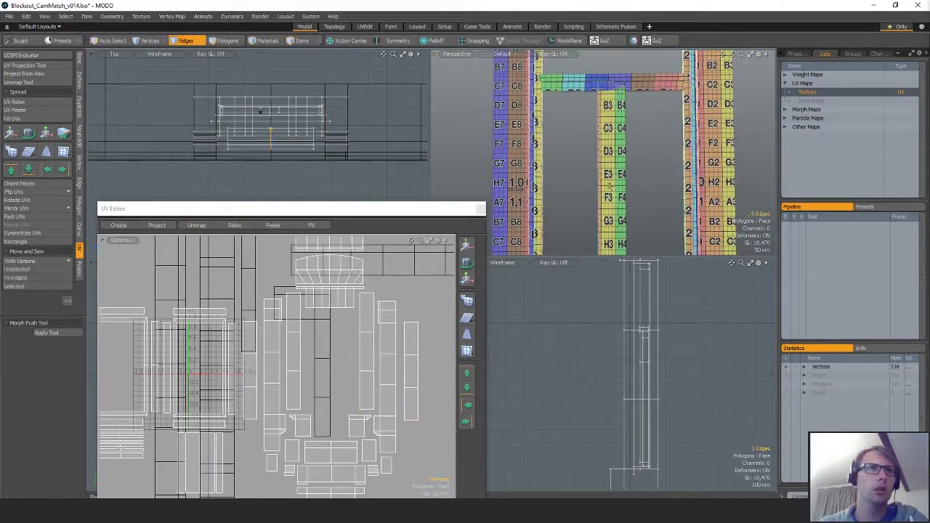
- Stretch the mullion's UV island vertically, narrow it, and place it just below the sash frame's bottom strip
{"action": "double_click", "coordinate": [611, 171]}
{"action": "scroll", "coordinate": [342, 384], "scroll_direction": "up", "scroll_amount": 2}
{"action": "left_click_drag", "start_coordinate": [234, 491], "coordinate": [343, 425], "text": "alt"}
{"action": "key", "text": "y"}
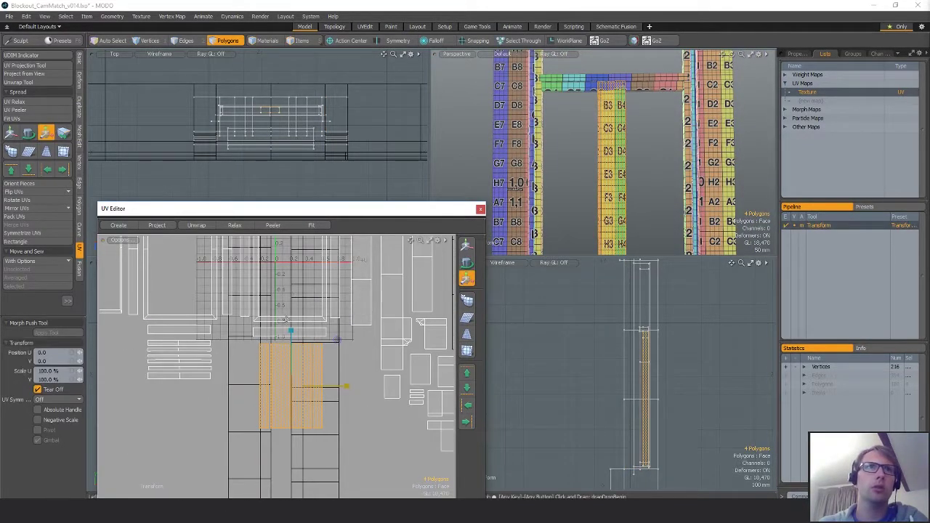
{"action": "left_click_drag", "start_coordinate": [290, 331], "coordinate": [290, 314]}
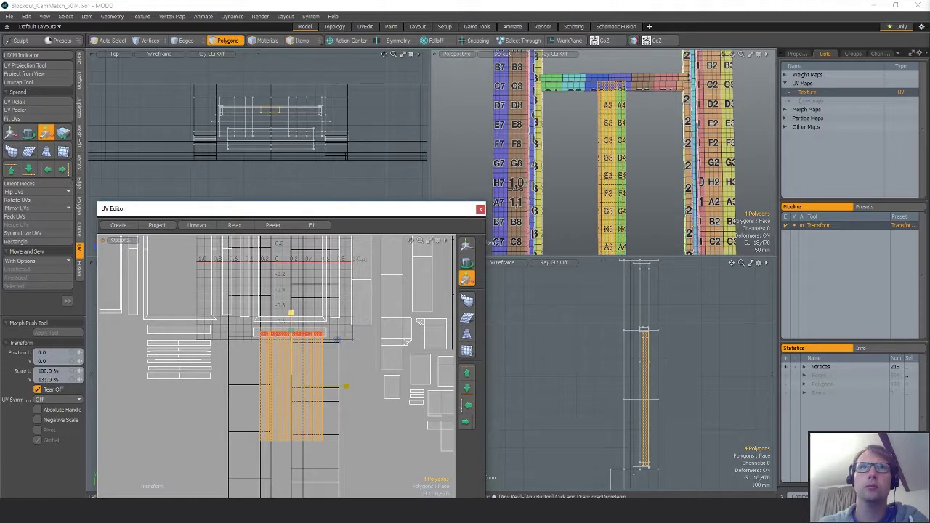
{"action": "key", "text": "ctrl+z"}
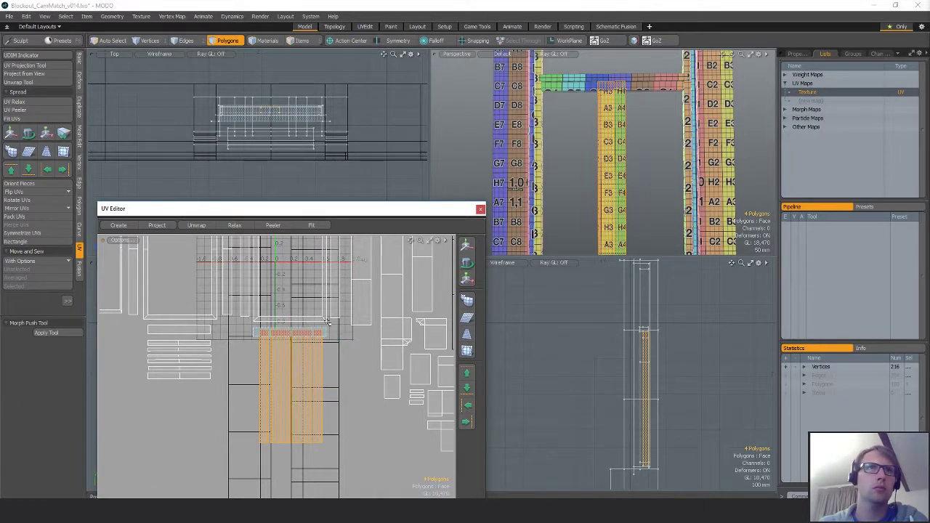
{"action": "mouse_move", "coordinate": [332, 336]}
{"action": "left_mouse_down"}
{"action": "mouse_move", "coordinate": [290, 324]}
{"action": "mouse_move", "coordinate": [338, 339]}
{"action": "mouse_move", "coordinate": [324, 350]}
{"action": "left_mouse_up"}
{"action": "key", "text": "w"}
{"action": "key", "text": "space"}
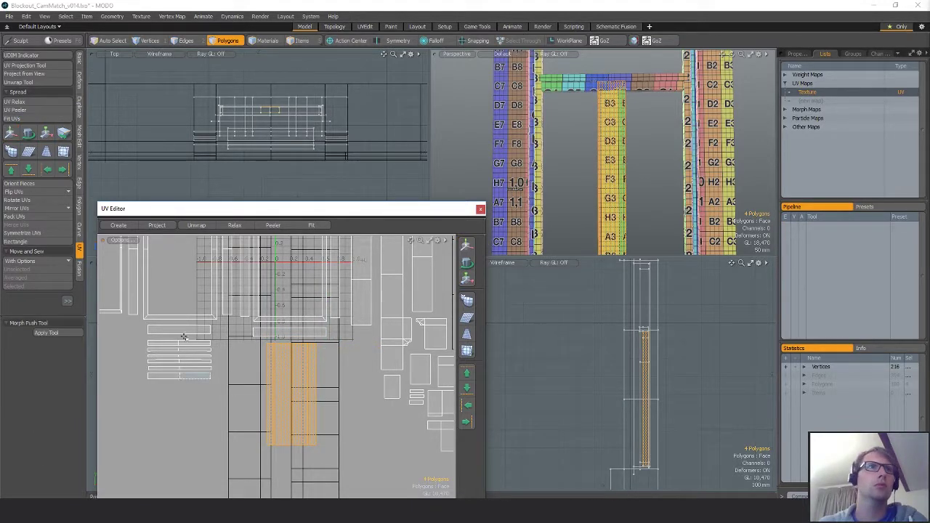
- Select the crossbar's stacked UV strips except the uppermost one and scale them up evenly
{"action": "left_click_drag", "start_coordinate": [184, 337], "coordinate": [182, 373]}
{"action": "left_click_drag", "start_coordinate": [584, 170], "coordinate": [612, 215], "text": "alt"}
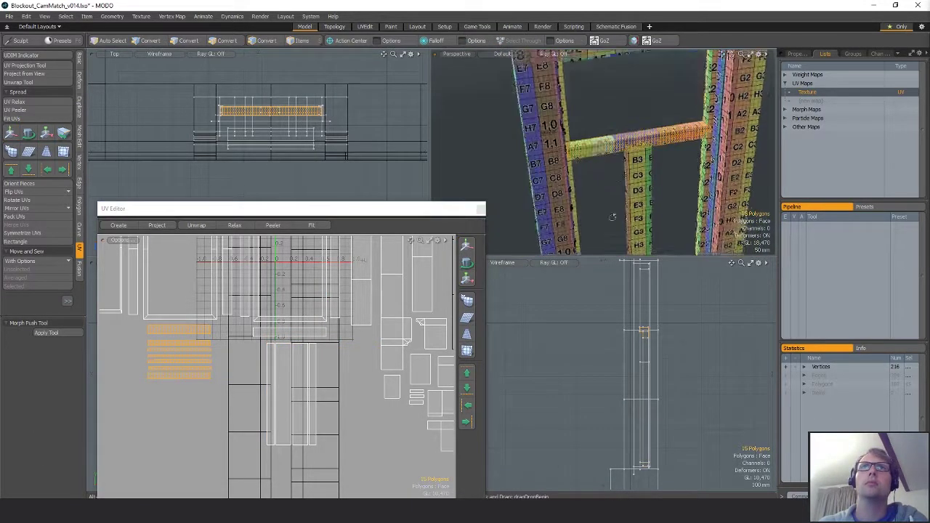
{"action": "scroll", "coordinate": [607, 145], "scroll_direction": "up", "scroll_amount": 5}
{"action": "left_click", "coordinate": [598, 142], "text": "ctrl"}
{"action": "left_click_drag", "start_coordinate": [594, 174], "coordinate": [570, 152], "text": "alt"}
{"action": "key", "text": "r"}
{"action": "left_click_drag", "start_coordinate": [229, 313], "coordinate": [231, 313]}
{"action": "left_click_drag", "start_coordinate": [581, 204], "coordinate": [597, 117], "text": "alt"}
{"action": "key", "text": "q"}
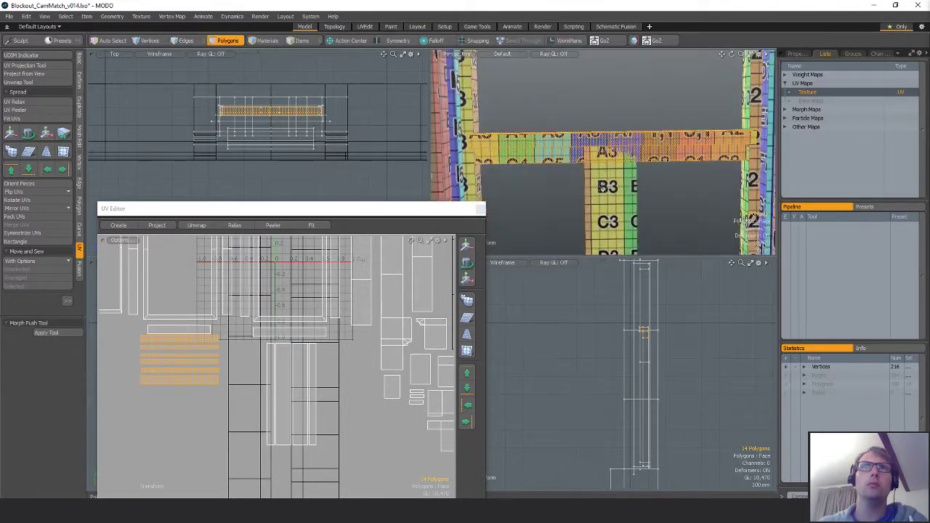
- Turn on Slip UVs and lower the mullion's four top vertices slightly in the model
{"action": "double_click", "coordinate": [616, 195]}
{"action": "key", "text": "alt+1"}
{"action": "left_click_drag", "start_coordinate": [415, 370], "coordinate": [512, 370], "text": "alt"}
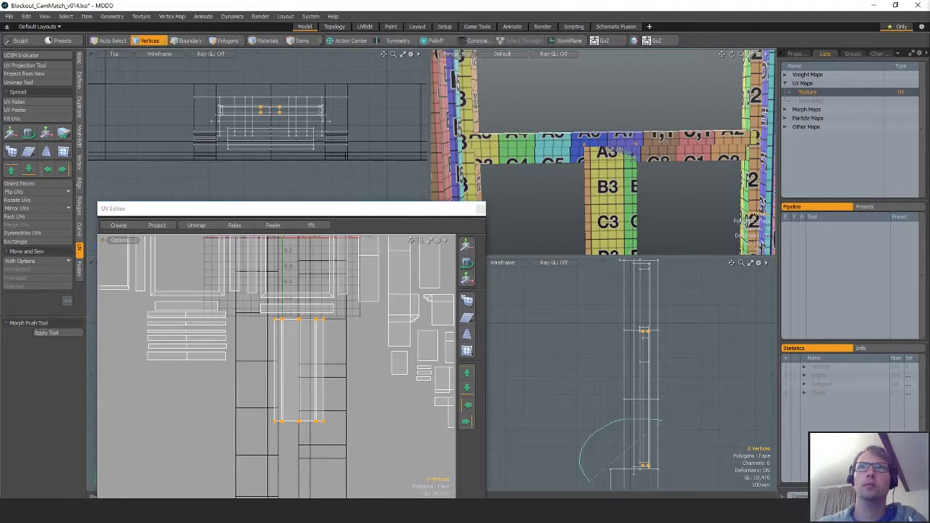
{"action": "key", "text": "x"}
{"action": "key", "text": "w"}
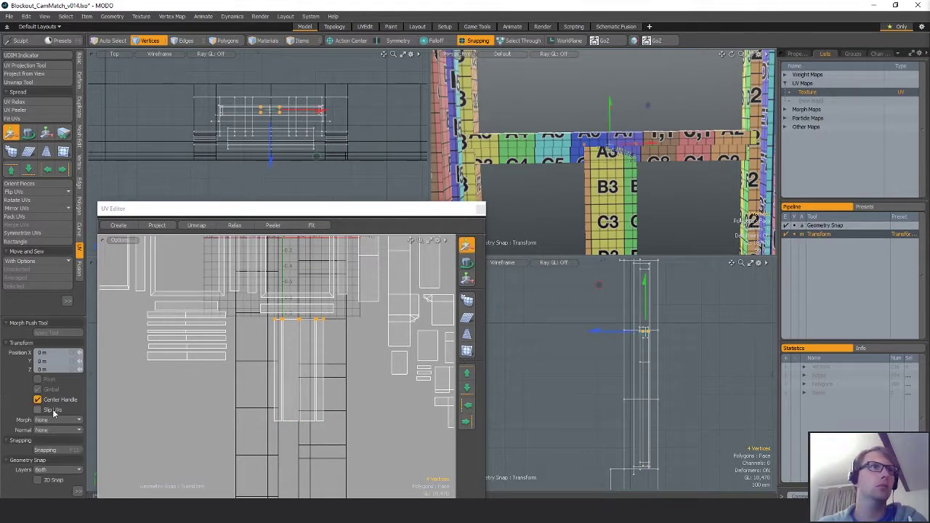
{"action": "mouse_move", "coordinate": [610, 101]}
{"action": "left_mouse_down"}
{"action": "mouse_move", "coordinate": [610, 128]}
{"action": "mouse_move", "coordinate": [610, 101]}
{"action": "mouse_move", "coordinate": [632, 147]}
{"action": "mouse_move", "coordinate": [612, 116]}
{"action": "left_mouse_up"}
{"action": "scroll", "coordinate": [612, 115], "scroll_direction": "up", "scroll_amount": 3}
{"action": "key", "text": "space"}
{"action": "key", "text": "space"}
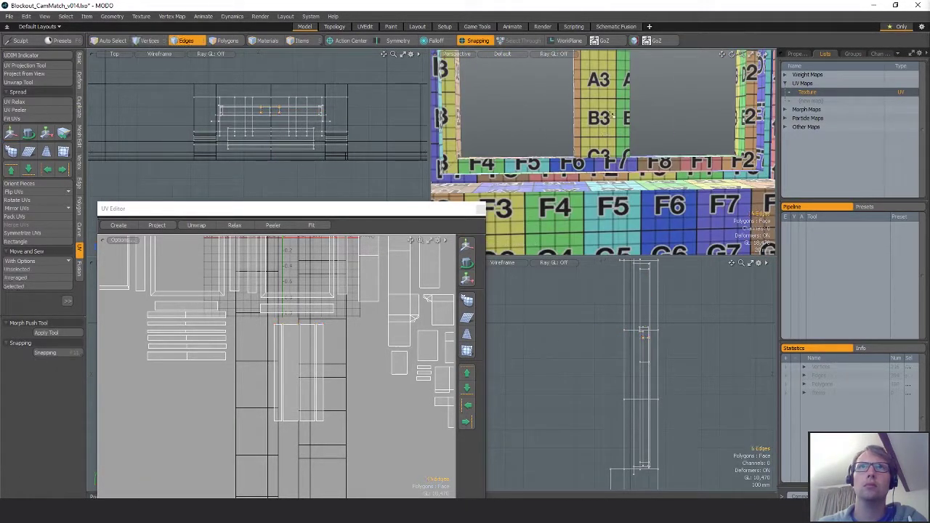
- Raise the mullion's four bottom vertices slightly with Slip UVs on, and clear the selection
{"action": "key", "text": "space"}
{"action": "key", "text": "space"}
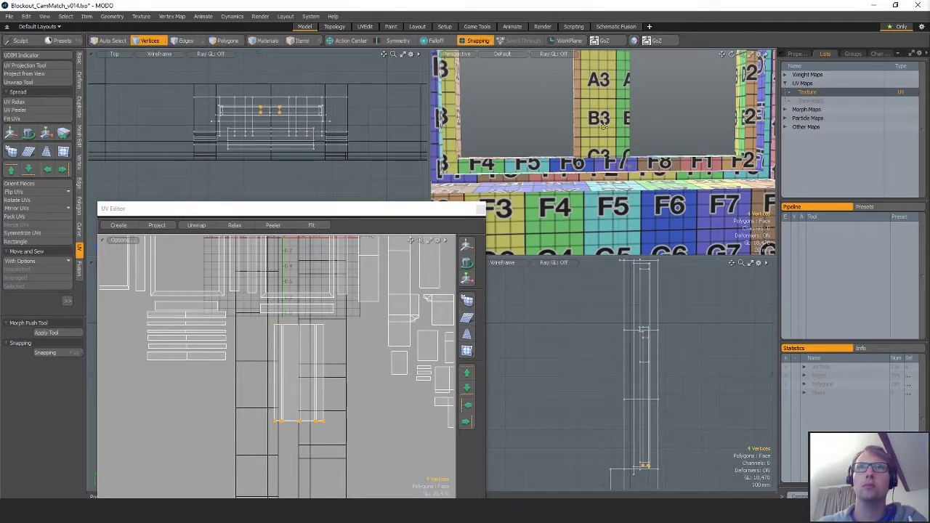
{"action": "left_click_drag", "start_coordinate": [601, 125], "coordinate": [625, 145], "text": "alt"}
{"action": "key", "text": "w"}
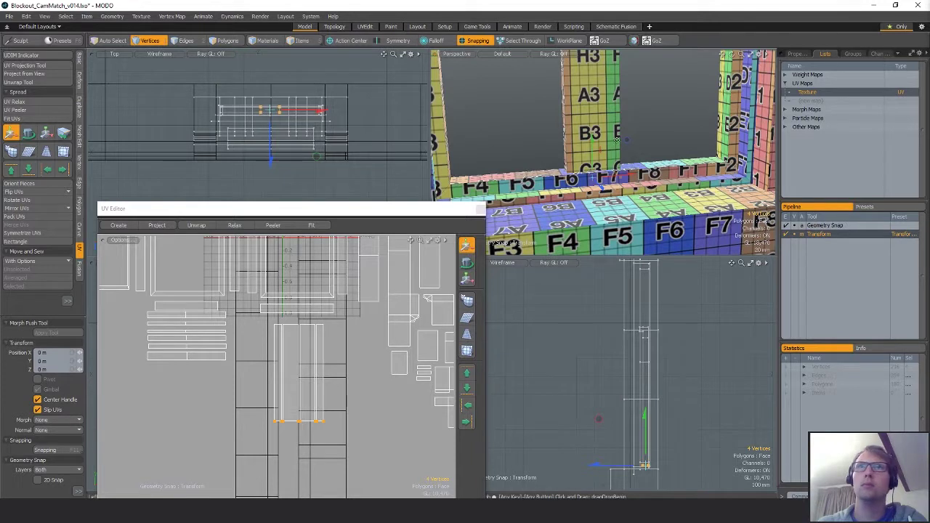
{"action": "type", "text": "25"}
{"action": "key", "text": "Return"}
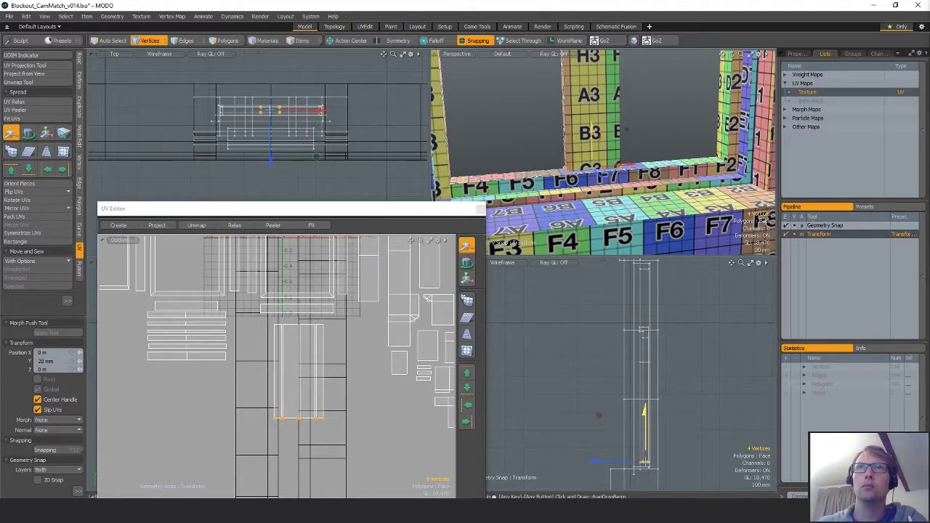
{"action": "left_click_drag", "start_coordinate": [627, 132], "coordinate": [638, 155], "text": "alt"}
{"action": "key", "text": "space"}
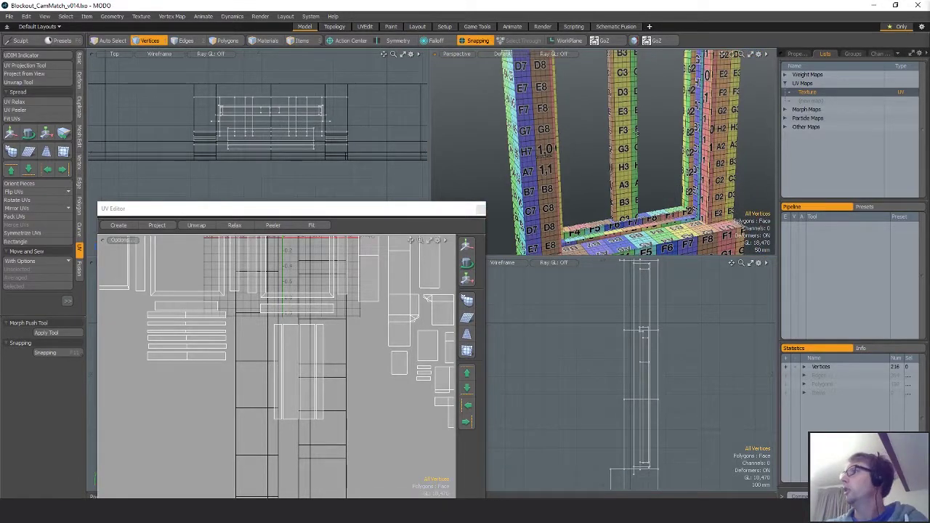
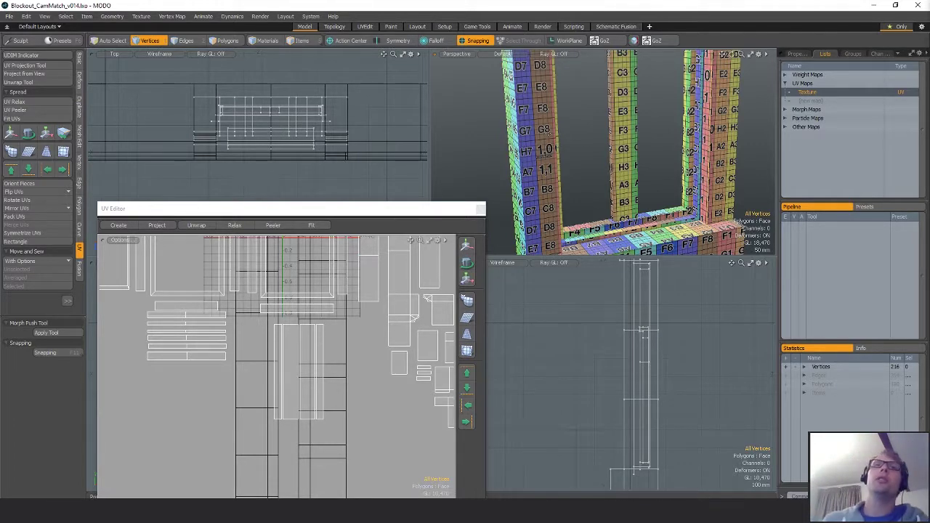
- Select the window sill's front-face UV island and scale it vertically to about 86%
{"action": "left_click_drag", "start_coordinate": [527, 109], "coordinate": [589, 178], "text": "alt"}
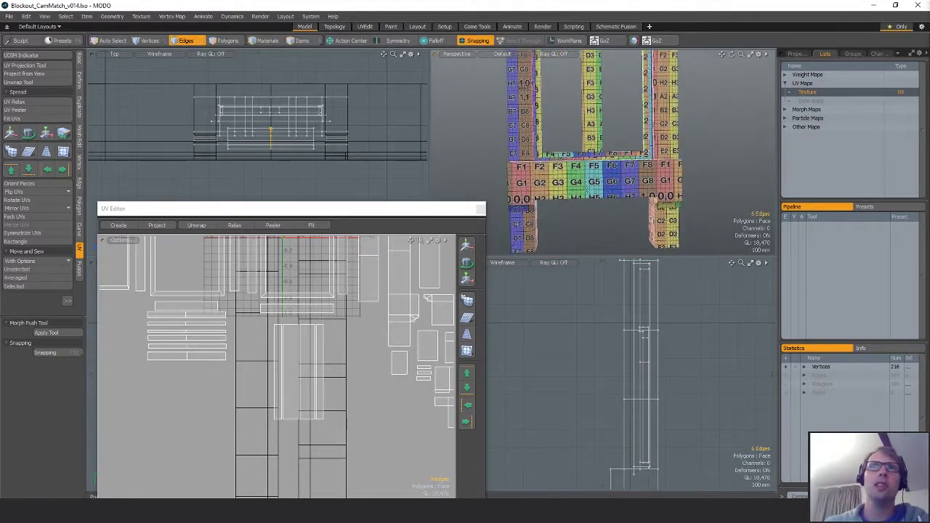
{"action": "left_click", "coordinate": [590, 179]}
{"action": "double_click", "coordinate": [591, 179]}
{"action": "left_click_drag", "start_coordinate": [251, 327], "coordinate": [154, 353], "text": "alt"}
{"action": "scroll", "coordinate": [196, 356], "scroll_direction": "down", "scroll_amount": 2}
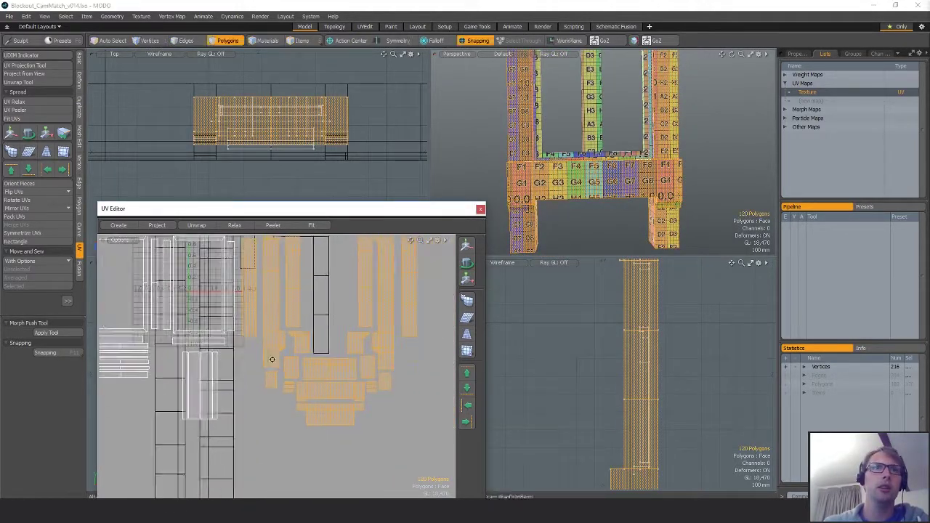
{"action": "left_click", "coordinate": [350, 367]}
{"action": "left_click", "coordinate": [466, 387]}
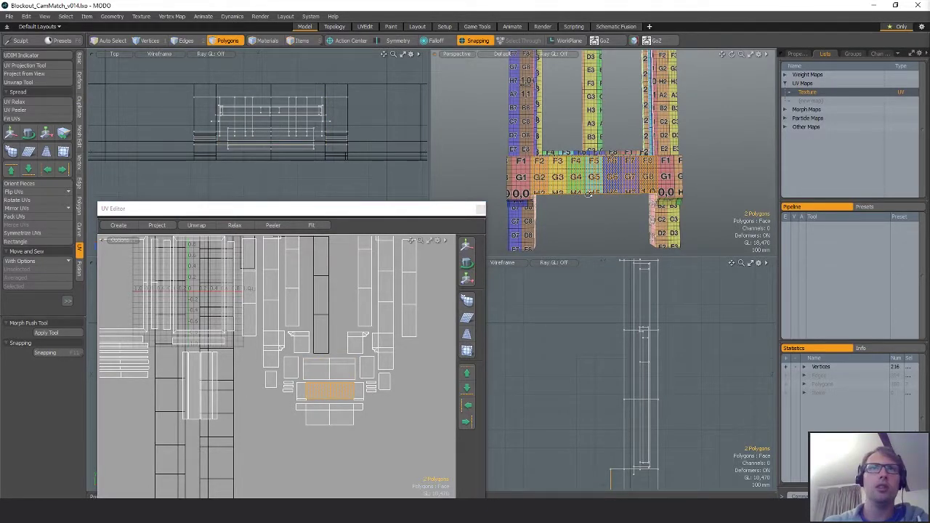
{"action": "left_click_drag", "start_coordinate": [588, 194], "coordinate": [613, 210], "text": "alt"}
{"action": "double_click", "coordinate": [320, 392]}
{"action": "scroll", "coordinate": [328, 391], "scroll_direction": "up", "scroll_amount": 3}
{"action": "key", "text": "r"}
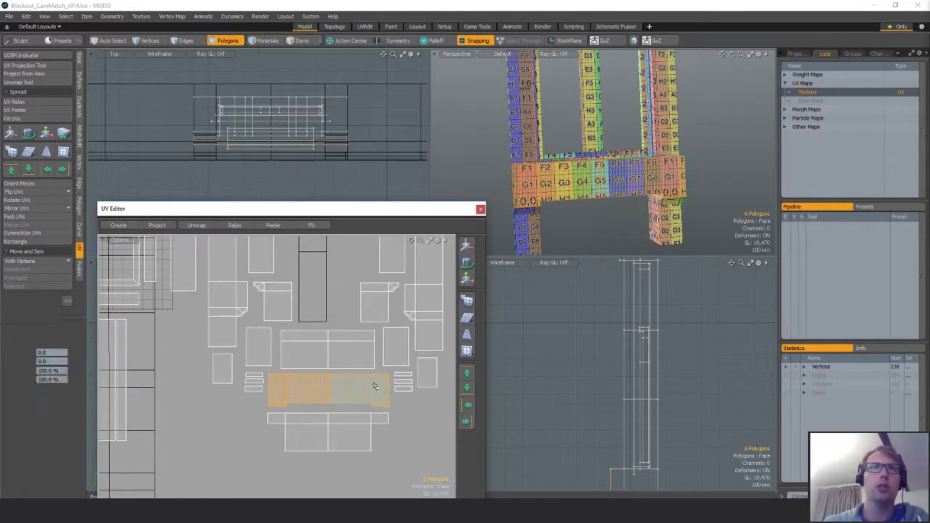
{"action": "scroll", "coordinate": [348, 386], "scroll_direction": "up", "scroll_amount": 2}
{"action": "left_click_drag", "start_coordinate": [321, 338], "coordinate": [321, 344]}
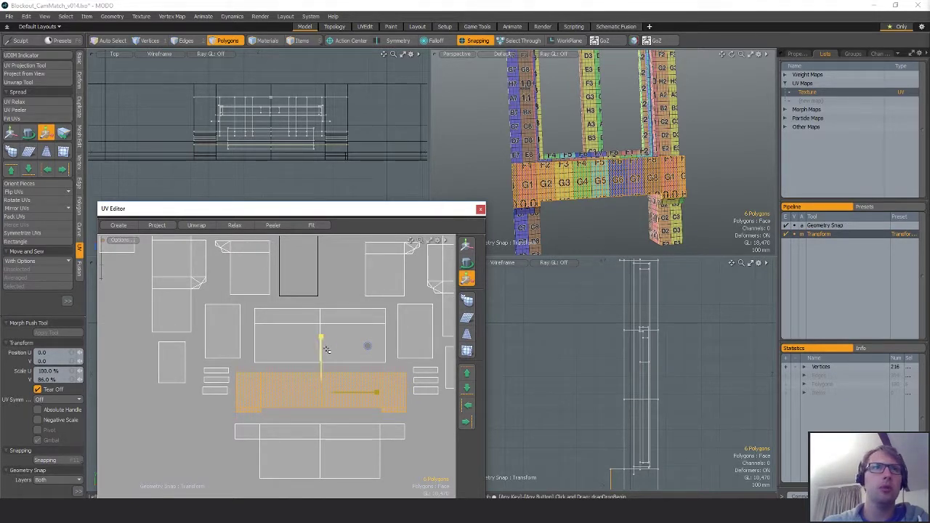
- Scale the sill's front UV island up evenly to bring its checker size in line with the adjacent side posts
{"action": "key", "text": "space"}
{"action": "key", "text": "r"}
{"action": "left_click_drag", "start_coordinate": [367, 346], "coordinate": [373, 346]}
{"action": "left_click_drag", "start_coordinate": [590, 154], "coordinate": [619, 160], "text": "alt"}
{"action": "scroll", "coordinate": [610, 160], "scroll_direction": "up", "scroll_amount": 3}
{"action": "scroll", "coordinate": [298, 374], "scroll_direction": "down", "scroll_amount": 2}
{"action": "key", "text": "space"}
- Move the three small strips overlapping the sill island's left end out below the outer left block, and turn snapping off
{"action": "left_click_drag", "start_coordinate": [221, 375], "coordinate": [221, 394]}
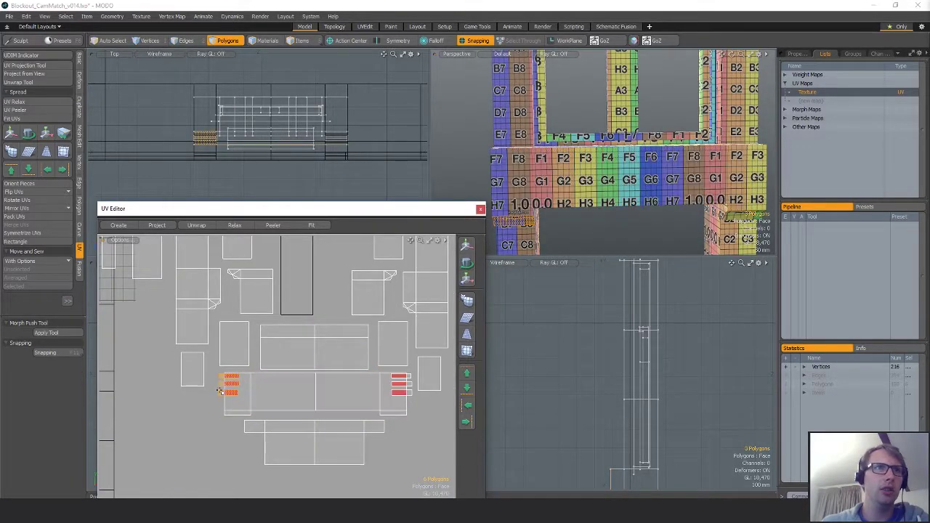
{"action": "key", "text": "w"}
{"action": "left_click_drag", "start_coordinate": [286, 367], "coordinate": [249, 388]}
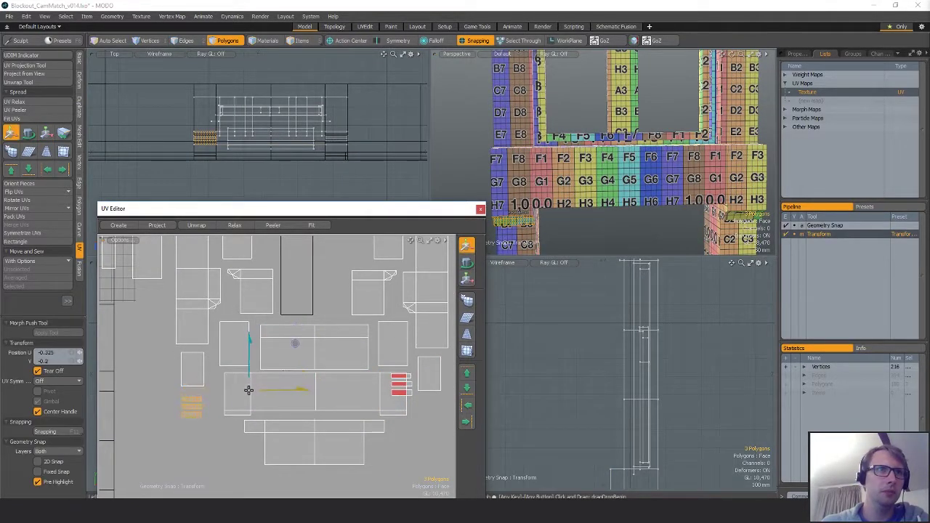
{"action": "key", "text": "x"}
- Move the three small strips overlapping the sill island's right end out below the outer right block, and clear the selection
{"action": "left_click_drag", "start_coordinate": [372, 407], "coordinate": [315, 402], "text": "alt"}
{"action": "key", "text": "space"}
{"action": "left_click_drag", "start_coordinate": [352, 371], "coordinate": [352, 388]}
{"action": "key", "text": "w"}
{"action": "left_click_drag", "start_coordinate": [372, 353], "coordinate": [400, 376]}
{"action": "left_click_drag", "start_coordinate": [424, 360], "coordinate": [448, 342], "text": "alt+shift"}
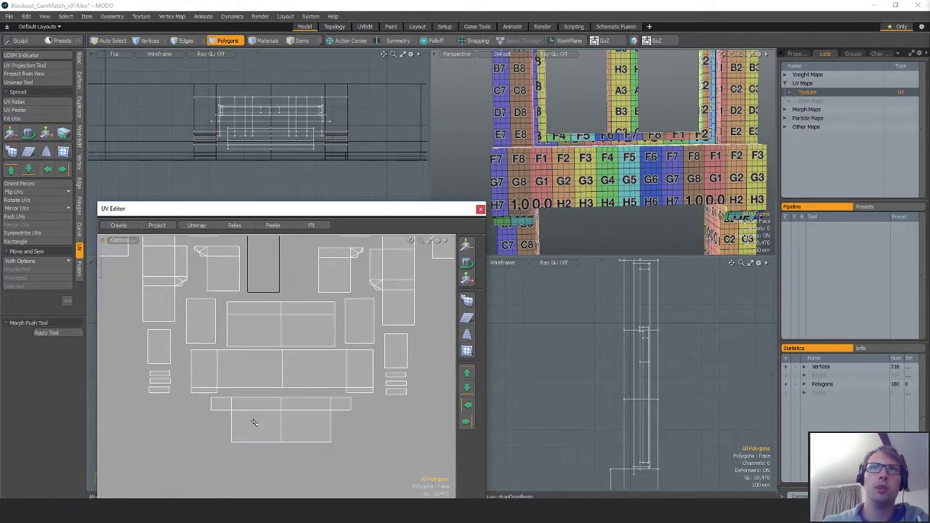
- Scale the sill's top-face UV island up evenly to the width of the front-face island and place it just below that island
{"action": "double_click", "coordinate": [254, 421]}
{"action": "left_click_drag", "start_coordinate": [538, 196], "coordinate": [559, 218], "text": "alt"}
{"action": "key", "text": "y"}
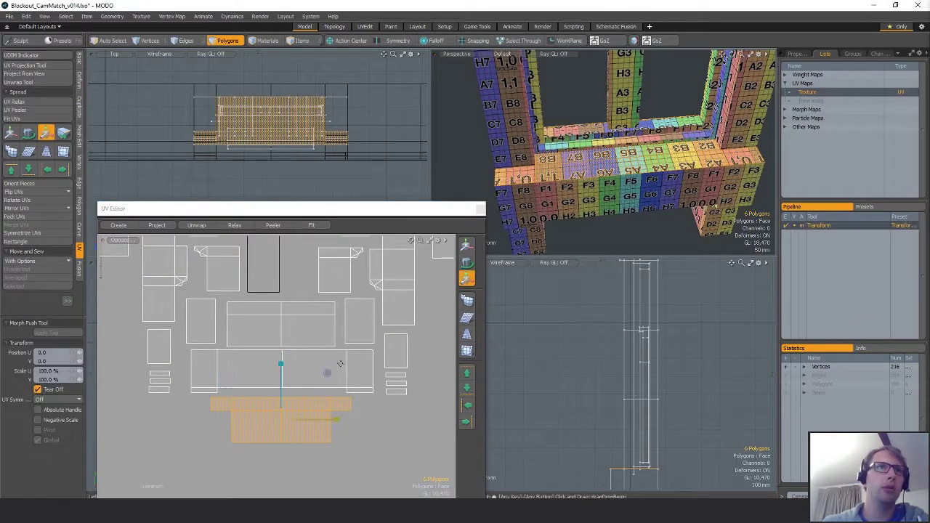
{"action": "left_click_drag", "start_coordinate": [327, 373], "coordinate": [347, 373]}
{"action": "key", "text": "w"}
{"action": "left_click_drag", "start_coordinate": [327, 373], "coordinate": [327, 376]}
{"action": "key", "text": "space"}
{"action": "left_click", "coordinate": [330, 434]}
- Select the sill's underside UV island and scale it evenly to 117.5%
{"action": "left_click_drag", "start_coordinate": [598, 191], "coordinate": [613, 174], "text": "alt"}
{"action": "double_click", "coordinate": [285, 332]}
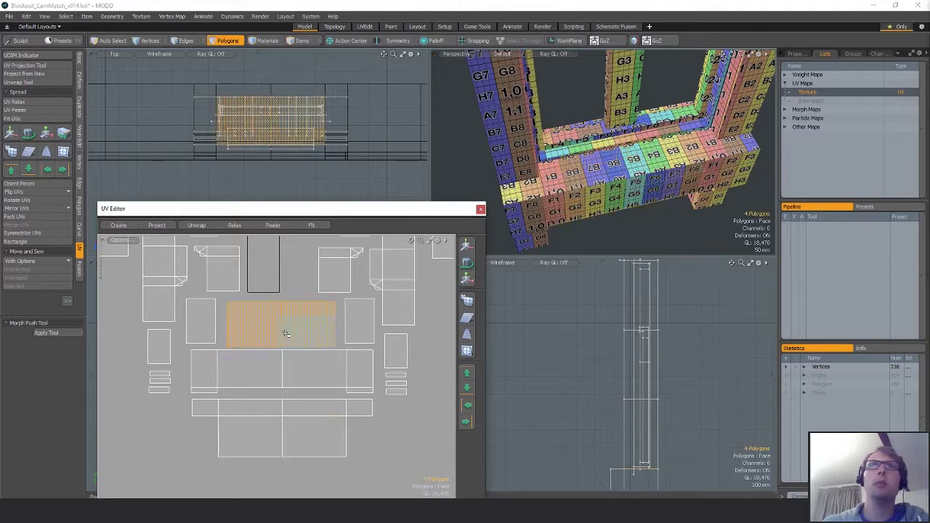
{"action": "left_click_drag", "start_coordinate": [613, 207], "coordinate": [582, 172], "text": "alt"}
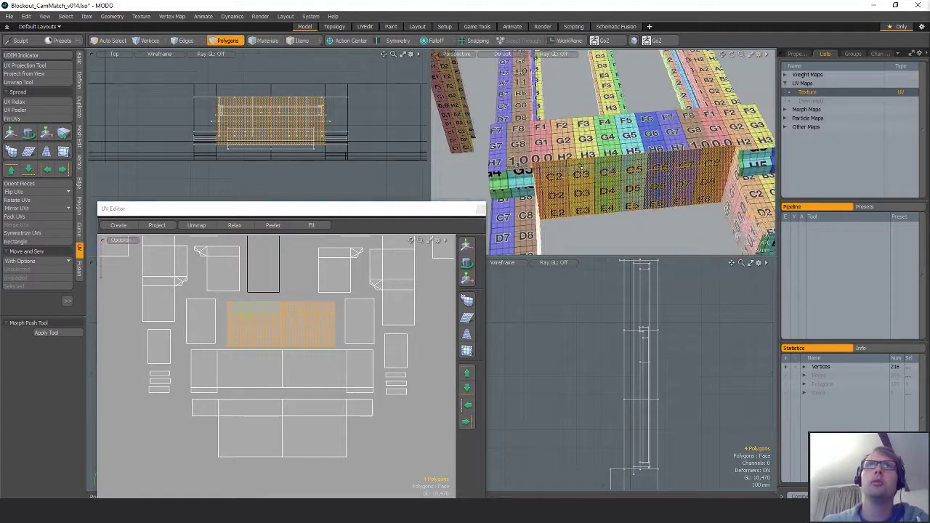
{"action": "key", "text": "y"}
{"action": "left_click_drag", "start_coordinate": [329, 331], "coordinate": [322, 353], "text": "alt"}
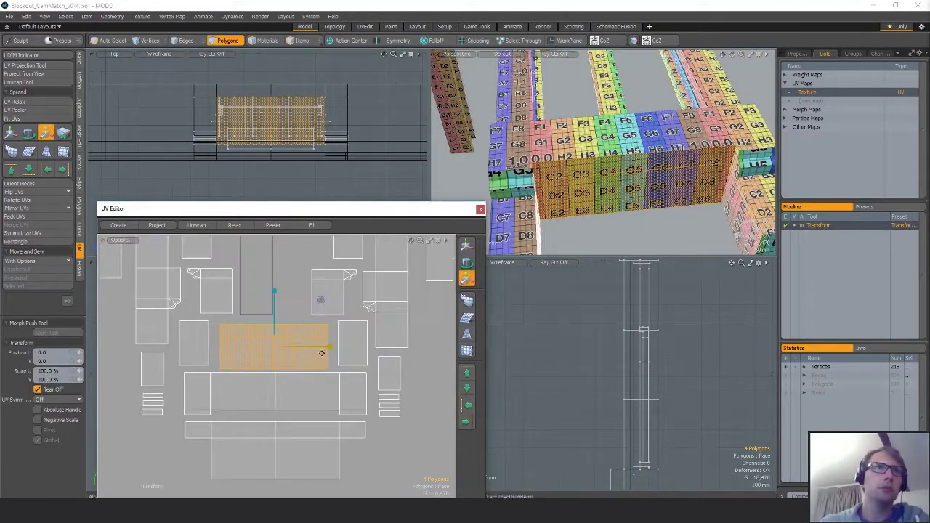
{"action": "left_click_drag", "start_coordinate": [321, 301], "coordinate": [333, 301]}
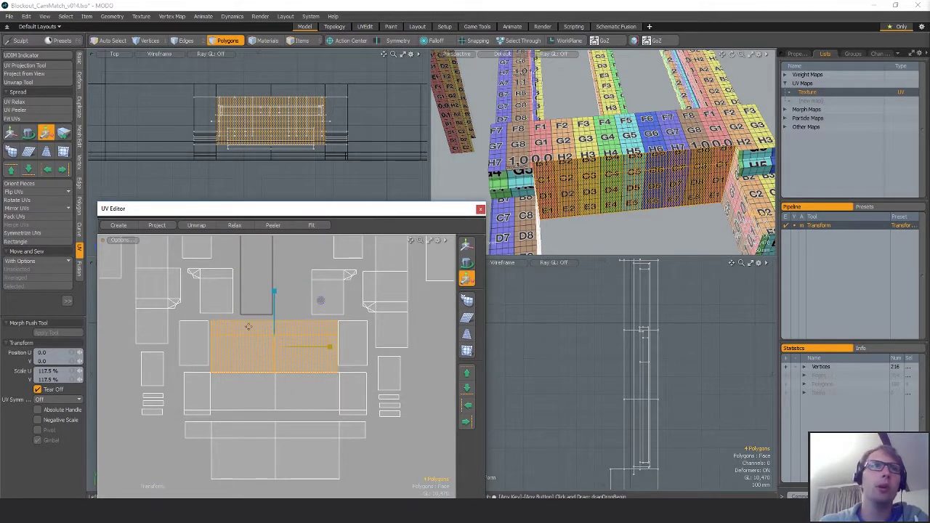
- Move the sill's front and top UV islands down together, clear of the enlarged underside island
{"action": "key", "text": "w"}
{"action": "mouse_move", "coordinate": [276, 373]}
{"action": "right_mouse_down"}
{"action": "mouse_move", "coordinate": [211, 404]}
{"action": "mouse_move", "coordinate": [232, 429]}
{"action": "right_mouse_up"}
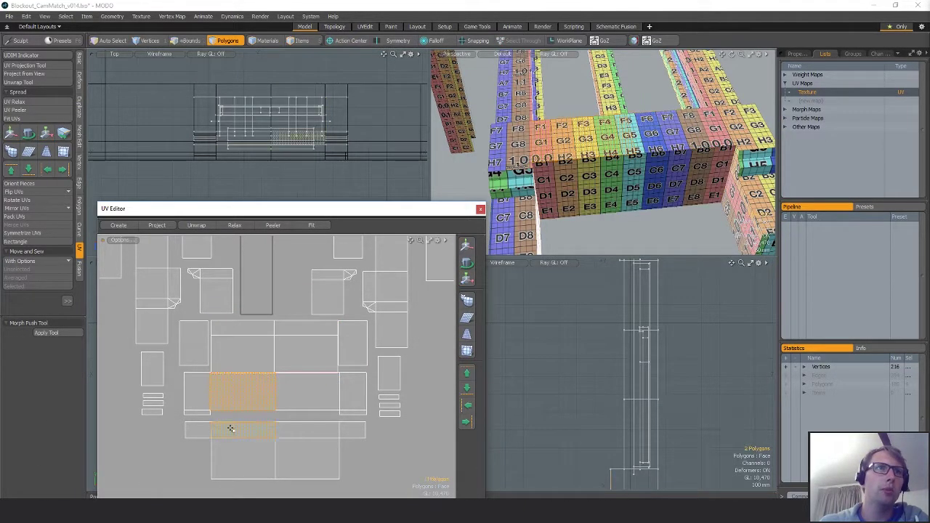
{"action": "left_click_drag", "start_coordinate": [276, 385], "coordinate": [277, 390]}
{"action": "key", "text": "q"}
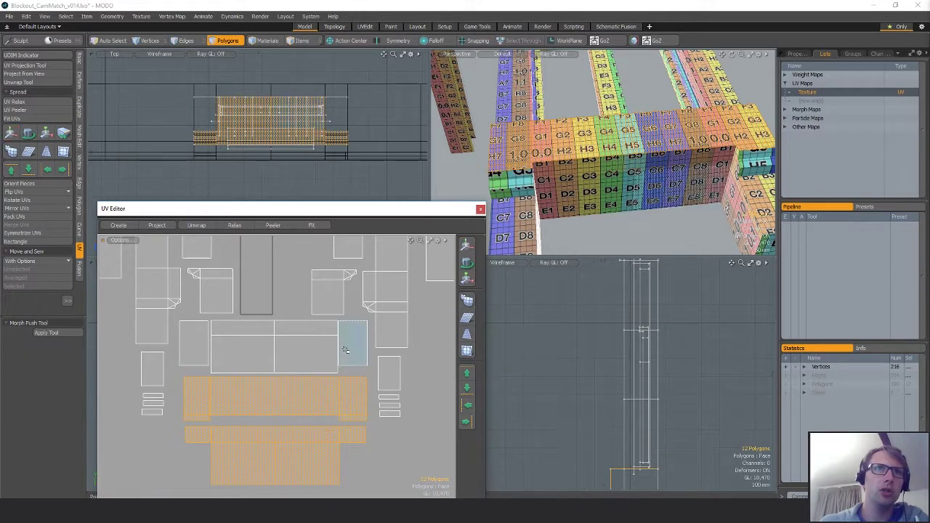
- Move the two UV blocks flanking the sill's underside island outward and slightly down to leave a gap on each side
{"action": "left_click", "coordinate": [350, 349]}
{"action": "left_click", "coordinate": [196, 355]}
{"action": "key", "text": "w"}
{"action": "key", "text": "q"}
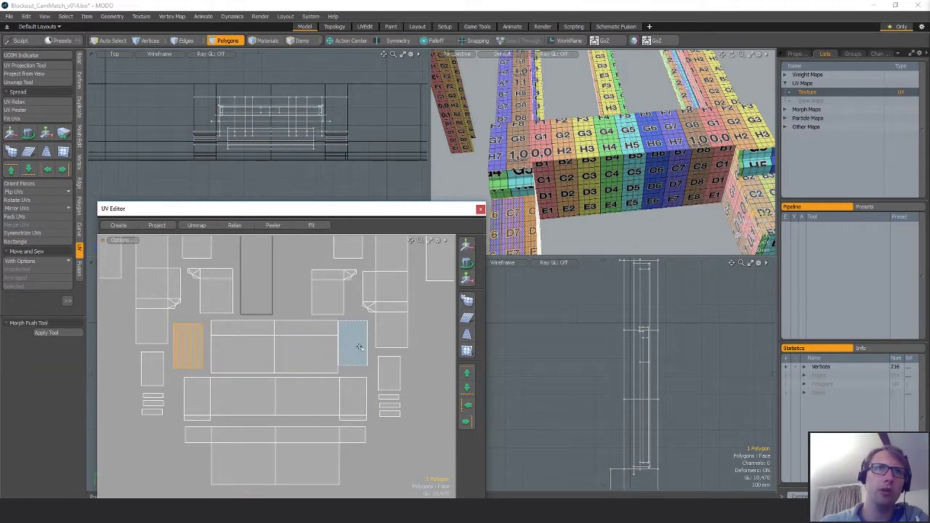
{"action": "left_click", "coordinate": [353, 341]}
{"action": "key", "text": "w"}
{"action": "left_click", "coordinate": [386, 328]}
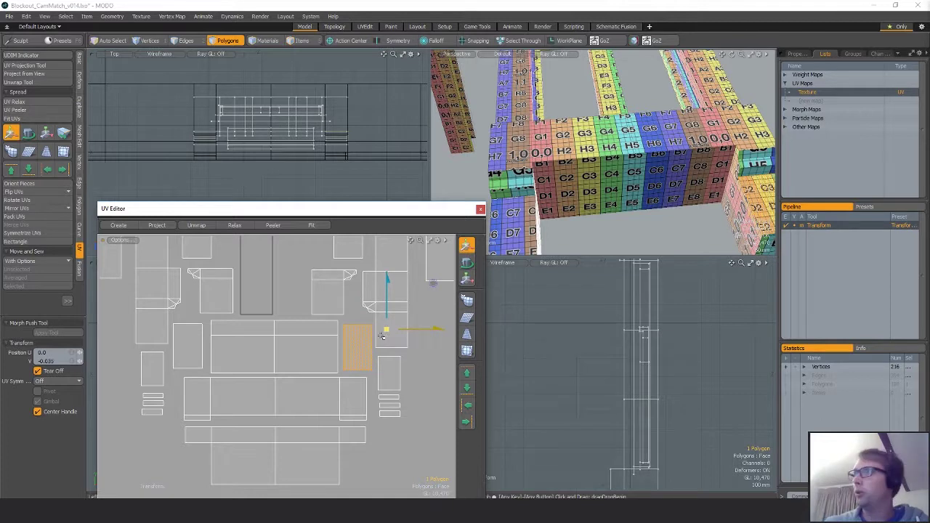
{"action": "left_click_drag", "start_coordinate": [381, 336], "coordinate": [355, 383]}
{"action": "key", "text": "q"}
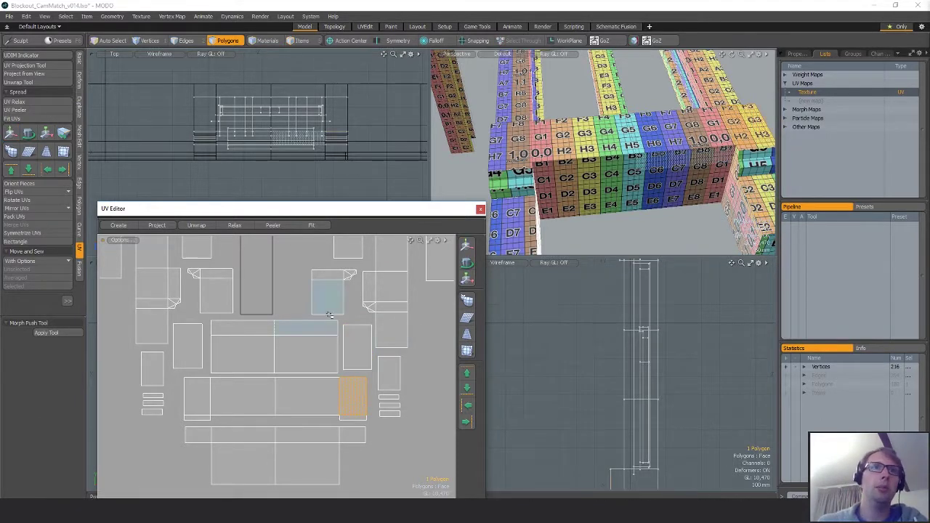
{"action": "mouse_move", "coordinate": [391, 408]}
{"action": "left_mouse_down", "text": "alt+shift"}
{"action": "mouse_move", "coordinate": [362, 412]}
{"action": "mouse_move", "coordinate": [395, 372]}
{"action": "mouse_move", "coordinate": [395, 416]}
{"action": "left_mouse_up", "text": "alt+shift"}
{"action": "left_click", "coordinate": [148, 396]}
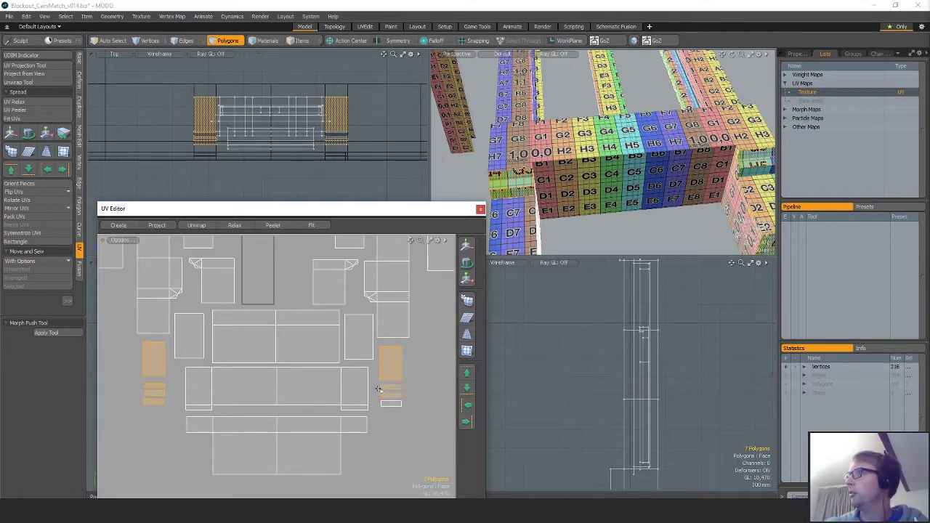
{"action": "left_click_drag", "start_coordinate": [343, 398], "coordinate": [328, 405], "text": "alt+shift"}
{"action": "scroll", "coordinate": [328, 405], "scroll_direction": "down", "scroll_amount": 2}
{"action": "left_click_drag", "start_coordinate": [338, 372], "coordinate": [336, 402], "text": "alt+shift"}
{"action": "left_click", "coordinate": [377, 409]}
{"action": "left_click_drag", "start_coordinate": [585, 195], "coordinate": [609, 211], "text": "alt"}
{"action": "left_click_drag", "start_coordinate": [370, 351], "coordinate": [352, 345], "text": "alt+shift"}
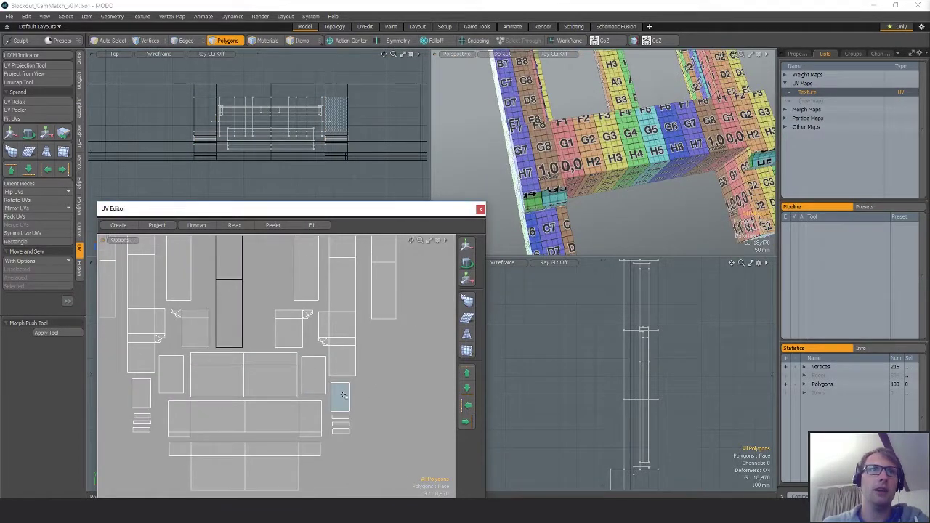
- Nudge the outer right block and its strips, and the outer left block and its strips, into matching positions beside the sill islands
{"action": "key", "text": "w"}
{"action": "key", "text": "q"}
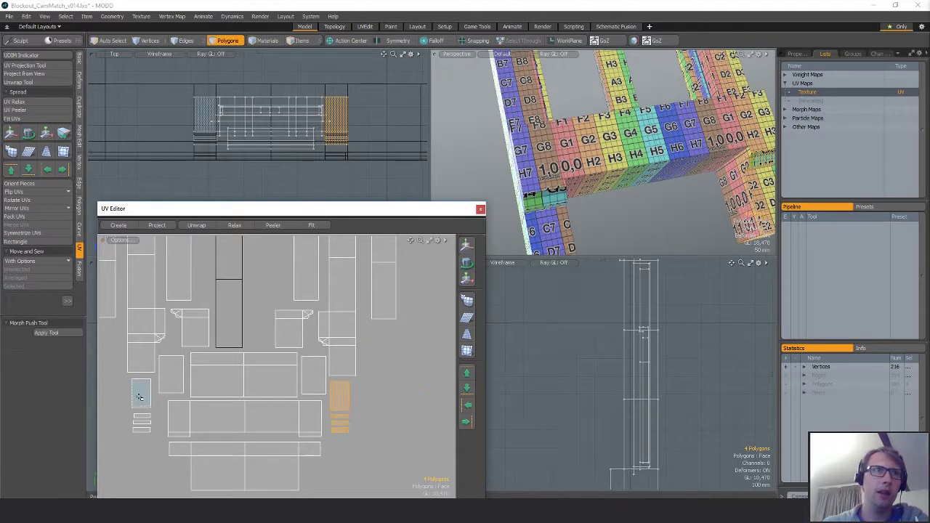
{"action": "double_click", "coordinate": [141, 395]}
{"action": "key", "text": "w"}
{"action": "left_click_drag", "start_coordinate": [187, 372], "coordinate": [187, 374]}
{"action": "key", "text": "q"}
{"action": "left_click", "coordinate": [380, 353]}
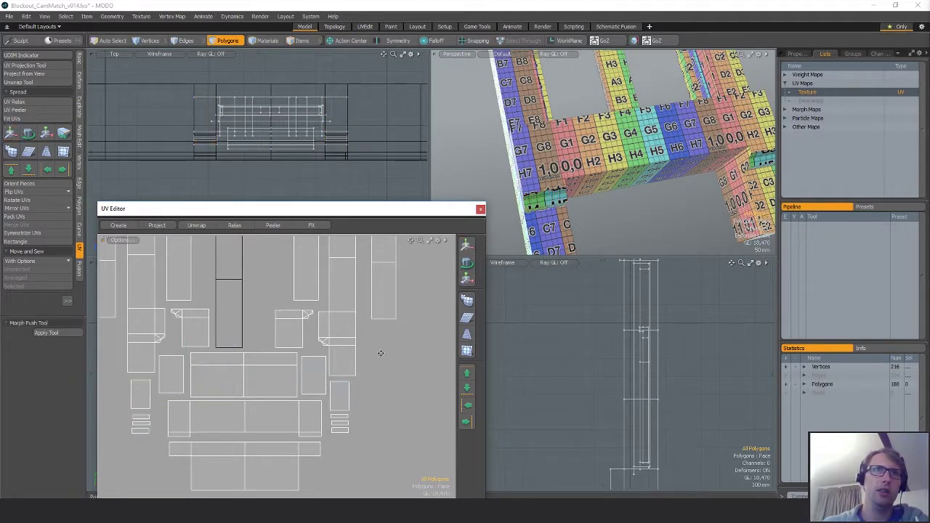
- Select the tall outermost UV islands on both sides of the window layout and nudge them up by 0.01 in V
{"action": "left_click_drag", "start_coordinate": [380, 350], "coordinate": [385, 387], "text": "alt"}
{"action": "left_click_drag", "start_coordinate": [384, 388], "coordinate": [388, 351], "text": "ctrl+alt"}
{"action": "double_click", "coordinate": [388, 293]}
{"action": "left_click_drag", "start_coordinate": [643, 156], "coordinate": [748, 171], "text": "alt"}
{"action": "left_click_drag", "start_coordinate": [675, 170], "coordinate": [738, 168], "text": "ctrl+alt"}
{"action": "left_click_drag", "start_coordinate": [562, 158], "coordinate": [648, 174], "text": "alt"}
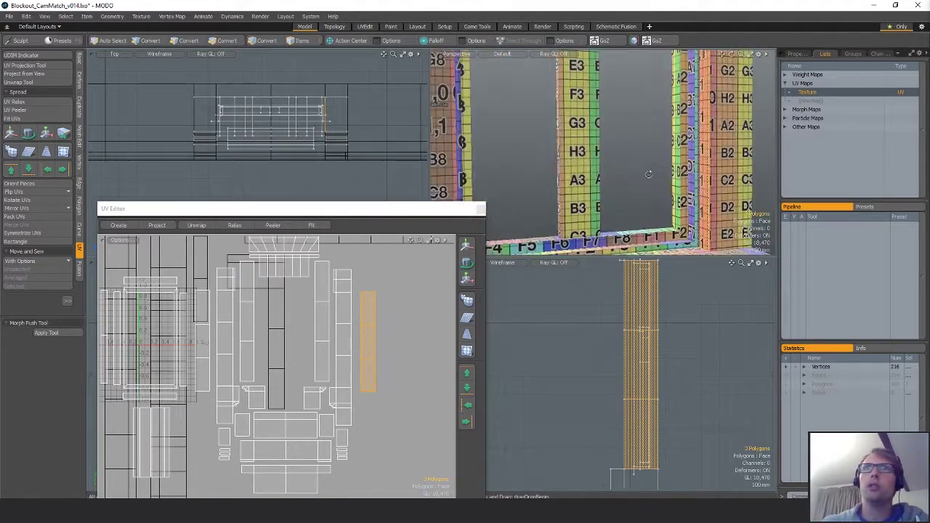
{"action": "key", "text": "w"}
{"action": "key", "text": "q"}
{"action": "left_click", "coordinate": [200, 341], "text": "shift"}
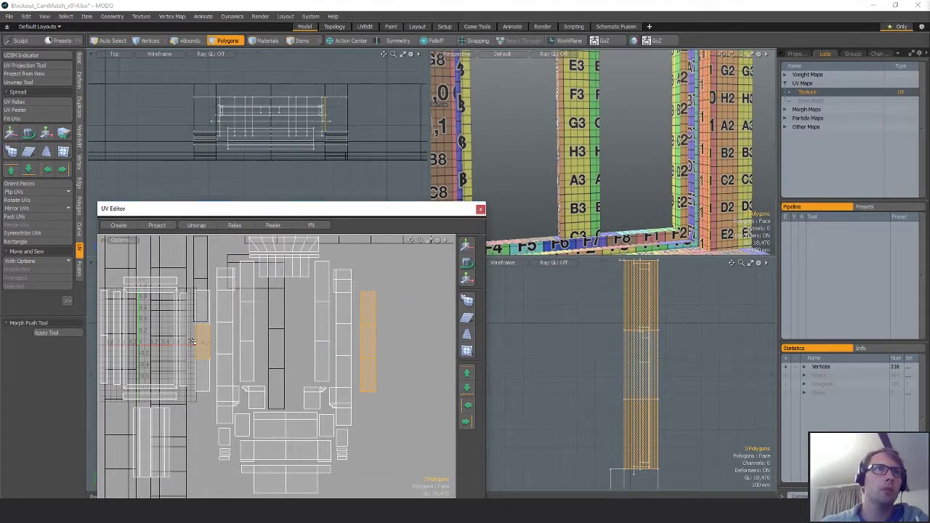
{"action": "key", "text": "w"}
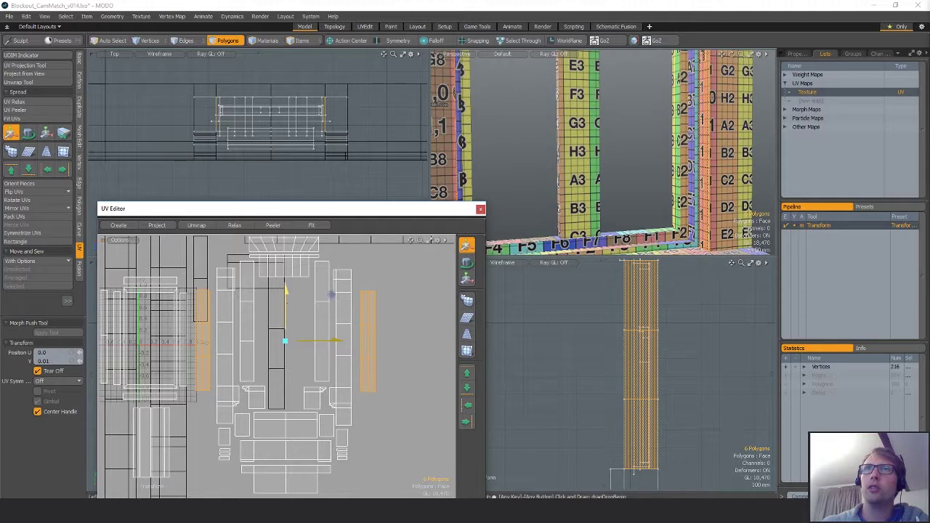
- Try scaling both tall outer islands to 106.5% and back by 93%, shifting them vertically in between
{"action": "key", "text": "r"}
{"action": "left_click_drag", "start_coordinate": [331, 293], "coordinate": [331, 293]}
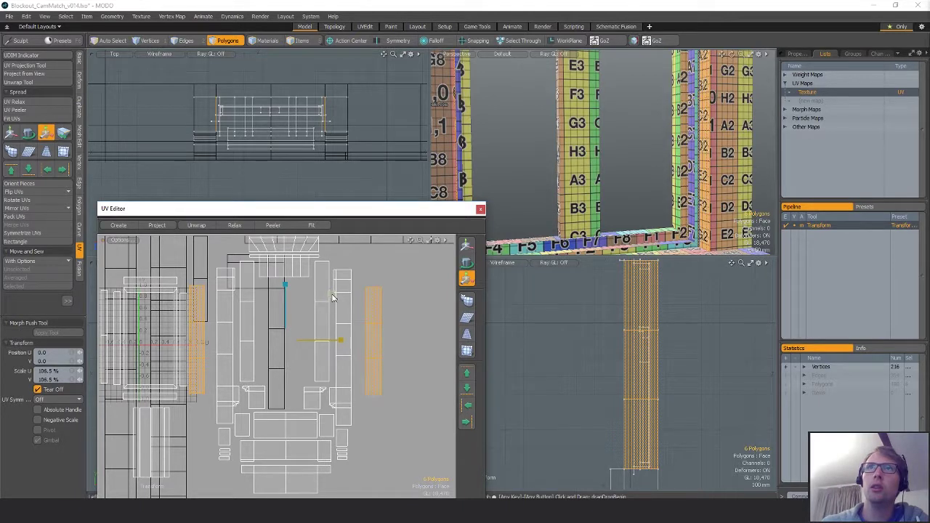
{"action": "key", "text": "w"}
{"action": "left_click_drag", "start_coordinate": [331, 294], "coordinate": [331, 298]}
{"action": "key", "text": "r"}
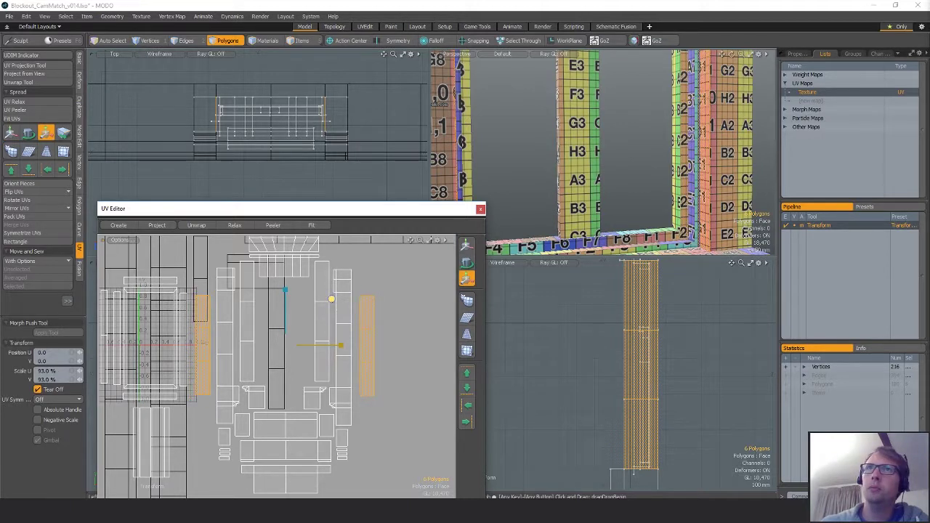
{"action": "key", "text": "w"}
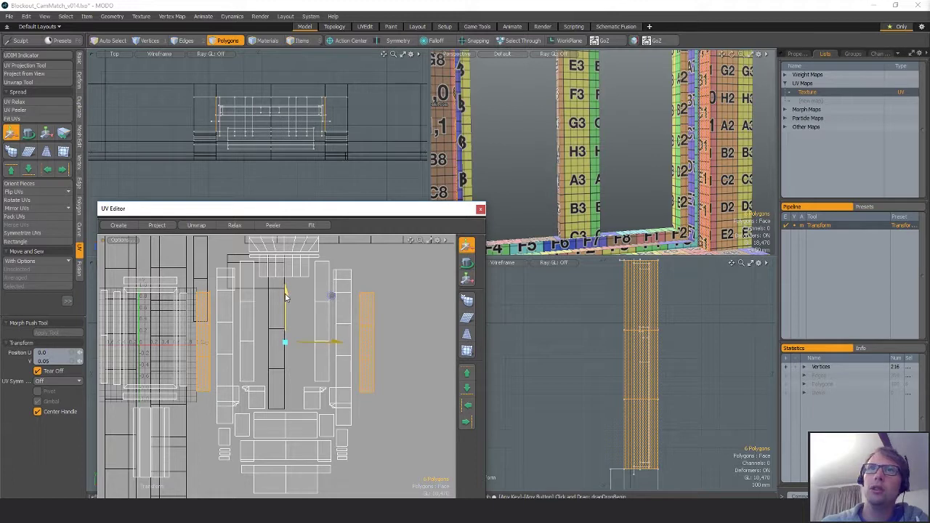
- Scale both tall outer islands evenly to 119.5% and shift them right, off the neighbouring islands
{"action": "key", "text": "r"}
{"action": "left_click_drag", "start_coordinate": [331, 296], "coordinate": [342, 296]}
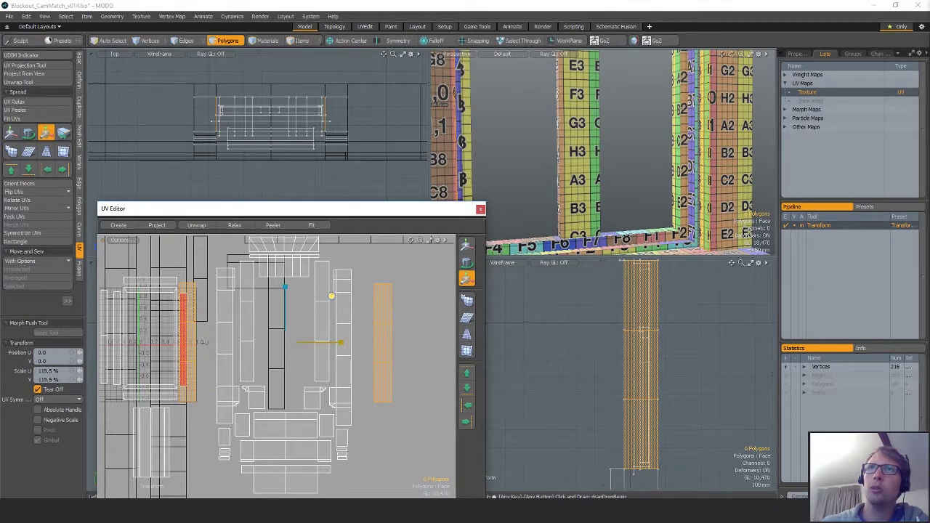
{"action": "key", "text": "w"}
{"action": "left_click_drag", "start_coordinate": [320, 338], "coordinate": [336, 338]}
{"action": "key", "text": "q"}
- Move the tall outer right island back in beside the side post islands and clear the selection
{"action": "left_click", "coordinate": [400, 389]}
{"action": "key", "text": "w"}
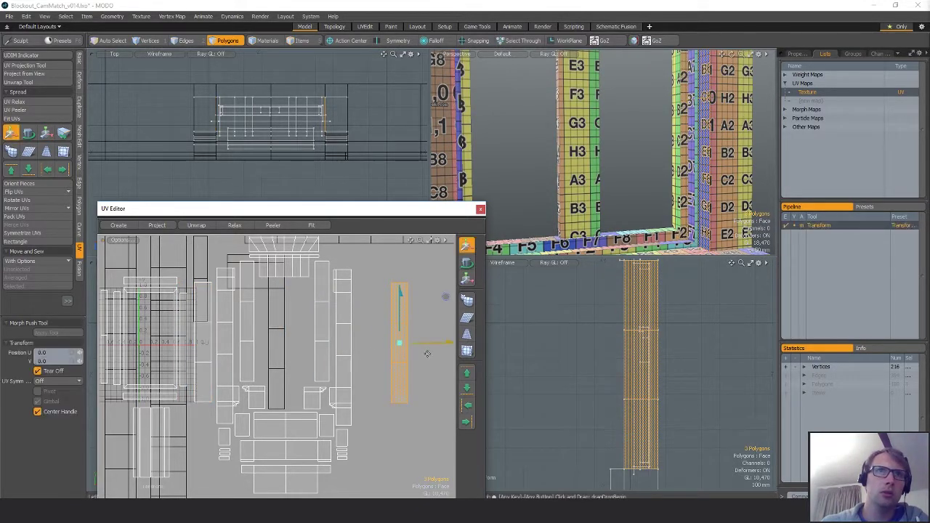
{"action": "left_click_drag", "start_coordinate": [439, 295], "coordinate": [411, 297]}
{"action": "key", "text": "q"}
{"action": "left_click", "coordinate": [392, 321]}
- Select all of the window's UV islands and examine the checker size on the window head against the side posts
{"action": "scroll", "coordinate": [393, 320], "scroll_direction": "down", "scroll_amount": 5}
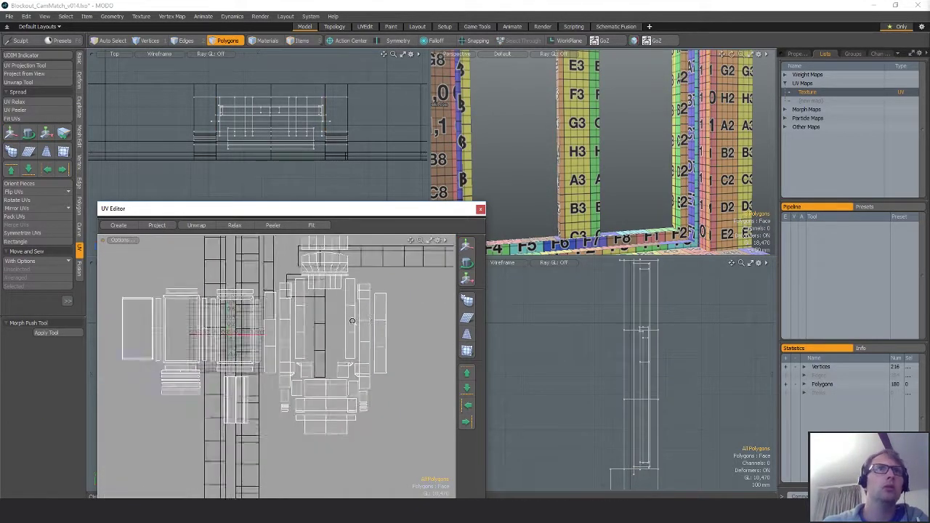
{"action": "left_click_drag", "start_coordinate": [396, 329], "coordinate": [374, 320], "text": "alt"}
{"action": "right_click_drag", "start_coordinate": [377, 252], "coordinate": [100, 452]}
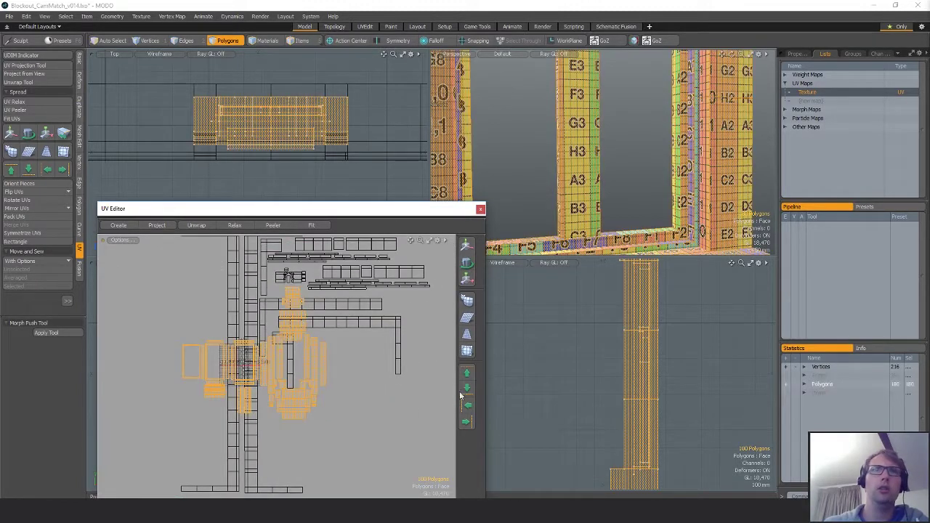
{"action": "mouse_move", "coordinate": [581, 174]}
{"action": "left_mouse_down", "text": "alt"}
{"action": "mouse_move", "coordinate": [552, 172]}
{"action": "mouse_move", "coordinate": [585, 173]}
{"action": "mouse_move", "coordinate": [563, 172]}
{"action": "mouse_move", "coordinate": [581, 189]}
{"action": "mouse_move", "coordinate": [599, 174]}
{"action": "mouse_move", "coordinate": [603, 149]}
{"action": "mouse_move", "coordinate": [590, 138]}
{"action": "left_mouse_up", "text": "alt"}
{"action": "scroll", "coordinate": [587, 197], "scroll_direction": "down", "scroll_amount": 4}
{"action": "scroll", "coordinate": [599, 174], "scroll_direction": "down", "scroll_amount": 2}
{"action": "scroll", "coordinate": [603, 138], "scroll_direction": "up", "scroll_amount": 5}
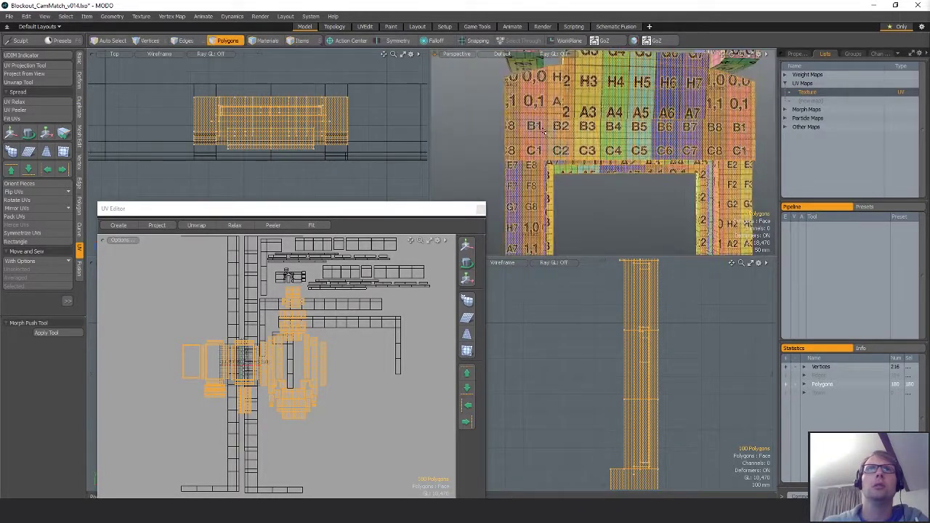
{"action": "key", "text": "Escape"}
- Select the window head's stacked UV islands and shrink them slightly in the vertical direction only
{"action": "mouse_move", "coordinate": [260, 420]}
{"action": "left_mouse_down", "text": "ctrl+alt"}
{"action": "mouse_move", "coordinate": [324, 290]}
{"action": "mouse_move", "coordinate": [317, 343]}
{"action": "left_mouse_up", "text": "ctrl+alt"}
{"action": "left_click_drag", "start_coordinate": [306, 316], "coordinate": [305, 380]}
{"action": "key", "text": "Up"}
{"action": "key", "text": "Up"}
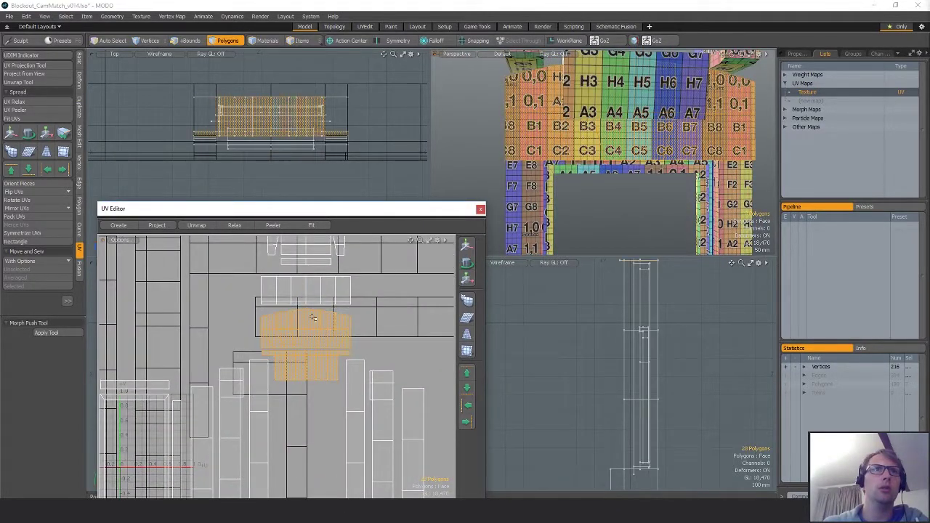
{"action": "key", "text": "y"}
{"action": "left_click_drag", "start_coordinate": [306, 276], "coordinate": [306, 279]}
{"action": "key", "text": "Escape"}
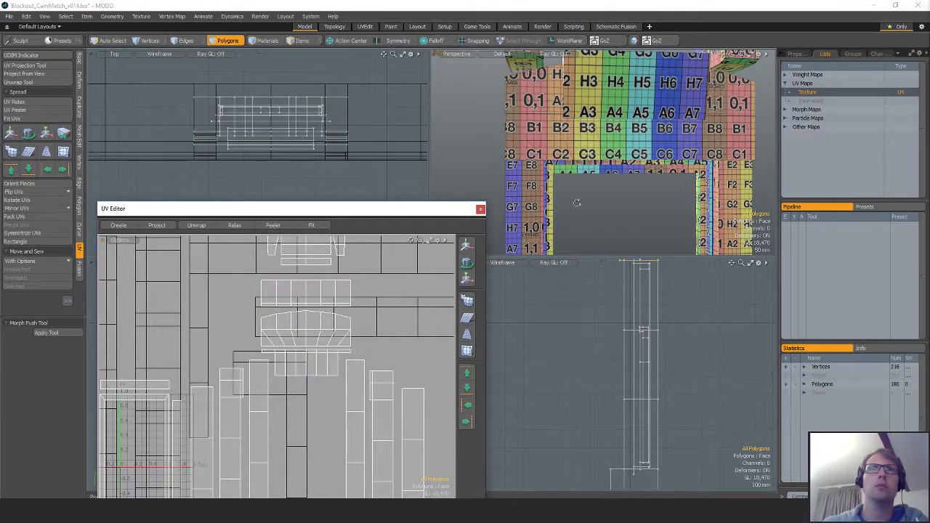
- Select the window head's uppermost strip island, scale it vertically to about 83%, and clear the selection
{"action": "left_click_drag", "start_coordinate": [611, 146], "coordinate": [661, 256], "text": "alt"}
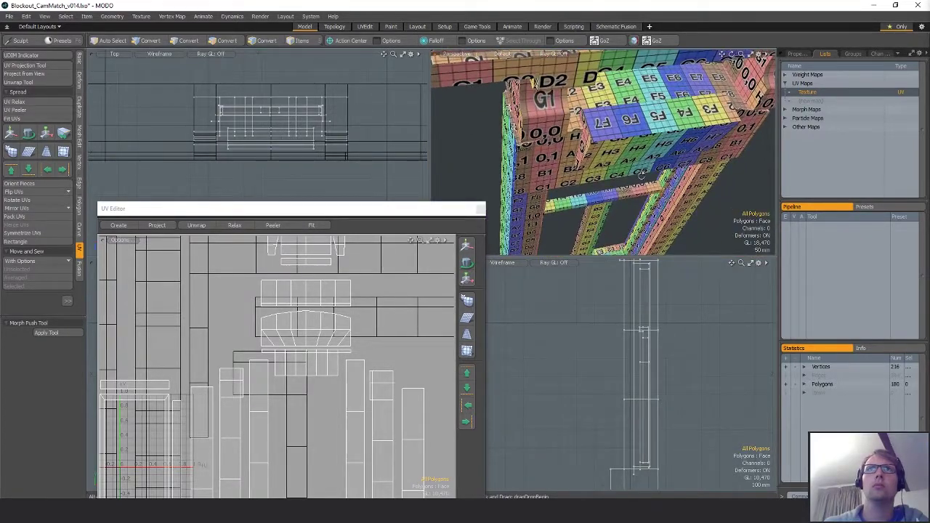
{"action": "key", "text": "3"}
{"action": "double_click", "coordinate": [305, 290]}
{"action": "key", "text": "w"}
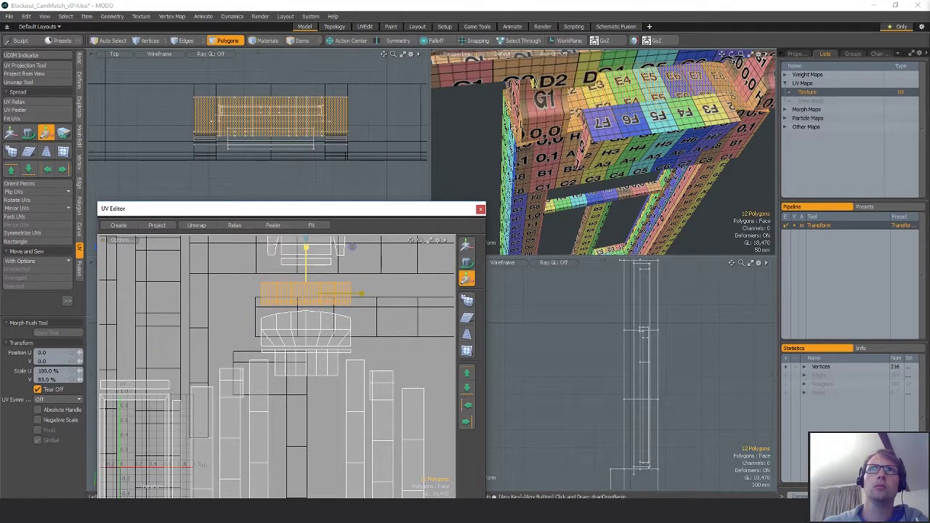
{"action": "key", "text": "space"}
{"action": "left_click", "coordinate": [382, 305]}
- Clear the selection and examine the checker size on the window head against the side posts and inner frame
{"action": "scroll", "coordinate": [344, 308], "scroll_direction": "down", "scroll_amount": 6}
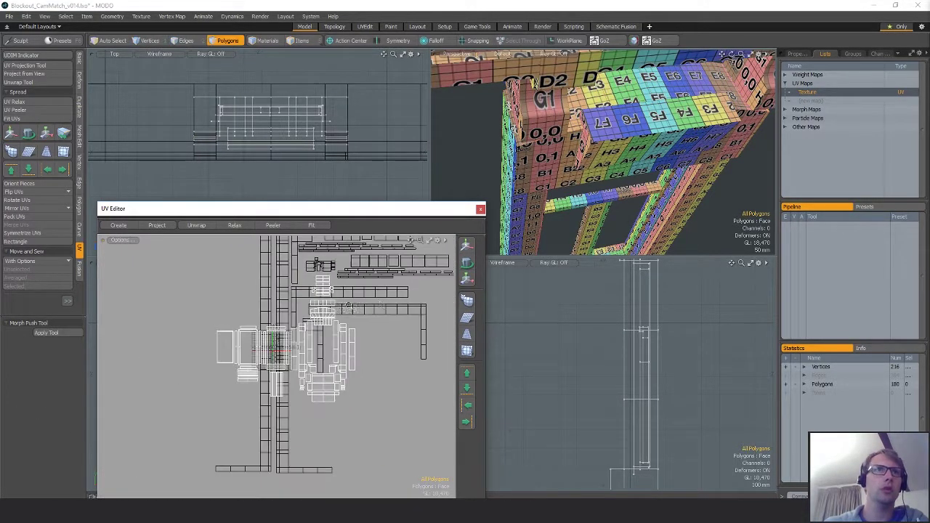
{"action": "left_click_drag", "start_coordinate": [393, 338], "coordinate": [346, 363], "text": "alt"}
{"action": "left_click_drag", "start_coordinate": [595, 167], "coordinate": [716, 128], "text": "alt"}
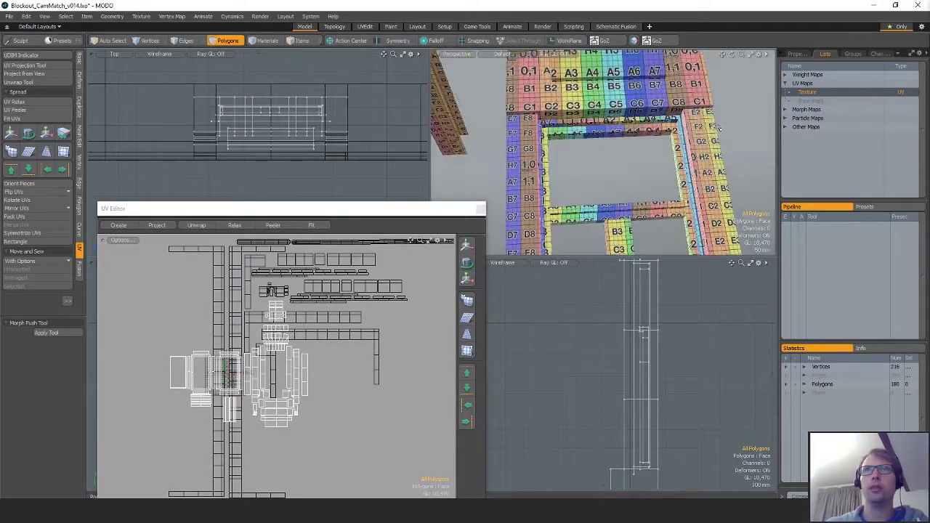
{"action": "left_click_drag", "start_coordinate": [616, 172], "coordinate": [582, 167], "text": "alt"}
{"action": "left_click_drag", "start_coordinate": [566, 136], "coordinate": [551, 138], "text": "alt"}
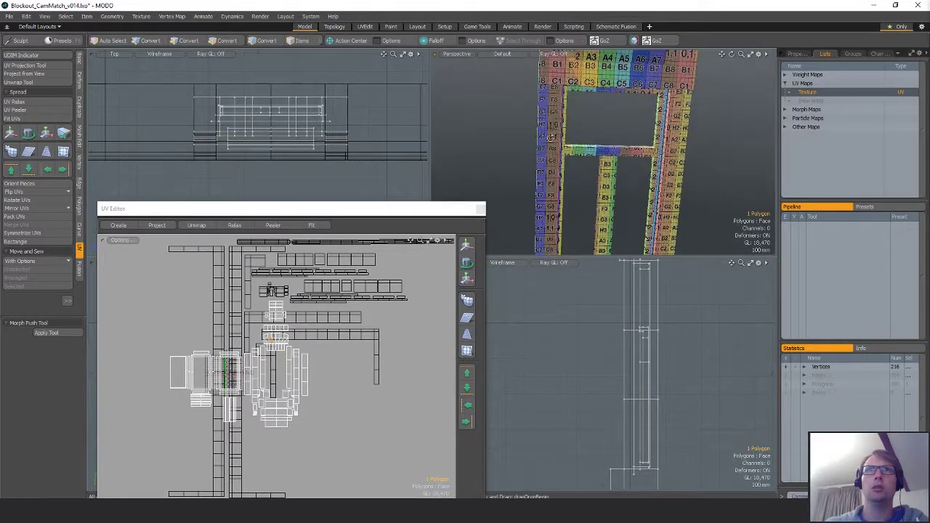
{"action": "left_click_drag", "start_coordinate": [638, 117], "coordinate": [628, 132], "text": "alt"}
{"action": "scroll", "coordinate": [256, 338], "scroll_direction": "up", "scroll_amount": 4}
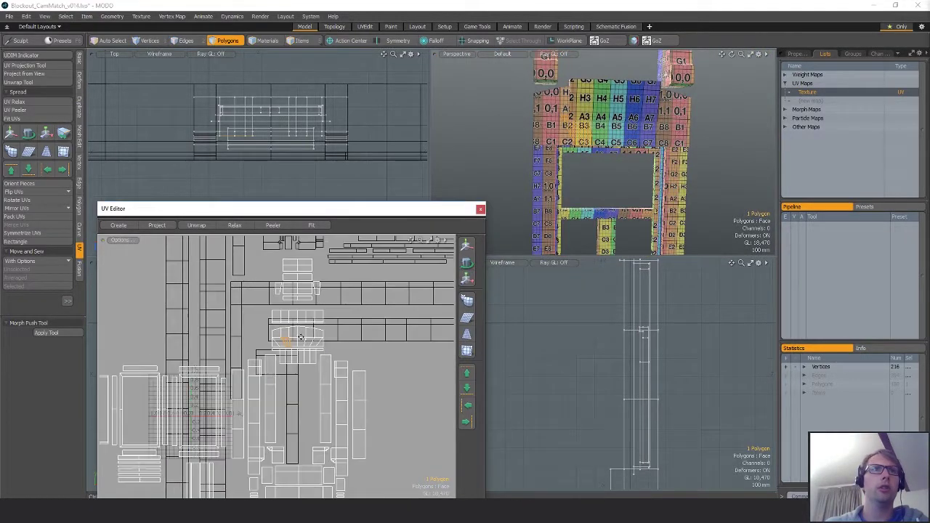
- Select the window head's stacked UV islands plus the smaller stack above them and scale them uniformly to about 134%
{"action": "left_click_drag", "start_coordinate": [297, 315], "coordinate": [298, 358]}
{"action": "left_click_drag", "start_coordinate": [630, 165], "coordinate": [622, 167], "text": "alt"}
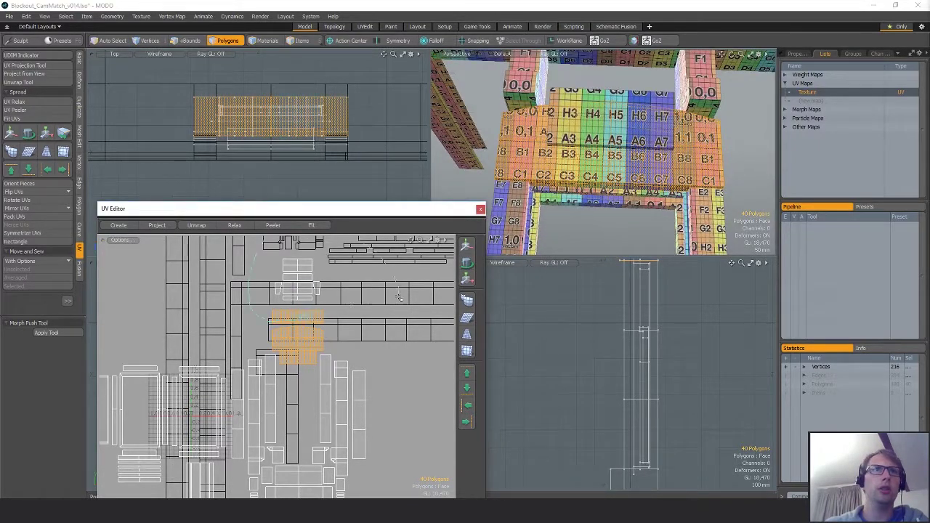
{"action": "double_click", "coordinate": [333, 281], "text": "shift"}
{"action": "key", "text": "y"}
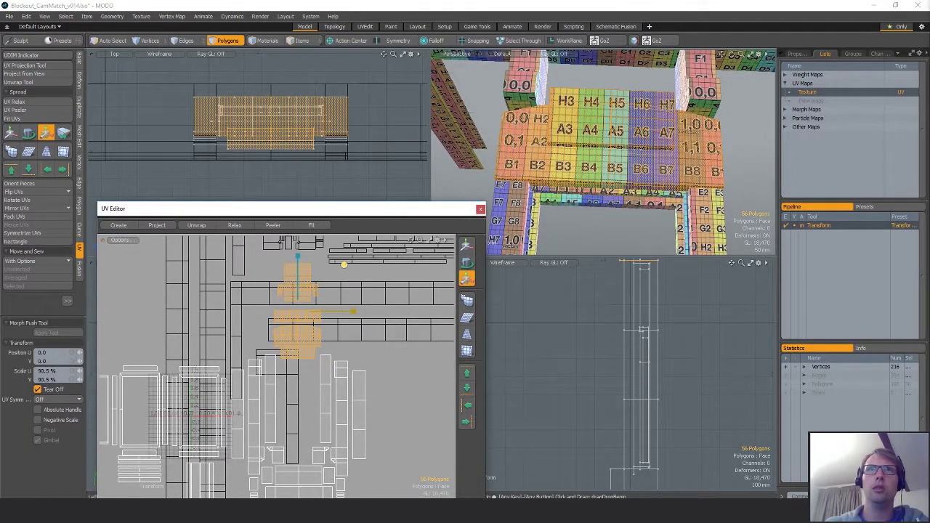
{"action": "left_click_drag", "start_coordinate": [343, 264], "coordinate": [367, 265]}
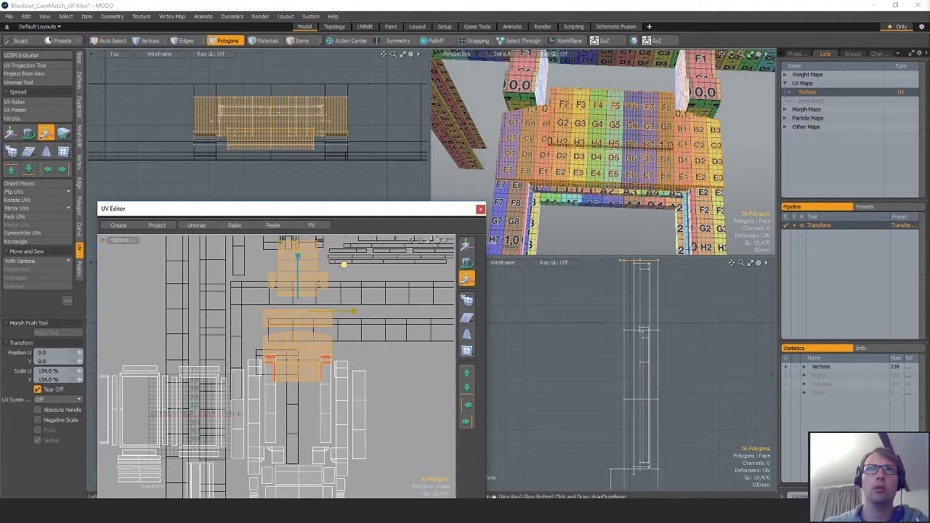
- Compare the head and side post checkers up close and scale the head islands uniformly to 102.5%
{"action": "left_click_drag", "start_coordinate": [509, 186], "coordinate": [618, 183], "text": "ctrl+alt"}
{"action": "left_click", "coordinate": [343, 305]}
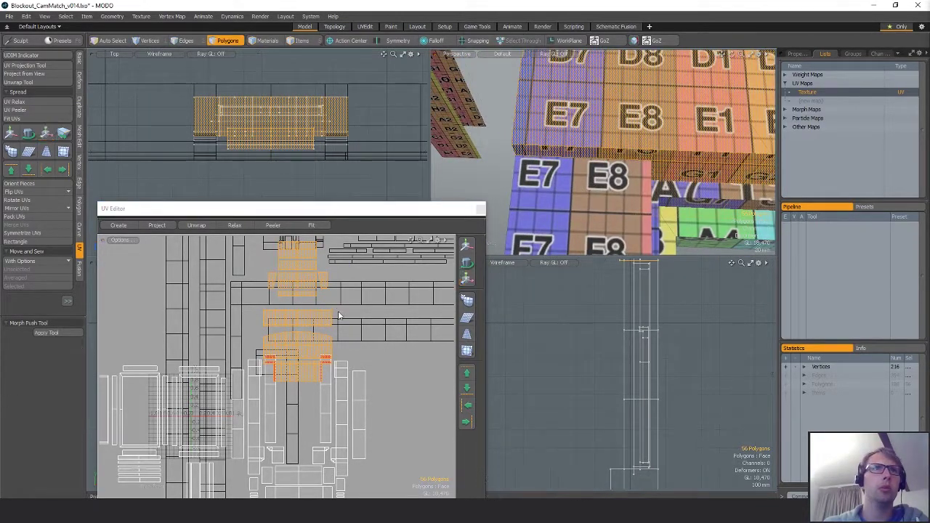
{"action": "left_click_drag", "start_coordinate": [343, 264], "coordinate": [343, 265]}
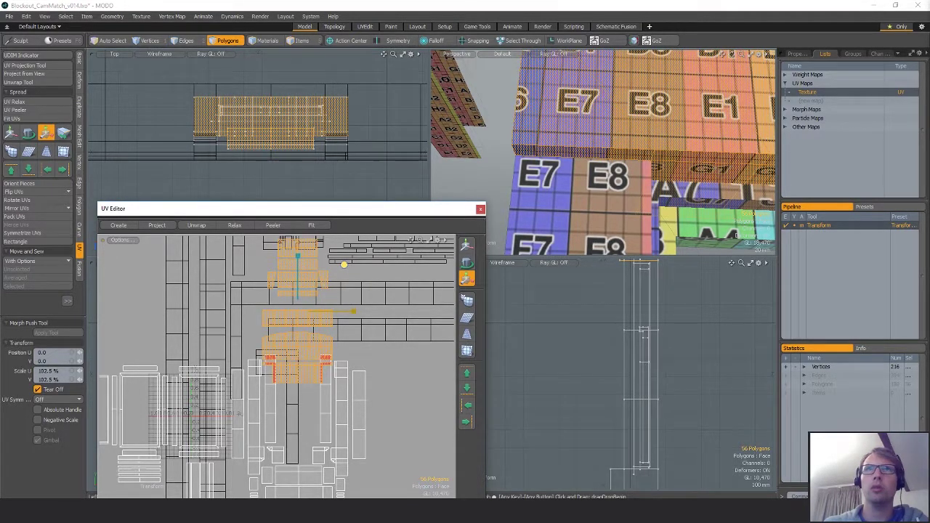
- Recheck the whole window head against the posts and scale its UV islands uniformly to about 95.5%
{"action": "left_click_drag", "start_coordinate": [610, 175], "coordinate": [489, 251], "text": "alt"}
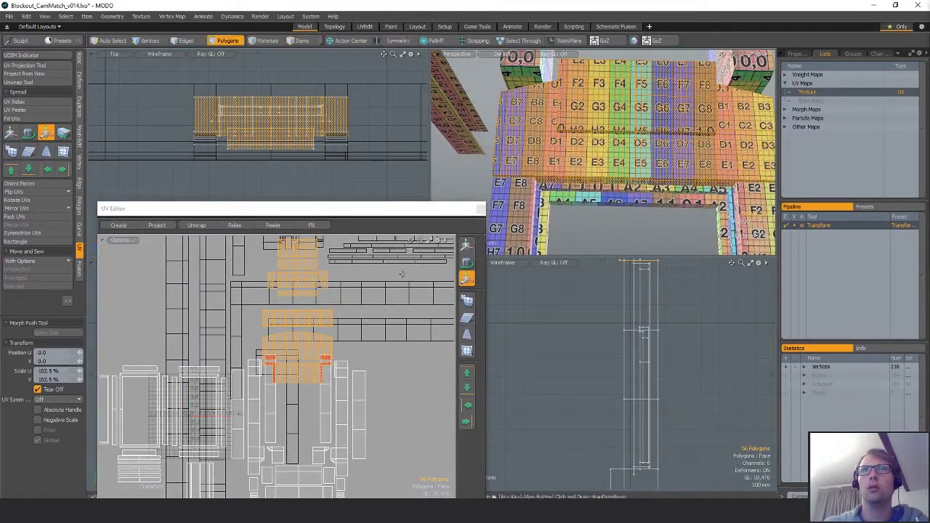
{"action": "left_click_drag", "start_coordinate": [612, 187], "coordinate": [586, 218], "text": "alt"}
{"action": "key", "text": "q"}
{"action": "key", "text": "r"}
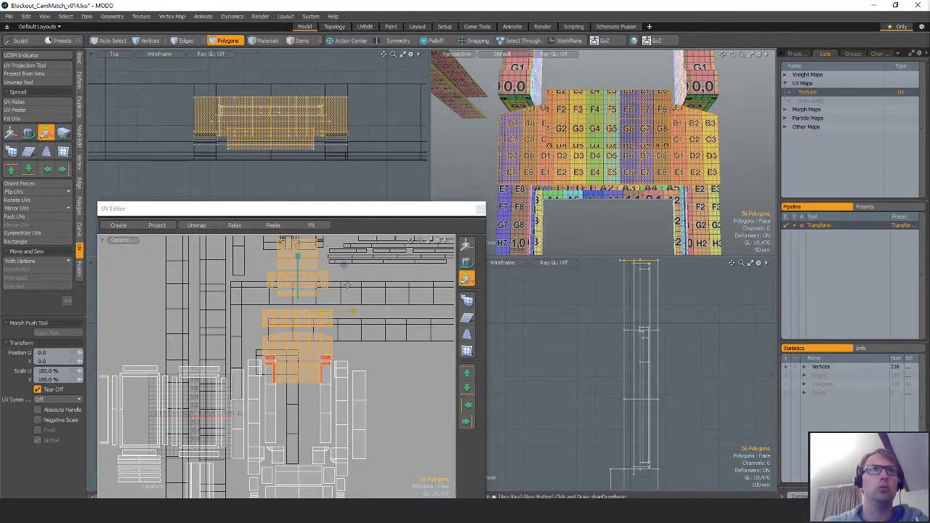
{"action": "left_click_drag", "start_coordinate": [344, 265], "coordinate": [337, 265]}
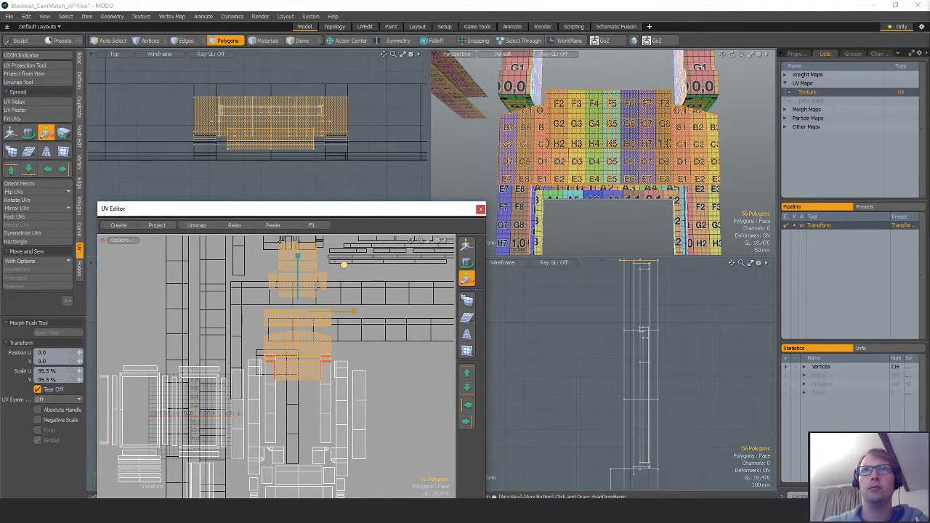
- Move the window head's UV islands up until they clear the side post islands
{"action": "key", "text": "w"}
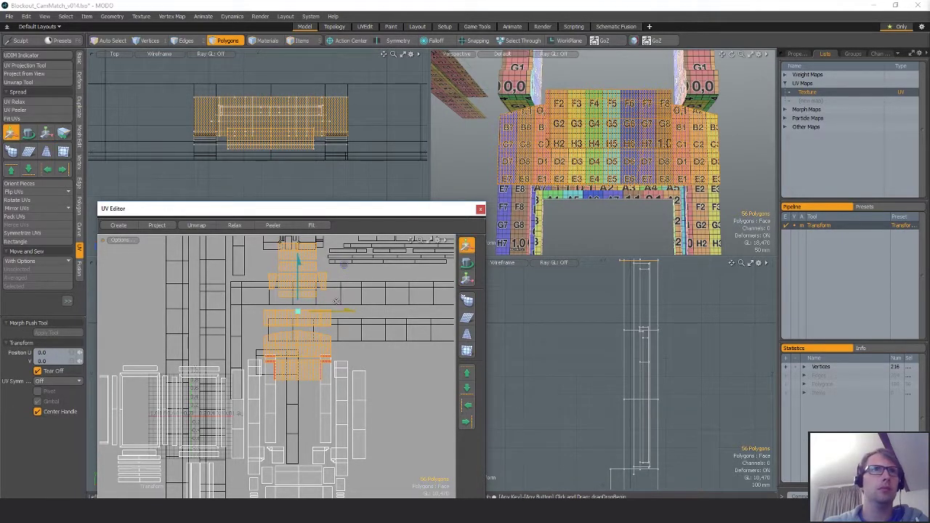
{"action": "left_click_drag", "start_coordinate": [331, 300], "coordinate": [331, 270]}
{"action": "mouse_move", "coordinate": [618, 174]}
{"action": "left_mouse_down", "text": "alt"}
{"action": "mouse_move", "coordinate": [634, 166]}
{"action": "mouse_move", "coordinate": [607, 189]}
{"action": "left_mouse_up", "text": "alt"}
{"action": "key", "text": "q"}
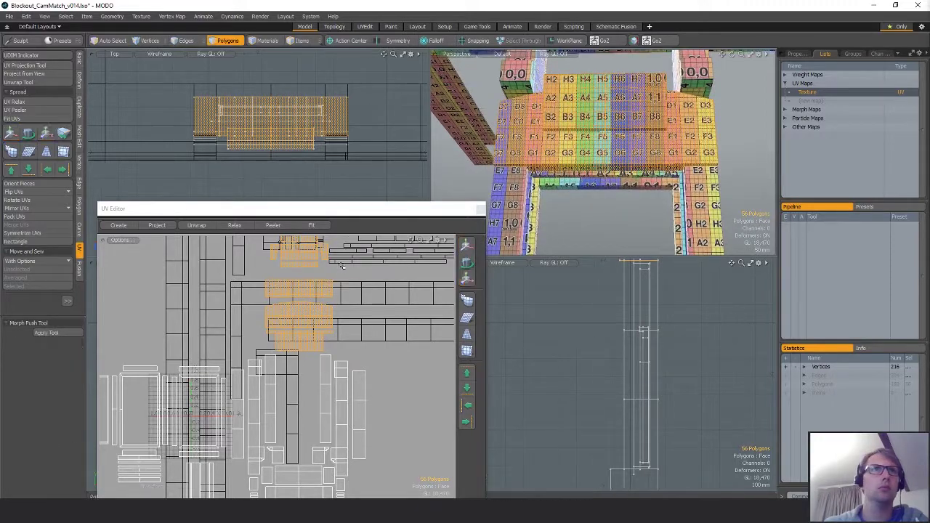
- Scale the window head's UV islands uniformly to about 94.5% and nudge them slightly sideways
{"action": "left_click_drag", "start_coordinate": [352, 304], "coordinate": [355, 346], "text": "alt"}
{"action": "key", "text": "r"}
{"action": "left_click_drag", "start_coordinate": [350, 279], "coordinate": [348, 278]}
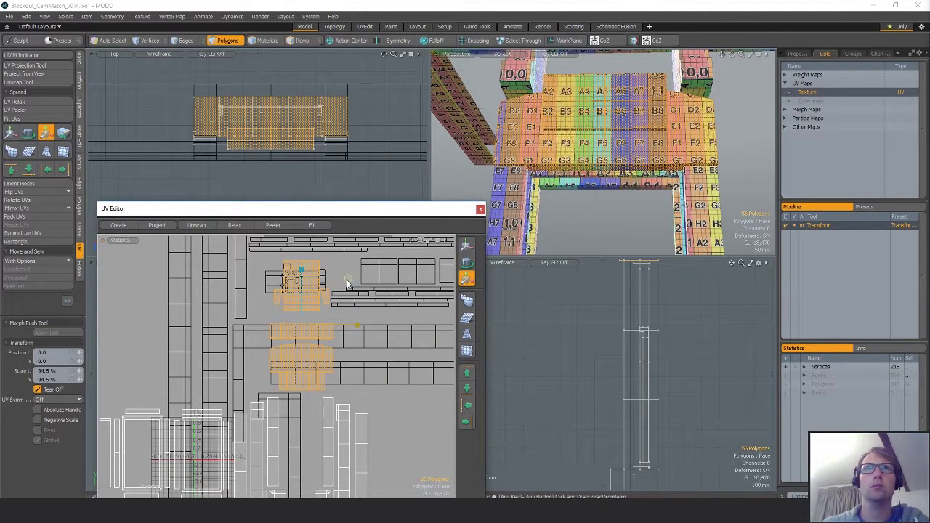
{"action": "key", "text": "w"}
{"action": "left_click_drag", "start_coordinate": [353, 324], "coordinate": [352, 324]}
- Enlarge the window head's islands slightly, shift them by about -0.06 in V, and clear the selection
{"action": "key", "text": "r"}
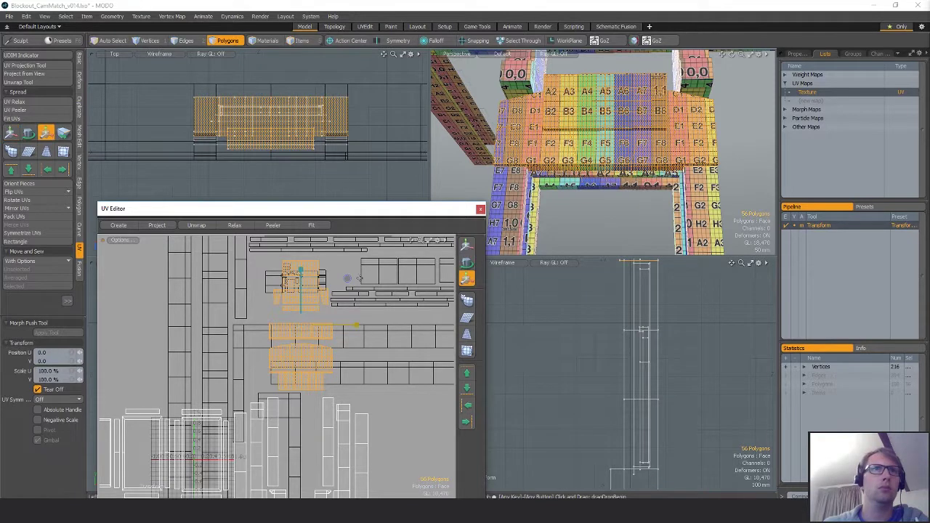
{"action": "left_click_drag", "start_coordinate": [346, 279], "coordinate": [348, 278]}
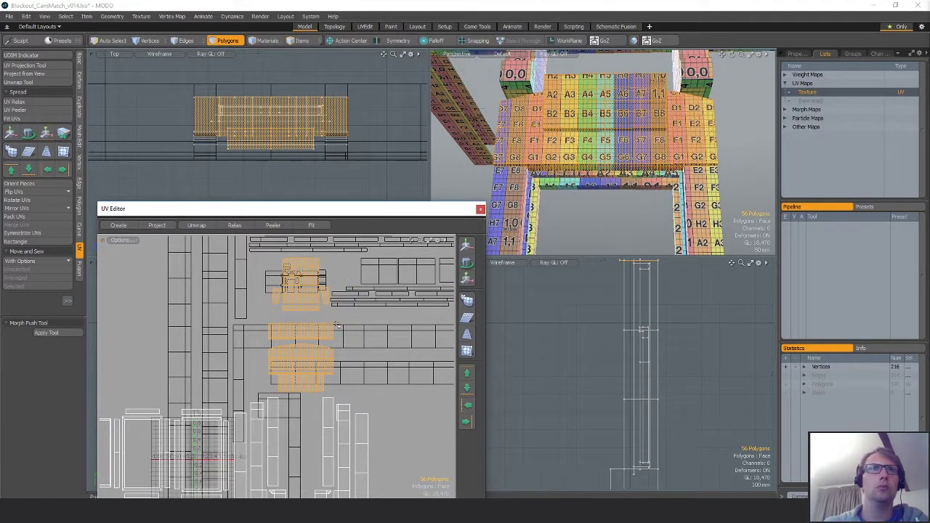
{"action": "key", "text": "w"}
{"action": "left_click_drag", "start_coordinate": [349, 322], "coordinate": [349, 327]}
{"action": "scroll", "coordinate": [368, 332], "scroll_direction": "down", "scroll_amount": 5}
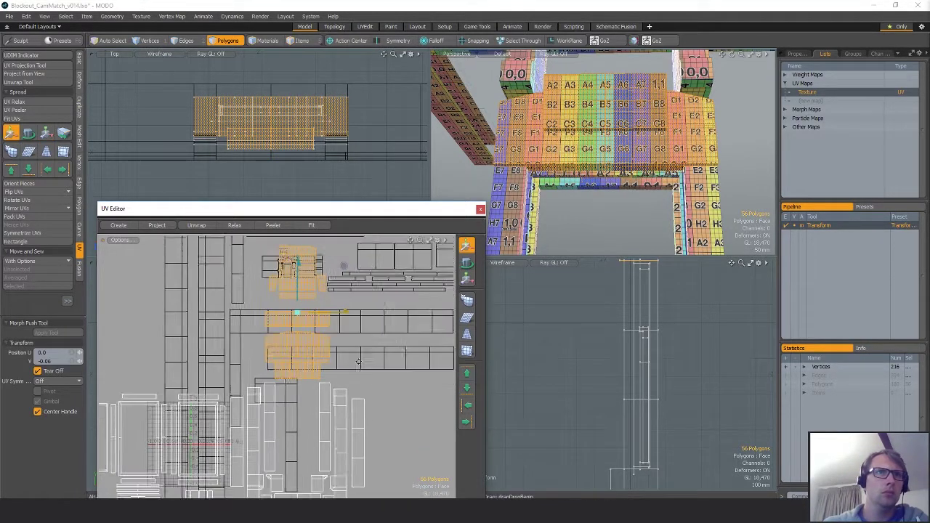
{"action": "scroll", "coordinate": [368, 333], "scroll_direction": "down", "scroll_amount": 1}
{"action": "key", "text": "q"}
{"action": "left_click", "coordinate": [404, 328]}
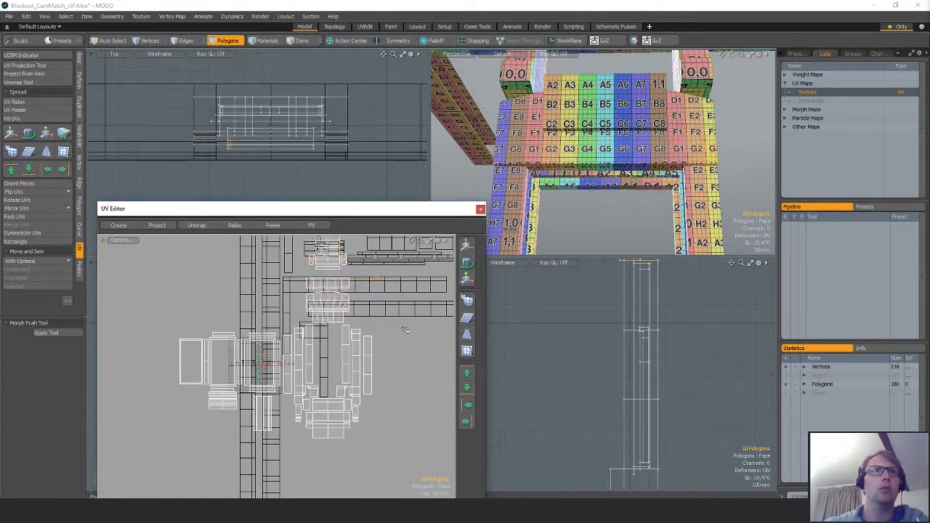
- Select the eight-polygon frame island around the window opening and slightly adjust its uniform scale
{"action": "scroll", "coordinate": [400, 328], "scroll_direction": "down", "scroll_amount": 3}
{"action": "left_click_drag", "start_coordinate": [602, 154], "coordinate": [574, 153], "text": "alt"}
{"action": "double_click", "coordinate": [609, 167]}
{"action": "key", "text": "r"}
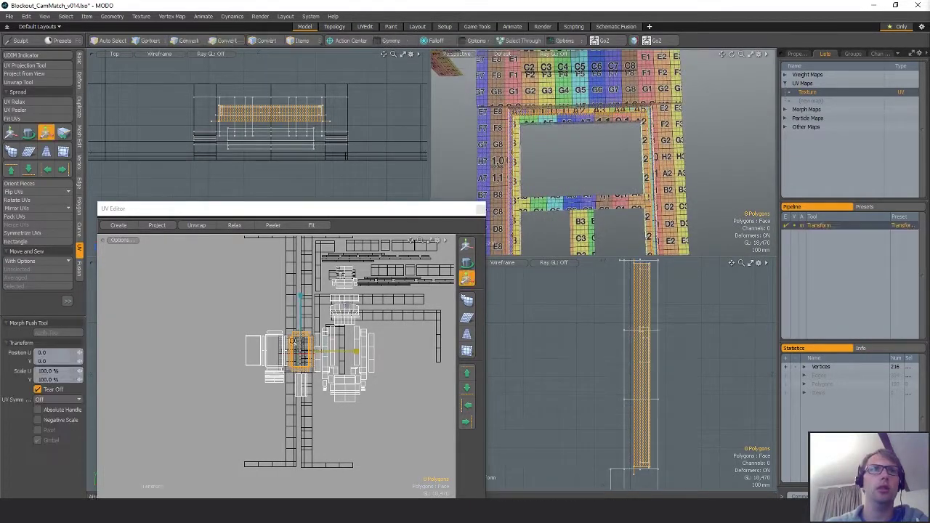
{"action": "left_click_drag", "start_coordinate": [292, 342], "coordinate": [316, 330], "text": "ctrl+alt"}
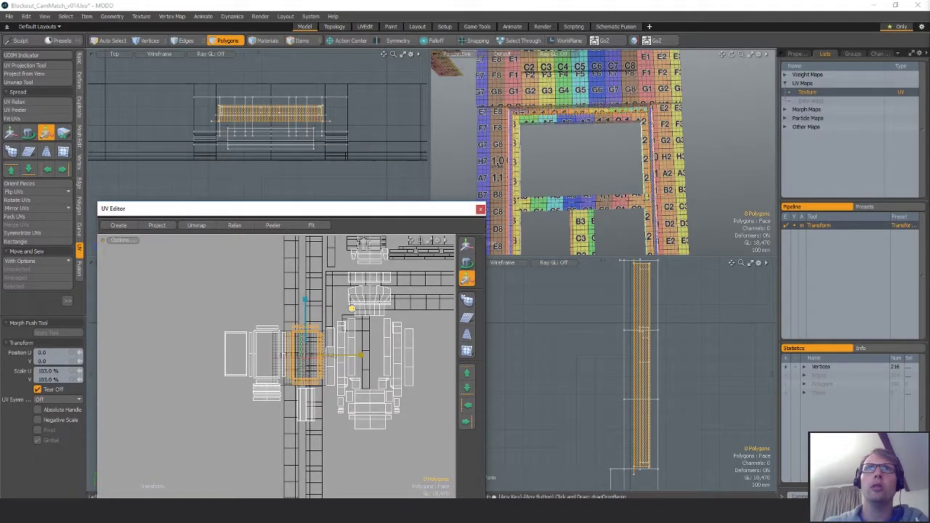
{"action": "mouse_move", "coordinate": [361, 308]}
{"action": "left_mouse_down"}
{"action": "mouse_move", "coordinate": [378, 308]}
{"action": "mouse_move", "coordinate": [354, 310]}
{"action": "left_mouse_up"}
{"action": "key", "text": "space"}
- Move all of the window's UV islands together by about 3.25 in U and 2.9 in V, and close the UV Editor
{"action": "left_click_drag", "start_coordinate": [563, 162], "coordinate": [594, 149], "text": "alt"}
{"action": "left_click", "coordinate": [618, 145]}
{"action": "left_click_drag", "start_coordinate": [645, 169], "coordinate": [599, 164], "text": "ctrl+alt"}
{"action": "left_click_drag", "start_coordinate": [332, 326], "coordinate": [207, 384], "text": "ctrl+alt"}
{"action": "left_click_drag", "start_coordinate": [345, 365], "coordinate": [365, 362], "text": "ctrl+alt"}
{"action": "left_click_drag", "start_coordinate": [364, 362], "coordinate": [372, 338], "text": "alt+shift"}
{"action": "key", "text": "y"}
{"action": "left_click_drag", "start_coordinate": [350, 454], "coordinate": [317, 451], "text": "ctrl+alt"}
{"action": "left_click_drag", "start_coordinate": [370, 446], "coordinate": [348, 449], "text": "alt+shift"}
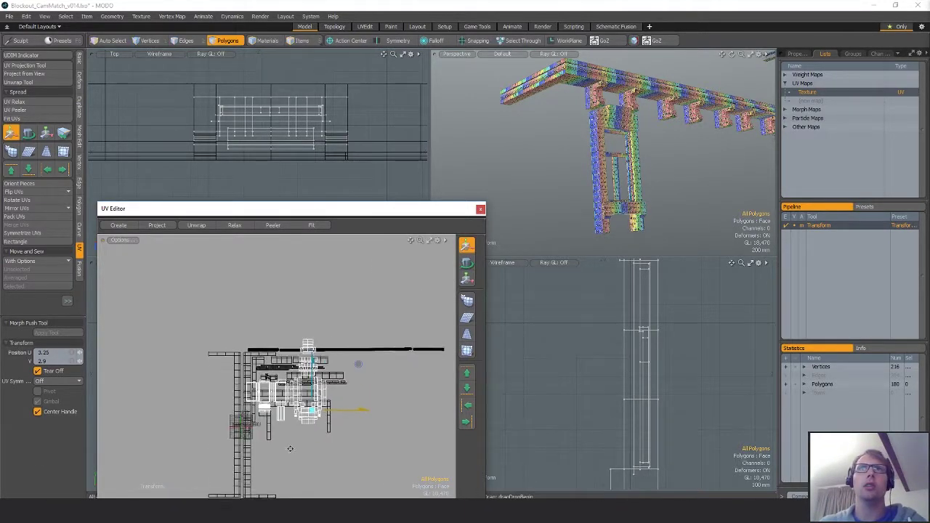
{"action": "key", "text": "space"}
{"action": "left_click", "coordinate": [480, 211]}
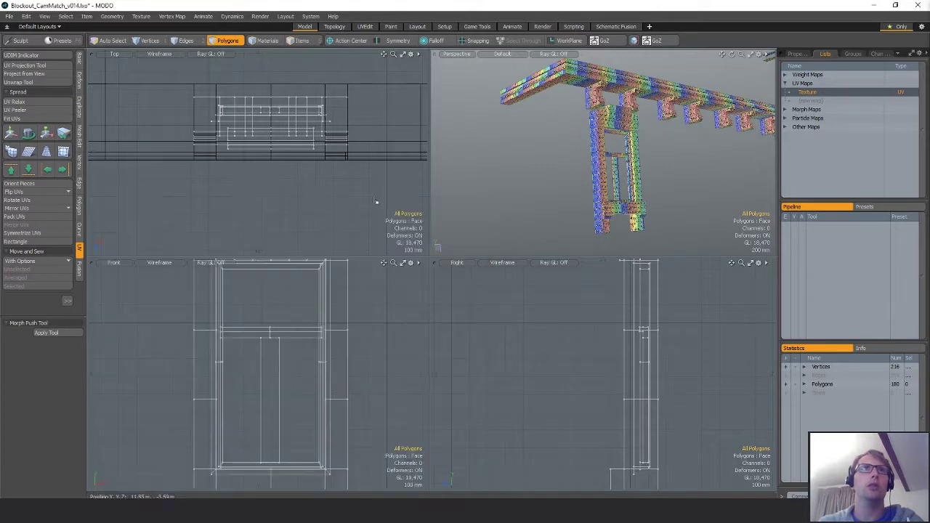
- Select the whole textured window and show it alongside the row of untextured windows
{"action": "scroll", "coordinate": [266, 201], "scroll_direction": "down", "scroll_amount": 6}
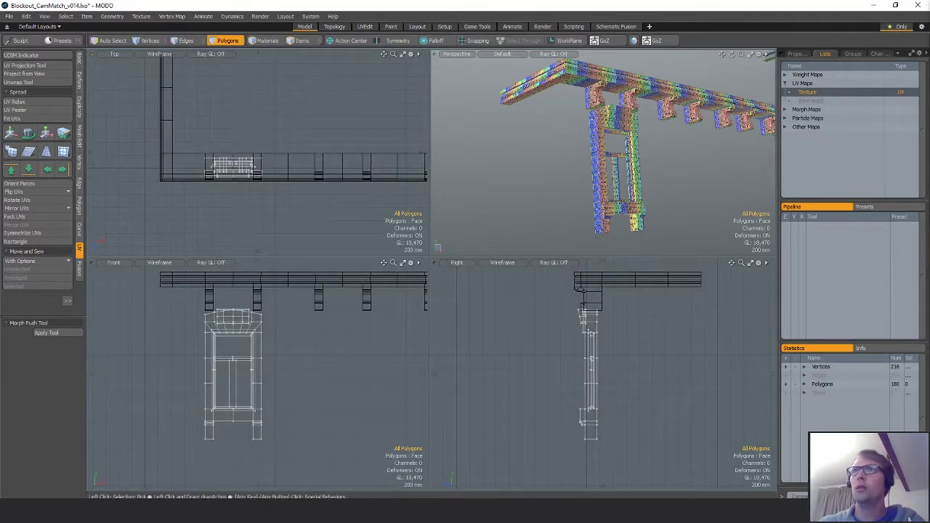
{"action": "key", "text": "u"}
{"action": "scroll", "coordinate": [258, 202], "scroll_direction": "down", "scroll_amount": 4}
{"action": "right_click_drag", "start_coordinate": [372, 188], "coordinate": [369, 171]}
{"action": "left_click_drag", "start_coordinate": [363, 169], "coordinate": [319, 171], "text": "alt+shift"}
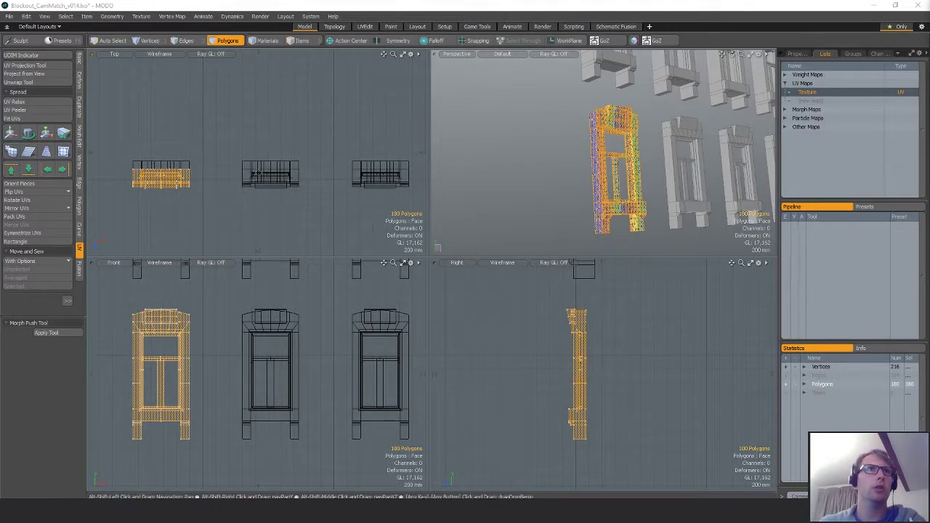
- Select the row of vertices along the textured window's back edge and examine them against the building's walls
{"action": "left_click_drag", "start_coordinate": [610, 149], "coordinate": [618, 60], "text": "alt"}
{"action": "key", "text": "shift+a"}
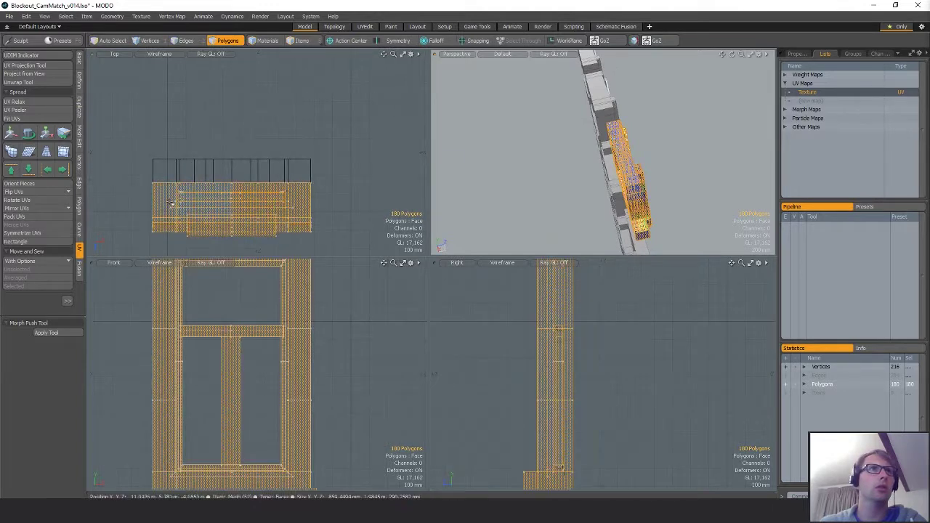
{"action": "key", "text": "1"}
{"action": "mouse_move", "coordinate": [155, 186]}
{"action": "right_mouse_down"}
{"action": "mouse_move", "coordinate": [341, 187]}
{"action": "mouse_move", "coordinate": [312, 200]}
{"action": "mouse_move", "coordinate": [262, 186]}
{"action": "right_mouse_up"}
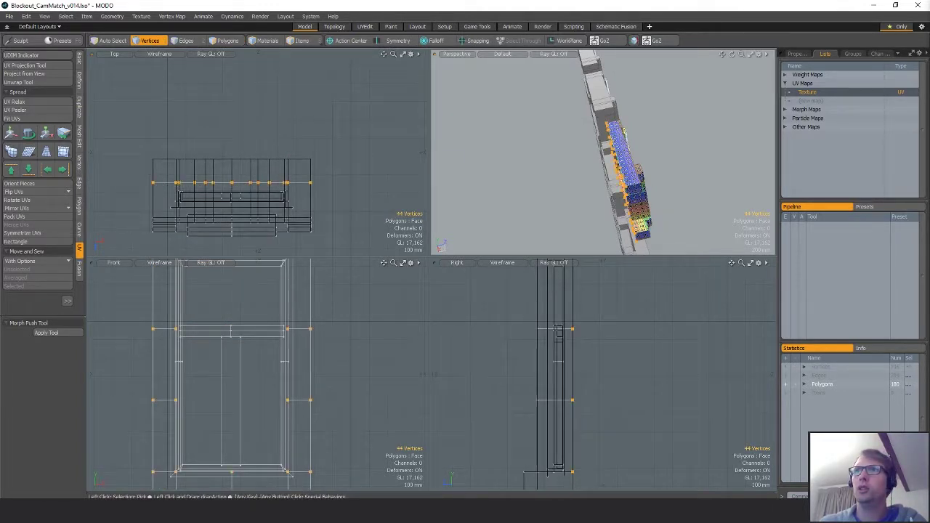
{"action": "key", "text": "u"}
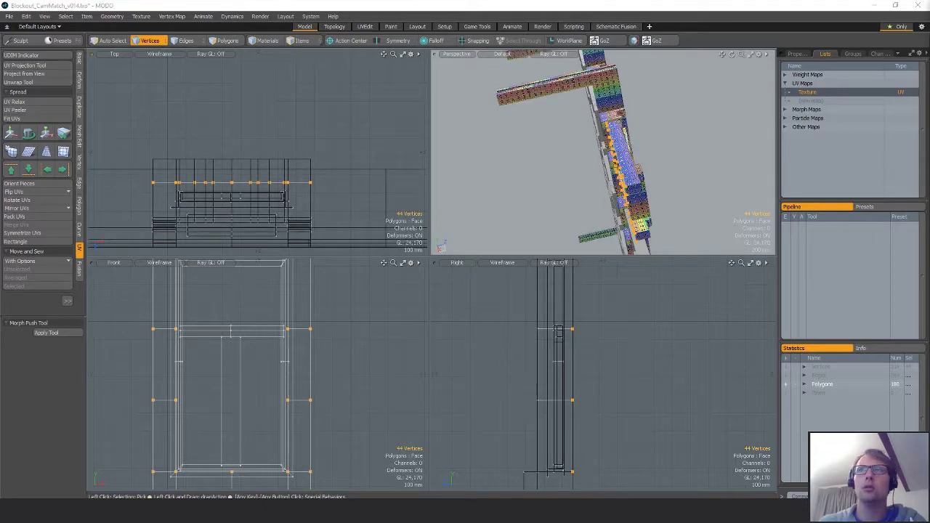
{"action": "left_click_drag", "start_coordinate": [609, 143], "coordinate": [572, 187], "text": "alt"}
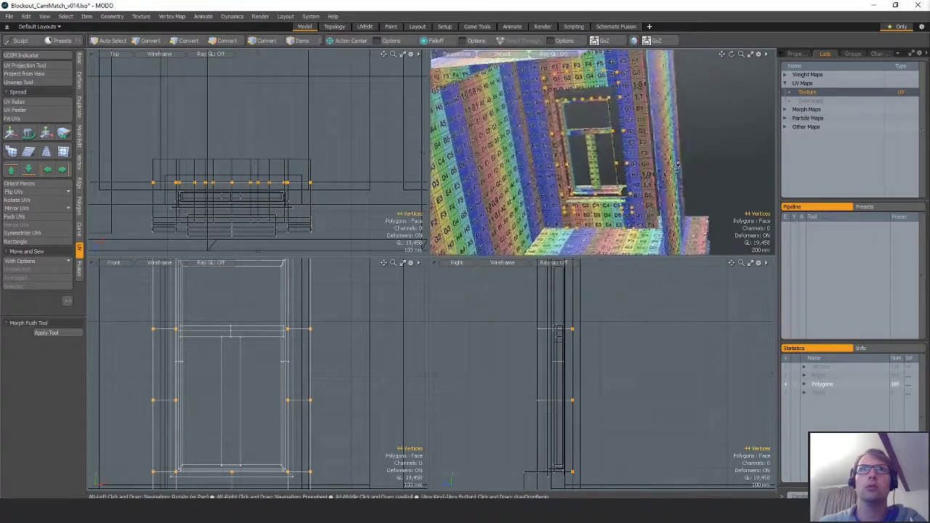
{"action": "left_click_drag", "start_coordinate": [676, 166], "coordinate": [448, 187], "text": "alt"}
- Return to polygon selection and add the missing side polygons so the entire textured window is selected
{"action": "key", "text": "3"}
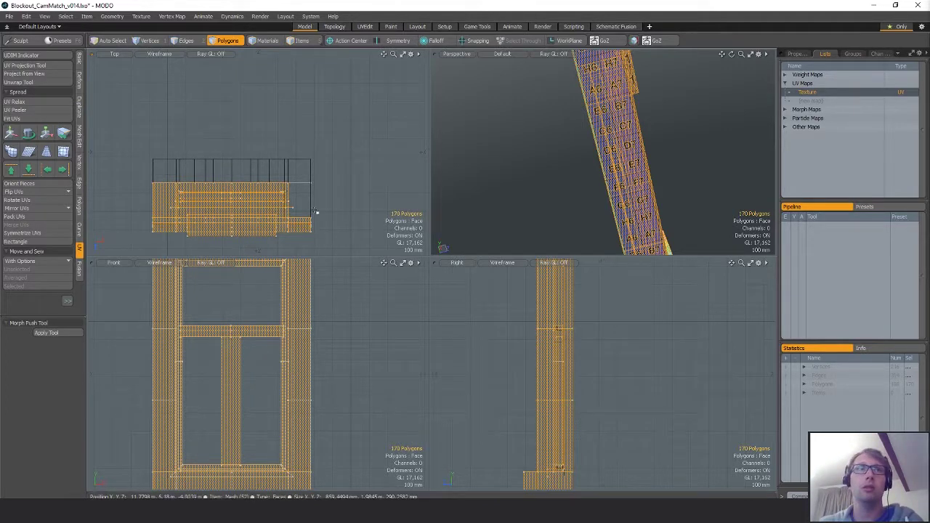
{"action": "mouse_move", "coordinate": [323, 163]}
{"action": "right_mouse_down", "text": "shift"}
{"action": "mouse_move", "coordinate": [353, 255]}
{"action": "mouse_move", "coordinate": [362, 243]}
{"action": "right_mouse_up", "text": "shift"}
{"action": "left_click_drag", "start_coordinate": [375, 210], "coordinate": [343, 195], "text": "alt"}
{"action": "scroll", "coordinate": [340, 191], "scroll_direction": "down", "scroll_amount": 3}
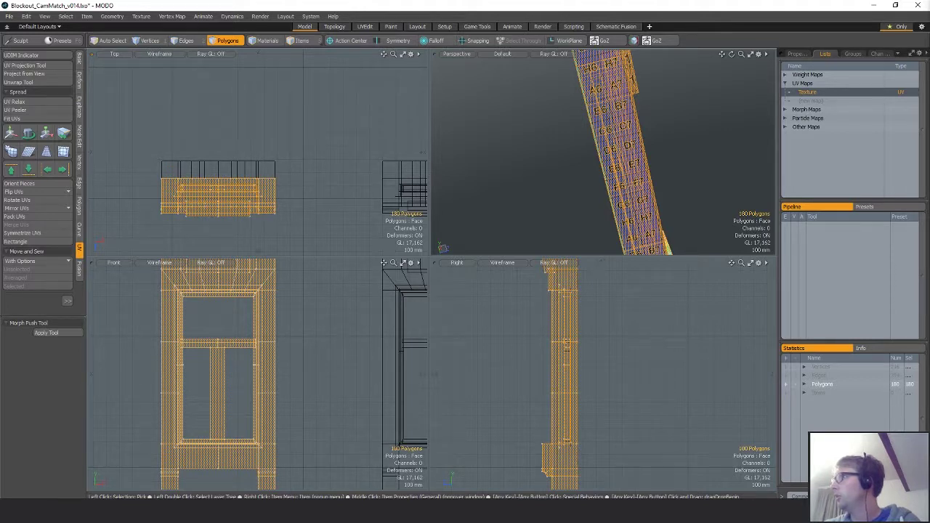
- Place a copy of the textured window over the neighbouring untextured window, aligning it with geometry snapping
{"action": "left_click_drag", "start_coordinate": [661, 185], "coordinate": [609, 187], "text": "alt"}
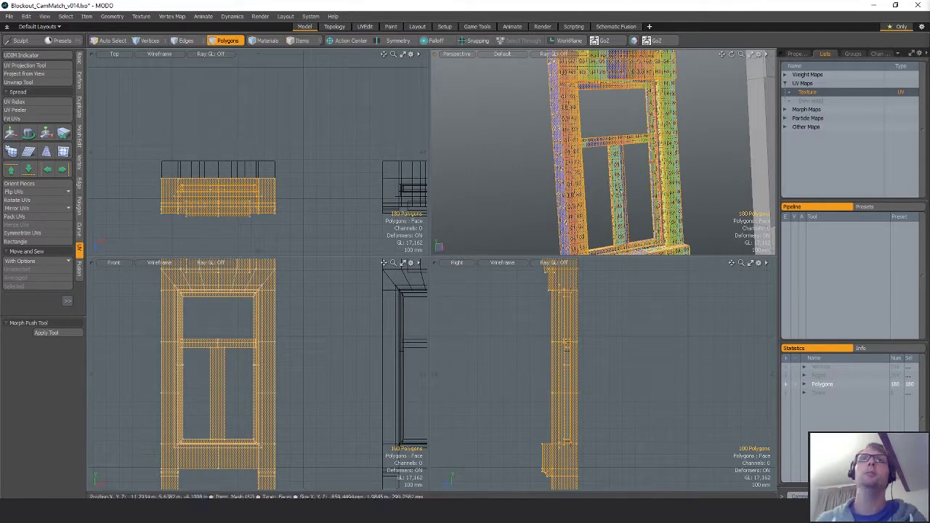
{"action": "mouse_move", "coordinate": [610, 187]}
{"action": "left_mouse_down", "text": "alt"}
{"action": "mouse_move", "coordinate": [639, 174]}
{"action": "mouse_move", "coordinate": [607, 189]}
{"action": "left_mouse_up", "text": "alt"}
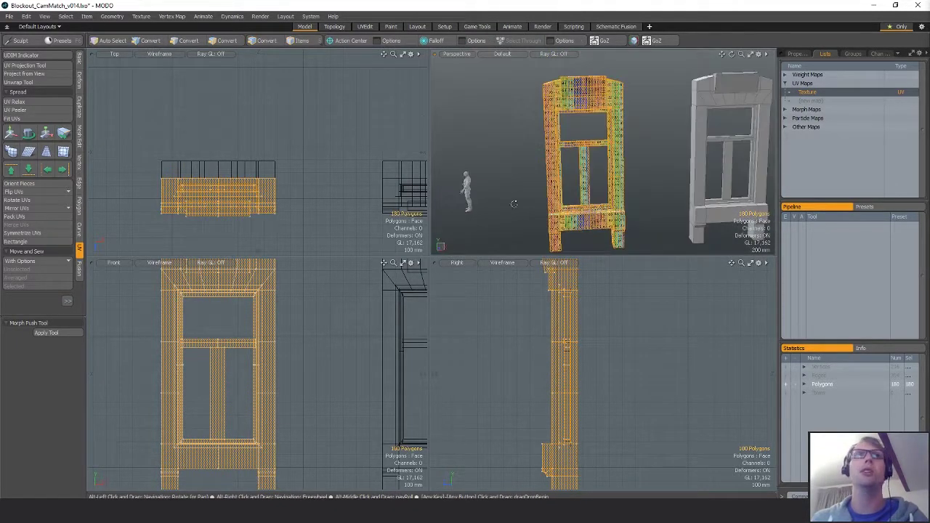
{"action": "scroll", "coordinate": [323, 171], "scroll_direction": "down", "scroll_amount": 4}
{"action": "left_click_drag", "start_coordinate": [323, 171], "coordinate": [253, 149], "text": "alt+shift"}
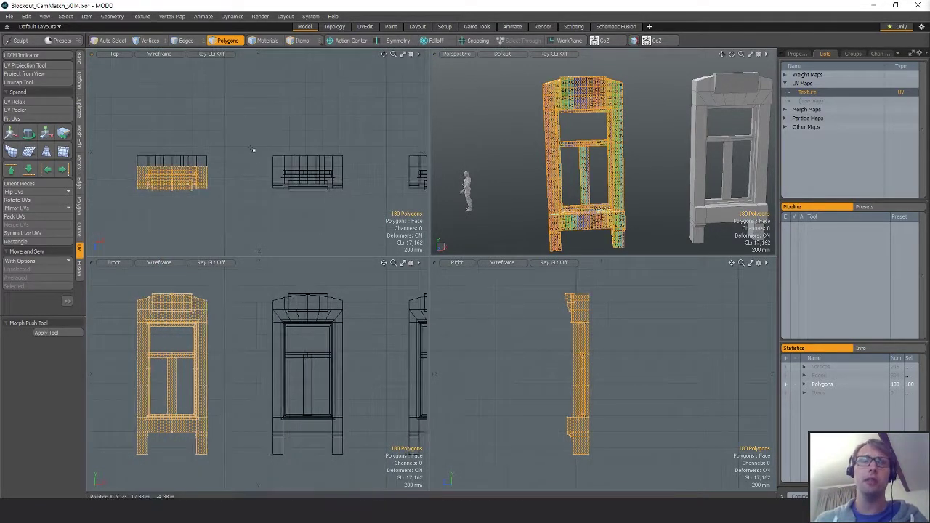
{"action": "key", "text": "y"}
{"action": "left_click_drag", "start_coordinate": [215, 181], "coordinate": [318, 168]}
{"action": "key", "text": "x"}
{"action": "scroll", "coordinate": [261, 166], "scroll_direction": "up", "scroll_amount": 3}
{"action": "left_click", "coordinate": [261, 167]}
{"action": "left_click_drag", "start_coordinate": [330, 131], "coordinate": [193, 134], "text": "alt+shift"}
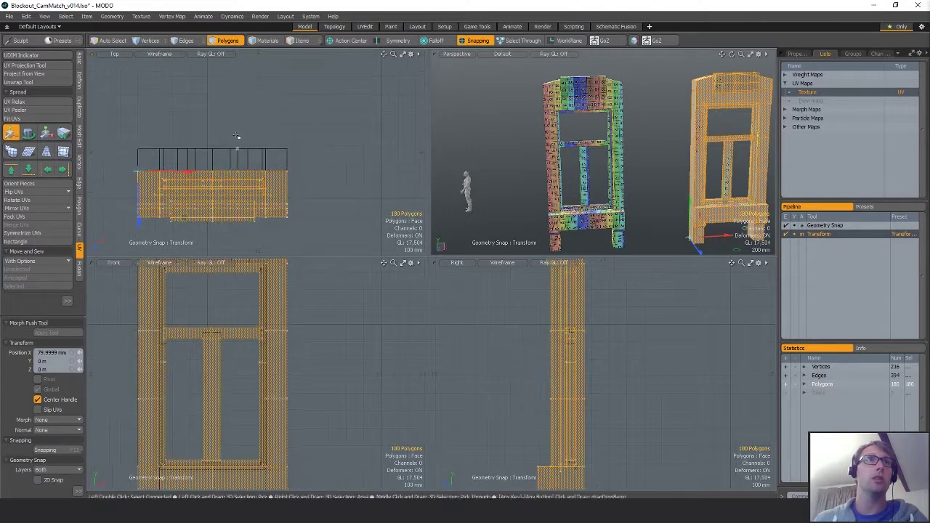
- Move the textured window copy onto the next untextured window in the row, snapping its back corner to the matching geometry
{"action": "key", "text": "q"}
{"action": "key", "text": "a"}
{"action": "key", "text": "w"}
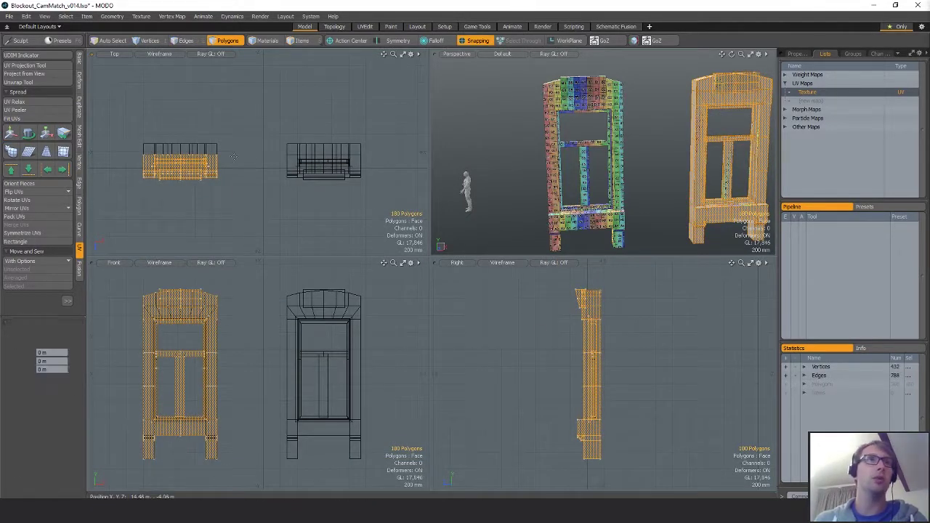
{"action": "key", "text": "x"}
{"action": "left_click_drag", "start_coordinate": [191, 157], "coordinate": [334, 150]}
{"action": "scroll", "coordinate": [260, 151], "scroll_direction": "up", "scroll_amount": 2}
{"action": "left_click", "coordinate": [274, 161]}
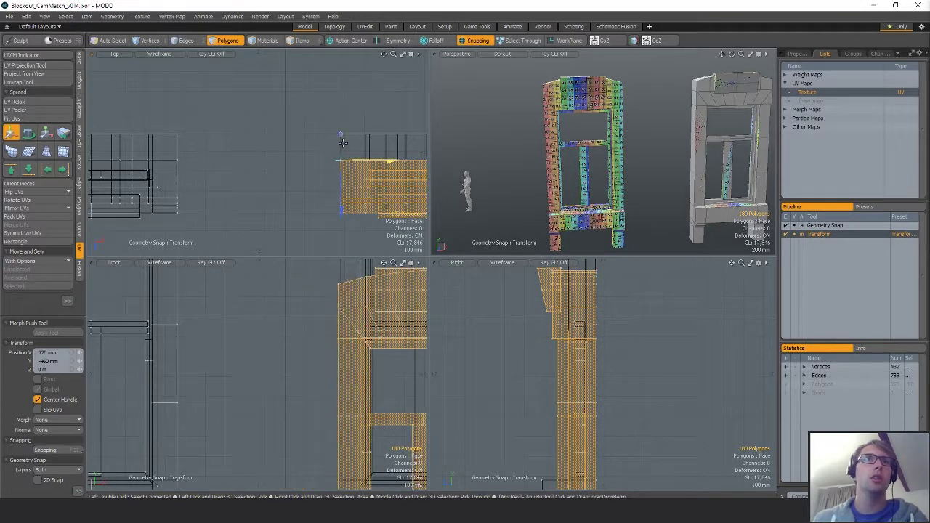
{"action": "scroll", "coordinate": [320, 175], "scroll_direction": "down", "scroll_amount": 4}
- Duplicate the selected textured window and shift the copy about 1.68 m along X onto the following window
{"action": "key", "text": "ctrl+c"}
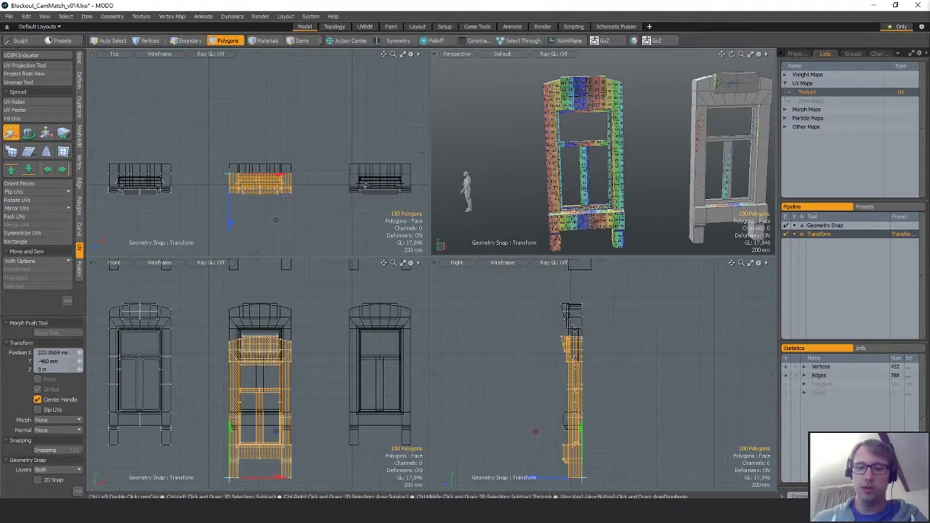
{"action": "key", "text": "ctrl+v"}
{"action": "key", "text": "q"}
{"action": "key", "text": "w"}
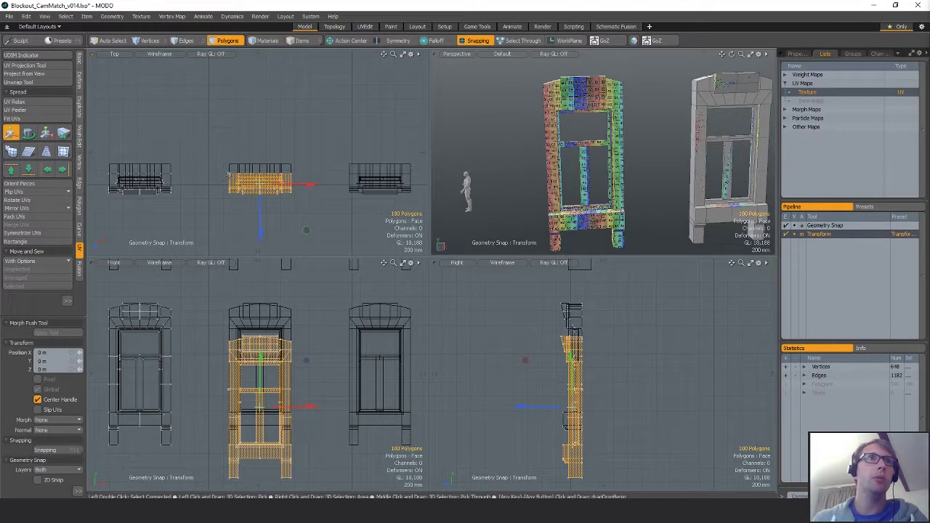
{"action": "mouse_move", "coordinate": [262, 182]}
{"action": "left_mouse_down"}
{"action": "mouse_move", "coordinate": [382, 182]}
{"action": "mouse_move", "coordinate": [270, 182]}
{"action": "left_mouse_up"}
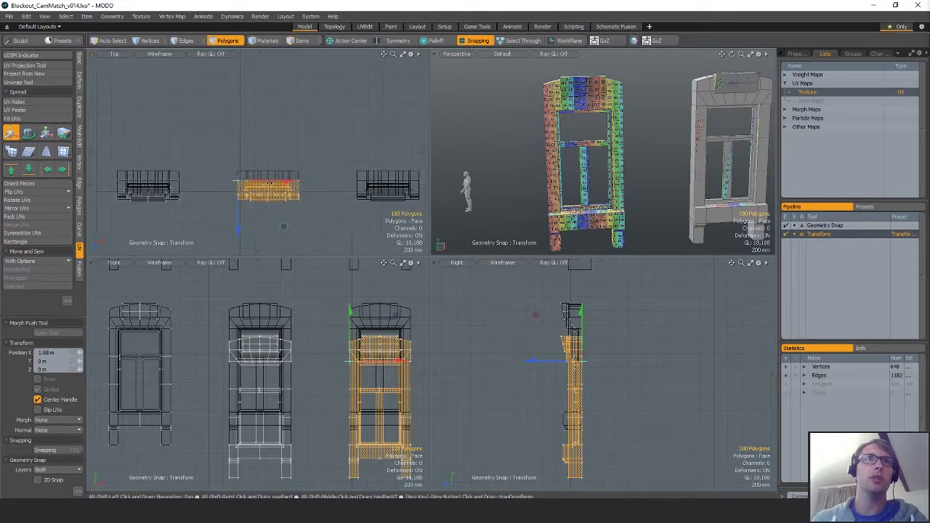
- Paste another textured window and snap it horizontally onto the last untextured window of the row
{"action": "key", "text": "ctrl+v"}
{"action": "key", "text": "q"}
{"action": "key", "text": "w"}
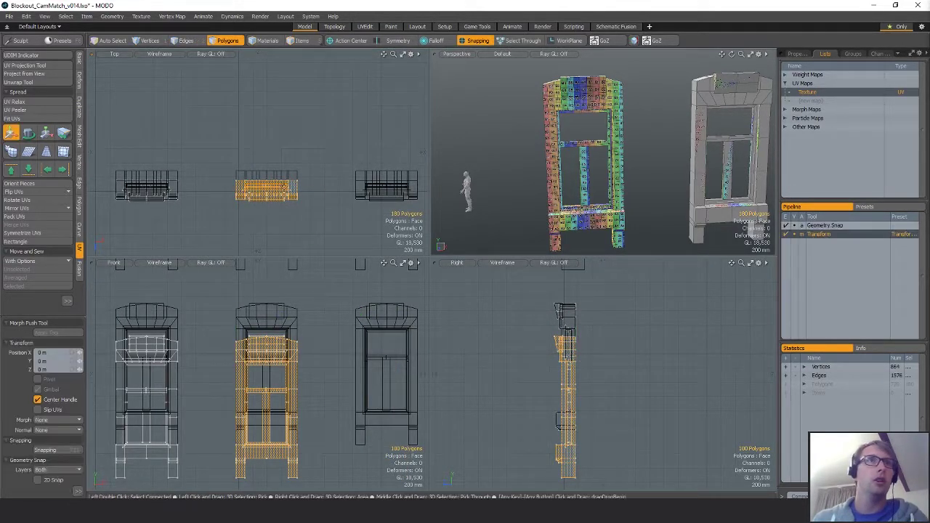
{"action": "left_click_drag", "start_coordinate": [293, 195], "coordinate": [393, 183]}
{"action": "left_click", "coordinate": [326, 179]}
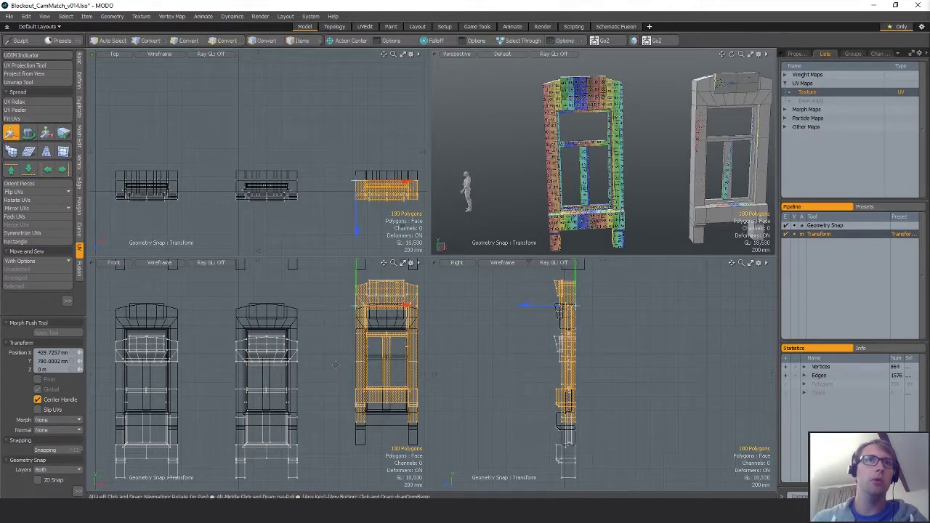
- Align the last window copy vertically with the untextured window behind it, using geometry snapping
{"action": "left_click_drag", "start_coordinate": [335, 364], "coordinate": [293, 374], "text": "alt"}
{"action": "scroll", "coordinate": [262, 293], "scroll_direction": "up", "scroll_amount": 4}
{"action": "left_click_drag", "start_coordinate": [213, 385], "coordinate": [329, 393], "text": "alt+shift"}
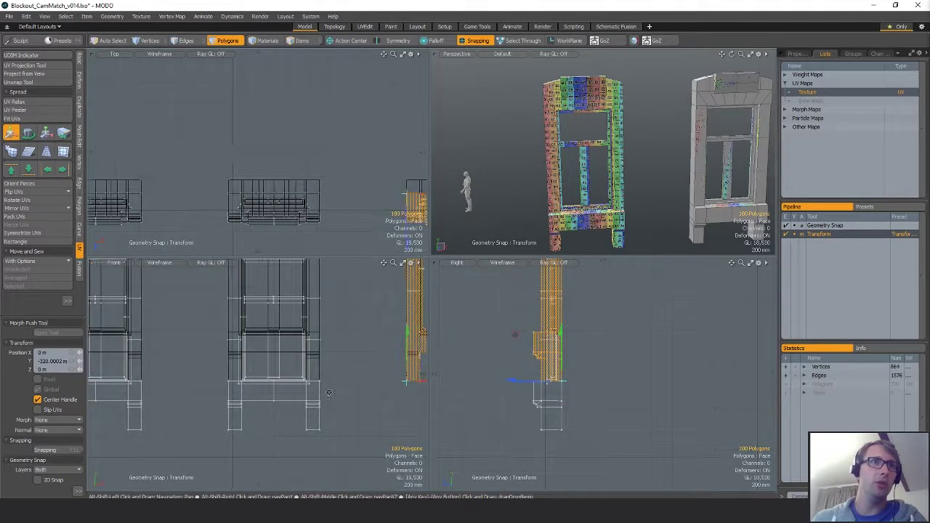
{"action": "scroll", "coordinate": [329, 393], "scroll_direction": "down", "scroll_amount": 7}
{"action": "key", "text": "q"}
- Select the low-sitting copy at the fourth window and snap it vertically onto the untextured window
{"action": "mouse_move", "coordinate": [316, 306]}
{"action": "right_mouse_down"}
{"action": "mouse_move", "coordinate": [272, 373]}
{"action": "mouse_move", "coordinate": [342, 388]}
{"action": "mouse_move", "coordinate": [318, 274]}
{"action": "right_mouse_up"}
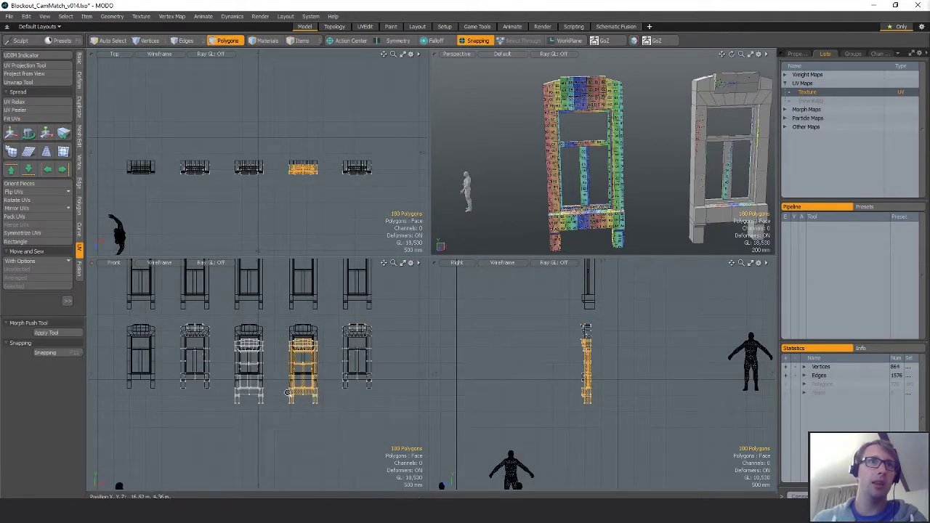
{"action": "scroll", "coordinate": [288, 393], "scroll_direction": "up", "scroll_amount": 10}
{"action": "key", "text": "w"}
{"action": "left_click", "coordinate": [287, 429]}
{"action": "left_click_drag", "start_coordinate": [289, 397], "coordinate": [294, 392]}
{"action": "left_click_drag", "start_coordinate": [216, 369], "coordinate": [285, 390], "text": "alt+shift"}
{"action": "scroll", "coordinate": [285, 390], "scroll_direction": "down", "scroll_amount": 7}
- Select the remaining low-sitting copy at the middle window and frame it for vertical alignment
{"action": "key", "text": "q"}
{"action": "mouse_move", "coordinate": [240, 329]}
{"action": "right_mouse_down"}
{"action": "mouse_move", "coordinate": [293, 339]}
{"action": "mouse_move", "coordinate": [240, 356]}
{"action": "mouse_move", "coordinate": [241, 334]}
{"action": "right_mouse_up"}
{"action": "key", "text": "shift+a"}
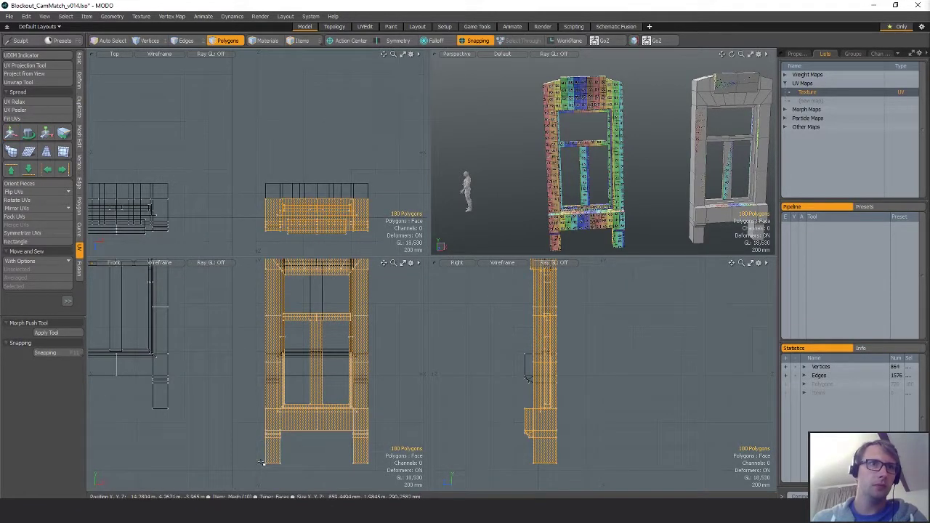
- Raise the selected UV-mapped window copy to line up with the blockout window behind it, and clear the selection
{"action": "key", "text": "w"}
{"action": "left_click", "coordinate": [264, 462]}
{"action": "left_click_drag", "start_coordinate": [264, 462], "coordinate": [266, 382]}
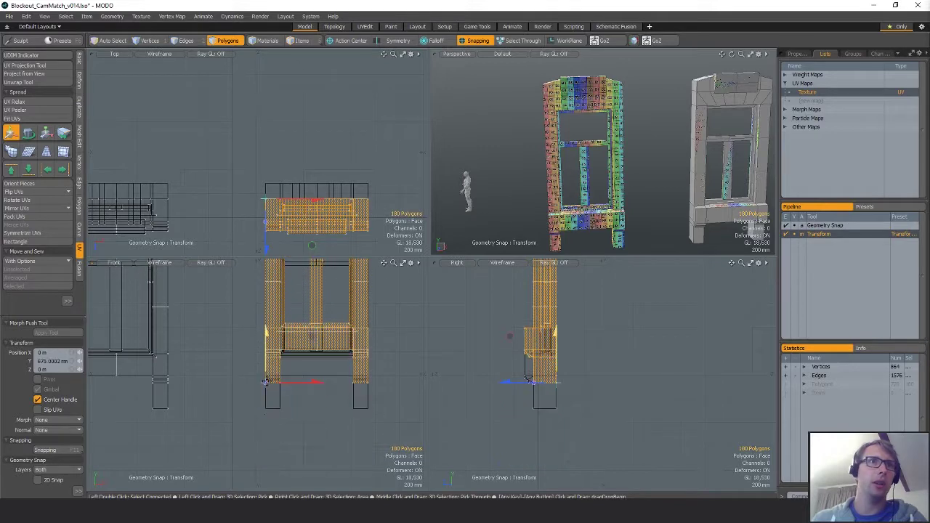
{"action": "scroll", "coordinate": [266, 385], "scroll_direction": "down", "scroll_amount": 5}
{"action": "key", "text": "q"}
{"action": "left_click", "coordinate": [267, 283]}
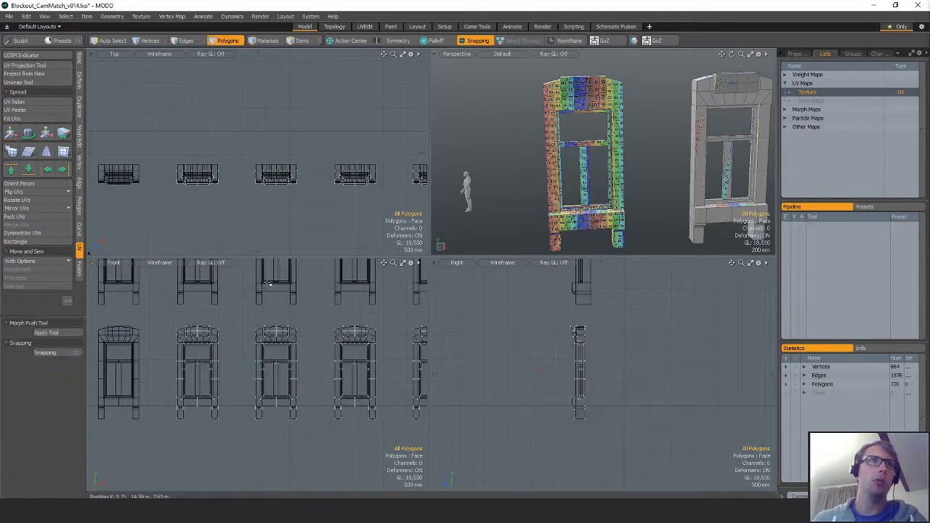
- Cut the four UV-mapped window copies and paste them into the mesh layer of the first UV-mapped window
{"action": "left_click_drag", "start_coordinate": [280, 295], "coordinate": [251, 301], "text": "ctrl+alt"}
{"action": "mouse_move", "coordinate": [260, 286]}
{"action": "right_mouse_down"}
{"action": "mouse_move", "coordinate": [139, 386]}
{"action": "mouse_move", "coordinate": [394, 342]}
{"action": "right_mouse_up"}
{"action": "left_click_drag", "start_coordinate": [314, 329], "coordinate": [305, 372], "text": "alt"}
{"action": "left_click_drag", "start_coordinate": [305, 372], "coordinate": [338, 372], "text": "ctrl+alt"}
{"action": "left_click_drag", "start_coordinate": [338, 372], "coordinate": [372, 343], "text": "alt"}
{"action": "key", "text": "Delete"}
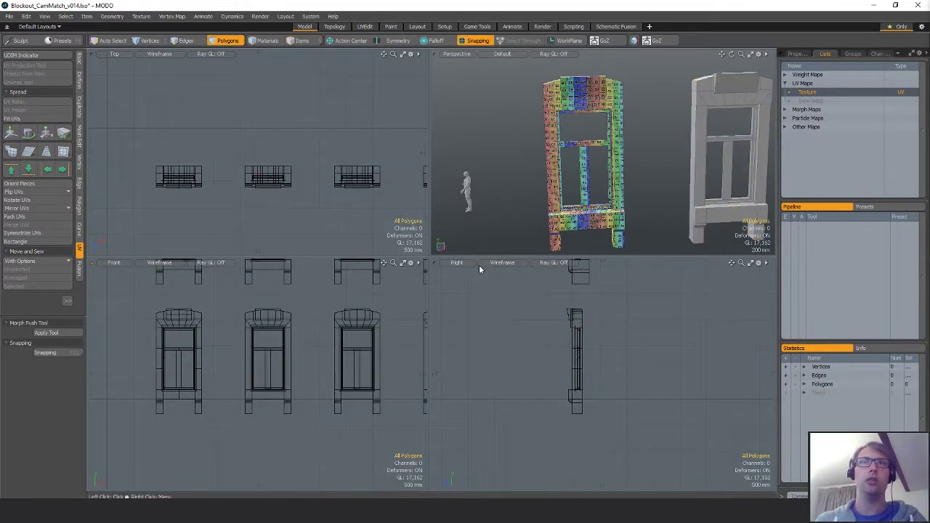
{"action": "key", "text": "5"}
{"action": "left_click", "coordinate": [596, 222]}
{"action": "key", "text": "ctrl+v"}
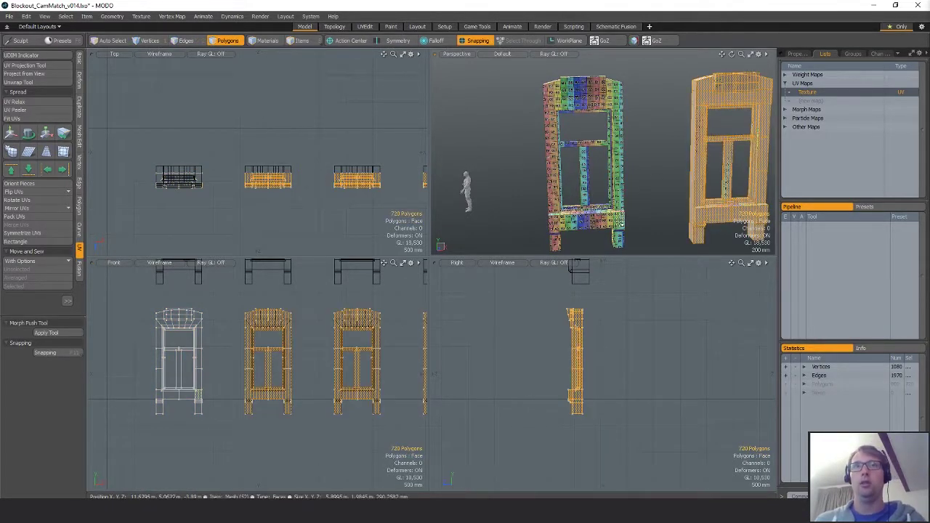
{"action": "left_click_drag", "start_coordinate": [644, 197], "coordinate": [608, 204], "text": "alt"}
{"action": "left_click", "coordinate": [611, 204]}
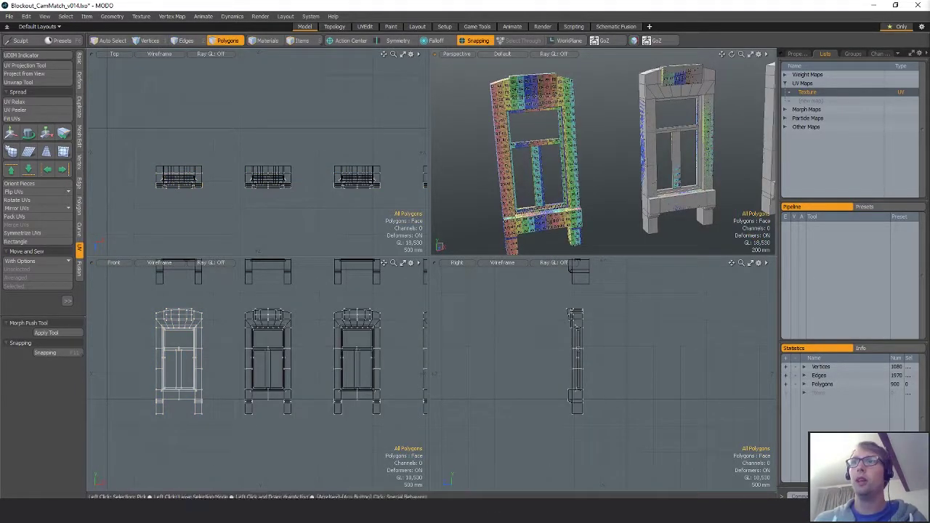
- Select the whole row of five UV-mapped windows and paste a copy in place in a separate mesh layer
{"action": "left_click_drag", "start_coordinate": [654, 146], "coordinate": [737, 129], "text": "alt"}
{"action": "scroll", "coordinate": [308, 376], "scroll_direction": "down", "scroll_amount": 3}
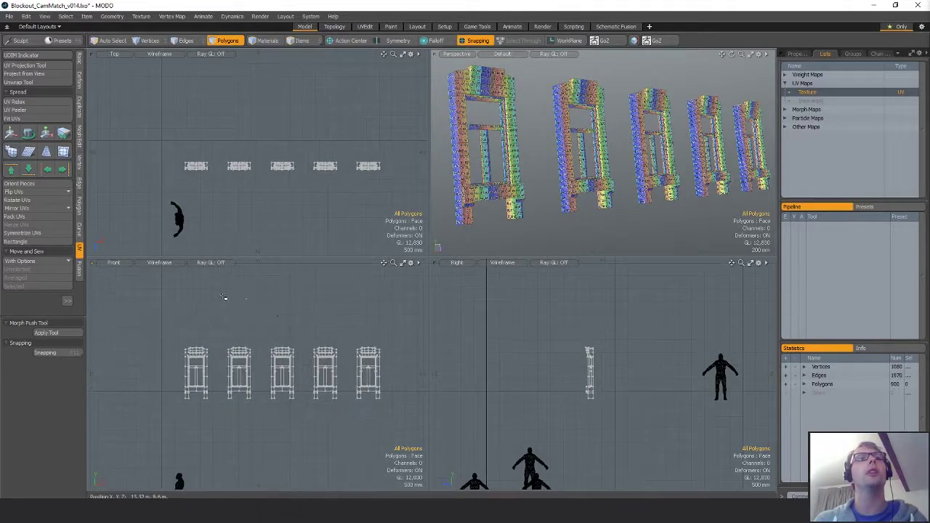
{"action": "mouse_move", "coordinate": [421, 336]}
{"action": "right_mouse_down"}
{"action": "mouse_move", "coordinate": [156, 465]}
{"action": "mouse_move", "coordinate": [418, 436]}
{"action": "right_mouse_up"}
{"action": "key", "text": "shift+a"}
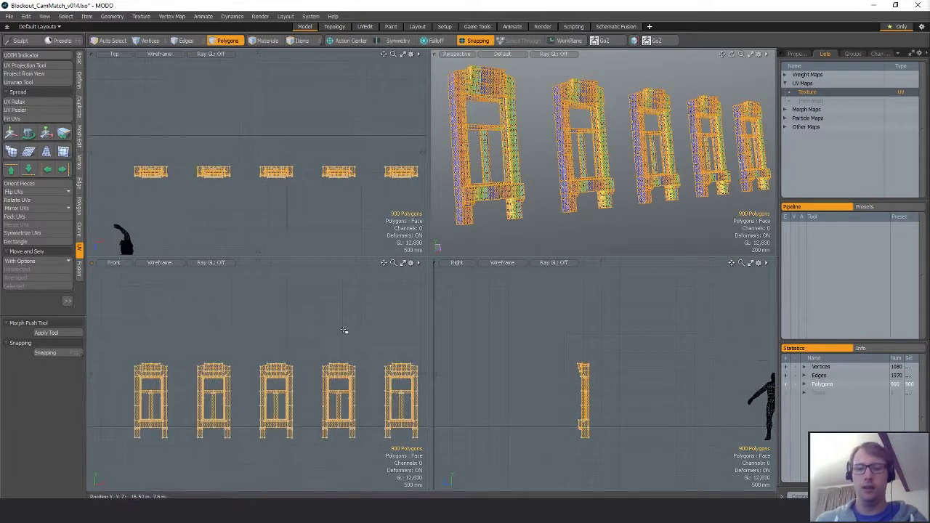
{"action": "left_click", "coordinate": [357, 328]}
{"action": "key", "text": "ctrl+v"}
{"action": "key", "text": "x"}
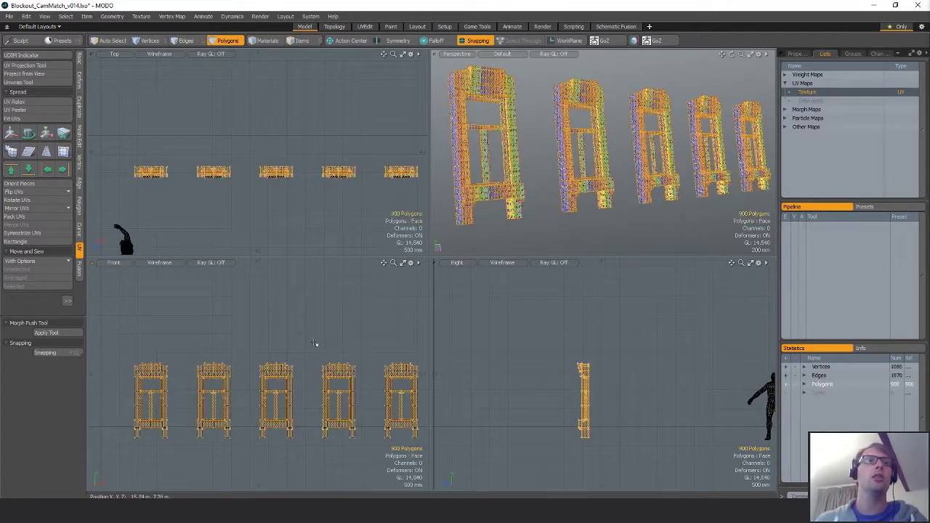
- Raise the copied row of five windows and snap its leg corners to the blockout windows of the second floor
{"action": "key", "text": "w"}
{"action": "left_click_drag", "start_coordinate": [276, 401], "coordinate": [276, 313]}
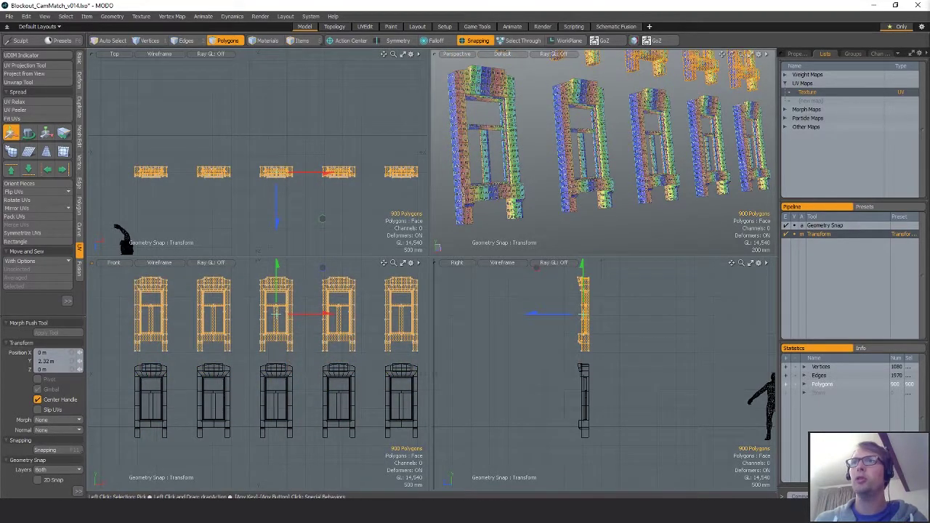
{"action": "left_click_drag", "start_coordinate": [276, 314], "coordinate": [274, 383], "text": "ctrl+alt"}
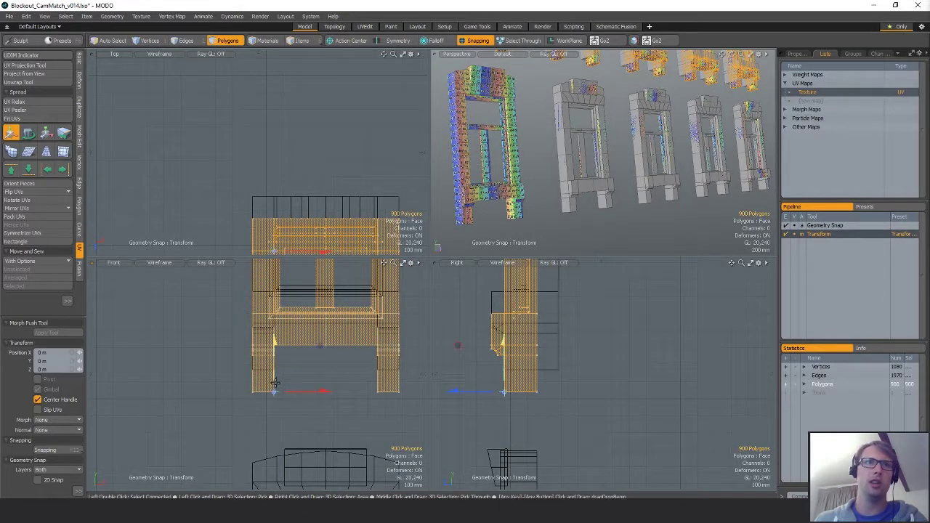
{"action": "scroll", "coordinate": [275, 385], "scroll_direction": "down", "scroll_amount": 5}
{"action": "key", "text": "space"}
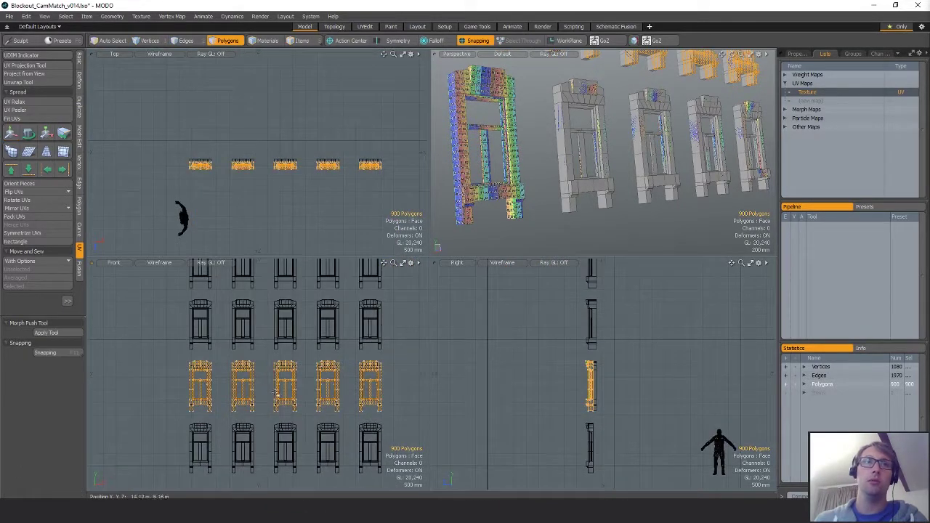
- Paste another copy of the second-floor window row and try to snap it to the third-floor blockout windows
{"action": "key", "text": "y"}
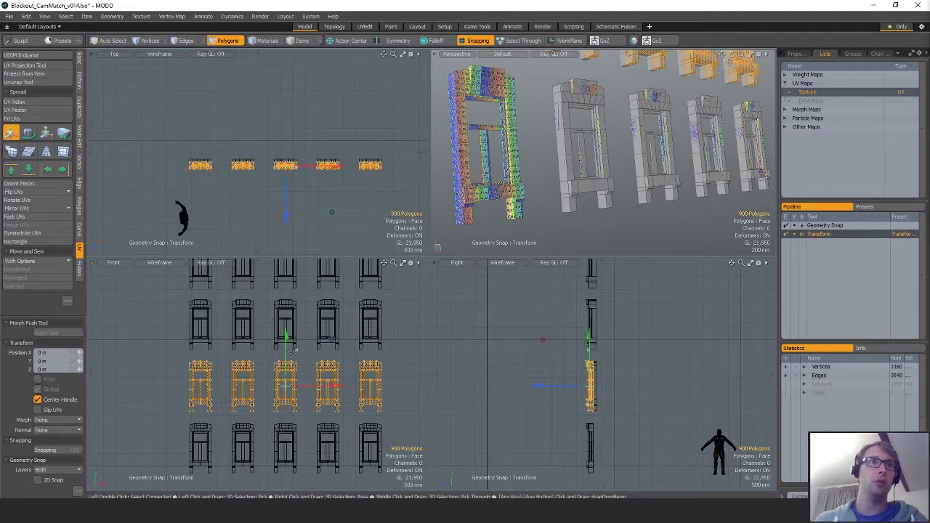
{"action": "left_click_drag", "start_coordinate": [287, 340], "coordinate": [289, 263]}
{"action": "left_click_drag", "start_coordinate": [305, 319], "coordinate": [336, 361], "text": "ctrl+alt"}
{"action": "left_click", "coordinate": [299, 363]}
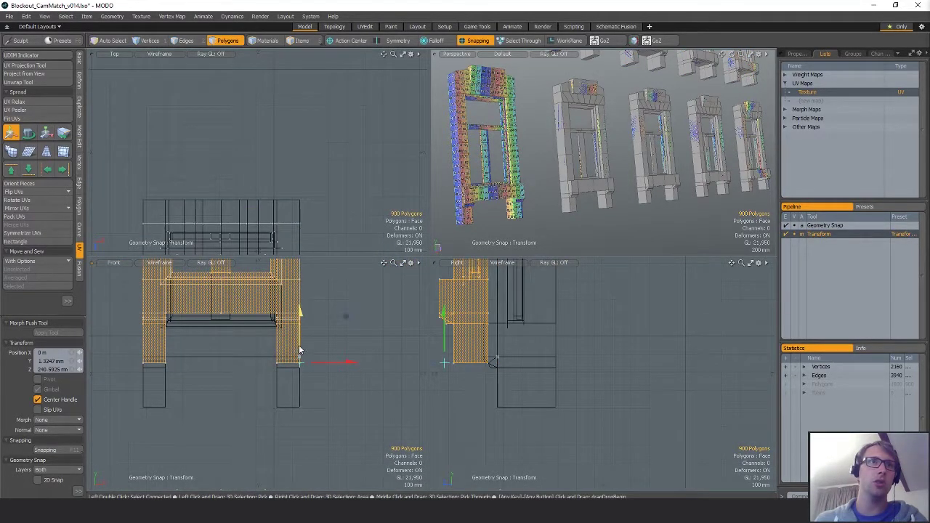
{"action": "key", "text": "space"}
- Try to raise the pasted window row straight up to the third-floor blockout windows, and undo the move
{"action": "scroll", "coordinate": [300, 366], "scroll_direction": "down", "scroll_amount": 5}
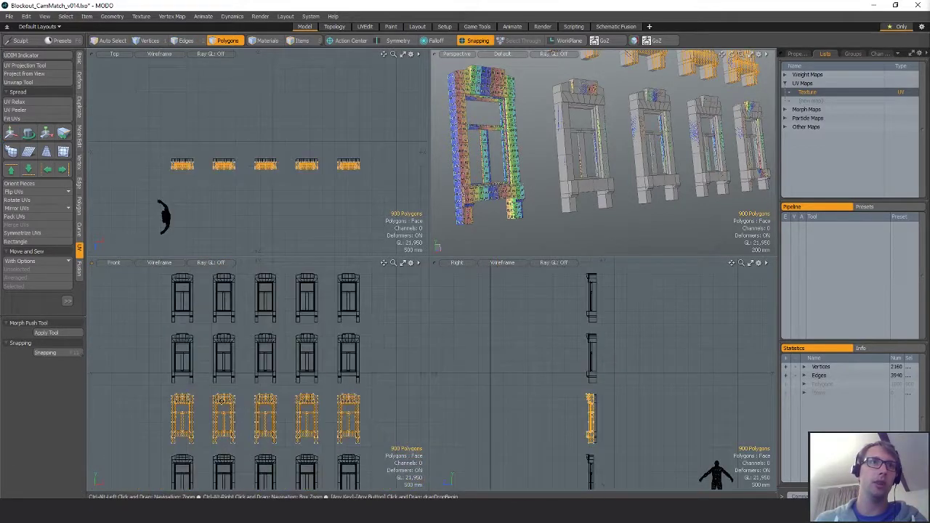
{"action": "key", "text": "y"}
{"action": "left_click_drag", "start_coordinate": [283, 367], "coordinate": [284, 302]}
{"action": "scroll", "coordinate": [318, 365], "scroll_direction": "up", "scroll_amount": 5}
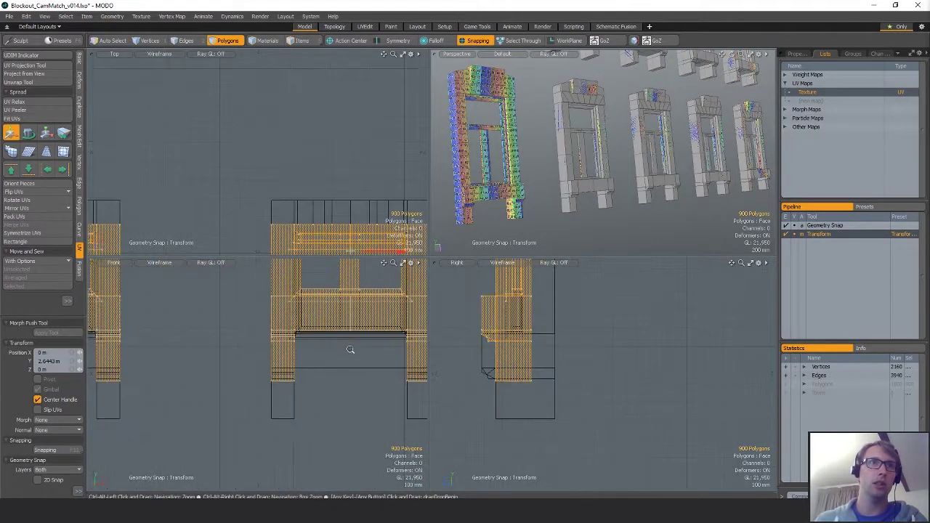
{"action": "scroll", "coordinate": [280, 386], "scroll_direction": "up", "scroll_amount": 2}
{"action": "left_click", "coordinate": [300, 378]}
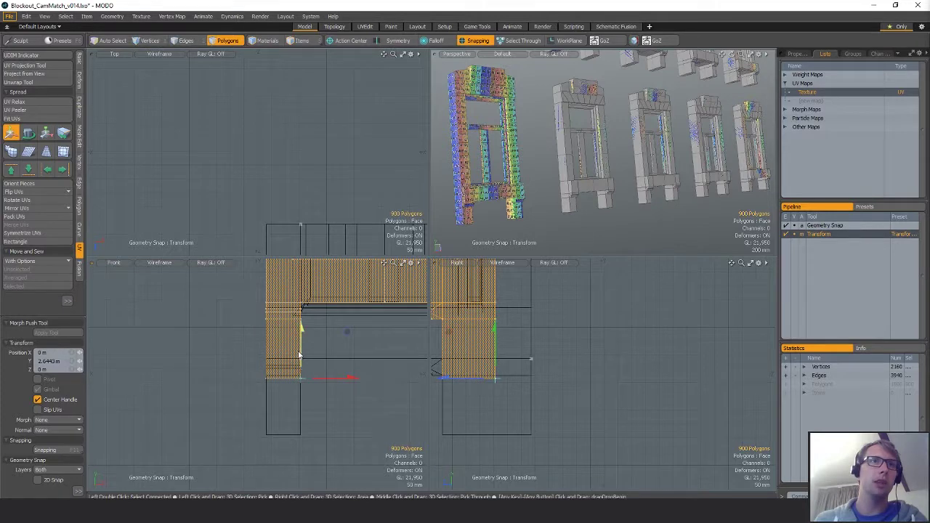
{"action": "key", "text": "ctrl+z"}
{"action": "key", "text": "x"}
{"action": "scroll", "coordinate": [301, 363], "scroll_direction": "down", "scroll_amount": 4}
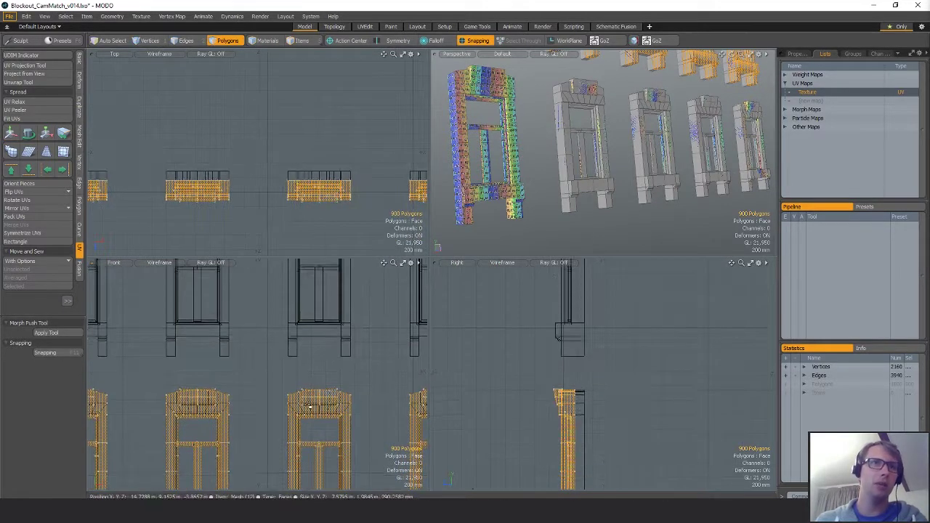
- Move the pasted window row vertically and snap its leg corners to the third-floor blockout windows
{"action": "key", "text": "y"}
{"action": "left_click_drag", "start_coordinate": [301, 472], "coordinate": [300, 339]}
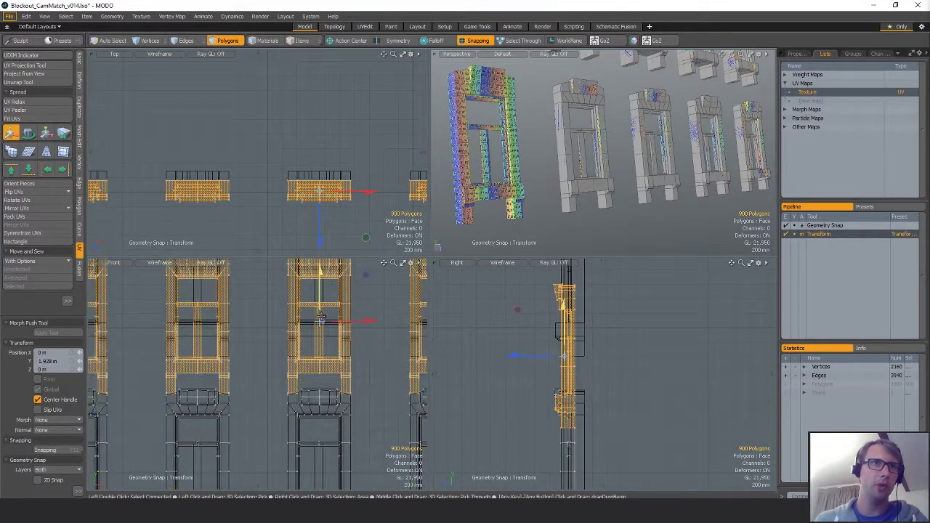
{"action": "left_click", "coordinate": [320, 300]}
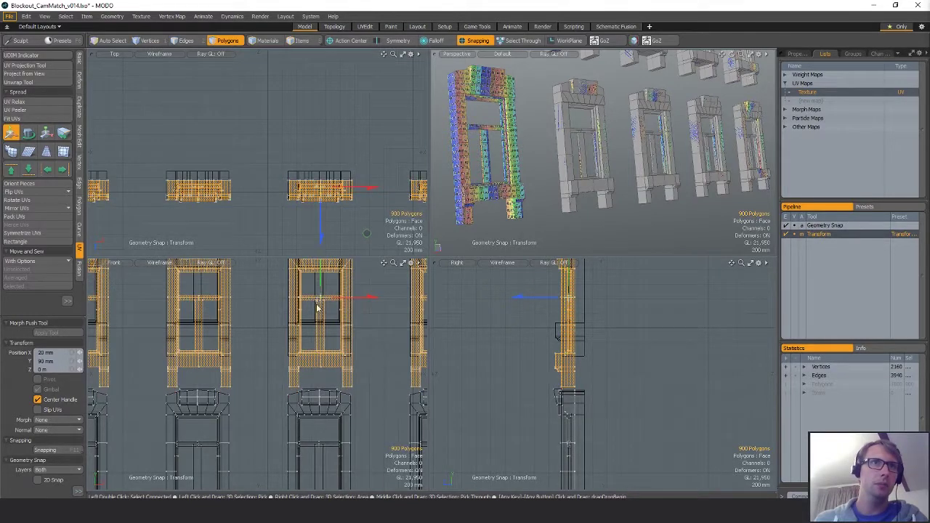
{"action": "left_click_drag", "start_coordinate": [320, 283], "coordinate": [320, 246]}
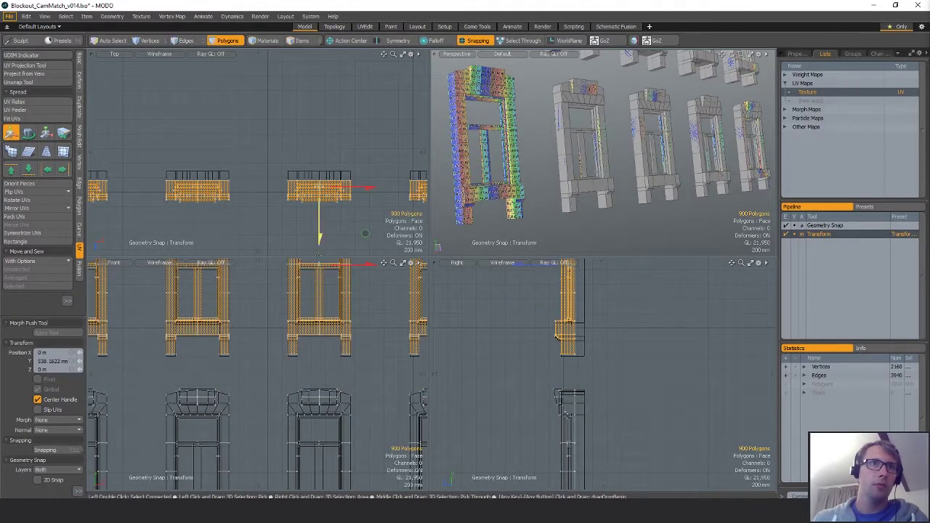
{"action": "left_click_drag", "start_coordinate": [287, 370], "coordinate": [394, 334], "text": "ctrl+alt"}
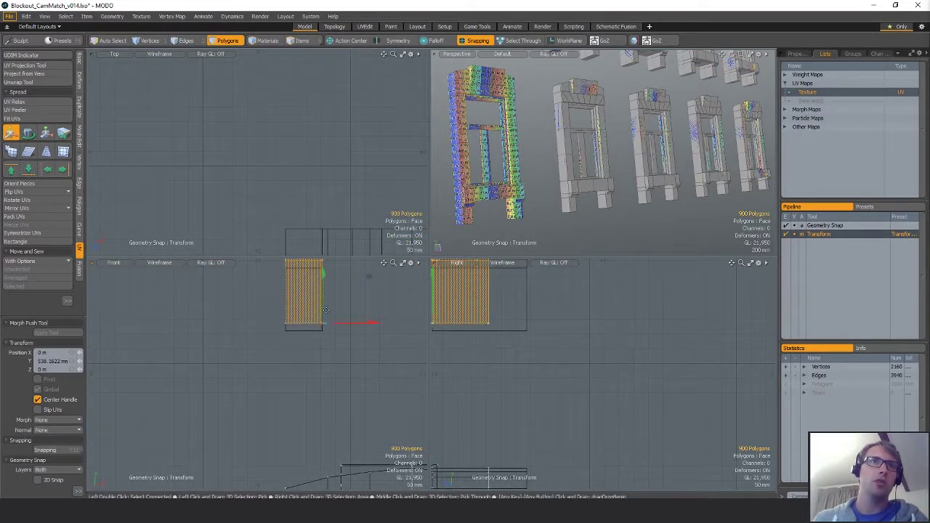
{"action": "scroll", "coordinate": [322, 270], "scroll_direction": "down", "scroll_amount": 5}
{"action": "left_click_drag", "start_coordinate": [333, 393], "coordinate": [333, 407]}
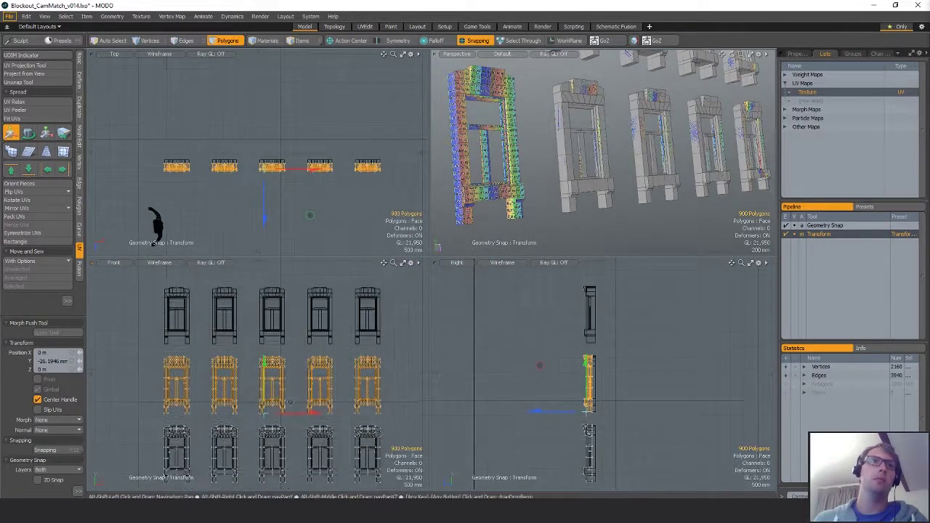
- Paste another copy of the third-floor window row and snap it vertically to the fourth-floor blockout windows
{"action": "key", "text": "ctrl+v"}
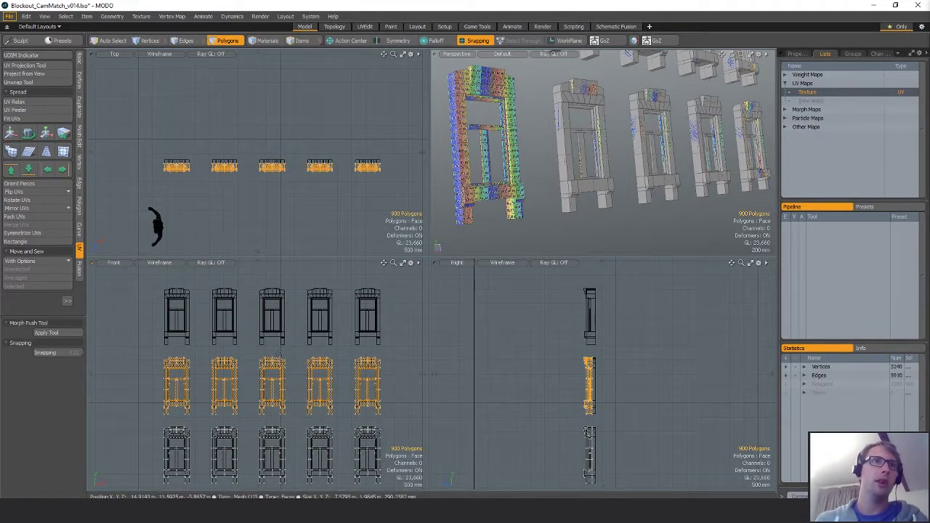
{"action": "left_click_drag", "start_coordinate": [274, 359], "coordinate": [274, 286]}
{"action": "left_click_drag", "start_coordinate": [253, 344], "coordinate": [201, 415], "text": "ctrl+alt"}
{"action": "left_click", "coordinate": [202, 355]}
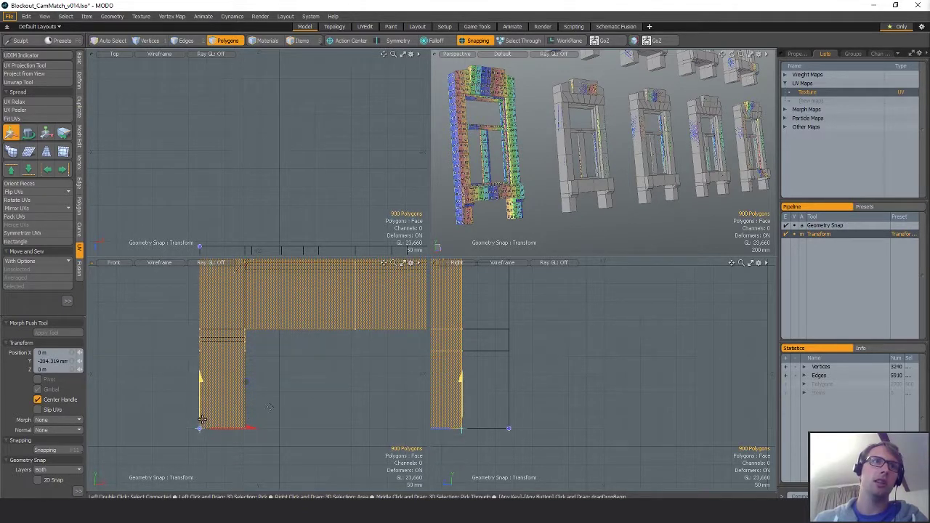
{"action": "key", "text": "space"}
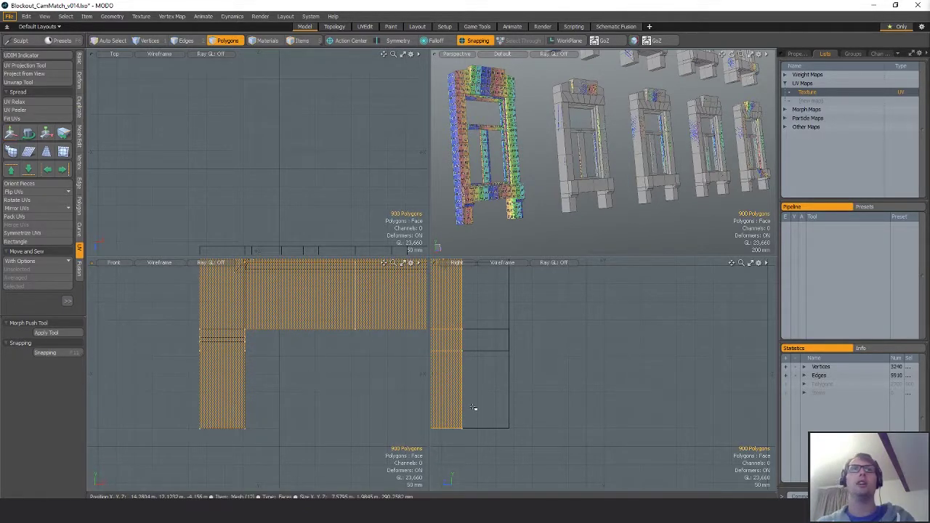
- Clear the polygon selection and examine the four floors of windows together with the ledges between them
{"action": "scroll", "coordinate": [560, 394], "scroll_direction": "down", "scroll_amount": 4}
{"action": "left_click_drag", "start_coordinate": [573, 386], "coordinate": [616, 452], "text": "alt+shift"}
{"action": "left_click_drag", "start_coordinate": [413, 321], "coordinate": [342, 315], "text": "alt+shift"}
{"action": "scroll", "coordinate": [358, 313], "scroll_direction": "down", "scroll_amount": 1}
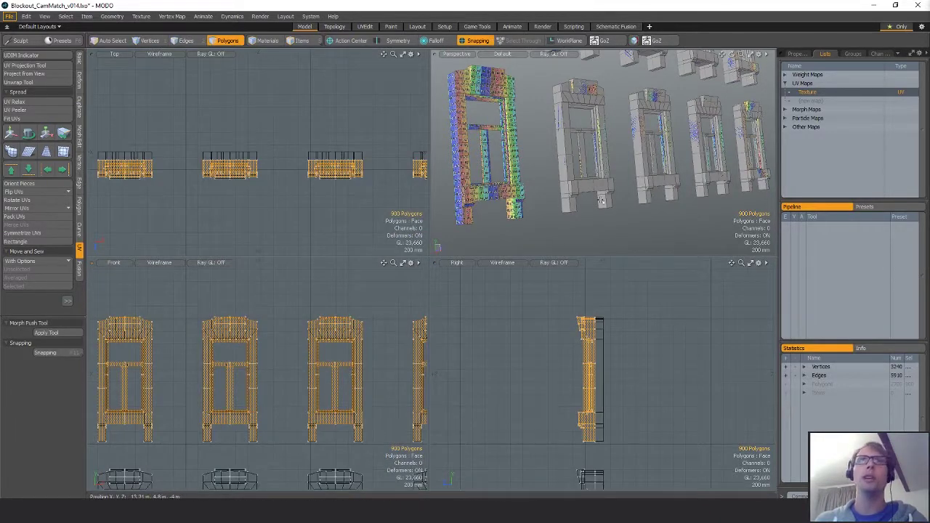
{"action": "left_click", "coordinate": [636, 226]}
{"action": "scroll", "coordinate": [634, 224], "scroll_direction": "down", "scroll_amount": 3}
{"action": "left_click_drag", "start_coordinate": [605, 154], "coordinate": [624, 184], "text": "alt+shift"}
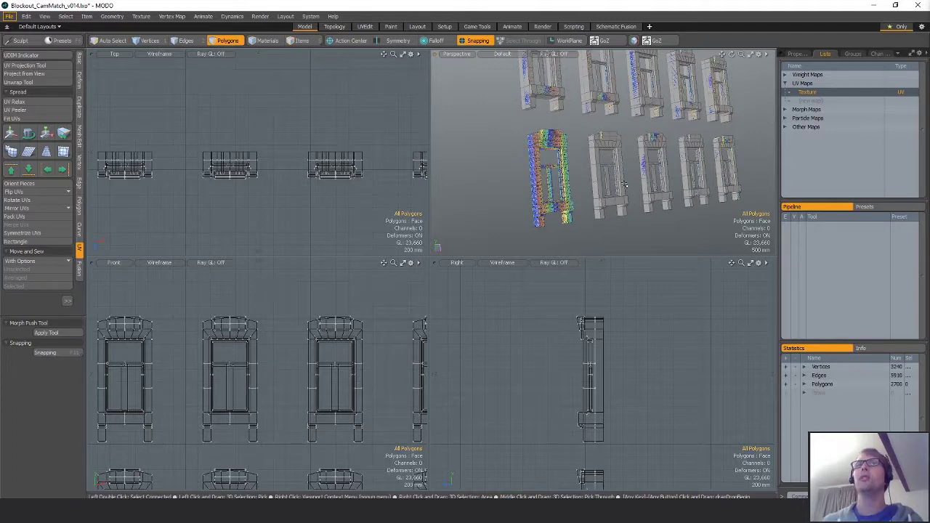
{"action": "left_click_drag", "start_coordinate": [633, 171], "coordinate": [652, 195], "text": "alt"}
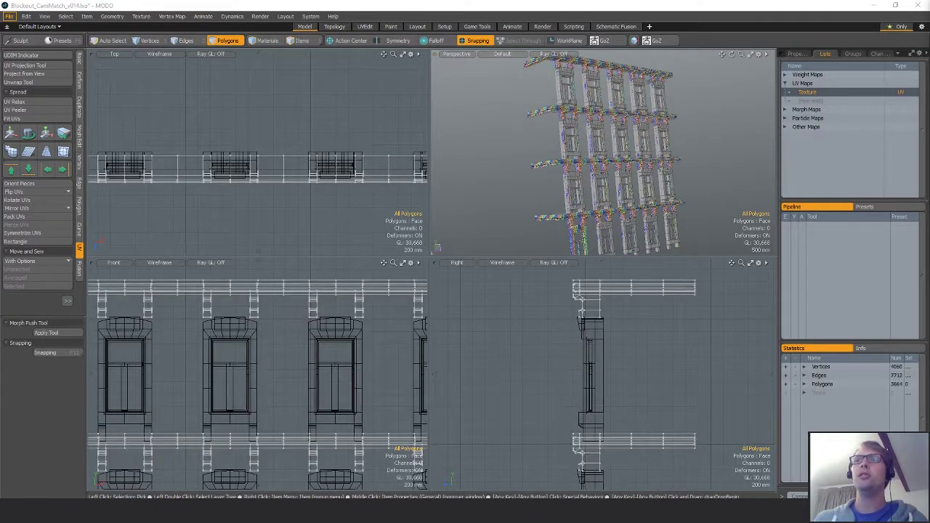
- Remove the old untextured blockout windows that overlap the UV-mapped window rows
{"action": "left_click_drag", "start_coordinate": [632, 384], "coordinate": [622, 342], "text": "alt+shift"}
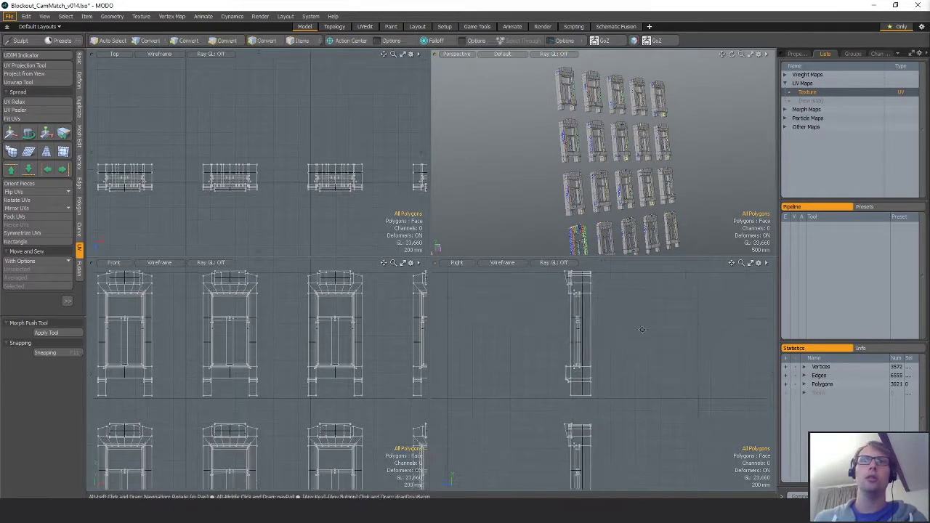
{"action": "left_click_drag", "start_coordinate": [669, 370], "coordinate": [621, 319], "text": "ctrl+alt"}
{"action": "mouse_move", "coordinate": [621, 320]}
{"action": "left_mouse_down", "text": "ctrl+alt"}
{"action": "mouse_move", "coordinate": [597, 319]}
{"action": "mouse_move", "coordinate": [637, 322]}
{"action": "left_mouse_up", "text": "ctrl+alt"}
{"action": "mouse_move", "coordinate": [638, 322]}
{"action": "right_mouse_down"}
{"action": "mouse_move", "coordinate": [524, 494]}
{"action": "mouse_move", "coordinate": [656, 334]}
{"action": "right_mouse_up"}
{"action": "left_click", "coordinate": [656, 334]}
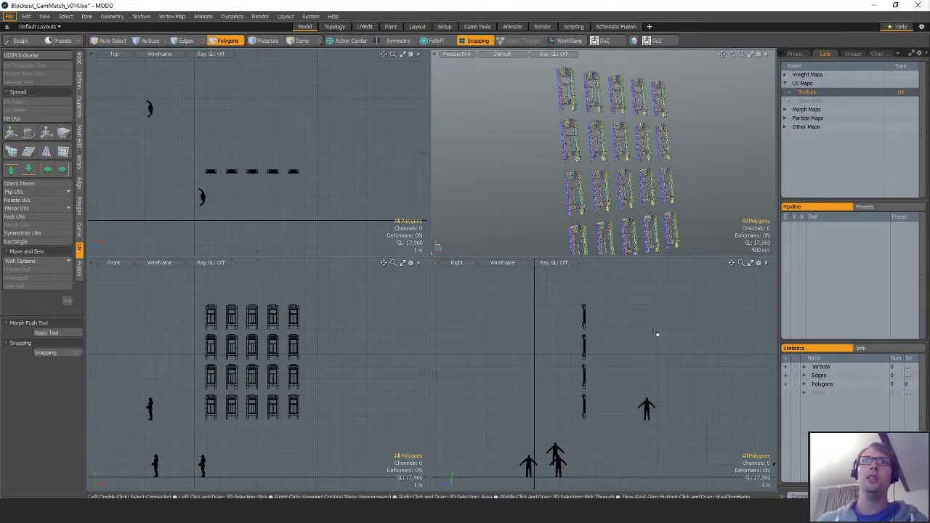
- Cut all four rows of UV-mapped windows and paste them into the mesh layer of the facade ledges
{"action": "left_click_drag", "start_coordinate": [655, 202], "coordinate": [676, 192], "text": "alt"}
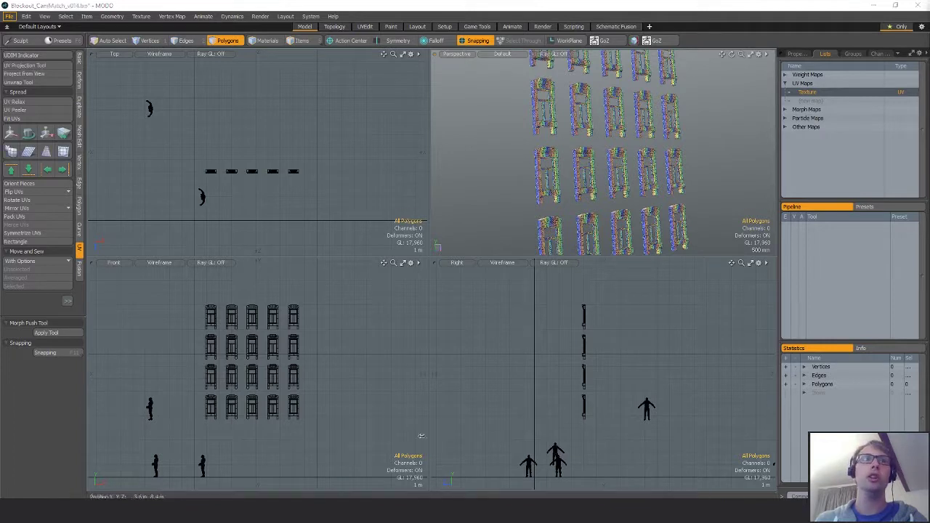
{"action": "right_click_drag", "start_coordinate": [175, 389], "coordinate": [417, 419]}
{"action": "left_click_drag", "start_coordinate": [348, 387], "coordinate": [344, 389], "text": "alt+shift"}
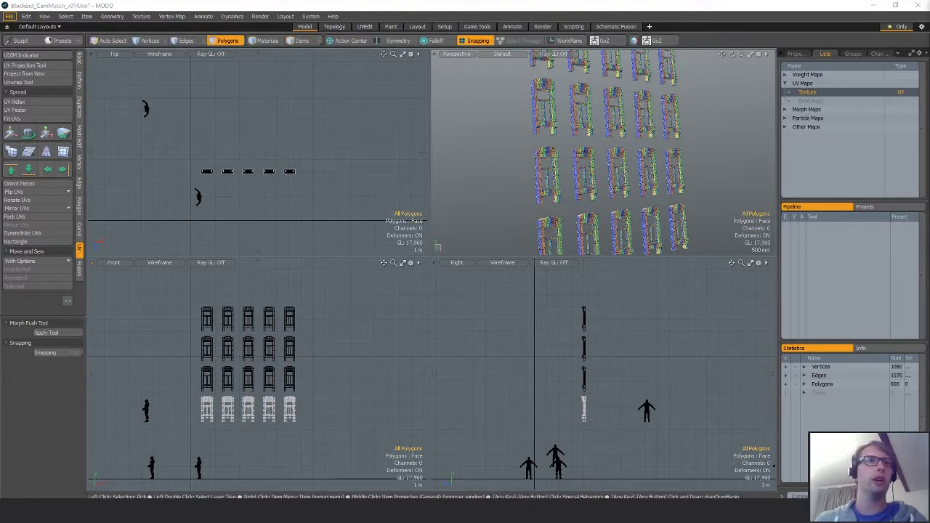
{"action": "key", "text": "ctrl+v"}
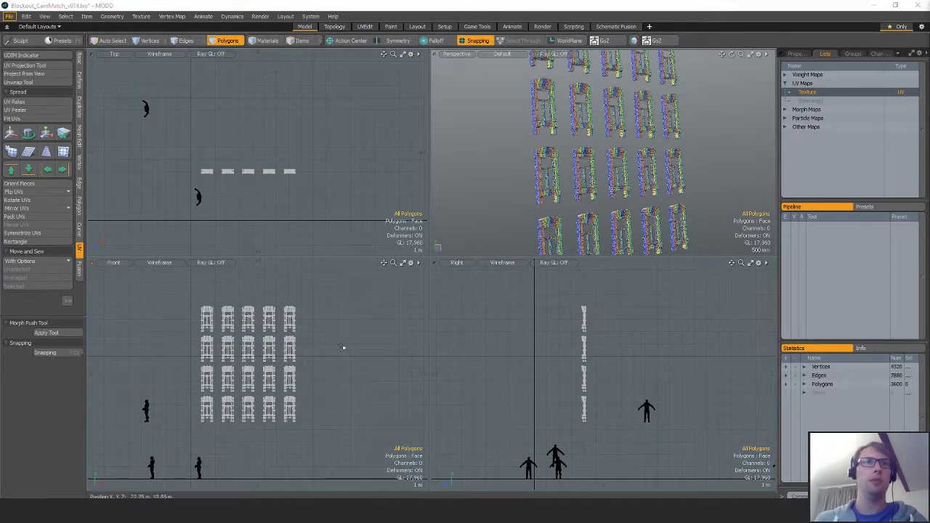
{"action": "mouse_move", "coordinate": [349, 328]}
{"action": "right_mouse_down"}
{"action": "mouse_move", "coordinate": [365, 432]}
{"action": "mouse_move", "coordinate": [371, 411]}
{"action": "right_mouse_up"}
{"action": "left_click_drag", "start_coordinate": [402, 349], "coordinate": [386, 359], "text": "alt+shift"}
{"action": "key", "text": "ctrl+x"}
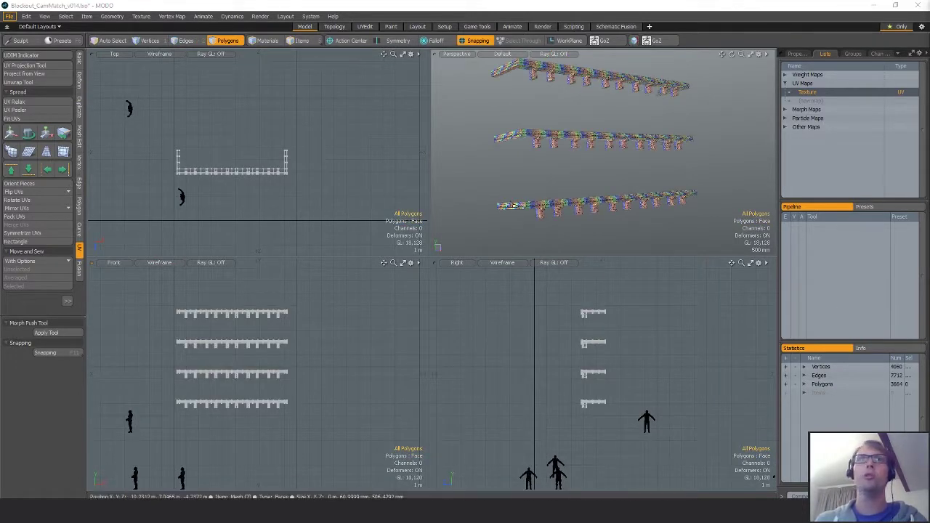
{"action": "key", "text": "ctrl+v"}
{"action": "left_click_drag", "start_coordinate": [620, 162], "coordinate": [626, 189], "text": "alt"}
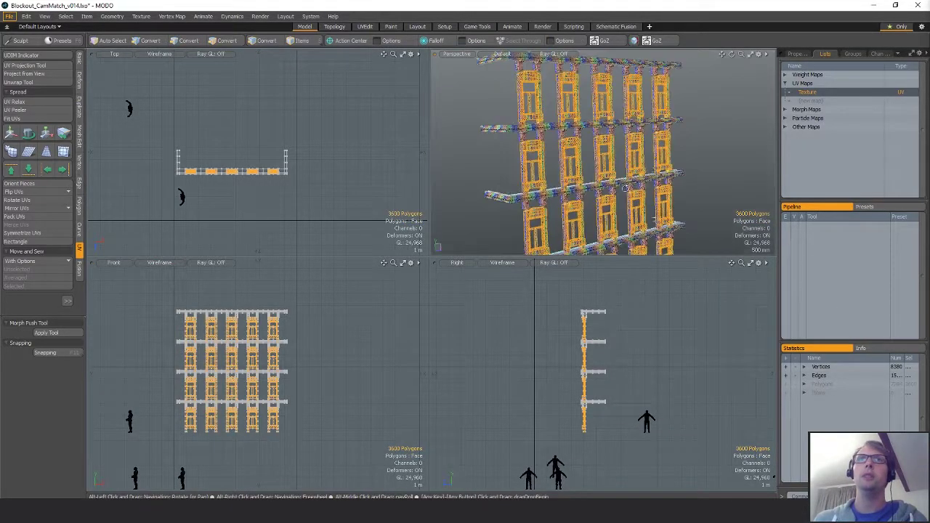
- Cut the combined UV-mapped windows and ledges and paste them into the Building_A_Extension mesh
{"action": "left_click", "coordinate": [707, 138]}
{"action": "left_click_drag", "start_coordinate": [710, 139], "coordinate": [621, 127], "text": "alt"}
{"action": "scroll", "coordinate": [308, 349], "scroll_direction": "down", "scroll_amount": 3}
{"action": "mouse_move", "coordinate": [309, 297]}
{"action": "right_mouse_down"}
{"action": "mouse_move", "coordinate": [366, 444]}
{"action": "mouse_move", "coordinate": [371, 429]}
{"action": "right_mouse_up"}
{"action": "left_click_drag", "start_coordinate": [374, 340], "coordinate": [347, 348], "text": "alt+shift"}
{"action": "left_click", "coordinate": [348, 349]}
{"action": "mouse_move", "coordinate": [361, 340]}
{"action": "right_mouse_down"}
{"action": "mouse_move", "coordinate": [152, 342]}
{"action": "mouse_move", "coordinate": [326, 388]}
{"action": "right_mouse_up"}
{"action": "key", "text": "Delete"}
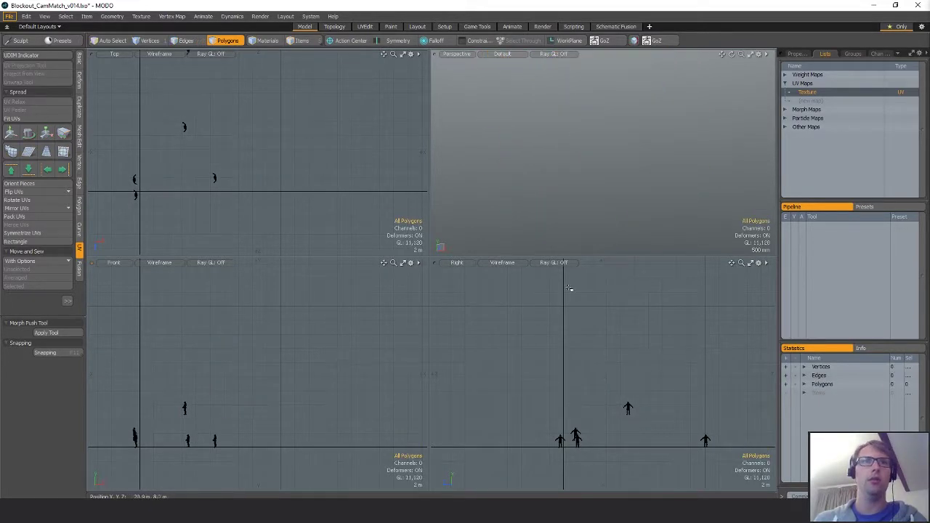
{"action": "key", "text": "ctrl+v"}
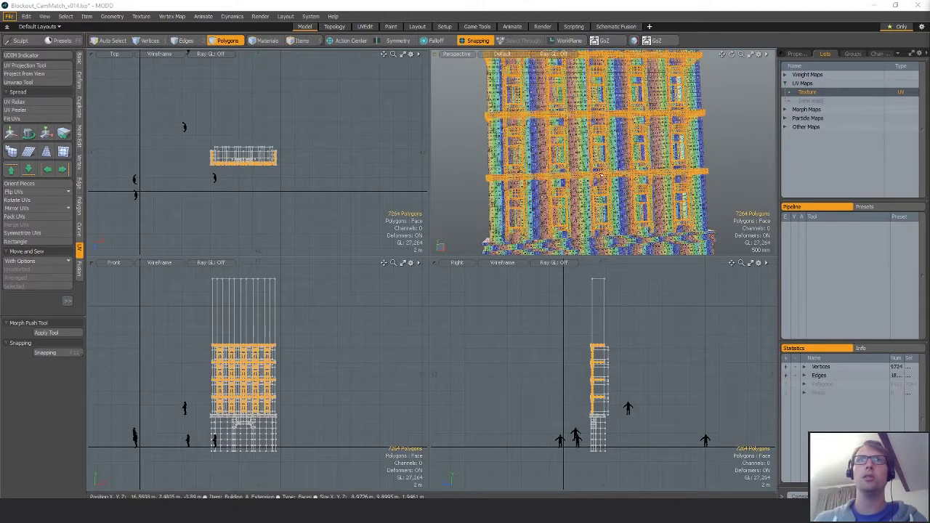
{"action": "left_click_drag", "start_coordinate": [645, 134], "coordinate": [547, 133], "text": "alt"}
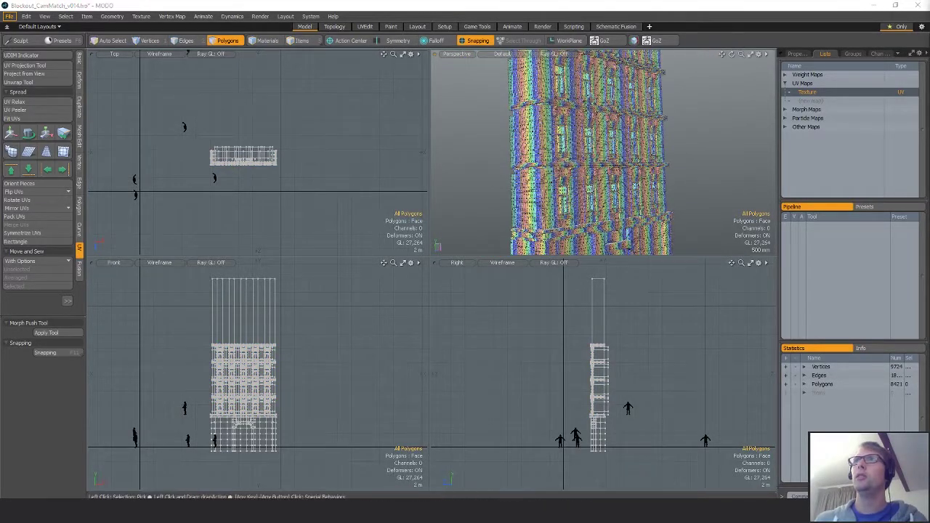
{"action": "left_click_drag", "start_coordinate": [625, 167], "coordinate": [668, 174], "text": "alt"}
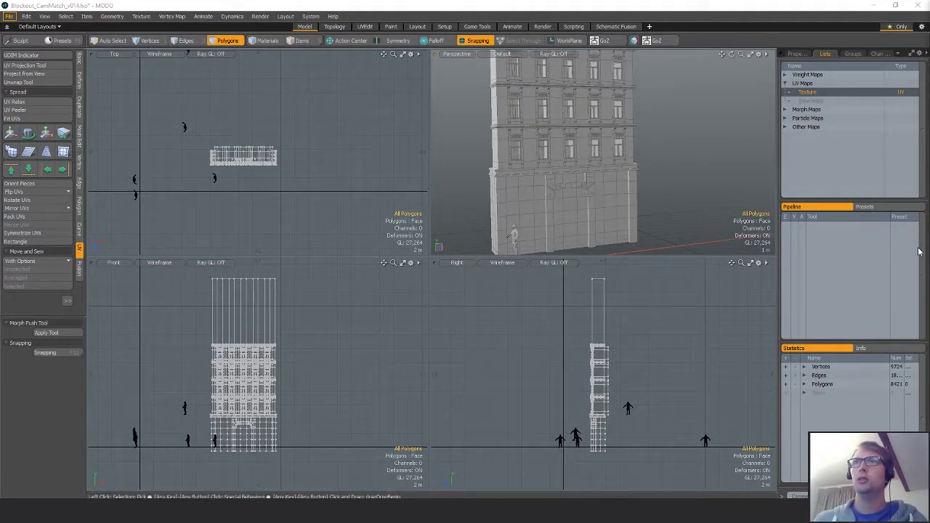
- Select the connected polygons of the band around the building's base and isolate the base mesh
{"action": "left_click_drag", "start_coordinate": [703, 197], "coordinate": [731, 196], "text": "alt"}
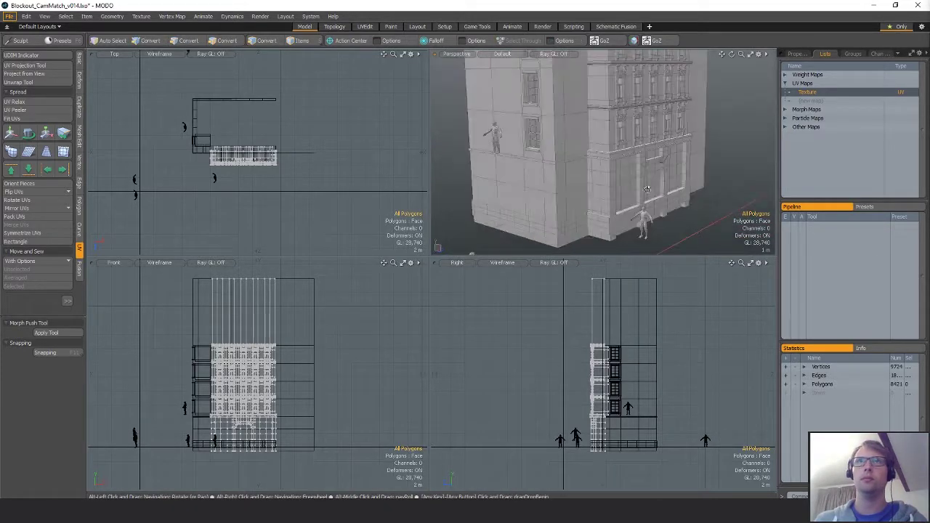
{"action": "key", "text": "space"}
{"action": "key", "text": "space"}
{"action": "key", "text": "space"}
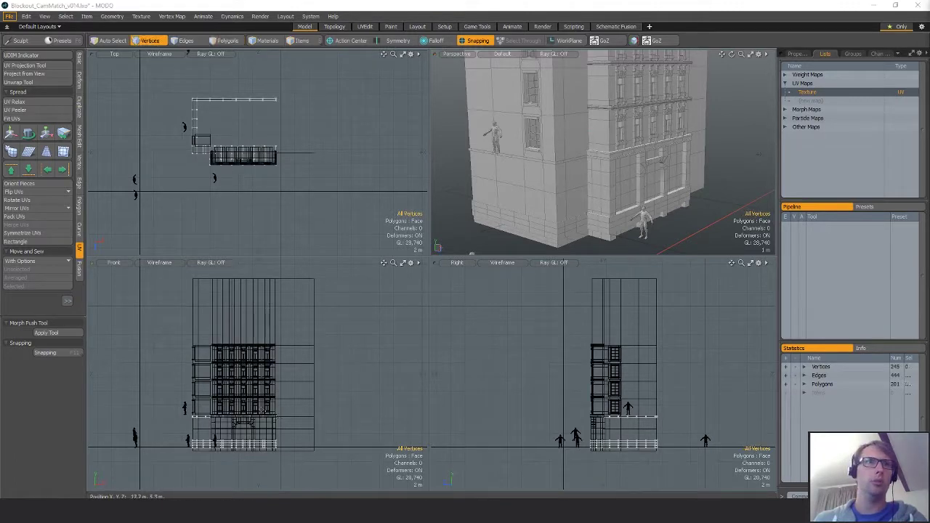
{"action": "double_click", "coordinate": [263, 416]}
{"action": "left_click_drag", "start_coordinate": [639, 175], "coordinate": [631, 210], "text": "alt"}
{"action": "left_click", "coordinate": [630, 210]}
{"action": "double_click", "coordinate": [631, 211]}
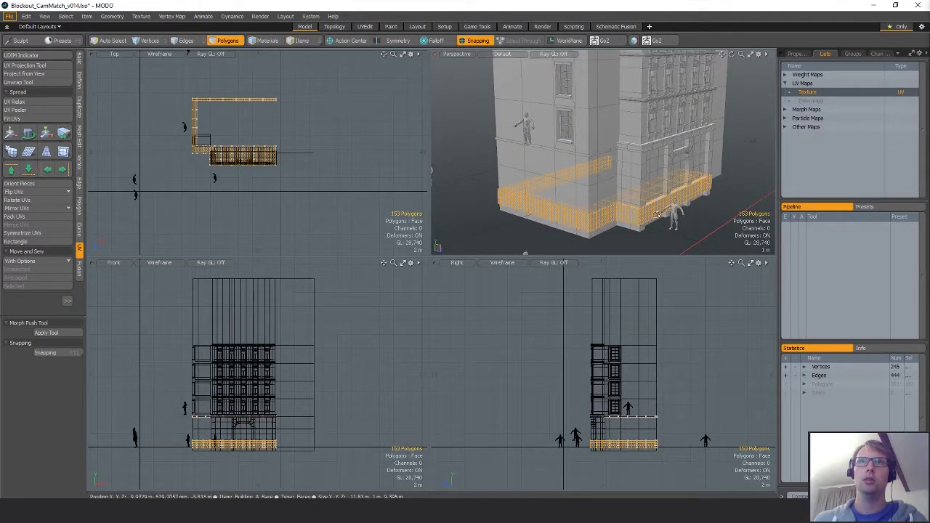
{"action": "mouse_move", "coordinate": [729, 212]}
{"action": "left_mouse_down", "text": "alt"}
{"action": "mouse_move", "coordinate": [699, 202]}
{"action": "mouse_move", "coordinate": [726, 211]}
{"action": "left_mouse_up", "text": "alt"}
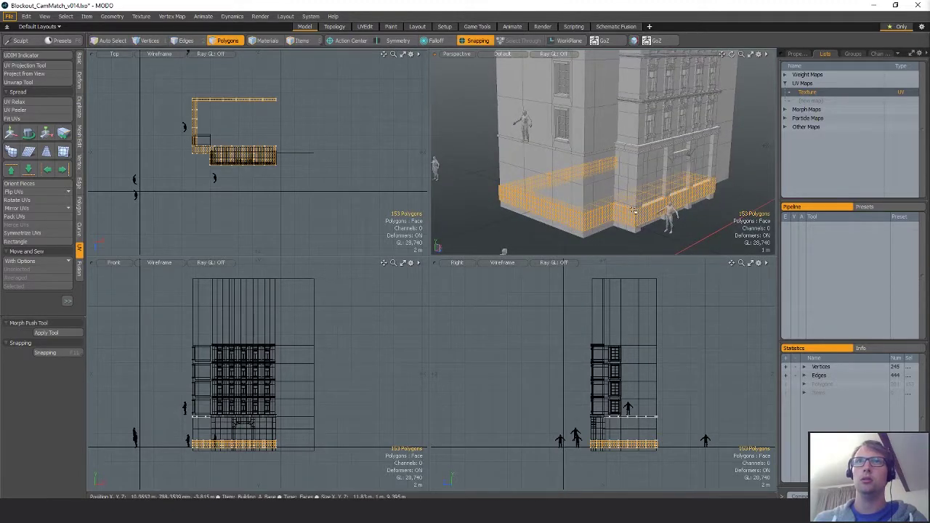
{"action": "left_click_drag", "start_coordinate": [633, 210], "coordinate": [606, 207], "text": "alt"}
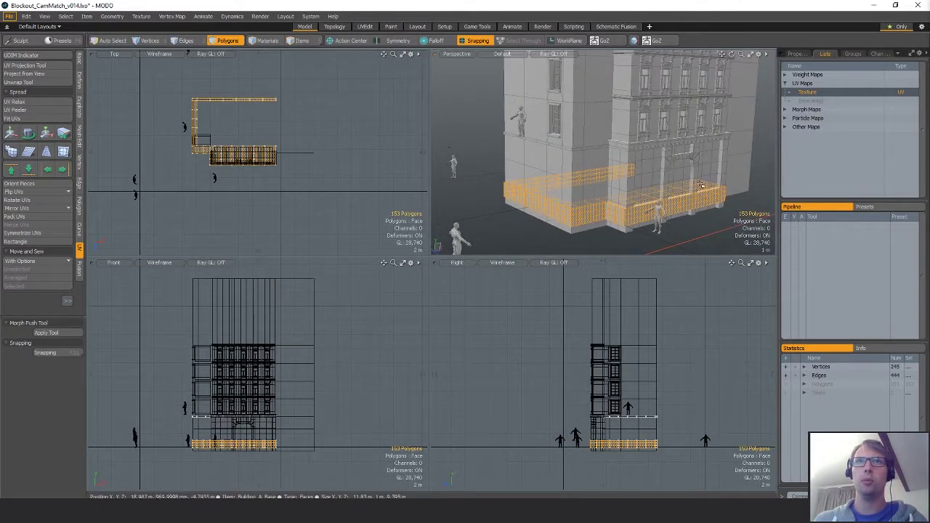
{"action": "left_click_drag", "start_coordinate": [701, 186], "coordinate": [683, 194], "text": "alt"}
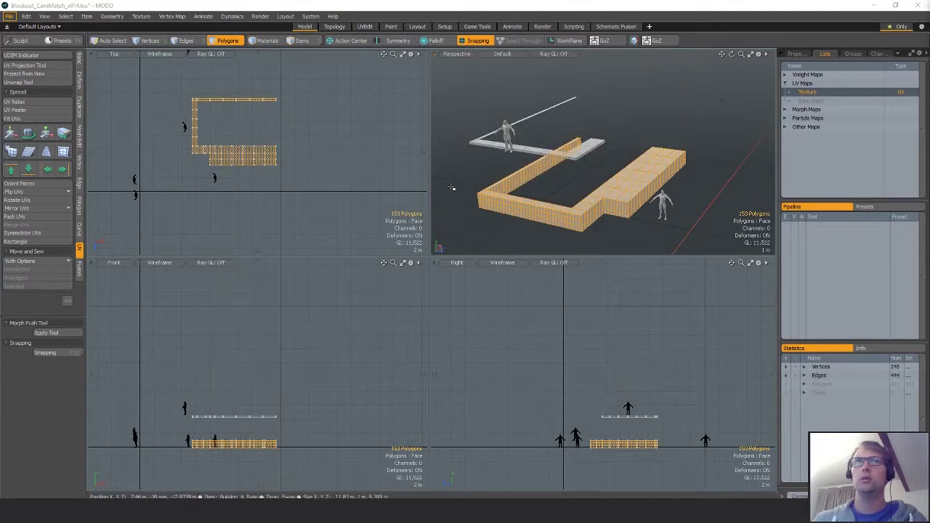
- Cut the wide block under the front extension from the base band, paste it into a separate mesh and isolate it
{"action": "scroll", "coordinate": [232, 149], "scroll_direction": "up", "scroll_amount": 5, "text": "alt"}
{"action": "scroll", "coordinate": [244, 157], "scroll_direction": "down", "scroll_amount": 5, "text": "alt"}
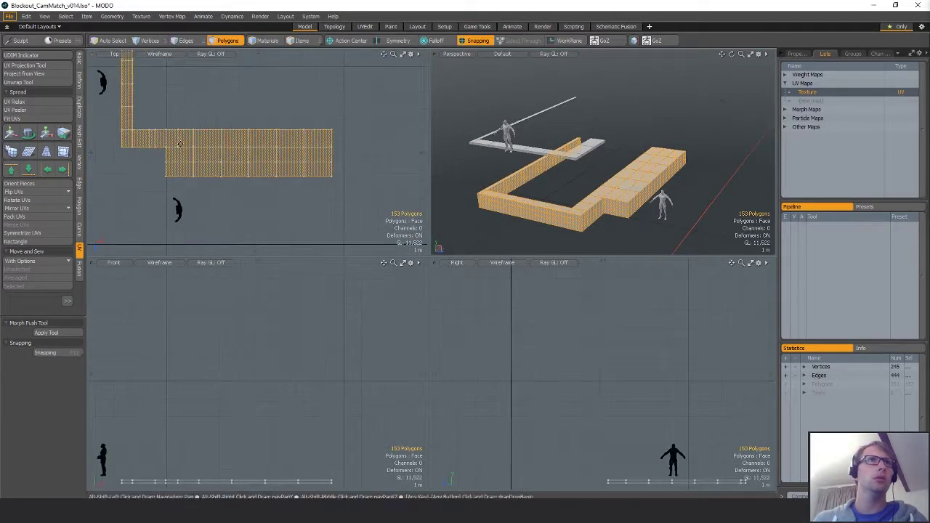
{"action": "right_click_drag", "start_coordinate": [167, 310], "coordinate": [174, 291]}
{"action": "left_click_drag", "start_coordinate": [277, 192], "coordinate": [287, 201], "text": "alt+shift"}
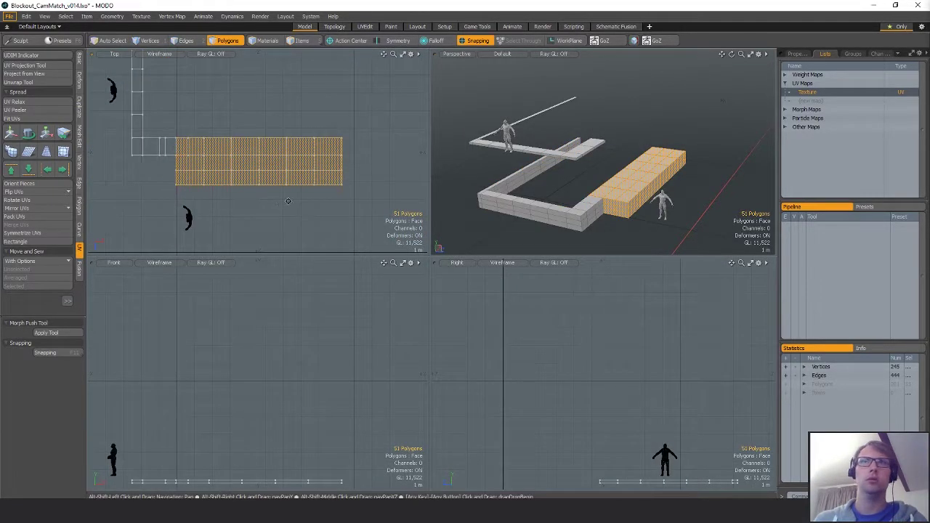
{"action": "key", "text": "Delete"}
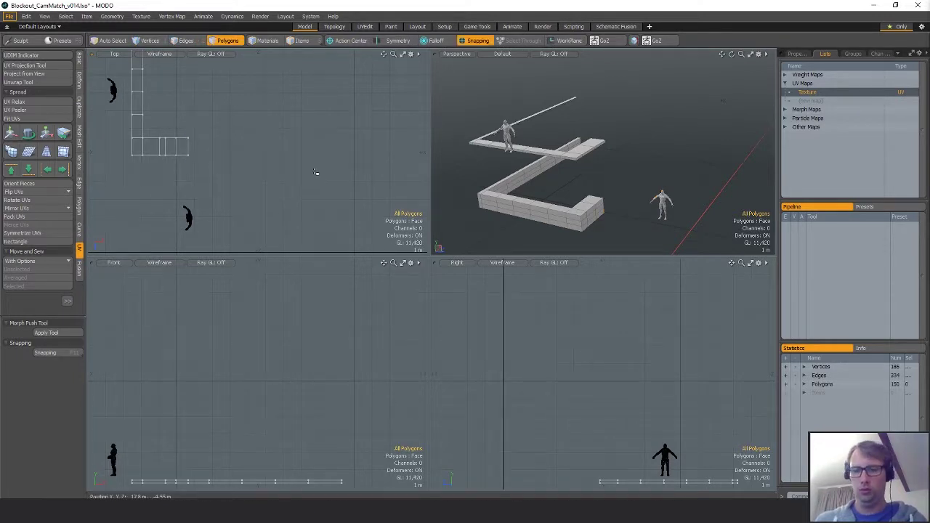
{"action": "key", "text": "ctrl+z"}
{"action": "key", "text": "shift+a"}
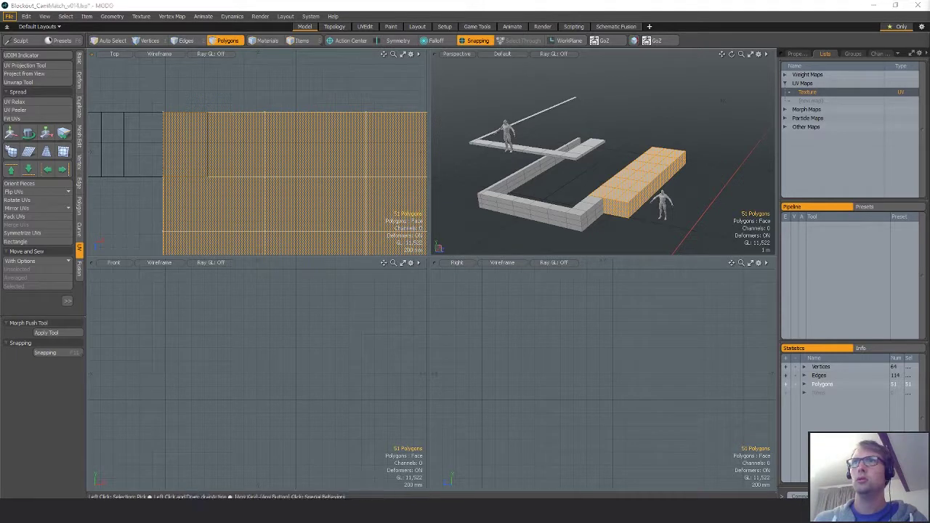
{"action": "key", "text": "shift+h"}
{"action": "key", "text": "shift+a"}
- Edge Extend the three vertical edges beside the block's open corner and snap them to the corner of the top face
{"action": "key", "text": "2"}
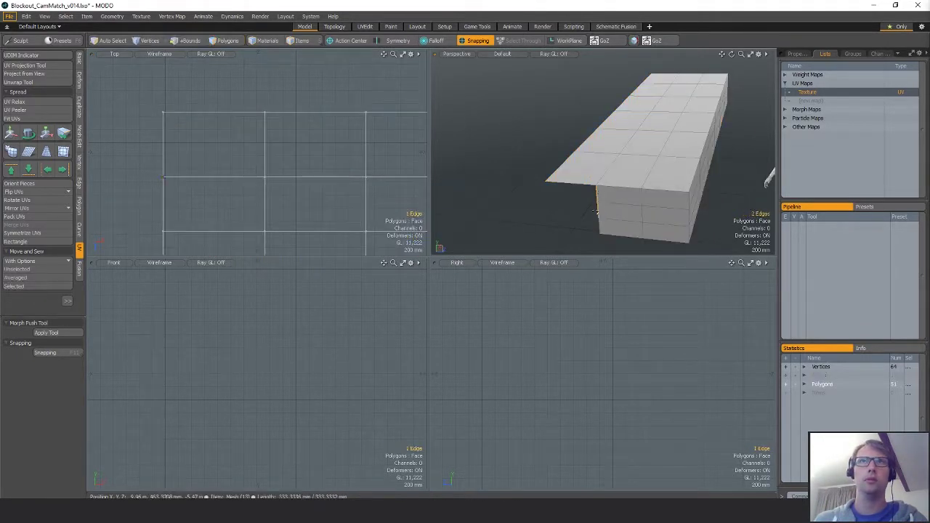
{"action": "left_click_drag", "start_coordinate": [596, 195], "coordinate": [600, 230]}
{"action": "left_click_drag", "start_coordinate": [218, 183], "coordinate": [267, 171], "text": "alt+shift"}
{"action": "left_click", "coordinate": [191, 168], "text": "ctrl+alt+shift"}
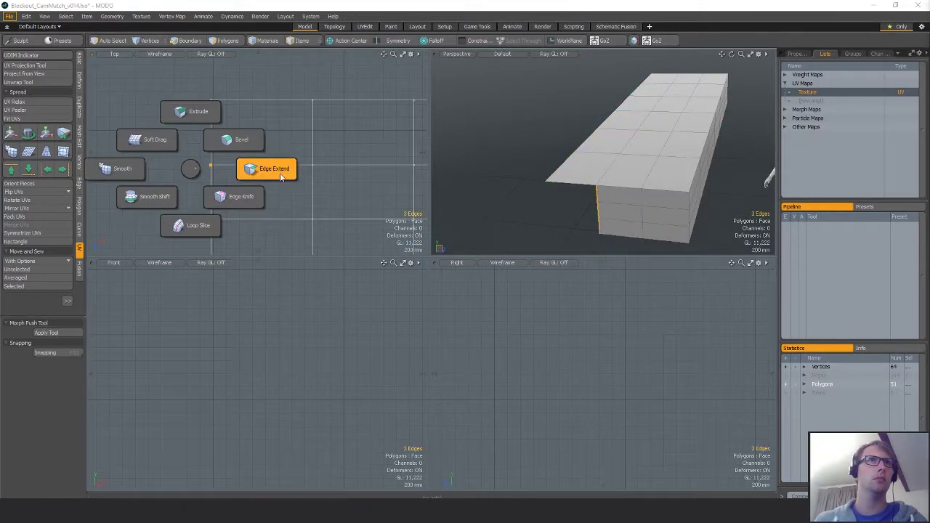
{"action": "left_click", "coordinate": [282, 176]}
{"action": "left_click", "coordinate": [224, 184]}
{"action": "key", "text": "y"}
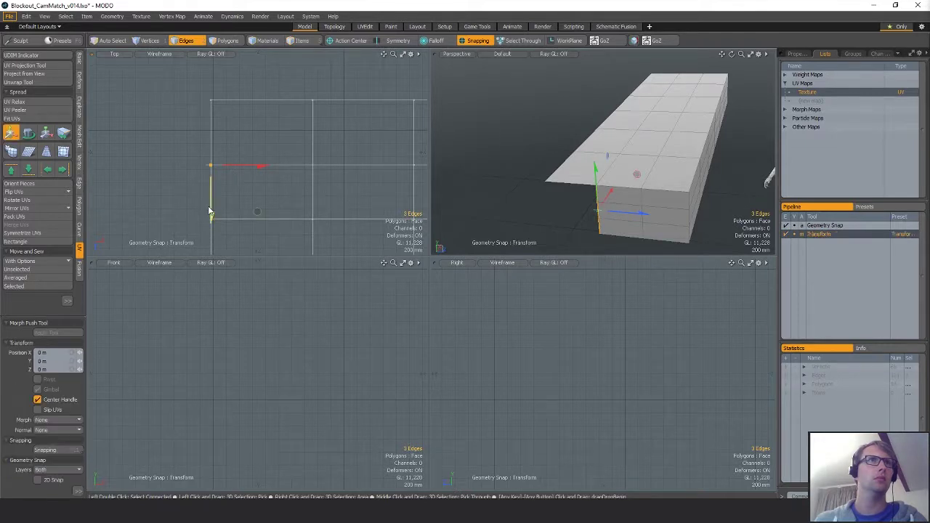
{"action": "left_click_drag", "start_coordinate": [211, 215], "coordinate": [211, 102]}
- Merge the overlapping vertices at the closed corner of the block with the Merge Tool
{"action": "key", "text": "space"}
{"action": "key", "text": "space"}
{"action": "key", "text": "space"}
{"action": "right_click_drag", "start_coordinate": [227, 95], "coordinate": [276, 127]}
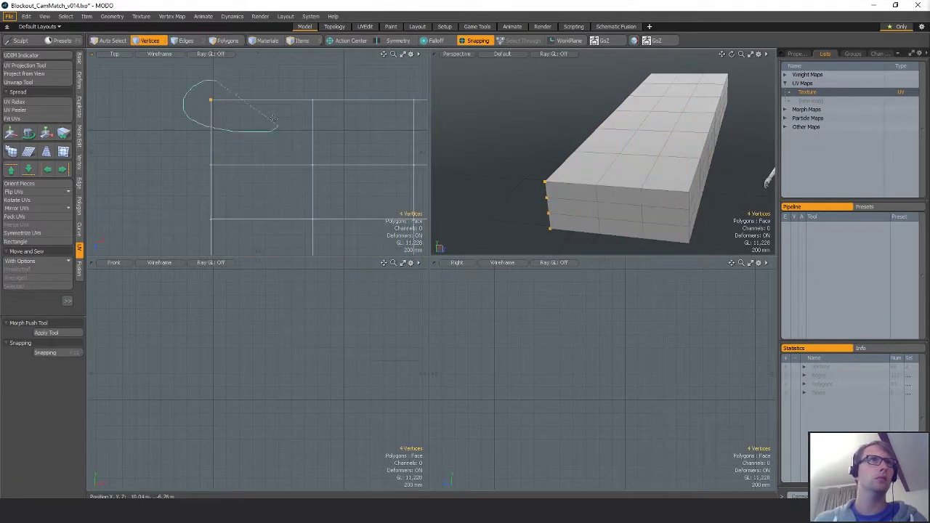
{"action": "left_click", "coordinate": [81, 166]}
{"action": "left_click", "coordinate": [32, 109]}
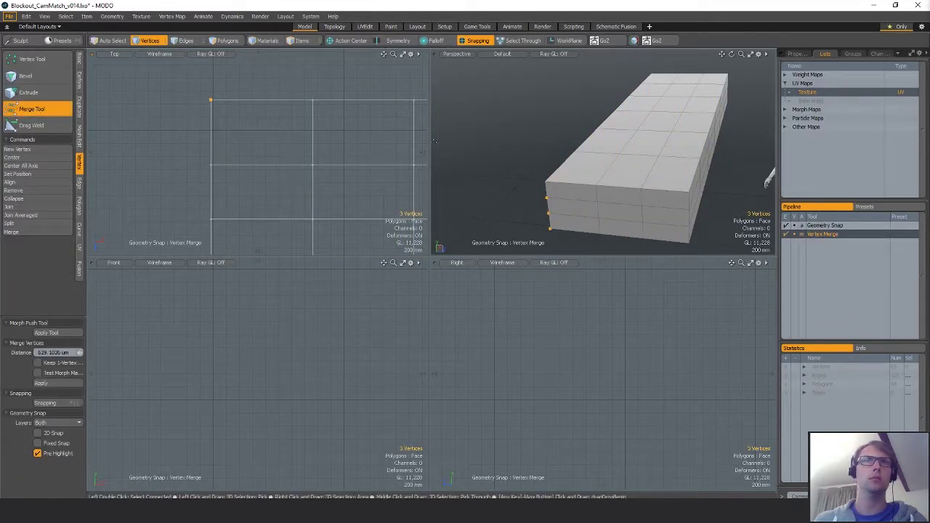
{"action": "key", "text": "space"}
- Show the block's Texture map in the UV Editor and apply the UV Projection Tool to the three new side polygons
{"action": "key", "text": "space"}
{"action": "key", "text": "space"}
{"action": "double_click", "coordinate": [585, 195]}
{"action": "left_click_drag", "start_coordinate": [617, 194], "coordinate": [574, 181], "text": "alt+shift"}
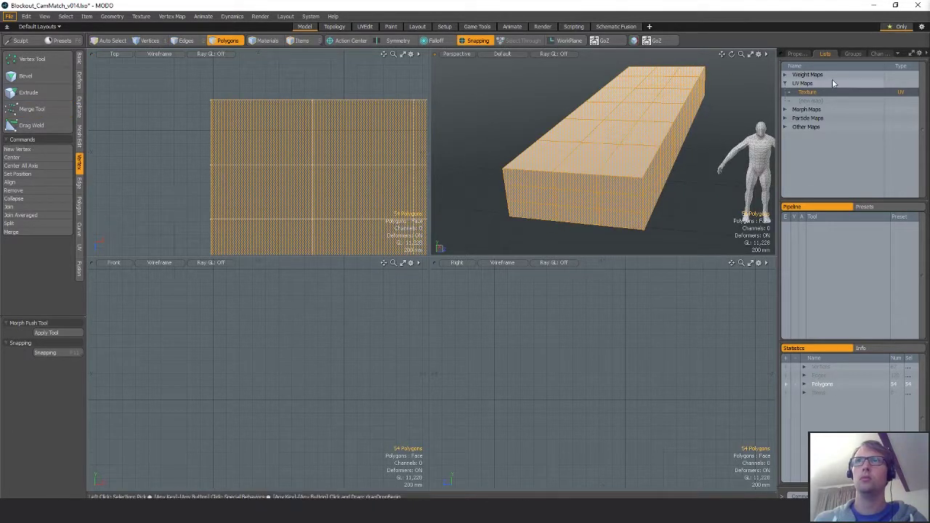
{"action": "double_click", "coordinate": [813, 96]}
{"action": "scroll", "coordinate": [247, 424], "scroll_direction": "up", "scroll_amount": 2}
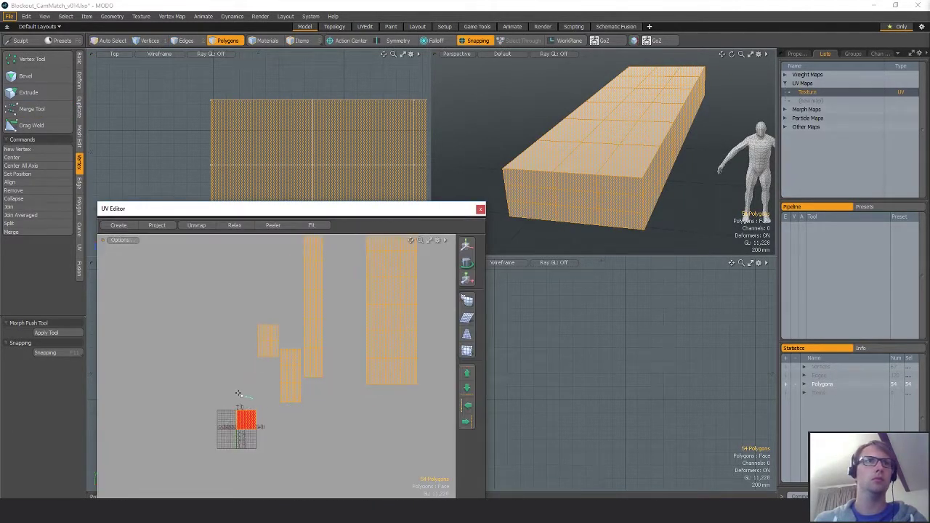
{"action": "right_click_drag", "start_coordinate": [238, 391], "coordinate": [315, 437]}
{"action": "left_click", "coordinate": [80, 250]}
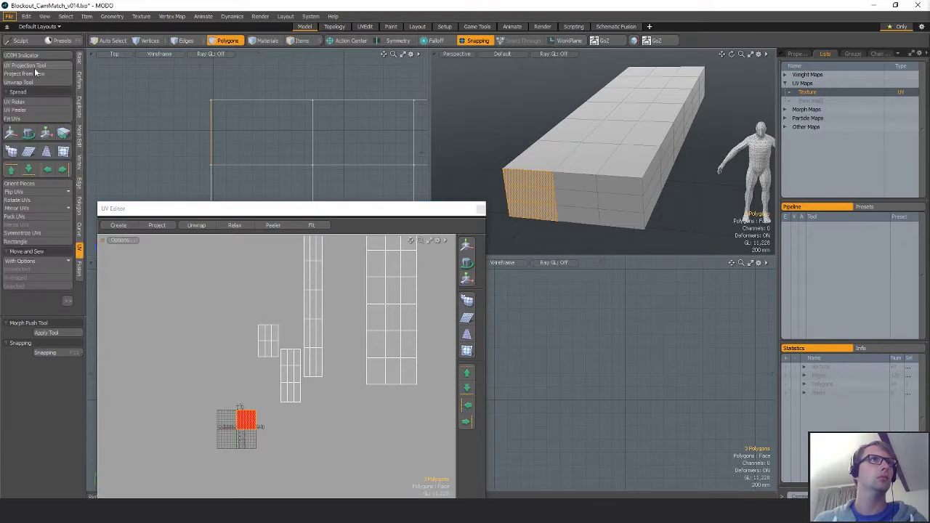
{"action": "left_click", "coordinate": [25, 66]}
{"action": "key", "text": "space"}
- Move and sew the new polygons' UVs onto the adjoining side island of the block
{"action": "key", "text": "space"}
{"action": "key", "text": "space"}
{"action": "mouse_move", "coordinate": [236, 392]}
{"action": "right_mouse_down"}
{"action": "mouse_move", "coordinate": [314, 466]}
{"action": "mouse_move", "coordinate": [287, 396]}
{"action": "right_mouse_up"}
{"action": "mouse_move", "coordinate": [277, 342]}
{"action": "left_mouse_down", "text": "alt"}
{"action": "mouse_move", "coordinate": [263, 392]}
{"action": "mouse_move", "coordinate": [313, 362]}
{"action": "left_mouse_up", "text": "alt"}
{"action": "mouse_move", "coordinate": [234, 361]}
{"action": "left_mouse_down"}
{"action": "mouse_move", "coordinate": [257, 363]}
{"action": "mouse_move", "coordinate": [147, 368]}
{"action": "left_mouse_up"}
{"action": "left_click", "coordinate": [30, 286]}
{"action": "key", "text": "space"}
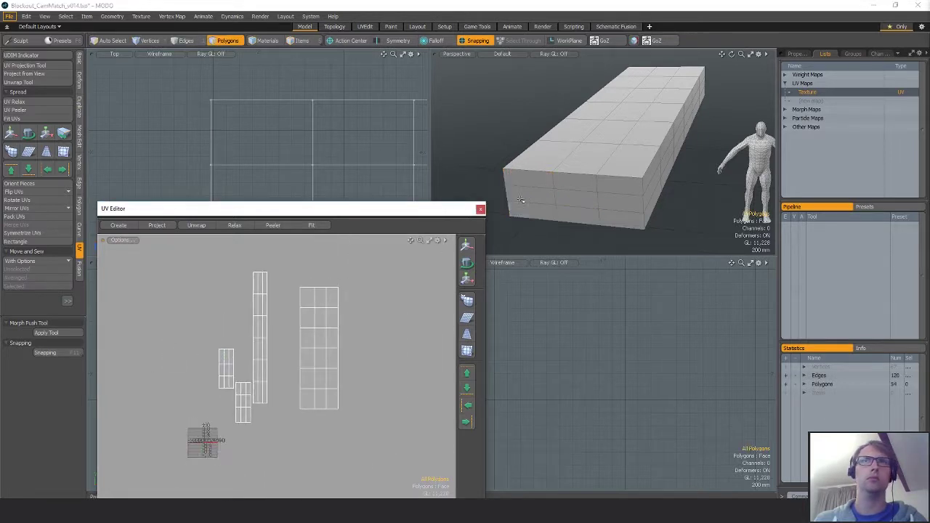
- Cut the whole closed base block and paste it into the building extension mesh
{"action": "mouse_move", "coordinate": [625, 178]}
{"action": "left_mouse_down", "text": "alt"}
{"action": "mouse_move", "coordinate": [513, 195]}
{"action": "mouse_move", "coordinate": [633, 173]}
{"action": "mouse_move", "coordinate": [606, 162]}
{"action": "mouse_move", "coordinate": [631, 191]}
{"action": "left_mouse_up", "text": "alt"}
{"action": "key", "text": "space"}
{"action": "key", "text": "space"}
{"action": "key", "text": "space"}
{"action": "double_click", "coordinate": [579, 155]}
{"action": "left_click_drag", "start_coordinate": [631, 191], "coordinate": [614, 209], "text": "ctrl+alt"}
{"action": "left_click_drag", "start_coordinate": [614, 209], "coordinate": [606, 135], "text": "alt+shift"}
{"action": "left_click_drag", "start_coordinate": [280, 153], "coordinate": [371, 147], "text": "ctrl+alt"}
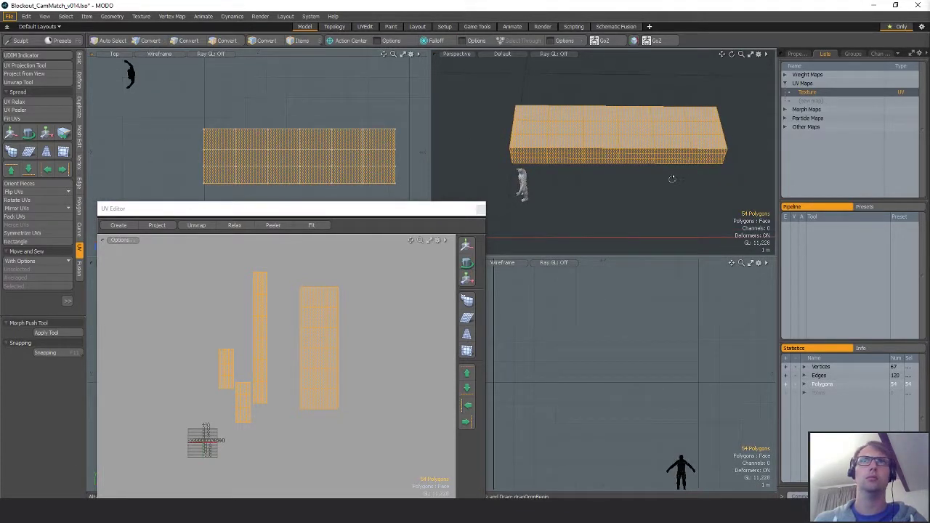
{"action": "mouse_move", "coordinate": [673, 178]}
{"action": "left_mouse_down", "text": "alt"}
{"action": "mouse_move", "coordinate": [718, 65]}
{"action": "mouse_move", "coordinate": [708, 145]}
{"action": "mouse_move", "coordinate": [683, 189]}
{"action": "left_mouse_up", "text": "alt"}
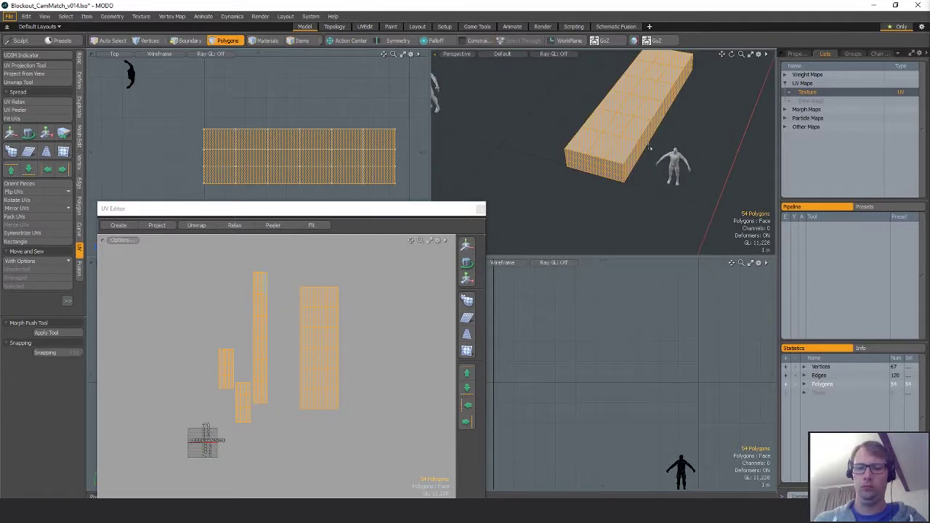
{"action": "key", "text": "Delete"}
{"action": "key", "text": "ctrl+z"}
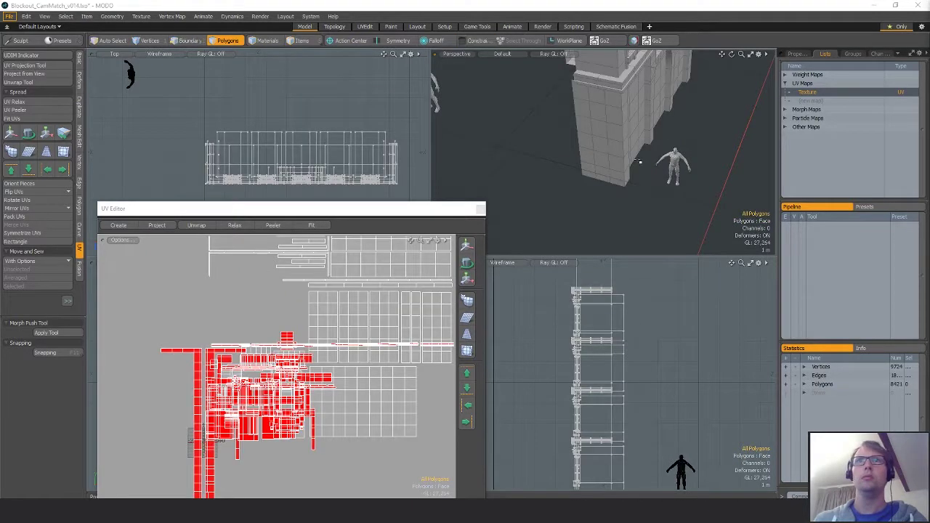
- Isolate the remaining base band and ledge and remove their stepped end up to the middle of the side wall
{"action": "left_click_drag", "start_coordinate": [654, 147], "coordinate": [626, 138], "text": "alt"}
{"action": "left_click", "coordinate": [695, 152]}
{"action": "left_click_drag", "start_coordinate": [694, 190], "coordinate": [581, 165], "text": "alt"}
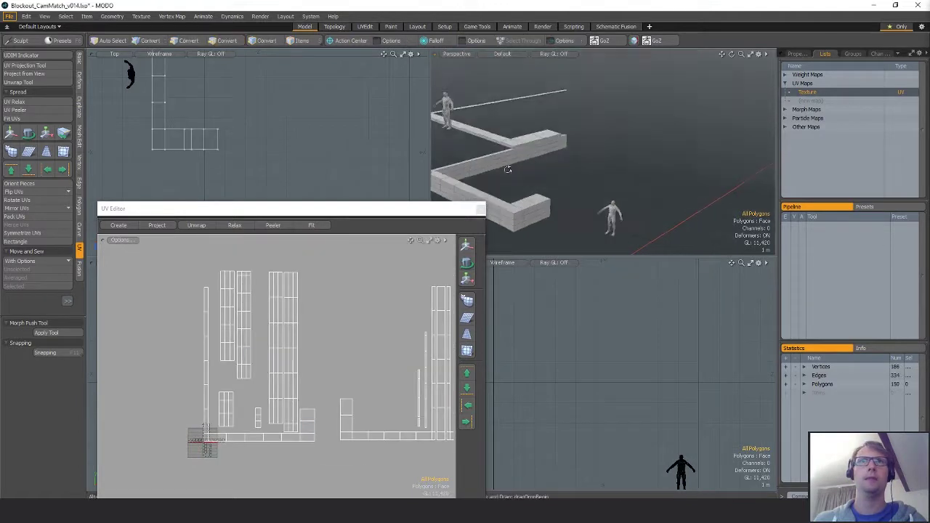
{"action": "left_click_drag", "start_coordinate": [614, 217], "coordinate": [686, 190], "text": "alt"}
{"action": "double_click", "coordinate": [602, 221]}
{"action": "key", "text": "u"}
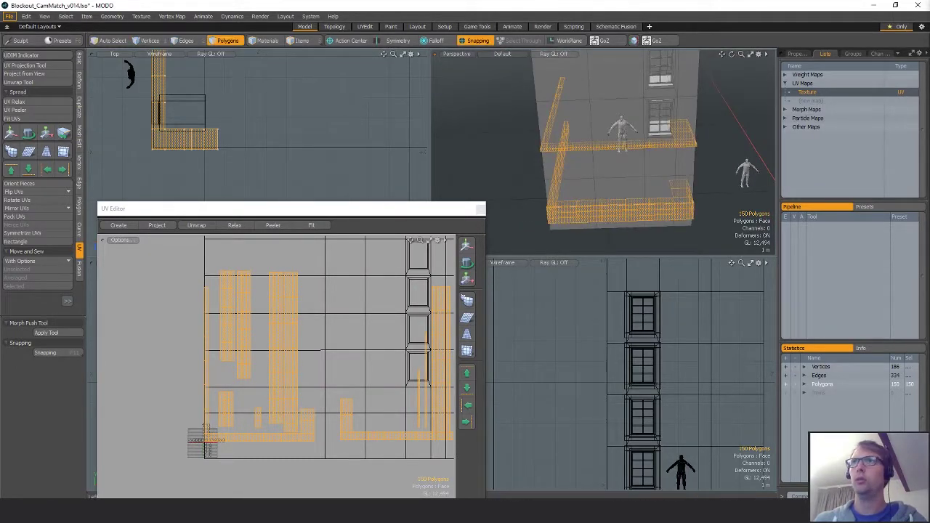
{"action": "key", "text": "shift+h"}
{"action": "key", "text": "a"}
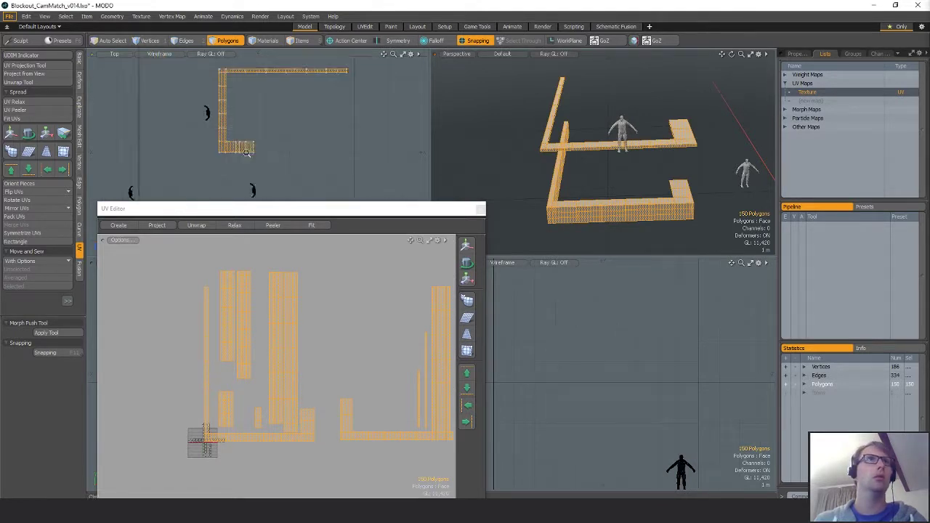
{"action": "mouse_move", "coordinate": [259, 135]}
{"action": "right_mouse_down"}
{"action": "mouse_move", "coordinate": [269, 189]}
{"action": "mouse_move", "coordinate": [262, 135]}
{"action": "right_mouse_up"}
{"action": "key", "text": "h"}
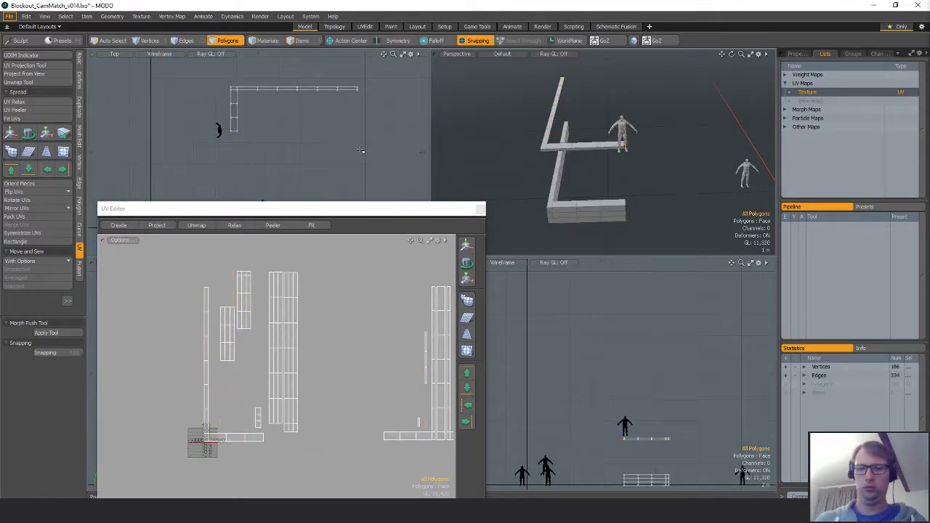
- Mirror the remaining base band and ledge along the Z axis from their cut end
{"action": "key", "text": "shift+v"}
{"action": "left_click", "coordinate": [235, 131]}
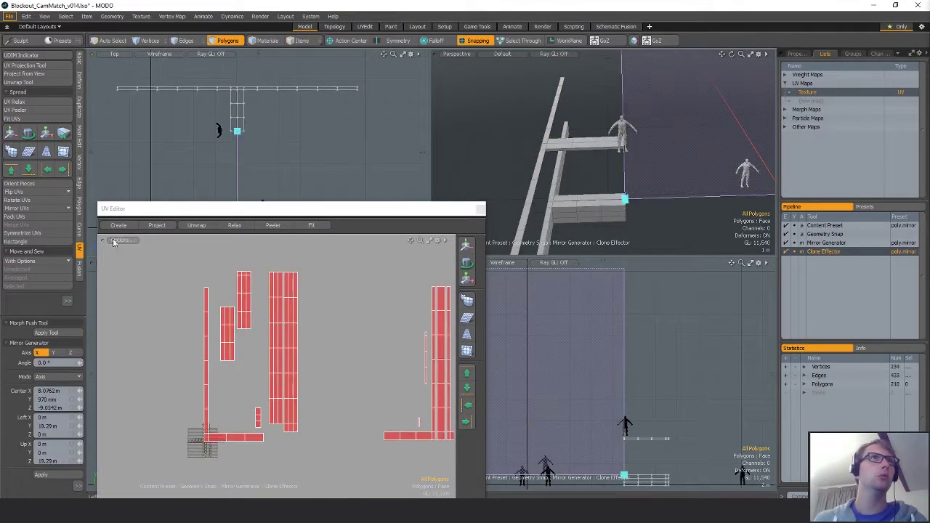
{"action": "left_click", "coordinate": [70, 353]}
{"action": "key", "text": "space"}
- Merge the vertices along the mirror seam of the base band and ledge with a distance of 1 mm
{"action": "key", "text": "1"}
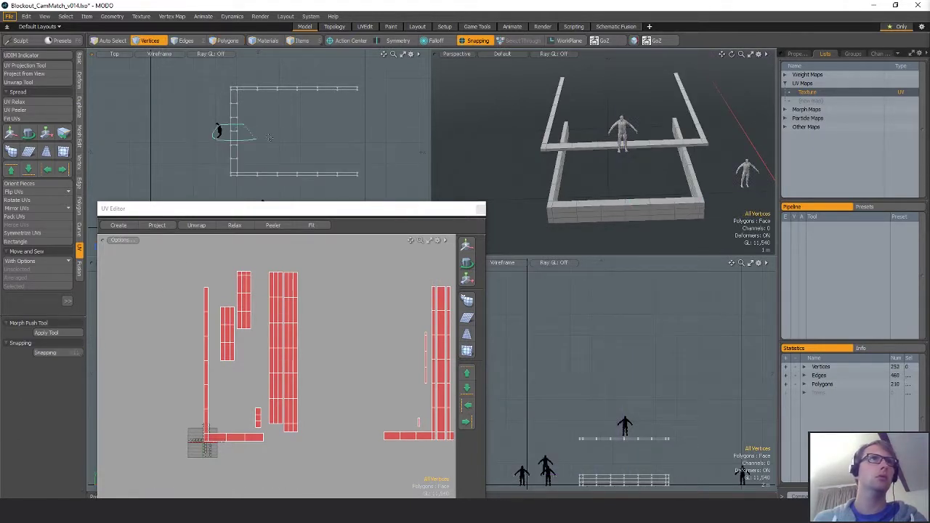
{"action": "left_click", "coordinate": [80, 161]}
{"action": "left_click", "coordinate": [31, 109]}
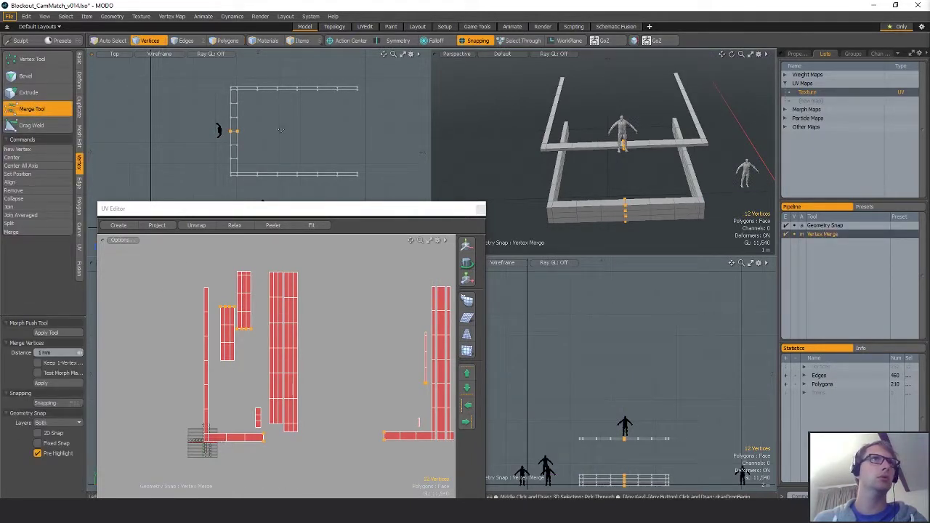
{"action": "key", "text": "space"}
- Select the mirrored half of the base band and ledge, flip its UVs horizontally, and move them beside the original UV islands
{"action": "key", "text": "3"}
{"action": "right_click_drag", "start_coordinate": [264, 226], "coordinate": [369, 141]}
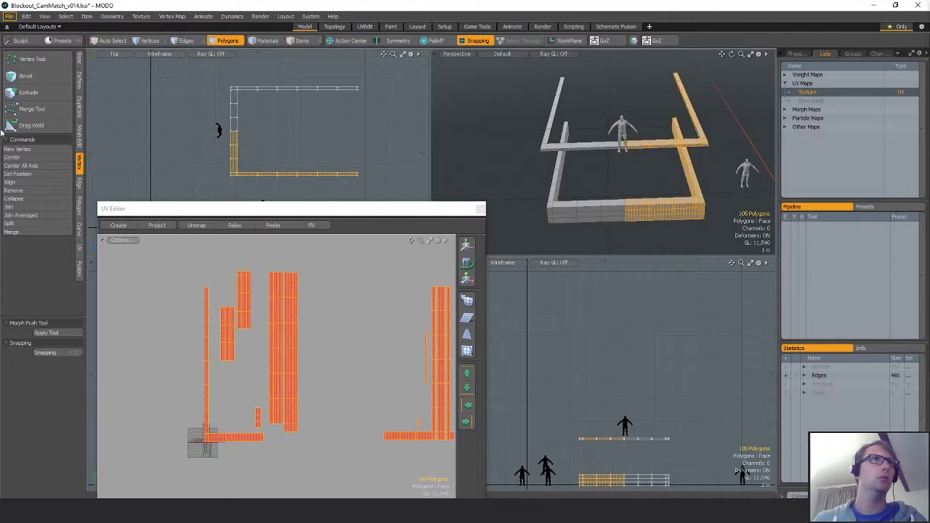
{"action": "left_click", "coordinate": [78, 249]}
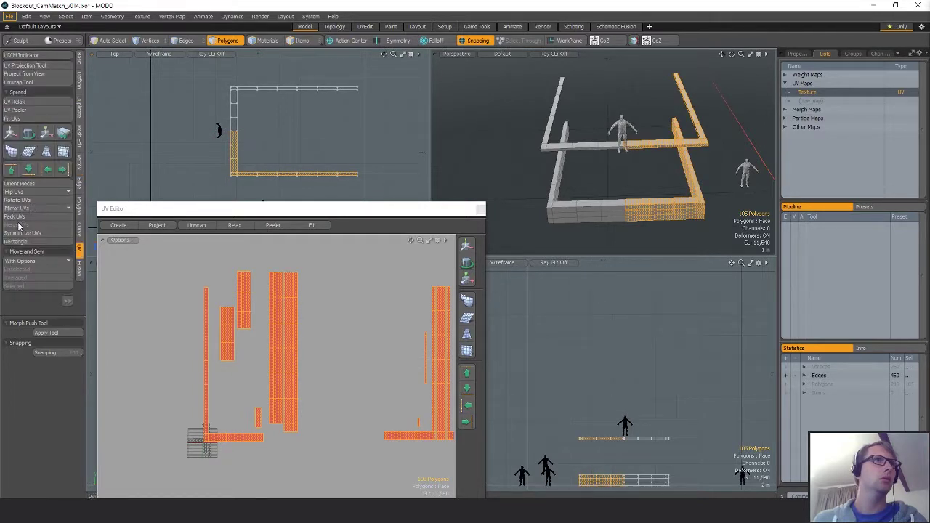
{"action": "left_click", "coordinate": [15, 217]}
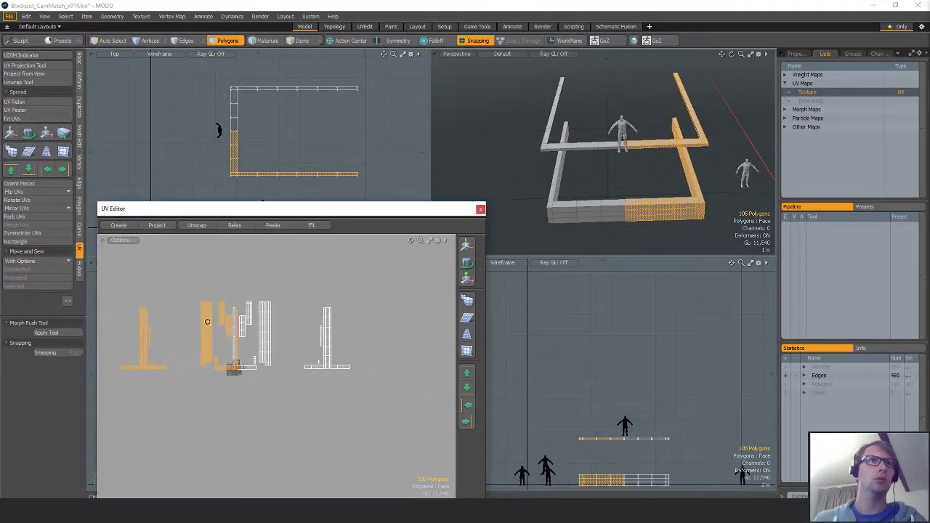
{"action": "key", "text": "y"}
{"action": "left_click_drag", "start_coordinate": [215, 337], "coordinate": [443, 374]}
{"action": "key", "text": "space"}
- Move and sew the mirrored long L-shaped UV strips to their original counterparts at the middle seam
{"action": "scroll", "coordinate": [236, 357], "scroll_direction": "up", "scroll_amount": 5}
{"action": "key", "text": "2"}
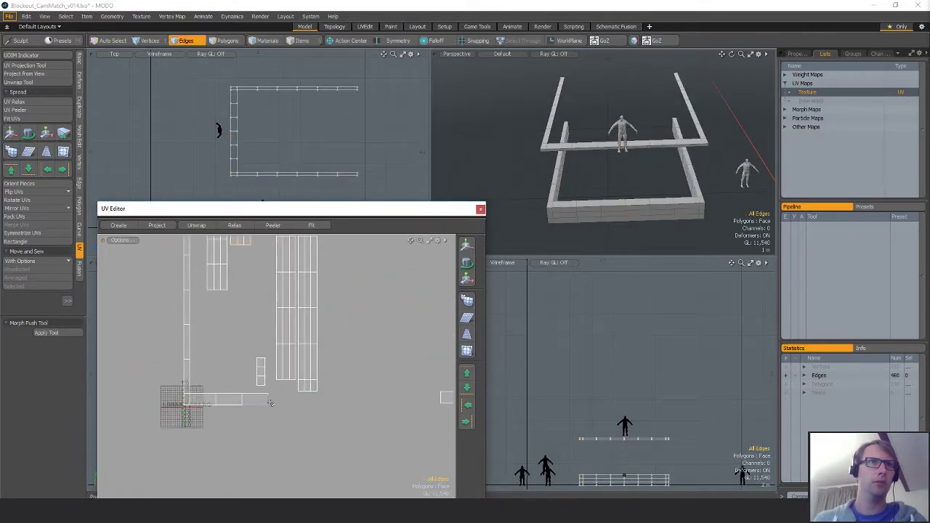
{"action": "left_click", "coordinate": [25, 277]}
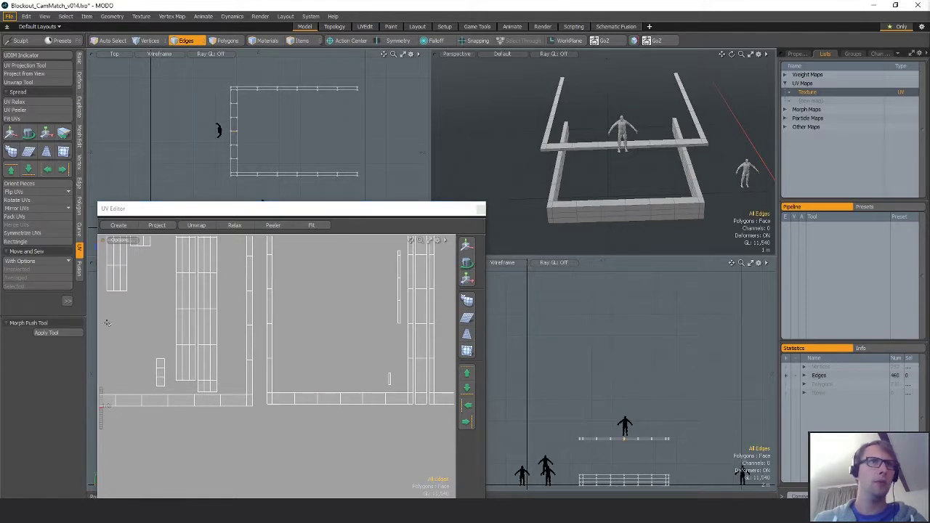
{"action": "scroll", "coordinate": [326, 359], "scroll_direction": "down", "scroll_amount": 3}
{"action": "key", "text": "3"}
{"action": "scroll", "coordinate": [352, 349], "scroll_direction": "up", "scroll_amount": 3}
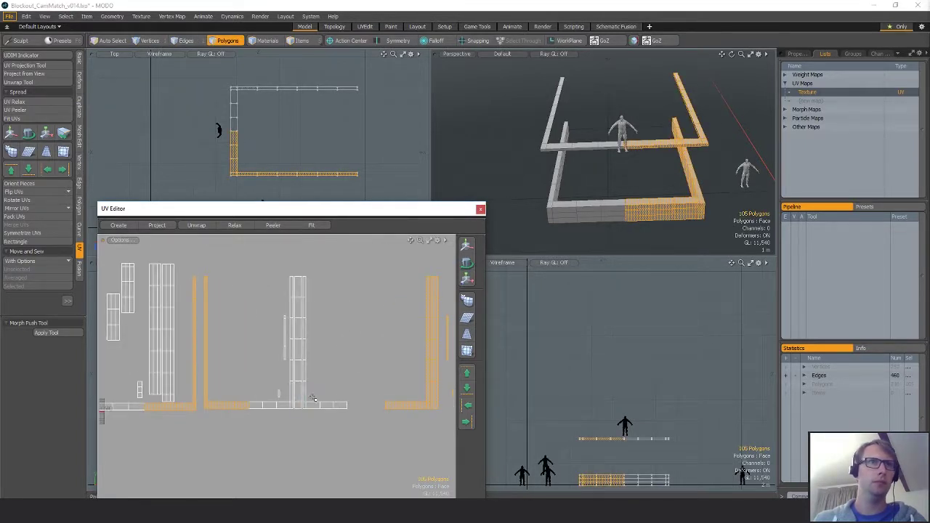
- Sew the remaining mirrored L-shaped UV strip onto the open end of the second long strip
{"action": "key", "text": "2"}
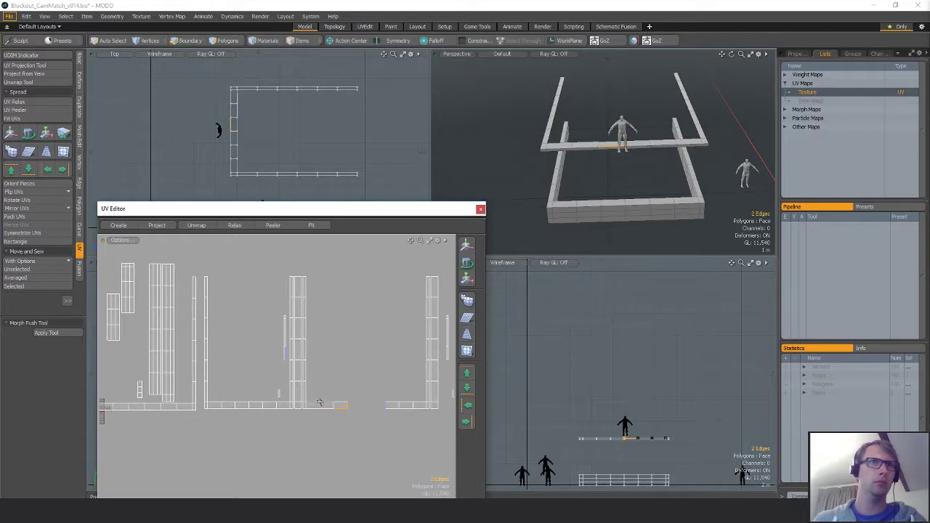
{"action": "left_click", "coordinate": [291, 390]}
{"action": "right_click_drag", "start_coordinate": [331, 400], "coordinate": [350, 414]}
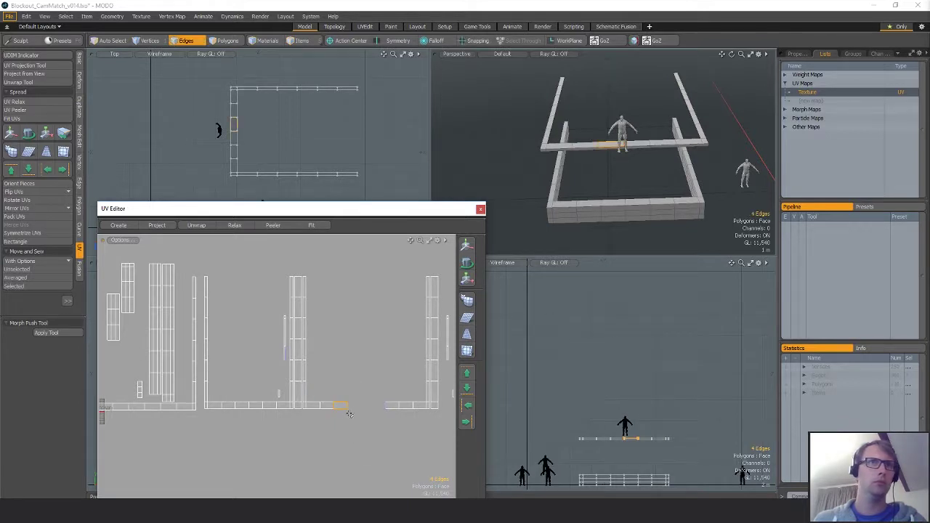
{"action": "left_click", "coordinate": [40, 287]}
{"action": "left_click", "coordinate": [262, 352]}
- Select the separate mirrored UV islands and move them closer, into the space inside the second sewn strip
{"action": "scroll", "coordinate": [262, 352], "scroll_direction": "down", "scroll_amount": 3}
{"action": "left_click_drag", "start_coordinate": [341, 377], "coordinate": [275, 372], "text": "alt"}
{"action": "scroll", "coordinate": [372, 392], "scroll_direction": "up", "scroll_amount": 3}
{"action": "left_click_drag", "start_coordinate": [372, 393], "coordinate": [257, 378], "text": "alt"}
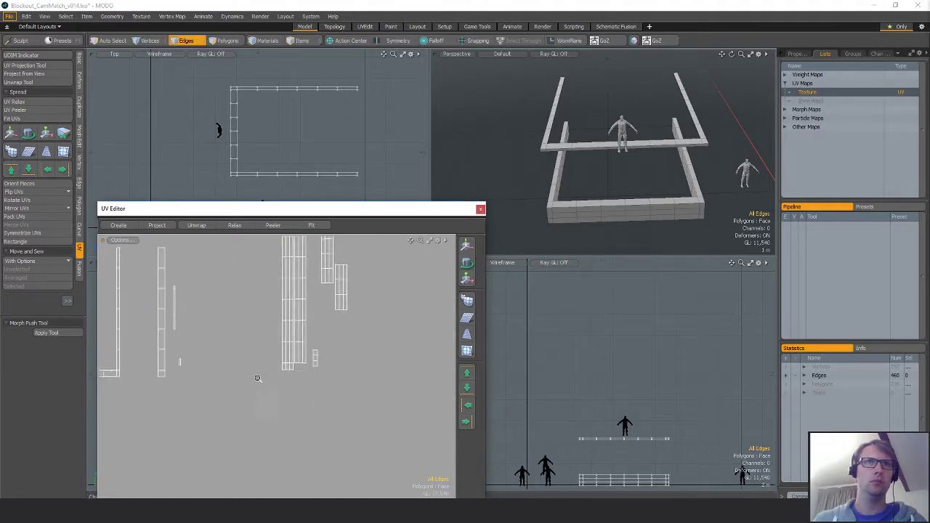
{"action": "left_click_drag", "start_coordinate": [206, 348], "coordinate": [337, 348], "text": "alt"}
{"action": "scroll", "coordinate": [337, 350], "scroll_direction": "down", "scroll_amount": 2}
{"action": "key", "text": "3"}
{"action": "right_click_drag", "start_coordinate": [295, 285], "coordinate": [309, 247]}
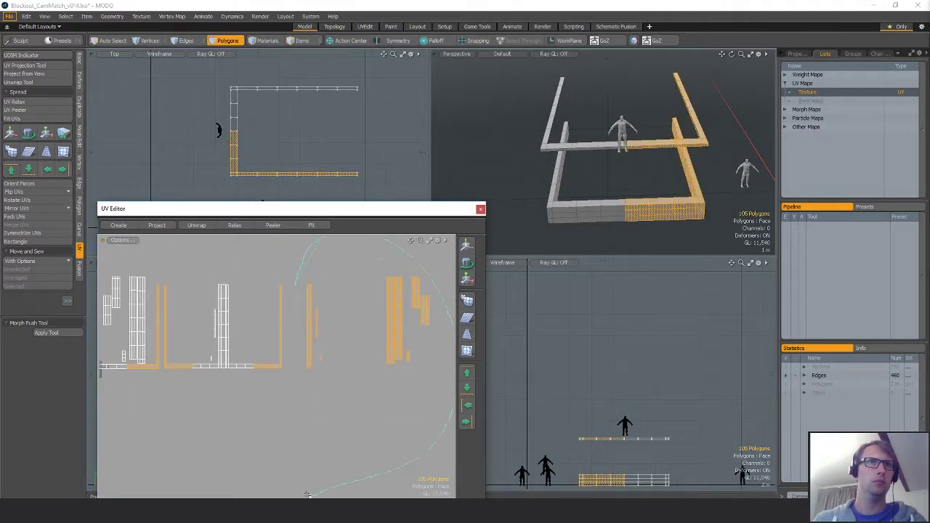
{"action": "right_click_drag", "start_coordinate": [307, 494], "coordinate": [369, 356]}
{"action": "key", "text": "w"}
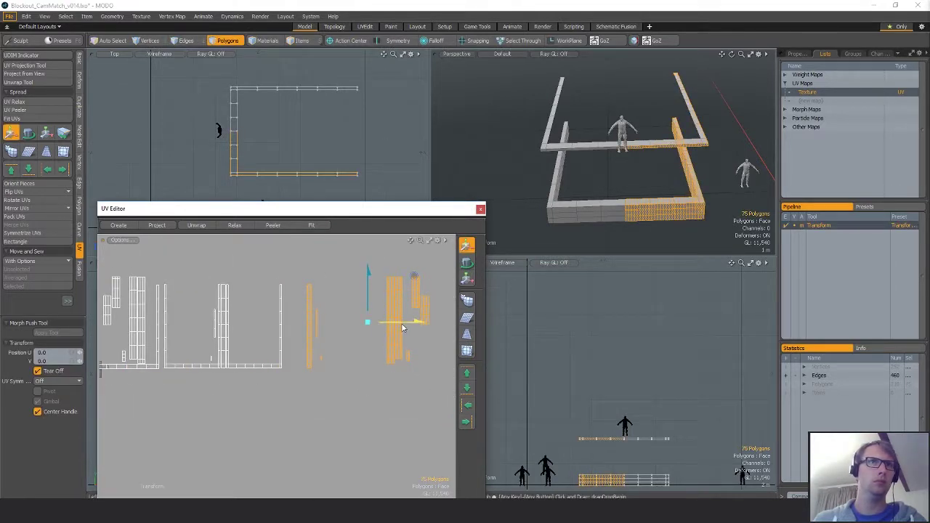
{"action": "mouse_move", "coordinate": [403, 329]}
{"action": "left_mouse_down"}
{"action": "mouse_move", "coordinate": [243, 329]}
{"action": "mouse_move", "coordinate": [385, 323]}
{"action": "mouse_move", "coordinate": [405, 314]}
{"action": "left_mouse_up"}
{"action": "key", "text": "space"}
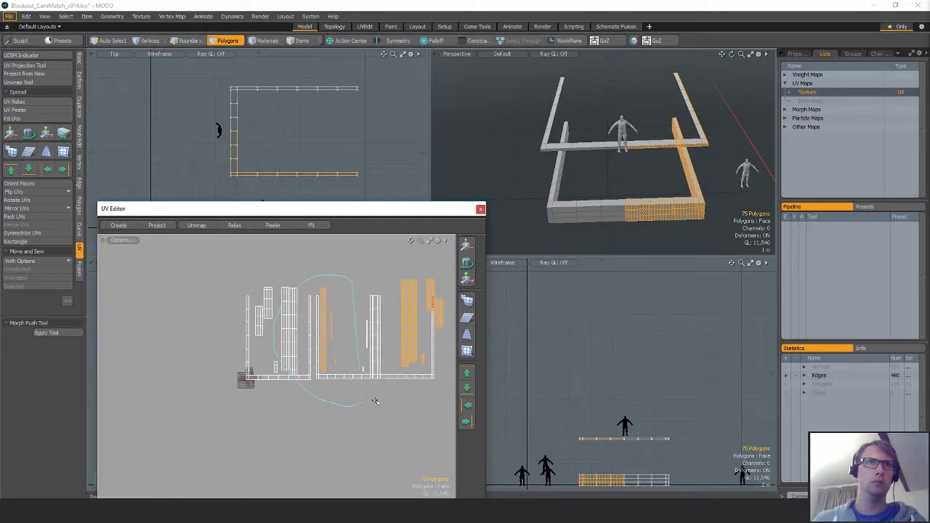
- Deselect the narrow ledge islands and move the remaining base band islands next to them
{"action": "right_click_drag", "start_coordinate": [375, 401], "coordinate": [379, 397], "text": "ctrl"}
{"action": "key", "text": "w"}
{"action": "left_click_drag", "start_coordinate": [401, 371], "coordinate": [338, 372]}
{"action": "key", "text": "space"}
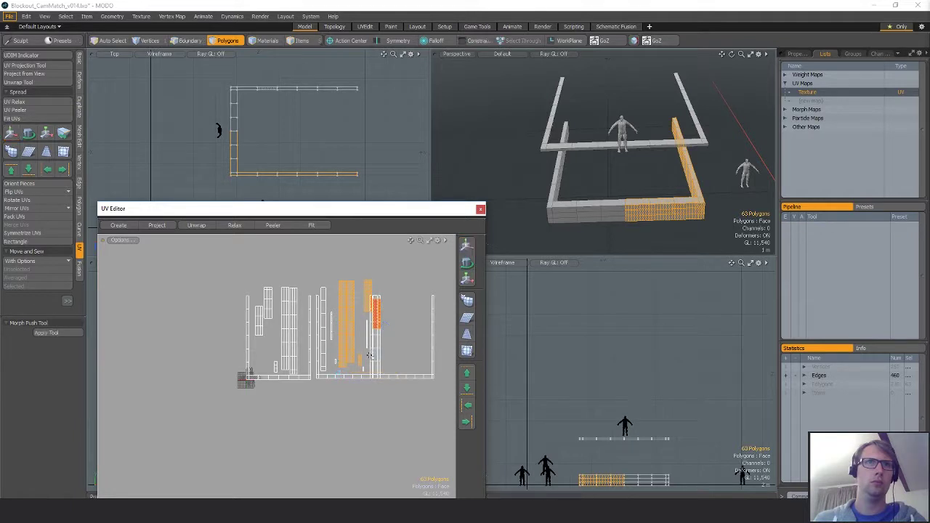
- Keep only the two mirrored front-wall islands of the base band selected and move them beside their original counterparts
{"action": "right_click_drag", "start_coordinate": [353, 338], "coordinate": [372, 345], "text": "ctrl"}
{"action": "right_click_drag", "start_coordinate": [358, 280], "coordinate": [386, 404], "text": "ctrl"}
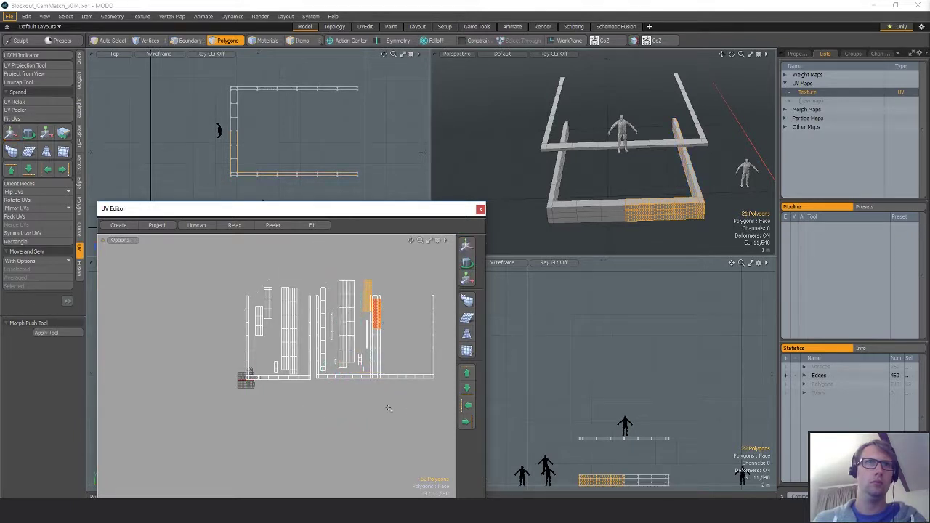
{"action": "key", "text": "w"}
{"action": "left_click_drag", "start_coordinate": [386, 405], "coordinate": [276, 446]}
{"action": "key", "text": "space"}
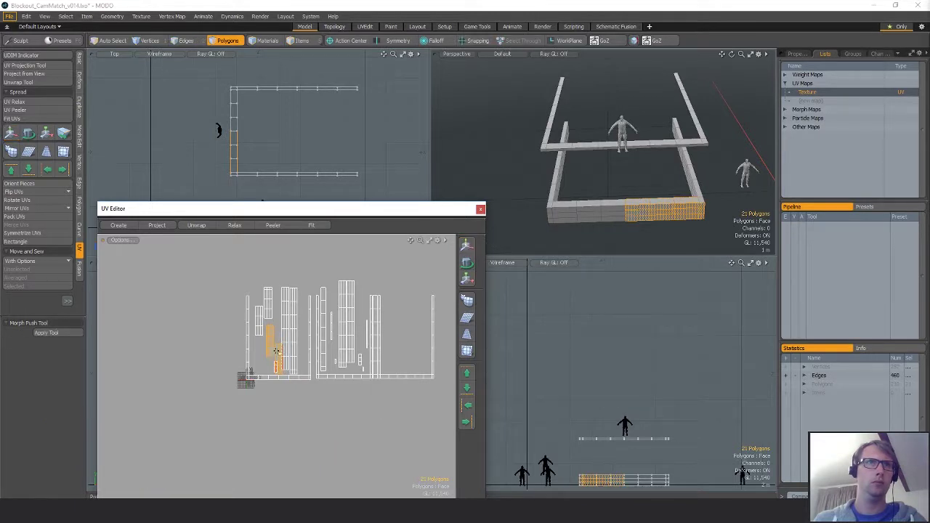
- Move the nine-polygon front-wall UV island into the free space beneath its matching original island
{"action": "double_click", "coordinate": [289, 353]}
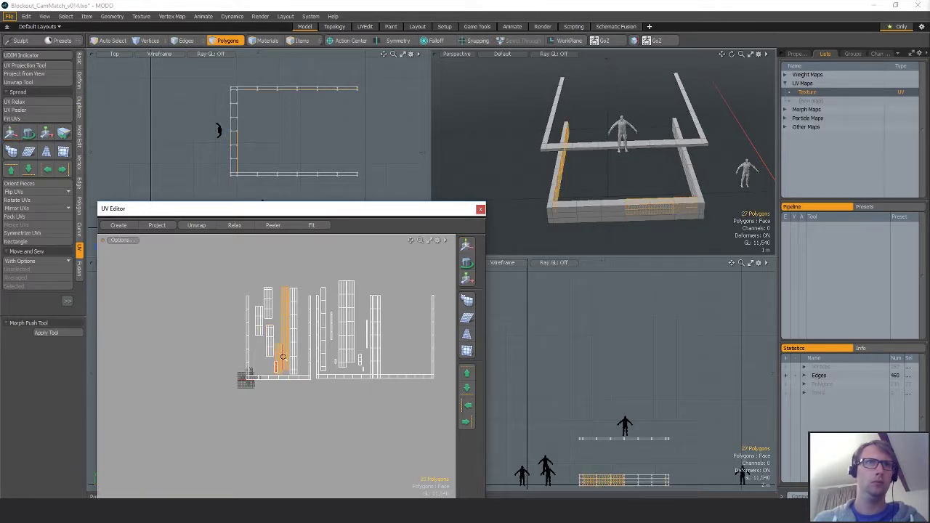
{"action": "scroll", "coordinate": [283, 357], "scroll_direction": "up", "scroll_amount": 5}
{"action": "double_click", "coordinate": [283, 350]}
{"action": "key", "text": "w"}
{"action": "left_click_drag", "start_coordinate": [373, 357], "coordinate": [282, 344]}
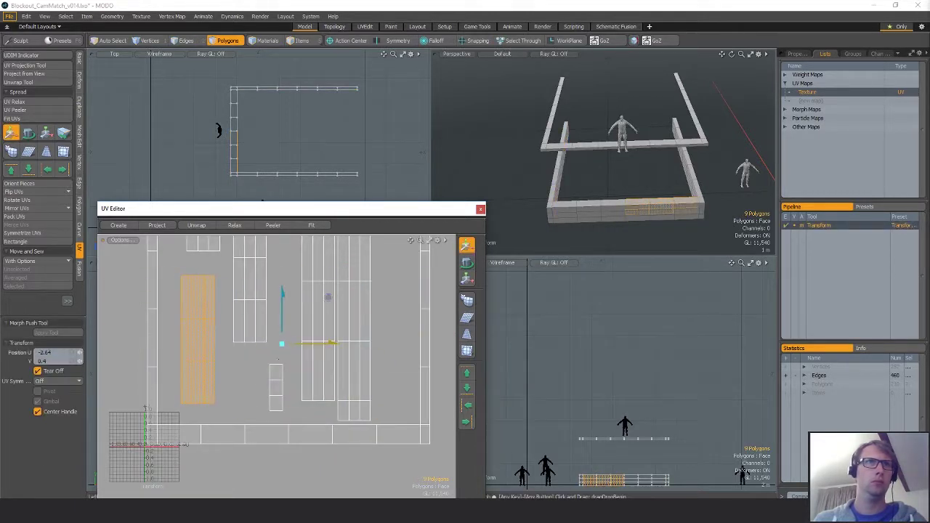
{"action": "key", "text": "q"}
{"action": "scroll", "coordinate": [238, 403], "scroll_direction": "down", "scroll_amount": 6}
{"action": "left_click", "coordinate": [177, 400]}
- Unhide the rest of the building around the base band and ledge
{"action": "left_click_drag", "start_coordinate": [671, 175], "coordinate": [602, 174], "text": "alt+shift"}
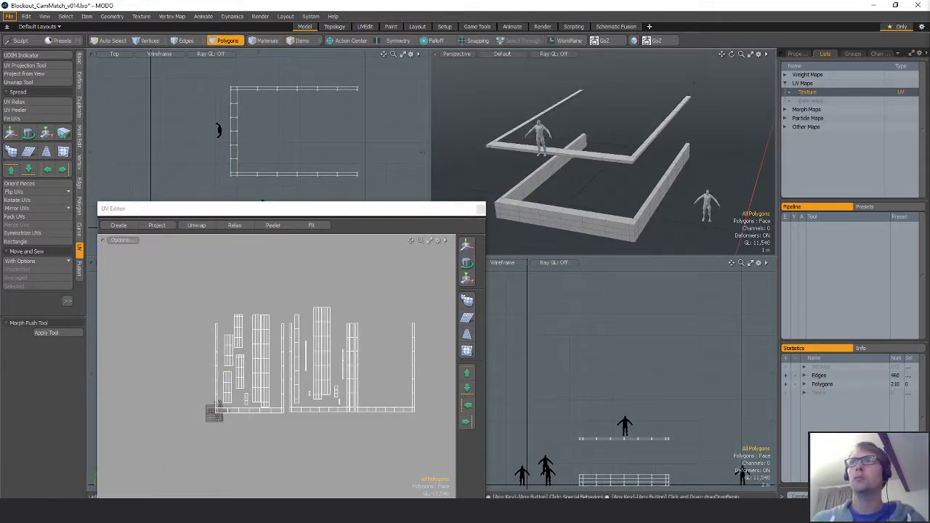
{"action": "key", "text": "u"}
{"action": "left_click_drag", "start_coordinate": [664, 168], "coordinate": [654, 185], "text": "alt"}
{"action": "key", "text": "3"}
{"action": "key", "text": "1"}
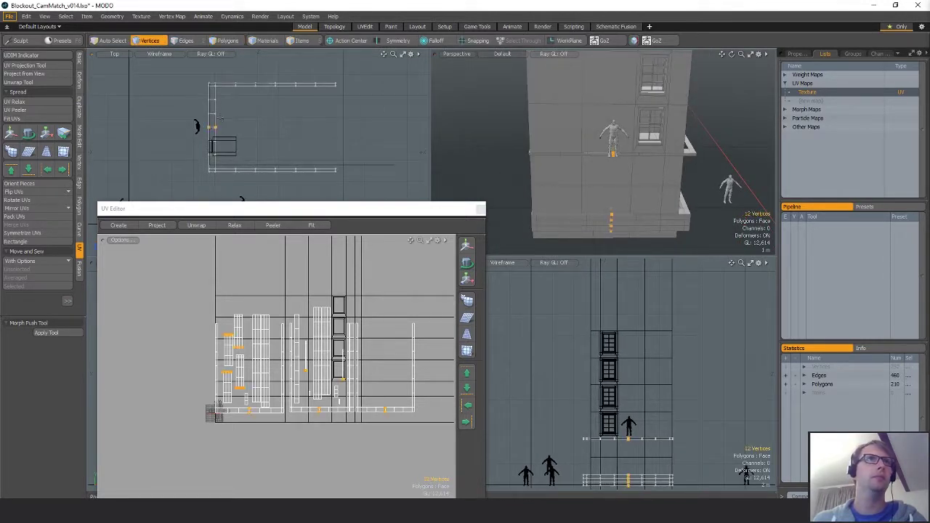
- Select the five intermediate cross-section edge loops on the front run of the base band and ledge and remove them
{"action": "key", "text": "2"}
{"action": "left_click", "coordinate": [191, 150]}
{"action": "key", "text": "shift+a"}
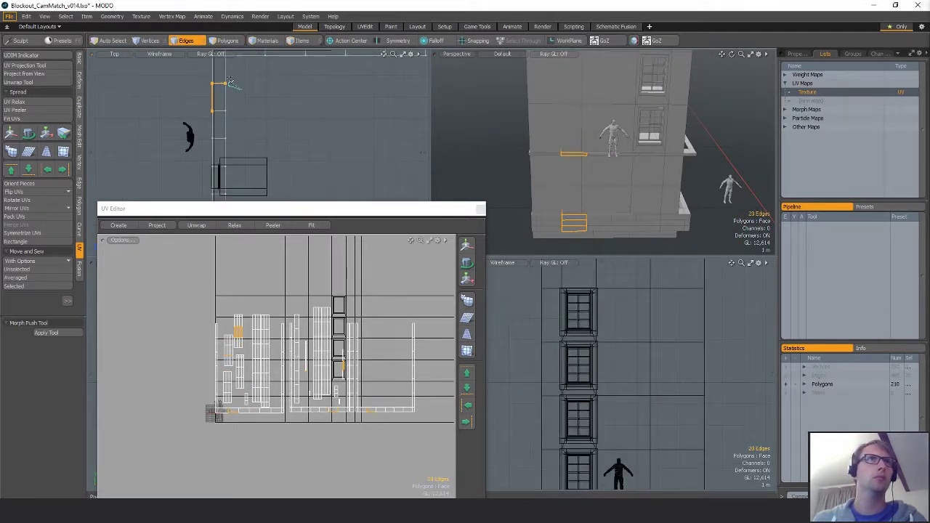
{"action": "right_click_drag", "start_coordinate": [243, 132], "coordinate": [251, 148], "text": "shift"}
{"action": "left_click_drag", "start_coordinate": [250, 149], "coordinate": [247, 111], "text": "alt+shift"}
{"action": "right_click_drag", "start_coordinate": [243, 116], "coordinate": [253, 141], "text": "shift"}
{"action": "right_click_drag", "start_coordinate": [254, 144], "coordinate": [258, 163], "text": "shift"}
{"action": "left_click_drag", "start_coordinate": [299, 183], "coordinate": [258, 182], "text": "alt+shift"}
{"action": "key", "text": "shift+a"}
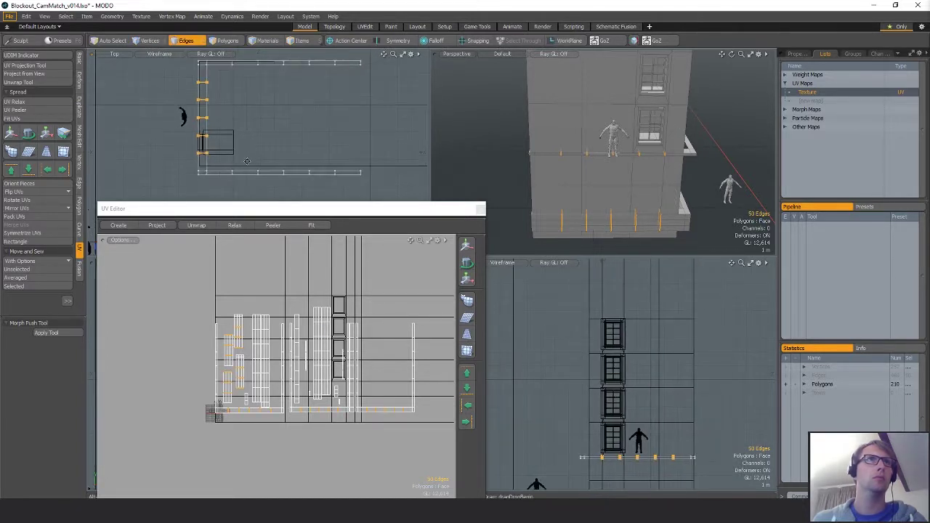
{"action": "left_click", "coordinate": [265, 151]}
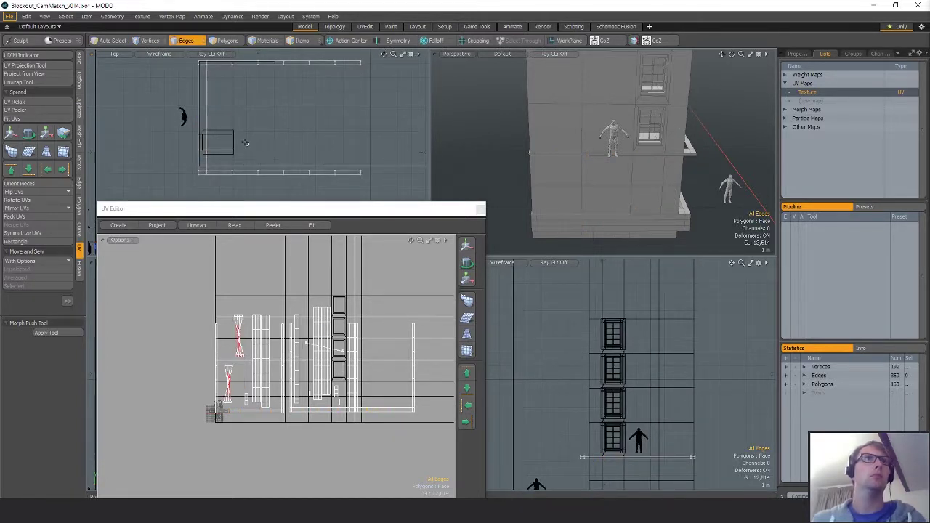
{"action": "left_click_drag", "start_coordinate": [246, 143], "coordinate": [242, 155], "text": "alt+shift"}
{"action": "key", "text": "3"}
{"action": "key", "text": "5"}
{"action": "left_click", "coordinate": [597, 101]}
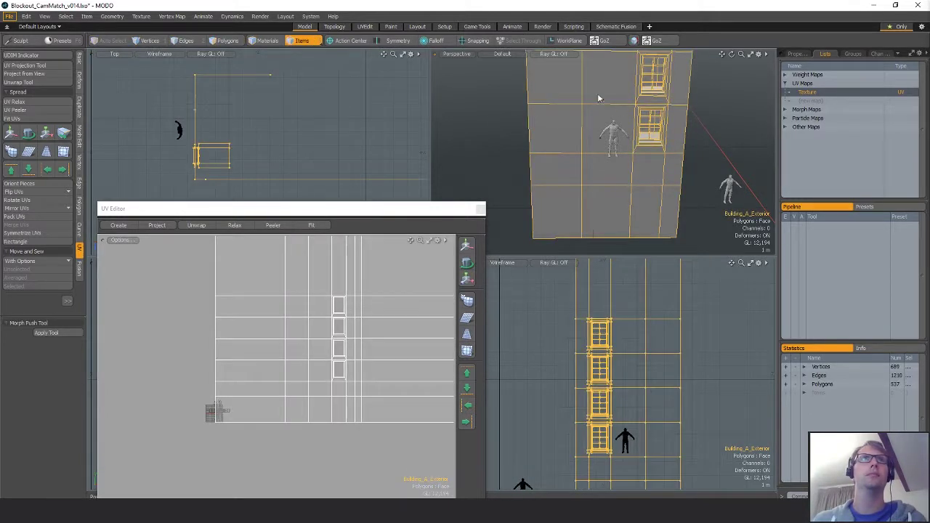
{"action": "key", "text": "3"}
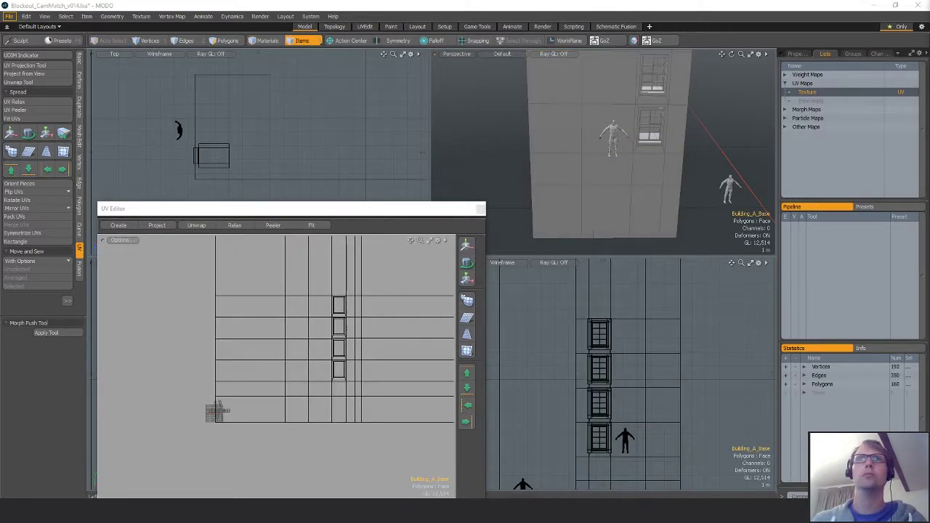
- Select the protruding side run of the base band and ledge and move it along Z to line up with the building's corner
{"action": "left_click_drag", "start_coordinate": [229, 148], "coordinate": [224, 138], "text": "alt+shift"}
{"action": "key", "text": "1"}
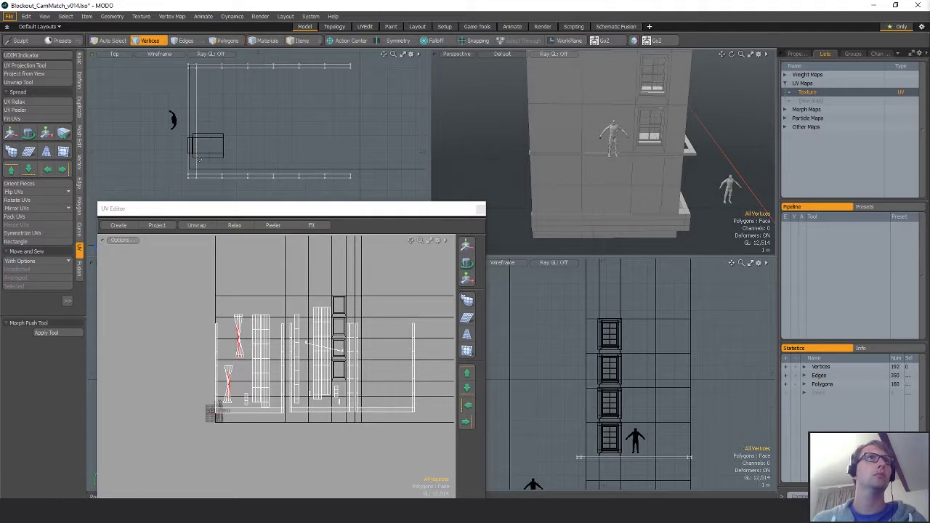
{"action": "key", "text": "space"}
{"action": "key", "text": "space"}
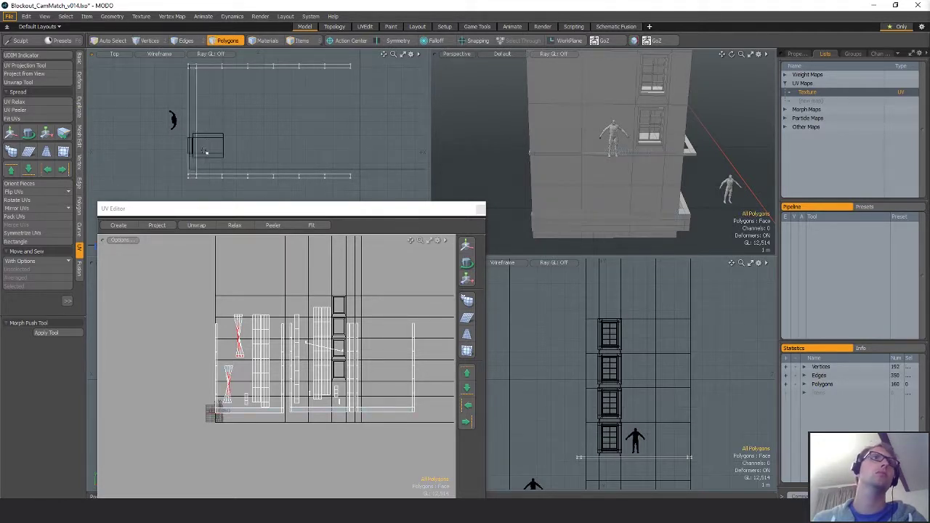
{"action": "right_click_drag", "start_coordinate": [123, 198], "coordinate": [410, 158]}
{"action": "scroll", "coordinate": [245, 156], "scroll_direction": "up", "scroll_amount": 6}
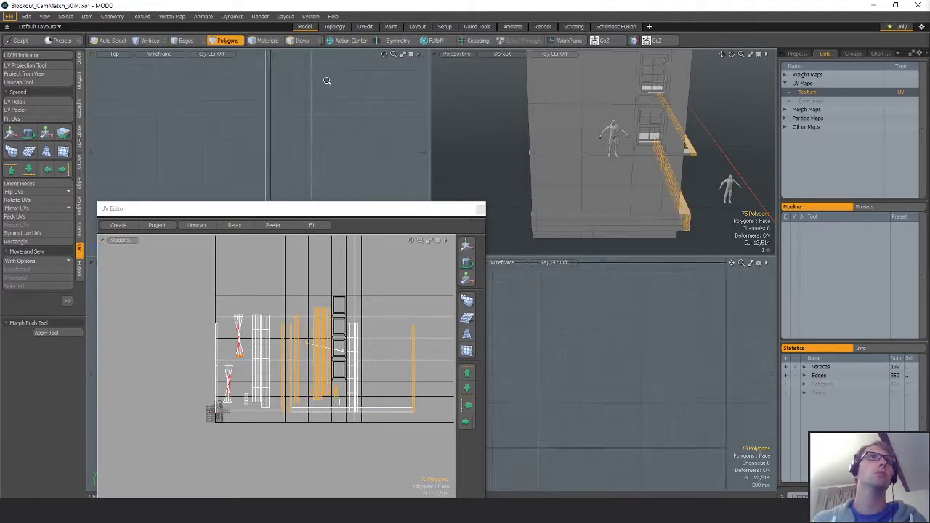
{"action": "scroll", "coordinate": [303, 154], "scroll_direction": "down", "scroll_amount": 3}
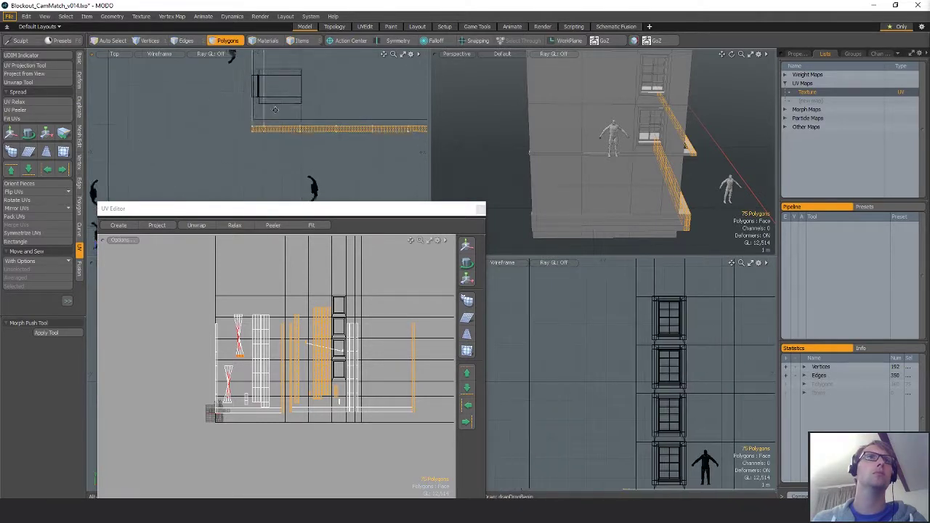
{"action": "key", "text": "y"}
{"action": "left_click_drag", "start_coordinate": [316, 146], "coordinate": [317, 117]}
{"action": "scroll", "coordinate": [316, 140], "scroll_direction": "up", "scroll_amount": 5}
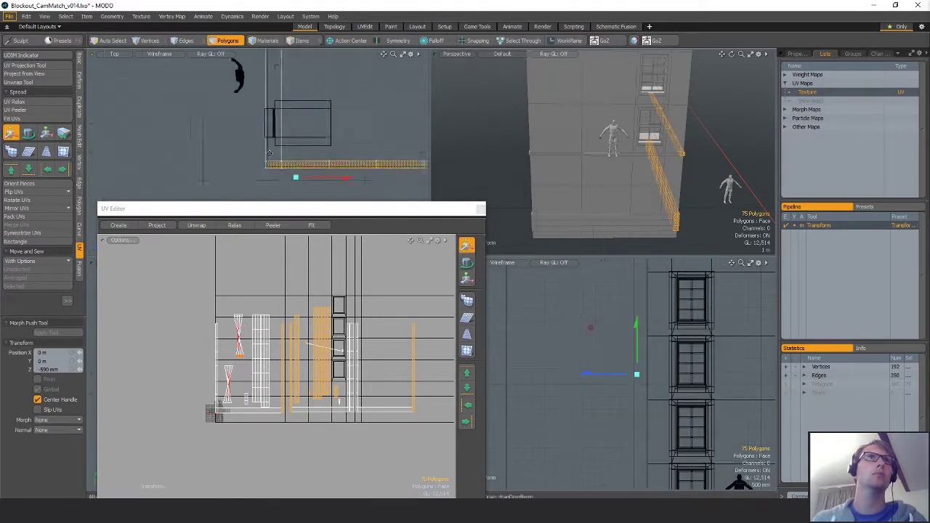
{"action": "left_click_drag", "start_coordinate": [333, 137], "coordinate": [287, 132], "text": "alt"}
{"action": "left_click_drag", "start_coordinate": [319, 84], "coordinate": [308, 130], "text": "alt"}
{"action": "key", "text": "space"}
{"action": "left_click", "coordinate": [308, 101]}
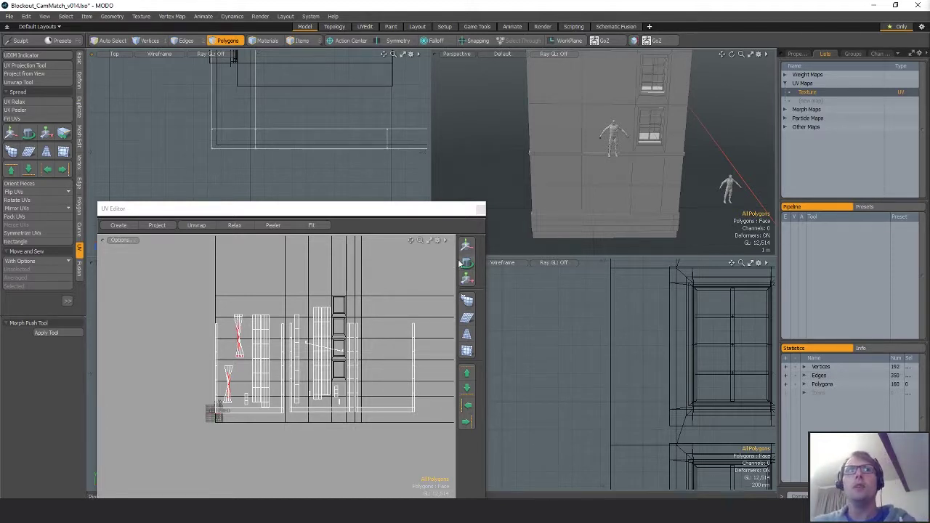
- Select the base band's front polygons with twisted UVs and re-project their UVs with the Atlas projection
{"action": "scroll", "coordinate": [229, 338], "scroll_direction": "up", "scroll_amount": 2}
{"action": "left_click", "coordinate": [240, 327]}
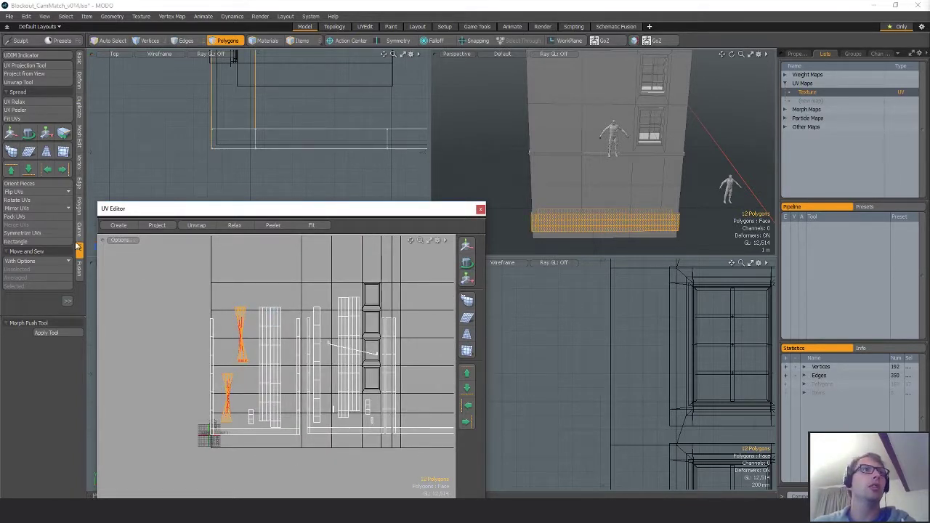
{"action": "left_click", "coordinate": [45, 64]}
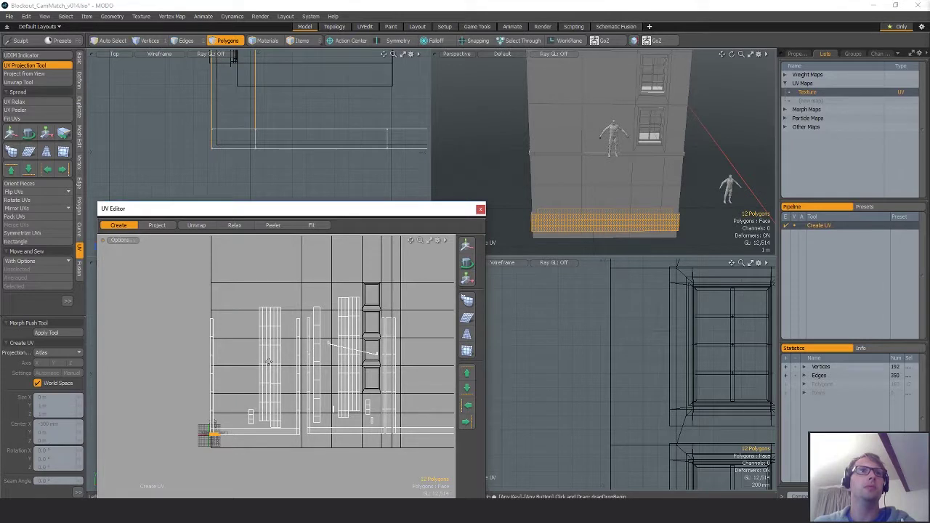
- Scale the base band's re-projected UV islands to about 650% and rotate them so the strips run vertically
{"action": "key", "text": "y"}
{"action": "key", "text": "r"}
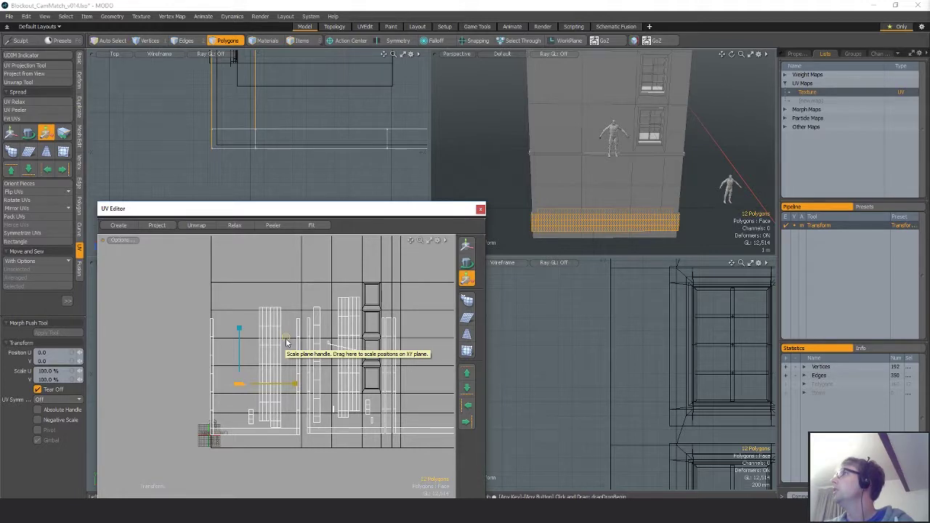
{"action": "scroll", "coordinate": [285, 327], "scroll_direction": "up", "scroll_amount": 2}
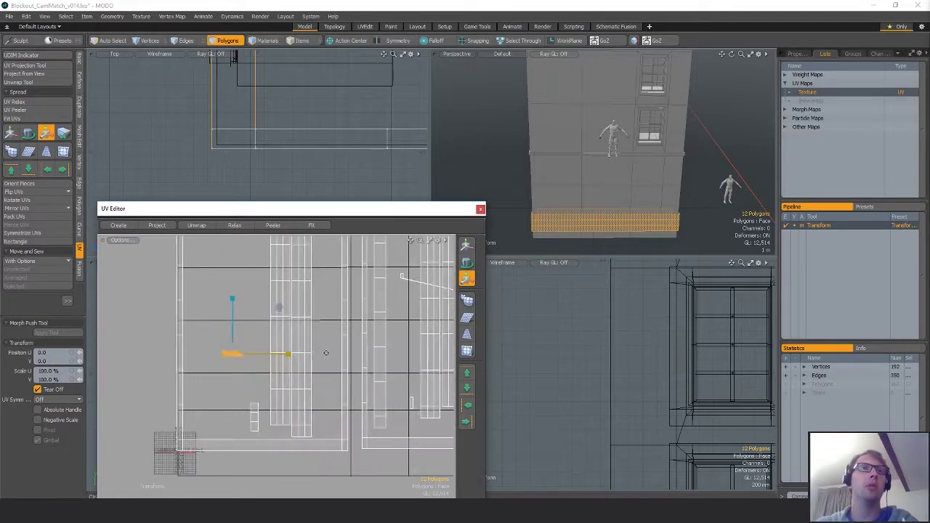
{"action": "left_click_drag", "start_coordinate": [279, 308], "coordinate": [451, 308]}
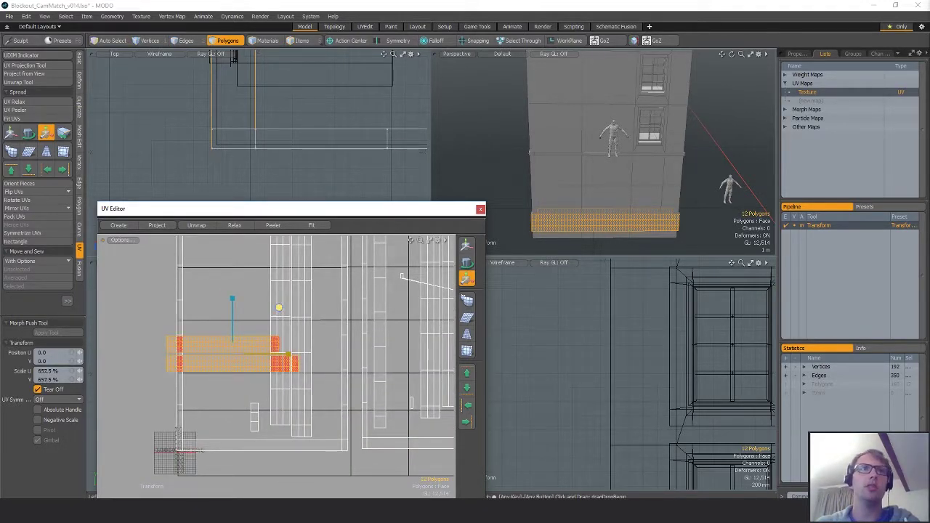
{"action": "key", "text": "e"}
{"action": "left_click_drag", "start_coordinate": [253, 300], "coordinate": [649, 269], "text": "ctrl"}
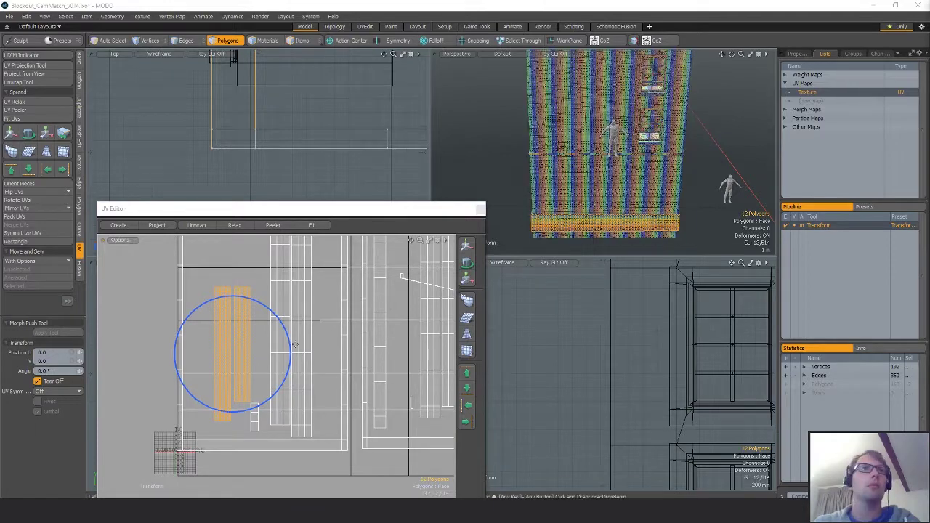
- Scale the base band's UV strips up to 127% to match the wall's checker size, move them clear of the other islands and deselect them
{"action": "left_click_drag", "start_coordinate": [295, 344], "coordinate": [356, 335], "text": "alt+shift"}
{"action": "left_click_drag", "start_coordinate": [579, 191], "coordinate": [640, 109], "text": "ctrl+alt"}
{"action": "left_click_drag", "start_coordinate": [596, 153], "coordinate": [654, 153], "text": "ctrl+alt"}
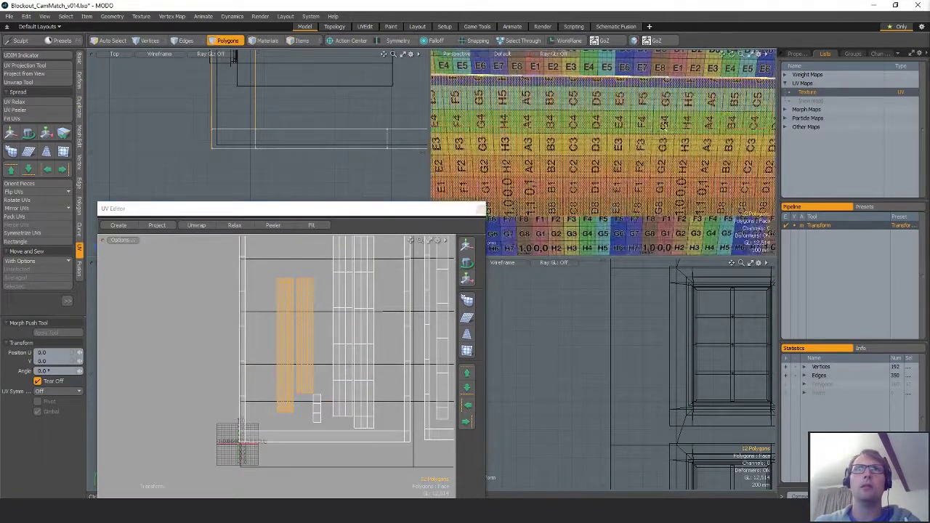
{"action": "left_click_drag", "start_coordinate": [625, 182], "coordinate": [625, 138], "text": "alt+shift"}
{"action": "key", "text": "r"}
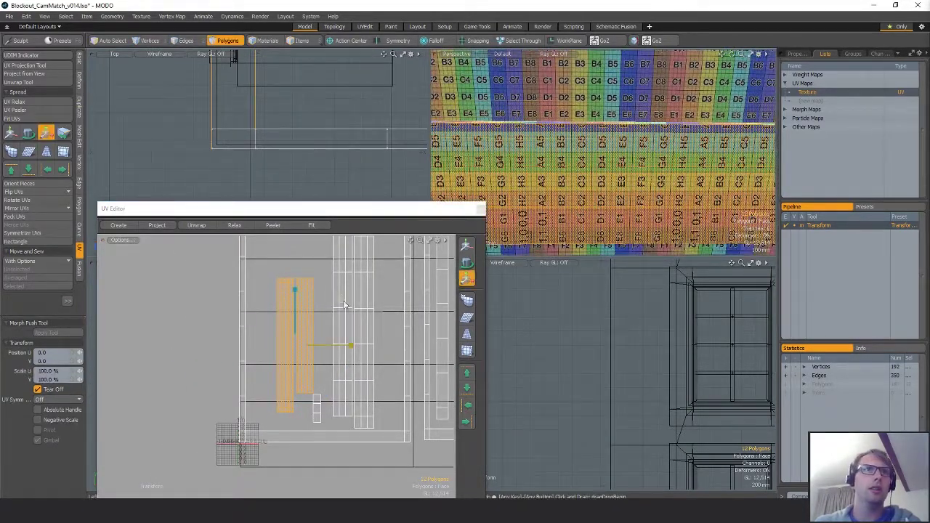
{"action": "left_click_drag", "start_coordinate": [341, 299], "coordinate": [361, 299]}
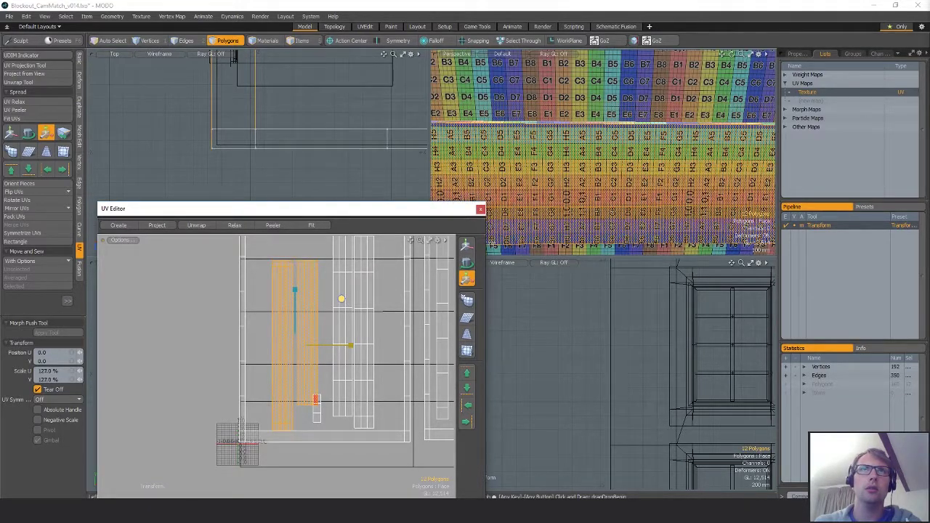
{"action": "key", "text": "ctrl+z"}
{"action": "key", "text": "space"}
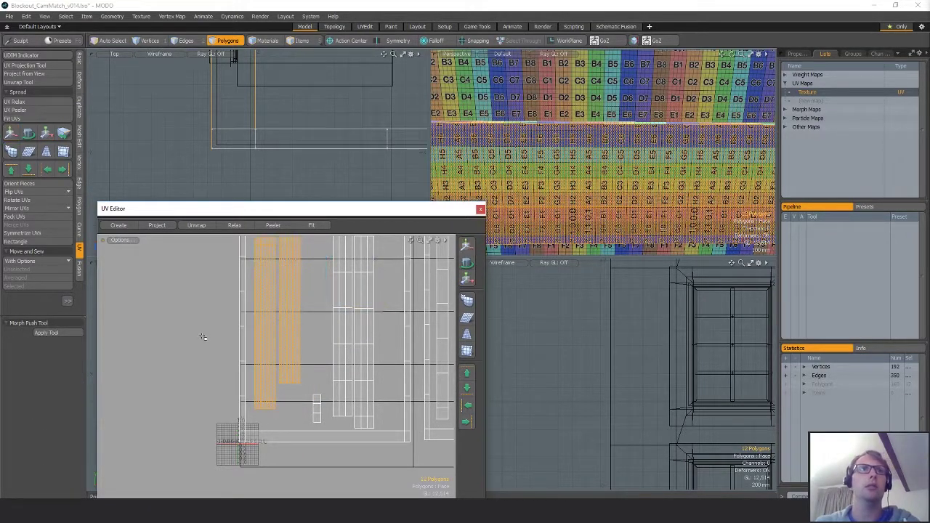
{"action": "left_click", "coordinate": [203, 338]}
- Loop Slice the front run of the base band with a count of 5 evenly spaced cuts
{"action": "scroll", "coordinate": [618, 176], "scroll_direction": "down", "scroll_amount": 8}
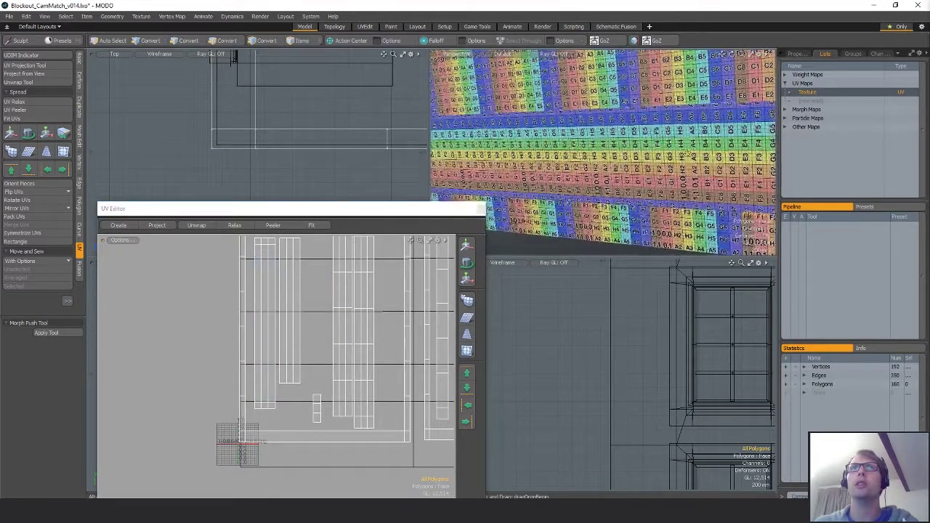
{"action": "scroll", "coordinate": [618, 176], "scroll_direction": "up", "scroll_amount": 4}
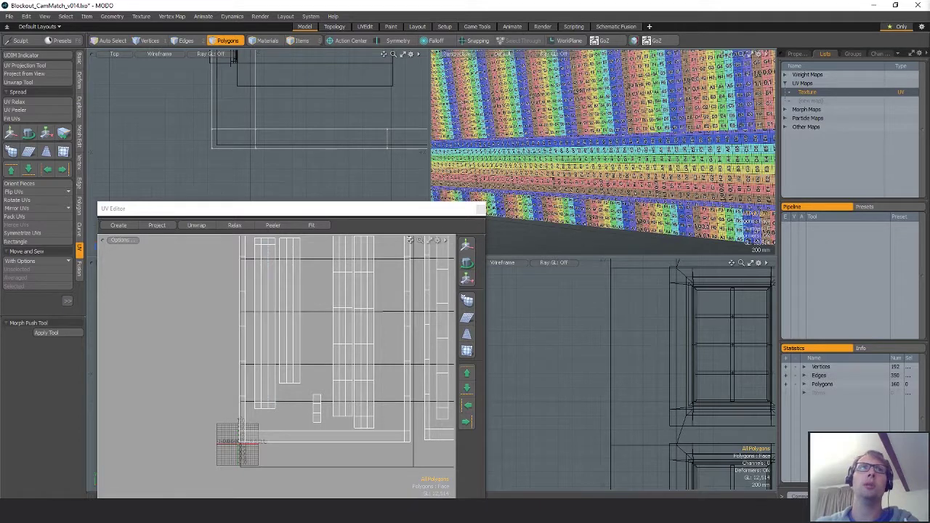
{"action": "left_click_drag", "start_coordinate": [303, 296], "coordinate": [292, 328], "text": "alt"}
{"action": "scroll", "coordinate": [300, 324], "scroll_direction": "down", "scroll_amount": 1}
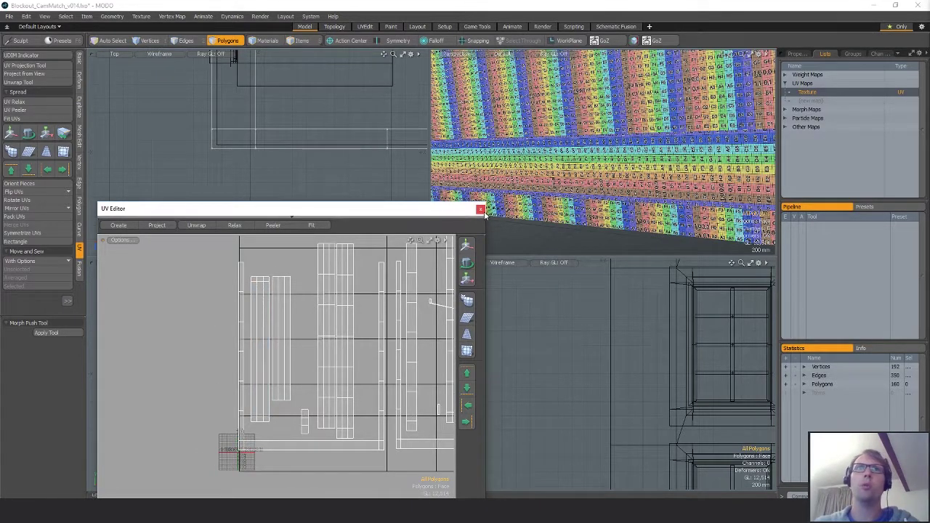
{"action": "left_click_drag", "start_coordinate": [675, 145], "coordinate": [710, 154], "text": "alt"}
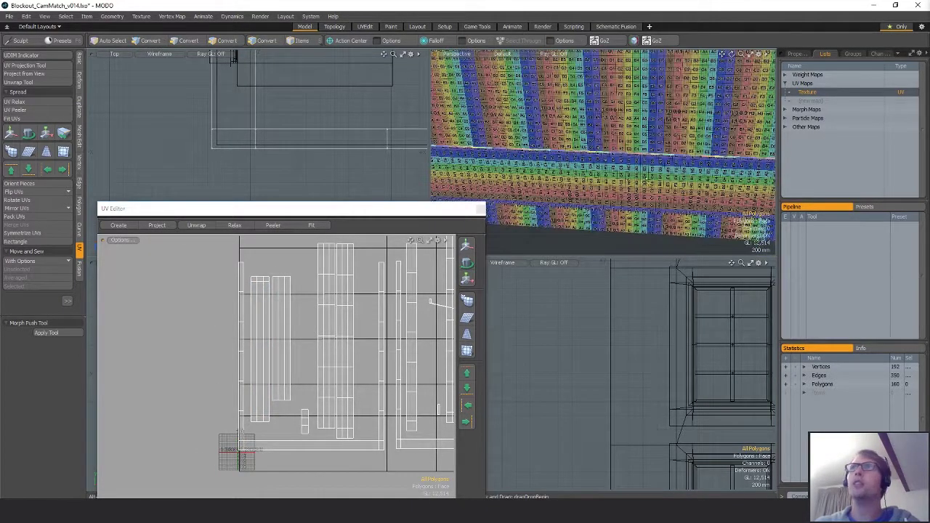
{"action": "key", "text": "8"}
{"action": "mouse_move", "coordinate": [605, 172]}
{"action": "left_mouse_down"}
{"action": "mouse_move", "coordinate": [625, 189]}
{"action": "mouse_move", "coordinate": [599, 171]}
{"action": "left_mouse_up"}
{"action": "key", "text": "alt+c"}
{"action": "scroll", "coordinate": [655, 177], "scroll_direction": "down", "scroll_amount": 5}
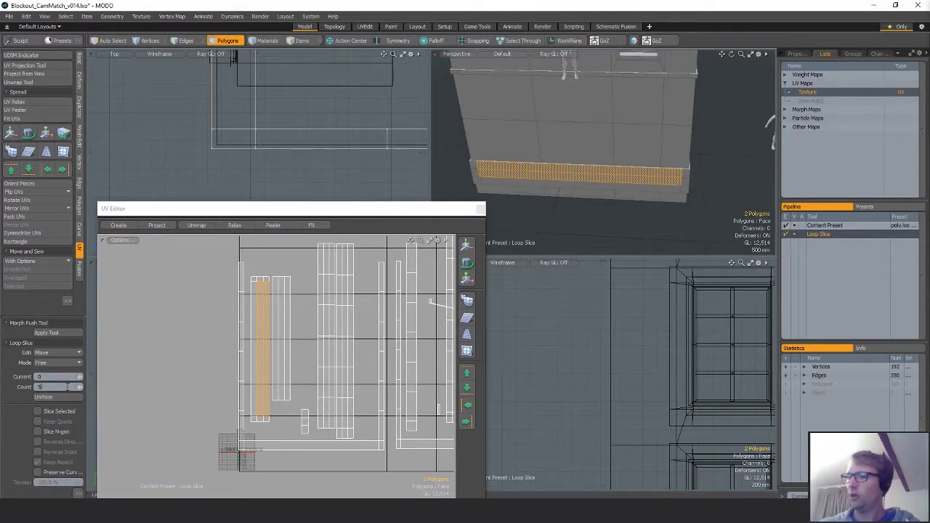
{"action": "key", "text": "space"}
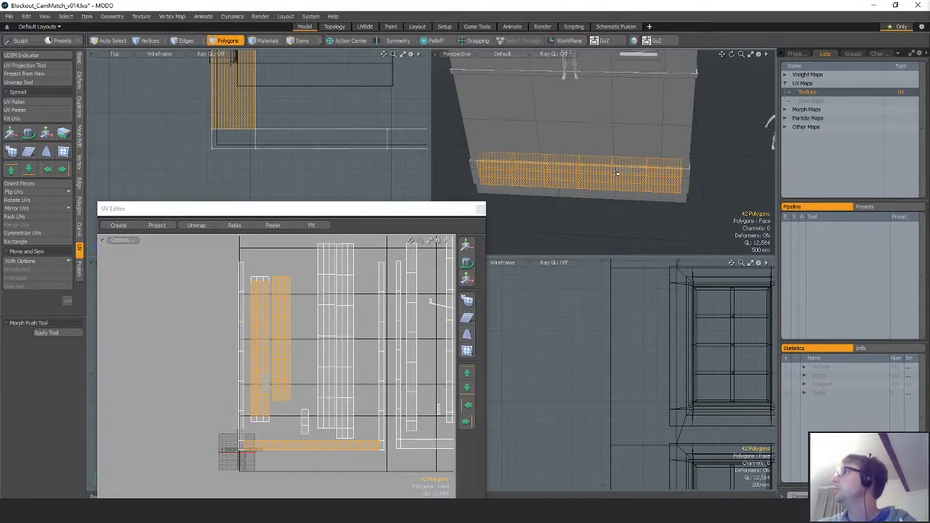
- Loop Slice the front run of the ledge with the same count of 5, then clear the selection
{"action": "left_click_drag", "start_coordinate": [608, 141], "coordinate": [524, 146], "text": "alt"}
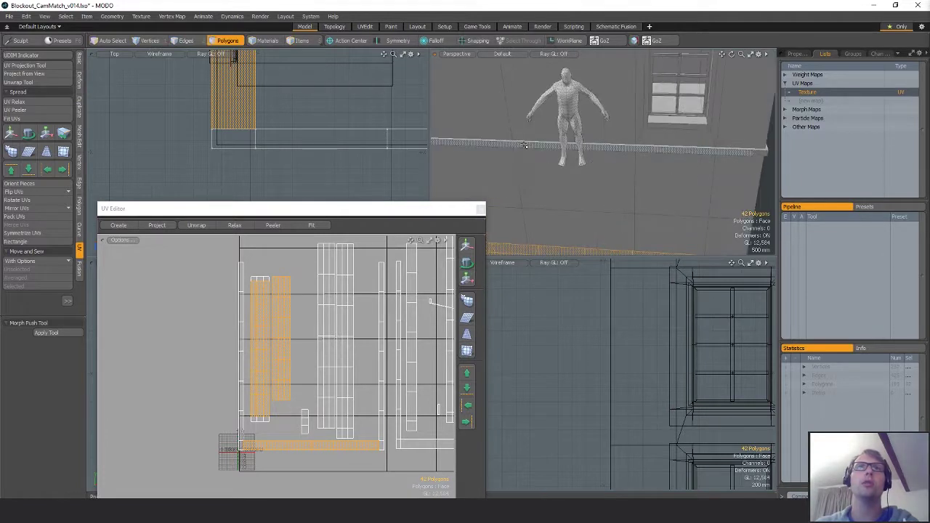
{"action": "scroll", "coordinate": [525, 145], "scroll_direction": "up", "scroll_amount": 3}
{"action": "double_click", "coordinate": [525, 145]}
{"action": "key", "text": "alt+c"}
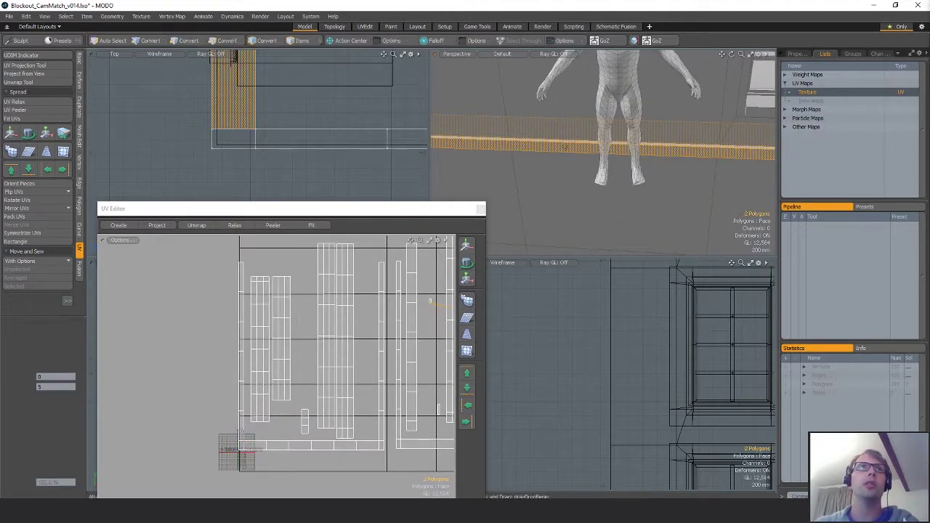
{"action": "key", "text": "l"}
{"action": "key", "text": "space"}
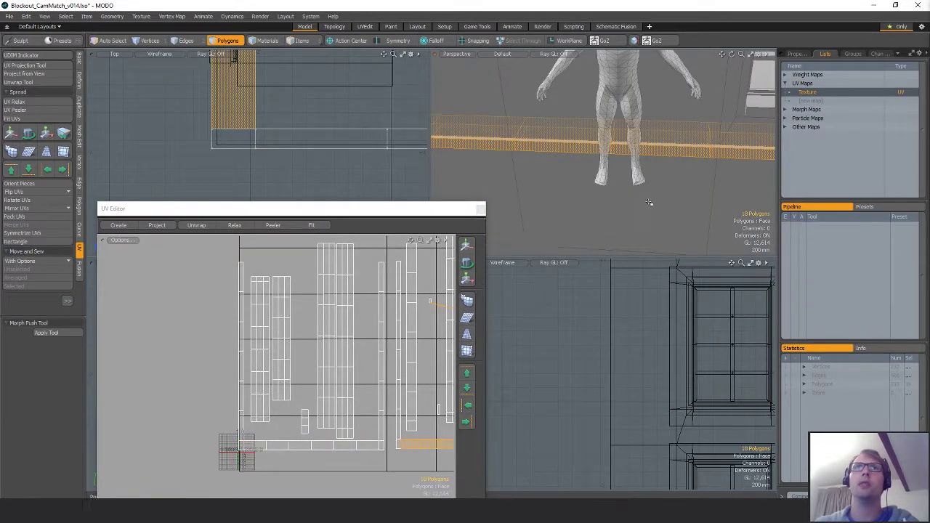
{"action": "scroll", "coordinate": [567, 209], "scroll_direction": "down", "scroll_amount": 4}
{"action": "left_click_drag", "start_coordinate": [568, 208], "coordinate": [543, 181], "text": "alt"}
{"action": "left_click", "coordinate": [542, 181]}
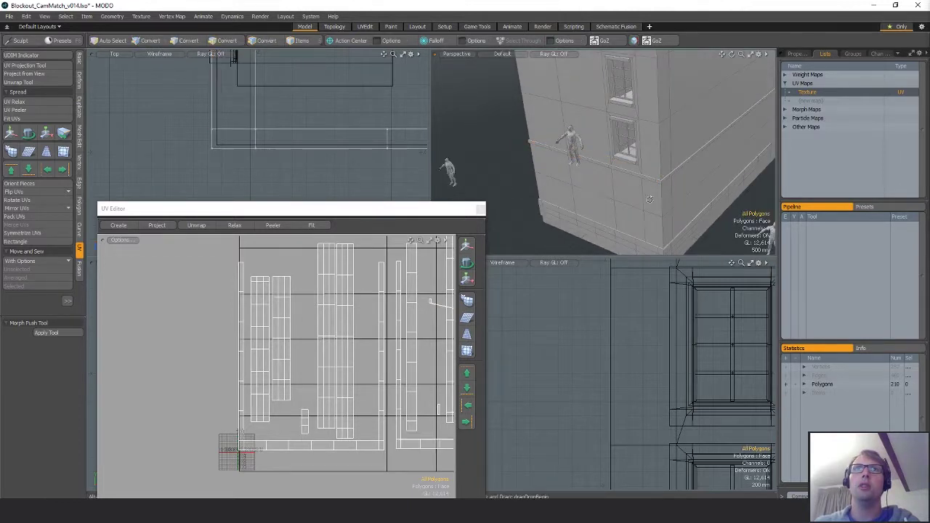
- Select the ledge's front polygons whose UVs are stretched diagonally and re-project them with the UV Projection Tool
{"action": "scroll", "coordinate": [543, 182], "scroll_direction": "down", "scroll_amount": 2}
{"action": "scroll", "coordinate": [370, 145], "scroll_direction": "down", "scroll_amount": 1}
{"action": "left_click_drag", "start_coordinate": [370, 146], "coordinate": [299, 122], "text": "ctrl+alt"}
{"action": "left_click_drag", "start_coordinate": [582, 167], "coordinate": [633, 187], "text": "alt"}
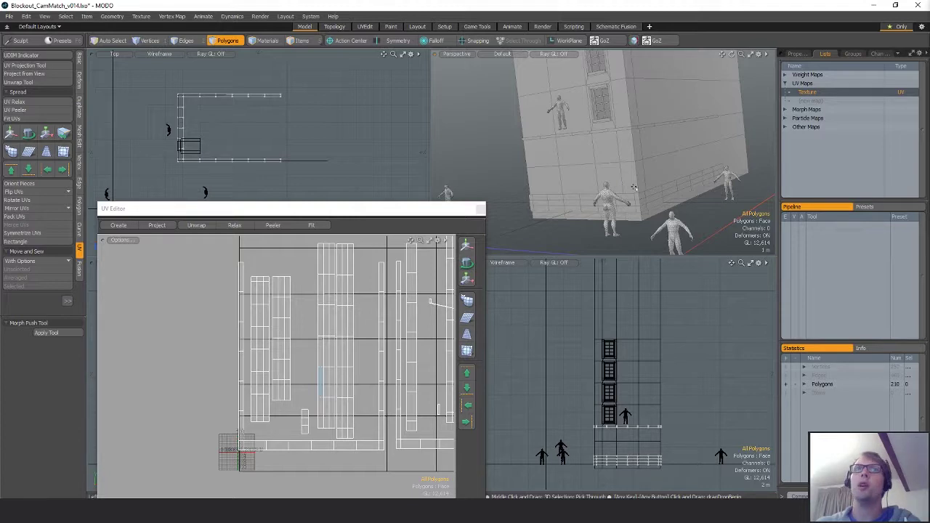
{"action": "scroll", "coordinate": [319, 306], "scroll_direction": "up", "scroll_amount": 6}
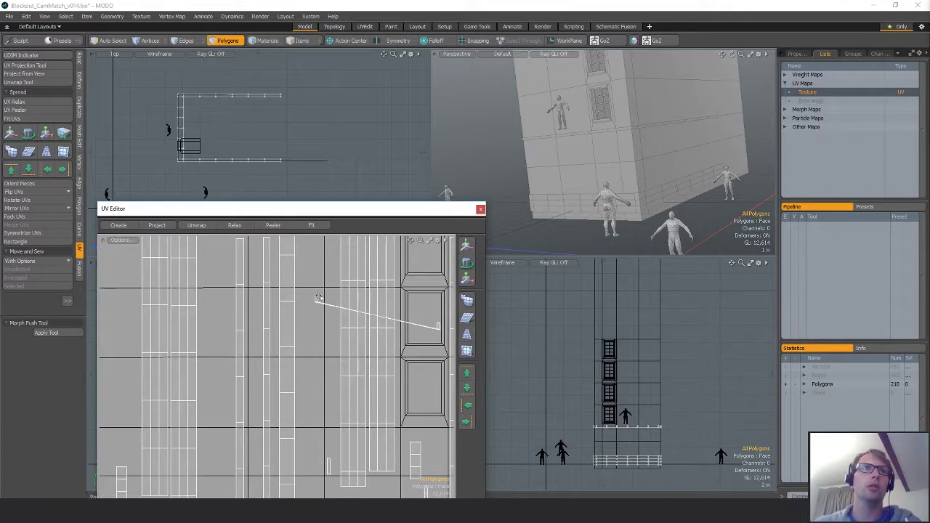
{"action": "middle_click_drag", "start_coordinate": [330, 308], "coordinate": [247, 342]}
{"action": "scroll", "coordinate": [247, 348], "scroll_direction": "down", "scroll_amount": 3}
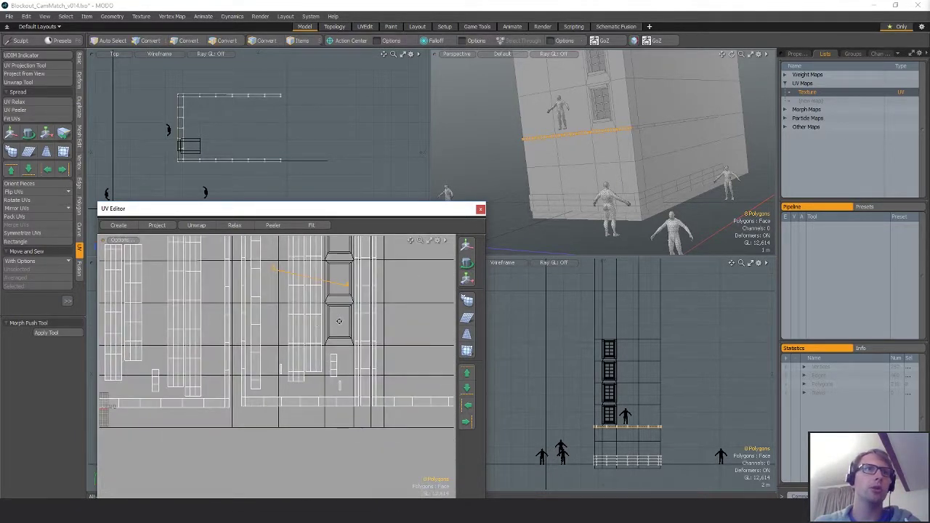
{"action": "middle_click_drag", "start_coordinate": [244, 382], "coordinate": [285, 378]}
{"action": "left_click", "coordinate": [25, 65]}
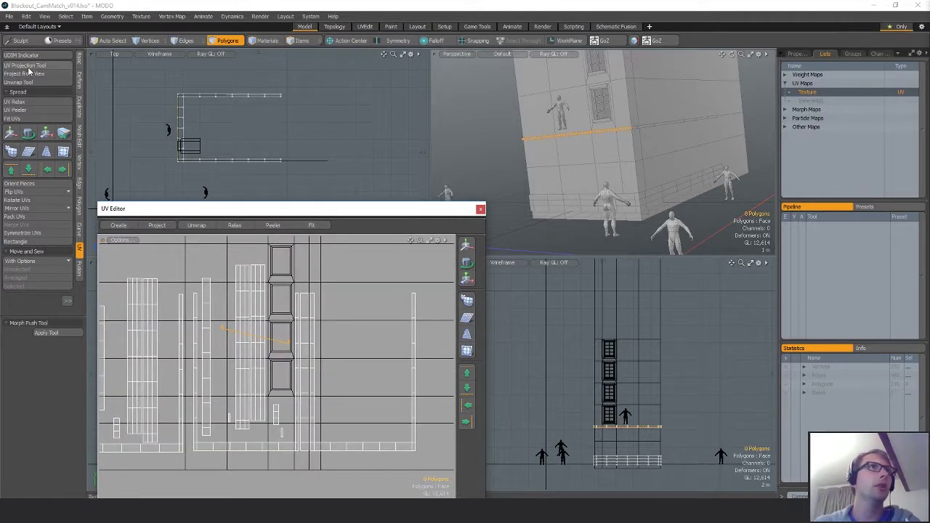
- Move the ledge's re-projected UV strip into the gap between the existing islands and rotate it -90°
{"action": "scroll", "coordinate": [276, 349], "scroll_direction": "down", "scroll_amount": 5}
{"action": "key", "text": "w"}
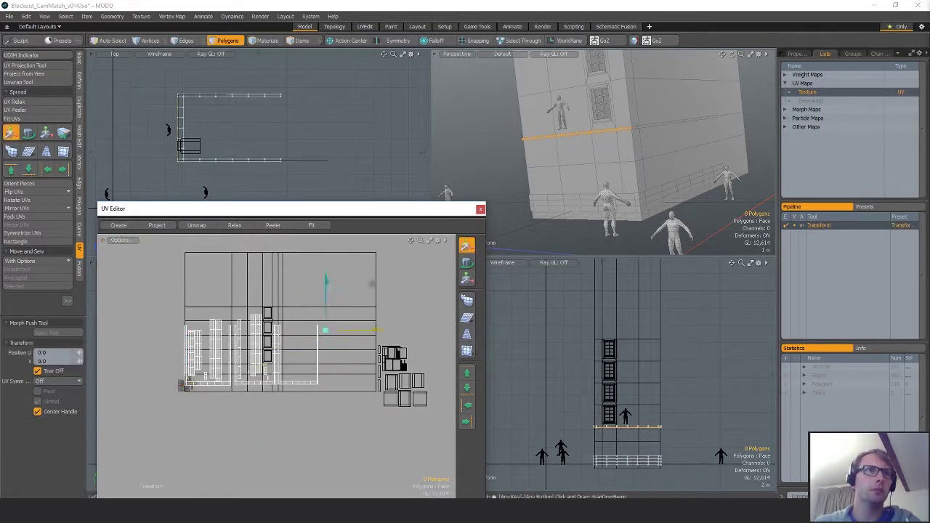
{"action": "left_click_drag", "start_coordinate": [324, 313], "coordinate": [265, 345]}
{"action": "scroll", "coordinate": [244, 357], "scroll_direction": "up", "scroll_amount": 5}
{"action": "left_click_drag", "start_coordinate": [292, 358], "coordinate": [301, 415]}
{"action": "key", "text": "e"}
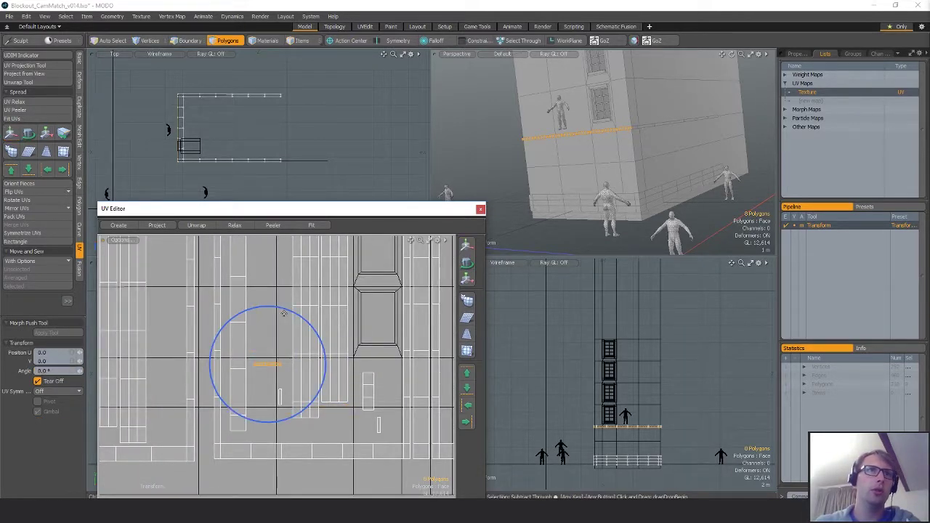
{"action": "left_click_drag", "start_coordinate": [284, 310], "coordinate": [322, 381]}
- Scale the ledge's UV strip to about 826%, then narrow it in U
{"action": "scroll", "coordinate": [305, 349], "scroll_direction": "down", "scroll_amount": 5}
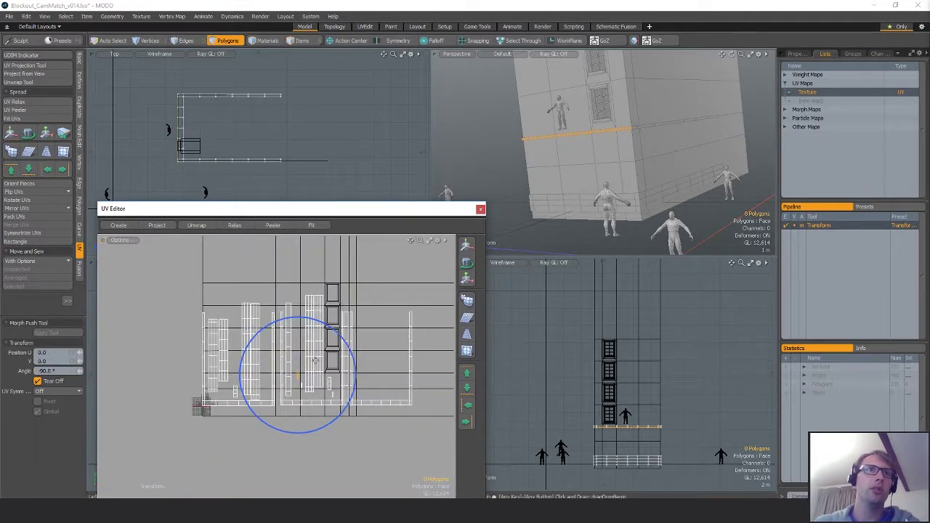
{"action": "key", "text": "r"}
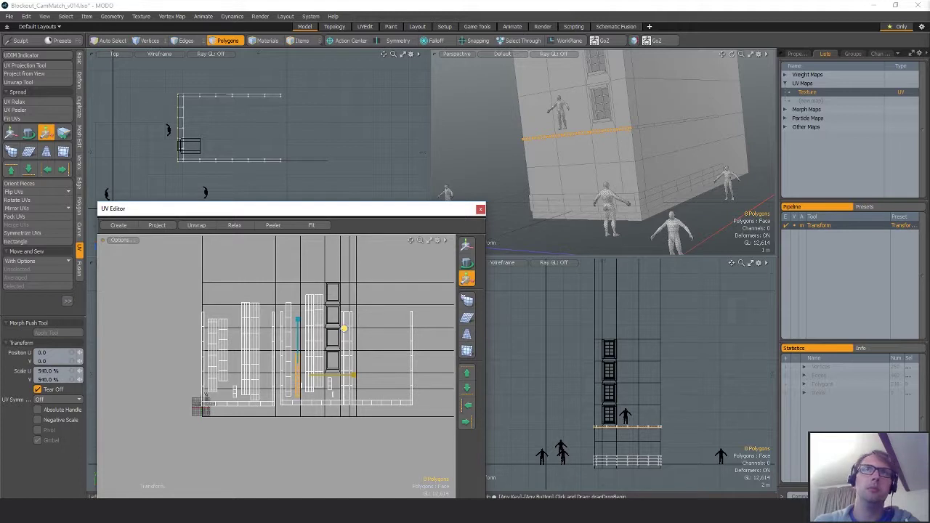
{"action": "left_click_drag", "start_coordinate": [344, 328], "coordinate": [353, 329]}
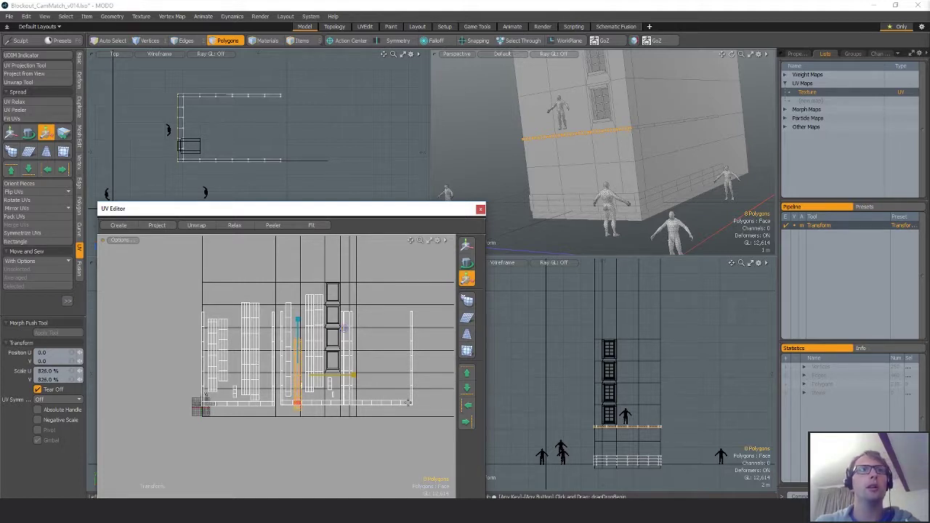
{"action": "left_click_drag", "start_coordinate": [362, 378], "coordinate": [242, 376]}
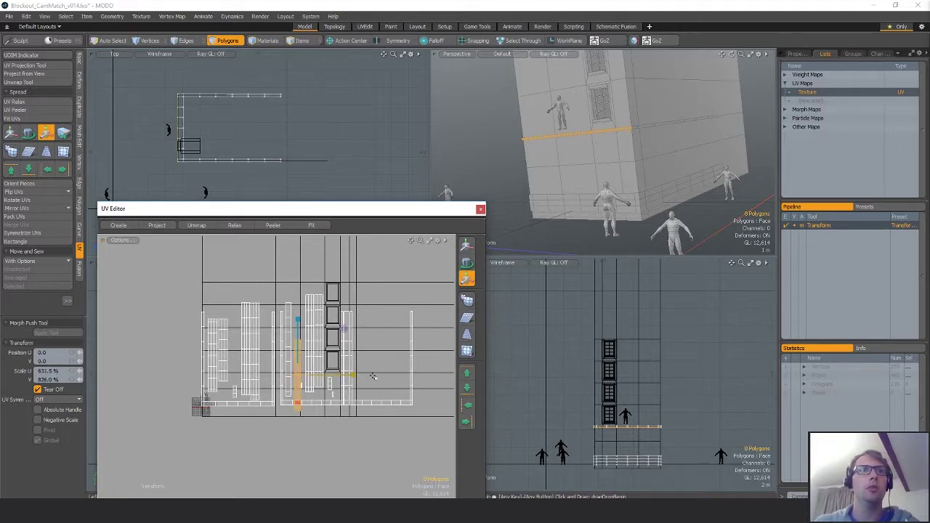
{"action": "key", "text": "q"}
{"action": "key", "text": "r"}
{"action": "left_click_drag", "start_coordinate": [355, 381], "coordinate": [309, 376]}
- Move the ledge's UV strip beside the neighbouring vertical islands and deselect it
{"action": "left_click_drag", "start_coordinate": [626, 172], "coordinate": [675, 182], "text": "alt"}
{"action": "left_click_drag", "start_coordinate": [361, 346], "coordinate": [308, 331], "text": "alt"}
{"action": "key", "text": "q"}
{"action": "key", "text": "w"}
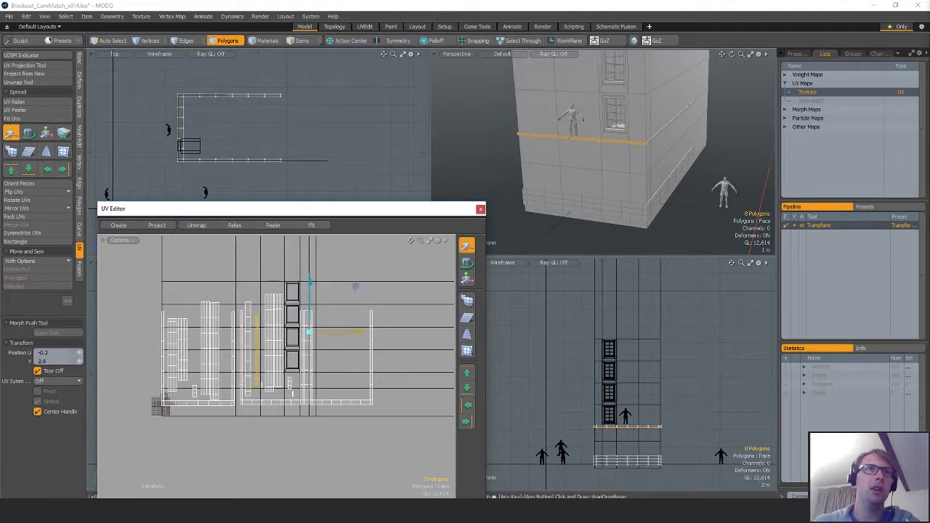
{"action": "key", "text": "q"}
{"action": "left_click", "coordinate": [348, 343]}
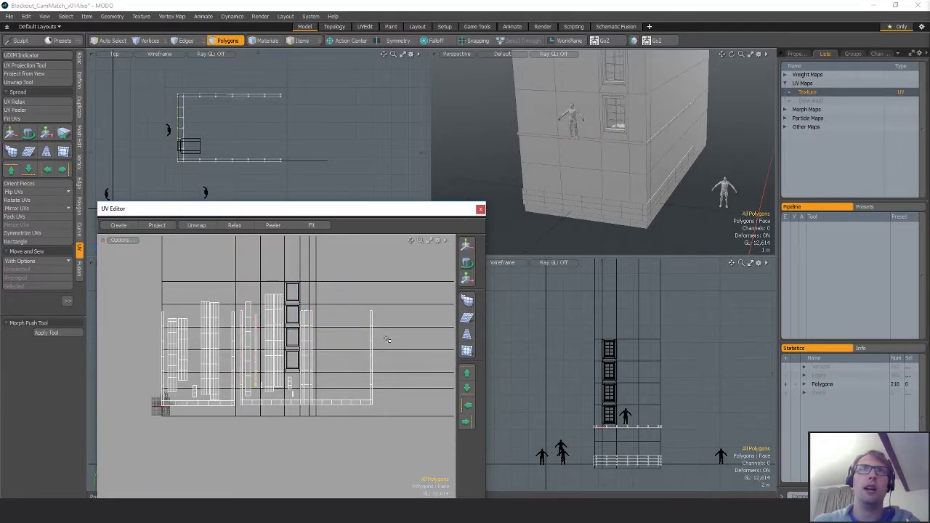
- Inspect how the base band and ledge run along the building's corner and long side wall
{"action": "left_click_drag", "start_coordinate": [567, 190], "coordinate": [622, 168], "text": "alt"}
{"action": "scroll", "coordinate": [588, 201], "scroll_direction": "up", "scroll_amount": 4}
{"action": "scroll", "coordinate": [571, 182], "scroll_direction": "down", "scroll_amount": 4}
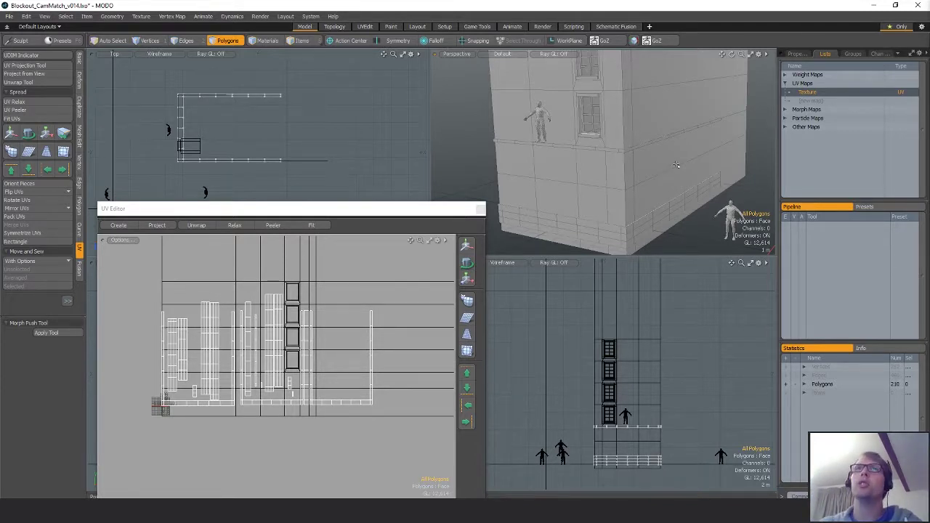
{"action": "middle_click_drag", "start_coordinate": [676, 165], "coordinate": [647, 150]}
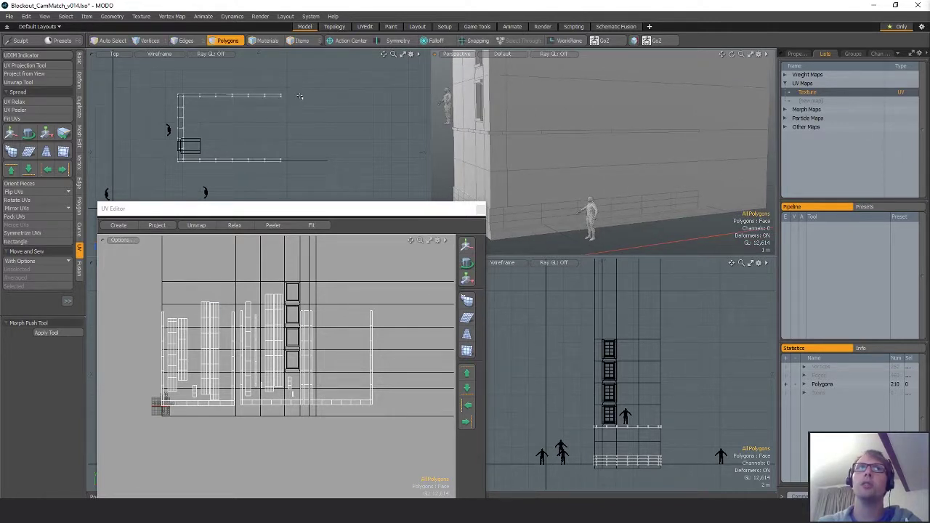
{"action": "key", "text": "1"}
{"action": "left_click_drag", "start_coordinate": [275, 126], "coordinate": [324, 133], "text": "alt+shift"}
{"action": "left_click", "coordinate": [325, 134]}
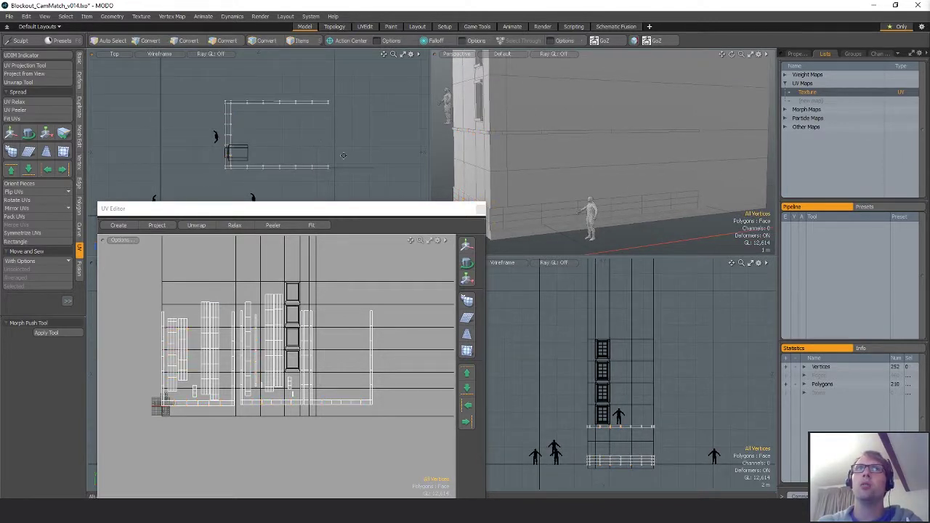
{"action": "left_click_drag", "start_coordinate": [527, 157], "coordinate": [606, 181], "text": "alt"}
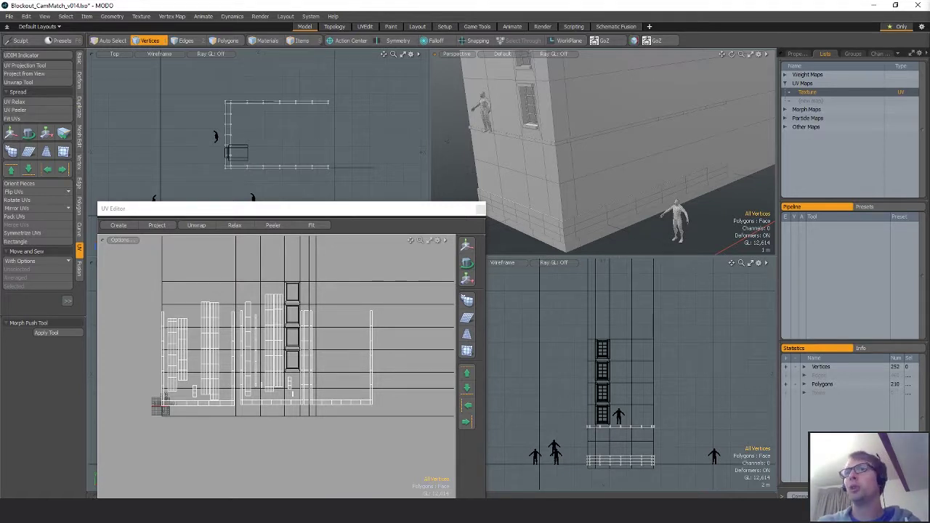
{"action": "left_click_drag", "start_coordinate": [605, 208], "coordinate": [653, 178], "text": "alt"}
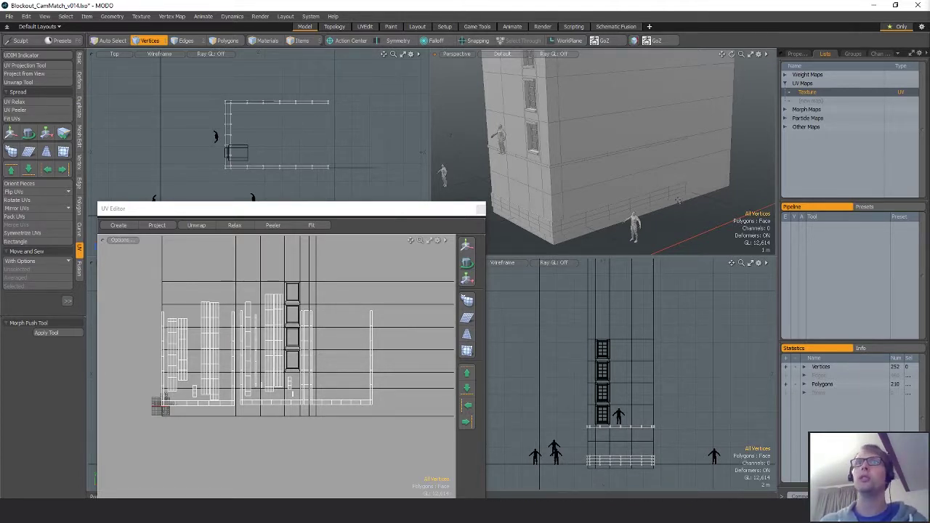
- Examine where the base band and ledge end along the long side wall relative to the building's front corner and far edge
{"action": "mouse_move", "coordinate": [677, 190]}
{"action": "left_mouse_down", "text": "alt"}
{"action": "mouse_move", "coordinate": [674, 200]}
{"action": "mouse_move", "coordinate": [664, 164]}
{"action": "mouse_move", "coordinate": [616, 183]}
{"action": "mouse_move", "coordinate": [612, 201]}
{"action": "mouse_move", "coordinate": [665, 184]}
{"action": "left_mouse_up", "text": "alt"}
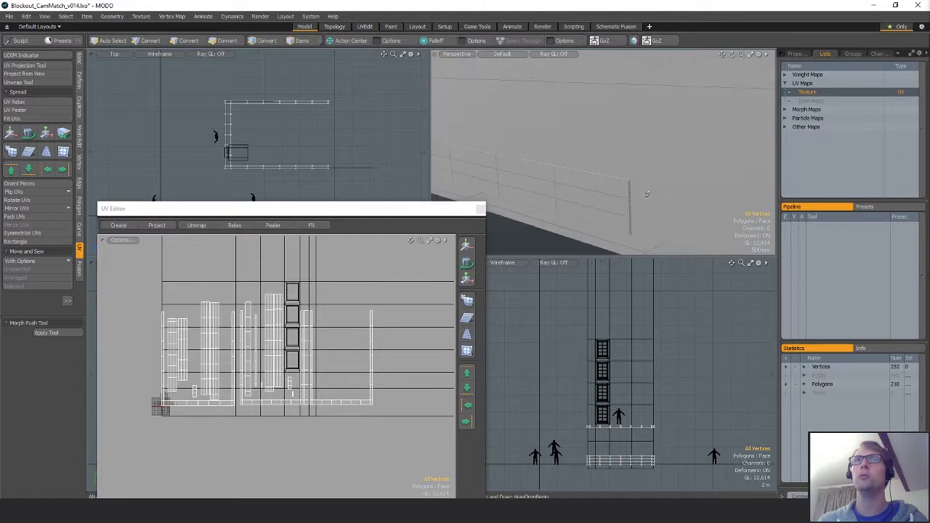
{"action": "left_click_drag", "start_coordinate": [594, 205], "coordinate": [618, 203], "text": "alt"}
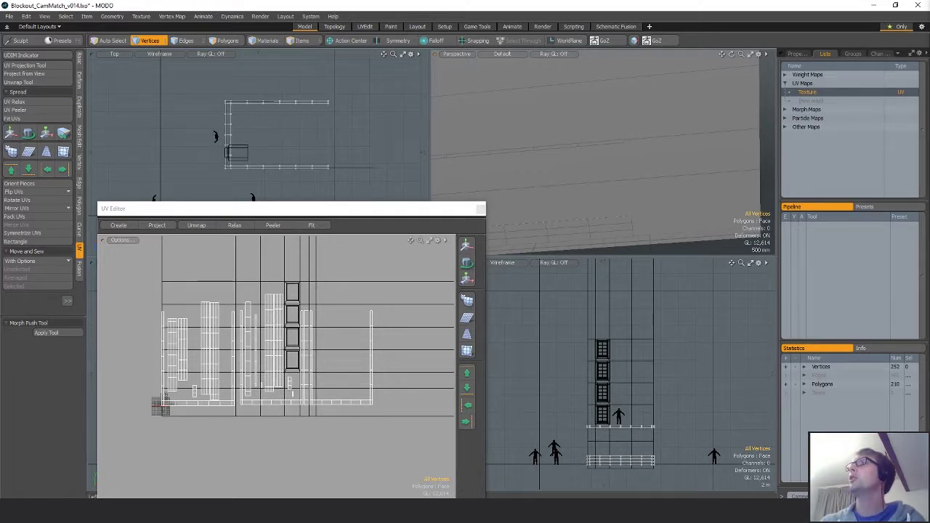
{"action": "scroll", "coordinate": [618, 159], "scroll_direction": "down", "scroll_amount": 5}
{"action": "left_click_drag", "start_coordinate": [614, 160], "coordinate": [685, 156], "text": "alt"}
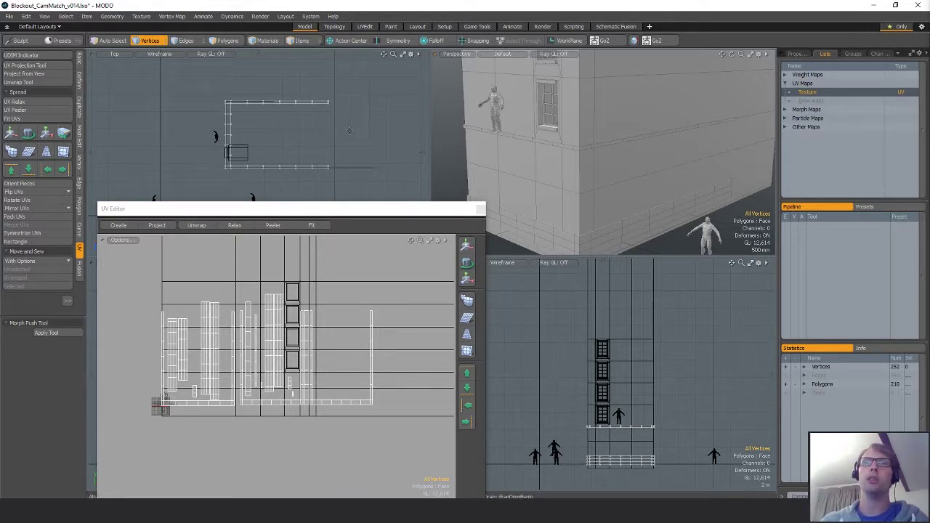
{"action": "left_click_drag", "start_coordinate": [351, 133], "coordinate": [347, 128], "text": "alt+shift"}
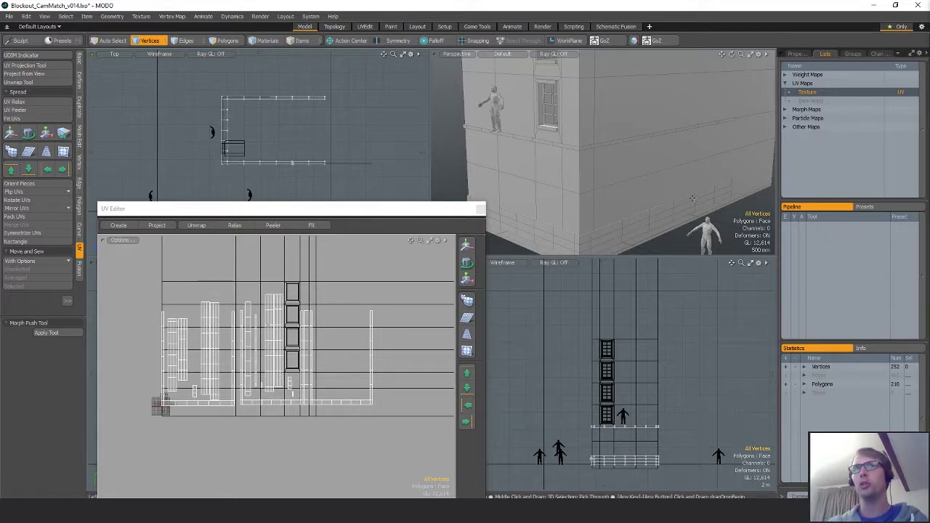
{"action": "left_click_drag", "start_coordinate": [667, 198], "coordinate": [581, 190], "text": "alt"}
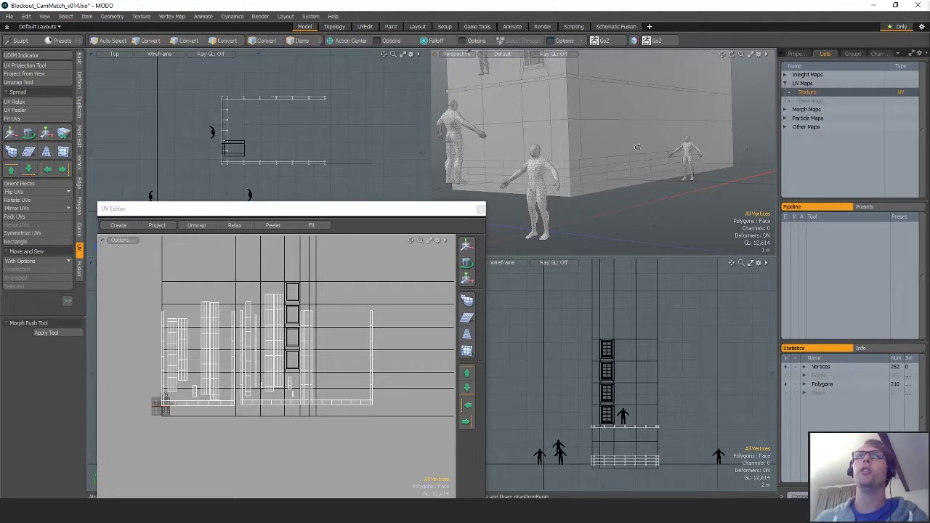
{"action": "left_click_drag", "start_coordinate": [652, 223], "coordinate": [630, 196], "text": "alt"}
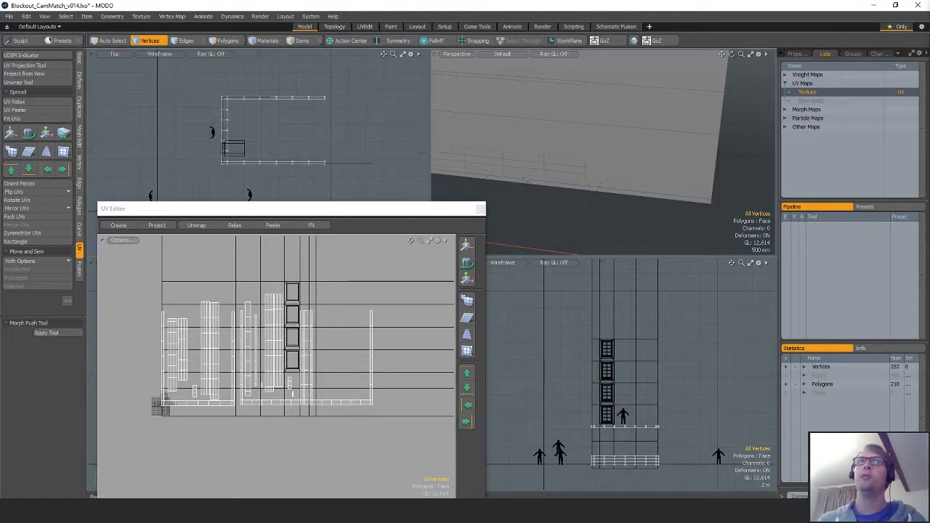
{"action": "left_click_drag", "start_coordinate": [524, 180], "coordinate": [657, 192], "text": "alt"}
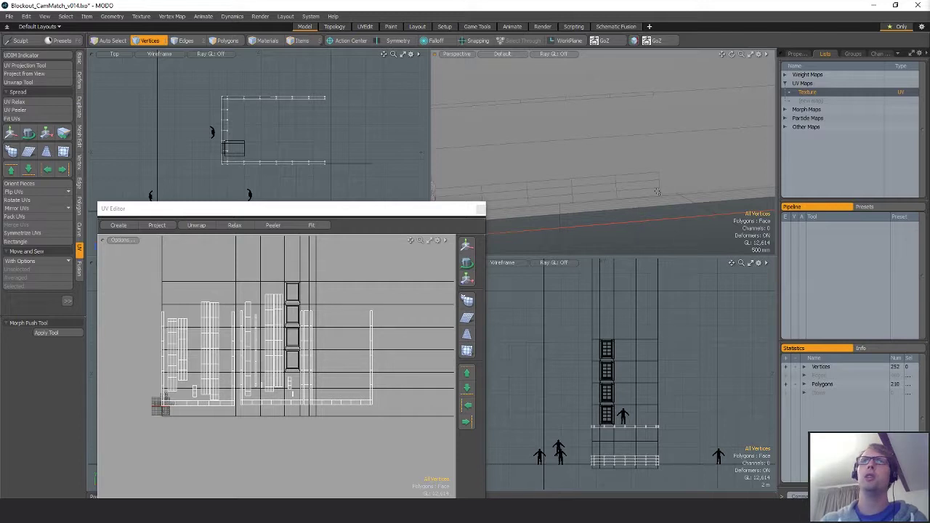
{"action": "left_click_drag", "start_coordinate": [647, 178], "coordinate": [665, 171], "text": "alt"}
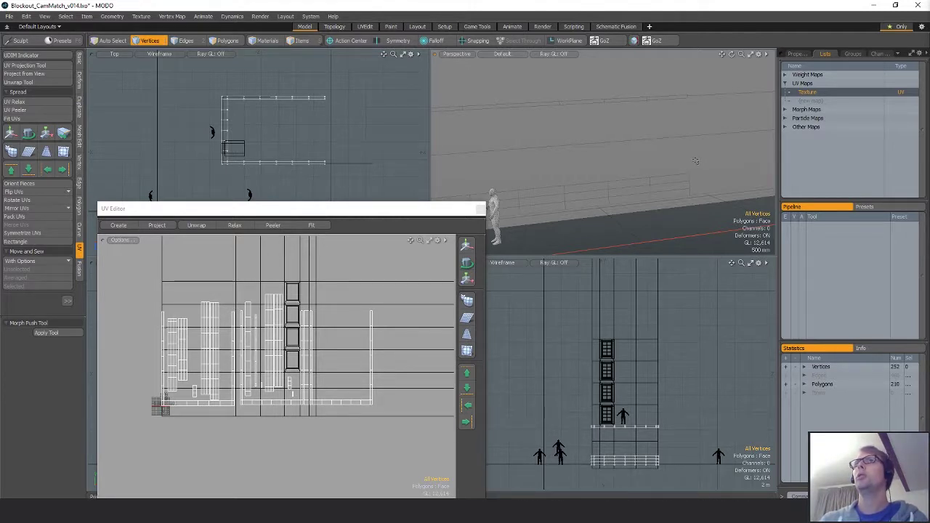
{"action": "left_click_drag", "start_coordinate": [696, 161], "coordinate": [718, 151], "text": "alt+shift"}
{"action": "scroll", "coordinate": [683, 181], "scroll_direction": "down", "scroll_amount": 3}
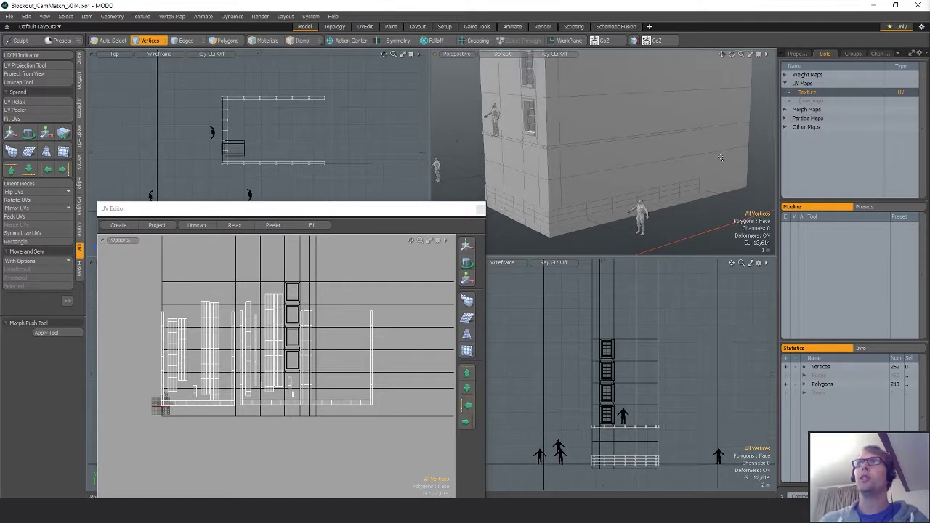
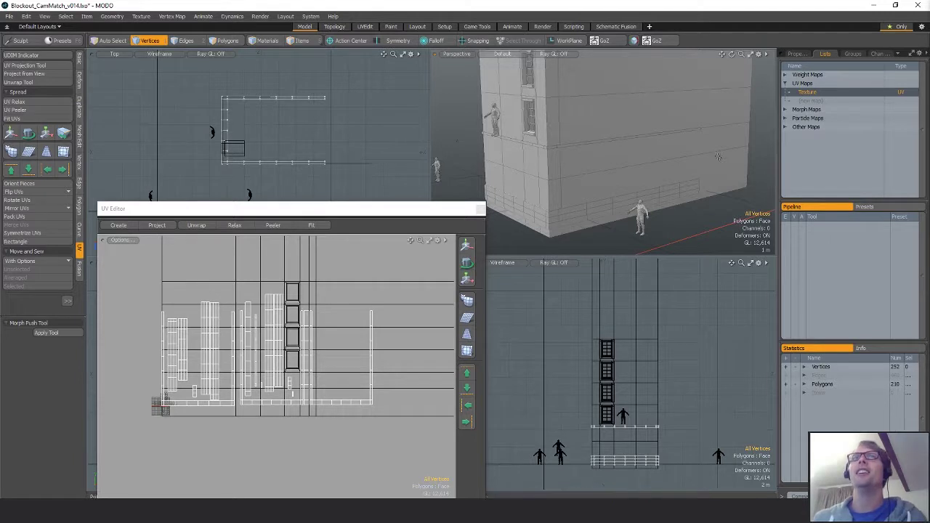
{"action": "left_click_drag", "start_coordinate": [720, 157], "coordinate": [568, 252], "text": "alt"}
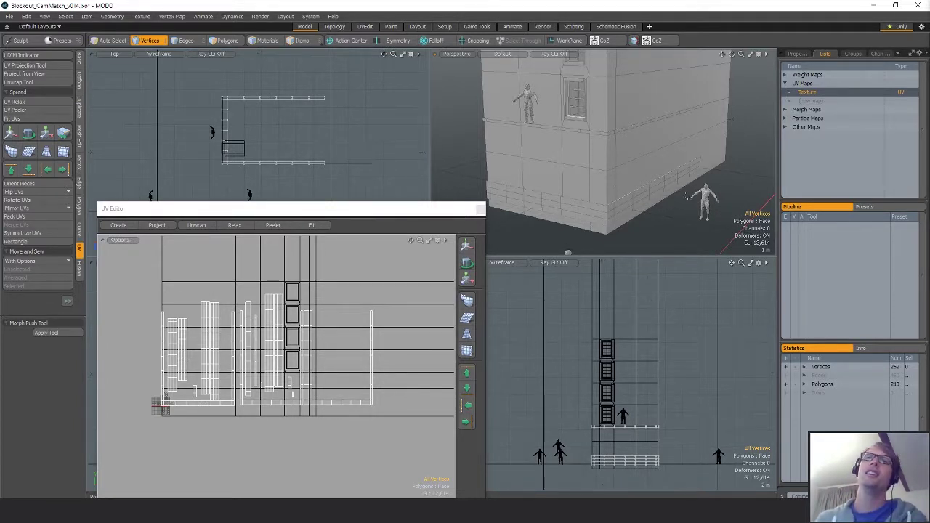
{"action": "left_click_drag", "start_coordinate": [687, 194], "coordinate": [402, 176], "text": "alt"}
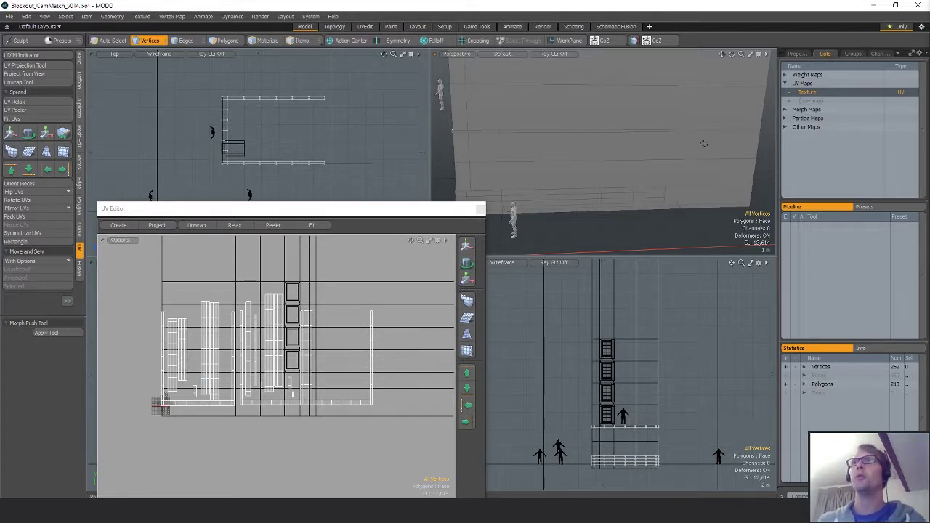
{"action": "left_click_drag", "start_coordinate": [703, 144], "coordinate": [653, 168], "text": "alt"}
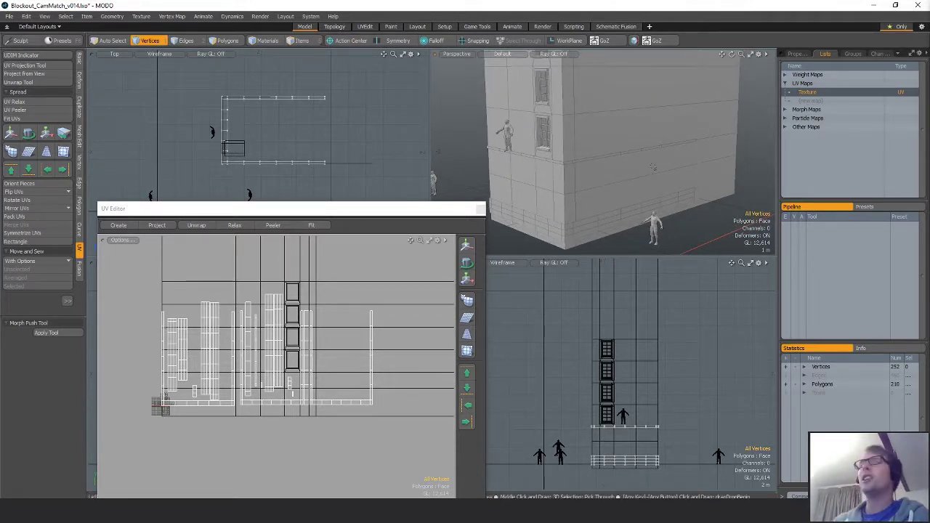
{"action": "mouse_move", "coordinate": [653, 167]}
{"action": "left_mouse_down", "text": "alt"}
{"action": "mouse_move", "coordinate": [651, 178]}
{"action": "mouse_move", "coordinate": [565, 181]}
{"action": "mouse_move", "coordinate": [666, 179]}
{"action": "mouse_move", "coordinate": [663, 172]}
{"action": "left_mouse_up", "text": "alt"}
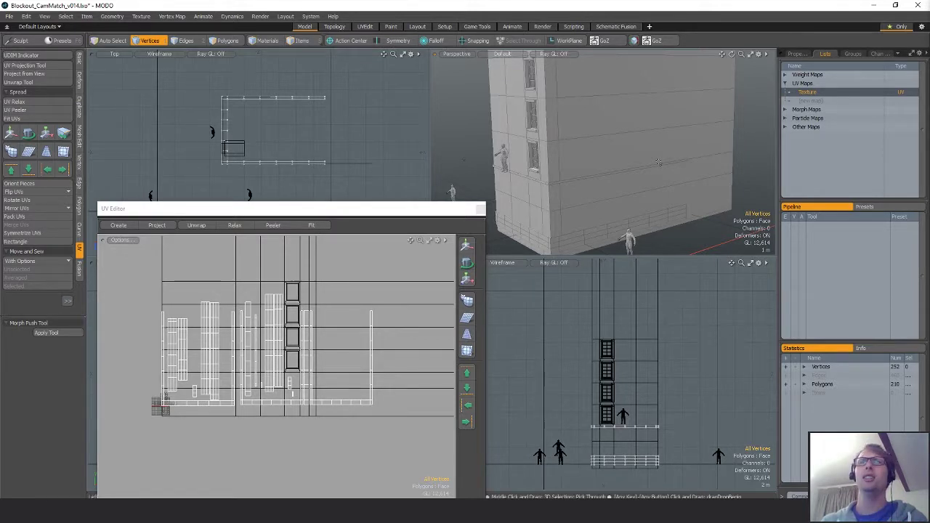
{"action": "mouse_move", "coordinate": [619, 140]}
{"action": "left_mouse_down", "text": "alt"}
{"action": "mouse_move", "coordinate": [603, 149]}
{"action": "mouse_move", "coordinate": [623, 152]}
{"action": "left_mouse_up", "text": "alt"}
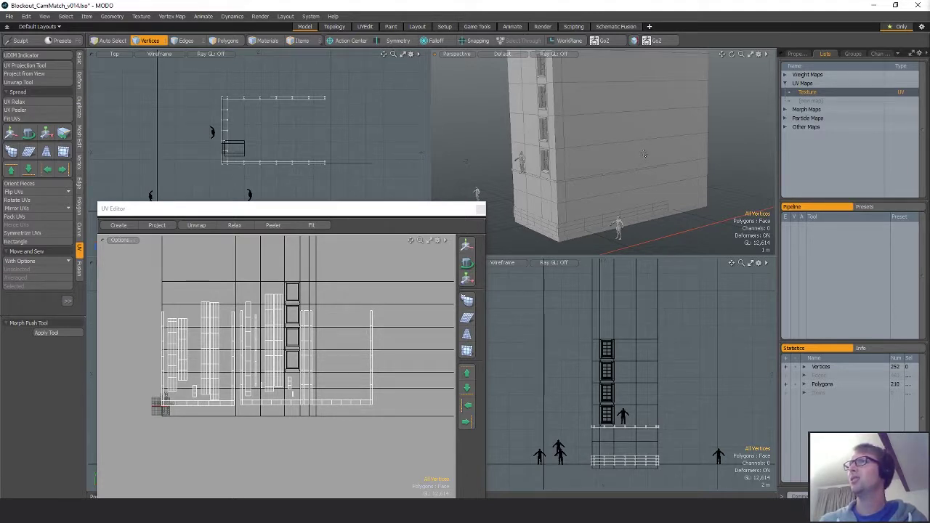
- Select the main building's long side wall and loop slice it with five evenly spaced vertical cuts
{"action": "mouse_move", "coordinate": [643, 154]}
{"action": "left_mouse_down", "text": "alt"}
{"action": "mouse_move", "coordinate": [622, 166]}
{"action": "mouse_move", "coordinate": [651, 164]}
{"action": "mouse_move", "coordinate": [640, 165]}
{"action": "mouse_move", "coordinate": [633, 191]}
{"action": "mouse_move", "coordinate": [643, 173]}
{"action": "mouse_move", "coordinate": [653, 179]}
{"action": "mouse_move", "coordinate": [607, 153]}
{"action": "mouse_move", "coordinate": [624, 155]}
{"action": "left_mouse_up", "text": "alt"}
{"action": "key", "text": "5"}
{"action": "left_click", "coordinate": [648, 164]}
{"action": "key", "text": "3"}
{"action": "key", "text": "alt+c"}
{"action": "left_click", "coordinate": [49, 400]}
{"action": "key", "text": "space"}
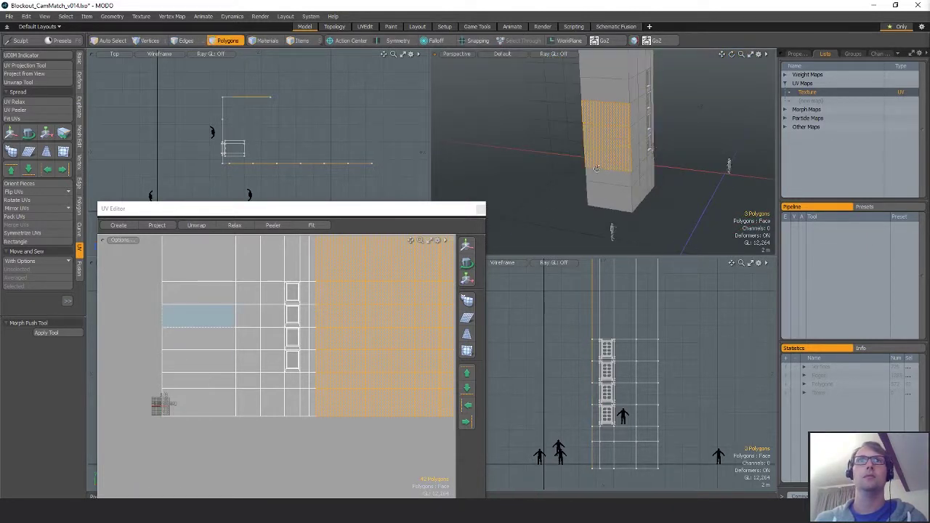
- Try a single loop slice down the middle of the short rear wall
{"action": "key", "text": "ctrl+z"}
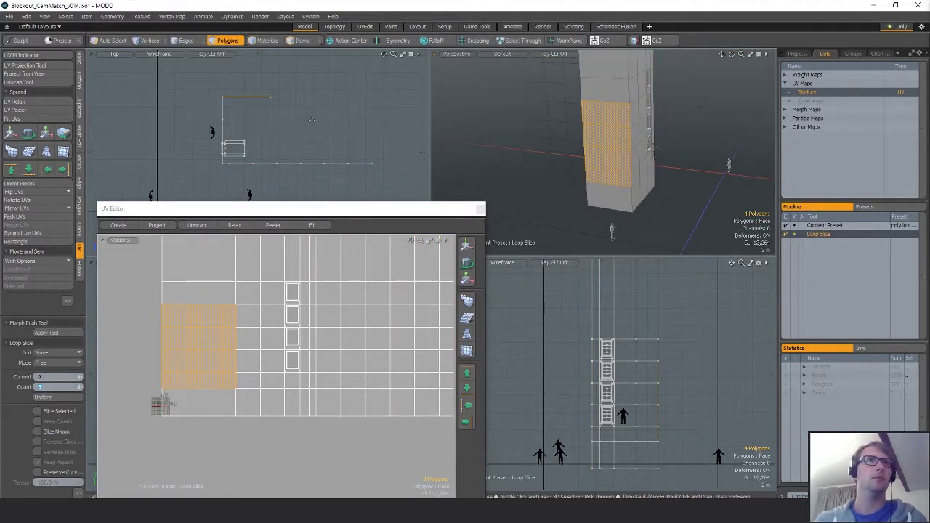
{"action": "key", "text": "l"}
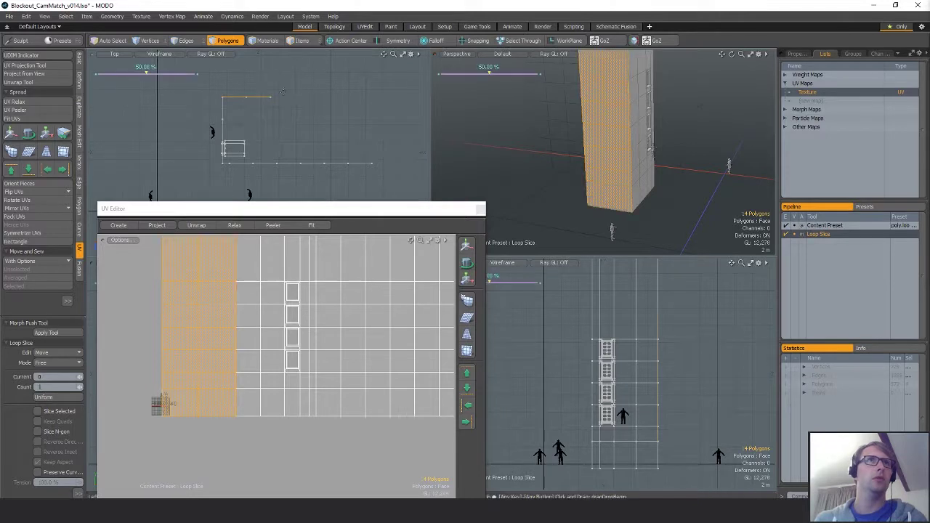
{"action": "key", "text": "space"}
{"action": "key", "text": "x"}
- Try to snap the rear wall's end vertices 11.68 m along X, level with the end of the long side wall
{"action": "key", "text": "1"}
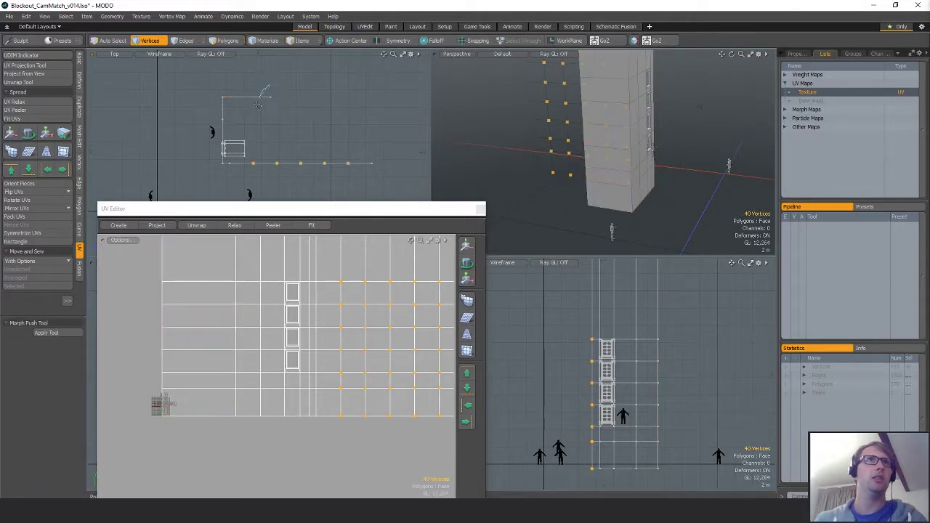
{"action": "key", "text": "w"}
{"action": "left_click_drag", "start_coordinate": [298, 101], "coordinate": [376, 166]}
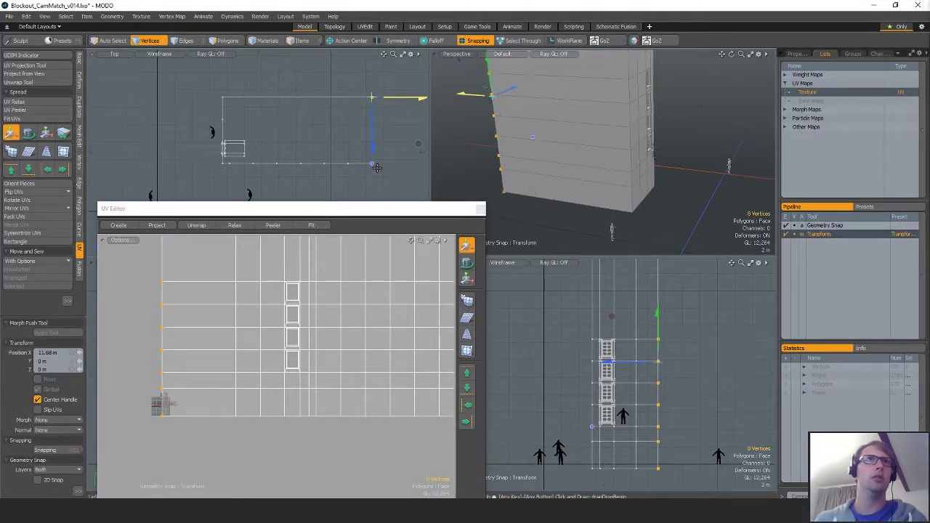
{"action": "key", "text": "space"}
{"action": "key", "text": "space"}
{"action": "key", "text": "space"}
- Undo the move of the rear wall's end vertices
{"action": "key", "text": "ctrl+z"}
{"action": "key", "text": "ctrl+z"}
{"action": "key", "text": "ctrl+z"}
{"action": "key", "text": "ctrl+z"}
{"action": "key", "text": "ctrl+z"}
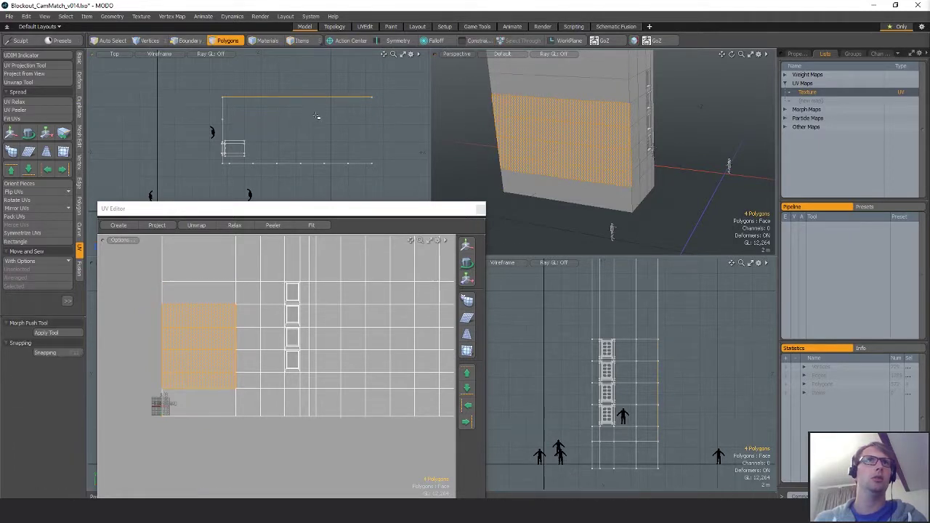
{"action": "key", "text": "ctrl+z"}
{"action": "key", "text": "ctrl+z"}
{"action": "key", "text": "ctrl+z"}
{"action": "key", "text": "ctrl+z"}
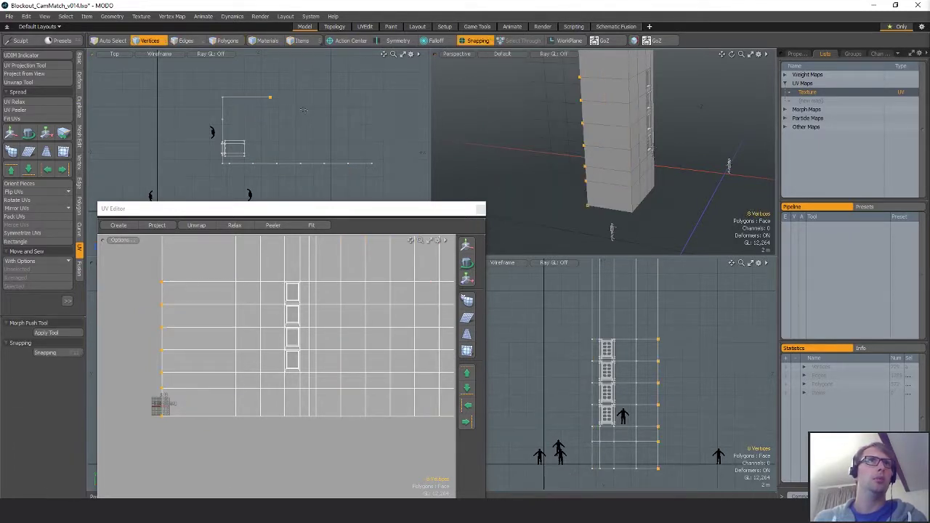
- Enable Slip UVs and snap the rear wall's end vertices along X to line up with the long side wall's end
{"action": "left_click", "coordinate": [53, 410]}
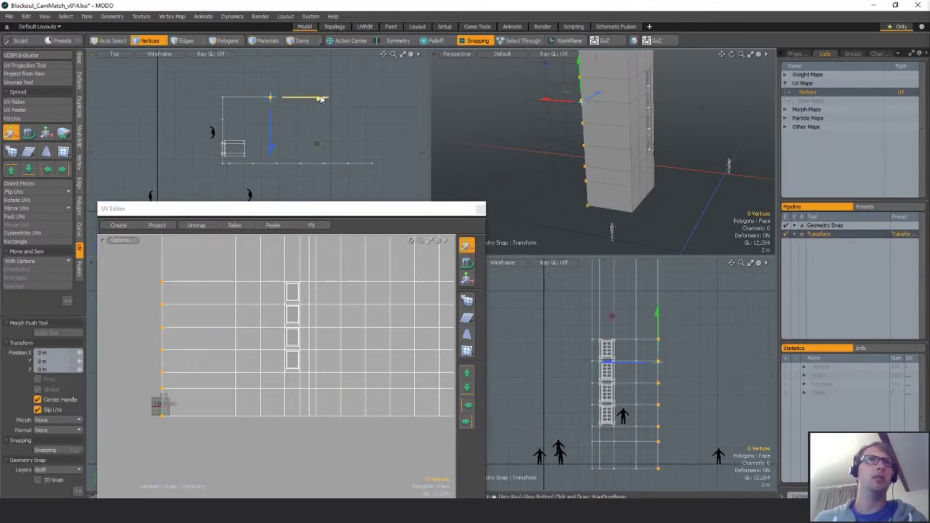
{"action": "left_click_drag", "start_coordinate": [323, 99], "coordinate": [377, 172]}
{"action": "key", "text": "q"}
- Loop slice the extended rear wall uniformly with a count of 5
{"action": "key", "text": "3"}
{"action": "left_click_drag", "start_coordinate": [550, 90], "coordinate": [565, 140]}
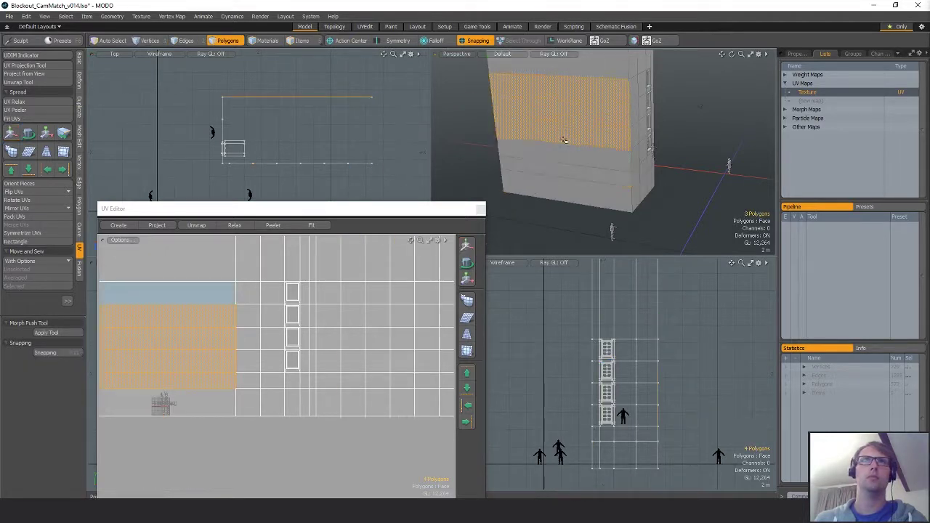
{"action": "key", "text": "alt+c"}
{"action": "left_click_drag", "start_coordinate": [45, 387], "coordinate": [29, 382]}
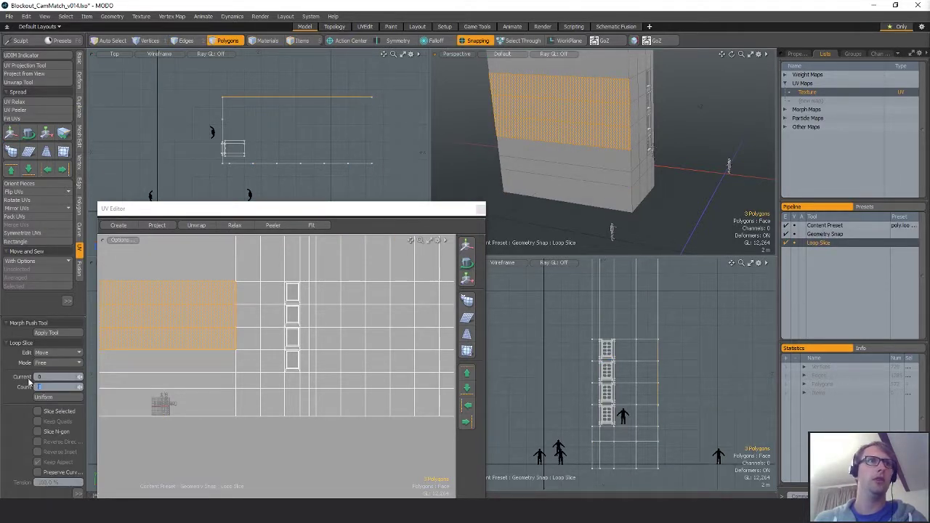
{"action": "type", "text": "5"}
{"action": "key", "text": "Return"}
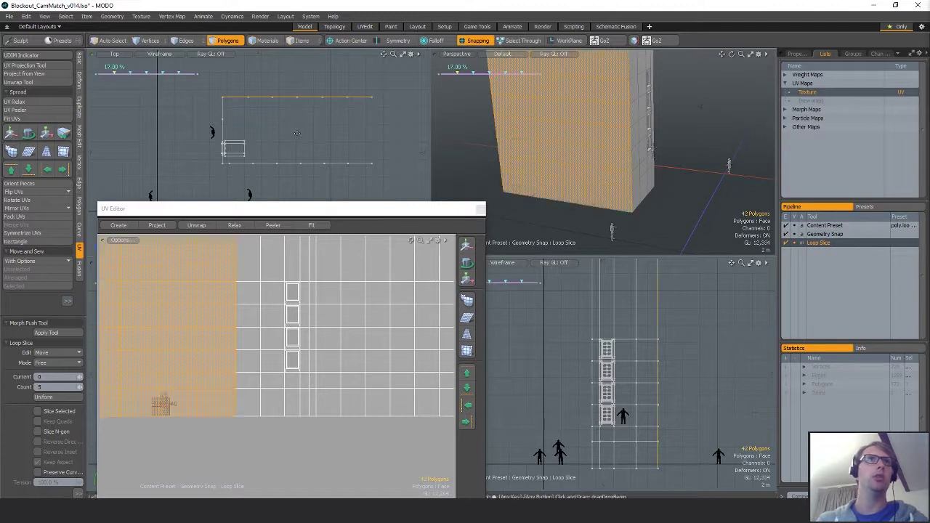
{"action": "key", "text": "space"}
{"action": "key", "text": "ctrl+z"}
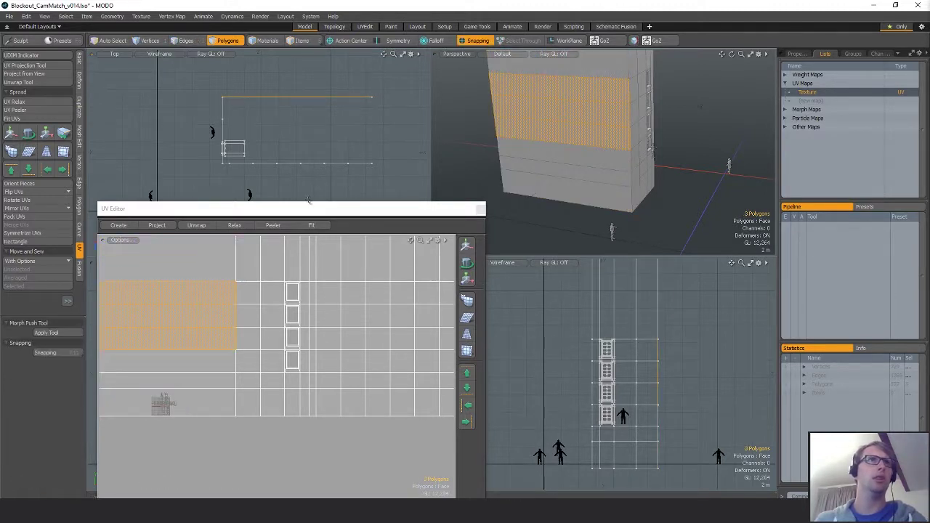
{"action": "key", "text": "alt+c"}
{"action": "left_click", "coordinate": [55, 397]}
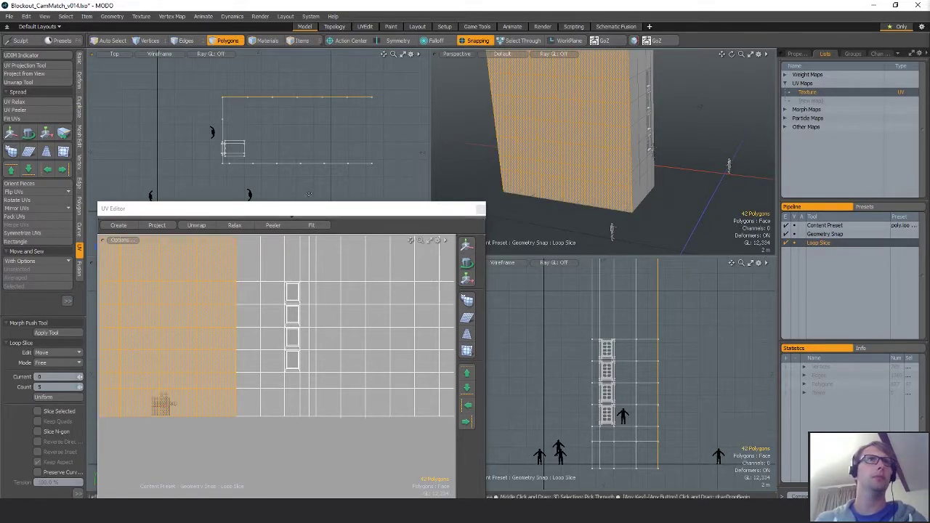
{"action": "key", "text": "space"}
- Select the front wall's lowest polygons and loop slice that row with a single horizontal cut
{"action": "left_click", "coordinate": [694, 194]}
{"action": "left_click_drag", "start_coordinate": [694, 195], "coordinate": [643, 194], "text": "alt"}
{"action": "key", "text": "alt+c"}
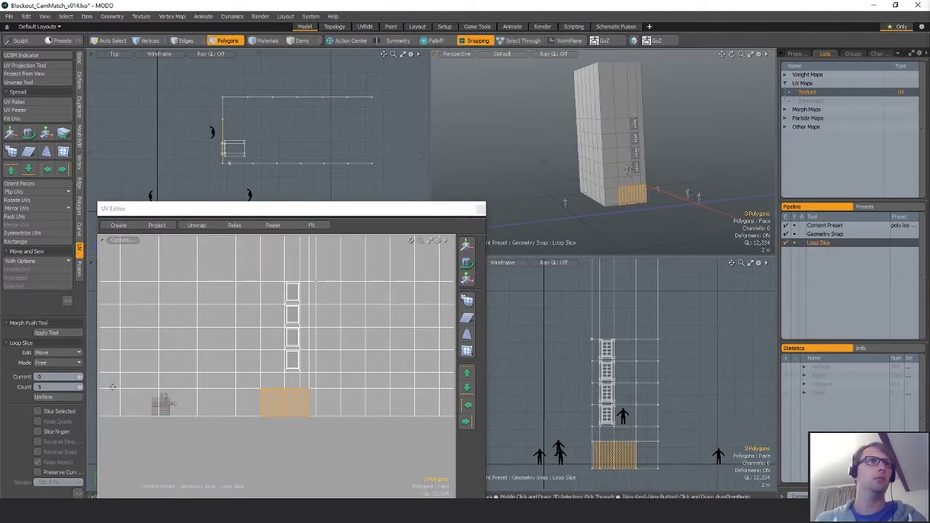
{"action": "left_click", "coordinate": [52, 386]}
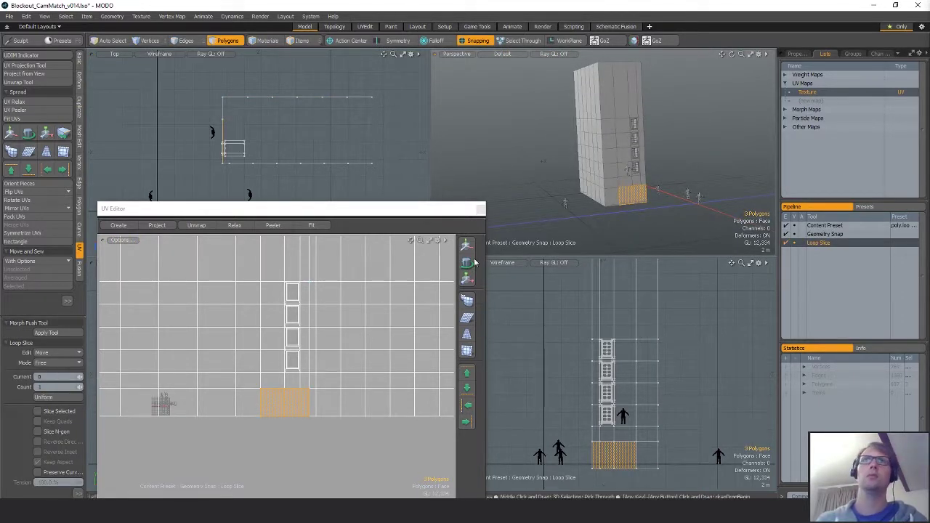
{"action": "key", "text": "l"}
{"action": "key", "text": "space"}
- Select the tall upper polygons of the front wall, divide that row with two even horizontal loop slices, and deselect
{"action": "left_click", "coordinate": [607, 100]}
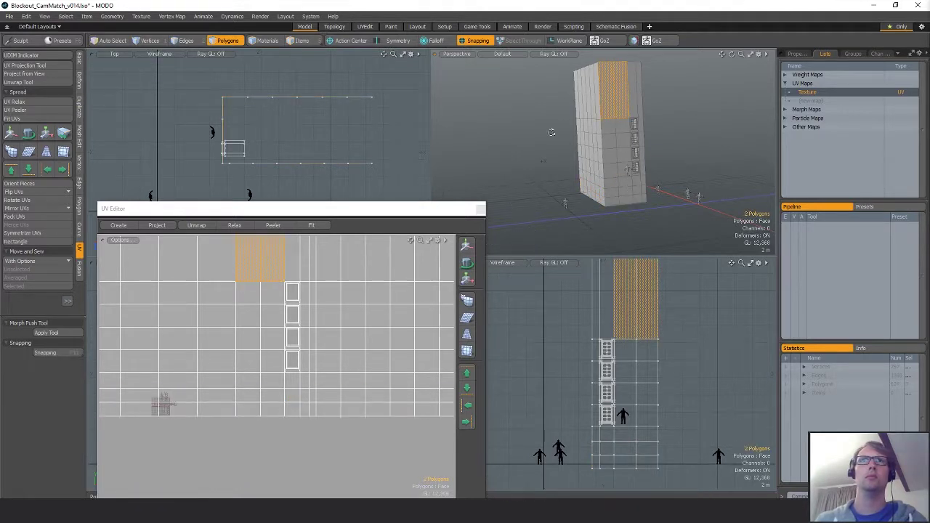
{"action": "key", "text": "c"}
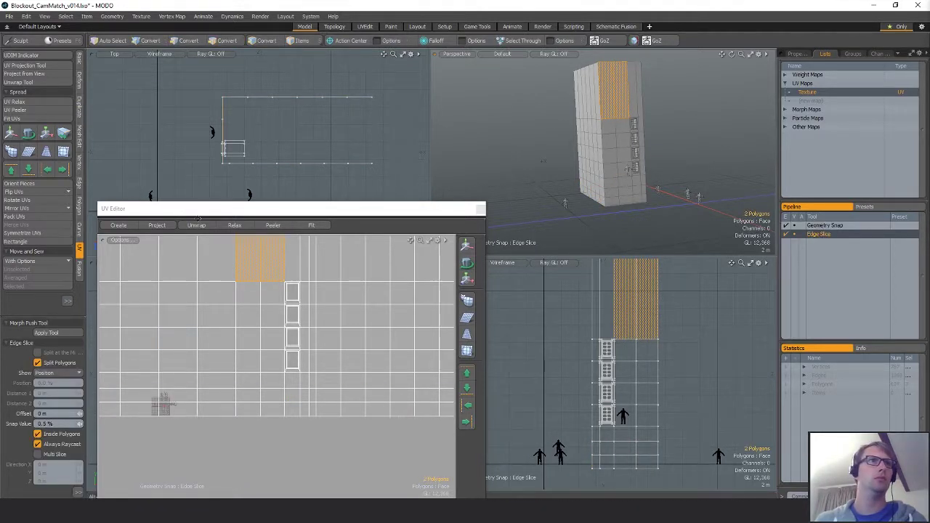
{"action": "key", "text": "alt+c"}
{"action": "left_click", "coordinate": [43, 386]}
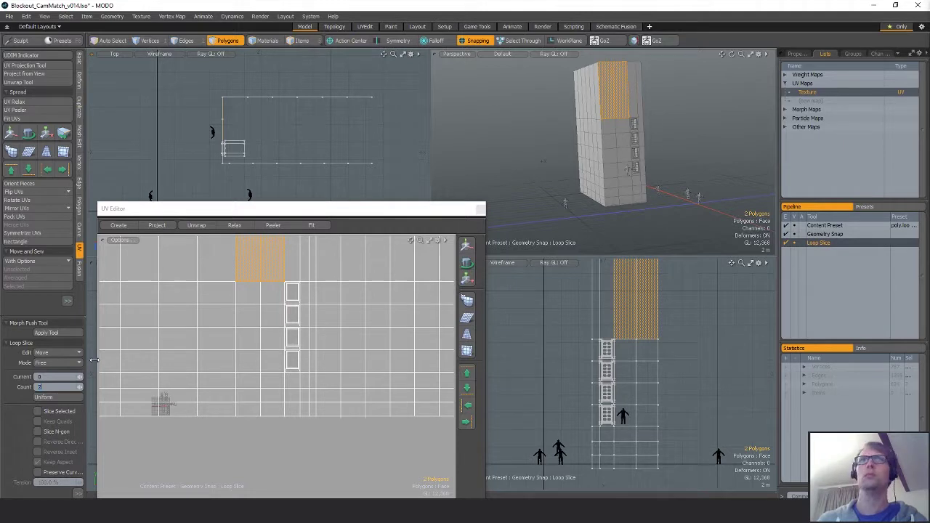
{"action": "left_click", "coordinate": [573, 163]}
{"action": "left_click_drag", "start_coordinate": [574, 163], "coordinate": [632, 161], "text": "alt"}
{"action": "key", "text": "q"}
{"action": "left_click", "coordinate": [552, 179]}
{"action": "key", "text": "1"}
{"action": "left_click", "coordinate": [632, 207]}
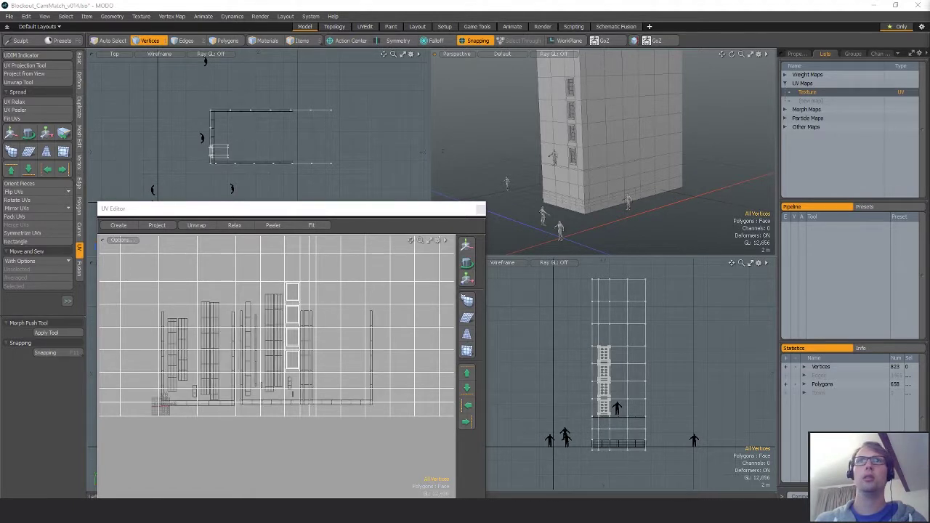
{"action": "left_click_drag", "start_coordinate": [646, 186], "coordinate": [690, 185], "text": "ctrl+alt"}
{"action": "left_click_drag", "start_coordinate": [292, 138], "coordinate": [293, 120], "text": "alt"}
{"action": "key", "text": "5"}
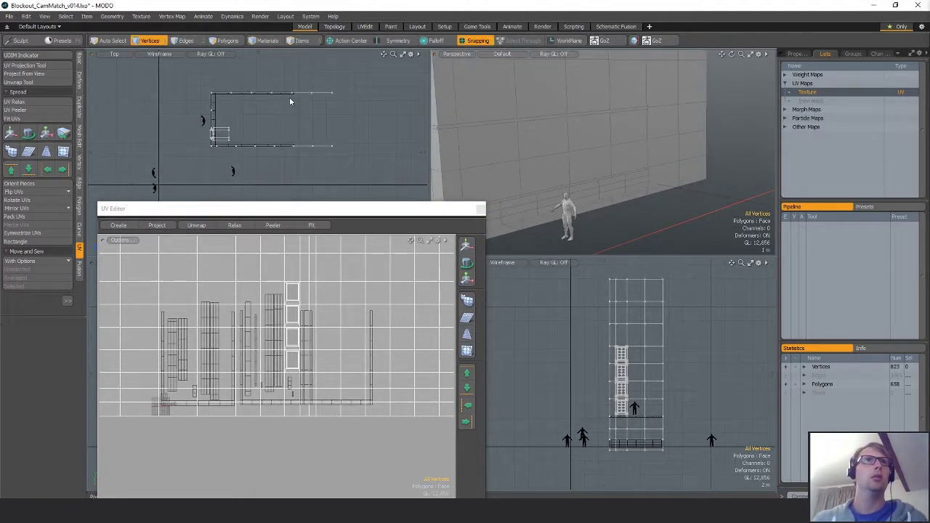
{"action": "left_click", "coordinate": [290, 95]}
{"action": "scroll", "coordinate": [284, 96], "scroll_direction": "up", "scroll_amount": 3}
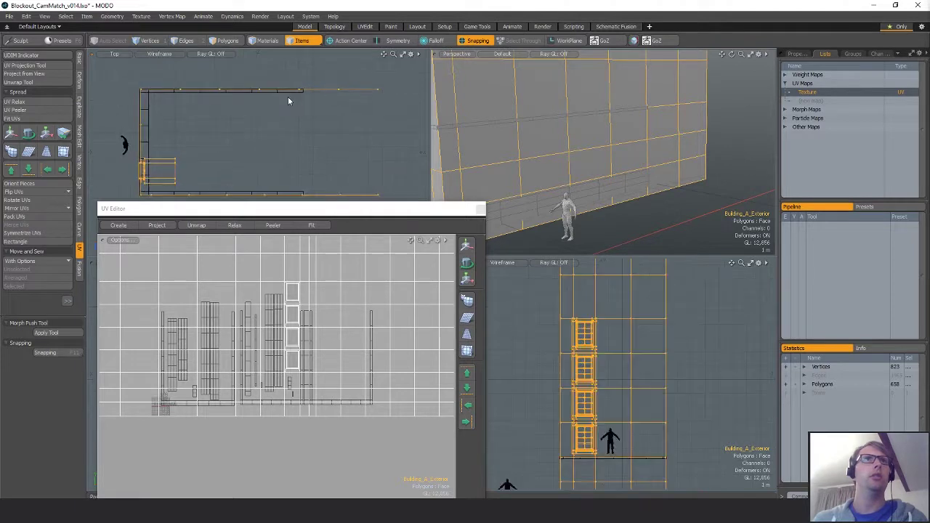
{"action": "key", "text": "1"}
{"action": "left_click_drag", "start_coordinate": [286, 114], "coordinate": [274, 94], "text": "alt"}
{"action": "right_click", "coordinate": [275, 94]}
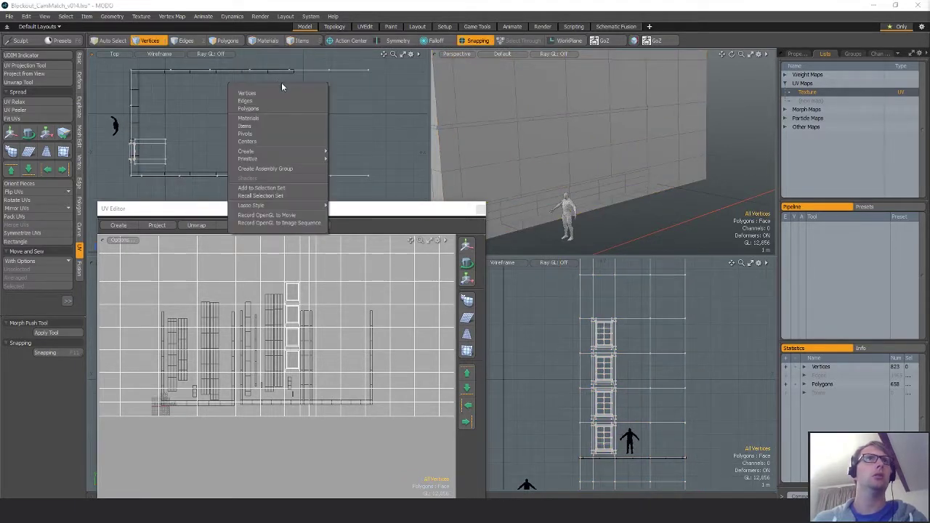
{"action": "key", "text": "Escape"}
{"action": "key", "text": "5"}
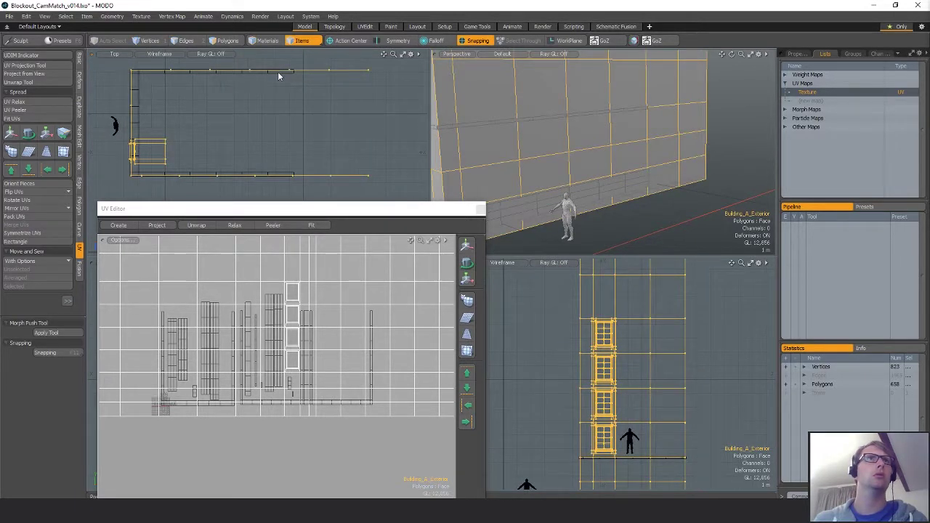
- Select the end vertices of the base band and ledge on both long sides and snap them about 5.4 m along X to the walls' ends, with Slip UVs enabled
{"action": "left_click", "coordinate": [309, 88]}
{"action": "key", "text": "1"}
{"action": "right_click_drag", "start_coordinate": [269, 71], "coordinate": [313, 72]}
{"action": "right_click_drag", "start_coordinate": [315, 128], "coordinate": [281, 158]}
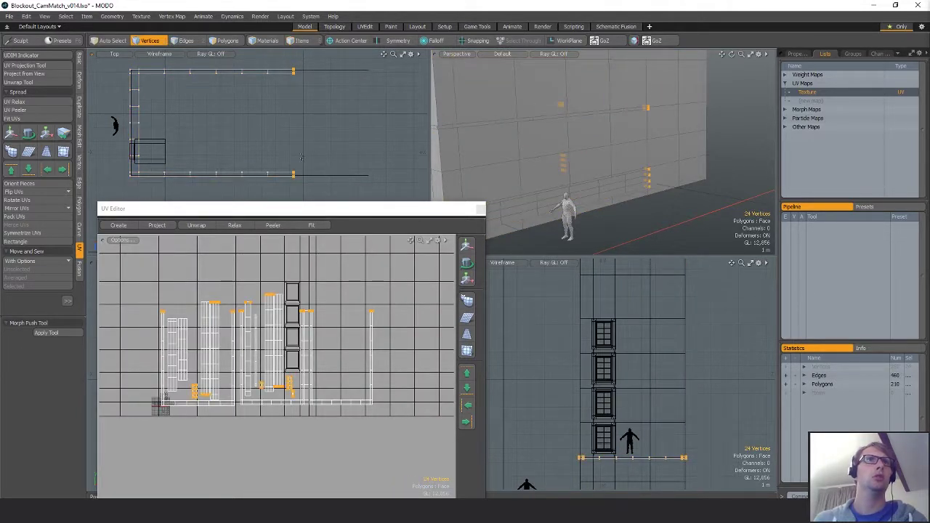
{"action": "key", "text": "w"}
{"action": "key", "text": "x"}
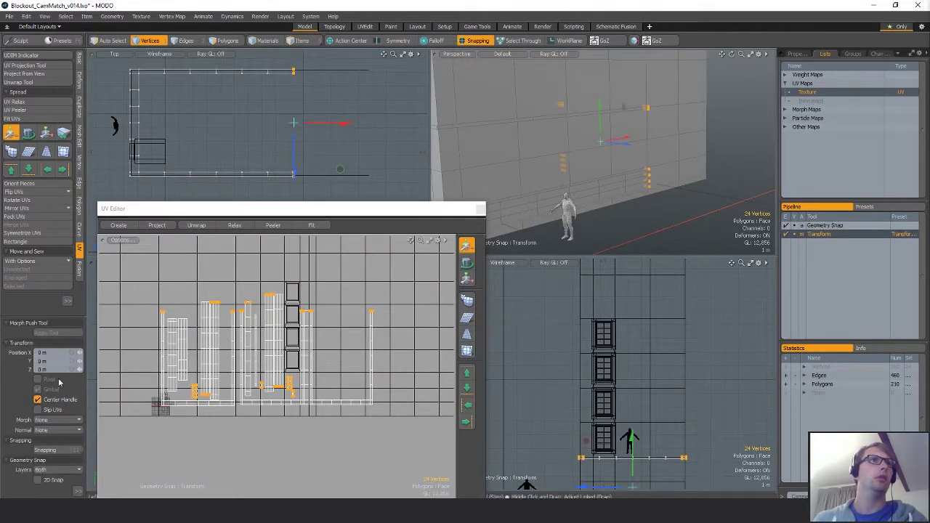
{"action": "left_click", "coordinate": [38, 410]}
{"action": "left_click_drag", "start_coordinate": [342, 124], "coordinate": [367, 121]}
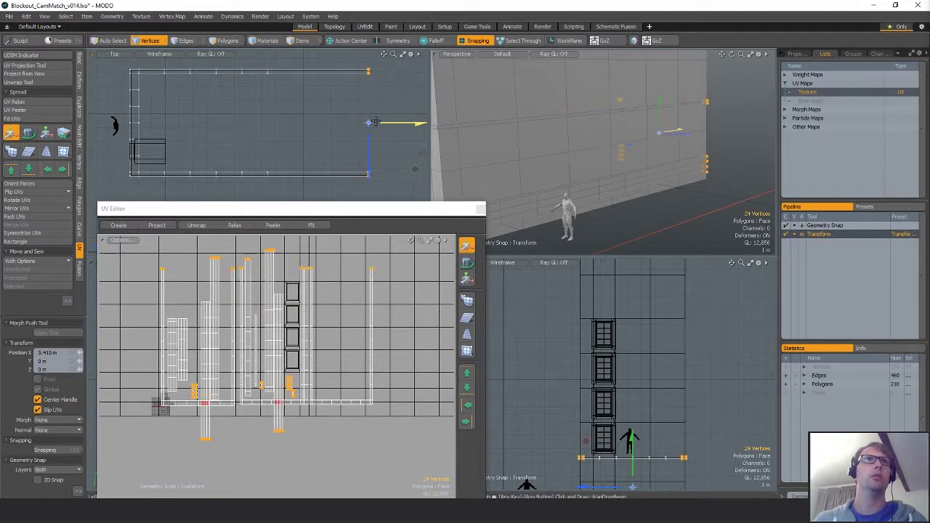
{"action": "key", "text": "space"}
{"action": "left_click", "coordinate": [365, 106]}
{"action": "key", "text": "space"}
{"action": "key", "text": "space"}
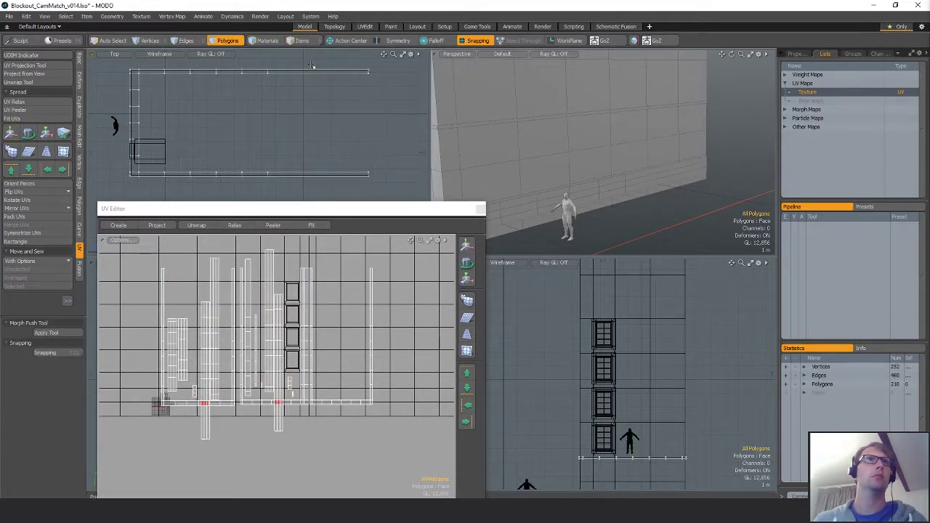
- Loop slice the stretched end segments of the rear-side base band and ledge uniformly with a count of 3
{"action": "middle_click_drag", "start_coordinate": [313, 66], "coordinate": [316, 78]}
{"action": "key", "text": "c"}
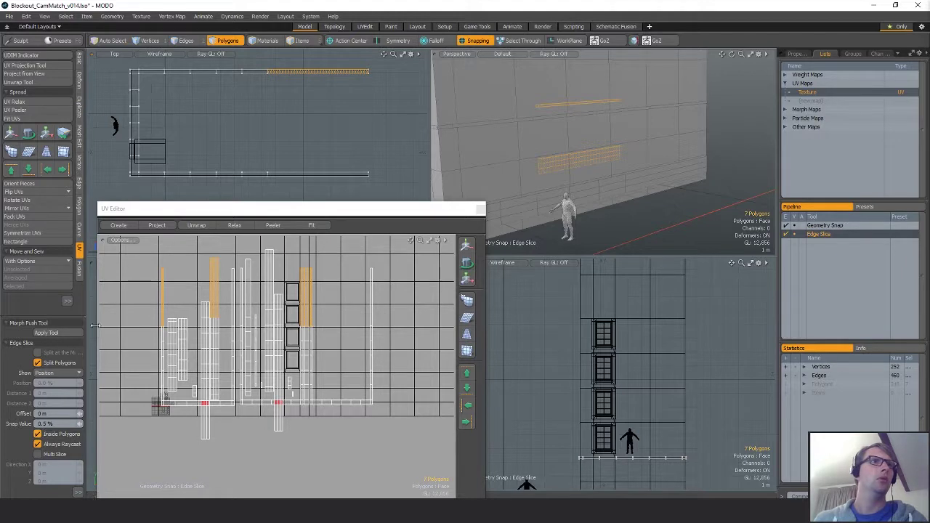
{"action": "key", "text": "alt+c"}
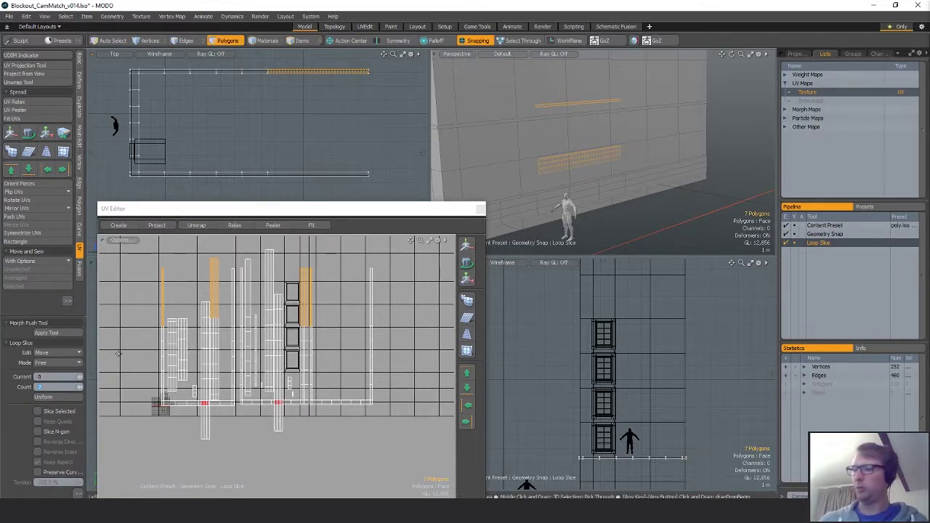
{"action": "left_click", "coordinate": [59, 399]}
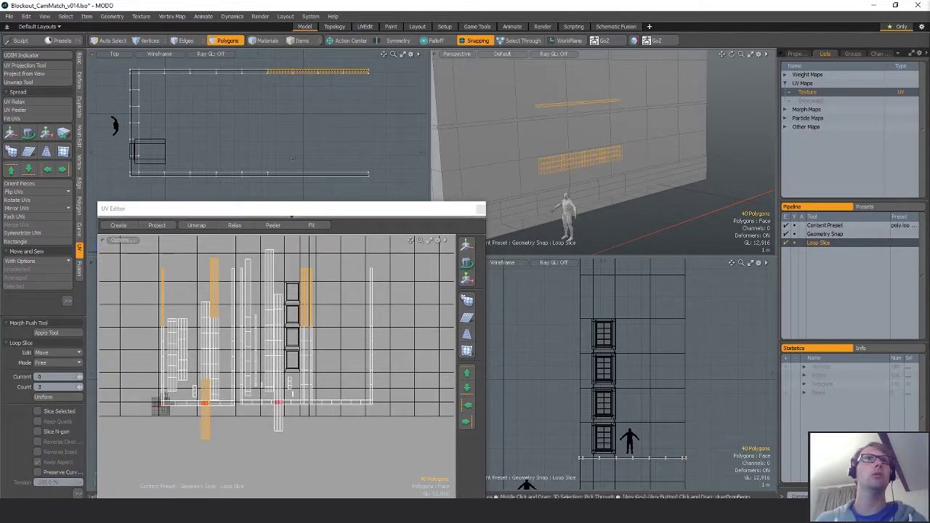
{"action": "key", "text": "space"}
- Loop slice the stretched end segments of the base band and ledge on the opposite long side uniformly, keeping the count of 3
{"action": "middle_click_drag", "start_coordinate": [324, 165], "coordinate": [324, 180]}
{"action": "key", "text": "alt+c"}
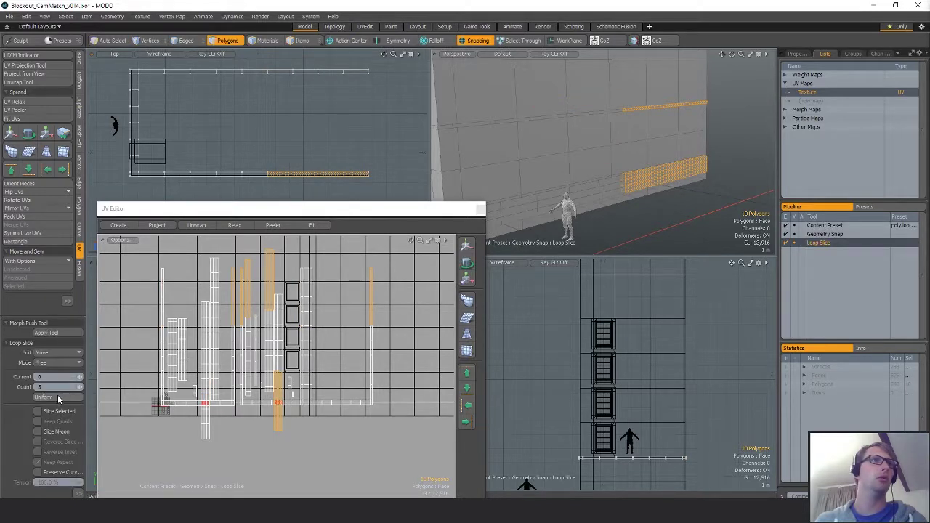
{"action": "key", "text": "space"}
{"action": "left_click", "coordinate": [330, 121]}
- Select the two complete base band UV strips hanging below the wall UVs and move them up 5.8421 in V
{"action": "scroll", "coordinate": [330, 120], "scroll_direction": "down", "scroll_amount": 3}
{"action": "left_click_drag", "start_coordinate": [627, 189], "coordinate": [579, 188], "text": "alt"}
{"action": "scroll", "coordinate": [328, 391], "scroll_direction": "down", "scroll_amount": 3}
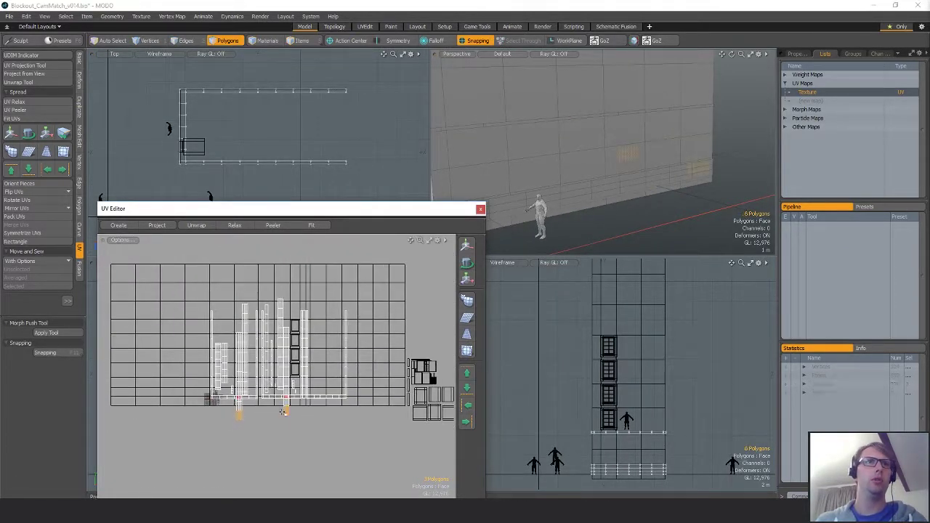
{"action": "key", "text": "bracketright"}
{"action": "key", "text": "w"}
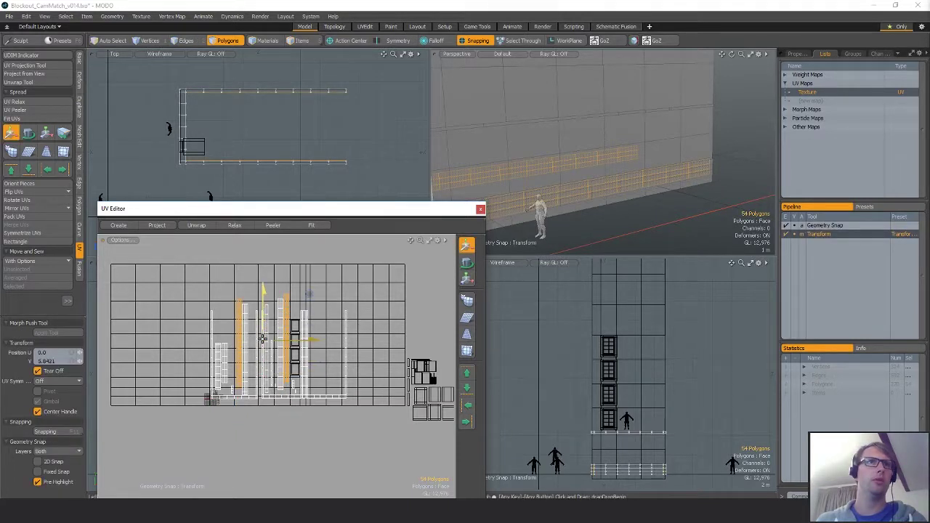
{"action": "key", "text": "space"}
{"action": "left_click", "coordinate": [272, 320]}
- Activate the Building_A_Exterior item and select all of its connected wall polygons in the UV layout
{"action": "left_click_drag", "start_coordinate": [593, 163], "coordinate": [652, 160], "text": "alt"}
{"action": "double_click", "coordinate": [569, 126]}
{"action": "left_click_drag", "start_coordinate": [569, 125], "coordinate": [554, 139], "text": "alt"}
{"action": "left_click", "coordinate": [694, 215]}
{"action": "left_click_drag", "start_coordinate": [693, 215], "coordinate": [611, 160], "text": "alt"}
{"action": "key", "text": "5"}
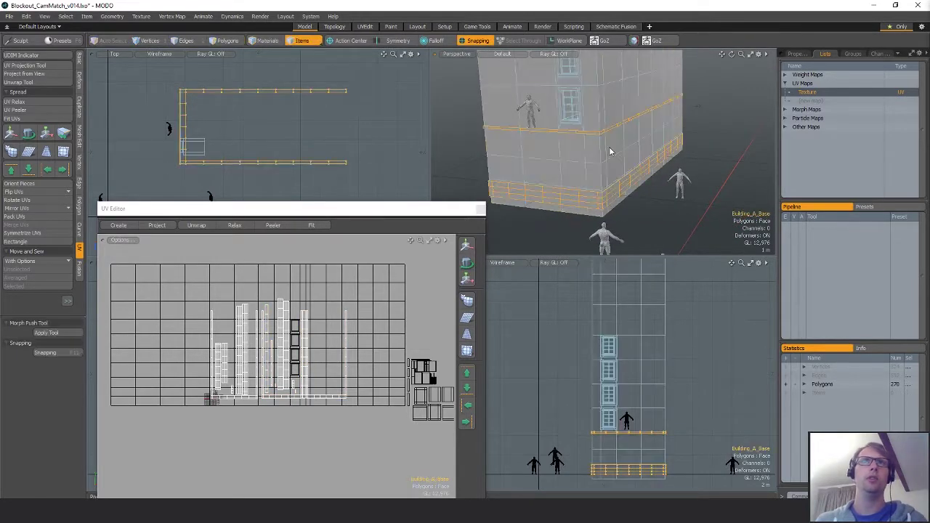
{"action": "left_click", "coordinate": [610, 151]}
{"action": "key", "text": "3"}
{"action": "double_click", "coordinate": [604, 151]}
{"action": "scroll", "coordinate": [339, 378], "scroll_direction": "down", "scroll_amount": 2}
{"action": "left_click_drag", "start_coordinate": [339, 378], "coordinate": [303, 378], "text": "alt+shift"}
{"action": "double_click", "coordinate": [310, 339]}
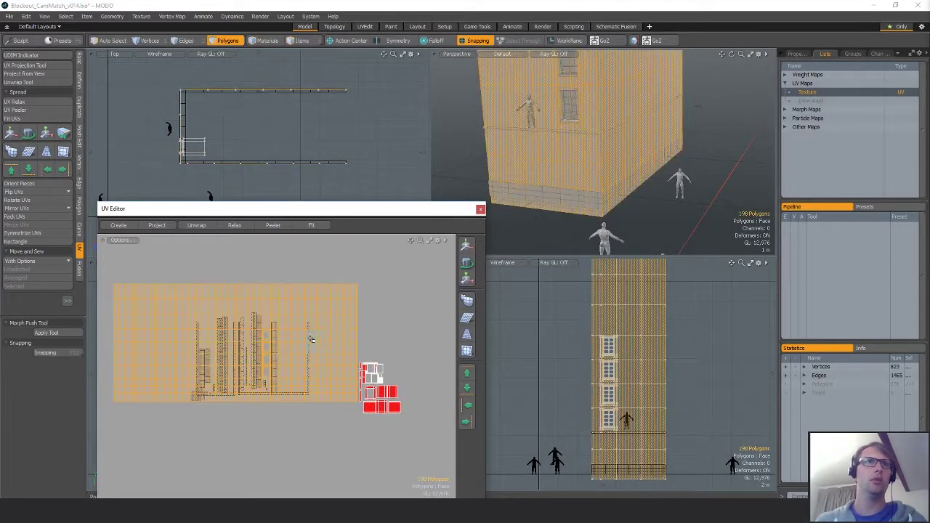
{"action": "key", "text": "w"}
{"action": "key", "text": "q"}
{"action": "key", "text": "w"}
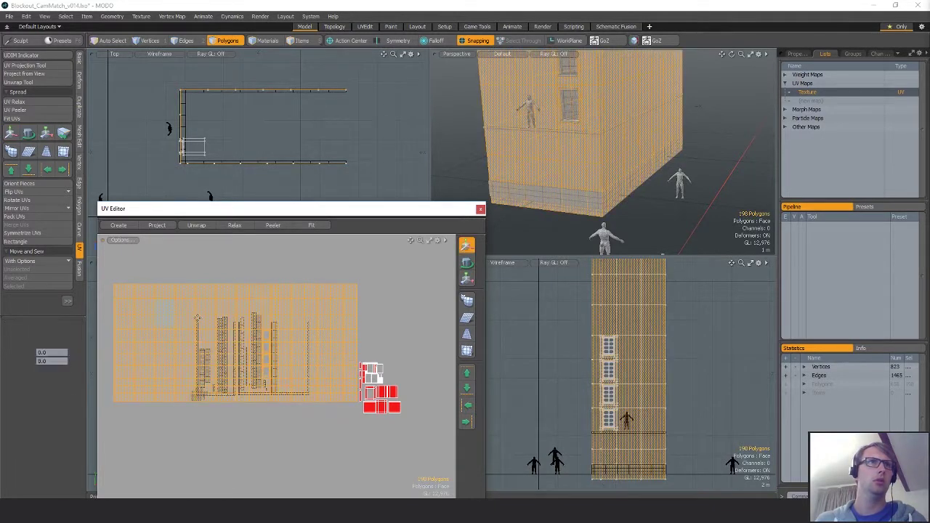
{"action": "left_click_drag", "start_coordinate": [623, 143], "coordinate": [547, 154], "text": "alt"}
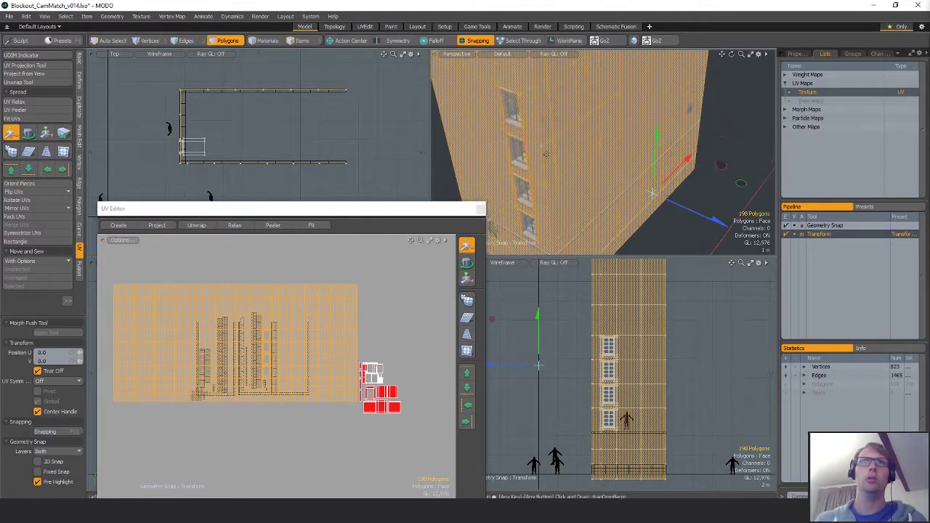
{"action": "key", "text": "q"}
{"action": "left_click_drag", "start_coordinate": [271, 294], "coordinate": [271, 310]}
{"action": "double_click", "coordinate": [302, 288]}
{"action": "left_click_drag", "start_coordinate": [630, 112], "coordinate": [598, 212], "text": "alt"}
{"action": "scroll", "coordinate": [195, 169], "scroll_direction": "up", "scroll_amount": 1}
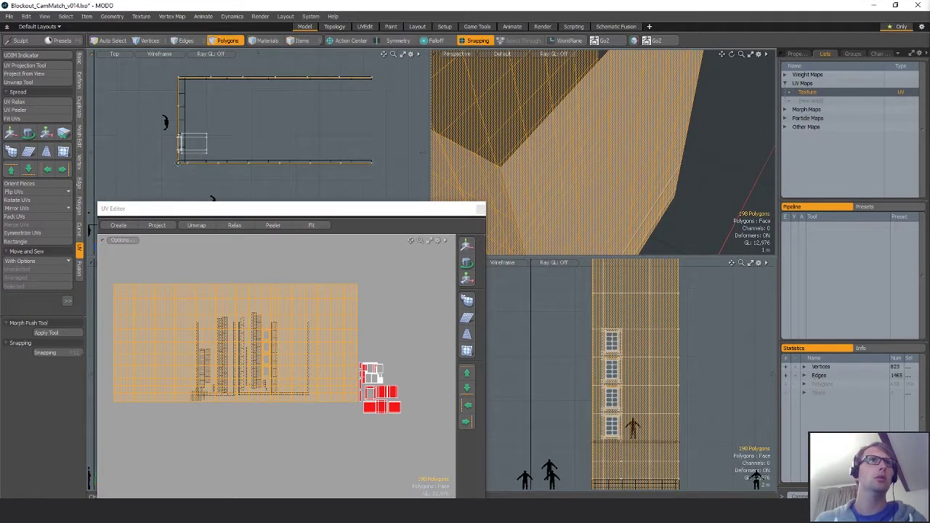
- Select the polygons of both long walls and shift their UVs slightly in negative U, detaching them from the front wall's UVs
{"action": "left_click_drag", "start_coordinate": [185, 163], "coordinate": [200, 160]}
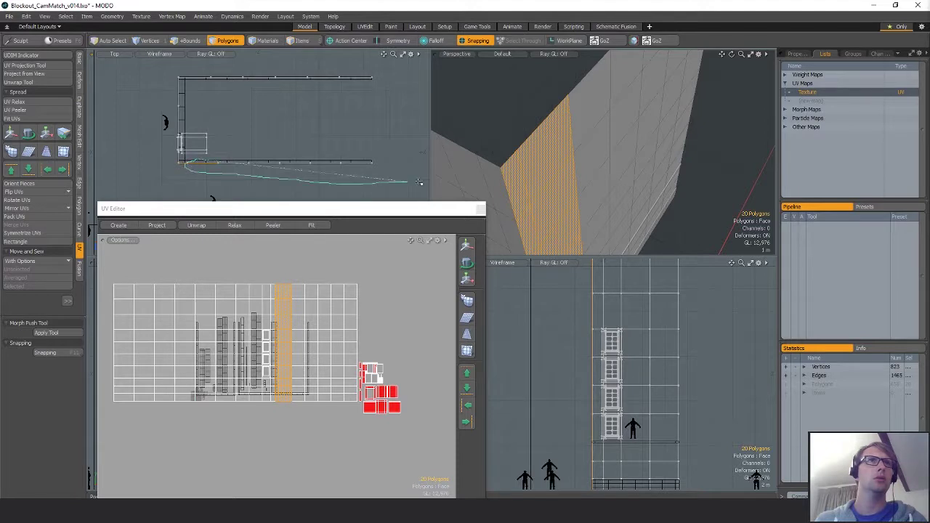
{"action": "right_click_drag", "start_coordinate": [418, 181], "coordinate": [396, 150]}
{"action": "mouse_move", "coordinate": [207, 78]}
{"action": "right_mouse_down", "text": "shift"}
{"action": "mouse_move", "coordinate": [201, 69]}
{"action": "mouse_move", "coordinate": [394, 107]}
{"action": "right_mouse_up", "text": "shift"}
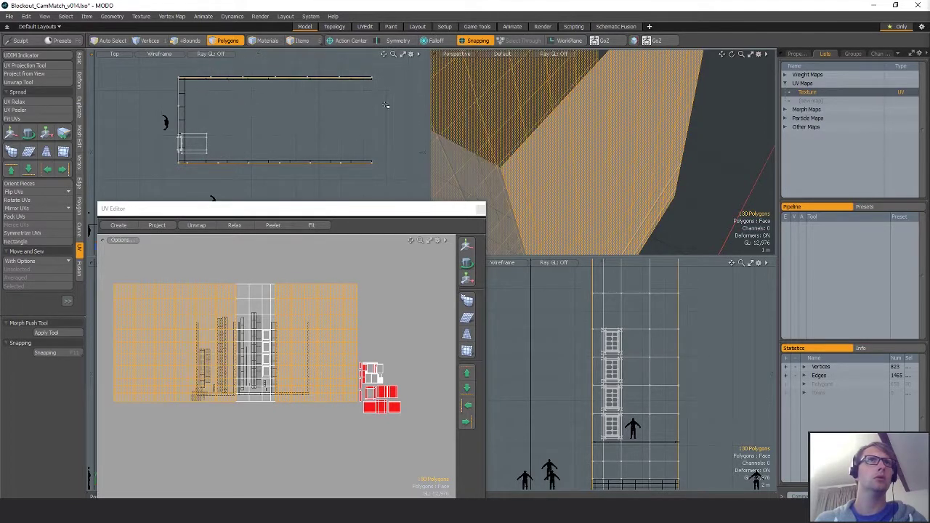
{"action": "scroll", "coordinate": [321, 313], "scroll_direction": "down", "scroll_amount": 2}
{"action": "key", "text": "w"}
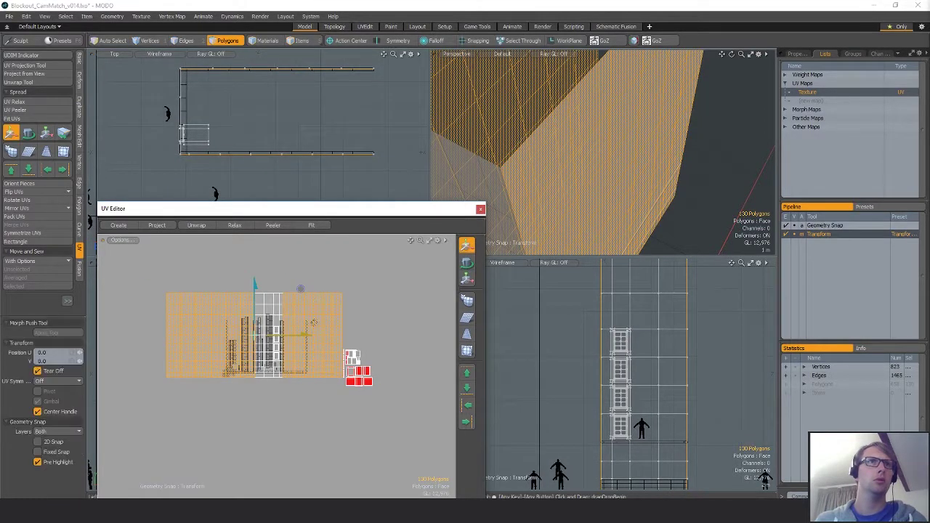
{"action": "left_click_drag", "start_coordinate": [301, 338], "coordinate": [296, 337]}
{"action": "key", "text": "q"}
- Drop the rear wall from the selection and move the other long wall's UVs in positive U, leaving a gap beside the front wall's UVs
{"action": "right_click_drag", "start_coordinate": [249, 270], "coordinate": [192, 452], "text": "ctrl"}
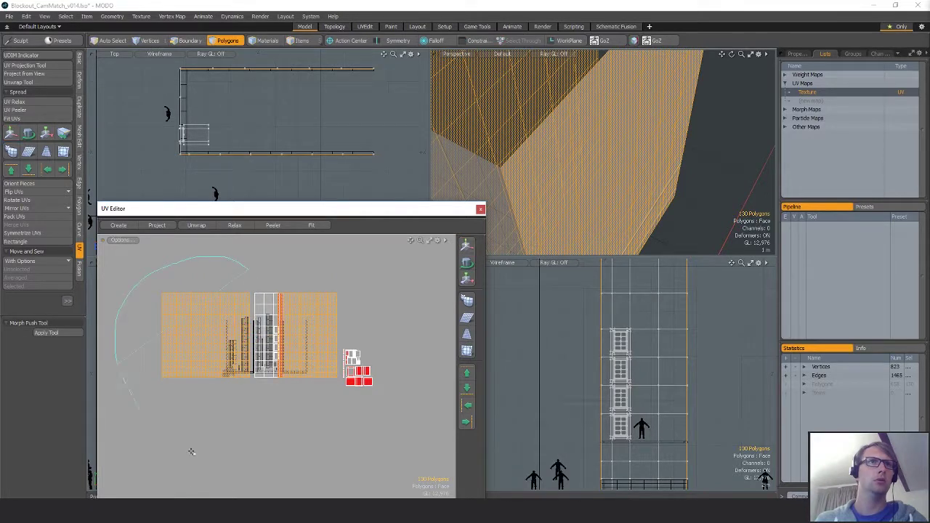
{"action": "right_click_drag", "start_coordinate": [270, 456], "coordinate": [270, 456], "text": "ctrl"}
{"action": "key", "text": "w"}
{"action": "left_click_drag", "start_coordinate": [322, 337], "coordinate": [333, 337]}
{"action": "key", "text": "q"}
- Select all the window UV pieces and move them below the wall UV islands, then deselect
{"action": "left_click", "coordinate": [341, 315]}
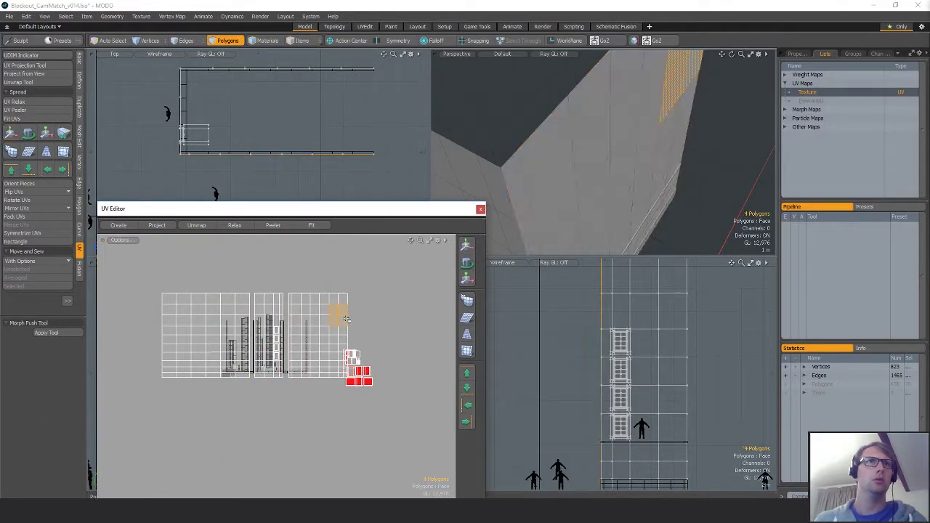
{"action": "double_click", "coordinate": [317, 319]}
{"action": "left_click", "coordinate": [353, 361]}
{"action": "left_click_drag", "start_coordinate": [324, 318], "coordinate": [220, 317]}
{"action": "key", "text": "bracketright"}
{"action": "key", "text": "bracketleft"}
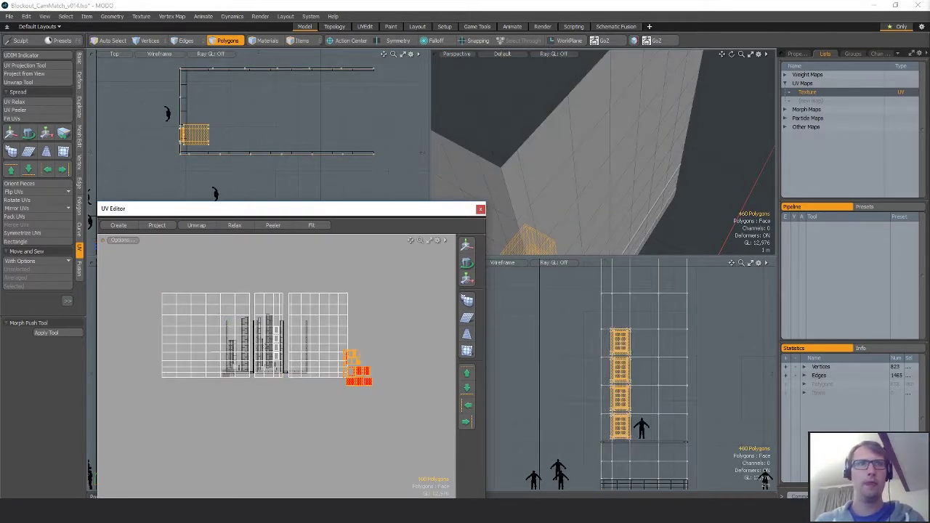
{"action": "key", "text": "w"}
{"action": "left_click_drag", "start_coordinate": [393, 348], "coordinate": [378, 379]}
{"action": "key", "text": "q"}
{"action": "left_click", "coordinate": [393, 351]}
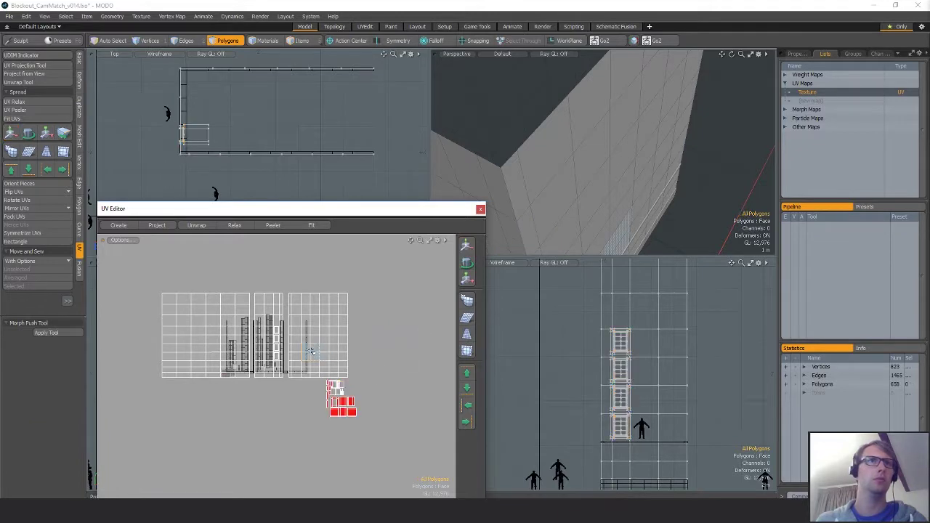
- Select the UV islands of both long walls and apply UV Relax to them
{"action": "double_click", "coordinate": [312, 352]}
{"action": "double_click", "coordinate": [251, 344], "text": "shift"}
{"action": "double_click", "coordinate": [303, 313]}
{"action": "left_click", "coordinate": [219, 315]}
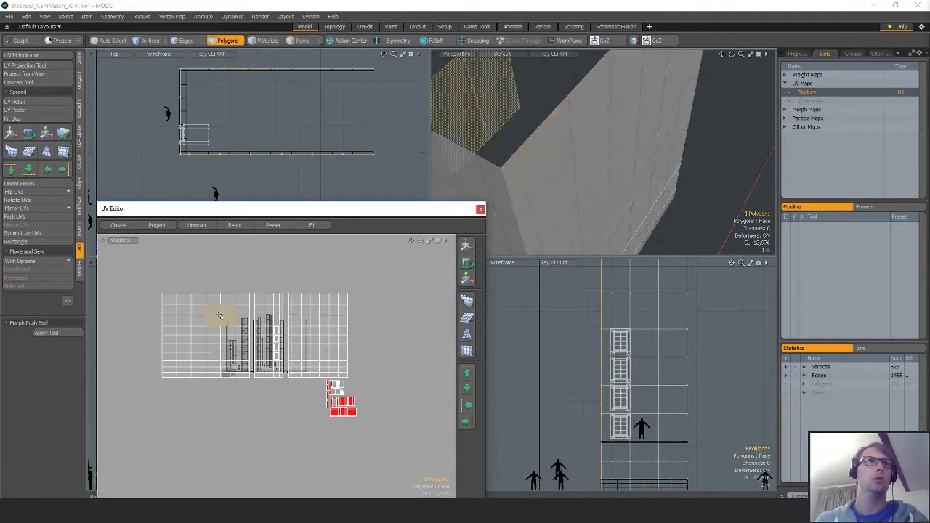
{"action": "double_click", "coordinate": [219, 316]}
{"action": "double_click", "coordinate": [320, 338], "text": "shift"}
{"action": "left_click", "coordinate": [32, 103]}
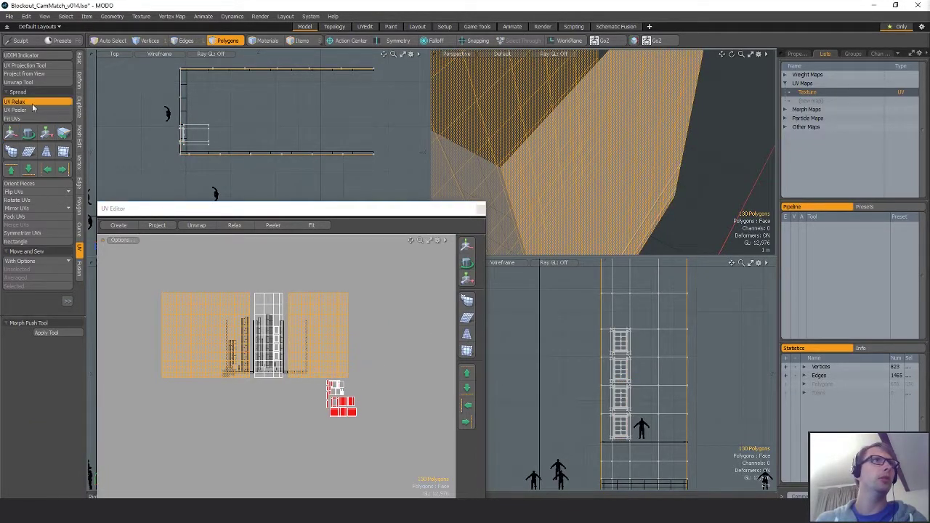
{"action": "left_click", "coordinate": [337, 327]}
{"action": "key", "text": "q"}
- Reselect both long walls' UV islands and straighten them with the Rectangle command
{"action": "left_click", "coordinate": [336, 327]}
{"action": "double_click", "coordinate": [197, 317], "text": "shift"}
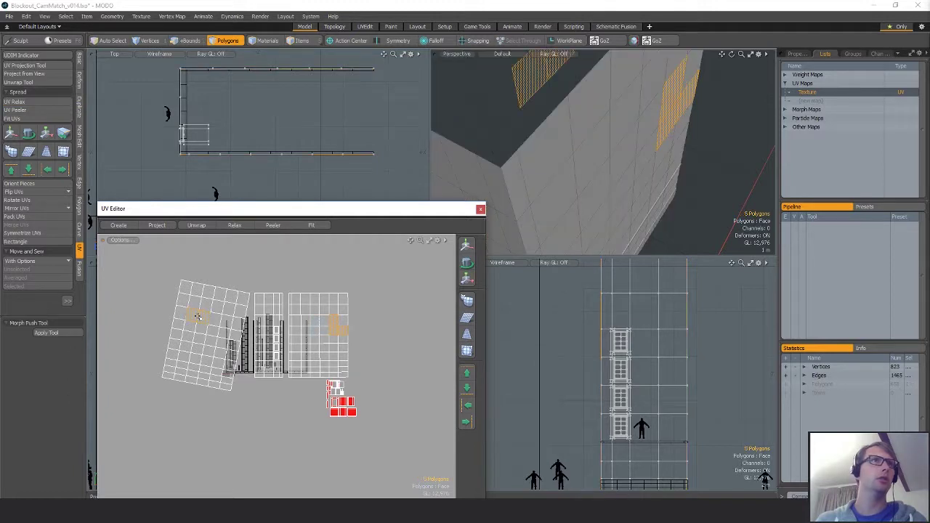
{"action": "left_click", "coordinate": [20, 242]}
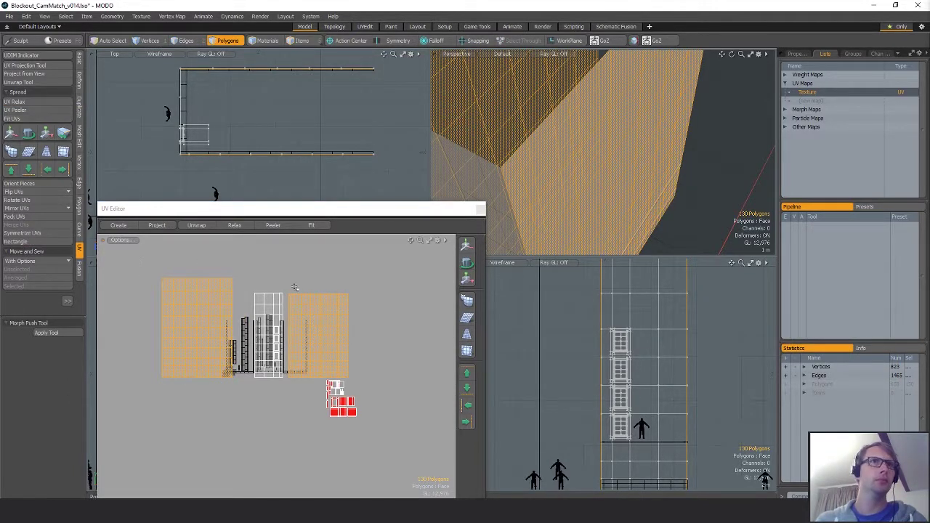
- Select the taller leftmost wall UV island, move it over the front wall's UVs, and scale it uniformly to 84.5% to match their height
{"action": "left_click", "coordinate": [221, 327]}
{"action": "double_click", "coordinate": [213, 322]}
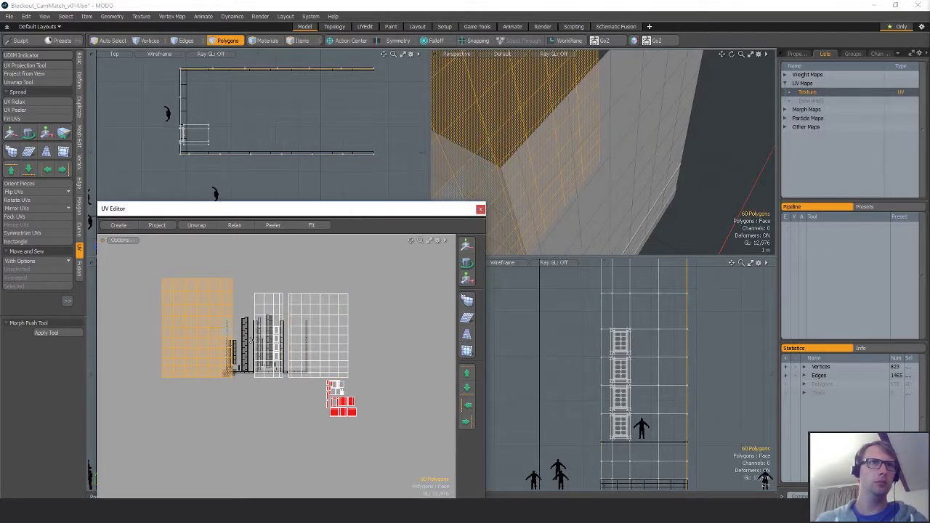
{"action": "key", "text": "y"}
{"action": "left_click_drag", "start_coordinate": [253, 332], "coordinate": [294, 332]}
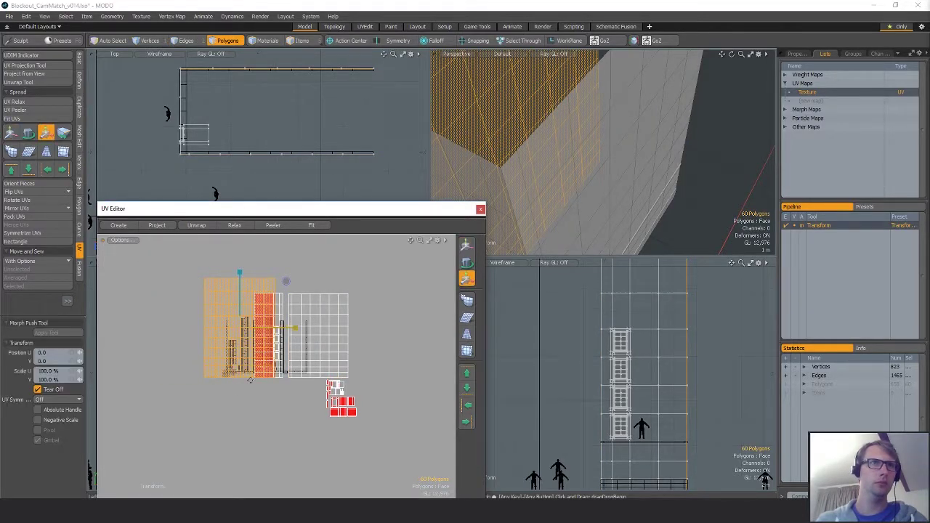
{"action": "scroll", "coordinate": [369, 374], "scroll_direction": "up", "scroll_amount": 5}
{"action": "key", "text": "x"}
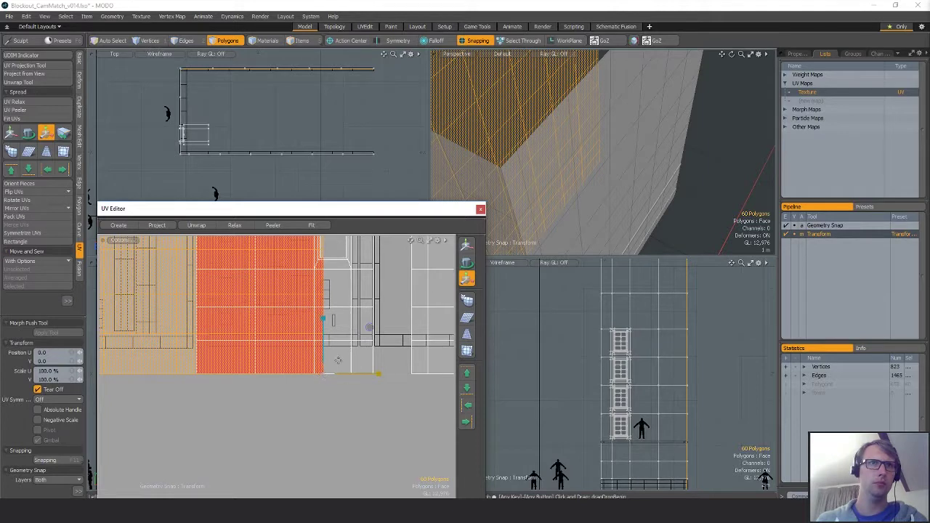
{"action": "left_click_drag", "start_coordinate": [370, 331], "coordinate": [369, 327]}
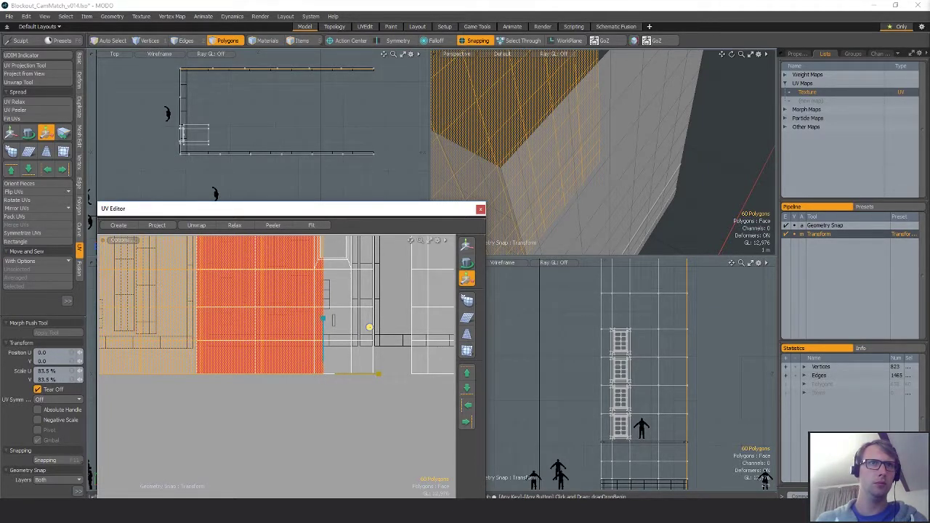
{"action": "scroll", "coordinate": [369, 328], "scroll_direction": "down", "scroll_amount": 6}
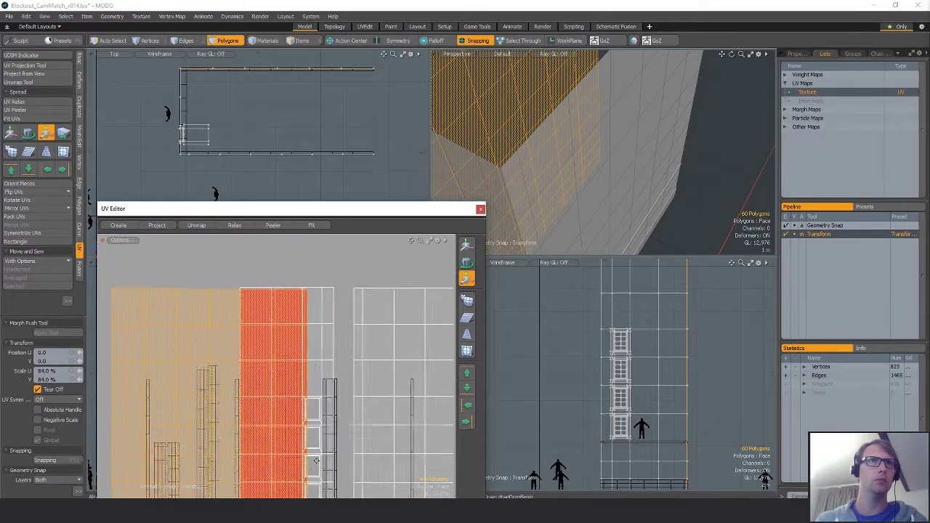
{"action": "scroll", "coordinate": [334, 338], "scroll_direction": "down", "scroll_amount": 3}
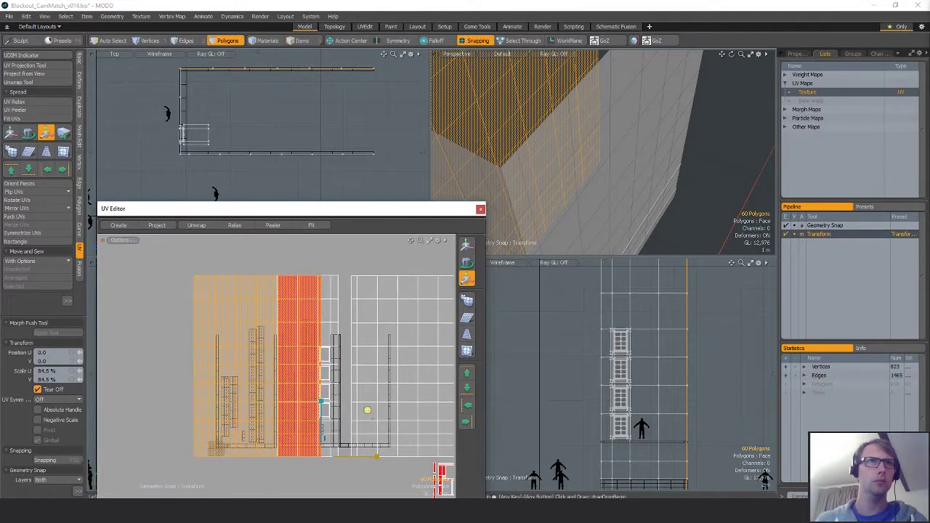
- Move the scaled wall UV island in negative U, leaving a gap beside the front wall's UVs, and clear the selection
{"action": "key", "text": "w"}
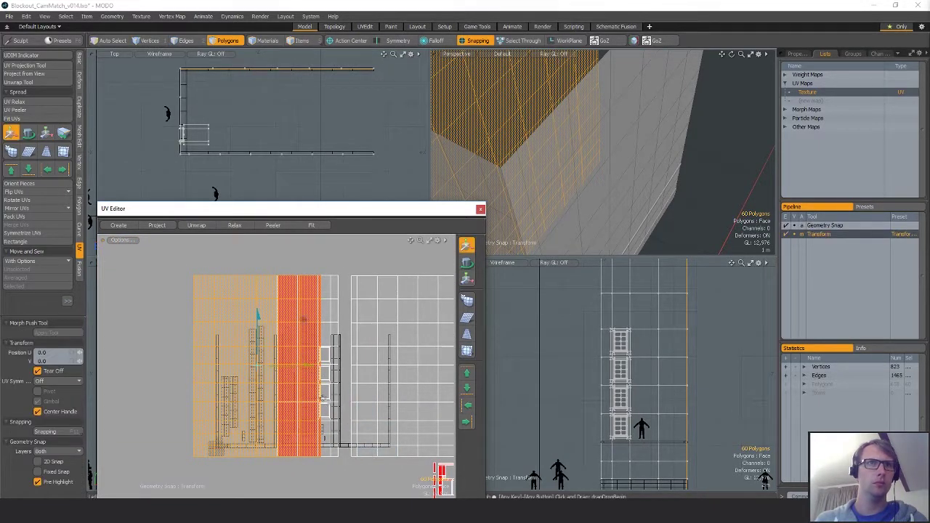
{"action": "key", "text": "x"}
{"action": "left_click_drag", "start_coordinate": [309, 367], "coordinate": [253, 368]}
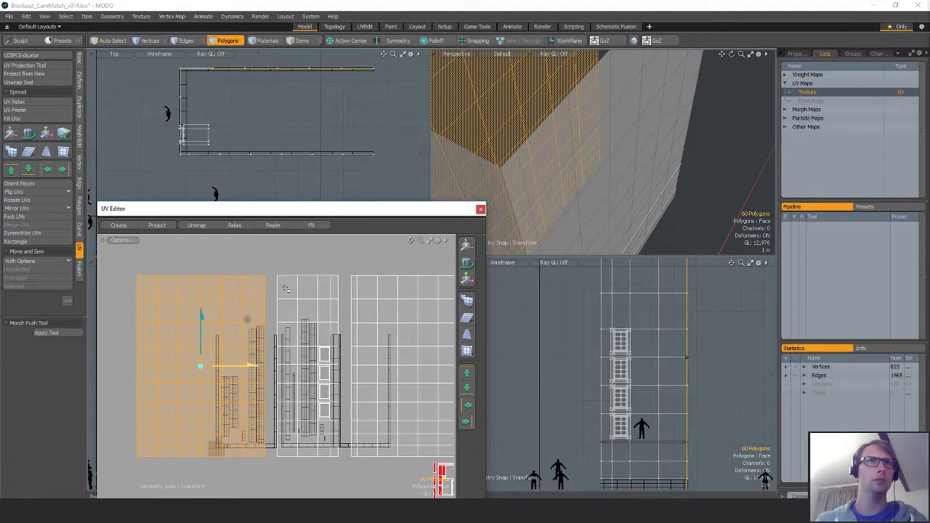
{"action": "key", "text": "q"}
{"action": "left_click", "coordinate": [332, 271]}
{"action": "left_click_drag", "start_coordinate": [371, 319], "coordinate": [306, 322], "text": "alt"}
{"action": "scroll", "coordinate": [584, 171], "scroll_direction": "down", "scroll_amount": 5}
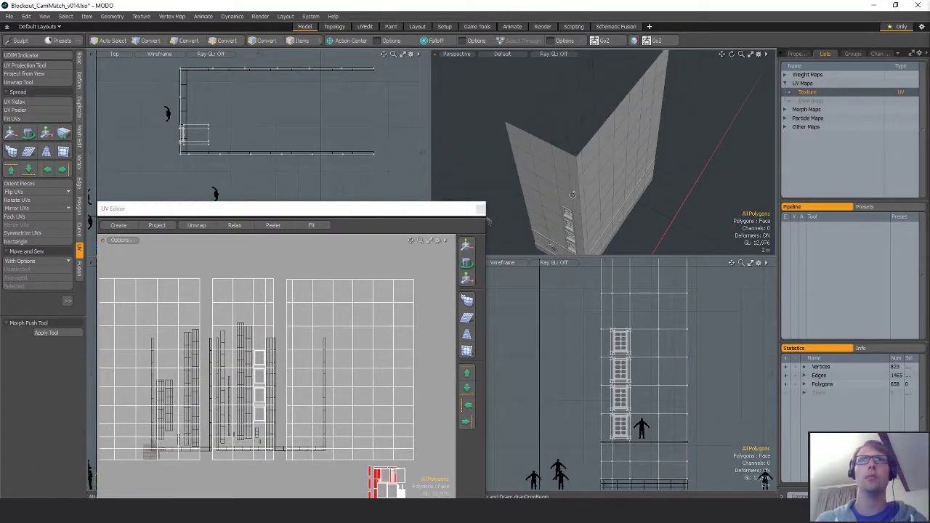
- Inspect the building's corner and base with the base-detail mesh hidden, shown in the background, and active with the walls
{"action": "left_click_drag", "start_coordinate": [572, 195], "coordinate": [727, 207], "text": "alt"}
{"action": "left_click", "coordinate": [553, 145]}
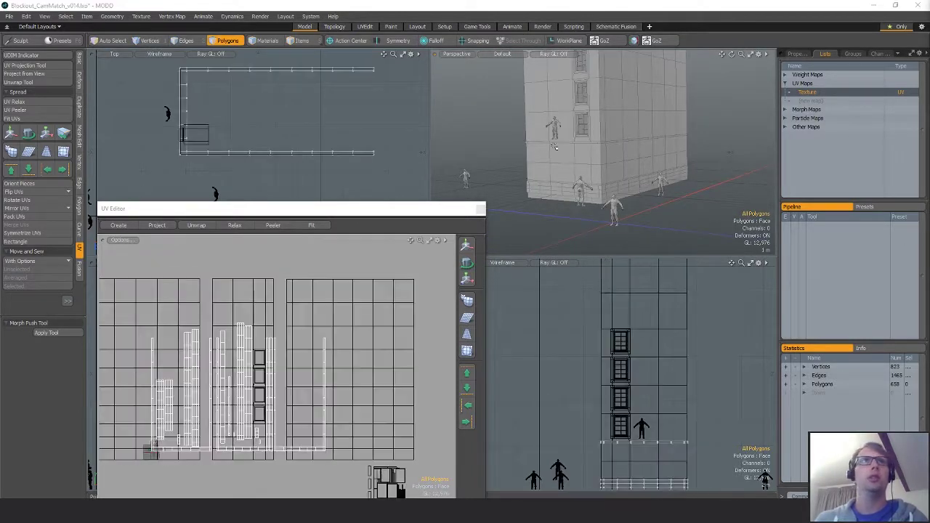
{"action": "left_click", "coordinate": [693, 156]}
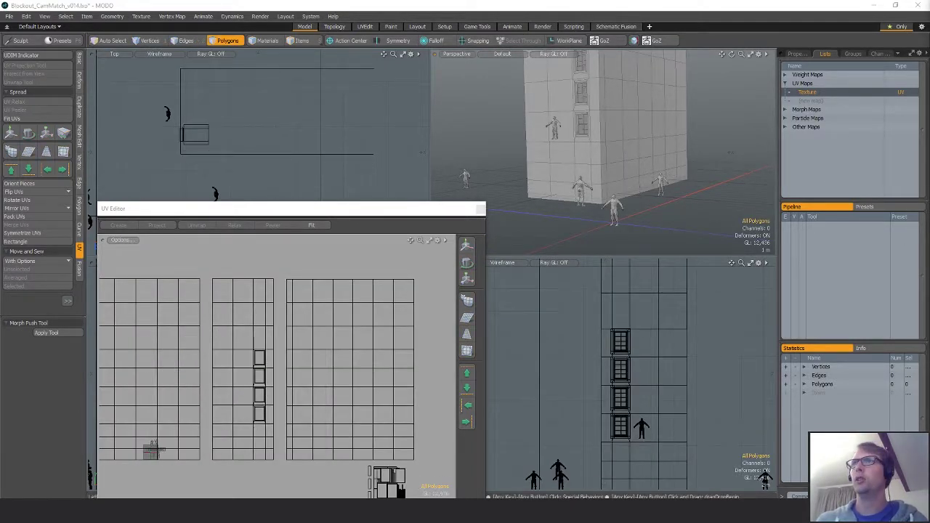
{"action": "left_click", "coordinate": [651, 176]}
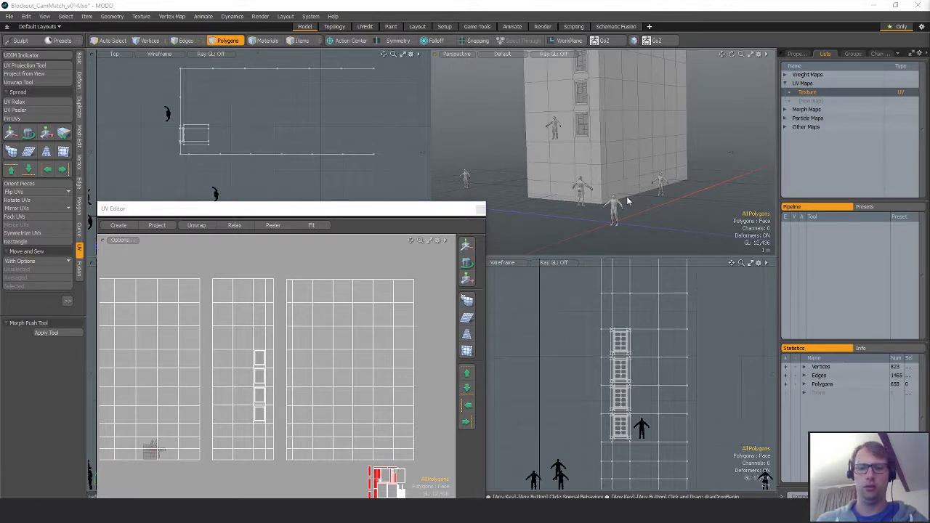
{"action": "left_click_drag", "start_coordinate": [627, 187], "coordinate": [654, 182], "text": "alt"}
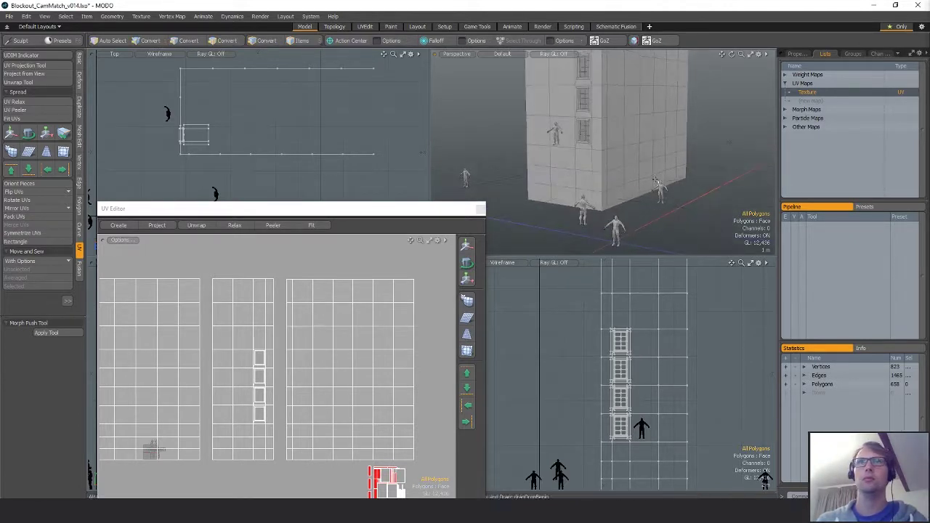
{"action": "left_click", "coordinate": [654, 182]}
{"action": "left_click", "coordinate": [654, 182]}
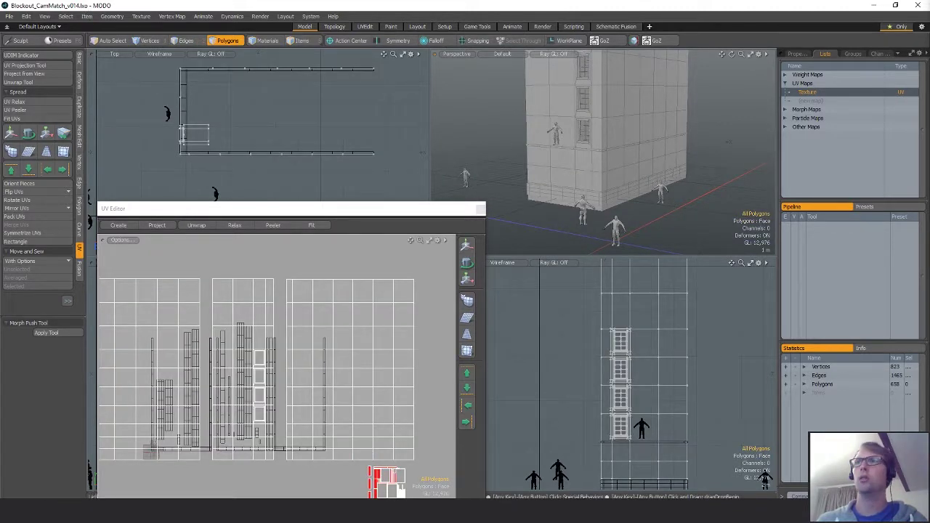
{"action": "left_click", "coordinate": [324, 146]}
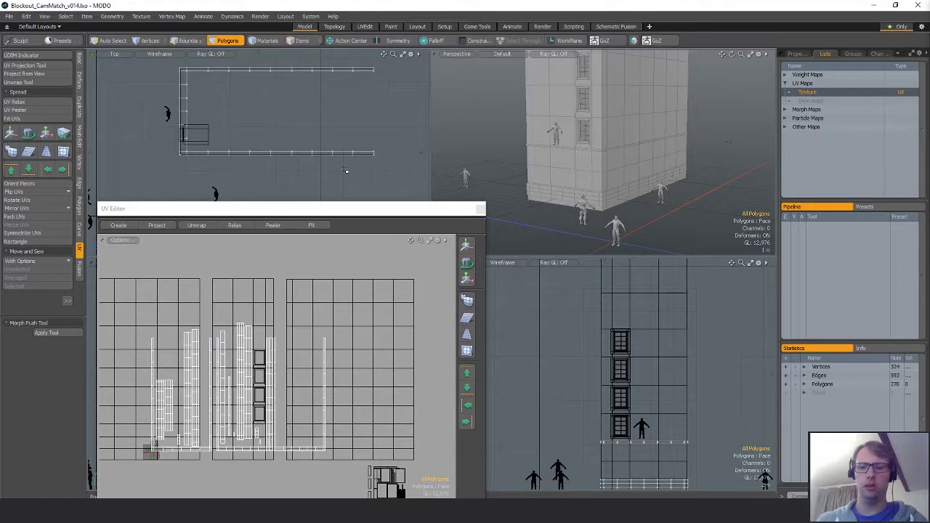
{"action": "left_click", "coordinate": [344, 170]}
{"action": "key", "text": "ctrl+a"}
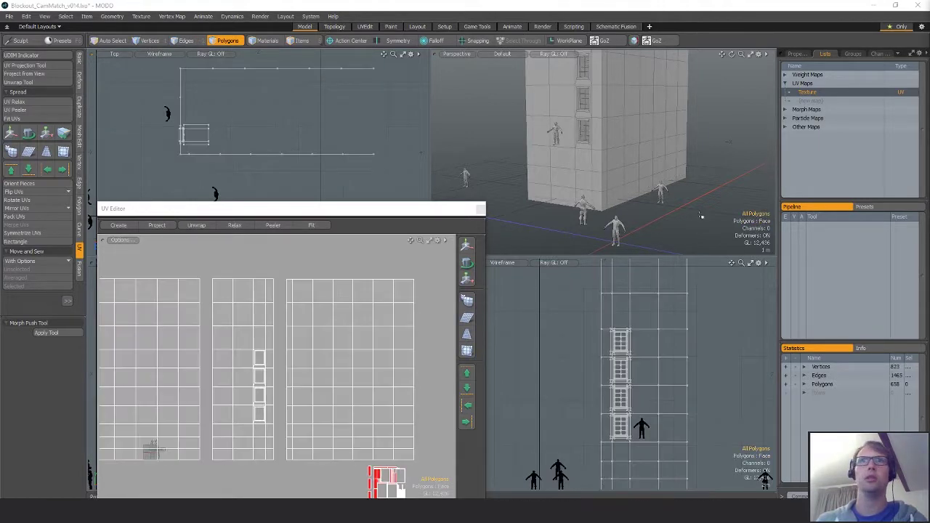
{"action": "key", "text": "ctrl+v"}
{"action": "left_click", "coordinate": [691, 171]}
{"action": "left_click_drag", "start_coordinate": [688, 175], "coordinate": [625, 203], "text": "alt"}
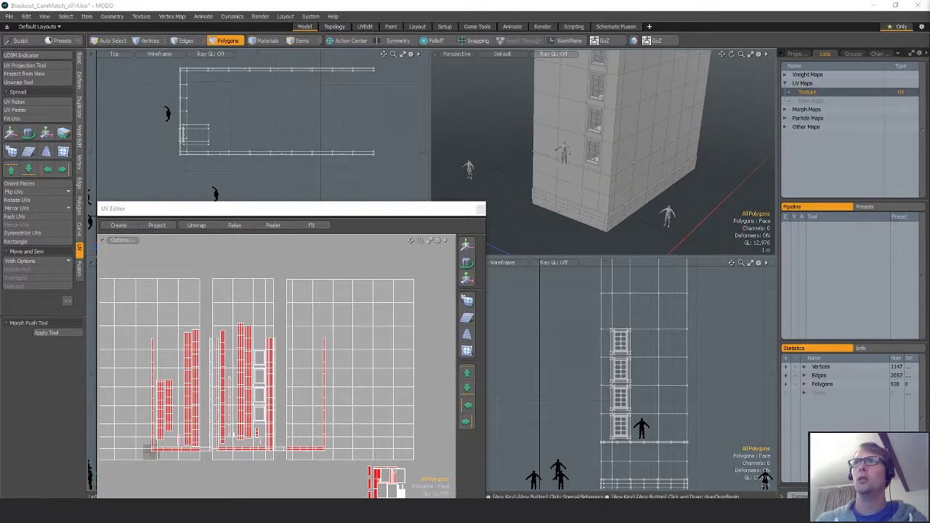
- Bring the detailed facade into the background and make the building's glass mesh the active layer, with the main walls hidden
{"action": "key", "text": "ctrl+v"}
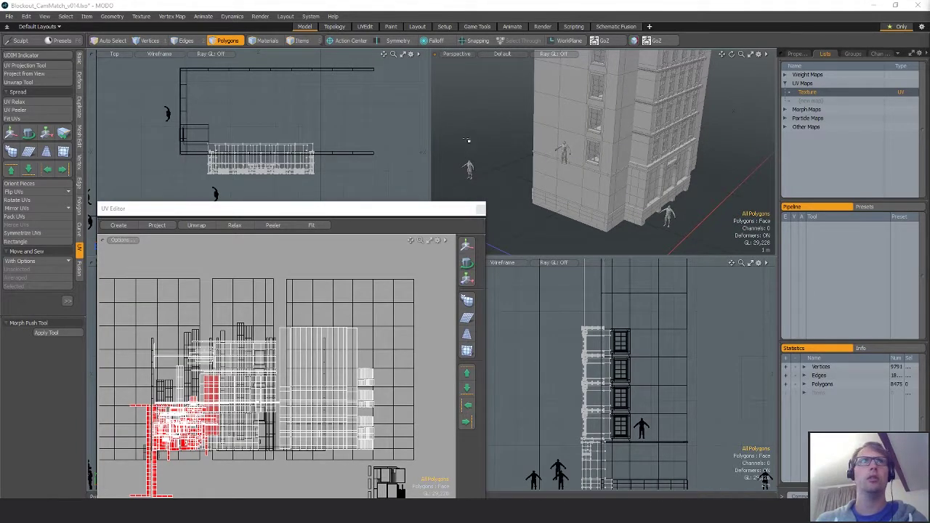
{"action": "left_click_drag", "start_coordinate": [726, 206], "coordinate": [702, 192], "text": "alt"}
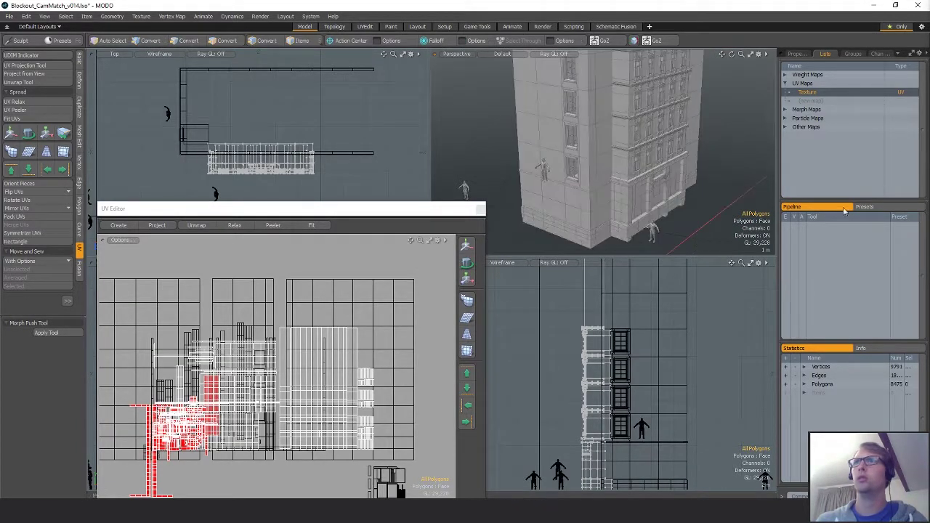
{"action": "key", "text": "ctrl+z"}
{"action": "left_click_drag", "start_coordinate": [632, 182], "coordinate": [597, 177], "text": "alt"}
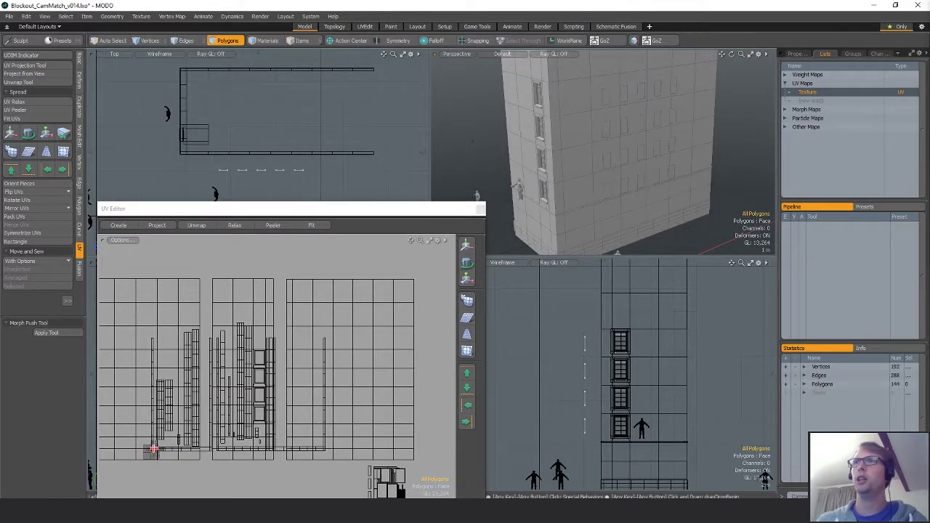
{"action": "key", "text": "ctrl+shift+z"}
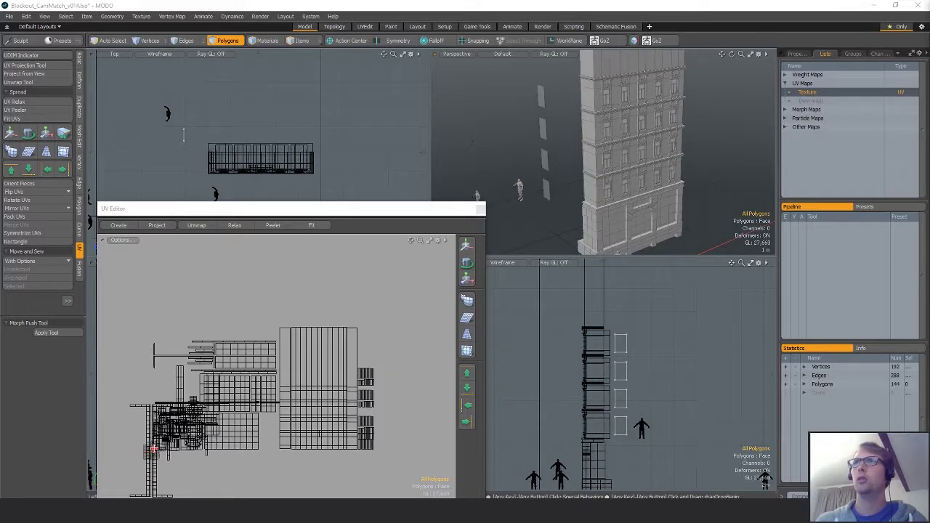
- Select the glass box of the facade's lowest leftmost window, close the UV editor, and frame the box in all views
{"action": "double_click", "coordinate": [607, 191]}
{"action": "key", "text": "shift+a"}
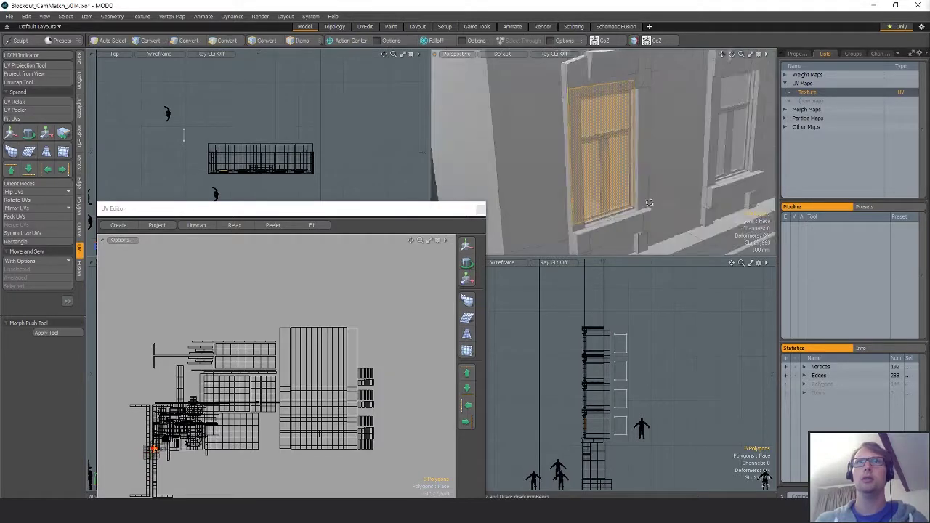
{"action": "left_click", "coordinate": [480, 210]}
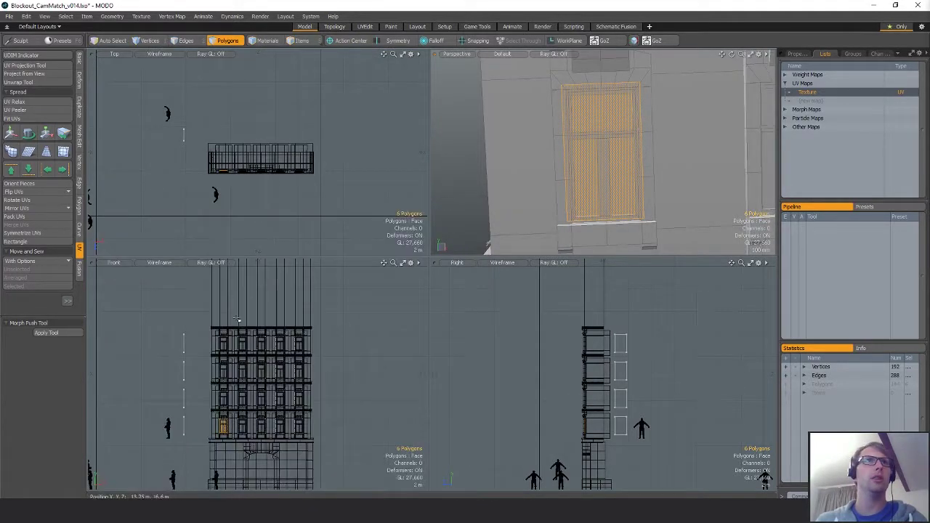
{"action": "key", "text": "shift+a"}
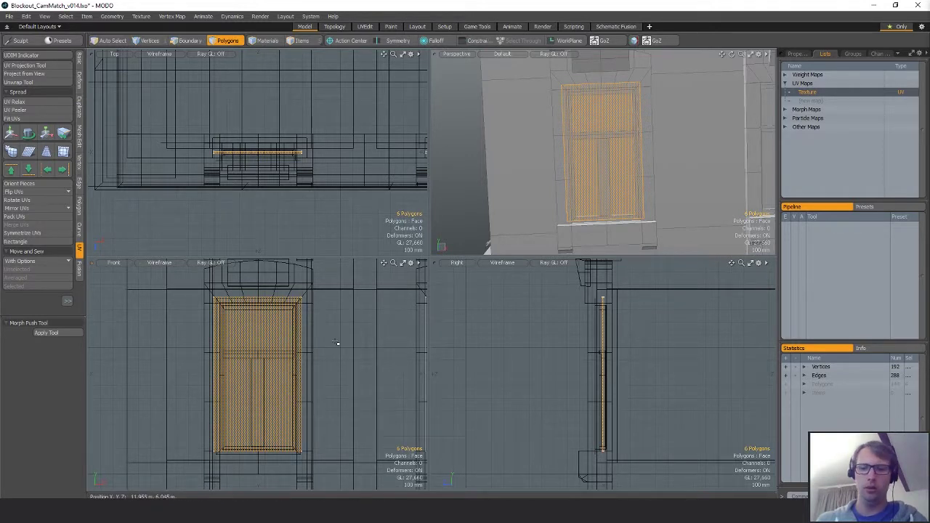
{"action": "key", "text": "r"}
{"action": "scroll", "coordinate": [266, 330], "scroll_direction": "up", "scroll_amount": 1}
- Select the glass box's four right-side vertices and move them in negative X to the window's vertical centre bar
{"action": "key", "text": "1"}
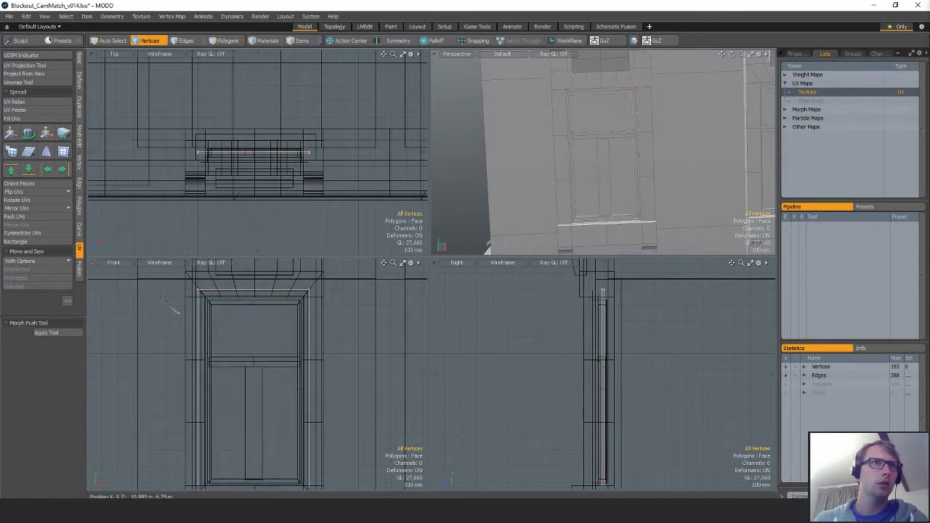
{"action": "right_click_drag", "start_coordinate": [175, 311], "coordinate": [355, 359]}
{"action": "left_click_drag", "start_coordinate": [355, 359], "coordinate": [348, 305], "text": "alt+shift"}
{"action": "mouse_move", "coordinate": [316, 376]}
{"action": "right_mouse_down", "text": "shift"}
{"action": "mouse_move", "coordinate": [308, 465]}
{"action": "mouse_move", "coordinate": [321, 457]}
{"action": "right_mouse_up", "text": "shift"}
{"action": "left_click_drag", "start_coordinate": [320, 418], "coordinate": [343, 450], "text": "alt+shift"}
{"action": "key", "text": "w"}
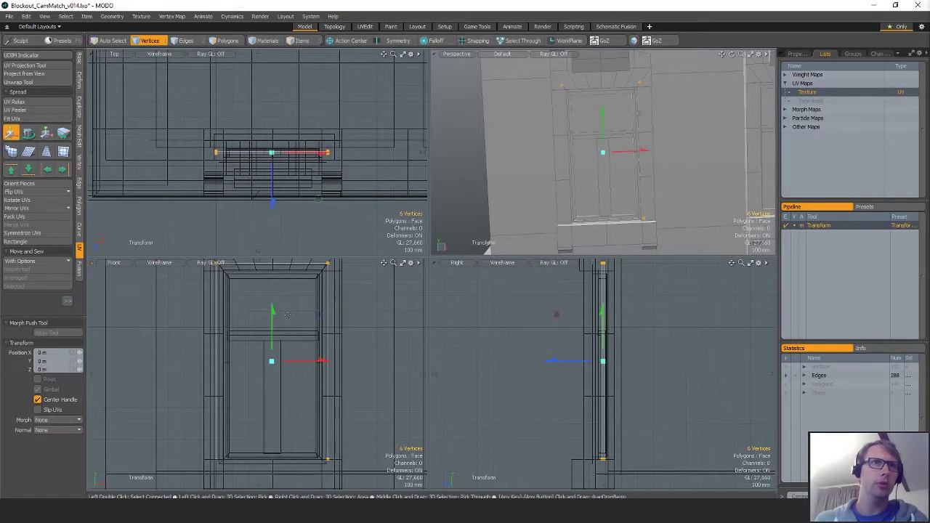
{"action": "key", "text": "q"}
{"action": "mouse_move", "coordinate": [227, 306]}
{"action": "right_mouse_down", "text": "shift"}
{"action": "mouse_move", "coordinate": [191, 263]}
{"action": "mouse_move", "coordinate": [229, 258]}
{"action": "right_mouse_up", "text": "shift"}
{"action": "key", "text": "w"}
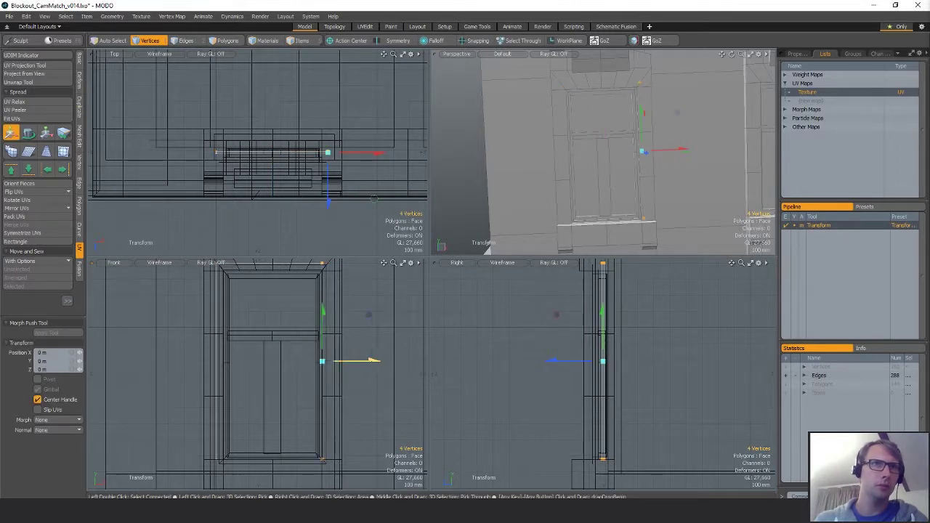
{"action": "left_click_drag", "start_coordinate": [322, 458], "coordinate": [247, 455]}
{"action": "key", "text": "q"}
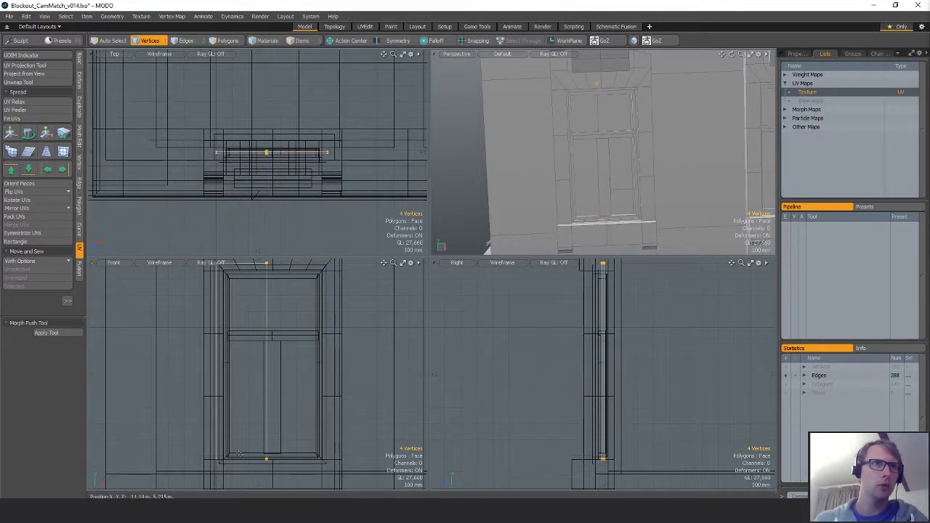
- Select the glass box's four left-side vertices and move them in positive X to the inner window frame
{"action": "right_click_drag", "start_coordinate": [239, 453], "coordinate": [231, 473]}
{"action": "left_click_drag", "start_coordinate": [240, 363], "coordinate": [244, 409], "text": "alt+shift"}
{"action": "mouse_move", "coordinate": [233, 295]}
{"action": "right_mouse_down", "text": "shift"}
{"action": "mouse_move", "coordinate": [183, 347]}
{"action": "mouse_move", "coordinate": [229, 334]}
{"action": "right_mouse_up", "text": "shift"}
{"action": "left_click_drag", "start_coordinate": [243, 349], "coordinate": [246, 283], "text": "alt+shift"}
{"action": "key", "text": "w"}
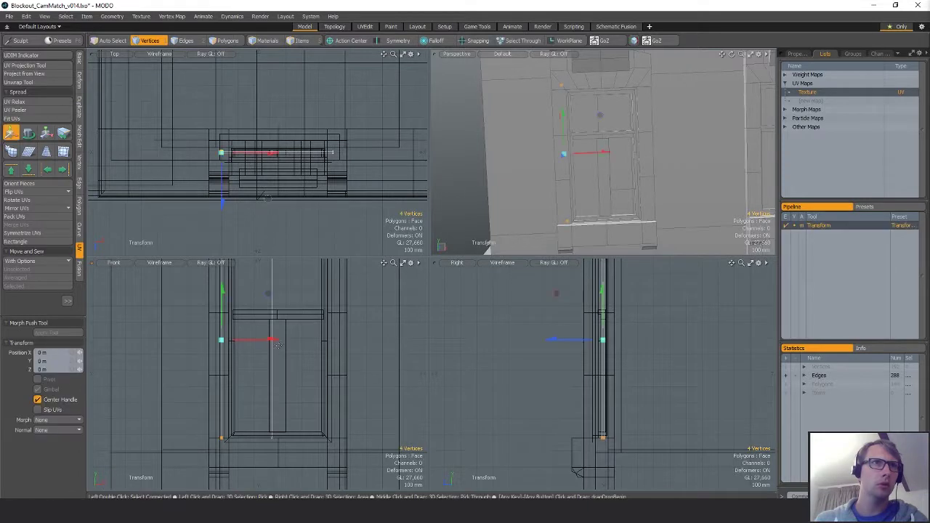
{"action": "left_click_drag", "start_coordinate": [266, 198], "coordinate": [279, 199]}
{"action": "key", "text": "q"}
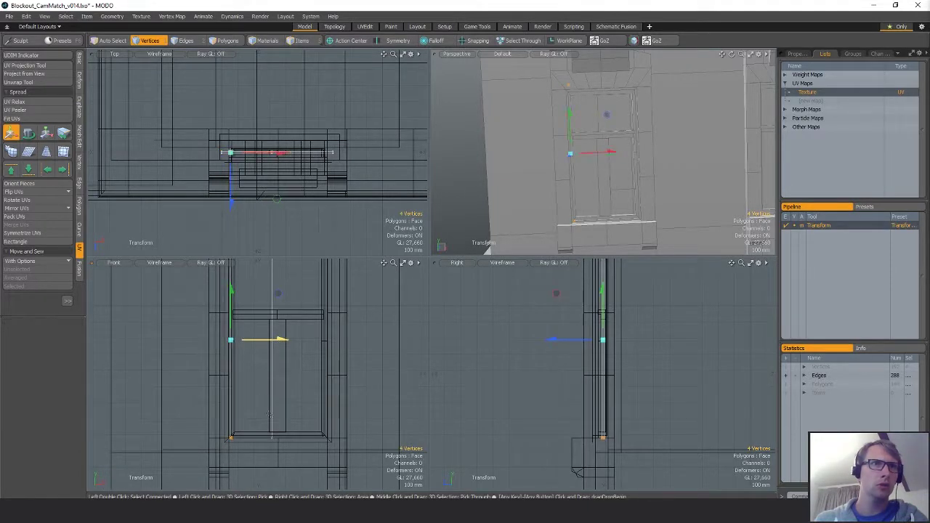
- Raise the glass box's four bottom vertices by 25 mm in Y to the lower window frame
{"action": "mouse_move", "coordinate": [211, 404]}
{"action": "right_mouse_down"}
{"action": "mouse_move", "coordinate": [249, 460]}
{"action": "mouse_move", "coordinate": [265, 396]}
{"action": "right_mouse_up"}
{"action": "key", "text": "w"}
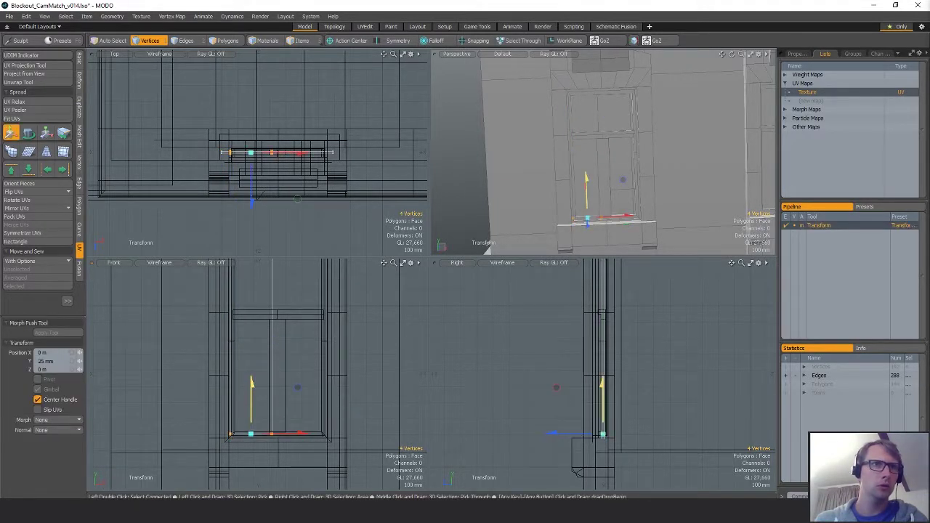
{"action": "left_click_drag", "start_coordinate": [252, 378], "coordinate": [238, 477], "text": "alt+shift"}
{"action": "key", "text": "q"}
- Lower the glass box's four top vertices by 455 mm in Y to the window's horizontal crossbar
{"action": "mouse_move", "coordinate": [342, 371]}
{"action": "right_mouse_down"}
{"action": "mouse_move", "coordinate": [291, 383]}
{"action": "mouse_move", "coordinate": [305, 371]}
{"action": "right_mouse_up"}
{"action": "left_click_drag", "start_coordinate": [234, 333], "coordinate": [227, 293], "text": "alt+shift"}
{"action": "key", "text": "w"}
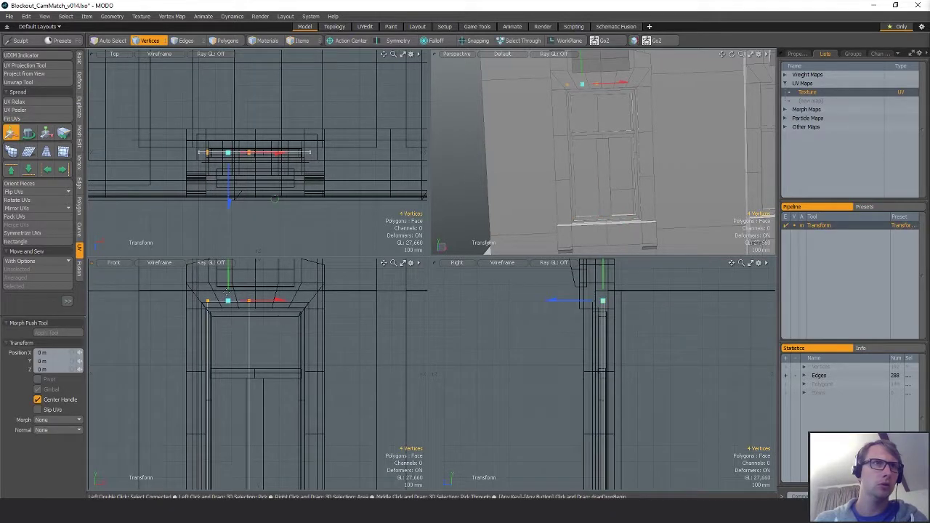
{"action": "left_click_drag", "start_coordinate": [274, 266], "coordinate": [275, 326]}
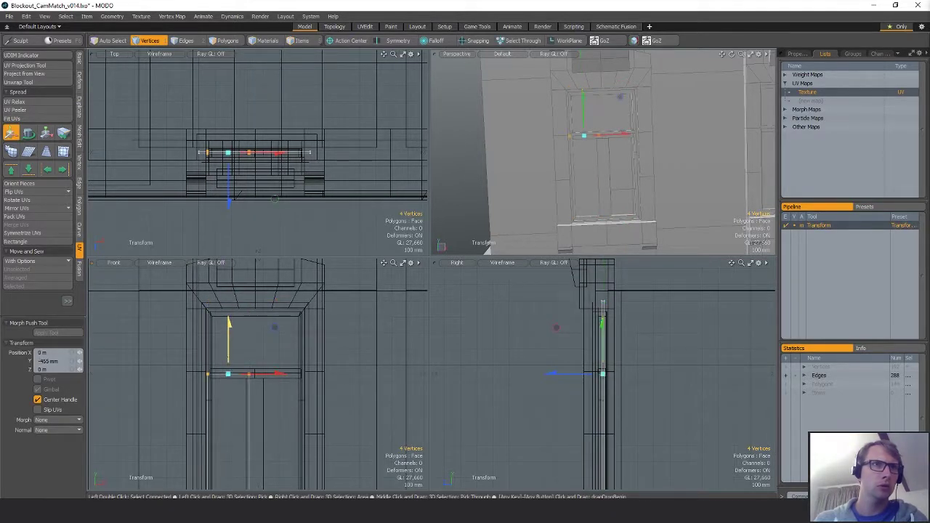
{"action": "key", "text": "q"}
- Select all polygons of the resized lower glass box and open the Texture UV map in the UV editor
{"action": "key", "text": "3"}
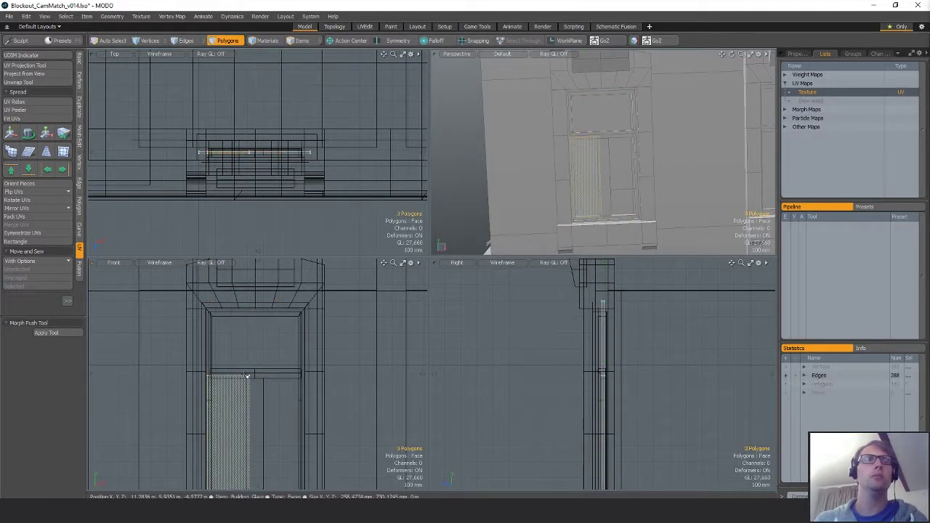
{"action": "key", "text": "bracketright"}
{"action": "key", "text": "shift+a"}
{"action": "scroll", "coordinate": [611, 131], "scroll_direction": "up", "scroll_amount": 2}
{"action": "left_click_drag", "start_coordinate": [618, 95], "coordinate": [567, 156], "text": "alt"}
{"action": "left_click_drag", "start_coordinate": [235, 402], "coordinate": [158, 402], "text": "ctrl+alt"}
{"action": "left_click_drag", "start_coordinate": [158, 402], "coordinate": [146, 363], "text": "alt+shift"}
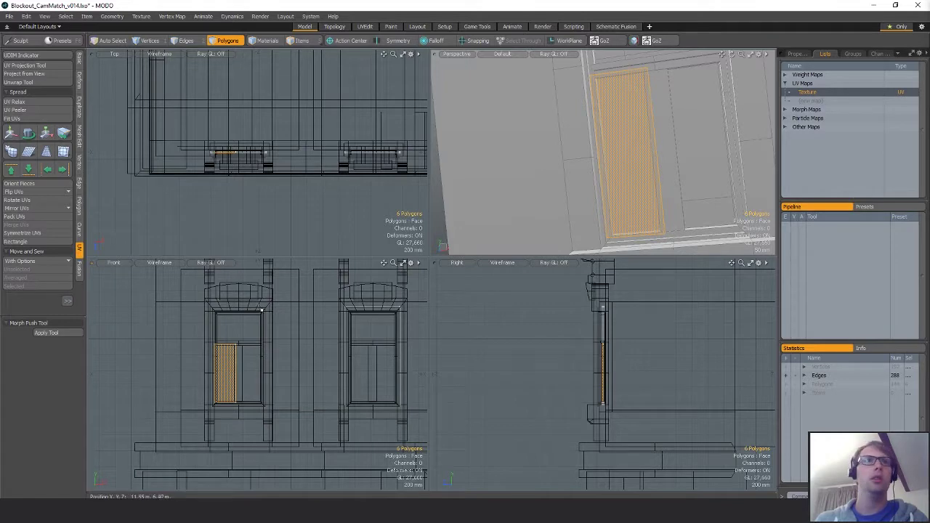
{"action": "double_click", "coordinate": [809, 93]}
{"action": "scroll", "coordinate": [259, 386], "scroll_direction": "up", "scroll_amount": 5}
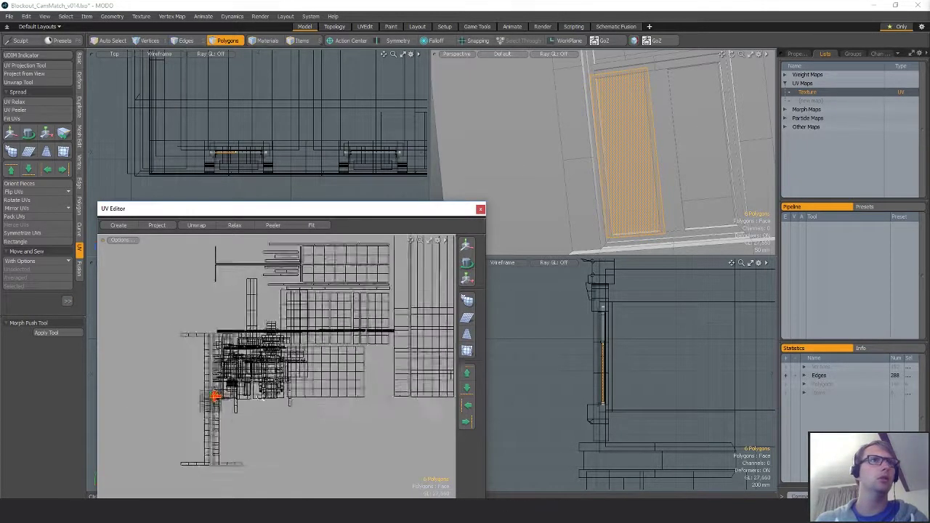
- Create UVs for the selected glass box with the UV Projection Tool set to Barycentric projection
{"action": "left_click", "coordinate": [80, 271]}
{"action": "left_click", "coordinate": [80, 250]}
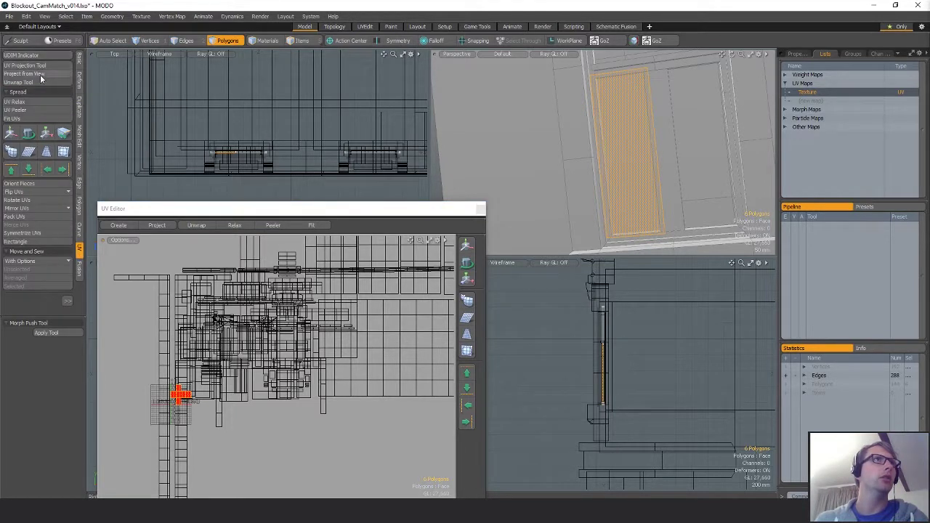
{"action": "left_click", "coordinate": [48, 352]}
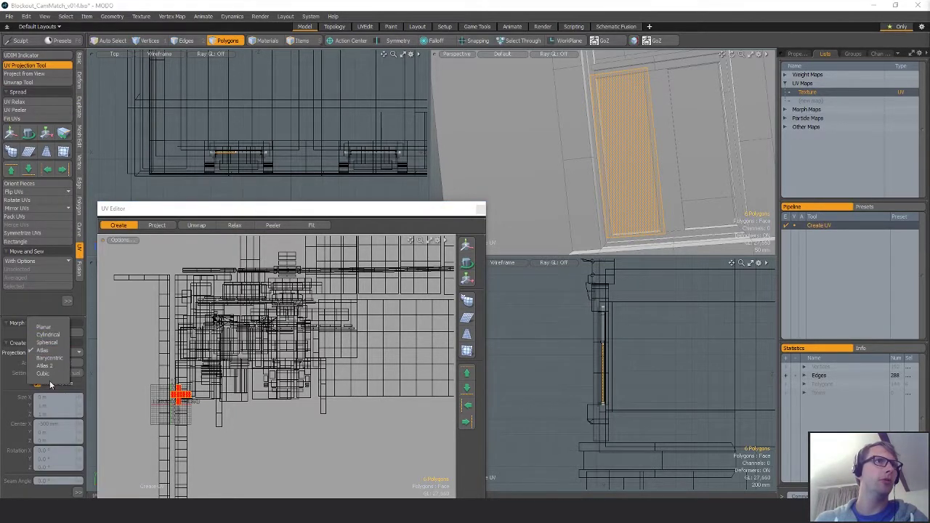
{"action": "left_click", "coordinate": [50, 361]}
{"action": "key", "text": "space"}
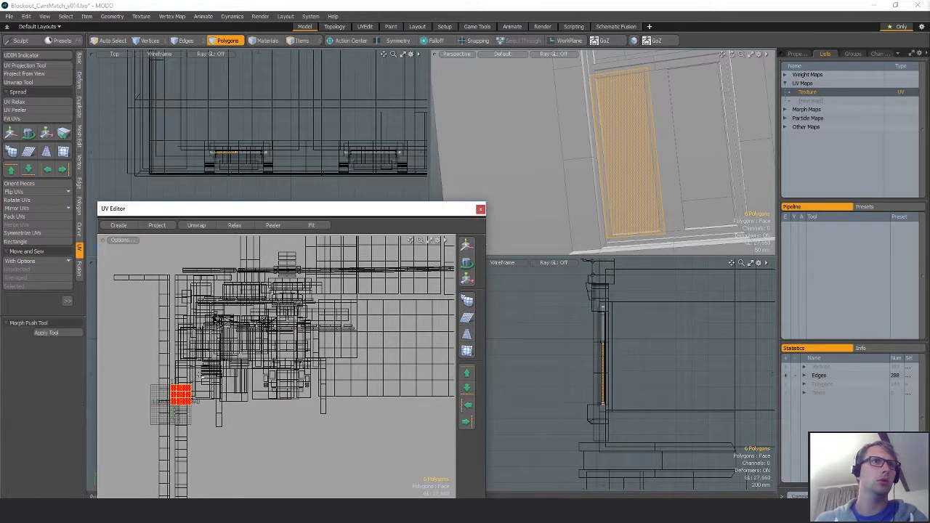
{"action": "scroll", "coordinate": [235, 377], "scroll_direction": "up", "scroll_amount": 2}
{"action": "scroll", "coordinate": [631, 172], "scroll_direction": "down", "scroll_amount": 4}
{"action": "scroll", "coordinate": [278, 115], "scroll_direction": "down", "scroll_amount": 8}
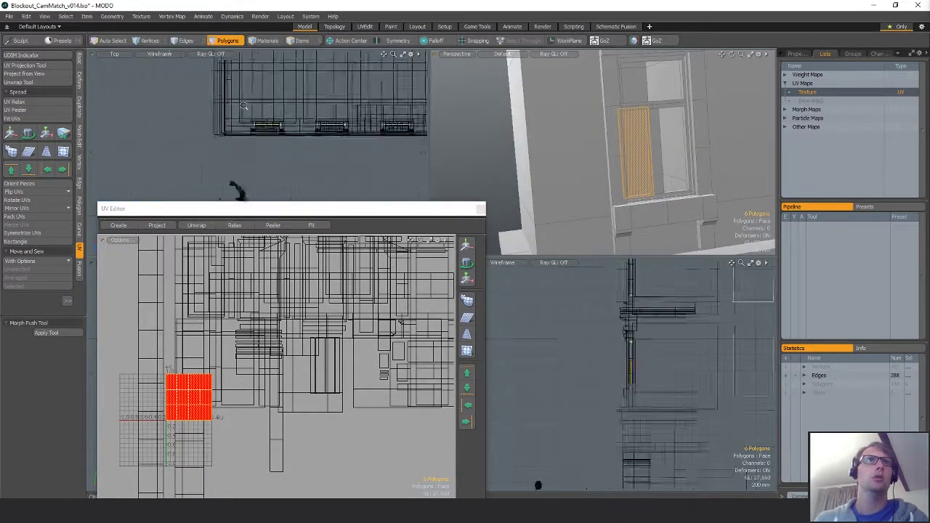
- Select the separate column of window panes beside the facade and apply the Barycentric UV projection to them
{"action": "mouse_move", "coordinate": [274, 111]}
{"action": "right_mouse_down"}
{"action": "mouse_move", "coordinate": [201, 141]}
{"action": "mouse_move", "coordinate": [212, 80]}
{"action": "right_mouse_up"}
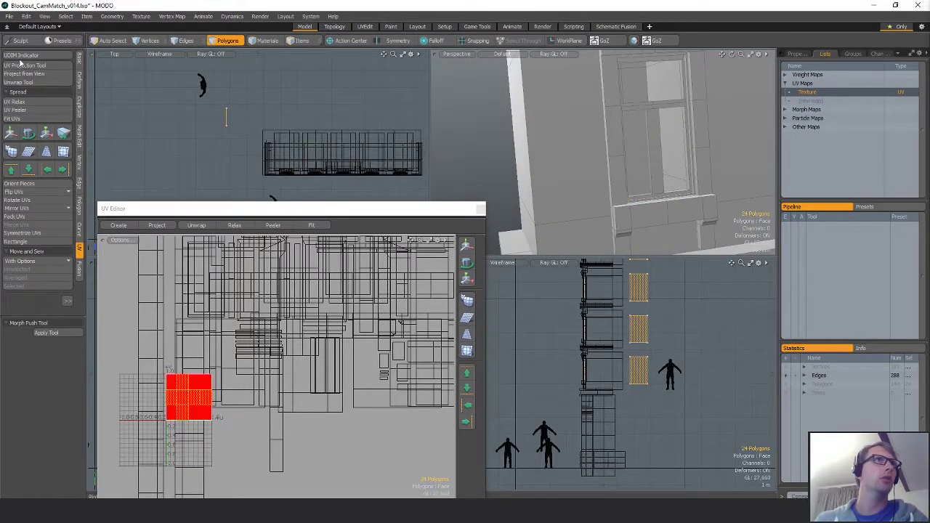
{"action": "left_click", "coordinate": [118, 225]}
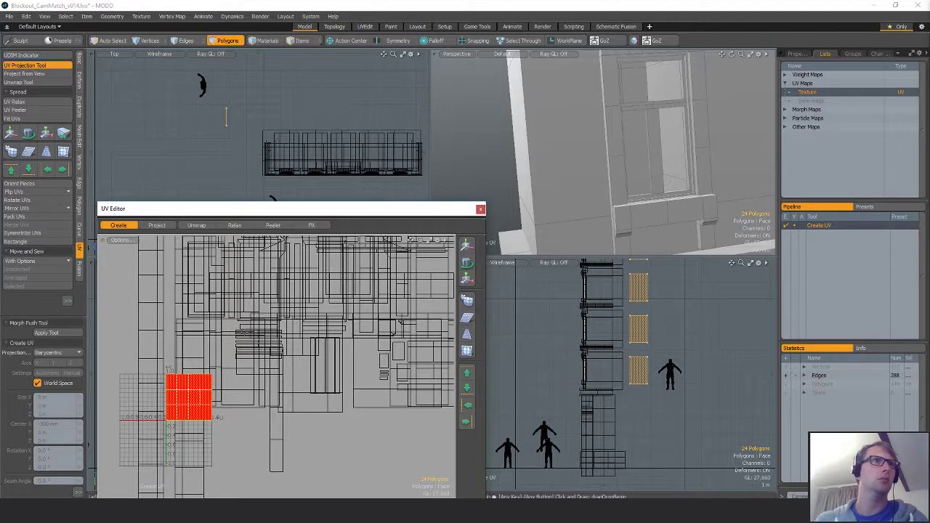
{"action": "key", "text": "space"}
{"action": "key", "text": "Escape"}
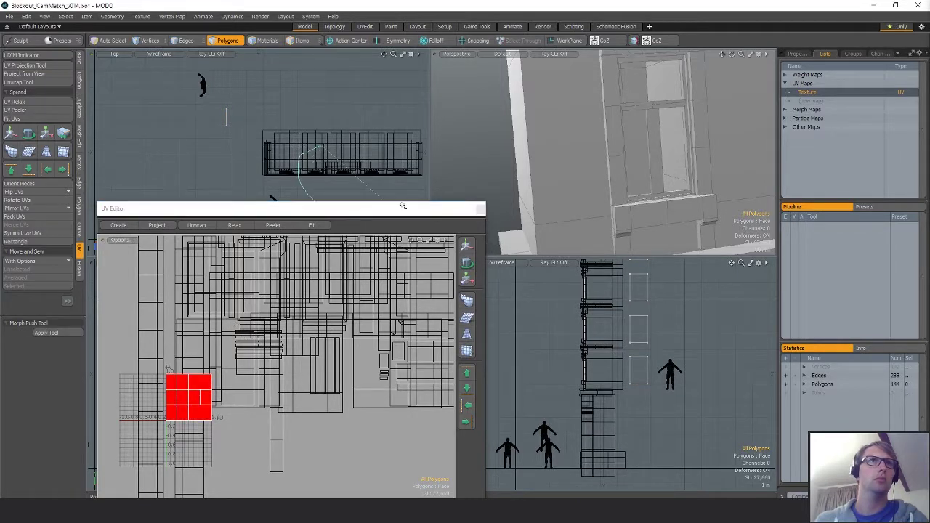
- Select the glass panes of the other facade windows, adding missed ones individually, then cut and paste the selection
{"action": "right_click_drag", "start_coordinate": [403, 206], "coordinate": [404, 207]}
{"action": "key", "text": "shift+a"}
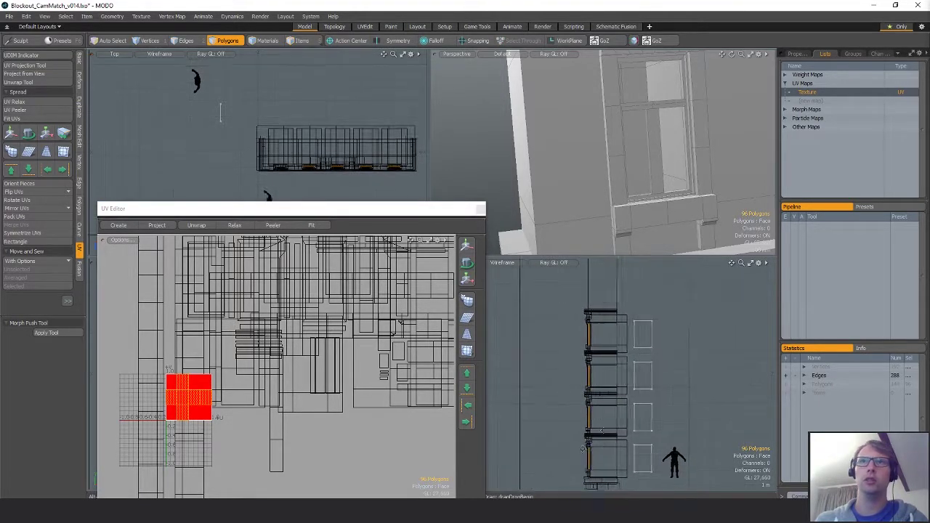
{"action": "left_click_drag", "start_coordinate": [602, 430], "coordinate": [604, 429], "text": "alt"}
{"action": "left_click_drag", "start_coordinate": [667, 206], "coordinate": [626, 131], "text": "ctrl+alt"}
{"action": "double_click", "coordinate": [623, 126], "text": "shift"}
{"action": "double_click", "coordinate": [604, 139], "text": "shift"}
{"action": "left_click_drag", "start_coordinate": [616, 73], "coordinate": [582, 80], "text": "alt+shift"}
{"action": "double_click", "coordinate": [593, 133], "text": "shift"}
{"action": "left_click_drag", "start_coordinate": [672, 174], "coordinate": [709, 115], "text": "alt"}
{"action": "key", "text": "ctrl+x"}
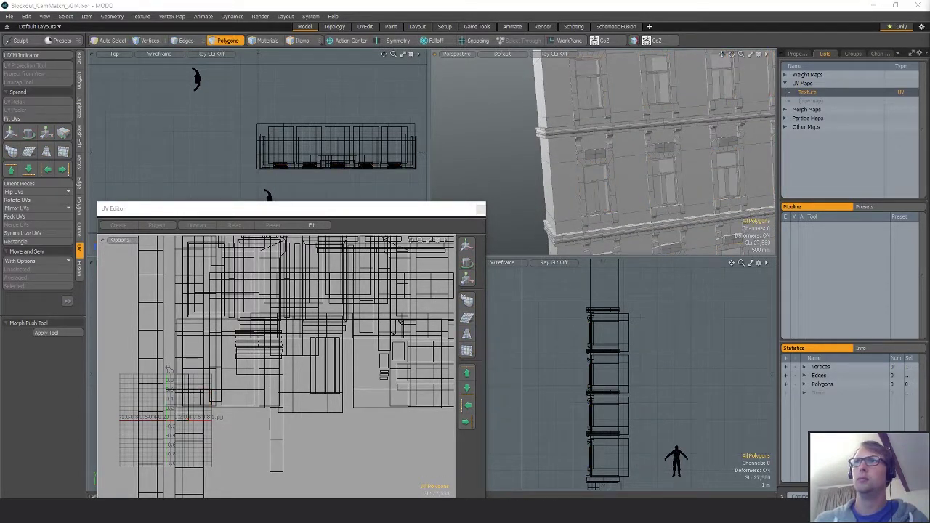
{"action": "key", "text": "ctrl+v"}
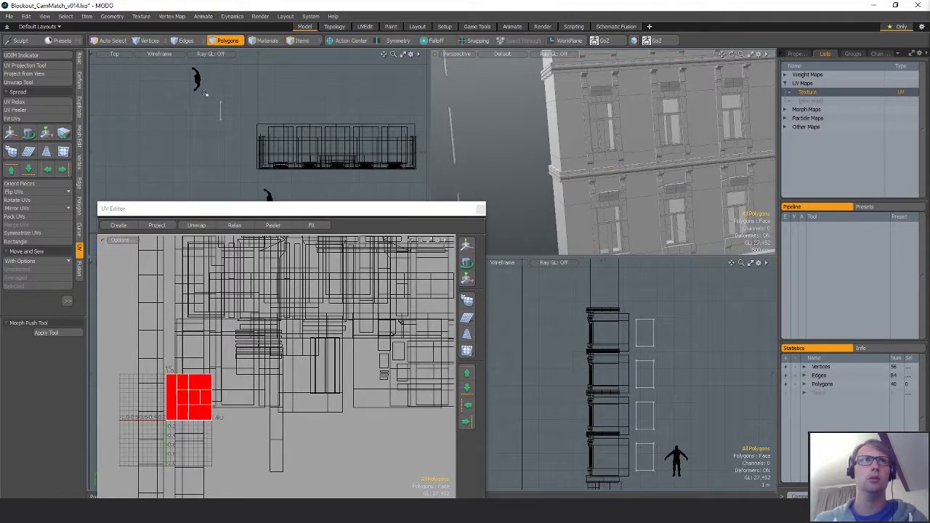
- Select the facade panes in the first window column, apply the Barycentric UV projection, and close the UV editor
{"action": "left_click", "coordinate": [603, 239]}
{"action": "left_click_drag", "start_coordinate": [648, 247], "coordinate": [633, 162], "text": "alt+shift"}
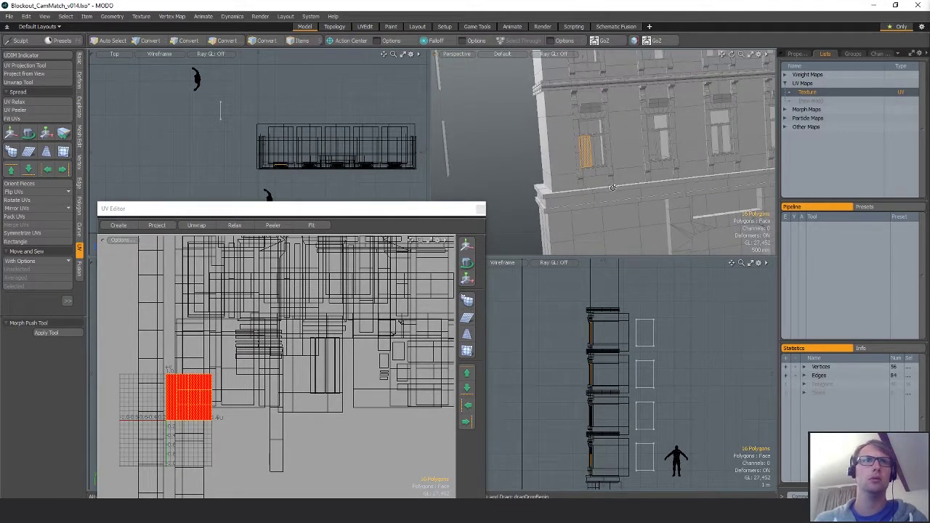
{"action": "double_click", "coordinate": [584, 163]}
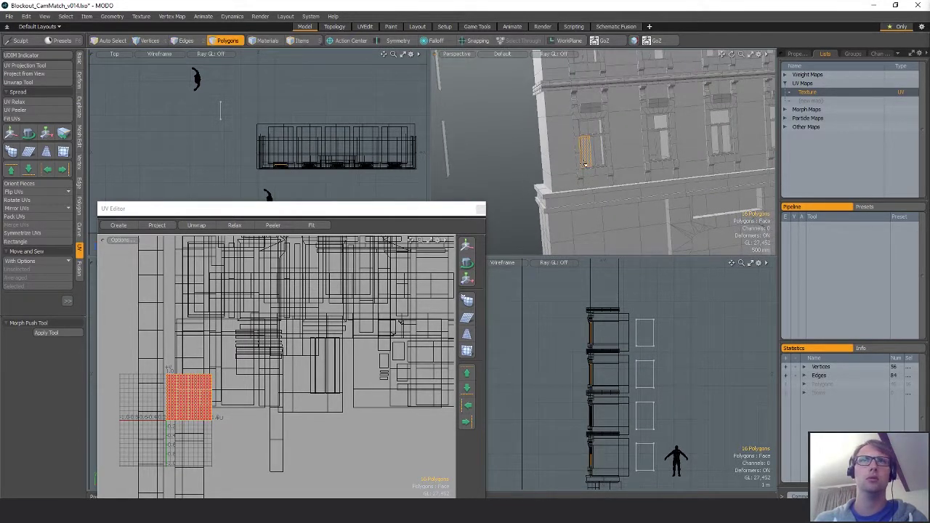
{"action": "left_click", "coordinate": [23, 67]}
{"action": "left_click", "coordinate": [257, 293]}
{"action": "key", "text": "Escape"}
{"action": "key", "text": "Escape"}
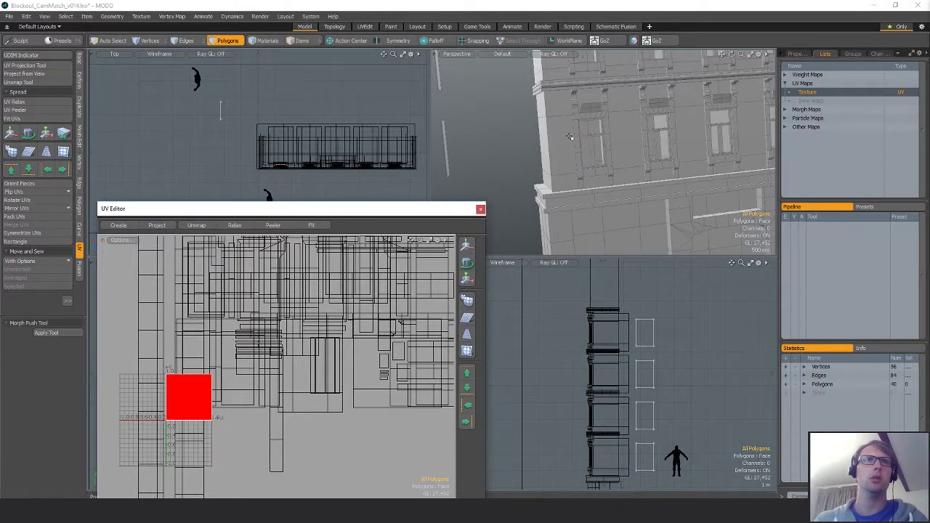
{"action": "left_click", "coordinate": [480, 209]}
- Duplicate the lower-left glass pane and move the copy in positive X into the window's lower-right opening
{"action": "double_click", "coordinate": [589, 147]}
{"action": "key", "text": "shift+a"}
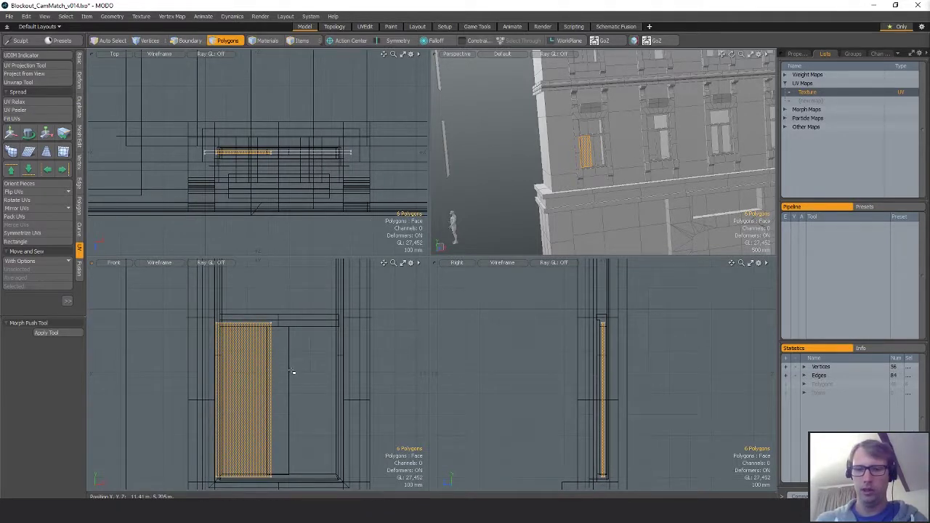
{"action": "key", "text": "w"}
{"action": "left_click_drag", "start_coordinate": [273, 404], "coordinate": [341, 404]}
{"action": "key", "text": "ctrl+c"}
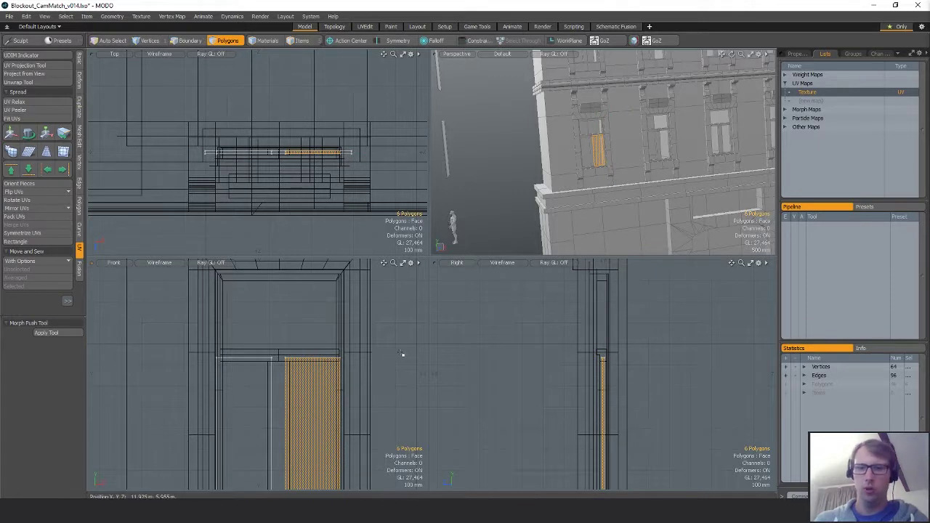
- Paste another copy of the pane and move it -310 mm in X and 390 mm in Y into the upper opening
{"action": "key", "text": "ctrl+v"}
{"action": "key", "text": "w"}
{"action": "left_click_drag", "start_coordinate": [353, 378], "coordinate": [287, 296]}
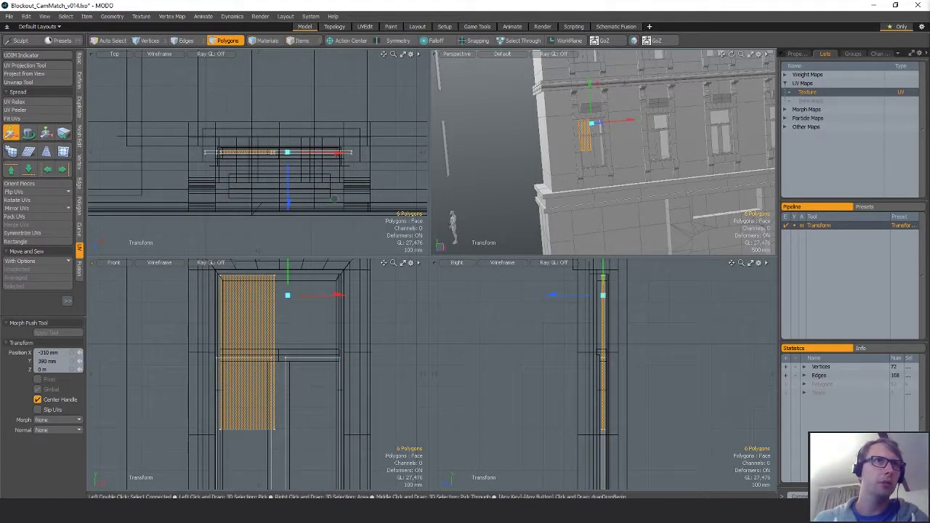
{"action": "left_click_drag", "start_coordinate": [353, 373], "coordinate": [353, 374]}
{"action": "key", "text": "q"}
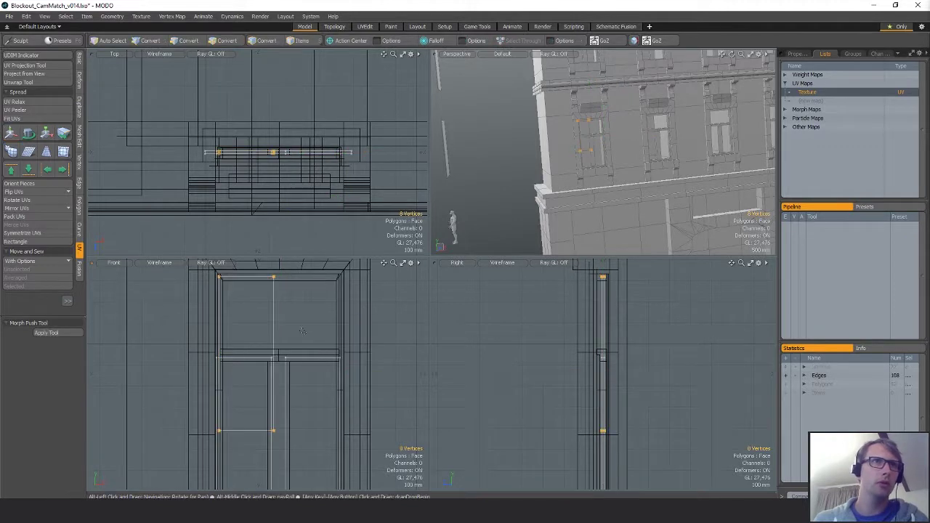
- Select the upper pane's four bottom vertices and raise them 375 mm in Y to the window's crossbar
{"action": "key", "text": "1"}
{"action": "left_click_drag", "start_coordinate": [374, 311], "coordinate": [372, 326], "text": "alt+shift"}
{"action": "key", "text": "w"}
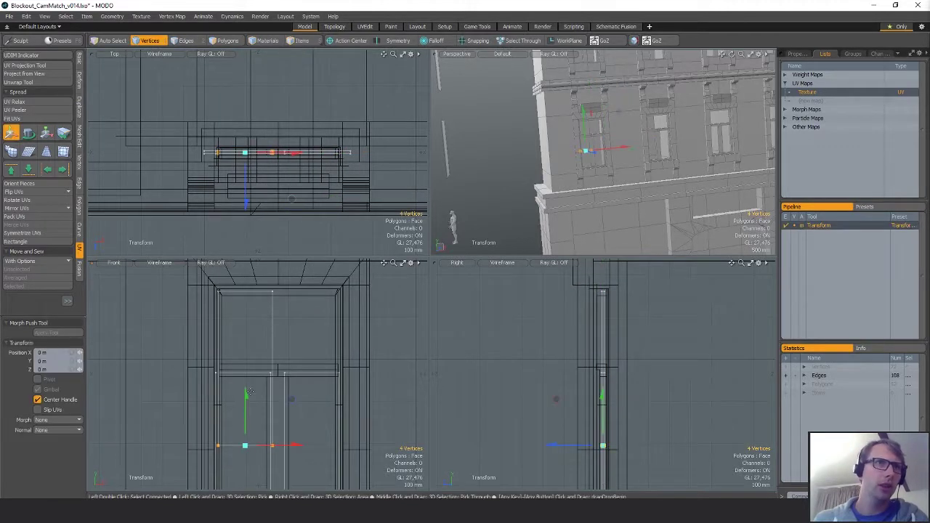
{"action": "left_click_drag", "start_coordinate": [245, 407], "coordinate": [246, 328]}
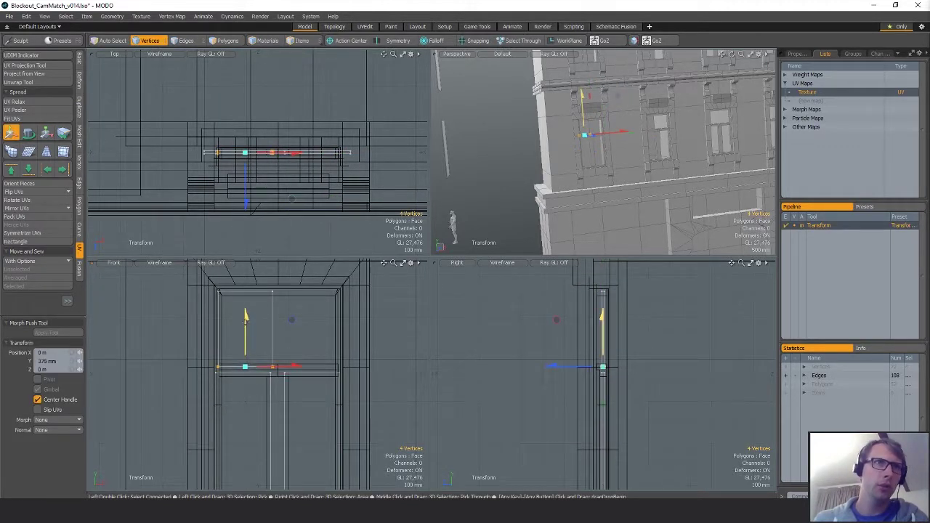
{"action": "key", "text": "q"}
- Select the upper pane's two right-side edges and move them in positive X to the right window frame, with snapping enabled
{"action": "key", "text": "2"}
{"action": "middle_click_drag", "start_coordinate": [263, 327], "coordinate": [282, 328]}
{"action": "key", "text": "w"}
{"action": "left_click_drag", "start_coordinate": [319, 328], "coordinate": [385, 329]}
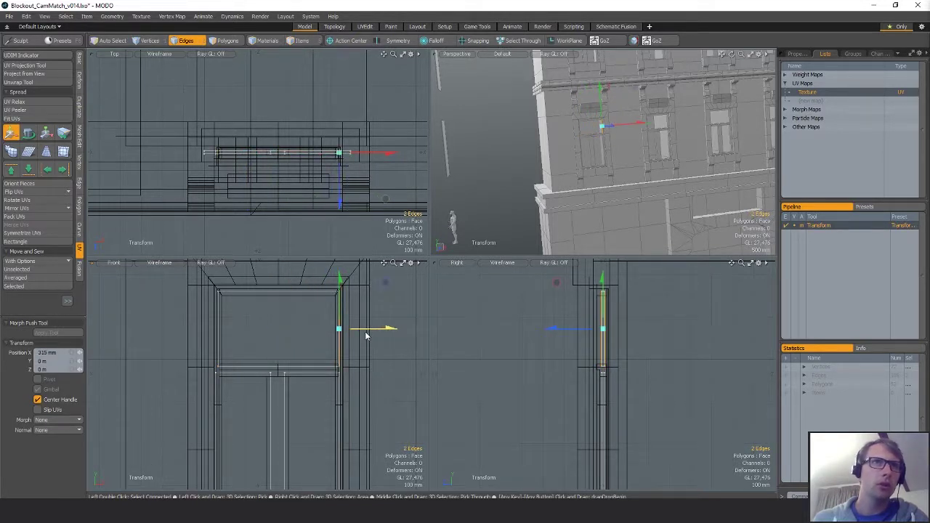
{"action": "key", "text": "x"}
{"action": "left_click_drag", "start_coordinate": [339, 329], "coordinate": [335, 331]}
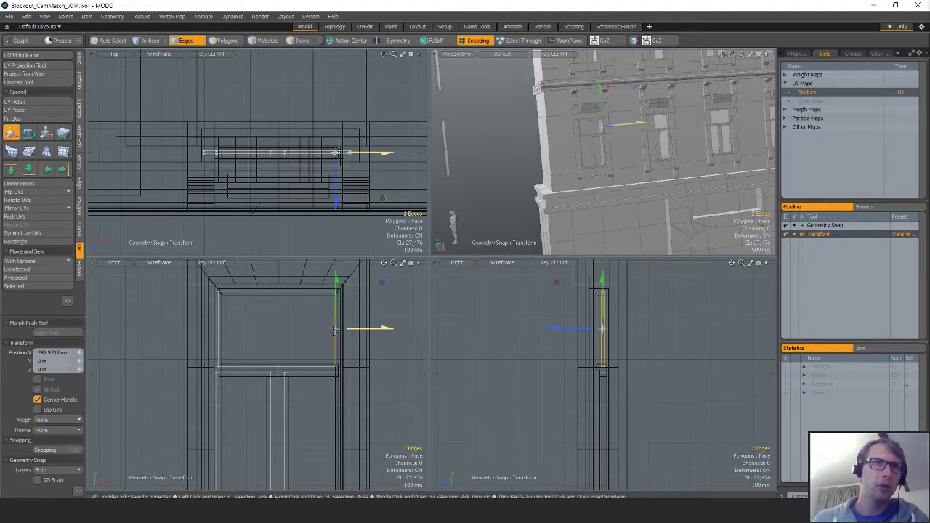
{"action": "key", "text": "q"}
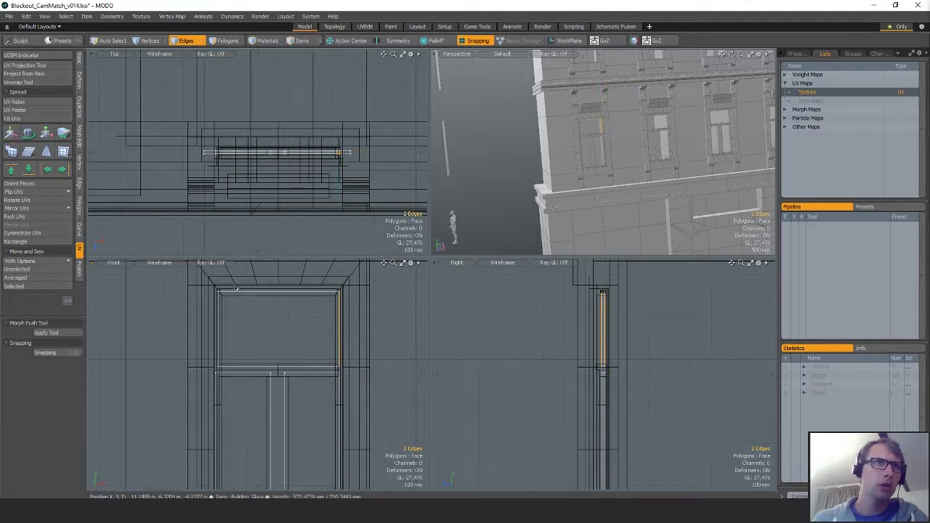
- Select the upper pane's left-side edges and snap them to the left window frame
{"action": "middle_click_drag", "start_coordinate": [207, 311], "coordinate": [228, 315]}
{"action": "key", "text": "w"}
{"action": "left_click_drag", "start_coordinate": [255, 330], "coordinate": [216, 372]}
{"action": "key", "text": "q"}
- Select the outer right edges of the upper and lower-right panes and move them about 5 mm in X to the frame
{"action": "middle_click_drag", "start_coordinate": [318, 341], "coordinate": [365, 335]}
{"action": "middle_click_drag", "start_coordinate": [362, 412], "coordinate": [318, 421], "text": "shift"}
{"action": "key", "text": "w"}
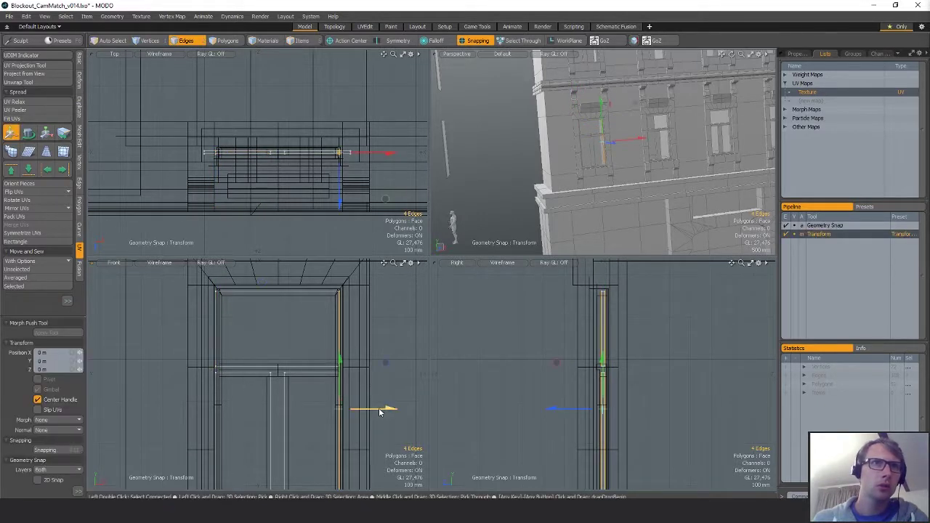
{"action": "left_click_drag", "start_coordinate": [384, 409], "coordinate": [340, 288]}
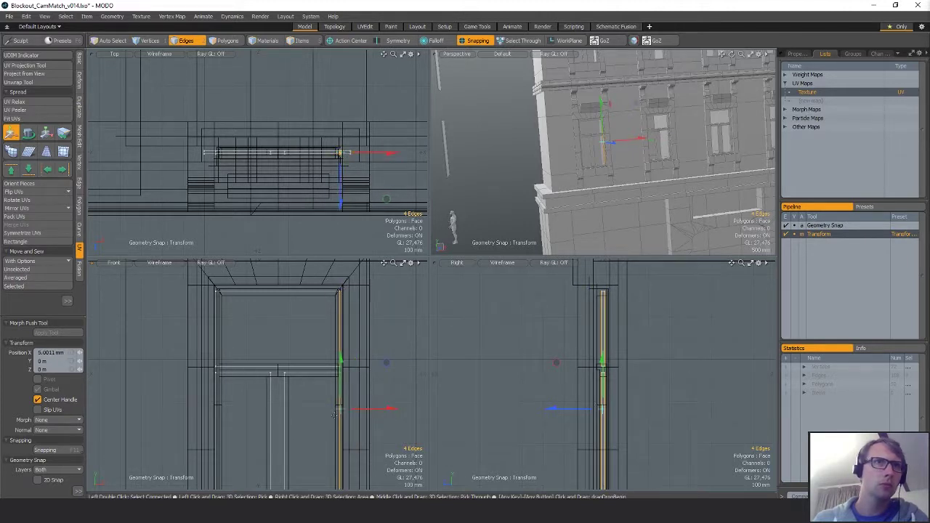
{"action": "key", "text": "space"}
- Select the outer left edges of the upper and lower-left panes and snap them in X to the inner frame
{"action": "right_click_drag", "start_coordinate": [230, 407], "coordinate": [197, 412]}
{"action": "key", "text": "w"}
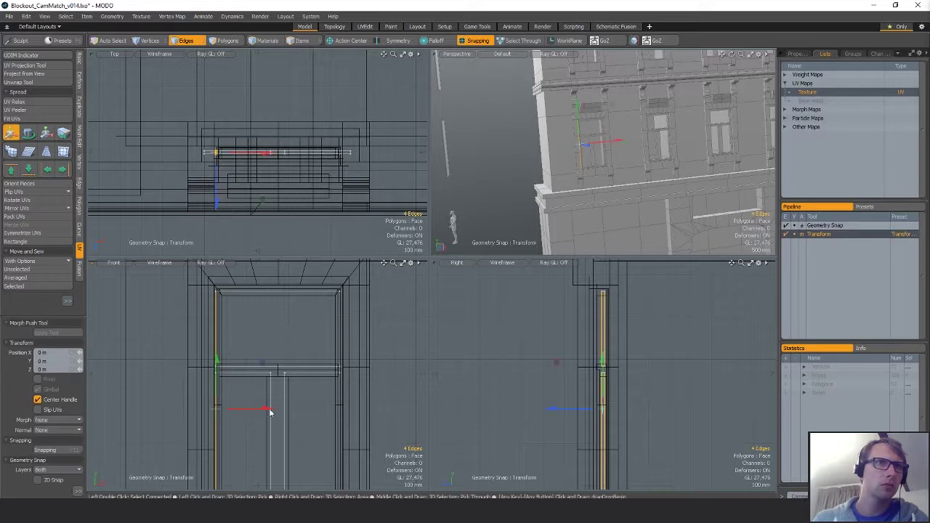
{"action": "left_click_drag", "start_coordinate": [269, 412], "coordinate": [216, 289]}
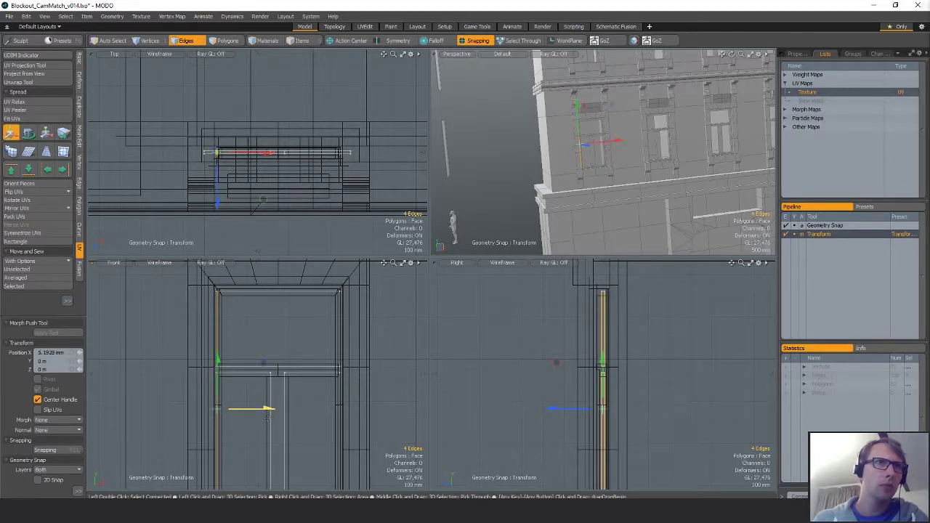
{"action": "key", "text": "space"}
- Turn snapping off and select all polygons of the window's three glass panes
{"action": "right_click_drag", "start_coordinate": [265, 412], "coordinate": [278, 421]}
{"action": "left_click_drag", "start_coordinate": [296, 415], "coordinate": [290, 369], "text": "alt+shift"}
{"action": "key", "text": "x"}
{"action": "key", "text": "3"}
{"action": "scroll", "coordinate": [287, 418], "scroll_direction": "down", "scroll_amount": 2}
{"action": "key", "text": "1"}
{"action": "key", "text": "space"}
{"action": "key", "text": "space"}
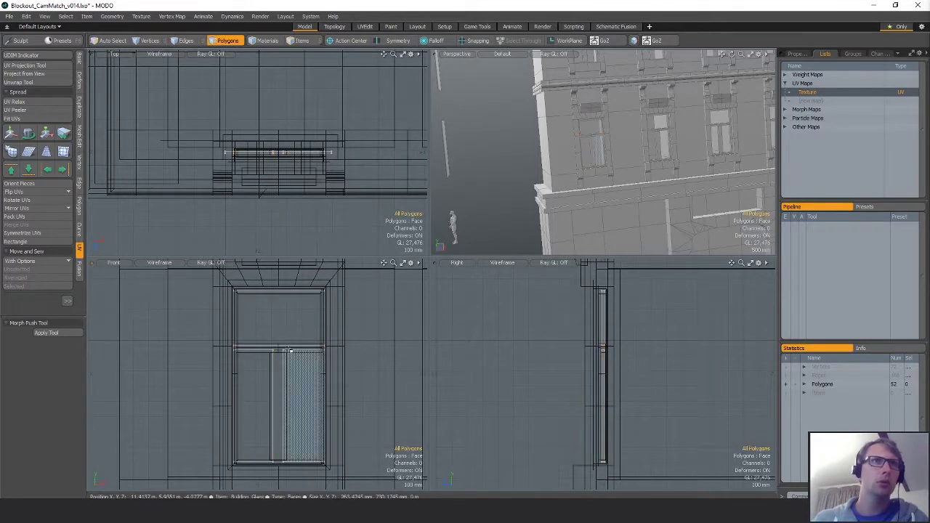
{"action": "left_click", "coordinate": [291, 355]}
{"action": "left_click", "coordinate": [363, 355]}
{"action": "mouse_move", "coordinate": [374, 336]}
{"action": "right_mouse_down"}
{"action": "mouse_move", "coordinate": [150, 442]}
{"action": "mouse_move", "coordinate": [352, 396]}
{"action": "right_mouse_up"}
{"action": "left_click_drag", "start_coordinate": [350, 386], "coordinate": [295, 380], "text": "alt+shift"}
{"action": "scroll", "coordinate": [310, 379], "scroll_direction": "down", "scroll_amount": 3}
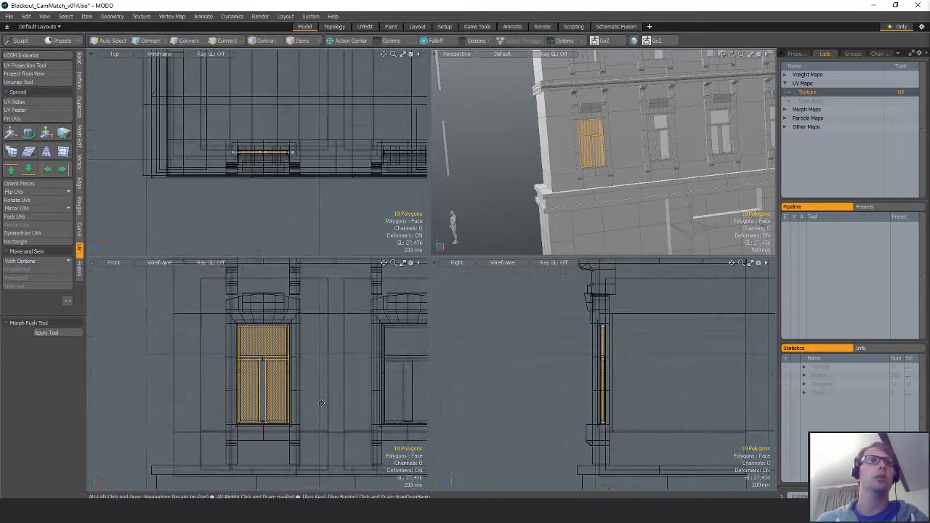
{"action": "left_click_drag", "start_coordinate": [351, 377], "coordinate": [333, 372], "text": "alt+shift"}
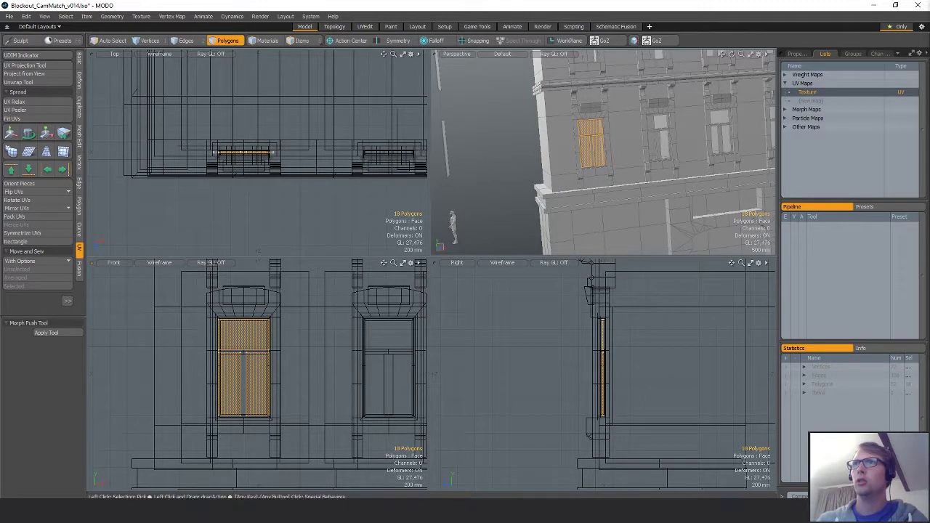
- Hide the surrounding building and the finished panes, and select the mesh containing the other windows' undivided glass
{"action": "key", "text": "shift+h"}
{"action": "key", "text": "u"}
{"action": "left_click_drag", "start_coordinate": [352, 370], "coordinate": [292, 375], "text": "alt+shift"}
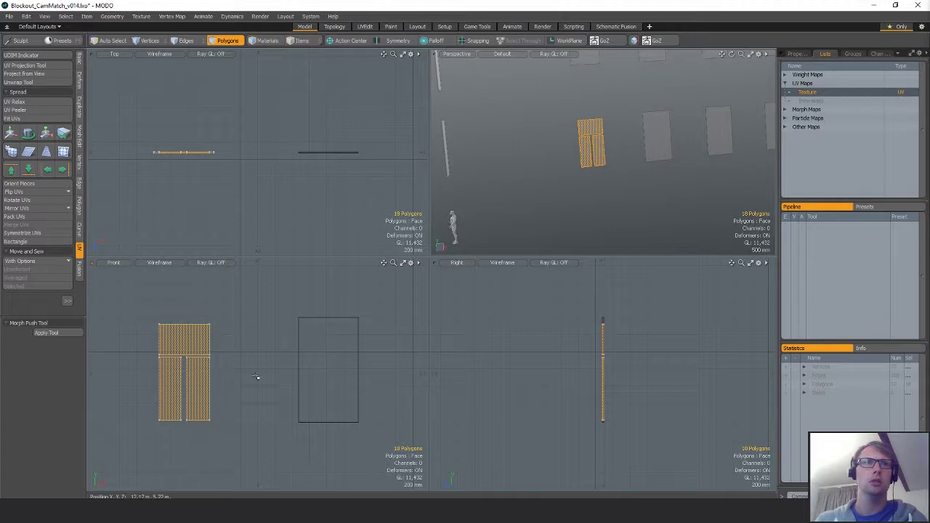
{"action": "key", "text": "5"}
{"action": "key", "text": "h"}
{"action": "left_click", "coordinate": [332, 320]}
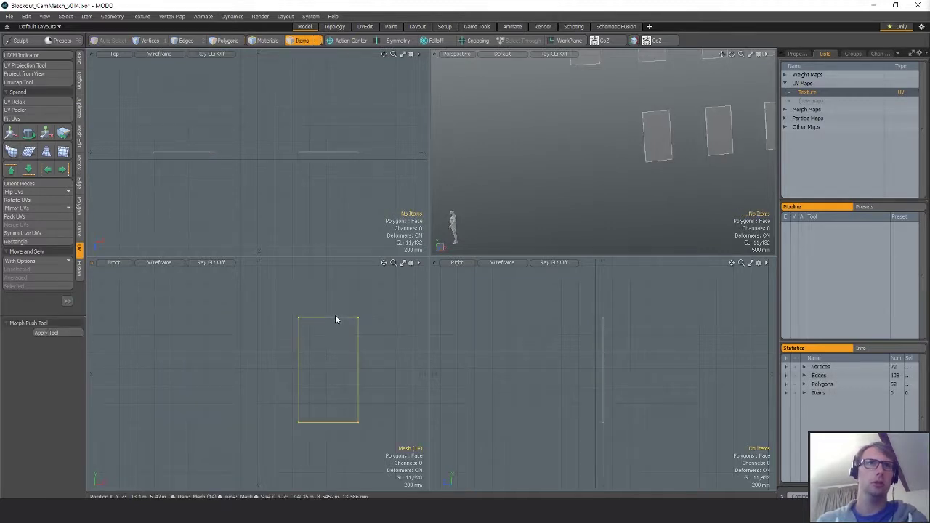
- Cut the undivided glass of the lowest row's second window down its middle with a Loop Slice, using a count of 1
{"action": "key", "text": "3"}
{"action": "double_click", "coordinate": [332, 355]}
{"action": "key", "text": "alt+c"}
{"action": "left_click", "coordinate": [332, 355]}
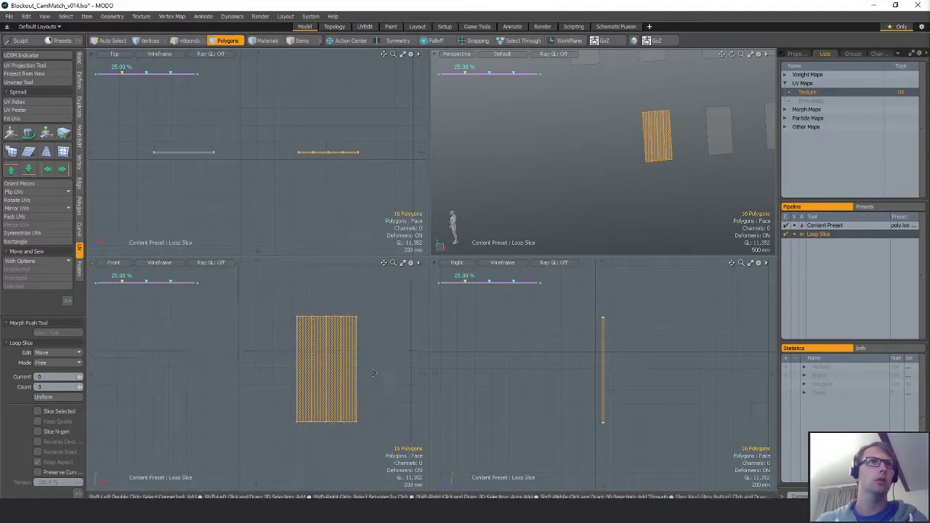
{"action": "left_click_drag", "start_coordinate": [332, 355], "coordinate": [234, 360], "text": "alt+shift"}
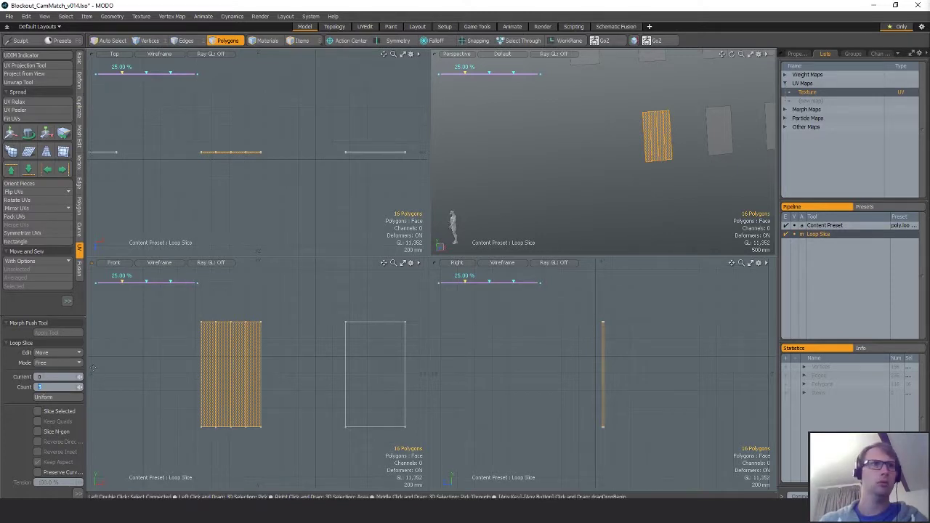
{"action": "type", "text": "1"}
{"action": "key", "text": "Return"}
{"action": "left_click_drag", "start_coordinate": [380, 327], "coordinate": [313, 332], "text": "alt+shift"}
{"action": "key", "text": "q"}
{"action": "key", "text": "Escape"}
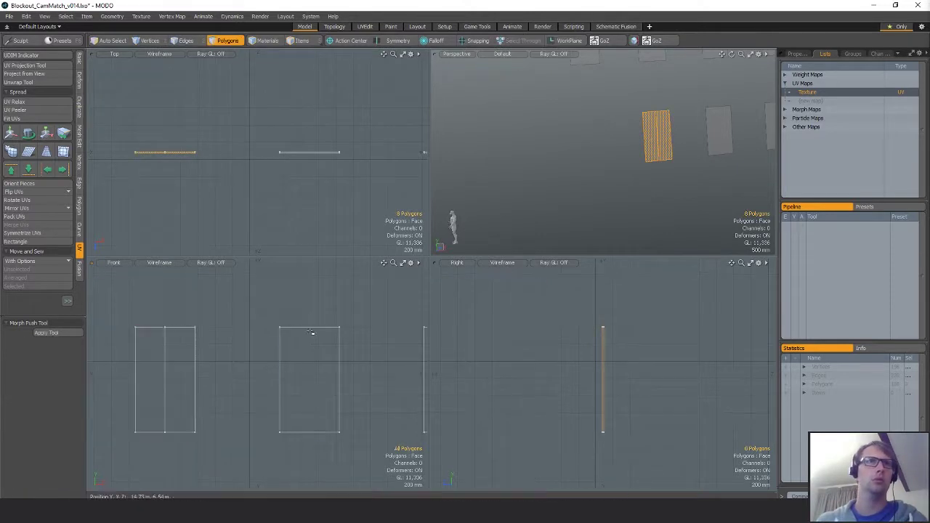
- Loop-slice the third window's undivided glass in the lowest row once down the middle
{"action": "double_click", "coordinate": [309, 342]}
{"action": "key", "text": "alt+c"}
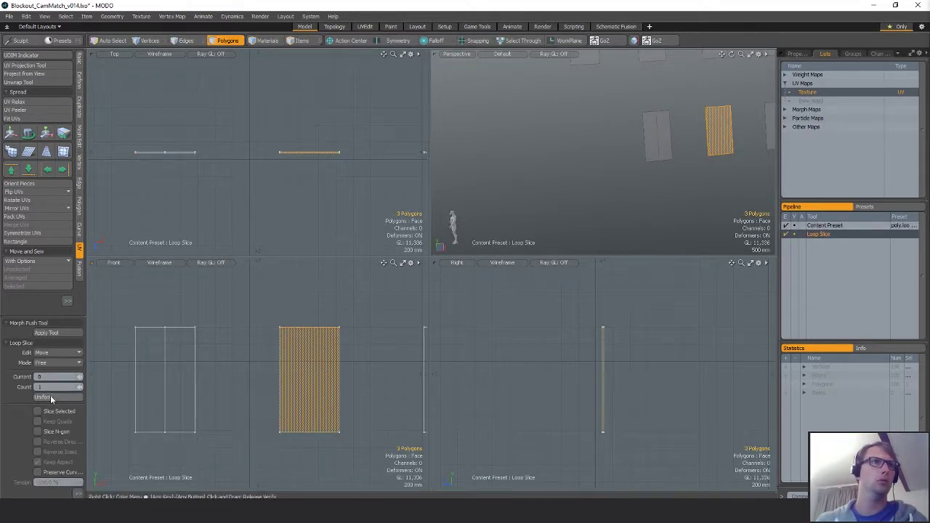
{"action": "left_click", "coordinate": [377, 329]}
{"action": "left_click_drag", "start_coordinate": [377, 329], "coordinate": [310, 327], "text": "alt+shift"}
{"action": "key", "text": "q"}
{"action": "key", "text": "Escape"}
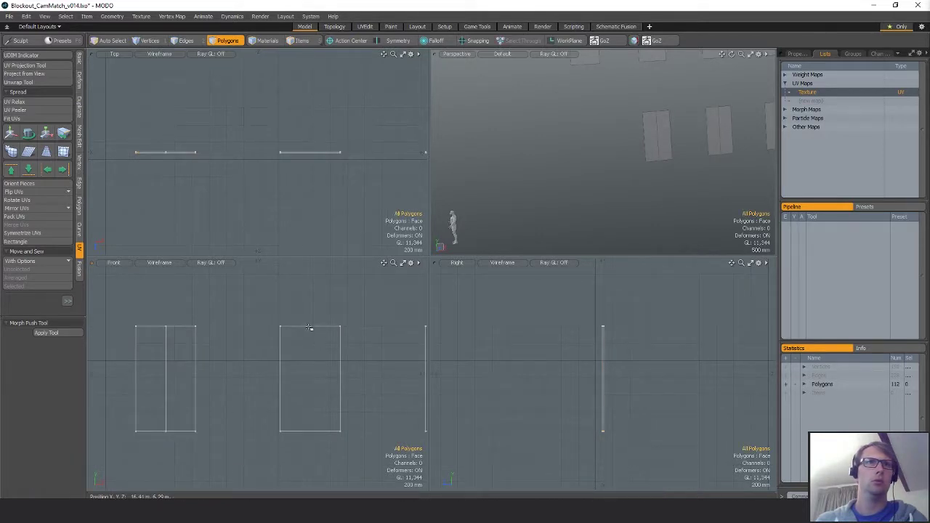
- Loop-slice the undivided glass of the lowest row's fourth and fifth windows once at 50%
{"action": "double_click", "coordinate": [309, 328]}
{"action": "key", "text": "alt+c"}
{"action": "left_click_drag", "start_coordinate": [409, 359], "coordinate": [279, 359], "text": "alt+shift"}
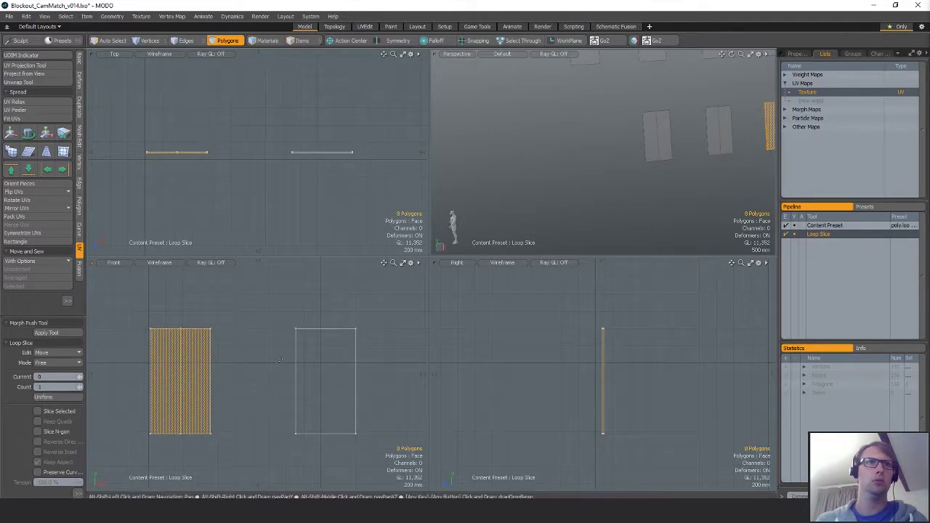
{"action": "double_click", "coordinate": [318, 353]}
{"action": "key", "text": "alt+c"}
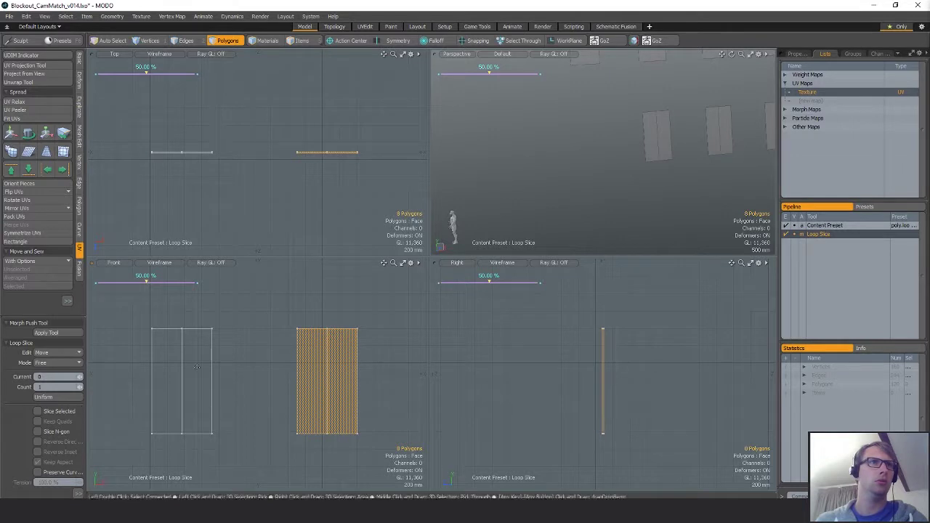
{"action": "key", "text": "q"}
{"action": "key", "text": "Escape"}
- Copy the finished three-pane glass of the first window and snap the copy in X onto the second window, about 1.67 m away
{"action": "scroll", "coordinate": [200, 369], "scroll_direction": "down", "scroll_amount": 3}
{"action": "left_click_drag", "start_coordinate": [212, 378], "coordinate": [342, 354], "text": "alt+shift"}
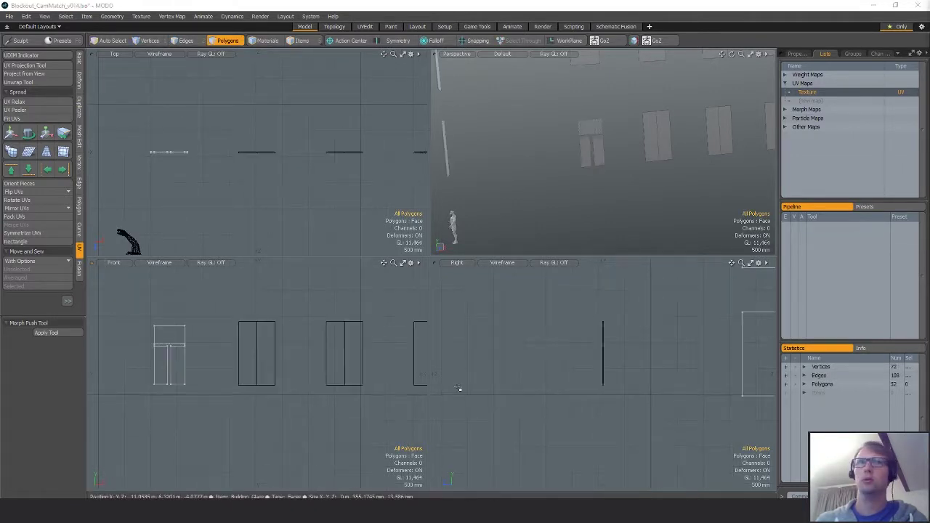
{"action": "mouse_move", "coordinate": [177, 301]}
{"action": "right_mouse_down"}
{"action": "mouse_move", "coordinate": [212, 432]}
{"action": "mouse_move", "coordinate": [203, 305]}
{"action": "right_mouse_up"}
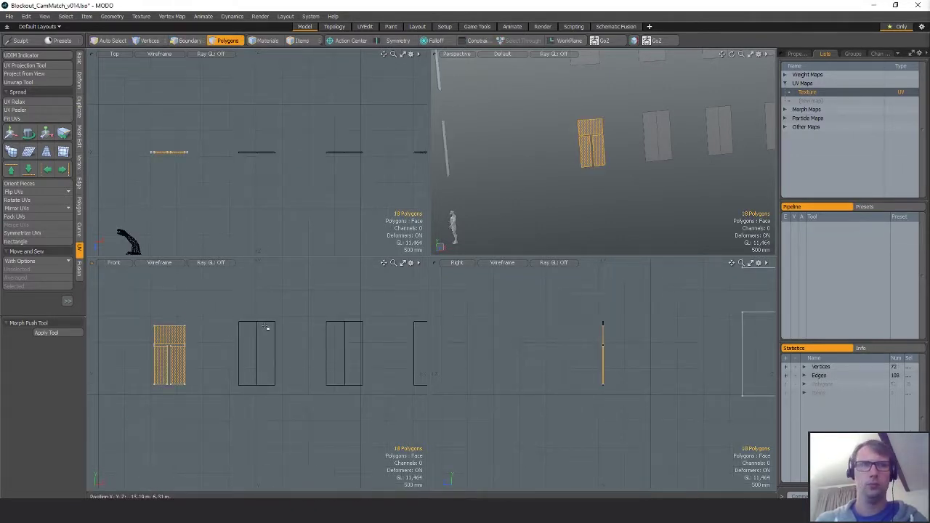
{"action": "key", "text": "x"}
{"action": "key", "text": "w"}
{"action": "left_click_drag", "start_coordinate": [170, 325], "coordinate": [260, 320]}
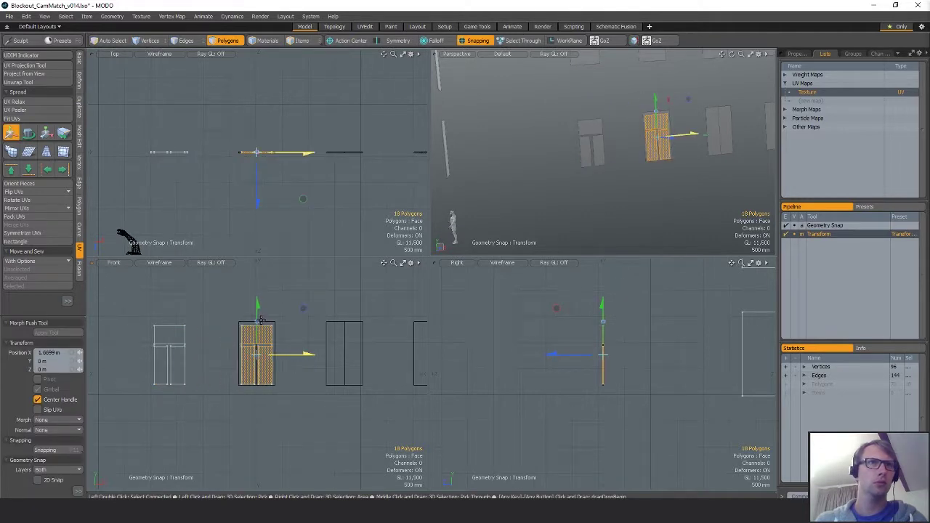
{"action": "key", "text": "space"}
- Paste another copy of the three panes and snap it 1.675 m in X onto the third window
{"action": "mouse_move", "coordinate": [338, 367]}
{"action": "left_mouse_down", "text": "alt+shift"}
{"action": "mouse_move", "coordinate": [290, 367]}
{"action": "mouse_move", "coordinate": [285, 357]}
{"action": "mouse_move", "coordinate": [347, 357]}
{"action": "left_mouse_up", "text": "alt+shift"}
{"action": "key", "text": "x"}
{"action": "key", "text": "w"}
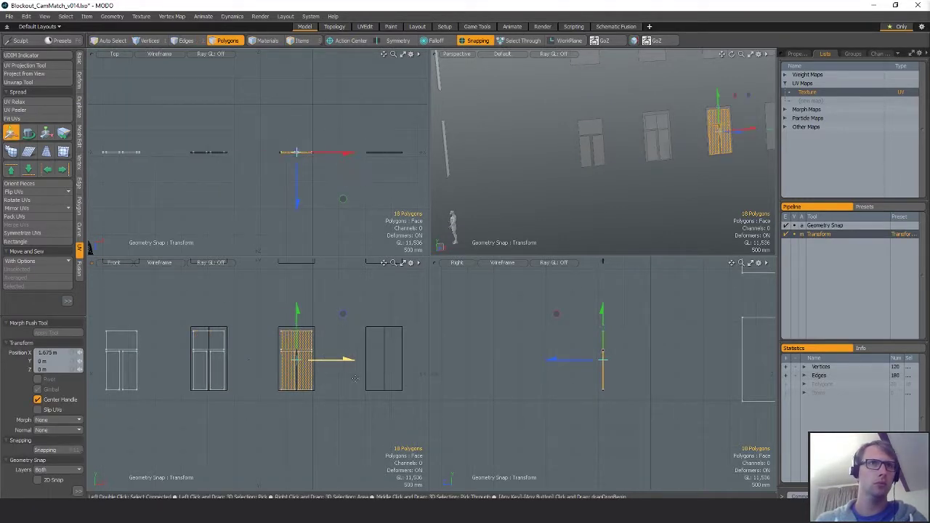
{"action": "key", "text": "space"}
- Copy the third window's panes and snap the pasted copy in X onto the centre of the fourth window
{"action": "left_click_drag", "start_coordinate": [366, 408], "coordinate": [303, 408], "text": "alt+shift"}
{"action": "key", "text": "ctrl+c"}
{"action": "key", "text": "ctrl+v"}
{"action": "key", "text": "x"}
{"action": "key", "text": "w"}
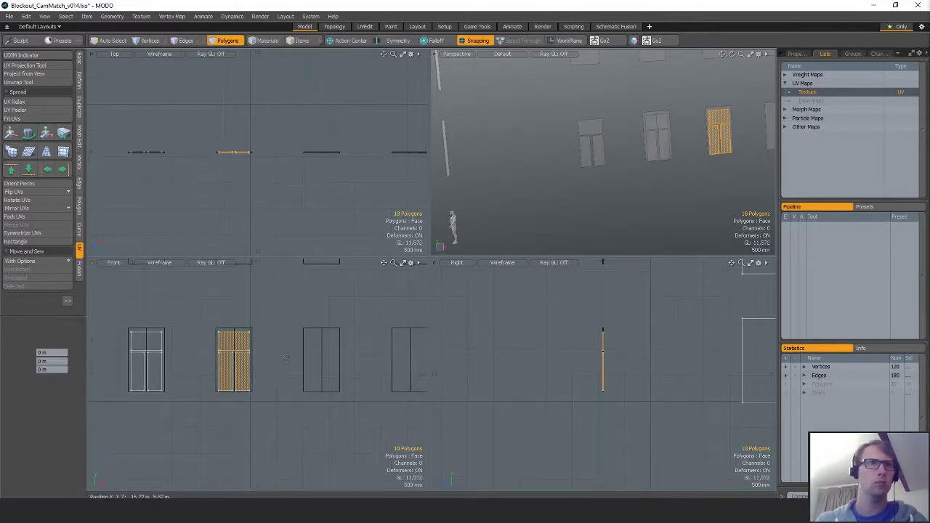
{"action": "left_click_drag", "start_coordinate": [273, 362], "coordinate": [322, 327]}
{"action": "key", "text": "space"}
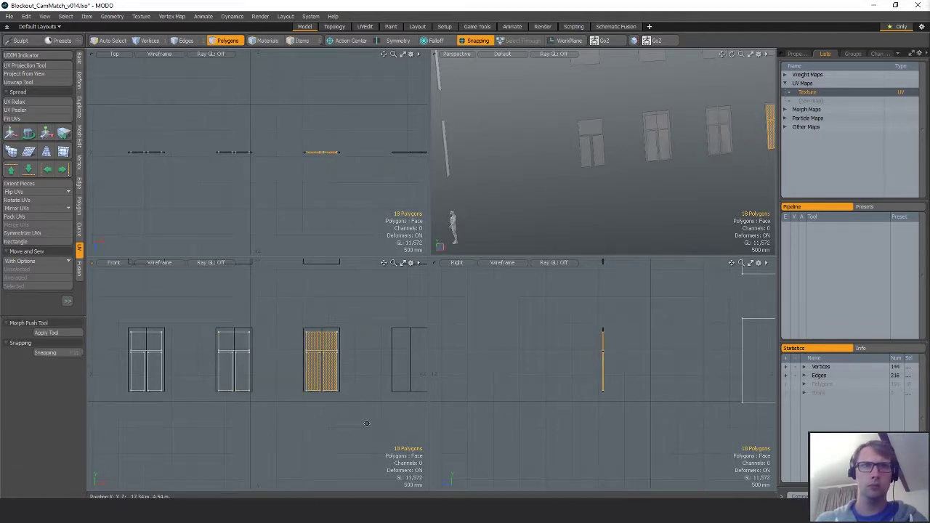
- Paste a further set of three panes and snap it in X onto the fifth window of the lowest row
{"action": "left_click_drag", "start_coordinate": [381, 417], "coordinate": [328, 417], "text": "alt+shift"}
{"action": "key", "text": "x"}
{"action": "key", "text": "x"}
{"action": "key", "text": "w"}
{"action": "left_click_drag", "start_coordinate": [323, 373], "coordinate": [412, 372]}
{"action": "left_click_drag", "start_coordinate": [392, 418], "coordinate": [358, 418], "text": "ctrl+alt"}
{"action": "left_click_drag", "start_coordinate": [286, 416], "coordinate": [339, 419], "text": "alt+shift"}
{"action": "left_click_drag", "start_coordinate": [339, 419], "coordinate": [294, 416], "text": "ctrl+alt"}
{"action": "key", "text": "space"}
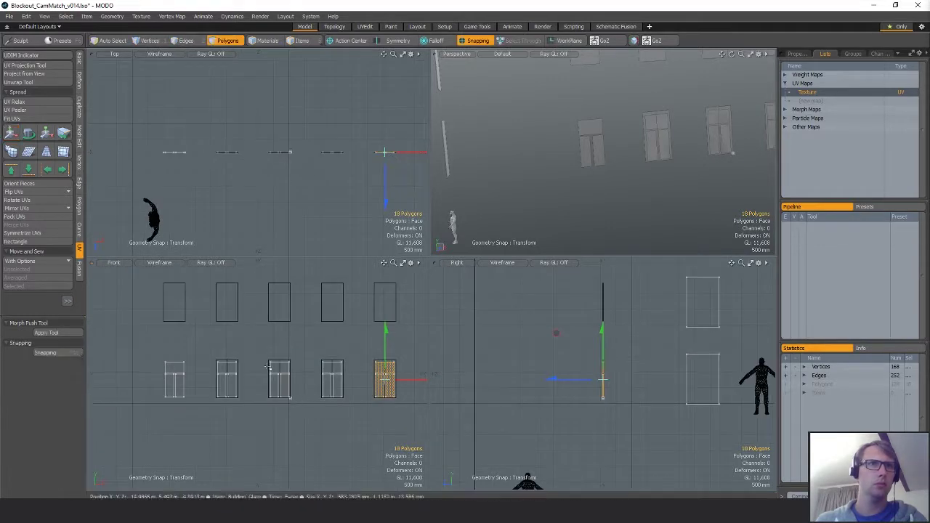
- Select the panes of all five lowest-row windows and snap a pasted copy up about 2.44 m in Y onto the second row
{"action": "mouse_move", "coordinate": [236, 341]}
{"action": "right_mouse_down"}
{"action": "mouse_move", "coordinate": [444, 432]}
{"action": "mouse_move", "coordinate": [378, 336]}
{"action": "right_mouse_up"}
{"action": "left_click_drag", "start_coordinate": [356, 385], "coordinate": [336, 405], "text": "alt+shift"}
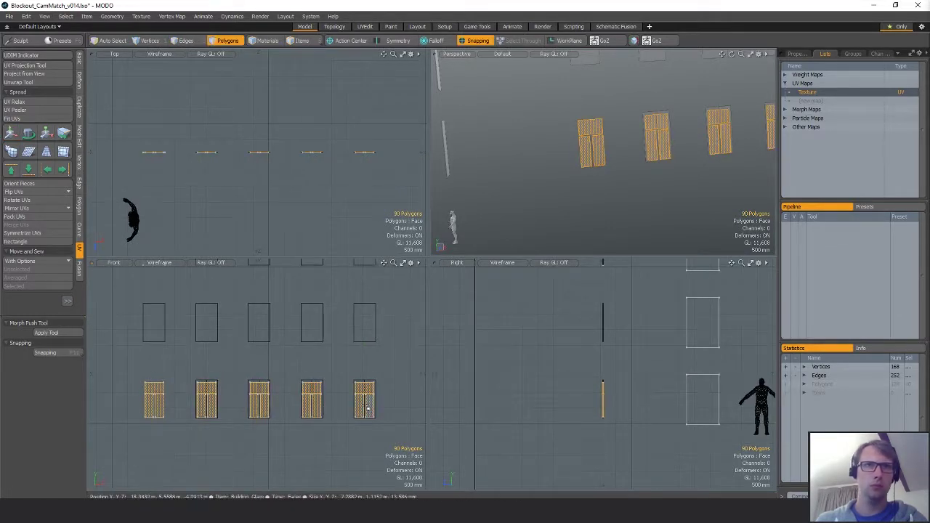
{"action": "left_click_drag", "start_coordinate": [377, 433], "coordinate": [407, 403], "text": "ctrl+alt"}
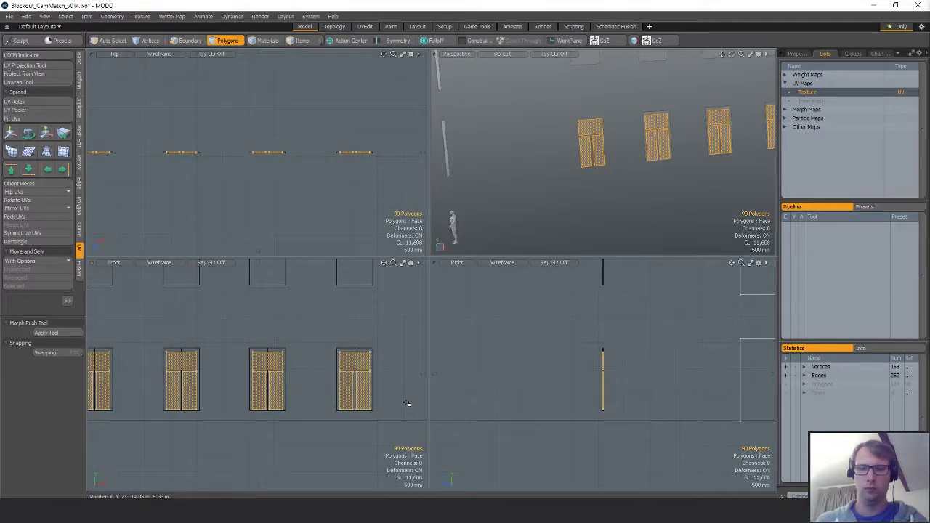
{"action": "key", "text": "x"}
{"action": "key", "text": "w"}
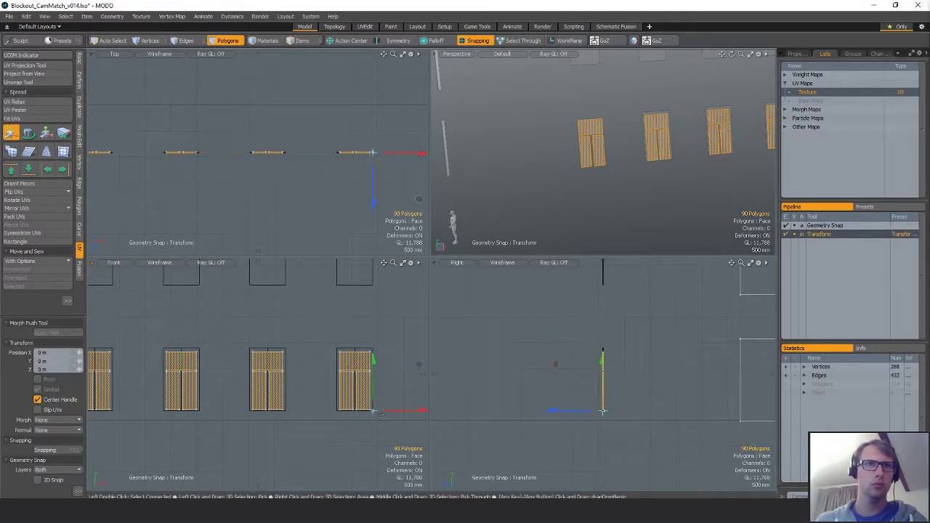
{"action": "scroll", "coordinate": [375, 412], "scroll_direction": "down", "scroll_amount": 3}
{"action": "left_click_drag", "start_coordinate": [372, 433], "coordinate": [373, 360]}
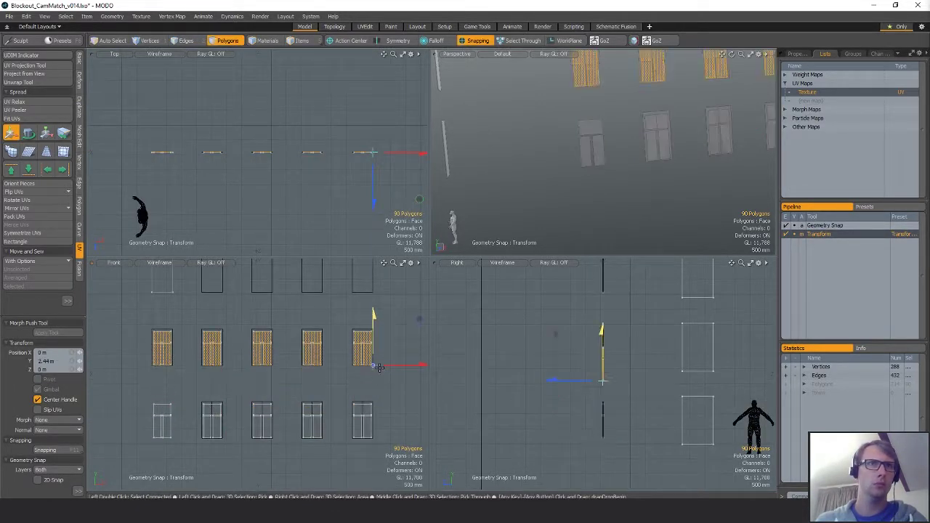
{"action": "left_click_drag", "start_coordinate": [250, 295], "coordinate": [245, 366], "text": "alt+shift"}
{"action": "key", "text": "q"}
- Delete the two undivided glass pieces in the first window column of the upper two rows
{"action": "scroll", "coordinate": [244, 367], "scroll_direction": "down", "scroll_amount": 2}
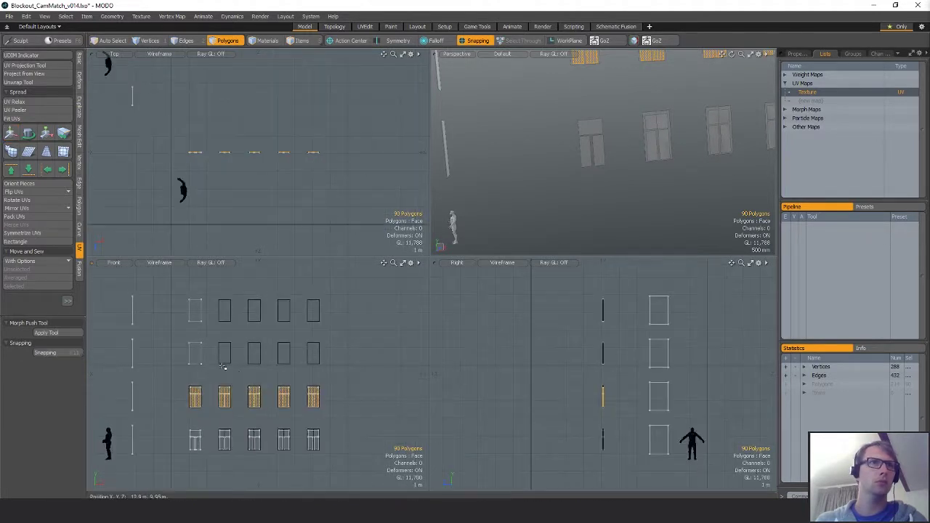
{"action": "right_click_drag", "start_coordinate": [189, 375], "coordinate": [210, 263]}
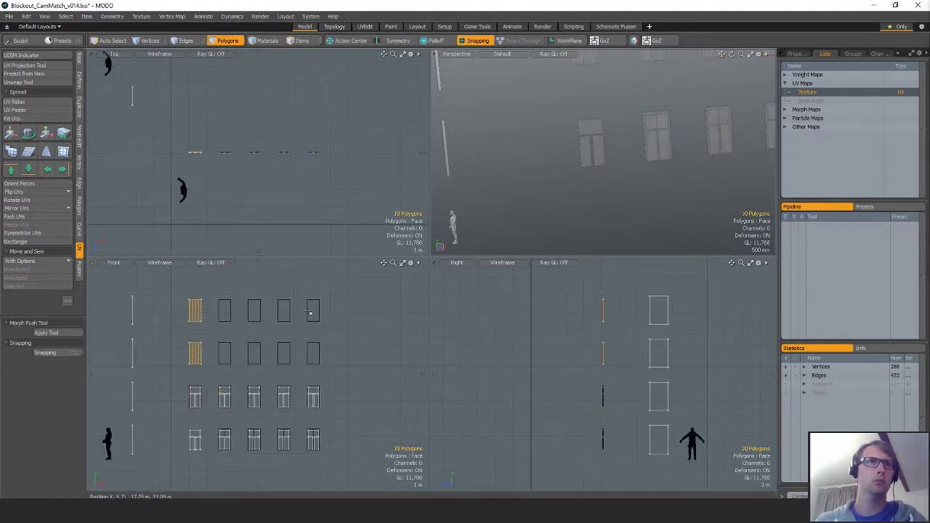
{"action": "key", "text": "Delete"}
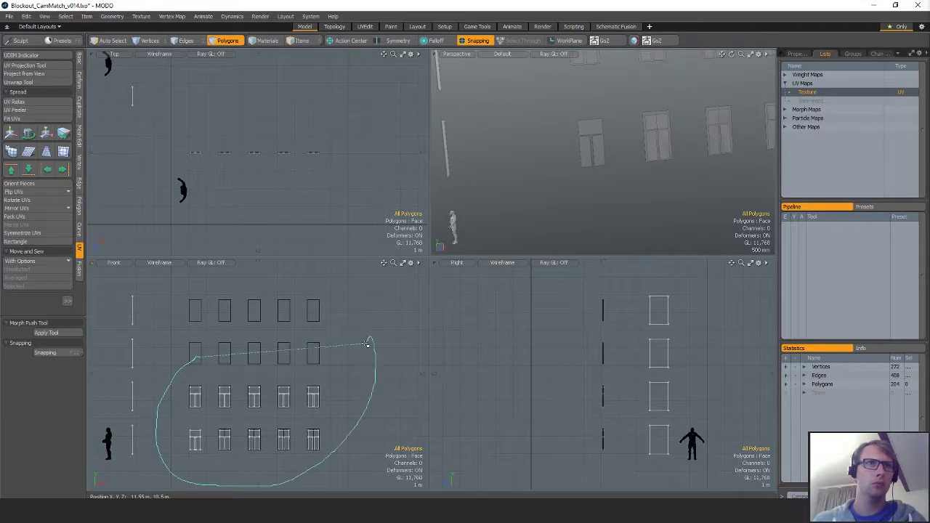
{"action": "right_click_drag", "start_coordinate": [367, 345], "coordinate": [368, 346]}
- Copy the second row's window panes and snap the pasted set 2.445 m up in Y onto the third row
{"action": "mouse_move", "coordinate": [181, 420]}
{"action": "right_mouse_down"}
{"action": "mouse_move", "coordinate": [381, 421]}
{"action": "mouse_move", "coordinate": [312, 392]}
{"action": "right_mouse_up"}
{"action": "key", "text": "ctrl+c"}
{"action": "key", "text": "ctrl+v"}
{"action": "key", "text": "w"}
{"action": "scroll", "coordinate": [301, 405], "scroll_direction": "up", "scroll_amount": 8}
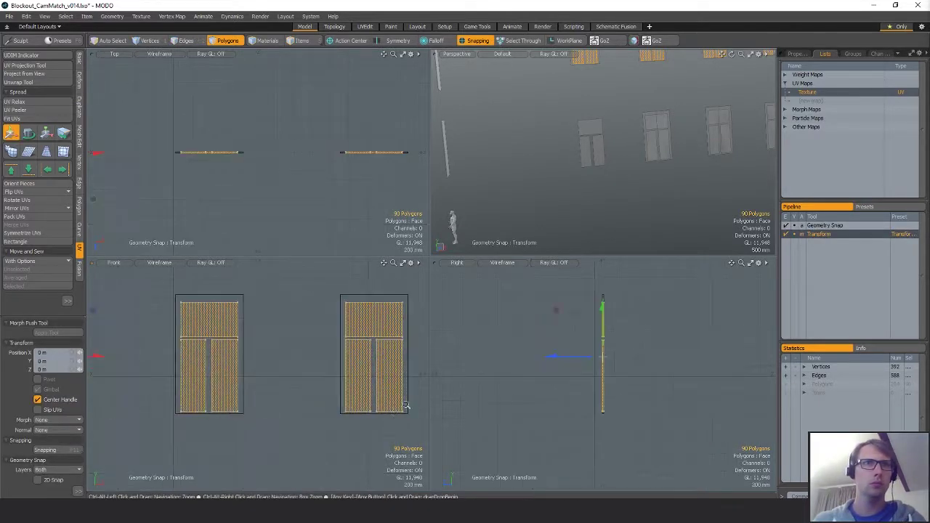
{"action": "scroll", "coordinate": [409, 417], "scroll_direction": "down", "scroll_amount": 5}
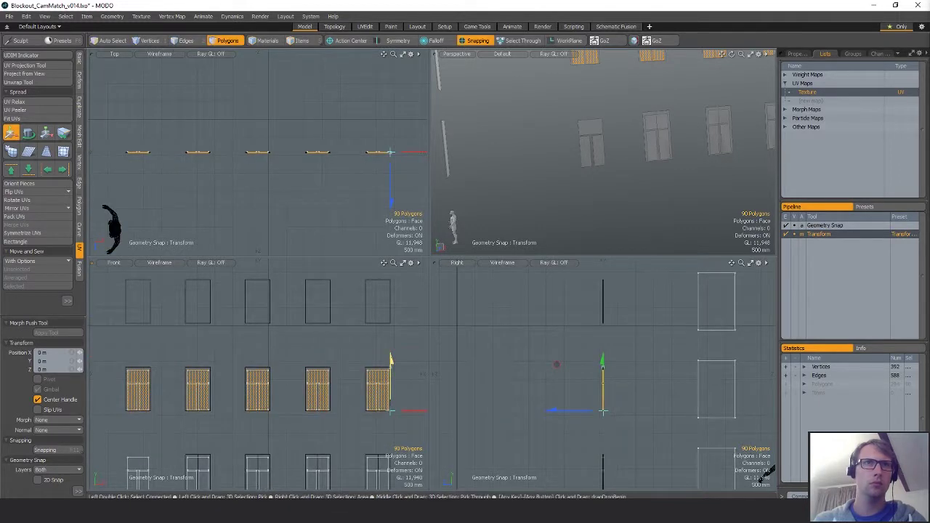
{"action": "left_click_drag", "start_coordinate": [381, 385], "coordinate": [368, 311]}
- Paste the row of panes once more and snap it up in Y onto the fourth row's windows
{"action": "key", "text": "ctrl+v"}
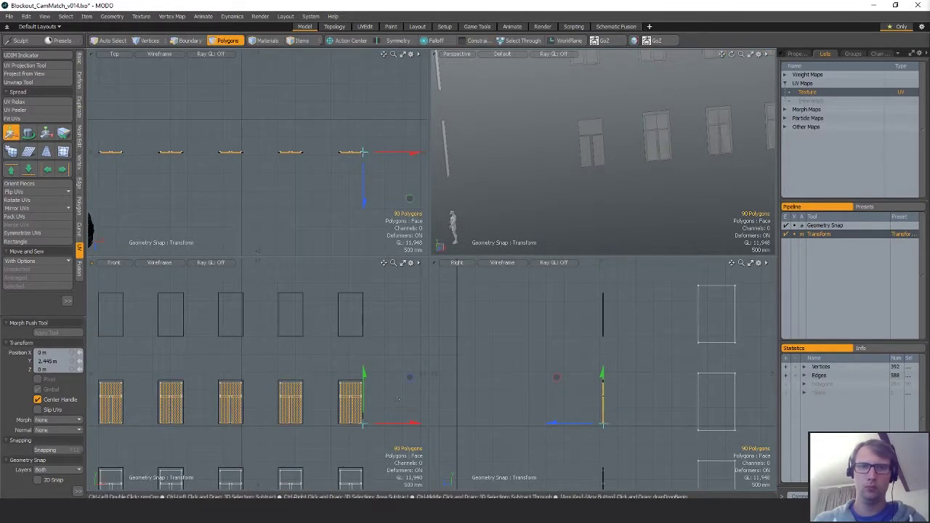
{"action": "left_click", "coordinate": [363, 422]}
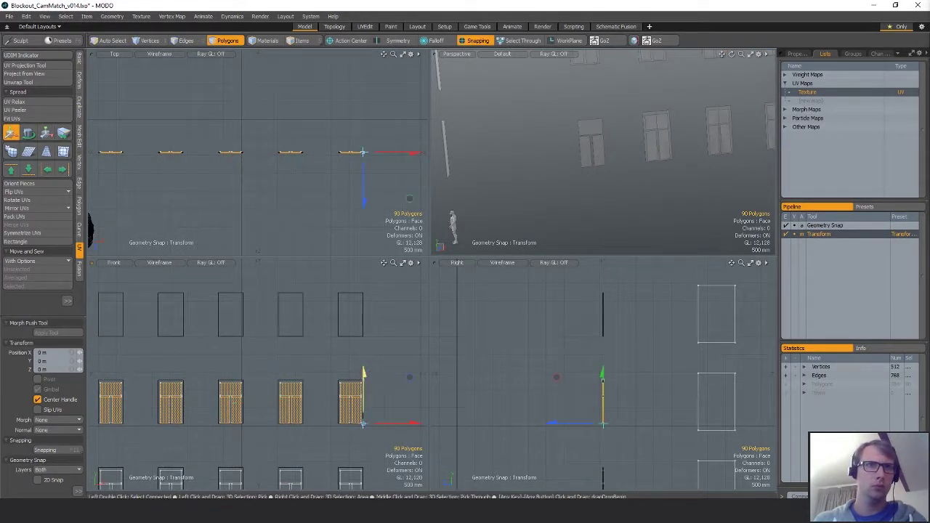
{"action": "left_click_drag", "start_coordinate": [364, 381], "coordinate": [363, 291]}
{"action": "key", "text": "space"}
{"action": "scroll", "coordinate": [331, 341], "scroll_direction": "down", "scroll_amount": 6}
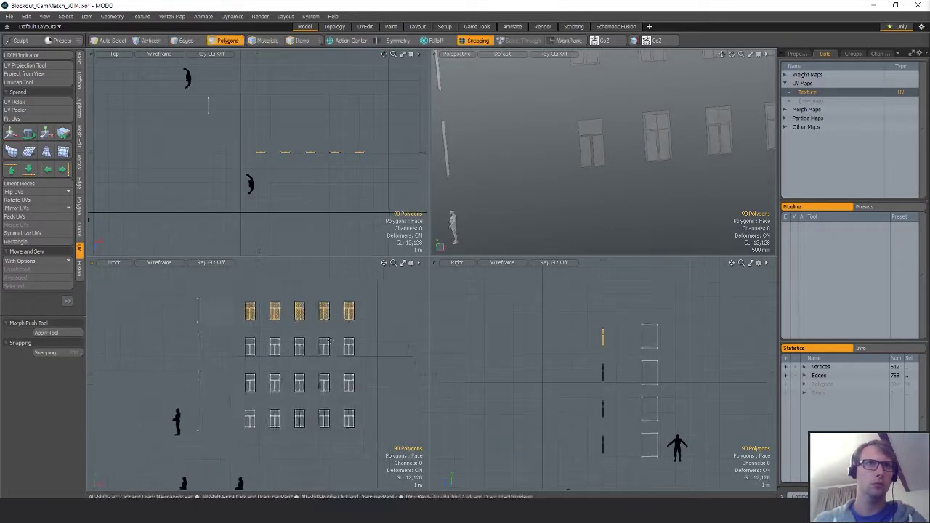
- Select the glass panes of the second window column on all four floors of the building
{"action": "left_click", "coordinate": [329, 341]}
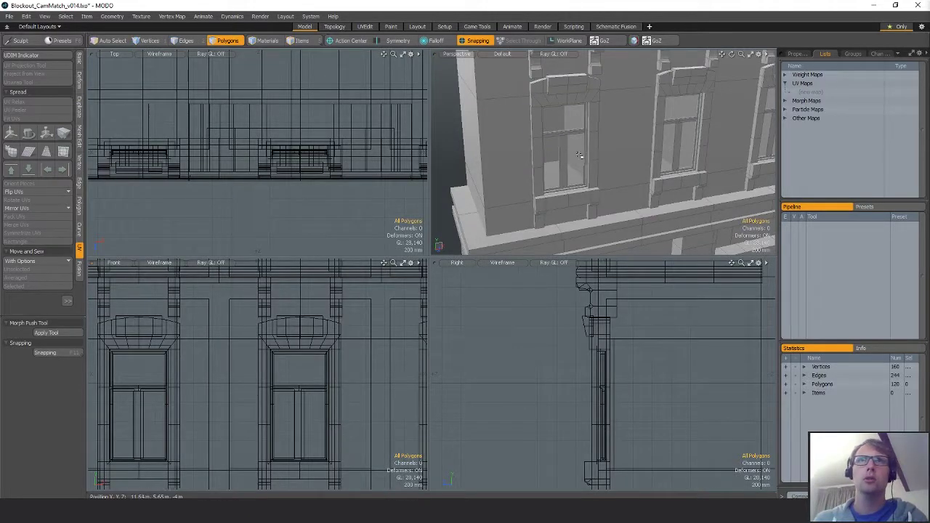
{"action": "left_click", "coordinate": [666, 145]}
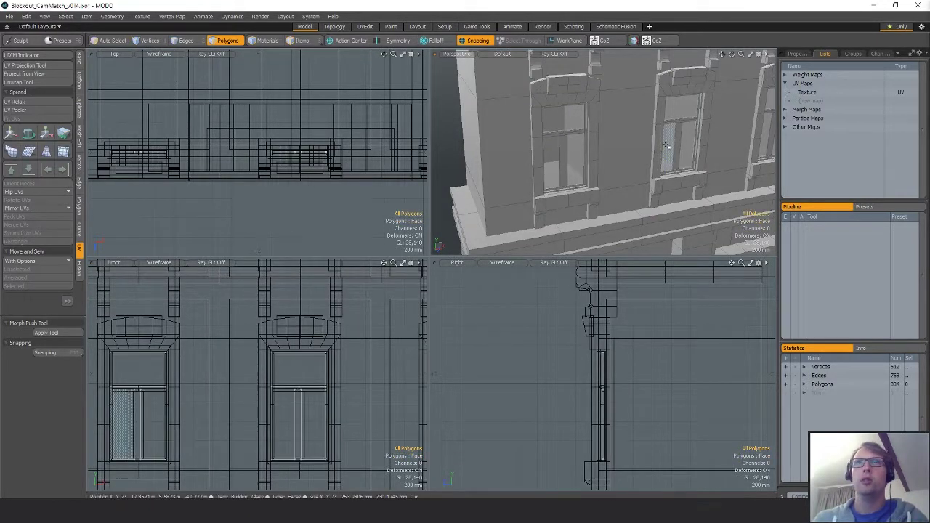
{"action": "mouse_move", "coordinate": [139, 412]}
{"action": "left_mouse_down", "text": "ctrl+alt"}
{"action": "mouse_move", "coordinate": [168, 410]}
{"action": "mouse_move", "coordinate": [126, 401]}
{"action": "mouse_move", "coordinate": [202, 386]}
{"action": "mouse_move", "coordinate": [132, 390]}
{"action": "mouse_move", "coordinate": [227, 374]}
{"action": "left_mouse_up", "text": "ctrl+alt"}
{"action": "mouse_move", "coordinate": [289, 317]}
{"action": "right_mouse_down"}
{"action": "mouse_move", "coordinate": [319, 381]}
{"action": "mouse_move", "coordinate": [322, 363]}
{"action": "right_mouse_up"}
{"action": "left_click_drag", "start_coordinate": [312, 359], "coordinate": [130, 351], "text": "ctrl+alt"}
{"action": "left_click_drag", "start_coordinate": [297, 343], "coordinate": [277, 430], "text": "alt+shift"}
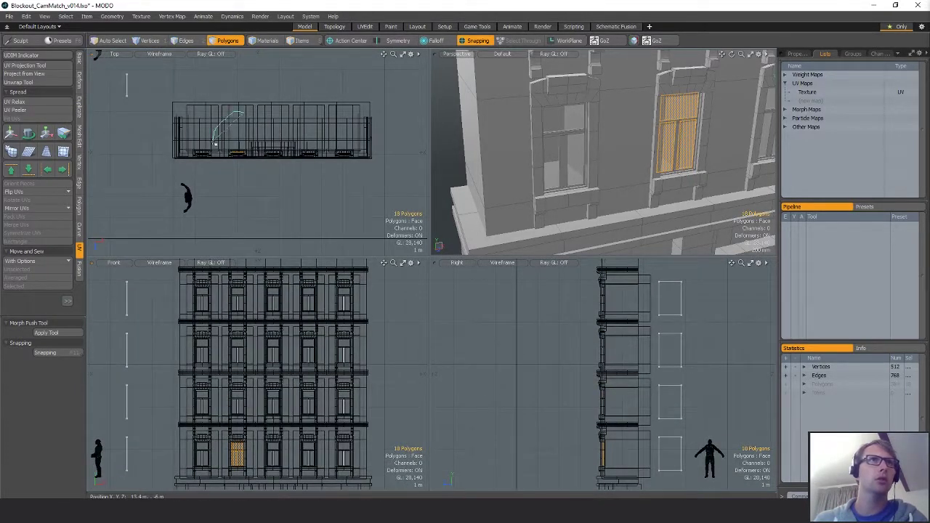
{"action": "right_click_drag", "start_coordinate": [215, 144], "coordinate": [263, 142]}
{"action": "key", "text": "shift+a"}
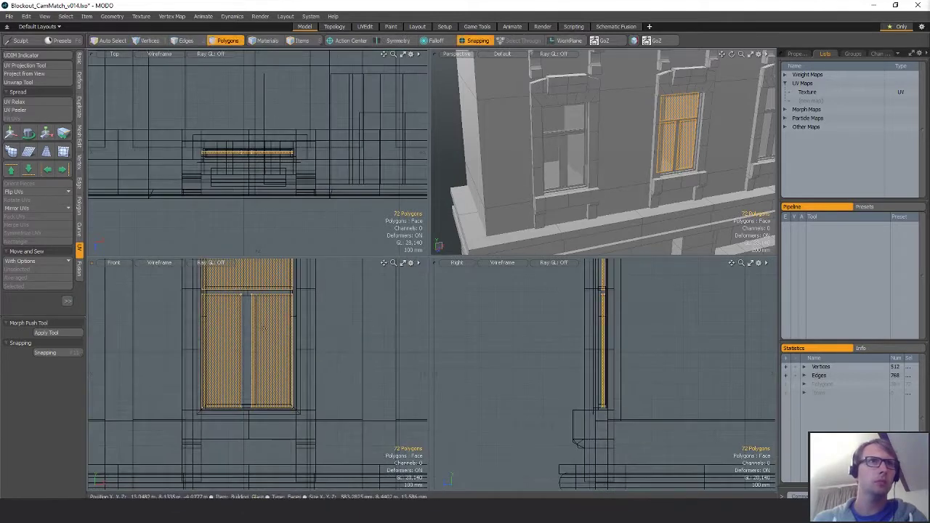
- Move the second column's glass panes slightly in X so they line up with their window frames
{"action": "key", "text": "w"}
{"action": "scroll", "coordinate": [264, 328], "scroll_direction": "down", "scroll_amount": 3}
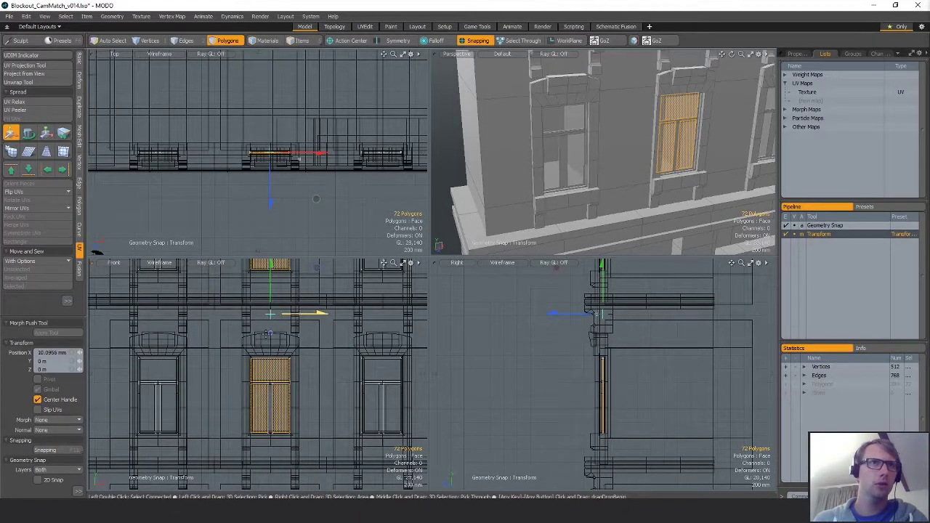
{"action": "key", "text": "q"}
{"action": "key", "text": "a"}
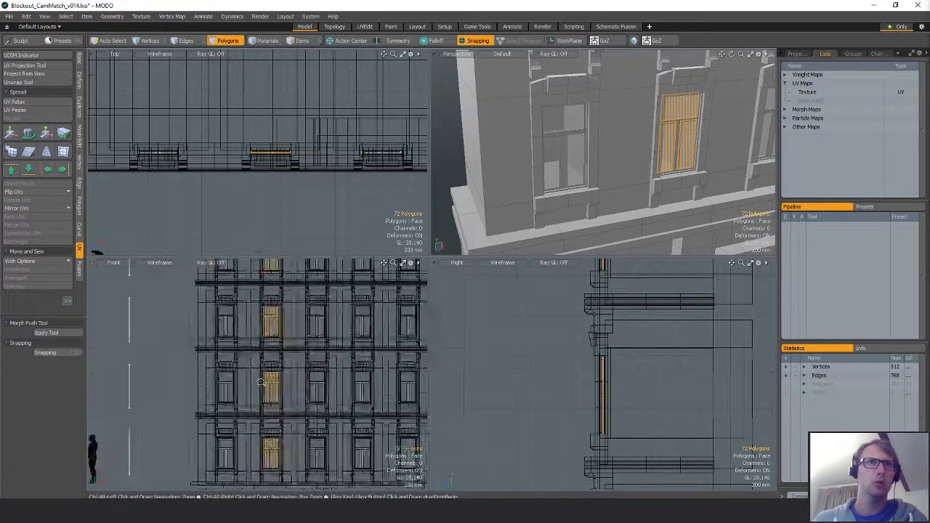
- Select the third window column's glass panes on all floors and move them about 15 mm in X to match their frames
{"action": "left_click", "coordinate": [289, 166]}
{"action": "key", "text": "shift+a"}
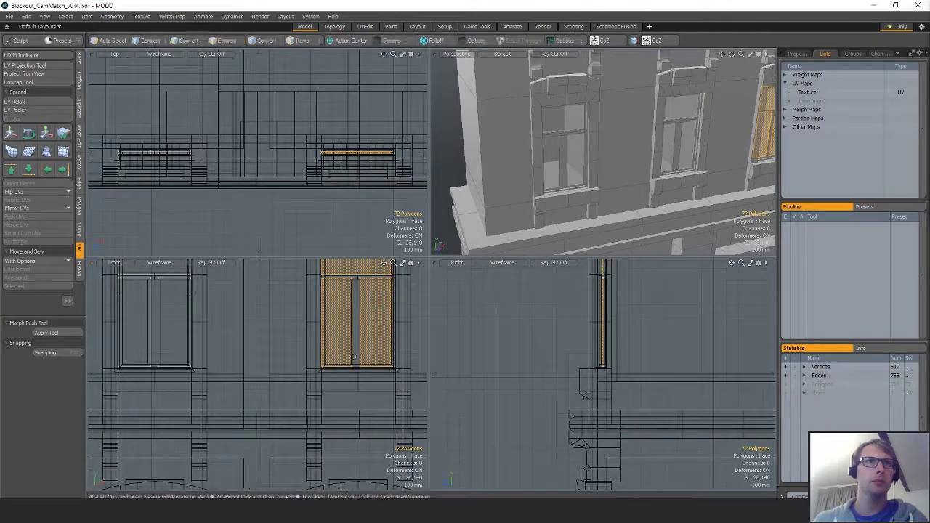
{"action": "key", "text": "w"}
{"action": "left_click_drag", "start_coordinate": [316, 378], "coordinate": [293, 269], "text": "alt+shift"}
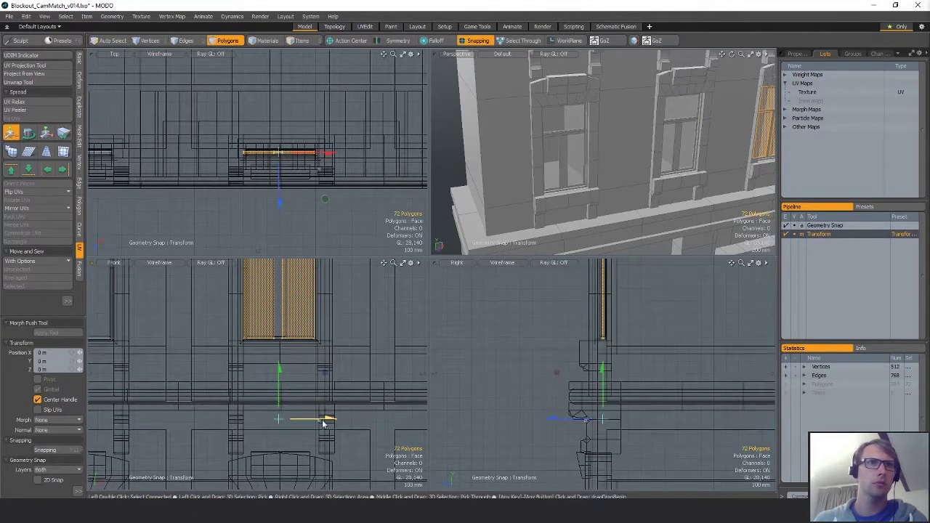
{"action": "left_click_drag", "start_coordinate": [324, 420], "coordinate": [284, 358]}
{"action": "key", "text": "a"}
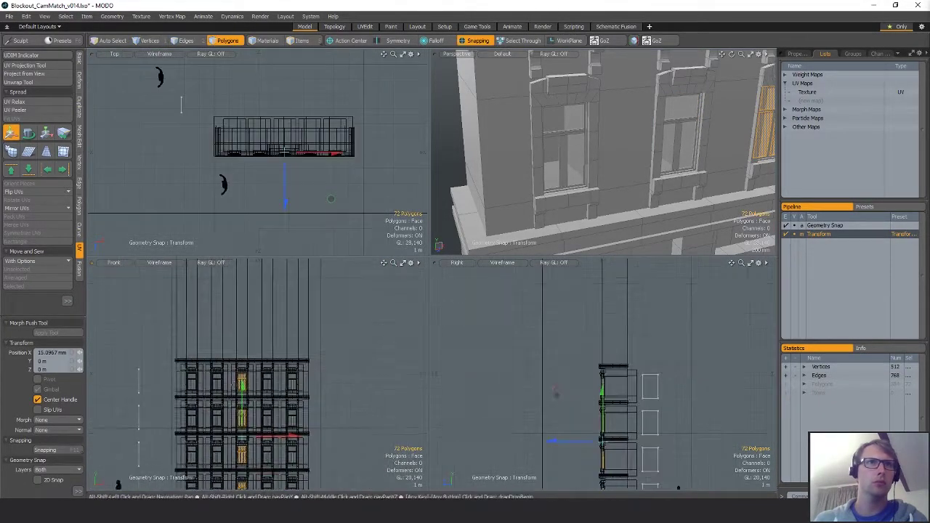
- Select the fourth window column's glass panes on all floors and move them about 20 mm in X to match their frames
{"action": "key", "text": "q"}
{"action": "key", "text": "shift+a"}
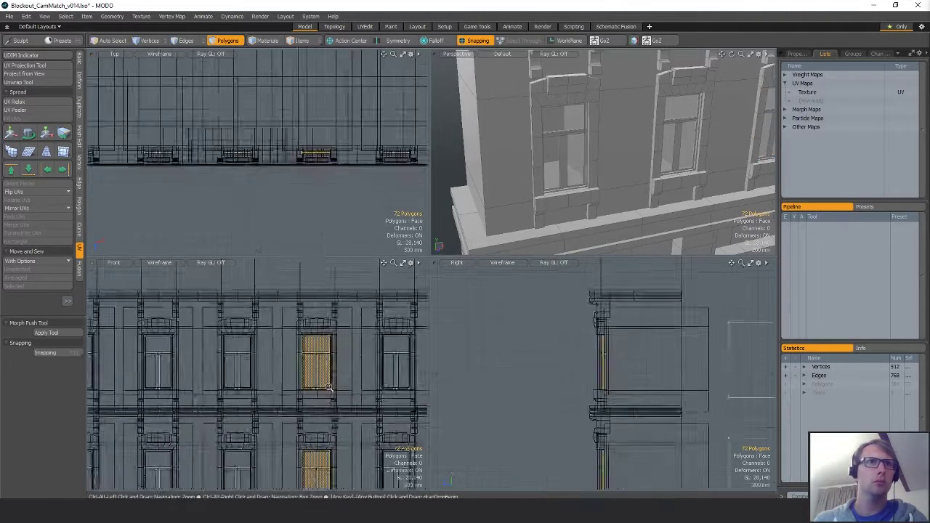
{"action": "key", "text": "y"}
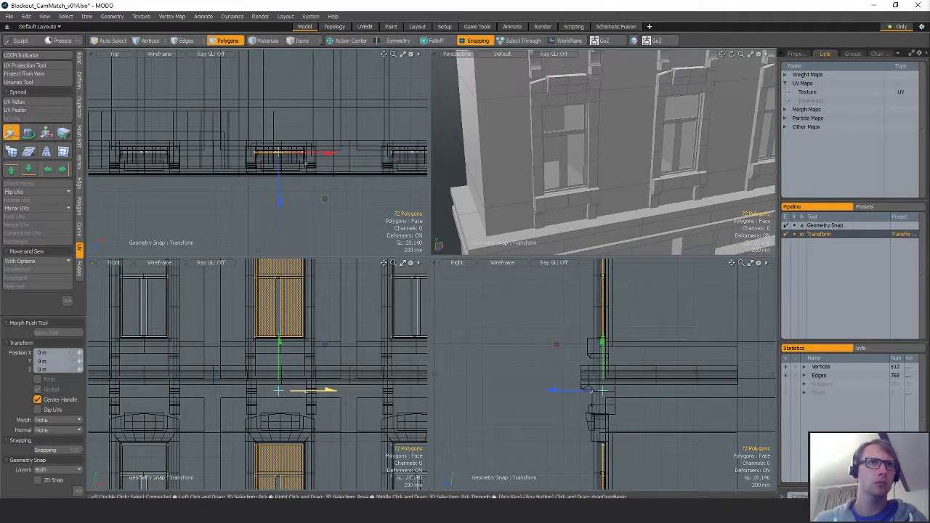
{"action": "left_click_drag", "start_coordinate": [312, 391], "coordinate": [268, 454]}
{"action": "scroll", "coordinate": [357, 413], "scroll_direction": "down", "scroll_amount": 5}
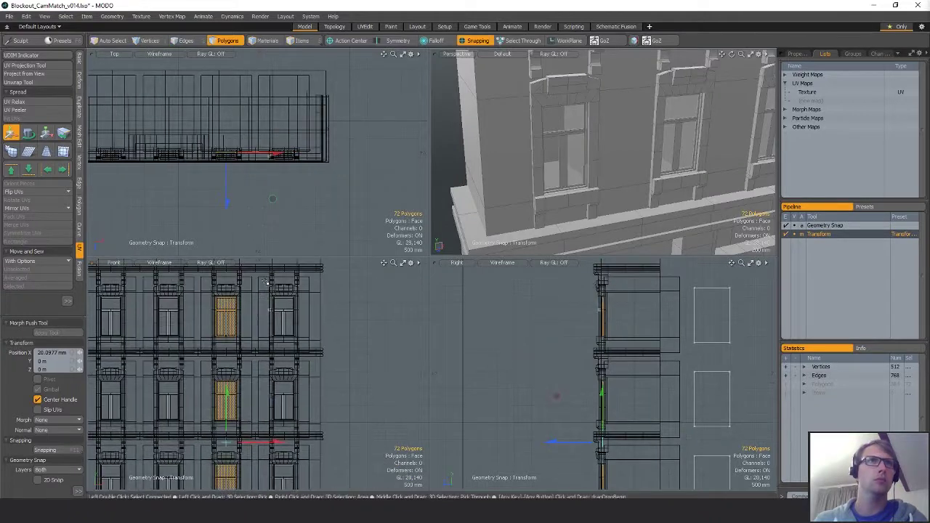
{"action": "key", "text": "q"}
- Select the fifth window column's glass panes on all floors and move them about 30 mm in X to fit their frames
{"action": "right_click_drag", "start_coordinate": [311, 194], "coordinate": [312, 193]}
{"action": "scroll", "coordinate": [328, 341], "scroll_direction": "up", "scroll_amount": 3}
{"action": "key", "text": "y"}
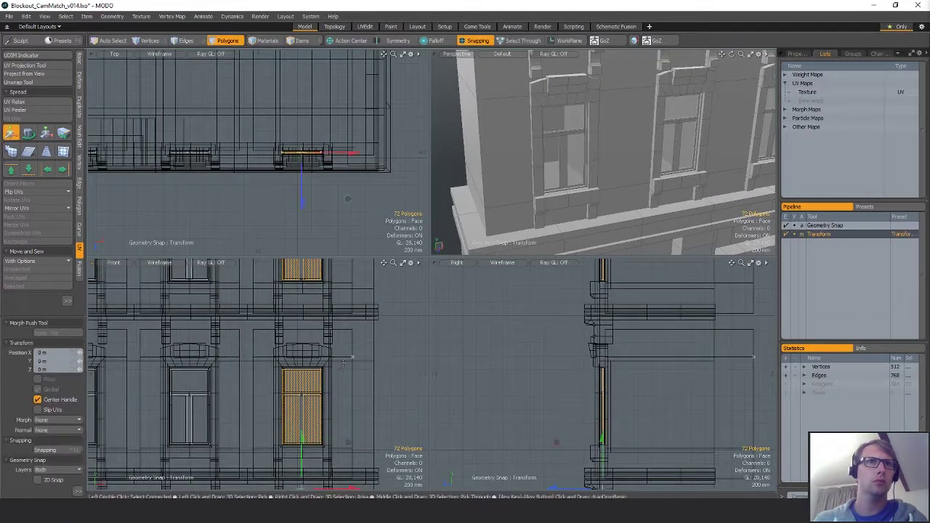
{"action": "left_click_drag", "start_coordinate": [329, 412], "coordinate": [289, 379]}
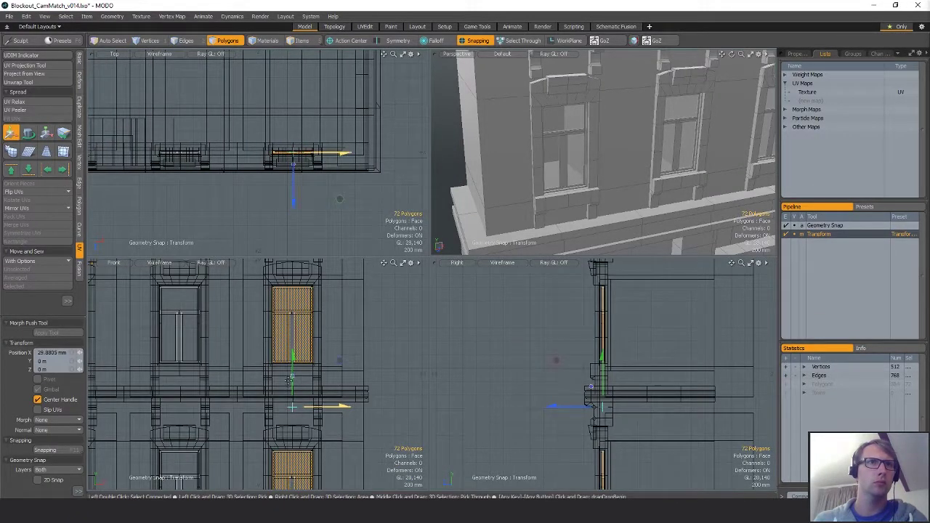
{"action": "scroll", "coordinate": [338, 413], "scroll_direction": "down", "scroll_amount": 5}
{"action": "key", "text": "q"}
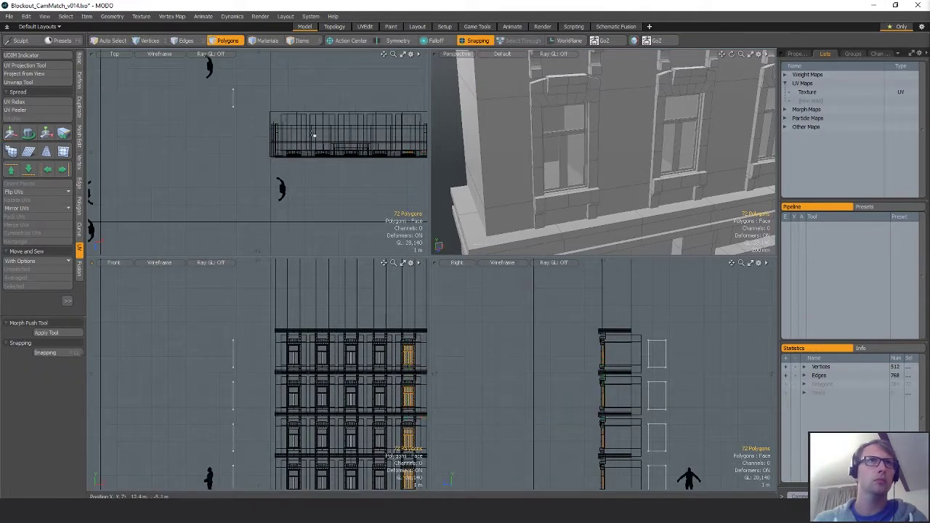
- Select the first window column's glass panes and fine-tune their X position against the frames
{"action": "scroll", "coordinate": [338, 440], "scroll_direction": "up", "scroll_amount": 5}
{"action": "key", "text": "y"}
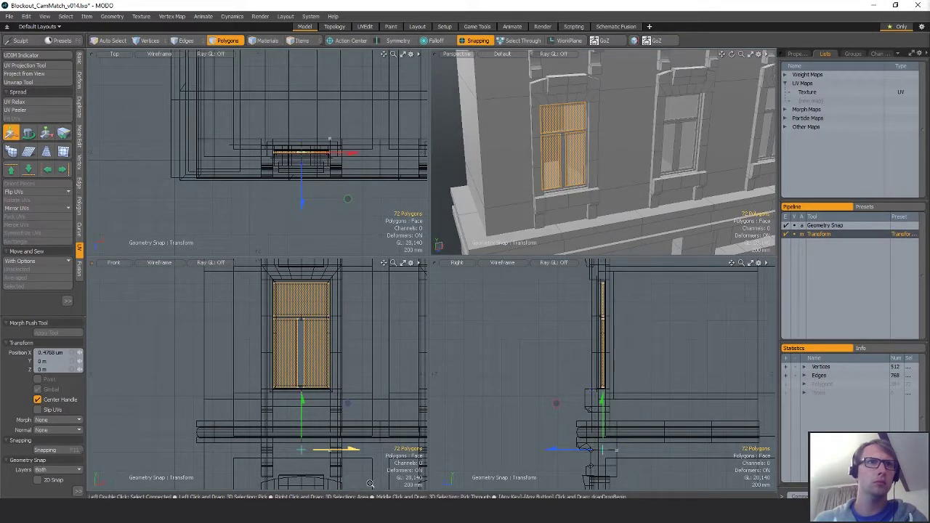
{"action": "scroll", "coordinate": [370, 483], "scroll_direction": "down", "scroll_amount": 5}
{"action": "key", "text": "q"}
{"action": "scroll", "coordinate": [341, 209], "scroll_direction": "down", "scroll_amount": 4}
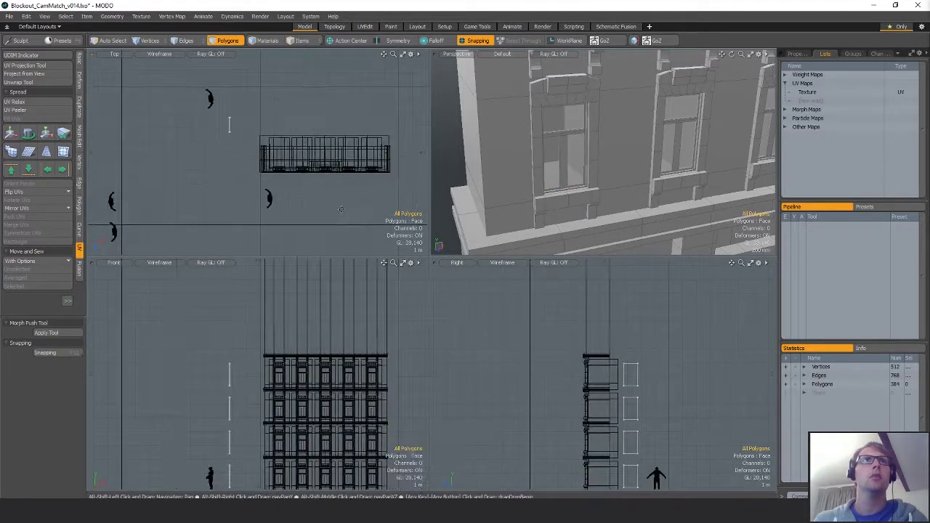
- Unhide the rest of the building's geometry around the facade and the side windows
{"action": "left_click_drag", "start_coordinate": [675, 153], "coordinate": [643, 125], "text": "alt"}
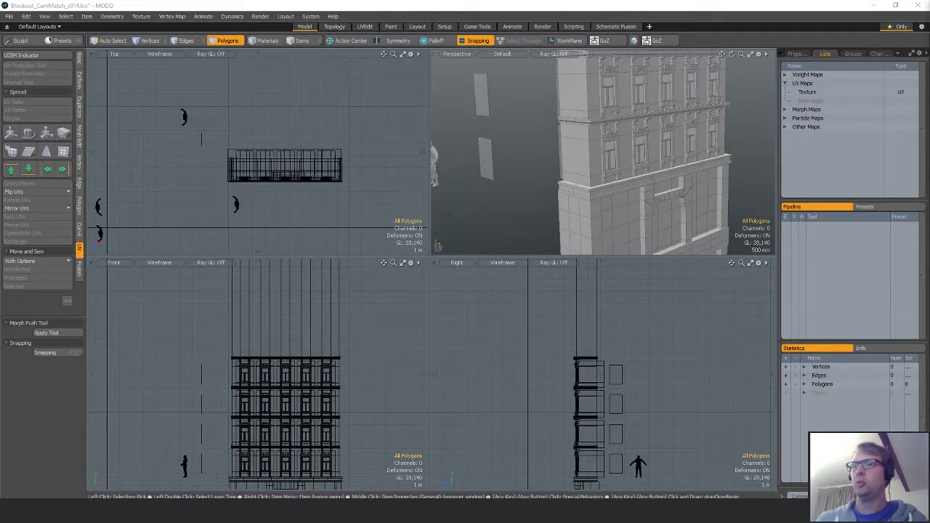
{"action": "key", "text": "u"}
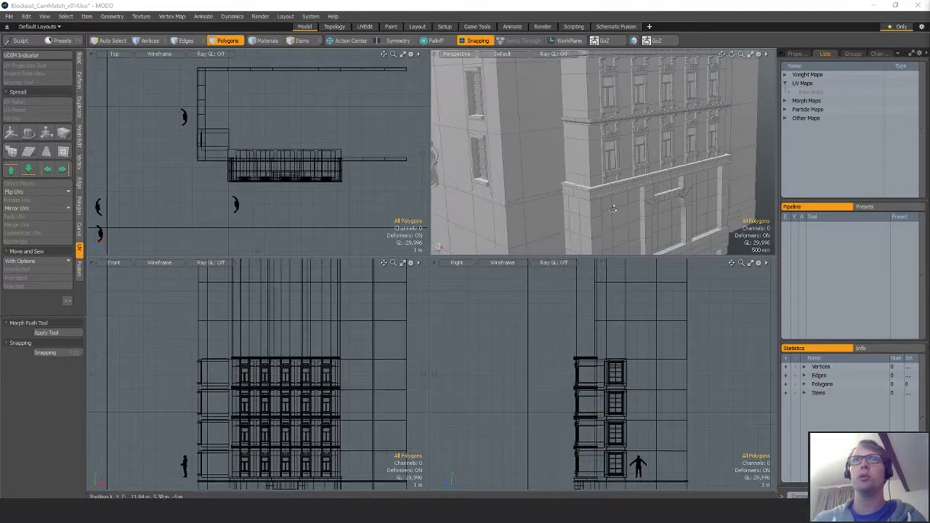
{"action": "scroll", "coordinate": [606, 174], "scroll_direction": "down", "scroll_amount": 8}
{"action": "left_click_drag", "start_coordinate": [585, 174], "coordinate": [644, 178], "text": "alt"}
{"action": "scroll", "coordinate": [607, 174], "scroll_direction": "up", "scroll_amount": 6}
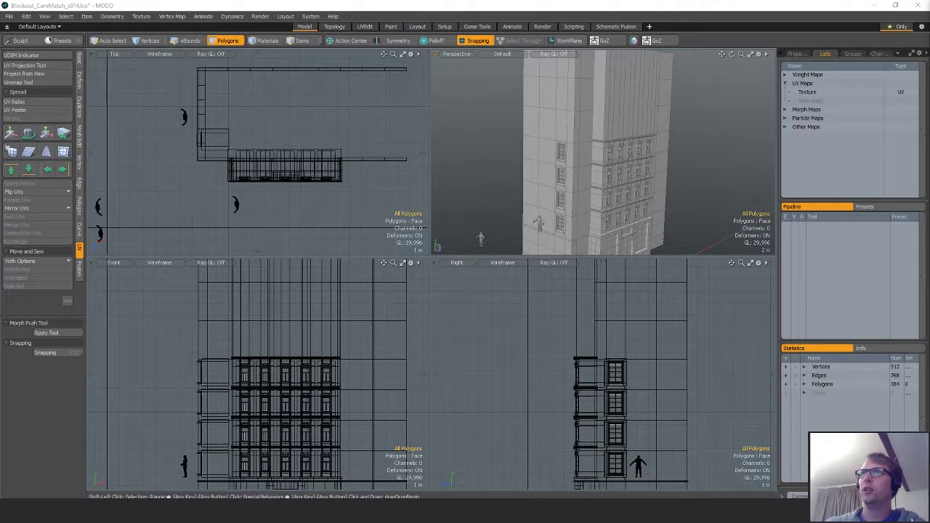
- Assign a new glass material to all of the separate window panes
{"action": "left_click_drag", "start_coordinate": [635, 229], "coordinate": [628, 207], "text": "alt+shift"}
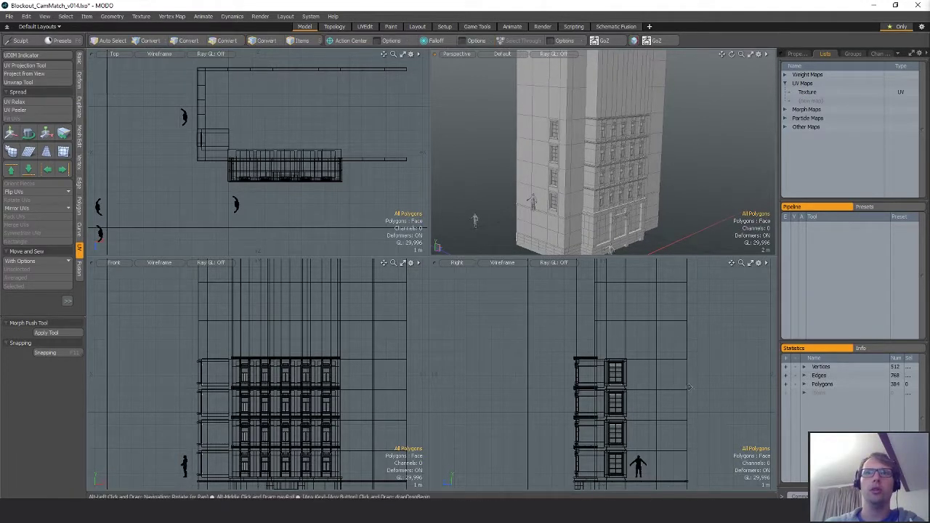
{"action": "scroll", "coordinate": [690, 387], "scroll_direction": "down", "scroll_amount": 2}
{"action": "key", "text": "m"}
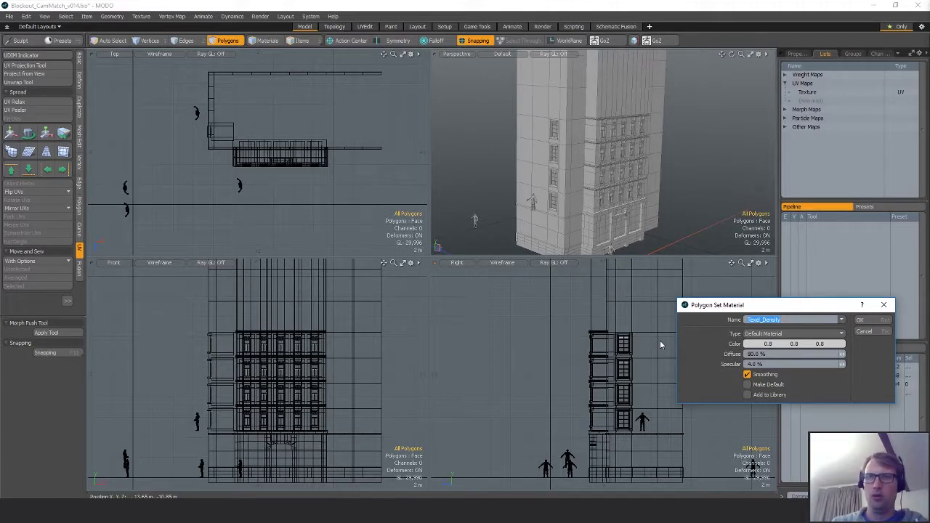
{"action": "key", "text": "BackSpace"}
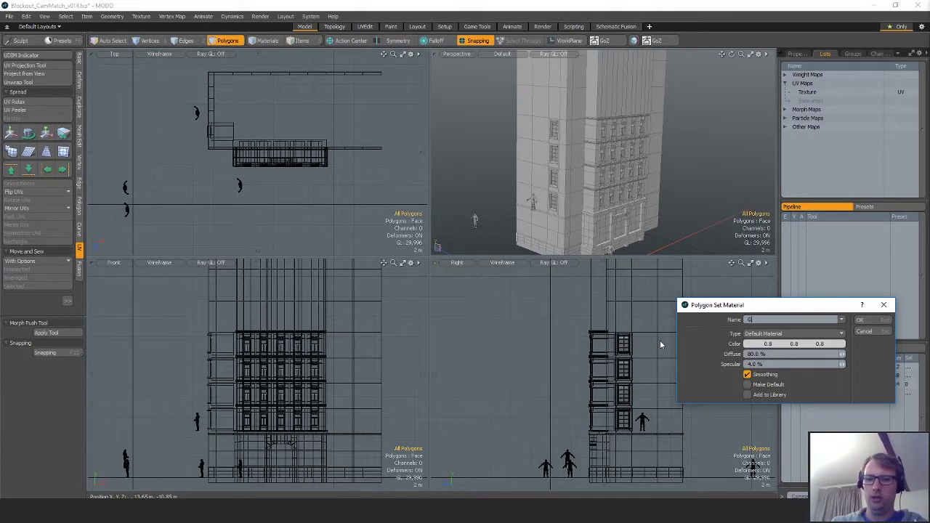
{"action": "key", "text": "Return"}
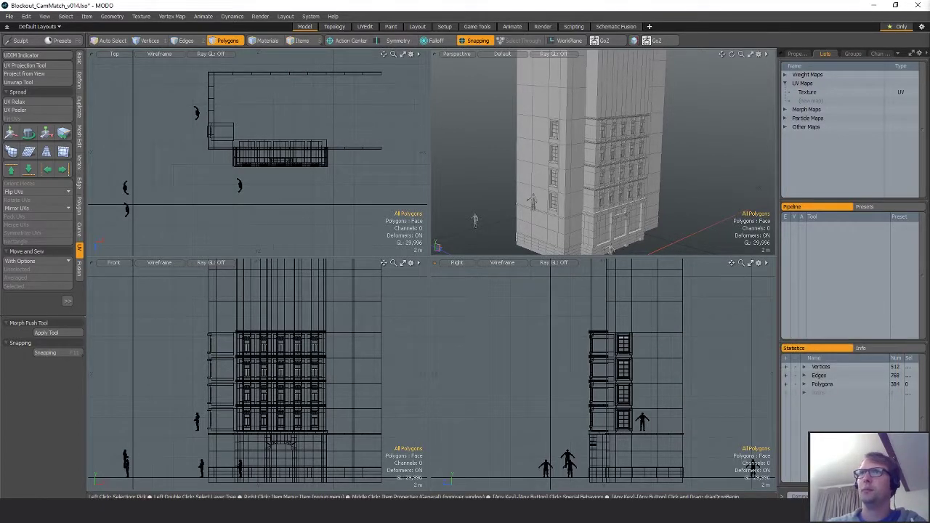
- Select the building's connected plain outer walls around the facade block and assign them a material named Brick
{"action": "double_click", "coordinate": [581, 163]}
{"action": "left_click_drag", "start_coordinate": [582, 163], "coordinate": [638, 172], "text": "alt"}
{"action": "double_click", "coordinate": [590, 207]}
{"action": "left_click_drag", "start_coordinate": [682, 223], "coordinate": [698, 207], "text": "alt+shift"}
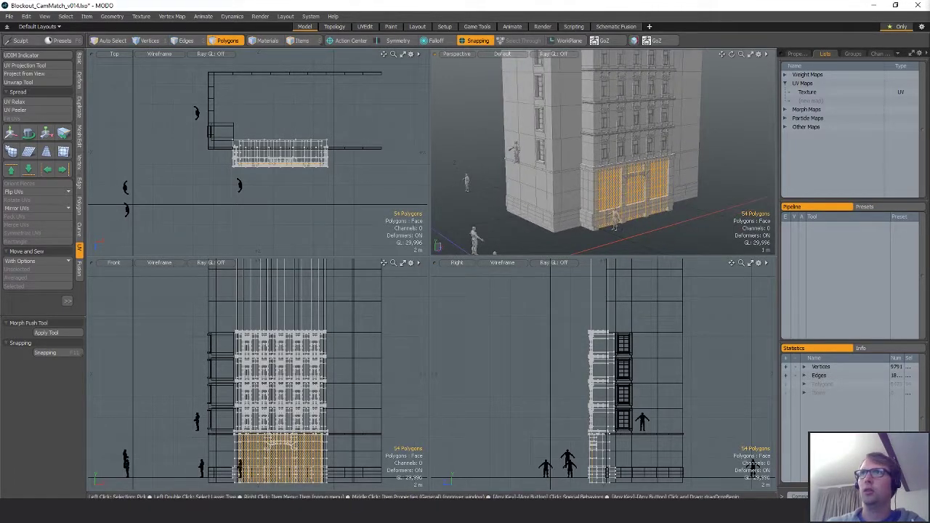
{"action": "left_click", "coordinate": [568, 174]}
{"action": "double_click", "coordinate": [568, 174]}
{"action": "left_click_drag", "start_coordinate": [604, 179], "coordinate": [631, 198], "text": "alt+shift"}
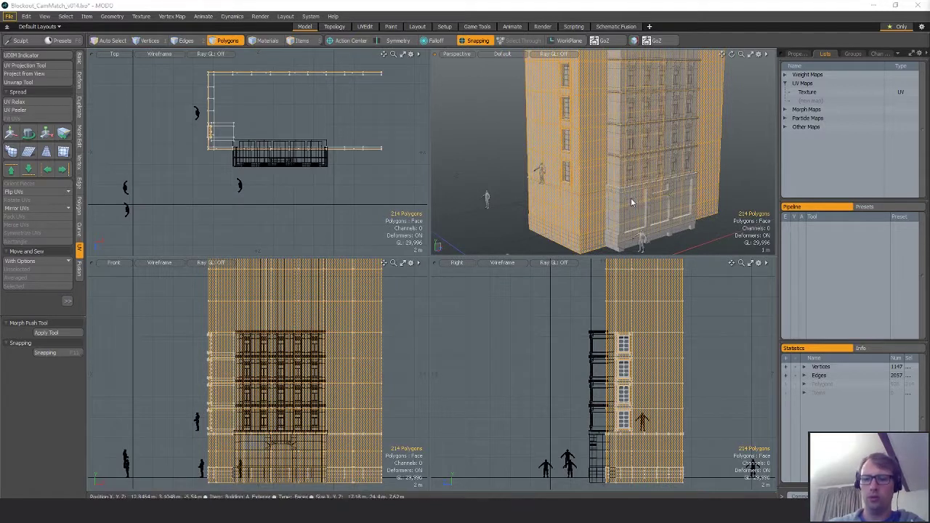
{"action": "key", "text": "m"}
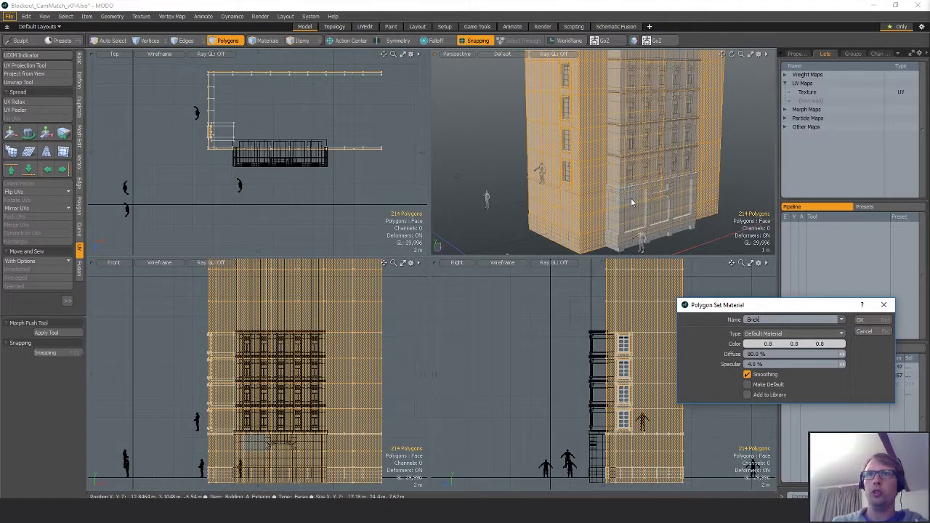
{"action": "type", "text": "Brick"}
{"action": "key", "text": "Return"}
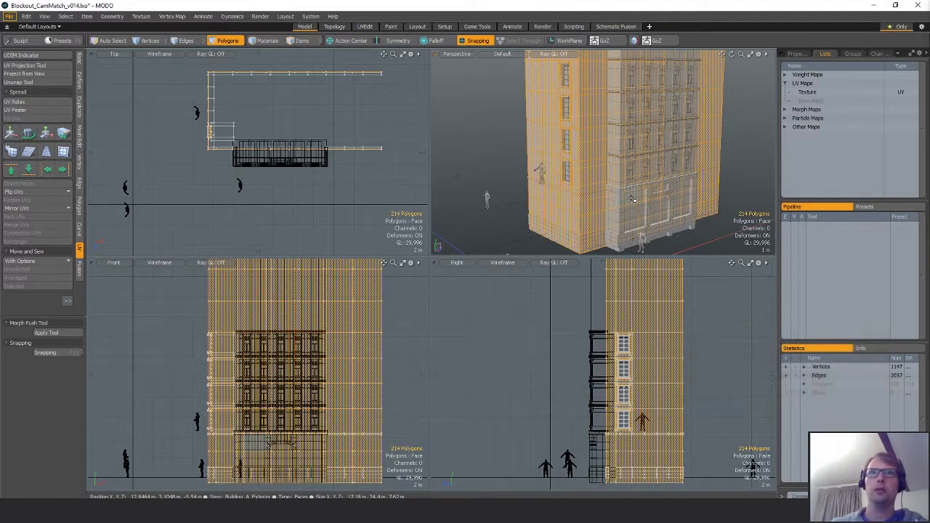
- Select the plinth and the ledge running around the plain outer walls and assign them a material named Concrete
{"action": "double_click", "coordinate": [577, 239]}
{"action": "scroll", "coordinate": [573, 200], "scroll_direction": "up", "scroll_amount": 4}
{"action": "double_click", "coordinate": [590, 195], "text": "shift"}
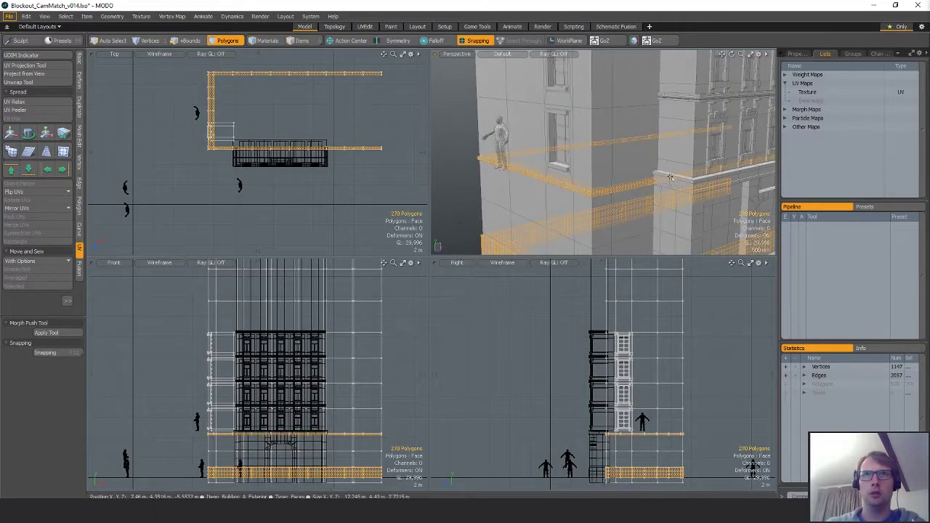
{"action": "key", "text": "m"}
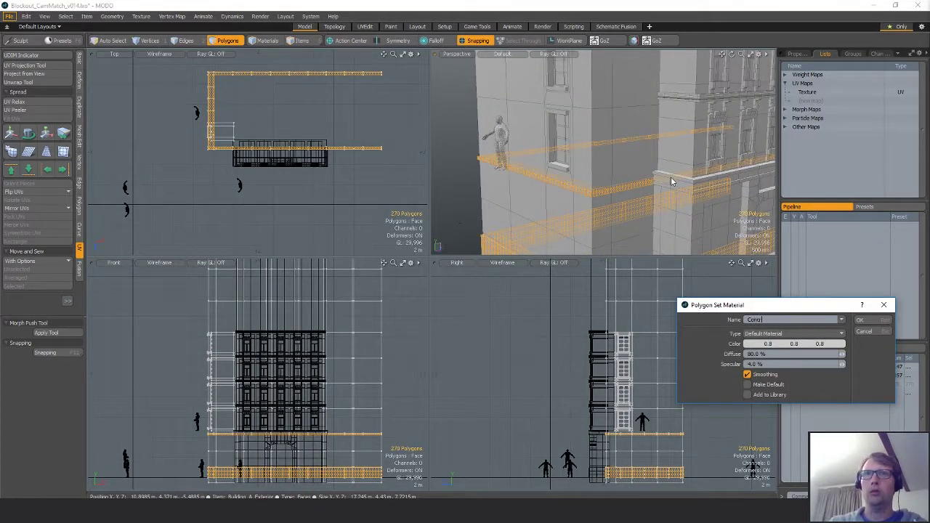
{"action": "key", "text": "Return"}
- Select the brick outer walls together with their concrete plinth and ledge, and hide them
{"action": "left_click_drag", "start_coordinate": [593, 160], "coordinate": [585, 178], "text": "alt"}
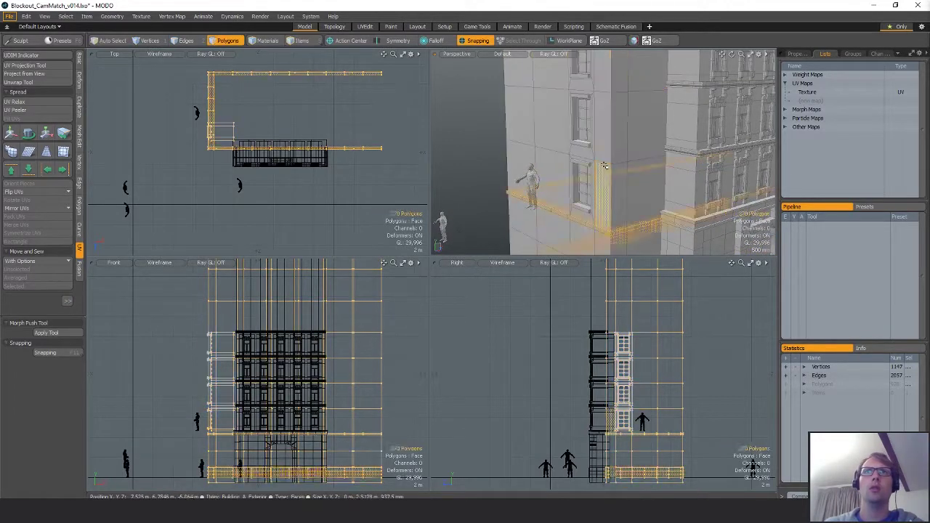
{"action": "double_click", "coordinate": [609, 227]}
{"action": "left_click_drag", "start_coordinate": [609, 228], "coordinate": [627, 158], "text": "alt+shift"}
{"action": "double_click", "coordinate": [600, 197], "text": "shift"}
{"action": "left_click", "coordinate": [615, 143]}
{"action": "double_click", "coordinate": [615, 143]}
- Assign a material named Wallpaper to the four room boxes behind the side windows and hide those boxes
{"action": "left_click_drag", "start_coordinate": [624, 103], "coordinate": [629, 191], "text": "alt+shift"}
{"action": "left_click", "coordinate": [614, 147], "text": "shift"}
{"action": "key", "text": "]"}
{"action": "scroll", "coordinate": [623, 161], "scroll_direction": "down", "scroll_amount": 2}
{"action": "type", "text": "m"}
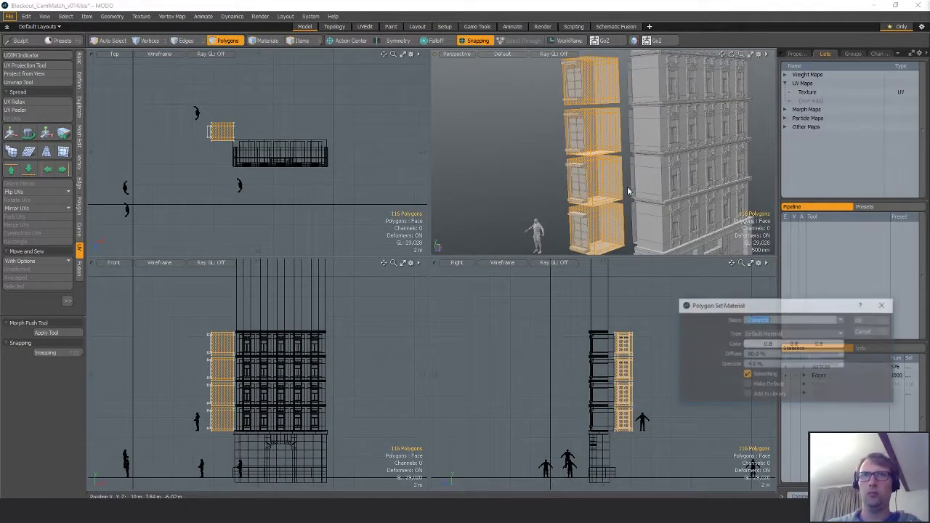
{"action": "type", "text": "Wallpaper"}
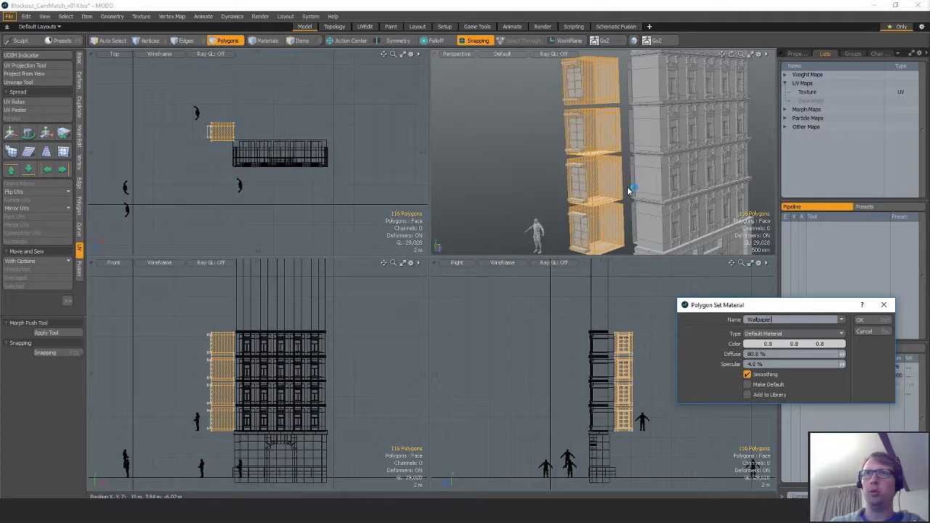
{"action": "key", "text": "Return"}
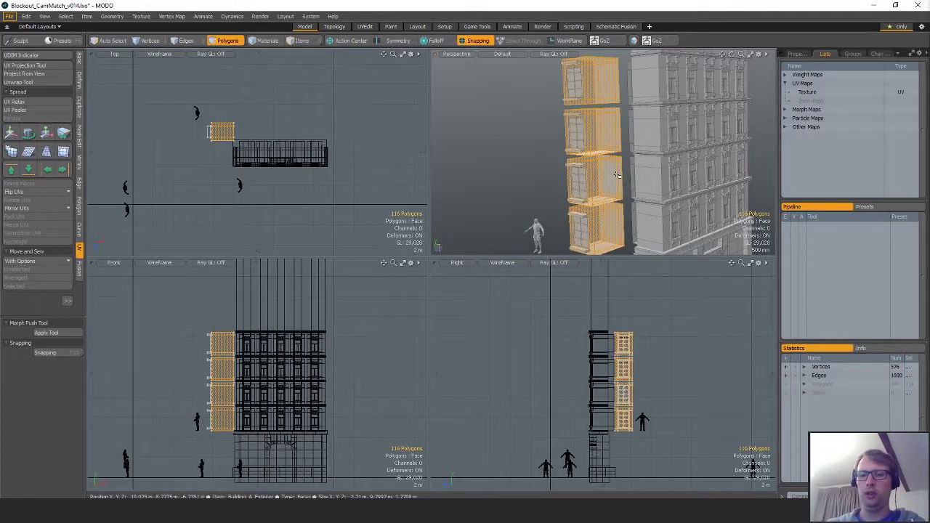
{"action": "key", "text": "Delete"}
- Select the lintels, sills and outer surrounds of all four side windows and assign them the existing Concrete material
{"action": "left_click_drag", "start_coordinate": [576, 166], "coordinate": [579, 225]}
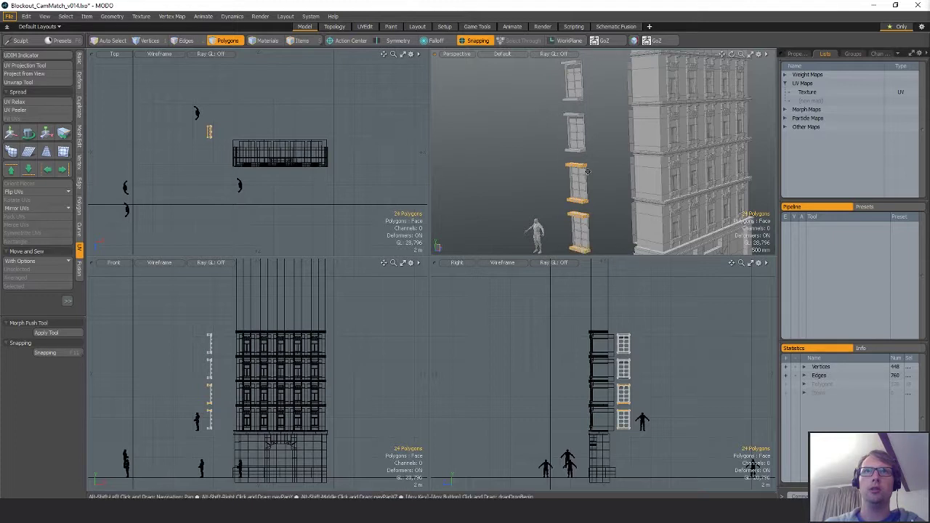
{"action": "scroll", "coordinate": [574, 126], "scroll_direction": "up", "scroll_amount": 4}
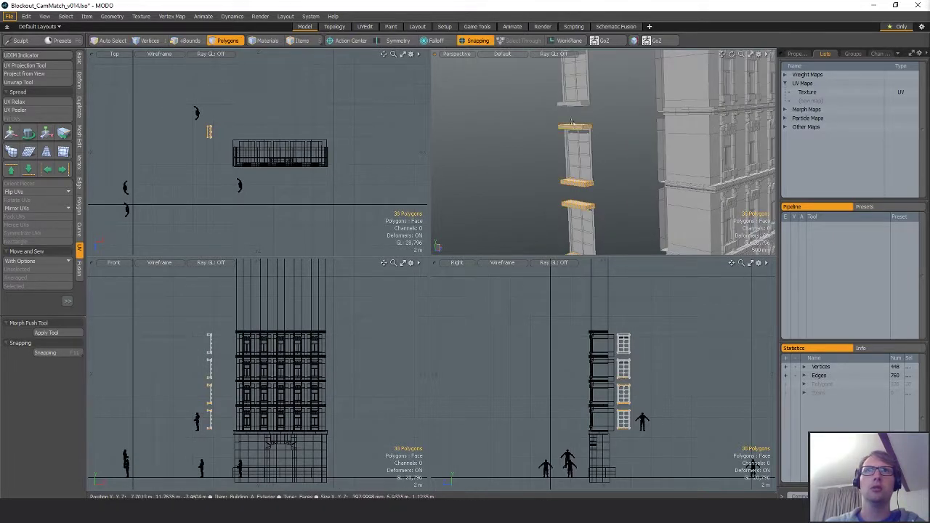
{"action": "scroll", "coordinate": [567, 145], "scroll_direction": "up", "scroll_amount": 5}
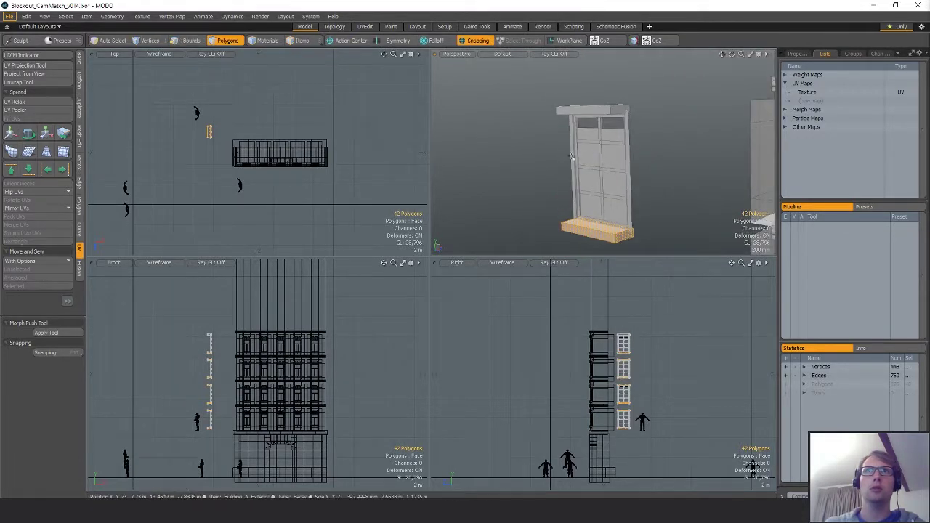
{"action": "double_click", "coordinate": [573, 125], "text": "shift"}
{"action": "left_click_drag", "start_coordinate": [572, 127], "coordinate": [627, 172], "text": "alt+shift"}
{"action": "double_click", "coordinate": [570, 164], "text": "shift"}
{"action": "key", "text": "m"}
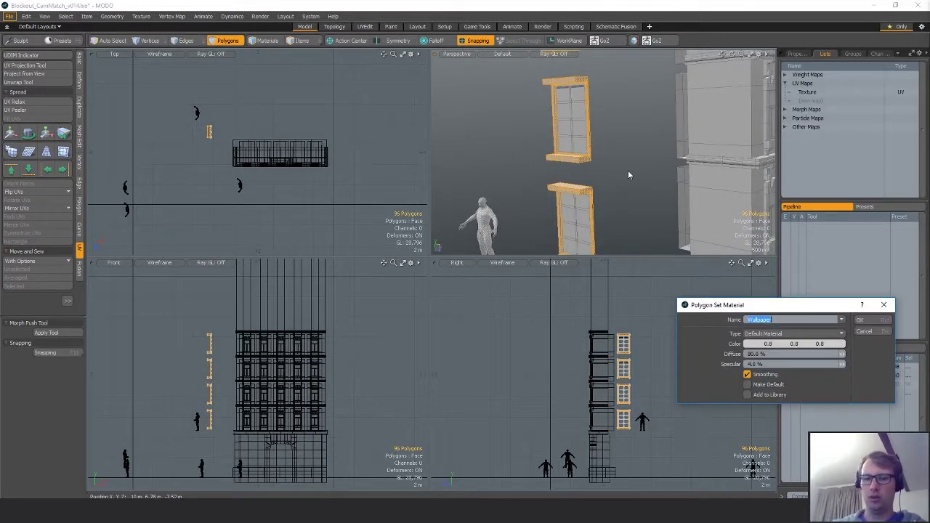
{"action": "type", "text": "Con"}
{"action": "left_click", "coordinate": [842, 320]}
{"action": "left_click", "coordinate": [843, 343]}
{"action": "left_click", "coordinate": [860, 320]}
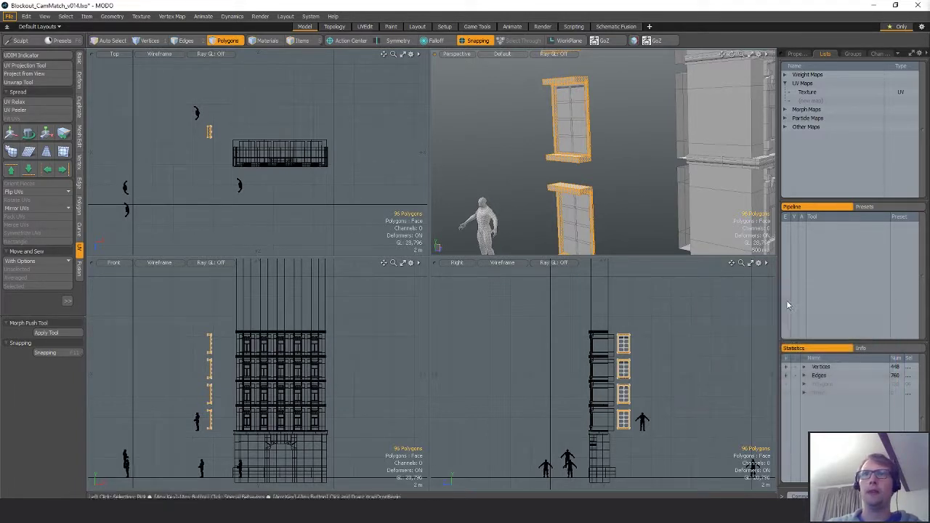
- Hide the concrete window surrounds and assign a material named Wood to the remaining frames of the four side windows
{"action": "mouse_move", "coordinate": [615, 211]}
{"action": "left_mouse_down", "text": "alt+shift"}
{"action": "mouse_move", "coordinate": [623, 168]}
{"action": "mouse_move", "coordinate": [582, 185]}
{"action": "left_mouse_up", "text": "alt+shift"}
{"action": "key", "text": "h"}
{"action": "left_click", "coordinate": [586, 181]}
{"action": "mouse_move", "coordinate": [677, 337]}
{"action": "right_mouse_down"}
{"action": "mouse_move", "coordinate": [487, 346]}
{"action": "mouse_move", "coordinate": [647, 465]}
{"action": "right_mouse_up"}
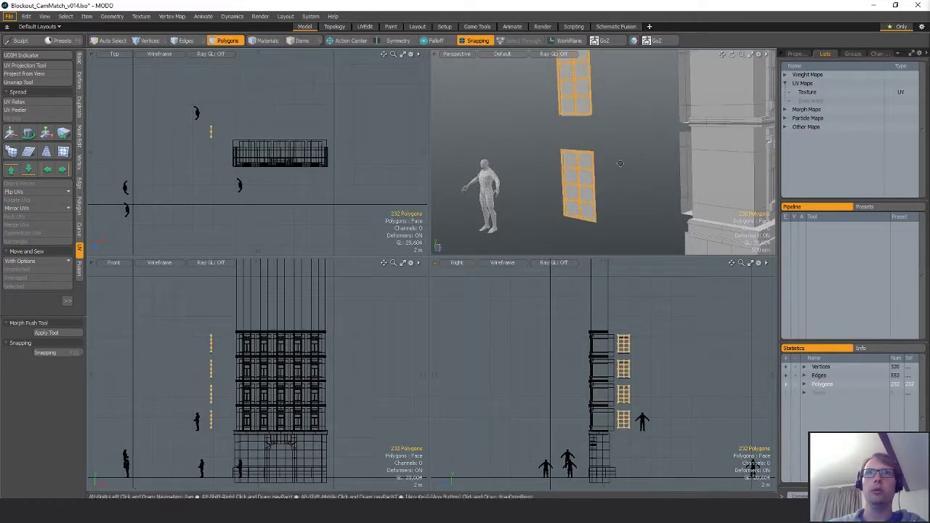
{"action": "left_click_drag", "start_coordinate": [620, 164], "coordinate": [643, 180], "text": "alt"}
{"action": "type", "text": "m"}
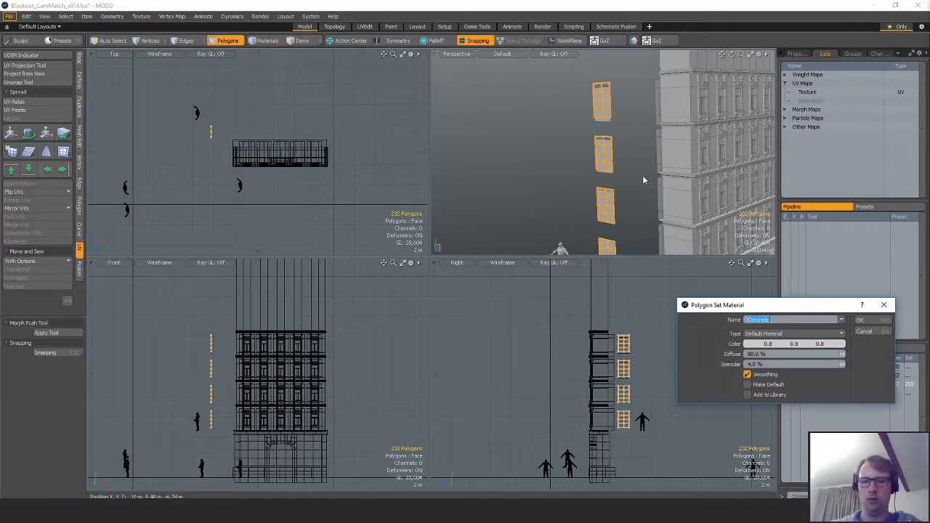
{"action": "type", "text": "Wood"}
{"action": "key", "text": "Return"}
- Select the glass panes of the second side window from the ground and move them slightly up in Y into their frame
{"action": "left_click_drag", "start_coordinate": [636, 172], "coordinate": [620, 123], "text": "alt+shift"}
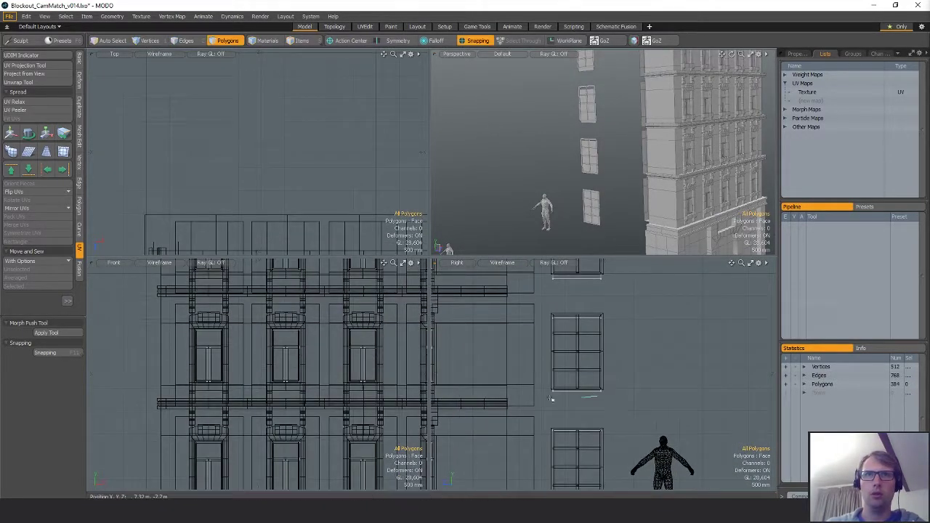
{"action": "key", "text": "shift+a"}
{"action": "key", "text": "y"}
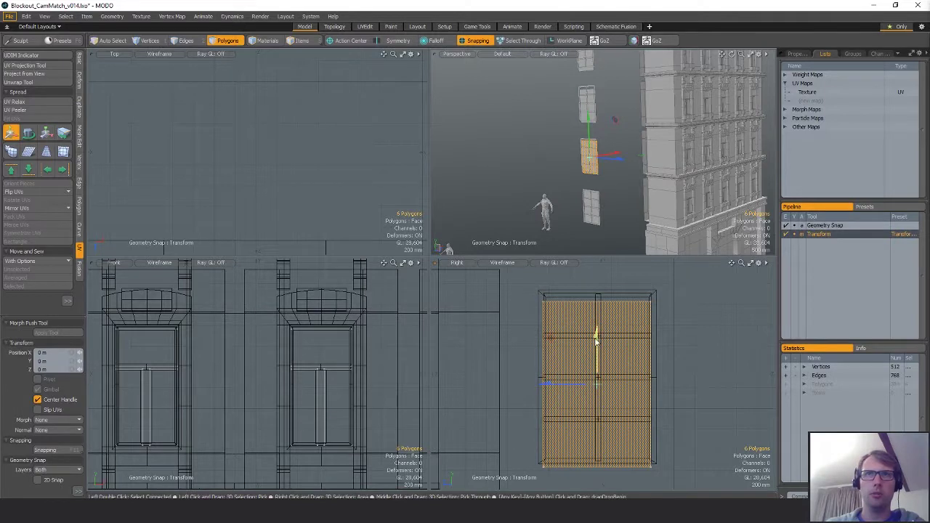
{"action": "left_click_drag", "start_coordinate": [596, 385], "coordinate": [597, 381]}
- Select the glass panes of the third side window from the ground and move them slightly up in Y into their frame
{"action": "mouse_move", "coordinate": [626, 266]}
{"action": "left_mouse_down", "text": "alt"}
{"action": "mouse_move", "coordinate": [616, 301]}
{"action": "mouse_move", "coordinate": [607, 500]}
{"action": "left_mouse_up", "text": "alt"}
{"action": "key", "text": "q"}
{"action": "mouse_move", "coordinate": [560, 453]}
{"action": "right_mouse_down"}
{"action": "mouse_move", "coordinate": [461, 276]}
{"action": "mouse_move", "coordinate": [774, 463]}
{"action": "right_mouse_up"}
{"action": "key", "text": "w"}
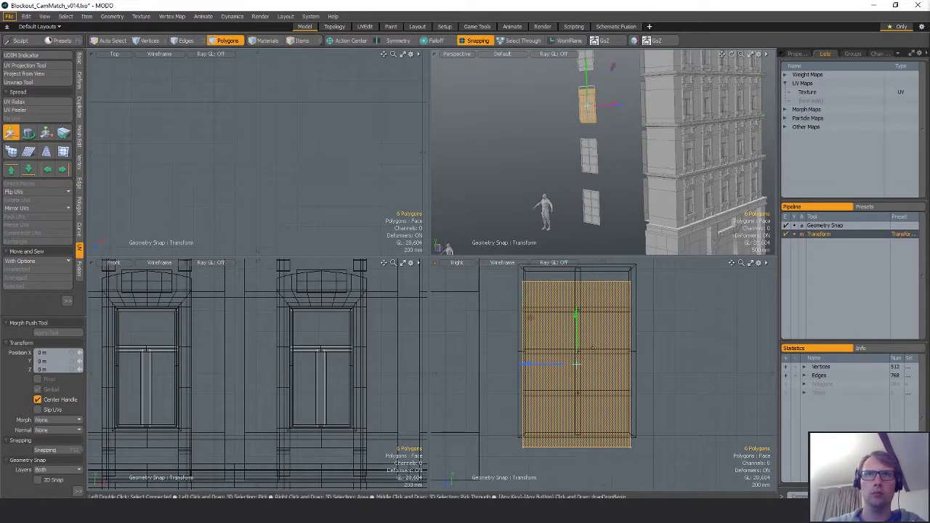
{"action": "left_click_drag", "start_coordinate": [577, 367], "coordinate": [577, 361]}
- Move the glass panes of the top side window up about 187 mm in Y into their frame and clear the selection
{"action": "left_click_drag", "start_coordinate": [631, 267], "coordinate": [643, 513], "text": "alt"}
{"action": "key", "text": "q"}
{"action": "mouse_move", "coordinate": [645, 462]}
{"action": "right_mouse_down"}
{"action": "mouse_move", "coordinate": [776, 347]}
{"action": "mouse_move", "coordinate": [770, 415]}
{"action": "right_mouse_up"}
{"action": "key", "text": "w"}
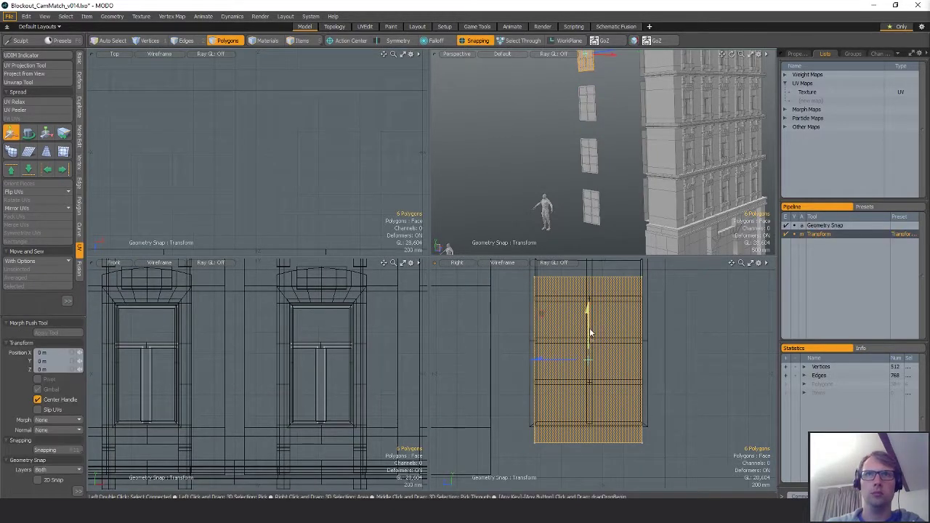
{"action": "mouse_move", "coordinate": [591, 334]}
{"action": "left_mouse_down"}
{"action": "mouse_move", "coordinate": [590, 351]}
{"action": "mouse_move", "coordinate": [591, 340]}
{"action": "left_mouse_up"}
{"action": "scroll", "coordinate": [618, 357], "scroll_direction": "down", "scroll_amount": 4}
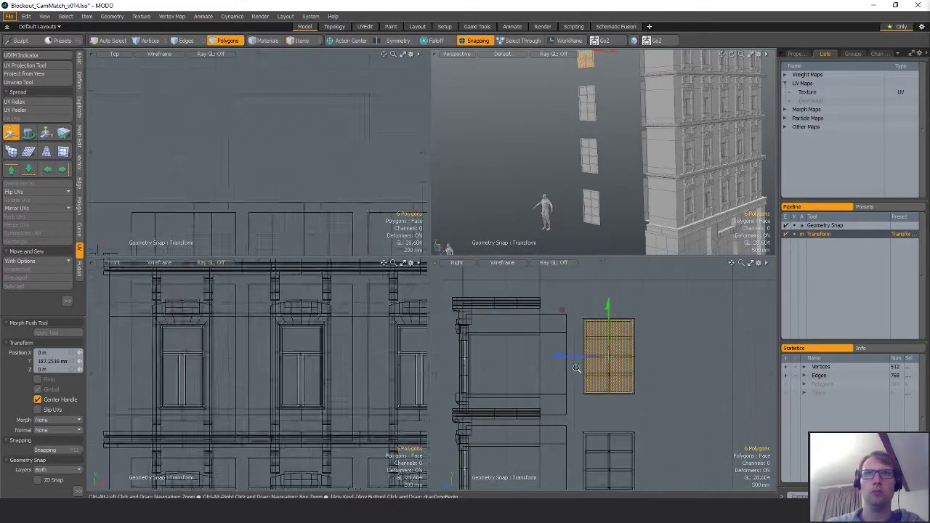
{"action": "key", "text": "q"}
{"action": "left_click", "coordinate": [692, 399]}
- Hide the glass pane mesh and unhide the side building's walls and window surrounds
{"action": "scroll", "coordinate": [687, 407], "scroll_direction": "down", "scroll_amount": 2}
{"action": "left_click_drag", "start_coordinate": [670, 446], "coordinate": [623, 359], "text": "alt+shift"}
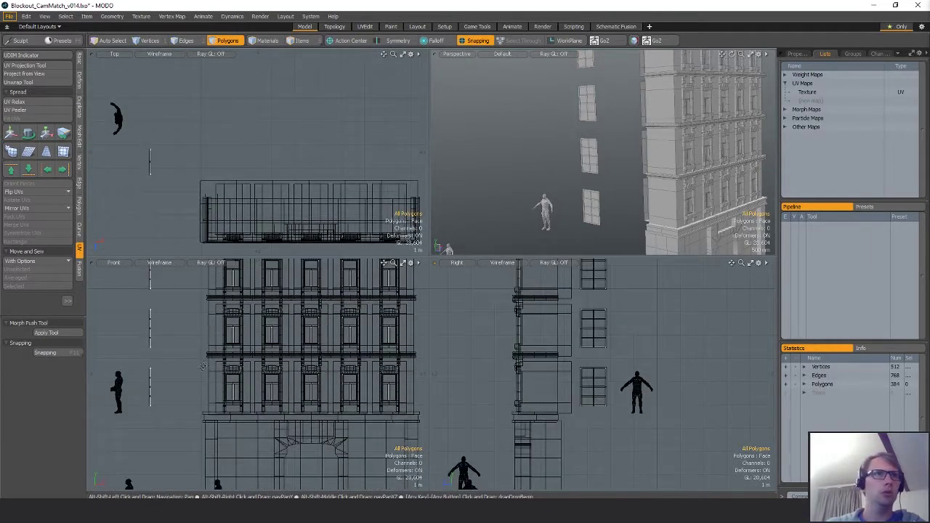
{"action": "left_click_drag", "start_coordinate": [338, 350], "coordinate": [642, 180], "text": "ctrl+alt"}
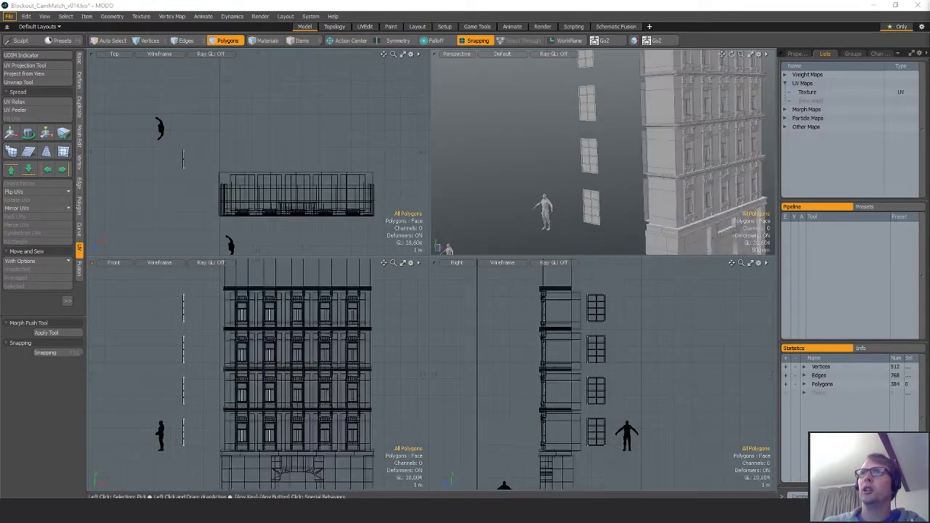
{"action": "left_click_drag", "start_coordinate": [703, 202], "coordinate": [652, 189], "text": "alt+shift"}
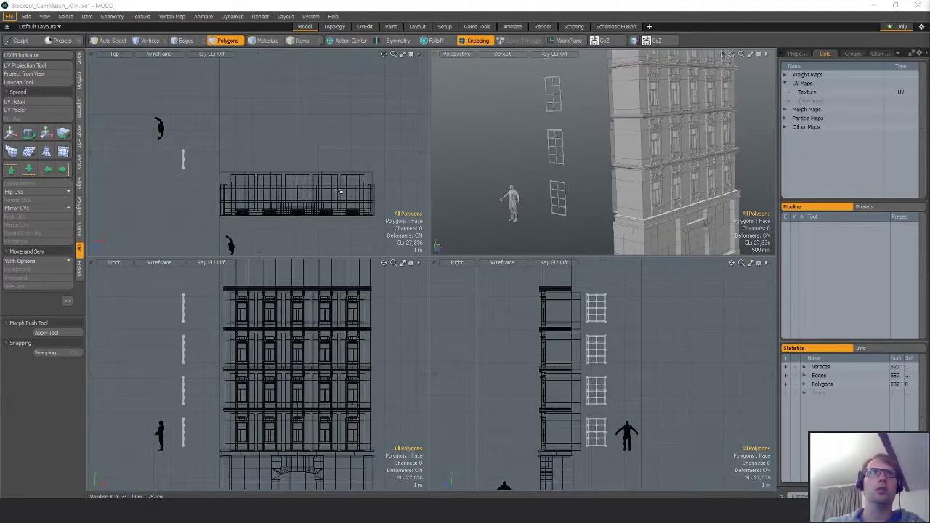
{"action": "key", "text": "ctrl+v"}
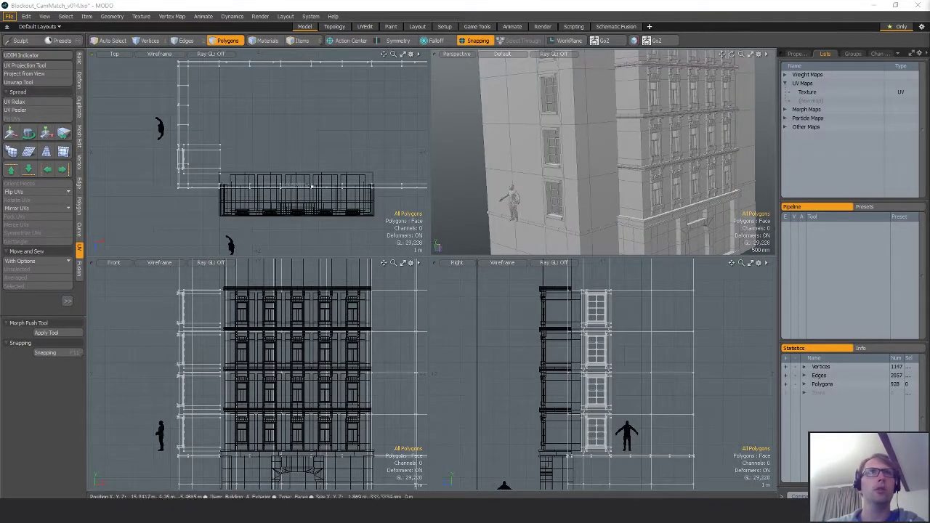
- Isolate the front building and assign the existing Concrete material to its ground-floor base, cornice, corner blocks, pillars and arch surround
{"action": "left_click_drag", "start_coordinate": [313, 187], "coordinate": [289, 182], "text": "alt+shift"}
{"action": "left_click_drag", "start_coordinate": [624, 173], "coordinate": [544, 91], "text": "alt+shift"}
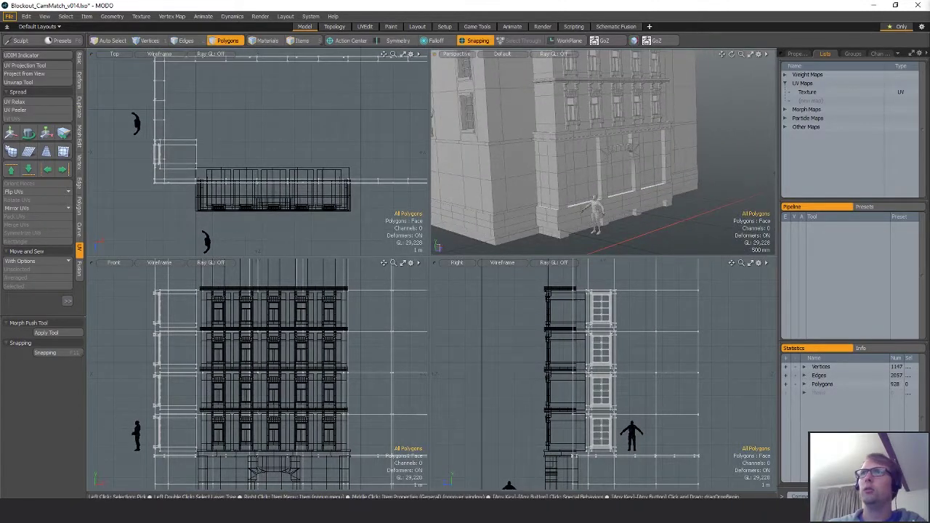
{"action": "left_click_drag", "start_coordinate": [583, 217], "coordinate": [634, 217], "text": "ctrl+alt"}
{"action": "double_click", "coordinate": [536, 213]}
{"action": "left_click_drag", "start_coordinate": [538, 207], "coordinate": [556, 254], "text": "alt+shift"}
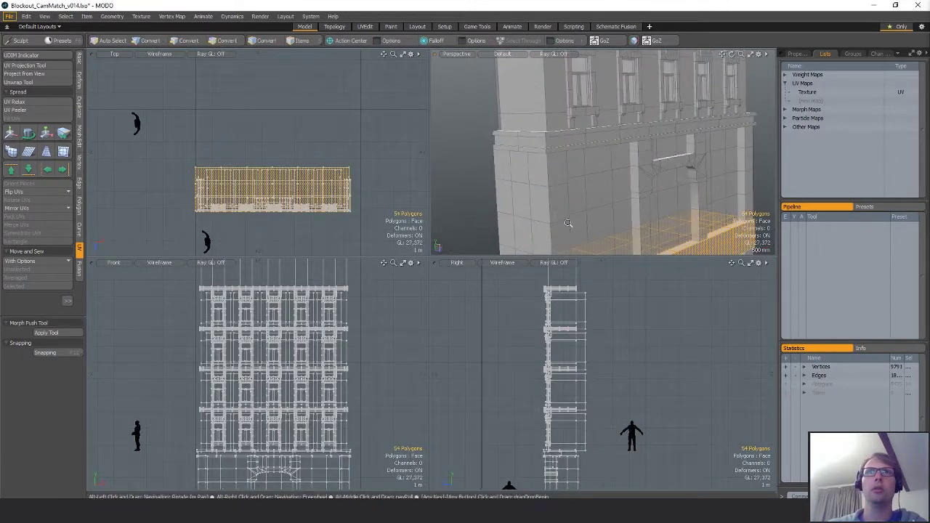
{"action": "left_click_drag", "start_coordinate": [581, 193], "coordinate": [542, 110], "text": "ctrl+alt"}
{"action": "double_click", "coordinate": [572, 164], "text": "shift"}
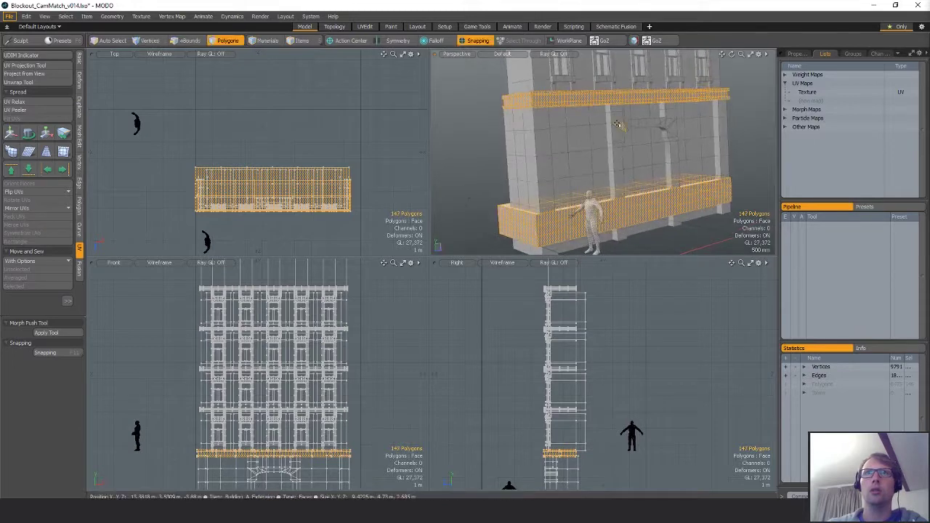
{"action": "double_click", "coordinate": [622, 127], "text": "shift"}
{"action": "double_click", "coordinate": [529, 131], "text": "shift"}
{"action": "double_click", "coordinate": [708, 145], "text": "shift"}
{"action": "left_click_drag", "start_coordinate": [709, 146], "coordinate": [684, 188], "text": "alt"}
{"action": "key", "text": "m"}
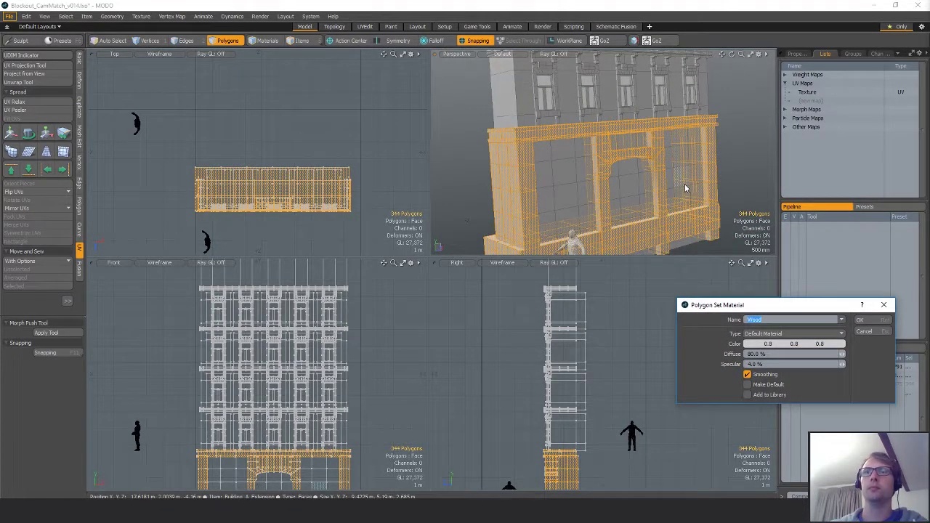
{"action": "left_click", "coordinate": [841, 320]}
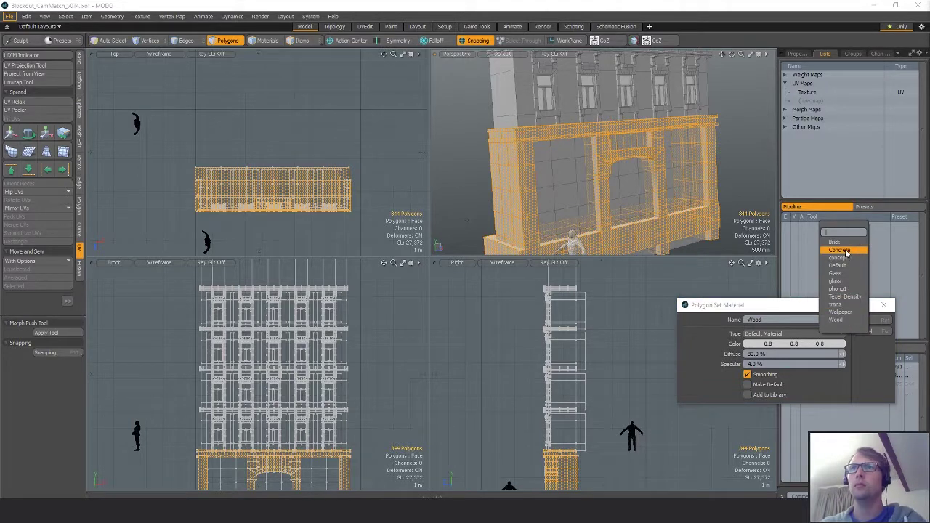
{"action": "left_click", "coordinate": [839, 250]}
{"action": "left_click", "coordinate": [879, 320]}
- Select the recessed ground-floor front panels between the concrete pillars and assign them an existing material
{"action": "left_click_drag", "start_coordinate": [715, 223], "coordinate": [691, 197], "text": "alt"}
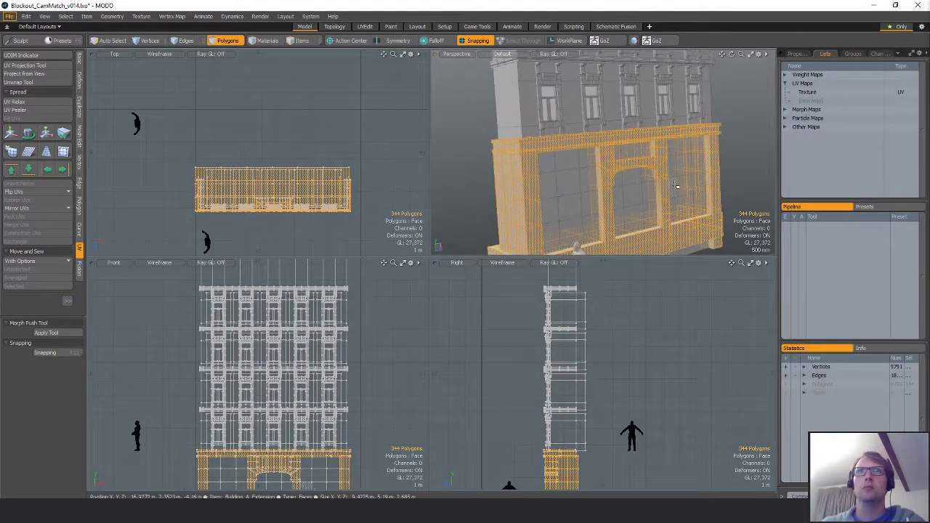
{"action": "double_click", "coordinate": [678, 177]}
{"action": "key", "text": "m"}
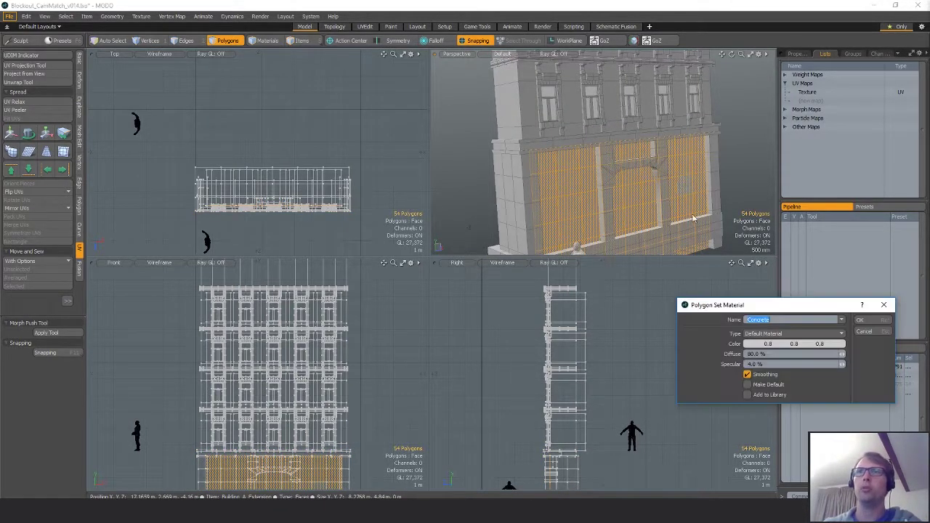
{"action": "left_click", "coordinate": [841, 319]}
{"action": "left_click", "coordinate": [861, 325]}
{"action": "left_click", "coordinate": [863, 322]}
- Select the upper-storey walls of the front building and start assigning them the Brick material
{"action": "left_click_drag", "start_coordinate": [608, 138], "coordinate": [623, 212], "text": "alt+shift"}
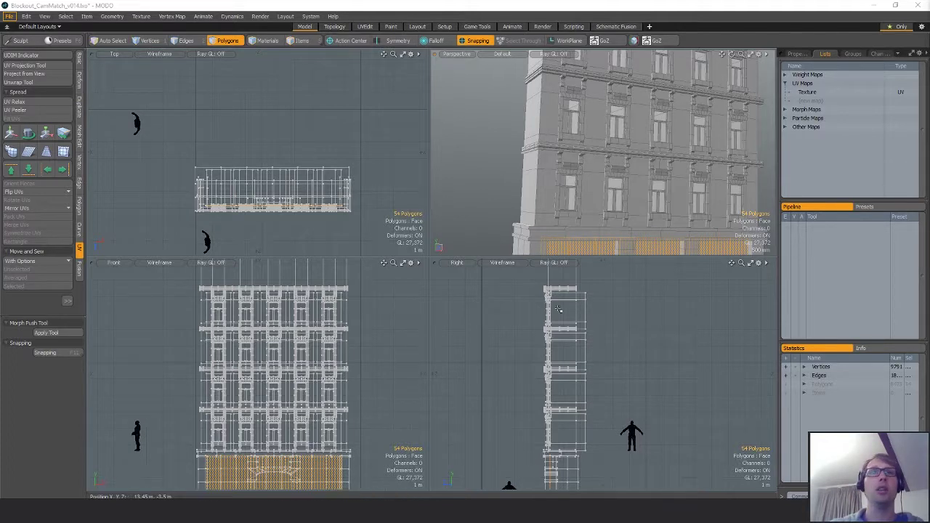
{"action": "left_click", "coordinate": [643, 347]}
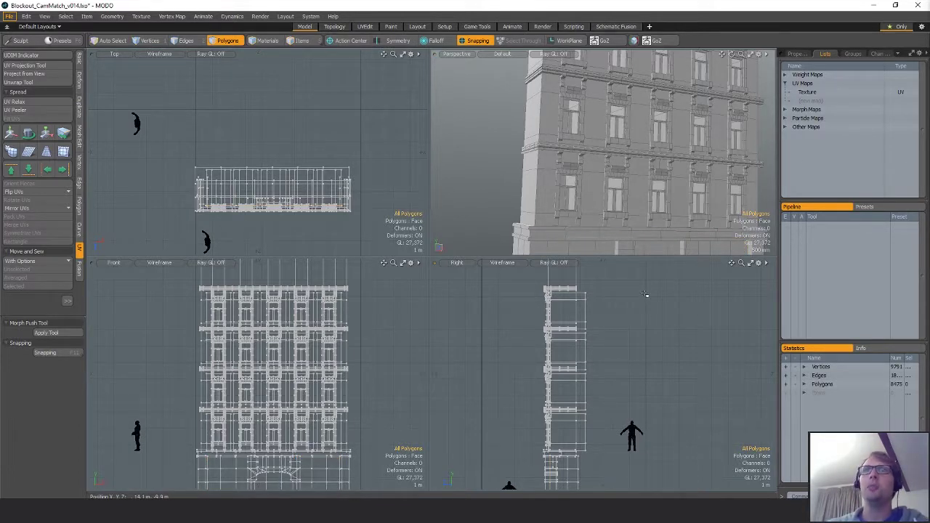
{"action": "left_click_drag", "start_coordinate": [655, 166], "coordinate": [625, 187], "text": "alt"}
{"action": "double_click", "coordinate": [630, 175]}
{"action": "key", "text": "m"}
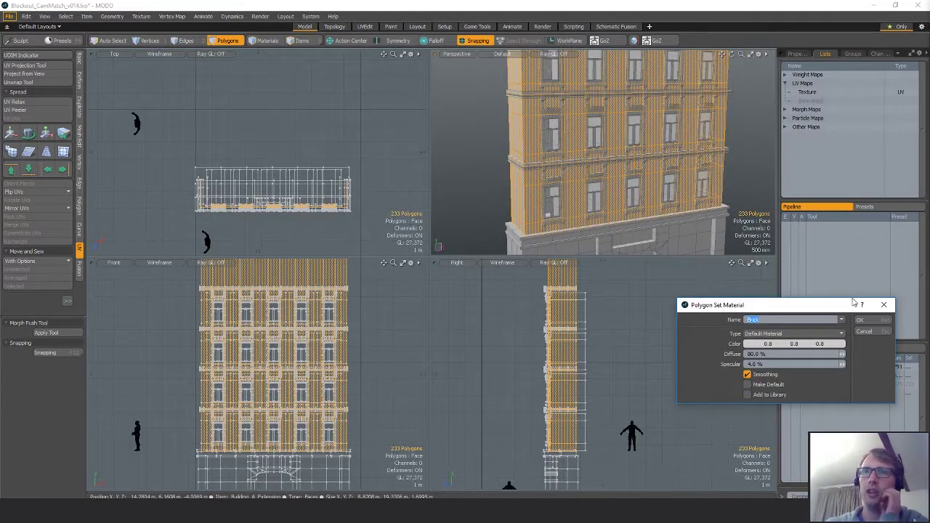
- Assign the Brick material to the selected upper facade walls and hide them together with the ground-floor geometry
{"action": "left_click", "coordinate": [876, 321]}
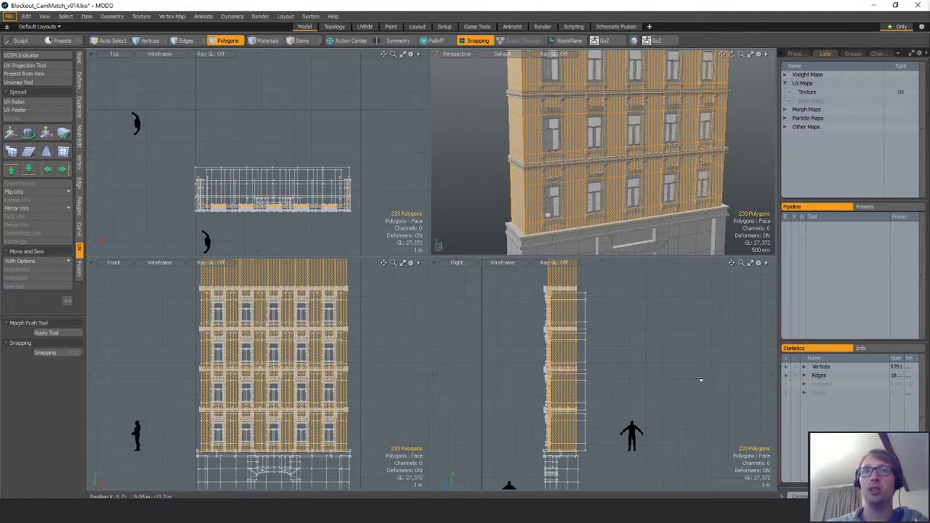
{"action": "left_click_drag", "start_coordinate": [700, 380], "coordinate": [699, 277], "text": "alt+shift"}
{"action": "scroll", "coordinate": [552, 350], "scroll_direction": "up", "scroll_amount": 3}
{"action": "left_click_drag", "start_coordinate": [543, 352], "coordinate": [550, 379], "text": "shift"}
{"action": "left_click_drag", "start_coordinate": [602, 240], "coordinate": [603, 168], "text": "alt+shift"}
{"action": "mouse_move", "coordinate": [602, 203]}
{"action": "left_mouse_down", "text": "shift"}
{"action": "mouse_move", "coordinate": [608, 218]}
{"action": "mouse_move", "coordinate": [598, 218]}
{"action": "left_mouse_up", "text": "shift"}
{"action": "key", "text": "bracketright"}
{"action": "key", "text": "Delete"}
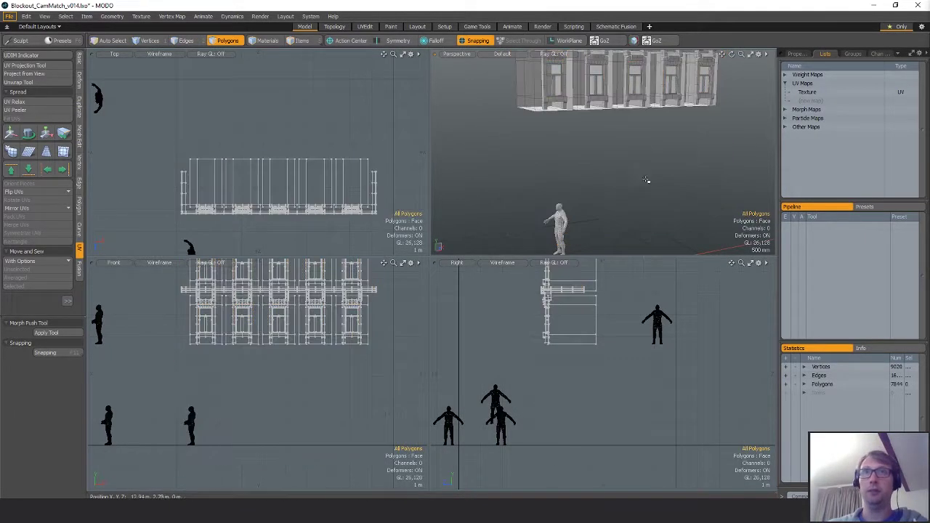
- Assign the Wallpaper material to the interior room boxes behind the windows on all floors and hide them
{"action": "left_click_drag", "start_coordinate": [647, 180], "coordinate": [648, 290], "text": "alt+shift"}
{"action": "left_click", "coordinate": [539, 182]}
{"action": "key", "text": "bracketright"}
{"action": "left_click_drag", "start_coordinate": [600, 332], "coordinate": [600, 296]}
{"action": "left_click_drag", "start_coordinate": [599, 281], "coordinate": [600, 340]}
{"action": "mouse_move", "coordinate": [612, 290]}
{"action": "left_mouse_down", "text": "alt+shift"}
{"action": "mouse_move", "coordinate": [625, 412]}
{"action": "mouse_move", "coordinate": [601, 346]}
{"action": "mouse_move", "coordinate": [600, 266]}
{"action": "left_mouse_up", "text": "alt+shift"}
{"action": "mouse_move", "coordinate": [665, 302]}
{"action": "left_mouse_down", "text": "alt+shift"}
{"action": "mouse_move", "coordinate": [665, 371]}
{"action": "mouse_move", "coordinate": [633, 322]}
{"action": "left_mouse_up", "text": "alt+shift"}
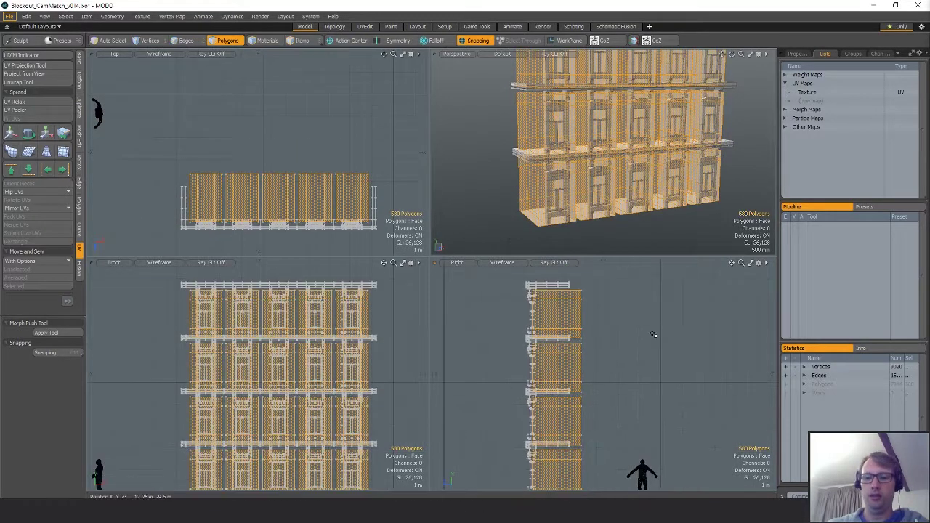
{"action": "key", "text": "m"}
{"action": "left_click", "coordinate": [841, 320]}
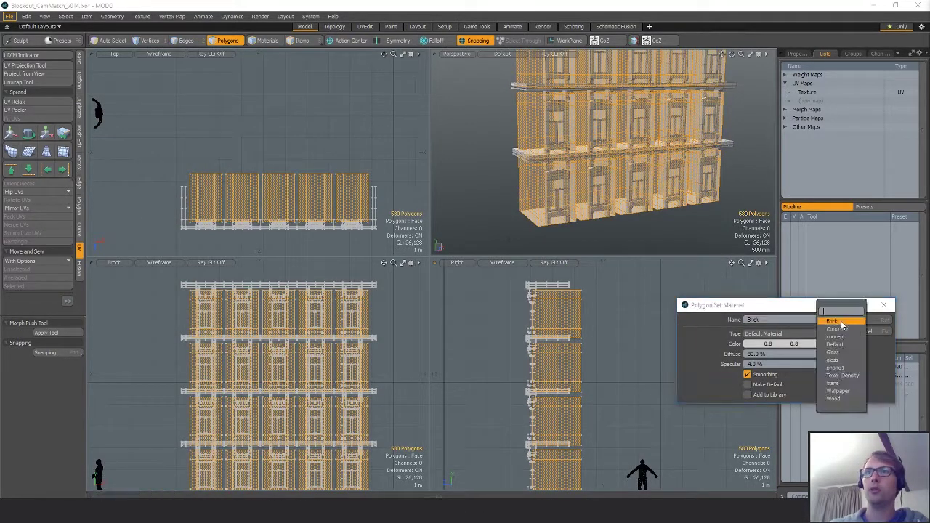
{"action": "left_click", "coordinate": [842, 396]}
{"action": "left_click", "coordinate": [860, 319]}
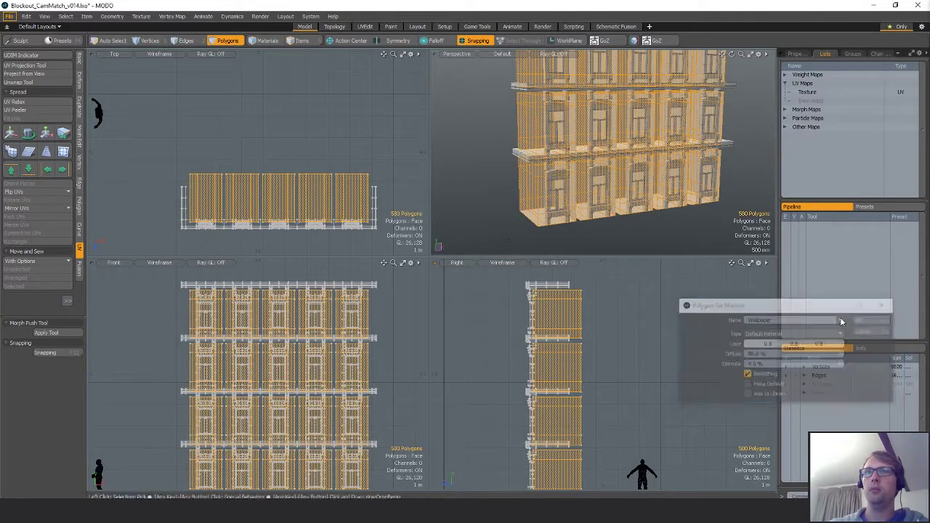
{"action": "left_click", "coordinate": [636, 331]}
- Assign the Concrete material to the horizontal ledges and their supporting brackets on all floors and hide them
{"action": "mouse_move", "coordinate": [641, 339]}
{"action": "left_mouse_down", "text": "alt+shift"}
{"action": "mouse_move", "coordinate": [644, 325]}
{"action": "mouse_move", "coordinate": [641, 349]}
{"action": "left_mouse_up", "text": "alt+shift"}
{"action": "double_click", "coordinate": [528, 157]}
{"action": "key", "text": "bracketright"}
{"action": "scroll", "coordinate": [534, 164], "scroll_direction": "up", "scroll_amount": 5}
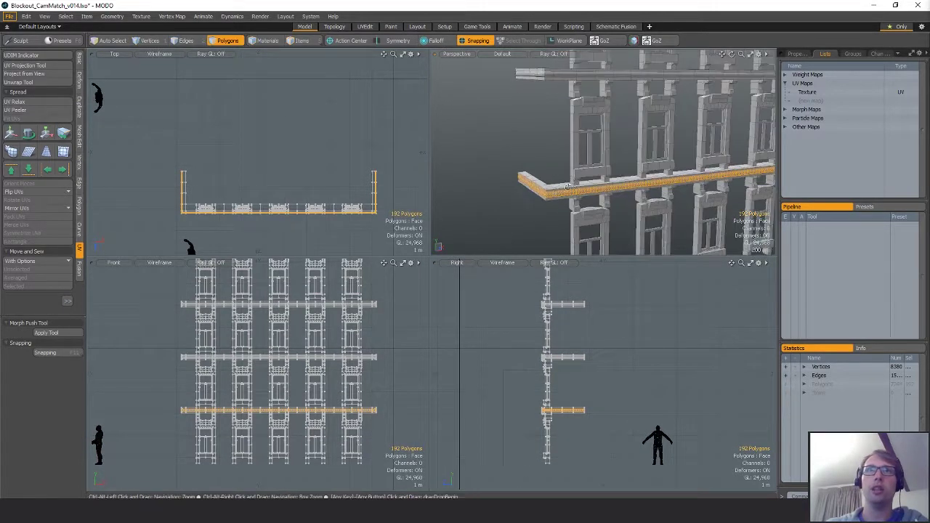
{"action": "left_click_drag", "start_coordinate": [544, 174], "coordinate": [542, 211], "text": "alt+shift"}
{"action": "double_click", "coordinate": [544, 135], "text": "shift"}
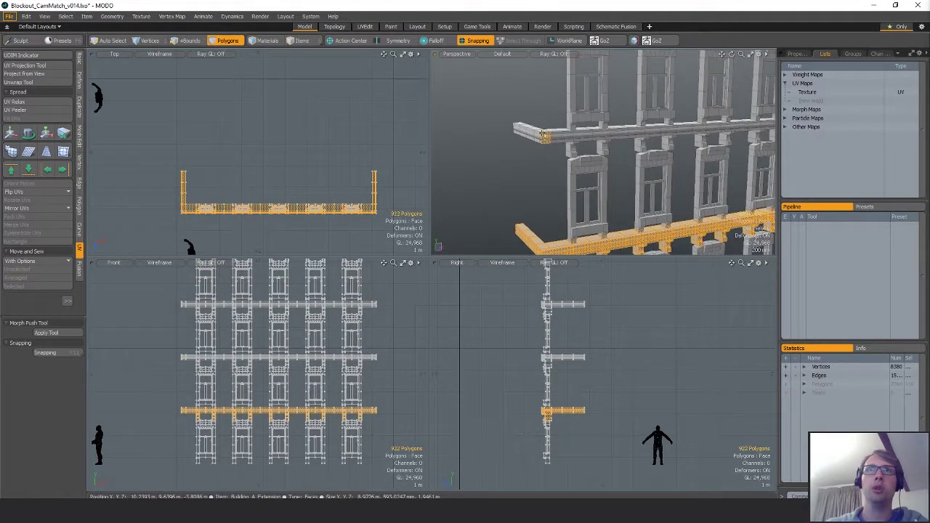
{"action": "mouse_move", "coordinate": [550, 67]}
{"action": "left_mouse_down", "text": "alt+shift"}
{"action": "mouse_move", "coordinate": [546, 130]}
{"action": "mouse_move", "coordinate": [537, 80]}
{"action": "left_mouse_up", "text": "alt+shift"}
{"action": "double_click", "coordinate": [540, 115], "text": "shift"}
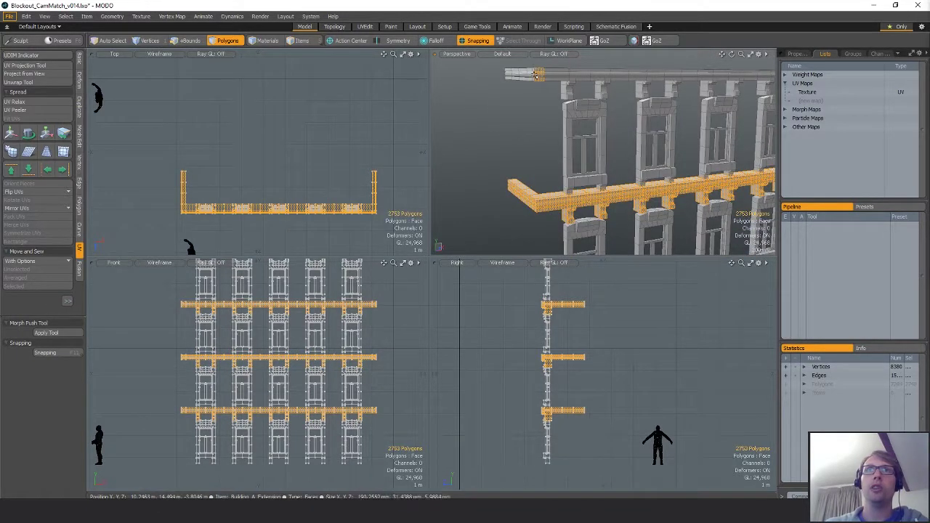
{"action": "double_click", "coordinate": [539, 75], "text": "shift"}
{"action": "left_click_drag", "start_coordinate": [683, 214], "coordinate": [570, 171], "text": "alt+shift"}
{"action": "left_click_drag", "start_coordinate": [590, 213], "coordinate": [591, 174], "text": "alt+shift"}
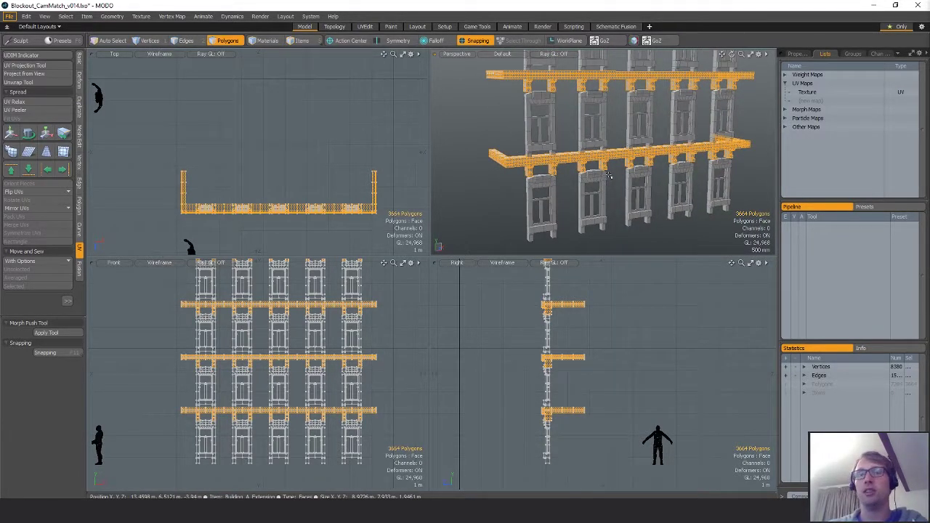
{"action": "key", "text": "m"}
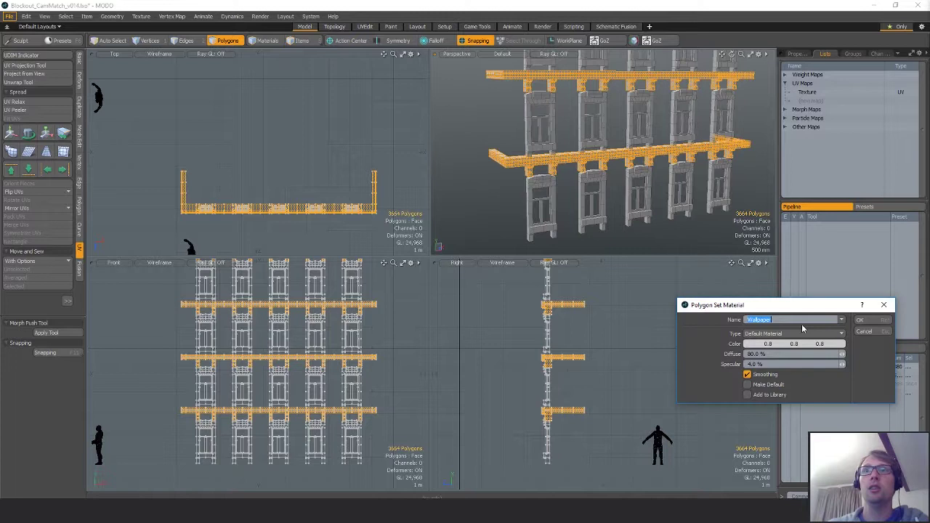
{"action": "left_click", "coordinate": [841, 324]}
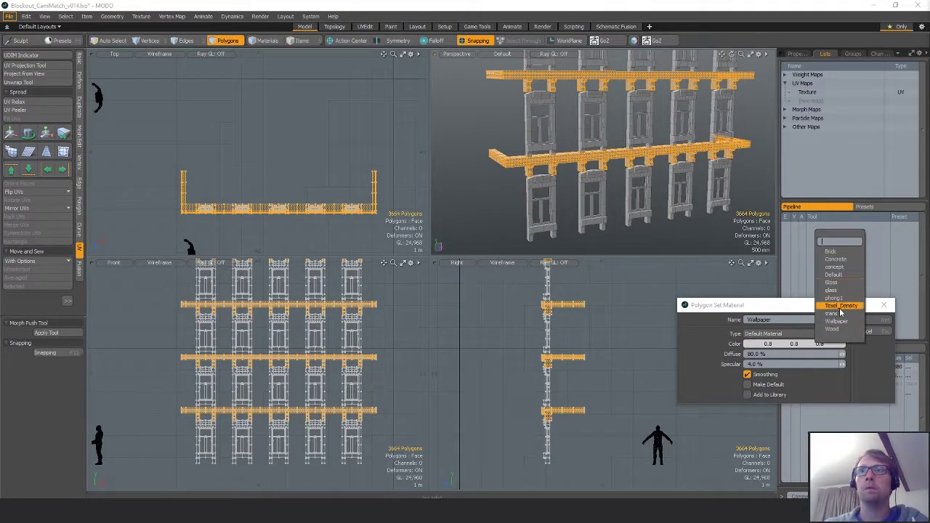
{"action": "left_click", "coordinate": [841, 259]}
{"action": "left_click", "coordinate": [872, 320]}
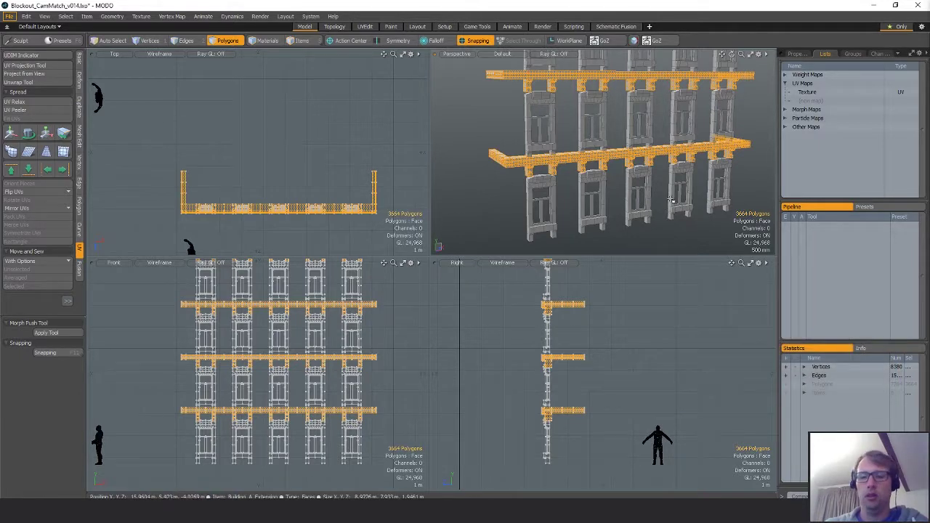
{"action": "key", "text": "h"}
- Assign the Concrete material to the decorative surrounds of all windows, including arched heads and sills, and hide them
{"action": "left_click_drag", "start_coordinate": [670, 206], "coordinate": [658, 196], "text": "alt"}
{"action": "left_click", "coordinate": [598, 162]}
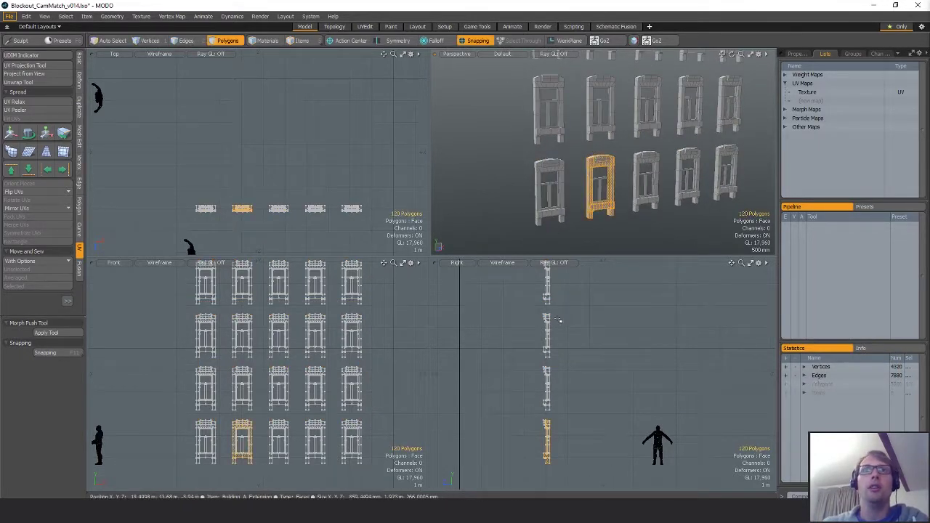
{"action": "key", "text": "shift+a"}
{"action": "key", "text": "]"}
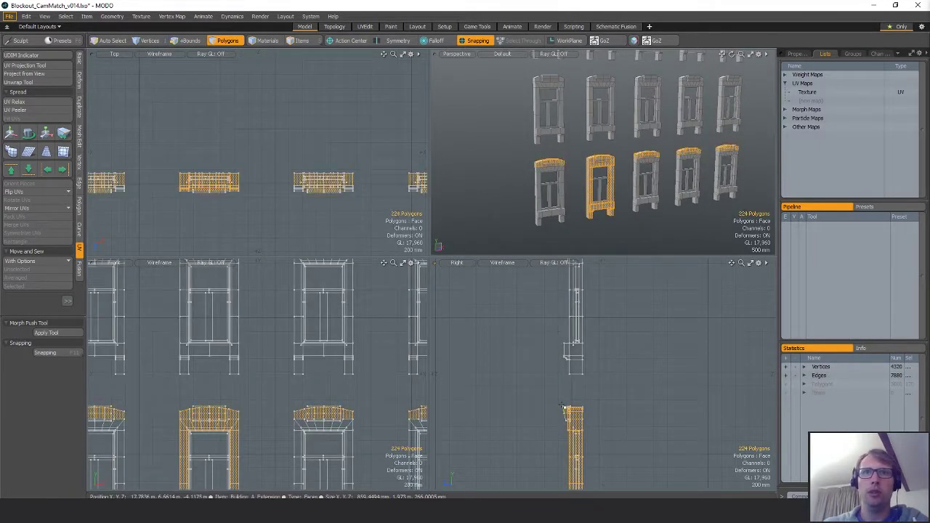
{"action": "key", "text": "]"}
{"action": "key", "text": "shift+a"}
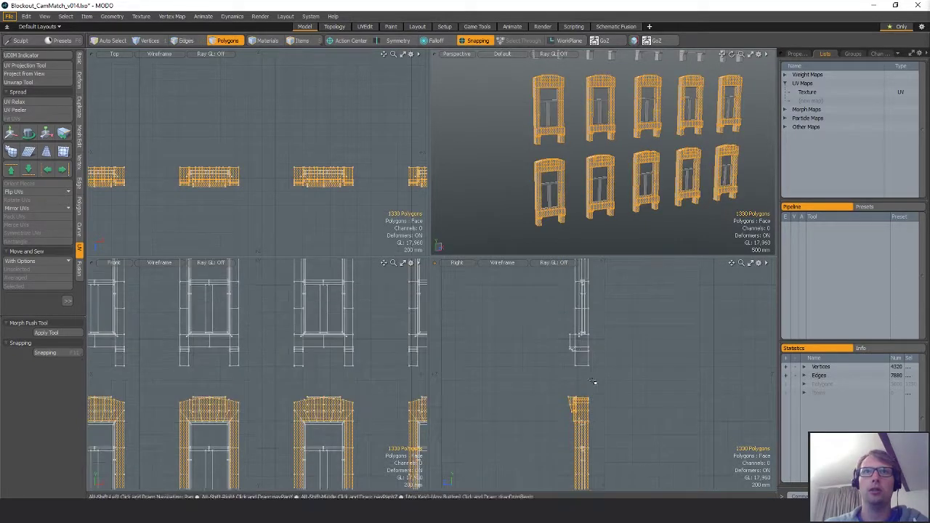
{"action": "left_click_drag", "start_coordinate": [588, 421], "coordinate": [592, 384], "text": "alt+shift"}
{"action": "right_click_drag", "start_coordinate": [592, 306], "coordinate": [564, 336], "text": "shift"}
{"action": "left_click_drag", "start_coordinate": [585, 320], "coordinate": [590, 464], "text": "alt+shift"}
{"action": "right_click_drag", "start_coordinate": [591, 339], "coordinate": [565, 339], "text": "shift"}
{"action": "key", "text": "]"}
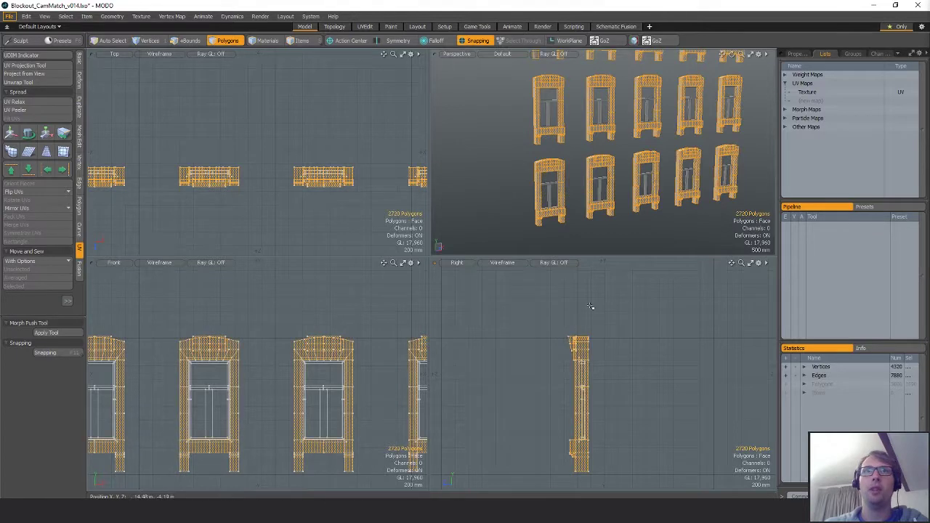
{"action": "left_click_drag", "start_coordinate": [639, 173], "coordinate": [617, 211], "text": "alt+shift"}
{"action": "mouse_move", "coordinate": [626, 149]}
{"action": "left_mouse_down", "text": "alt+shift"}
{"action": "mouse_move", "coordinate": [632, 162]}
{"action": "mouse_move", "coordinate": [621, 164]}
{"action": "mouse_move", "coordinate": [615, 141]}
{"action": "left_mouse_up", "text": "alt+shift"}
{"action": "key", "text": "m"}
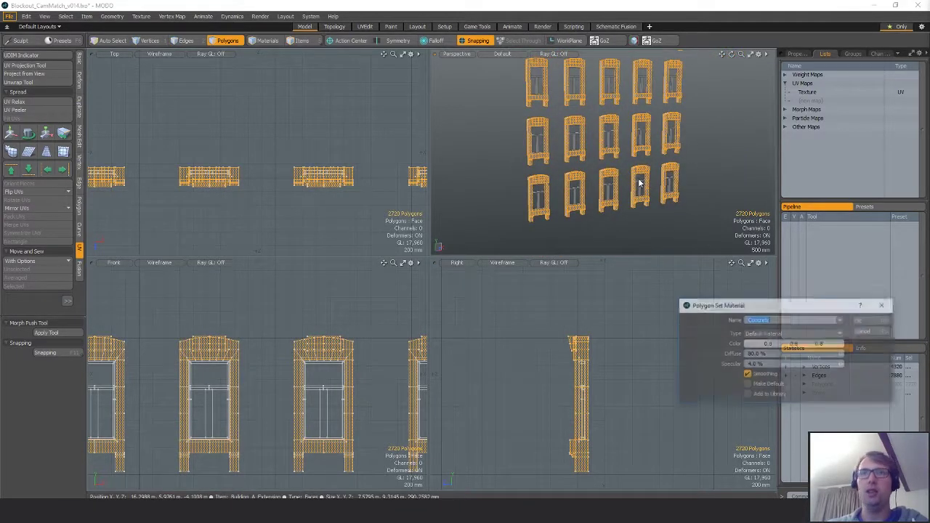
{"action": "key", "text": "Return"}
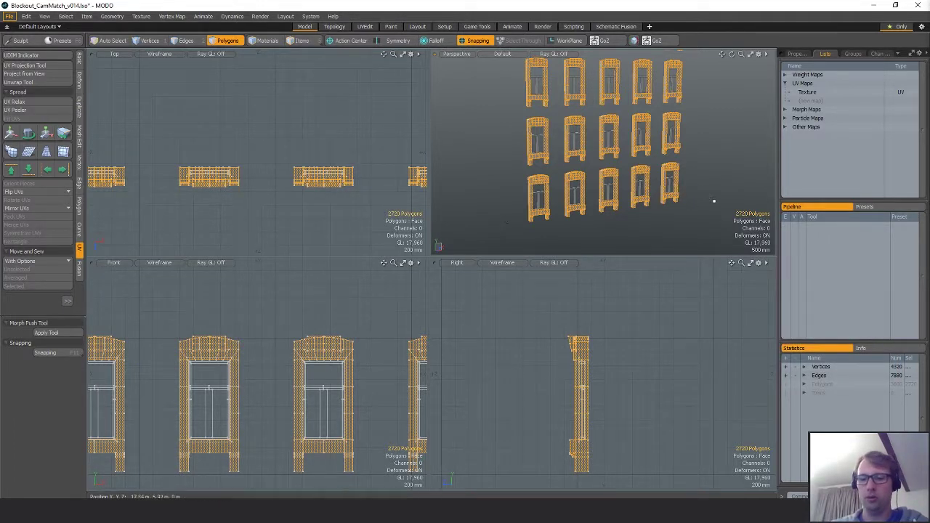
{"action": "left_click", "coordinate": [713, 200]}
- Select the thin reveal polygons around all the windows with the Texture UV map shown, and hide them
{"action": "left_click_drag", "start_coordinate": [713, 200], "coordinate": [601, 132], "text": "alt"}
{"action": "scroll", "coordinate": [556, 156], "scroll_direction": "up", "scroll_amount": 3}
{"action": "double_click", "coordinate": [592, 159]}
{"action": "scroll", "coordinate": [574, 178], "scroll_direction": "down", "scroll_amount": 2}
{"action": "left_click_drag", "start_coordinate": [574, 178], "coordinate": [613, 187], "text": "alt+shift"}
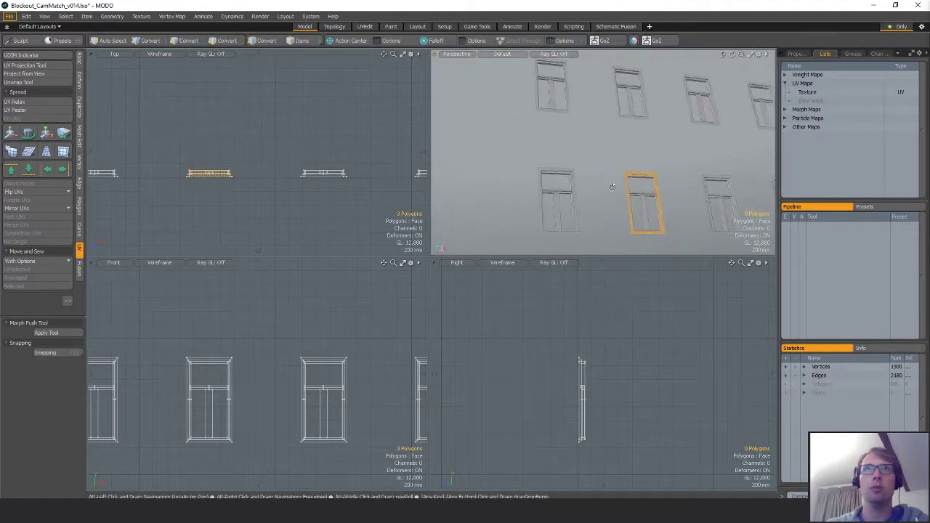
{"action": "double_click", "coordinate": [568, 170], "text": "shift"}
{"action": "left_click_drag", "start_coordinate": [677, 195], "coordinate": [598, 193], "text": "alt+shift"}
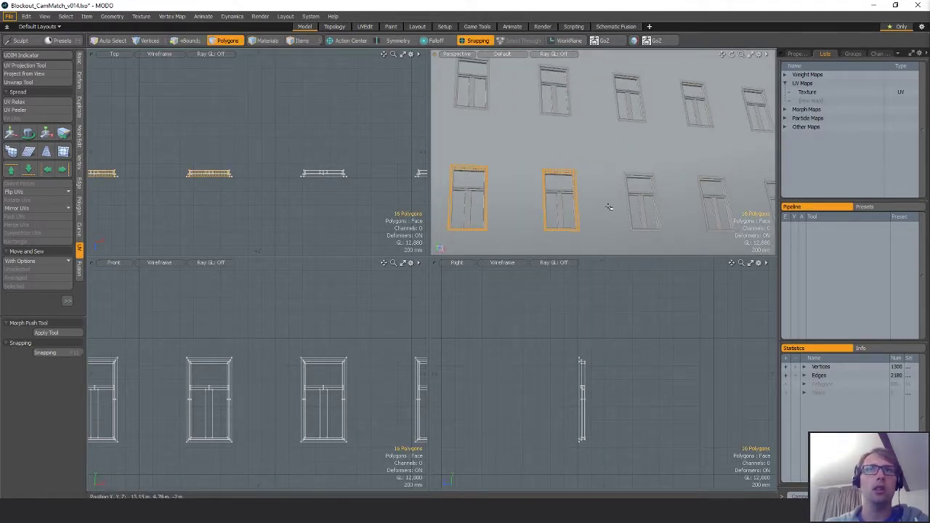
{"action": "double_click", "coordinate": [630, 174], "text": "shift"}
{"action": "left_click", "coordinate": [807, 93]}
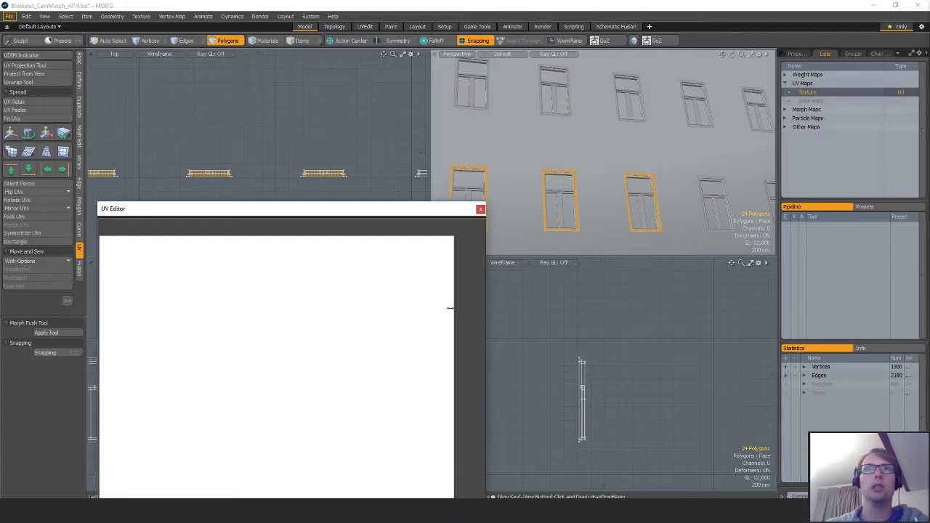
{"action": "left_click_drag", "start_coordinate": [327, 288], "coordinate": [335, 378], "text": "alt+shift"}
{"action": "scroll", "coordinate": [683, 178], "scroll_direction": "down", "scroll_amount": 5}
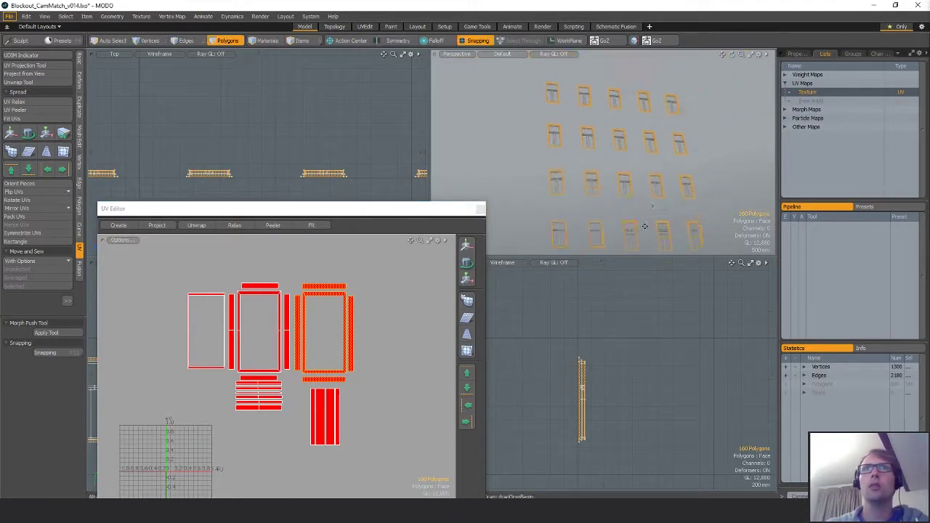
{"action": "key", "text": "m"}
{"action": "key", "text": "Escape"}
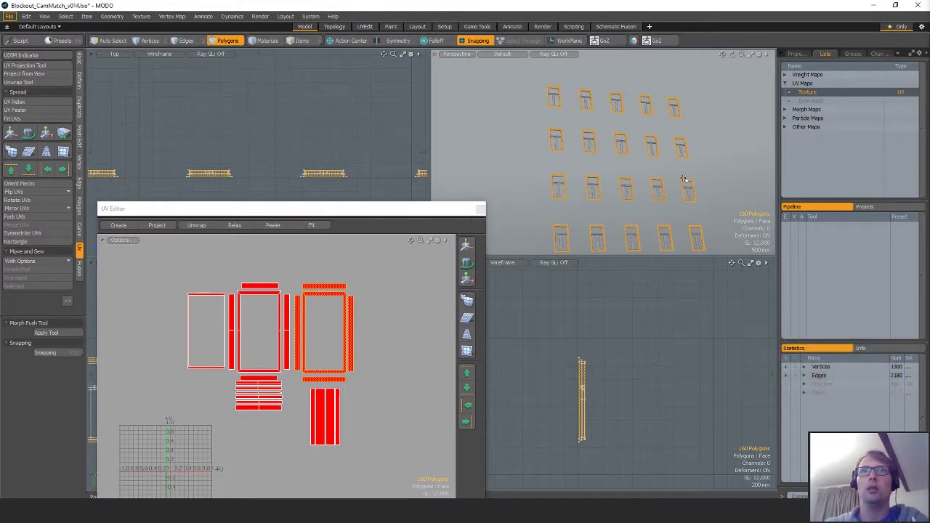
{"action": "left_click", "coordinate": [642, 176]}
- Select all the remaining window frame polygons, assign them the Wood material, and clear the selection
{"action": "scroll", "coordinate": [570, 221], "scroll_direction": "up", "scroll_amount": 5}
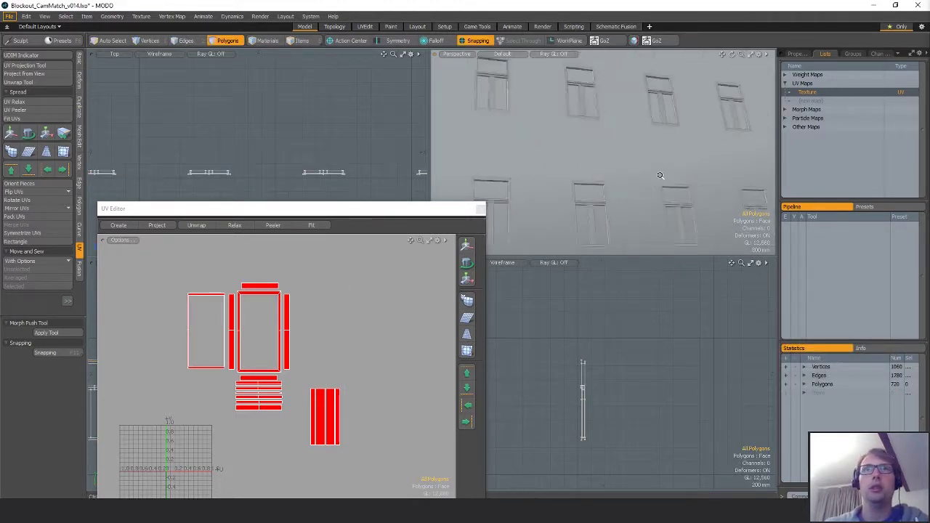
{"action": "mouse_move", "coordinate": [570, 222]}
{"action": "left_mouse_down", "text": "alt"}
{"action": "mouse_move", "coordinate": [650, 170]}
{"action": "mouse_move", "coordinate": [528, 198]}
{"action": "mouse_move", "coordinate": [578, 225]}
{"action": "left_mouse_up", "text": "alt"}
{"action": "scroll", "coordinate": [578, 225], "scroll_direction": "down", "scroll_amount": 5}
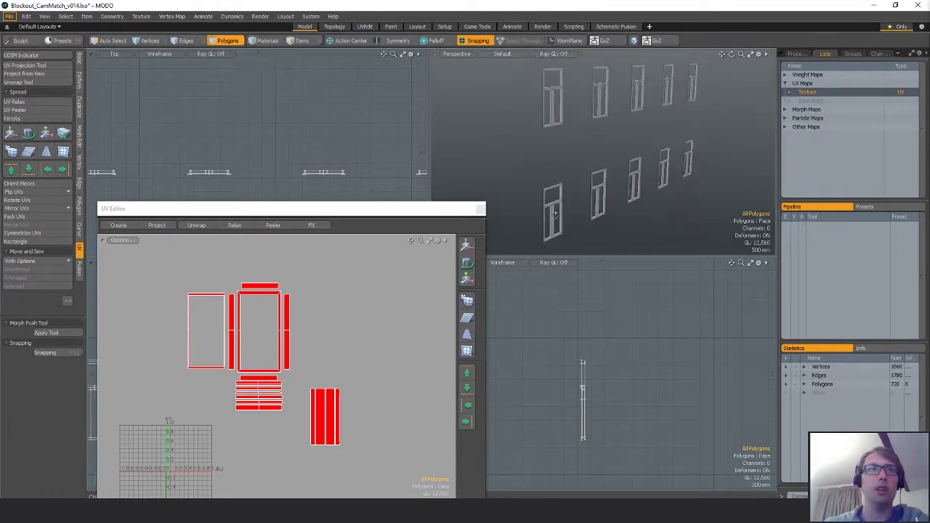
{"action": "mouse_move", "coordinate": [333, 278]}
{"action": "right_mouse_down"}
{"action": "mouse_move", "coordinate": [157, 268]}
{"action": "mouse_move", "coordinate": [383, 429]}
{"action": "right_mouse_up"}
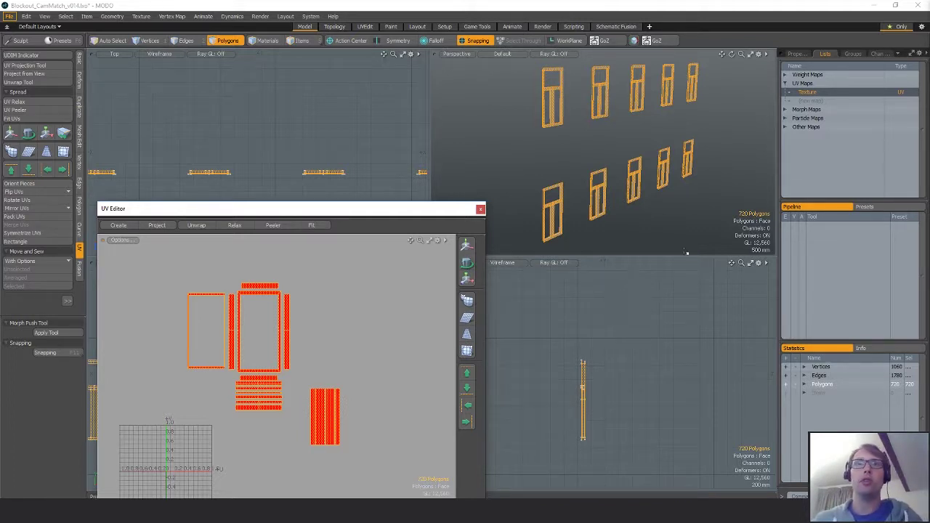
{"action": "left_click_drag", "start_coordinate": [684, 173], "coordinate": [682, 203], "text": "alt"}
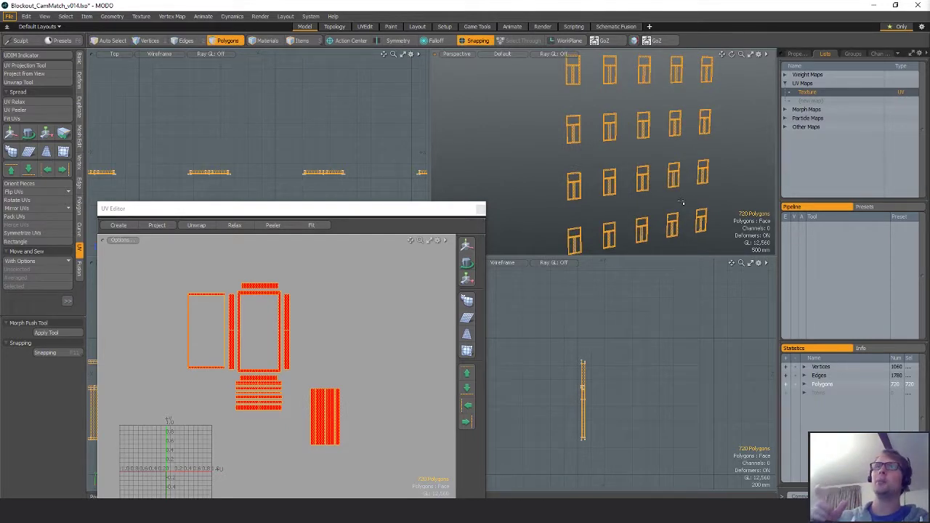
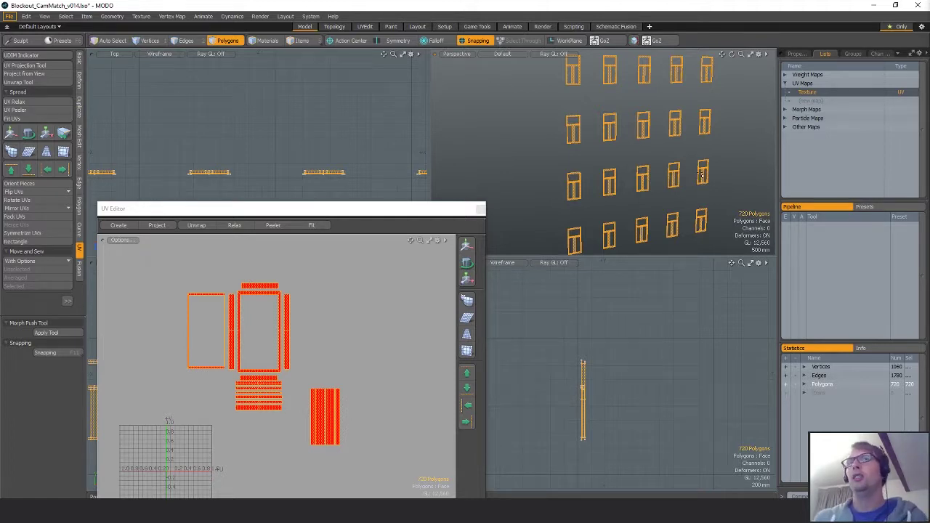
{"action": "left_click_drag", "start_coordinate": [701, 175], "coordinate": [699, 203], "text": "alt+shift"}
{"action": "left_click_drag", "start_coordinate": [701, 170], "coordinate": [693, 180], "text": "alt+shift"}
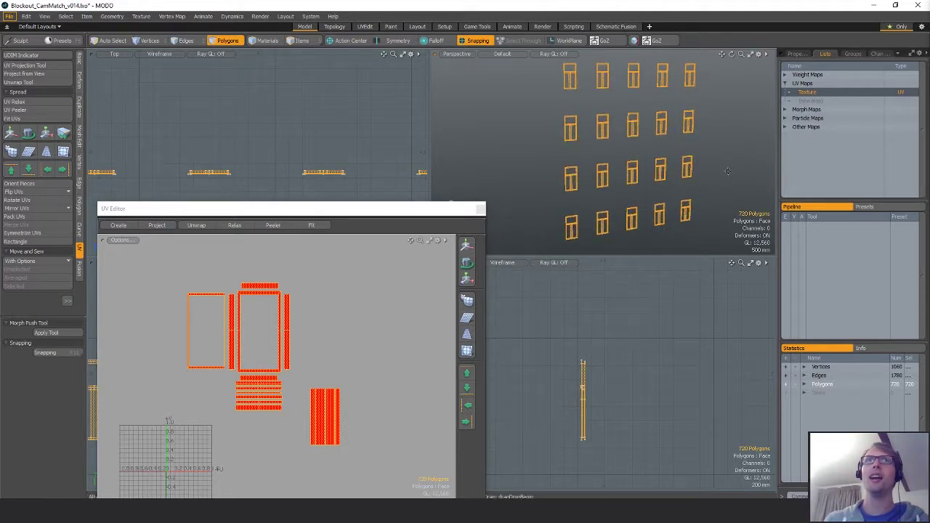
{"action": "key", "text": "m"}
{"action": "left_click", "coordinate": [843, 322]}
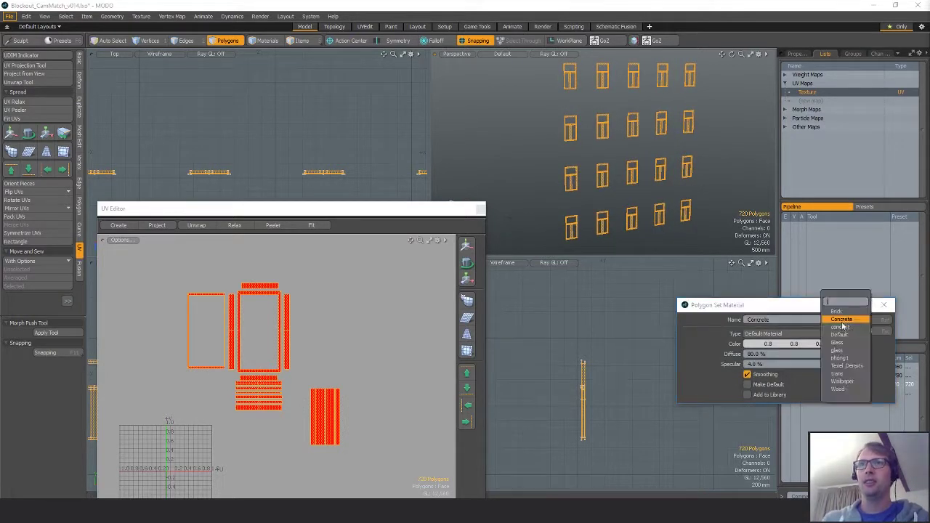
{"action": "left_click", "coordinate": [841, 385]}
{"action": "left_click", "coordinate": [860, 319]}
{"action": "left_click", "coordinate": [670, 303]}
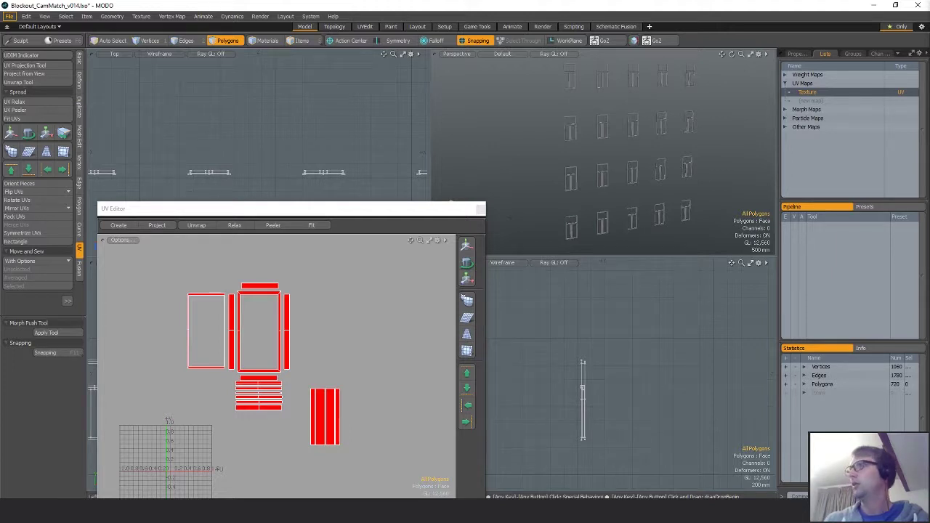
- Unhide all the building geometry and bring its complete Texture UV layout into view
{"action": "left_click_drag", "start_coordinate": [722, 226], "coordinate": [666, 218], "text": "alt"}
{"action": "scroll", "coordinate": [664, 218], "scroll_direction": "down", "scroll_amount": 2}
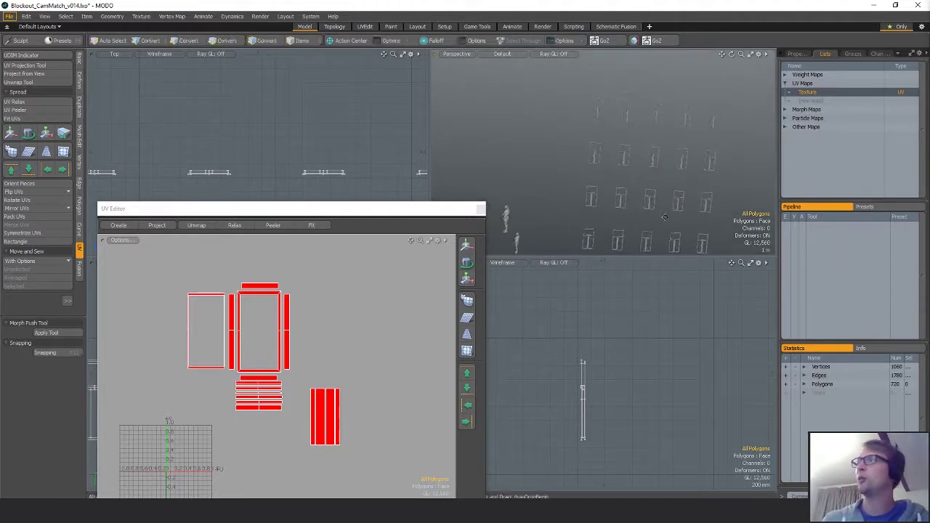
{"action": "scroll", "coordinate": [664, 217], "scroll_direction": "up", "scroll_amount": 2}
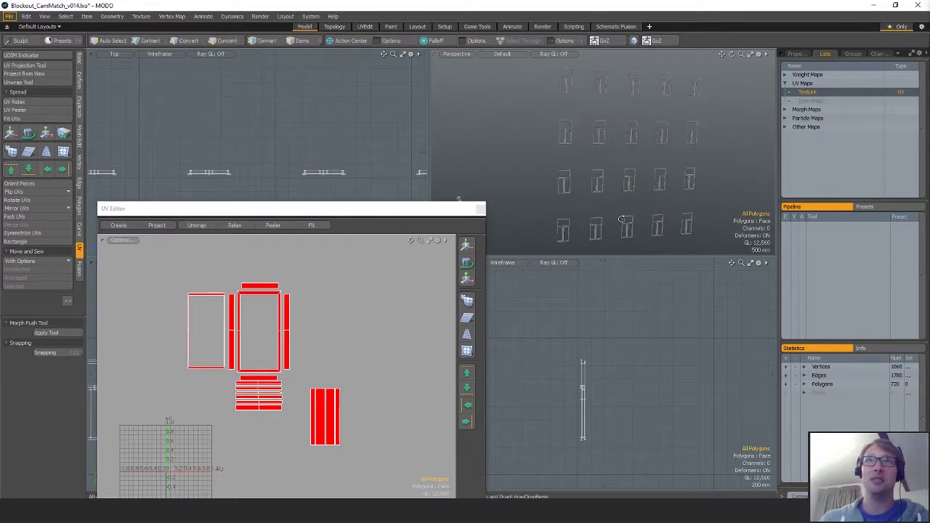
{"action": "key", "text": "u"}
{"action": "left_click_drag", "start_coordinate": [608, 209], "coordinate": [602, 187], "text": "alt"}
{"action": "scroll", "coordinate": [591, 191], "scroll_direction": "down", "scroll_amount": 5}
{"action": "left_click_drag", "start_coordinate": [343, 324], "coordinate": [303, 353], "text": "alt"}
{"action": "scroll", "coordinate": [305, 352], "scroll_direction": "down", "scroll_amount": 5}
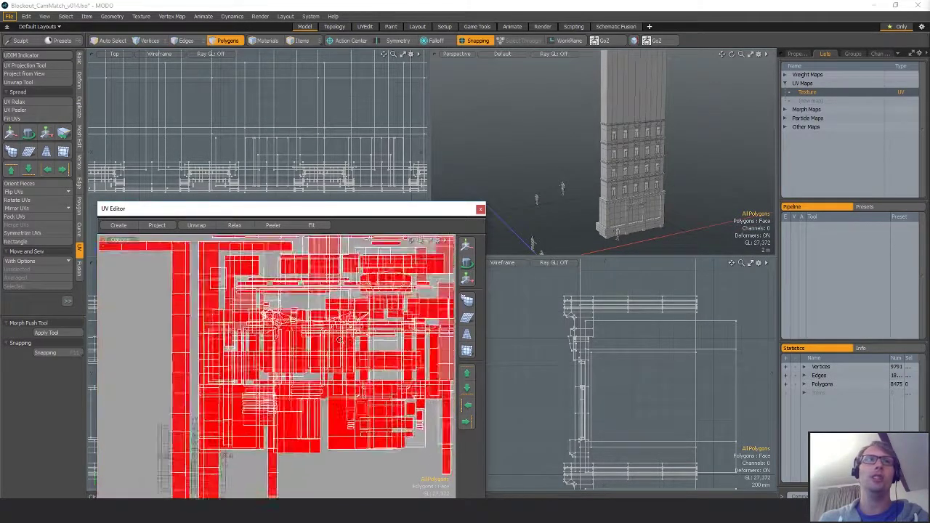
{"action": "left_click_drag", "start_coordinate": [439, 267], "coordinate": [299, 338], "text": "alt"}
{"action": "scroll", "coordinate": [351, 339], "scroll_direction": "down", "scroll_amount": 2}
{"action": "left_click_drag", "start_coordinate": [385, 308], "coordinate": [374, 310], "text": "alt"}
- Isolate the building's base block together with the ground-floor entrance wall by hiding all other polygons
{"action": "left_click_drag", "start_coordinate": [556, 187], "coordinate": [719, 229], "text": "alt"}
{"action": "scroll", "coordinate": [512, 192], "scroll_direction": "up", "scroll_amount": 5}
{"action": "scroll", "coordinate": [721, 200], "scroll_direction": "up", "scroll_amount": 5}
{"action": "left_click_drag", "start_coordinate": [623, 225], "coordinate": [708, 208], "text": "alt"}
{"action": "scroll", "coordinate": [643, 219], "scroll_direction": "down", "scroll_amount": 4}
{"action": "double_click", "coordinate": [593, 172]}
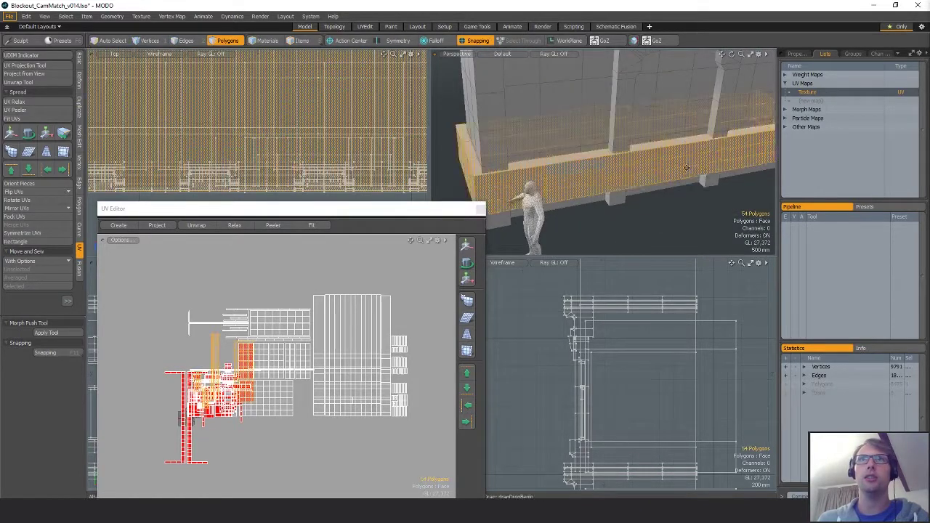
{"action": "left_click_drag", "start_coordinate": [594, 173], "coordinate": [626, 184], "text": "alt"}
{"action": "scroll", "coordinate": [305, 134], "scroll_direction": "down", "scroll_amount": 4}
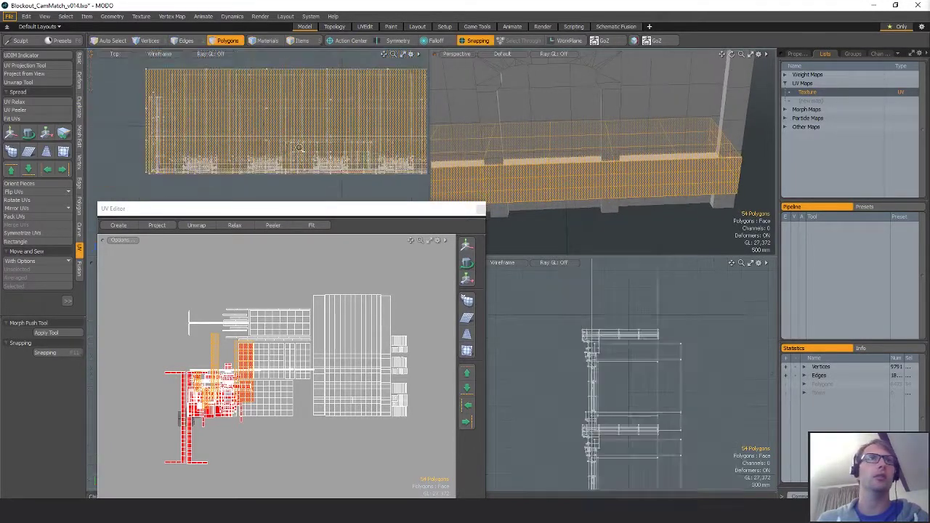
{"action": "left_click_drag", "start_coordinate": [580, 102], "coordinate": [562, 104], "text": "alt+shift"}
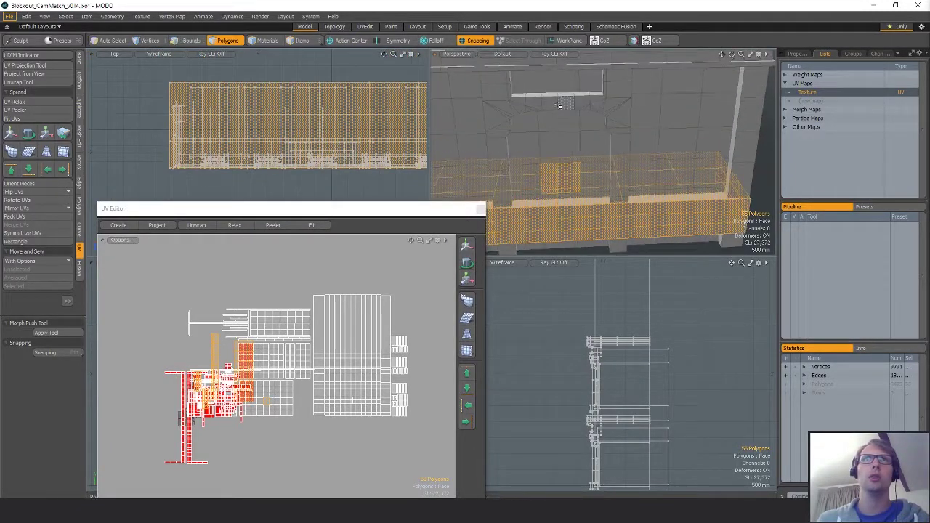
{"action": "double_click", "coordinate": [597, 150], "text": "shift"}
{"action": "key", "text": "shift+h"}
- Move the base block's middle edge loop sideways onto the centreline of the entrance, using snapping
{"action": "mouse_move", "coordinate": [597, 151]}
{"action": "left_mouse_down", "text": "alt"}
{"action": "mouse_move", "coordinate": [601, 175]}
{"action": "mouse_move", "coordinate": [606, 145]}
{"action": "left_mouse_up", "text": "alt"}
{"action": "left_click_drag", "start_coordinate": [240, 138], "coordinate": [196, 139], "text": "alt+shift"}
{"action": "key", "text": "Escape"}
{"action": "double_click", "coordinate": [190, 140]}
{"action": "left_click_drag", "start_coordinate": [310, 146], "coordinate": [277, 136], "text": "alt+shift"}
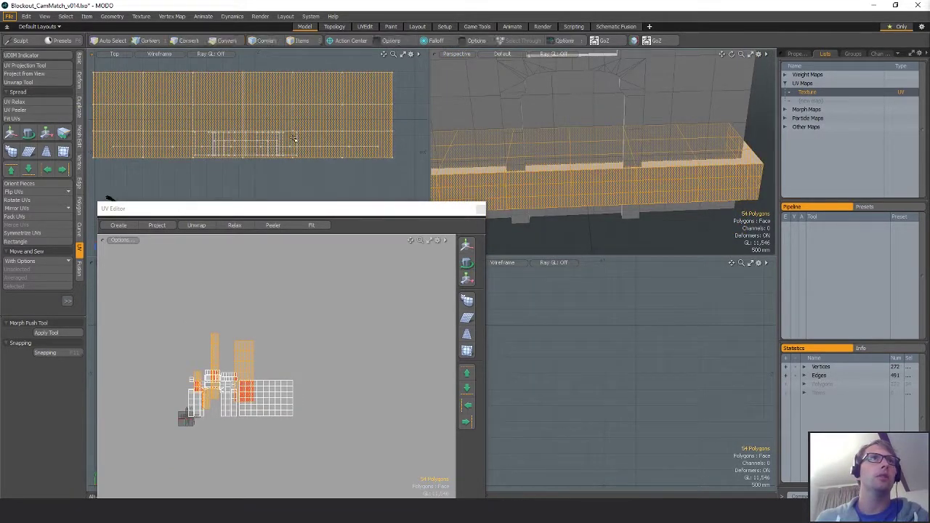
{"action": "key", "text": "2"}
{"action": "double_click", "coordinate": [243, 113]}
{"action": "key", "text": "w"}
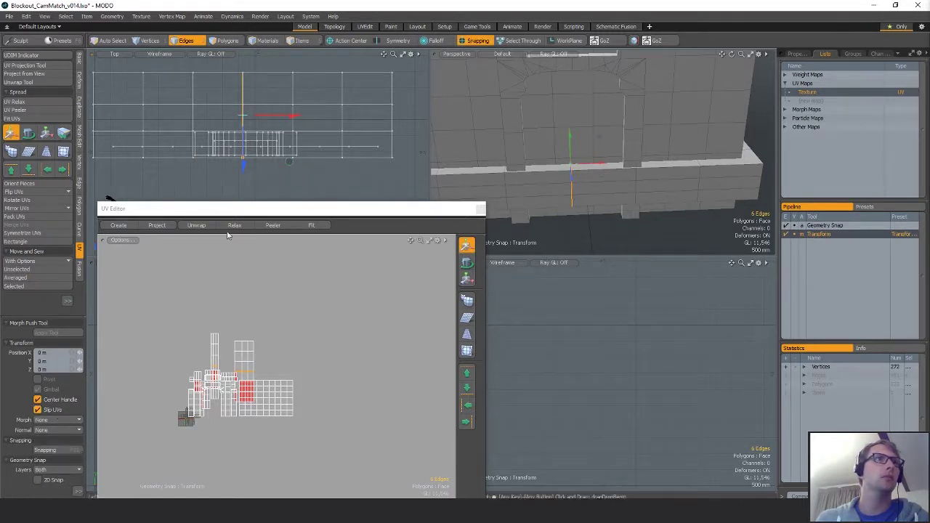
{"action": "key", "text": "space"}
{"action": "key", "text": "space"}
{"action": "key", "text": "space"}
{"action": "key", "text": "space"}
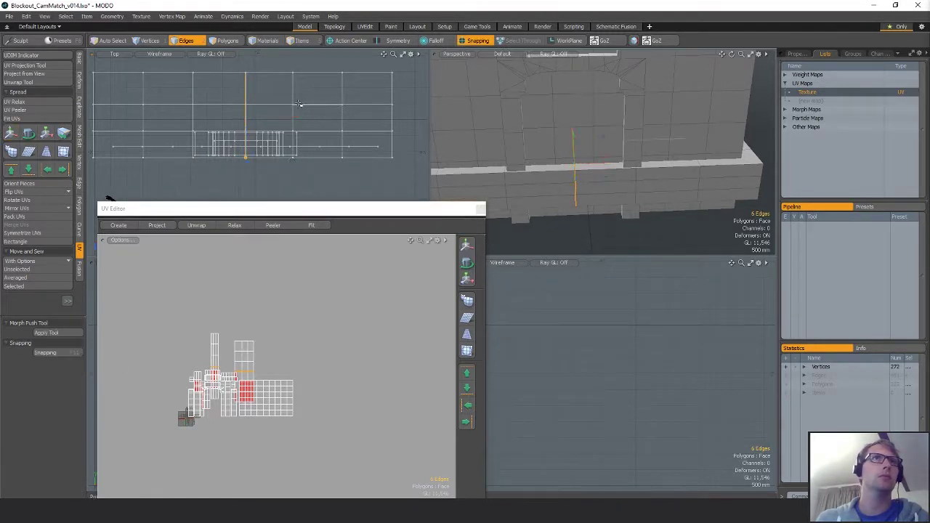
- Delete all base block polygons on the +X side of the middle edge loop
{"action": "left_click_drag", "start_coordinate": [285, 88], "coordinate": [288, 111]}
{"action": "key", "text": "l"}
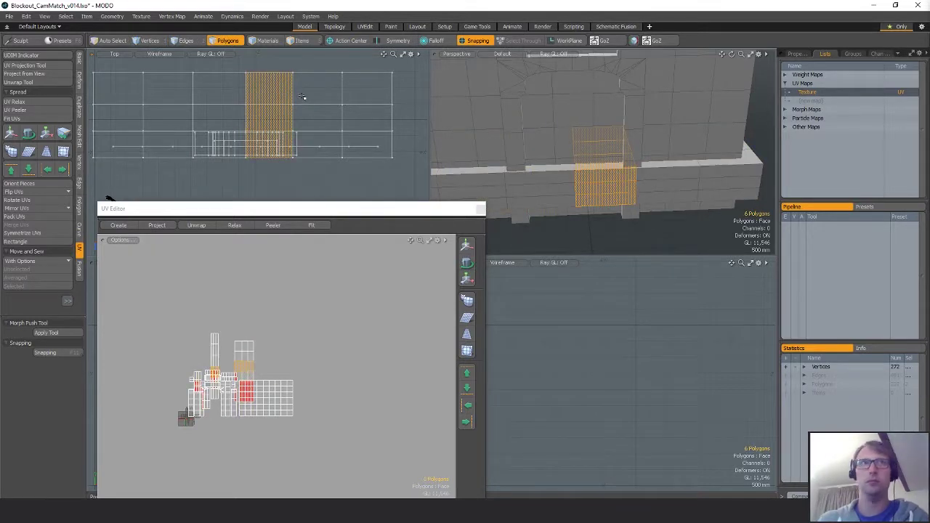
{"action": "key", "text": "Delete"}
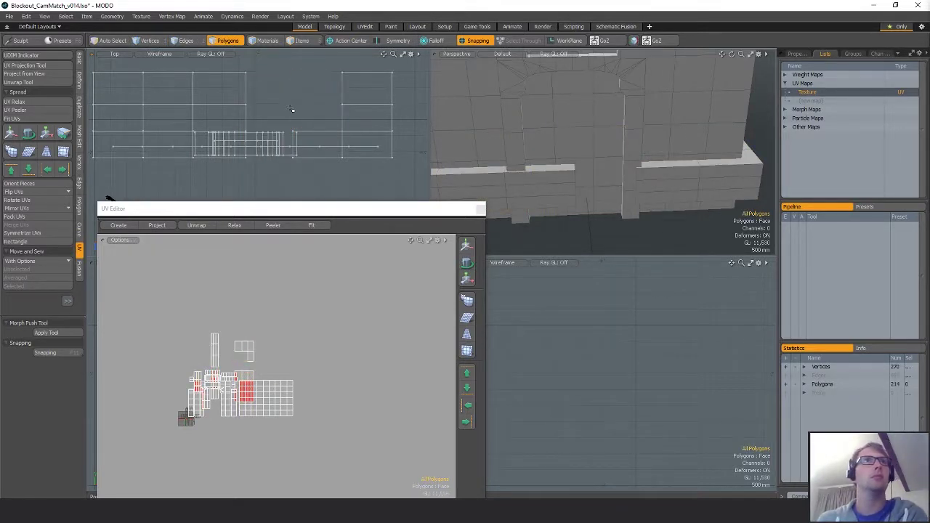
{"action": "double_click", "coordinate": [345, 99]}
{"action": "key", "text": "Delete"}
- Mirror the remaining half of the base block along X about its open middle edge
{"action": "double_click", "coordinate": [244, 104]}
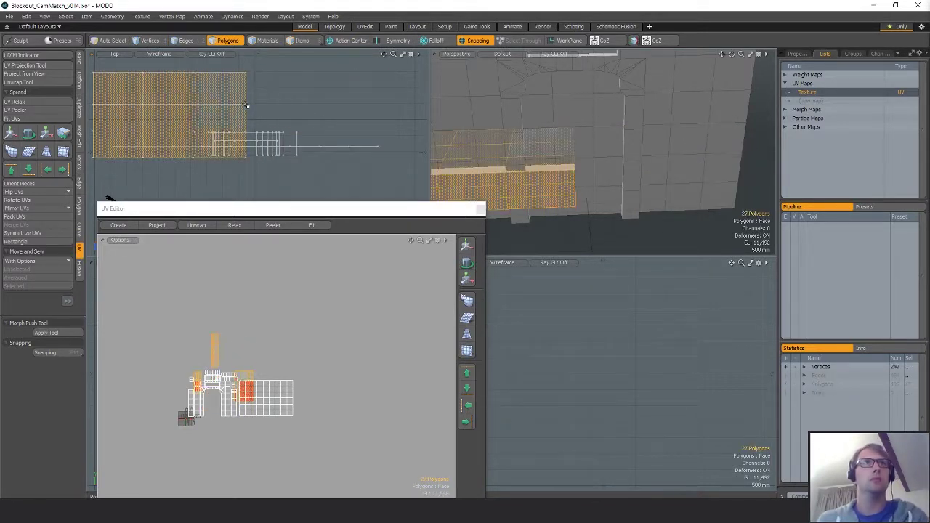
{"action": "key", "text": "shift+v"}
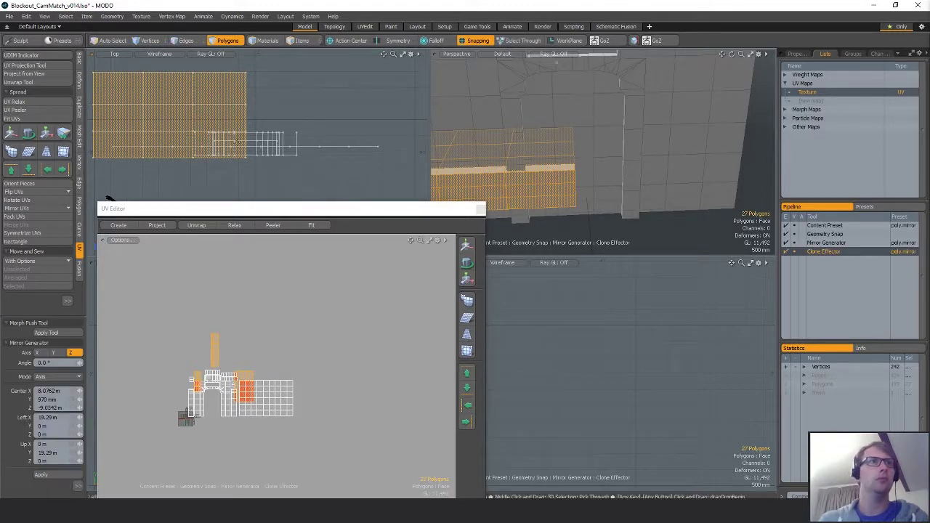
{"action": "left_click", "coordinate": [246, 104]}
{"action": "key", "text": "space"}
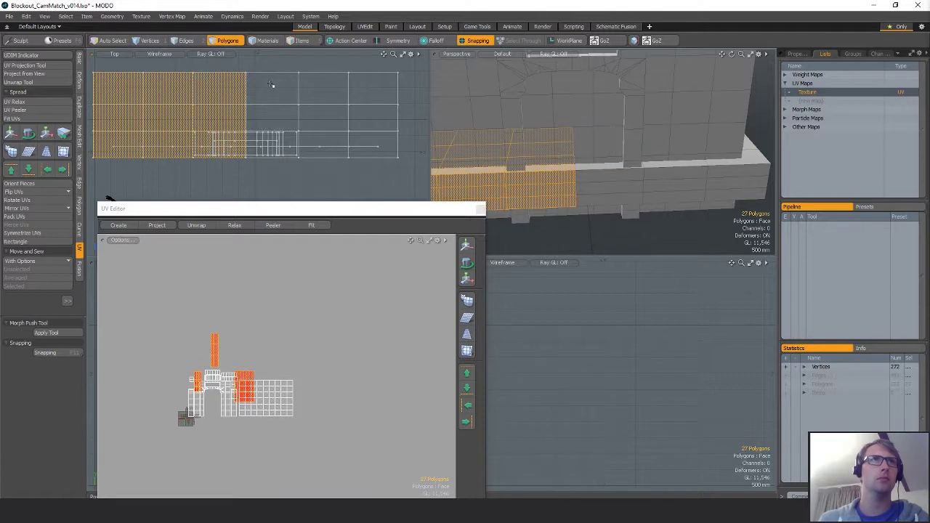
- Select the polygons of the mirrored half of the base block, including its front, top and end faces
{"action": "left_click", "coordinate": [290, 99]}
{"action": "left_click", "coordinate": [379, 101]}
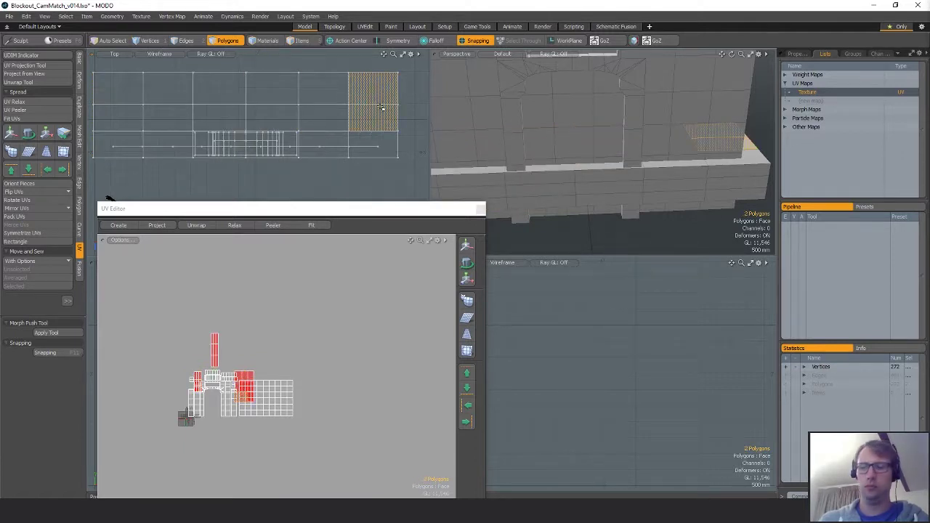
{"action": "key", "text": "shift+Up"}
{"action": "key", "text": "shift+Up"}
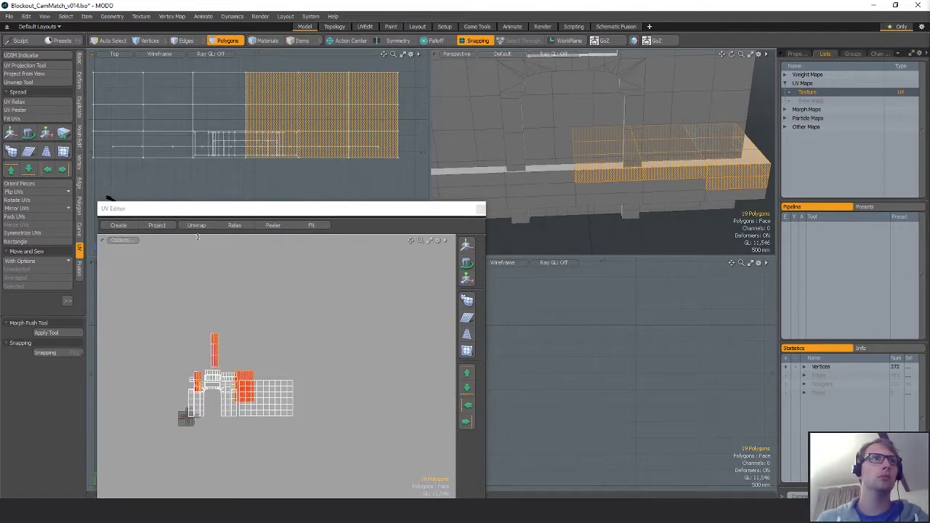
{"action": "scroll", "coordinate": [248, 318], "scroll_direction": "up", "scroll_amount": 2}
{"action": "key", "text": "space"}
{"action": "key", "text": "space"}
{"action": "key", "text": "space"}
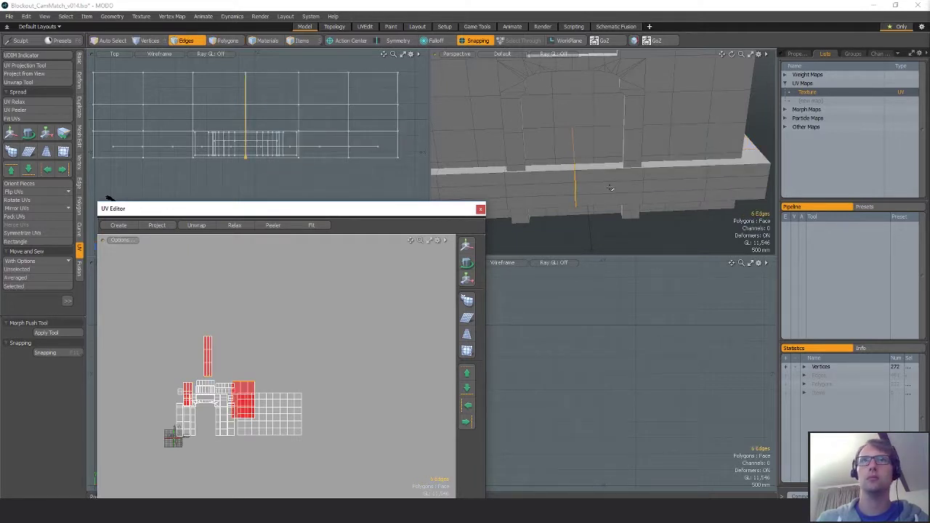
{"action": "mouse_move", "coordinate": [612, 189]}
{"action": "left_mouse_down", "text": "shift"}
{"action": "mouse_move", "coordinate": [738, 186]}
{"action": "mouse_move", "coordinate": [753, 176]}
{"action": "left_mouse_up", "text": "shift"}
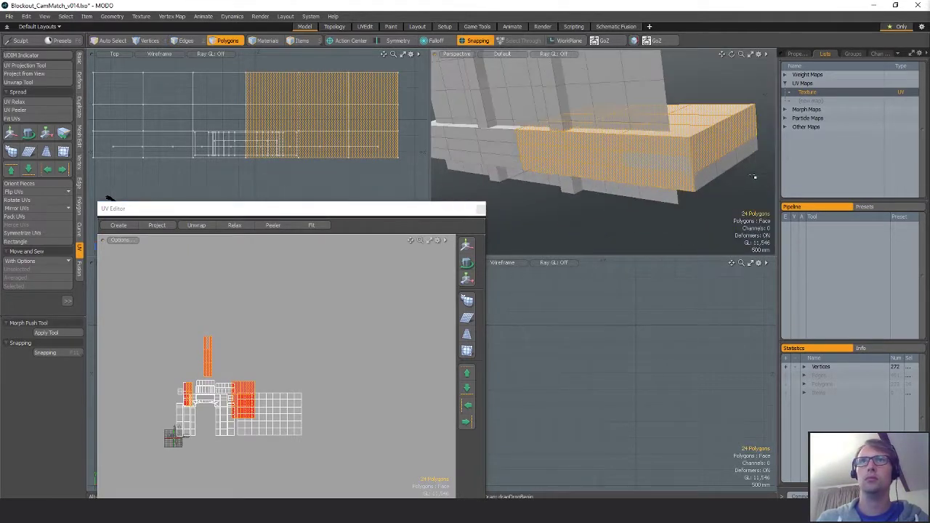
- Move the mirrored half's UV islands up and to the side, clear of the original islands they overlap
{"action": "key", "text": "w"}
{"action": "middle_click_drag", "start_coordinate": [357, 285], "coordinate": [399, 244]}
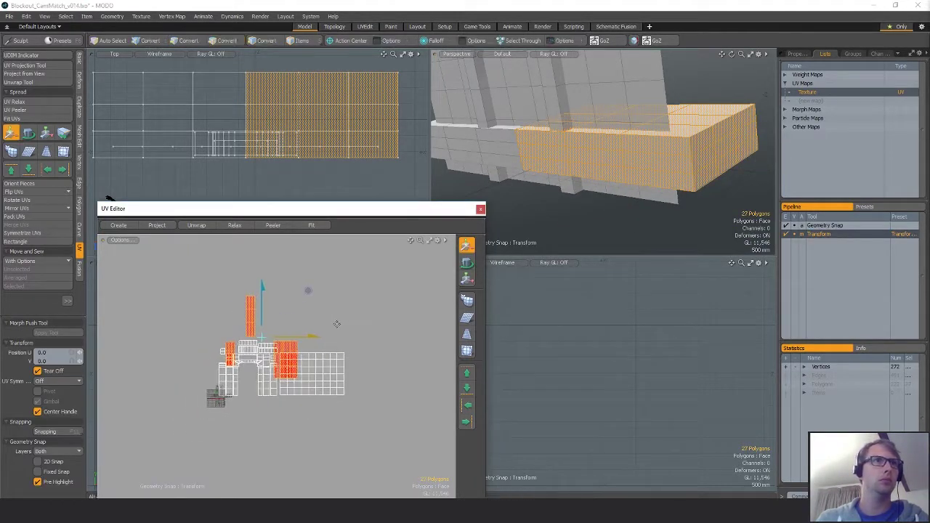
{"action": "left_click_drag", "start_coordinate": [399, 243], "coordinate": [436, 218]}
{"action": "key", "text": "space"}
{"action": "key", "text": "2"}
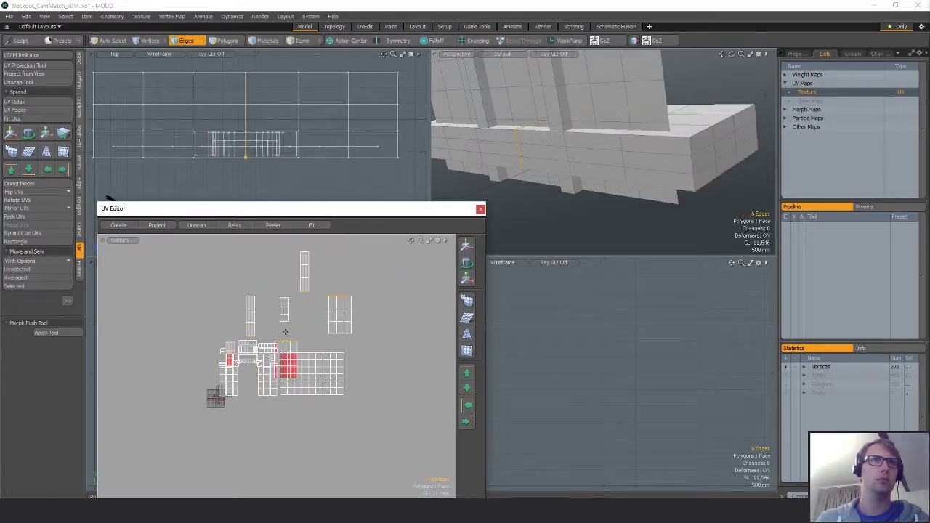
- Flip the mirrored half's UV islands vertically with Mirror V
{"action": "scroll", "coordinate": [276, 341], "scroll_direction": "up", "scroll_amount": 3}
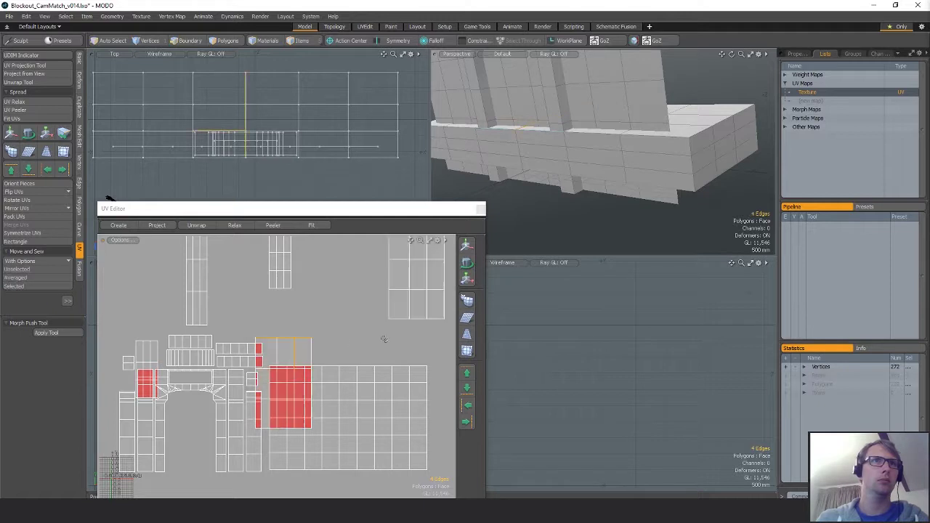
{"action": "scroll", "coordinate": [290, 313], "scroll_direction": "down", "scroll_amount": 3}
{"action": "key", "text": "3"}
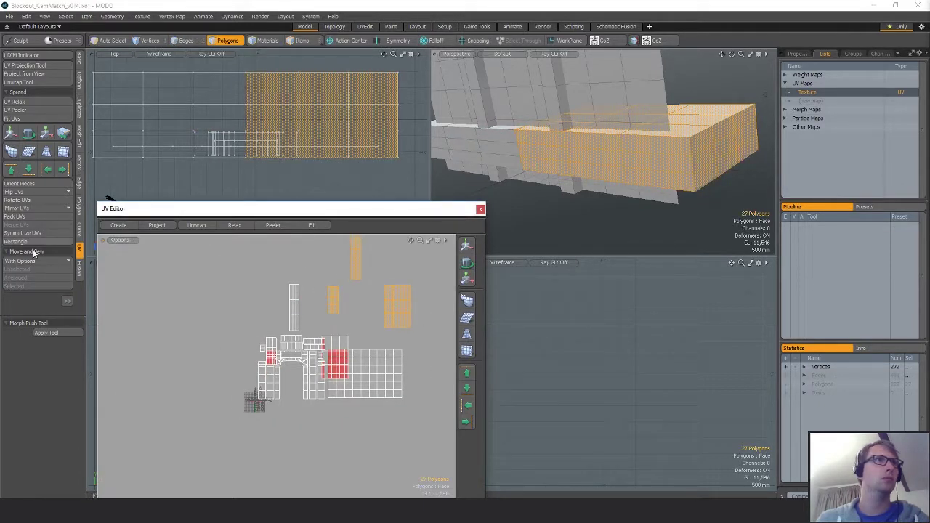
{"action": "left_click", "coordinate": [24, 210]}
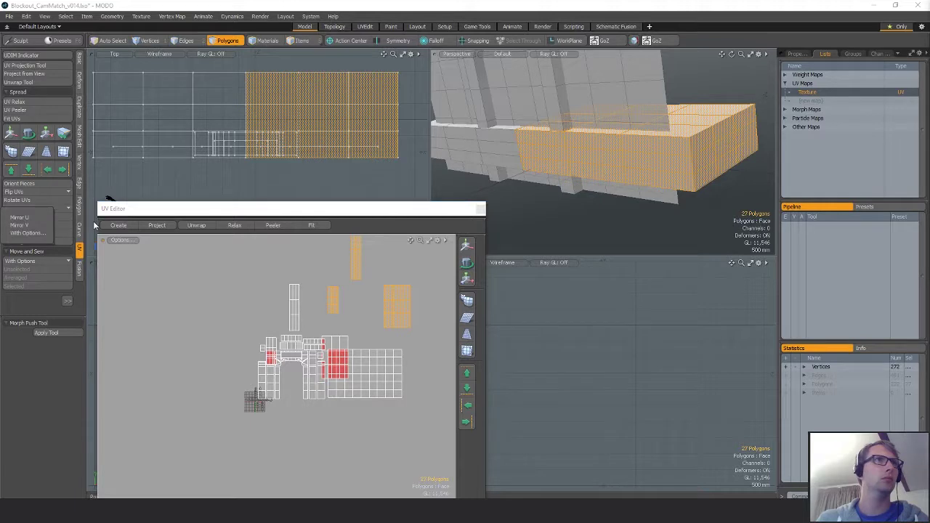
{"action": "left_click", "coordinate": [26, 225]}
- Move and sew the mirrored half's top and front UV islands to the original halves along their shared middle edges
{"action": "key", "text": "2"}
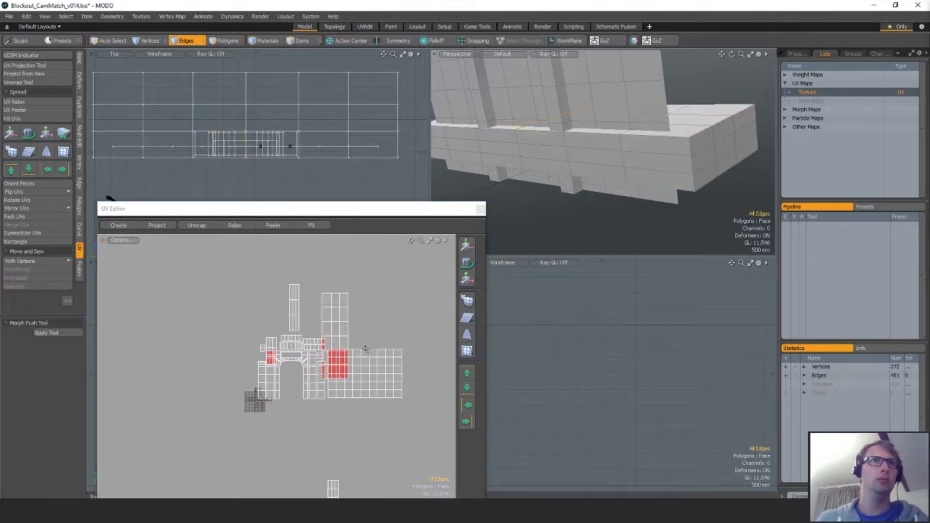
{"action": "left_click_drag", "start_coordinate": [293, 293], "coordinate": [340, 284], "text": "alt"}
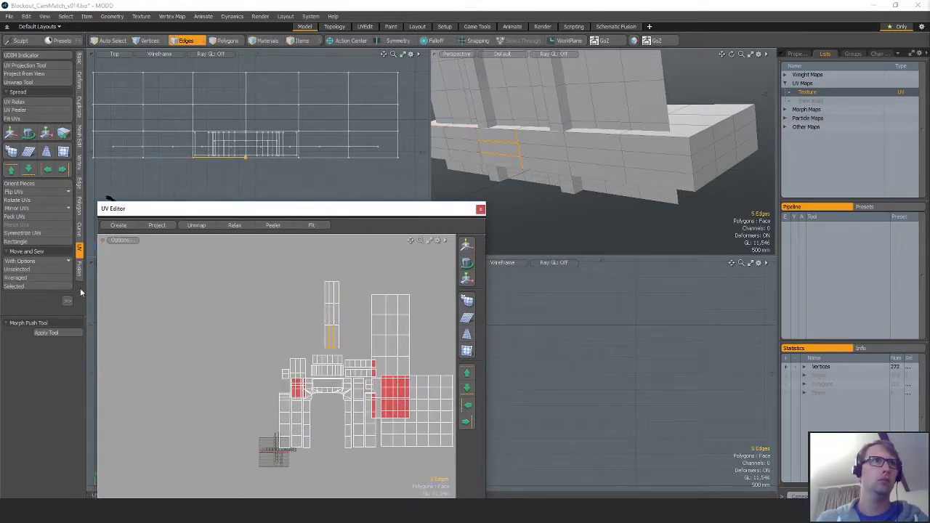
{"action": "key", "text": "3"}
{"action": "double_click", "coordinate": [379, 291]}
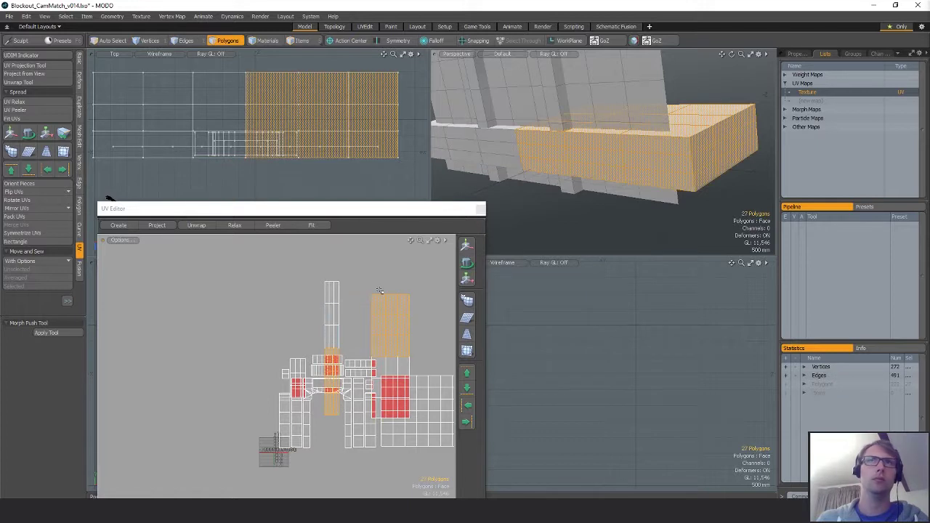
{"action": "left_click", "coordinate": [593, 339]}
- Move the stray small UV island up beside the rest of the layout and close the UV Editor
{"action": "left_click_drag", "start_coordinate": [387, 330], "coordinate": [285, 318], "text": "ctrl+alt"}
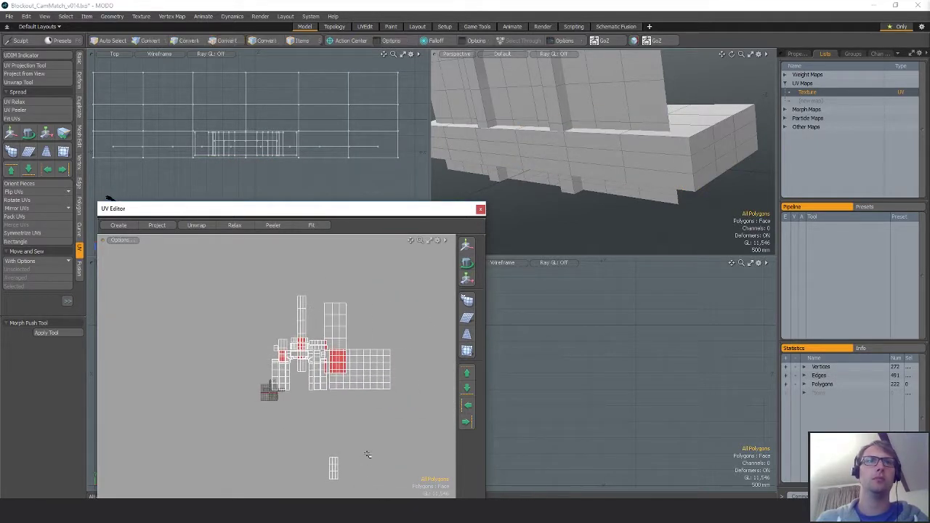
{"action": "mouse_move", "coordinate": [350, 444]}
{"action": "right_mouse_down"}
{"action": "mouse_move", "coordinate": [386, 489]}
{"action": "mouse_move", "coordinate": [388, 446]}
{"action": "right_mouse_up"}
{"action": "key", "text": "w"}
{"action": "left_click_drag", "start_coordinate": [390, 430], "coordinate": [413, 297]}
{"action": "key", "text": "space"}
{"action": "left_click", "coordinate": [396, 467]}
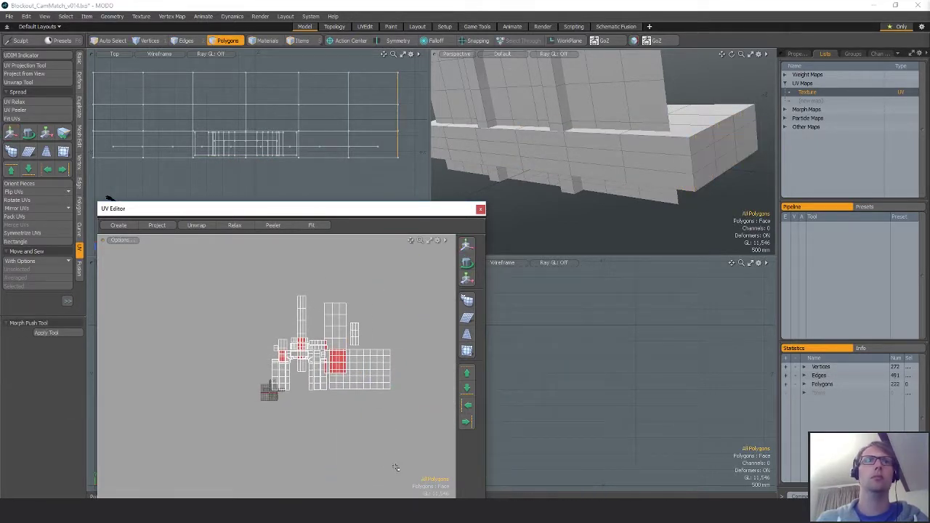
{"action": "left_click_drag", "start_coordinate": [428, 341], "coordinate": [398, 372], "text": "alt"}
{"action": "left_click", "coordinate": [480, 209]}
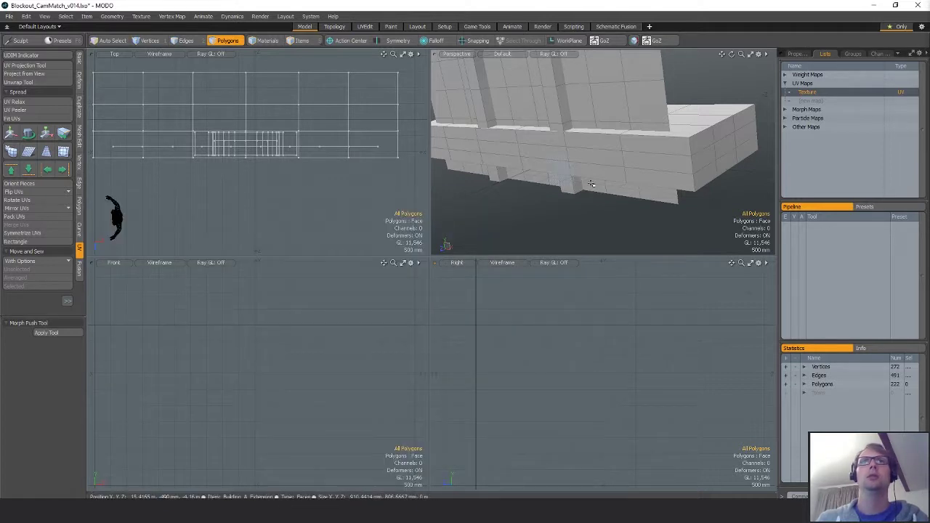
- Unhide the rest of the building and fit the whole model in the views
{"action": "left_click_drag", "start_coordinate": [654, 175], "coordinate": [625, 175], "text": "ctrl+alt"}
{"action": "scroll", "coordinate": [677, 171], "scroll_direction": "down", "scroll_amount": 6}
{"action": "key", "text": "u"}
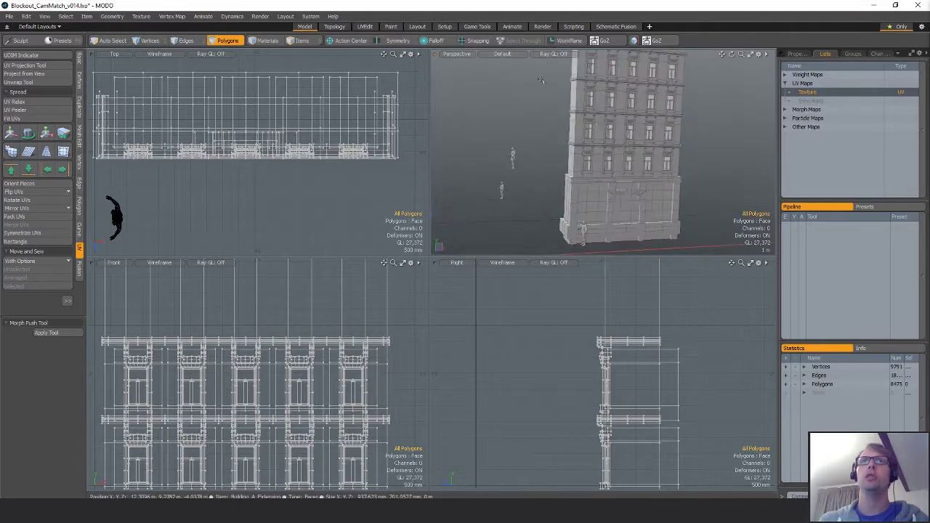
{"action": "key", "text": "a"}
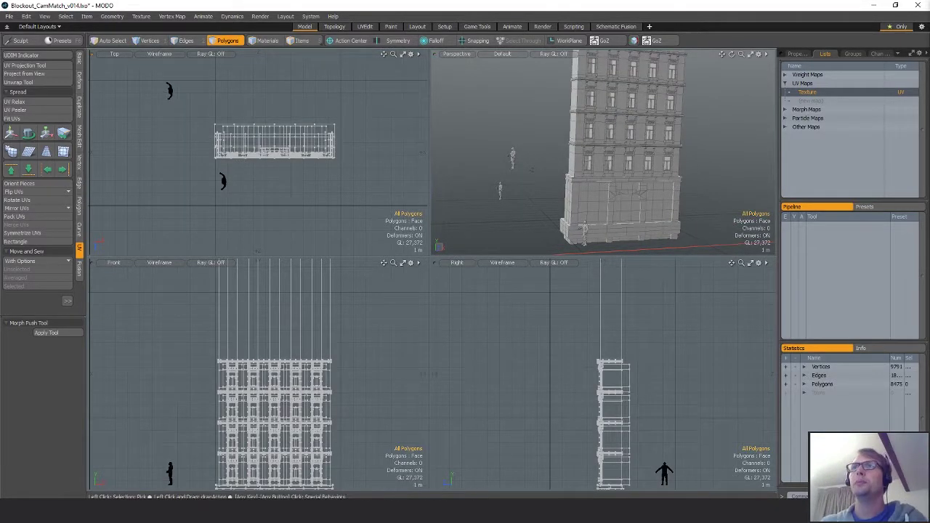
{"action": "left_click_drag", "start_coordinate": [731, 176], "coordinate": [626, 174], "text": "alt"}
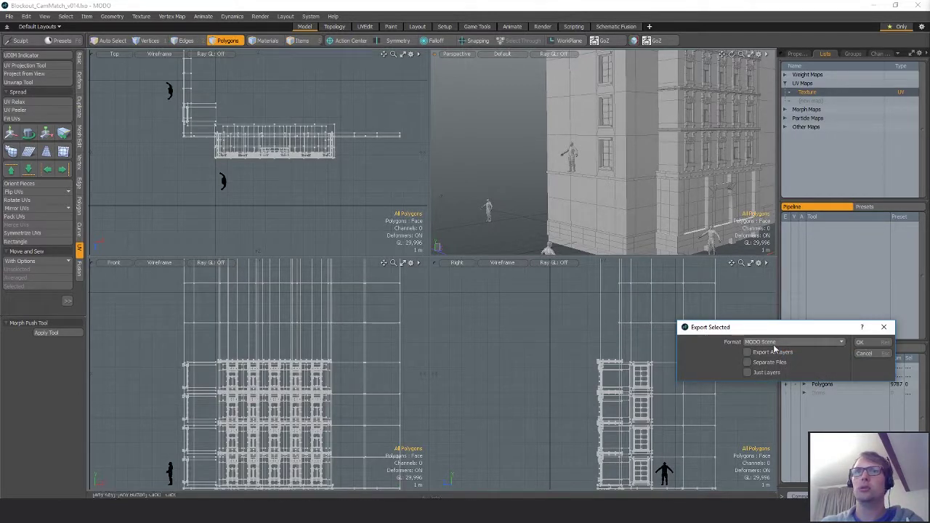
- Export the selected building meshes in Autodesk FBX 2013 format to the Stairway_To_Heaven project's Exports folder
{"action": "left_click", "coordinate": [773, 345]}
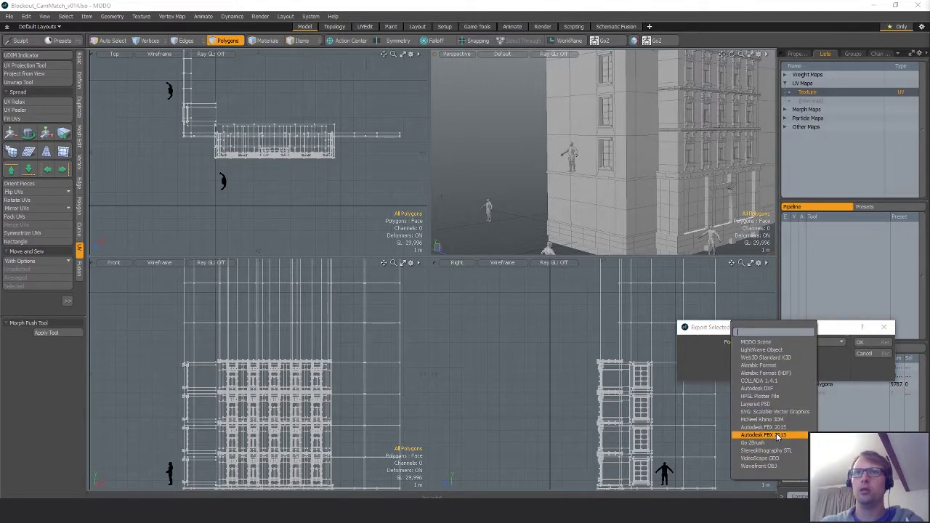
{"action": "left_click", "coordinate": [775, 433]}
{"action": "left_click", "coordinate": [865, 343]}
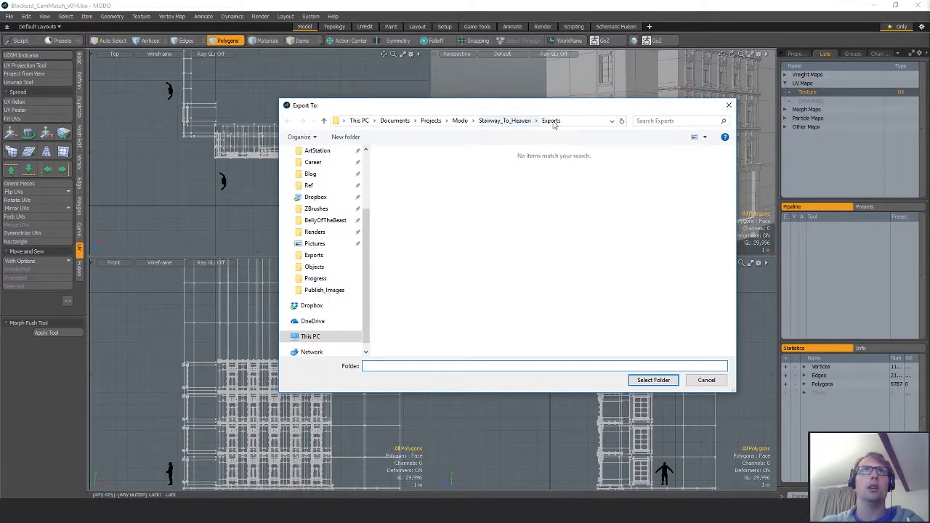
{"action": "left_click", "coordinate": [653, 380]}
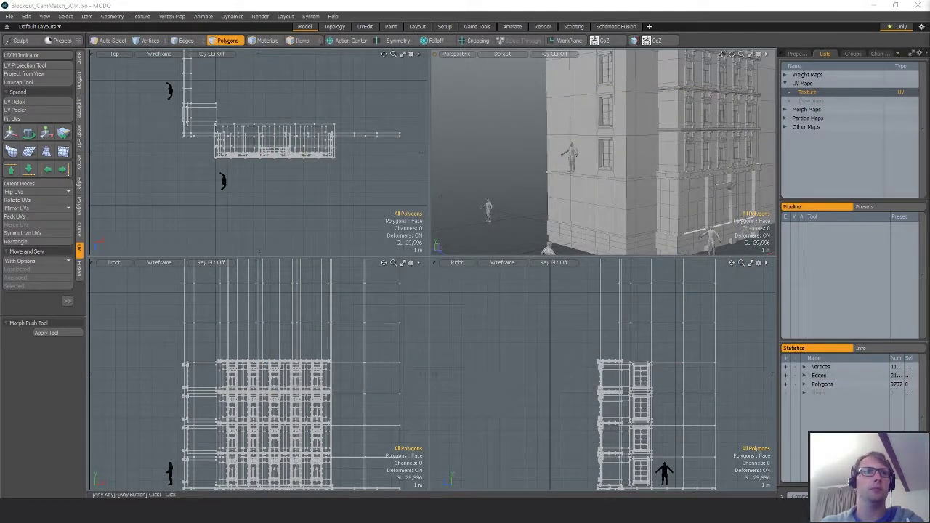
- Switch to item selection and bring File Explorer's Beyond_Human Exports folder into full view to examine its files
{"action": "key", "text": "5"}
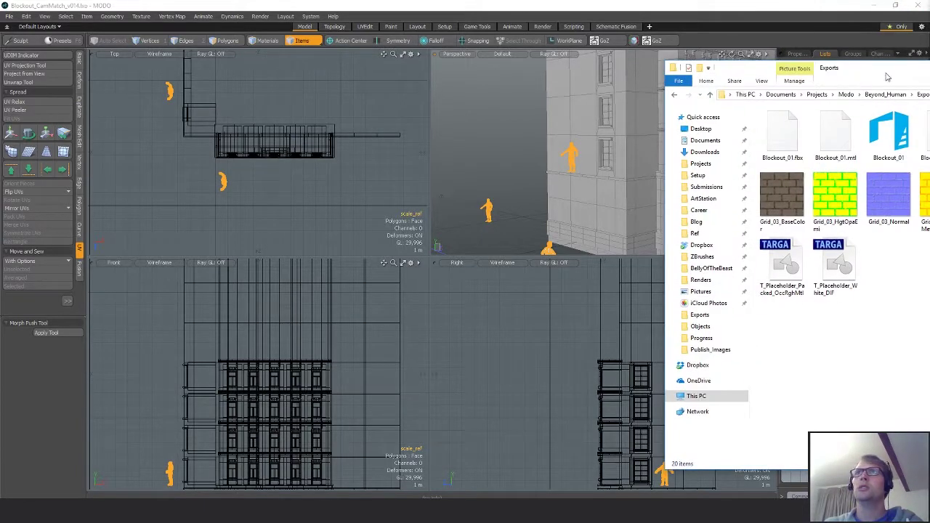
{"action": "left_click_drag", "start_coordinate": [887, 76], "coordinate": [479, 71]}
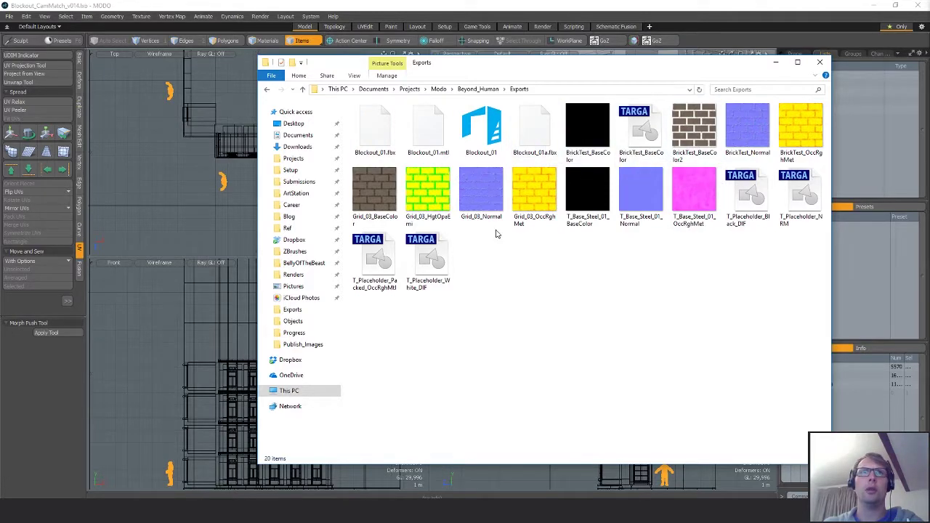
{"action": "left_click_drag", "start_coordinate": [541, 68], "coordinate": [422, 88]}
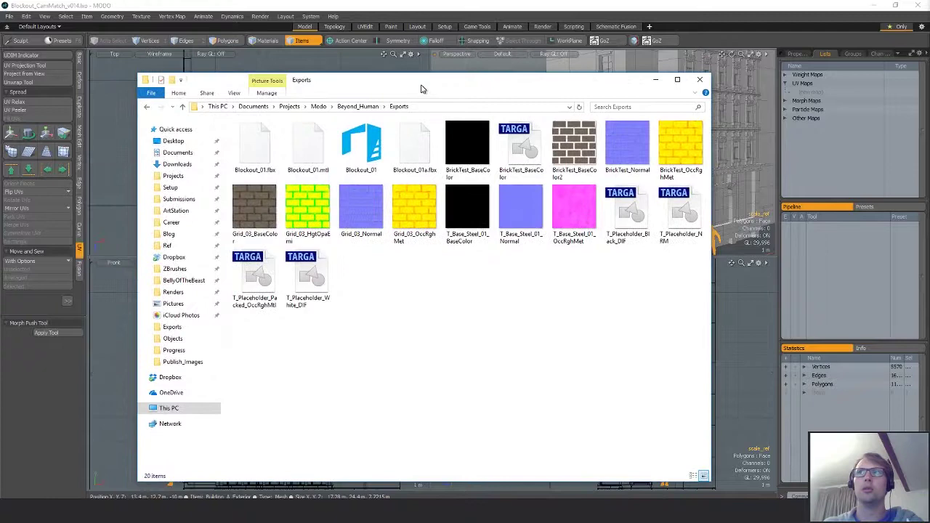
- Select the building's glass, exterior and extension meshes and export them as separate Autodesk FBX 2013 files to the Stairway_To_Heaven Exports folder
{"action": "left_click", "coordinate": [897, 260]}
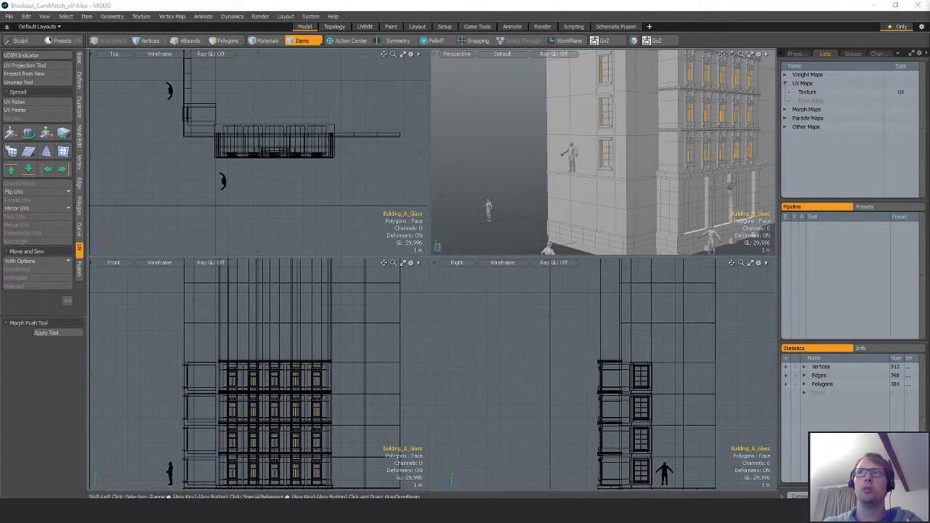
{"action": "key", "text": "ctrl+a"}
{"action": "left_click", "coordinate": [596, 192]}
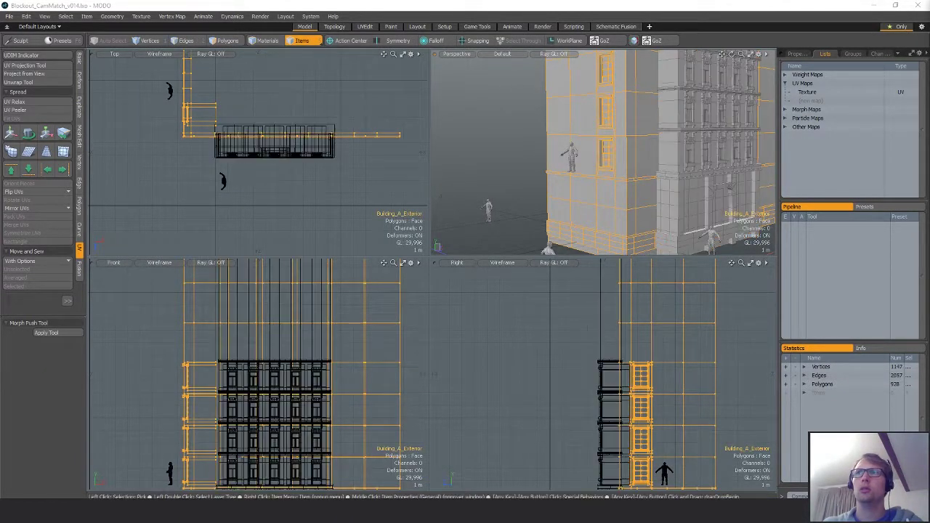
{"action": "left_click", "coordinate": [676, 156], "text": "shift"}
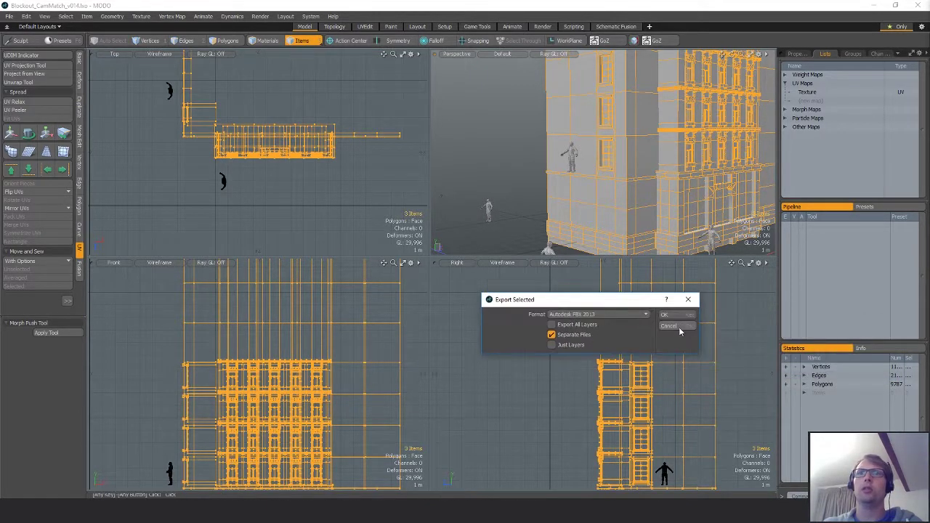
{"action": "left_click", "coordinate": [675, 316]}
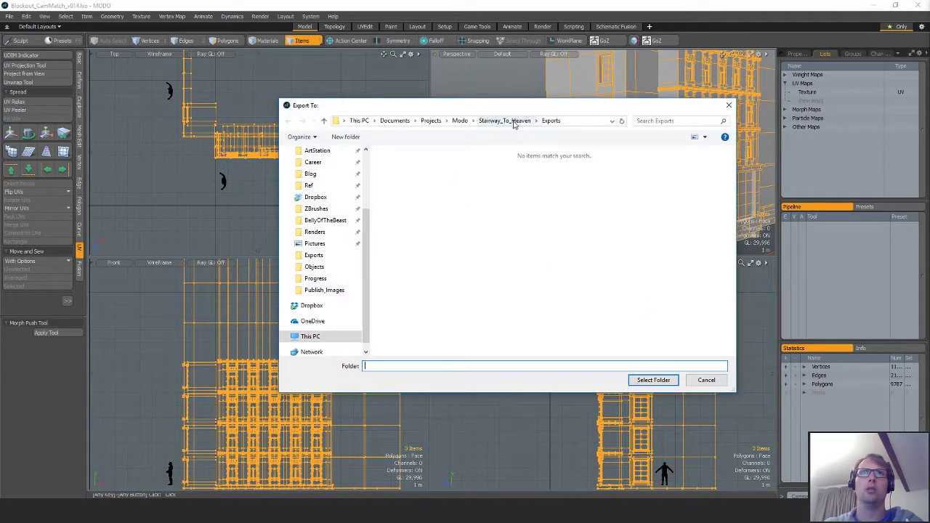
{"action": "left_click", "coordinate": [653, 380]}
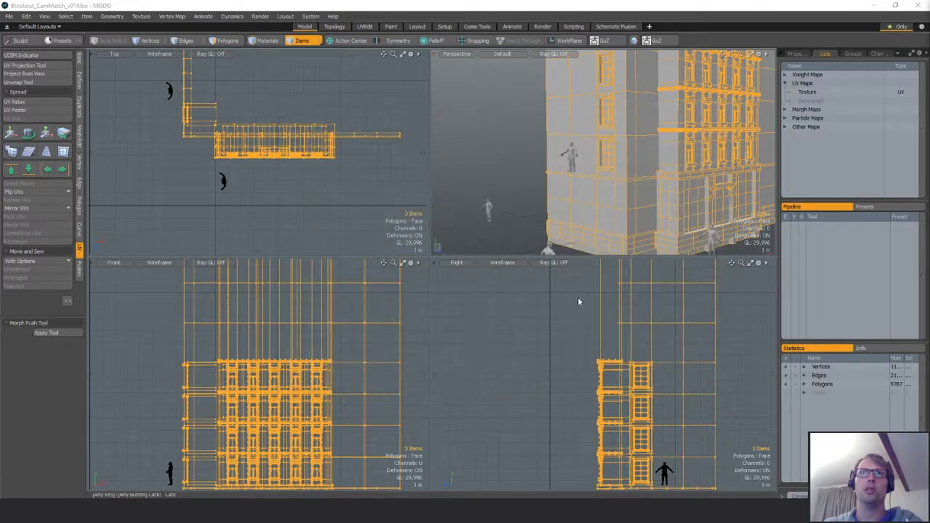
- Switch to File Explorer and reopen the Exports folder from Beyond_Human to look for the exported FBX files
{"action": "left_click", "coordinate": [574, 170]}
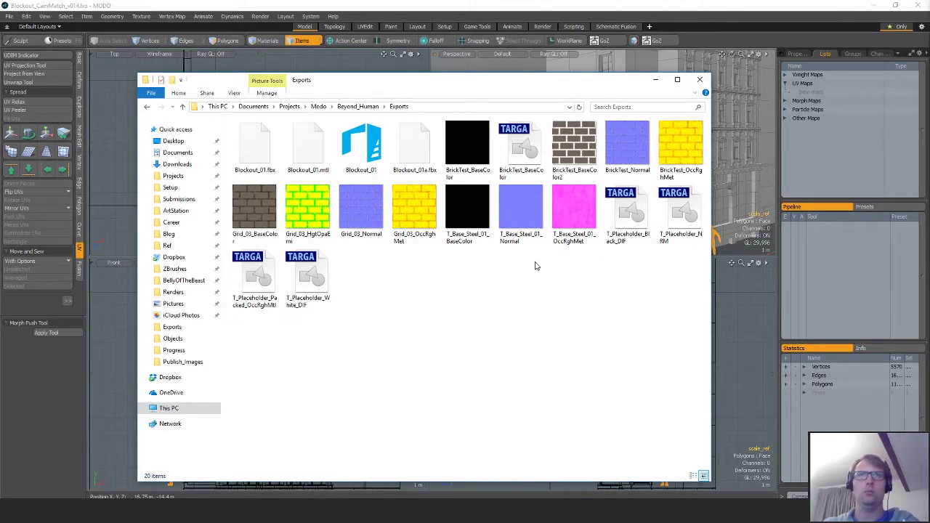
{"action": "left_click", "coordinate": [358, 107]}
{"action": "double_click", "coordinate": [305, 135]}
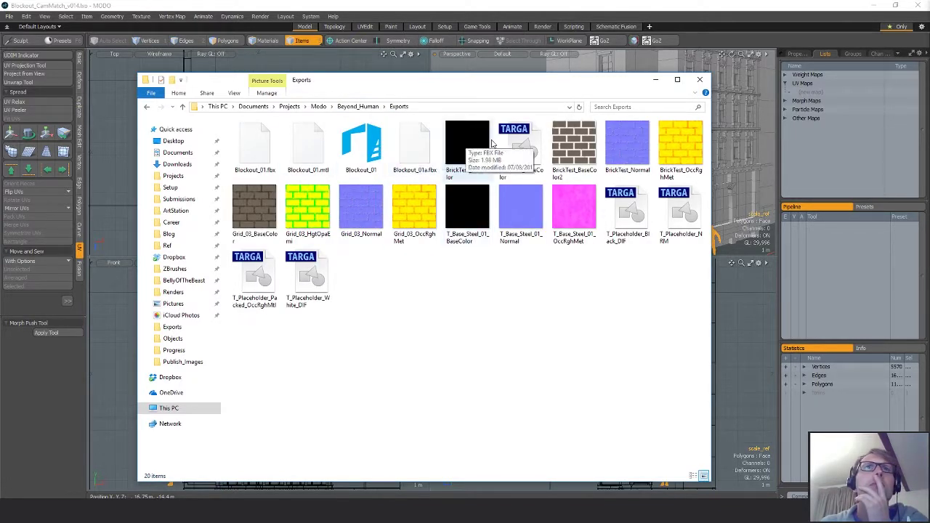
- Repeat the FBX 2013 export of the three selected building meshes to the same Exports folder, and close the File Explorer window
{"action": "left_click", "coordinate": [592, 47]}
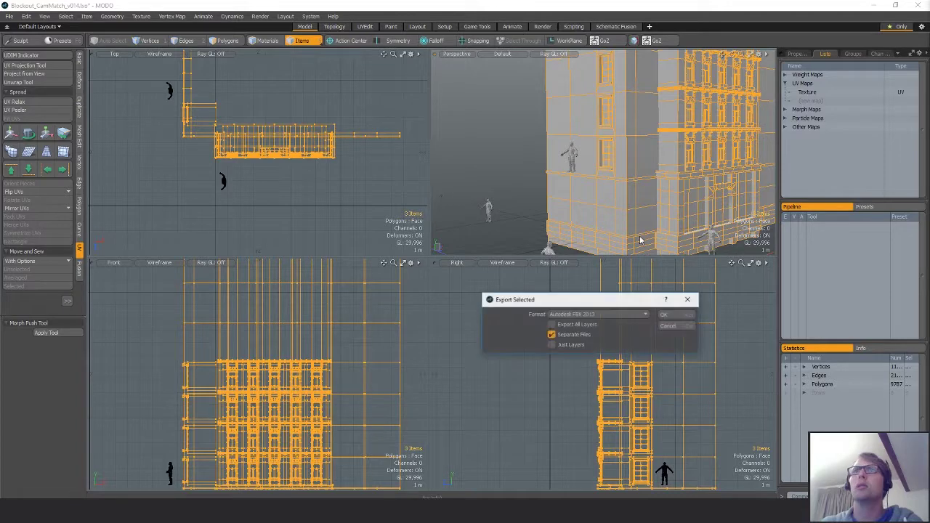
{"action": "left_click", "coordinate": [679, 317]}
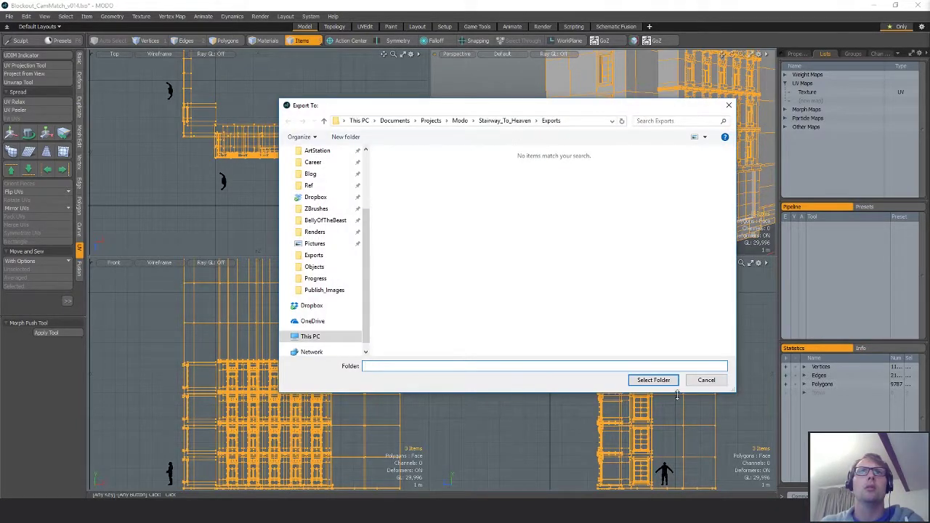
{"action": "left_click", "coordinate": [643, 378]}
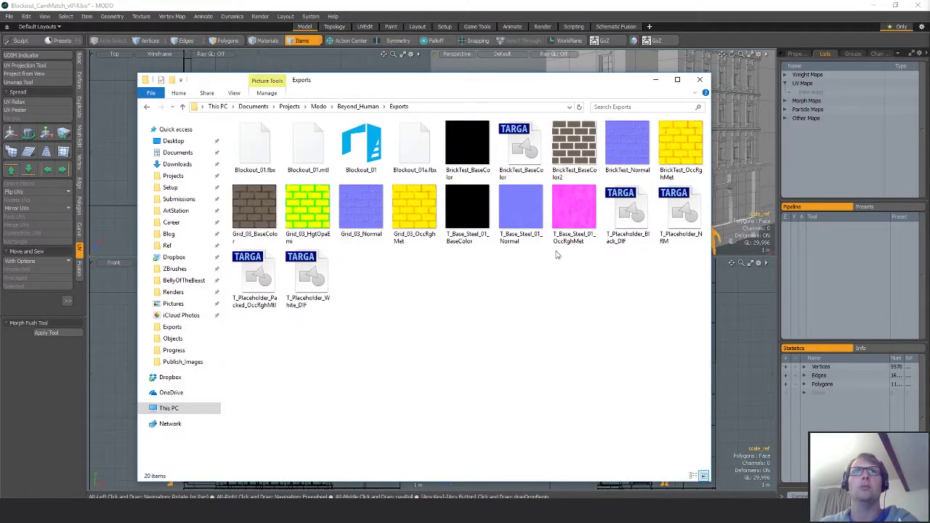
{"action": "left_click", "coordinate": [700, 82]}
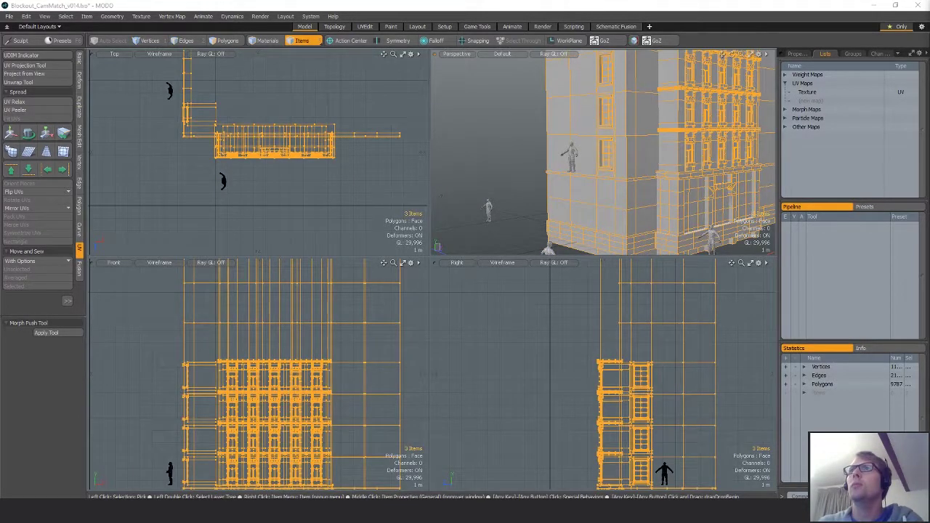
- Show the mesh properties, switch to polygon selection, and save the scene as the new version Blockout_CamMatch_v015
{"action": "left_click", "coordinate": [797, 54]}
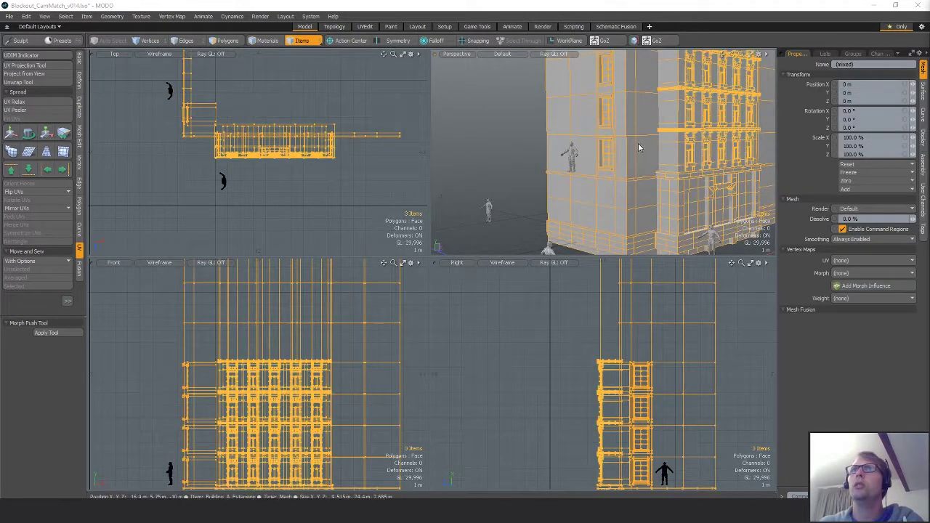
{"action": "left_click_drag", "start_coordinate": [640, 145], "coordinate": [689, 167], "text": "alt"}
{"action": "key", "text": "3"}
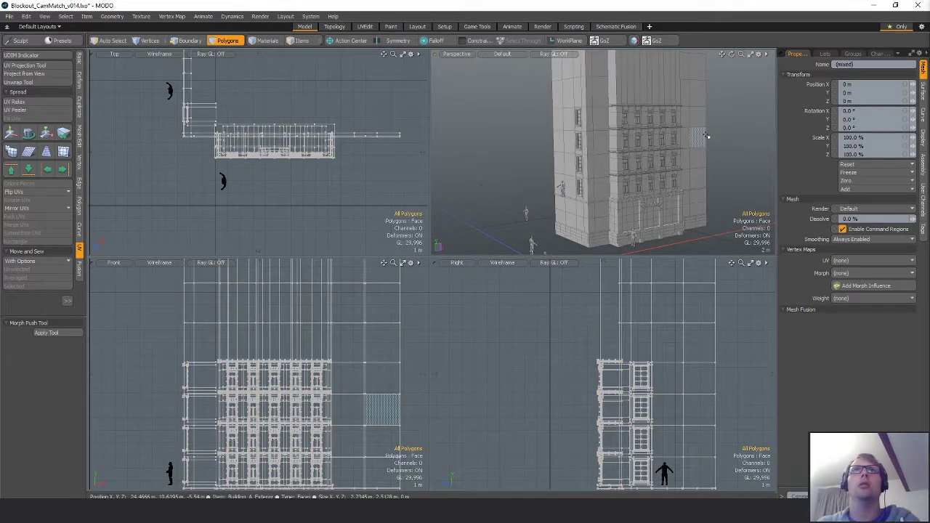
{"action": "key", "text": "ctrl+shift+s"}
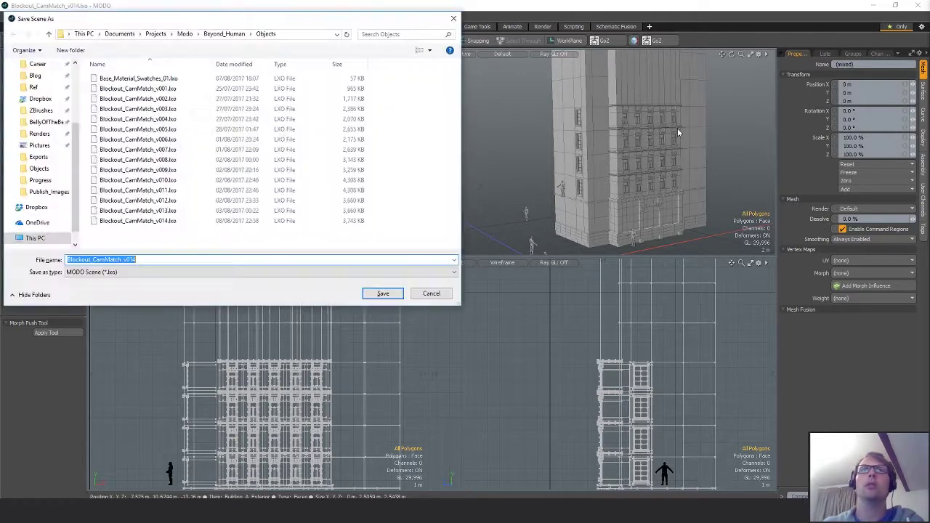
{"action": "key", "text": "Right"}
{"action": "key", "text": "BackSpace"}
{"action": "type", "text": "5"}
{"action": "key", "text": "Return"}
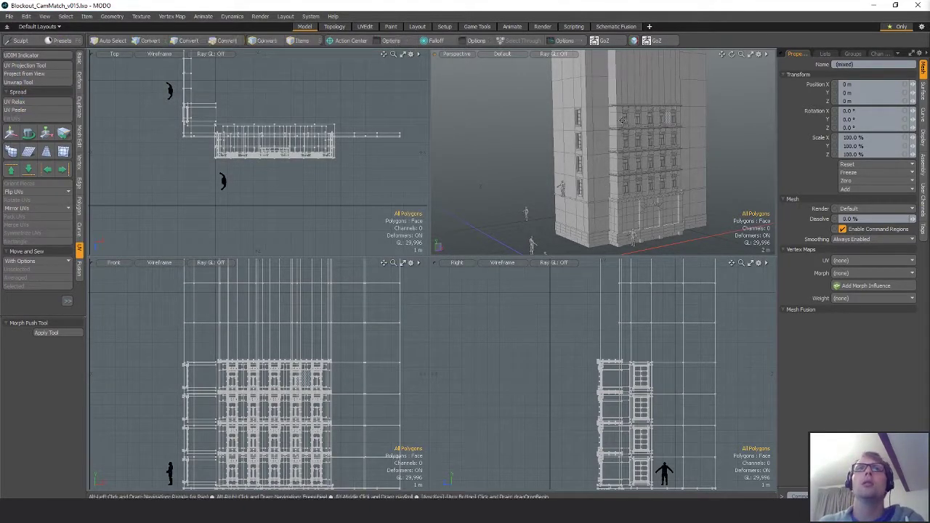
- Try hardening the boundary edges of the building's current polygon selection with the Vertex Normal Toolkit
{"action": "left_click_drag", "start_coordinate": [627, 146], "coordinate": [606, 161], "text": "alt+shift"}
{"action": "left_click", "coordinate": [635, 41]}
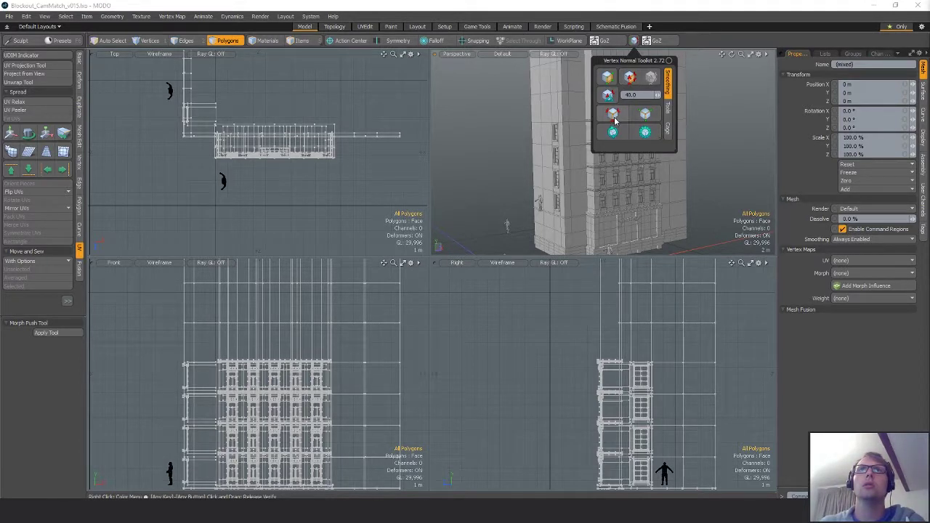
{"action": "left_click", "coordinate": [629, 79]}
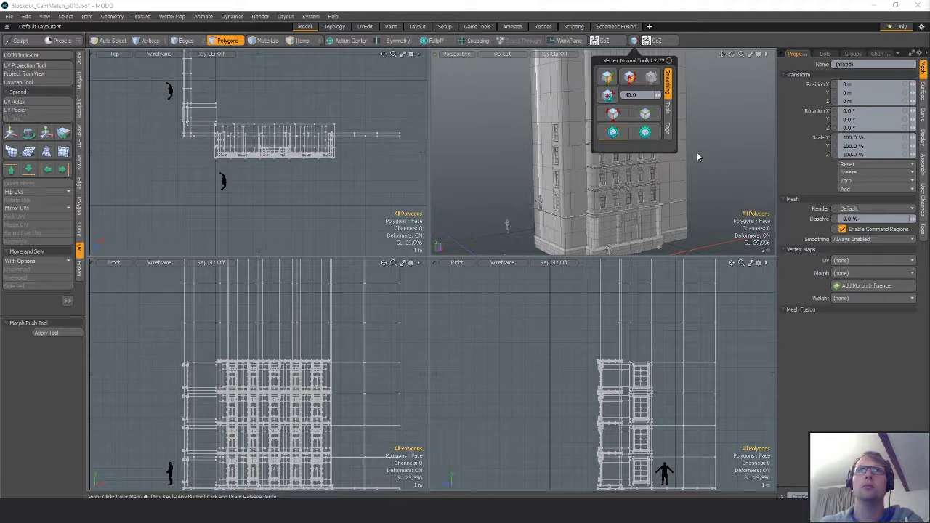
{"action": "left_click_drag", "start_coordinate": [627, 176], "coordinate": [647, 176], "text": "alt"}
{"action": "key", "text": "3"}
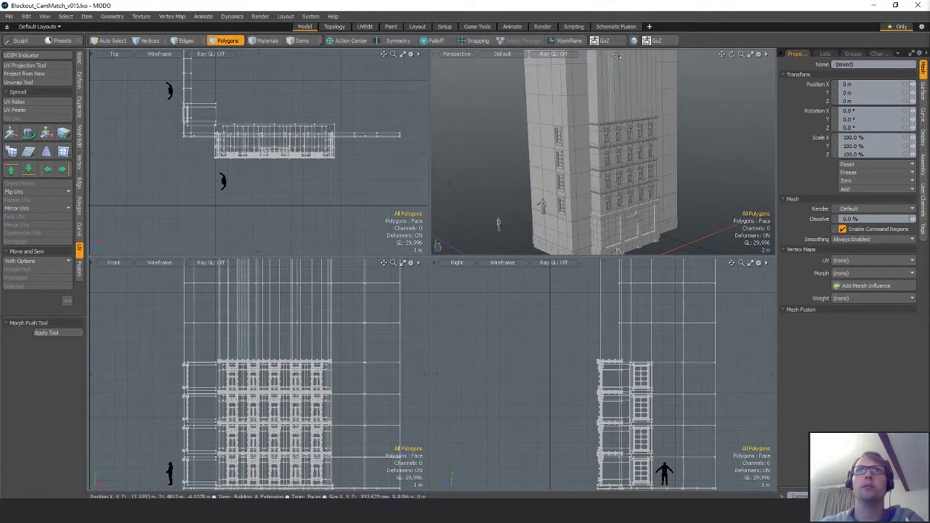
- Check the Other Maps group in the vertex map list for existing maps, and collapse it
{"action": "left_click", "coordinate": [825, 55]}
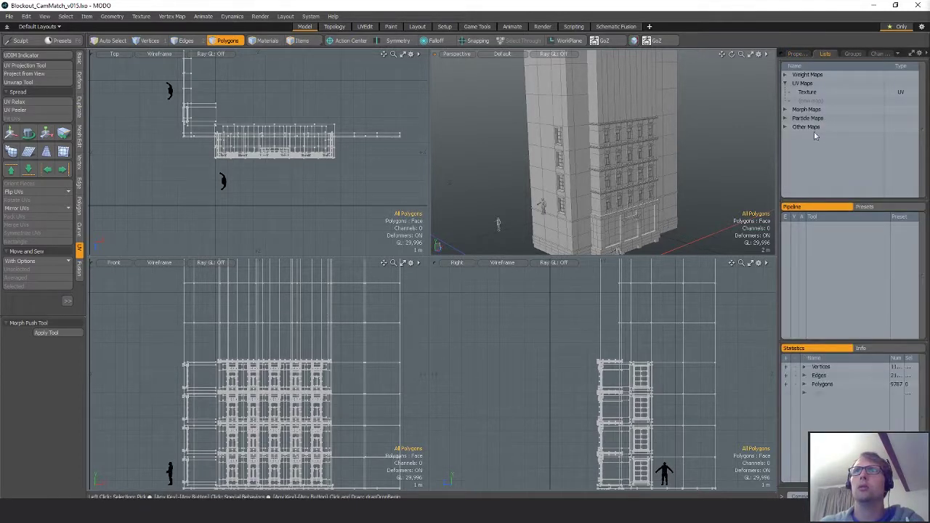
{"action": "left_click", "coordinate": [796, 127]}
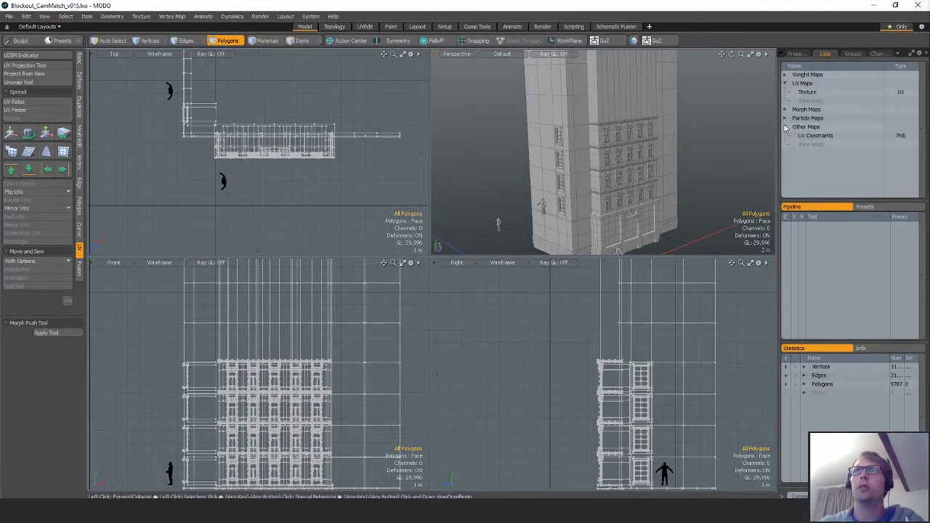
{"action": "left_click", "coordinate": [785, 127]}
- Select the Texture UV map, harden its polygon boundaries with the Vertex Normal Toolkit, and expand Other Maps to check the new maps
{"action": "left_click", "coordinate": [635, 42]}
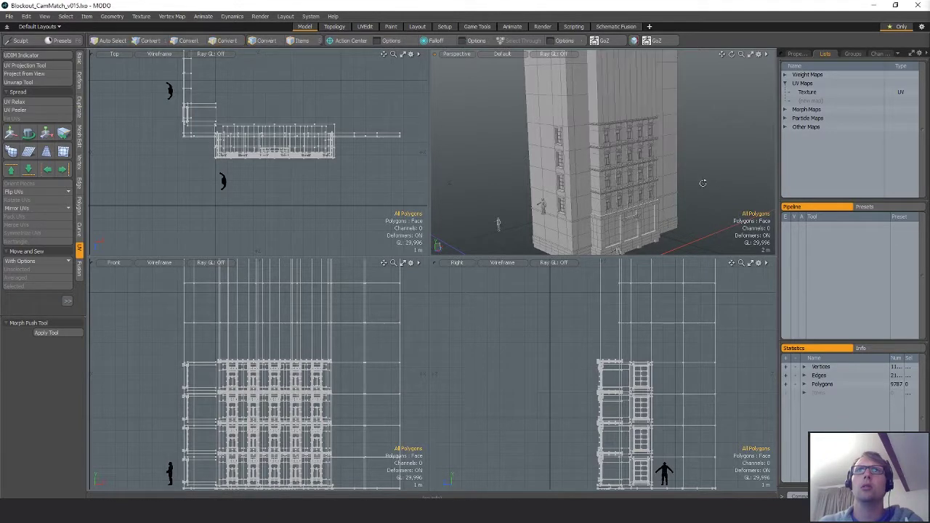
{"action": "left_click", "coordinate": [635, 41]}
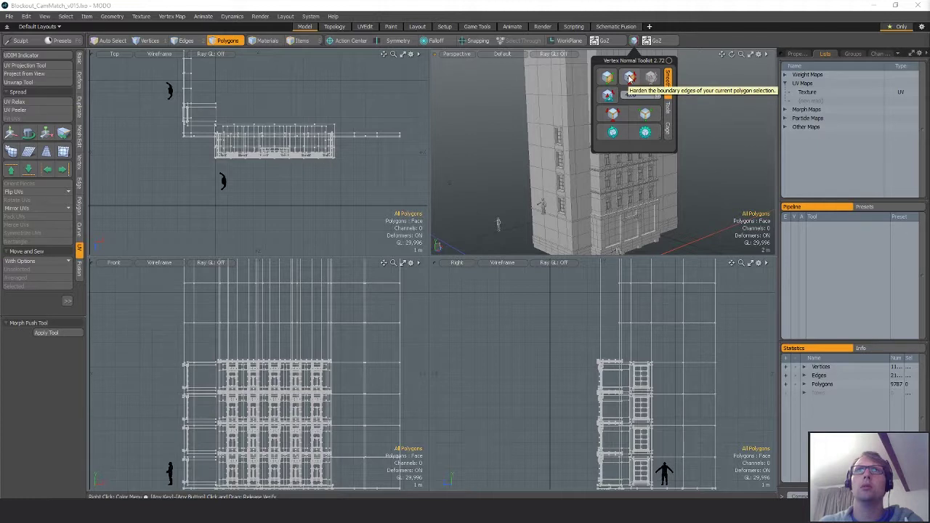
{"action": "left_click", "coordinate": [630, 77]}
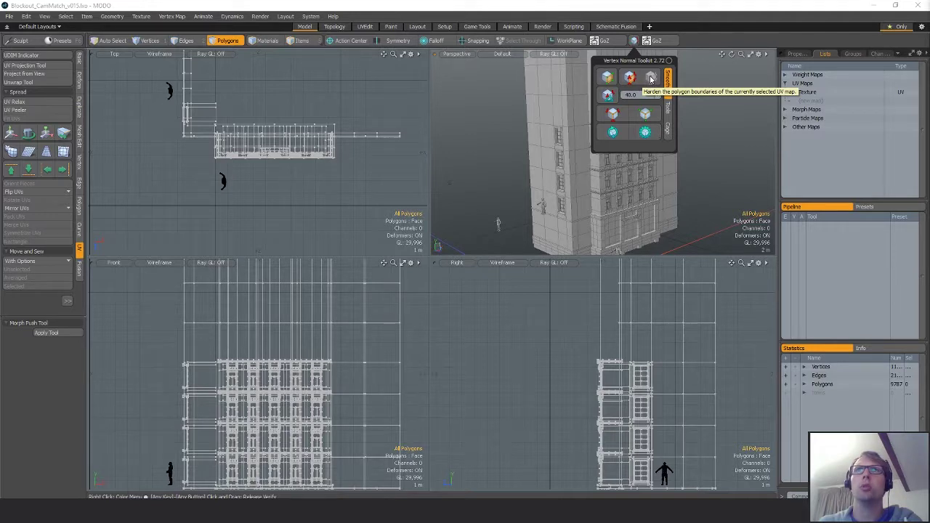
{"action": "left_click", "coordinate": [809, 93]}
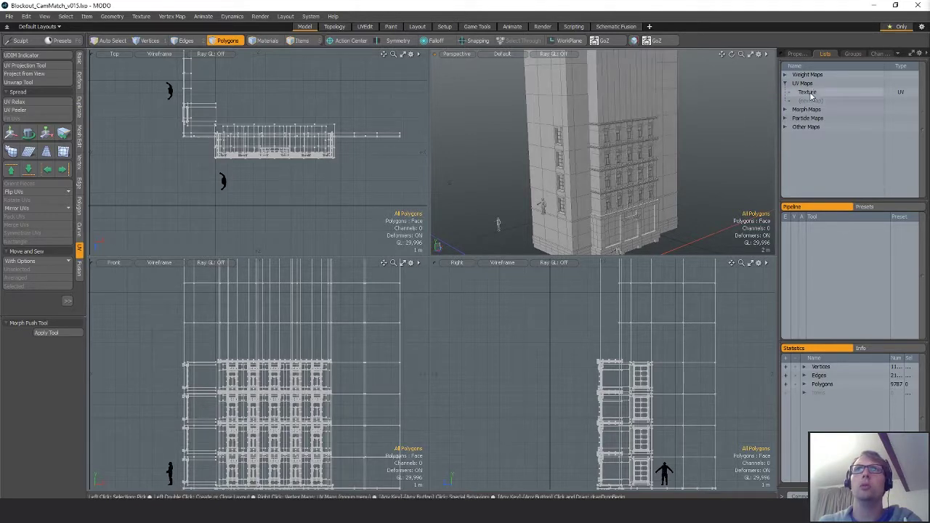
{"action": "left_click", "coordinate": [634, 40]}
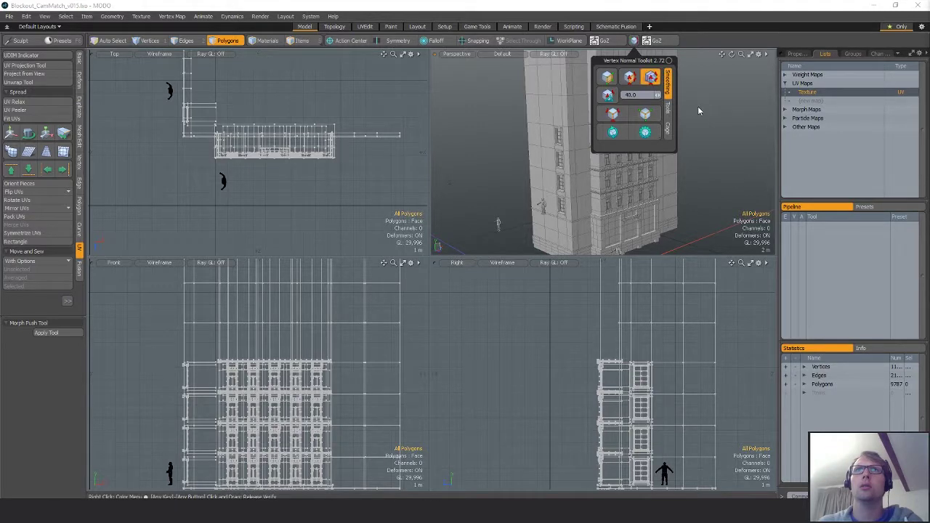
{"action": "left_click_drag", "start_coordinate": [720, 143], "coordinate": [672, 134], "text": "alt"}
{"action": "left_click", "coordinate": [633, 42]}
{"action": "left_click", "coordinate": [633, 42]}
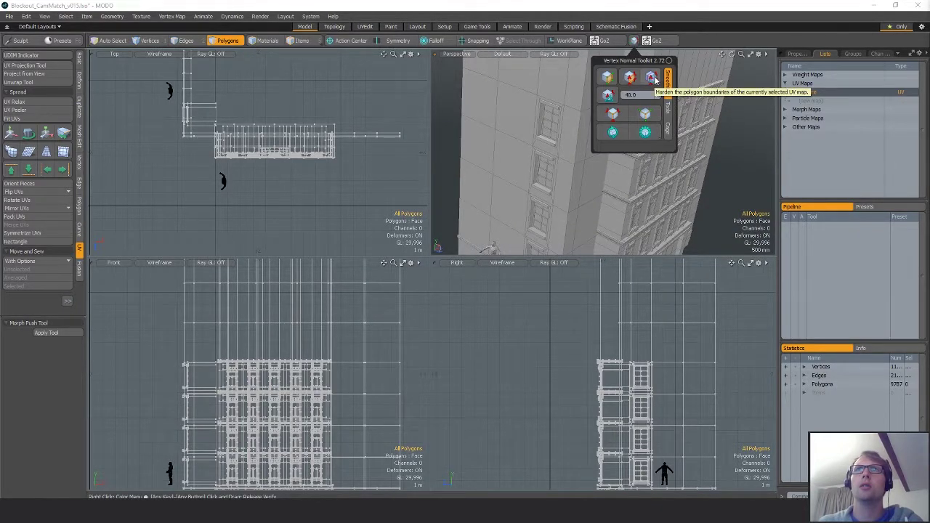
{"action": "left_click", "coordinate": [654, 78]}
{"action": "left_click", "coordinate": [786, 127]}
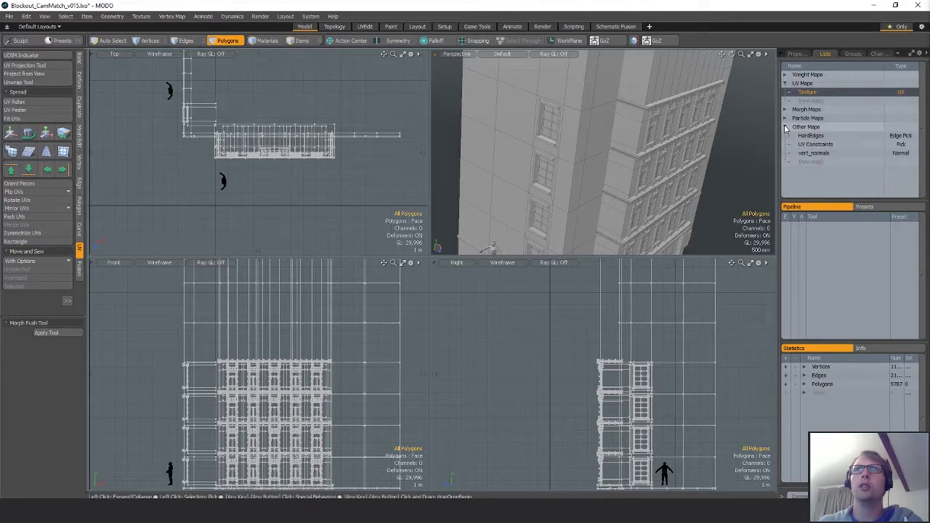
- Inspect the shading at the building's base and export the selected meshes again as separate Autodesk FBX 2013 files
{"action": "left_click_drag", "start_coordinate": [581, 160], "coordinate": [707, 149], "text": "alt"}
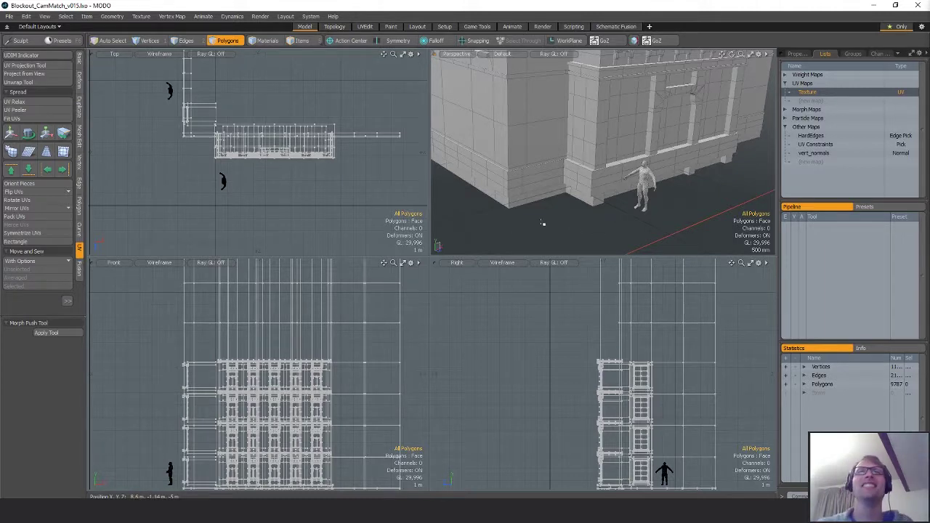
{"action": "key", "text": "alt"}
{"action": "left_click_drag", "start_coordinate": [615, 189], "coordinate": [689, 133], "text": "alt"}
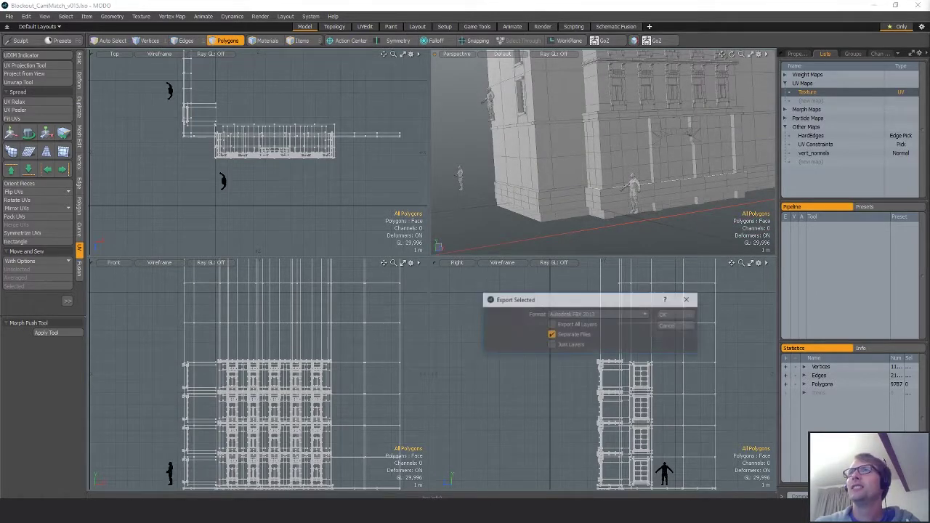
{"action": "left_click", "coordinate": [666, 316]}
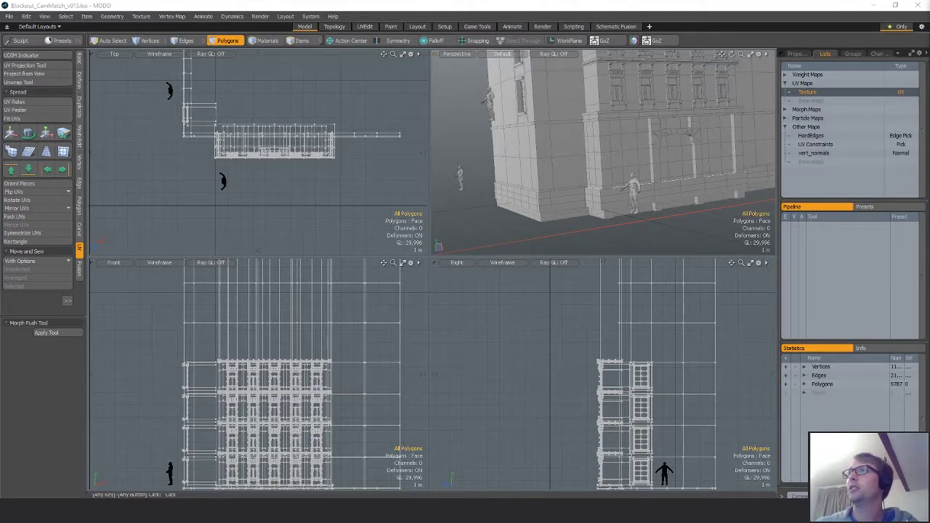
- Switch to item selection and select only the Building_A_Extension mesh
{"action": "key", "text": "5"}
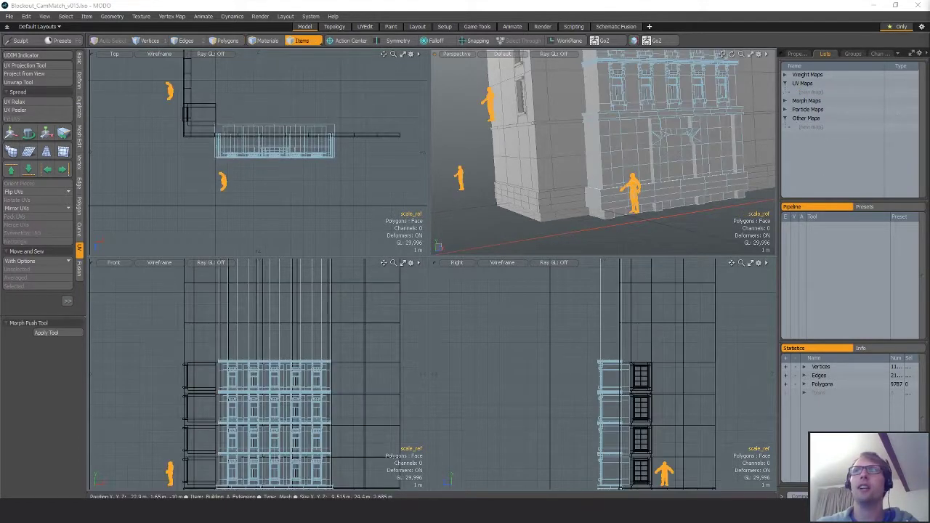
{"action": "left_click_drag", "start_coordinate": [699, 173], "coordinate": [654, 206], "text": "alt"}
{"action": "left_click", "coordinate": [685, 187]}
- Switch to File Explorer, reopen the Beyond_Human Exports folder to look for the exported files, and close the window
{"action": "key", "text": "alt+Tab"}
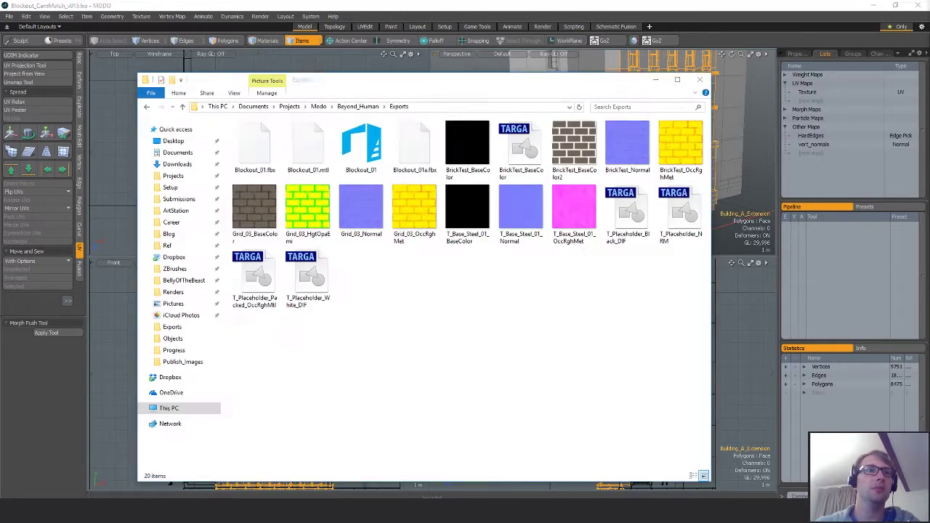
{"action": "left_click", "coordinate": [362, 107]}
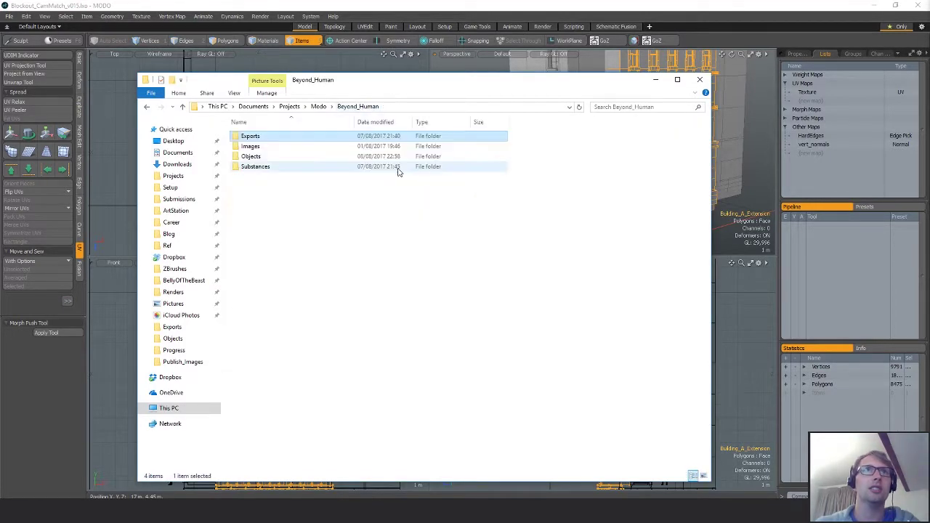
{"action": "double_click", "coordinate": [269, 135]}
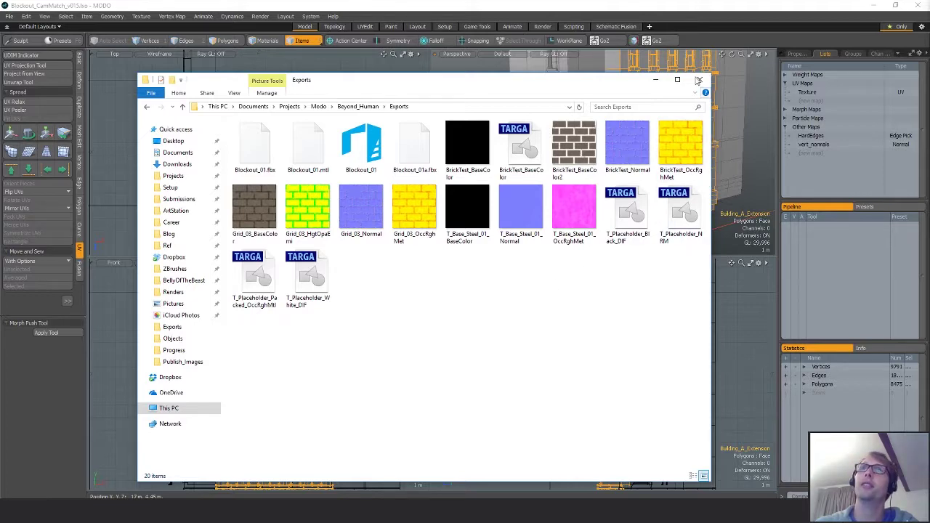
{"action": "left_click", "coordinate": [698, 80]}
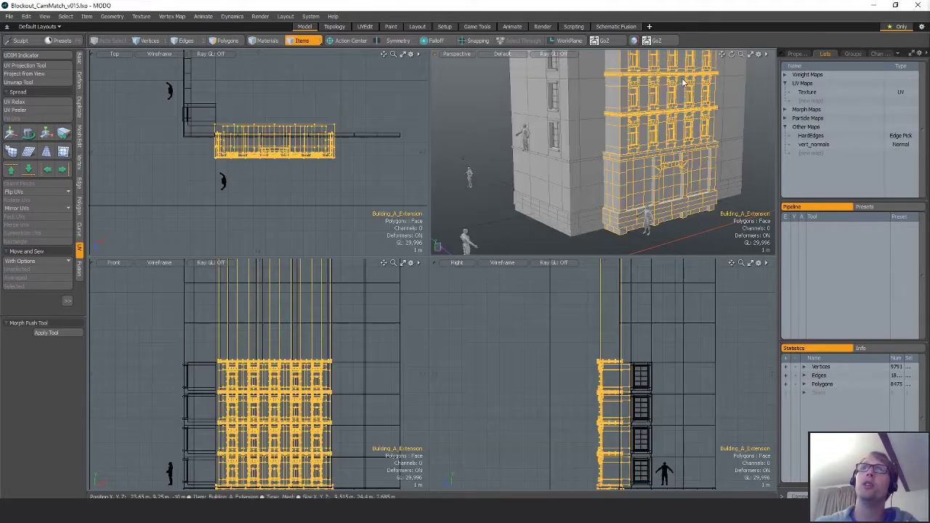
{"action": "left_click", "coordinate": [9, 16]}
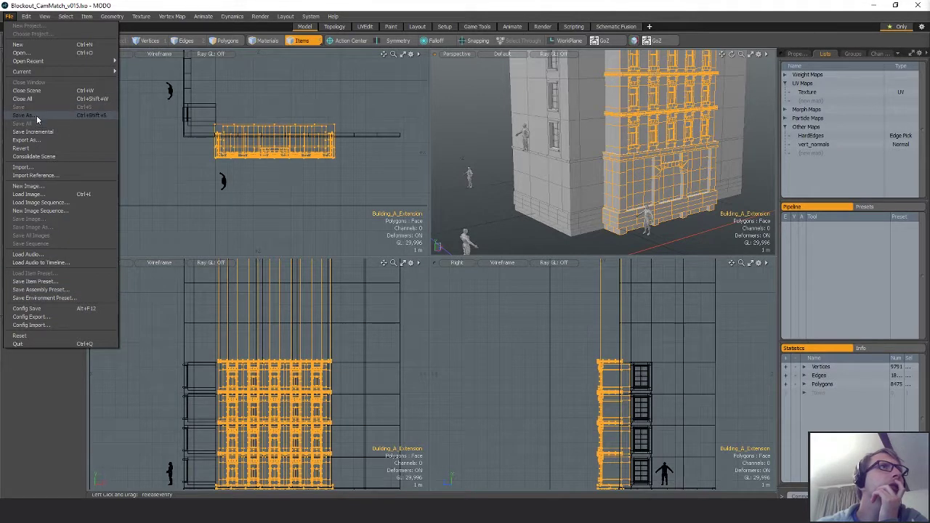
{"action": "left_click", "coordinate": [34, 139]}
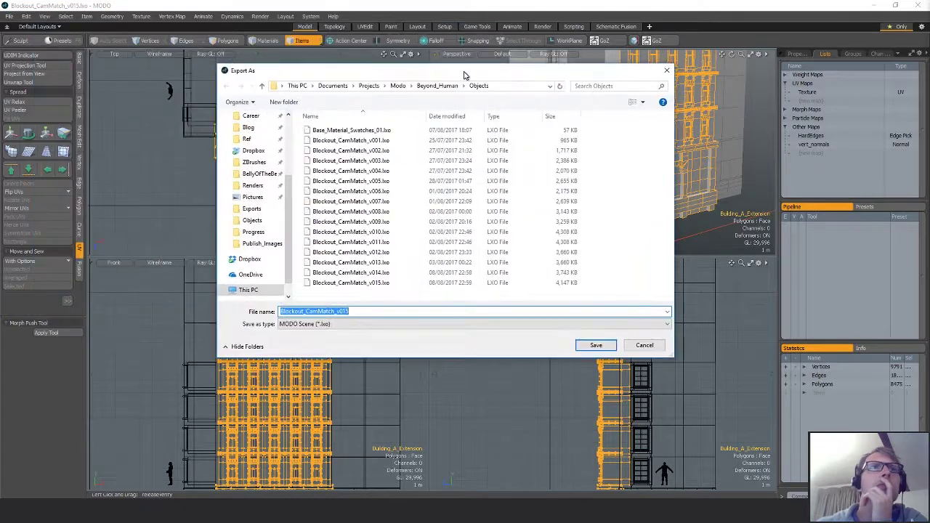
{"action": "left_click", "coordinate": [642, 346]}
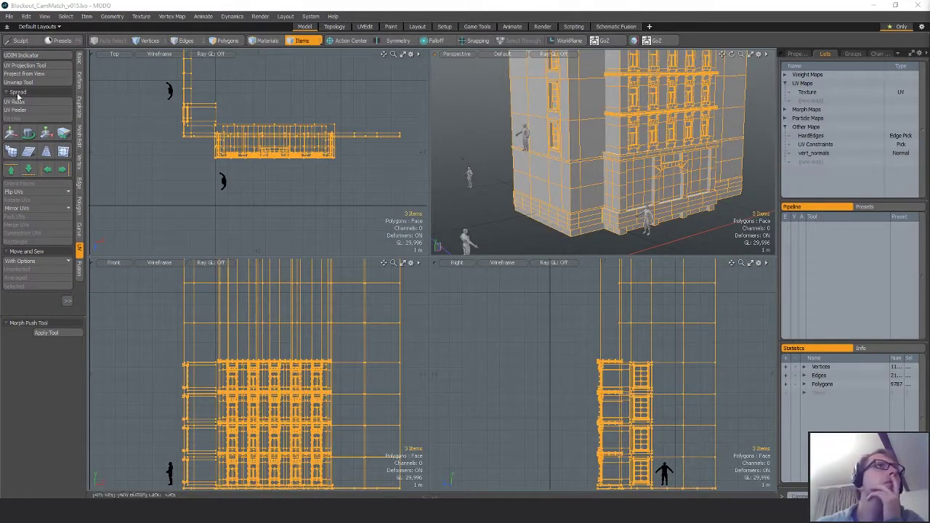
- Export the scene as Blockout_CamMatch_v015 in Autodesk FBX 2013 format to the Beyond_Human Exports folder
{"action": "left_click", "coordinate": [9, 16]}
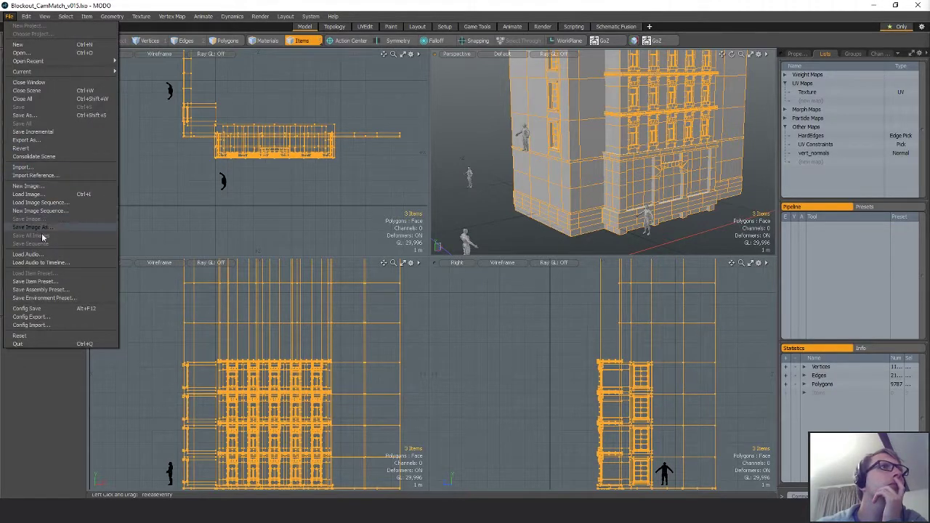
{"action": "left_click", "coordinate": [37, 141]}
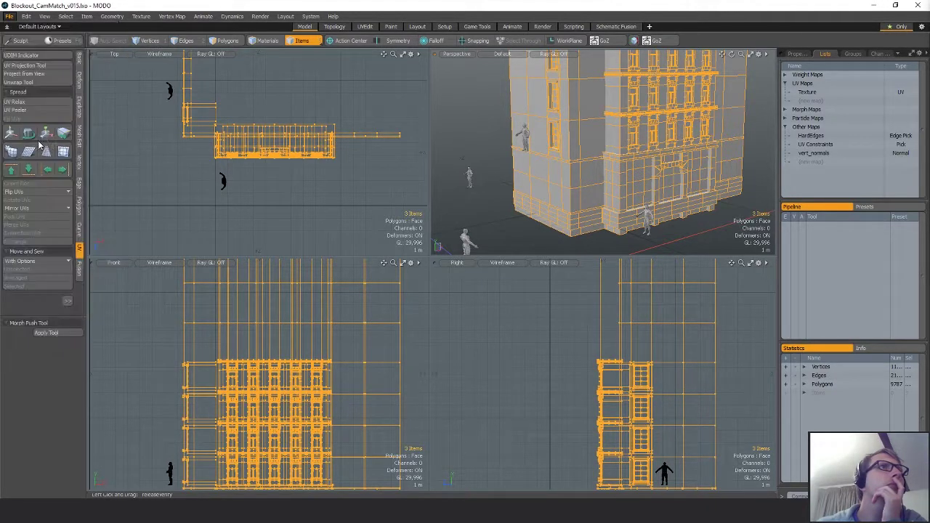
{"action": "left_click", "coordinate": [335, 324]}
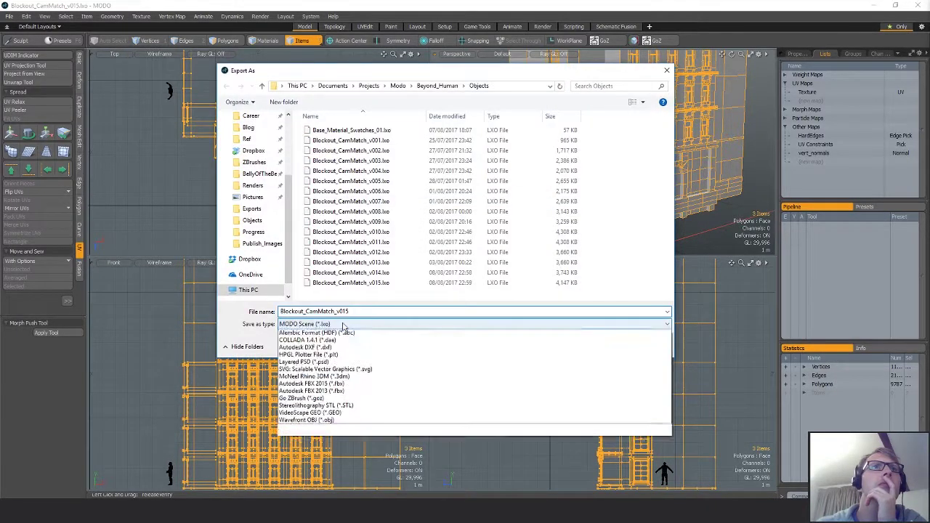
{"action": "left_click", "coordinate": [359, 420]}
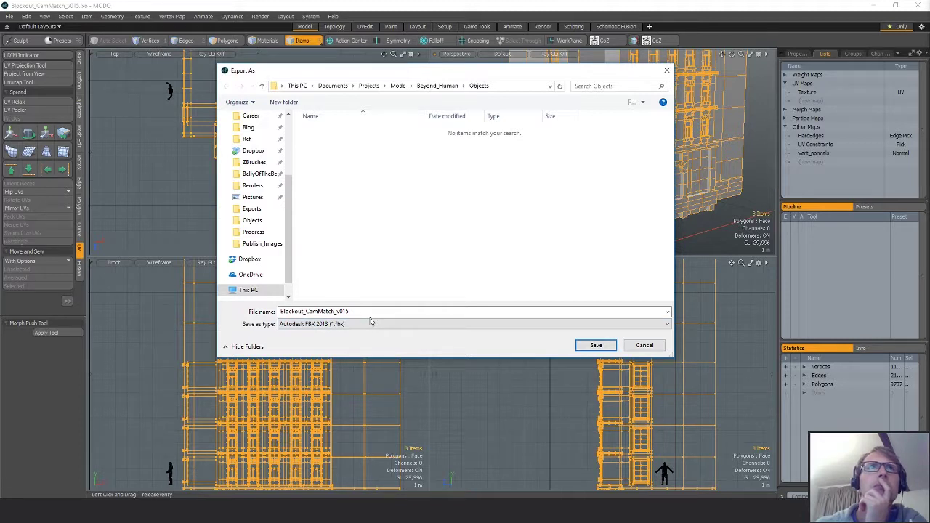
{"action": "left_click", "coordinate": [432, 85]}
{"action": "left_click", "coordinate": [318, 133]}
{"action": "double_click", "coordinate": [319, 132]}
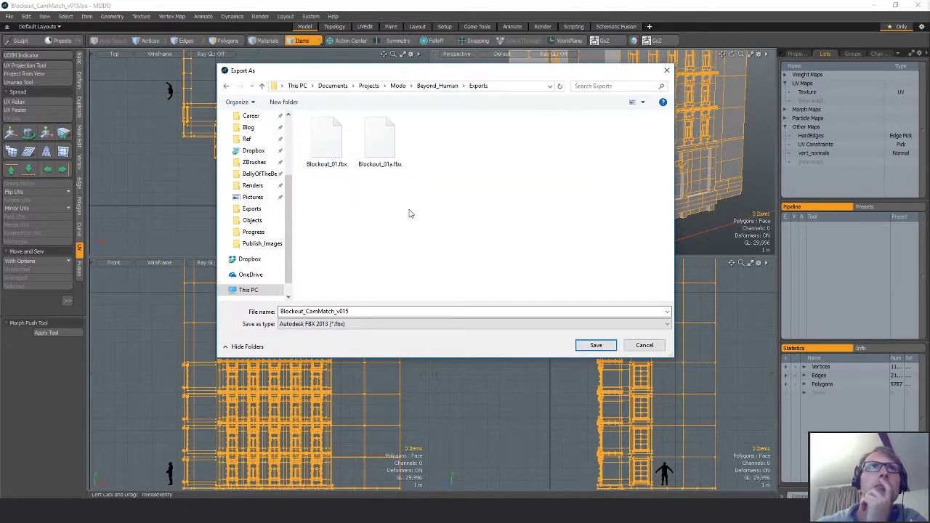
{"action": "left_click", "coordinate": [587, 345]}
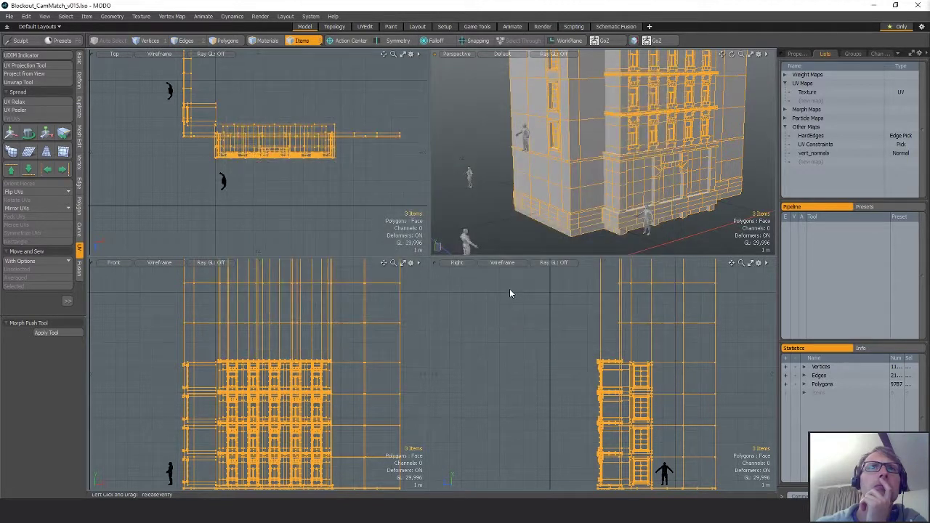
{"action": "key", "text": "ctrl+s"}
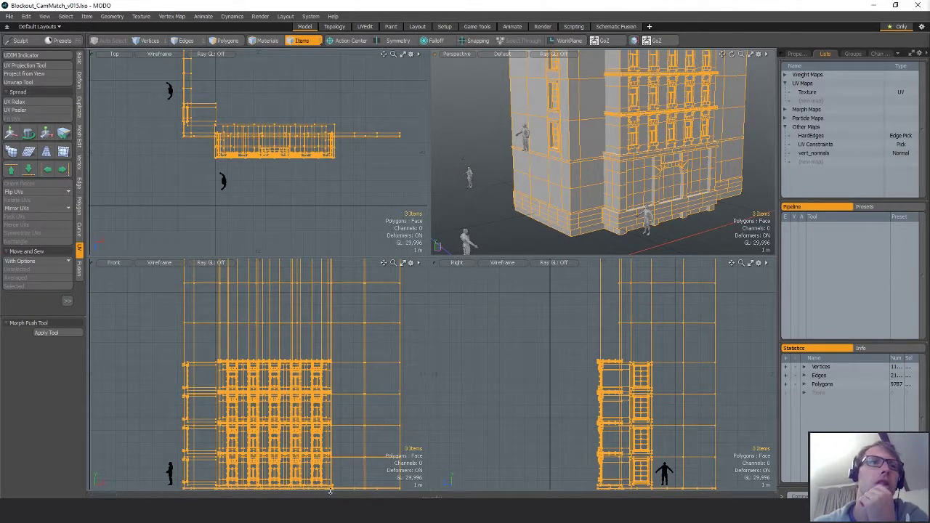
- Switch to File Explorer, delete Blockout_CamMatch_v015.fbx from the Beyond_Human Exports folder, and minimize the window
{"action": "mouse_move", "coordinate": [346, 517]}
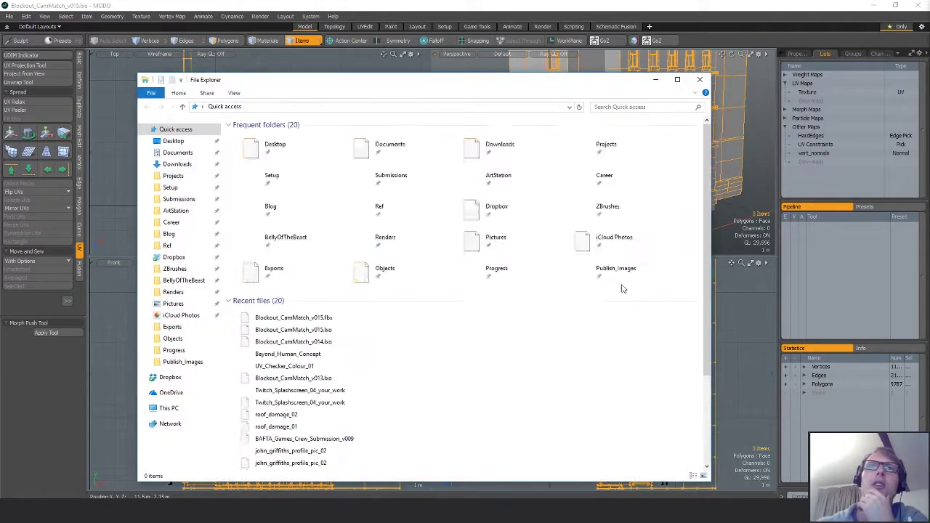
{"action": "left_click", "coordinate": [174, 339]}
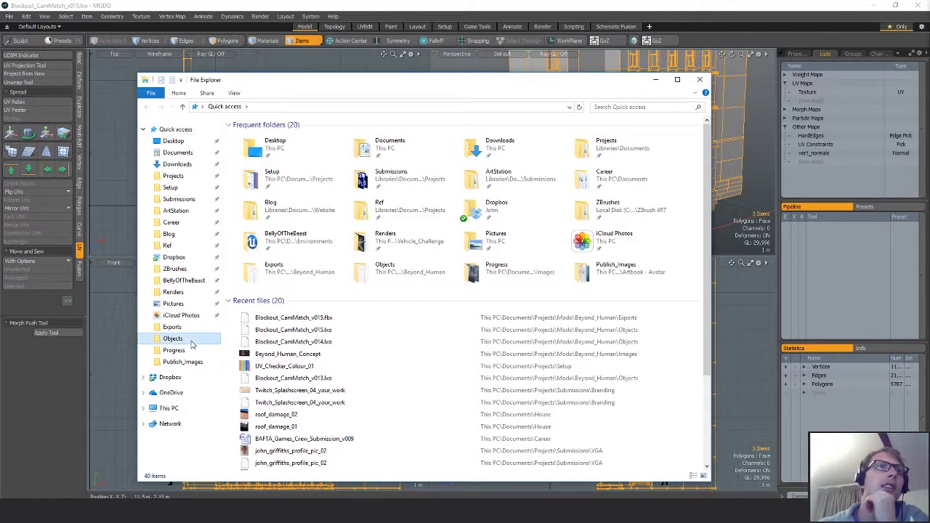
{"action": "left_click", "coordinate": [173, 327]}
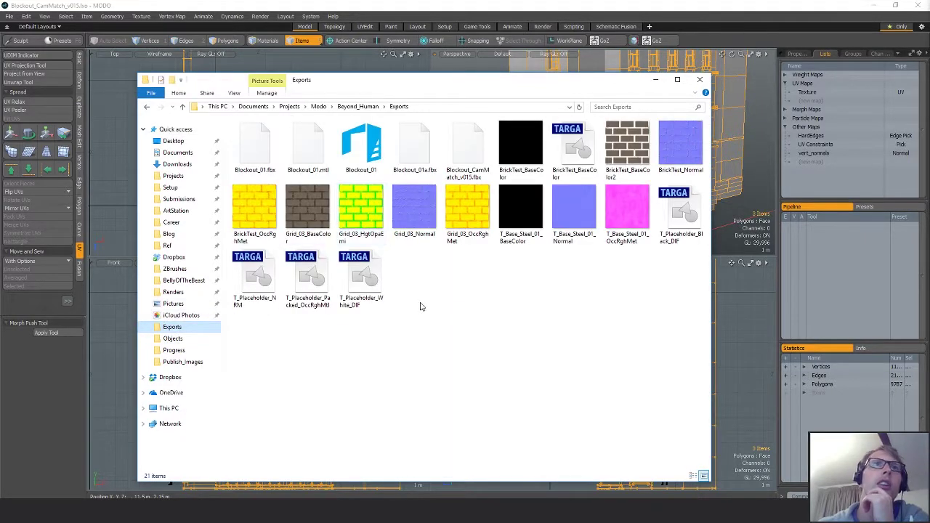
{"action": "left_click", "coordinate": [476, 160]}
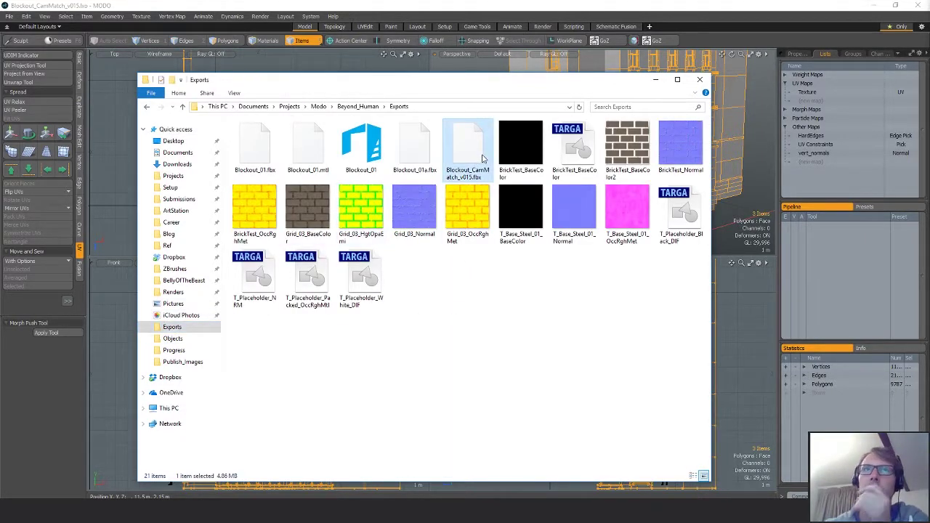
{"action": "left_click", "coordinate": [485, 293]}
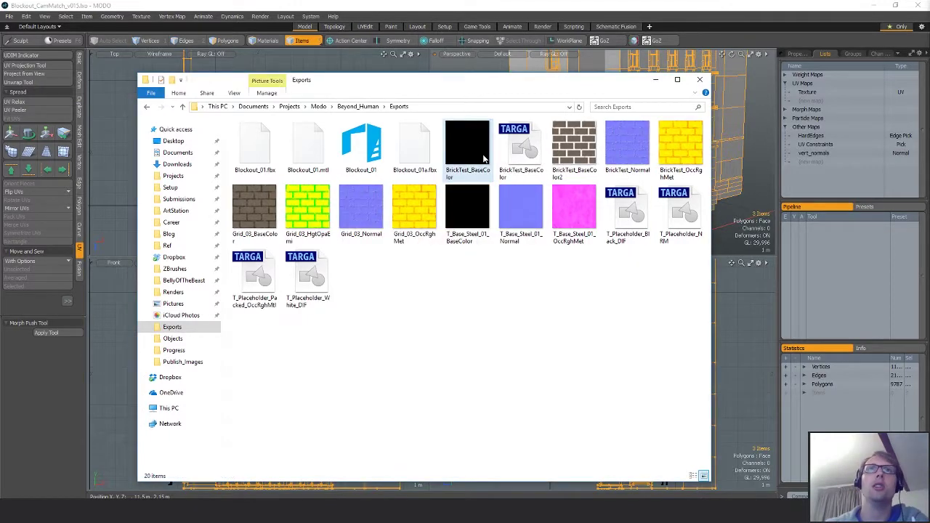
{"action": "left_click", "coordinate": [358, 107]}
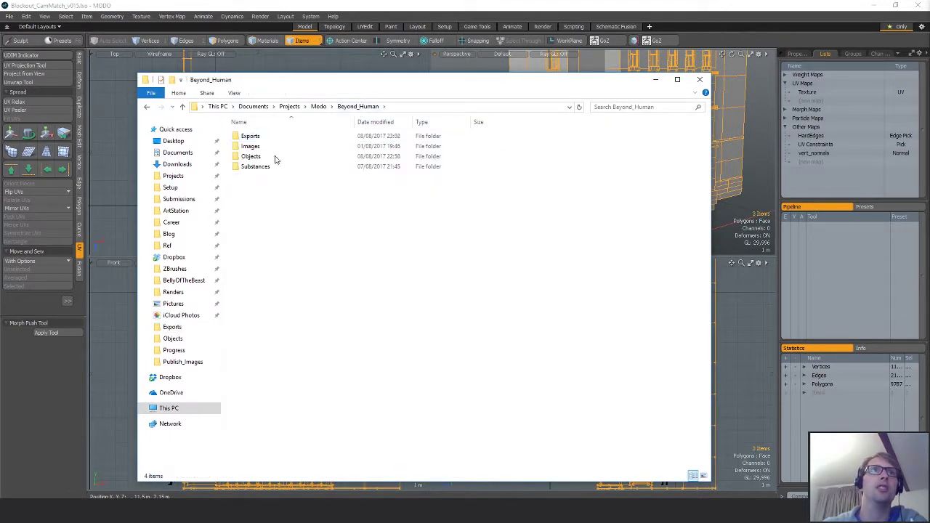
{"action": "left_click", "coordinate": [655, 79]}
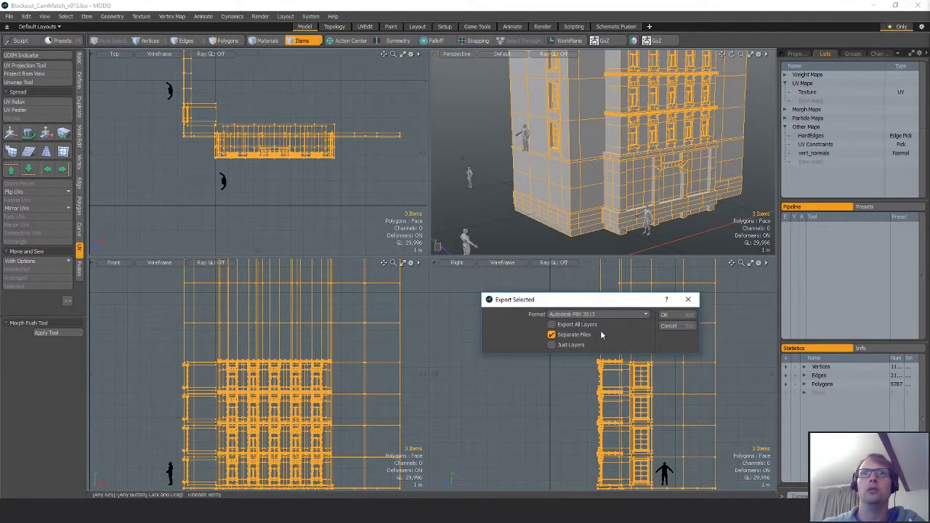
{"action": "left_click", "coordinate": [561, 335]}
{"action": "left_click", "coordinate": [562, 337]}
{"action": "left_click", "coordinate": [673, 317]}
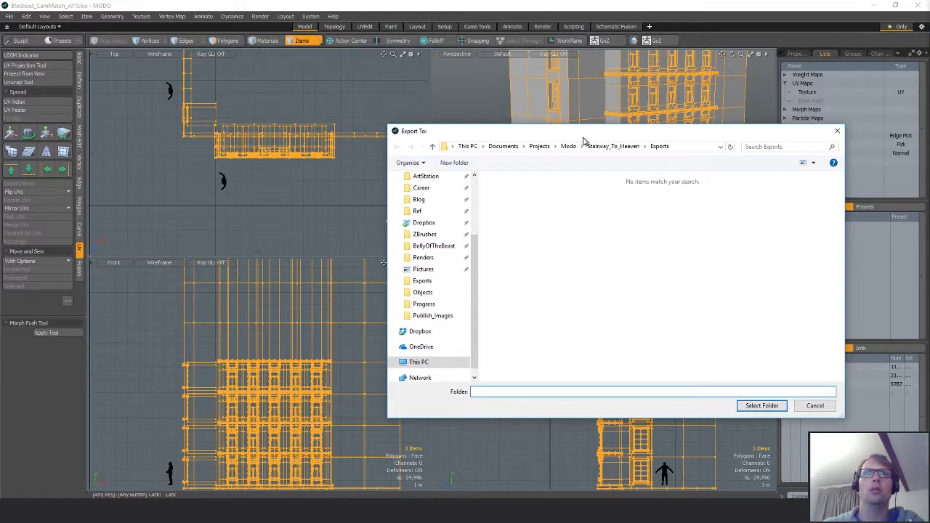
{"action": "left_click", "coordinate": [815, 406]}
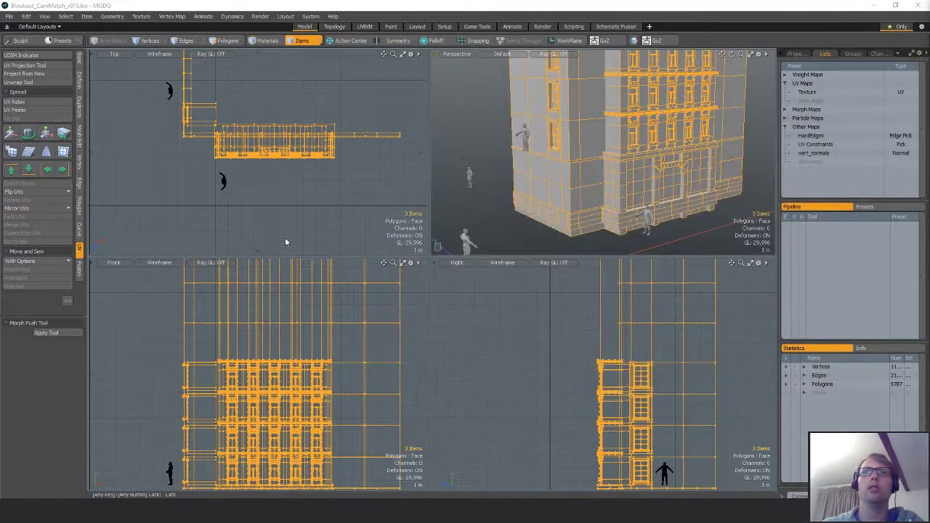
- Open the application preferences and display the FBX I/O settings
{"action": "left_click", "coordinate": [9, 16]}
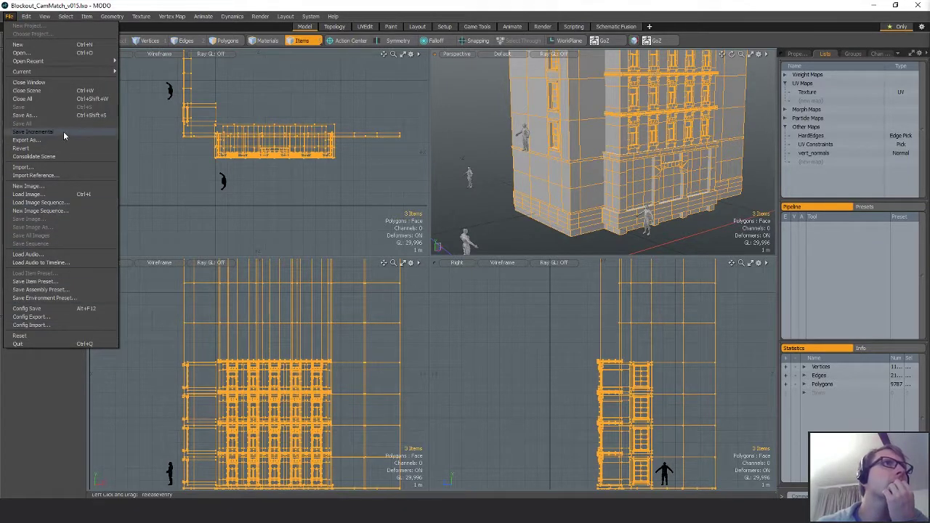
{"action": "left_click", "coordinate": [311, 16]}
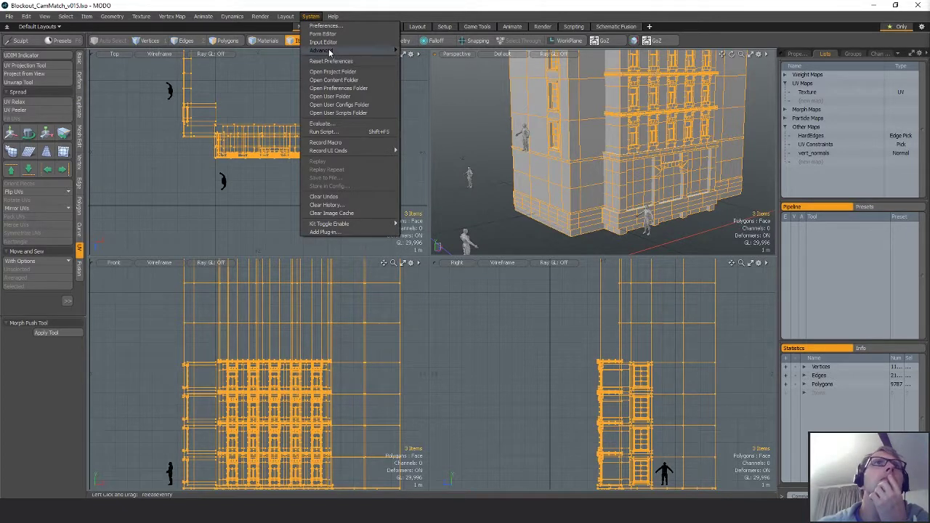
{"action": "mouse_move", "coordinate": [330, 52]}
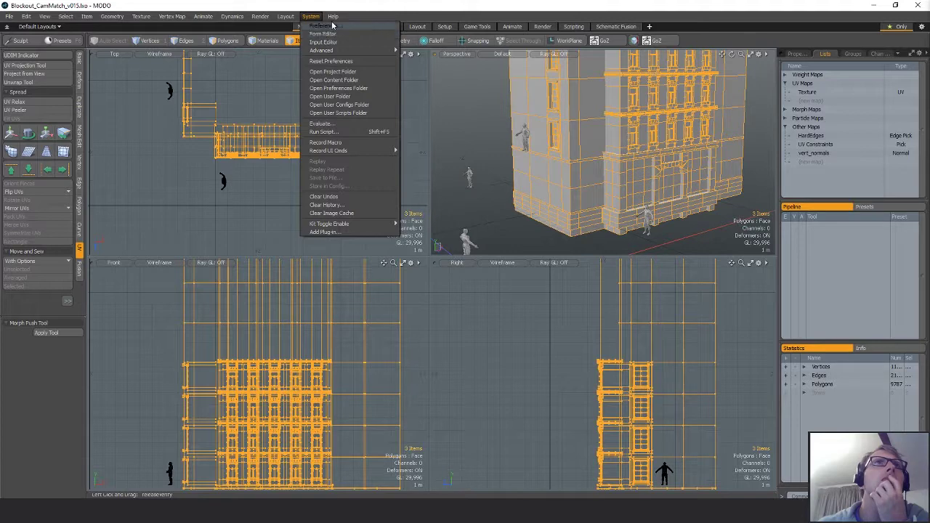
{"action": "left_click", "coordinate": [331, 28]}
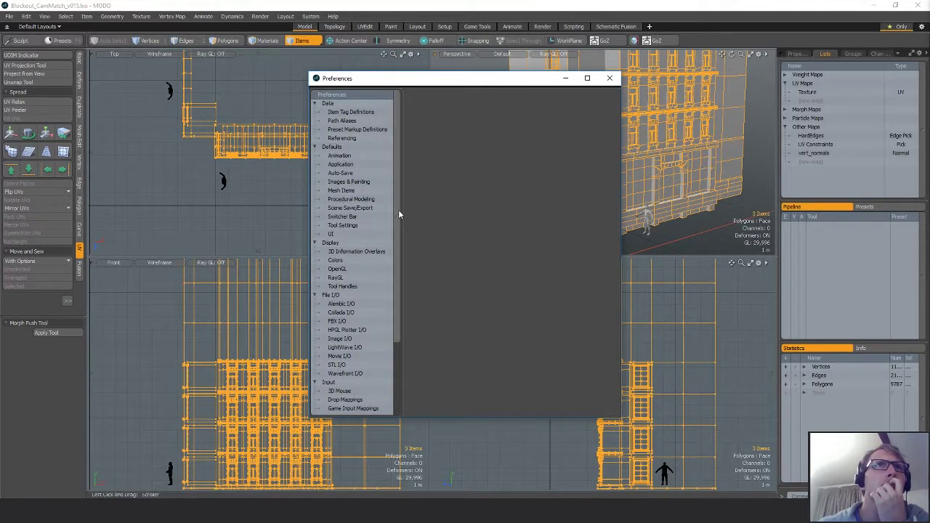
{"action": "left_click_drag", "start_coordinate": [398, 209], "coordinate": [393, 246]}
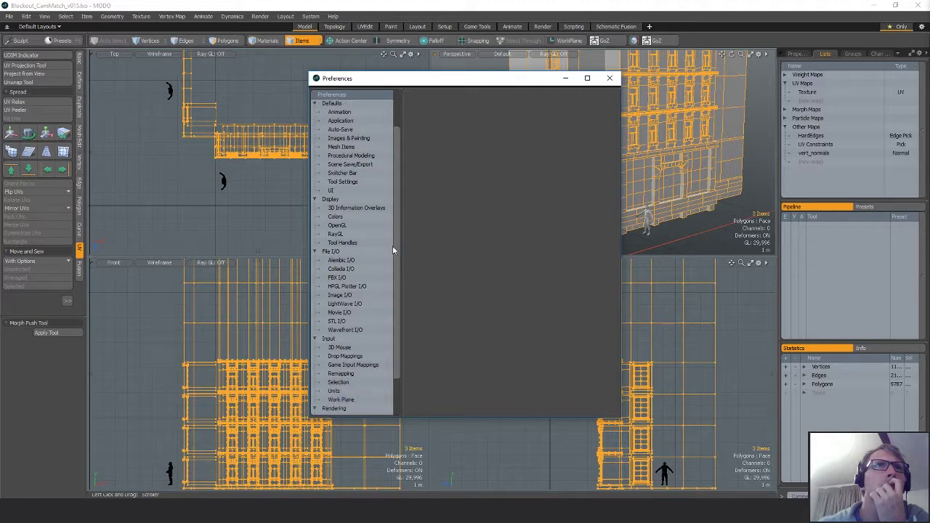
{"action": "left_click", "coordinate": [338, 277]}
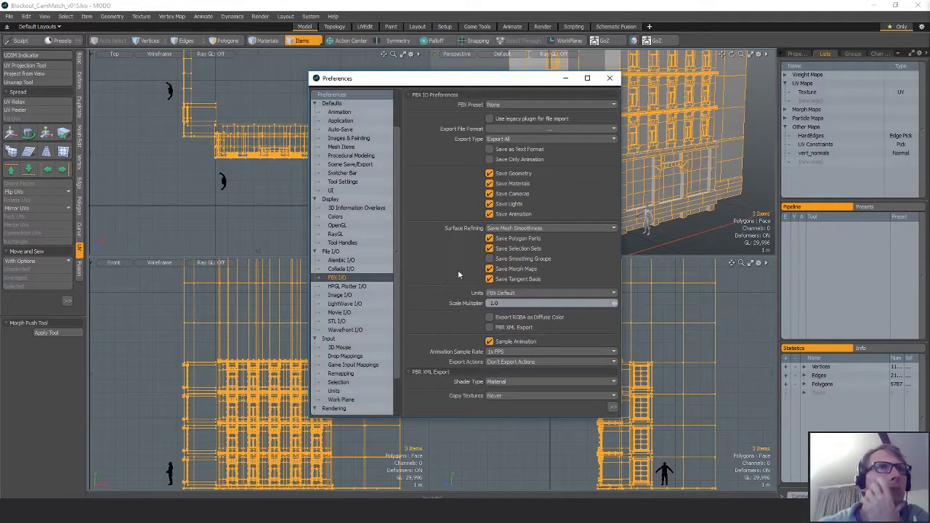
- Apply the Unreal Engine 4 FBX preset and set the export file format to FBX 2013
{"action": "left_click", "coordinate": [506, 129]}
{"action": "left_click", "coordinate": [506, 158]}
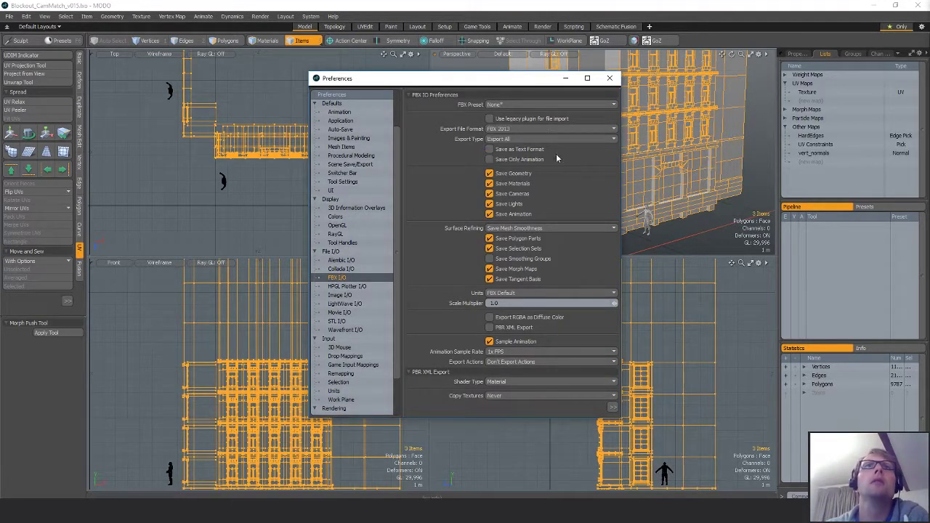
{"action": "left_click", "coordinate": [512, 107]}
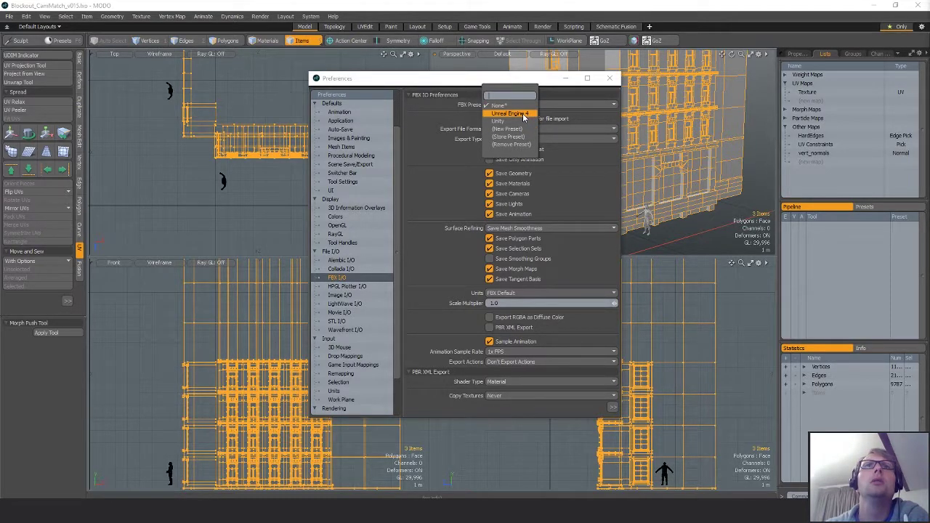
{"action": "left_click", "coordinate": [524, 115]}
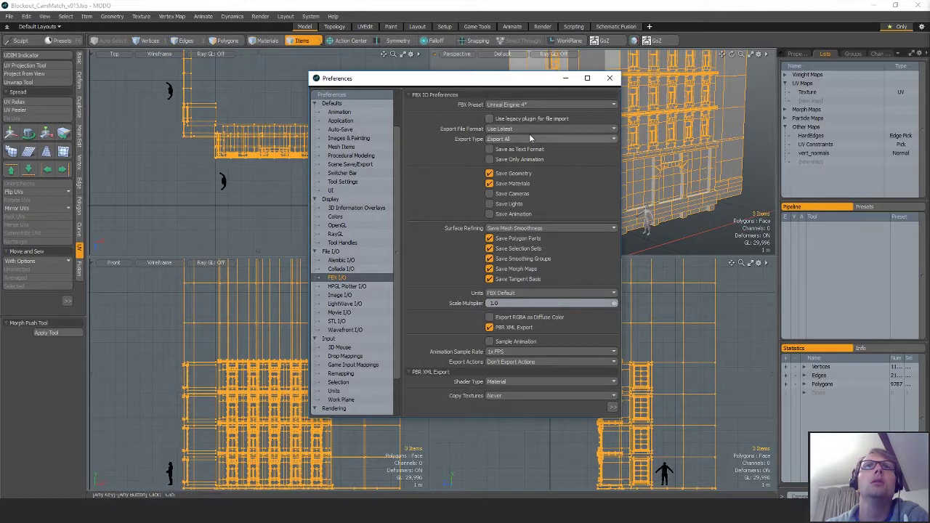
{"action": "left_click", "coordinate": [531, 130]}
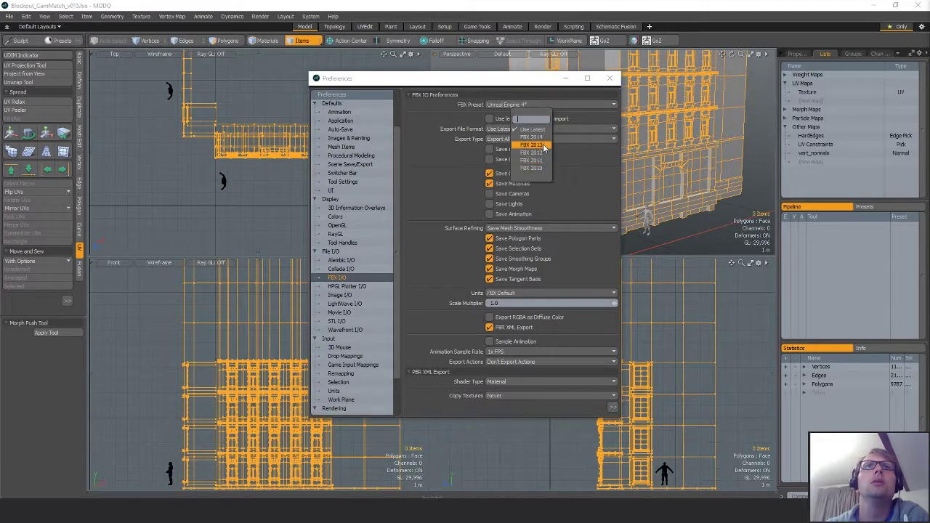
{"action": "left_click", "coordinate": [543, 148]}
{"action": "left_click", "coordinate": [524, 106]}
{"action": "left_click", "coordinate": [456, 158]}
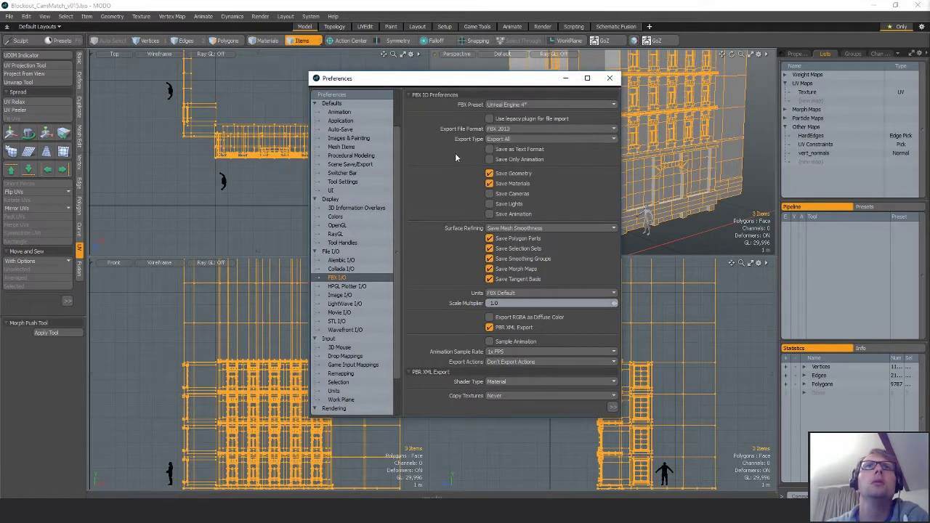
- Review the available options for FBX export type, surface refining and units without changing the settings
{"action": "left_click", "coordinate": [516, 139]}
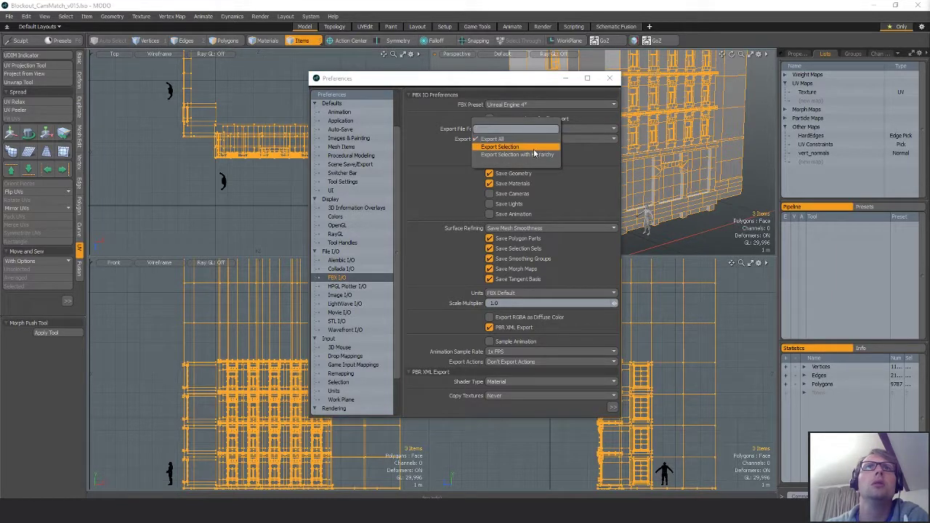
{"action": "left_click", "coordinate": [591, 170]}
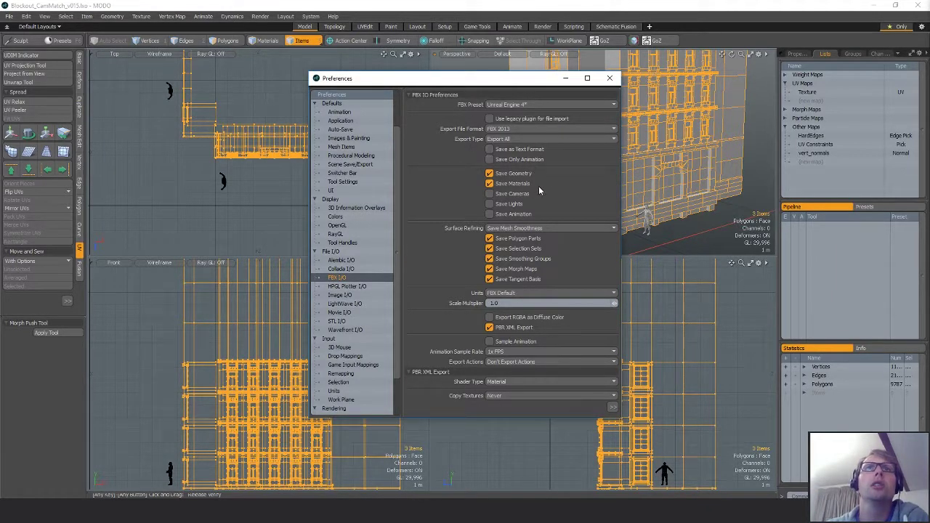
{"action": "left_click", "coordinate": [545, 228]}
{"action": "left_click", "coordinate": [555, 229]}
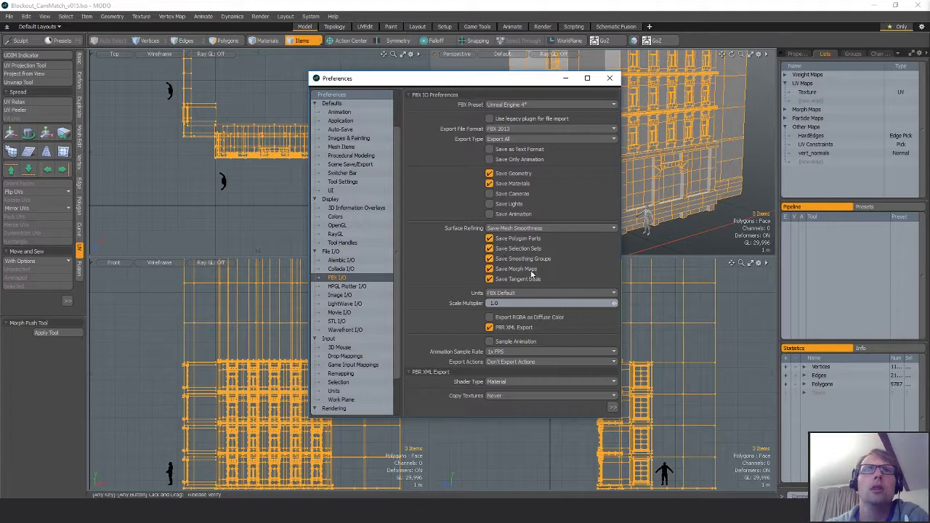
{"action": "left_click", "coordinate": [511, 294]}
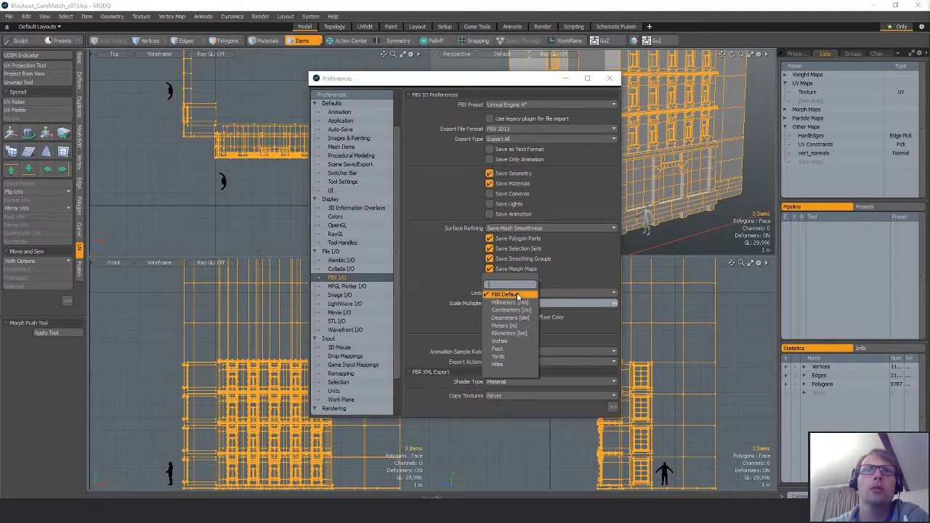
{"action": "left_click", "coordinate": [533, 295]}
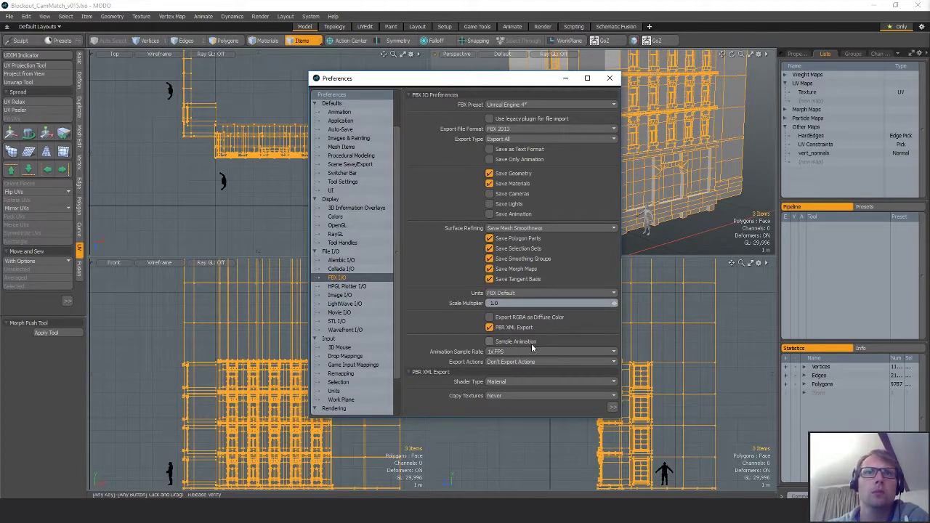
- Review the PBR XML Export shader type and texture sub-path options without changing them, and close the preferences
{"action": "left_click", "coordinate": [556, 383]}
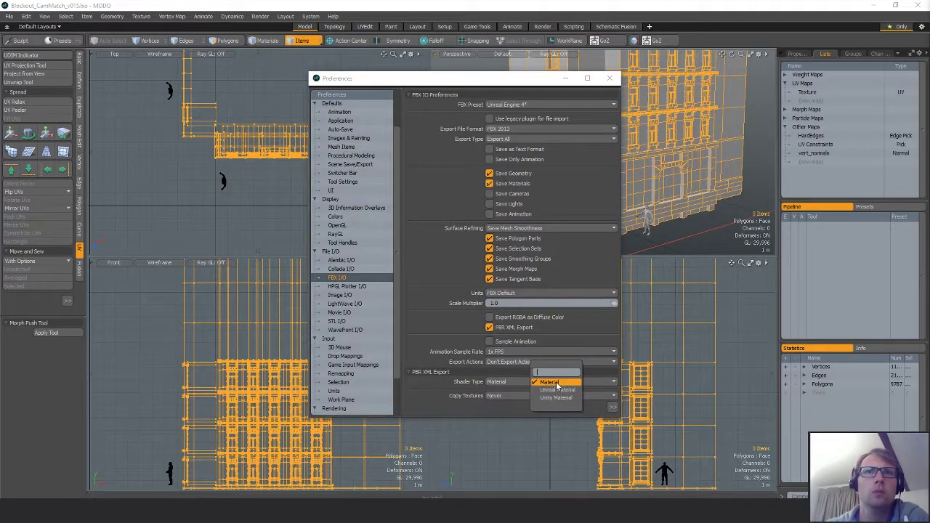
{"action": "left_click", "coordinate": [557, 383]}
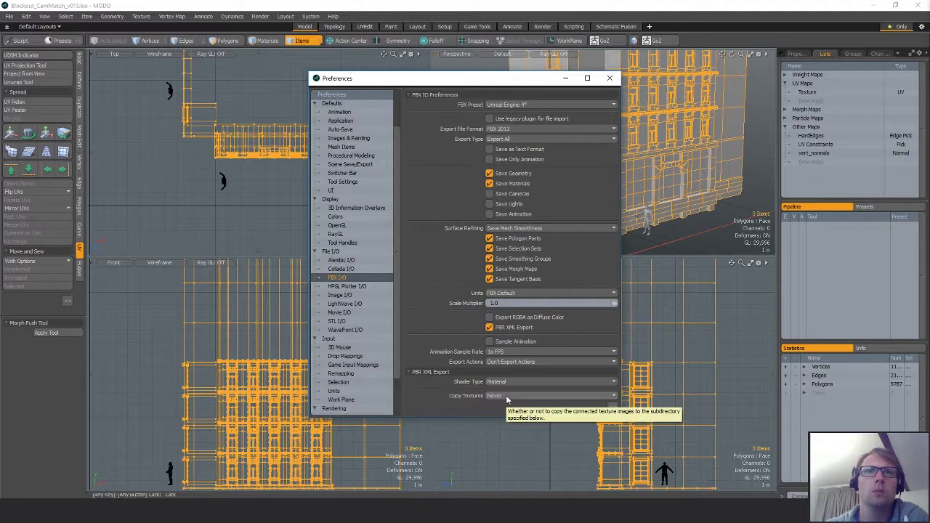
{"action": "left_click", "coordinate": [612, 407]}
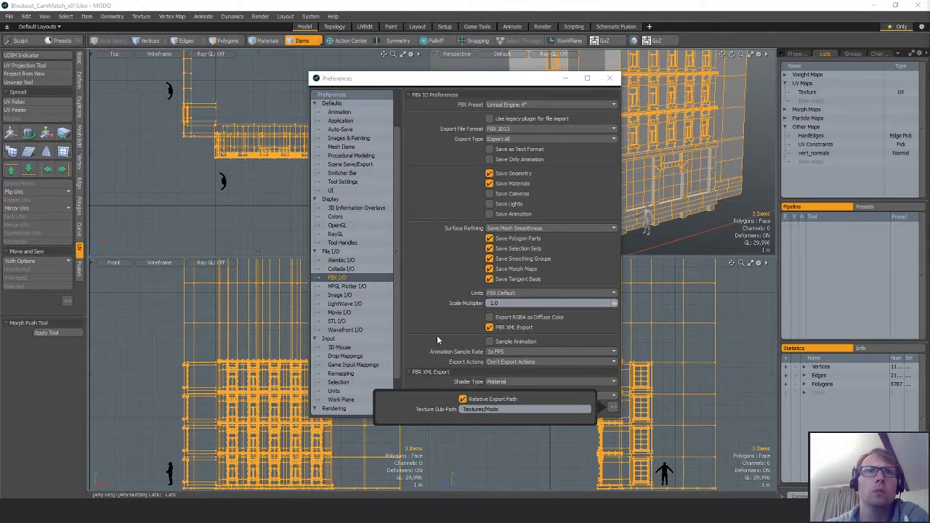
{"action": "scroll", "coordinate": [394, 334], "scroll_direction": "down", "scroll_amount": 2}
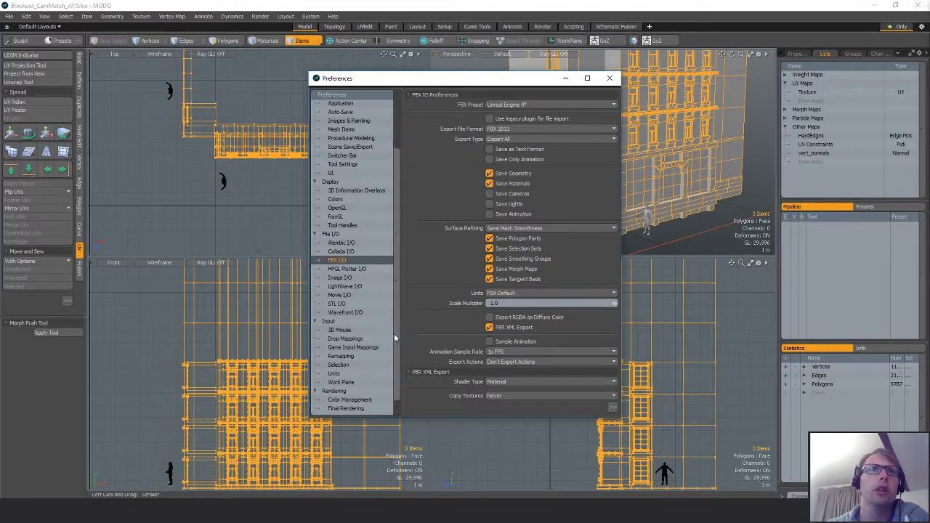
{"action": "left_click", "coordinate": [609, 79]}
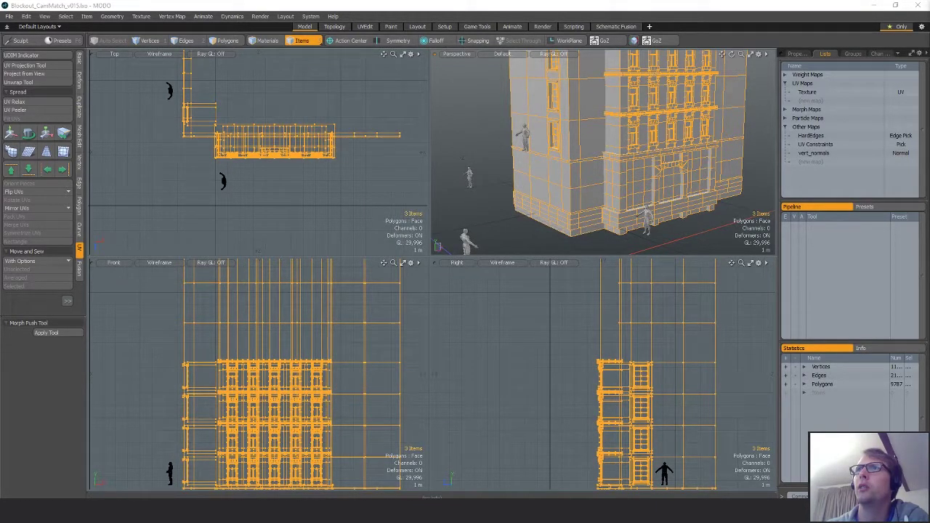
- Check the contents of the Beyond_Human Exports folder in File Explorer and close its window
{"action": "left_click", "coordinate": [677, 316]}
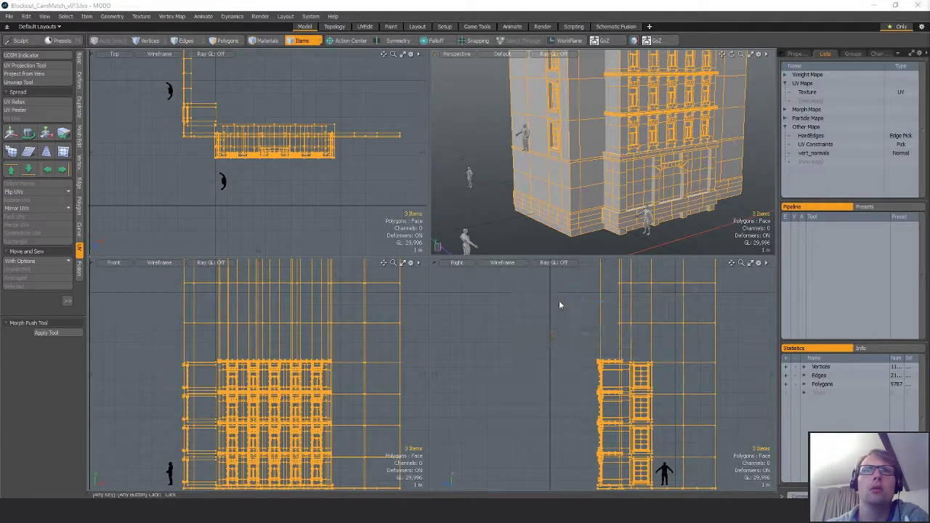
{"action": "left_click", "coordinate": [761, 407]}
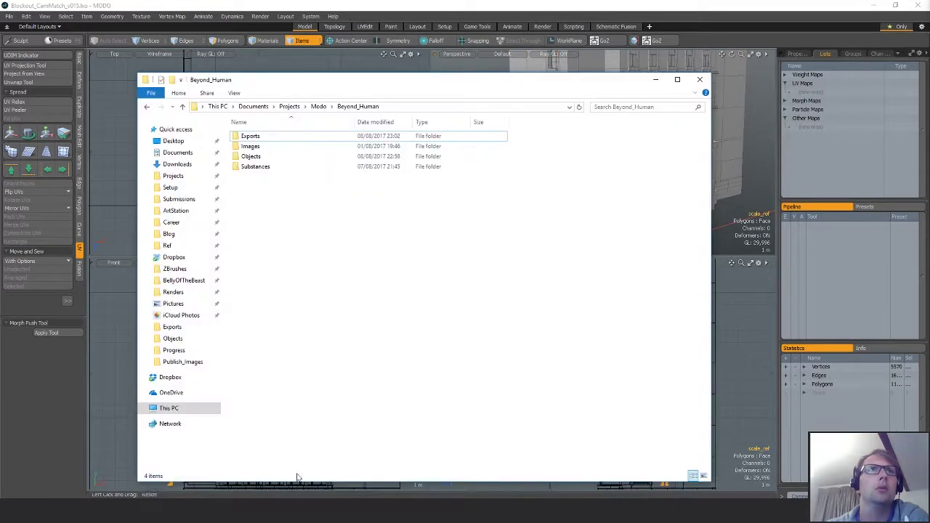
{"action": "double_click", "coordinate": [258, 139]}
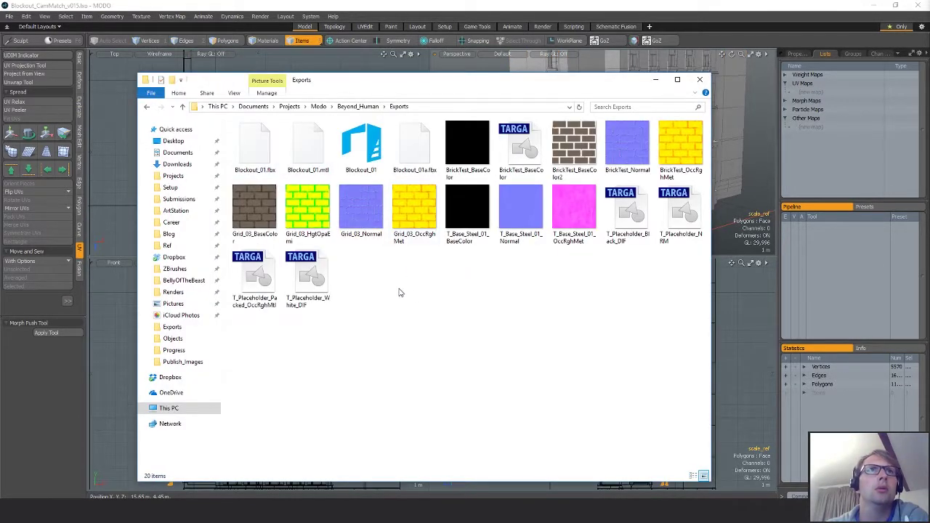
{"action": "left_click", "coordinate": [699, 81]}
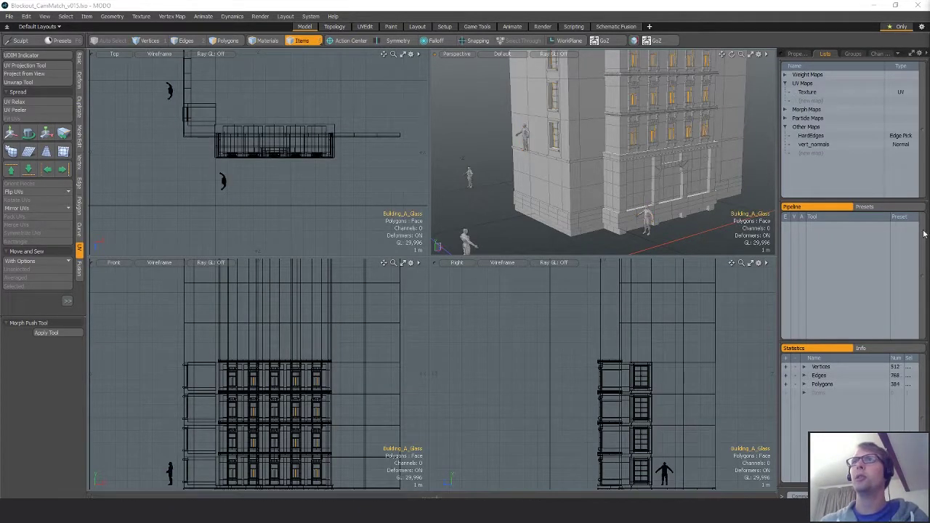
- Copy all polygons of the Building_A_Glass mesh into a new scene
{"action": "left_click_drag", "start_coordinate": [616, 412], "coordinate": [522, 398], "text": "ctrl+alt"}
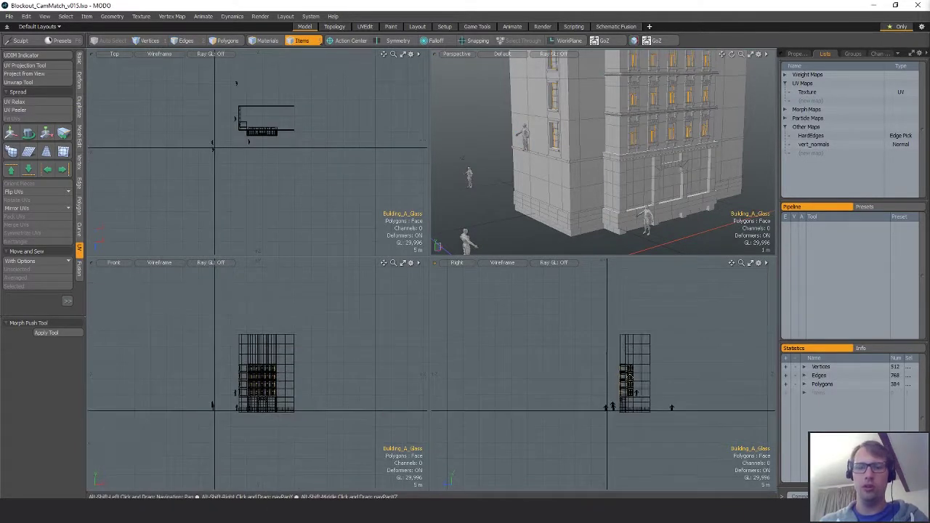
{"action": "key", "text": "3"}
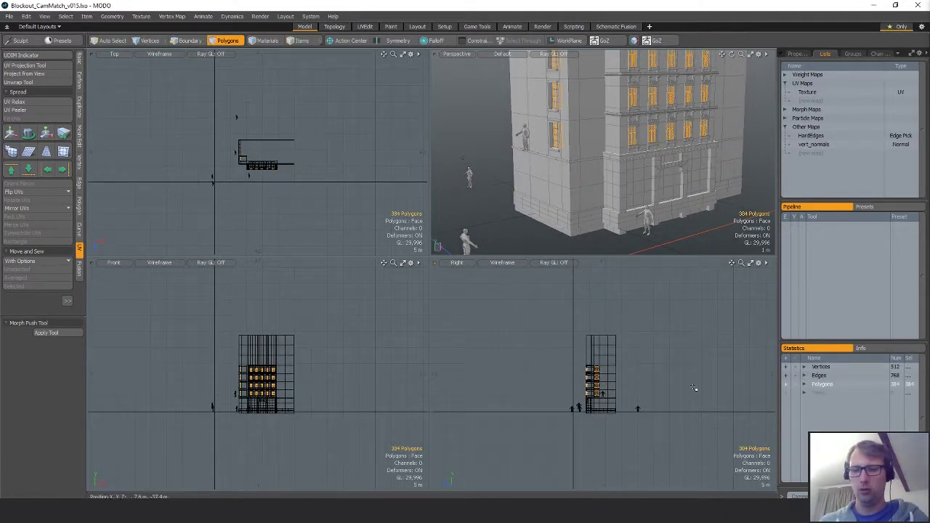
{"action": "key", "text": "ctrl+n"}
{"action": "key", "text": "ctrl+v"}
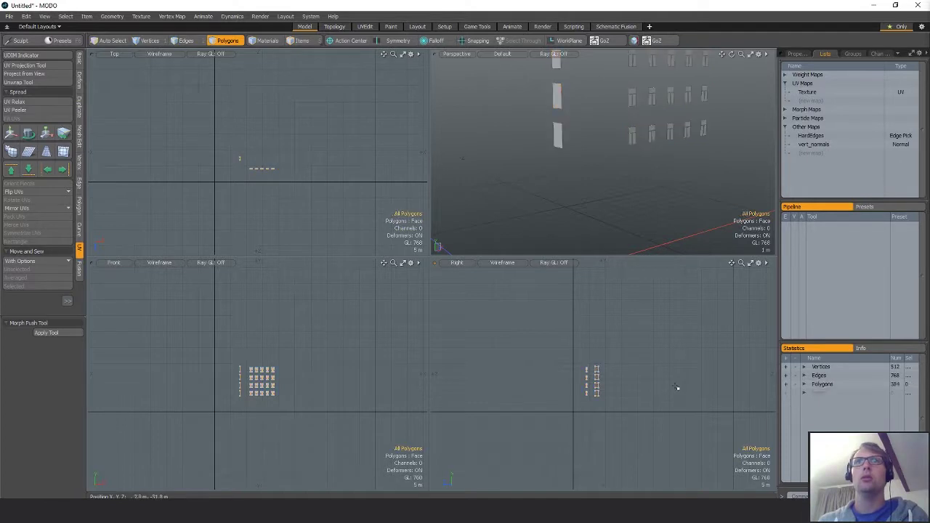
- Save the glass scene to the Exports folder as Building_A_Glass in Autodesk FBX 2013 format
{"action": "key", "text": "ctrl+s"}
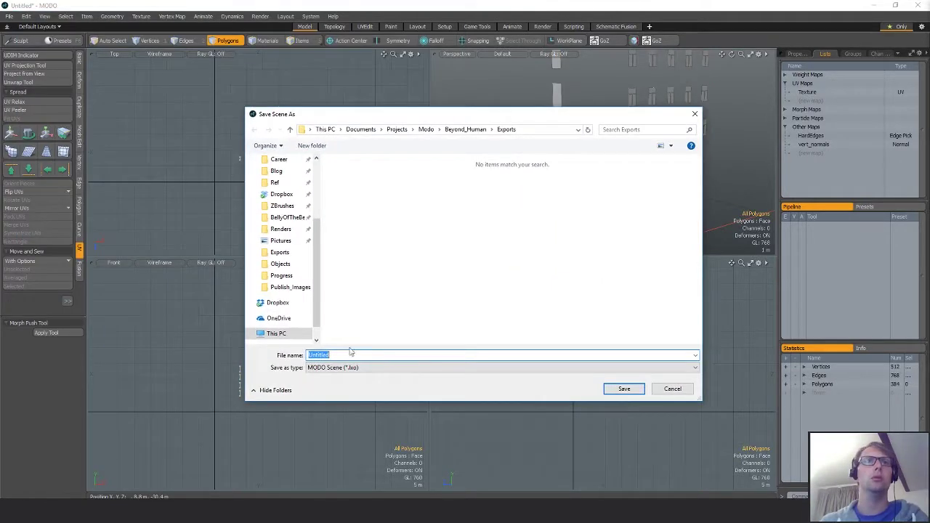
{"action": "left_click", "coordinate": [353, 368]}
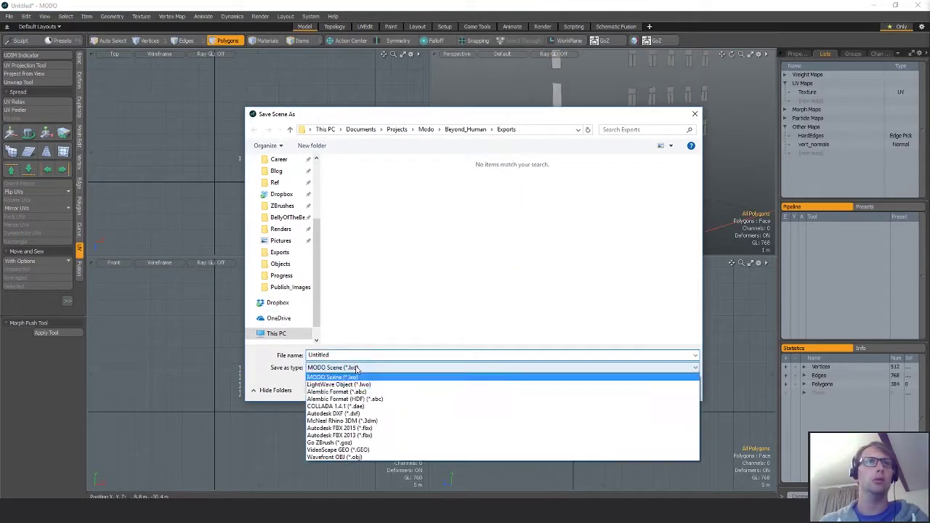
{"action": "left_click", "coordinate": [373, 437]}
{"action": "double_click", "coordinate": [401, 356]}
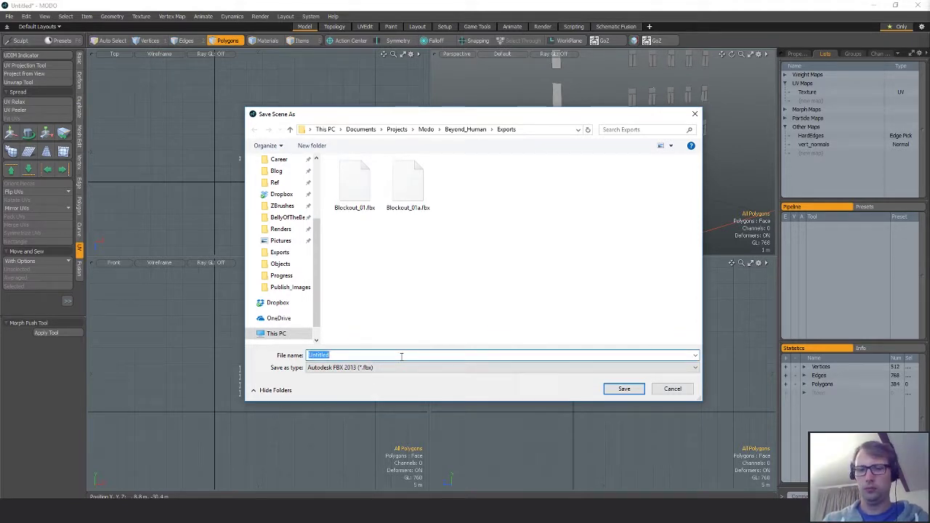
{"action": "type", "text": "Building_A_Glass"}
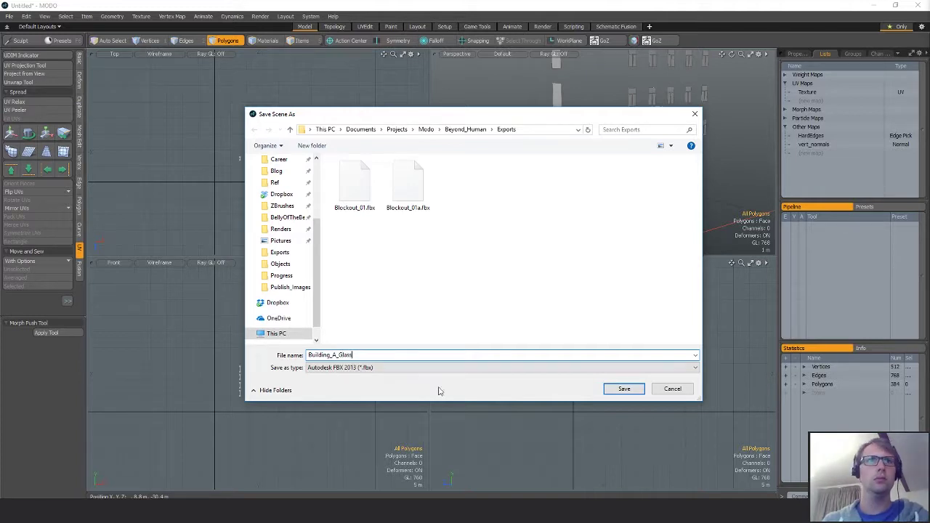
{"action": "left_click", "coordinate": [624, 389]}
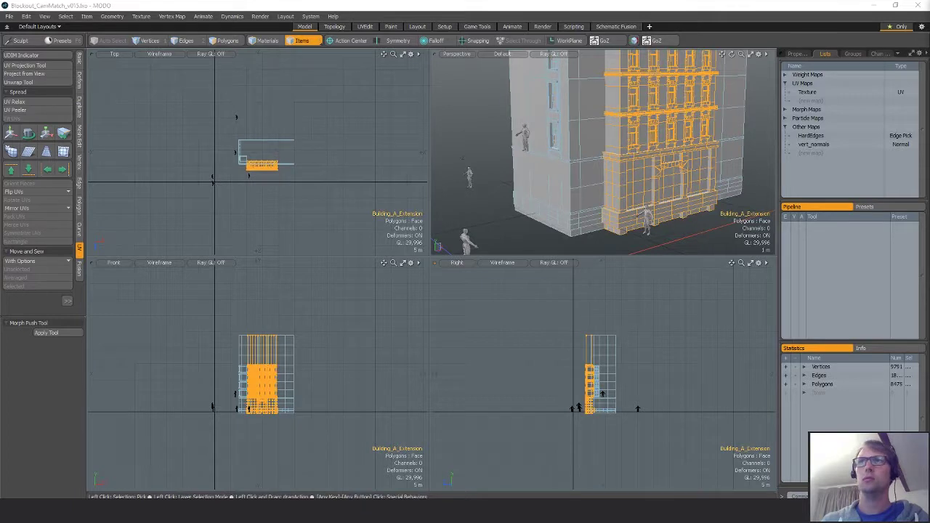
- Copy all polygons of the Building_A_Extension mesh from Blockout_CamMatch_v015 into a new scene
{"action": "key", "text": "3"}
{"action": "mouse_move", "coordinate": [654, 335]}
{"action": "right_mouse_down"}
{"action": "mouse_move", "coordinate": [668, 485]}
{"action": "mouse_move", "coordinate": [675, 436]}
{"action": "right_mouse_up"}
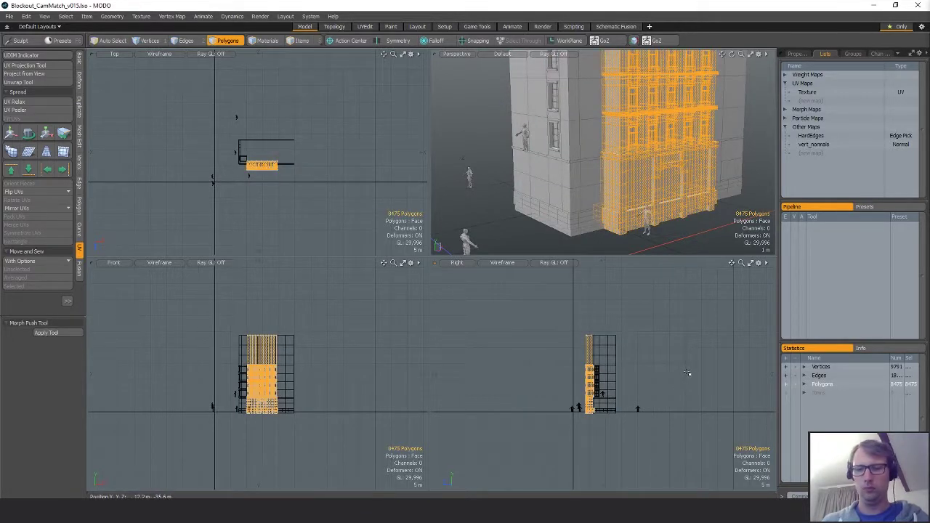
{"action": "key", "text": "ctrl+n"}
{"action": "key", "text": "ctrl+v"}
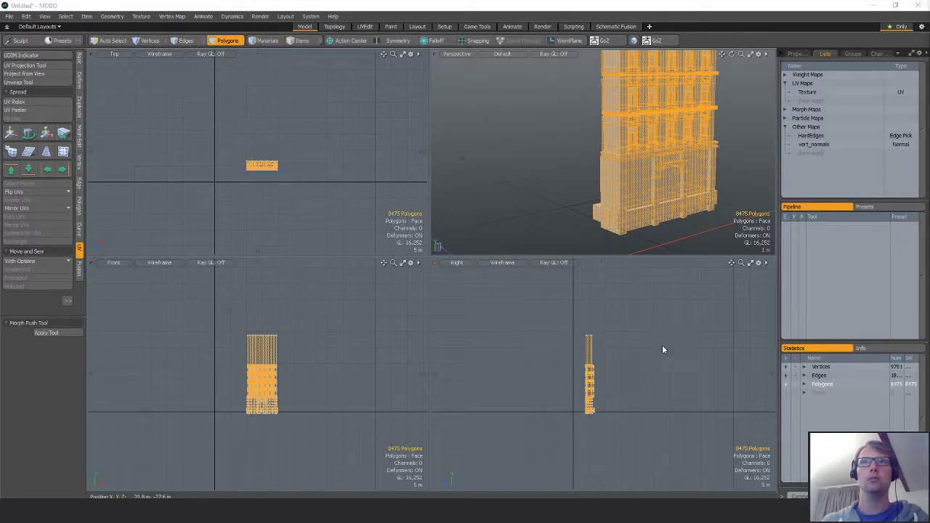
- Save the extension scene to the Exports folder as Building_A_Extension in Autodesk FBX 2013 format
{"action": "key", "text": "ctrl+shift+s"}
{"action": "left_click", "coordinate": [465, 368]}
{"action": "left_click", "coordinate": [359, 436]}
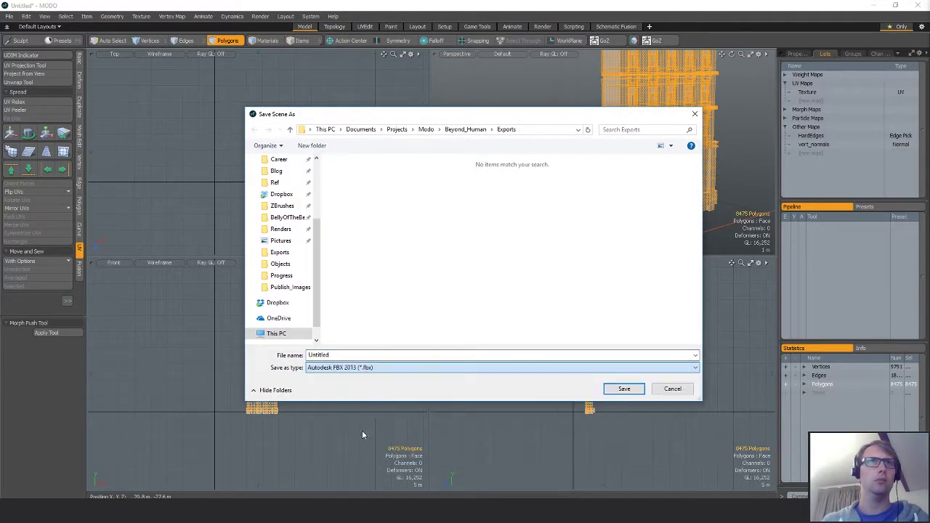
{"action": "left_click", "coordinate": [461, 187]}
{"action": "left_click", "coordinate": [369, 355]}
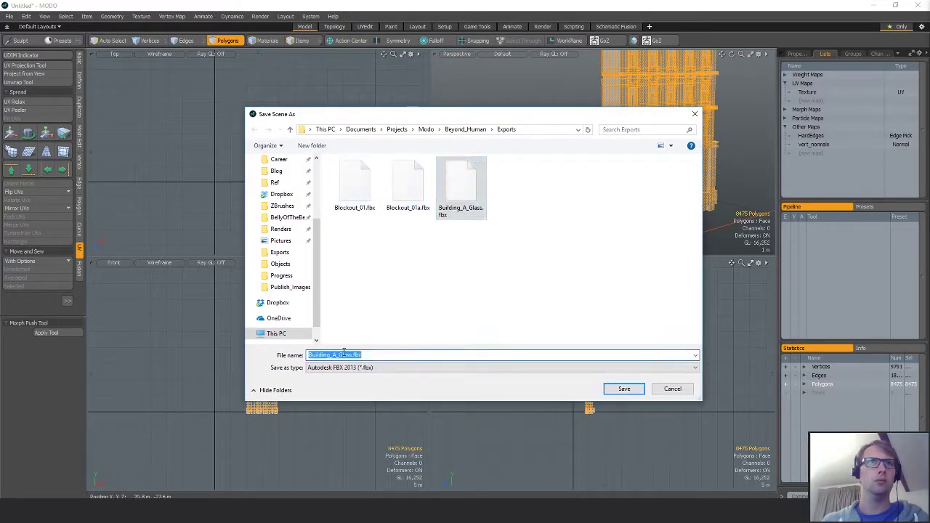
{"action": "left_click_drag", "start_coordinate": [340, 355], "coordinate": [521, 364]}
{"action": "type", "text": "Extension"}
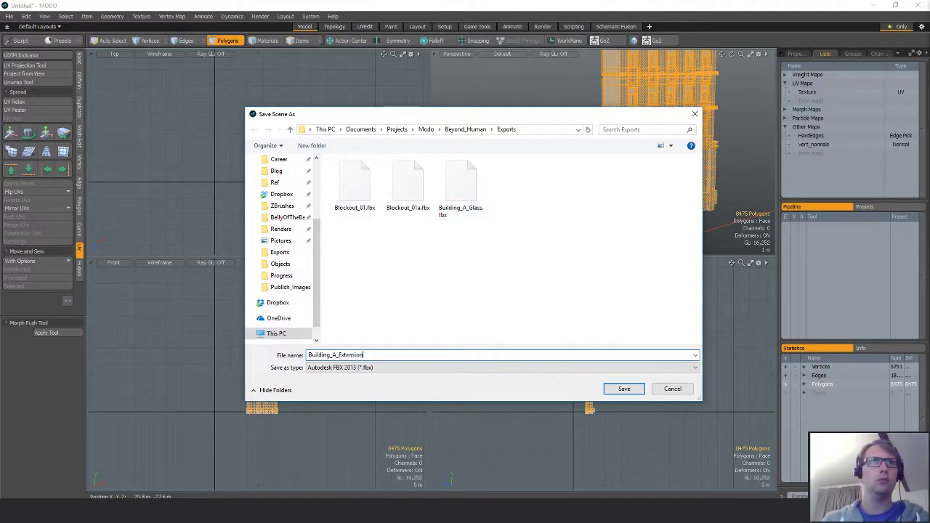
{"action": "left_click", "coordinate": [624, 389]}
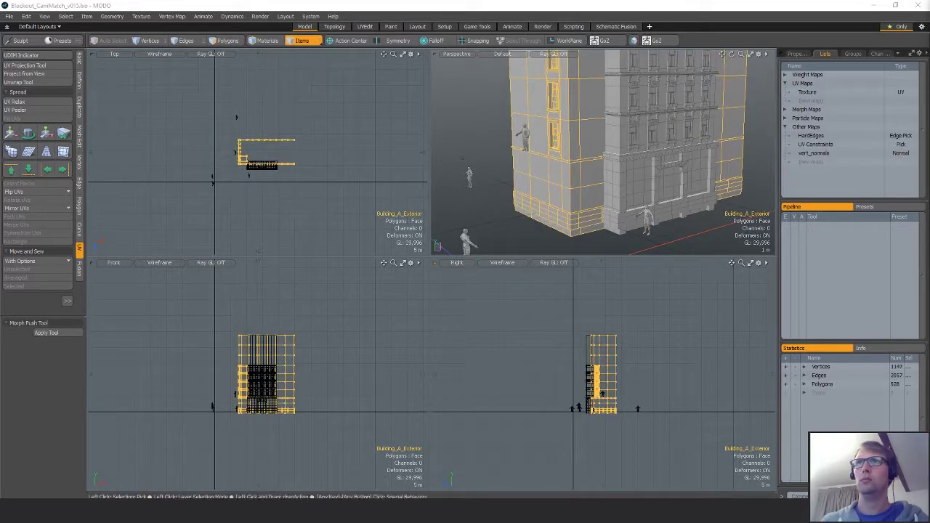
- Copy all polygons of the Building_A_Exterior mesh from Blockout_CamMatch_v015 into a new scene
{"action": "key", "text": "3"}
{"action": "mouse_move", "coordinate": [653, 333]}
{"action": "right_mouse_down"}
{"action": "mouse_move", "coordinate": [687, 461]}
{"action": "mouse_move", "coordinate": [679, 365]}
{"action": "right_mouse_up"}
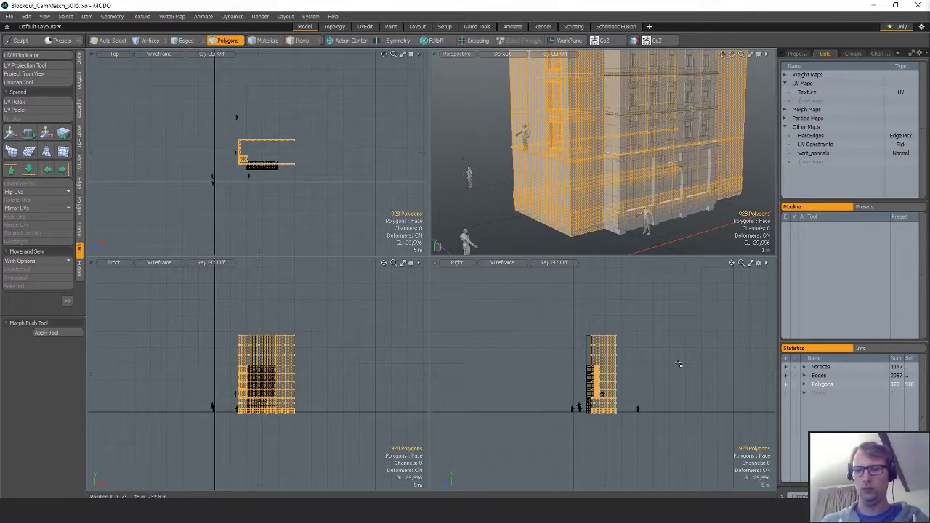
{"action": "key", "text": "ctrl+c"}
{"action": "key", "text": "ctrl+n"}
{"action": "key", "text": "ctrl+v"}
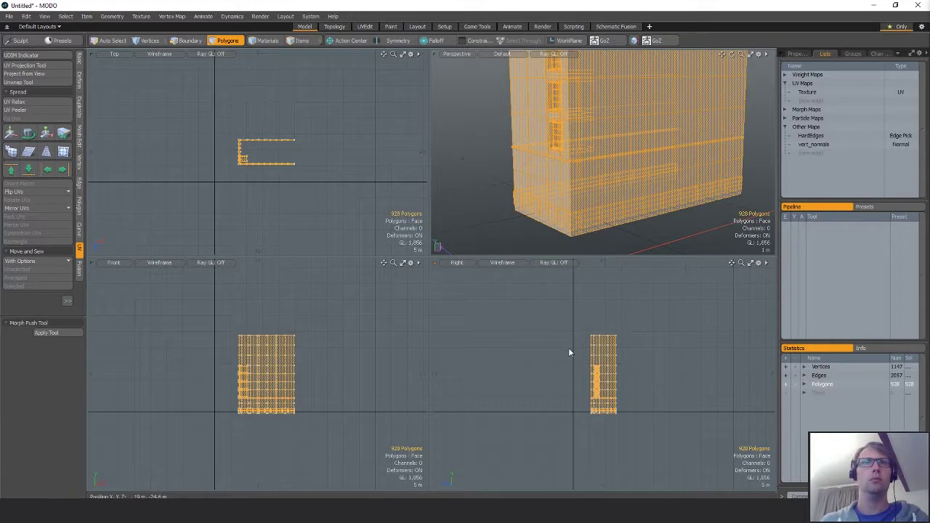
- Save the exterior scene to the Exports folder as Building_A_Exterior in Autodesk FBX 2013 format
{"action": "key", "text": "ctrl+shift+s"}
{"action": "left_click", "coordinate": [364, 368]}
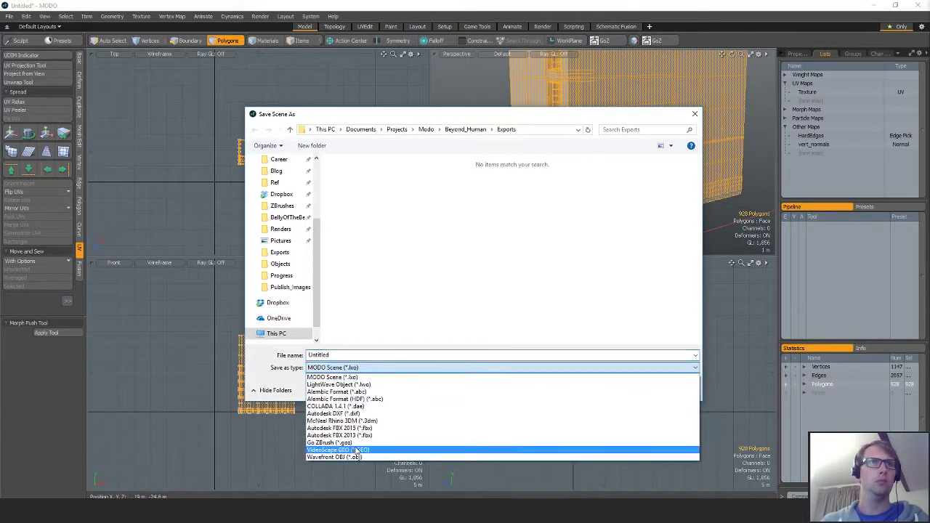
{"action": "left_click", "coordinate": [340, 435]}
{"action": "left_click", "coordinate": [514, 187]}
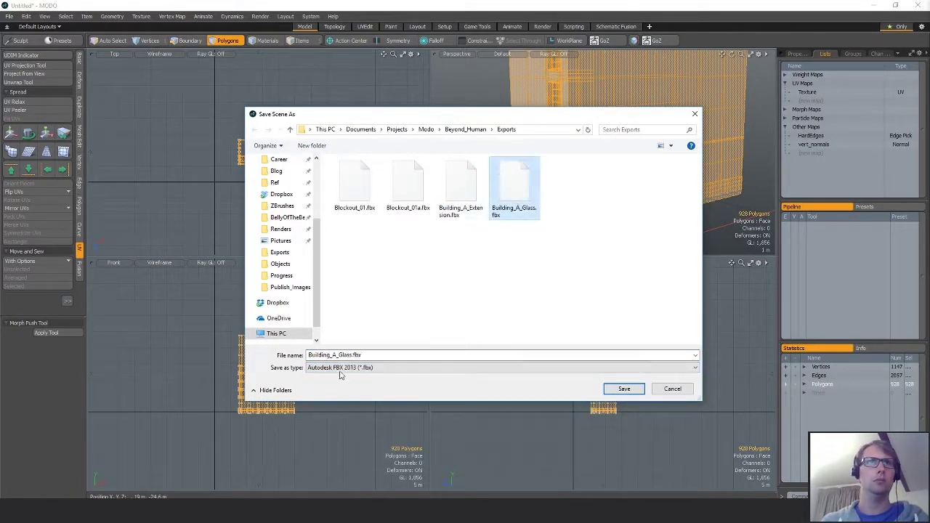
{"action": "left_click", "coordinate": [340, 356]}
{"action": "left_click_drag", "start_coordinate": [339, 356], "coordinate": [537, 363]}
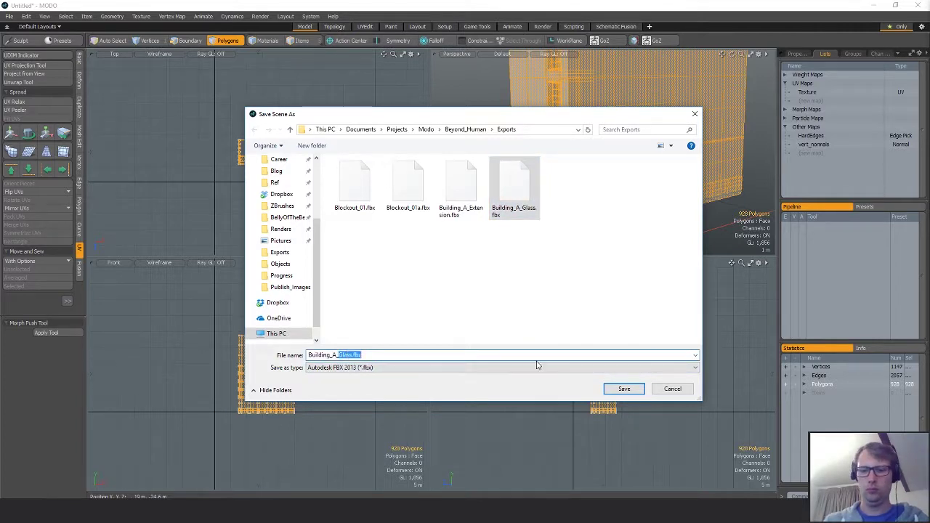
{"action": "type", "text": "Ex"}
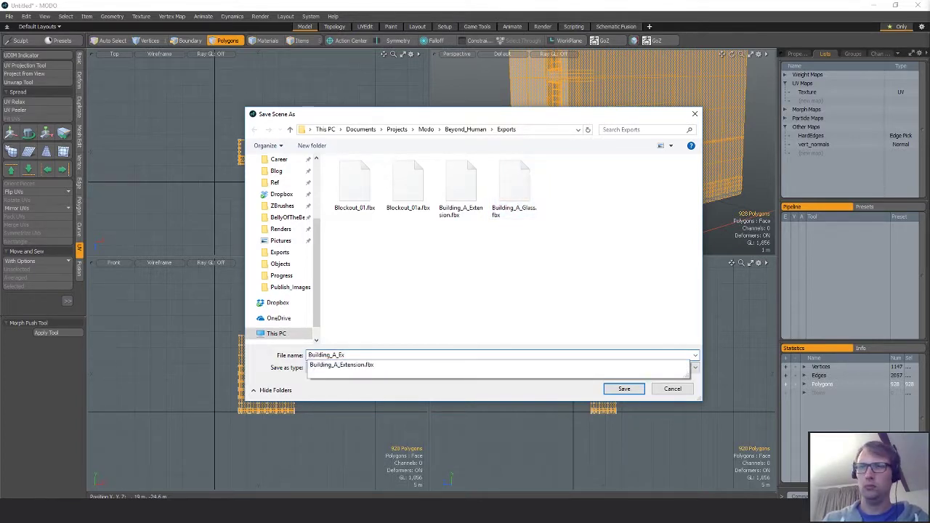
{"action": "type", "text": "terior"}
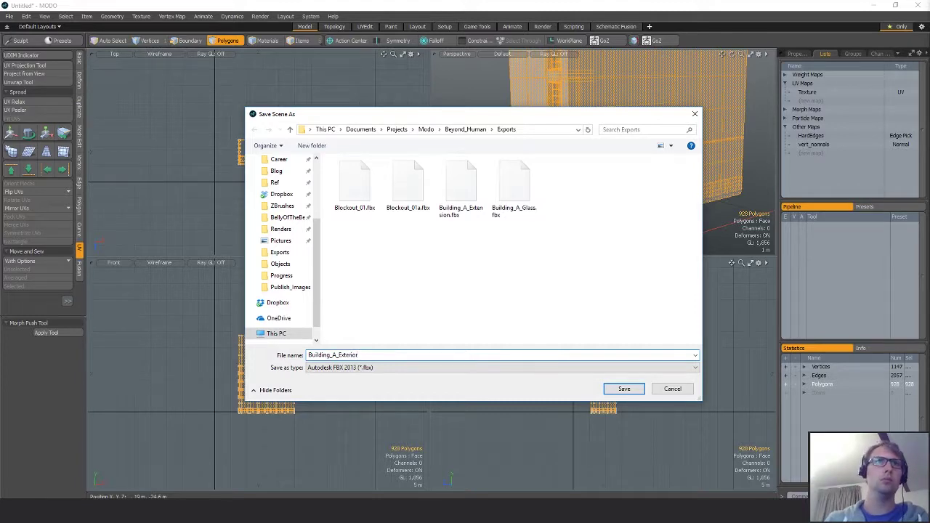
{"action": "key", "text": "Return"}
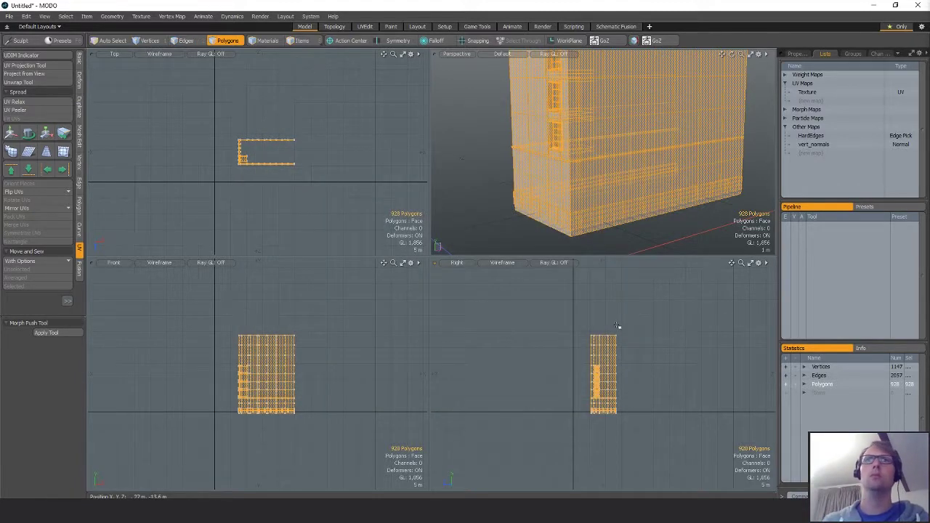
- Rename the Building_A_Exterior item in the Blockout_CamMatch_v015 scene as Building_A
{"action": "left_click", "coordinate": [685, 305]}
{"action": "left_click_drag", "start_coordinate": [677, 151], "coordinate": [685, 168], "text": "alt"}
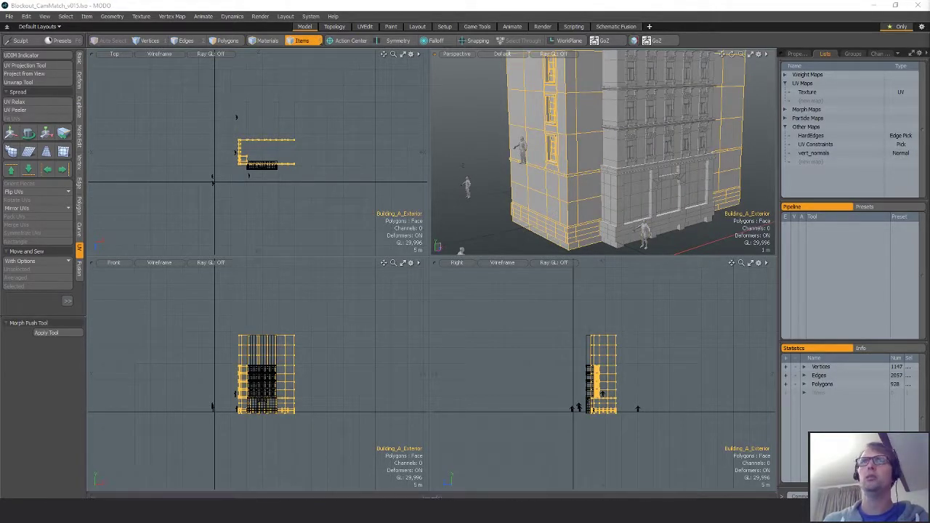
{"action": "key", "text": "Return"}
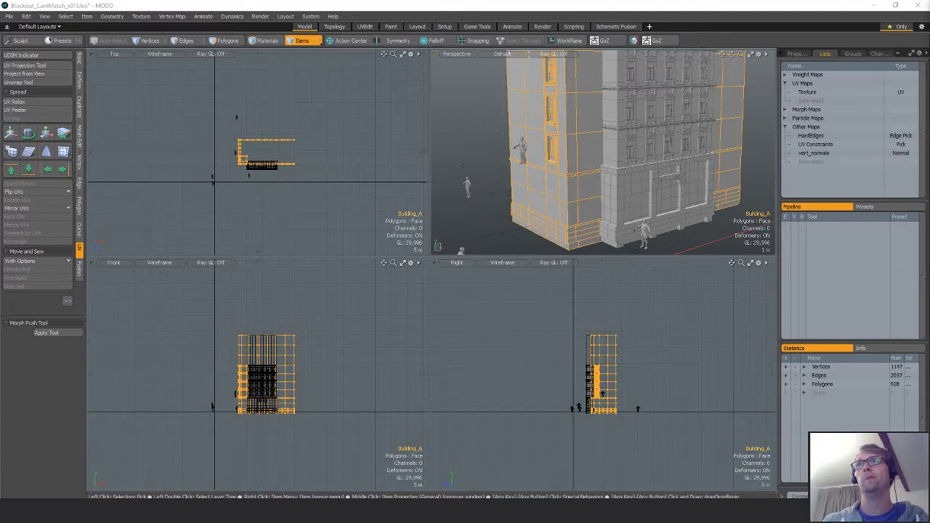
{"action": "left_click_drag", "start_coordinate": [588, 149], "coordinate": [621, 195], "text": "alt"}
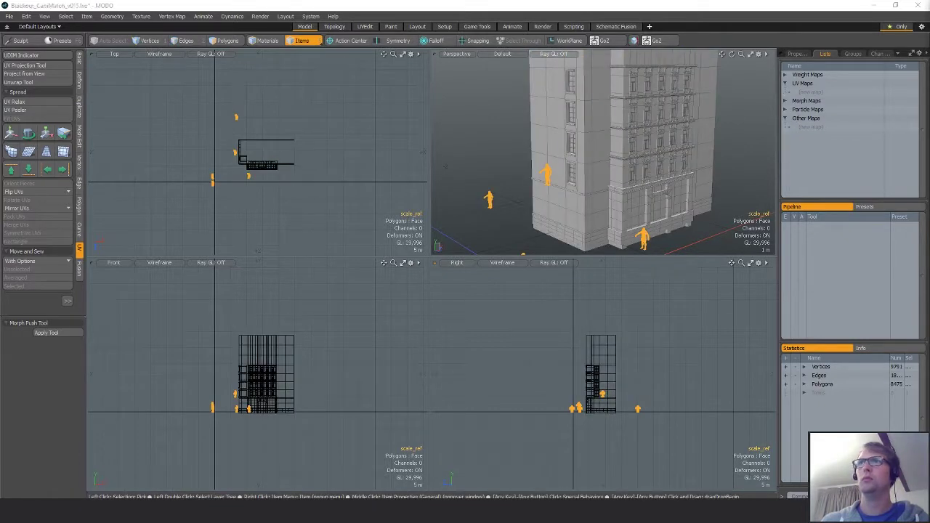
{"action": "key", "text": "alt+Tab"}
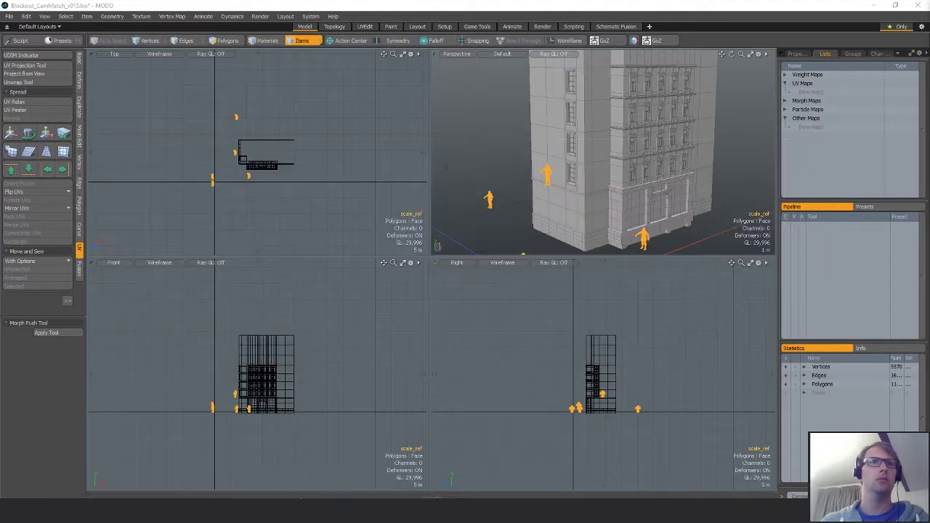
- Switch to File Explorer and rename Building_A_Exterior.fbx in the Exports folder as Building_A.fbx
{"action": "key", "text": "super+e"}
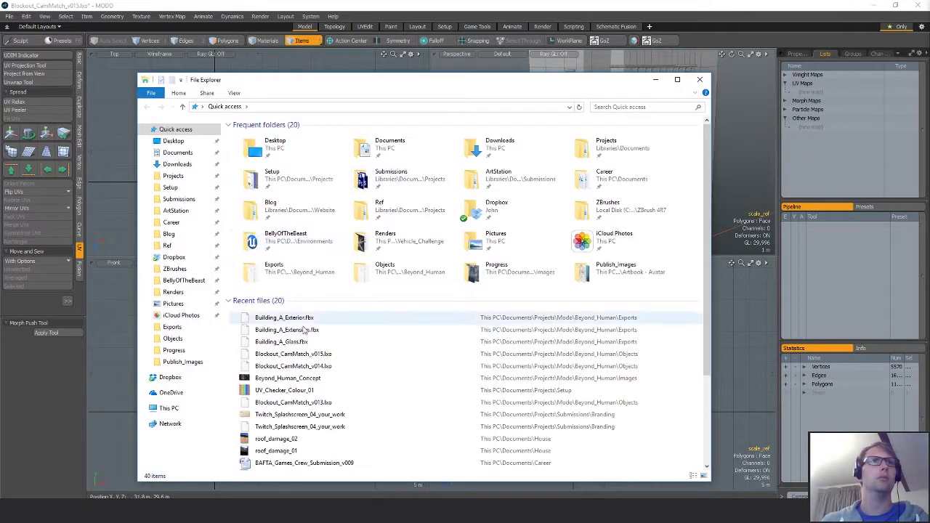
{"action": "left_click", "coordinate": [172, 338]}
{"action": "left_click", "coordinate": [174, 328]}
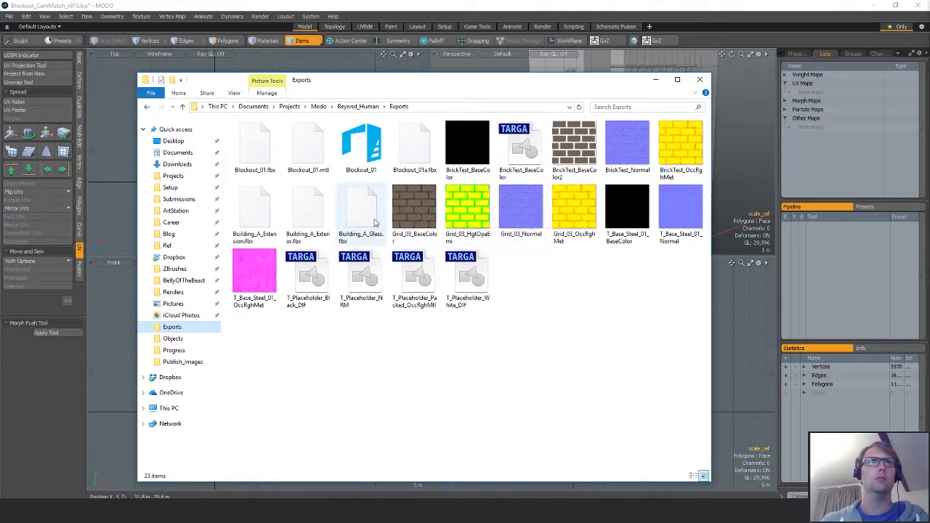
{"action": "left_click", "coordinate": [317, 221]}
{"action": "left_click", "coordinate": [268, 225]}
{"action": "left_click", "coordinate": [311, 230]}
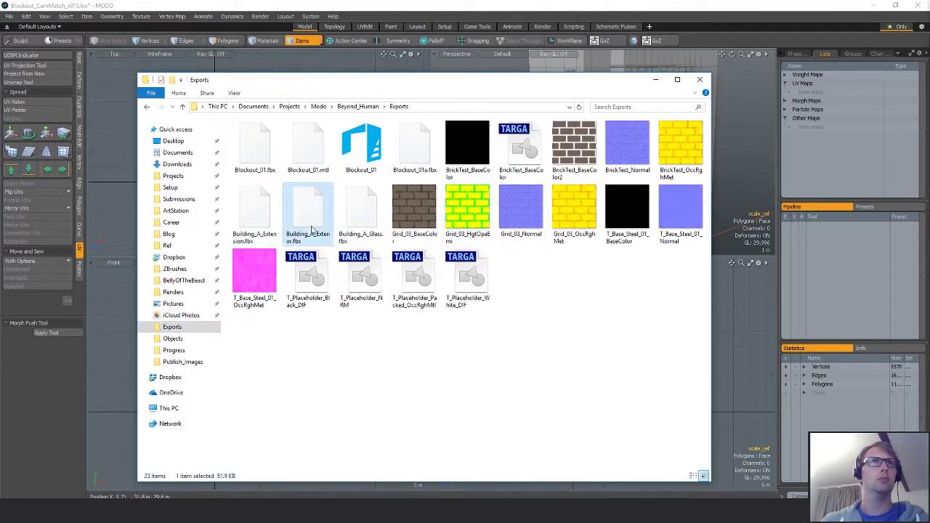
{"action": "left_click", "coordinate": [322, 235]}
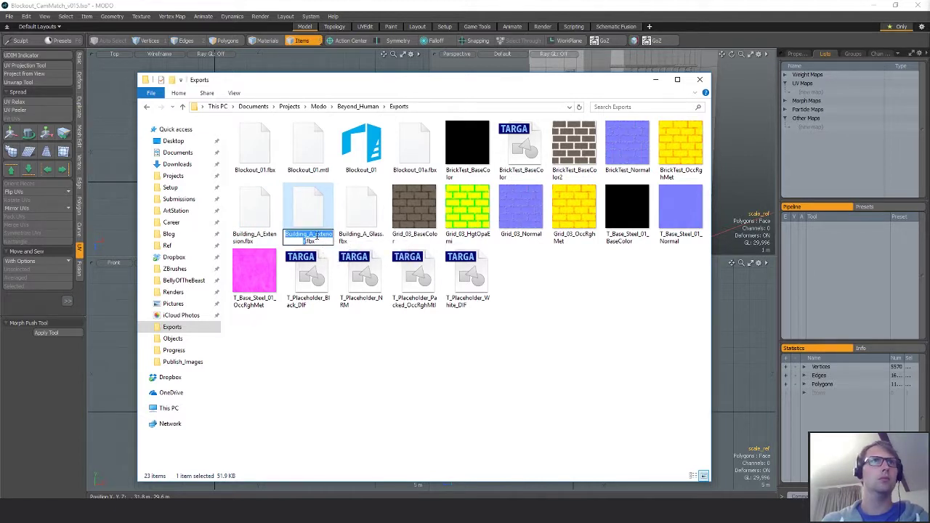
{"action": "double_click", "coordinate": [323, 234]}
{"action": "key", "text": "BackSpace"}
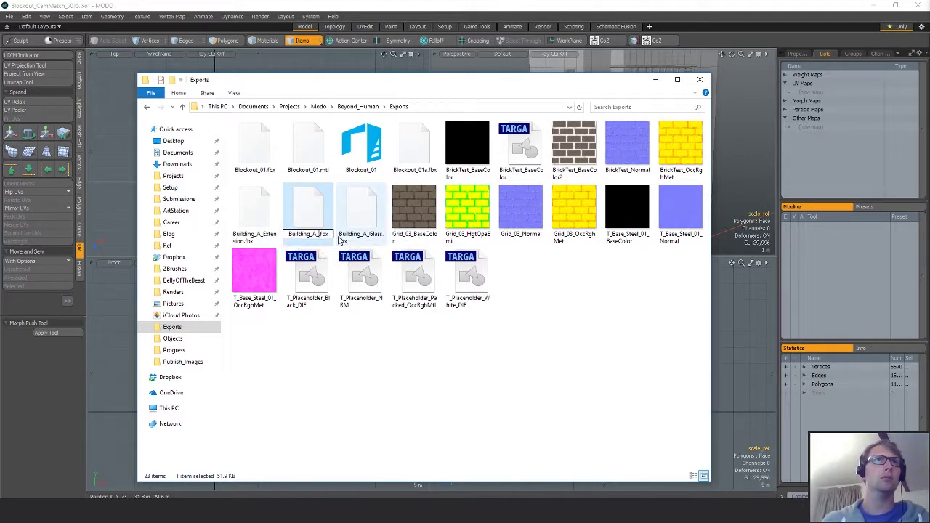
{"action": "key", "text": "BackSpace"}
{"action": "key", "text": "Return"}
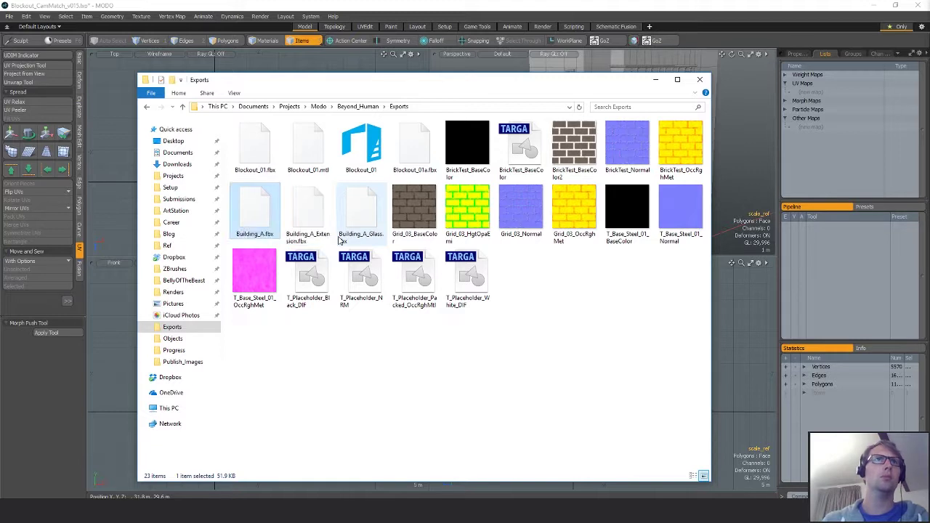
- Switch to the Unreal Editor and import Building_A.fbx, Building_A_Extension.fbx and Building_A_Glass.fbx into the Objects folder with Auto Generate Collision enabled
{"action": "left_click", "coordinate": [291, 373]}
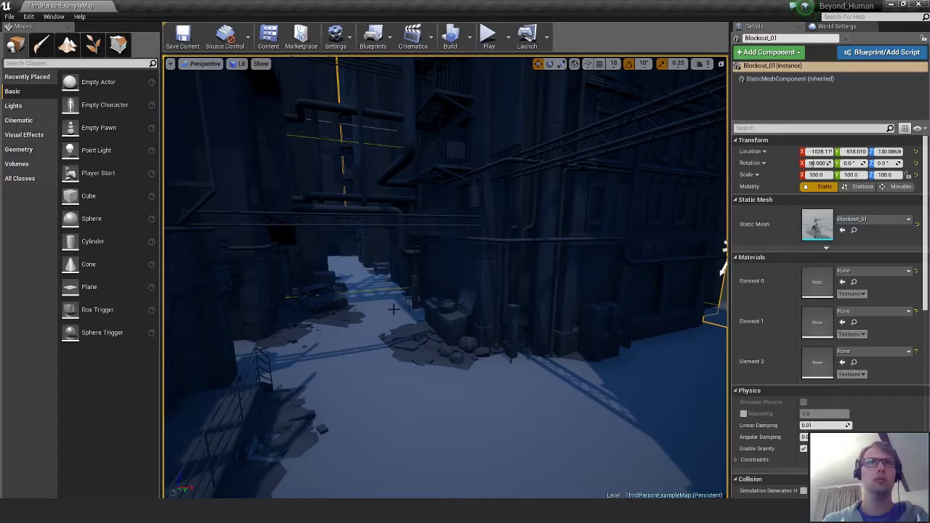
{"action": "left_click", "coordinate": [539, 476]}
{"action": "right_click_drag", "start_coordinate": [472, 306], "coordinate": [442, 320]}
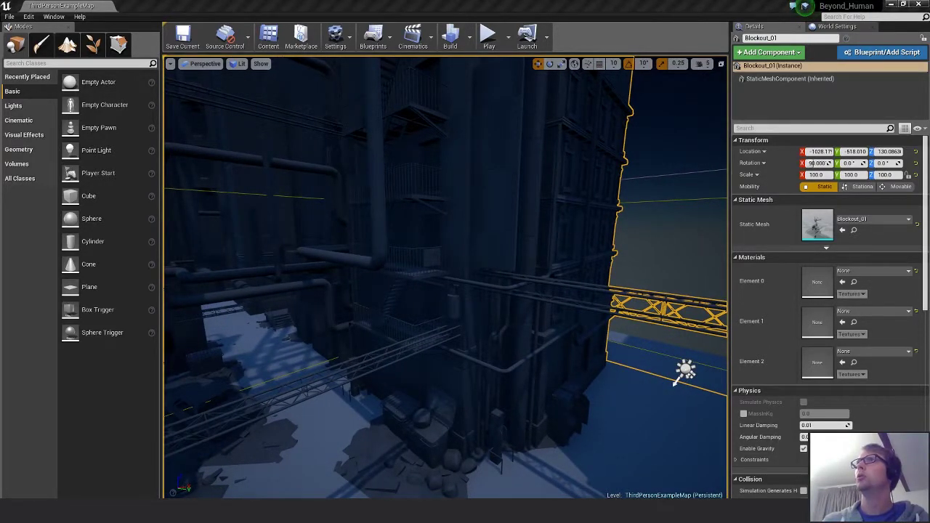
{"action": "left_click", "coordinate": [496, 235]}
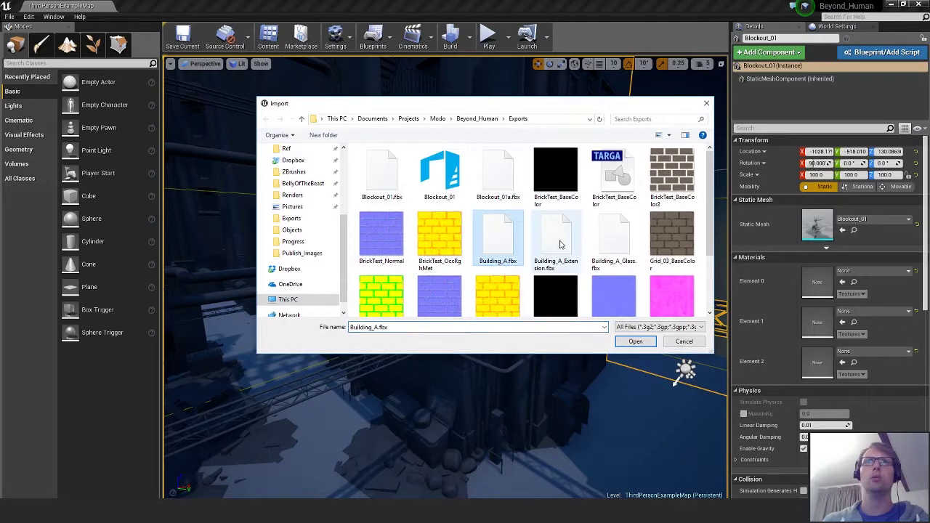
{"action": "key", "text": "shift+Right"}
{"action": "key", "text": "shift+Right"}
{"action": "left_click", "coordinate": [636, 341]}
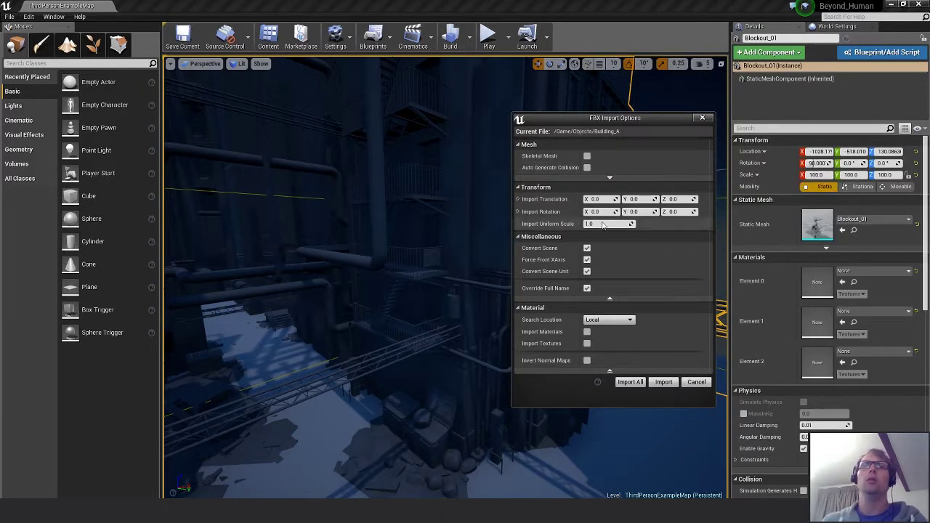
{"action": "left_click", "coordinate": [587, 168]}
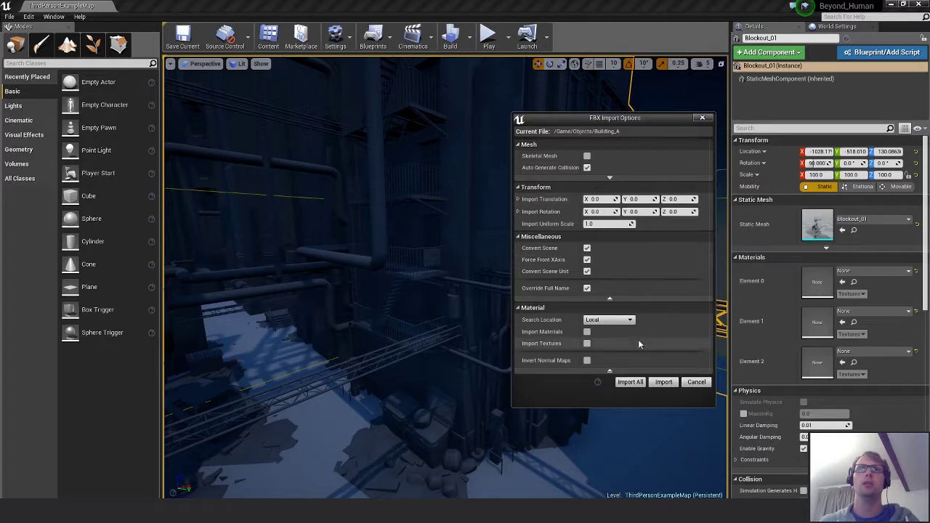
{"action": "left_click", "coordinate": [629, 382]}
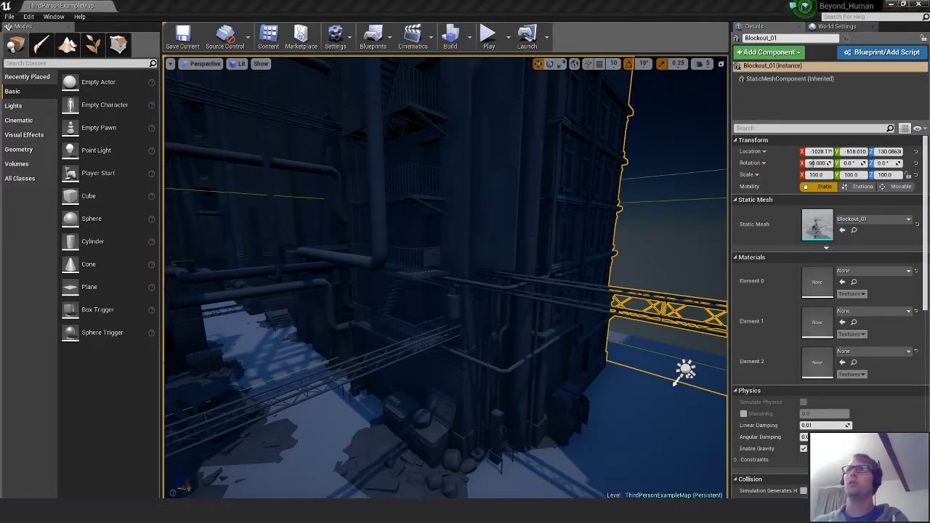
- Place the Blockout_01a mesh in ThirdPersonExampleMap and set its location to 0, 0, 0
{"action": "left_click_drag", "start_coordinate": [685, 370], "coordinate": [647, 321]}
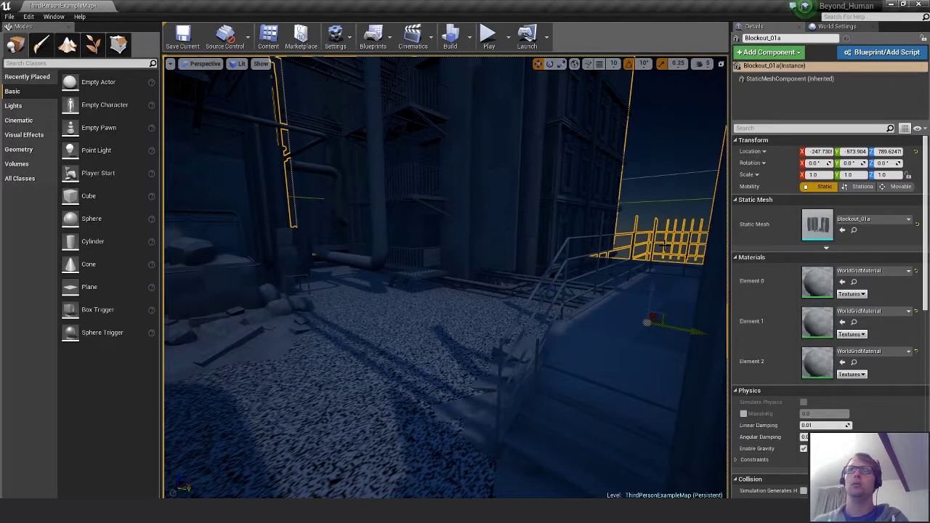
{"action": "left_click", "coordinate": [830, 151]}
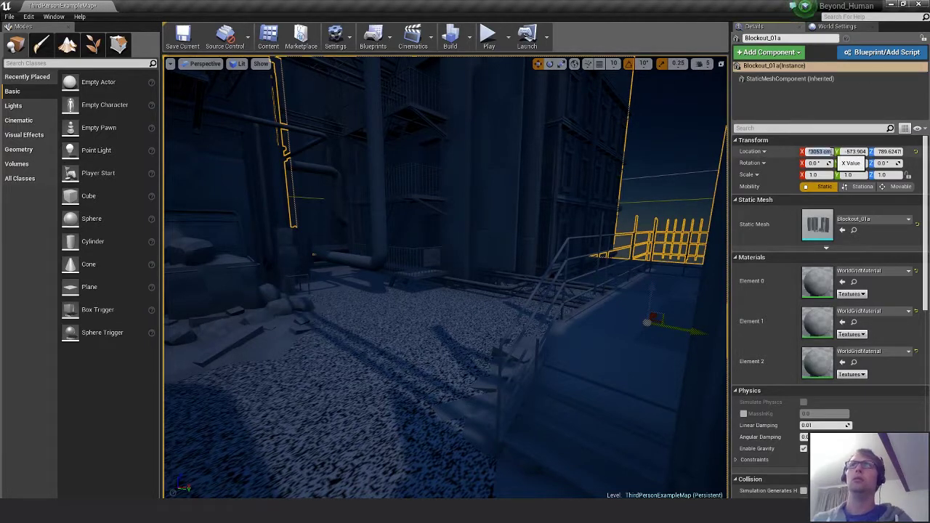
{"action": "type", "text": "0"}
{"action": "key", "text": "Tab"}
{"action": "type", "text": "0"}
{"action": "key", "text": "Tab"}
{"action": "type", "text": "0"}
{"action": "key", "text": "Return"}
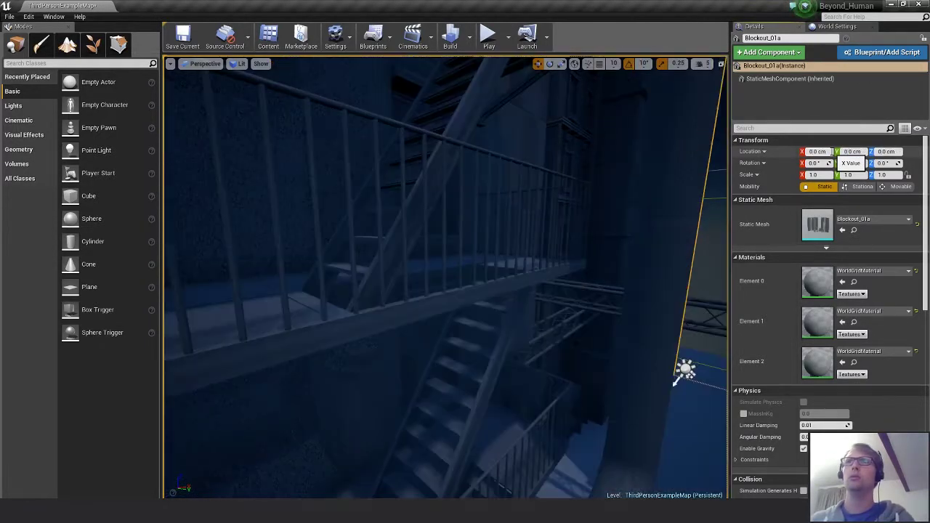
{"action": "right_click_drag", "start_coordinate": [550, 324], "coordinate": [254, 485]}
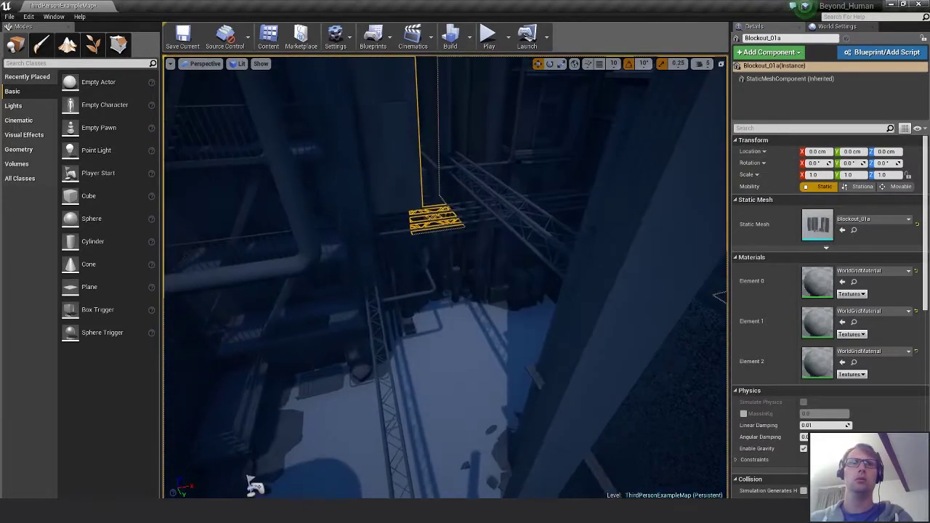
- Open the Beyond_Human_SideStreet_01_v001 level without saving the pending content and select its Blockout_01a mesh
{"action": "left_click", "coordinate": [10, 16]}
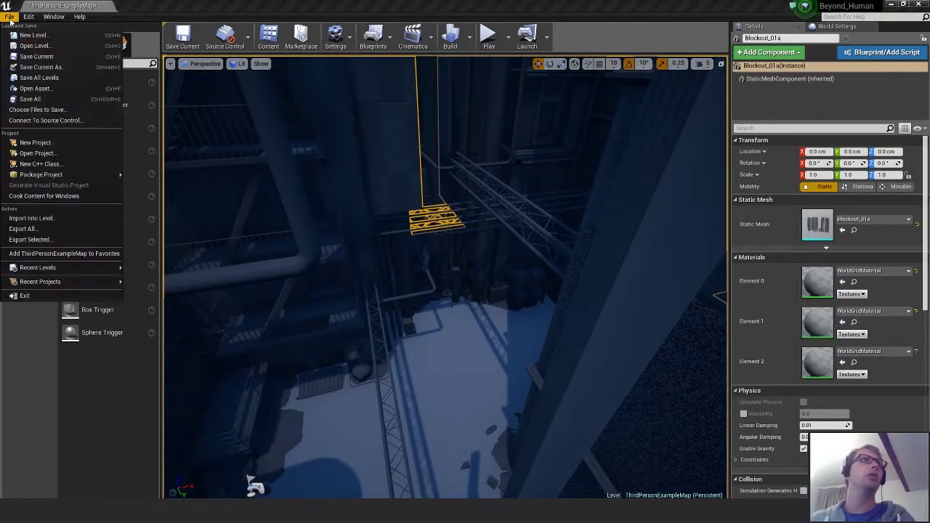
{"action": "left_click", "coordinate": [32, 46]}
{"action": "double_click", "coordinate": [341, 129]}
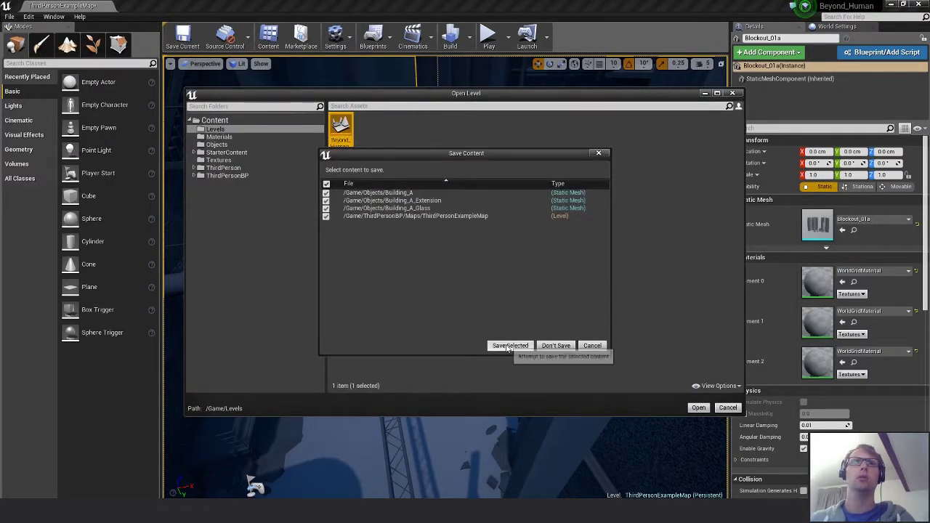
{"action": "left_click", "coordinate": [546, 345]}
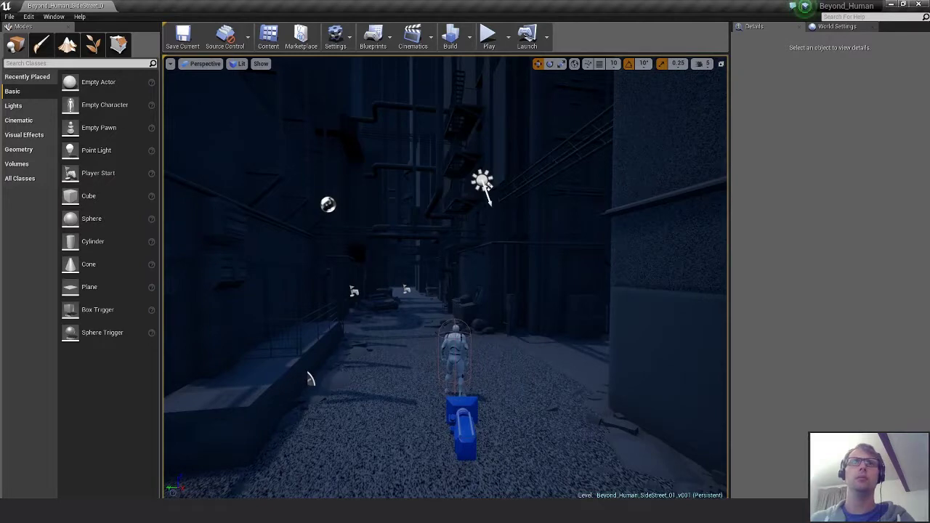
{"action": "right_click_drag", "start_coordinate": [534, 317], "coordinate": [551, 348]}
{"action": "left_click", "coordinate": [544, 306]}
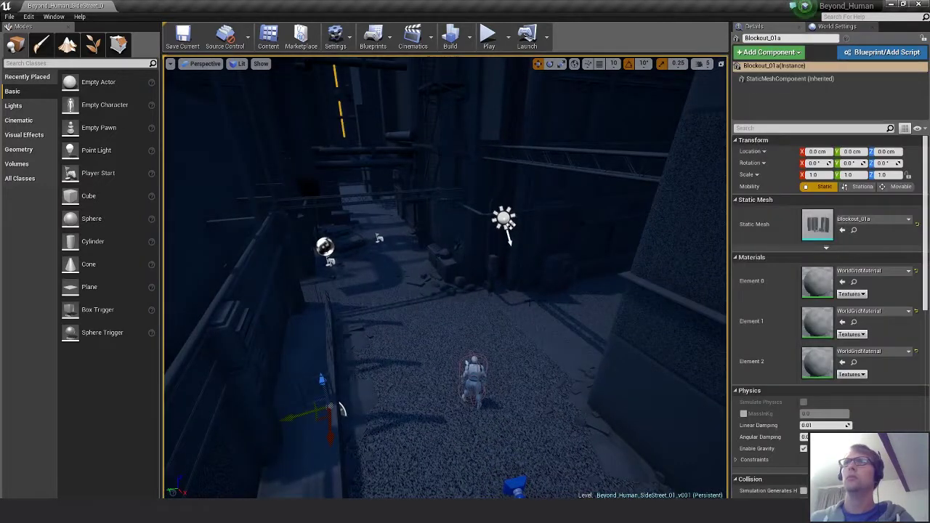
{"action": "right_click_drag", "start_coordinate": [529, 302], "coordinate": [549, 317]}
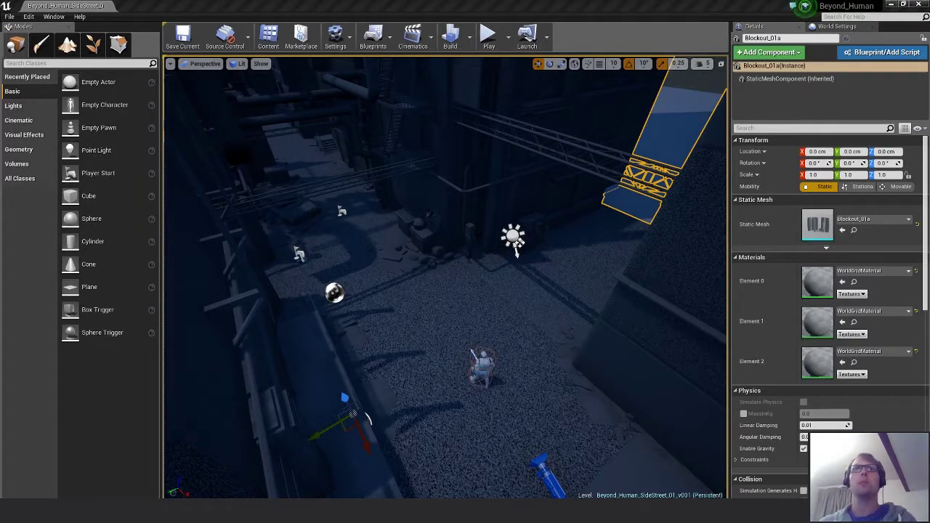
{"action": "mouse_move", "coordinate": [583, 262]}
{"action": "right_mouse_down"}
{"action": "mouse_move", "coordinate": [574, 247]}
{"action": "mouse_move", "coordinate": [585, 265]}
{"action": "right_mouse_up"}
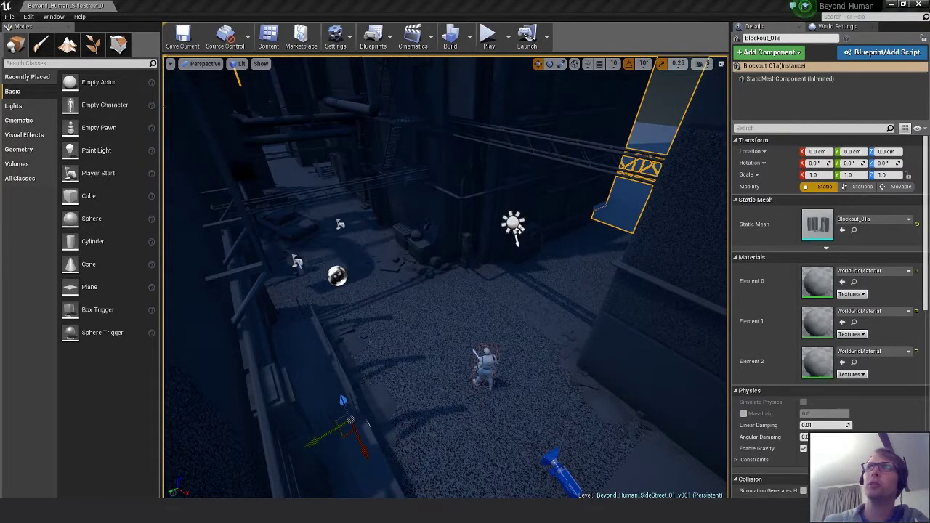
- Place the Building_A mesh in the side street level and set its location to 0, 0, 0
{"action": "left_click", "coordinate": [557, 350]}
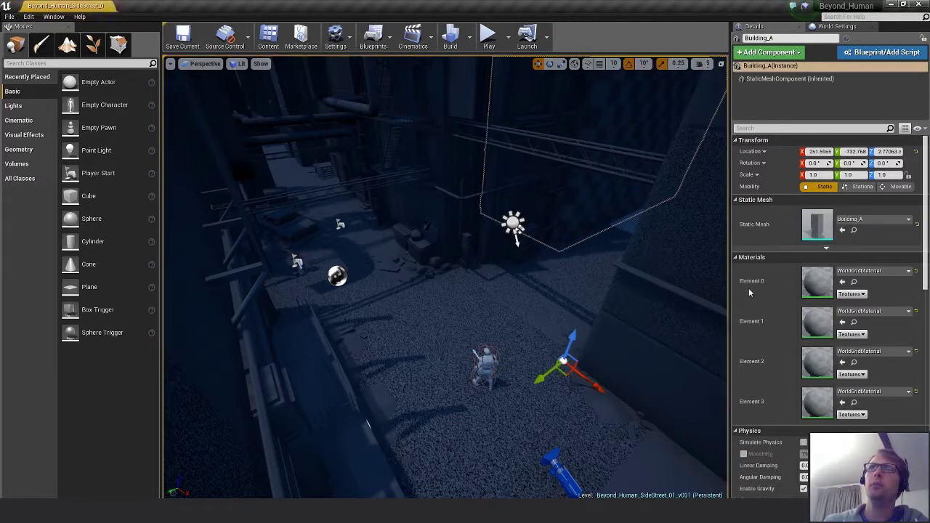
{"action": "left_click", "coordinate": [818, 152]}
{"action": "type", "text": "0"}
{"action": "key", "text": "Tab"}
{"action": "type", "text": "0"}
{"action": "key", "text": "Tab"}
{"action": "type", "text": "0"}
{"action": "key", "text": "Return"}
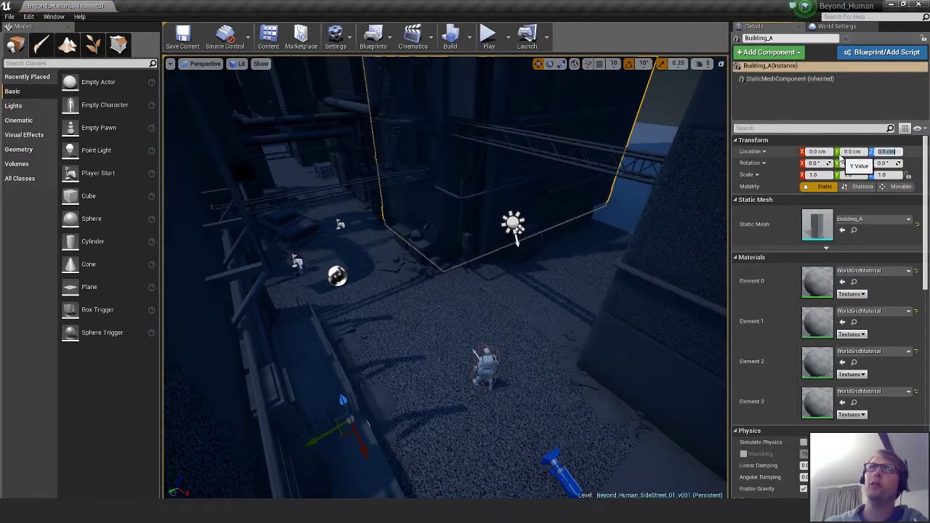
{"action": "left_click_drag", "start_coordinate": [480, 269], "coordinate": [519, 313], "text": "alt"}
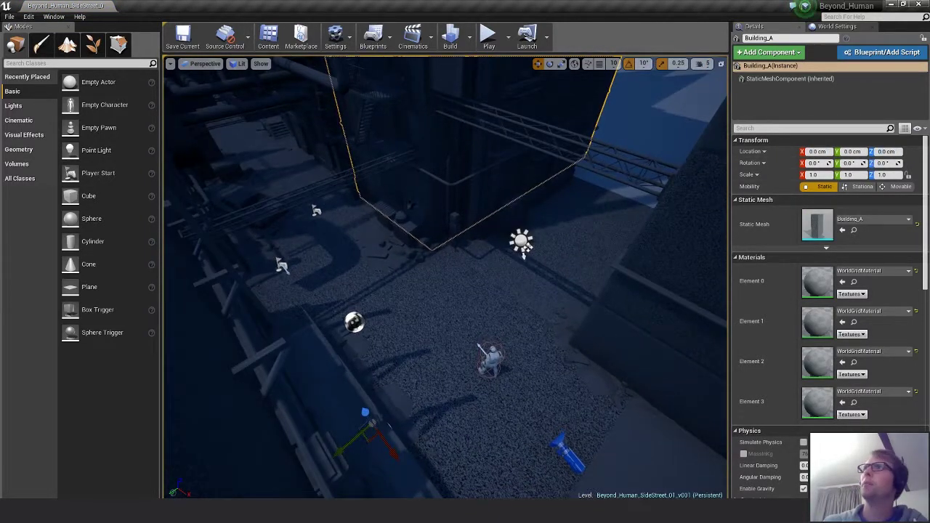
- Place the Building_A_Extension mesh in the level and set its location to 0, 0, 0
{"action": "left_click", "coordinate": [581, 266]}
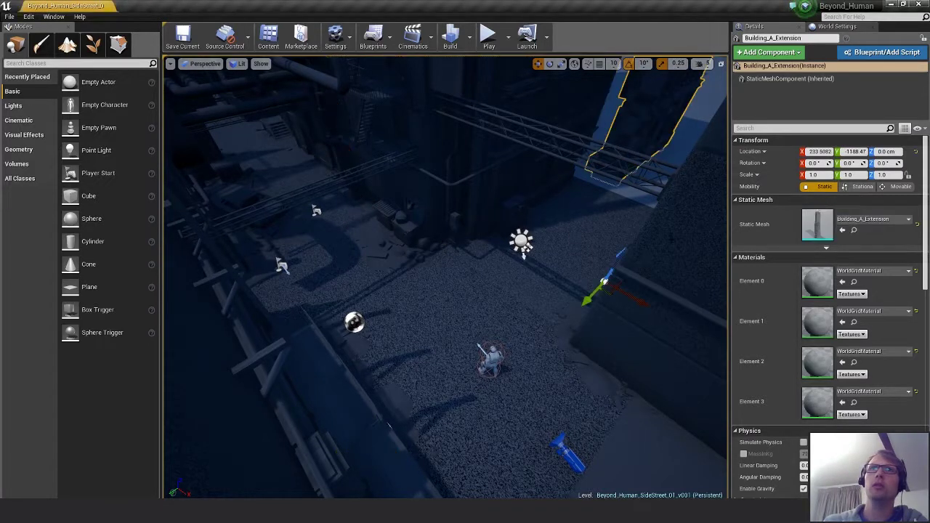
{"action": "left_click", "coordinate": [819, 152]}
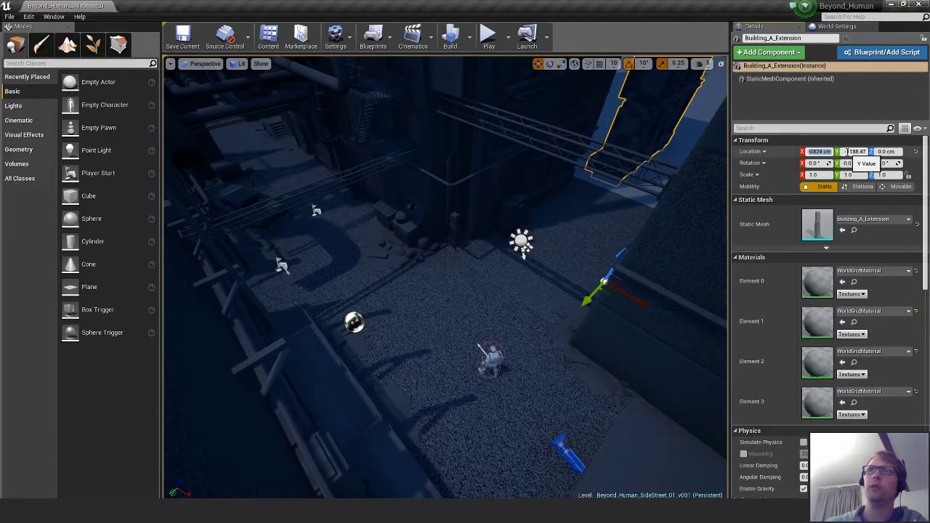
{"action": "type", "text": "0"}
{"action": "key", "text": "Tab"}
{"action": "type", "text": "0"}
{"action": "key", "text": "Tab"}
{"action": "type", "text": "0"}
{"action": "key", "text": "Return"}
{"action": "left_click_drag", "start_coordinate": [494, 291], "coordinate": [492, 260], "text": "alt"}
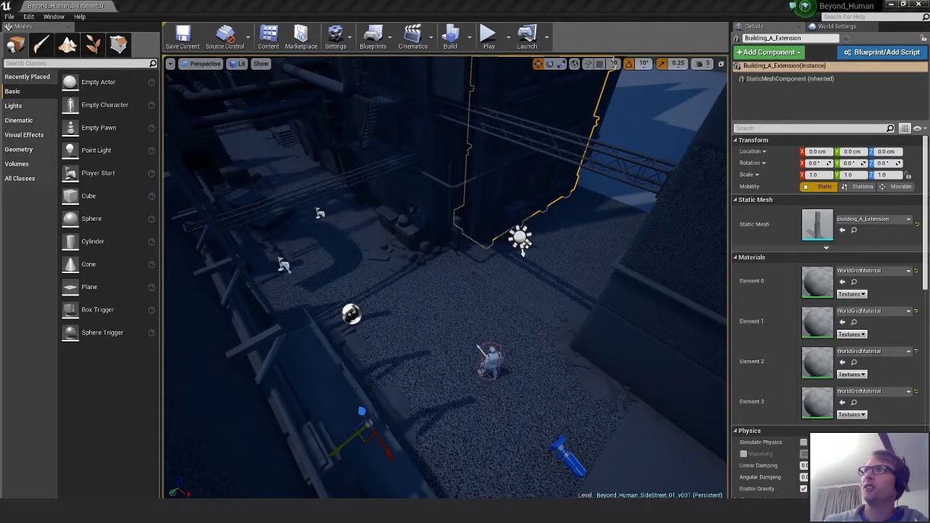
- Place the Building_A_Glass mesh in the level and set its location to 0, 0, 0
{"action": "left_click", "coordinate": [631, 217]}
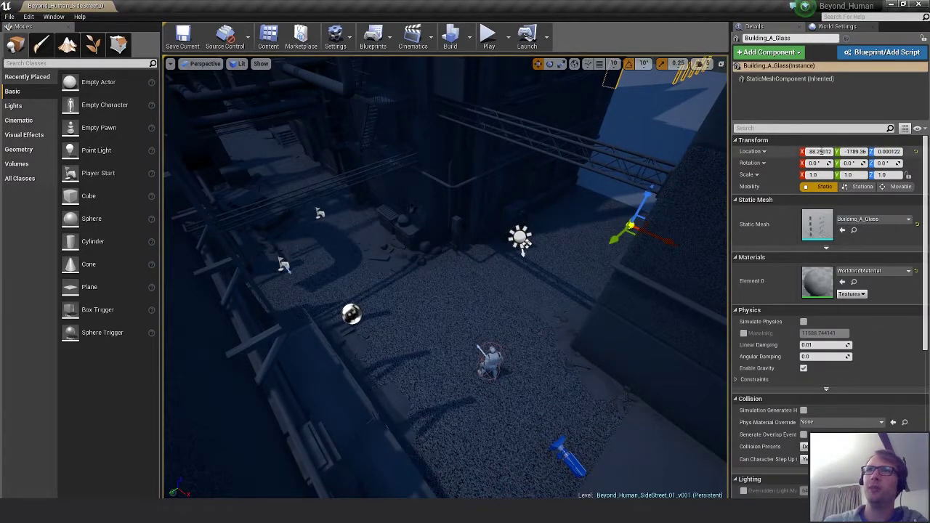
{"action": "left_click", "coordinate": [821, 151]}
{"action": "type", "text": "0"}
{"action": "key", "text": "Tab"}
{"action": "type", "text": "0"}
{"action": "key", "text": "Tab"}
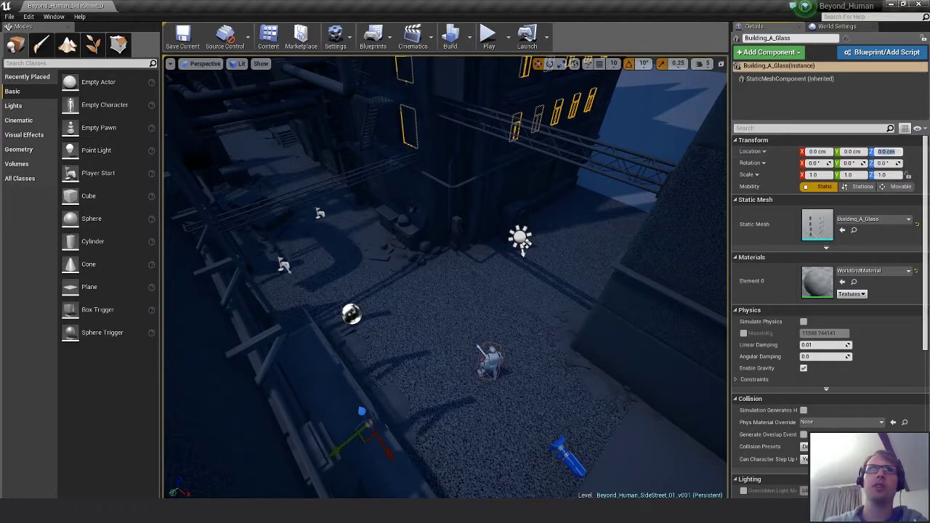
- Examine how the building's exterior, extension and window glass fit together from several angles
{"action": "right_click_drag", "start_coordinate": [446, 277], "coordinate": [465, 243]}
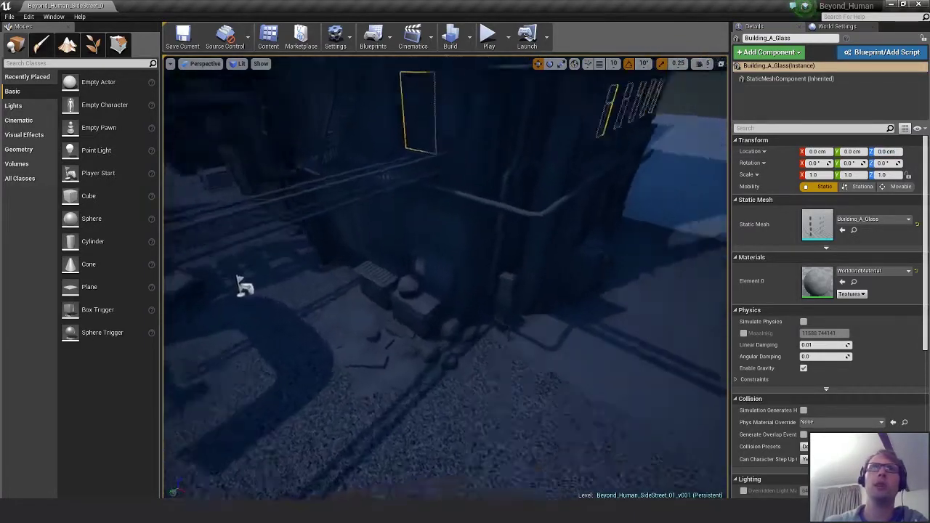
{"action": "right_click_drag", "start_coordinate": [245, 287], "coordinate": [226, 313]}
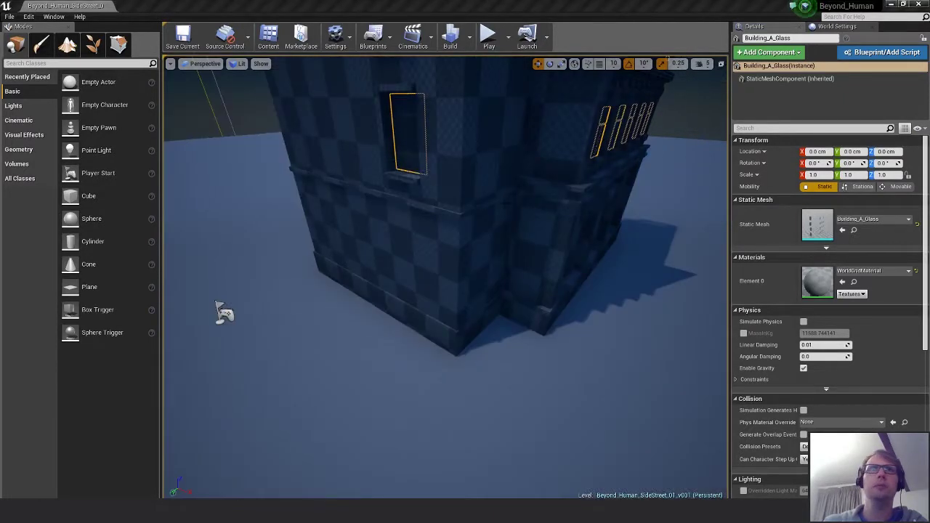
{"action": "right_click_drag", "start_coordinate": [563, 253], "coordinate": [564, 253]}
{"action": "right_click_drag", "start_coordinate": [445, 276], "coordinate": [443, 305]}
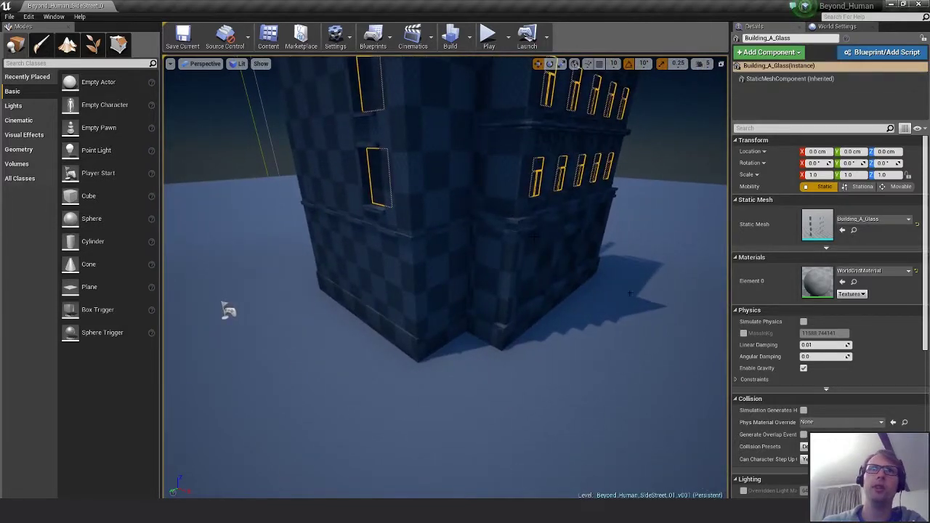
{"action": "right_click_drag", "start_coordinate": [227, 311], "coordinate": [219, 353]}
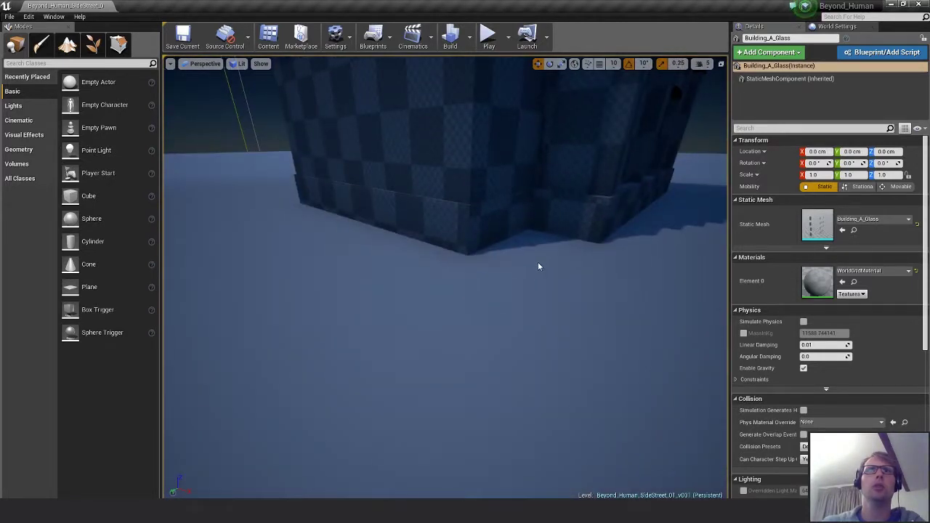
{"action": "right_click_drag", "start_coordinate": [538, 266], "coordinate": [538, 265]}
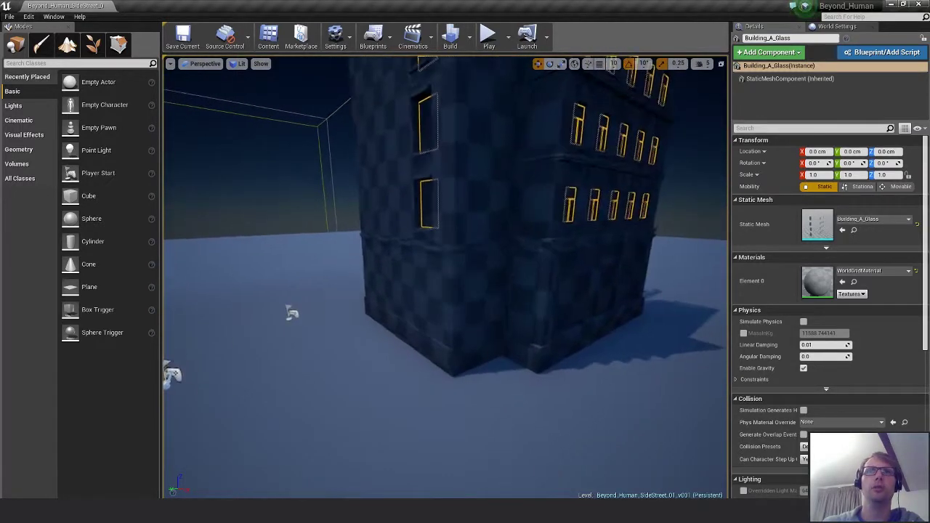
- Look over the furnished street level, switch to the Blockout_CamMatch_v015 scene in MODO, and examine its pipe meshes
{"action": "left_click", "coordinate": [681, 218]}
{"action": "right_click_drag", "start_coordinate": [681, 218], "coordinate": [681, 218]}
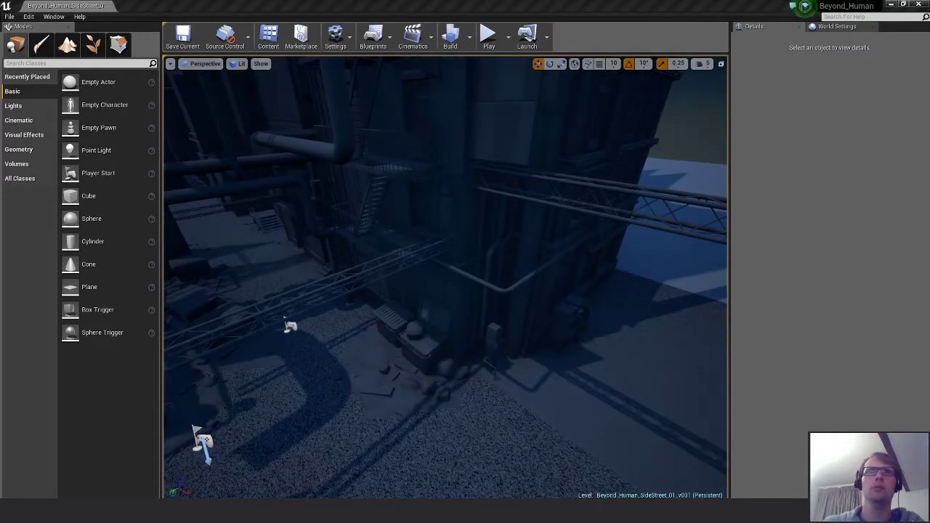
{"action": "mouse_move", "coordinate": [446, 278]}
{"action": "right_mouse_down"}
{"action": "mouse_move", "coordinate": [451, 331]}
{"action": "mouse_move", "coordinate": [446, 278]}
{"action": "right_mouse_up"}
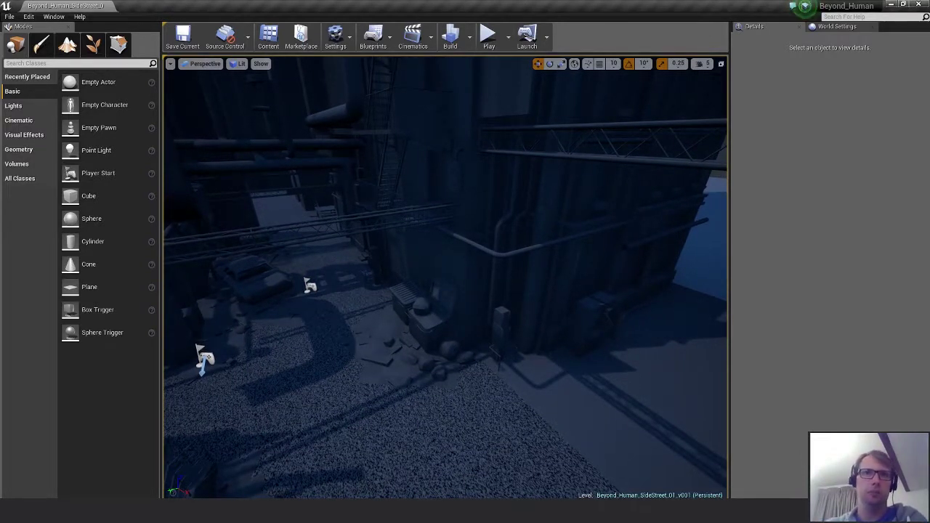
{"action": "mouse_move", "coordinate": [487, 517]}
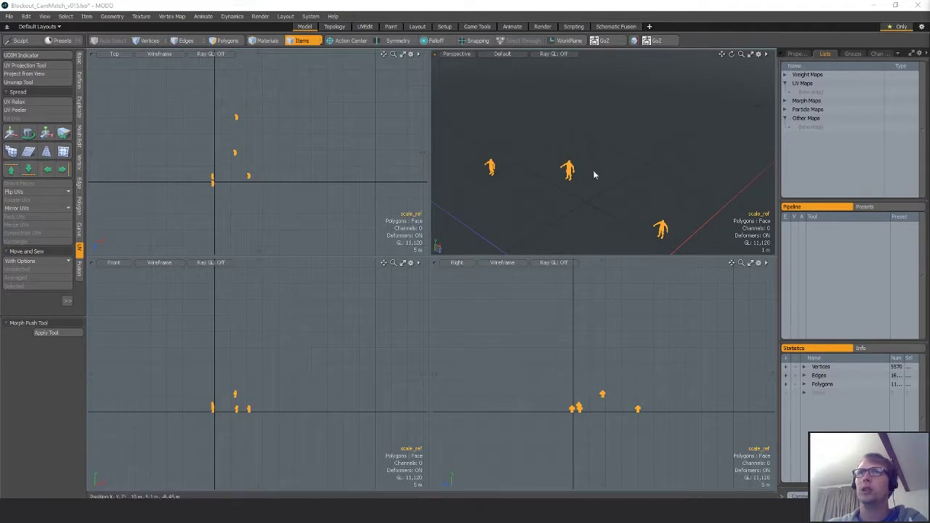
{"action": "left_click_drag", "start_coordinate": [593, 175], "coordinate": [569, 128], "text": "alt"}
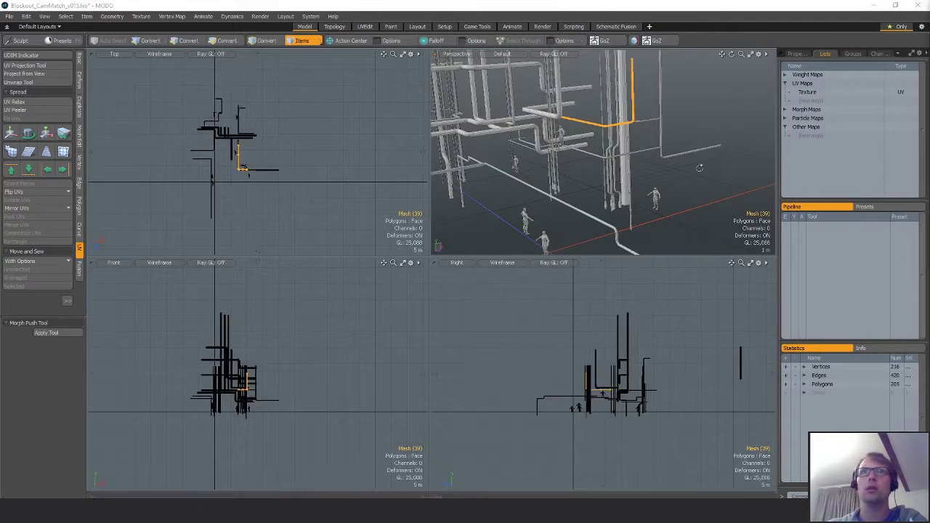
{"action": "left_click_drag", "start_coordinate": [699, 167], "coordinate": [660, 195], "text": "alt"}
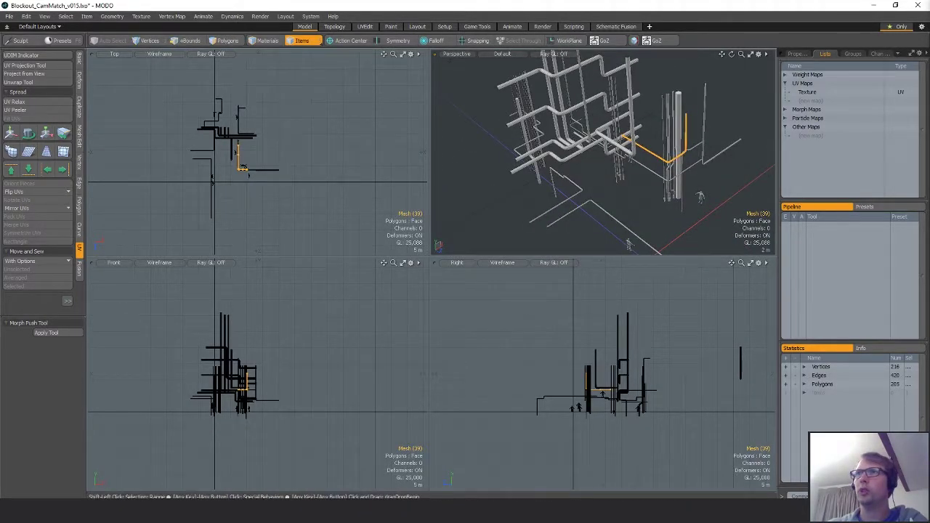
- Isolate the thick vertical pipe by selecting its polygons and hiding all the other pipe geometry
{"action": "key", "text": "ctrl+a"}
{"action": "key", "text": "3"}
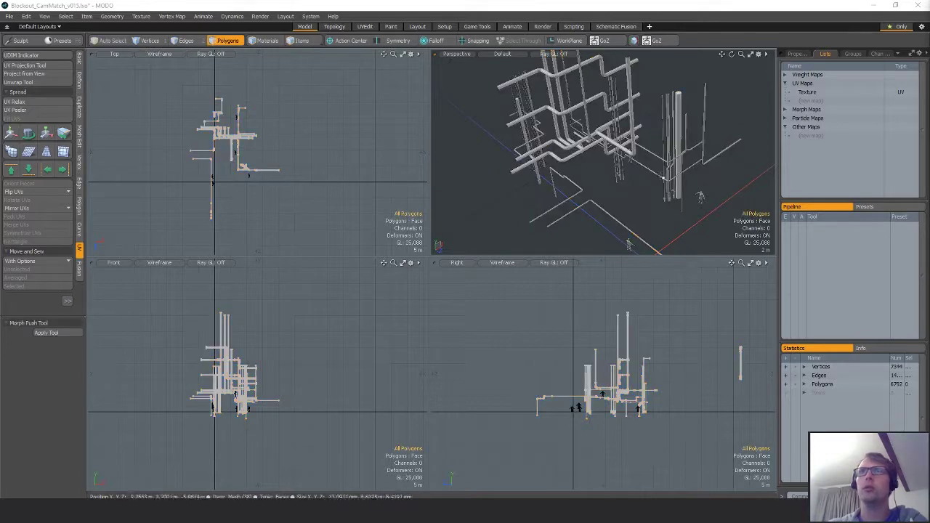
{"action": "left_click_drag", "start_coordinate": [712, 164], "coordinate": [638, 162], "text": "alt"}
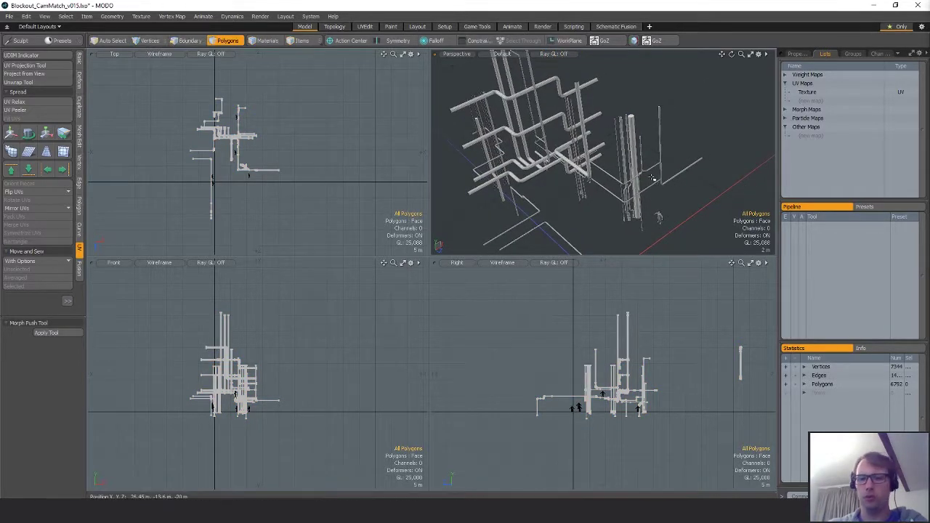
{"action": "key", "text": "Delete"}
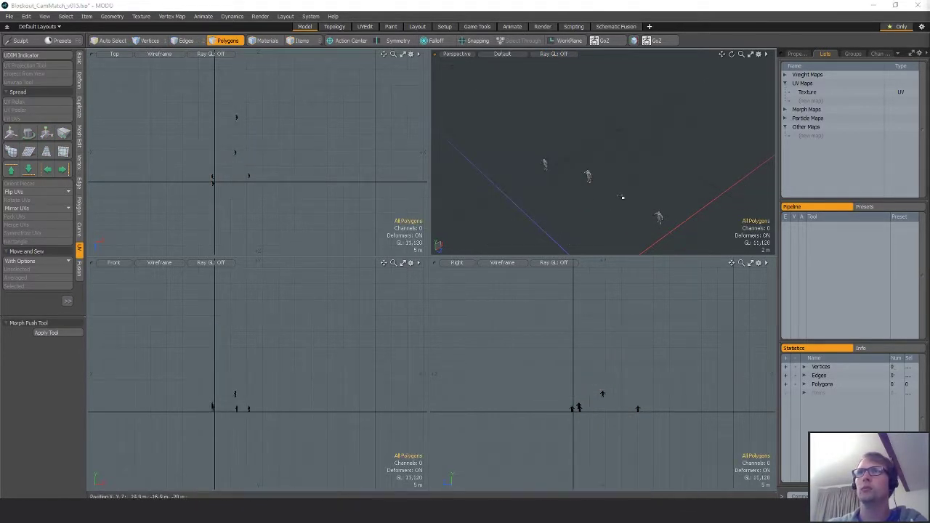
{"action": "key", "text": "ctrl+z"}
{"action": "left_click_drag", "start_coordinate": [660, 201], "coordinate": [607, 198], "text": "alt"}
{"action": "left_click", "coordinate": [600, 174]}
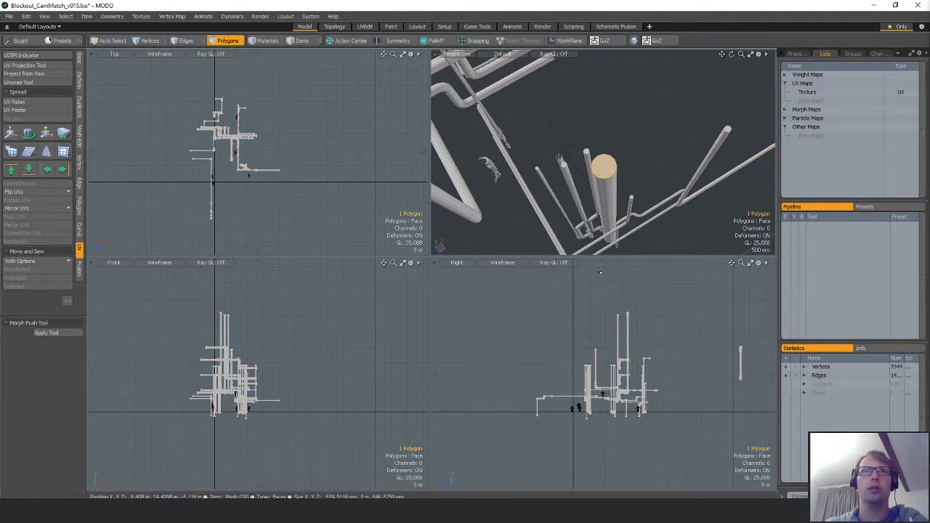
{"action": "key", "text": "shift+h"}
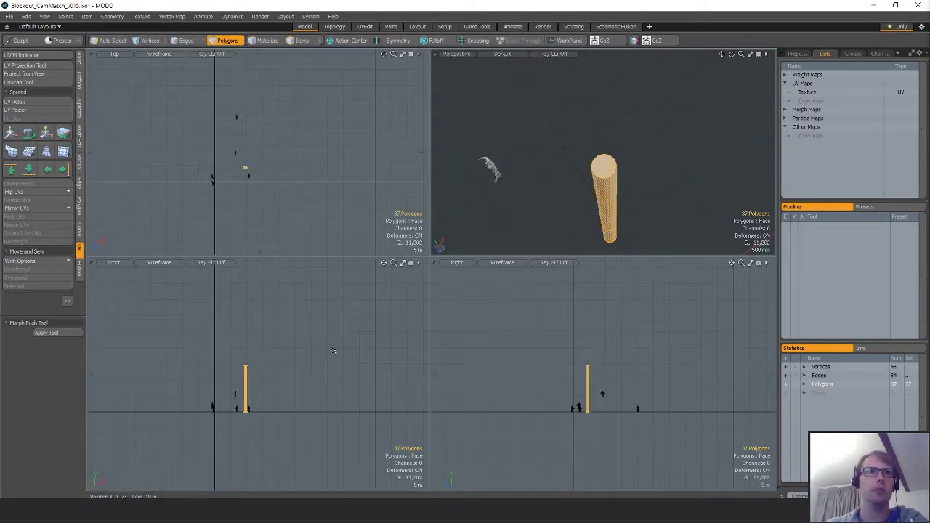
- Strip the pipe of its end faces and unwrap the remaining sides into the Texture UV map with the UV Peeler
{"action": "right_click_drag", "start_coordinate": [285, 394], "coordinate": [368, 449], "text": "ctrl"}
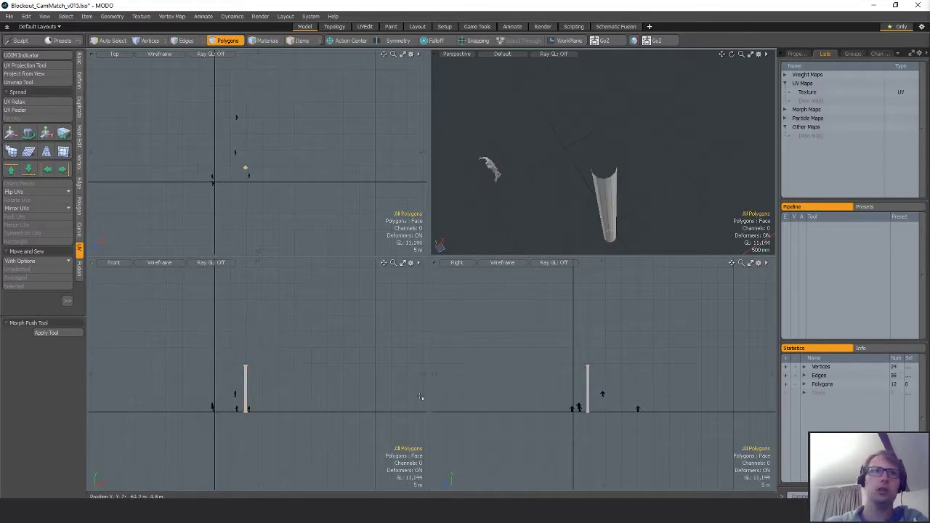
{"action": "left_click_drag", "start_coordinate": [608, 156], "coordinate": [606, 210], "text": "alt"}
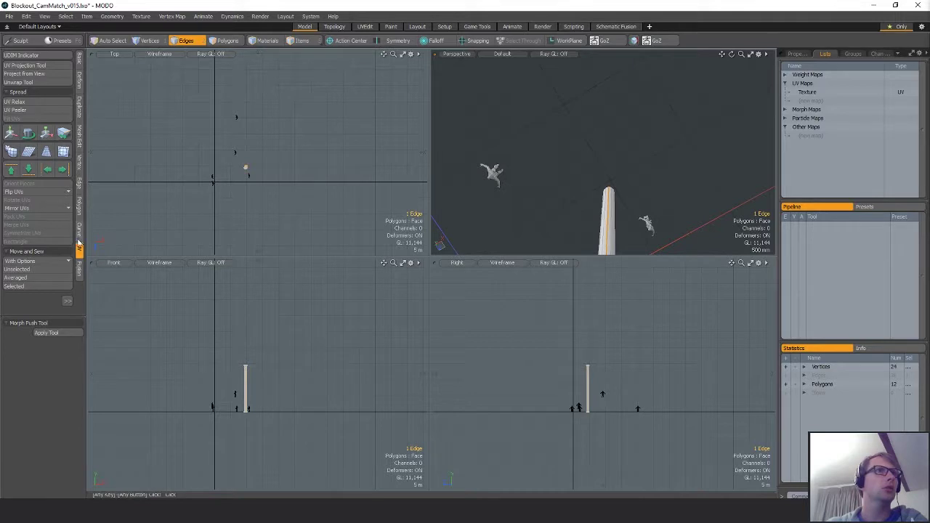
{"action": "left_click", "coordinate": [806, 92]}
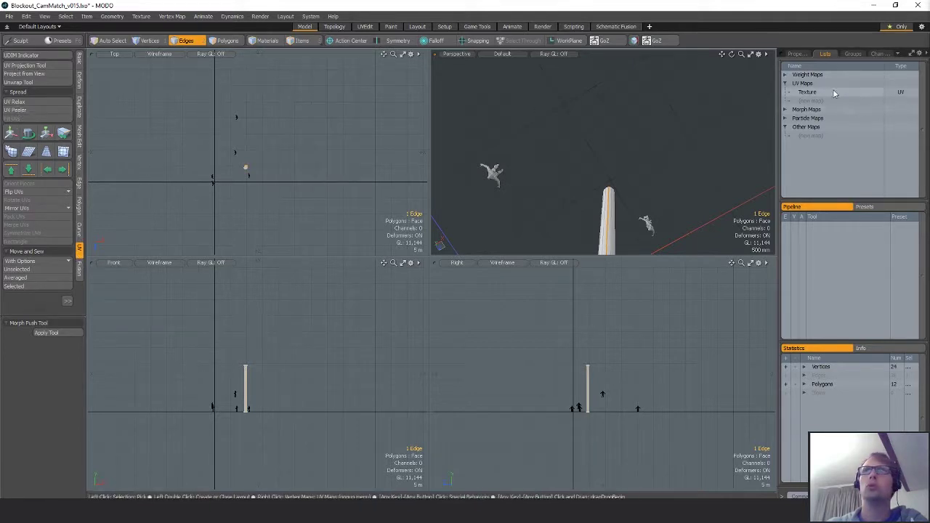
{"action": "left_click", "coordinate": [22, 110]}
{"action": "scroll", "coordinate": [311, 322], "scroll_direction": "down", "scroll_amount": 4}
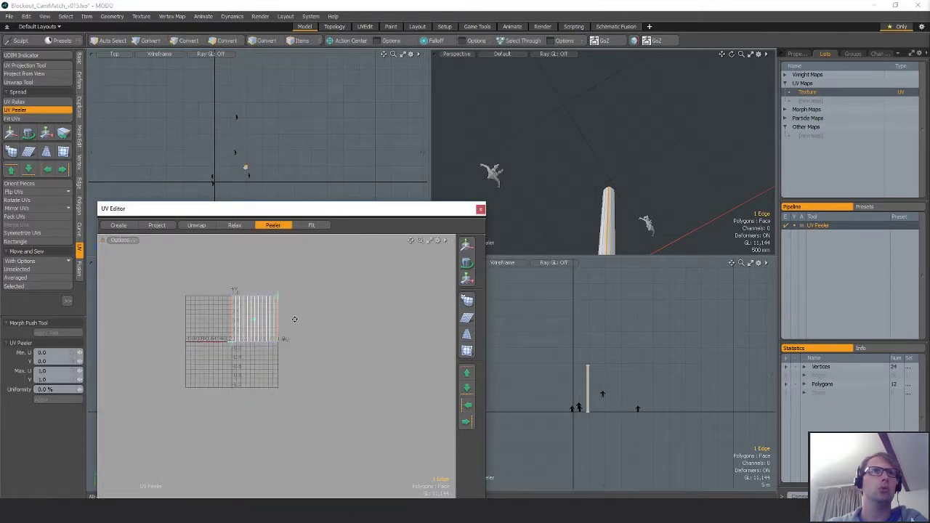
{"action": "key", "text": "space"}
- Move the Texel_Density_Cube beside the thick pipe, about 4.45 m along X and 1.15 m along Z
{"action": "left_click_drag", "start_coordinate": [617, 190], "coordinate": [900, 106], "text": "alt"}
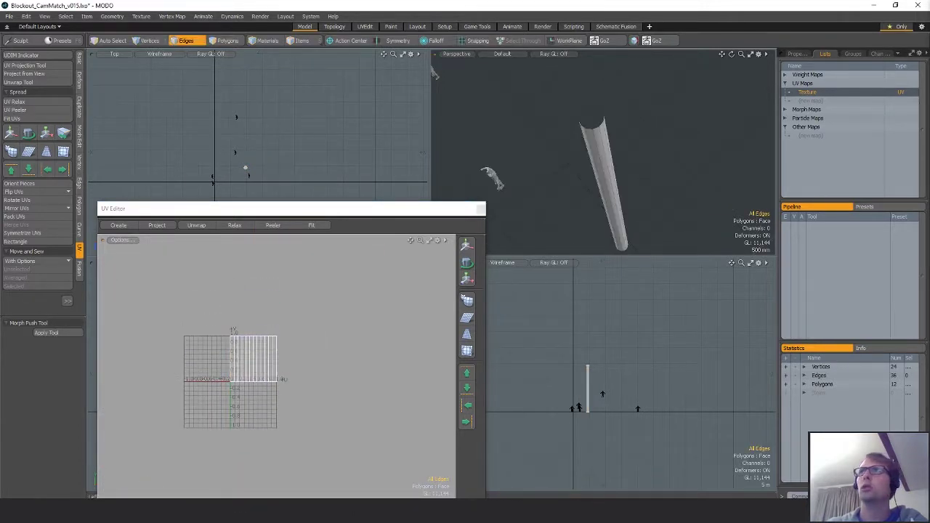
{"action": "left_click_drag", "start_coordinate": [434, 72], "coordinate": [350, 109], "text": "alt"}
{"action": "key", "text": "w"}
{"action": "left_click_drag", "start_coordinate": [300, 109], "coordinate": [297, 131]}
{"action": "key", "text": "shift+a"}
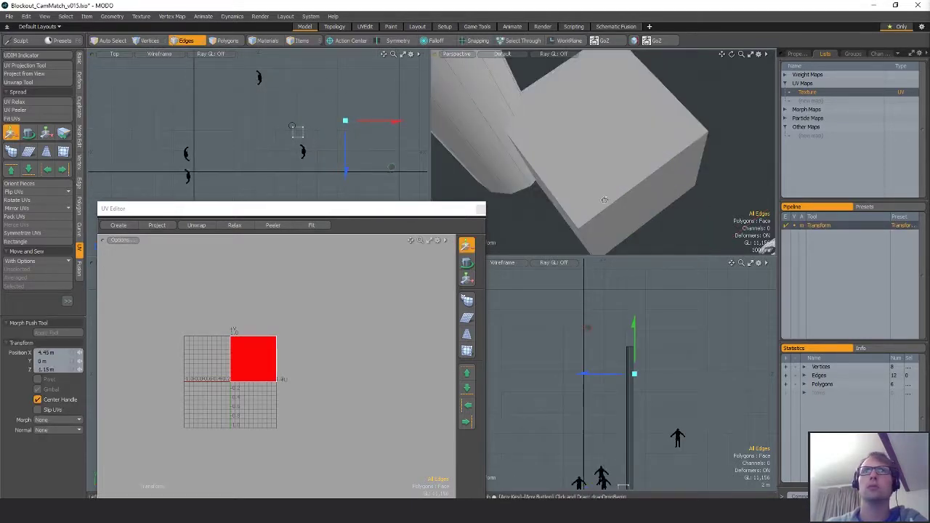
{"action": "left_click_drag", "start_coordinate": [693, 196], "coordinate": [640, 145], "text": "alt"}
{"action": "left_click_drag", "start_coordinate": [639, 146], "coordinate": [607, 109], "text": "ctrl+alt"}
{"action": "key", "text": "space"}
{"action": "key", "text": "2"}
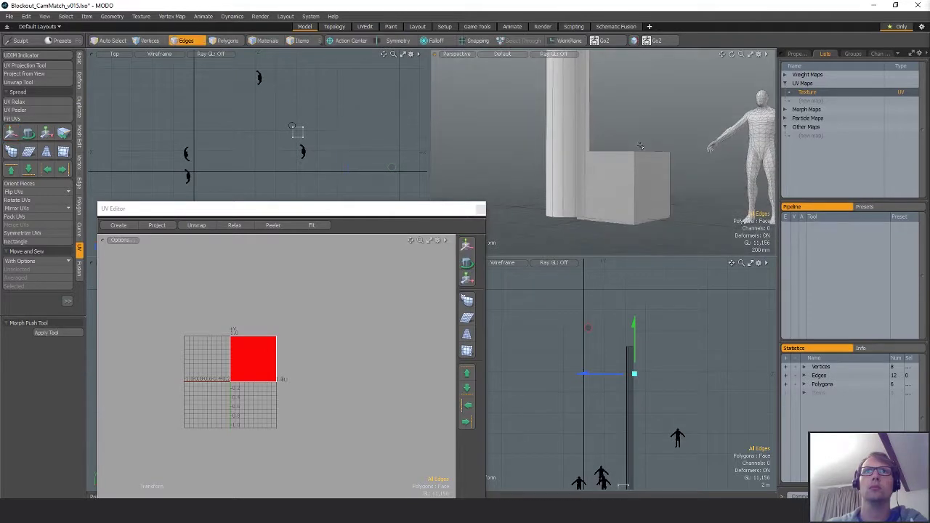
- Raise the cube about 140 mm and nudge it slightly along Z so it stands beside the pipe's base
{"action": "key", "text": "w"}
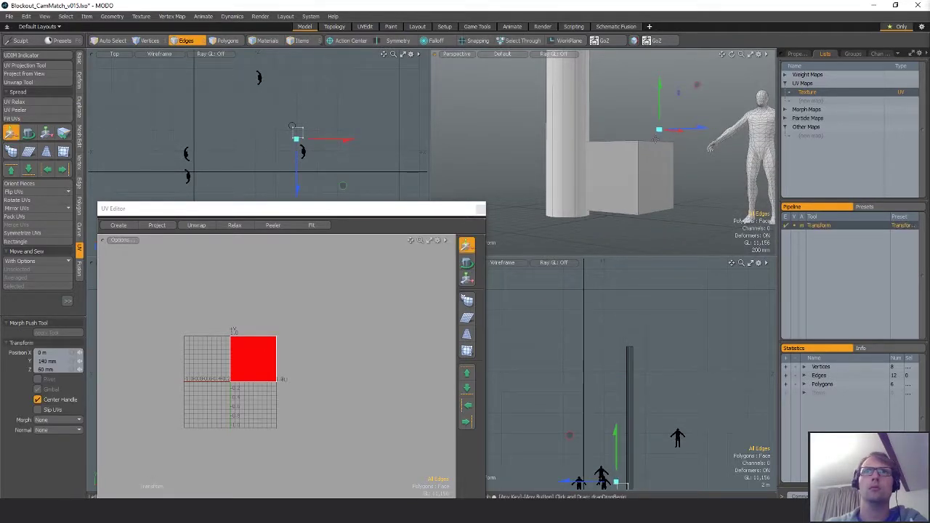
{"action": "key", "text": "space"}
{"action": "left_click_drag", "start_coordinate": [656, 138], "coordinate": [636, 156], "text": "alt"}
{"action": "key", "text": "w"}
{"action": "key", "text": "space"}
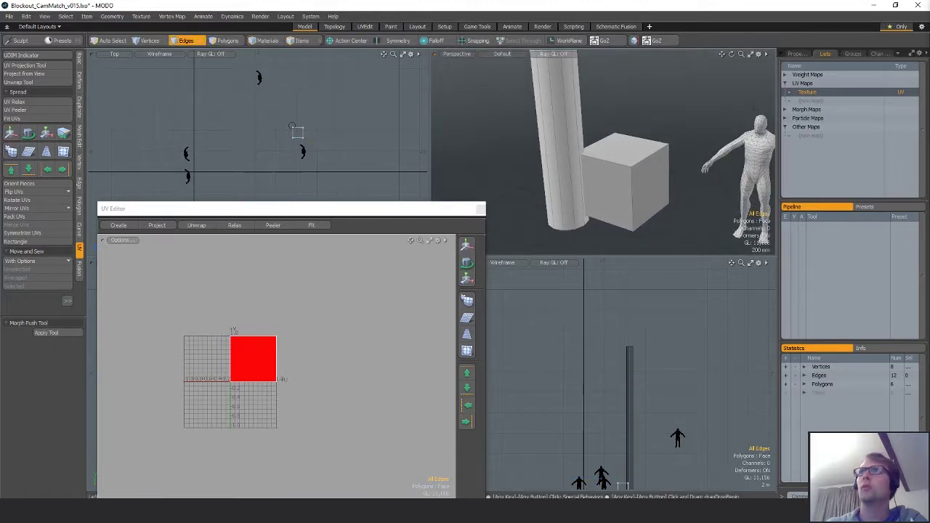
- Assign the existing Texel_Density material to the polygons of the thick pipe
{"action": "key", "text": "5"}
{"action": "left_click", "coordinate": [556, 124]}
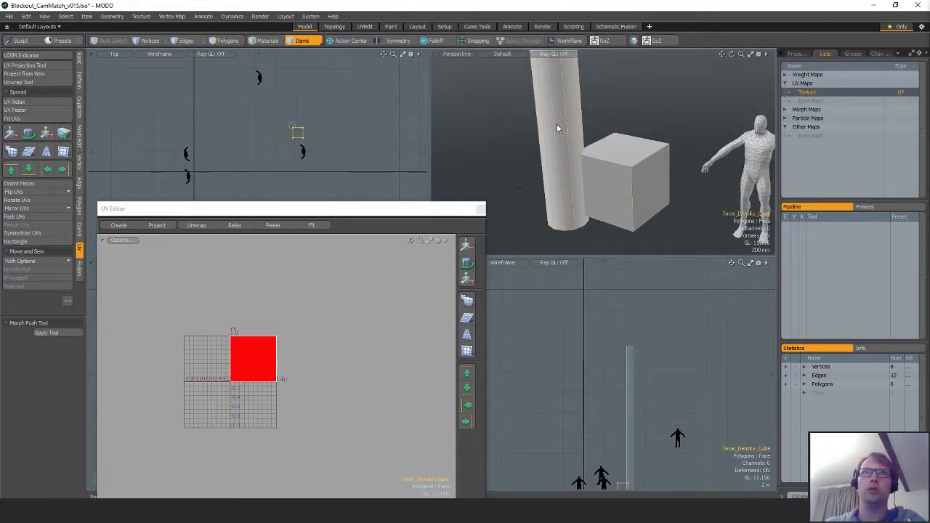
{"action": "key", "text": "3"}
{"action": "key", "text": "m"}
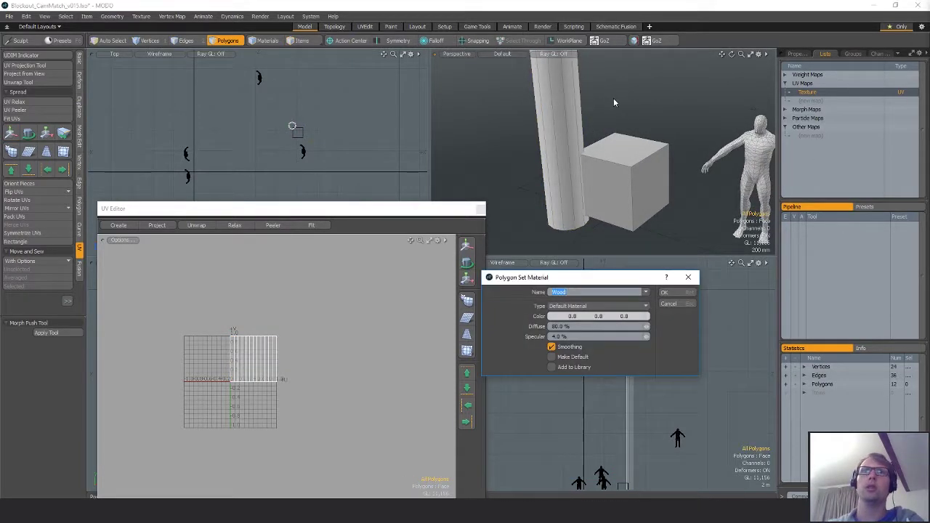
{"action": "left_click", "coordinate": [645, 292]}
{"action": "left_click", "coordinate": [653, 269]}
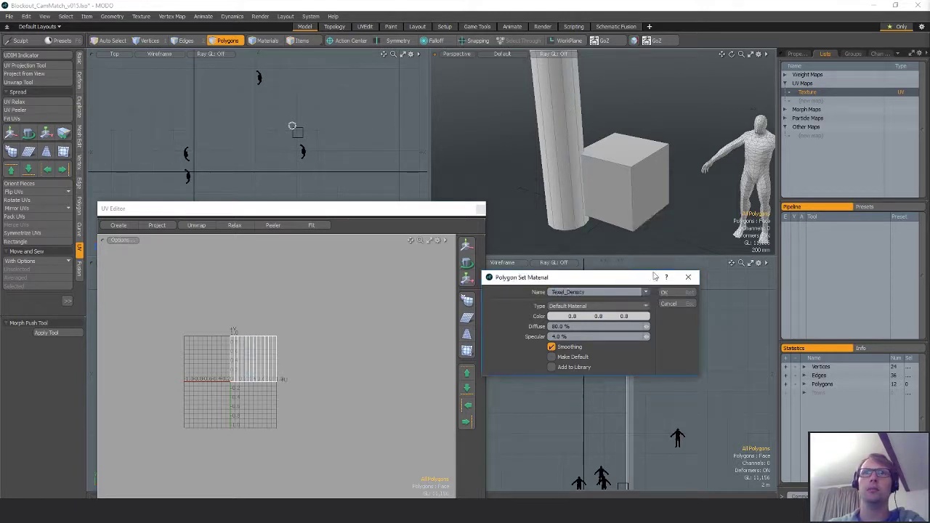
{"action": "left_click", "coordinate": [664, 292]}
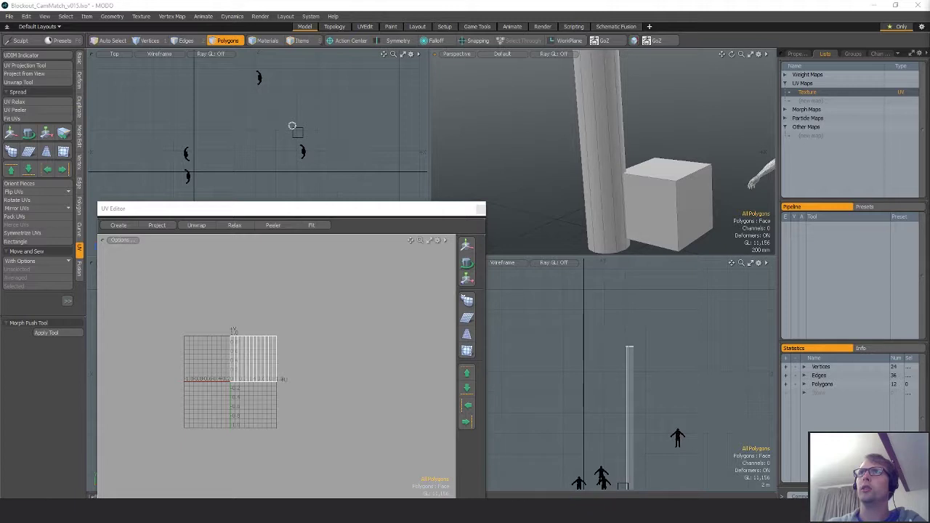
- Restore the proportions of the pipe's UV island with the Rectangle command and scale the island to about 311.5%
{"action": "left_click_drag", "start_coordinate": [557, 179], "coordinate": [550, 172], "text": "alt"}
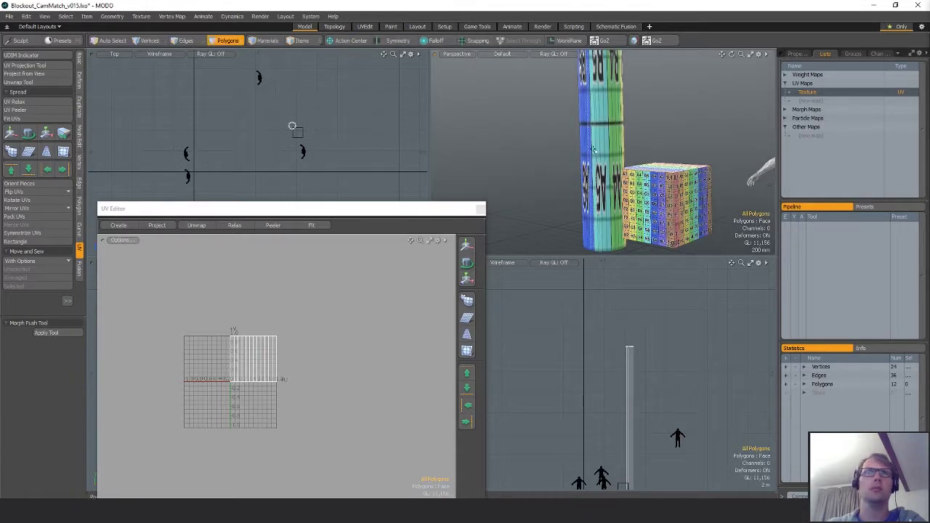
{"action": "double_click", "coordinate": [592, 178]}
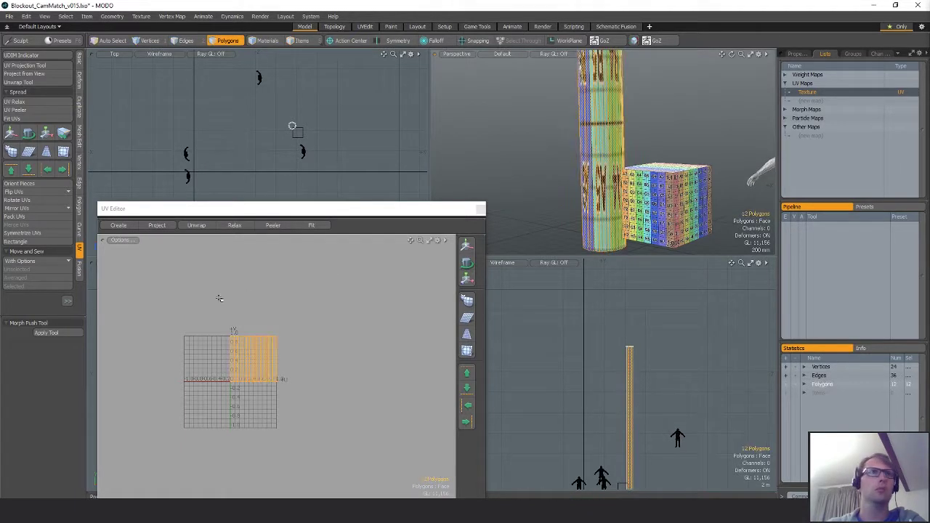
{"action": "left_click", "coordinate": [18, 242]}
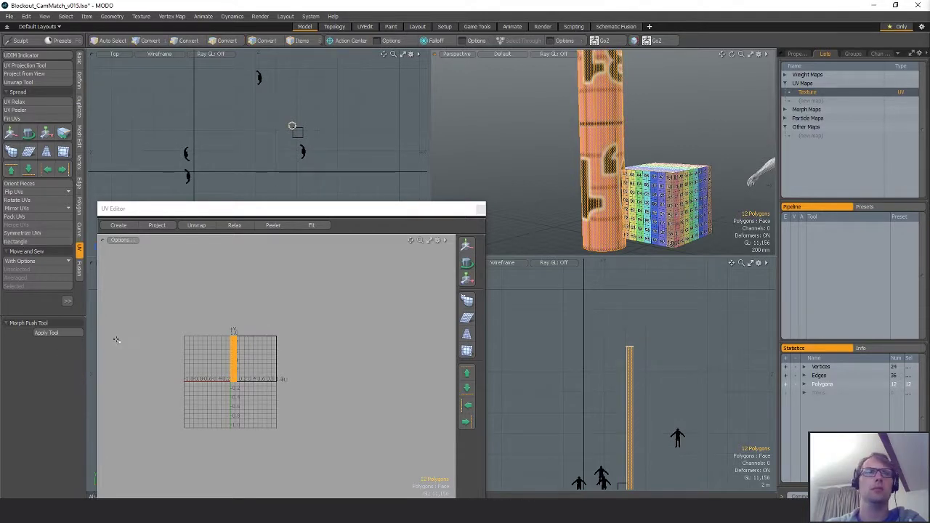
{"action": "left_click_drag", "start_coordinate": [214, 354], "coordinate": [294, 318], "text": "ctrl+alt"}
{"action": "key", "text": "r"}
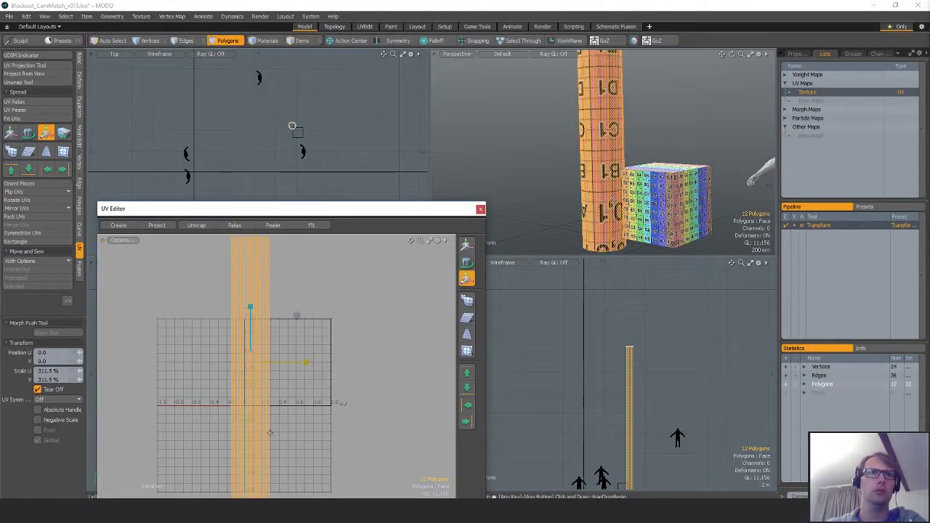
- Reposition the pipe's UV island and rotate it -180° so the checker text reads upright
{"action": "key", "text": "w"}
{"action": "left_click_drag", "start_coordinate": [267, 454], "coordinate": [296, 385]}
{"action": "key", "text": "e"}
{"action": "scroll", "coordinate": [327, 414], "scroll_direction": "down", "scroll_amount": 5}
{"action": "scroll", "coordinate": [296, 385], "scroll_direction": "up", "scroll_amount": 5}
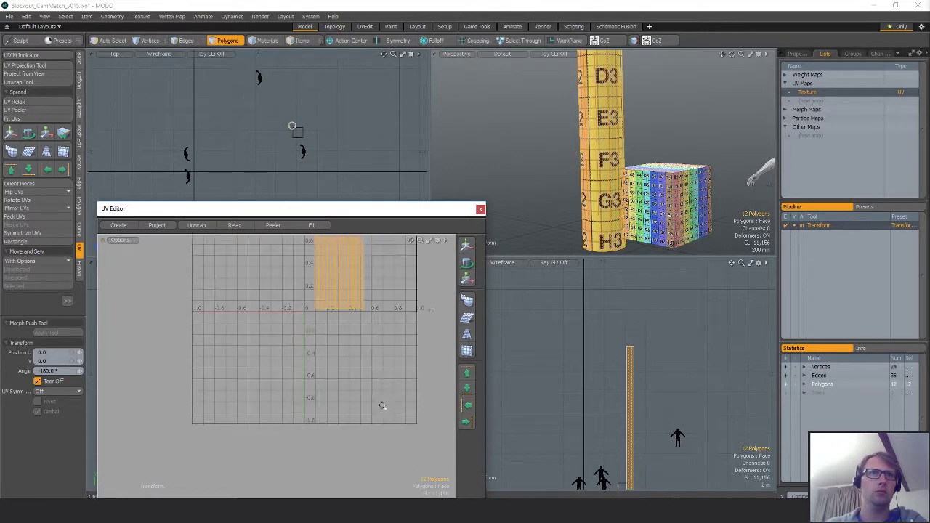
{"action": "scroll", "coordinate": [300, 376], "scroll_direction": "up", "scroll_amount": 3}
{"action": "key", "text": "space"}
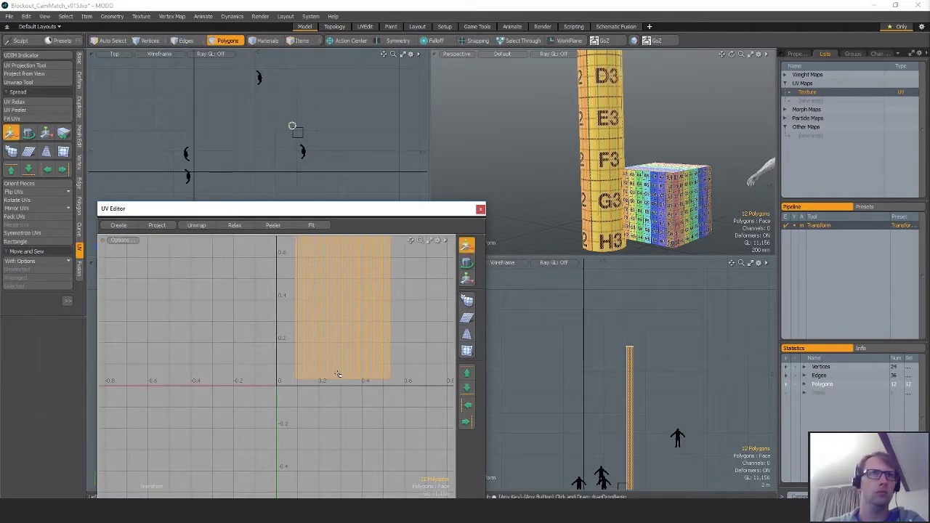
- Align the lower corner of the pipe's UV island with the UV origin, moving it about -0.085 in U and -0.025 in V
{"action": "left_click_drag", "start_coordinate": [348, 372], "coordinate": [312, 383]}
{"action": "double_click", "coordinate": [338, 372]}
{"action": "key", "text": "w"}
{"action": "left_click_drag", "start_coordinate": [366, 399], "coordinate": [347, 399]}
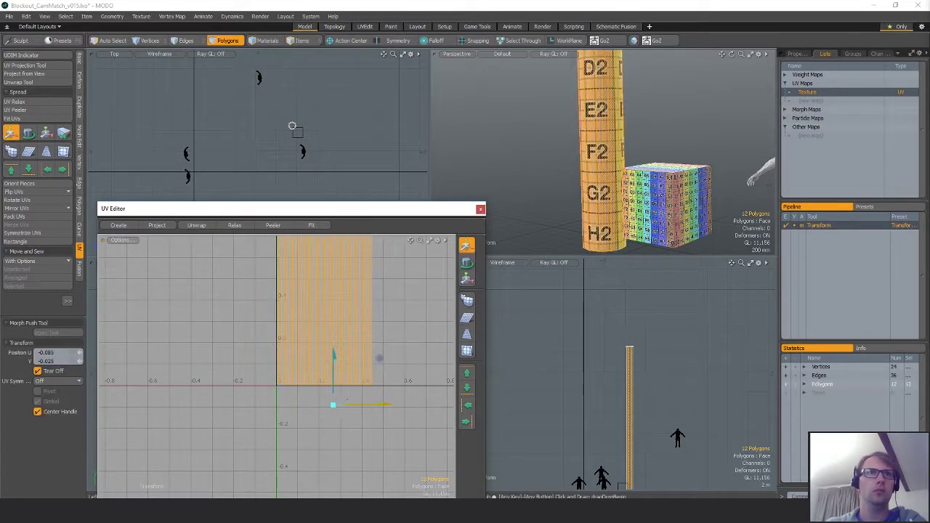
{"action": "key", "text": "space"}
{"action": "left_click", "coordinate": [324, 389]}
- Scale the pipe's UVs from the origin to about two UV tiles wide, matching the checker size on the cube
{"action": "key", "text": "alt+o"}
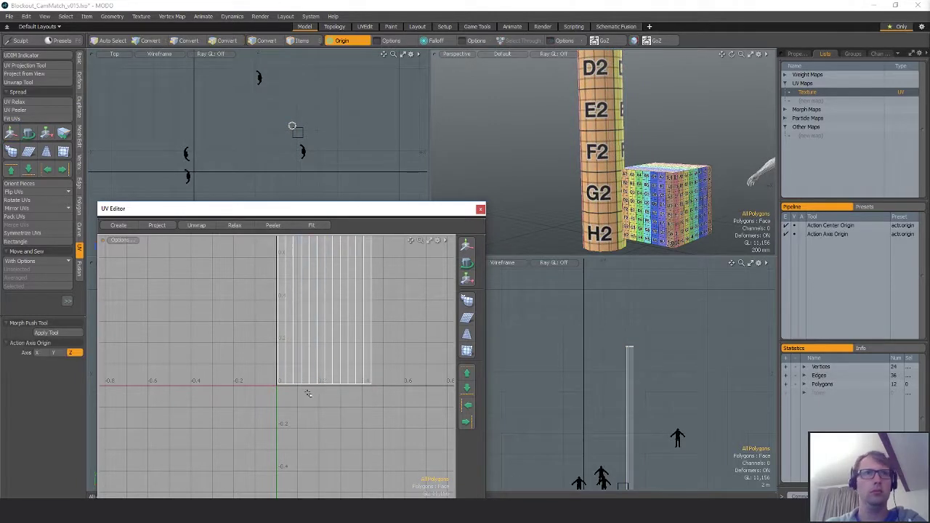
{"action": "key", "text": "r"}
{"action": "left_click_drag", "start_coordinate": [323, 340], "coordinate": [350, 339]}
{"action": "left_click_drag", "start_coordinate": [636, 240], "coordinate": [737, 186], "text": "ctrl+alt"}
{"action": "left_click_drag", "start_coordinate": [292, 380], "coordinate": [256, 409], "text": "alt+shift"}
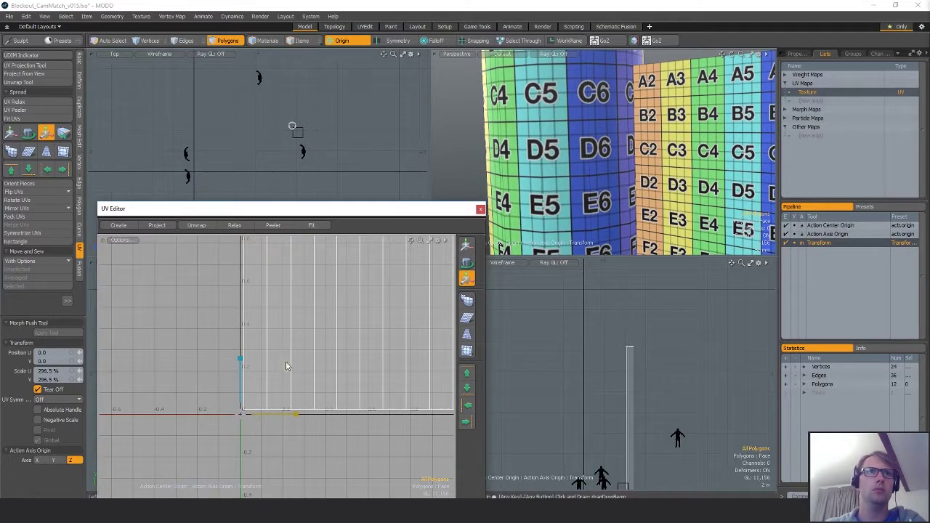
{"action": "left_click_drag", "start_coordinate": [286, 367], "coordinate": [247, 423]}
{"action": "key", "text": "space"}
{"action": "scroll", "coordinate": [295, 397], "scroll_direction": "down", "scroll_amount": 4}
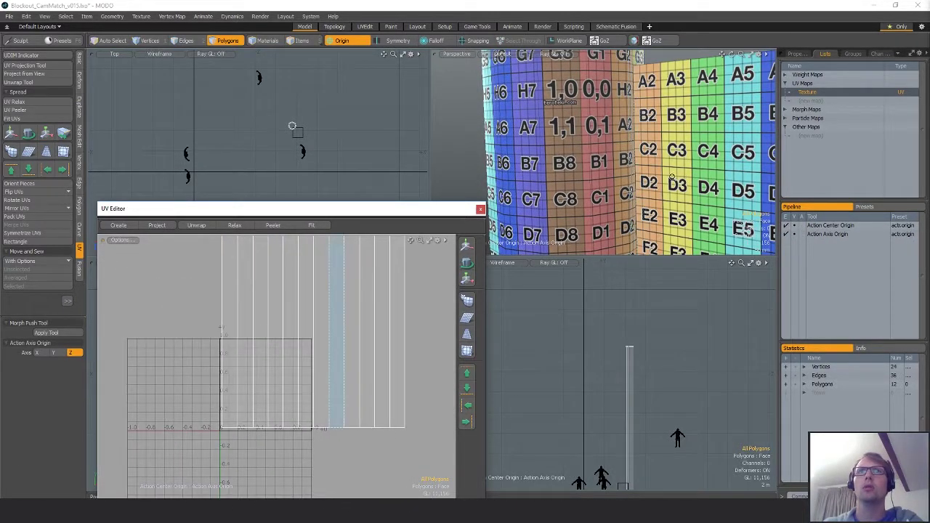
- Unhide the pipe geometry and isolate the thin vertical pipe standing next to the texel density cube
{"action": "scroll", "coordinate": [672, 177], "scroll_direction": "down", "scroll_amount": 6}
{"action": "key", "text": "u"}
{"action": "left_click_drag", "start_coordinate": [626, 174], "coordinate": [612, 191], "text": "alt"}
{"action": "double_click", "coordinate": [682, 146]}
{"action": "left_click_drag", "start_coordinate": [716, 204], "coordinate": [640, 205], "text": "alt+shift"}
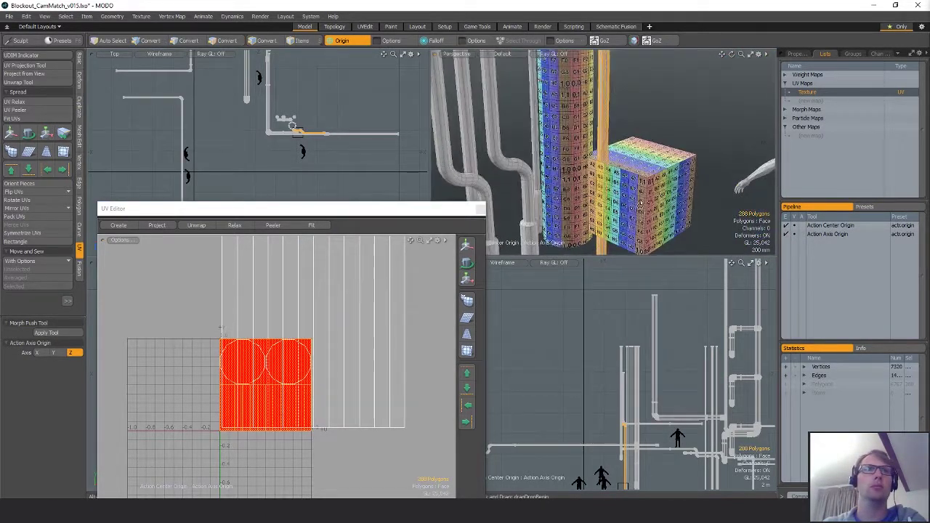
{"action": "key", "text": "shift+h"}
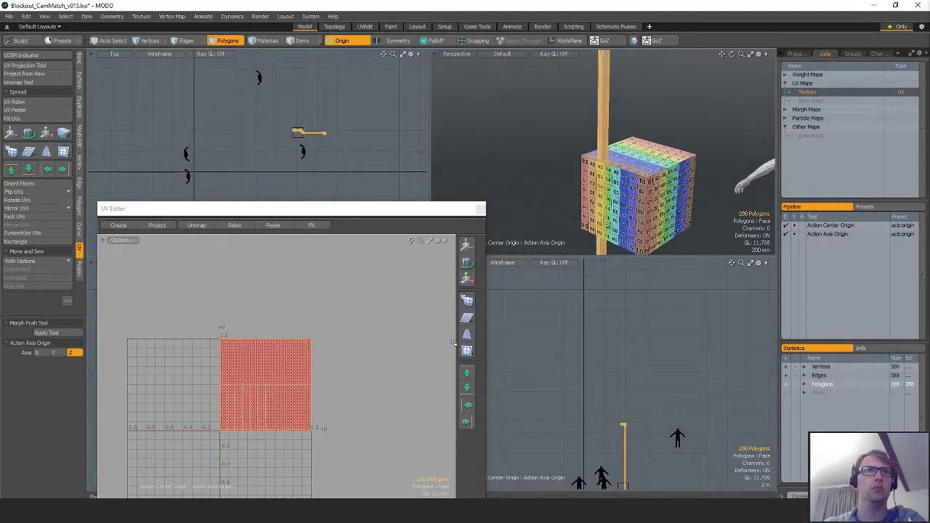
- Select a few of the outer faces on the collar at the lower end of the thin vertical pipe
{"action": "scroll", "coordinate": [642, 183], "scroll_direction": "down", "scroll_amount": 3}
{"action": "left_click_drag", "start_coordinate": [644, 115], "coordinate": [559, 210], "text": "alt+shift"}
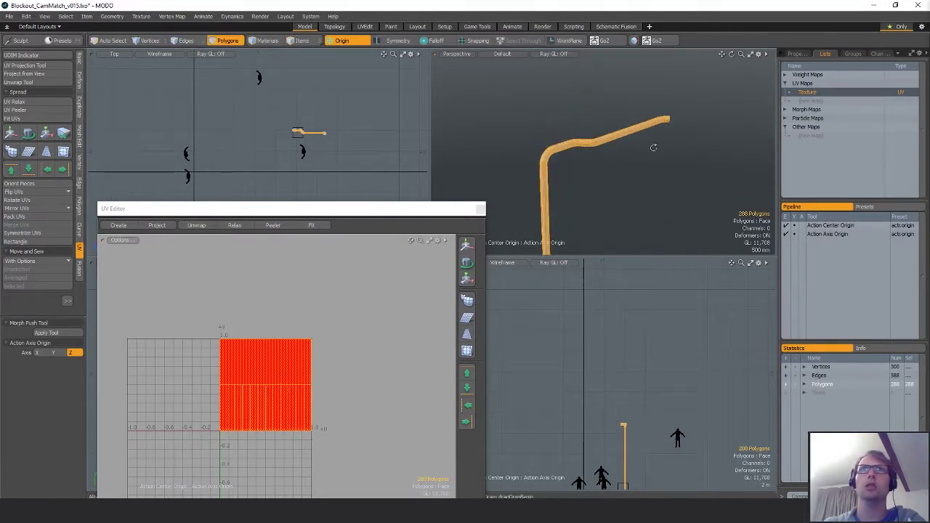
{"action": "right_click_drag", "start_coordinate": [654, 147], "coordinate": [715, 138]}
{"action": "key", "text": "shift+a"}
{"action": "mouse_move", "coordinate": [639, 160]}
{"action": "left_mouse_down", "text": "ctrl+alt"}
{"action": "mouse_move", "coordinate": [576, 169]}
{"action": "mouse_move", "coordinate": [643, 76]}
{"action": "left_mouse_up", "text": "ctrl+alt"}
{"action": "right_click_drag", "start_coordinate": [582, 138], "coordinate": [679, 143]}
{"action": "key", "text": "shift+a"}
{"action": "left_click_drag", "start_coordinate": [642, 167], "coordinate": [632, 190], "text": "alt"}
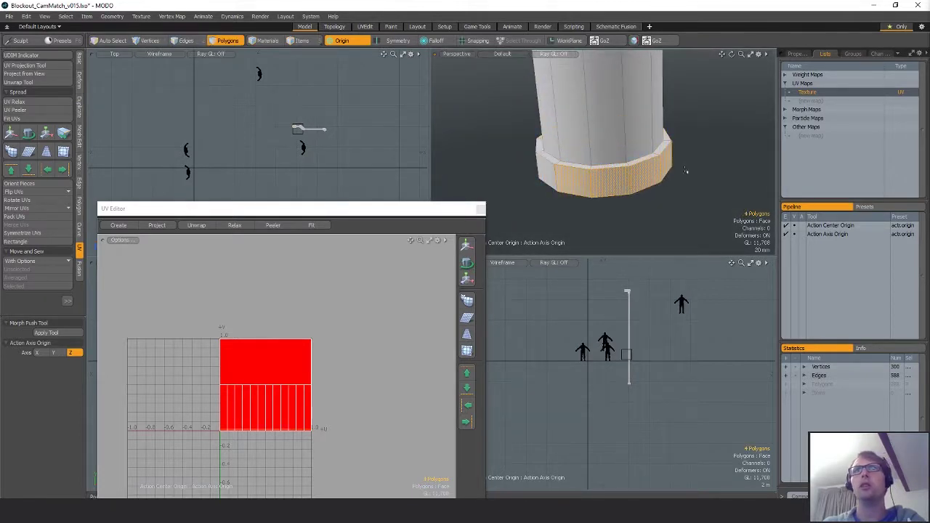
{"action": "left_click_drag", "start_coordinate": [696, 188], "coordinate": [687, 202], "text": "alt"}
{"action": "left_click_drag", "start_coordinate": [688, 203], "coordinate": [721, 240], "text": "alt"}
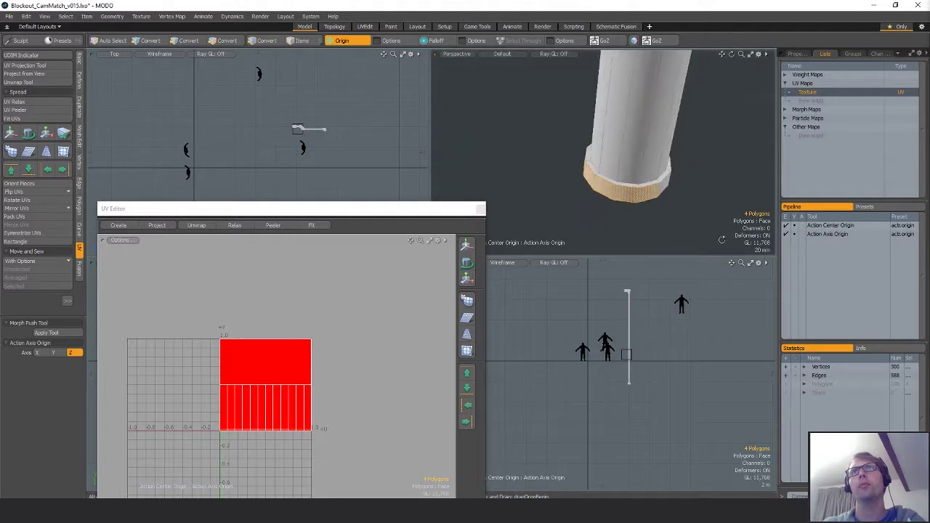
{"action": "scroll", "coordinate": [698, 207], "scroll_direction": "up", "scroll_amount": 3}
{"action": "left_click_drag", "start_coordinate": [698, 207], "coordinate": [699, 226], "text": "alt"}
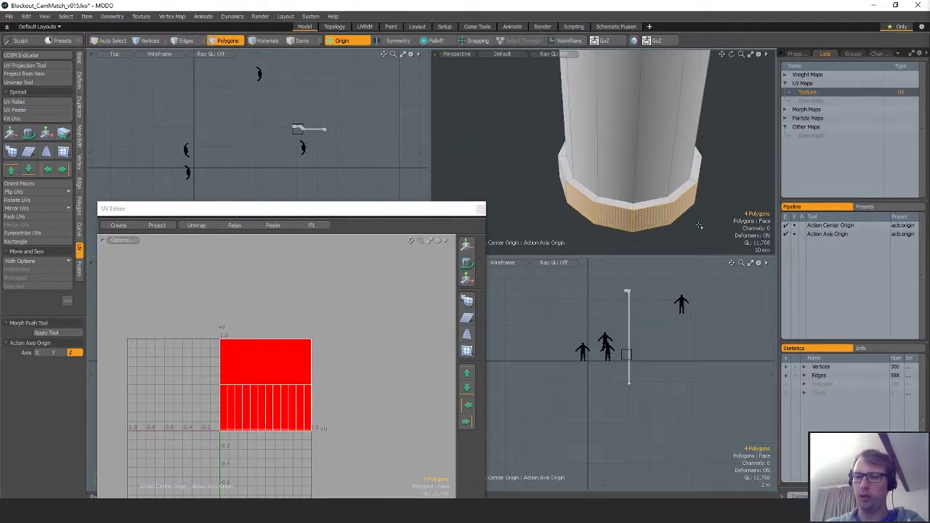
- Extend the selection to the whole collar ring and move it into a new mesh by cutting and pasting
{"action": "key", "text": "shift+Up"}
{"action": "key", "text": "shift+Up"}
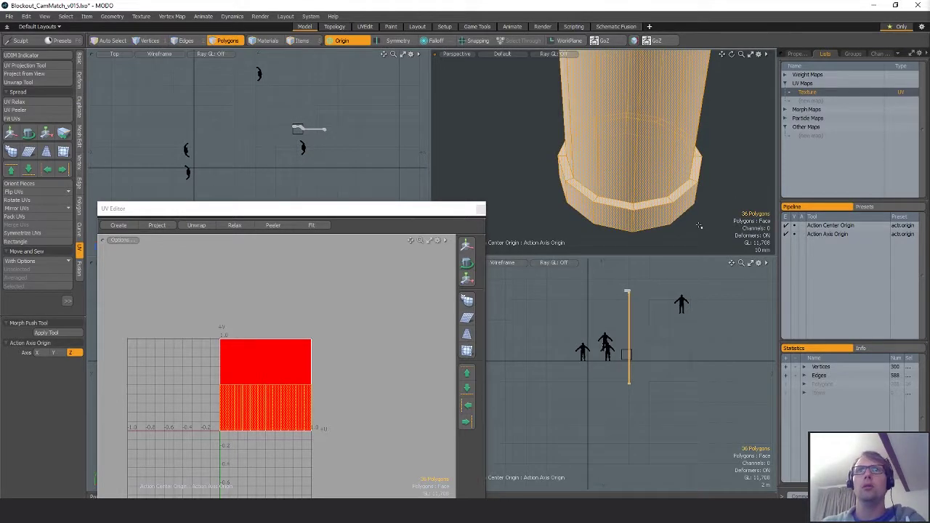
{"action": "key", "text": "shift+Down"}
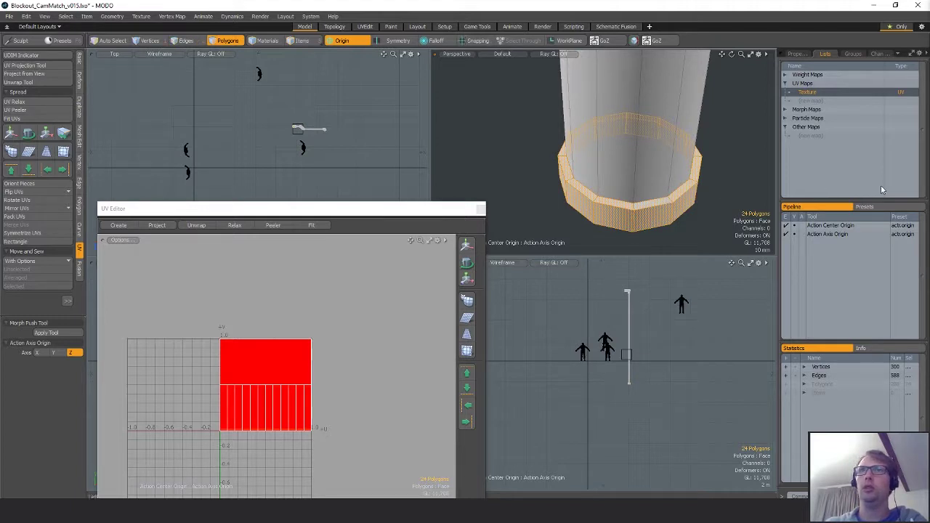
{"action": "key", "text": "ctrl+x"}
{"action": "key", "text": "n"}
{"action": "key", "text": "ctrl+v"}
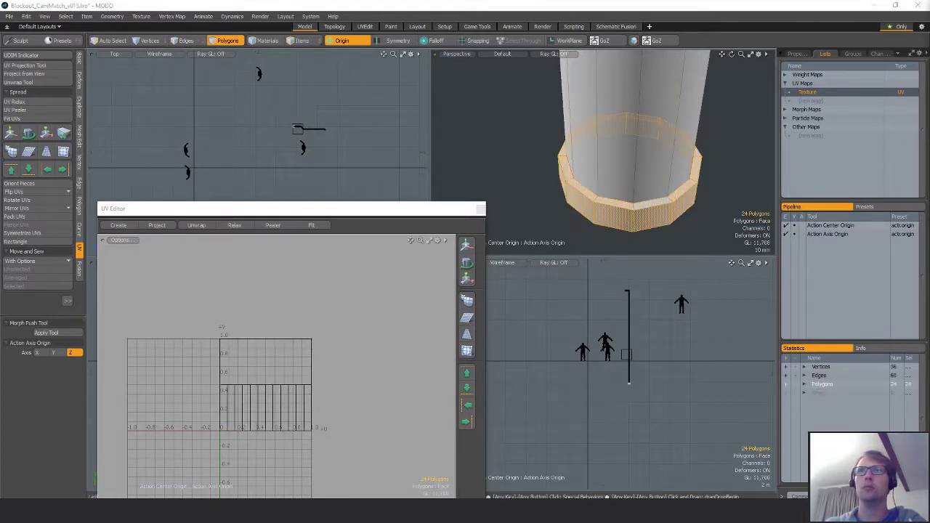
{"action": "key", "text": "ctrl+z"}
{"action": "key", "text": "ctrl+z"}
{"action": "key", "text": "ctrl+z"}
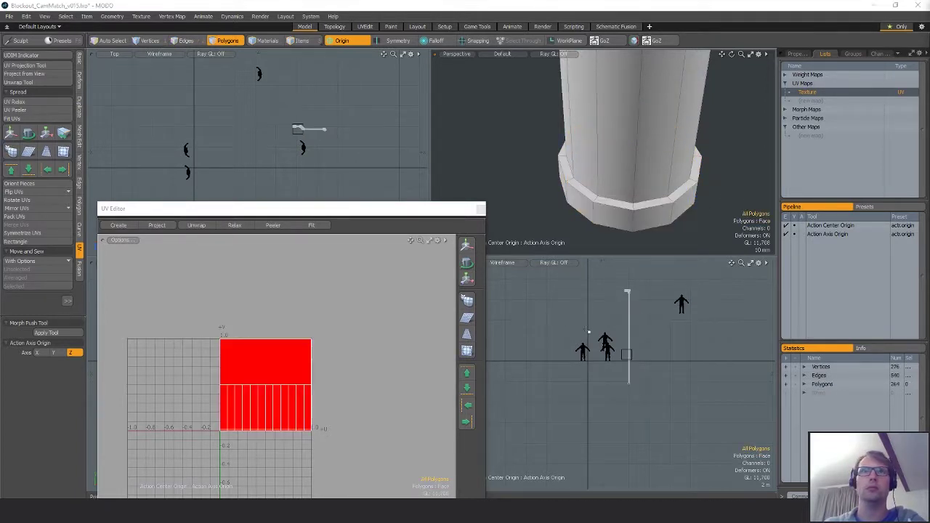
- Select the ring of vertices at the pipe's lower end, move it up 1.96 m in Y, and clear the selection
{"action": "right_click_drag", "start_coordinate": [632, 375], "coordinate": [635, 377]}
{"action": "key", "text": "shift+a"}
{"action": "mouse_move", "coordinate": [632, 406]}
{"action": "left_mouse_down", "text": "ctrl+alt"}
{"action": "mouse_move", "coordinate": [526, 380]}
{"action": "mouse_move", "coordinate": [657, 436]}
{"action": "left_mouse_up", "text": "ctrl+alt"}
{"action": "left_click_drag", "start_coordinate": [658, 436], "coordinate": [632, 415], "text": "ctrl+alt"}
{"action": "scroll", "coordinate": [633, 414], "scroll_direction": "down", "scroll_amount": 3}
{"action": "key", "text": "w"}
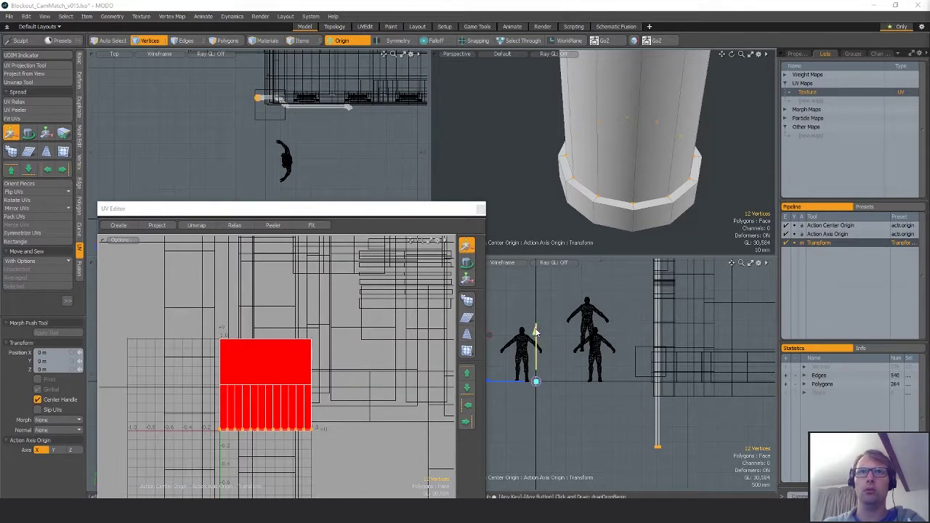
{"action": "left_click_drag", "start_coordinate": [536, 332], "coordinate": [535, 272]}
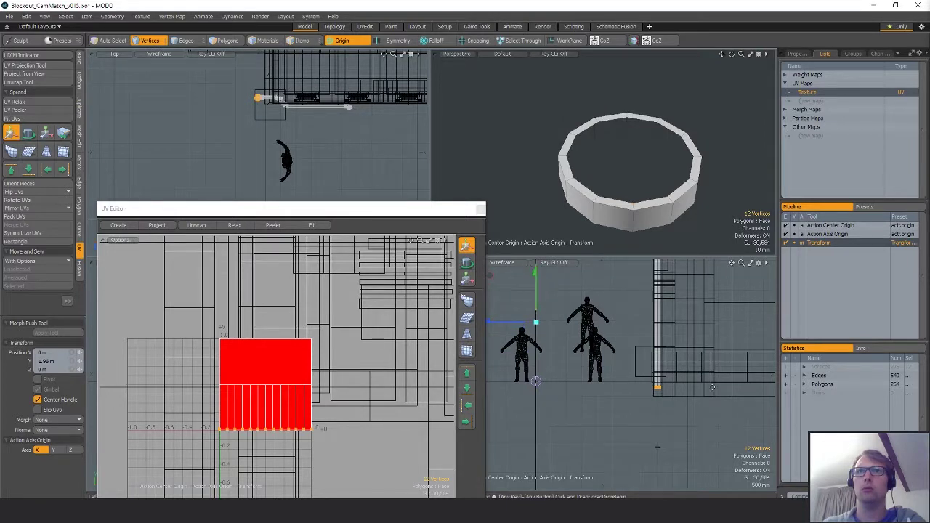
{"action": "left_click", "coordinate": [859, 314]}
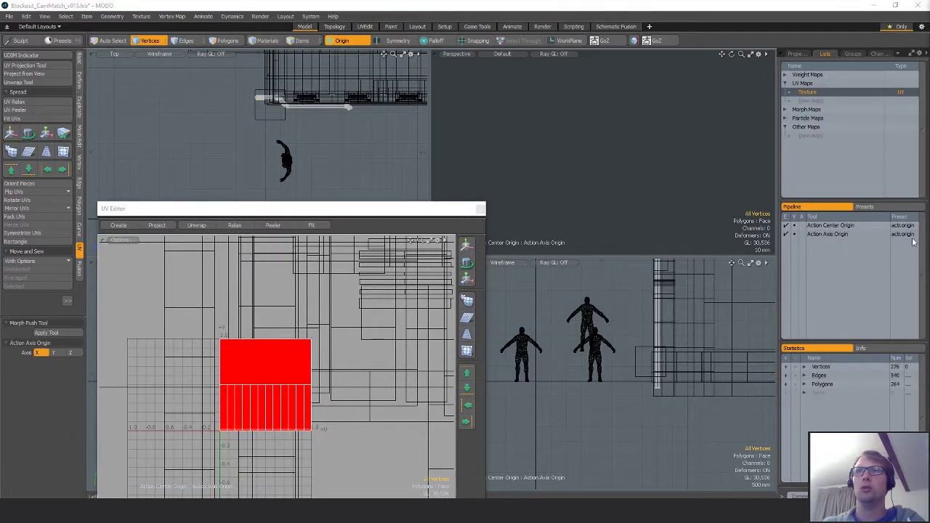
{"action": "middle_click_drag", "start_coordinate": [657, 448], "coordinate": [624, 497]}
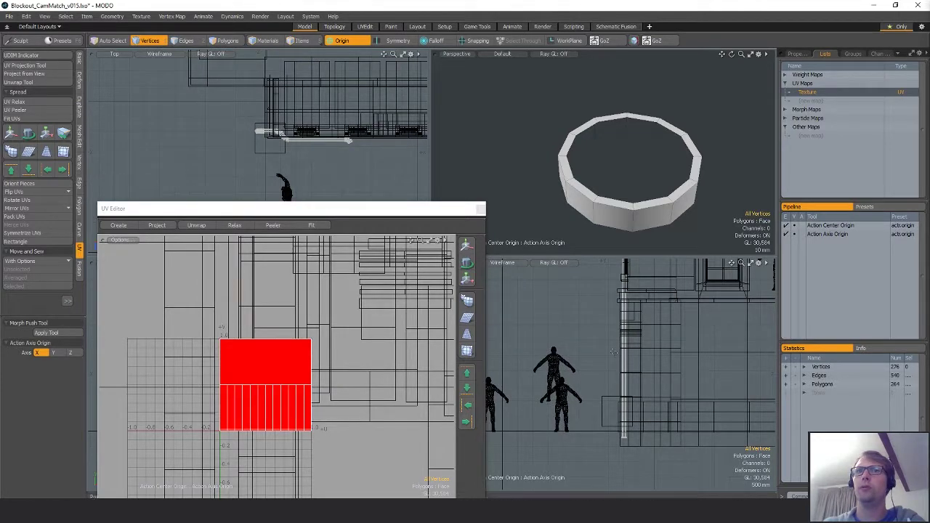
- Select the edge loop around the pipe near its curved end and start the UV Peeler on it
{"action": "key", "text": "a"}
{"action": "left_click_drag", "start_coordinate": [626, 219], "coordinate": [653, 138], "text": "alt"}
{"action": "scroll", "coordinate": [581, 206], "scroll_direction": "up", "scroll_amount": 5}
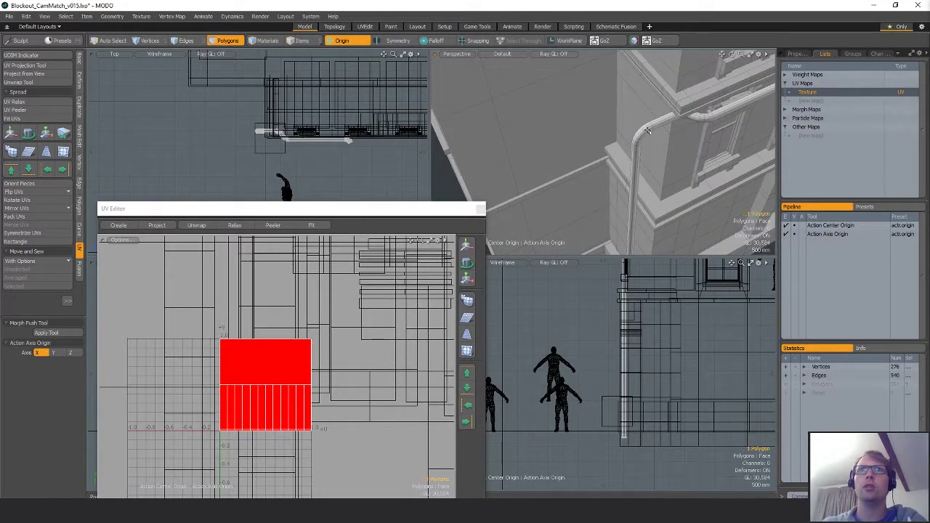
{"action": "double_click", "coordinate": [647, 131]}
{"action": "scroll", "coordinate": [602, 87], "scroll_direction": "down", "scroll_amount": 5}
{"action": "key", "text": "2"}
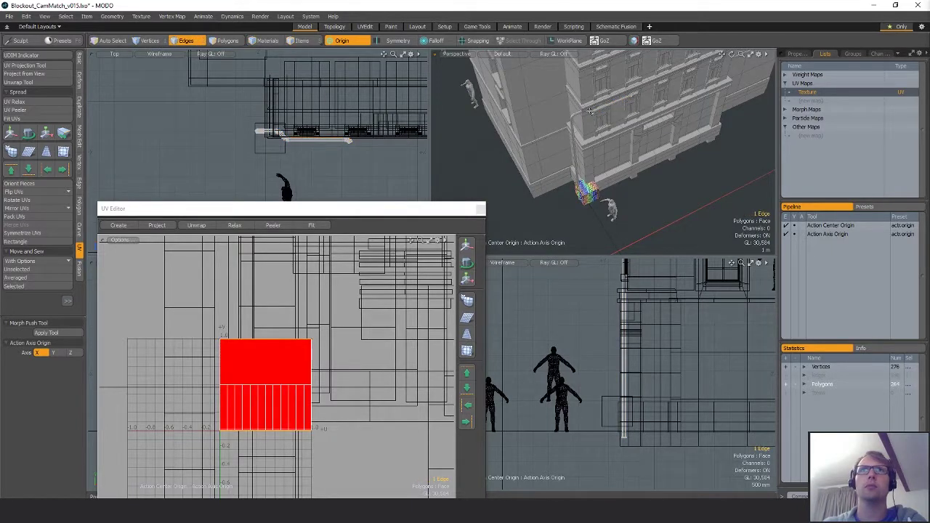
{"action": "key", "text": "shift+a"}
{"action": "left_click_drag", "start_coordinate": [615, 124], "coordinate": [610, 163], "text": "alt"}
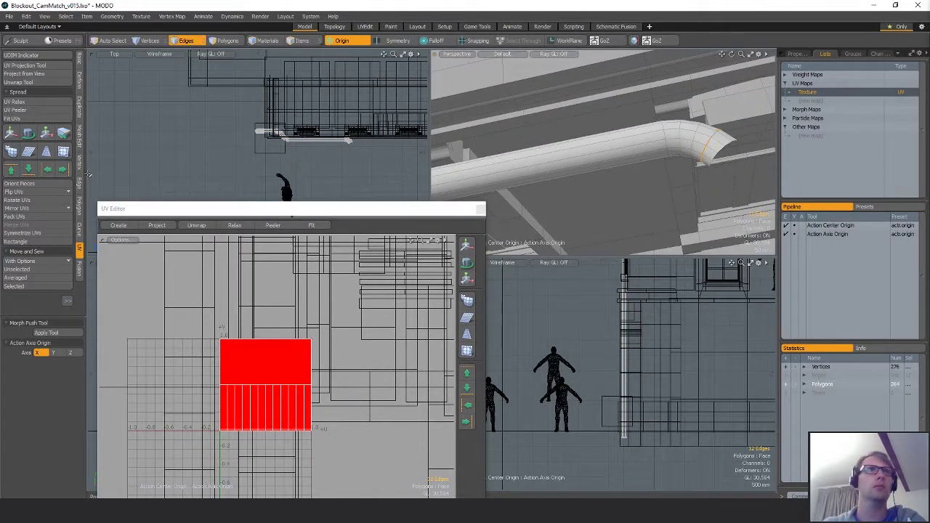
{"action": "left_click", "coordinate": [29, 109]}
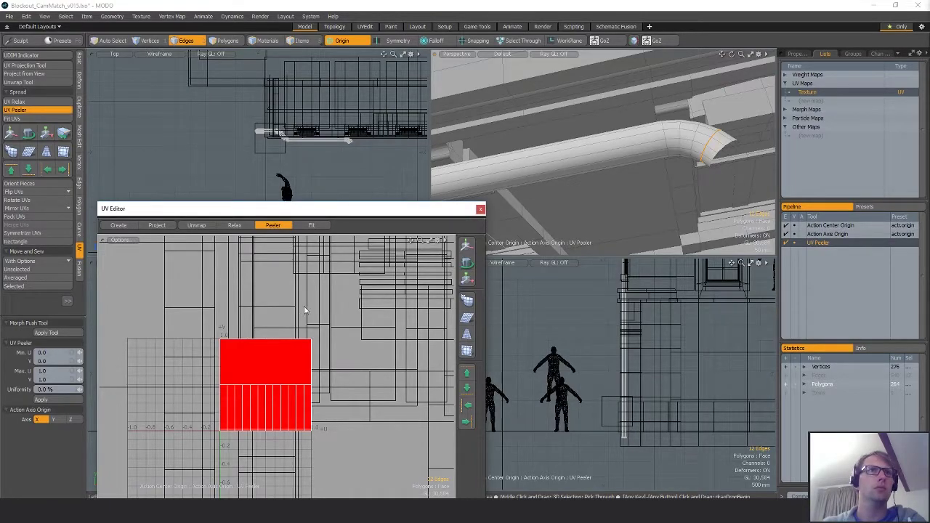
- Dismiss the MODO crash report without sending it, and decline reloading the auto-saved scenes after the restart
{"action": "key", "text": "alt+Tab"}
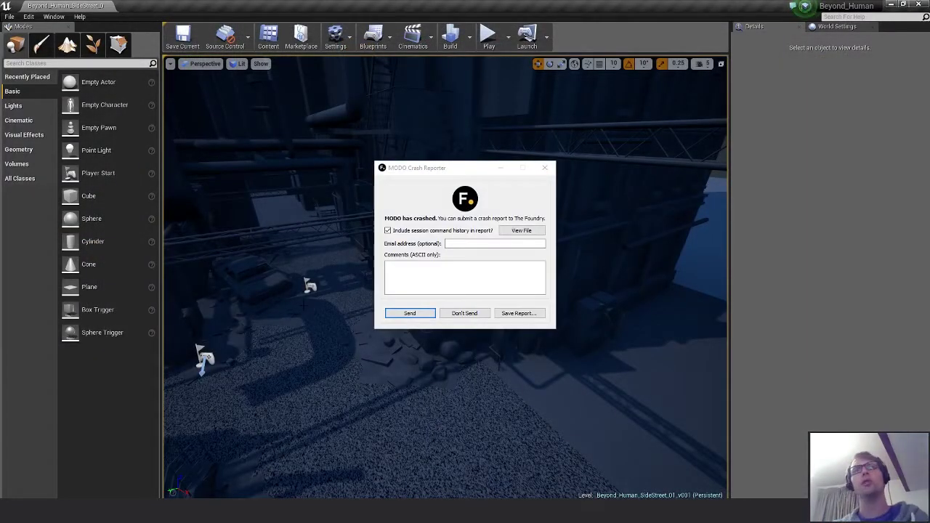
{"action": "left_click", "coordinate": [464, 313]}
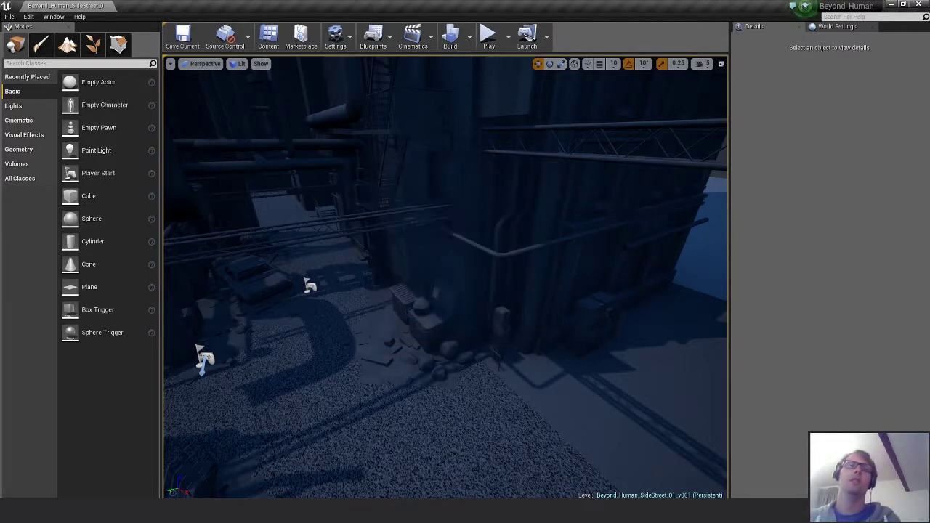
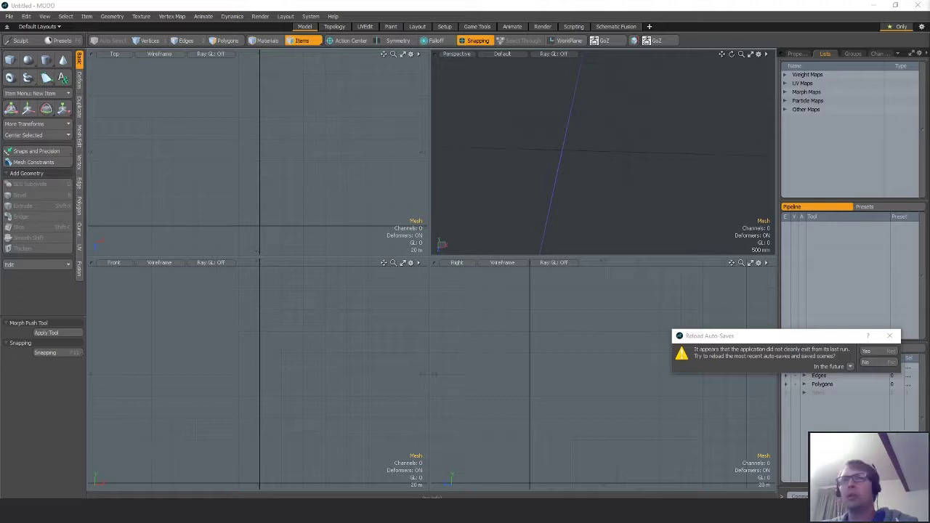
{"action": "left_click", "coordinate": [872, 364]}
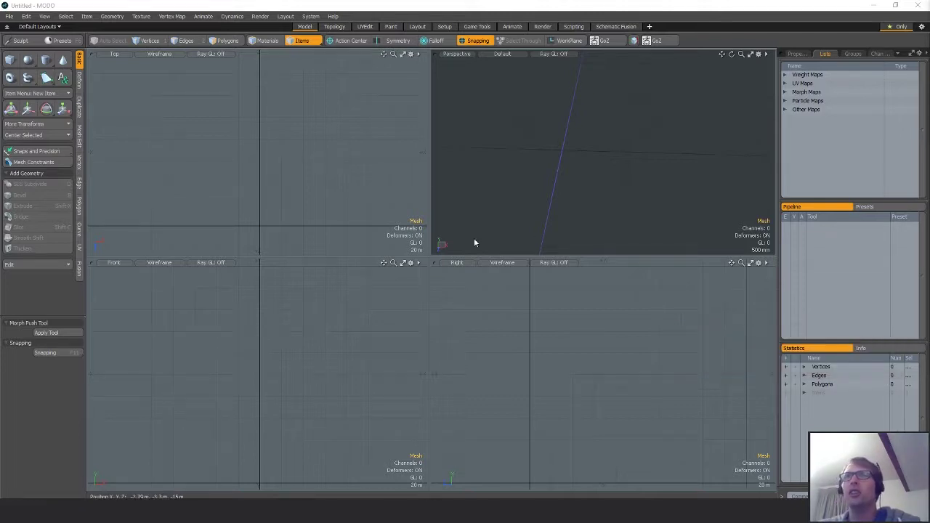
- Open the scene Blockout_CamMatch_v015.lxo from the Objects folder of the Beyond_Human project
{"action": "left_click", "coordinate": [10, 16]}
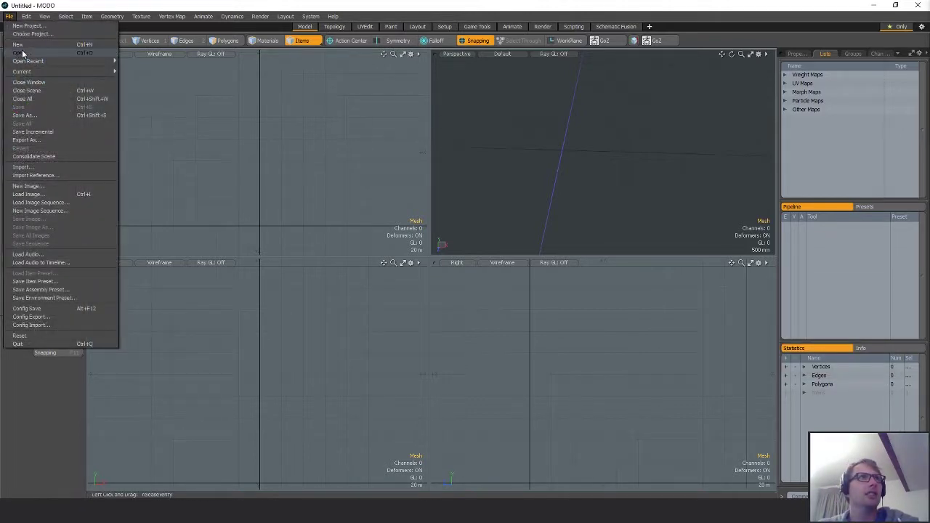
{"action": "key", "text": "Escape"}
{"action": "key", "text": "ctrl+o"}
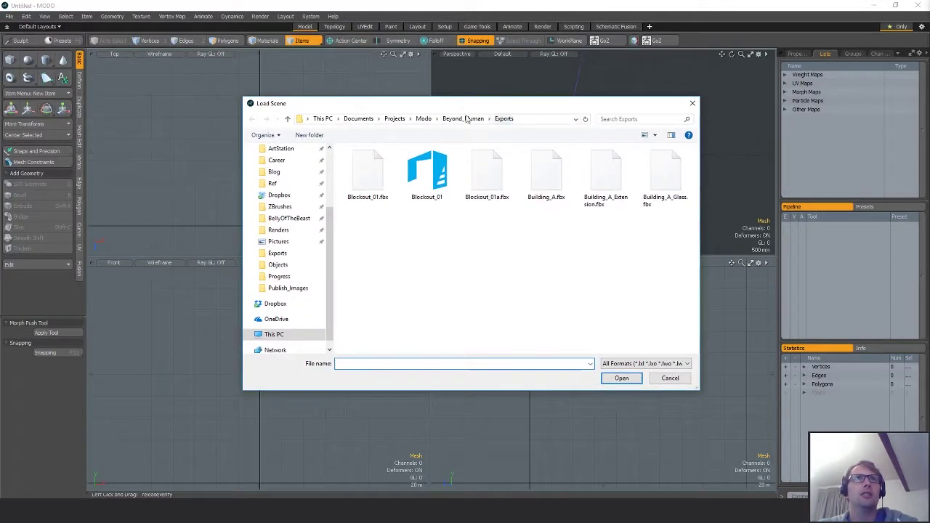
{"action": "left_click", "coordinate": [465, 119]}
{"action": "double_click", "coordinate": [385, 184]}
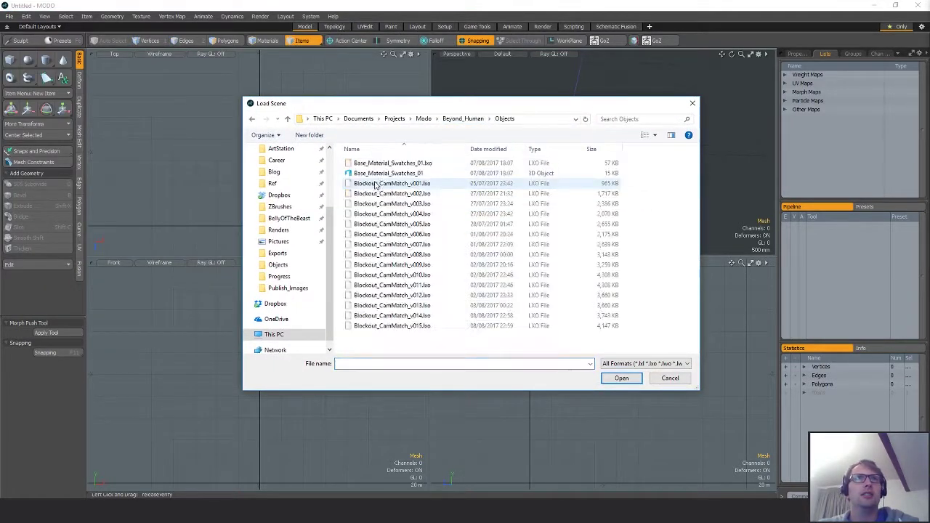
{"action": "double_click", "coordinate": [436, 325]}
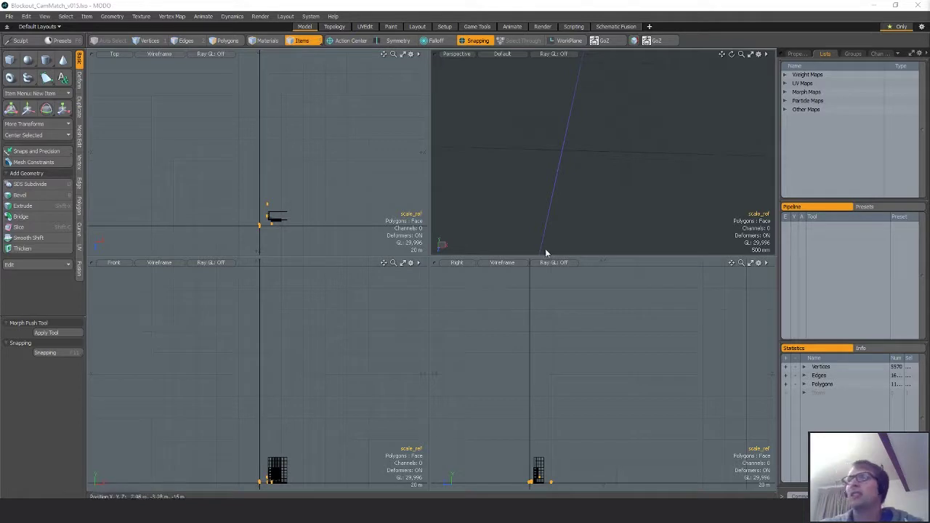
- Show the pipe meshes around the building and combine all their polygons into a single mesh by cutting and pasting
{"action": "left_click_drag", "start_coordinate": [547, 203], "coordinate": [492, 141], "text": "alt"}
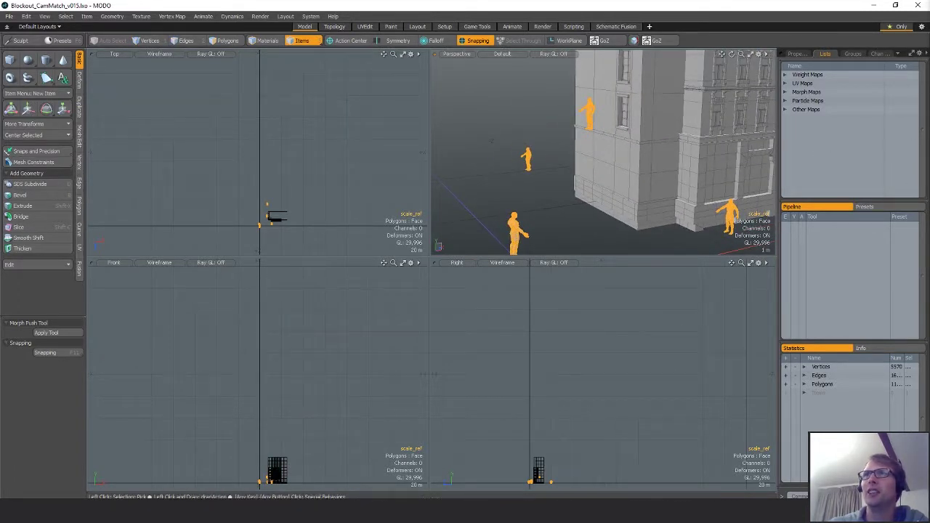
{"action": "left_click", "coordinate": [509, 180]}
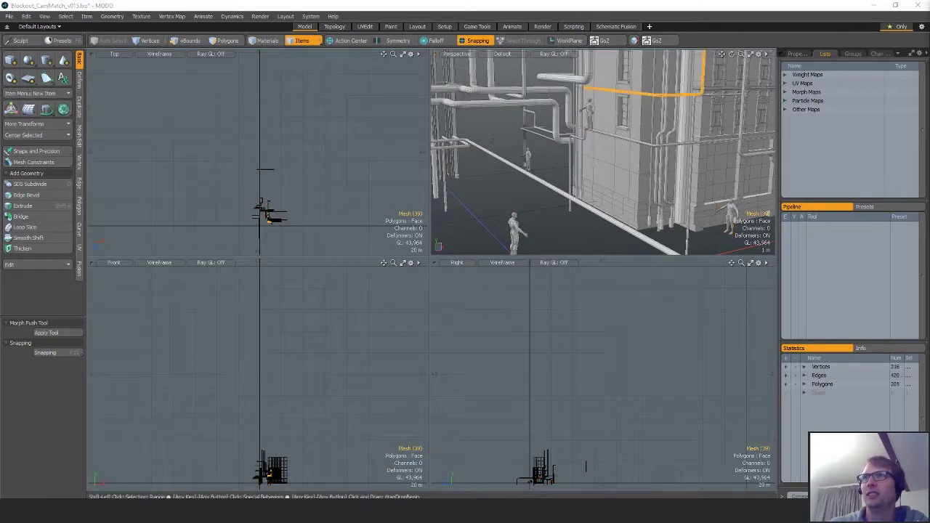
{"action": "key", "text": "3"}
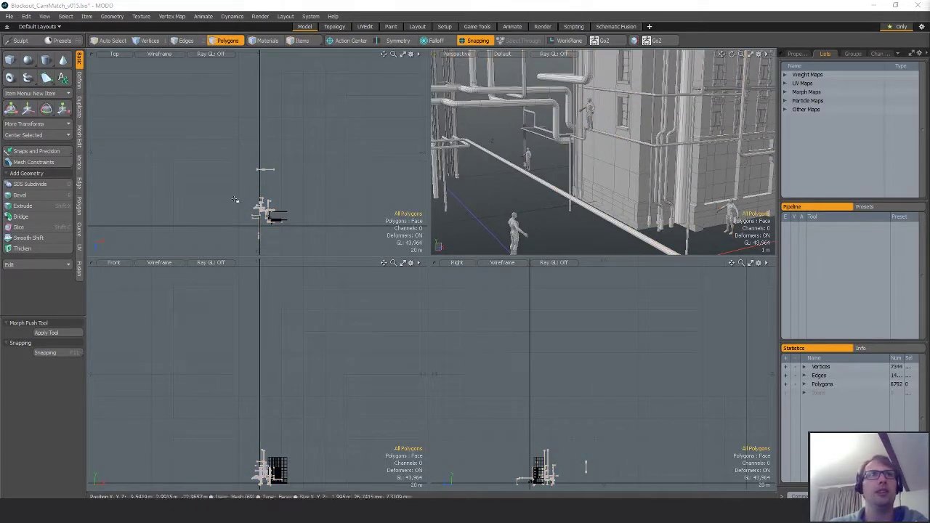
{"action": "scroll", "coordinate": [350, 177], "scroll_direction": "down", "scroll_amount": 2}
{"action": "key", "text": "ctrl+x"}
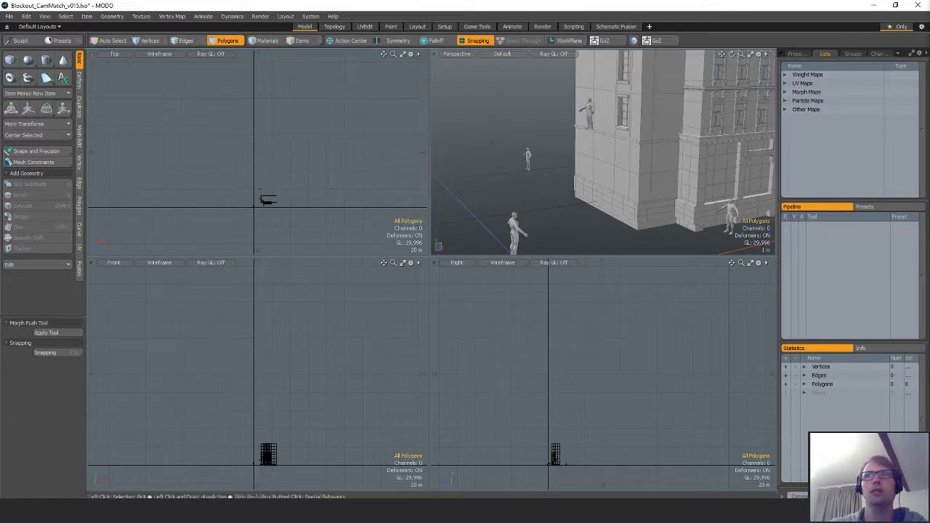
{"action": "key", "text": "ctrl+v"}
{"action": "left_click_drag", "start_coordinate": [314, 208], "coordinate": [342, 192], "text": "alt"}
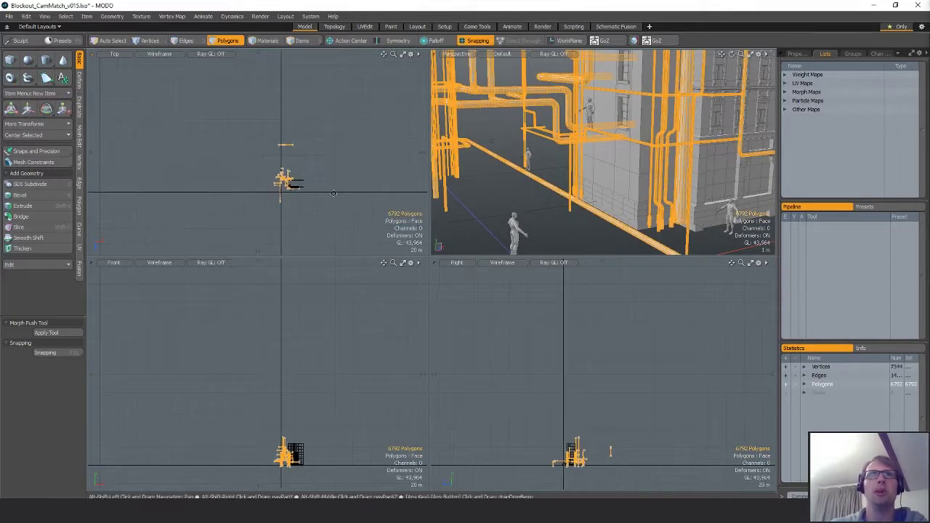
{"action": "left_click", "coordinate": [624, 234]}
- Select only the collar ring at the lower end of the wide vertical pipe and move it into its own mesh
{"action": "scroll", "coordinate": [625, 234], "scroll_direction": "down", "scroll_amount": 3}
{"action": "left_click_drag", "start_coordinate": [631, 225], "coordinate": [625, 174], "text": "alt"}
{"action": "double_click", "coordinate": [609, 202]}
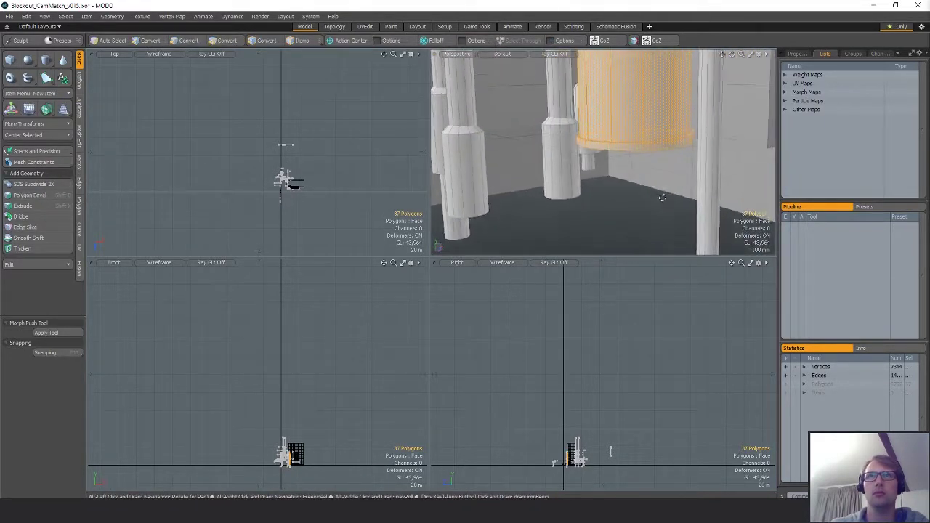
{"action": "mouse_move", "coordinate": [573, 149]}
{"action": "left_mouse_down", "text": "alt"}
{"action": "mouse_move", "coordinate": [551, 150]}
{"action": "mouse_move", "coordinate": [581, 151]}
{"action": "left_mouse_up", "text": "alt"}
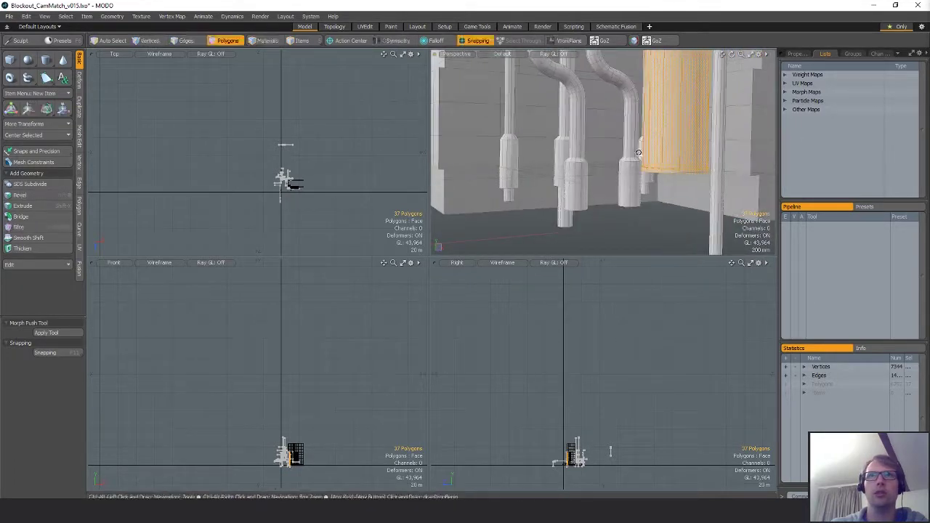
{"action": "key", "text": "shift+a"}
{"action": "left_click_drag", "start_coordinate": [472, 465], "coordinate": [587, 469], "text": "ctrl+alt"}
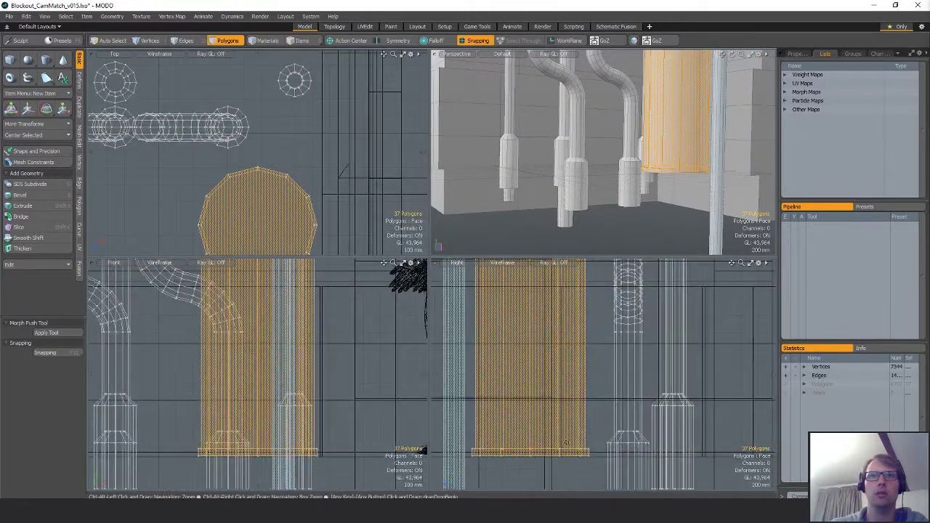
{"action": "right_click_drag", "start_coordinate": [523, 434], "coordinate": [457, 471]}
{"action": "right_click_drag", "start_coordinate": [599, 433], "coordinate": [600, 432]}
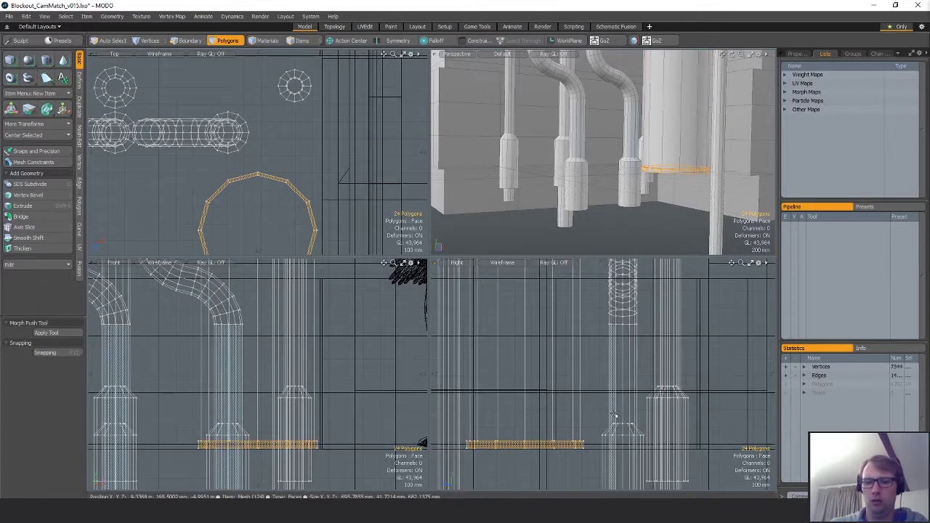
{"action": "key", "text": "x"}
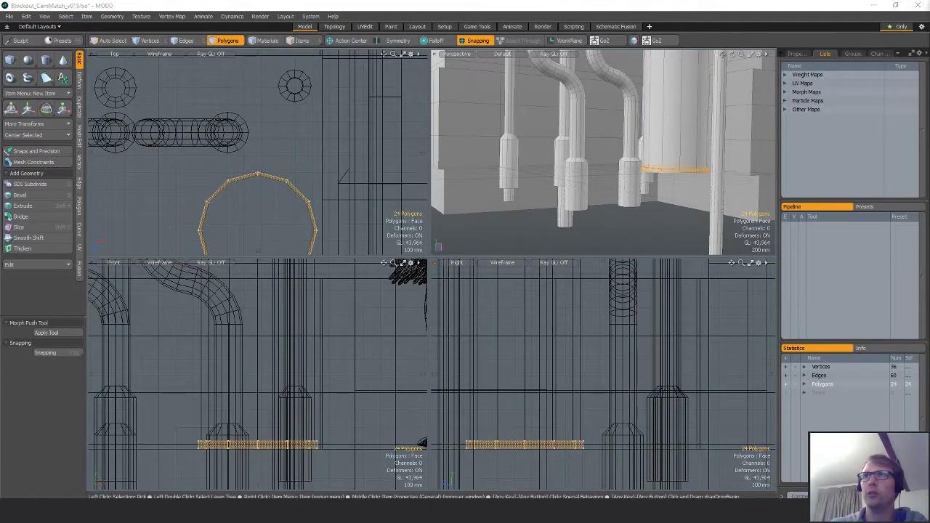
- Lower the bottom edge loop of the wide vertical pipe to slightly below its collar ring, and turn snapping off
{"action": "key", "text": "1"}
{"action": "key", "text": "2"}
{"action": "double_click", "coordinate": [527, 440]}
{"action": "key", "text": "w"}
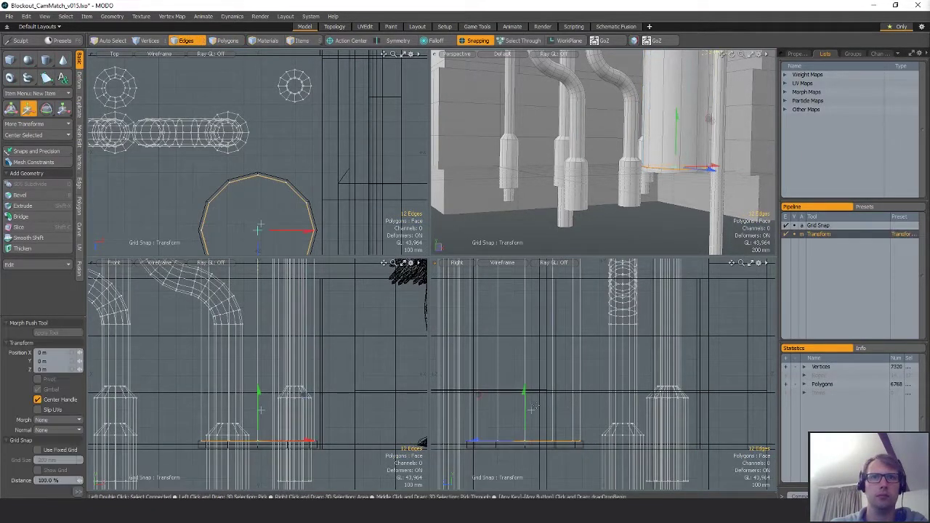
{"action": "key", "text": "x"}
{"action": "key", "text": "space"}
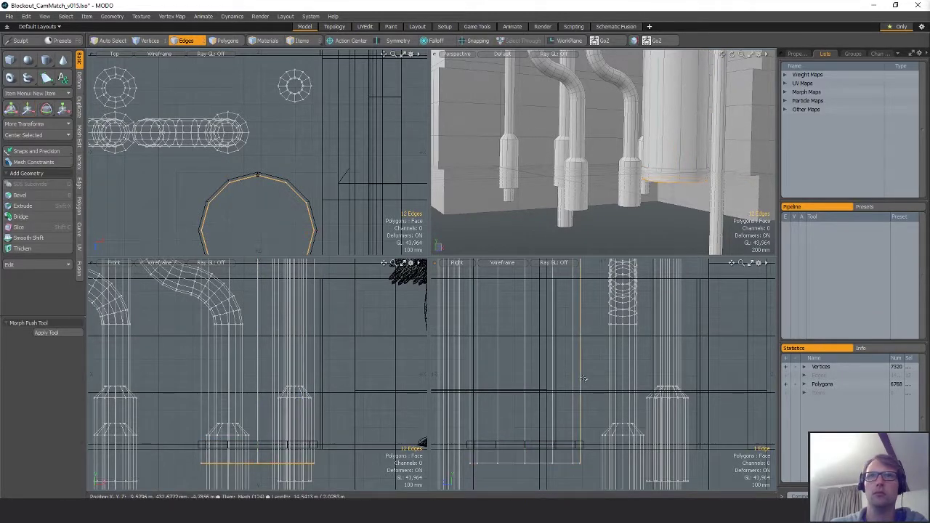
{"action": "left_click", "coordinate": [708, 138]}
{"action": "left_click_drag", "start_coordinate": [707, 138], "coordinate": [607, 218], "text": "alt"}
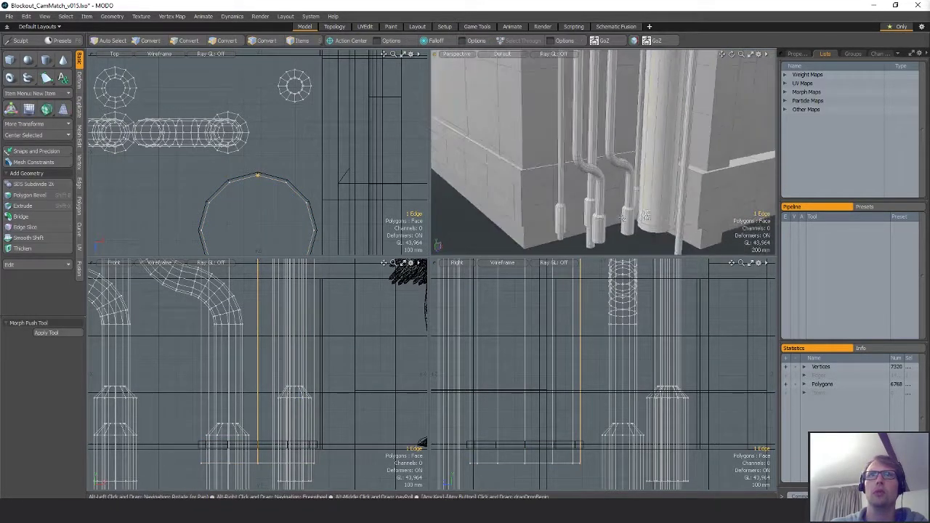
{"action": "key", "text": "3"}
{"action": "left_click", "coordinate": [596, 221]}
{"action": "double_click", "coordinate": [596, 221]}
{"action": "double_click", "coordinate": [627, 218], "text": "shift"}
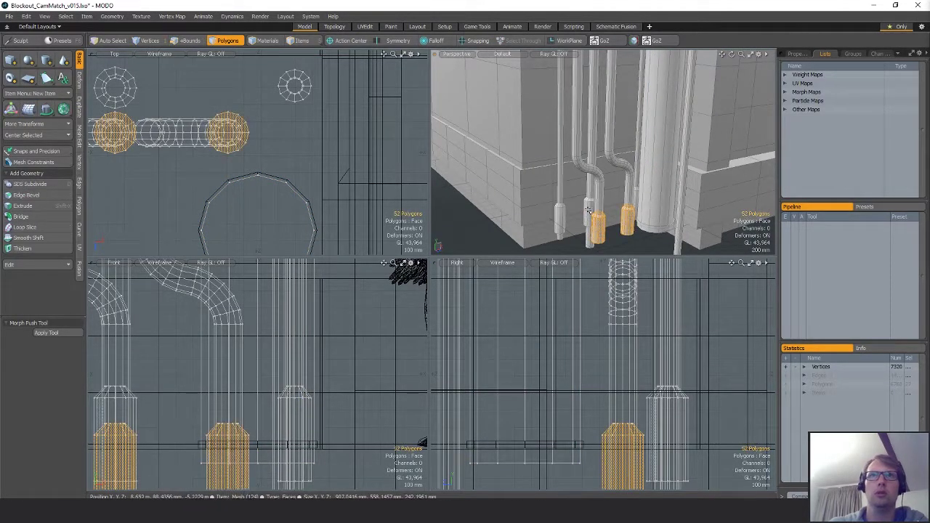
{"action": "double_click", "coordinate": [590, 207], "text": "shift"}
{"action": "double_click", "coordinate": [558, 216], "text": "shift"}
{"action": "left_click_drag", "start_coordinate": [558, 216], "coordinate": [636, 190], "text": "alt"}
{"action": "double_click", "coordinate": [583, 157], "text": "shift"}
- Cut the collar ring polygons out of their separate mesh and paste them into the combined pipe mesh
{"action": "double_click", "coordinate": [637, 191]}
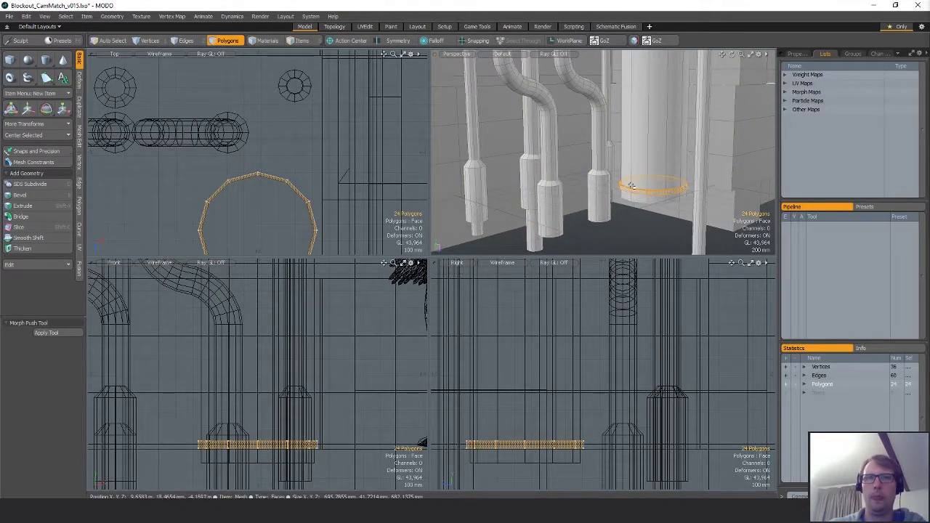
{"action": "key", "text": "ctrl+x"}
{"action": "key", "text": "5"}
{"action": "left_click", "coordinate": [664, 184]}
{"action": "key", "text": "3"}
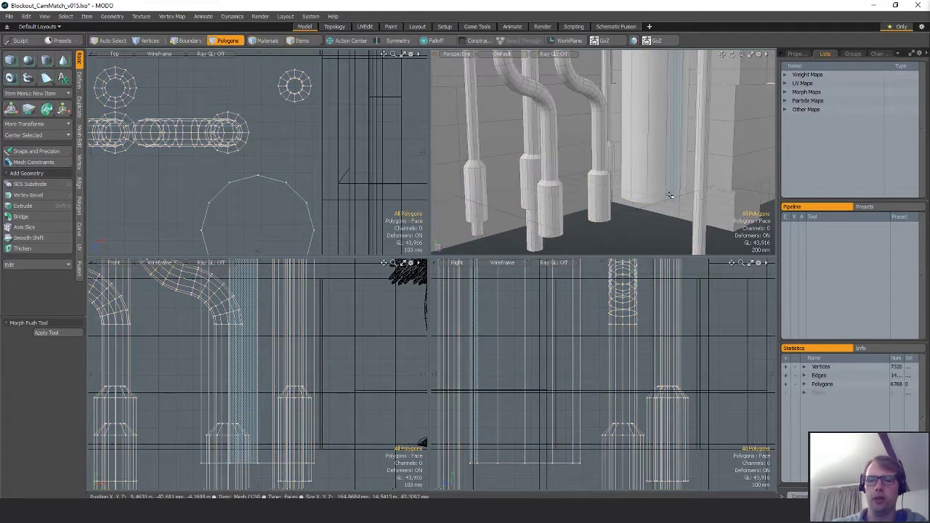
{"action": "key", "text": "ctrl+v"}
- Scale the upper inner edge loop of the wide pipe's collar inward so the ring extends inside the pipe, and select the collar's polygons
{"action": "key", "text": "1"}
{"action": "scroll", "coordinate": [637, 203], "scroll_direction": "up", "scroll_amount": 5}
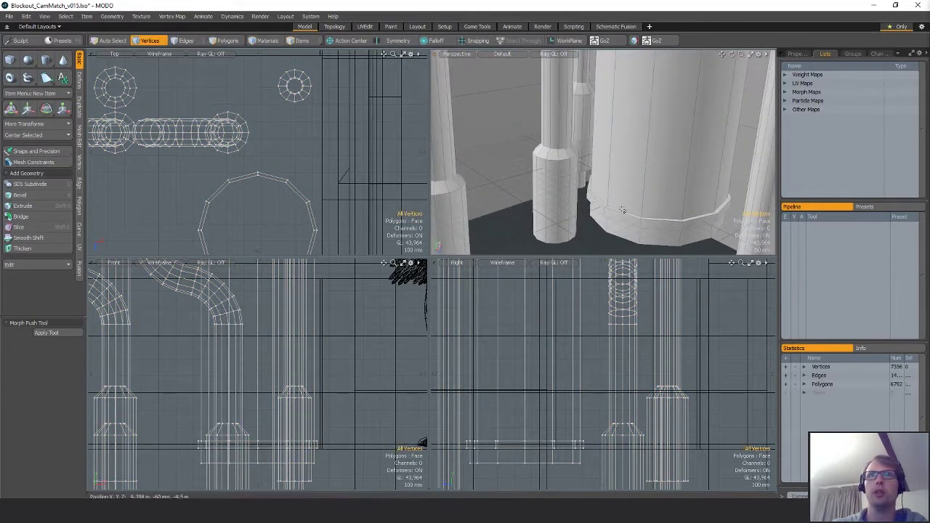
{"action": "key", "text": "2"}
{"action": "double_click", "coordinate": [622, 210]}
{"action": "key", "text": "y"}
{"action": "key", "text": "shift+a"}
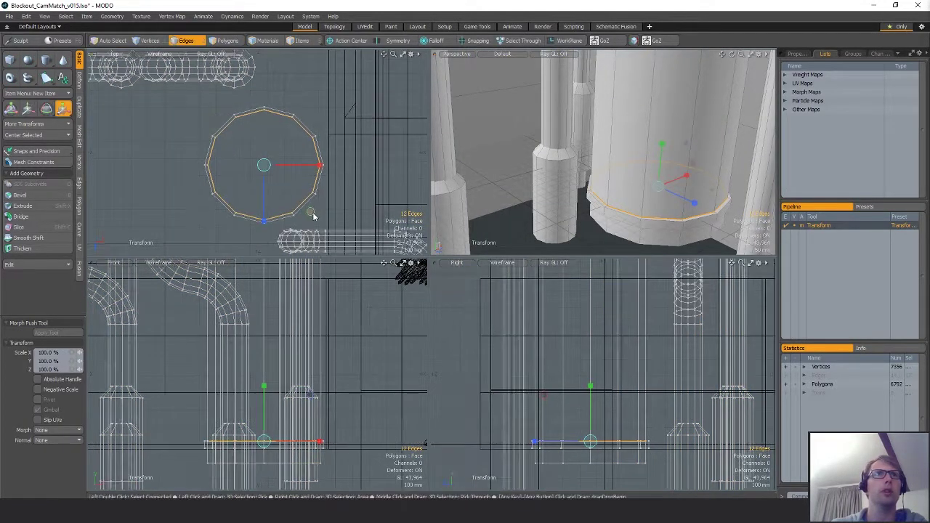
{"action": "left_click_drag", "start_coordinate": [313, 216], "coordinate": [311, 210]}
{"action": "key", "text": "q"}
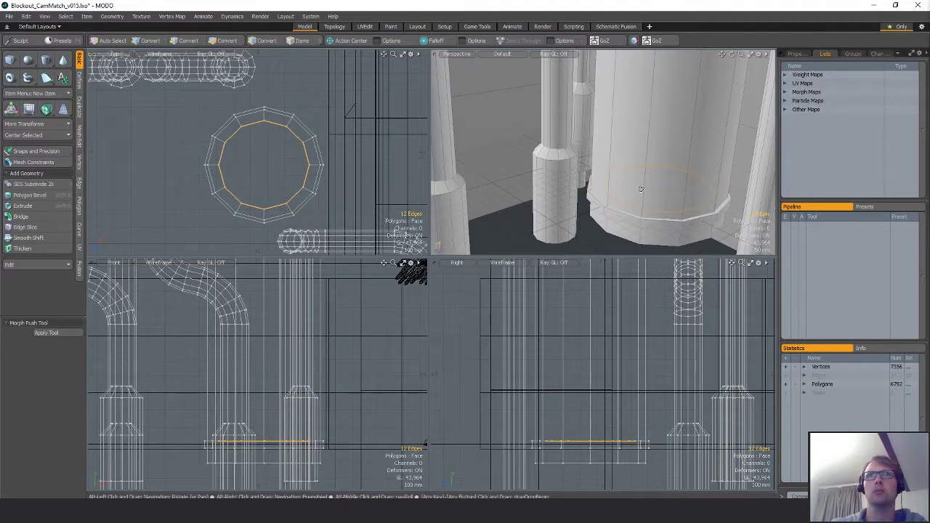
{"action": "left_click_drag", "start_coordinate": [641, 189], "coordinate": [622, 220], "text": "alt"}
{"action": "key", "text": "alt+3"}
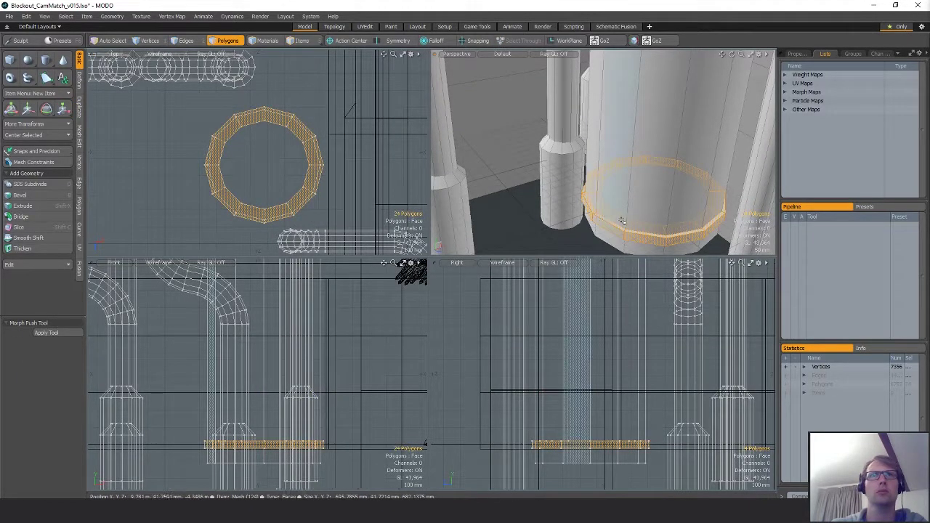
- Select all polygons of the wide vertical pipe and hide the unselected polygons of the mesh
{"action": "scroll", "coordinate": [607, 214], "scroll_direction": "down", "scroll_amount": 5}
{"action": "left_click_drag", "start_coordinate": [629, 205], "coordinate": [605, 200], "text": "alt"}
{"action": "scroll", "coordinate": [630, 200], "scroll_direction": "down", "scroll_amount": 5}
{"action": "double_click", "coordinate": [619, 203]}
{"action": "key", "text": "shift+h"}
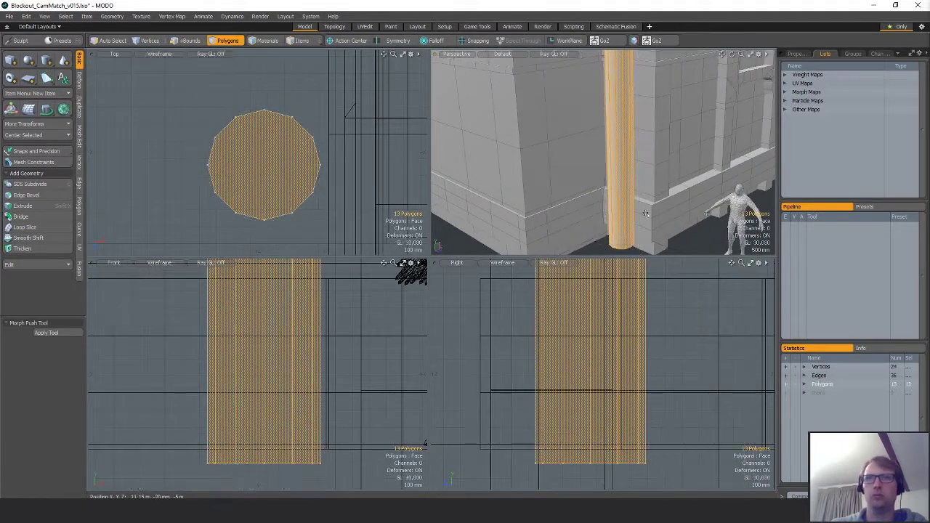
{"action": "scroll", "coordinate": [676, 349], "scroll_direction": "down", "scroll_amount": 10}
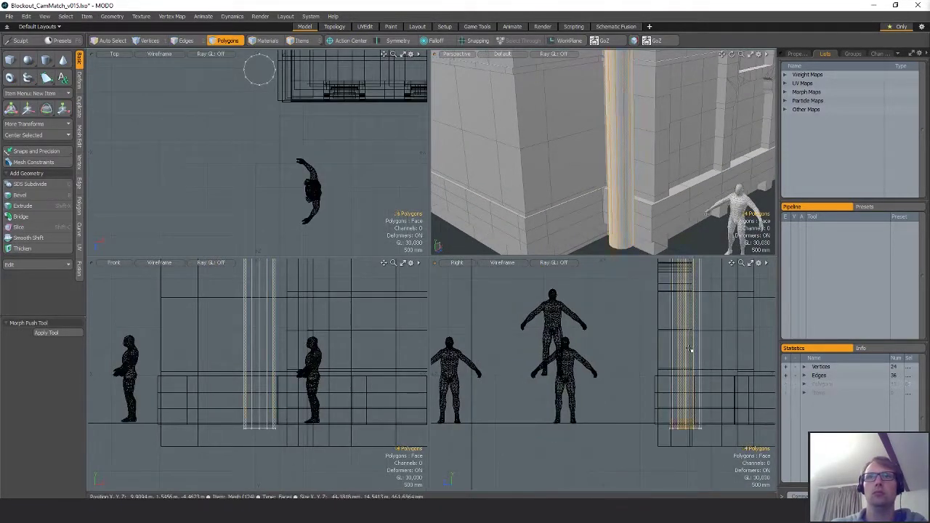
- Open the Texture UV map in a UV Editor window and delete the end cap polygon of the wide pipe
{"action": "double_click", "coordinate": [802, 84]}
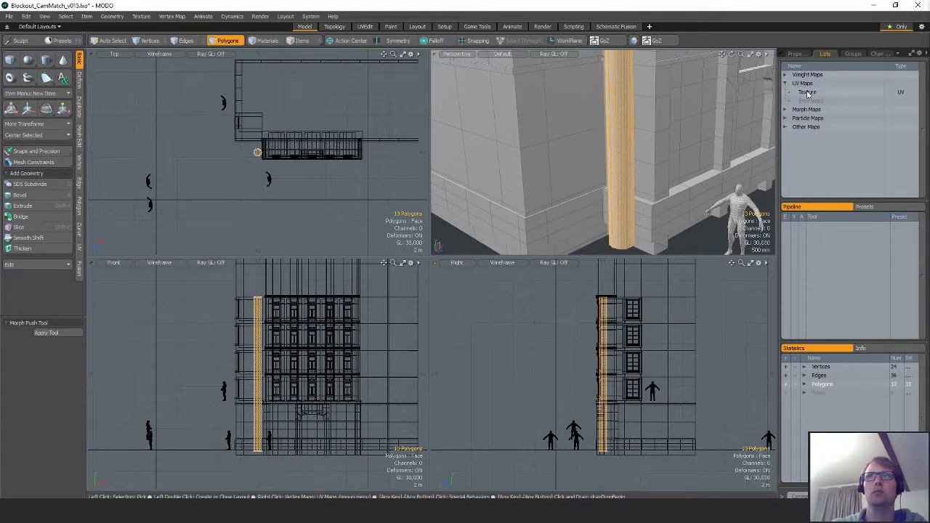
{"action": "double_click", "coordinate": [808, 92]}
{"action": "key", "text": "Escape"}
{"action": "key", "text": "F2"}
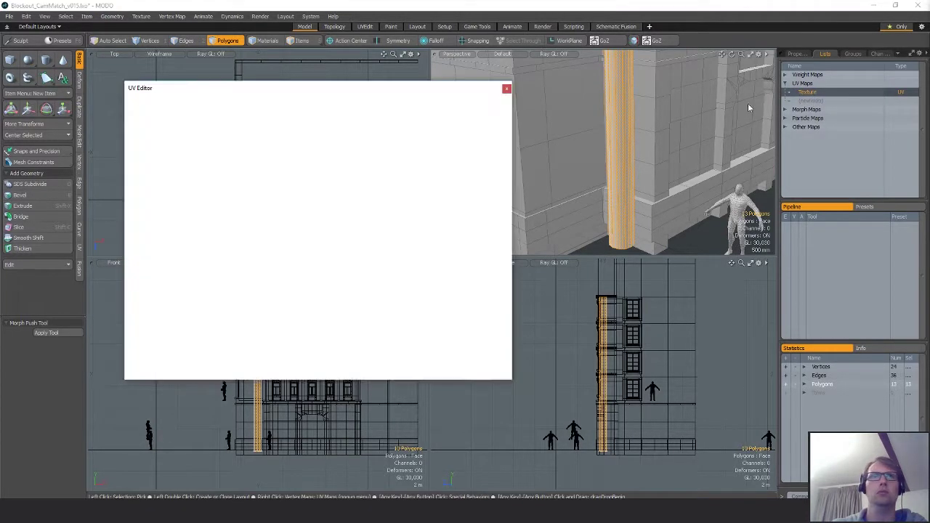
{"action": "left_click", "coordinate": [258, 208]}
{"action": "key", "text": "Delete"}
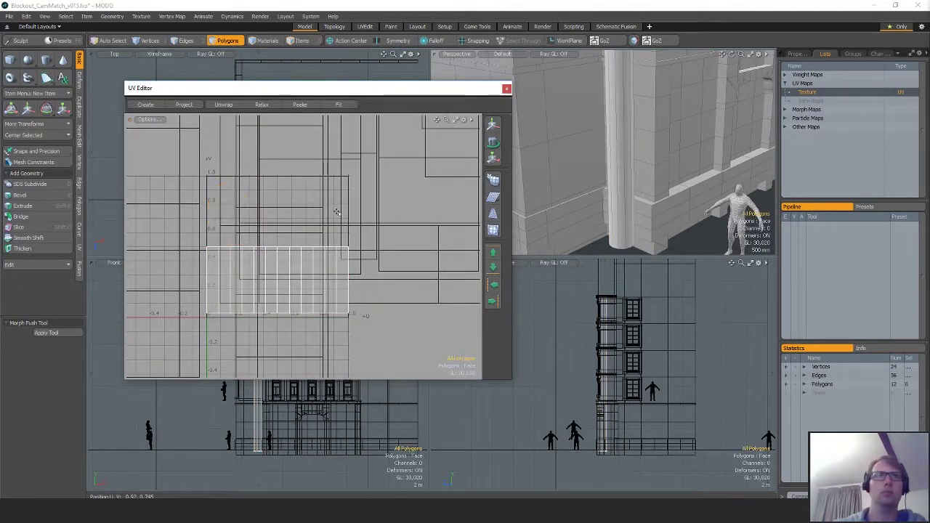
- Select one vertical edge of the wide pipe as the seam and unwrap the pipe with UV Peeler
{"action": "key", "text": "1"}
{"action": "left_click_drag", "start_coordinate": [608, 119], "coordinate": [607, 151], "text": "alt"}
{"action": "left_click_drag", "start_coordinate": [309, 90], "coordinate": [312, 295]}
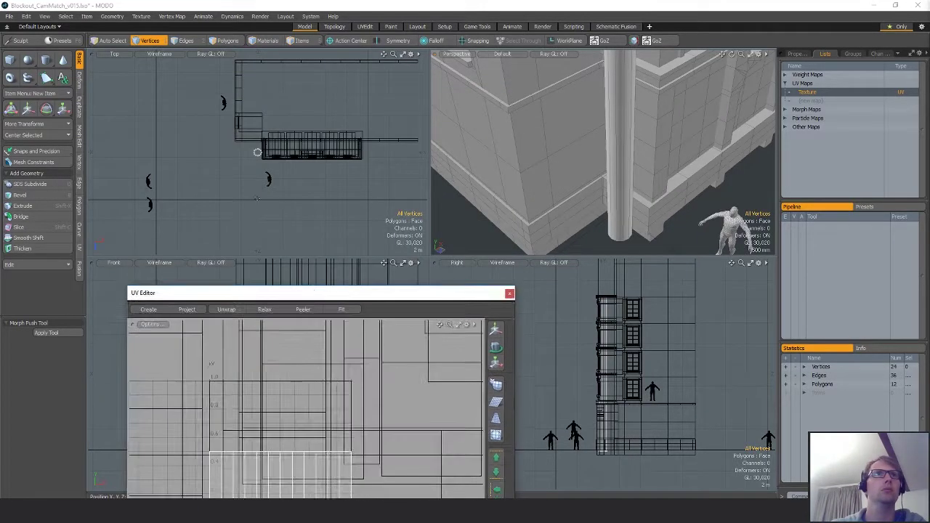
{"action": "left_click_drag", "start_coordinate": [251, 150], "coordinate": [384, 130], "text": "ctrl+alt"}
{"action": "key", "text": "2"}
{"action": "left_click", "coordinate": [387, 115]}
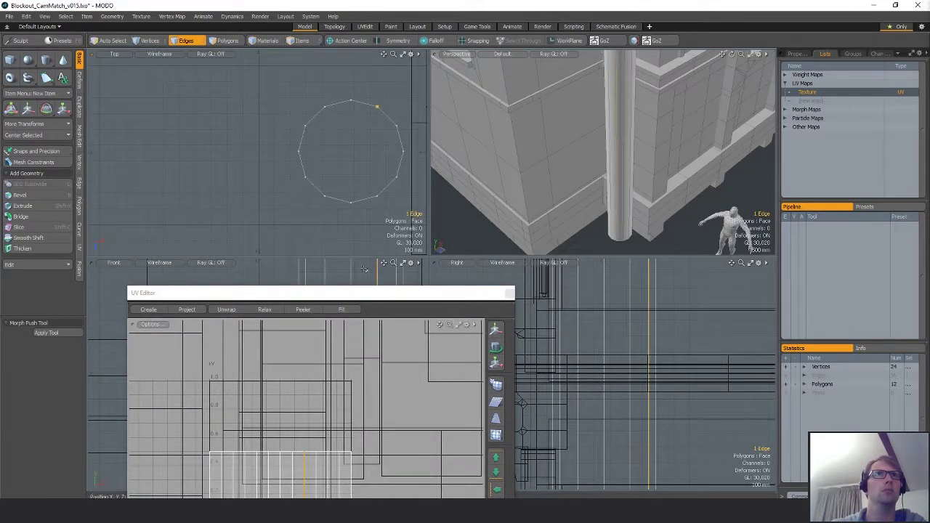
{"action": "left_click_drag", "start_coordinate": [346, 292], "coordinate": [322, 161]}
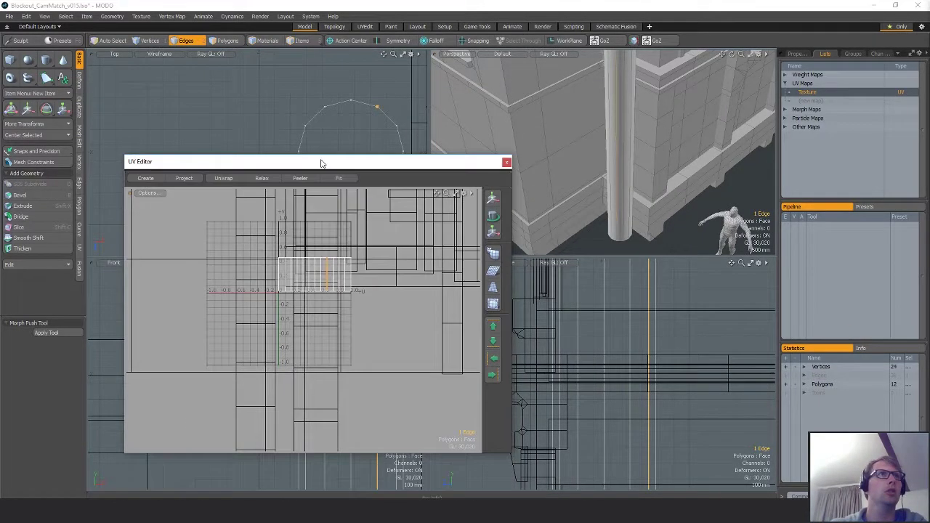
{"action": "left_click", "coordinate": [80, 247]}
{"action": "left_click", "coordinate": [37, 110]}
{"action": "key", "text": "3"}
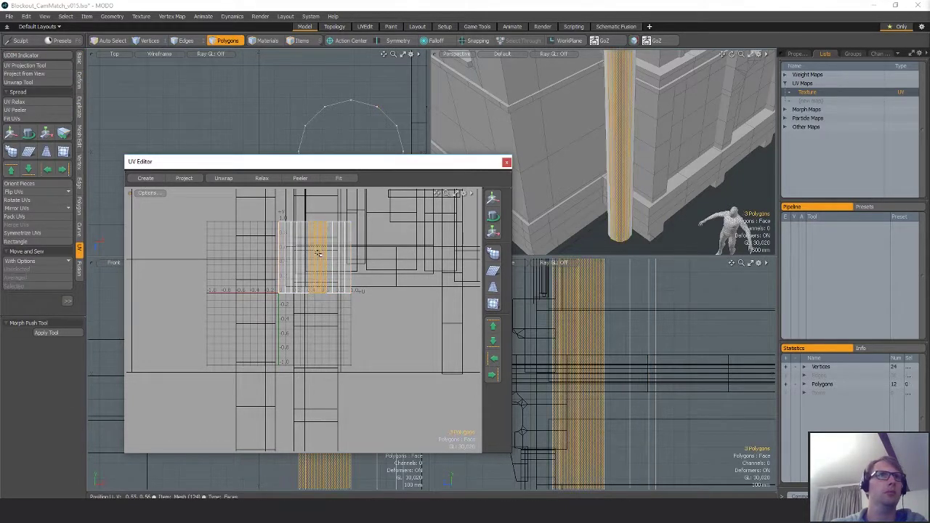
- Select the pipe's whole UV island and straighten it into a strip with the Rectangle command
{"action": "key", "text": "]"}
{"action": "left_click", "coordinate": [16, 241]}
{"action": "key", "text": "Return"}
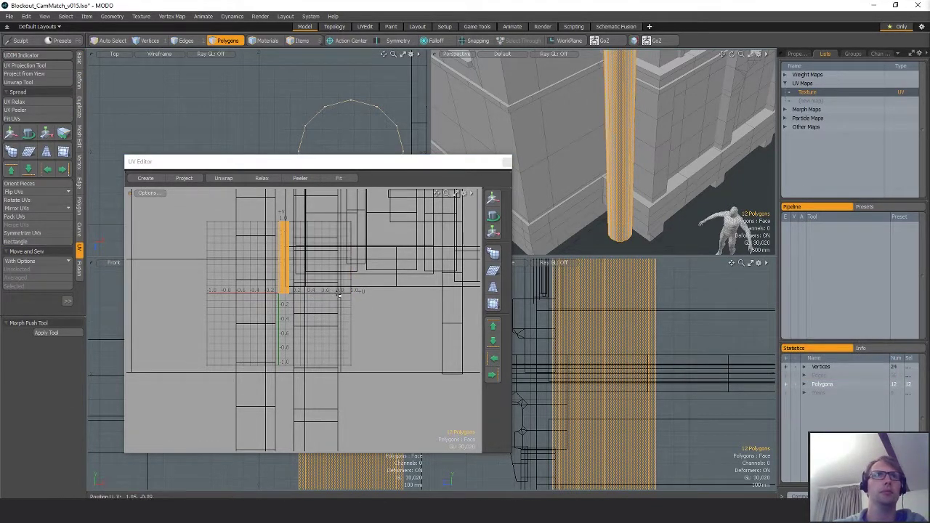
- Set the action center to Origin and scale the pipe's UV island up well beyond the 0–1 tile
{"action": "left_click_drag", "start_coordinate": [327, 278], "coordinate": [313, 305], "text": "alt+shift"}
{"action": "key", "text": "y"}
{"action": "left_click_drag", "start_coordinate": [314, 306], "coordinate": [421, 305]}
{"action": "key", "text": "space"}
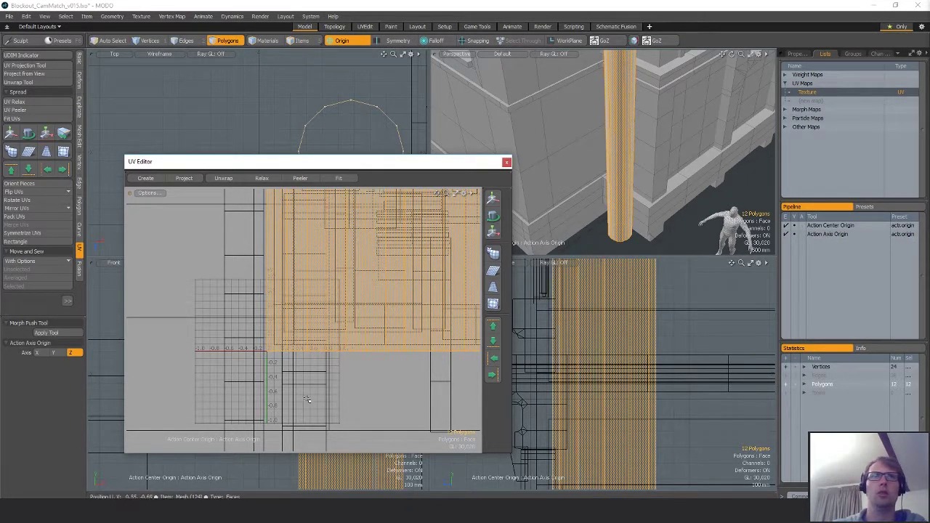
{"action": "left_click_drag", "start_coordinate": [370, 389], "coordinate": [346, 403], "text": "alt"}
{"action": "left_click", "coordinate": [346, 386]}
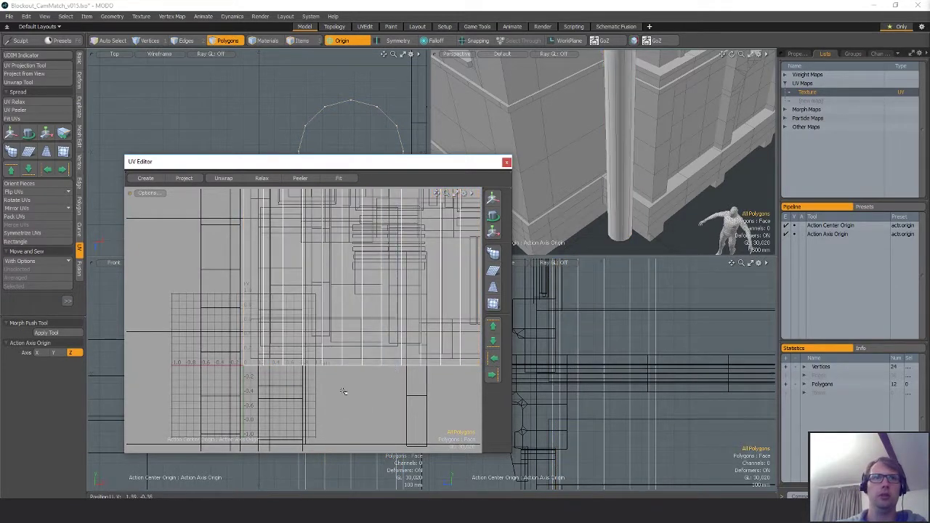
- Assign the existing Texel_Density material to the wide pipe
{"action": "key", "text": "m"}
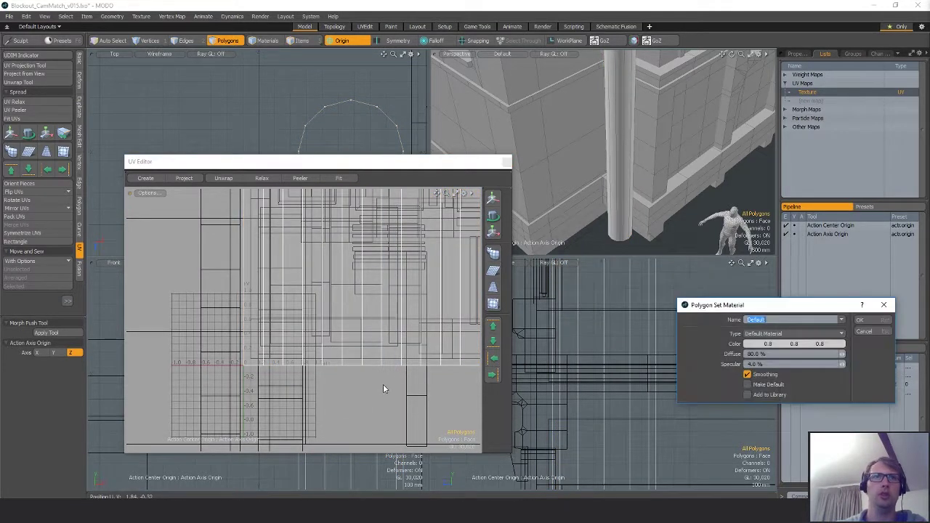
{"action": "left_click", "coordinate": [839, 321]}
{"action": "left_click", "coordinate": [849, 350]}
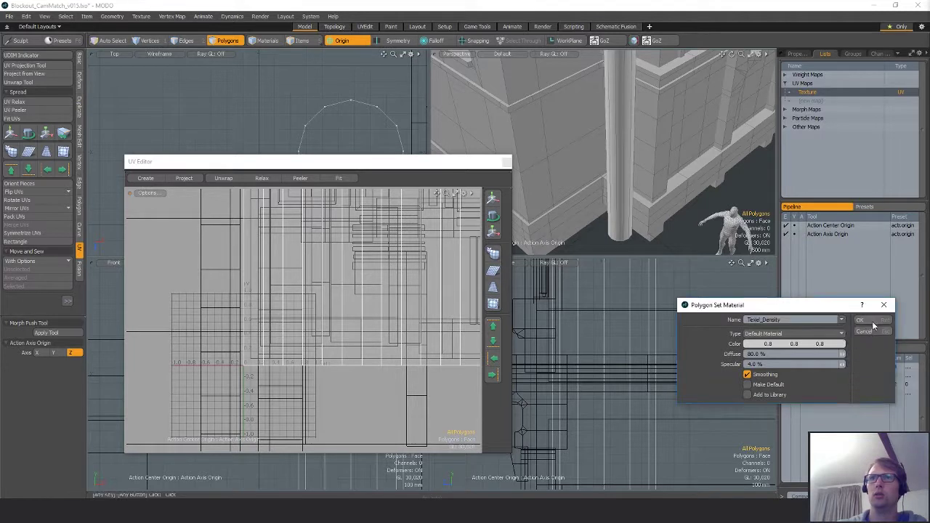
{"action": "left_click", "coordinate": [884, 320]}
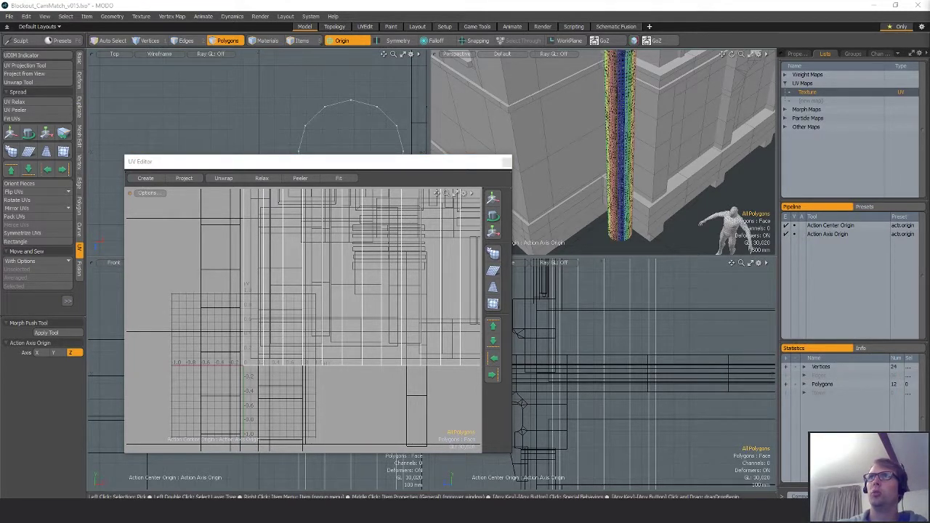
- Place the Texel_Density_Cube next to the lower end of the wide pipe to compare their checker patterns
{"action": "left_click", "coordinate": [678, 212]}
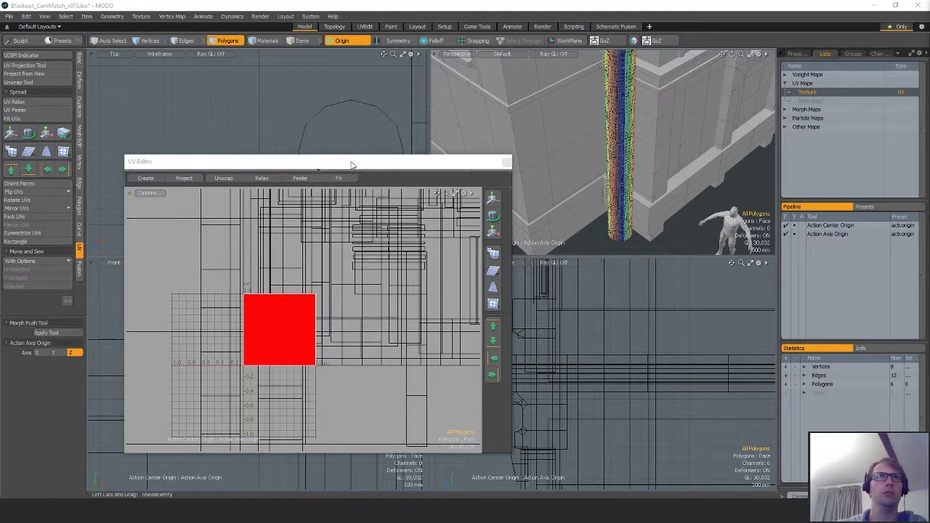
{"action": "left_click_drag", "start_coordinate": [352, 166], "coordinate": [337, 339]}
{"action": "scroll", "coordinate": [236, 202], "scroll_direction": "down", "scroll_amount": 8}
{"action": "key", "text": "w"}
{"action": "left_click_drag", "start_coordinate": [194, 184], "coordinate": [256, 197]}
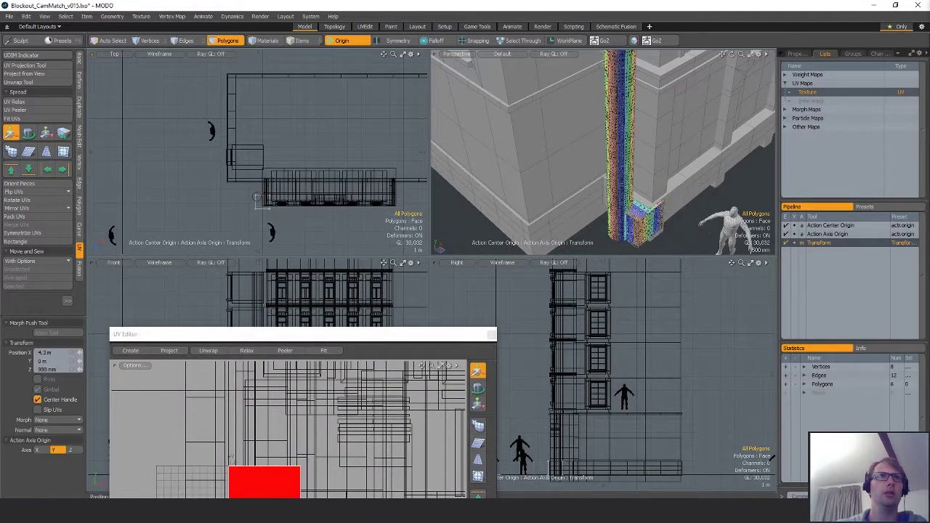
{"action": "left_click_drag", "start_coordinate": [329, 340], "coordinate": [249, 207]}
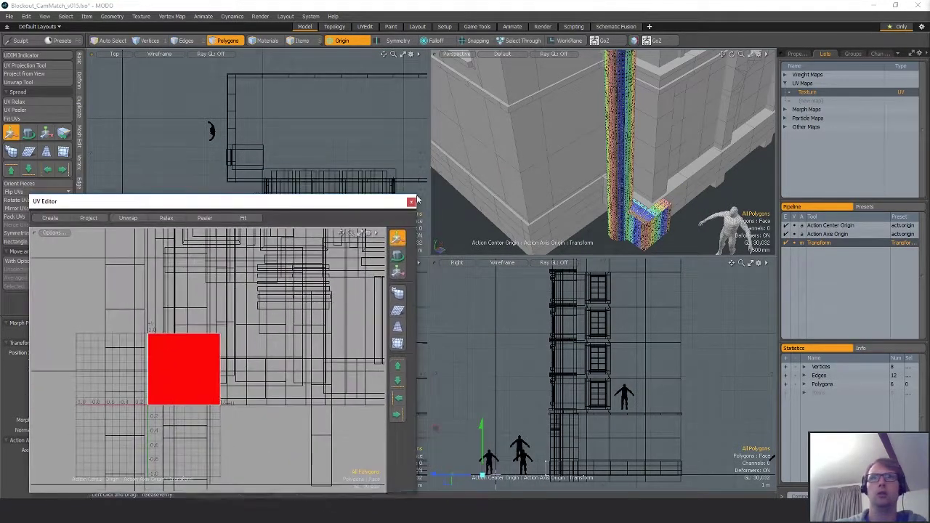
{"action": "scroll", "coordinate": [638, 166], "scroll_direction": "up", "scroll_amount": 5}
{"action": "scroll", "coordinate": [638, 166], "scroll_direction": "up", "scroll_amount": 8}
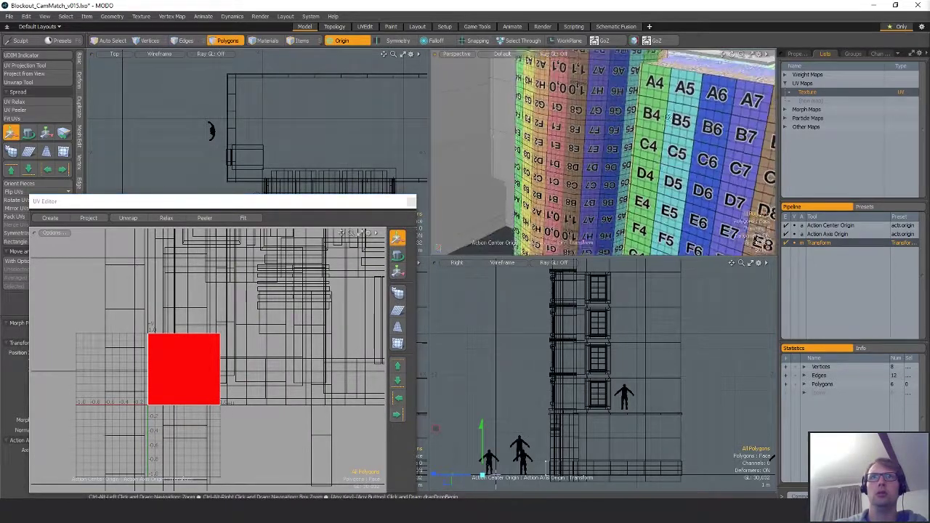
- Select the pipe mesh again and scale its UVs down about the origin to match the reference cube's texel density
{"action": "key", "text": "5"}
{"action": "left_click", "coordinate": [618, 164]}
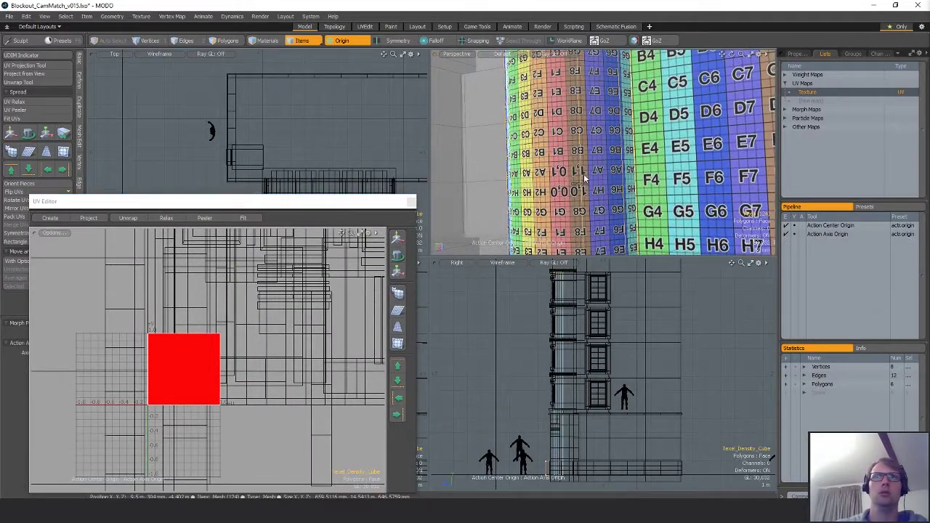
{"action": "key", "text": "3"}
{"action": "key", "text": "e"}
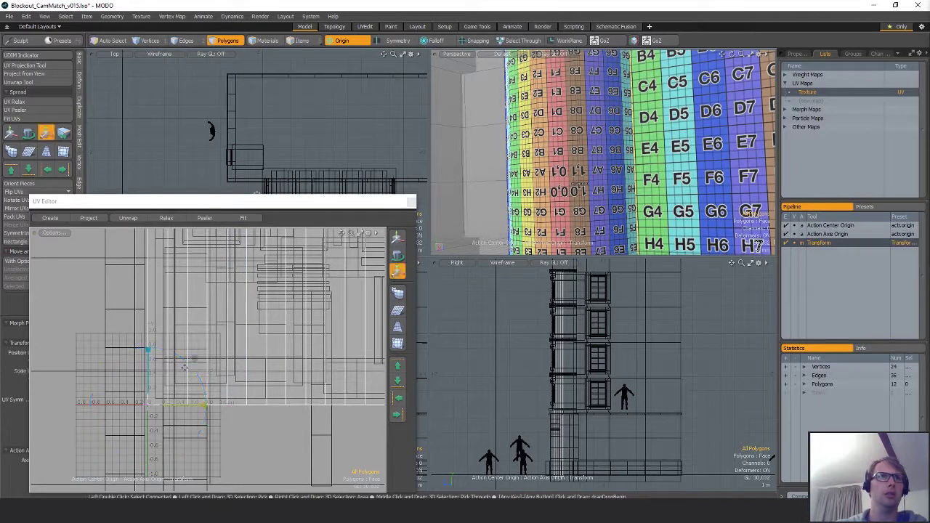
{"action": "left_click_drag", "start_coordinate": [195, 358], "coordinate": [172, 358]}
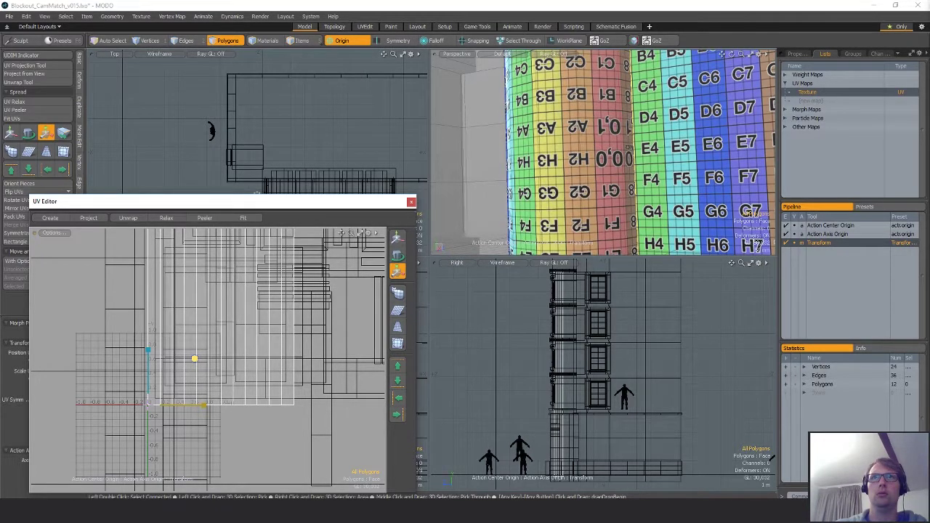
{"action": "key", "text": "space"}
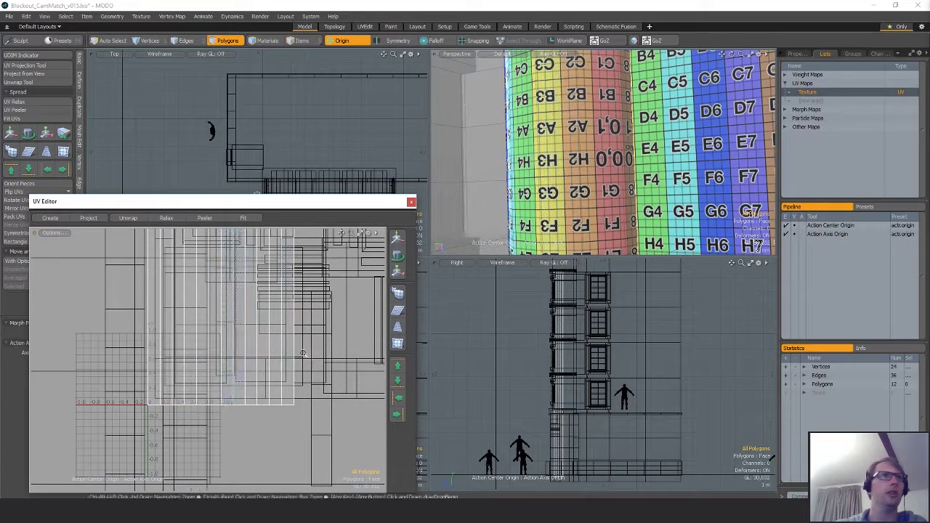
- Rotate the wide pipe's UV island by half a turn so its checker labels read upright
{"action": "scroll", "coordinate": [229, 339], "scroll_direction": "down", "scroll_amount": 5}
{"action": "left_click_drag", "start_coordinate": [248, 344], "coordinate": [294, 346], "text": "alt"}
{"action": "key", "text": "3"}
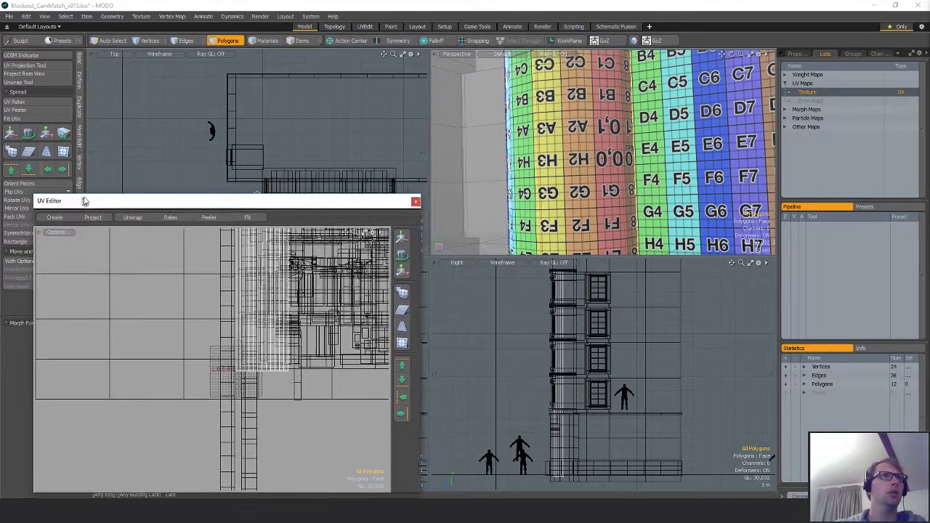
{"action": "left_click_drag", "start_coordinate": [85, 201], "coordinate": [154, 193]}
{"action": "key", "text": "y"}
{"action": "left_click_drag", "start_coordinate": [362, 292], "coordinate": [310, 370], "text": "alt"}
{"action": "scroll", "coordinate": [324, 313], "scroll_direction": "down", "scroll_amount": 5}
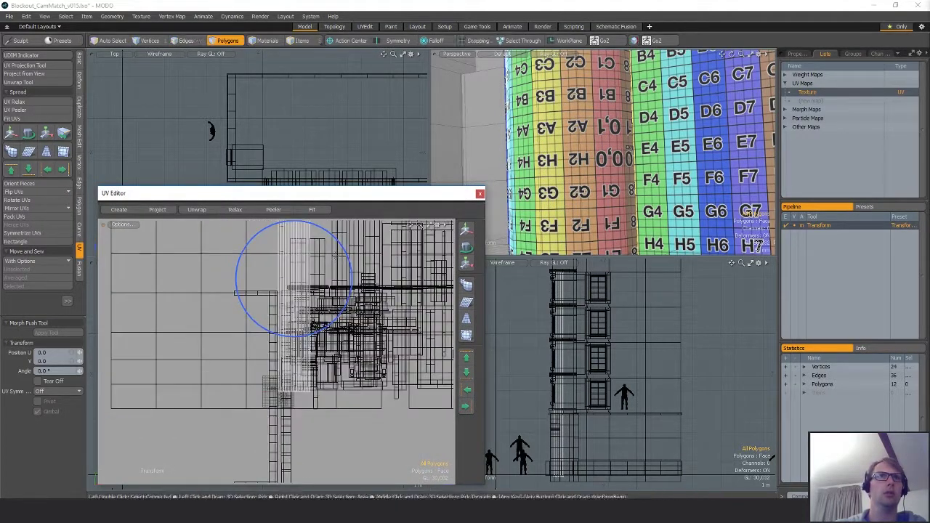
{"action": "left_click_drag", "start_coordinate": [341, 250], "coordinate": [207, 334], "text": "ctrl"}
{"action": "key", "text": "space"}
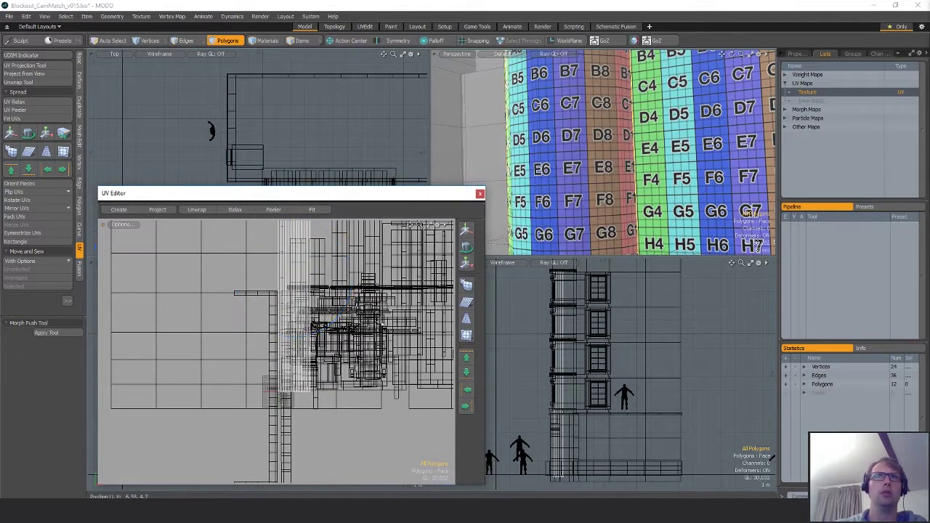
- Unhide all the pipes and raise the bottom edge loop of the thin pipe beside the reference cube by 1.8 m
{"action": "left_click", "coordinate": [480, 195]}
{"action": "scroll", "coordinate": [586, 176], "scroll_direction": "down", "scroll_amount": 5}
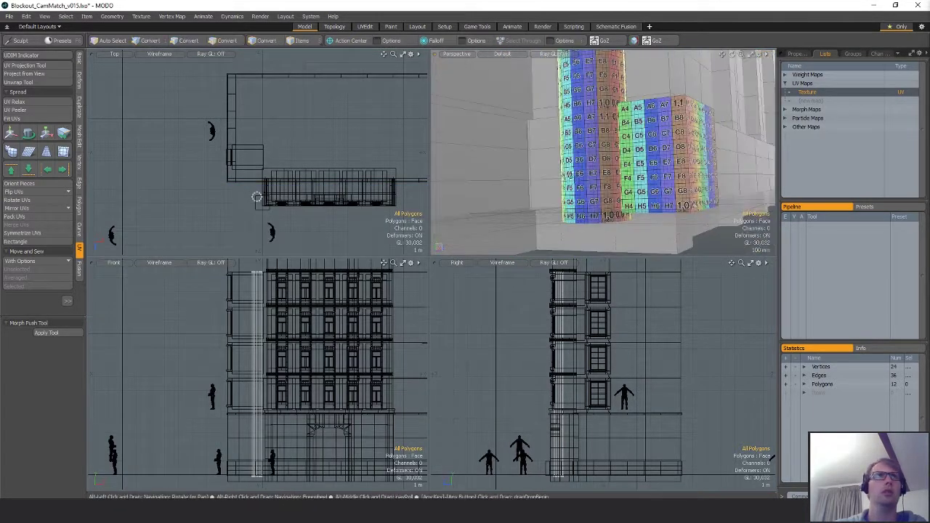
{"action": "left_click_drag", "start_coordinate": [534, 150], "coordinate": [609, 204], "text": "alt"}
{"action": "key", "text": "u"}
{"action": "mouse_move", "coordinate": [641, 117]}
{"action": "left_mouse_down", "text": "alt+shift"}
{"action": "mouse_move", "coordinate": [650, 154]}
{"action": "mouse_move", "coordinate": [633, 109]}
{"action": "left_mouse_up", "text": "alt+shift"}
{"action": "left_click_drag", "start_coordinate": [631, 174], "coordinate": [609, 116], "text": "alt+shift"}
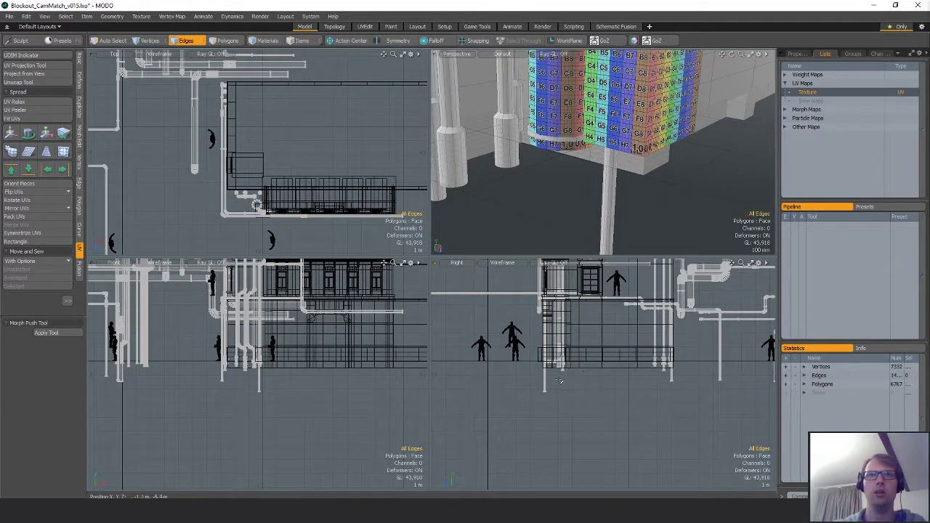
{"action": "key", "text": "w"}
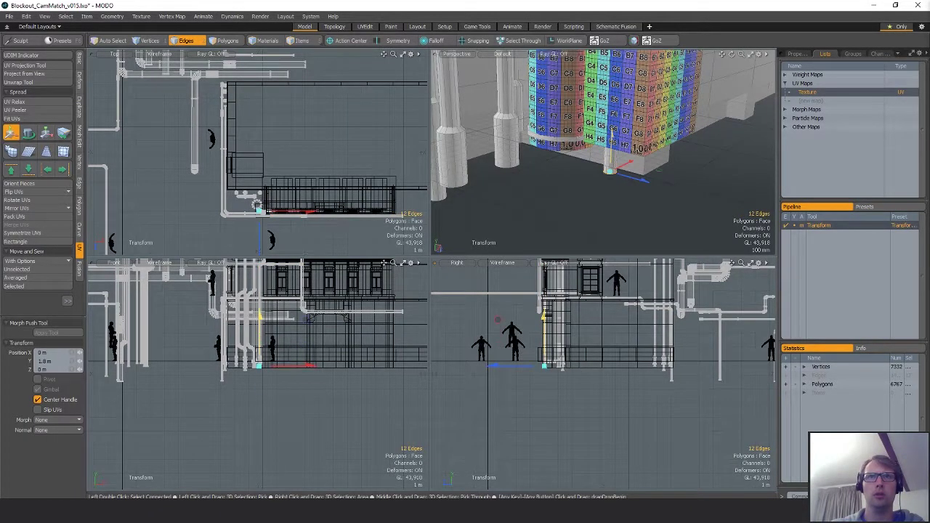
{"action": "key", "text": "space"}
{"action": "key", "text": "Escape"}
- Unwrap the thin pipe onto the Texture UV map with UV Peeler, using a lengthwise edge loop as the seam
{"action": "left_click_drag", "start_coordinate": [610, 80], "coordinate": [611, 233], "text": "alt+shift"}
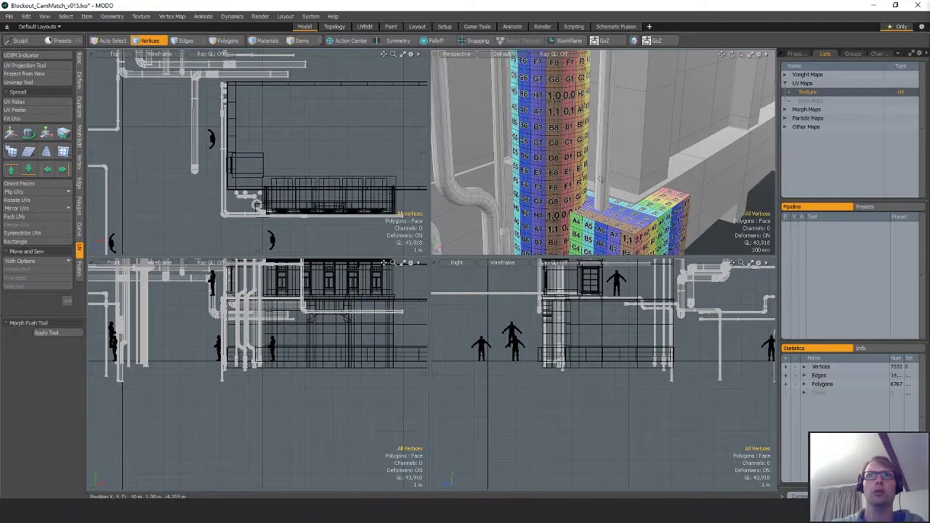
{"action": "left_click_drag", "start_coordinate": [616, 188], "coordinate": [609, 148], "text": "alt"}
{"action": "key", "text": "3"}
{"action": "left_click", "coordinate": [582, 177]}
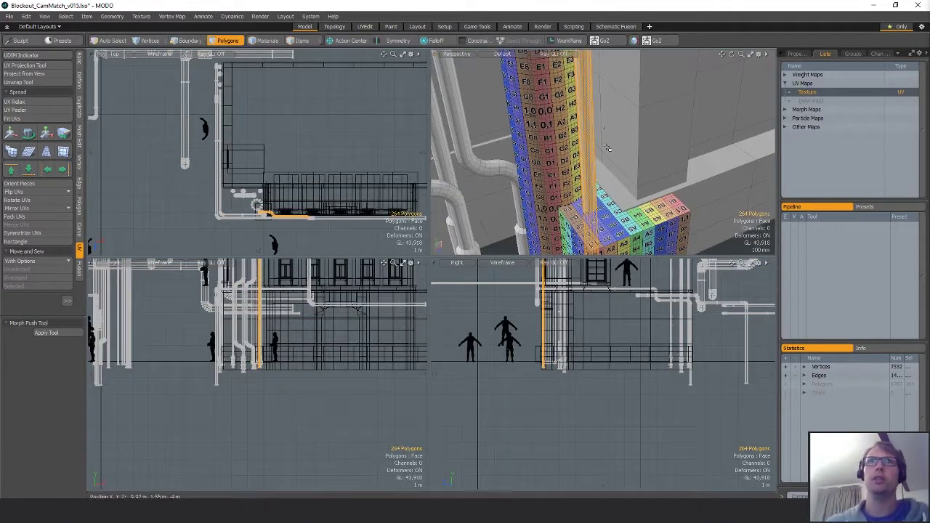
{"action": "left_click_drag", "start_coordinate": [658, 125], "coordinate": [647, 185], "text": "alt"}
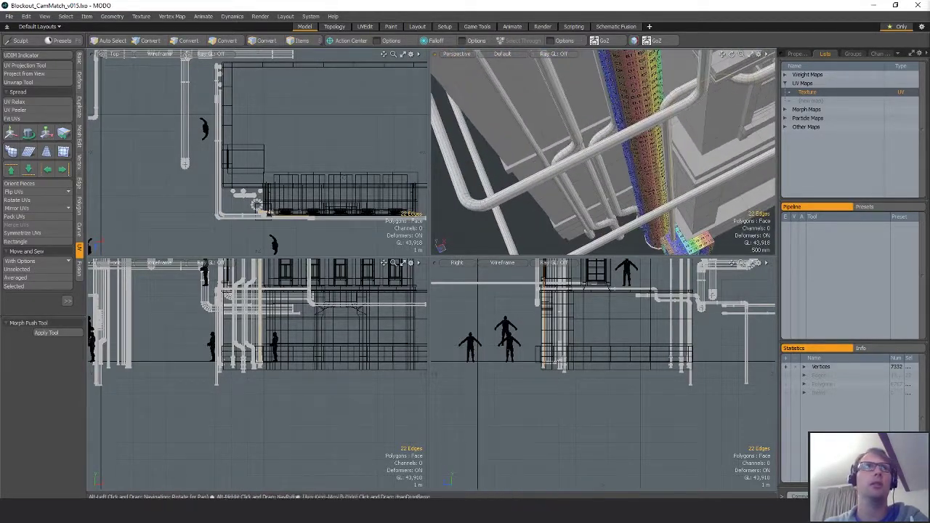
{"action": "double_click", "coordinate": [815, 94]}
{"action": "left_click", "coordinate": [23, 110]}
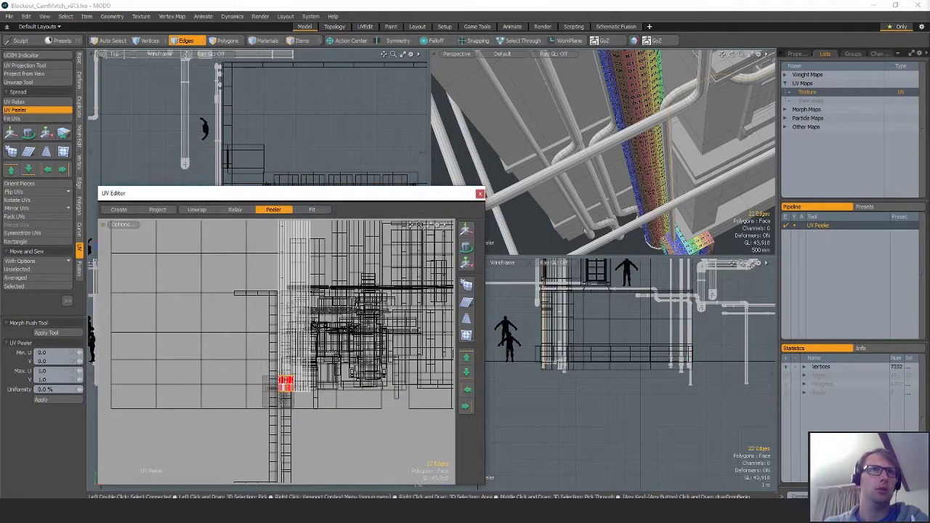
{"action": "scroll", "coordinate": [280, 387], "scroll_direction": "up", "scroll_amount": 10}
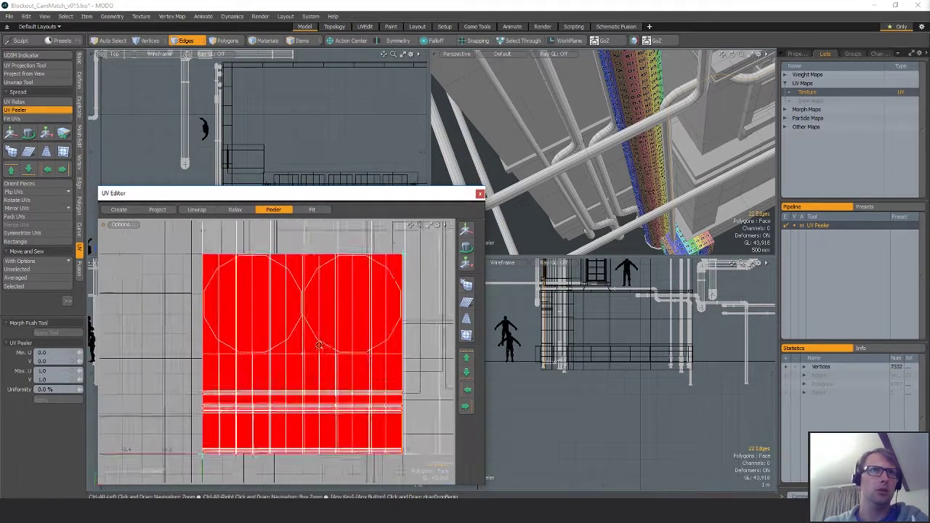
{"action": "scroll", "coordinate": [271, 359], "scroll_direction": "down", "scroll_amount": 5}
{"action": "key", "text": "space"}
- Isolate the thin pipe by hiding the other pipes, and reselect its polygons
{"action": "key", "text": "3"}
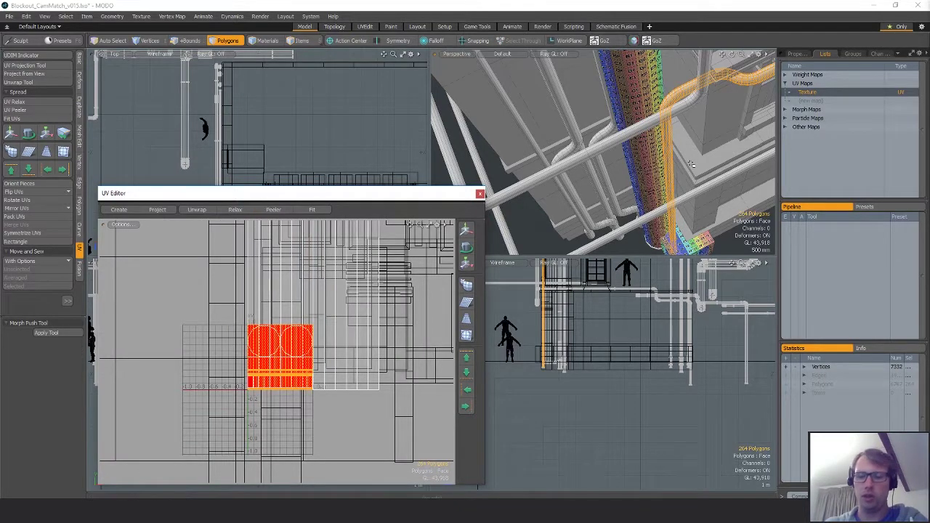
{"action": "key", "text": "shift+h"}
{"action": "left_click_drag", "start_coordinate": [612, 209], "coordinate": [574, 182], "text": "alt"}
{"action": "left_click", "coordinate": [661, 391]}
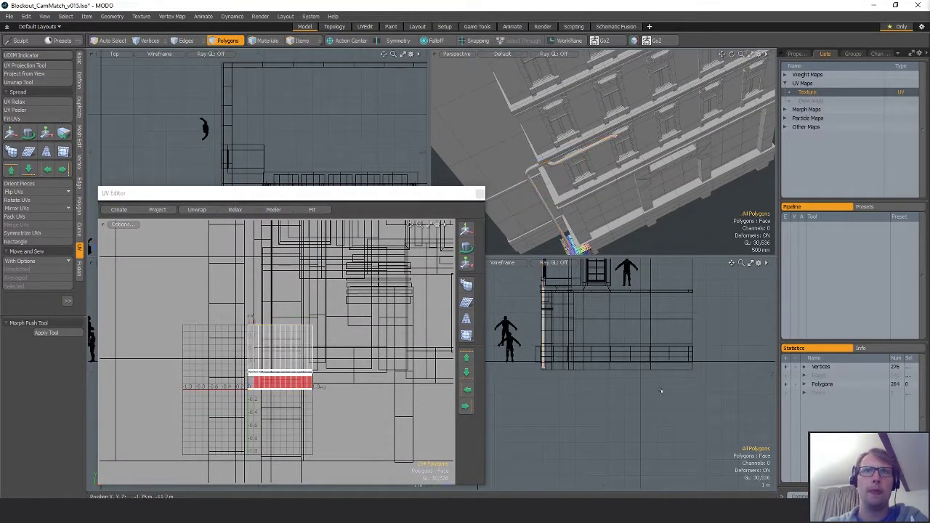
{"action": "double_click", "coordinate": [557, 166]}
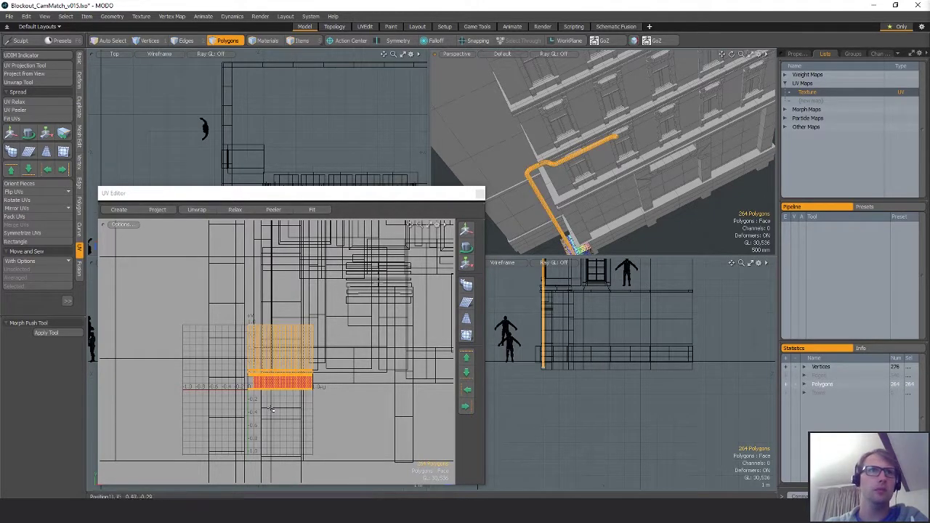
- Tear off the two stretched, inverted polygons in the thin pipe's UVs and move them below the island
{"action": "scroll", "coordinate": [245, 364], "scroll_direction": "up", "scroll_amount": 6}
{"action": "left_click", "coordinate": [245, 364]}
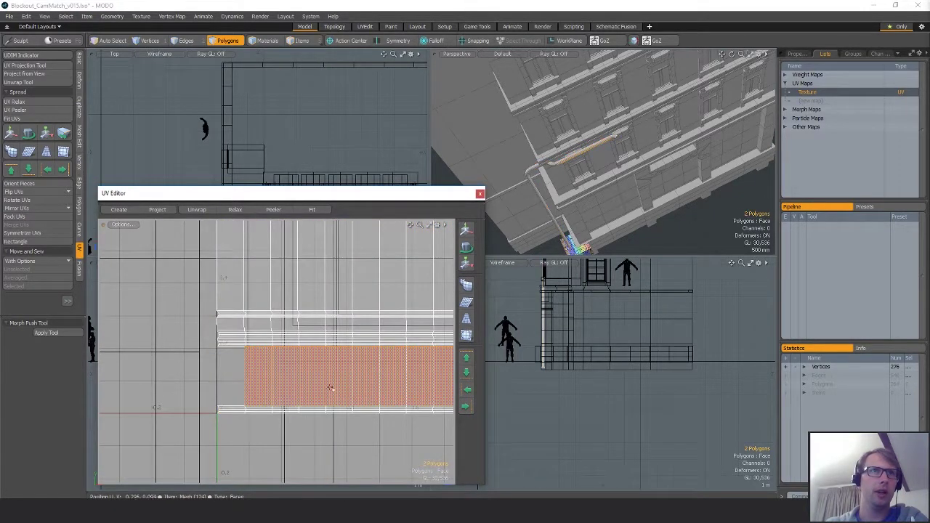
{"action": "scroll", "coordinate": [305, 360], "scroll_direction": "down", "scroll_amount": 5}
{"action": "key", "text": "w"}
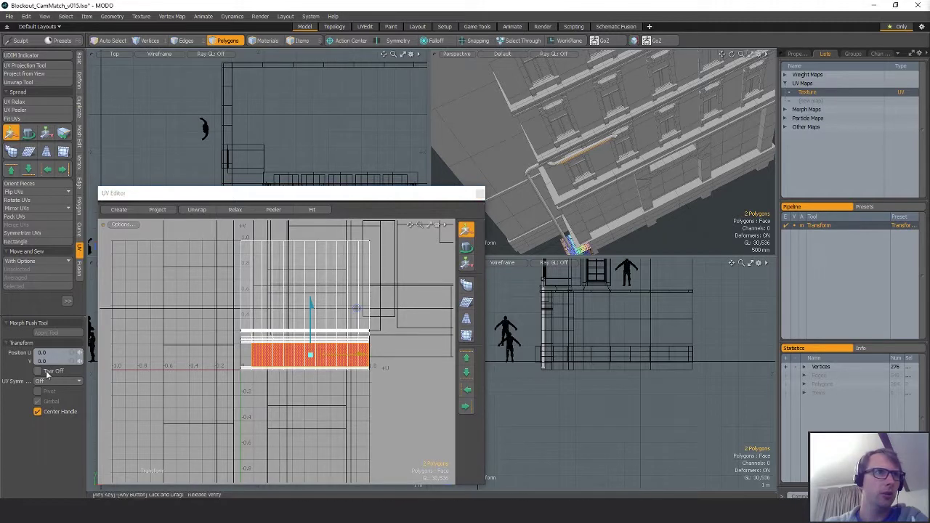
{"action": "left_click_drag", "start_coordinate": [345, 344], "coordinate": [345, 393]}
{"action": "key", "text": "q"}
- Stitch the torn-off UV polygons back onto the island with Move and Sew along the selected edge
{"action": "left_click", "coordinate": [377, 399]}
{"action": "key", "text": "w"}
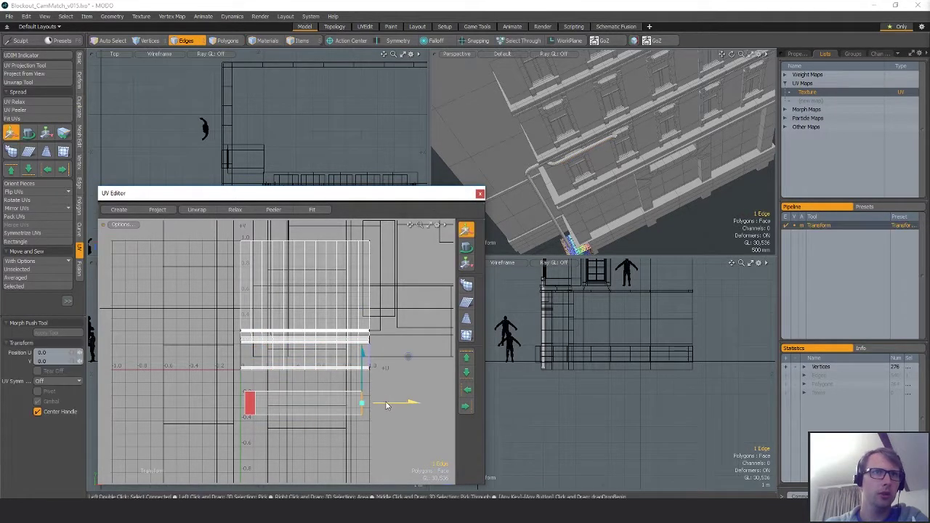
{"action": "scroll", "coordinate": [213, 356], "scroll_direction": "up", "scroll_amount": 5}
{"action": "key", "text": "q"}
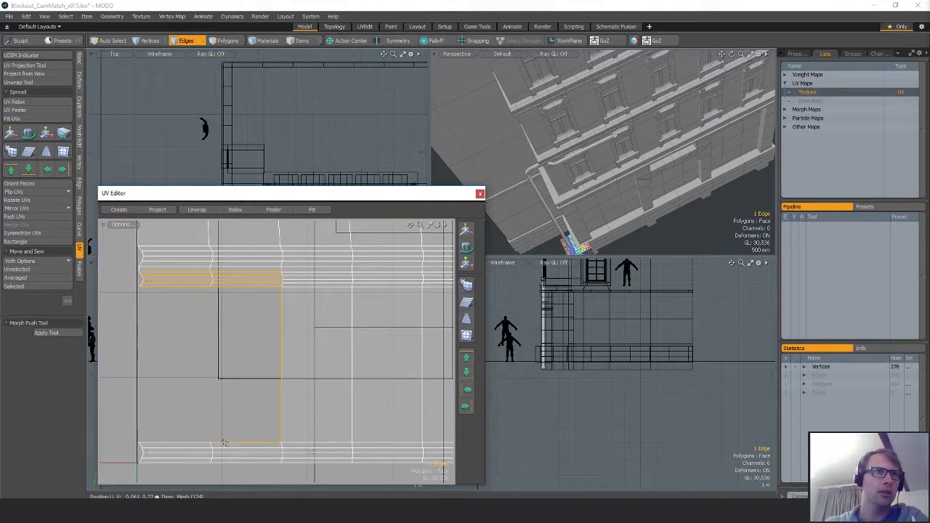
{"action": "left_click", "coordinate": [29, 290]}
- Straighten the whole thin pipe's UV island with UV Rectangle, without packing or uniform spans
{"action": "key", "text": "3"}
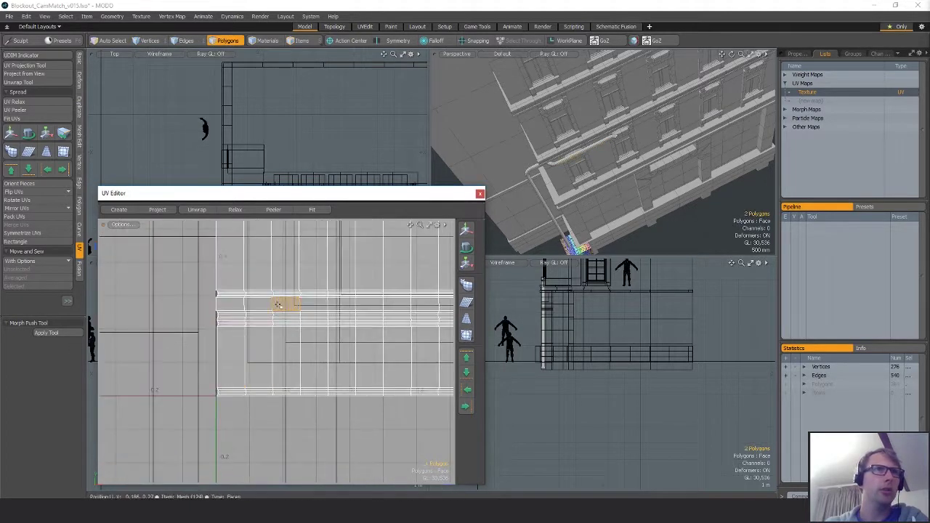
{"action": "double_click", "coordinate": [209, 292]}
{"action": "left_click", "coordinate": [34, 241]}
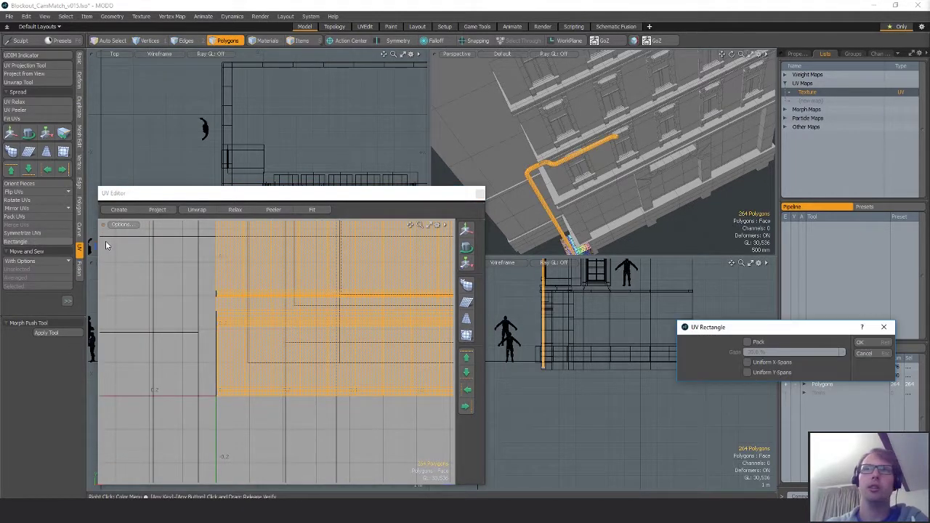
{"action": "key", "text": "Return"}
{"action": "scroll", "coordinate": [285, 361], "scroll_direction": "up", "scroll_amount": 2}
{"action": "left_click_drag", "start_coordinate": [285, 361], "coordinate": [294, 360], "text": "ctrl+alt"}
{"action": "left_click_drag", "start_coordinate": [186, 406], "coordinate": [249, 378], "text": "ctrl+alt"}
{"action": "left_click_drag", "start_coordinate": [201, 329], "coordinate": [228, 496], "text": "alt+shift"}
{"action": "scroll", "coordinate": [256, 357], "scroll_direction": "down", "scroll_amount": 3}
{"action": "left_click_drag", "start_coordinate": [255, 356], "coordinate": [346, 368], "text": "ctrl+alt"}
{"action": "scroll", "coordinate": [345, 368], "scroll_direction": "down", "scroll_amount": 6}
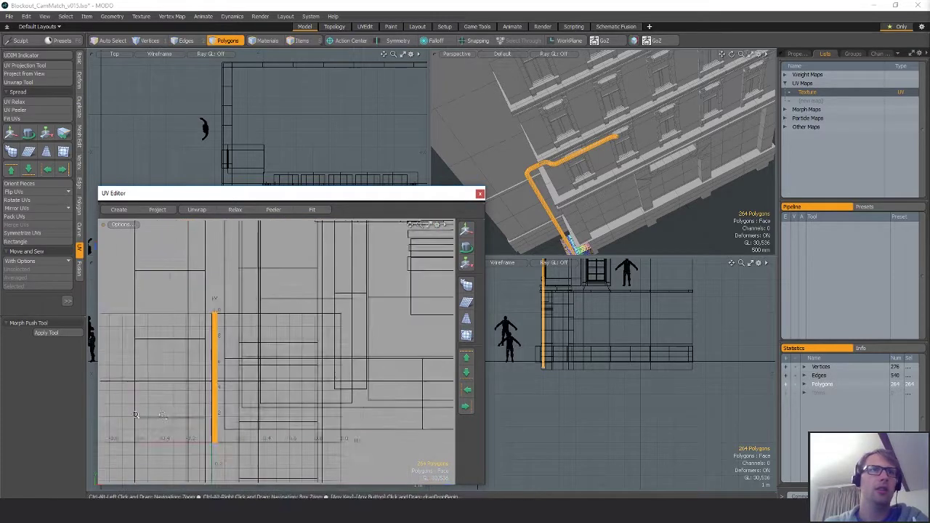
- Set the action center to Origin and scale the thin pipe's UV island uniformly to 643.5 %
{"action": "left_click_drag", "start_coordinate": [672, 178], "coordinate": [632, 145], "text": "alt"}
{"action": "left_click_drag", "start_coordinate": [632, 196], "coordinate": [628, 95], "text": "alt+shift"}
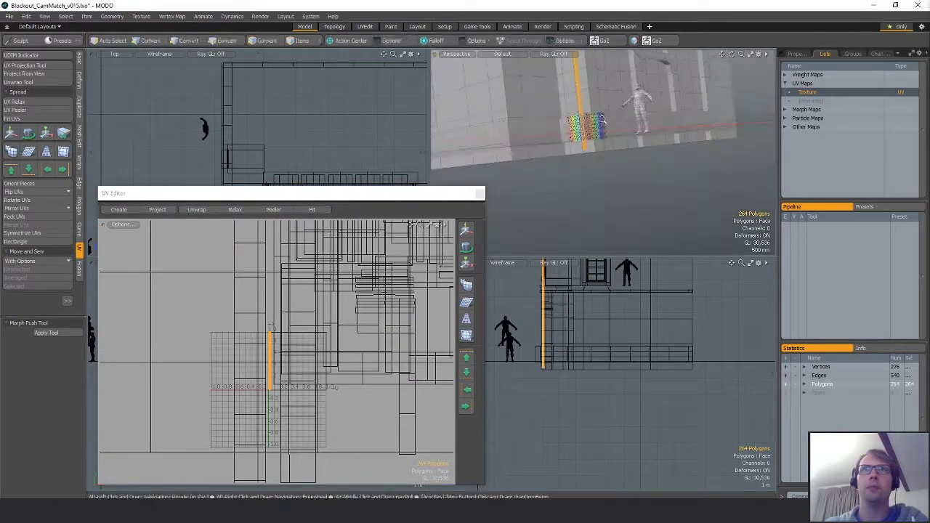
{"action": "left_click_drag", "start_coordinate": [628, 131], "coordinate": [675, 178], "text": "ctrl+alt"}
{"action": "key", "text": "y"}
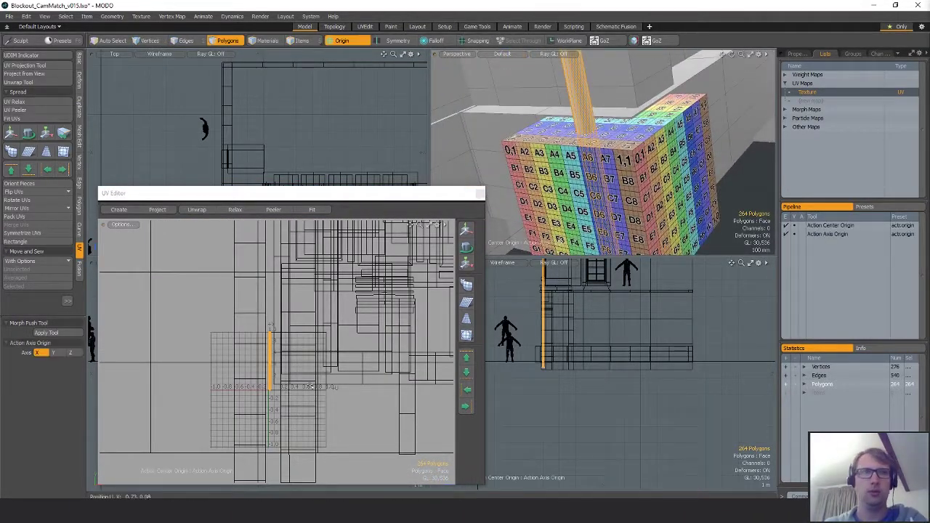
{"action": "key", "text": "alt+o"}
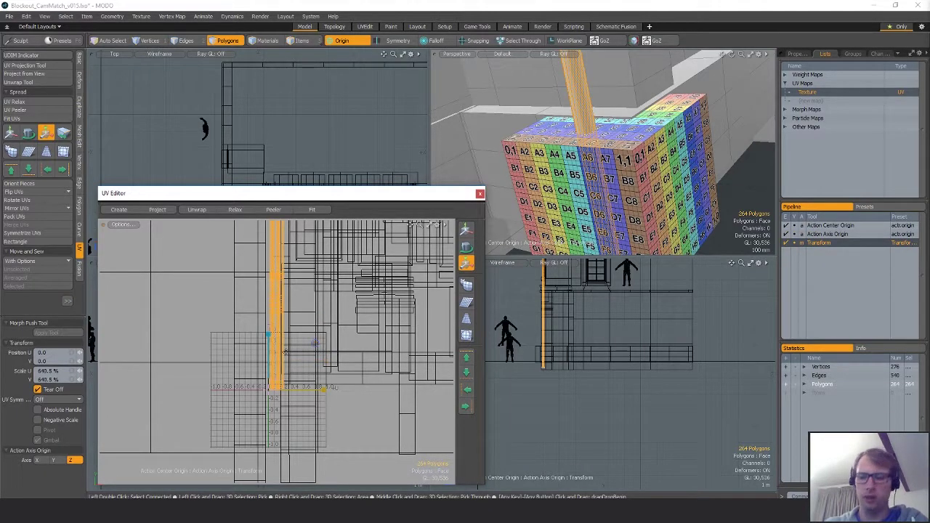
{"action": "left_click", "coordinate": [289, 355]}
- Assign the Texel_Density material to the thin pipe and scale its UVs by a further 192 % about the origin
{"action": "left_click_drag", "start_coordinate": [611, 167], "coordinate": [683, 210], "text": "alt"}
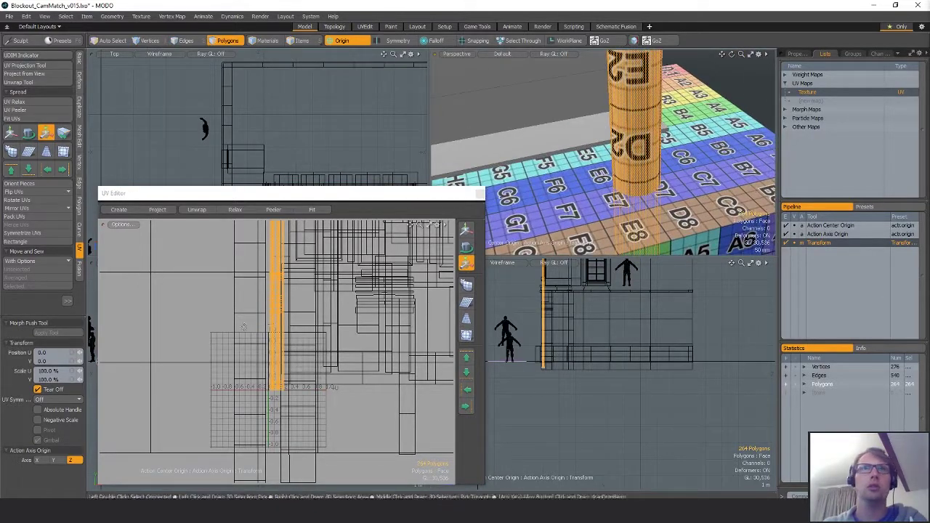
{"action": "mouse_move", "coordinate": [314, 343]}
{"action": "left_mouse_down"}
{"action": "mouse_move", "coordinate": [334, 342]}
{"action": "mouse_move", "coordinate": [322, 343]}
{"action": "left_mouse_up"}
{"action": "left_click_drag", "start_coordinate": [614, 149], "coordinate": [597, 125], "text": "alt"}
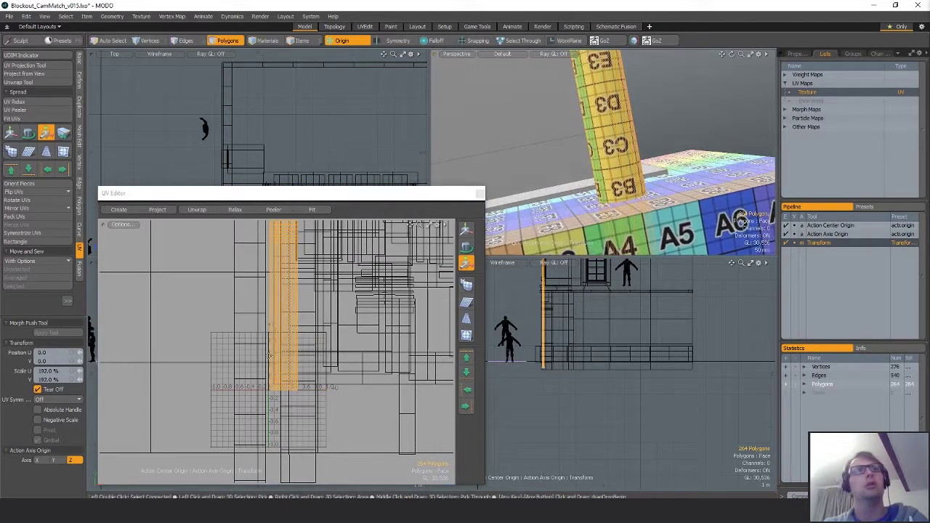
- Rotate the thin pipe's UV island by -180° so its checker labels read upright
{"action": "left_click_drag", "start_coordinate": [271, 354], "coordinate": [231, 441], "text": "ctrl+alt"}
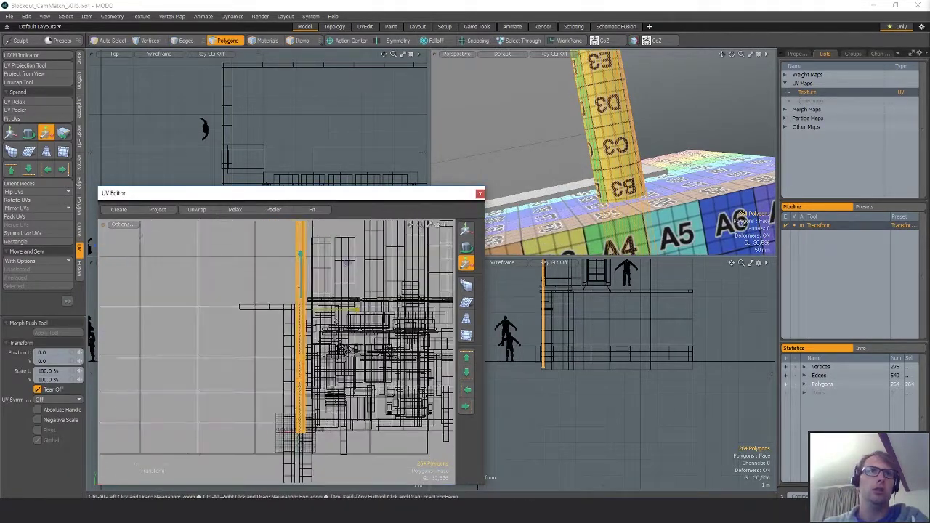
{"action": "key", "text": "e"}
{"action": "left_click_drag", "start_coordinate": [330, 263], "coordinate": [270, 355]}
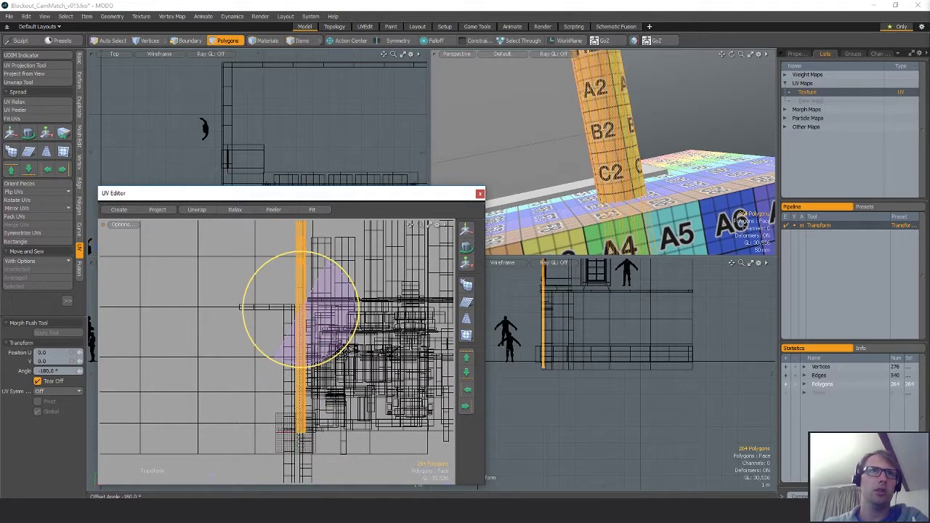
{"action": "right_click", "coordinate": [298, 512]}
{"action": "left_click_drag", "start_coordinate": [310, 418], "coordinate": [382, 382], "text": "alt"}
{"action": "left_click_drag", "start_coordinate": [305, 363], "coordinate": [416, 433], "text": "alt"}
{"action": "left_click_drag", "start_coordinate": [416, 434], "coordinate": [363, 386], "text": "alt"}
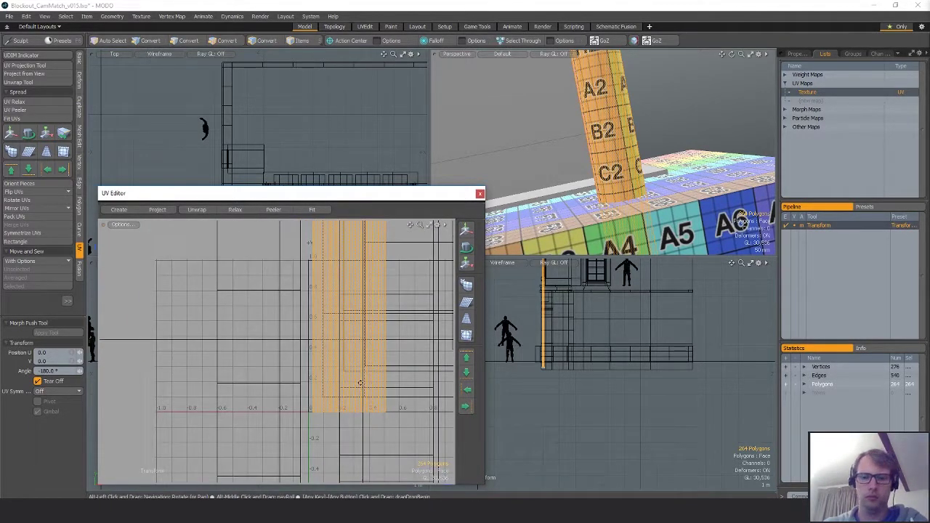
- Scale the thin pipe's UVs to 87.5 % about the origin to match the reference cube's texel density
{"action": "key", "text": "alt+o"}
{"action": "left_click_drag", "start_coordinate": [563, 171], "coordinate": [627, 245], "text": "alt"}
{"action": "key", "text": "r"}
{"action": "mouse_move", "coordinate": [358, 343]}
{"action": "left_mouse_down", "text": "alt+shift"}
{"action": "mouse_move", "coordinate": [341, 356]}
{"action": "mouse_move", "coordinate": [358, 341]}
{"action": "left_mouse_up", "text": "alt+shift"}
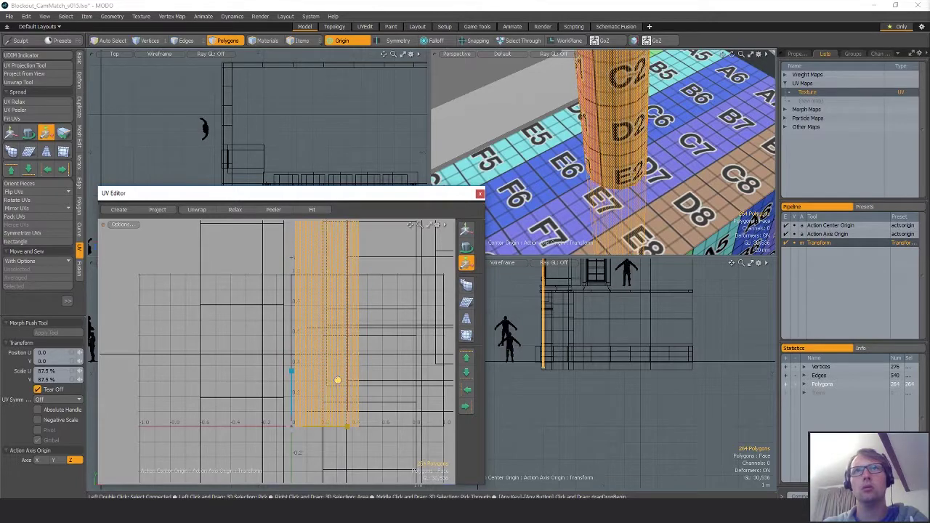
{"action": "left_click_drag", "start_coordinate": [538, 247], "coordinate": [574, 225], "text": "alt"}
{"action": "scroll", "coordinate": [574, 185], "scroll_direction": "down", "scroll_amount": 8}
{"action": "key", "text": "space"}
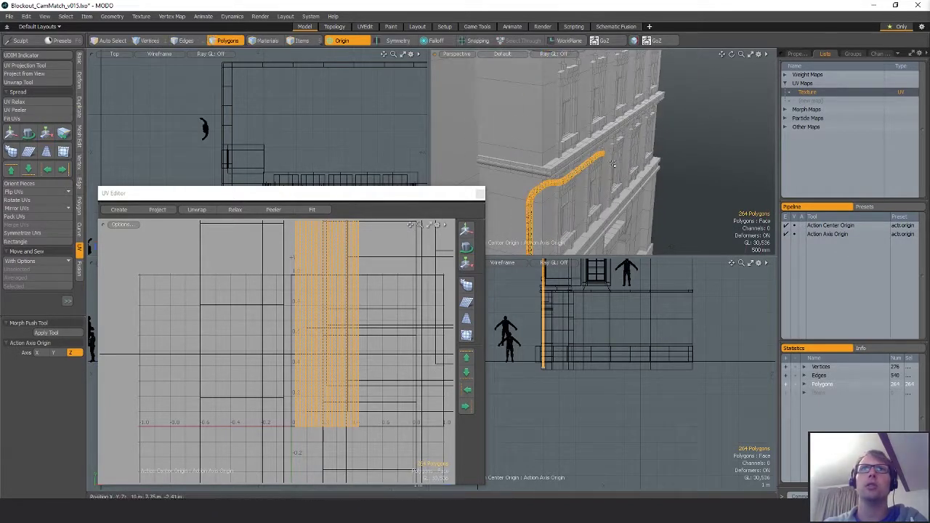
- Examine the checker pattern along the thin pipe's bends and horizontal run for distortion
{"action": "left_click_drag", "start_coordinate": [579, 173], "coordinate": [604, 161]}
{"action": "scroll", "coordinate": [583, 169], "scroll_direction": "up", "scroll_amount": 10}
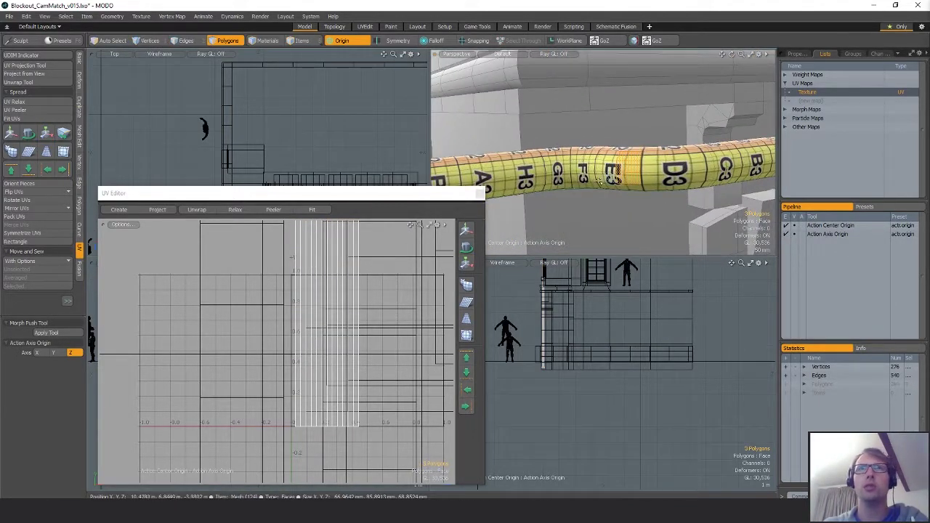
{"action": "left_click_drag", "start_coordinate": [536, 166], "coordinate": [661, 186], "text": "alt"}
{"action": "left_click_drag", "start_coordinate": [703, 163], "coordinate": [569, 144], "text": "alt"}
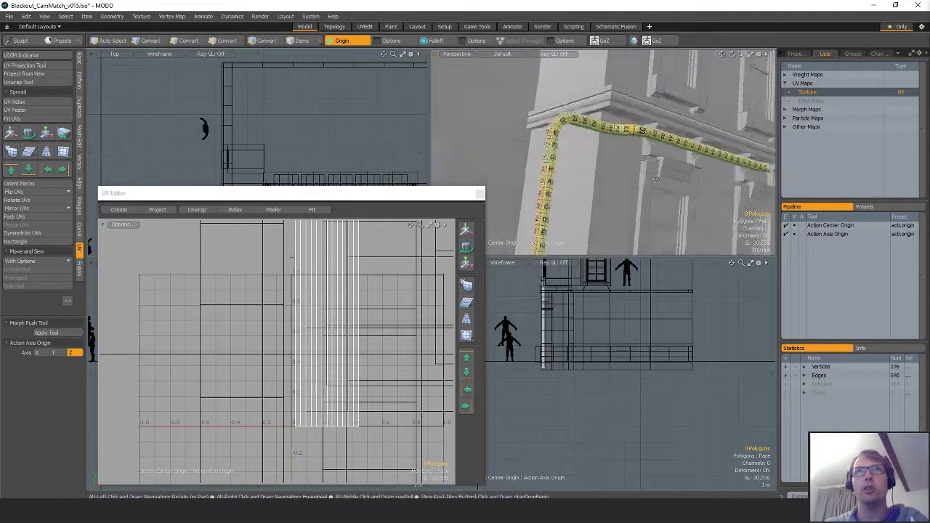
{"action": "left_click_drag", "start_coordinate": [657, 179], "coordinate": [699, 133], "text": "alt"}
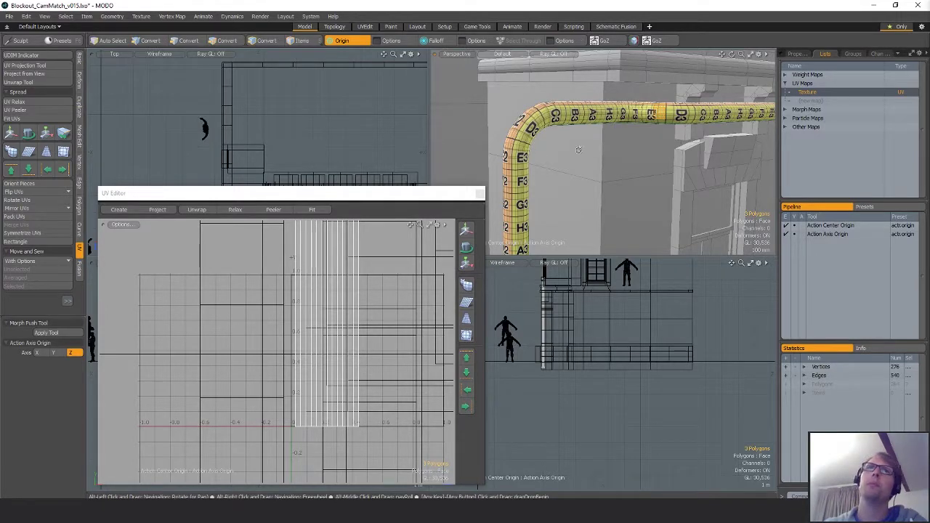
{"action": "left_click_drag", "start_coordinate": [579, 149], "coordinate": [579, 69], "text": "ctrl+alt"}
- Unhide all the pipes, then select the next straight vertical pipe at the building corner and isolate it
{"action": "mouse_move", "coordinate": [616, 173]}
{"action": "left_mouse_down", "text": "alt+shift"}
{"action": "mouse_move", "coordinate": [614, 125]}
{"action": "mouse_move", "coordinate": [612, 168]}
{"action": "mouse_move", "coordinate": [634, 176]}
{"action": "mouse_move", "coordinate": [617, 165]}
{"action": "mouse_move", "coordinate": [631, 161]}
{"action": "mouse_move", "coordinate": [619, 167]}
{"action": "mouse_move", "coordinate": [621, 160]}
{"action": "left_mouse_up", "text": "alt+shift"}
{"action": "key", "text": "Escape"}
{"action": "key", "text": "u"}
{"action": "double_click", "coordinate": [617, 153]}
{"action": "key", "text": "shift+h"}
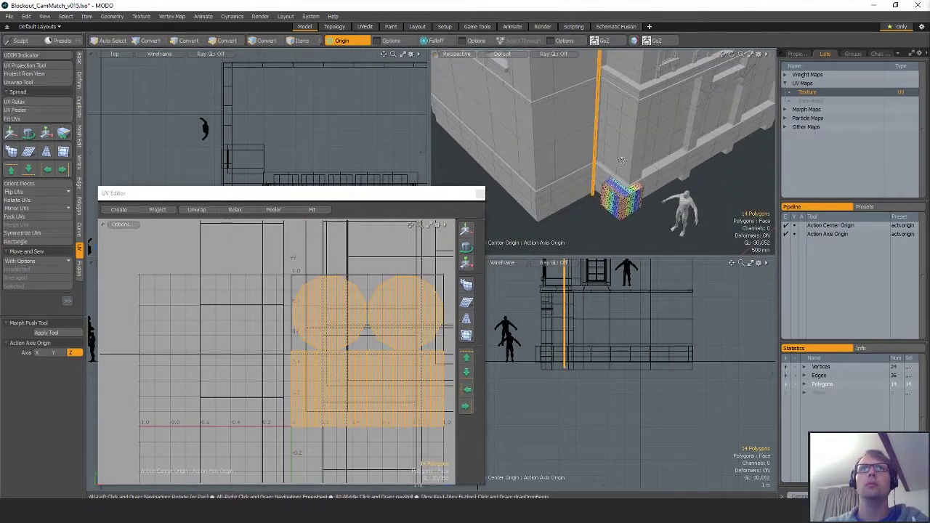
- Delete the two end cap polygons from the straight vertical pipe at the building corner
{"action": "right_click_drag", "start_coordinate": [584, 384], "coordinate": [645, 380]}
{"action": "left_click_drag", "start_coordinate": [645, 380], "coordinate": [652, 473], "text": "alt"}
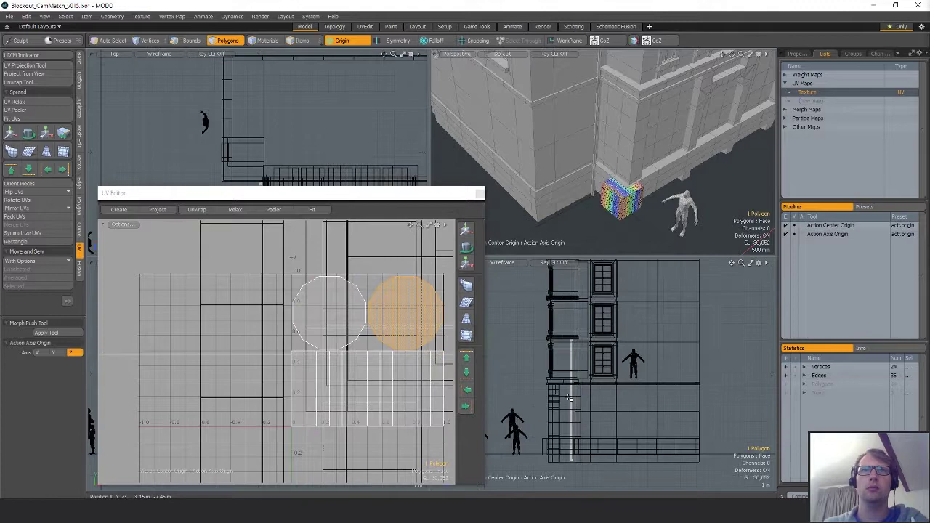
{"action": "left_click", "coordinate": [694, 335]}
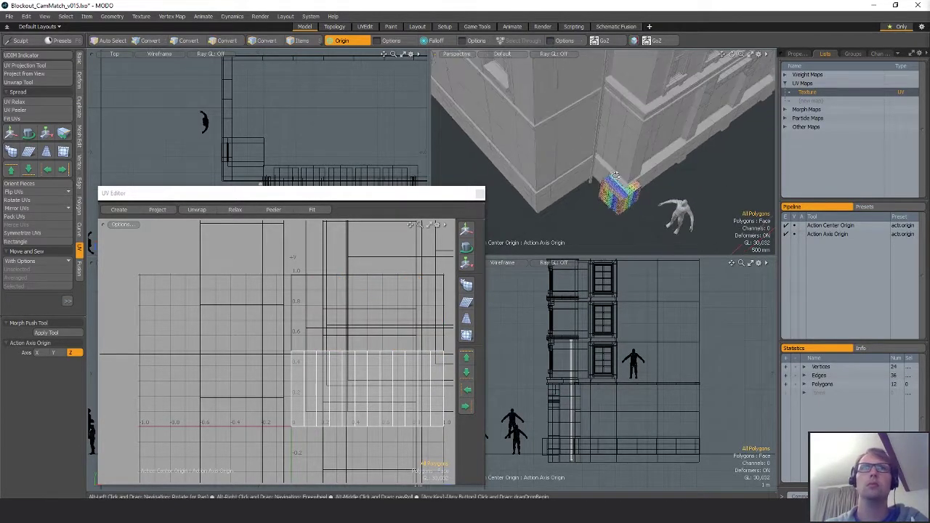
- Unwrap the open pipe with UV Peeler, using one of its lengthwise edges as the seam
{"action": "left_click_drag", "start_coordinate": [311, 194], "coordinate": [309, 228]}
{"action": "scroll", "coordinate": [384, 107], "scroll_direction": "up", "scroll_amount": 5}
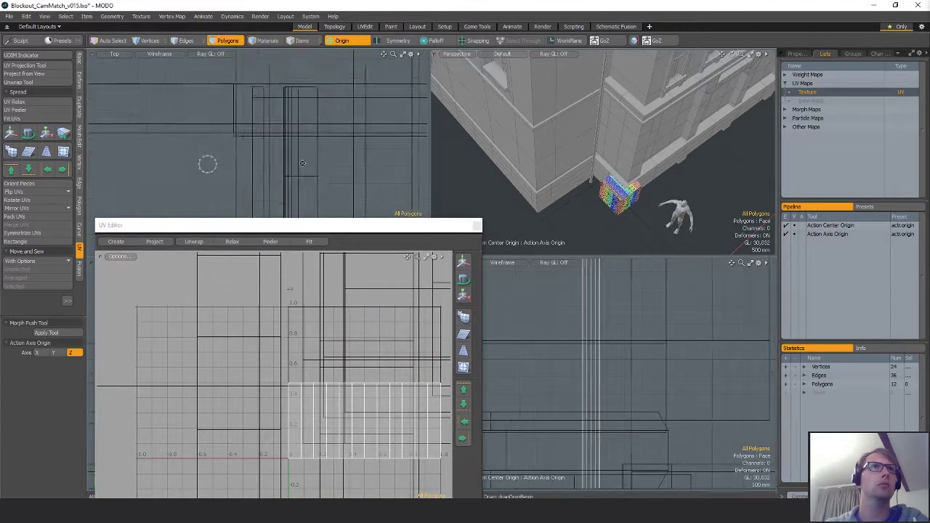
{"action": "key", "text": "1"}
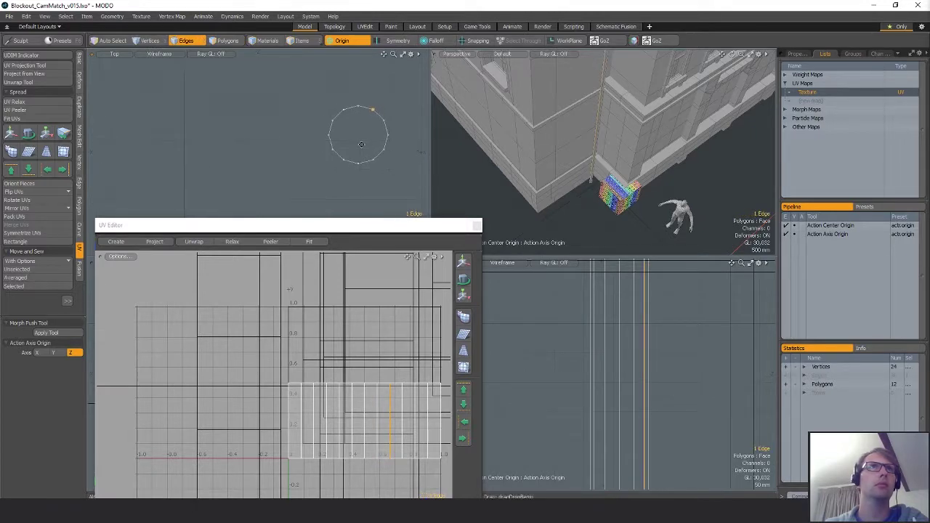
{"action": "left_click_drag", "start_coordinate": [362, 144], "coordinate": [352, 142], "text": "alt"}
{"action": "left_click", "coordinate": [35, 112]}
{"action": "scroll", "coordinate": [345, 306], "scroll_direction": "down", "scroll_amount": 3}
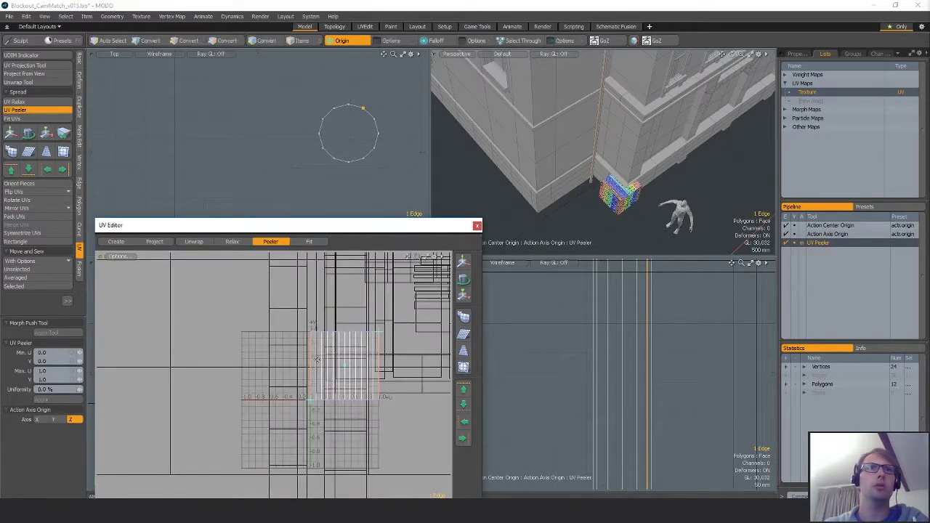
- Select all polygons of the peeled pipe and straighten their UV island with the Rectangle operation
{"action": "key", "text": "3"}
{"action": "left_click_drag", "start_coordinate": [345, 307], "coordinate": [292, 307], "text": "alt"}
{"action": "left_click", "coordinate": [30, 244]}
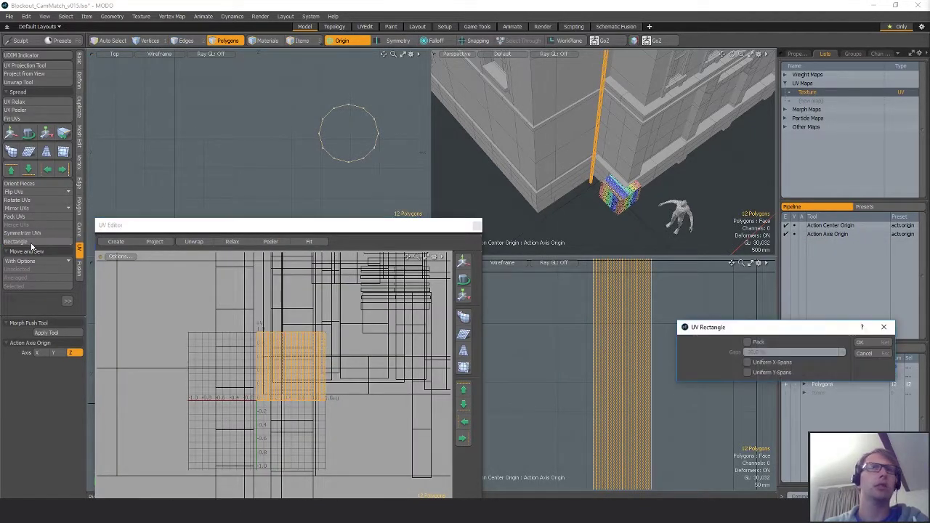
- Straighten the thin pipe's UVs with UV Rectangle and rotate the resulting island -180 degrees about its centre
{"action": "key", "text": "Return"}
{"action": "key", "text": "w"}
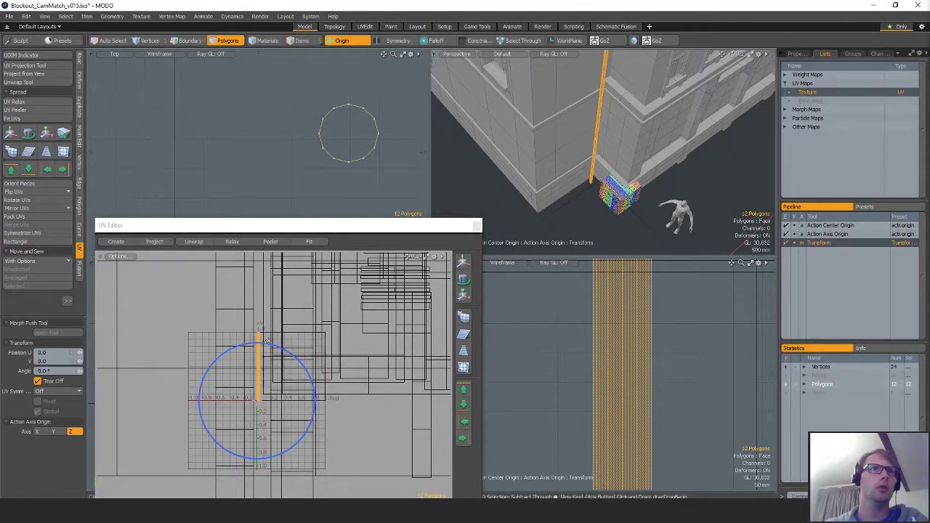
{"action": "key", "text": "ctrl+z"}
{"action": "left_click_drag", "start_coordinate": [269, 344], "coordinate": [266, 336]}
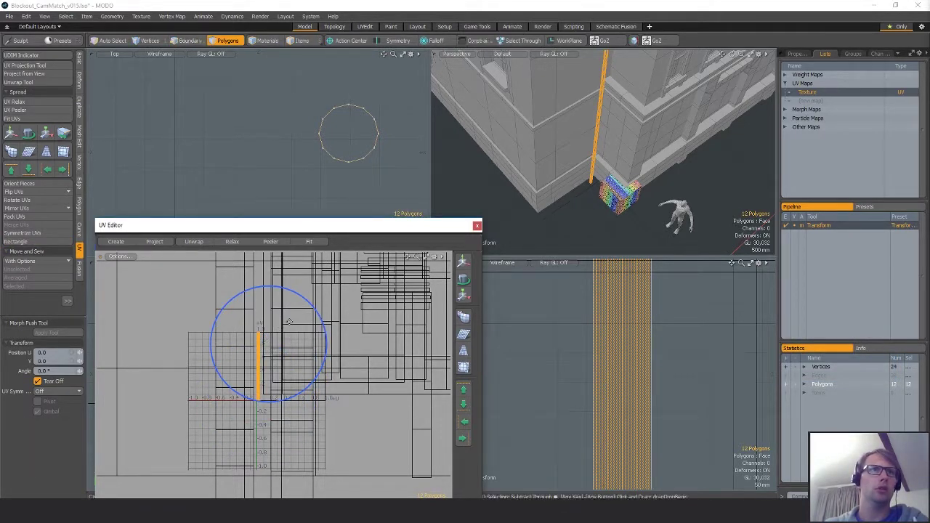
{"action": "key", "text": "ctrl+z"}
{"action": "key", "text": "ctrl+z"}
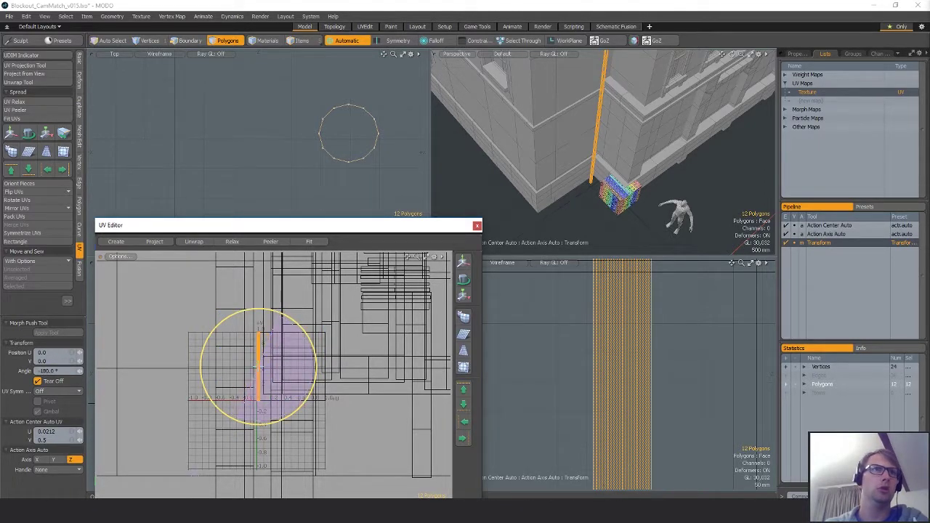
{"action": "key", "text": "space"}
{"action": "key", "text": "space"}
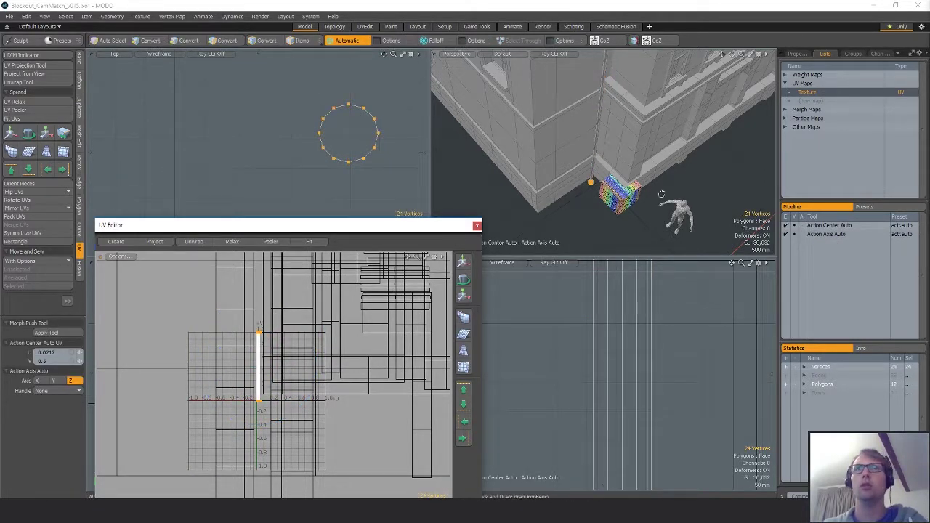
- Make the texel density cube's mesh active and move it beside the thin vertical pipe at the building corner
{"action": "left_click_drag", "start_coordinate": [661, 194], "coordinate": [679, 171], "text": "alt"}
{"action": "scroll", "coordinate": [676, 171], "scroll_direction": "up", "scroll_amount": 6}
{"action": "key", "text": "grave"}
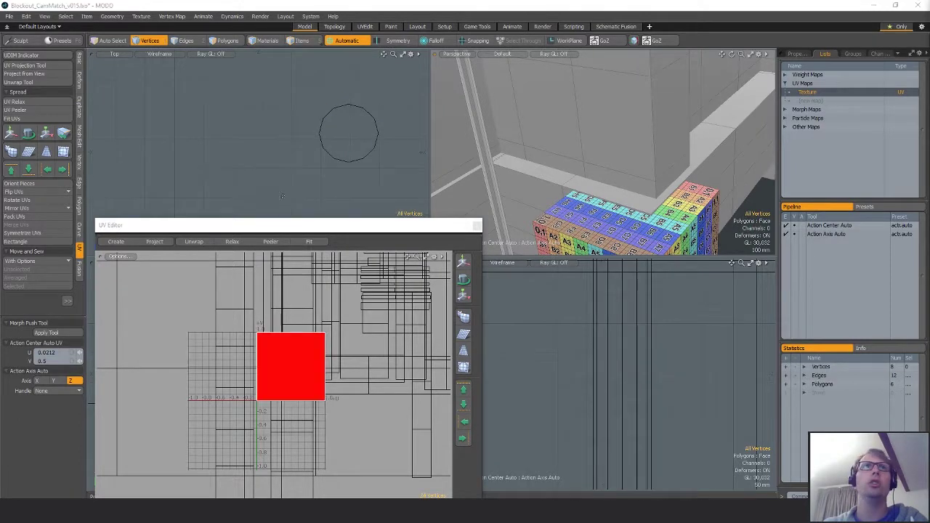
{"action": "scroll", "coordinate": [291, 167], "scroll_direction": "down", "scroll_amount": 6}
{"action": "left_click_drag", "start_coordinate": [291, 167], "coordinate": [295, 85], "text": "alt+shift"}
{"action": "key", "text": "w"}
{"action": "mouse_move", "coordinate": [346, 170]}
{"action": "left_mouse_down"}
{"action": "mouse_move", "coordinate": [339, 33]}
{"action": "mouse_move", "coordinate": [391, 18]}
{"action": "mouse_move", "coordinate": [356, 168]}
{"action": "left_mouse_up"}
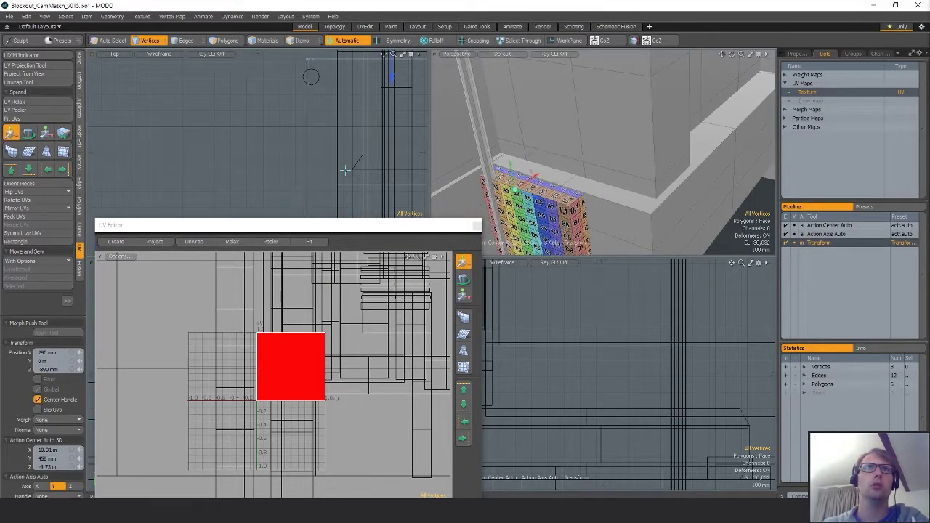
{"action": "key", "text": "space"}
- Make the thin pipe's mesh active and scale its UVs uniformly from the UV origin to about 937.5%
{"action": "key", "text": "5"}
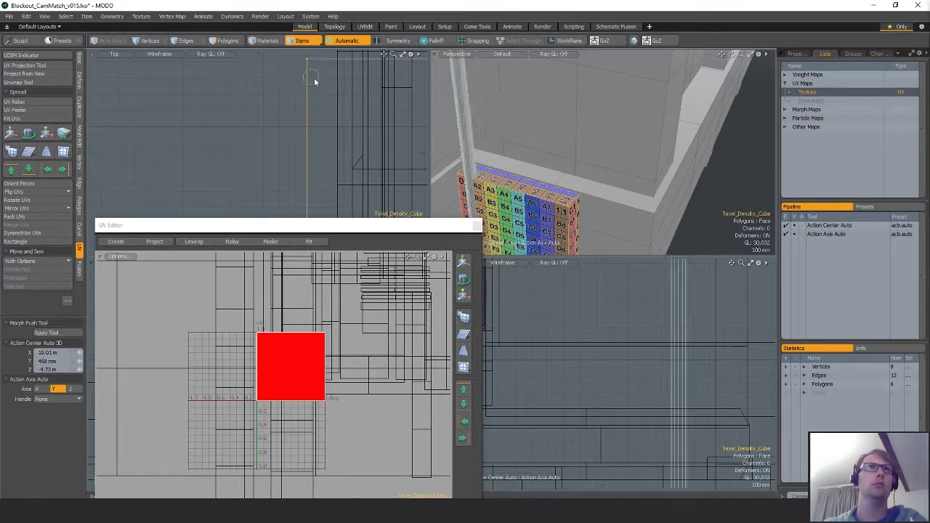
{"action": "left_click", "coordinate": [314, 81]}
{"action": "key", "text": "3"}
{"action": "left_click_drag", "start_coordinate": [577, 151], "coordinate": [660, 139], "text": "alt"}
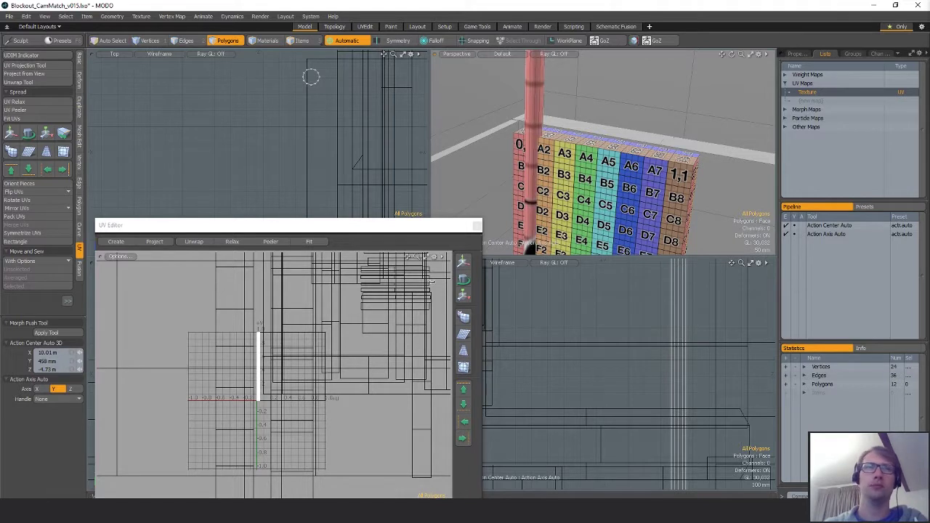
{"action": "key", "text": "alt+o"}
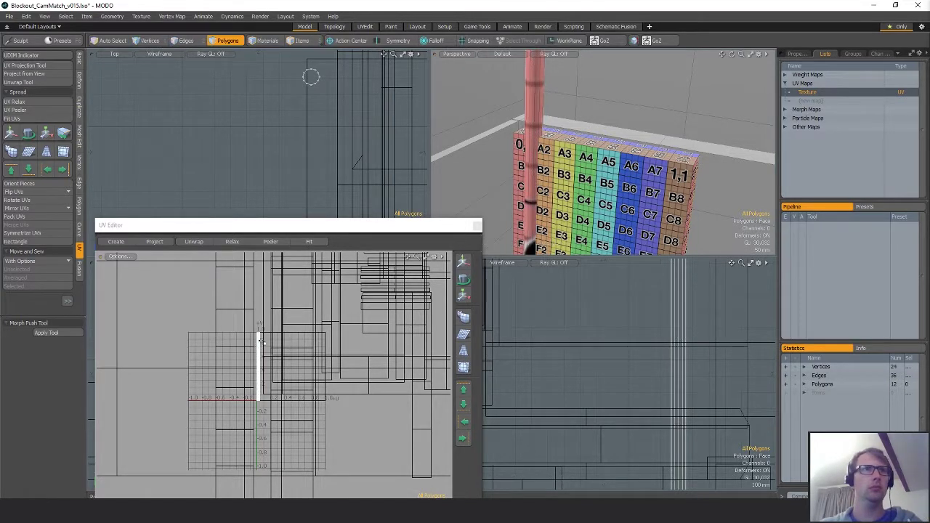
{"action": "key", "text": "y"}
{"action": "left_click_drag", "start_coordinate": [304, 354], "coordinate": [418, 355]}
{"action": "left_click_drag", "start_coordinate": [571, 216], "coordinate": [622, 80], "text": "alt"}
{"action": "left_click_drag", "start_coordinate": [610, 196], "coordinate": [627, 143], "text": "ctrl+alt"}
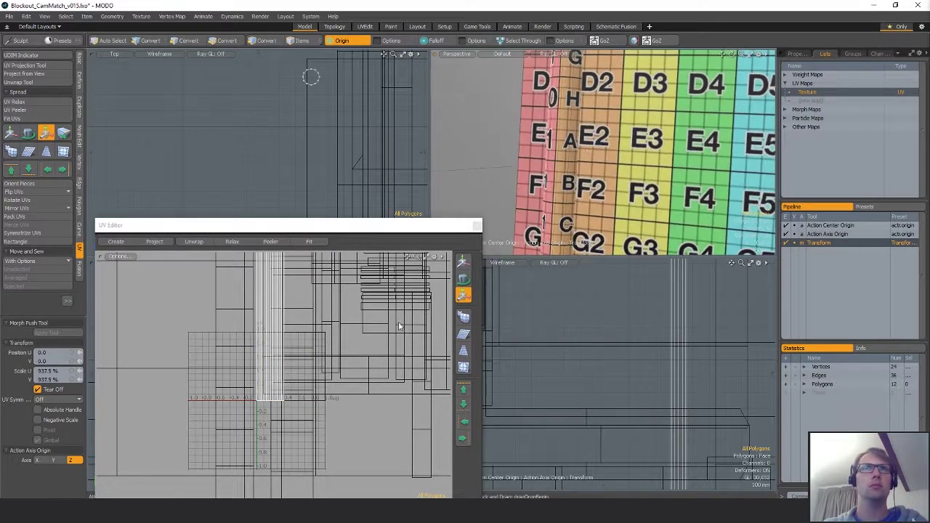
- Scale the thin pipe's UVs from the origin to about 78% to match the cube's checker density
{"action": "key", "text": "q"}
{"action": "key", "text": "y"}
{"action": "left_click_drag", "start_coordinate": [305, 356], "coordinate": [289, 355]}
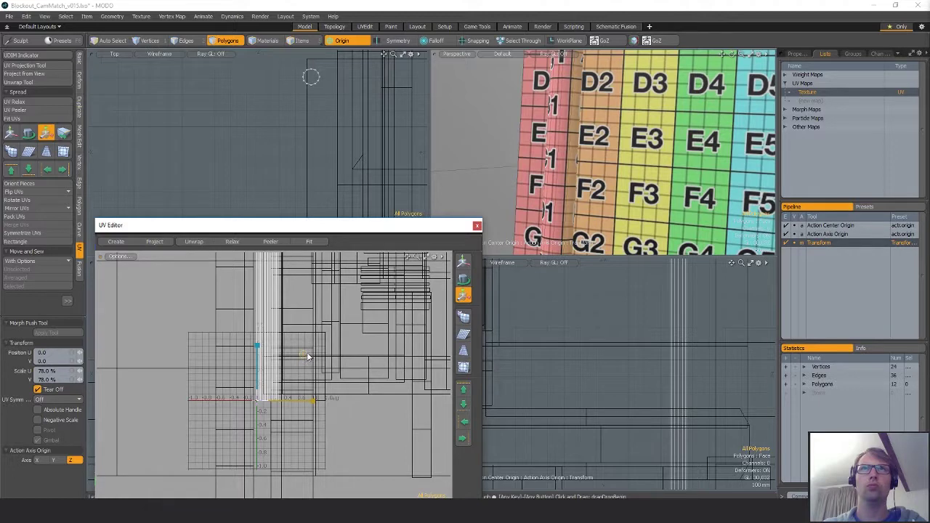
{"action": "key", "text": "space"}
{"action": "scroll", "coordinate": [587, 157], "scroll_direction": "down", "scroll_amount": 5}
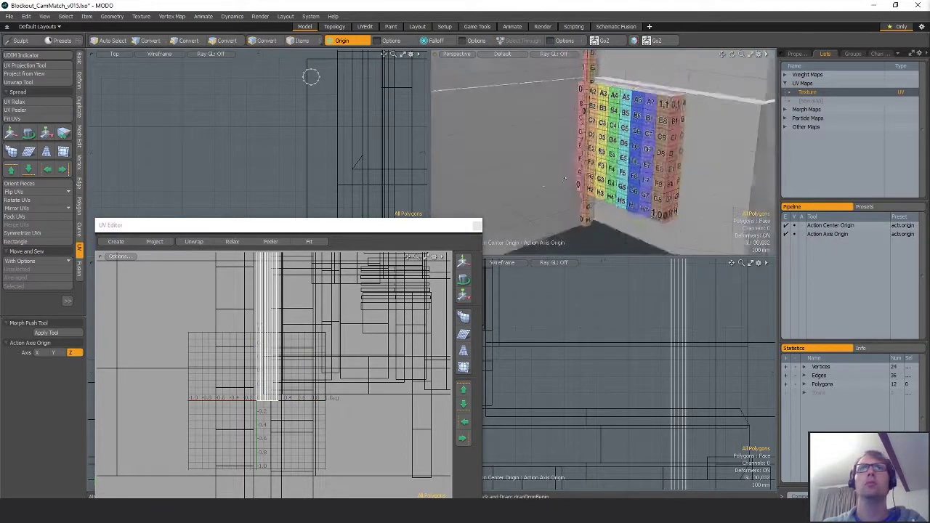
{"action": "left_click_drag", "start_coordinate": [587, 158], "coordinate": [522, 139], "text": "alt"}
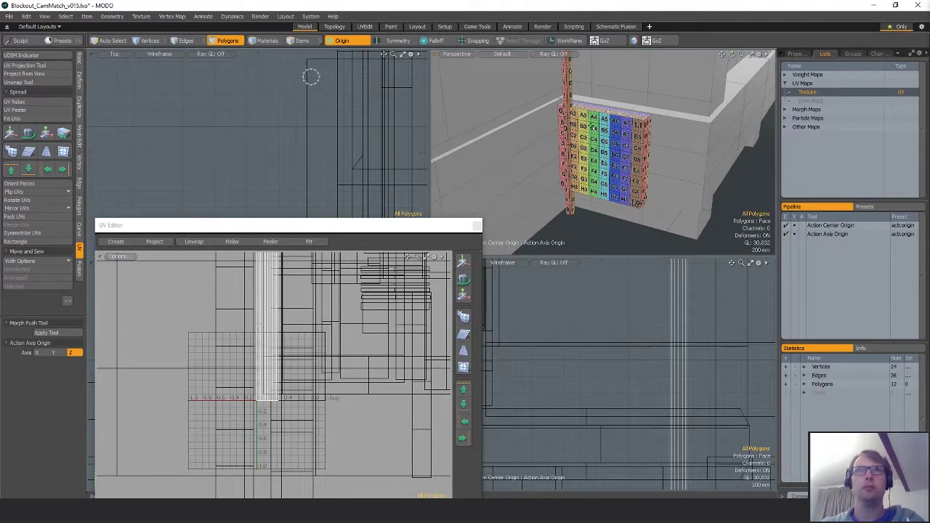
- Unhide the remaining pipes, select the connected polygons of the bent drainpipe and hide everything unselected in the mesh
{"action": "key", "text": "u"}
{"action": "left_click_drag", "start_coordinate": [590, 125], "coordinate": [654, 129], "text": "alt"}
{"action": "key", "text": "3"}
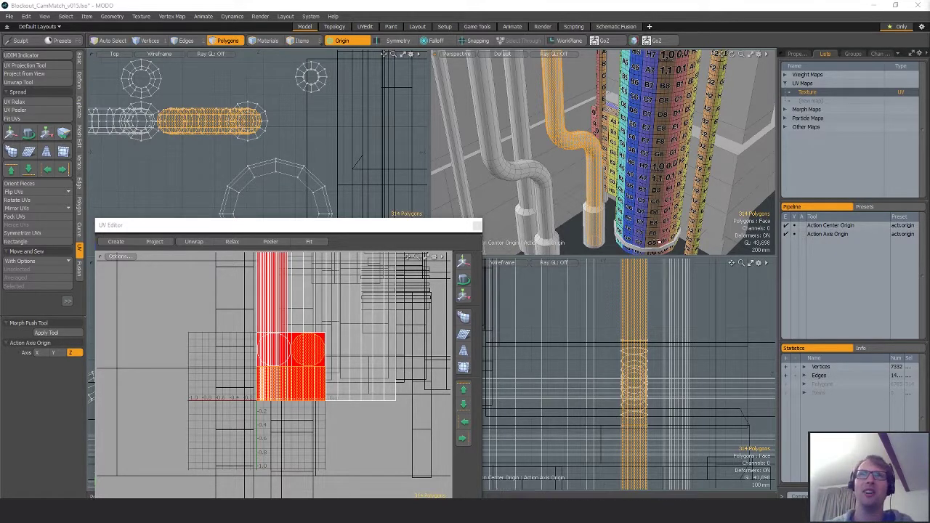
{"action": "left_click_drag", "start_coordinate": [590, 181], "coordinate": [602, 183], "text": "alt"}
{"action": "left_click", "coordinate": [602, 184]}
{"action": "double_click", "coordinate": [603, 184]}
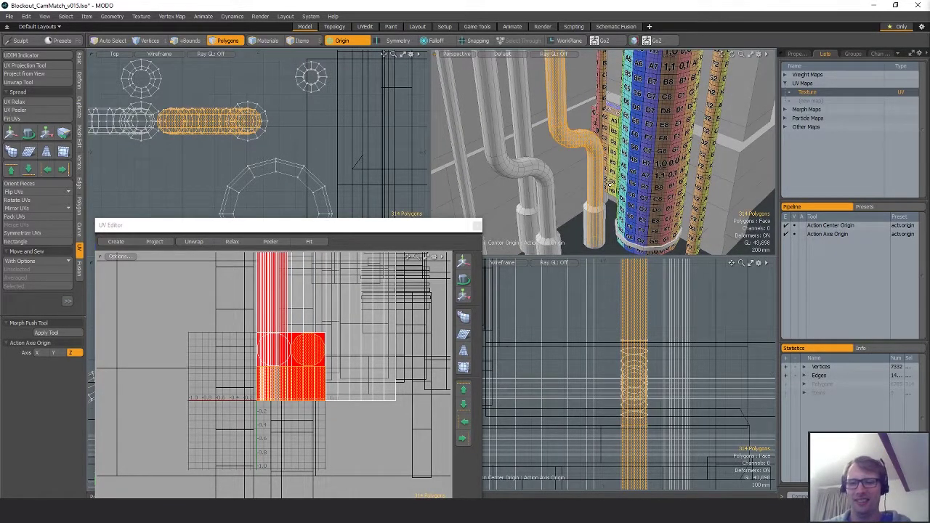
{"action": "key", "text": "shift+h"}
- Delete the end-cap polygons at the bottom and top of the bent pipe
{"action": "left_click_drag", "start_coordinate": [686, 476], "coordinate": [634, 393], "text": "alt"}
{"action": "left_click", "coordinate": [666, 425]}
{"action": "scroll", "coordinate": [665, 427], "scroll_direction": "down", "scroll_amount": 5}
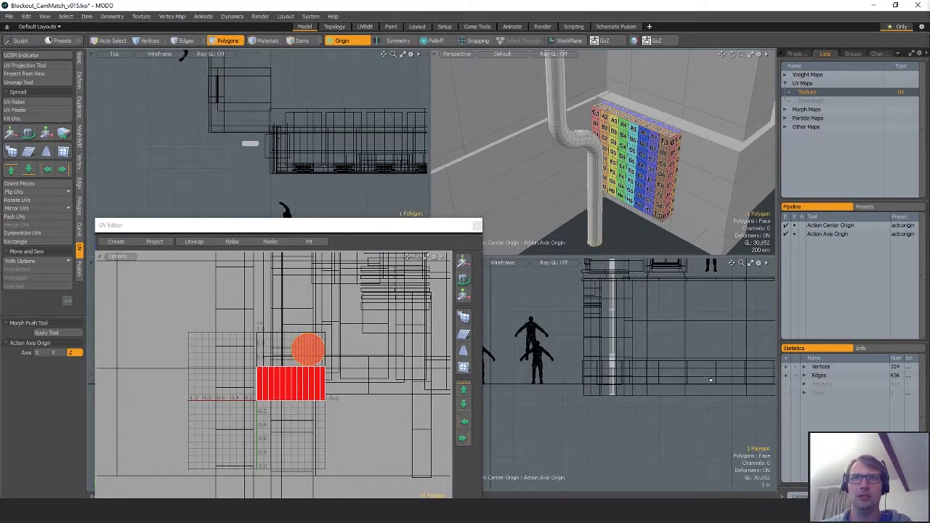
{"action": "key", "text": "Delete"}
{"action": "scroll", "coordinate": [692, 355], "scroll_direction": "up", "scroll_amount": 5}
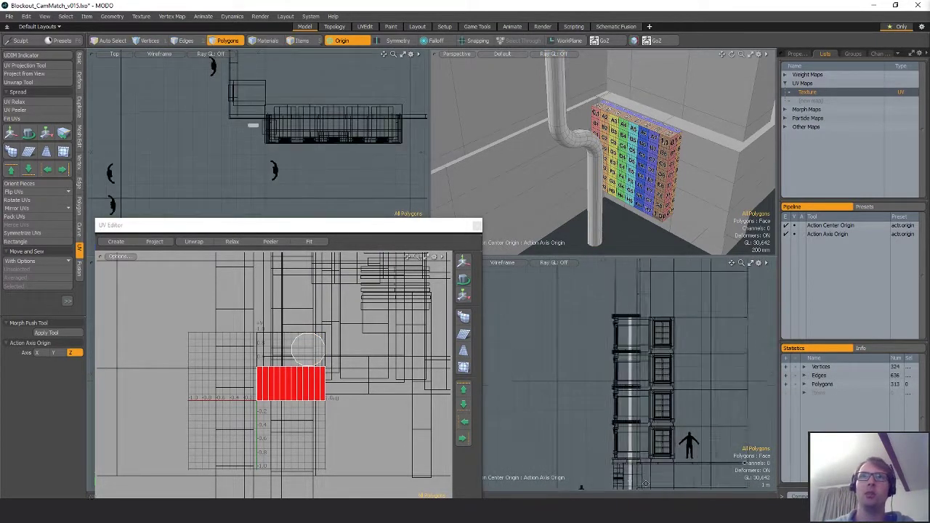
{"action": "left_click_drag", "start_coordinate": [575, 255], "coordinate": [575, 338], "text": "alt"}
{"action": "mouse_move", "coordinate": [635, 361]}
{"action": "right_mouse_down"}
{"action": "mouse_move", "coordinate": [758, 339]}
{"action": "mouse_move", "coordinate": [741, 337]}
{"action": "right_mouse_up"}
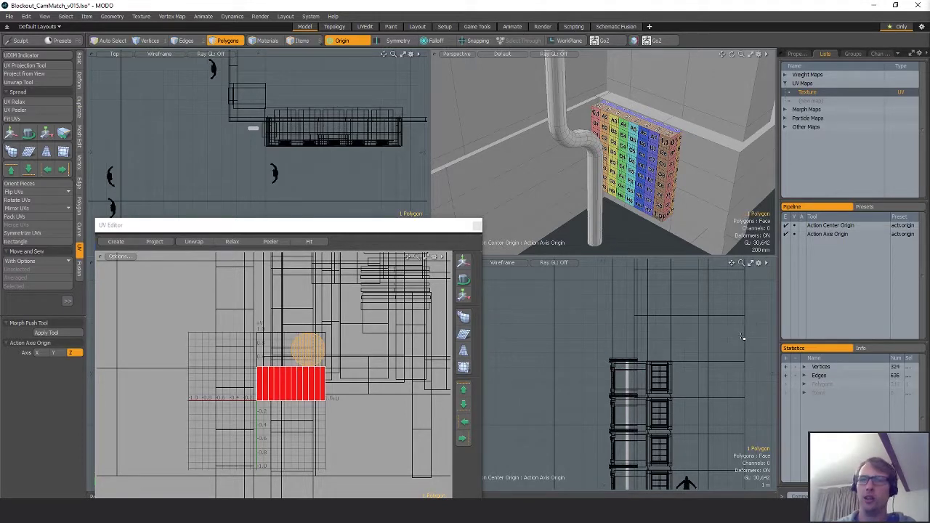
{"action": "key", "text": "Delete"}
- Select an edge loop running along the bent pipe's length and unwrap the pipe with UV Peeler
{"action": "left_click_drag", "start_coordinate": [659, 484], "coordinate": [642, 350], "text": "alt"}
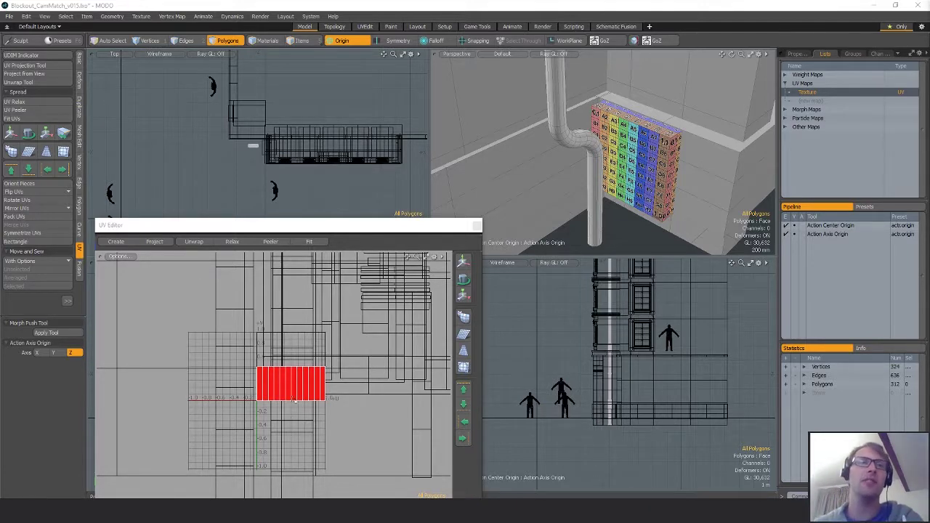
{"action": "scroll", "coordinate": [325, 354], "scroll_direction": "down", "scroll_amount": 2}
{"action": "middle_click_drag", "start_coordinate": [325, 354], "coordinate": [322, 383]}
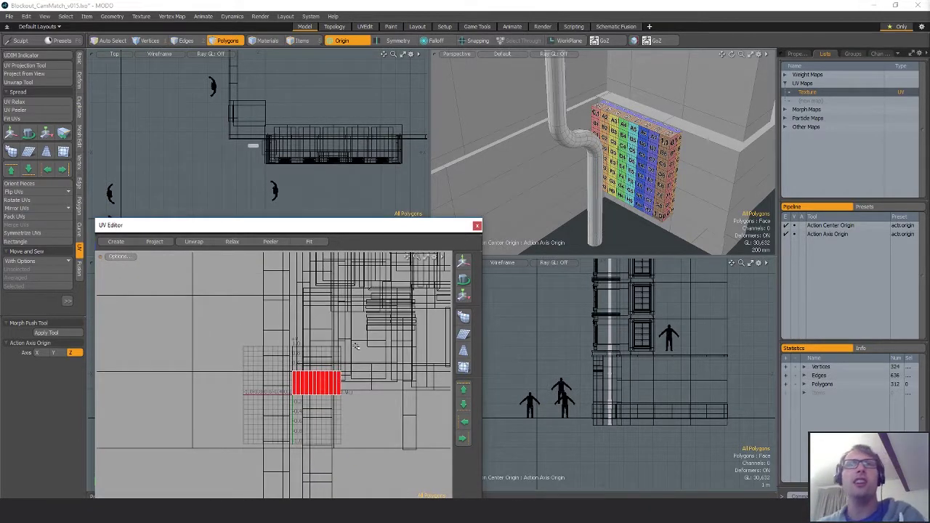
{"action": "left_click_drag", "start_coordinate": [602, 161], "coordinate": [628, 180], "text": "alt"}
{"action": "scroll", "coordinate": [618, 205], "scroll_direction": "up", "scroll_amount": 3}
{"action": "key", "text": "2"}
{"action": "double_click", "coordinate": [608, 183]}
{"action": "scroll", "coordinate": [608, 184], "scroll_direction": "down", "scroll_amount": 3}
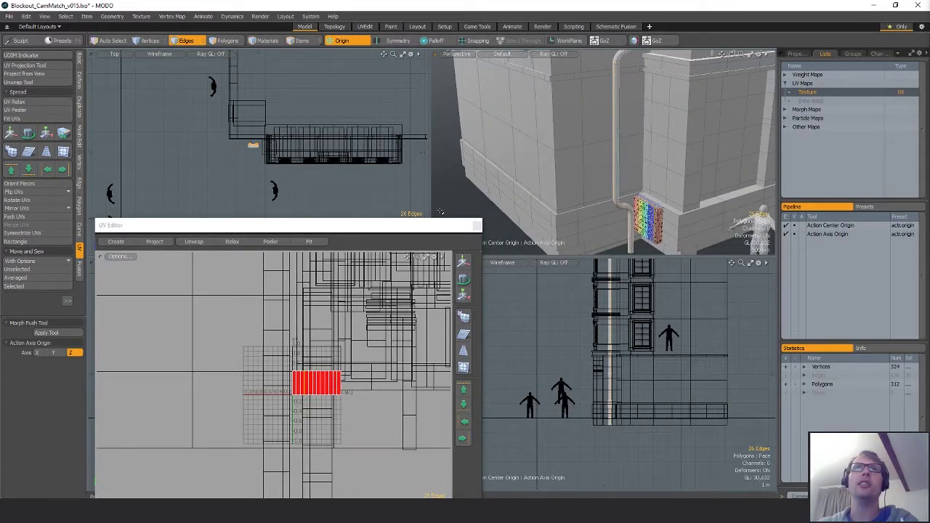
{"action": "left_click_drag", "start_coordinate": [623, 178], "coordinate": [614, 218], "text": "alt"}
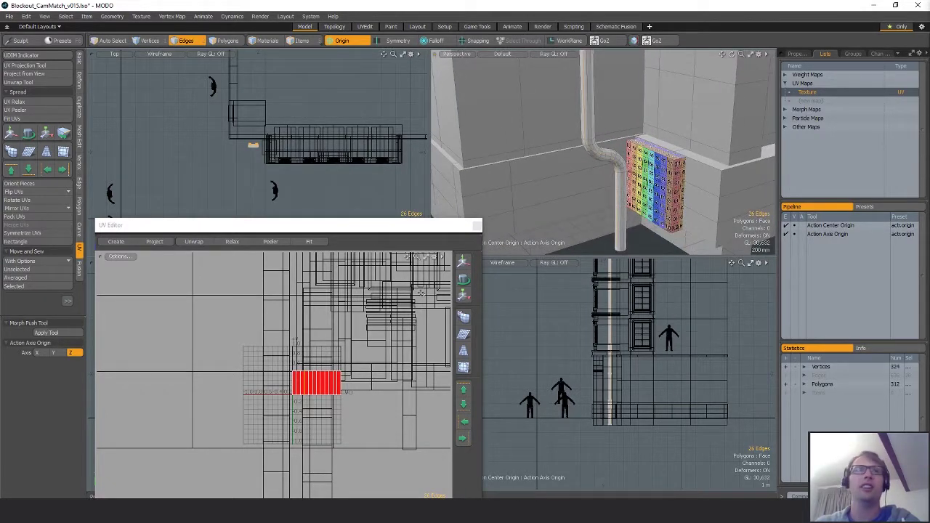
{"action": "left_click", "coordinate": [113, 281]}
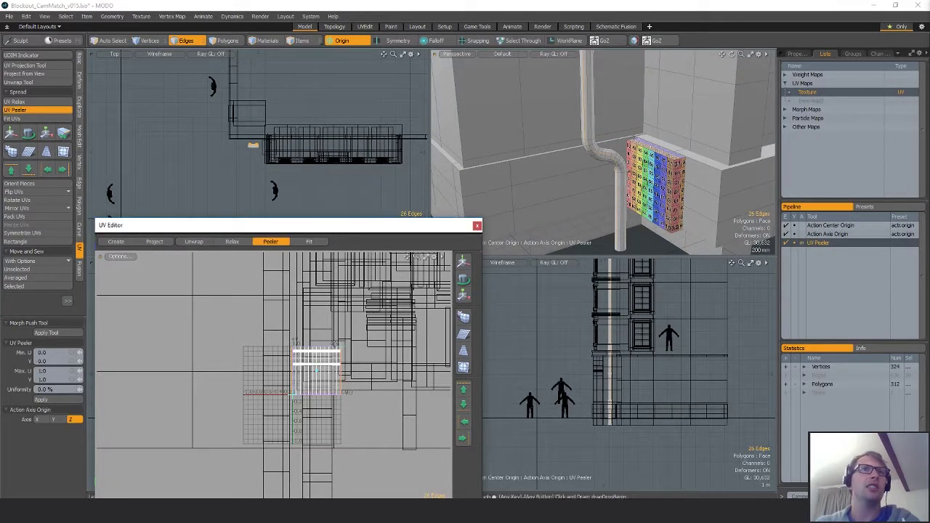
{"action": "key", "text": "space"}
{"action": "key", "text": "space"}
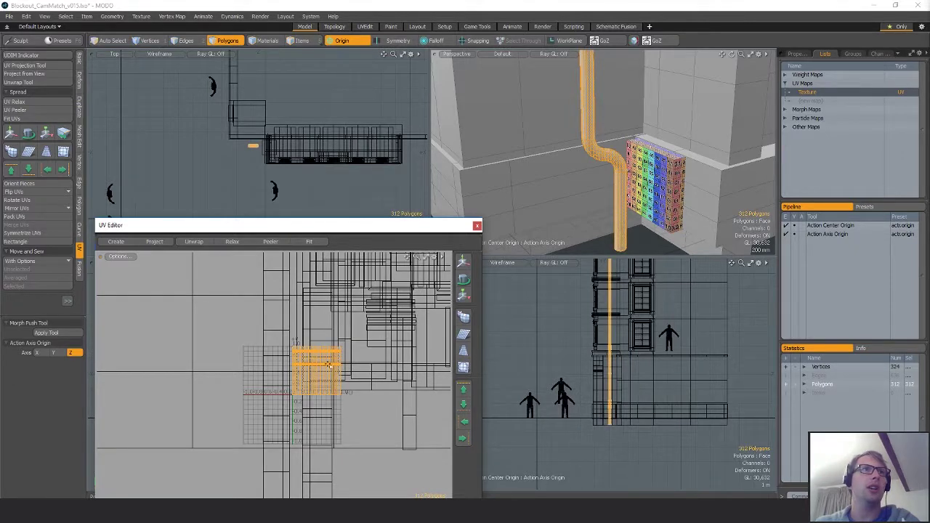
- Convert the peeled pipe's UV island into a proportional strip with UV Rectangle
{"action": "left_click", "coordinate": [270, 354]}
{"action": "mouse_move", "coordinate": [299, 378]}
{"action": "left_mouse_down", "text": "ctrl+alt"}
{"action": "mouse_move", "coordinate": [399, 343]}
{"action": "mouse_move", "coordinate": [289, 381]}
{"action": "left_mouse_up", "text": "ctrl+alt"}
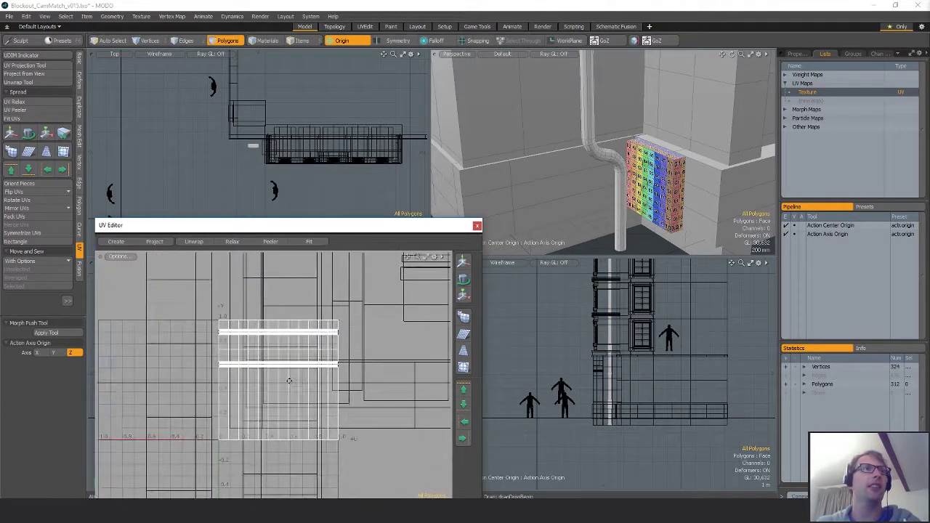
{"action": "left_click", "coordinate": [18, 241]}
{"action": "key", "text": "Return"}
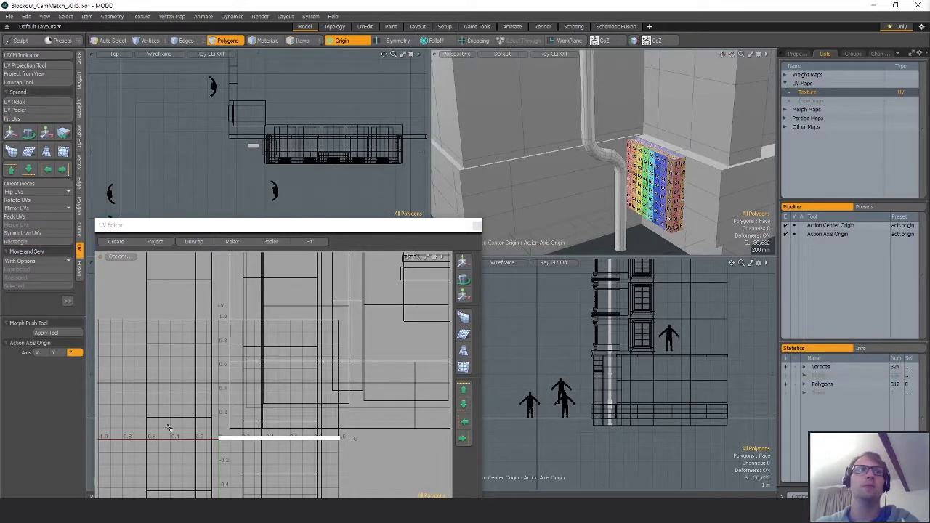
- Rotate the bent pipe's horizontal UV strip 90 degrees so that it stands upright
{"action": "left_click_drag", "start_coordinate": [263, 415], "coordinate": [283, 386], "text": "ctrl+alt"}
{"action": "mouse_move", "coordinate": [282, 388]}
{"action": "left_mouse_down", "text": "ctrl+alt"}
{"action": "mouse_move", "coordinate": [326, 388]}
{"action": "mouse_move", "coordinate": [269, 387]}
{"action": "left_mouse_up", "text": "ctrl+alt"}
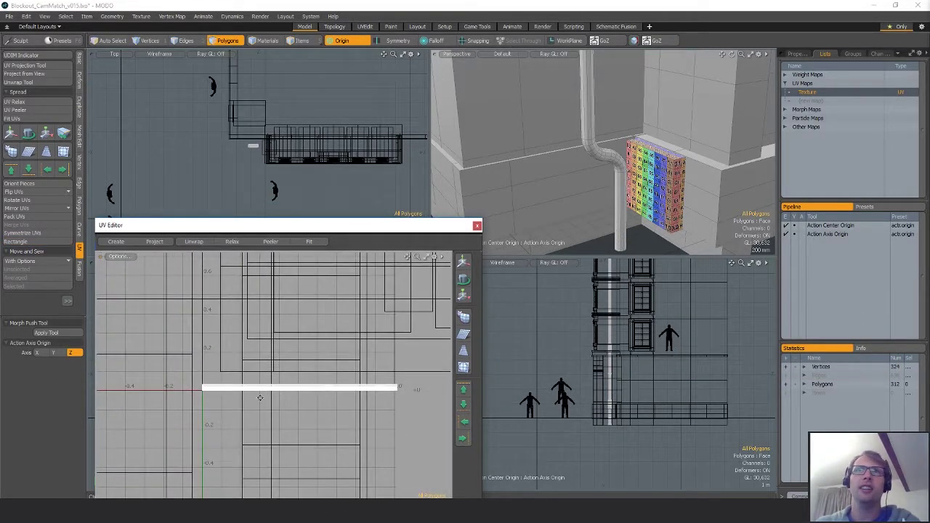
{"action": "key", "text": "e"}
{"action": "left_click_drag", "start_coordinate": [242, 352], "coordinate": [264, 315], "text": "ctrl"}
- Move the upright UV strip so its lower-left corner sits at the UV origin, and set the action center to Origin
{"action": "key", "text": "a"}
{"action": "key", "text": "w"}
{"action": "key", "text": "Escape"}
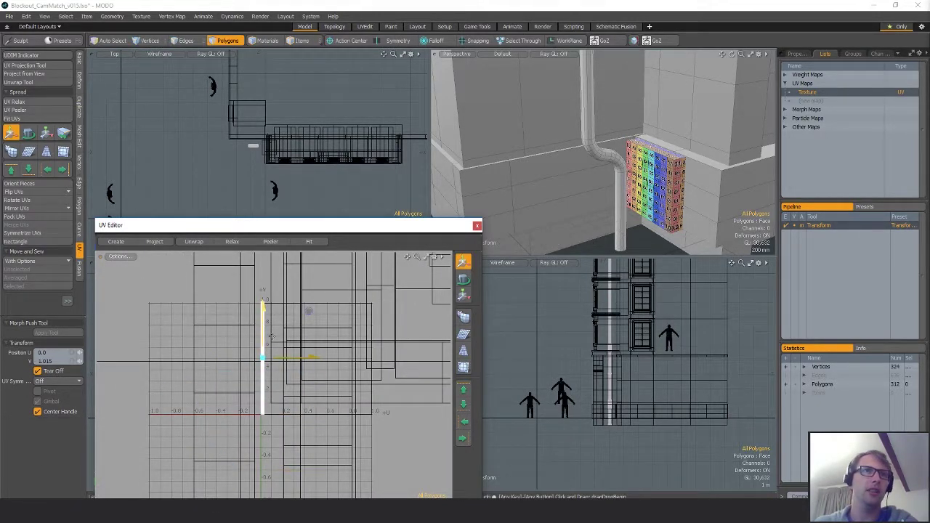
{"action": "key", "text": "alt+o"}
{"action": "scroll", "coordinate": [297, 409], "scroll_direction": "up", "scroll_amount": 5}
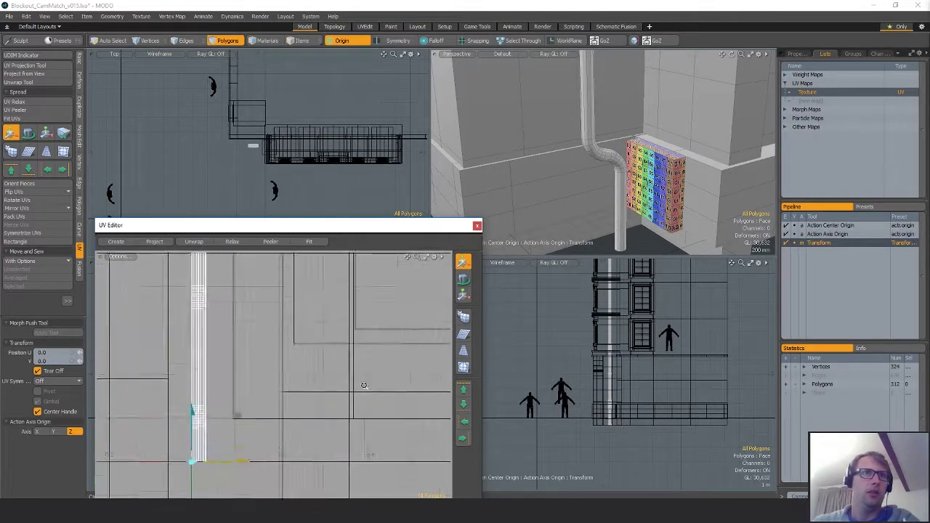
{"action": "left_click_drag", "start_coordinate": [222, 452], "coordinate": [314, 398], "text": "alt"}
{"action": "scroll", "coordinate": [313, 398], "scroll_direction": "up", "scroll_amount": 6}
{"action": "key", "text": "q"}
{"action": "scroll", "coordinate": [319, 397], "scroll_direction": "down", "scroll_amount": 3}
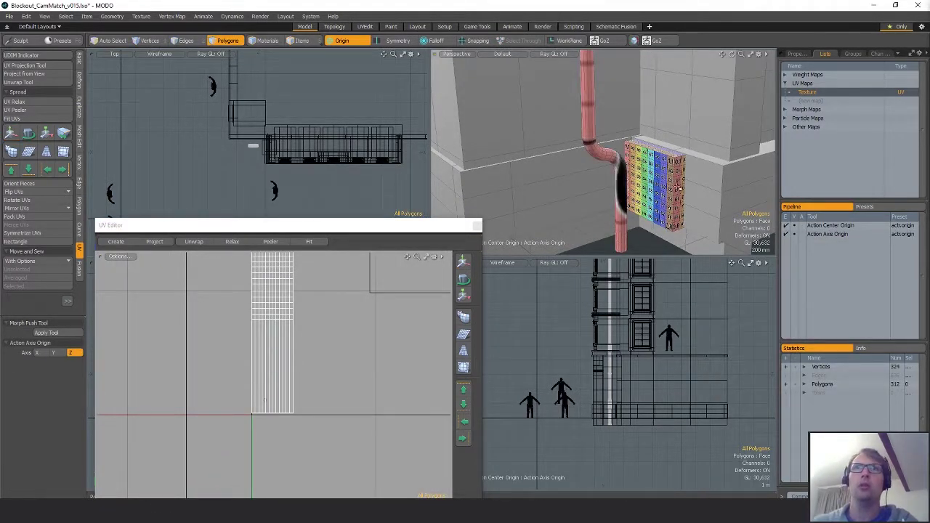
- Scale the bent pipe's UV strip up uniformly from the UV origin
{"action": "scroll", "coordinate": [282, 347], "scroll_direction": "down", "scroll_amount": 5}
{"action": "left_click_drag", "start_coordinate": [282, 340], "coordinate": [544, 394], "text": "alt"}
{"action": "key", "text": "r"}
{"action": "key", "text": "space"}
- Make the texel density cube active and move it about -385 mm in X and 110 mm in Z beside the bent pipe
{"action": "key", "text": "5"}
{"action": "left_click", "coordinate": [650, 187]}
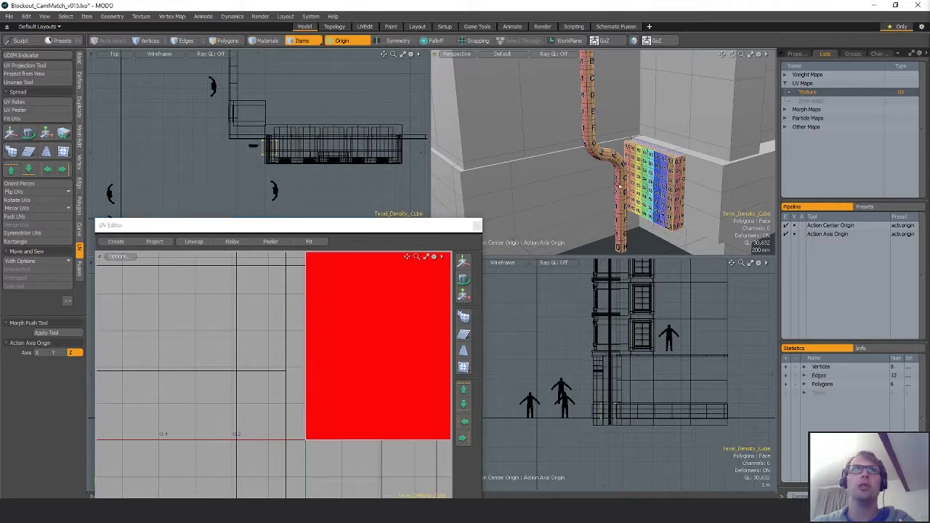
{"action": "key", "text": "3"}
{"action": "scroll", "coordinate": [284, 140], "scroll_direction": "up", "scroll_amount": 7}
{"action": "key", "text": "w"}
{"action": "left_click_drag", "start_coordinate": [284, 141], "coordinate": [259, 148]}
{"action": "scroll", "coordinate": [638, 187], "scroll_direction": "up", "scroll_amount": 2}
{"action": "left_click_drag", "start_coordinate": [639, 187], "coordinate": [660, 138], "text": "alt+shift"}
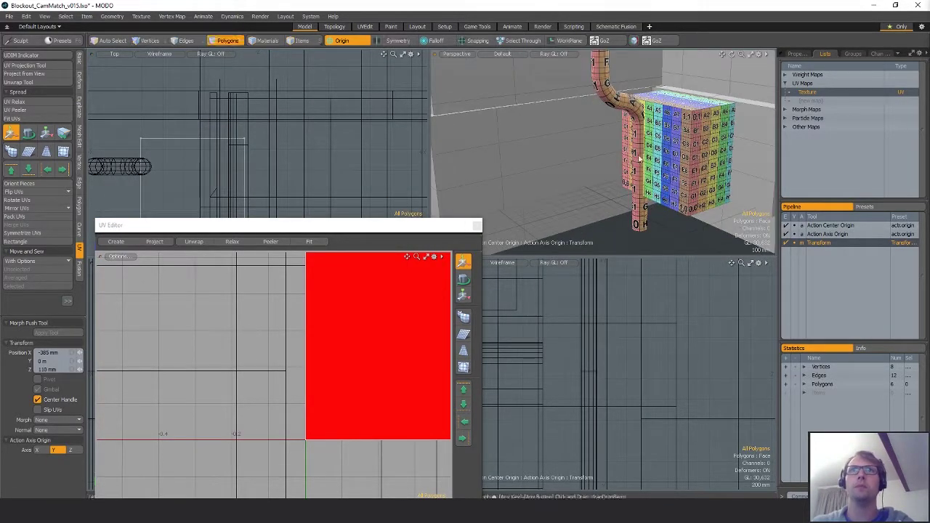
- Make the bent pipe's mesh active and scale its UVs from the origin to about 169% to match the cube's checker density
{"action": "key", "text": "space"}
{"action": "key", "text": "5"}
{"action": "left_click", "coordinate": [636, 195]}
{"action": "key", "text": "3"}
{"action": "left_click", "coordinate": [635, 195]}
{"action": "left_click_drag", "start_coordinate": [635, 211], "coordinate": [508, 218], "text": "alt"}
{"action": "left_click", "coordinate": [669, 220]}
{"action": "scroll", "coordinate": [609, 190], "scroll_direction": "up", "scroll_amount": 5}
{"action": "key", "text": "r"}
{"action": "mouse_move", "coordinate": [370, 402]}
{"action": "left_mouse_down", "text": "alt"}
{"action": "mouse_move", "coordinate": [339, 424]}
{"action": "mouse_move", "coordinate": [333, 415]}
{"action": "mouse_move", "coordinate": [369, 415]}
{"action": "left_mouse_up", "text": "alt"}
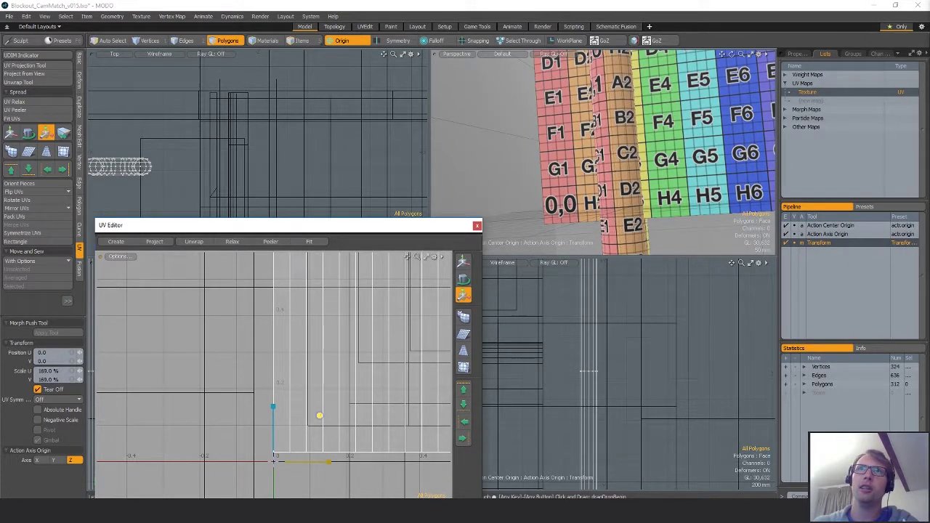
{"action": "scroll", "coordinate": [287, 426], "scroll_direction": "down", "scroll_amount": 7}
{"action": "key", "text": "q"}
{"action": "scroll", "coordinate": [272, 401], "scroll_direction": "down", "scroll_amount": 3}
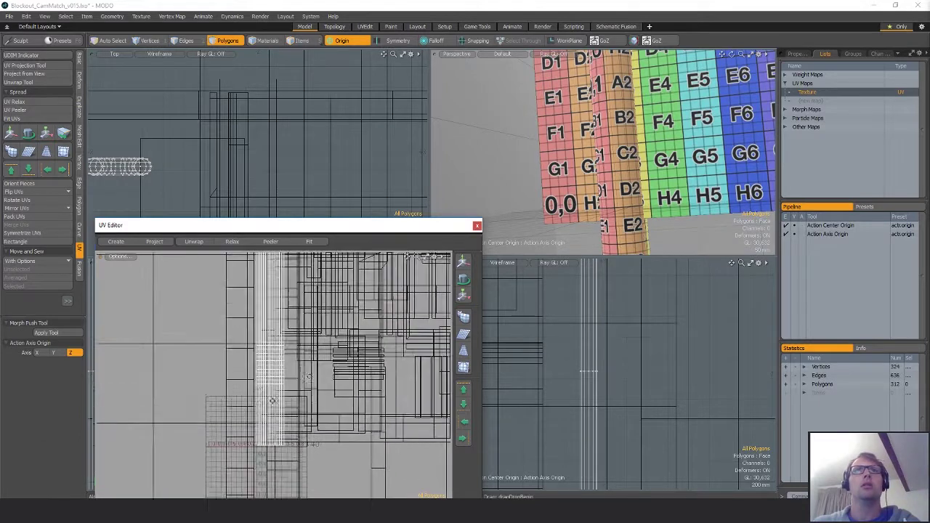
{"action": "scroll", "coordinate": [621, 197], "scroll_direction": "down", "scroll_amount": 10}
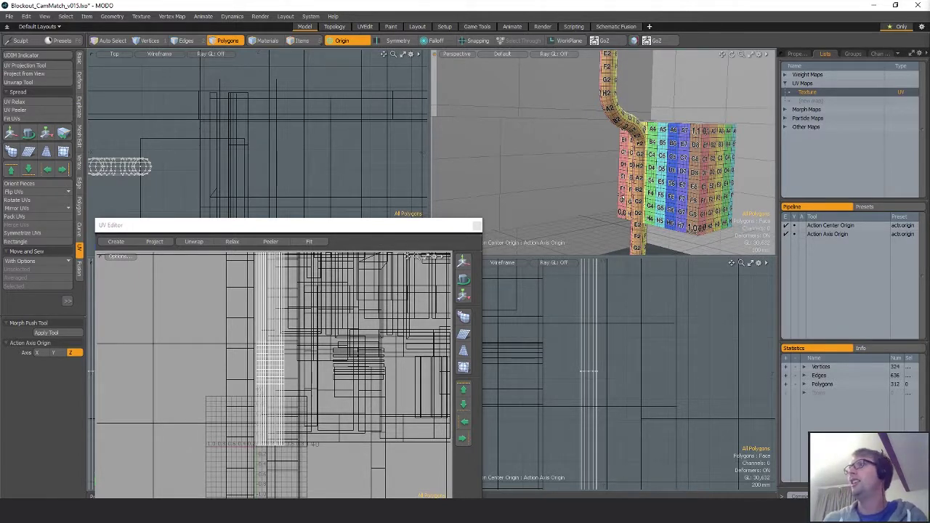
- Unhide the rest of the building geometry around the bent pipe and the texel density cube
{"action": "left_click_drag", "start_coordinate": [622, 196], "coordinate": [607, 180], "text": "alt"}
{"action": "scroll", "coordinate": [628, 164], "scroll_direction": "down", "scroll_amount": 3}
{"action": "scroll", "coordinate": [630, 161], "scroll_direction": "up", "scroll_amount": 4}
{"action": "scroll", "coordinate": [625, 177], "scroll_direction": "down", "scroll_amount": 2}
{"action": "scroll", "coordinate": [657, 138], "scroll_direction": "down", "scroll_amount": 5}
{"action": "left_click_drag", "start_coordinate": [656, 137], "coordinate": [653, 204], "text": "alt+shift"}
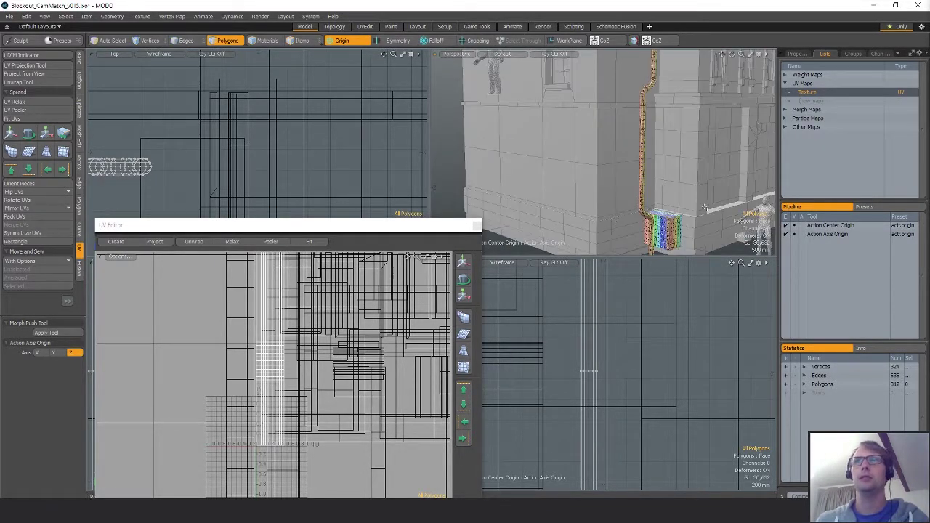
{"action": "key", "text": "u"}
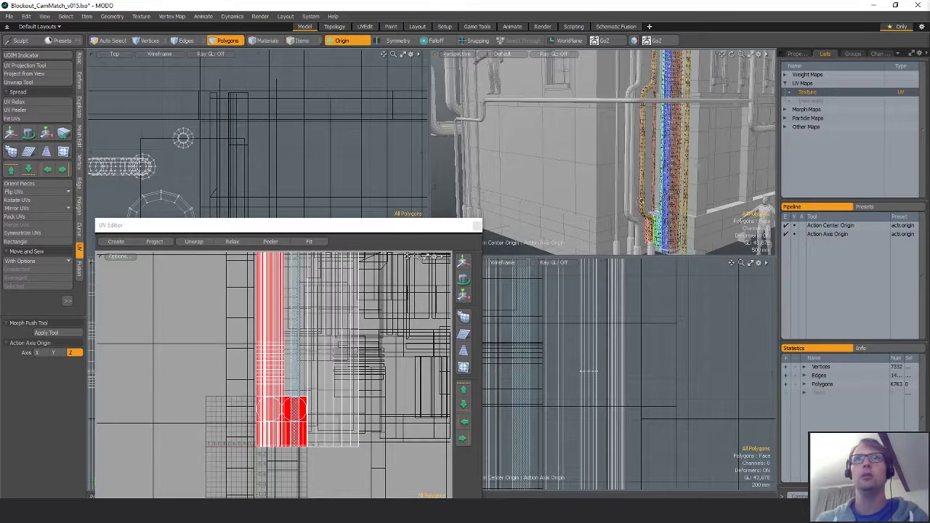
- Delete the untextured bent pipe that runs next to the unwrapped one
{"action": "scroll", "coordinate": [649, 209], "scroll_direction": "up", "scroll_amount": 4}
{"action": "left_click_drag", "start_coordinate": [648, 211], "coordinate": [629, 147], "text": "alt+shift"}
{"action": "double_click", "coordinate": [636, 136]}
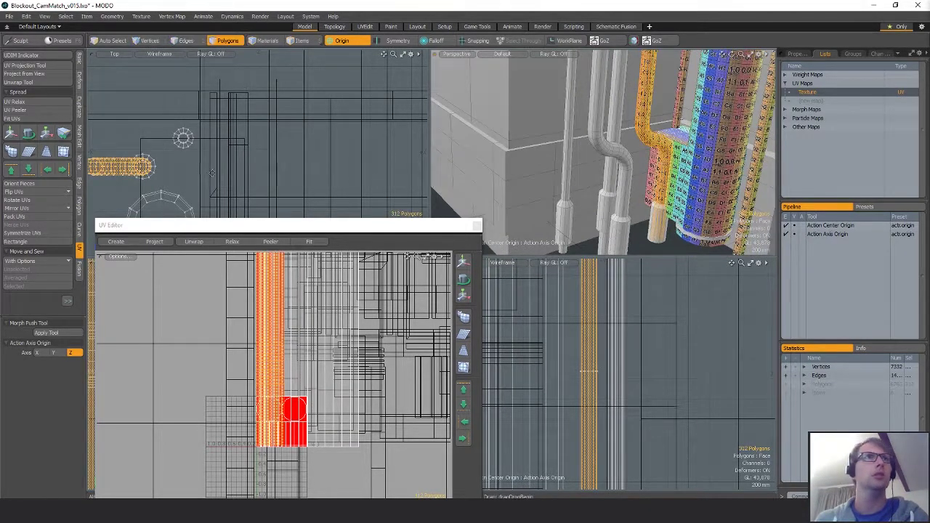
{"action": "left_click_drag", "start_coordinate": [101, 179], "coordinate": [316, 161], "text": "alt+shift"}
{"action": "scroll", "coordinate": [314, 161], "scroll_direction": "up", "scroll_amount": 3}
{"action": "double_click", "coordinate": [264, 140]}
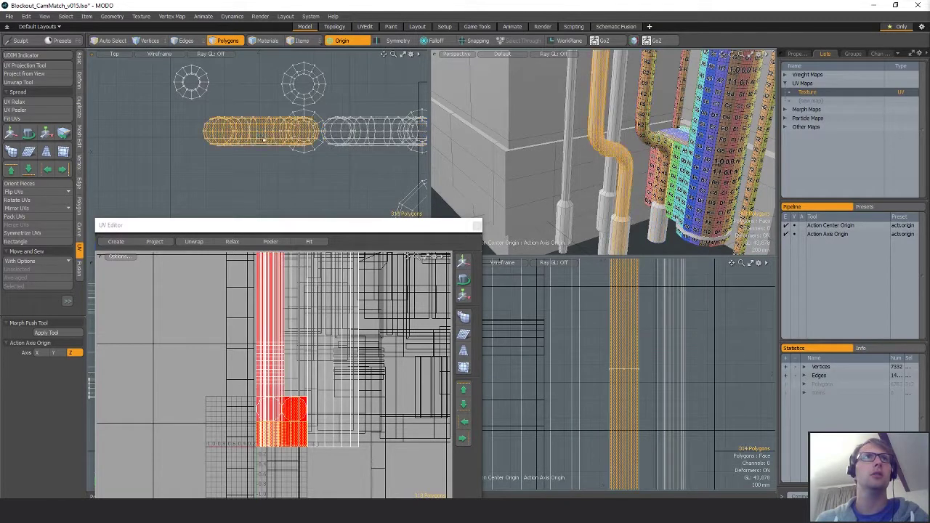
{"action": "left_click_drag", "start_coordinate": [264, 140], "coordinate": [243, 147], "text": "alt+shift"}
{"action": "left_click_drag", "start_coordinate": [638, 155], "coordinate": [613, 179], "text": "alt"}
{"action": "key", "text": "h"}
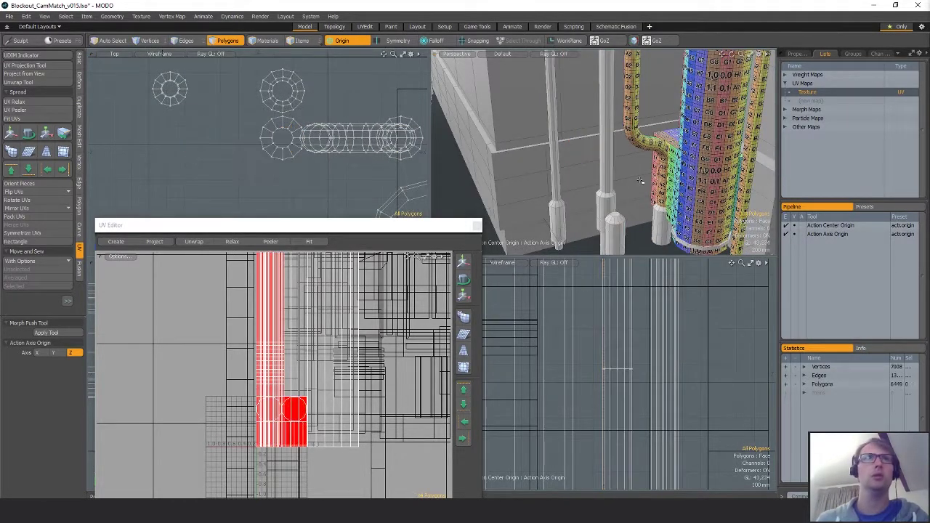
- Duplicate the unwrapped bent pipe and move the copy about -680 mm in X into the deleted pipe's place
{"action": "double_click", "coordinate": [367, 137]}
{"action": "key", "text": "ctrl+v"}
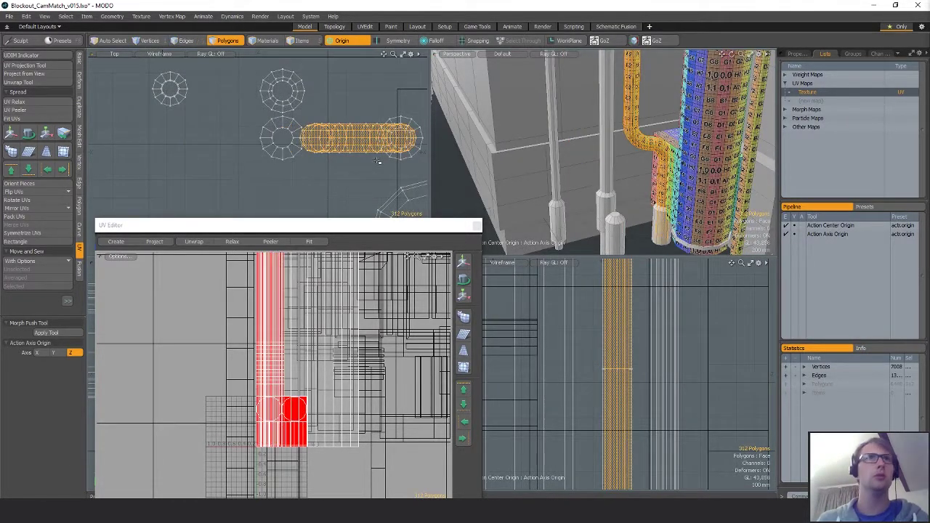
{"action": "key", "text": "w"}
{"action": "key", "text": "q"}
{"action": "key", "text": "y"}
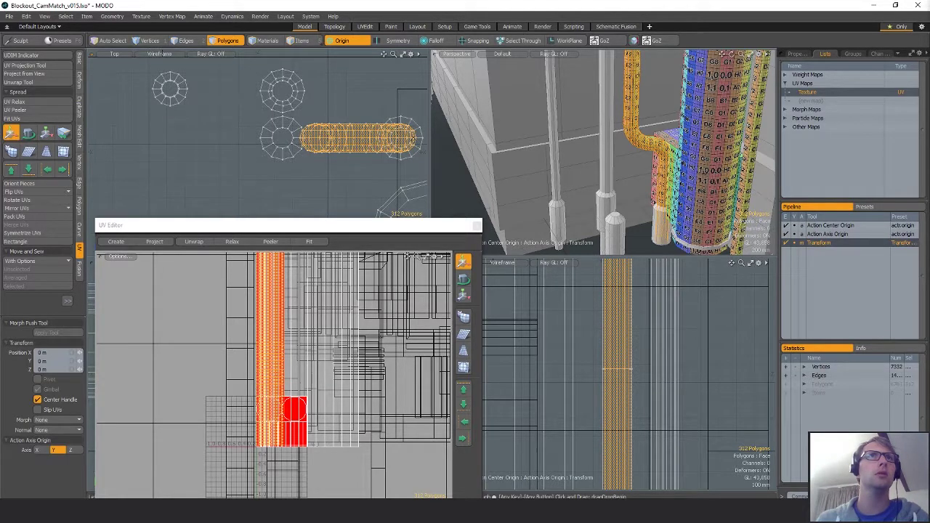
{"action": "key", "text": "alt+a"}
{"action": "left_click_drag", "start_coordinate": [414, 139], "coordinate": [291, 139]}
{"action": "scroll", "coordinate": [265, 133], "scroll_direction": "up", "scroll_amount": 5}
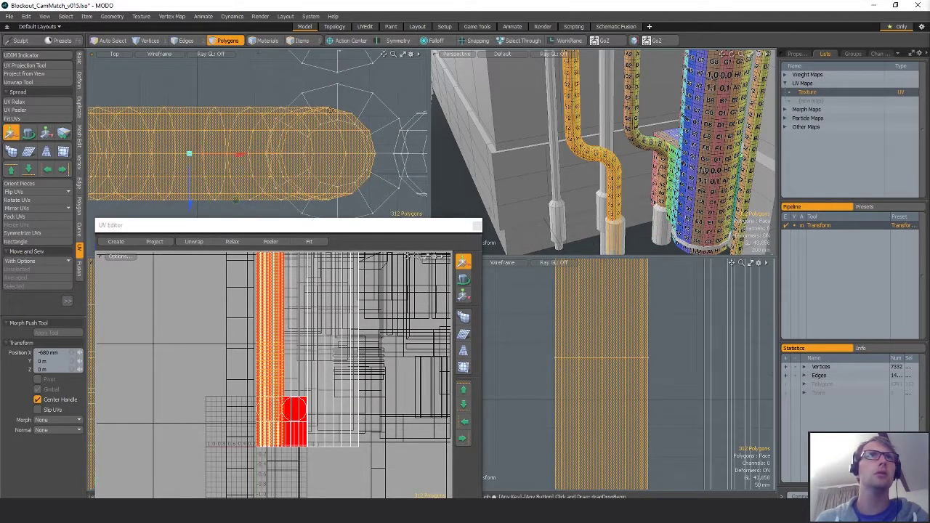
- Turn on snapping and switch it from grid snap to geometry snap
{"action": "key", "text": "x"}
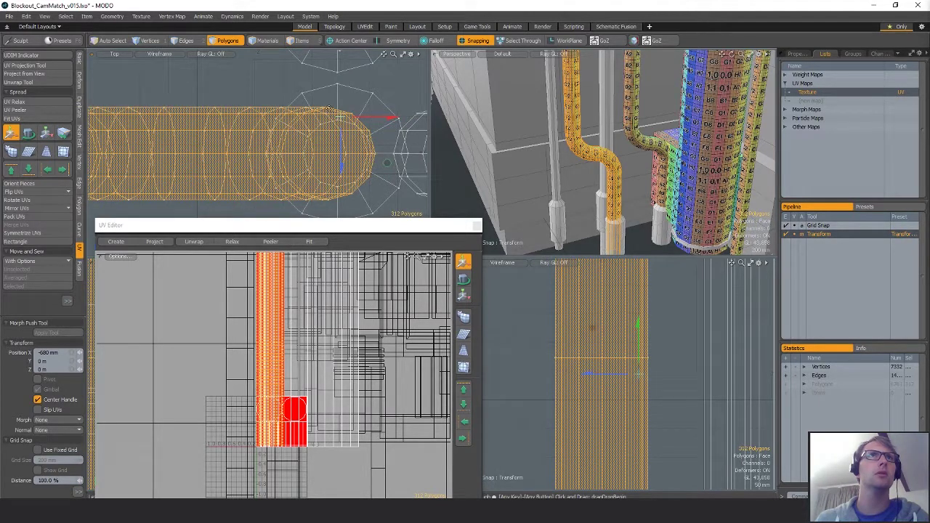
{"action": "left_click_drag", "start_coordinate": [335, 111], "coordinate": [342, 109], "text": "alt+shift"}
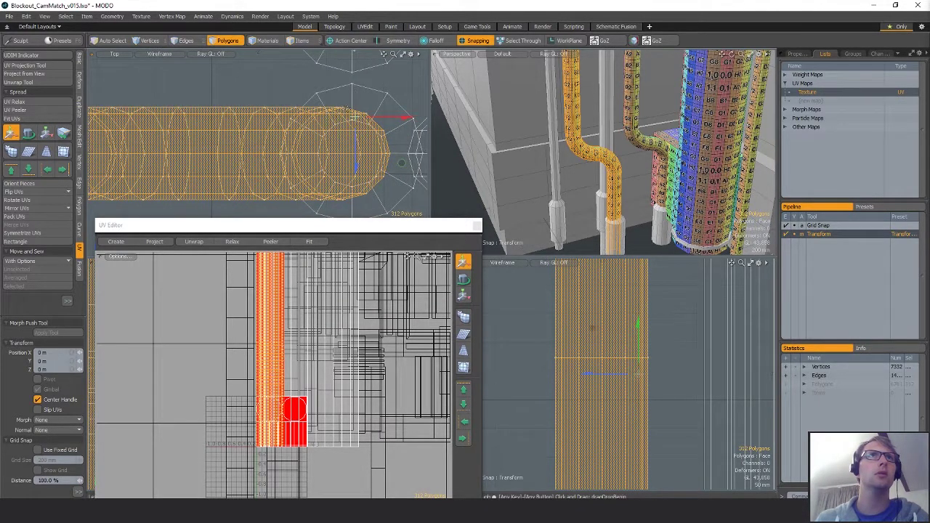
{"action": "scroll", "coordinate": [348, 109], "scroll_direction": "up", "scroll_amount": 5}
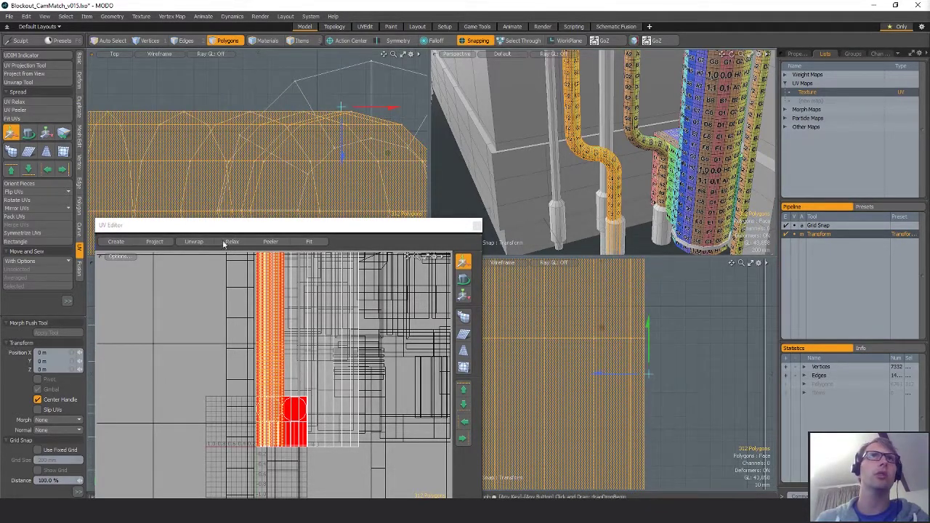
{"action": "left_click", "coordinate": [79, 492]}
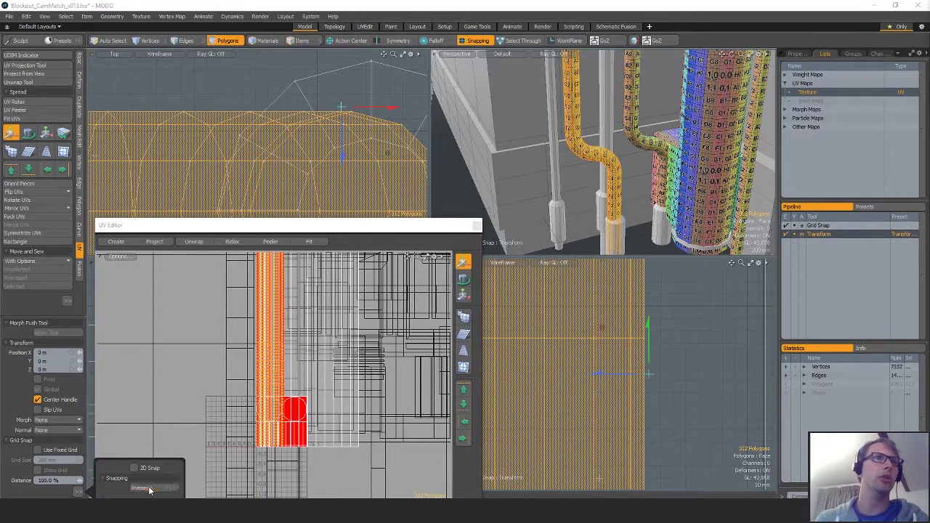
{"action": "left_click", "coordinate": [149, 488]}
{"action": "left_click", "coordinate": [136, 257]}
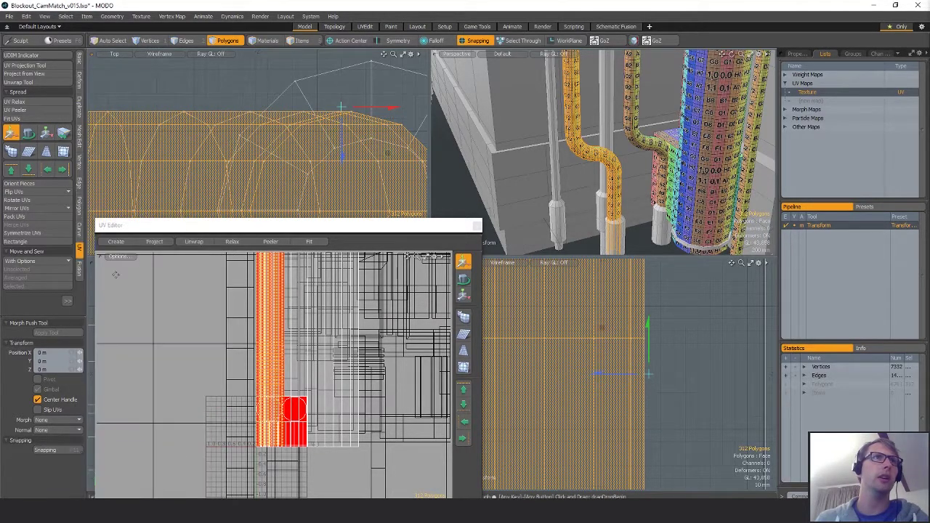
{"action": "left_click", "coordinate": [62, 450]}
{"action": "left_click", "coordinate": [154, 323]}
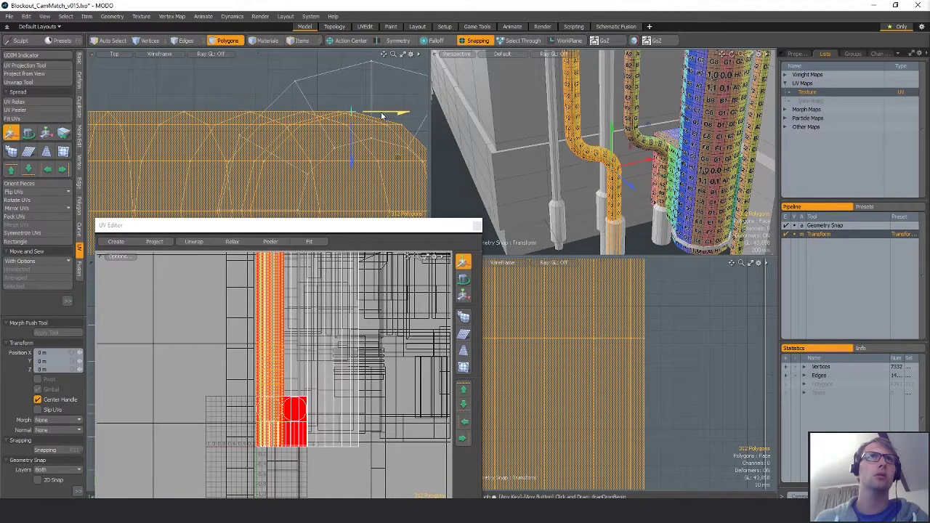
- Align the duplicated bent pipe in X with the existing lower pipe socket
{"action": "left_click_drag", "start_coordinate": [381, 115], "coordinate": [401, 124]}
{"action": "scroll", "coordinate": [377, 143], "scroll_direction": "down", "scroll_amount": 3}
{"action": "left_click_drag", "start_coordinate": [639, 148], "coordinate": [566, 138], "text": "alt"}
{"action": "scroll", "coordinate": [603, 175], "scroll_direction": "up", "scroll_amount": 5}
{"action": "scroll", "coordinate": [593, 197], "scroll_direction": "up", "scroll_amount": 3}
{"action": "scroll", "coordinate": [599, 197], "scroll_direction": "down", "scroll_amount": 6}
{"action": "key", "text": "Escape"}
{"action": "key", "text": "Escape"}
- Duplicate the unwrapped straight pipe and move the copy about -1.05 m in X onto the neighbouring untextured straight pipe
{"action": "scroll", "coordinate": [609, 199], "scroll_direction": "down", "scroll_amount": 8}
{"action": "scroll", "coordinate": [596, 193], "scroll_direction": "up", "scroll_amount": 3}
{"action": "double_click", "coordinate": [585, 187]}
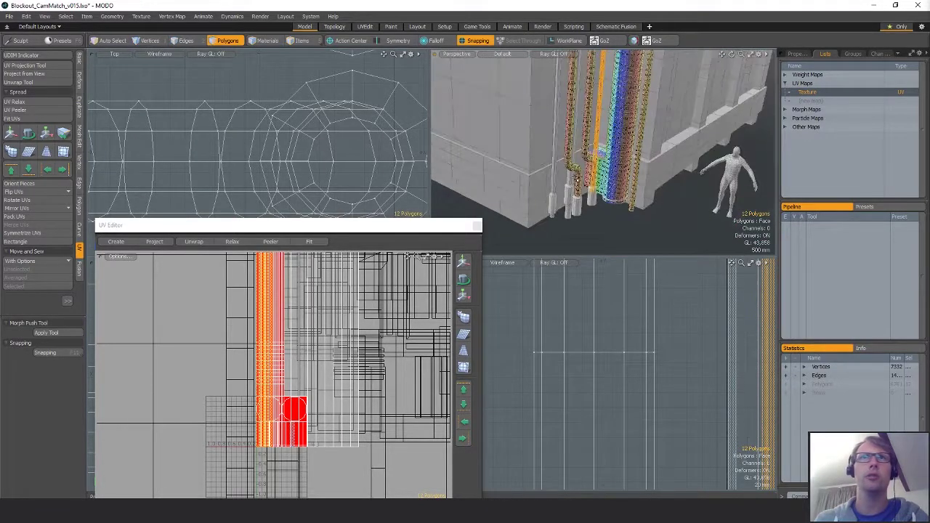
{"action": "double_click", "coordinate": [568, 205]}
{"action": "scroll", "coordinate": [202, 126], "scroll_direction": "down", "scroll_amount": 5}
{"action": "scroll", "coordinate": [202, 127], "scroll_direction": "down", "scroll_amount": 3}
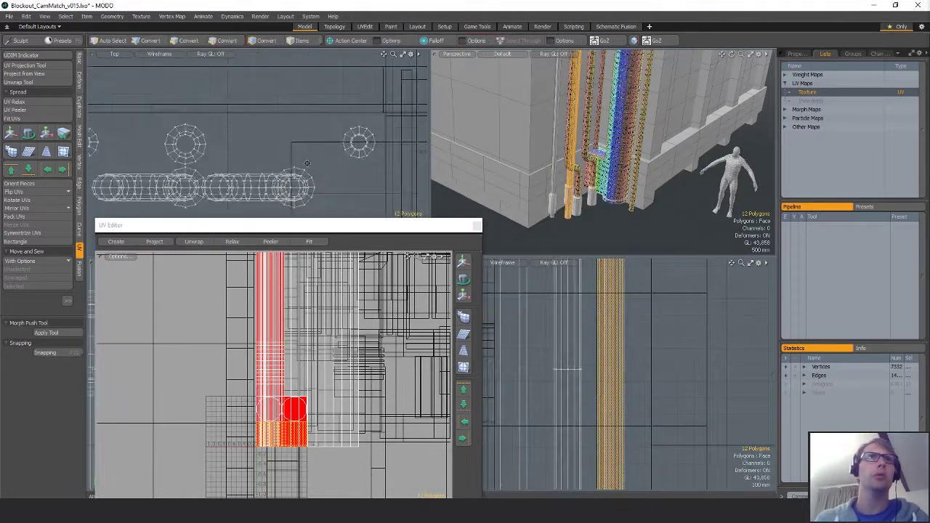
{"action": "double_click", "coordinate": [598, 128]}
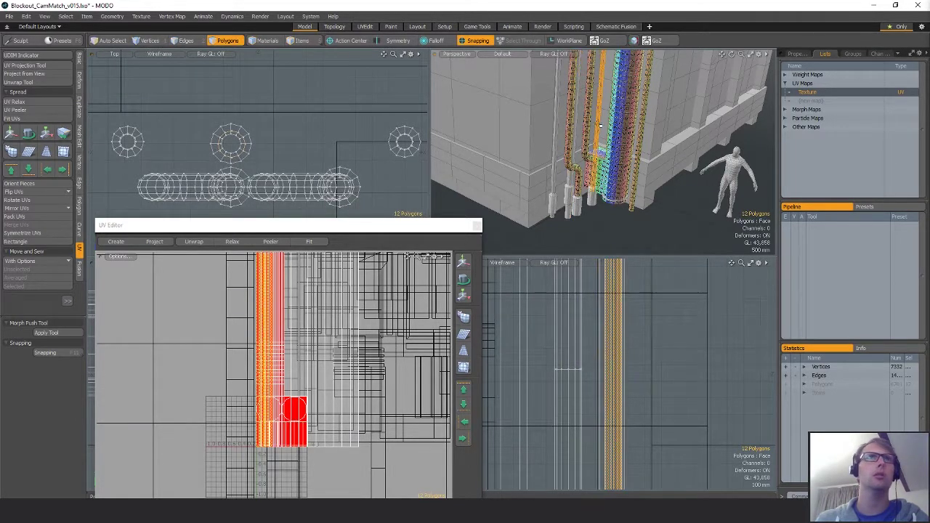
{"action": "left_click_drag", "start_coordinate": [413, 176], "coordinate": [381, 169], "text": "alt+shift"}
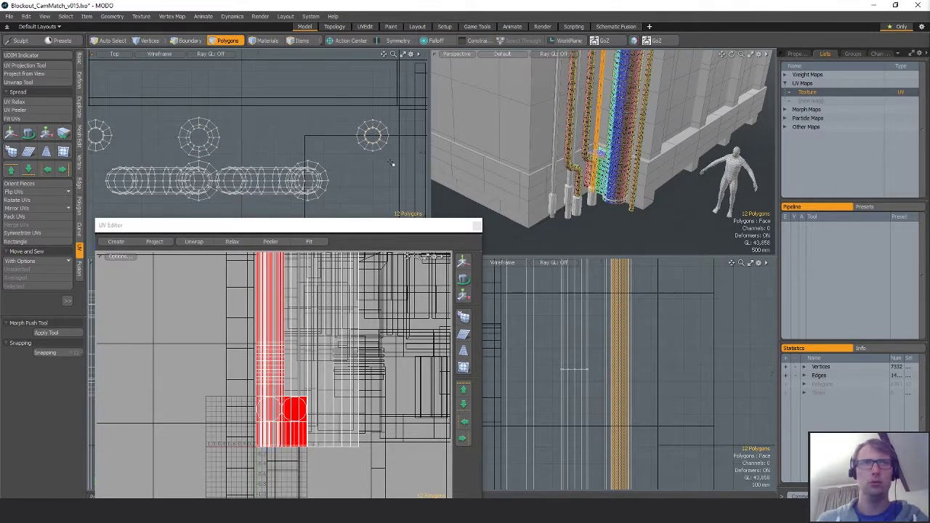
{"action": "key", "text": "x"}
{"action": "key", "text": "w"}
{"action": "left_click_drag", "start_coordinate": [384, 135], "coordinate": [198, 129]}
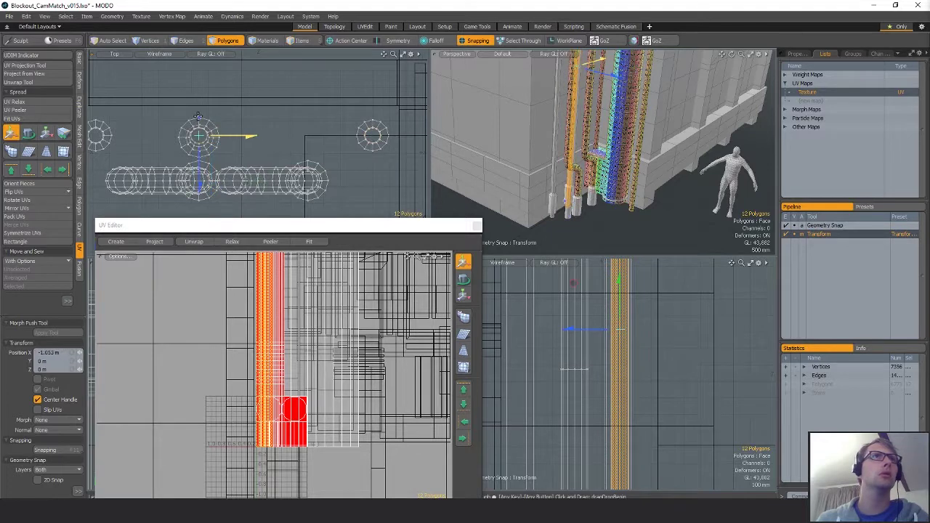
- Scale the copied straight pipe up in X and Z to the old pipe's diameter and delete the old pipe
{"action": "key", "text": "shift+a"}
{"action": "key", "text": "r"}
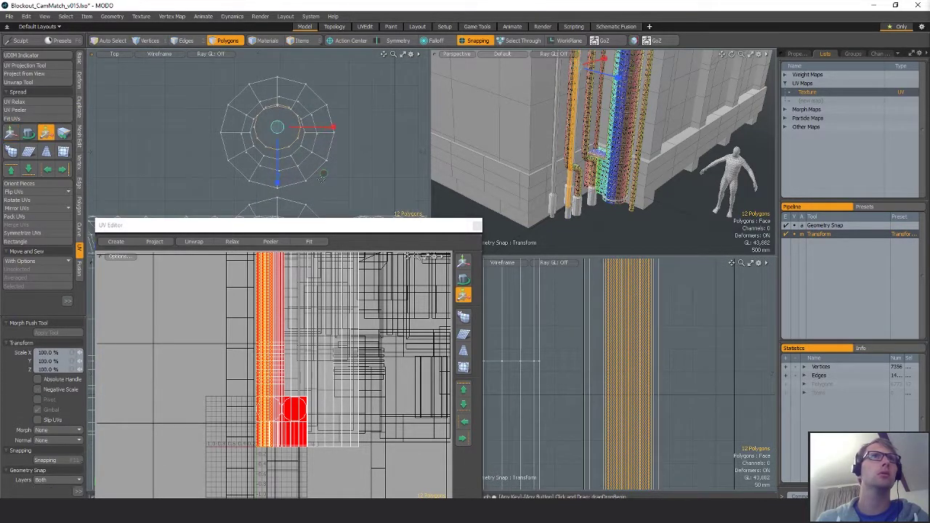
{"action": "left_click_drag", "start_coordinate": [324, 177], "coordinate": [322, 179]}
{"action": "key", "text": "w"}
{"action": "key", "text": "r"}
{"action": "key", "text": "q"}
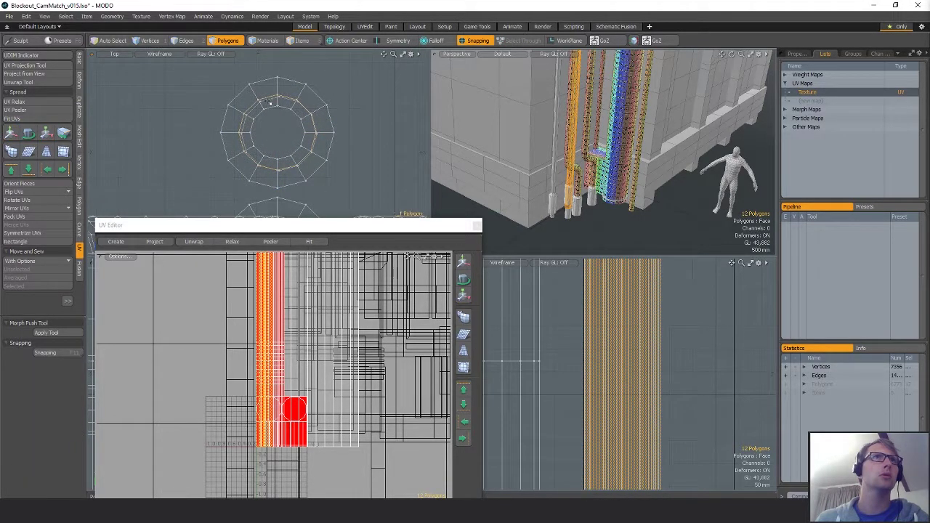
{"action": "left_click", "coordinate": [318, 117]}
{"action": "scroll", "coordinate": [331, 115], "scroll_direction": "down", "scroll_amount": 5}
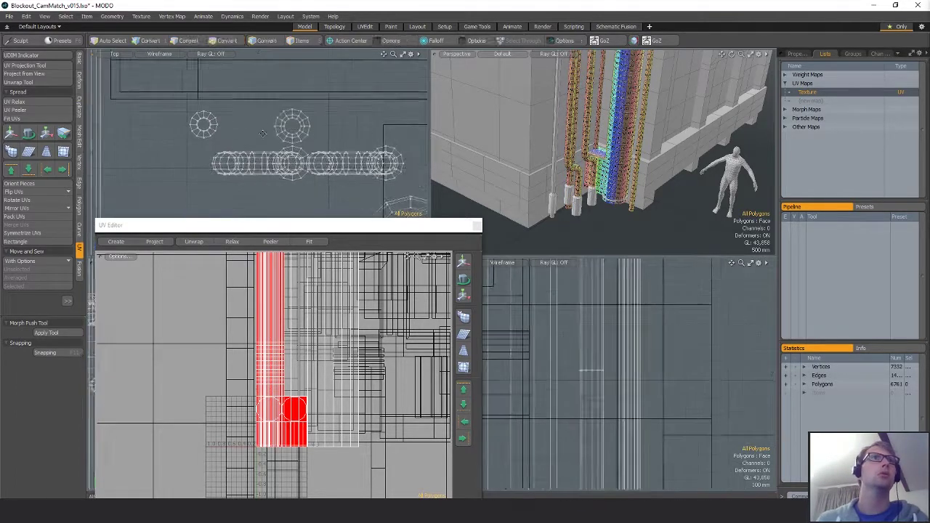
- Duplicate the enlarged straight pipe and move the copy in negative X onto the thin pipe nearest the building's corner
{"action": "scroll", "coordinate": [345, 113], "scroll_direction": "up", "scroll_amount": 2}
{"action": "double_click", "coordinate": [348, 113]}
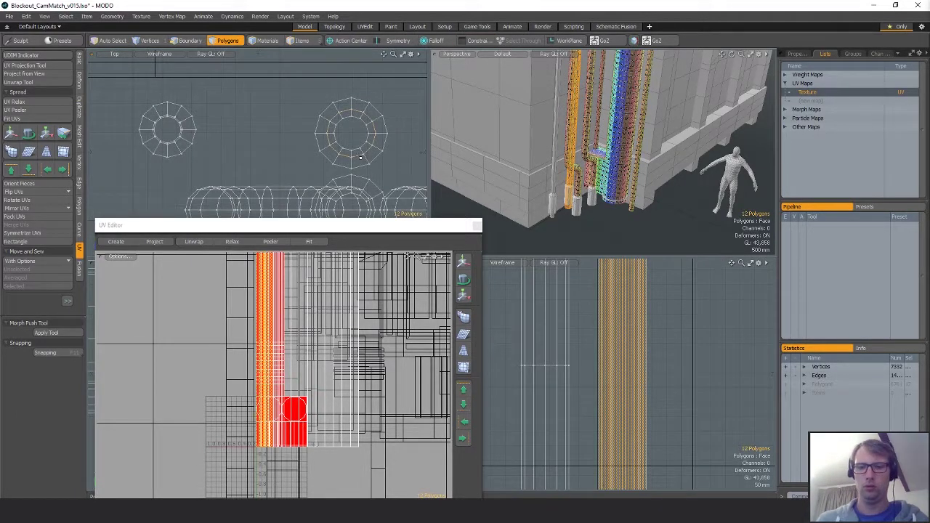
{"action": "key", "text": "w"}
{"action": "left_click_drag", "start_coordinate": [389, 138], "coordinate": [202, 122]}
- Scale the copied pipe to 60% in X and Z to match the thin pipe's diameter
{"action": "scroll", "coordinate": [239, 164], "scroll_direction": "up", "scroll_amount": 4}
{"action": "key", "text": "r"}
{"action": "left_click_drag", "start_coordinate": [318, 169], "coordinate": [289, 169]}
{"action": "scroll", "coordinate": [352, 171], "scroll_direction": "up", "scroll_amount": 5}
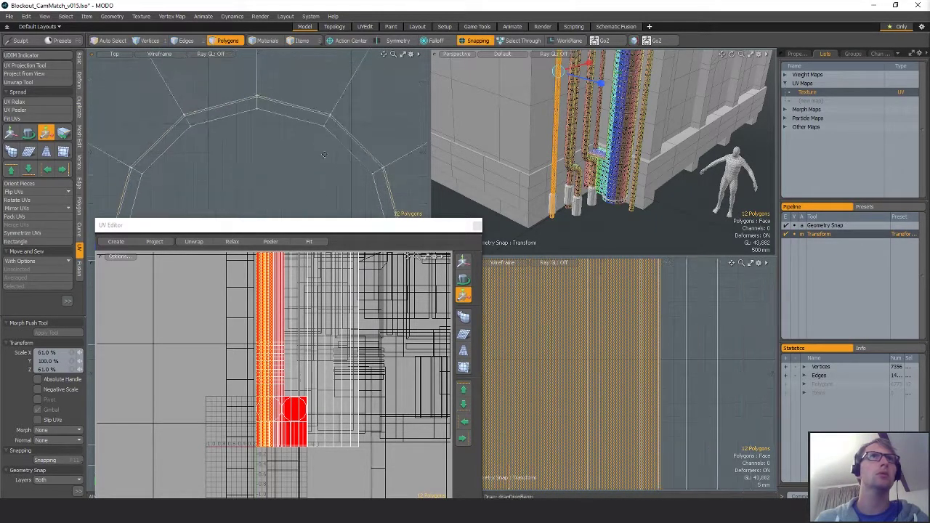
{"action": "scroll", "coordinate": [303, 163], "scroll_direction": "down", "scroll_amount": 3}
{"action": "left_click_drag", "start_coordinate": [303, 185], "coordinate": [303, 185]}
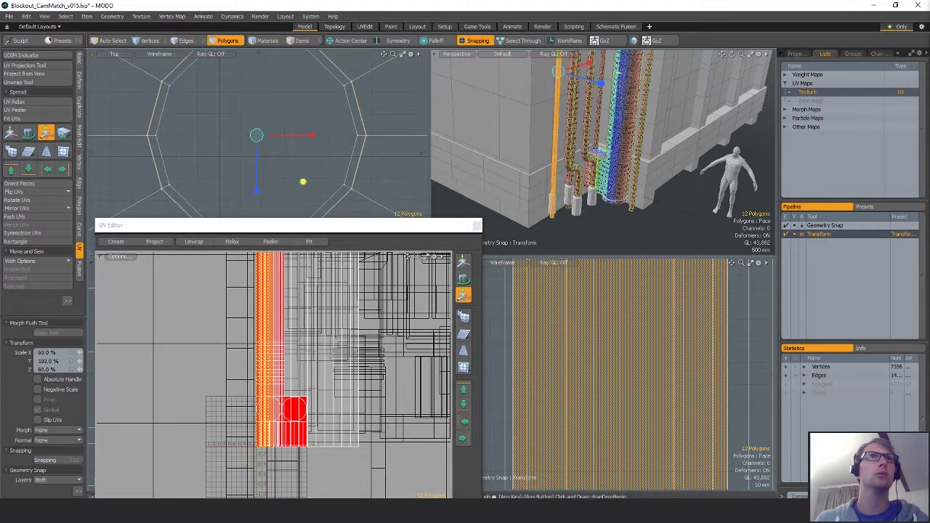
{"action": "key", "text": "space"}
- Delete the old untextured thin pipe, including its end caps, from under the textured copy
{"action": "left_click", "coordinate": [368, 142]}
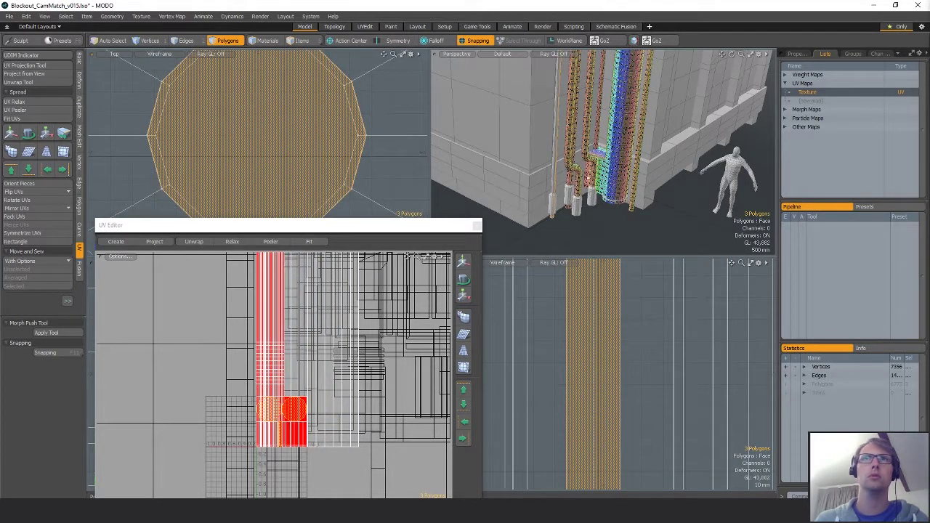
{"action": "key", "text": "shift+a"}
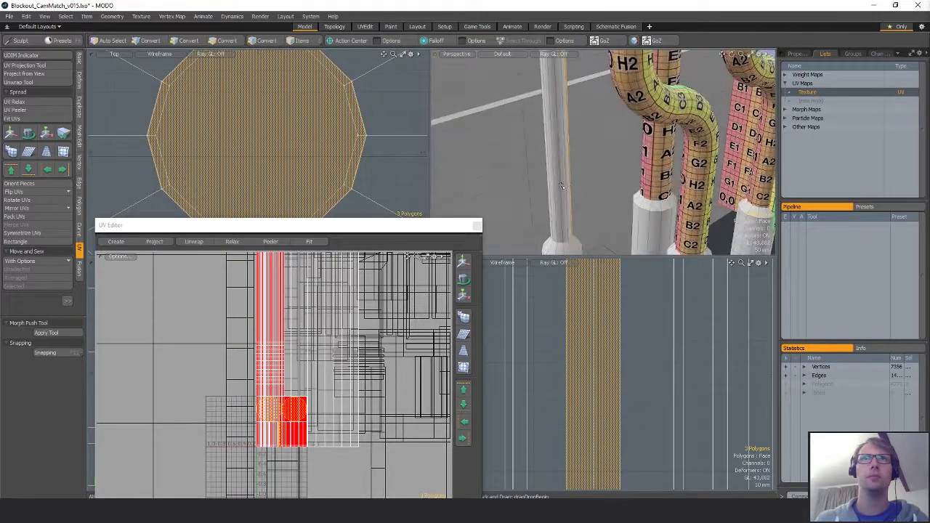
{"action": "left_click", "coordinate": [614, 211]}
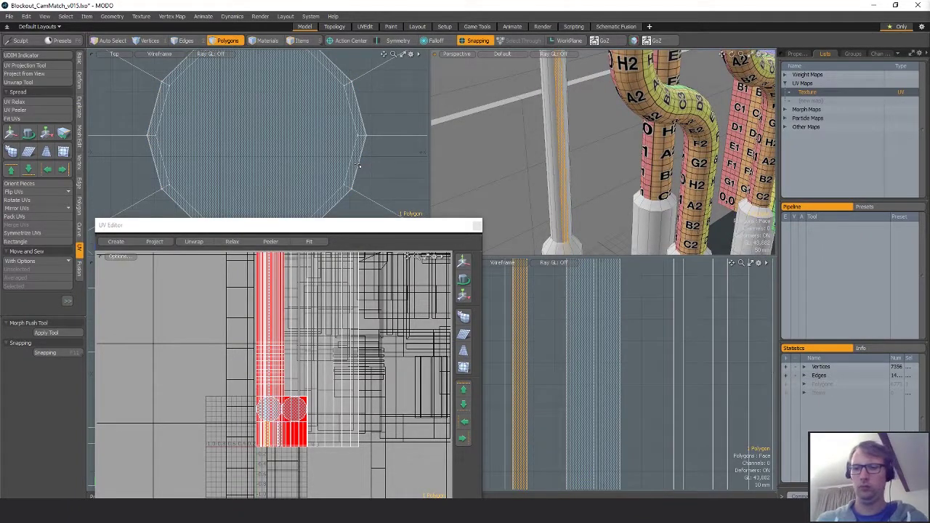
{"action": "double_click", "coordinate": [557, 176]}
{"action": "left_click", "coordinate": [635, 175]}
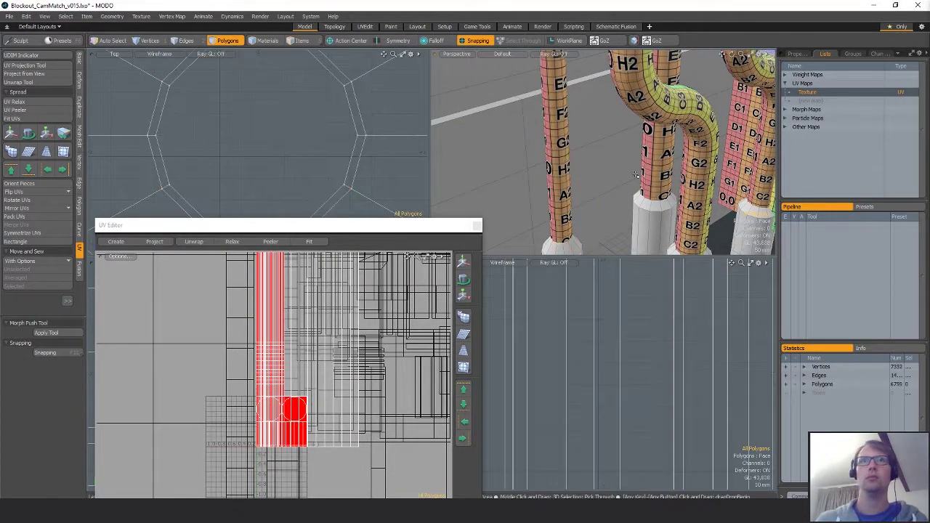
- Duplicate the straight textured pipe and move the copy in negative X and Z toward the untextured pipes around the building's corner
{"action": "left_click_drag", "start_coordinate": [635, 174], "coordinate": [610, 178], "text": "alt"}
{"action": "scroll", "coordinate": [603, 210], "scroll_direction": "down", "scroll_amount": 3}
{"action": "scroll", "coordinate": [623, 216], "scroll_direction": "down", "scroll_amount": 3}
{"action": "scroll", "coordinate": [583, 164], "scroll_direction": "up", "scroll_amount": 3}
{"action": "scroll", "coordinate": [597, 210], "scroll_direction": "down", "scroll_amount": 3}
{"action": "key", "text": "1"}
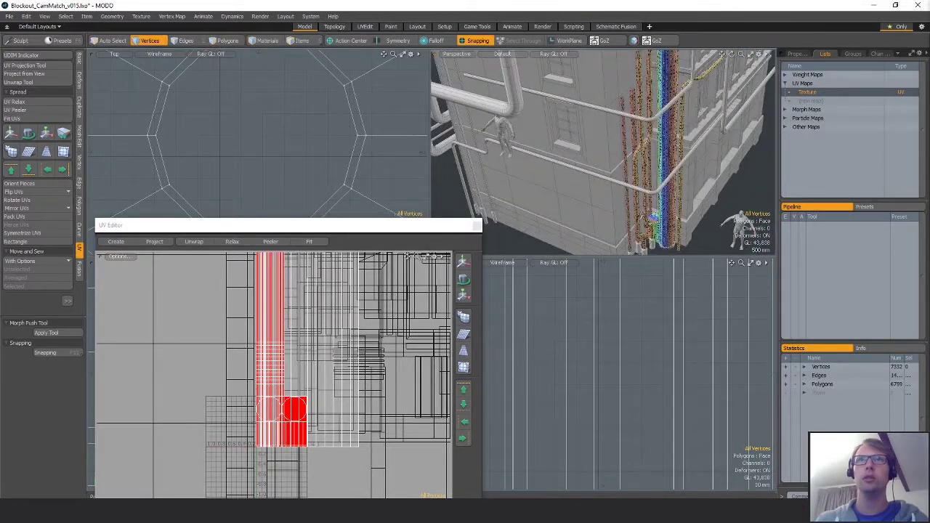
{"action": "key", "text": "3"}
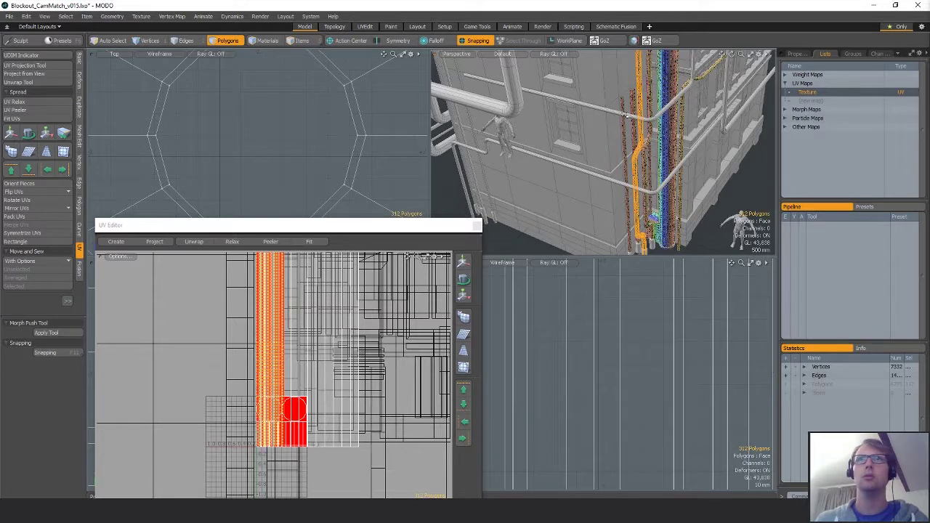
{"action": "double_click", "coordinate": [634, 145]}
{"action": "scroll", "coordinate": [259, 136], "scroll_direction": "down", "scroll_amount": 5}
{"action": "scroll", "coordinate": [259, 136], "scroll_direction": "down", "scroll_amount": 3}
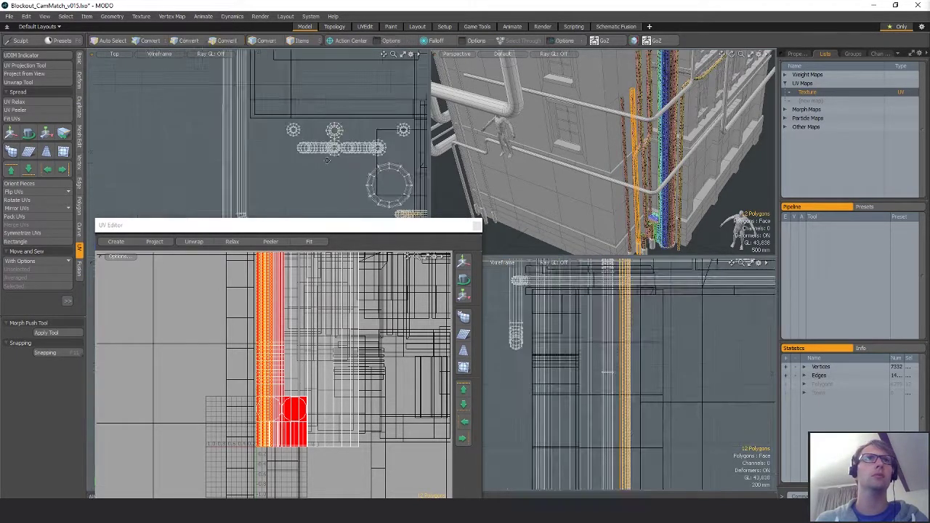
{"action": "key", "text": "y"}
{"action": "scroll", "coordinate": [354, 189], "scroll_direction": "up", "scroll_amount": 3}
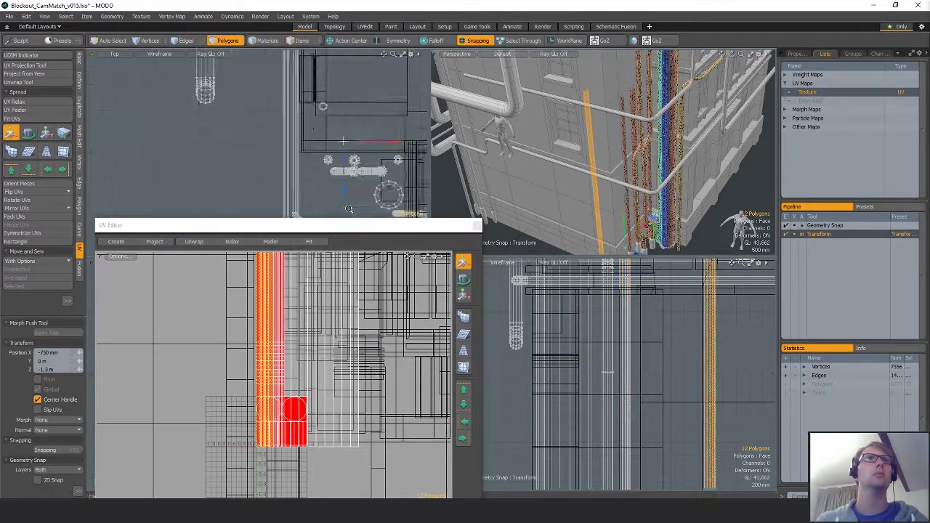
{"action": "scroll", "coordinate": [342, 172], "scroll_direction": "up", "scroll_amount": 2}
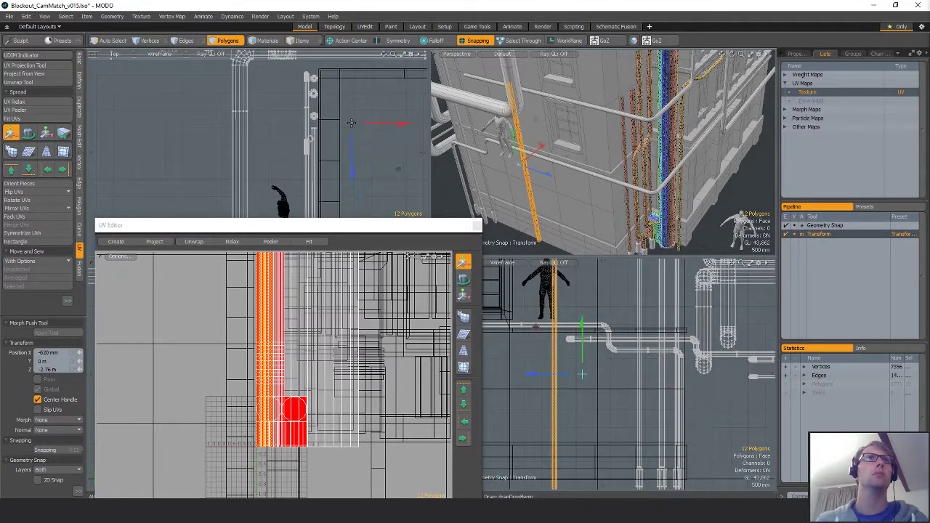
{"action": "left_click_drag", "start_coordinate": [357, 187], "coordinate": [356, 98]}
{"action": "scroll", "coordinate": [340, 131], "scroll_direction": "up", "scroll_amount": 8}
{"action": "left_click_drag", "start_coordinate": [251, 210], "coordinate": [339, 147], "text": "alt"}
{"action": "scroll", "coordinate": [339, 147], "scroll_direction": "down", "scroll_amount": 2}
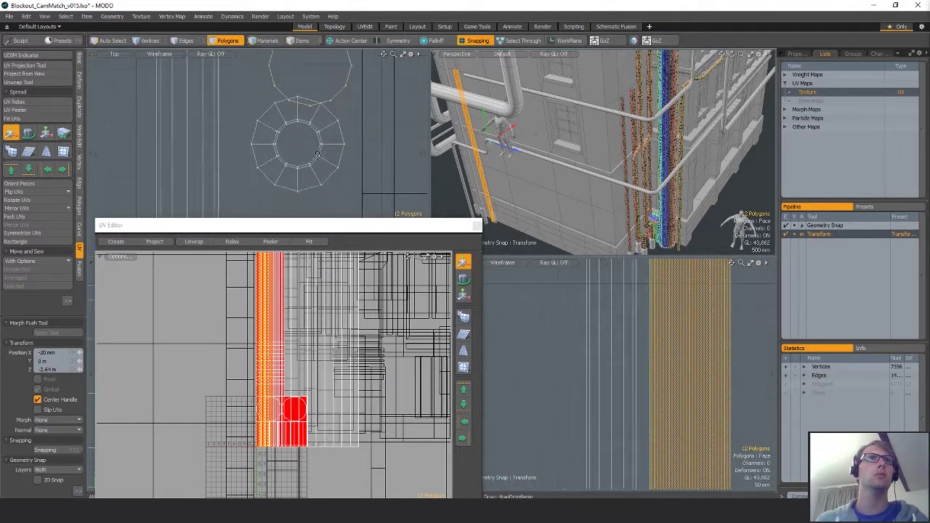
- Centre the copied pipe on the first side-wall pipe and scale it to about 61.5% in X and Z
{"action": "left_click_drag", "start_coordinate": [327, 225], "coordinate": [327, 275]}
{"action": "key", "text": "space"}
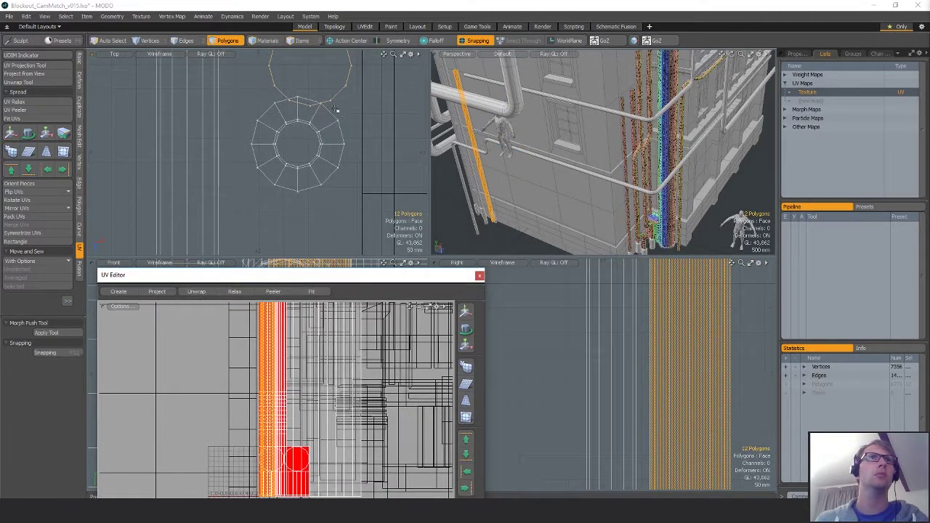
{"action": "left_click_drag", "start_coordinate": [336, 109], "coordinate": [314, 116], "text": "alt"}
{"action": "key", "text": "w"}
{"action": "key", "text": "space"}
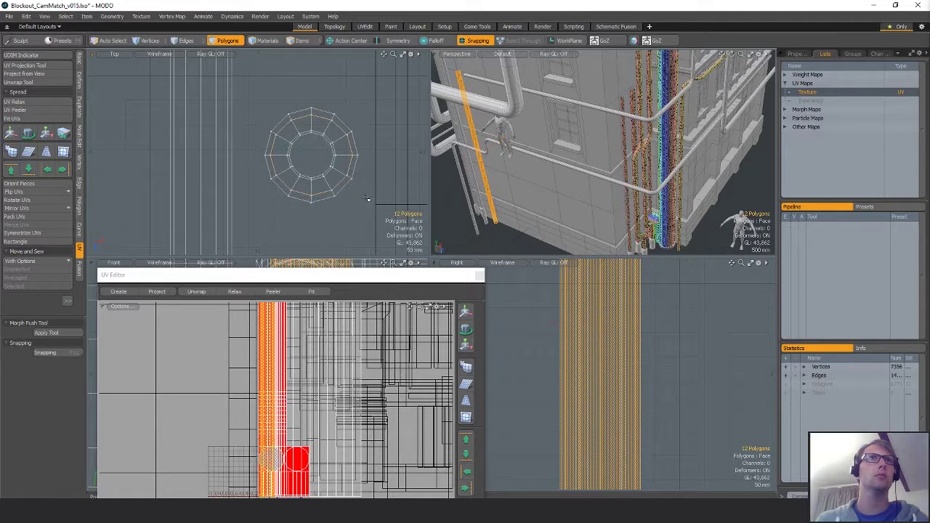
{"action": "key", "text": "r"}
{"action": "left_click_drag", "start_coordinate": [358, 201], "coordinate": [330, 202]}
{"action": "scroll", "coordinate": [357, 202], "scroll_direction": "up", "scroll_amount": 5}
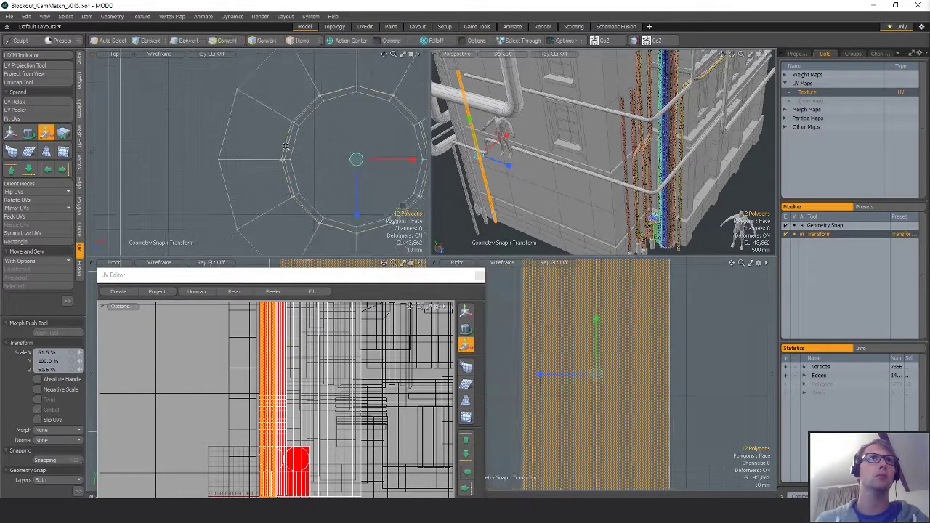
{"action": "key", "text": "space"}
- Delete the old untextured pipe, including its end caps, from under the scaled copy
{"action": "left_click_drag", "start_coordinate": [362, 165], "coordinate": [318, 160], "text": "alt"}
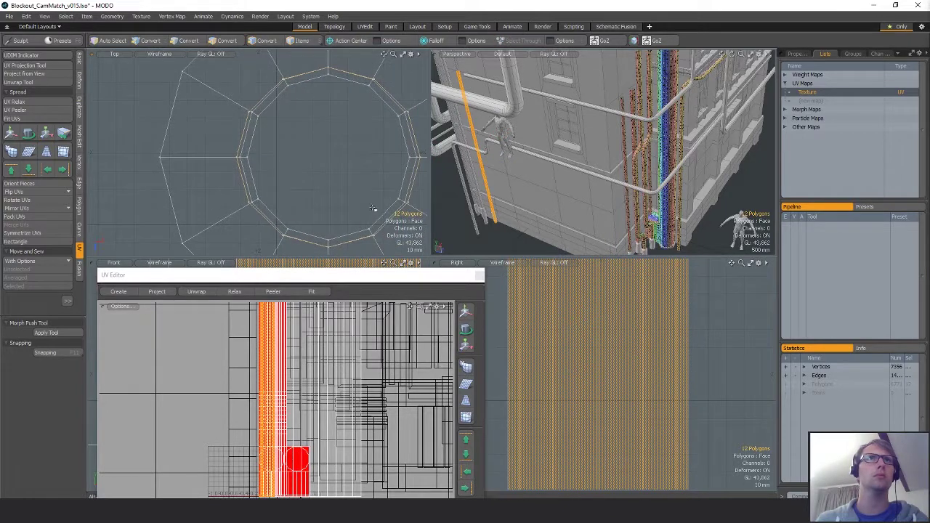
{"action": "left_click", "coordinate": [412, 169]}
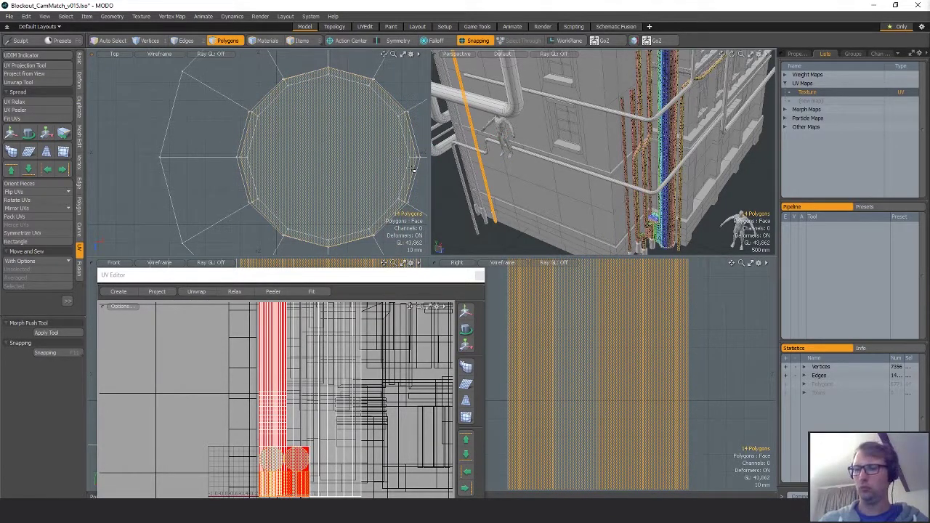
{"action": "key", "text": "Delete"}
- Scale the base collar under the first side-wall pipe up slightly in X
{"action": "scroll", "coordinate": [396, 166], "scroll_direction": "down", "scroll_amount": 4}
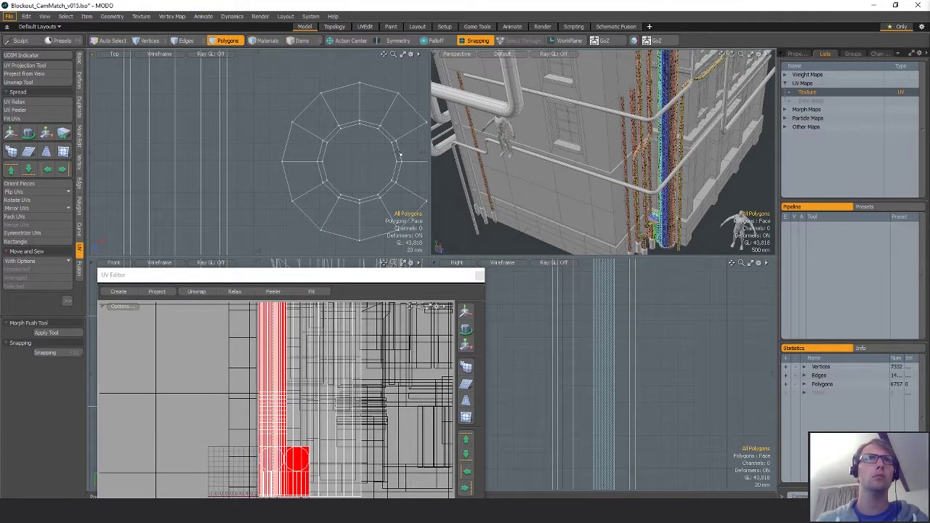
{"action": "double_click", "coordinate": [399, 155]}
{"action": "scroll", "coordinate": [402, 123], "scroll_direction": "up", "scroll_amount": 4}
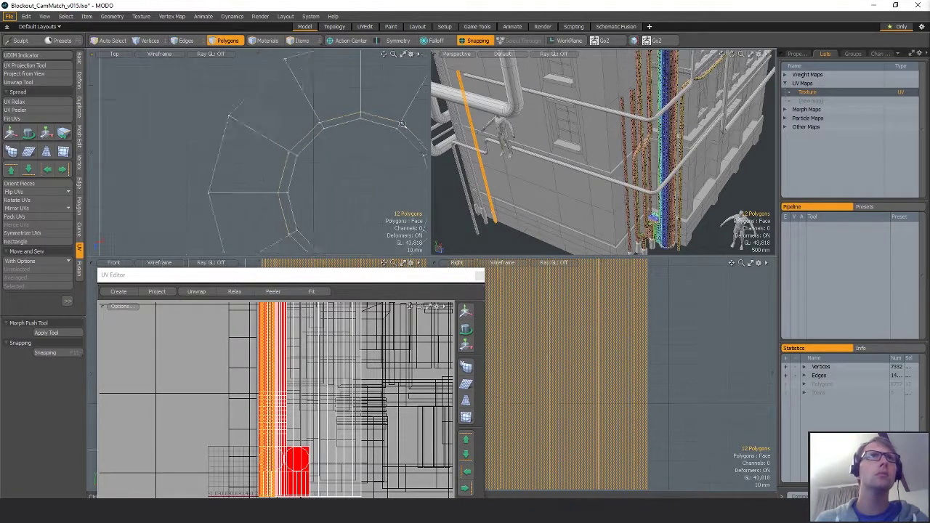
{"action": "key", "text": "shift+a"}
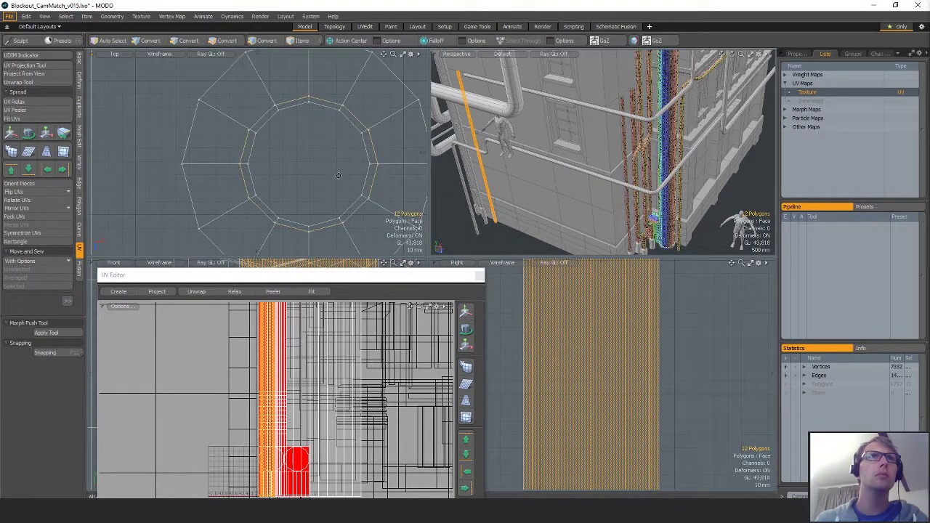
{"action": "double_click", "coordinate": [260, 171]}
{"action": "key", "text": "r"}
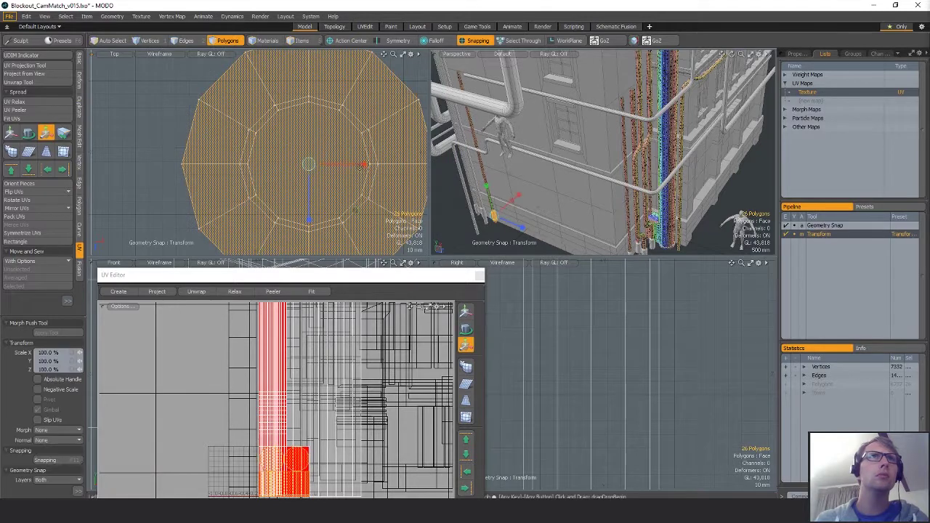
{"action": "left_click_drag", "start_coordinate": [364, 164], "coordinate": [367, 165]}
{"action": "key", "text": "space"}
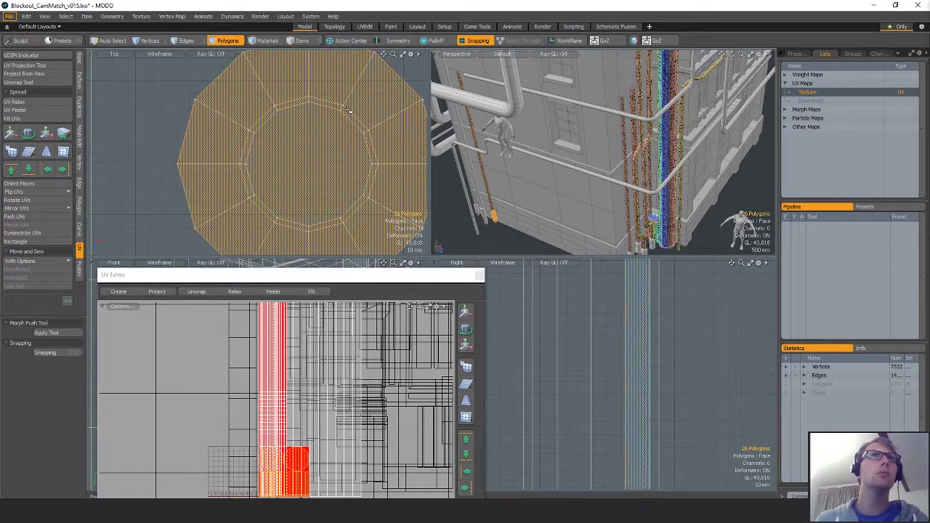
- Duplicate the first side-wall pipe and move the copy about 653 mm in negative Z onto the next pipe
{"action": "double_click", "coordinate": [352, 121]}
{"action": "scroll", "coordinate": [342, 198], "scroll_direction": "down", "scroll_amount": 5}
{"action": "key", "text": "ctrl+c"}
{"action": "key", "text": "ctrl+v"}
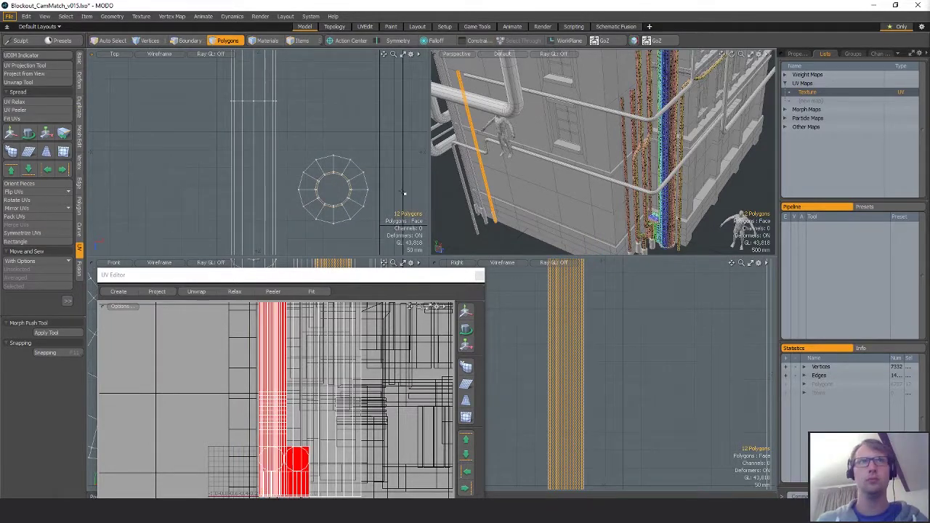
{"action": "key", "text": "w"}
{"action": "scroll", "coordinate": [371, 210], "scroll_direction": "down", "scroll_amount": 4}
{"action": "left_click_drag", "start_coordinate": [357, 169], "coordinate": [354, 106]}
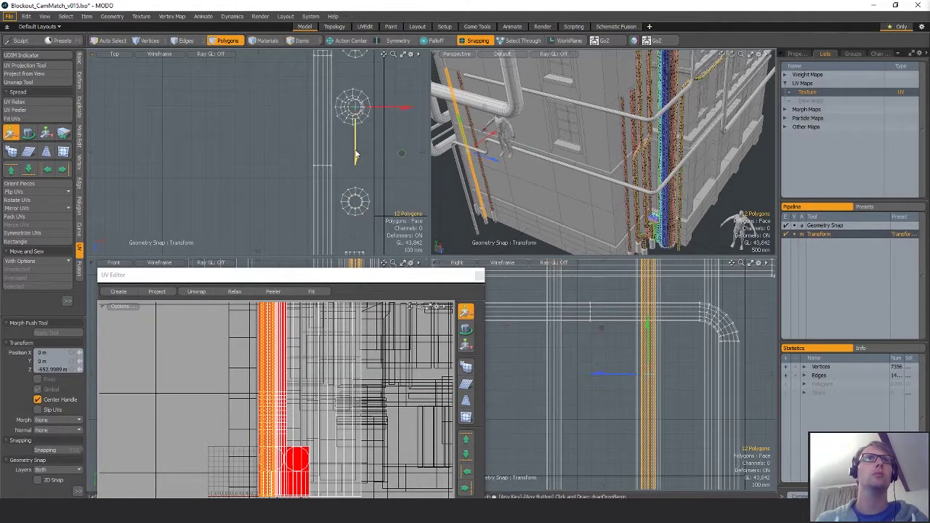
- Align and scale the copy to fit the second side-wall pipe and delete the old pipe there
{"action": "scroll", "coordinate": [355, 109], "scroll_direction": "up", "scroll_amount": 5}
{"action": "left_click_drag", "start_coordinate": [373, 158], "coordinate": [311, 98]}
{"action": "key", "text": "r"}
{"action": "left_click_drag", "start_coordinate": [346, 192], "coordinate": [355, 201]}
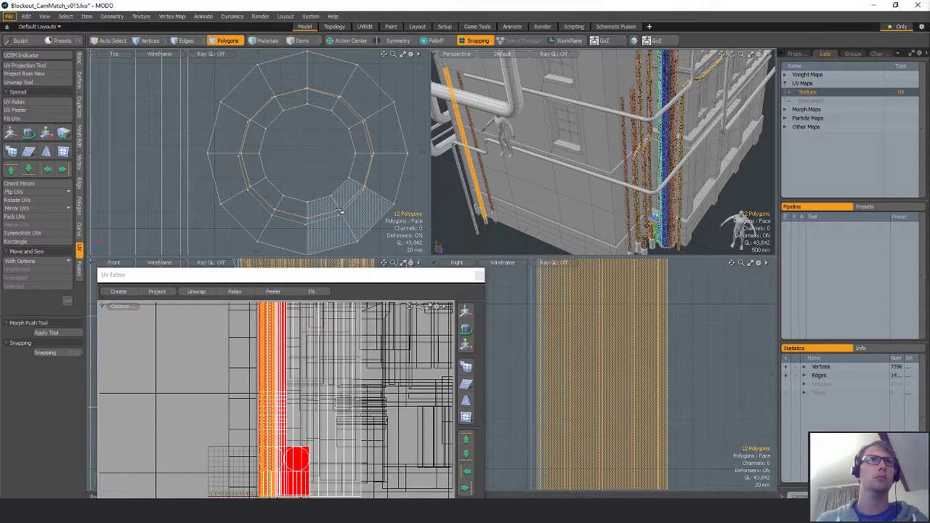
{"action": "double_click", "coordinate": [341, 217]}
{"action": "key", "text": "Delete"}
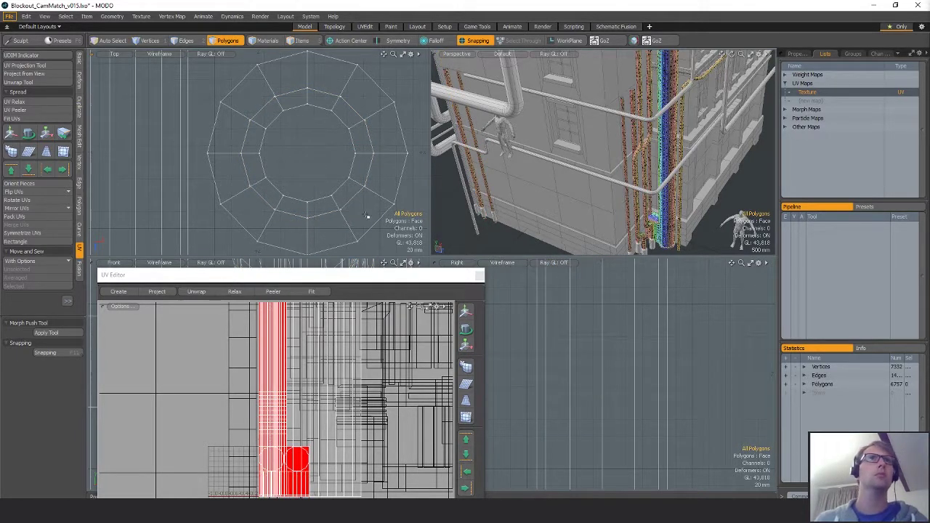
- Scale the base collar under the second side-wall pipe down slightly in Z
{"action": "double_click", "coordinate": [378, 200]}
{"action": "key", "text": "y"}
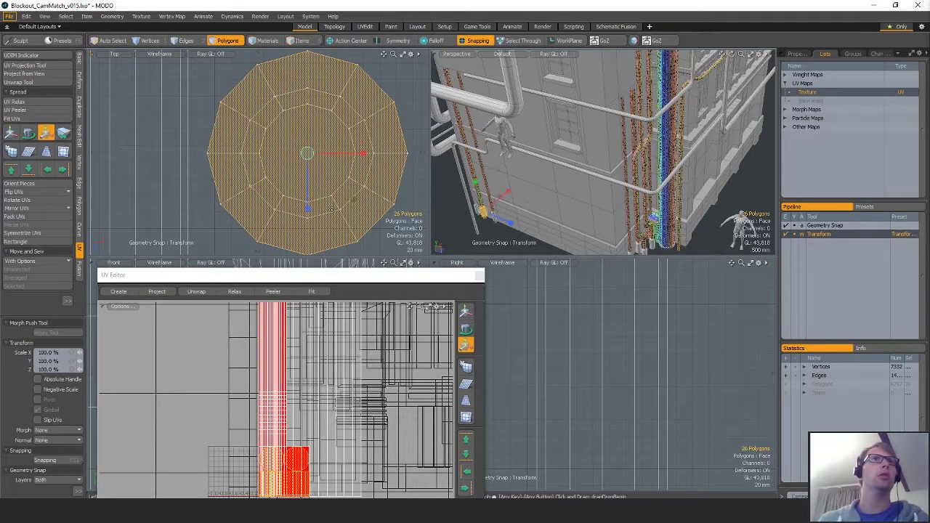
{"action": "left_click_drag", "start_coordinate": [305, 201], "coordinate": [308, 206]}
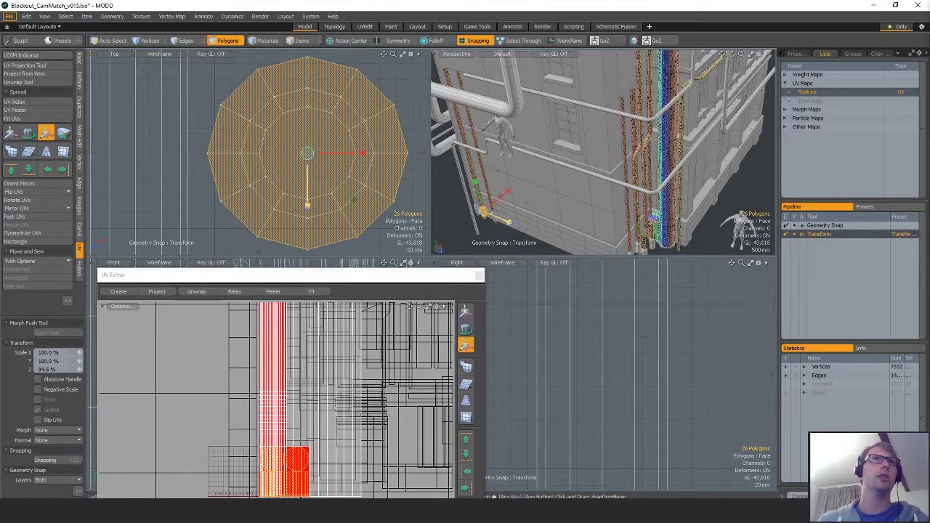
{"action": "key", "text": "Escape"}
{"action": "key", "text": "Escape"}
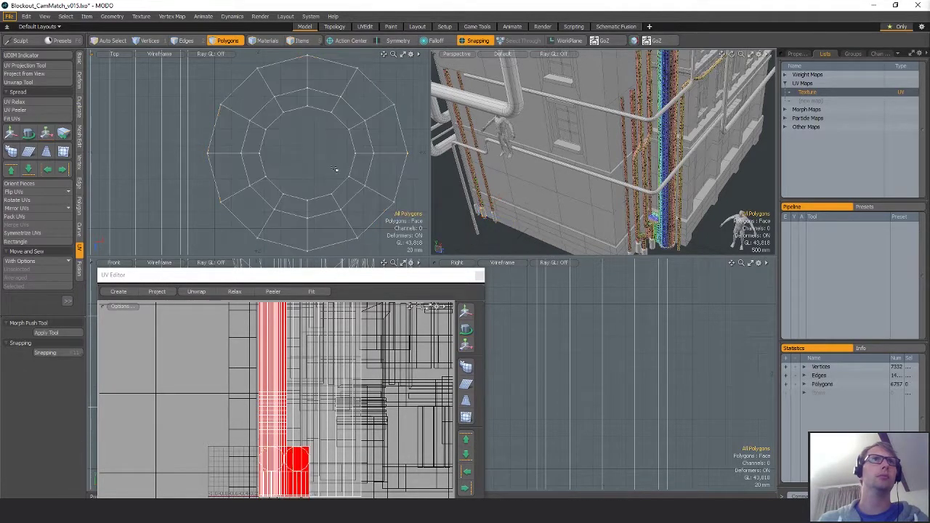
- Duplicate the second side-wall pipe and move the copy in negative Z, centring it on the third pipe
{"action": "scroll", "coordinate": [342, 159], "scroll_direction": "down", "scroll_amount": 4}
{"action": "double_click", "coordinate": [330, 133]}
{"action": "left_click_drag", "start_coordinate": [342, 160], "coordinate": [296, 164], "text": "ctrl+alt"}
{"action": "left_click_drag", "start_coordinate": [297, 164], "coordinate": [350, 187], "text": "alt"}
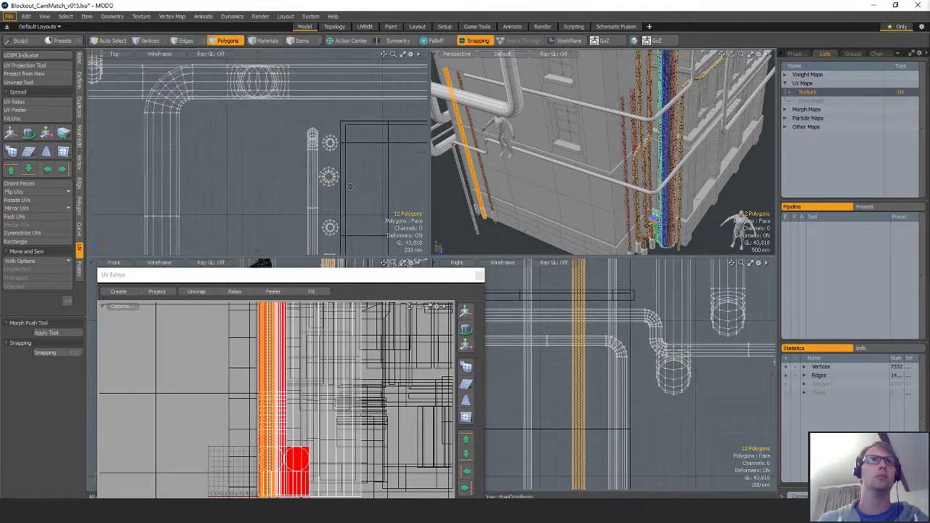
{"action": "key", "text": "x"}
{"action": "key", "text": "w"}
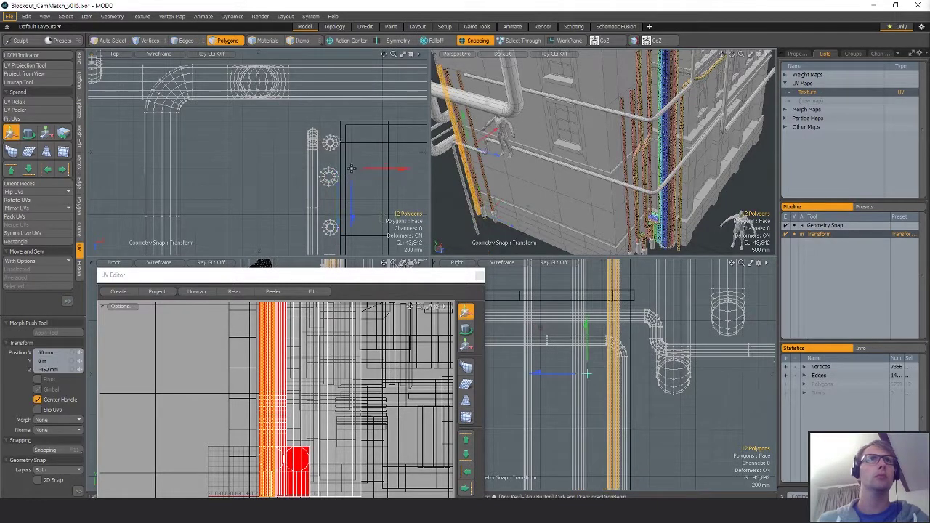
{"action": "key", "text": "shift+a"}
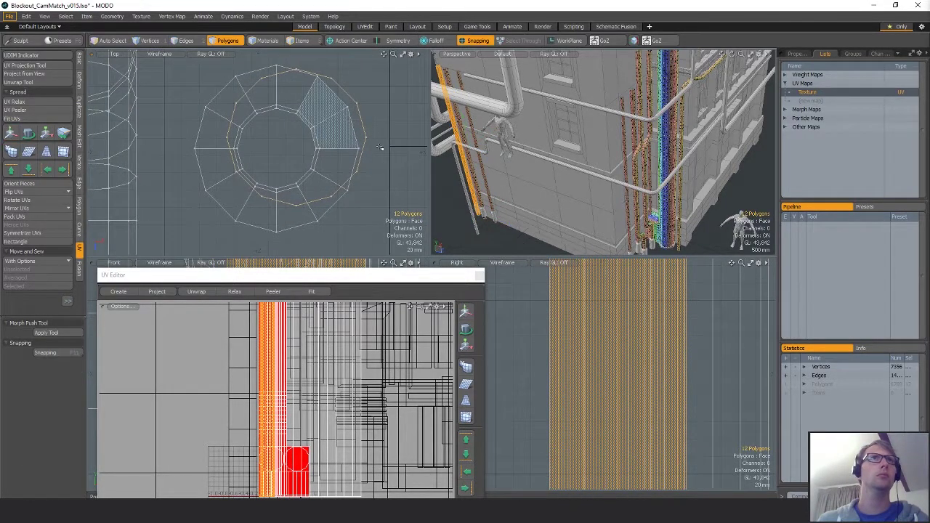
{"action": "left_click_drag", "start_coordinate": [346, 136], "coordinate": [276, 107]}
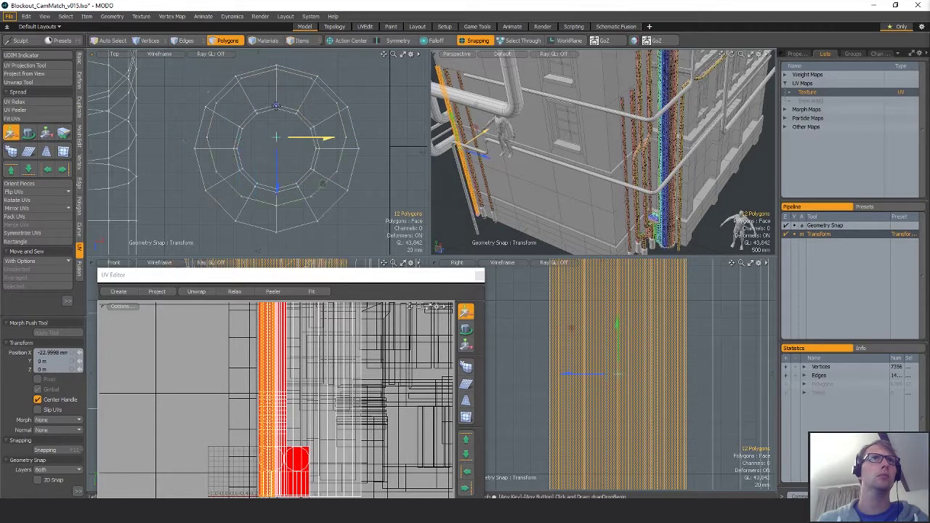
{"action": "left_click_drag", "start_coordinate": [276, 190], "coordinate": [249, 157]}
- Match the copied pipe's diameter to the third side-wall pipe and delete the old pipe with its end caps
{"action": "key", "text": "r"}
{"action": "key", "text": "space"}
{"action": "scroll", "coordinate": [229, 154], "scroll_direction": "up", "scroll_amount": 5}
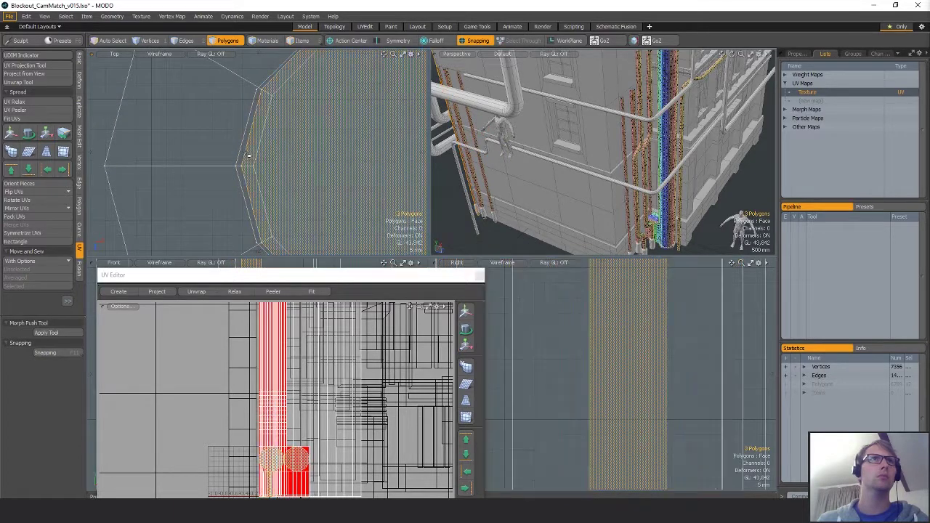
{"action": "key", "text": "bracketright"}
{"action": "key", "text": "Delete"}
- Duplicate a textured side-wall pipe and move the copy in negative Z onto the distant untextured vertical pipes
{"action": "scroll", "coordinate": [314, 151], "scroll_direction": "down", "scroll_amount": 6}
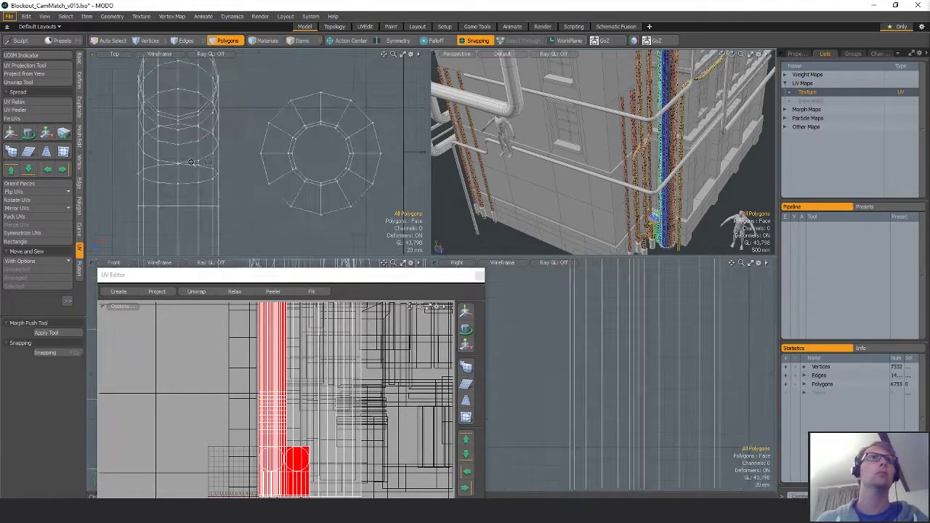
{"action": "left_click_drag", "start_coordinate": [314, 152], "coordinate": [269, 173], "text": "alt+shift"}
{"action": "scroll", "coordinate": [267, 175], "scroll_direction": "down", "scroll_amount": 5}
{"action": "scroll", "coordinate": [308, 169], "scroll_direction": "down", "scroll_amount": 5}
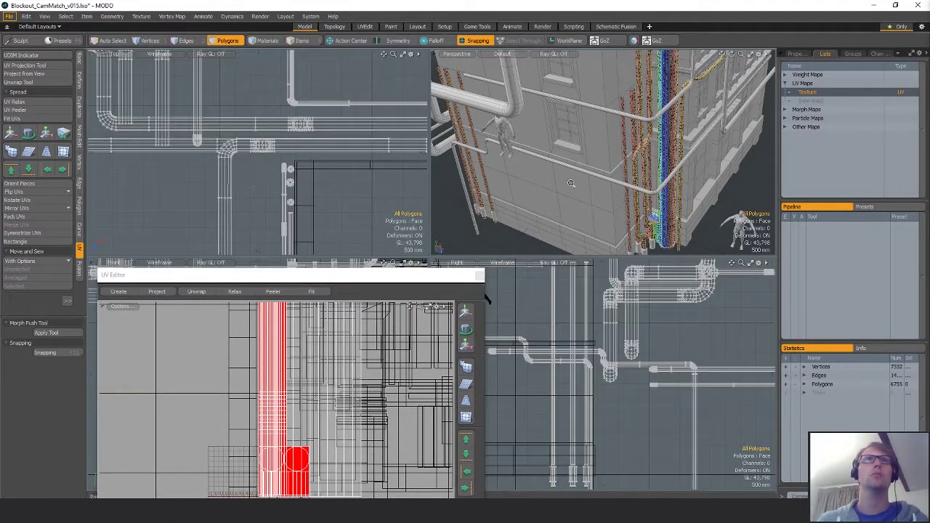
{"action": "left_click_drag", "start_coordinate": [476, 161], "coordinate": [599, 202], "text": "alt"}
{"action": "scroll", "coordinate": [318, 182], "scroll_direction": "up", "scroll_amount": 6}
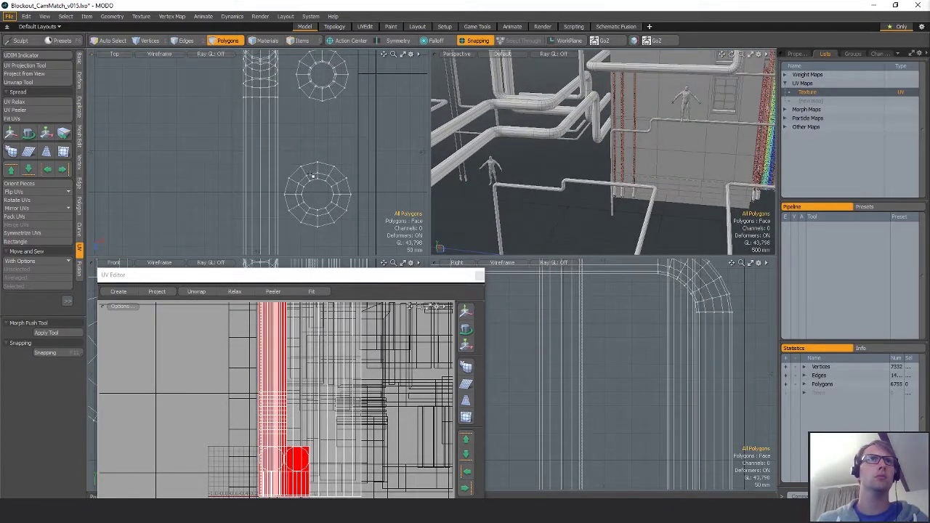
{"action": "left_click", "coordinate": [313, 176]}
{"action": "scroll", "coordinate": [320, 186], "scroll_direction": "down", "scroll_amount": 6}
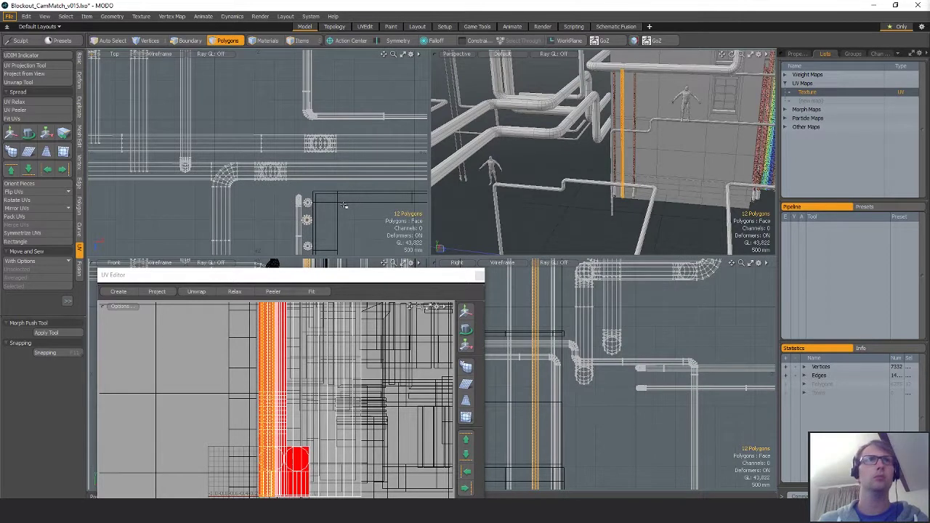
{"action": "key", "text": "w"}
{"action": "scroll", "coordinate": [343, 205], "scroll_direction": "down", "scroll_amount": 5}
{"action": "left_click_drag", "start_coordinate": [367, 202], "coordinate": [359, 76]}
{"action": "left_click_drag", "start_coordinate": [344, 124], "coordinate": [385, 217], "text": "alt"}
{"action": "scroll", "coordinate": [323, 149], "scroll_direction": "up", "scroll_amount": 5}
{"action": "scroll", "coordinate": [271, 164], "scroll_direction": "up", "scroll_amount": 4}
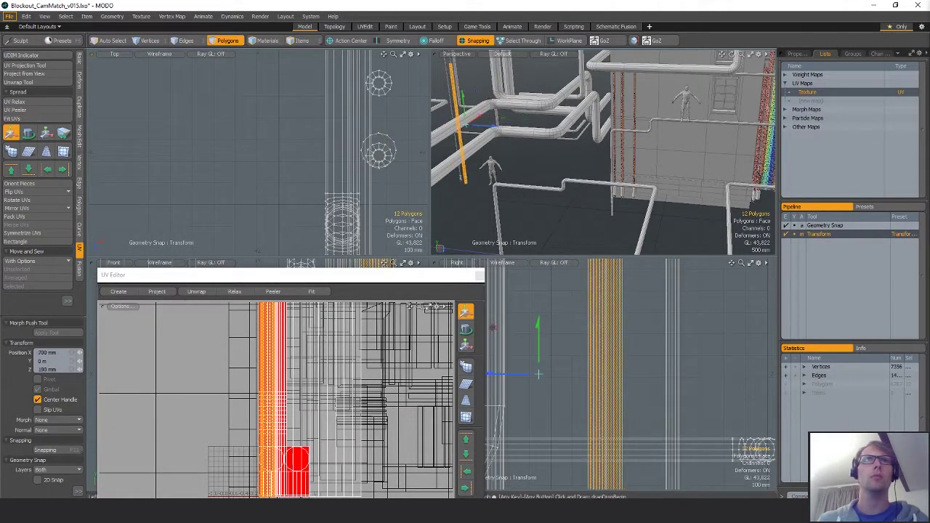
- Centre the copied textured pipe on the distant collared pipe by moving it about 25 mm in Z
{"action": "left_click_drag", "start_coordinate": [287, 153], "coordinate": [246, 151], "text": "alt"}
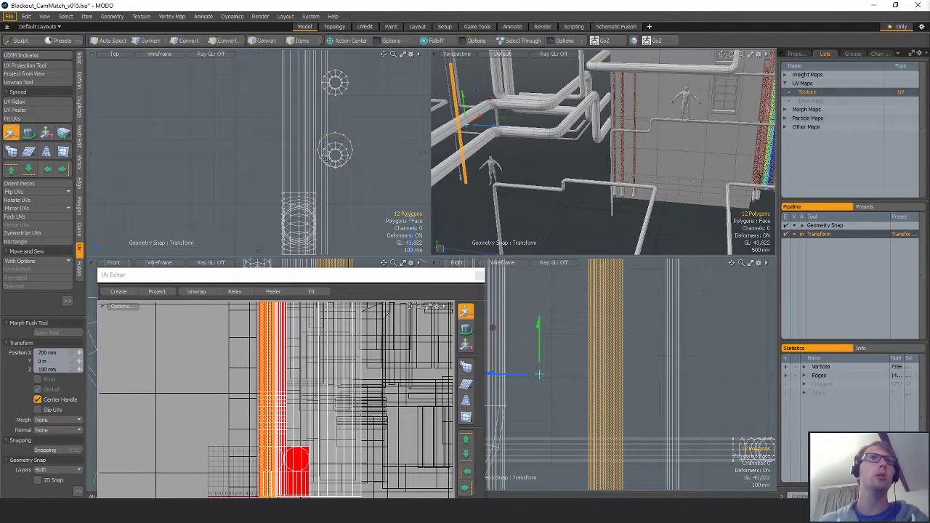
{"action": "scroll", "coordinate": [331, 149], "scroll_direction": "up", "scroll_amount": 5}
{"action": "key", "text": "r"}
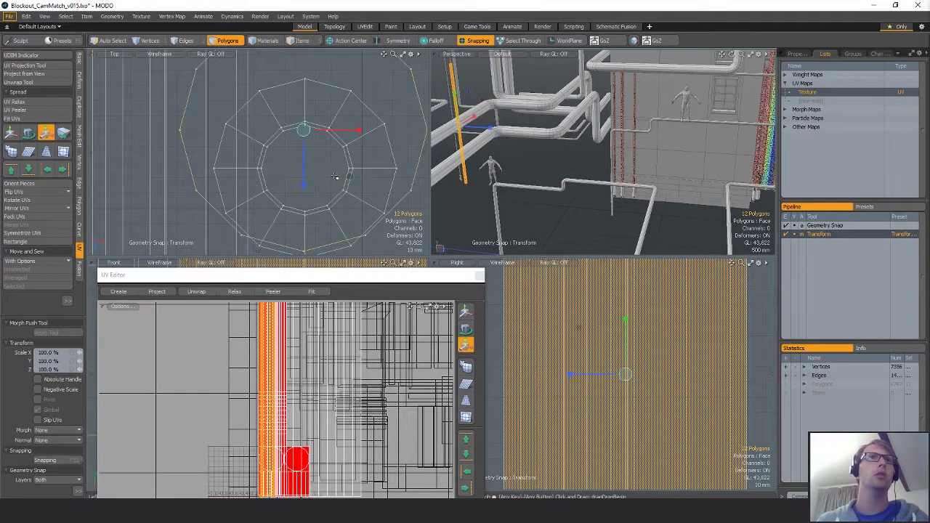
{"action": "key", "text": "w"}
{"action": "left_click_drag", "start_coordinate": [305, 181], "coordinate": [396, 171]}
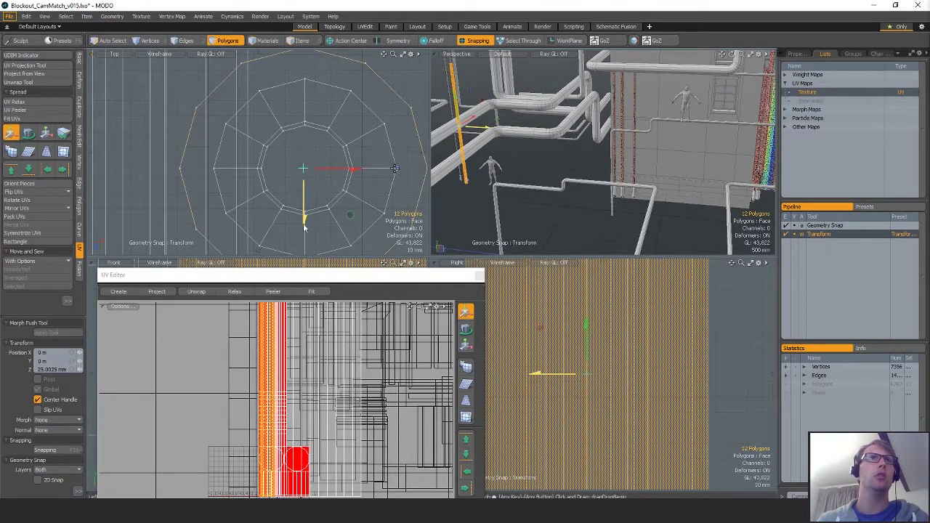
- Scale the copied pipe down to the old pipe's diameter and delete the old untextured pipe inside the collar
{"action": "key", "text": "r"}
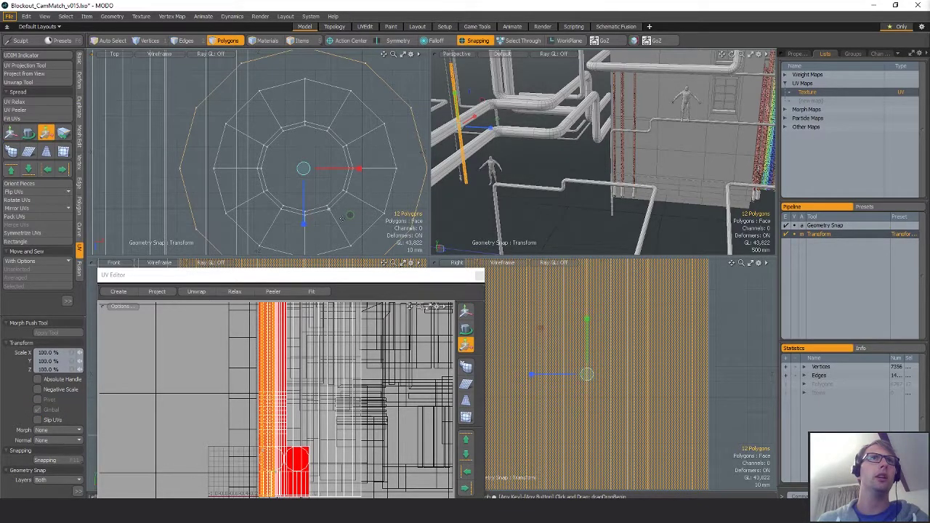
{"action": "left_click_drag", "start_coordinate": [350, 215], "coordinate": [349, 213]}
{"action": "scroll", "coordinate": [333, 176], "scroll_direction": "up", "scroll_amount": 5}
{"action": "key", "text": "space"}
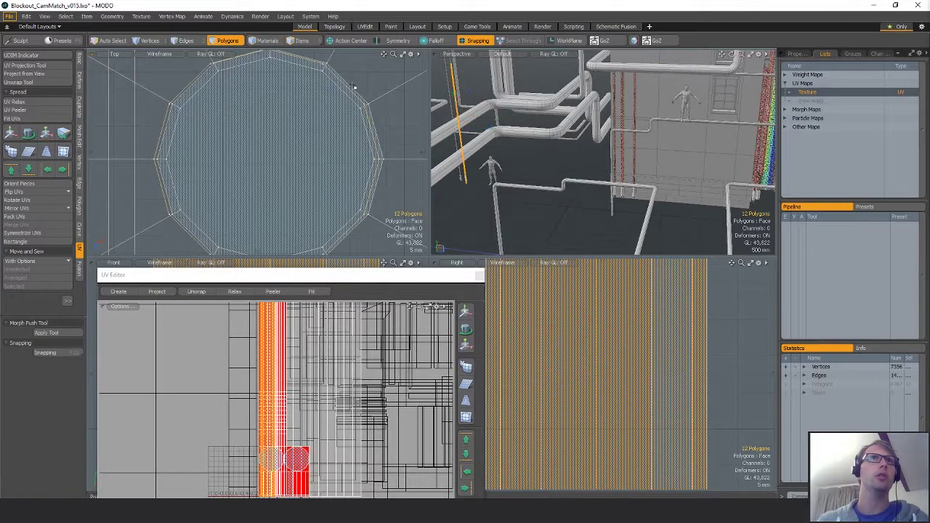
{"action": "double_click", "coordinate": [366, 107]}
{"action": "key", "text": "Delete"}
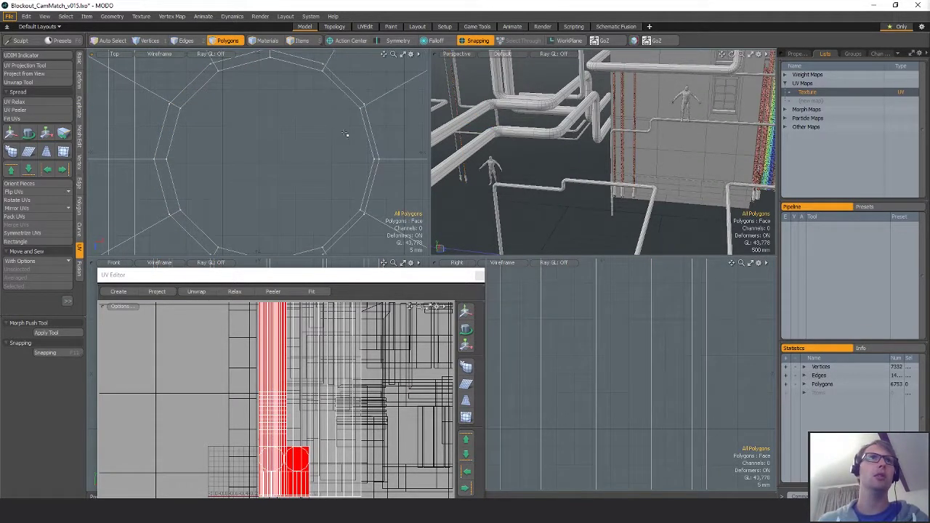
- Fine-tune the textured pipe's alignment so it sits concentrically inside its collar
{"action": "scroll", "coordinate": [348, 172], "scroll_direction": "down", "scroll_amount": 3}
{"action": "double_click", "coordinate": [388, 163]}
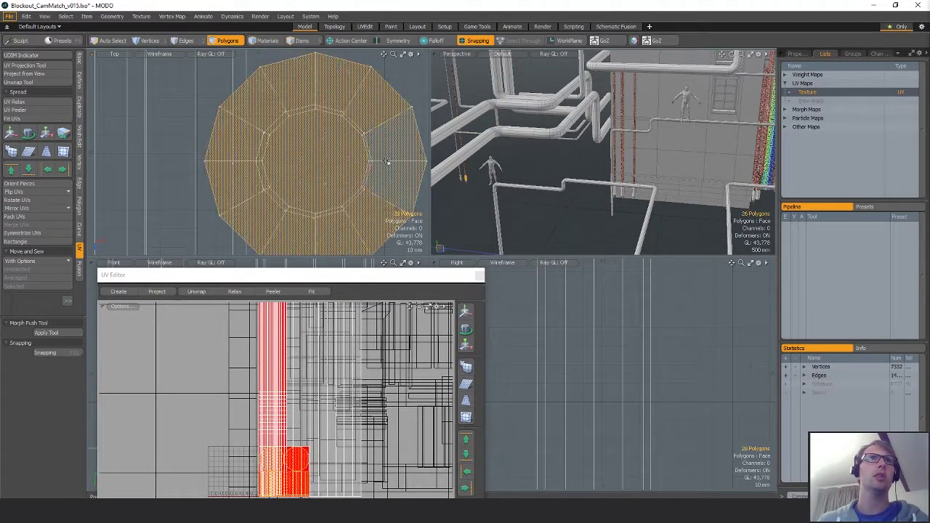
{"action": "double_click", "coordinate": [327, 106]}
{"action": "key", "text": "w"}
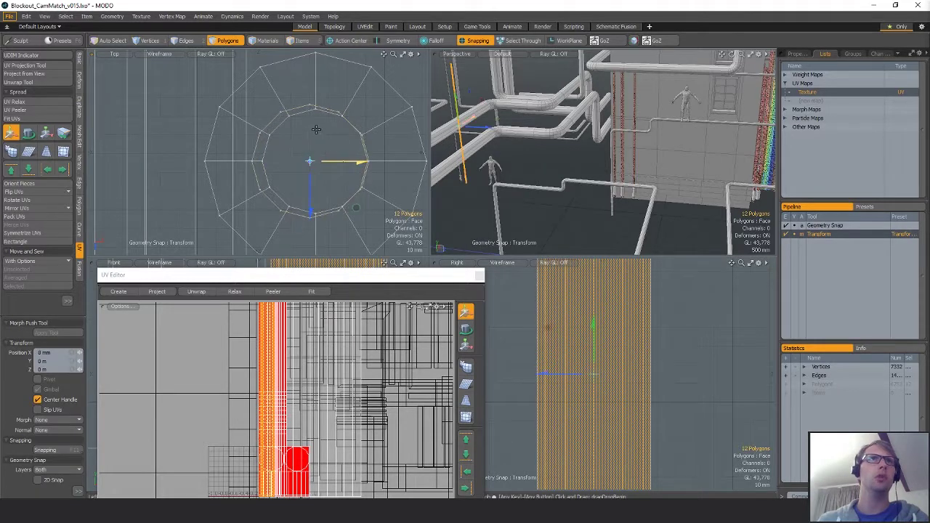
{"action": "key", "text": "q"}
{"action": "double_click", "coordinate": [375, 126]}
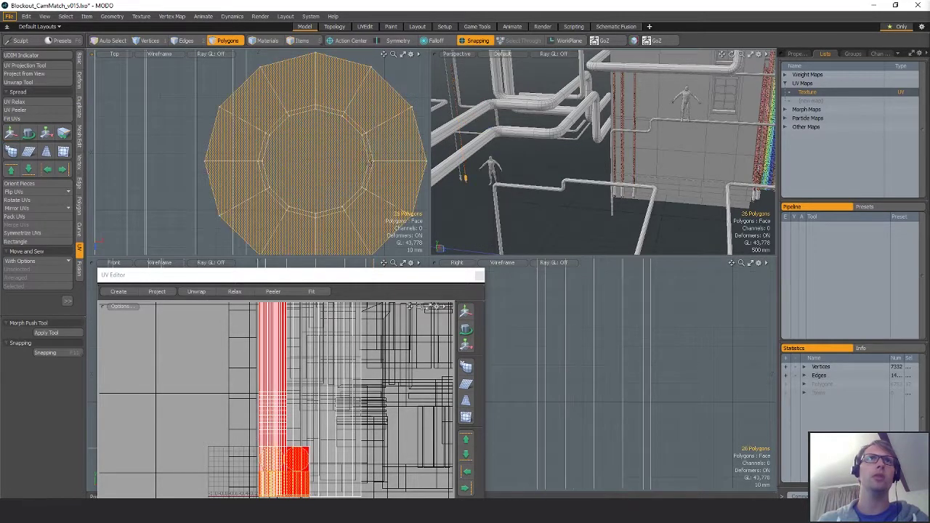
{"action": "key", "text": "r"}
{"action": "left_click_drag", "start_coordinate": [379, 160], "coordinate": [341, 155], "text": "alt+shift"}
{"action": "key", "text": "q"}
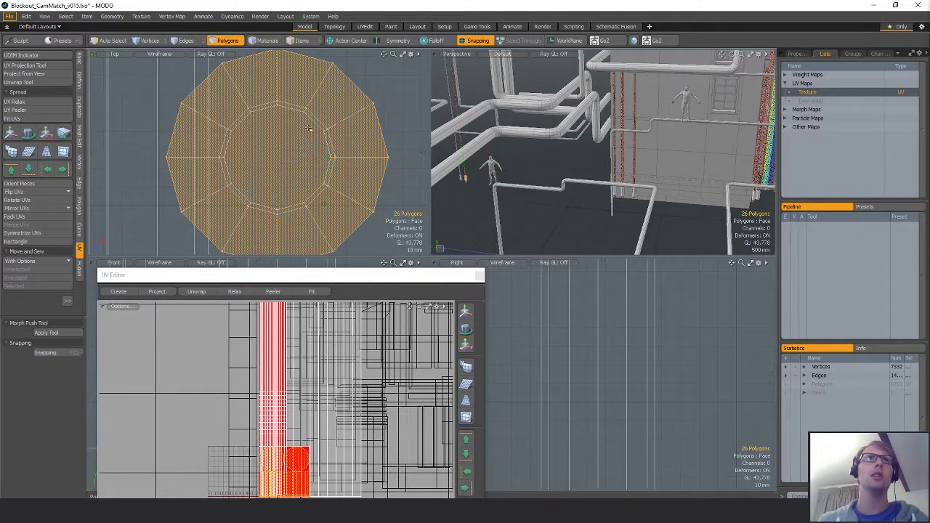
- Duplicate the textured collared pipe and move the copy about 335 mm in negative Z onto the neighbouring collared pipe
{"action": "left_click", "coordinate": [335, 96]}
{"action": "left_click", "coordinate": [307, 118], "text": "shift"}
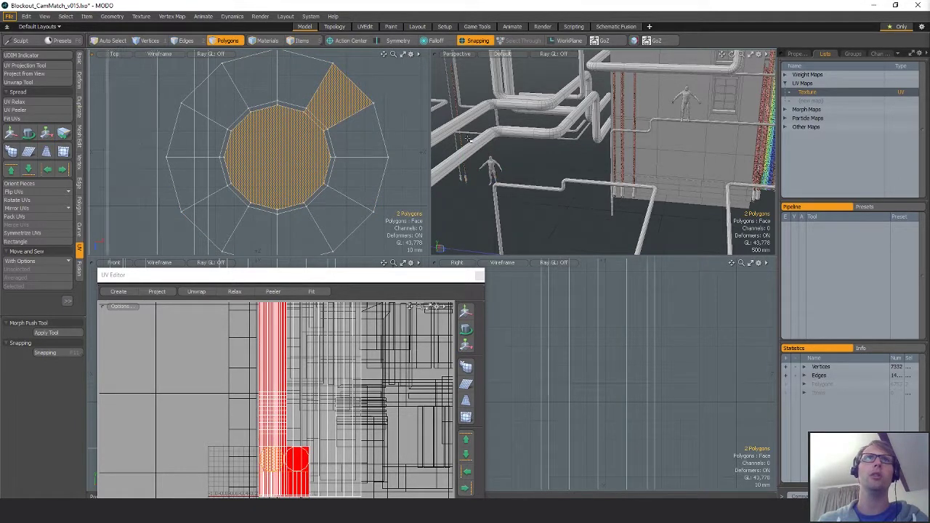
{"action": "key", "text": "shift+a"}
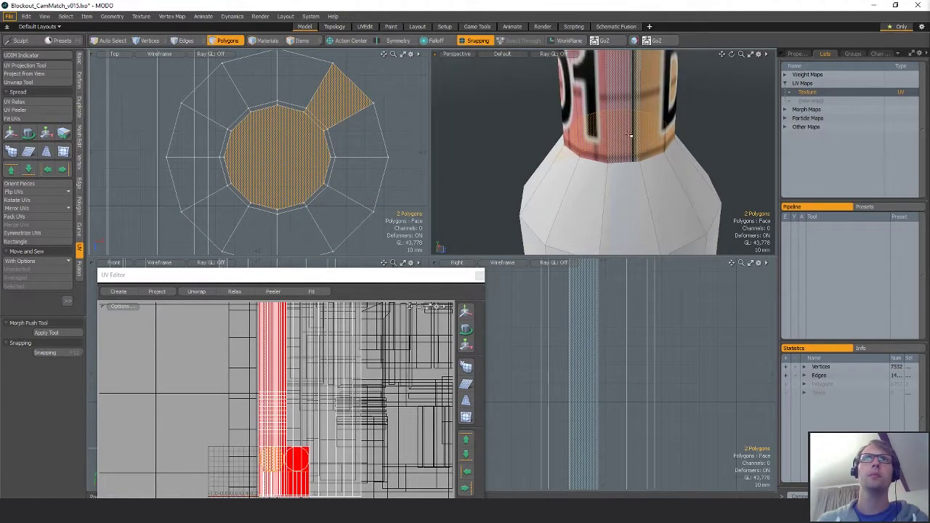
{"action": "double_click", "coordinate": [661, 158]}
{"action": "key", "text": "a"}
{"action": "key", "text": "a"}
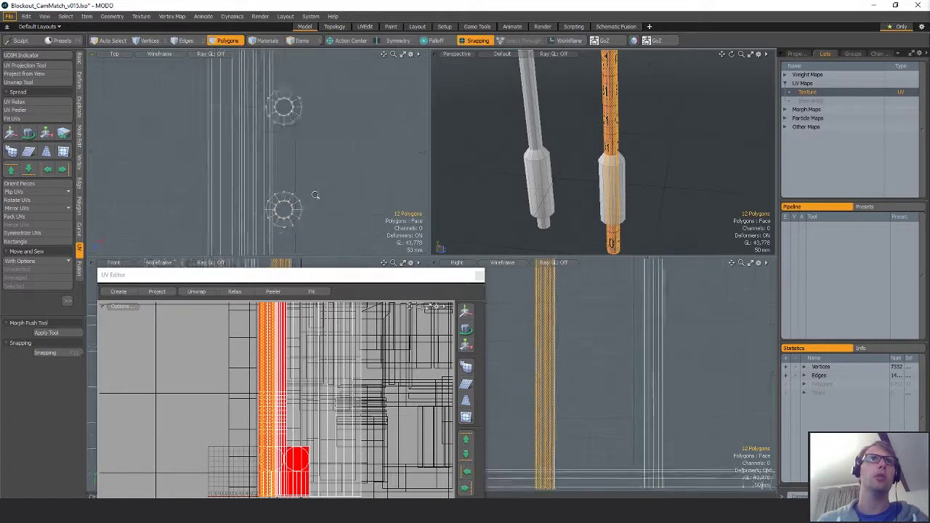
{"action": "key", "text": "w"}
{"action": "key", "text": "x"}
{"action": "left_click_drag", "start_coordinate": [290, 226], "coordinate": [423, 77]}
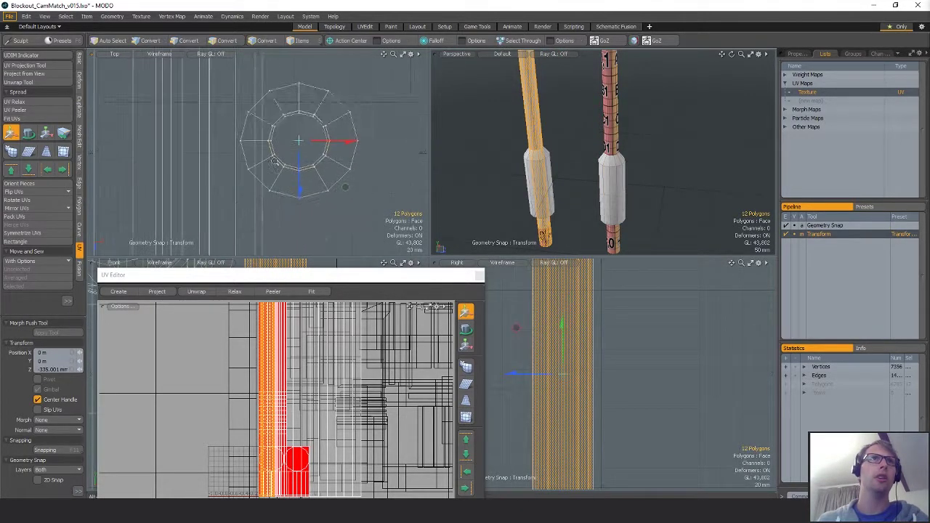
- Delete the old untextured pipe overlapping the new copy at the second collar
{"action": "left_click_drag", "start_coordinate": [291, 123], "coordinate": [407, 131], "text": "ctrl+alt"}
{"action": "left_click_drag", "start_coordinate": [278, 140], "coordinate": [242, 218], "text": "alt+shift"}
{"action": "left_click_drag", "start_coordinate": [242, 218], "coordinate": [229, 151], "text": "ctrl+alt"}
{"action": "key", "text": "space"}
{"action": "left_click", "coordinate": [221, 163]}
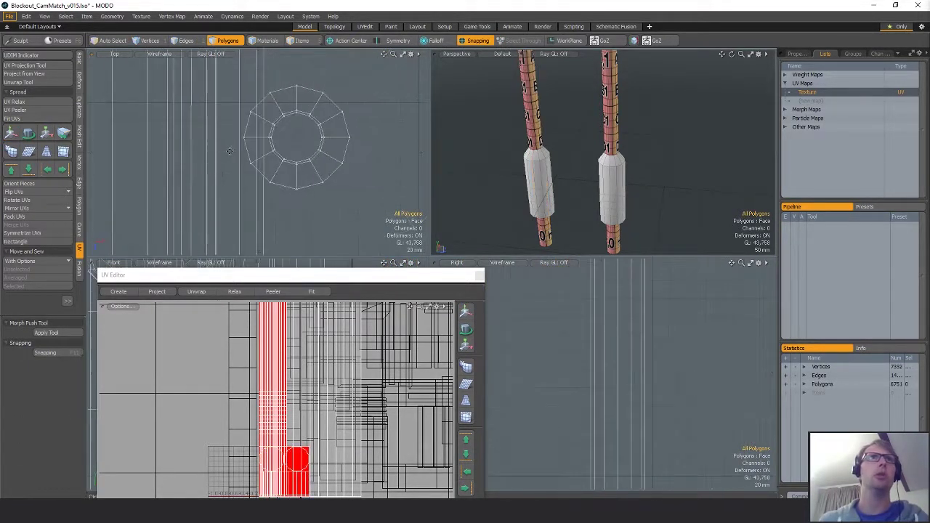
- Copy and paste the second collared pipe and move the copy inside the nearest large pipe of the untextured vertical pipe cluster
{"action": "double_click", "coordinate": [314, 116]}
{"action": "scroll", "coordinate": [312, 124], "scroll_direction": "down", "scroll_amount": 10}
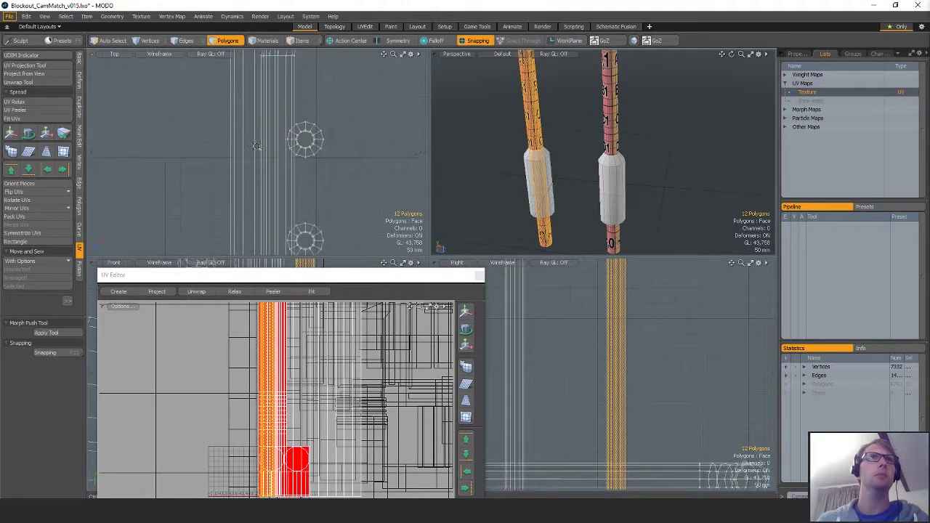
{"action": "left_click_drag", "start_coordinate": [576, 169], "coordinate": [574, 197], "text": "ctrl+alt"}
{"action": "scroll", "coordinate": [358, 154], "scroll_direction": "up", "scroll_amount": 2}
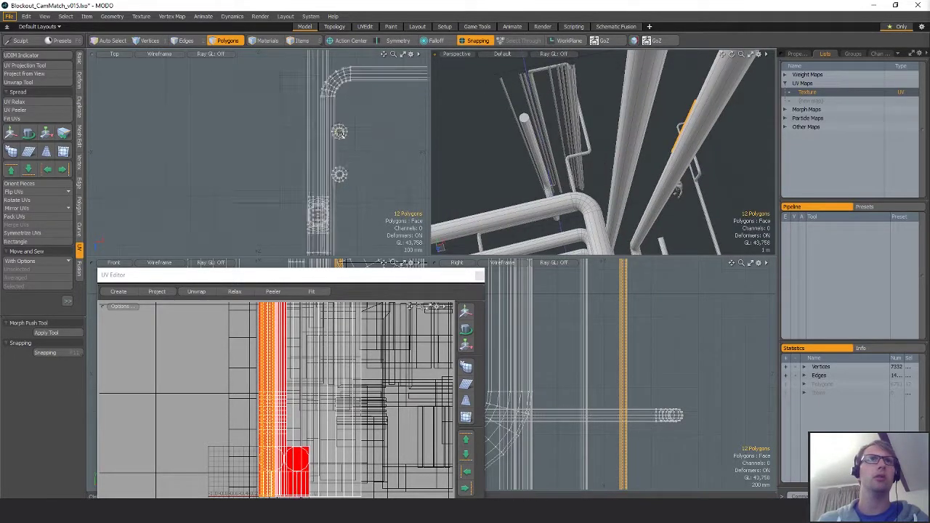
{"action": "key", "text": "ctrl+c"}
{"action": "key", "text": "ctrl+v"}
{"action": "scroll", "coordinate": [374, 195], "scroll_direction": "down", "scroll_amount": 4}
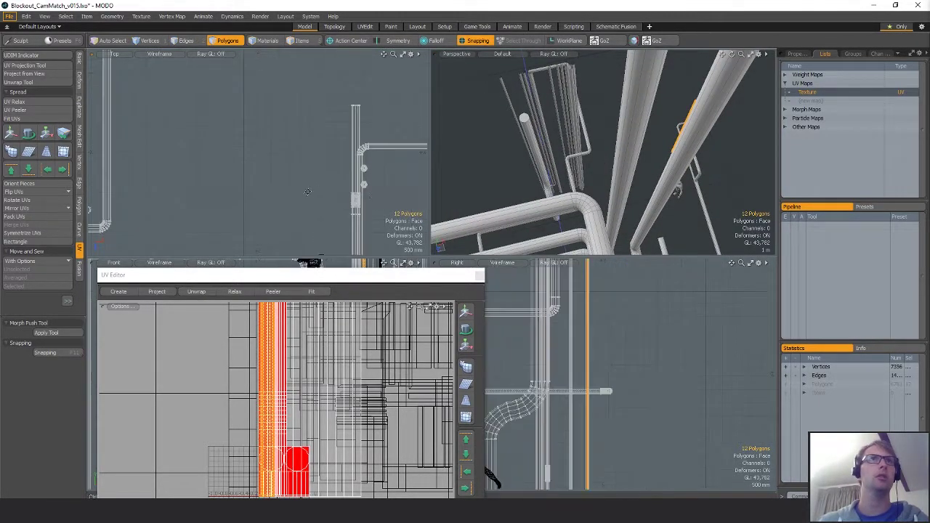
{"action": "key", "text": "w"}
{"action": "left_click_drag", "start_coordinate": [376, 210], "coordinate": [192, 234]}
{"action": "left_click_drag", "start_coordinate": [198, 244], "coordinate": [323, 173], "text": "alt"}
{"action": "scroll", "coordinate": [318, 183], "scroll_direction": "up", "scroll_amount": 4}
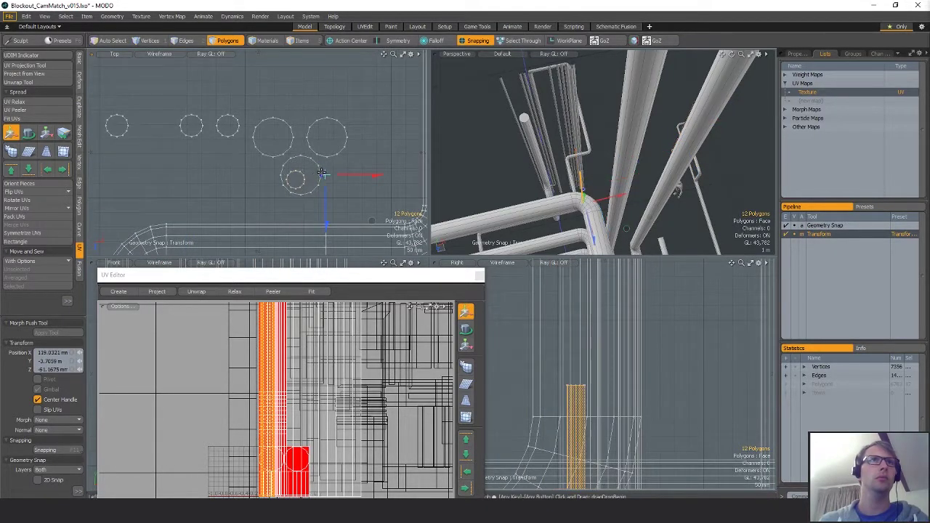
{"action": "scroll", "coordinate": [281, 197], "scroll_direction": "up", "scroll_amount": 4}
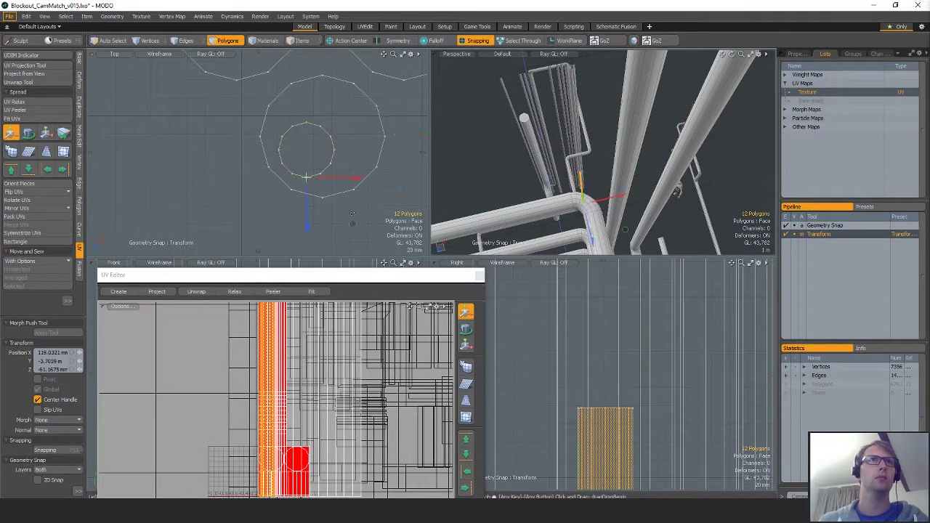
- Align the copy with the large pipe's edge and scale it to 223.5% in X and Z to match the diameter
{"action": "scroll", "coordinate": [363, 234], "scroll_direction": "down", "scroll_amount": 2}
{"action": "key", "text": "r"}
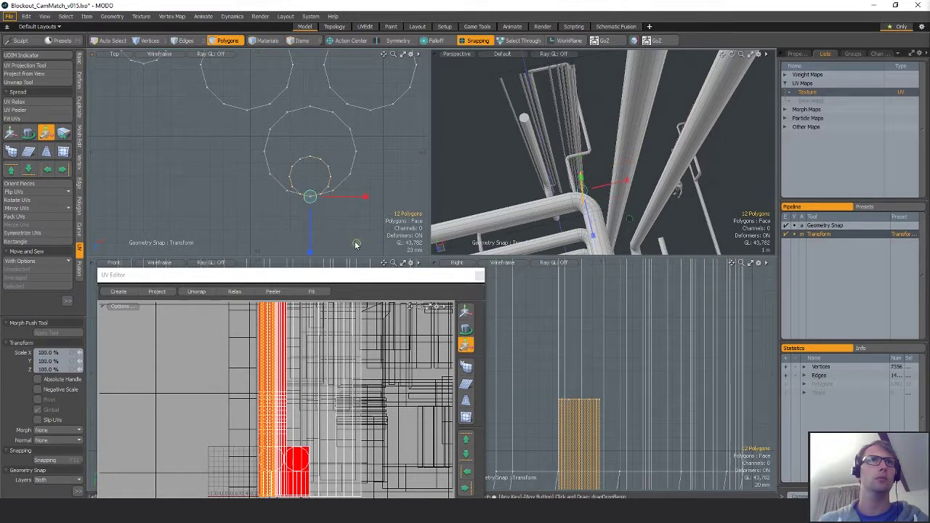
{"action": "left_click_drag", "start_coordinate": [356, 242], "coordinate": [374, 243]}
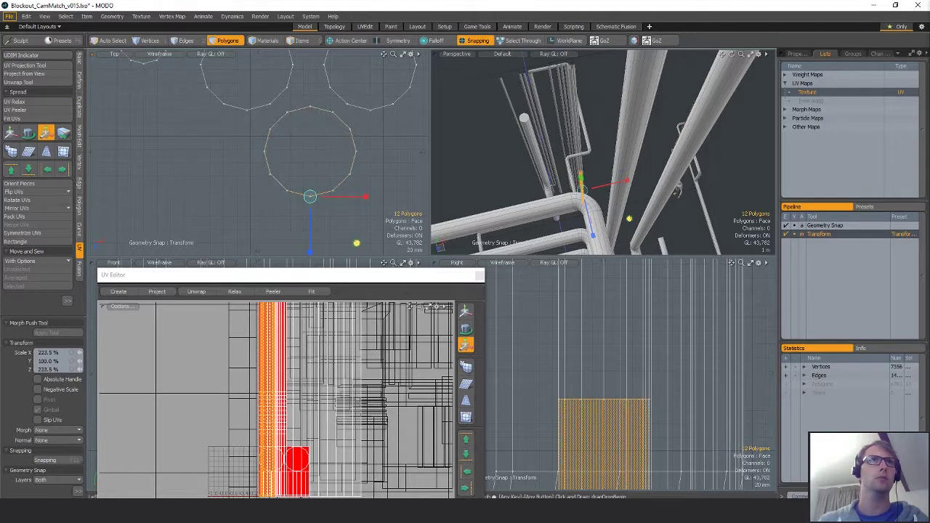
{"action": "key", "text": "q"}
{"action": "left_click_drag", "start_coordinate": [361, 159], "coordinate": [344, 192], "text": "alt+shift"}
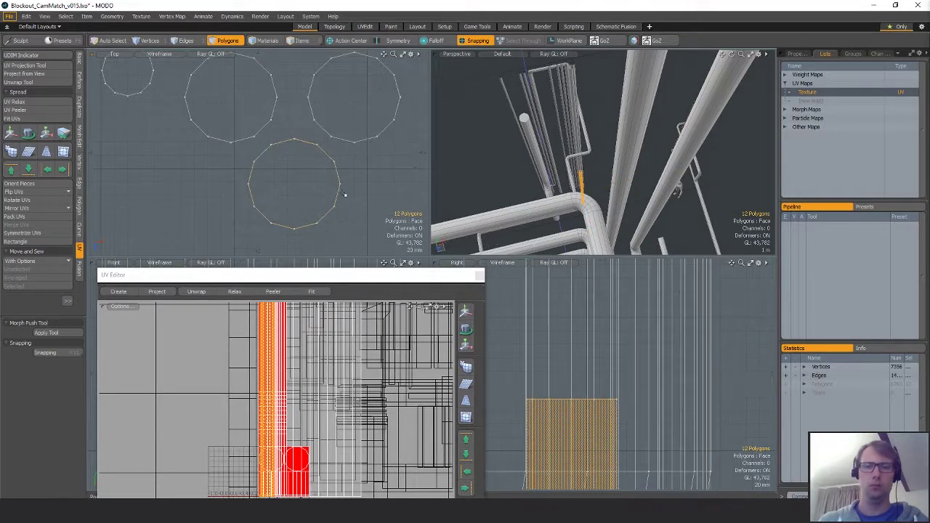
- Duplicate the enlarged pipe onto the two neighbouring large pipes, offsetting the second copy about 185 mm in negative X
{"action": "key", "text": "ctrl+c"}
{"action": "key", "text": "ctrl+v"}
{"action": "key", "text": "w"}
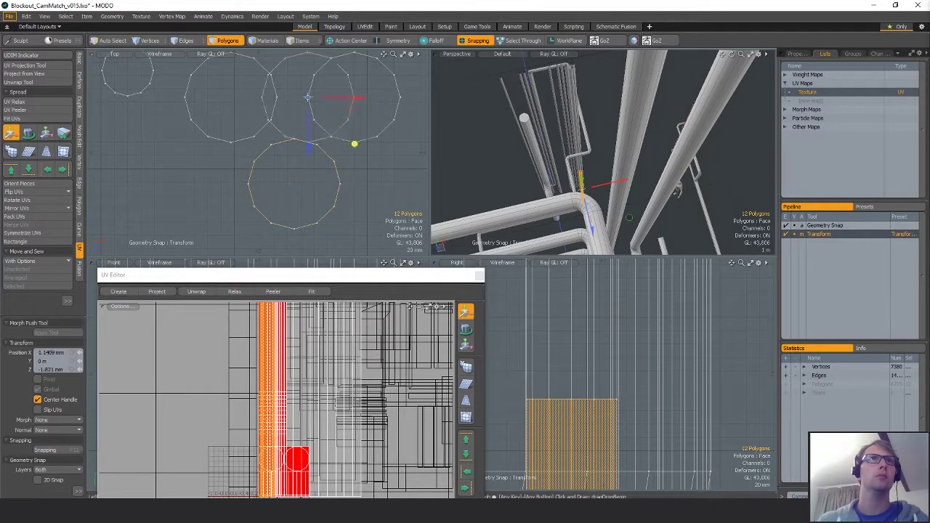
{"action": "left_click_drag", "start_coordinate": [308, 97], "coordinate": [344, 150]}
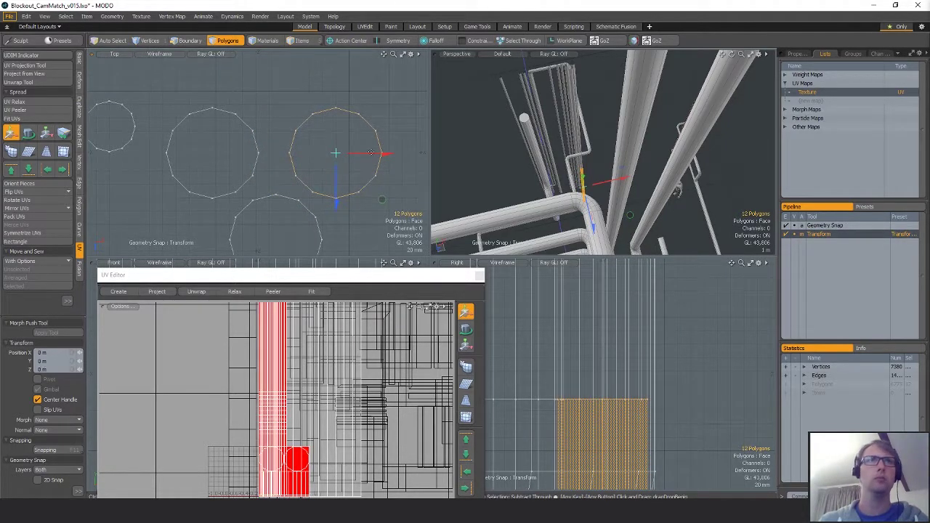
{"action": "key", "text": "x"}
{"action": "left_click_drag", "start_coordinate": [266, 193], "coordinate": [376, 202]}
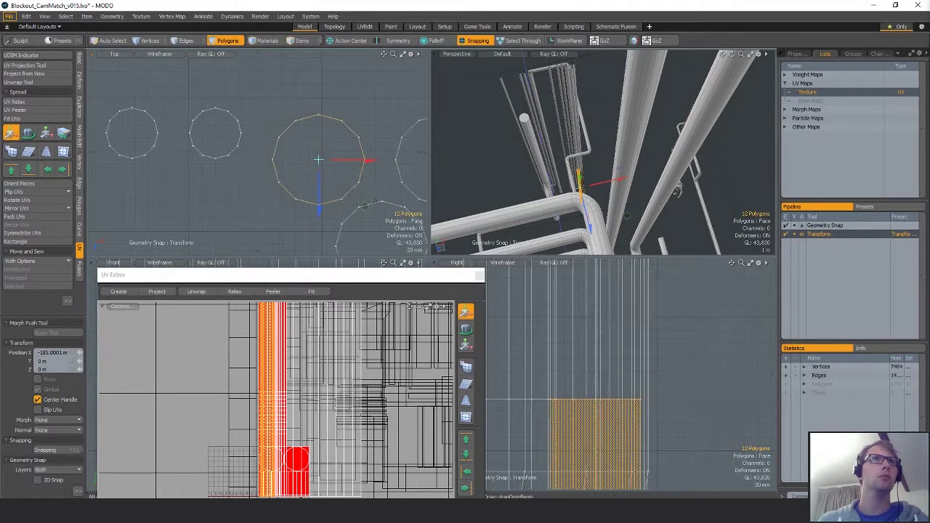
- Duplicate the large pipe about 155 mm in negative X, centre the copy on the adjacent smaller pipe, and scale it to 55.5% in X and Z
{"action": "key", "text": "x"}
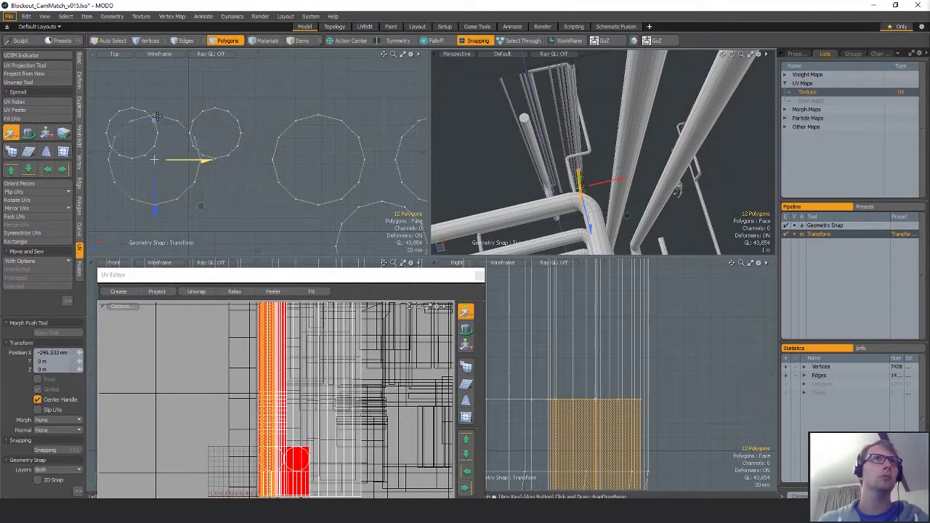
{"action": "left_click_drag", "start_coordinate": [157, 116], "coordinate": [210, 100]}
{"action": "left_click_drag", "start_coordinate": [277, 213], "coordinate": [354, 226], "text": "alt+shift"}
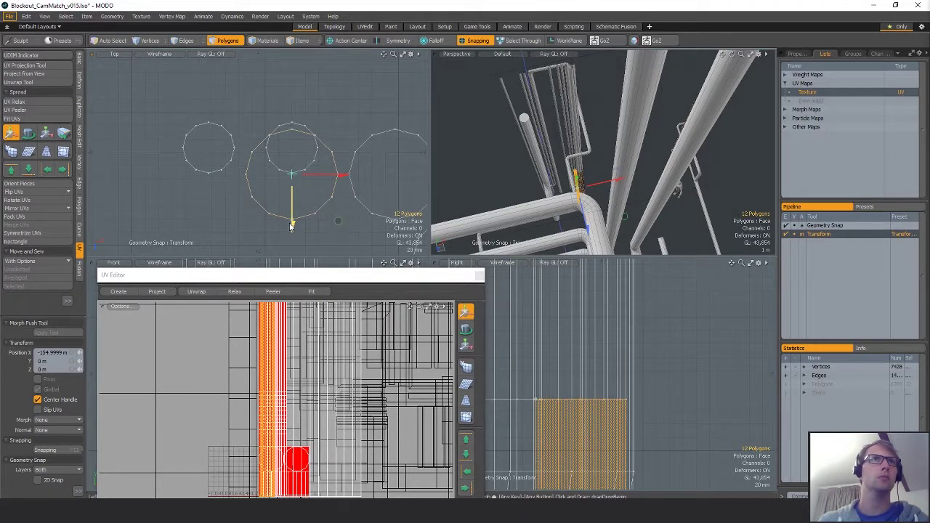
{"action": "left_click_drag", "start_coordinate": [314, 131], "coordinate": [316, 148]}
{"action": "key", "text": "r"}
{"action": "left_click_drag", "start_coordinate": [314, 194], "coordinate": [367, 216], "text": "alt+shift"}
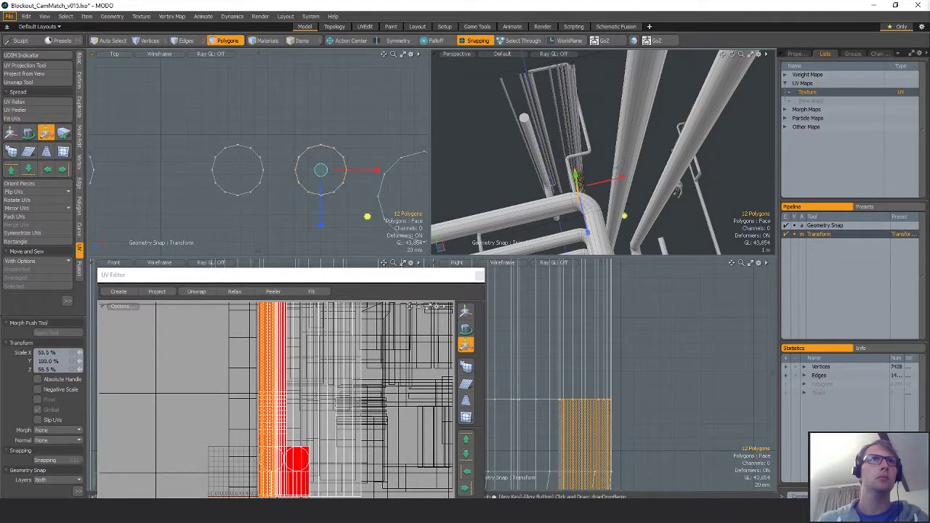
- Duplicate the small pipe onto the next two small pipes in negative X, offsetting the last copy 255 mm
{"action": "key", "text": "w"}
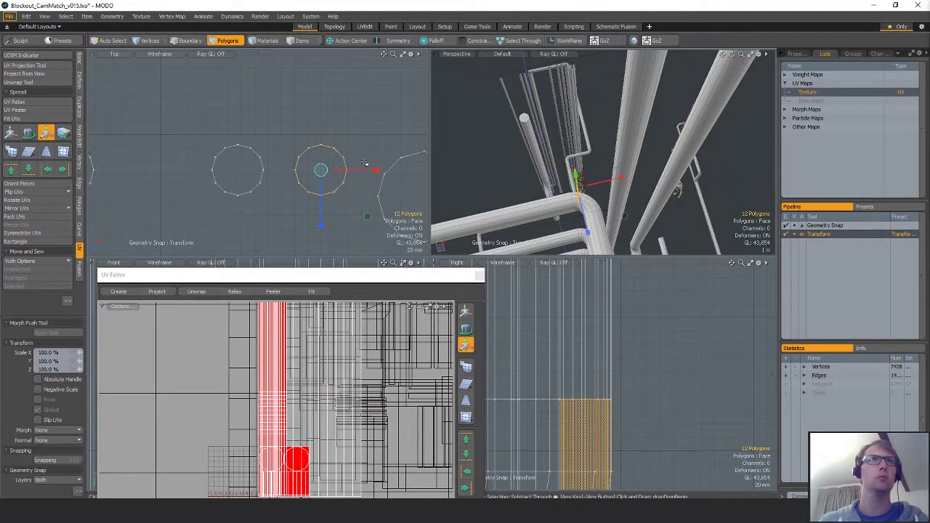
{"action": "key", "text": "x"}
{"action": "left_click_drag", "start_coordinate": [288, 191], "coordinate": [378, 171]}
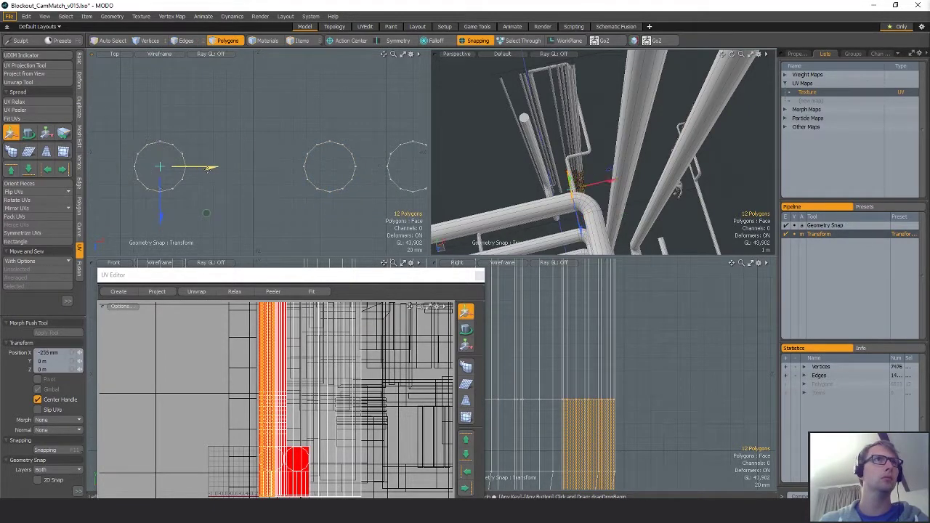
- Duplicate the small pipe in negative X onto the isolated larger pipe, align their edges, and scale the copy in X and Z to match
{"action": "key", "text": "a"}
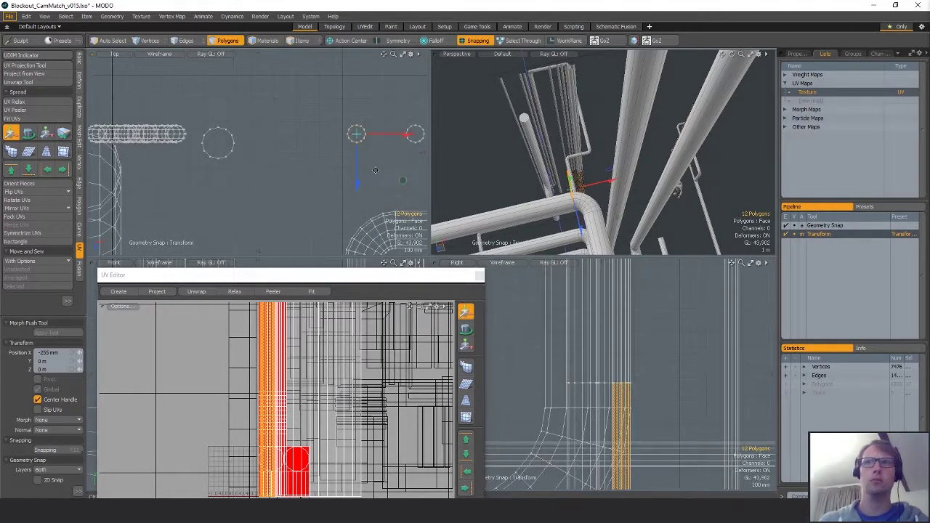
{"action": "key", "text": "x"}
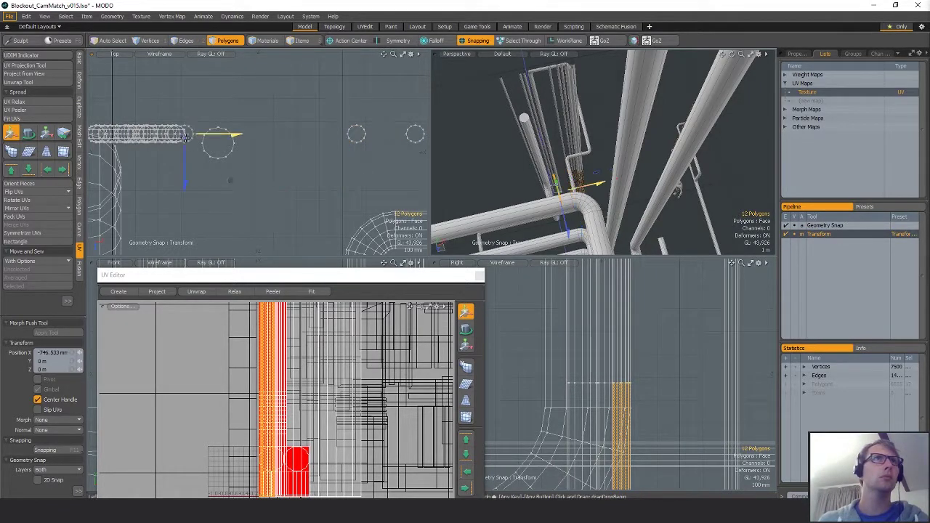
{"action": "key", "text": "shift+a"}
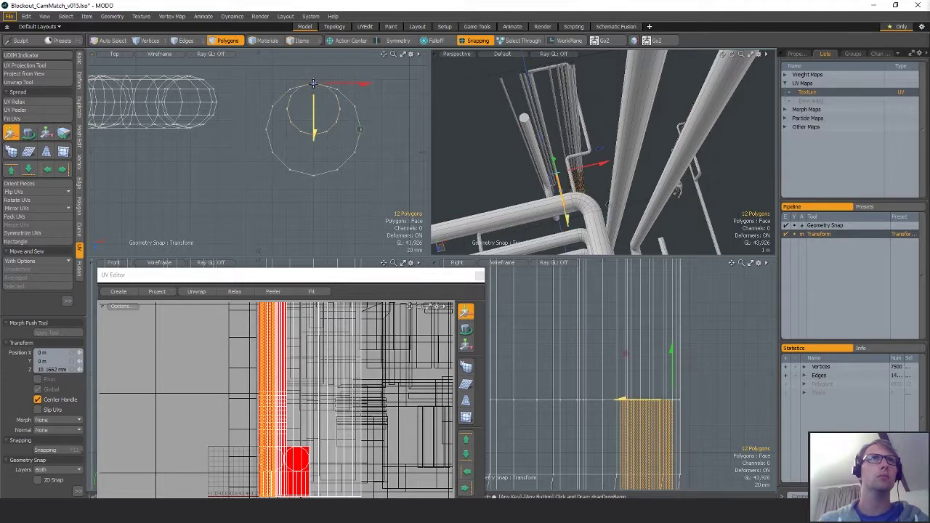
{"action": "key", "text": "r"}
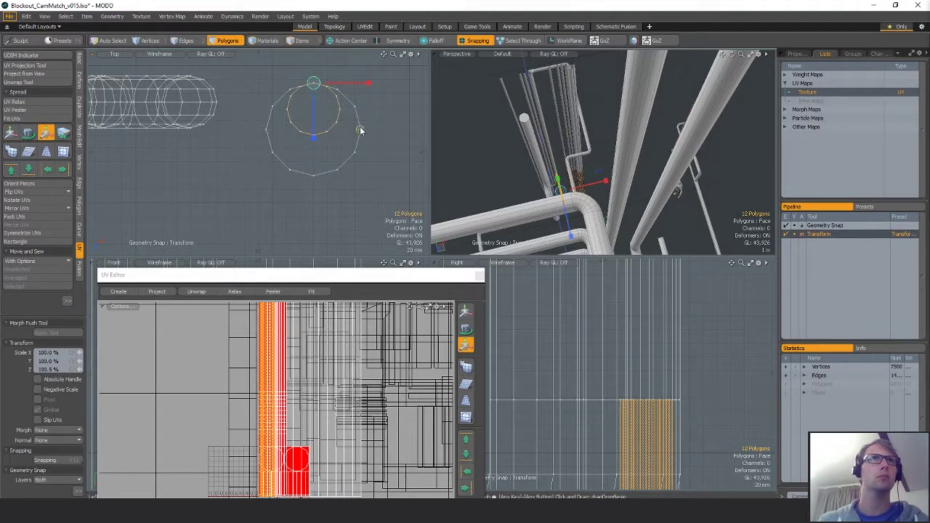
{"action": "left_click_drag", "start_coordinate": [361, 131], "coordinate": [359, 130]}
{"action": "key", "text": "space"}
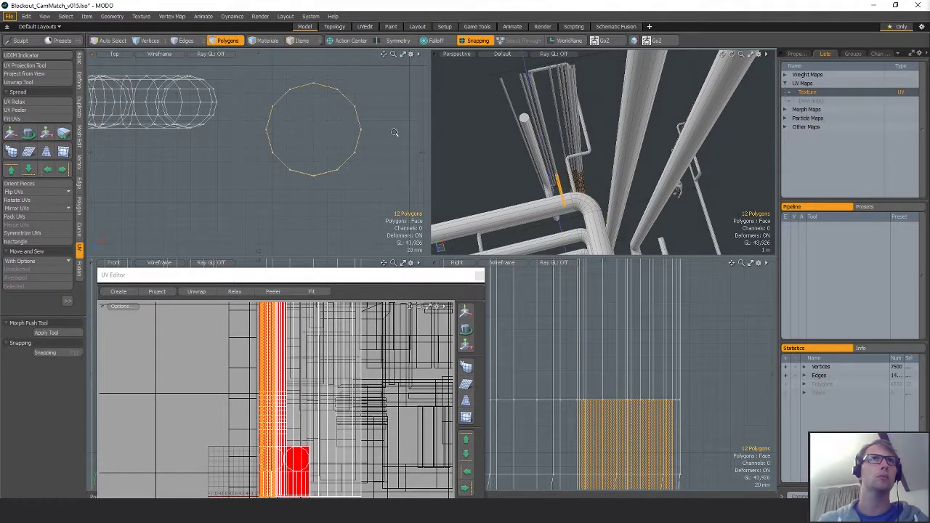
- Duplicate the resized pipe about 900 mm in negative X, offset it about -40 mm in Z, and scale it to 56% in X and Z
{"action": "key", "text": "shift+a"}
{"action": "left_click", "coordinate": [385, 147]}
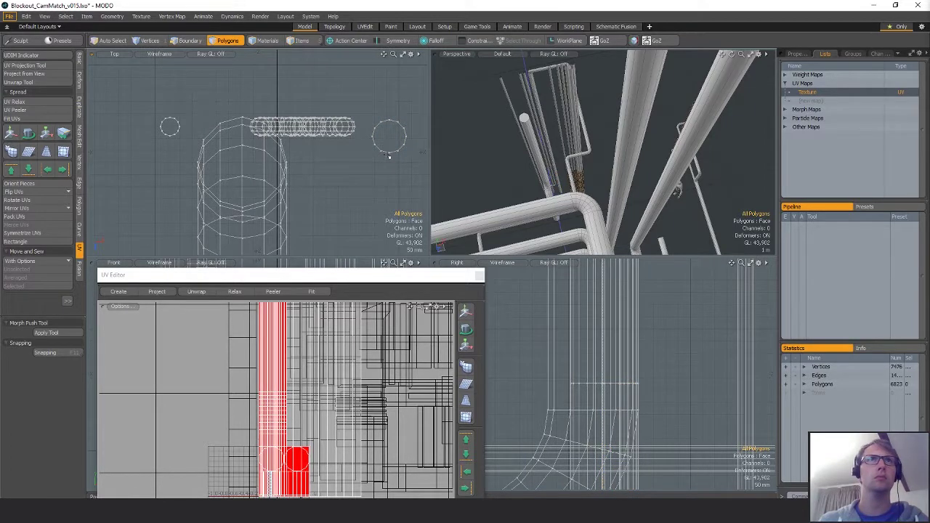
{"action": "double_click", "coordinate": [391, 147]}
{"action": "key", "text": "x"}
{"action": "key", "text": "w"}
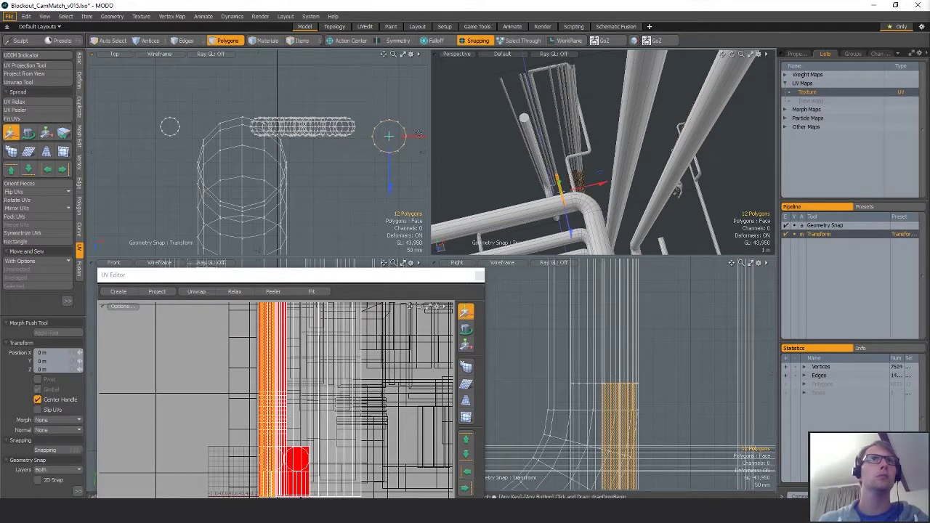
{"action": "key", "text": "shift+a"}
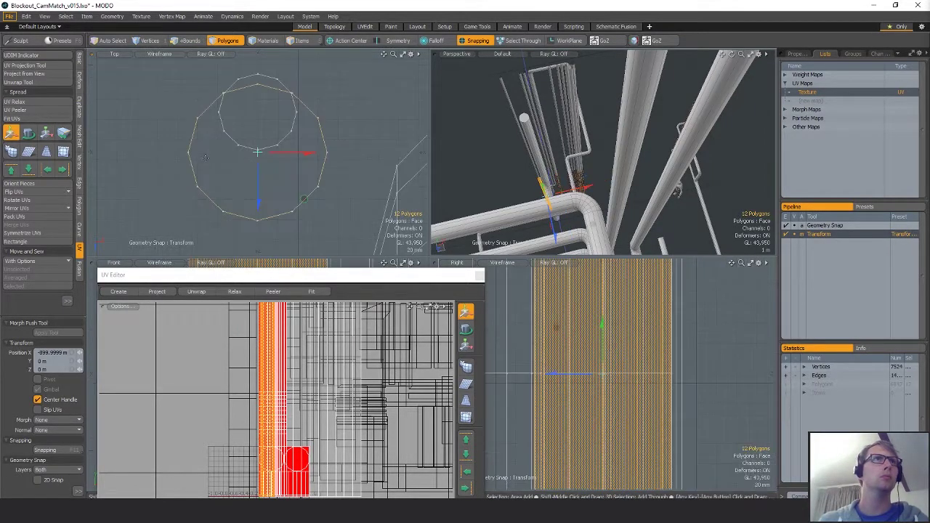
{"action": "left_click_drag", "start_coordinate": [299, 194], "coordinate": [299, 156]}
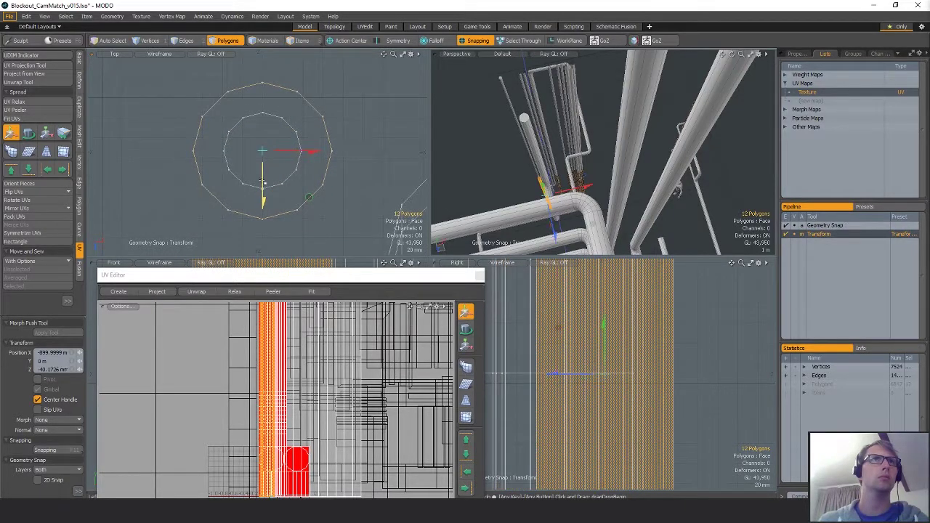
{"action": "key", "text": "r"}
{"action": "left_click_drag", "start_coordinate": [309, 197], "coordinate": [278, 197]}
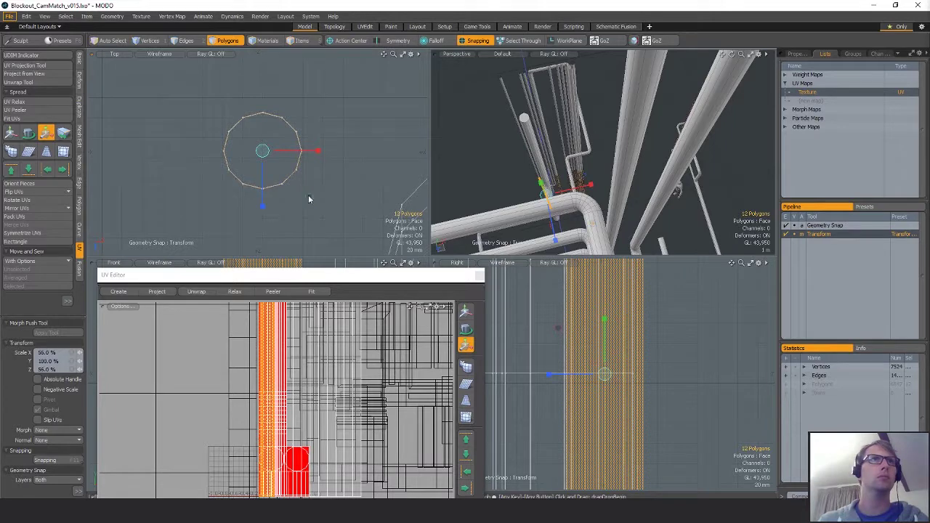
{"action": "key", "text": "q"}
- Examine the surrounding pipework for vertical pipes that still need replacing
{"action": "scroll", "coordinate": [321, 182], "scroll_direction": "down", "scroll_amount": 12}
{"action": "left_click_drag", "start_coordinate": [289, 191], "coordinate": [267, 90], "text": "alt"}
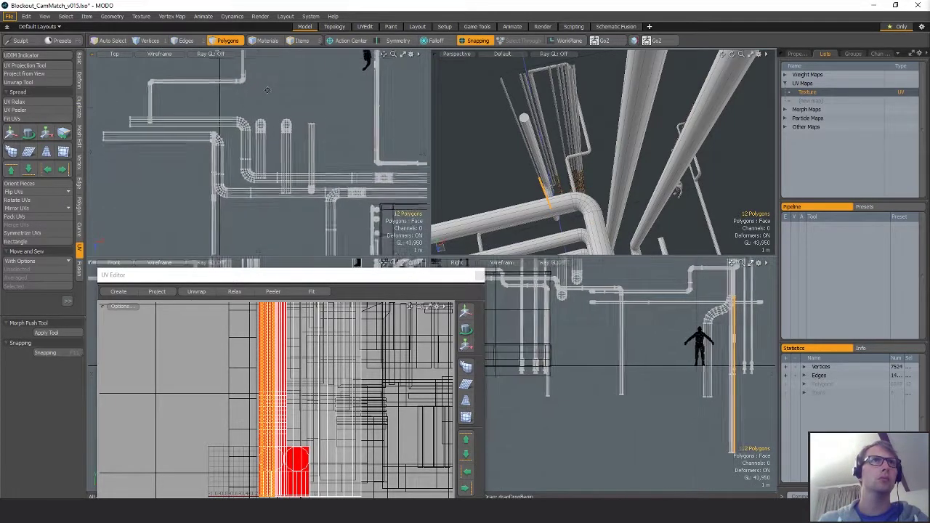
{"action": "scroll", "coordinate": [268, 95], "scroll_direction": "down", "scroll_amount": 5}
{"action": "left_click_drag", "start_coordinate": [272, 172], "coordinate": [263, 99], "text": "alt"}
{"action": "left_click_drag", "start_coordinate": [254, 240], "coordinate": [241, 130], "text": "alt"}
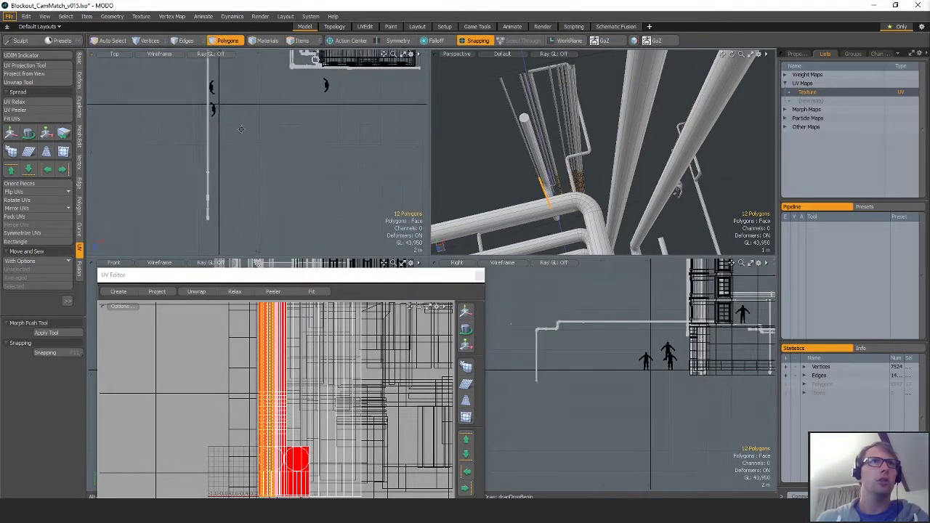
{"action": "scroll", "coordinate": [241, 129], "scroll_direction": "up", "scroll_amount": 8}
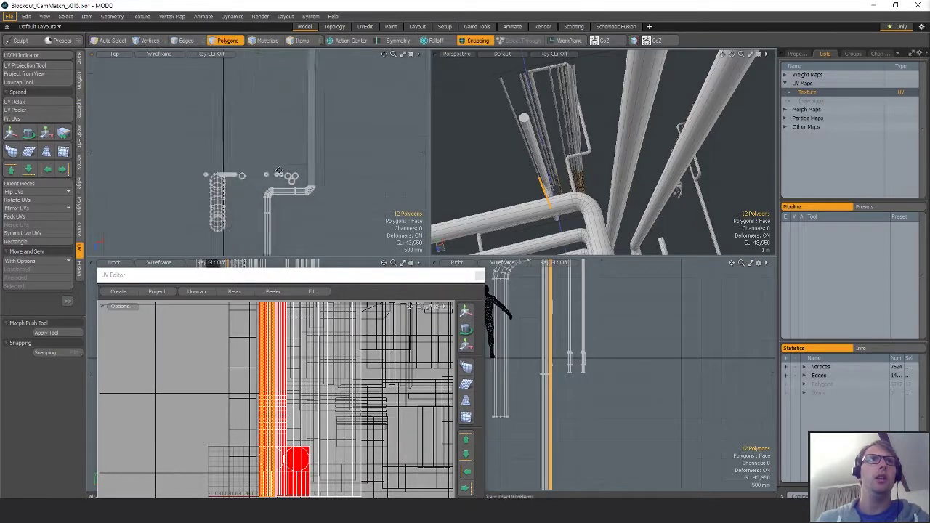
{"action": "scroll", "coordinate": [279, 171], "scroll_direction": "up", "scroll_amount": 4}
{"action": "left_click", "coordinate": [501, 182]}
{"action": "left_click_drag", "start_coordinate": [501, 181], "coordinate": [549, 178], "text": "alt"}
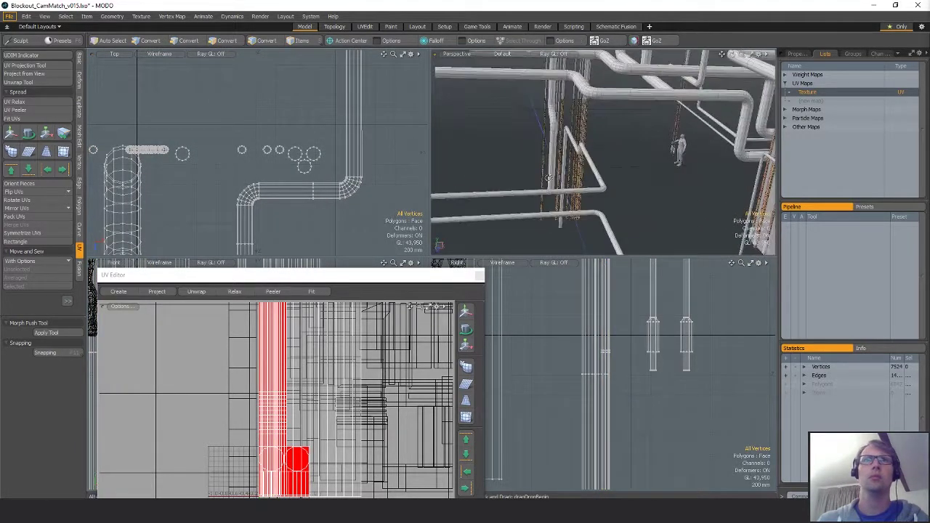
- Select all the UV-mapped vertical pipes, isolate them to check the selection, and restore the hidden geometry
{"action": "key", "text": "space"}
{"action": "double_click", "coordinate": [264, 329]}
{"action": "left_click_drag", "start_coordinate": [551, 201], "coordinate": [577, 157], "text": "alt"}
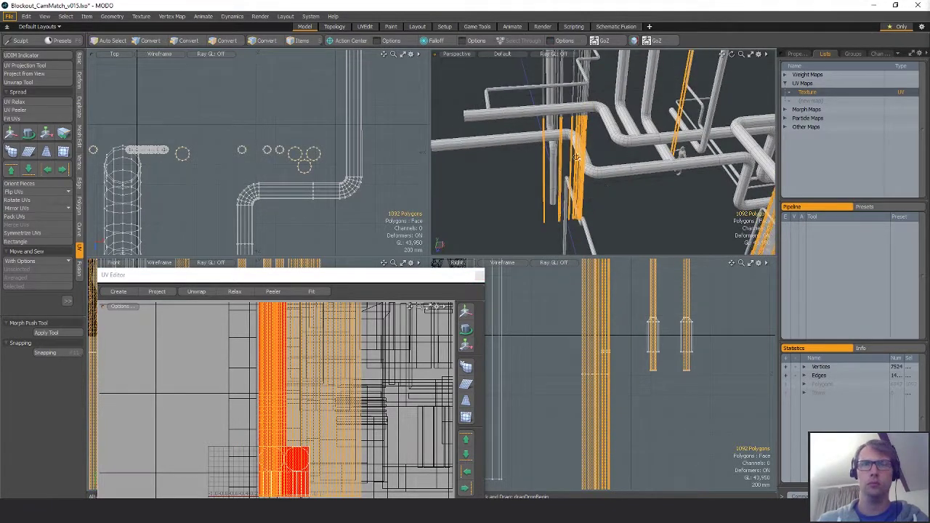
{"action": "key", "text": "shift+h"}
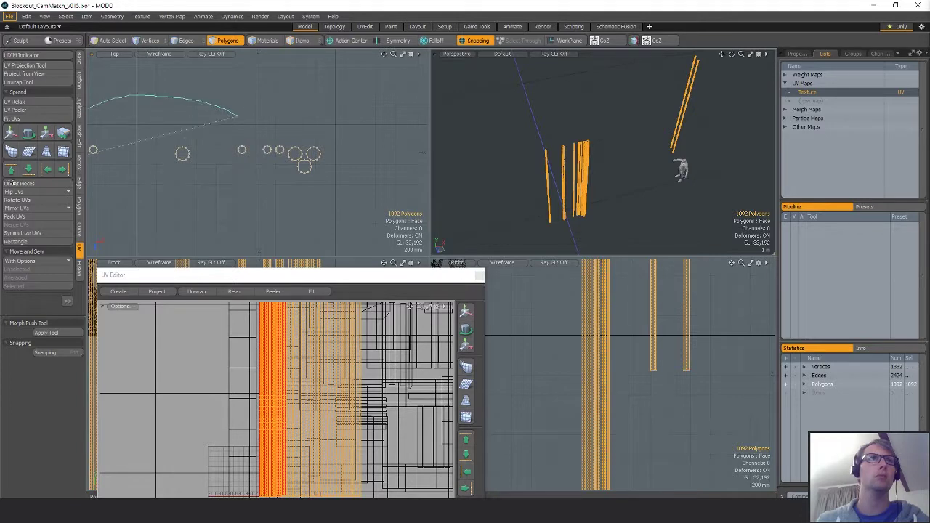
{"action": "right_click_drag", "start_coordinate": [12, 183], "coordinate": [437, 155]}
{"action": "mouse_move", "coordinate": [627, 160]}
{"action": "left_mouse_down", "text": "ctrl+alt"}
{"action": "mouse_move", "coordinate": [678, 145]}
{"action": "mouse_move", "coordinate": [605, 175]}
{"action": "left_mouse_up", "text": "ctrl+alt"}
{"action": "key", "text": "u"}
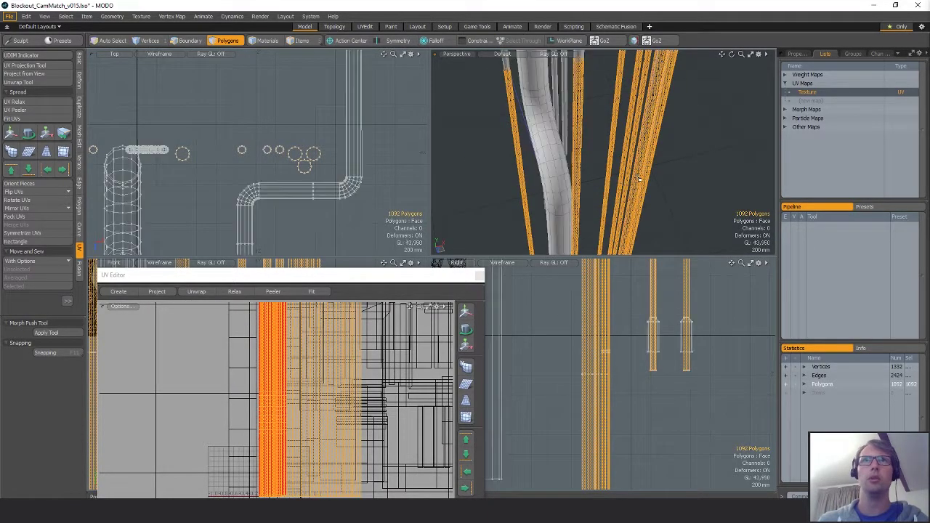
- Cut the unwrapped vertical pipes, delete the old untextured pipes left in their place, and paste the unwrapped ones back
{"action": "key", "text": "x"}
{"action": "key", "text": "ctrl+x"}
{"action": "left_click_drag", "start_coordinate": [614, 149], "coordinate": [585, 195], "text": "alt"}
{"action": "left_click_drag", "start_coordinate": [244, 146], "coordinate": [312, 155]}
{"action": "key", "text": "]"}
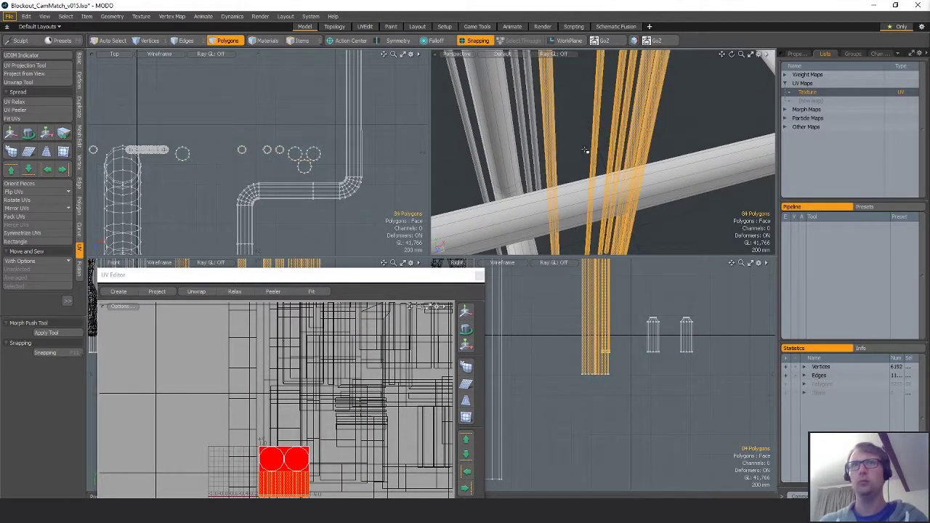
{"action": "left_click_drag", "start_coordinate": [706, 165], "coordinate": [614, 161], "text": "alt"}
{"action": "key", "text": "Delete"}
{"action": "double_click", "coordinate": [602, 161]}
{"action": "key", "text": "Delete"}
{"action": "key", "text": "ctrl+v"}
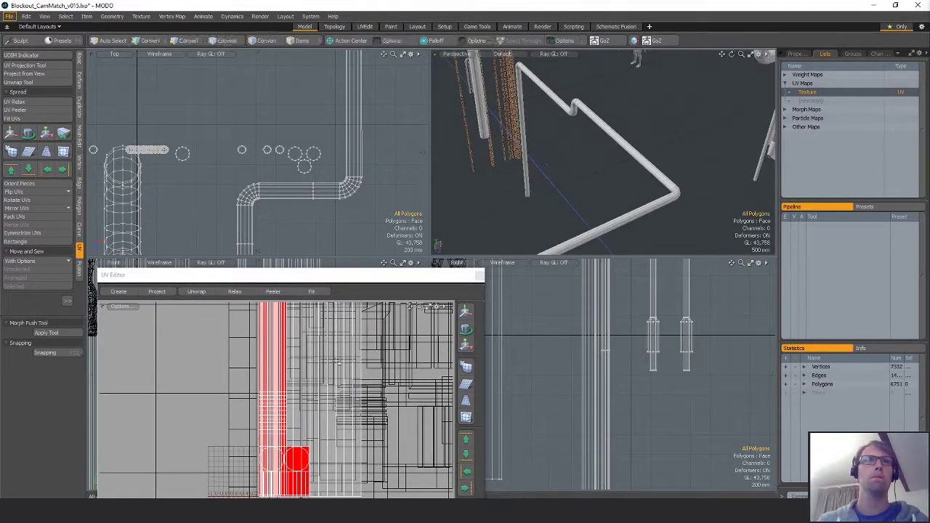
- Select the thicker drainpipe running into its socket and scale its UVs from the origin in V, comparing the checker density
{"action": "double_click", "coordinate": [337, 362]}
{"action": "left_click_drag", "start_coordinate": [528, 140], "coordinate": [480, 106], "text": "alt"}
{"action": "left_click_drag", "start_coordinate": [671, 174], "coordinate": [574, 120], "text": "alt+shift"}
{"action": "left_click_drag", "start_coordinate": [581, 163], "coordinate": [657, 173], "text": "ctrl+alt"}
{"action": "double_click", "coordinate": [556, 145]}
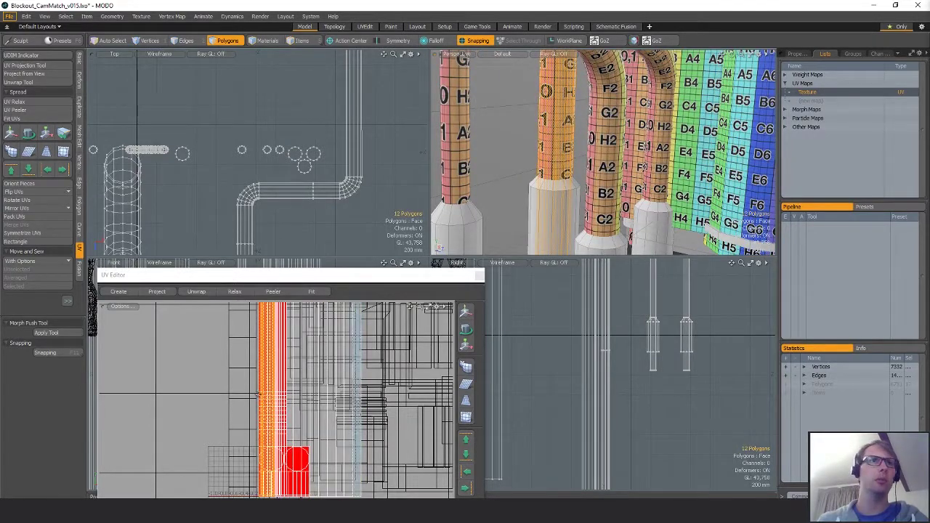
{"action": "key", "text": "y"}
{"action": "left_click_drag", "start_coordinate": [275, 469], "coordinate": [288, 393], "text": "alt+shift"}
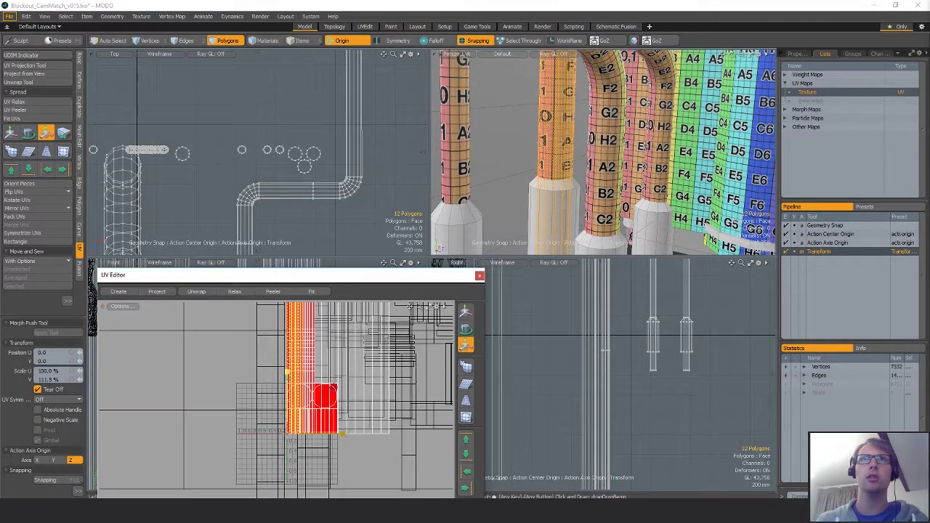
{"action": "left_click_drag", "start_coordinate": [287, 391], "coordinate": [287, 394]}
{"action": "left_click_drag", "start_coordinate": [574, 156], "coordinate": [538, 182], "text": "alt"}
{"action": "key", "text": "q"}
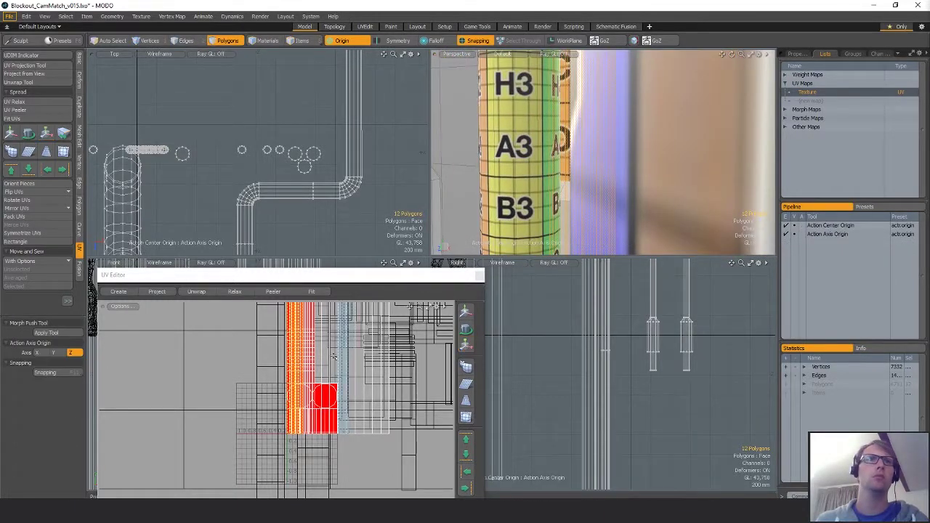
- Rescale the same drainpipe's UVs to 119.5% in U and 110.5% in V to match the neighbouring pipes' checker density
{"action": "key", "text": "r"}
{"action": "left_click_drag", "start_coordinate": [334, 388], "coordinate": [338, 384]}
{"action": "left_click_drag", "start_coordinate": [563, 174], "coordinate": [618, 134], "text": "alt"}
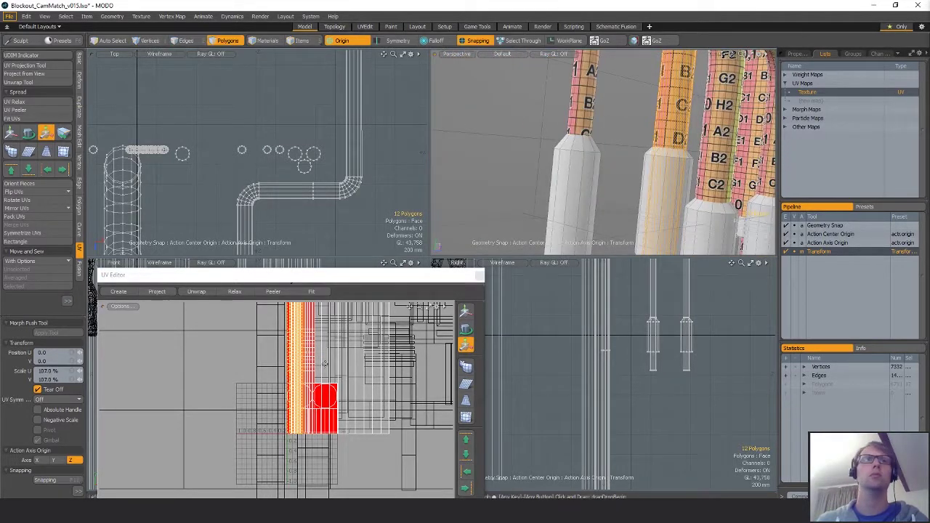
{"action": "left_click_drag", "start_coordinate": [312, 365], "coordinate": [293, 380], "text": "alt"}
{"action": "key", "text": "q"}
{"action": "key", "text": "w"}
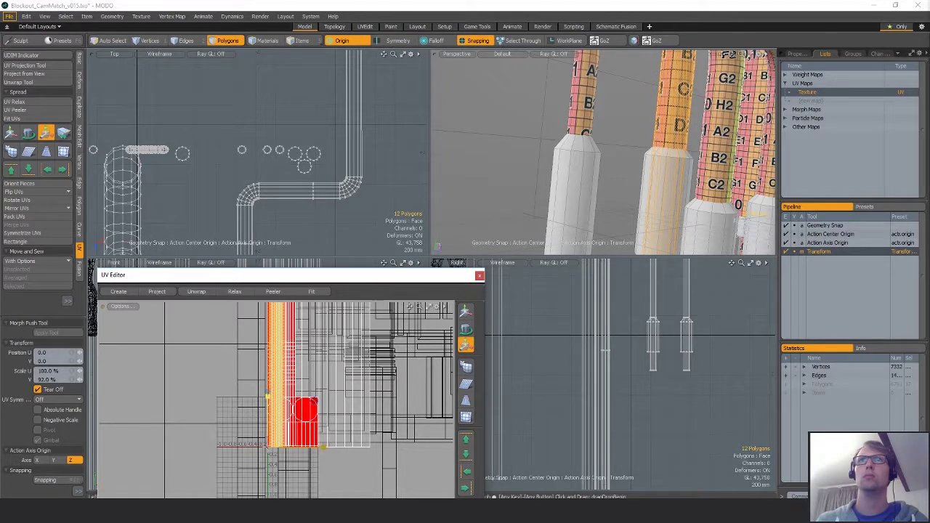
{"action": "left_click_drag", "start_coordinate": [317, 404], "coordinate": [313, 401]}
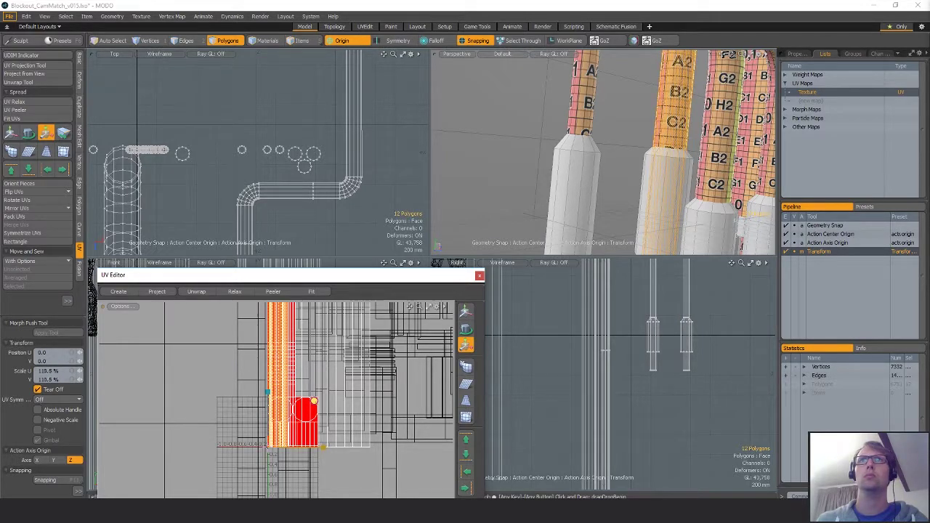
{"action": "key", "text": "q"}
- Compare the checker density of the neighbouring drainpipes and locate the next group of vertical pipes
{"action": "scroll", "coordinate": [626, 227], "scroll_direction": "down", "scroll_amount": 4}
{"action": "left_click_drag", "start_coordinate": [631, 219], "coordinate": [577, 164], "text": "alt"}
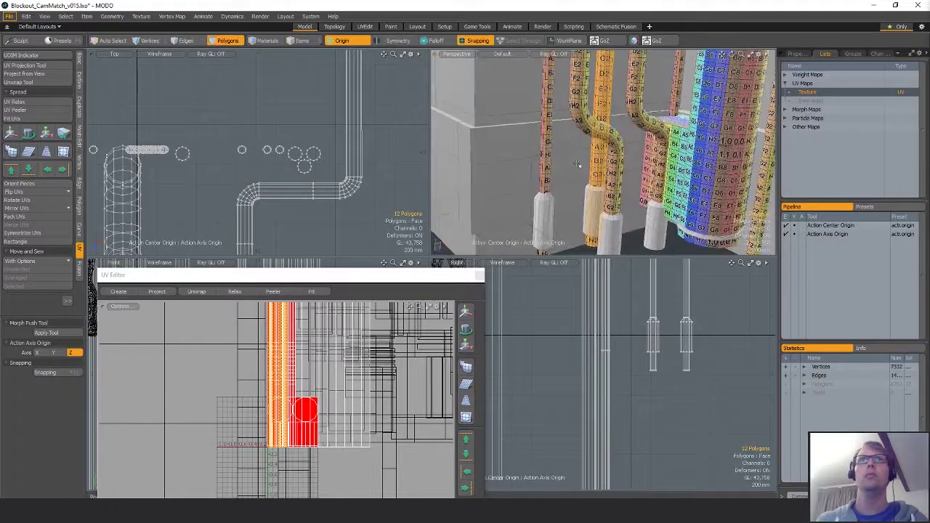
{"action": "left_click_drag", "start_coordinate": [604, 103], "coordinate": [576, 114], "text": "alt"}
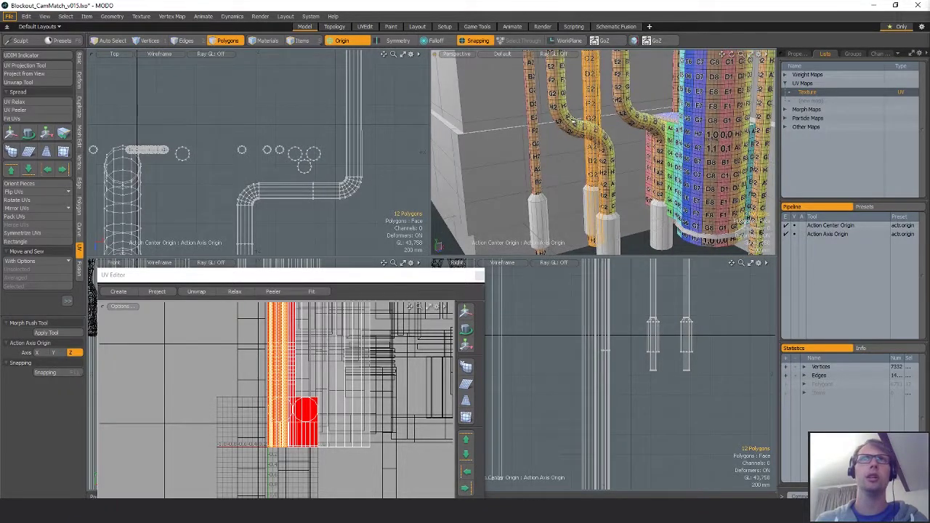
{"action": "double_click", "coordinate": [570, 119]}
{"action": "left_click", "coordinate": [358, 462]}
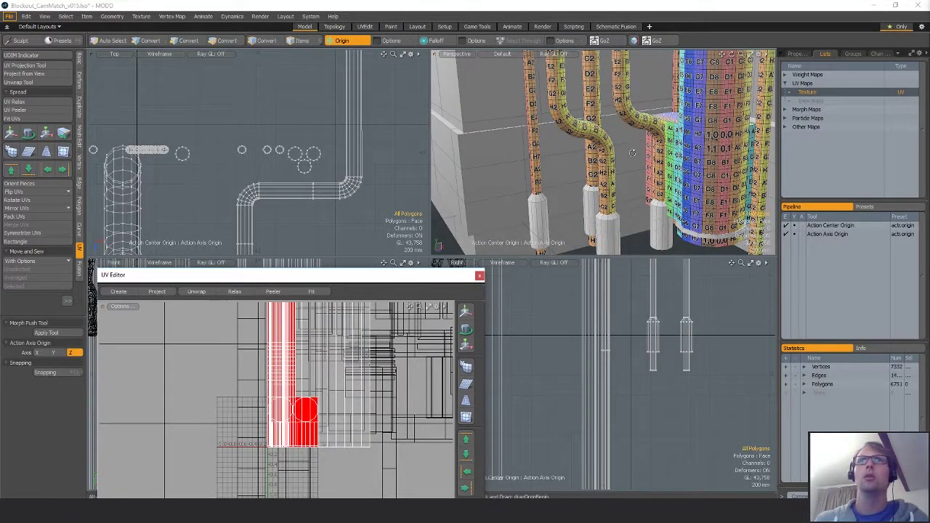
{"action": "left_click_drag", "start_coordinate": [635, 149], "coordinate": [511, 161], "text": "alt"}
{"action": "scroll", "coordinate": [624, 152], "scroll_direction": "down", "scroll_amount": 5}
{"action": "key", "text": "g"}
{"action": "left_click_drag", "start_coordinate": [604, 153], "coordinate": [604, 206], "text": "alt+shift"}
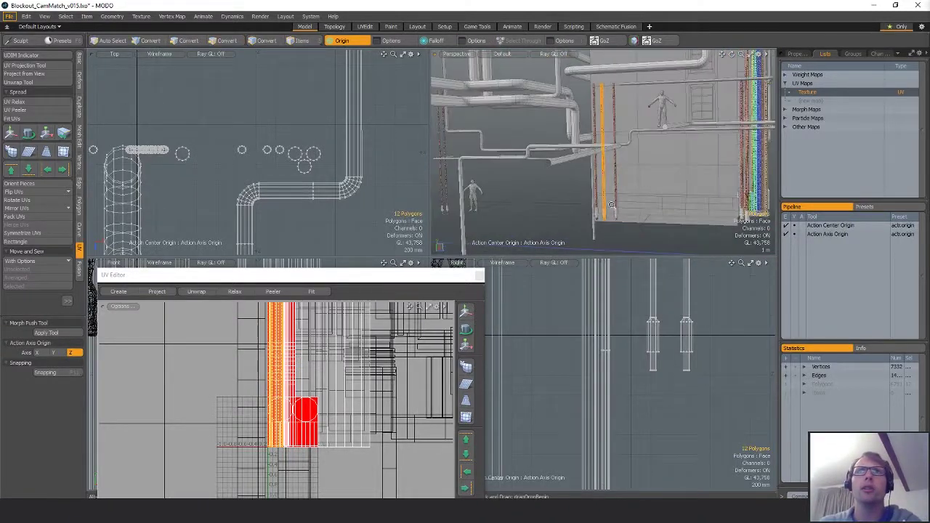
- Select the middle pipe of the next group and scale its UVs to 158% in U and 103.5% in V
{"action": "key", "text": "1"}
{"action": "scroll", "coordinate": [605, 218], "scroll_direction": "up", "scroll_amount": 8}
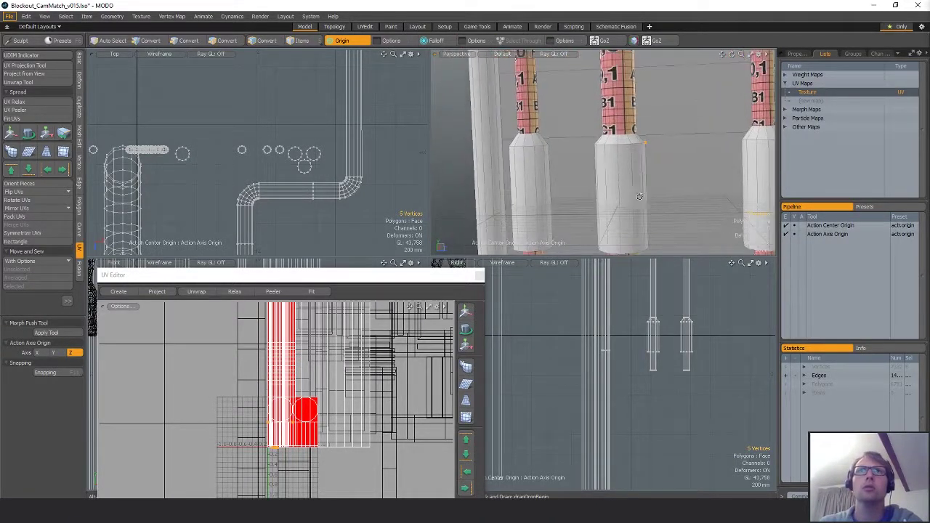
{"action": "key", "text": "3"}
{"action": "left_click", "coordinate": [615, 101]}
{"action": "left_click_drag", "start_coordinate": [324, 380], "coordinate": [340, 407], "text": "alt"}
{"action": "key", "text": "Escape"}
{"action": "key", "text": "y"}
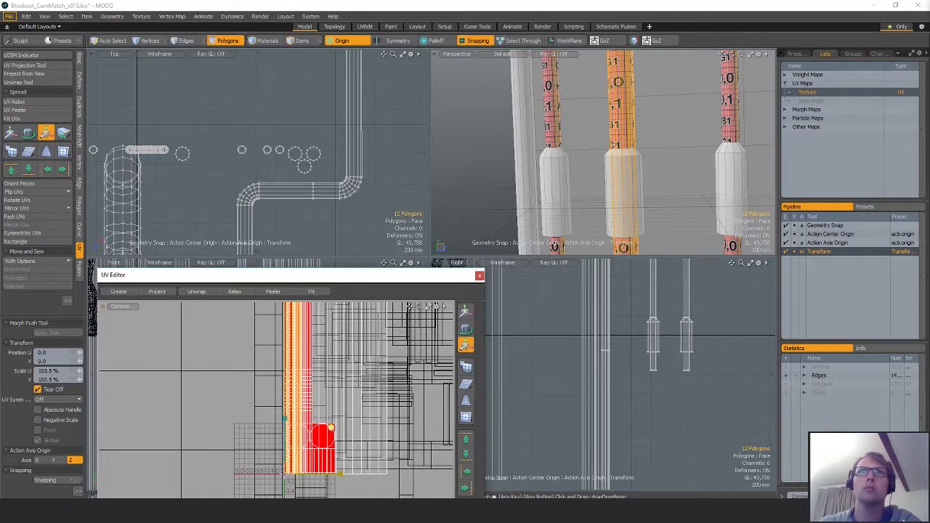
{"action": "left_click_drag", "start_coordinate": [331, 428], "coordinate": [348, 436]}
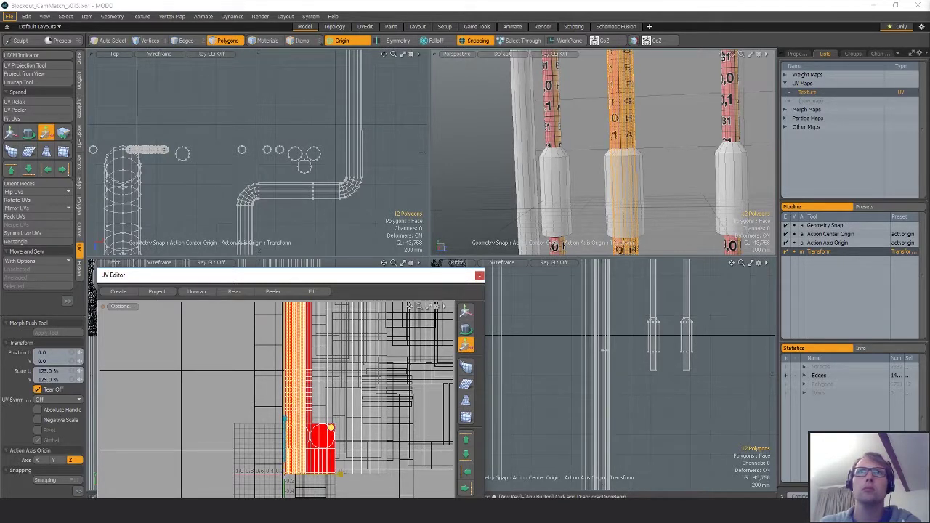
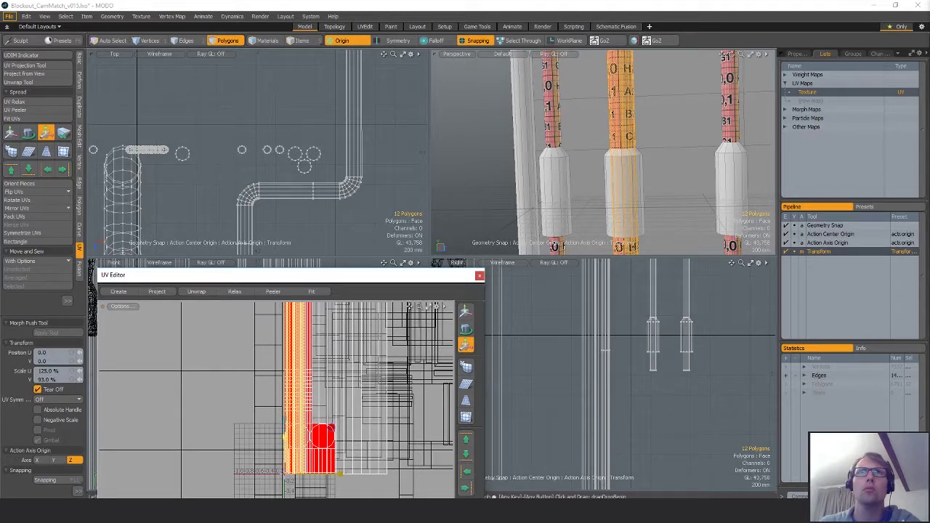
{"action": "left_click_drag", "start_coordinate": [331, 430], "coordinate": [328, 428]}
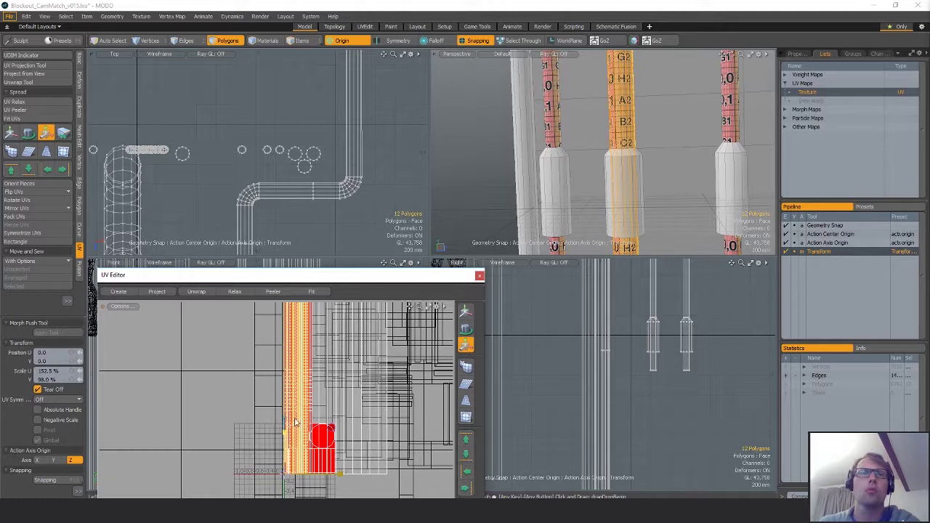
{"action": "left_click_drag", "start_coordinate": [330, 429], "coordinate": [330, 428]}
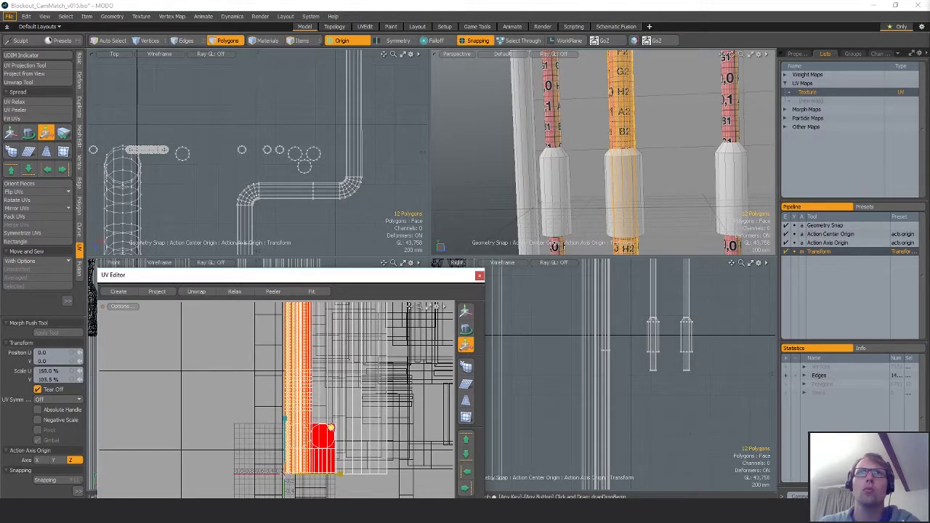
- Select the three clustered vertical pipes and scale their UVs from the origin to about 112.5% in U and 85% in V
{"action": "key", "text": "space"}
{"action": "left_click", "coordinate": [419, 394]}
{"action": "scroll", "coordinate": [629, 203], "scroll_direction": "down", "scroll_amount": 4}
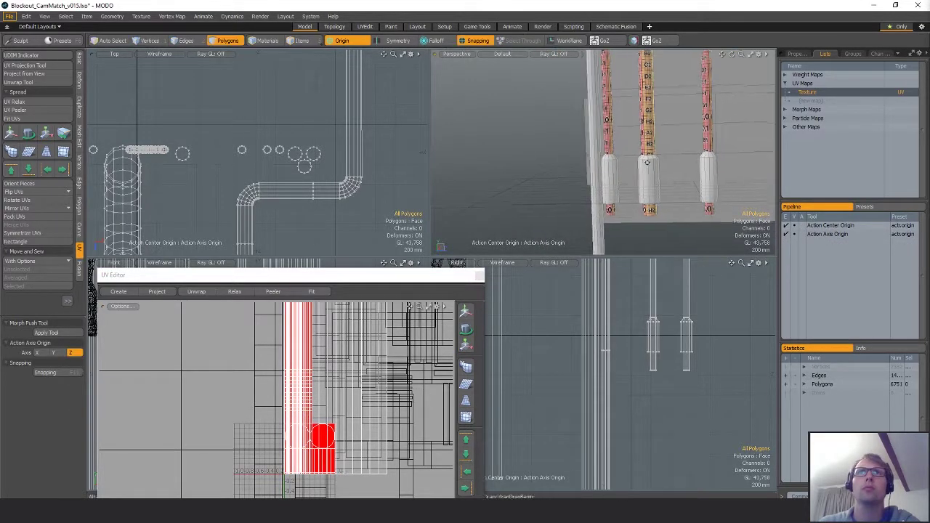
{"action": "left_click_drag", "start_coordinate": [646, 192], "coordinate": [541, 156], "text": "alt"}
{"action": "scroll", "coordinate": [534, 167], "scroll_direction": "down", "scroll_amount": 3}
{"action": "left_click_drag", "start_coordinate": [598, 152], "coordinate": [708, 177]}
{"action": "scroll", "coordinate": [638, 162], "scroll_direction": "down", "scroll_amount": 4}
{"action": "left_click_drag", "start_coordinate": [521, 209], "coordinate": [538, 210]}
{"action": "left_click_drag", "start_coordinate": [538, 211], "coordinate": [618, 233], "text": "alt+shift"}
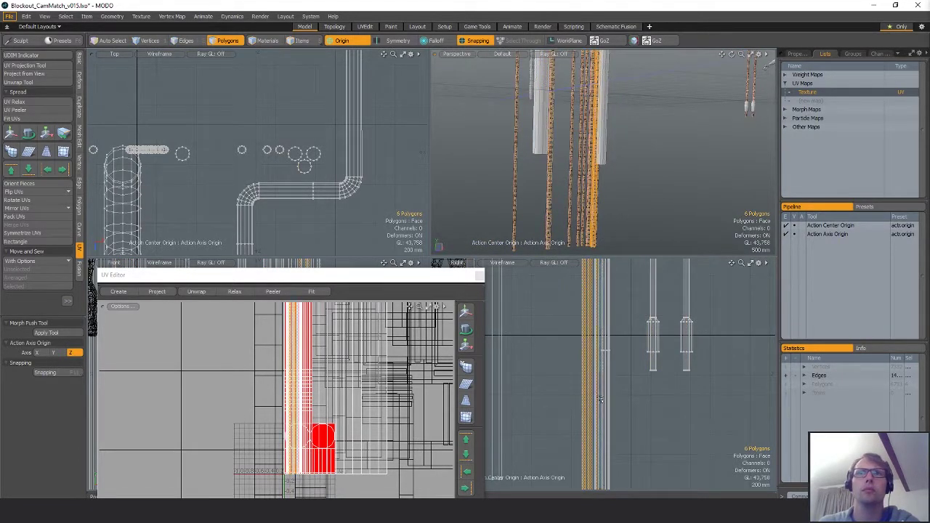
{"action": "key", "text": "shift+a"}
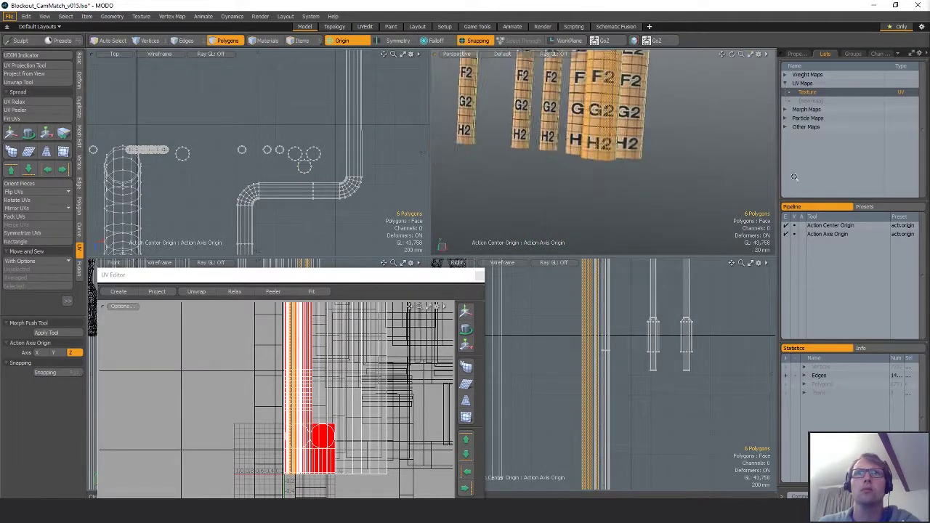
{"action": "left_click", "coordinate": [580, 140]}
{"action": "key", "text": "]"}
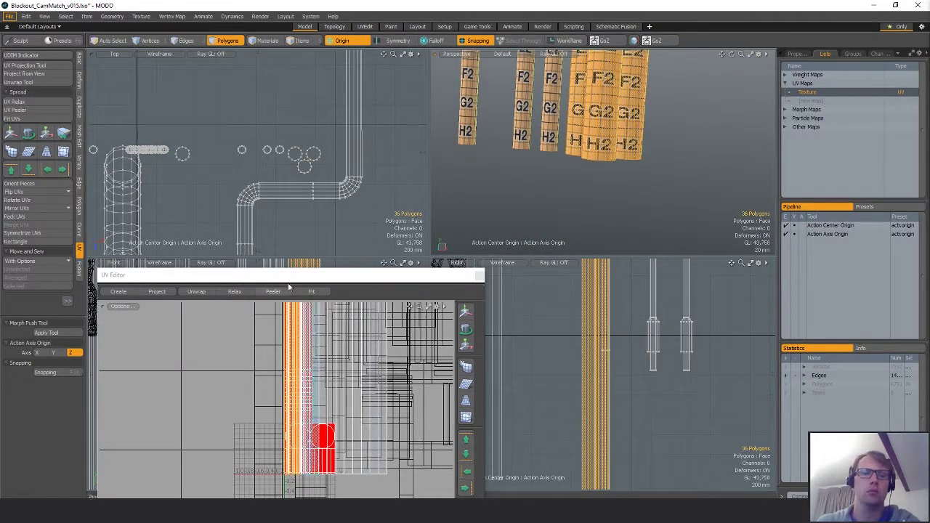
{"action": "key", "text": "y"}
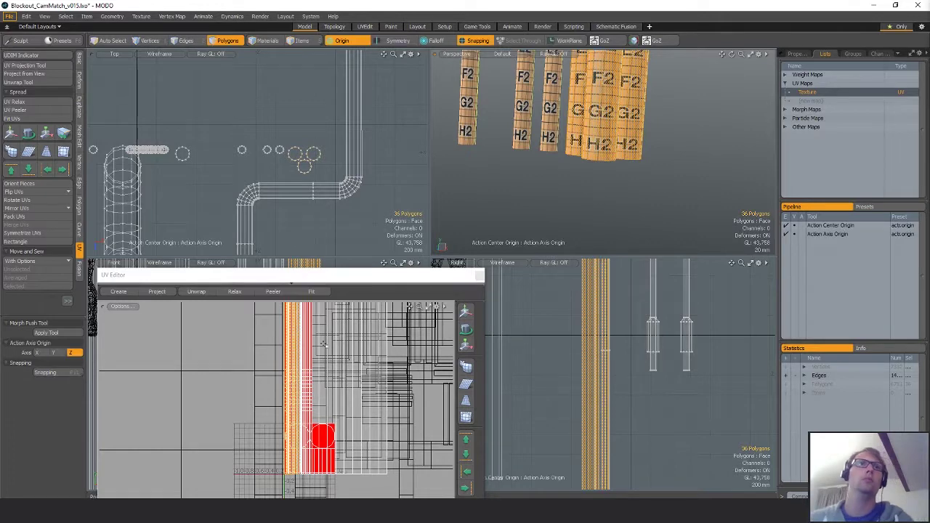
{"action": "left_click_drag", "start_coordinate": [333, 431], "coordinate": [285, 411]}
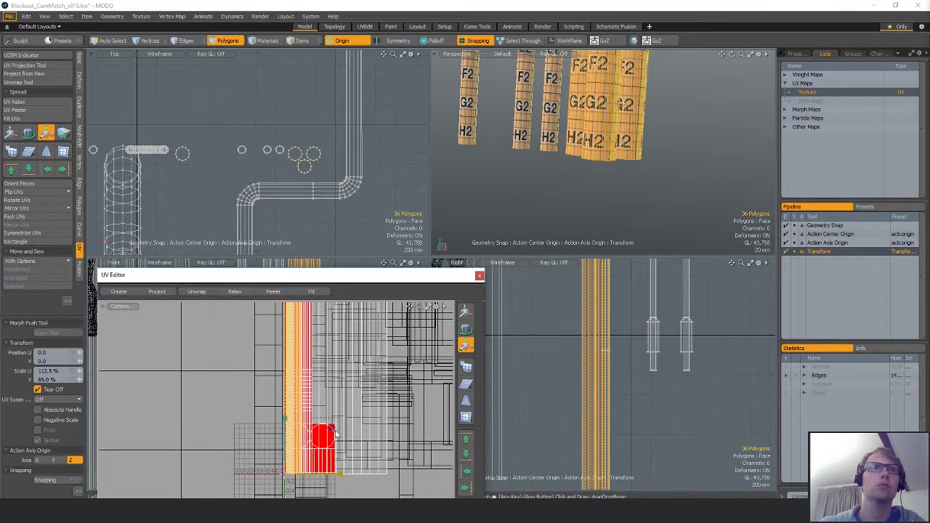
{"action": "left_click_drag", "start_coordinate": [333, 431], "coordinate": [331, 428]}
- Select the single thicker pipe standing apart from the cluster and scale its UVs to 133% in U and 109% in V
{"action": "left_click_drag", "start_coordinate": [611, 183], "coordinate": [594, 203], "text": "alt+shift"}
{"action": "scroll", "coordinate": [594, 204], "scroll_direction": "down", "scroll_amount": 3}
{"action": "left_click_drag", "start_coordinate": [485, 177], "coordinate": [565, 180], "text": "alt+shift"}
{"action": "double_click", "coordinate": [542, 173]}
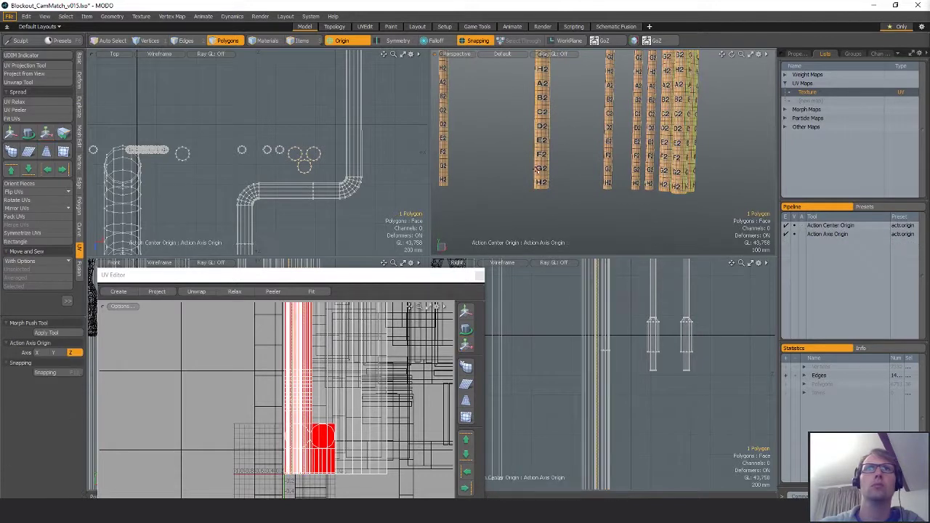
{"action": "left_click_drag", "start_coordinate": [331, 430], "coordinate": [331, 428]}
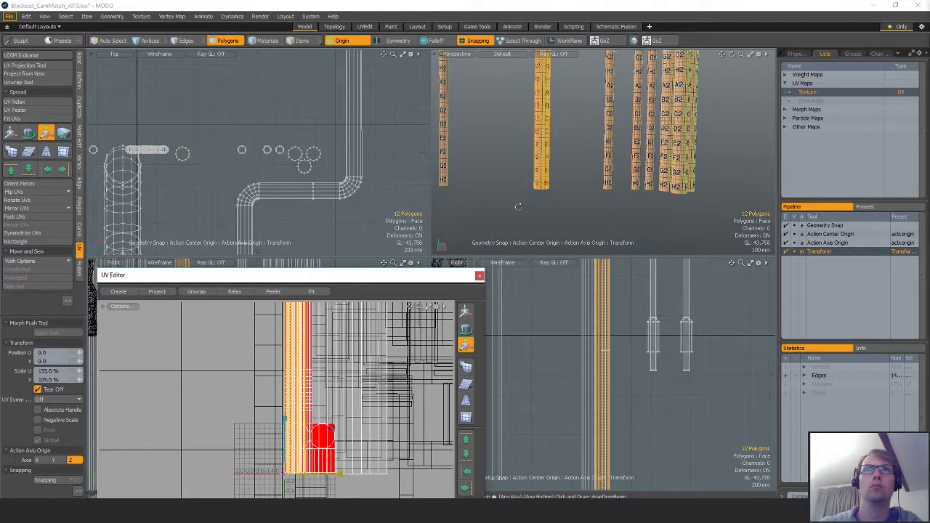
- Select the four thin vertical pipes, convert the selection to vertices and rescale their UVs from the origin in U and V
{"action": "key", "text": "1"}
{"action": "left_click_drag", "start_coordinate": [518, 207], "coordinate": [615, 203], "text": "ctrl+alt"}
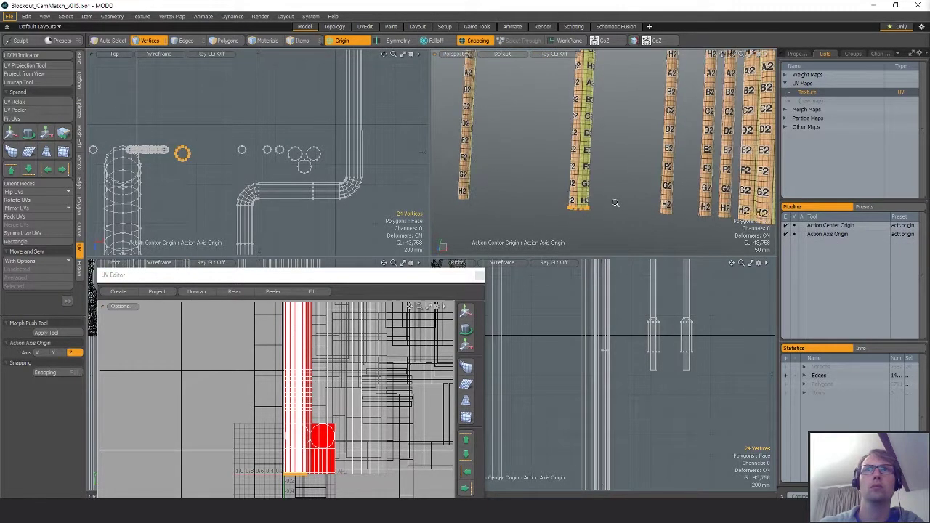
{"action": "key", "text": "3"}
{"action": "key", "text": "1"}
{"action": "key", "text": "3"}
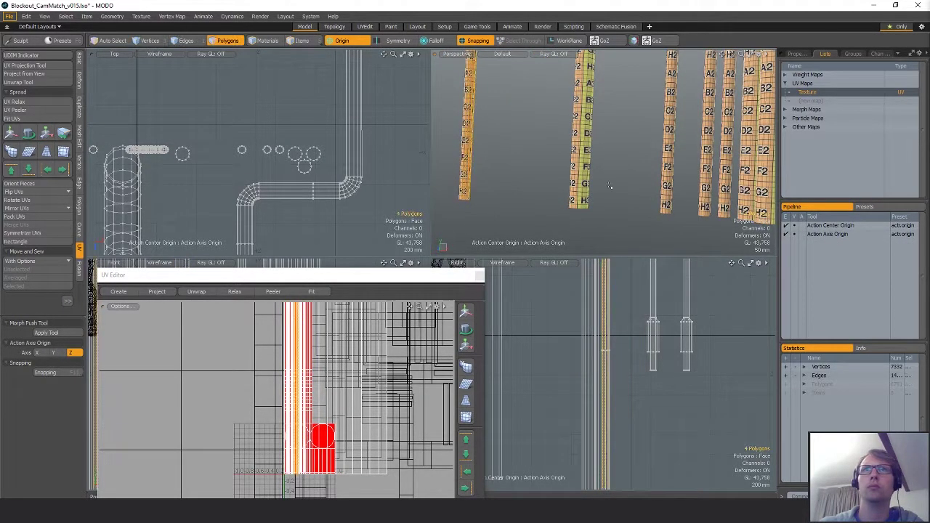
{"action": "key", "text": "shift+1"}
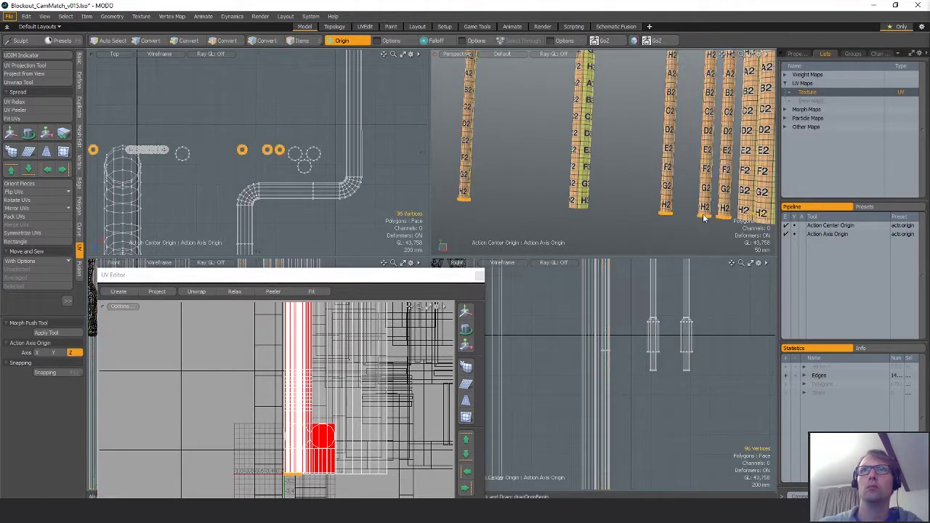
{"action": "key", "text": "y"}
{"action": "left_click_drag", "start_coordinate": [284, 420], "coordinate": [284, 391]}
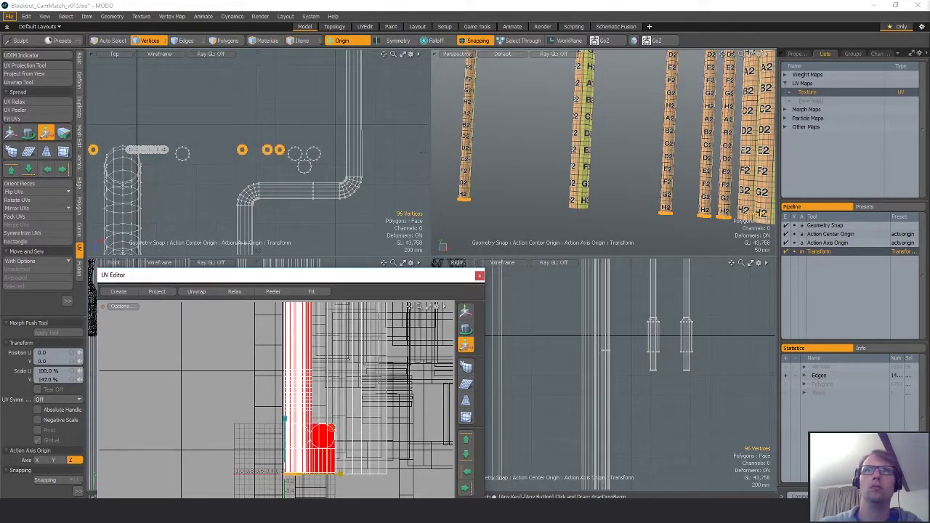
{"action": "left_click_drag", "start_coordinate": [330, 428], "coordinate": [285, 428]}
{"action": "key", "text": "space"}
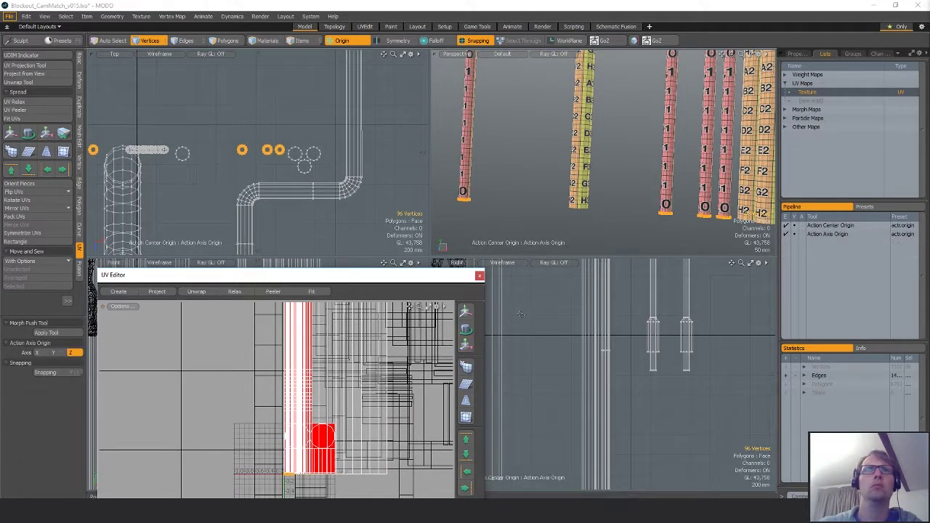
- Select the two thin pipes running through the sockets as vertices and scale their UVs to 133% in U and 186.5% in V
{"action": "left_click_drag", "start_coordinate": [581, 200], "coordinate": [632, 163], "text": "alt"}
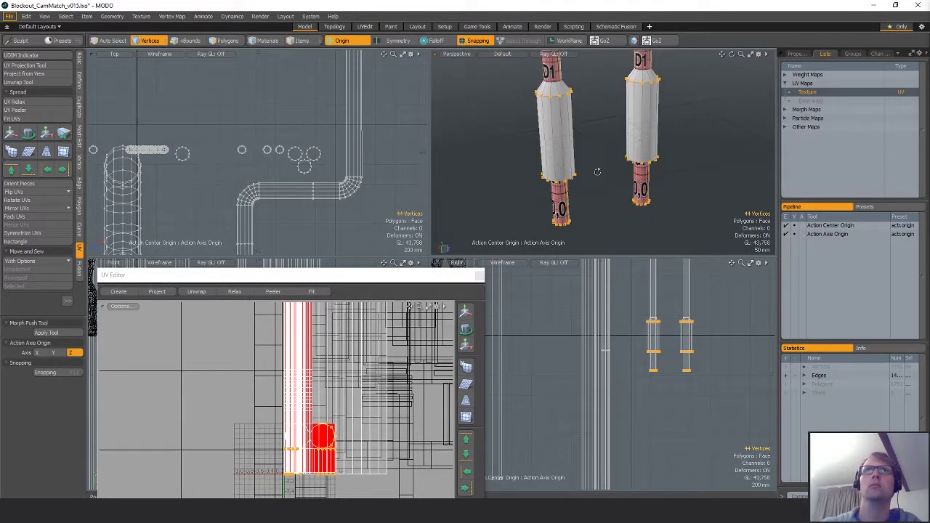
{"action": "left_click_drag", "start_coordinate": [625, 178], "coordinate": [567, 212], "text": "alt"}
{"action": "key", "text": "3"}
{"action": "key", "text": "shift+1"}
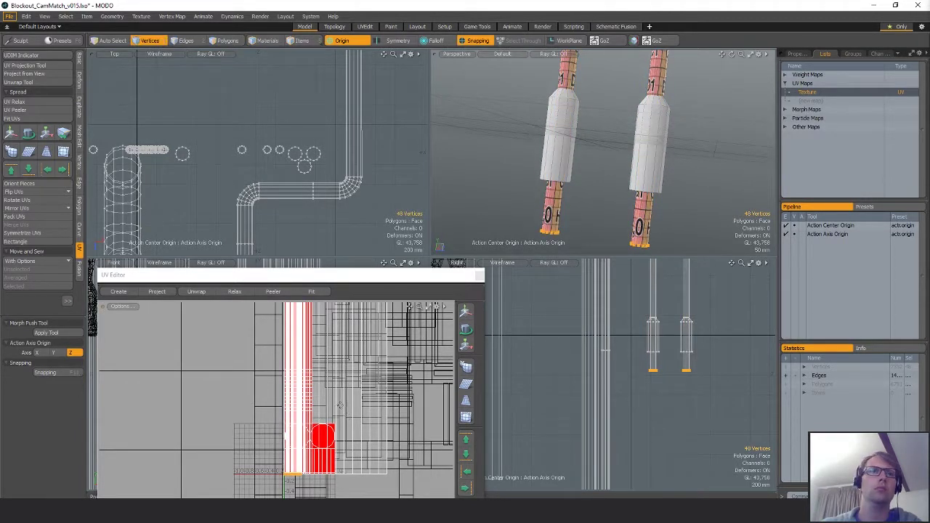
{"action": "key", "text": "y"}
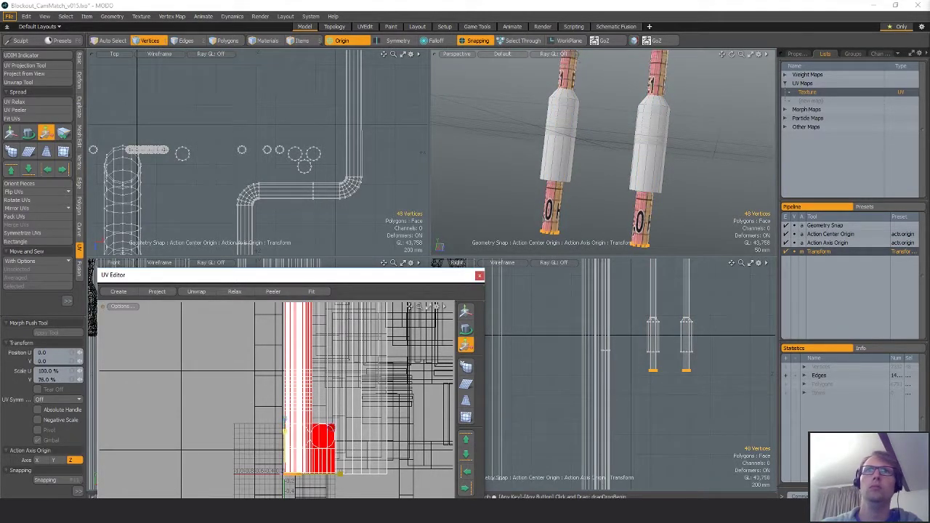
{"action": "left_click_drag", "start_coordinate": [285, 432], "coordinate": [285, 399]}
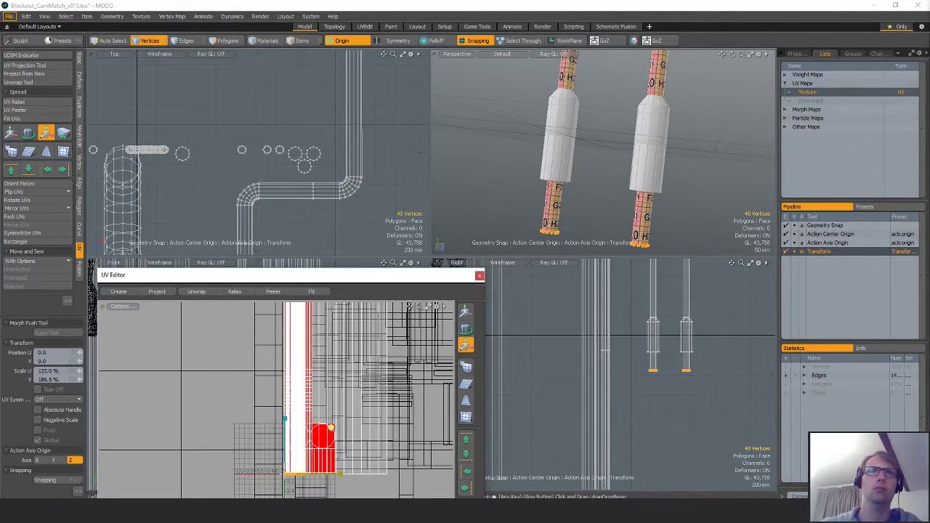
{"action": "left_click_drag", "start_coordinate": [331, 429], "coordinate": [320, 433]}
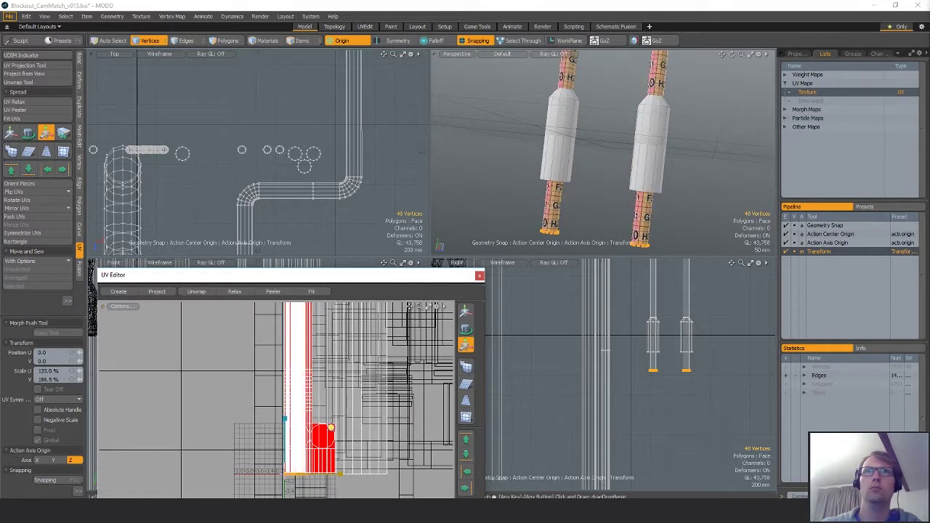
- Select a lengthwise edge run on the untextured bent pipe, isolate the pipe and delete its end caps
{"action": "left_click_drag", "start_coordinate": [639, 190], "coordinate": [605, 212], "text": "alt"}
{"action": "scroll", "coordinate": [518, 178], "scroll_direction": "down", "scroll_amount": 5}
{"action": "scroll", "coordinate": [518, 178], "scroll_direction": "up", "scroll_amount": 5}
{"action": "key", "text": "space"}
{"action": "key", "text": "space"}
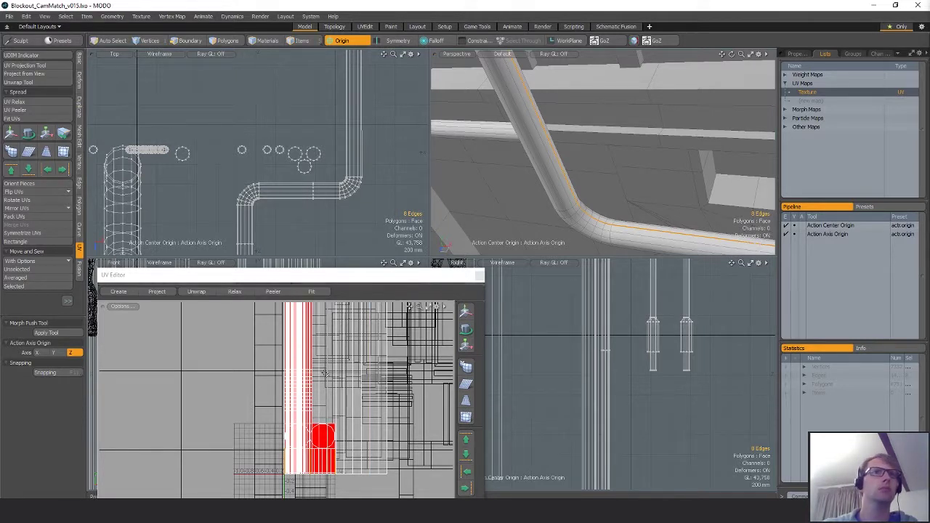
{"action": "key", "text": "3"}
{"action": "double_click", "coordinate": [561, 190]}
{"action": "key", "text": "shift+h"}
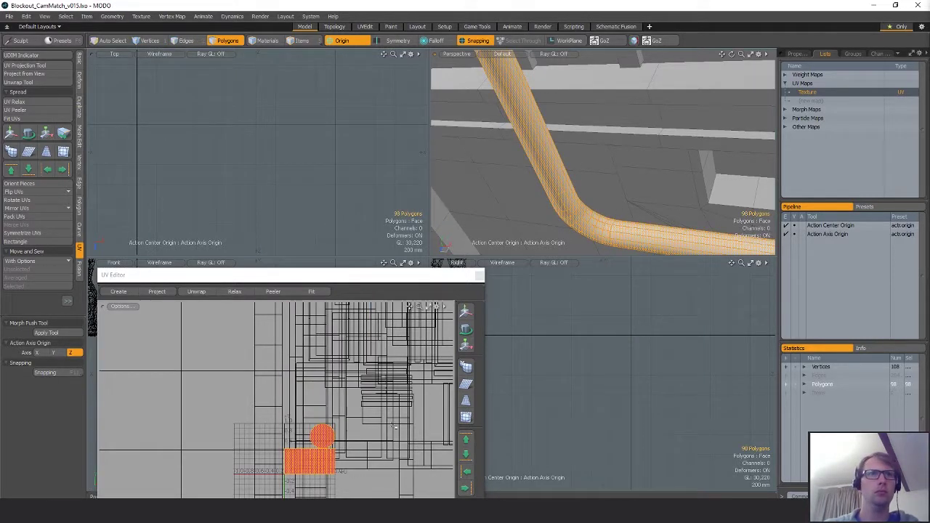
{"action": "left_click", "coordinate": [322, 435]}
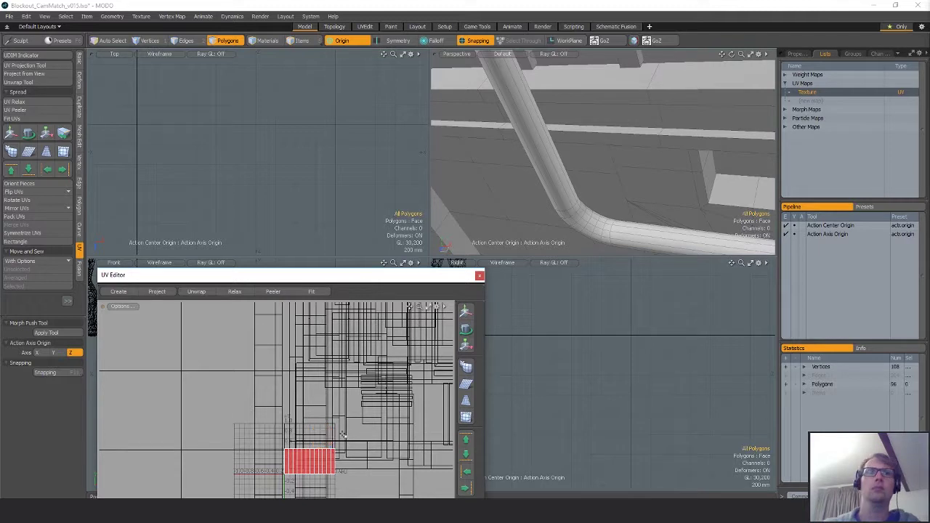
- Unwrap the bent pipe with UV Peeler along the selected edges and straighten its UV island with Rectangle
{"action": "left_click", "coordinate": [14, 110]}
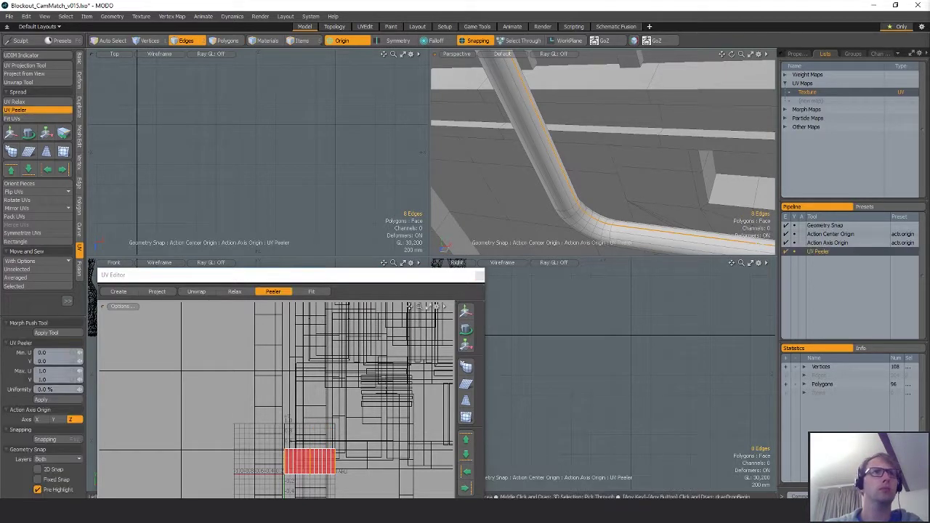
{"action": "key", "text": "space"}
{"action": "key", "text": "3"}
{"action": "double_click", "coordinate": [311, 434]}
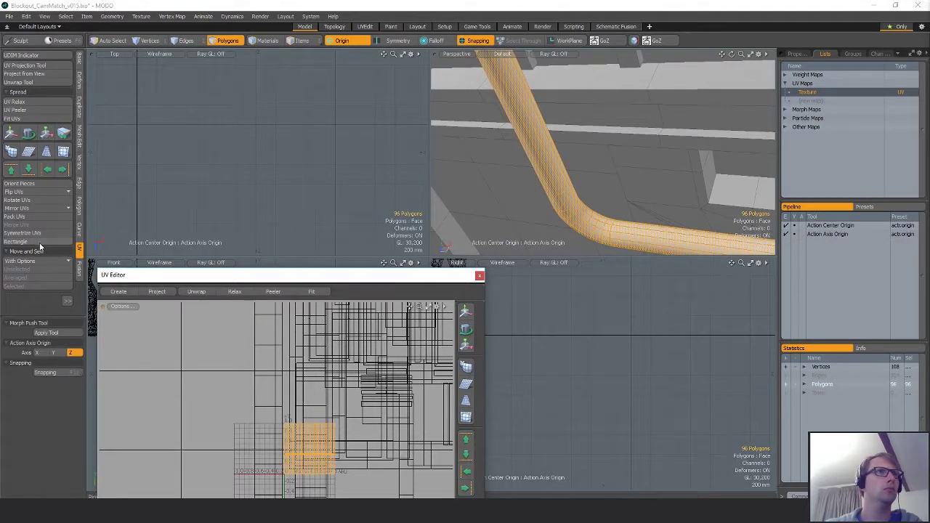
{"action": "left_click", "coordinate": [46, 242]}
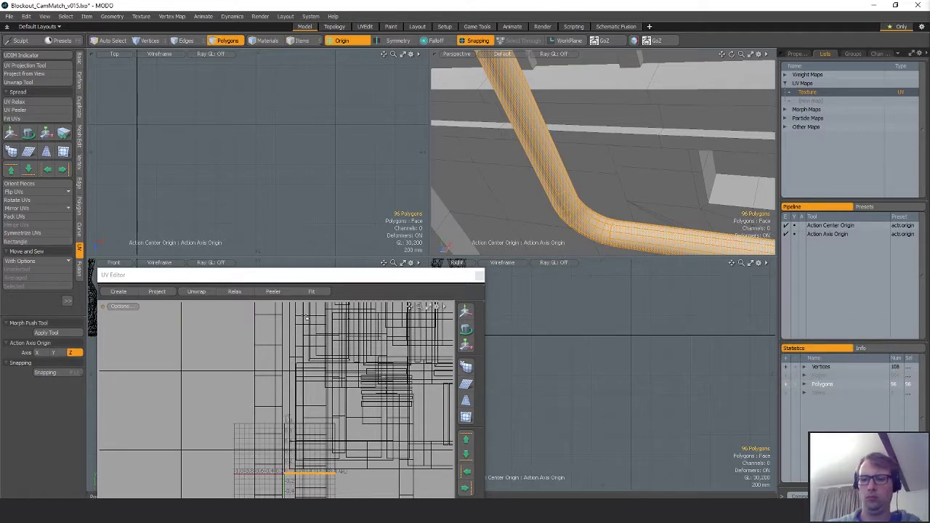
- Assign the checker material to the bent pipe and scale its UVs uniformly to 1602.5%
{"action": "key", "text": "m"}
{"action": "key", "text": "Return"}
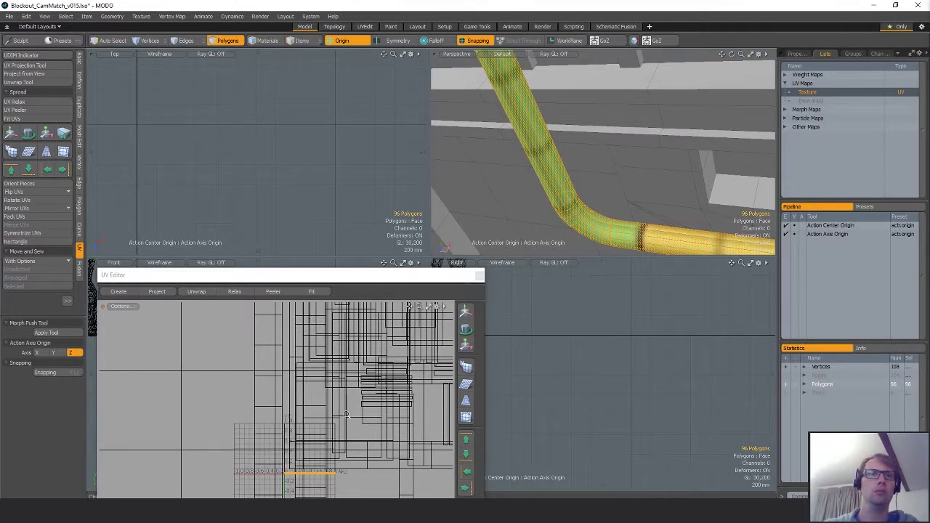
{"action": "left_click_drag", "start_coordinate": [541, 221], "coordinate": [614, 190], "text": "alt"}
{"action": "left_click_drag", "start_coordinate": [307, 438], "coordinate": [654, 382], "text": "alt+shift"}
{"action": "key", "text": "y"}
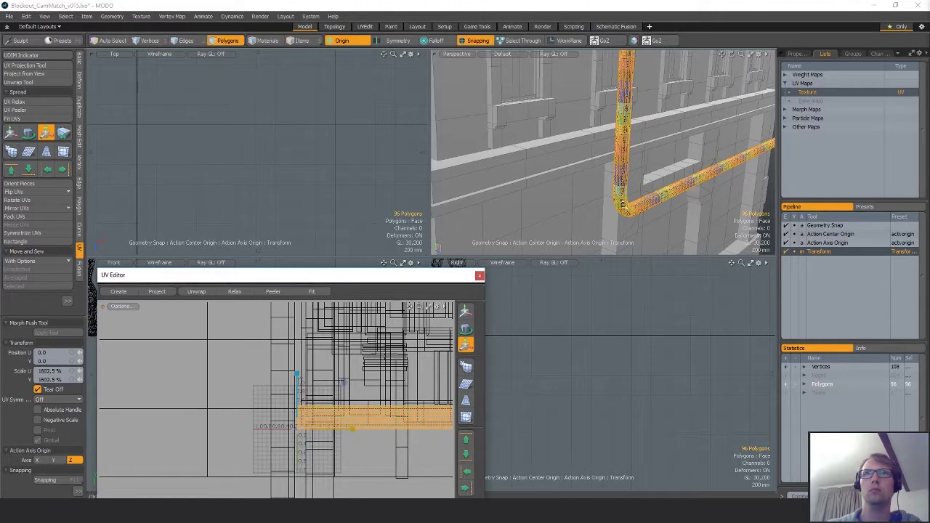
{"action": "scroll", "coordinate": [646, 205], "scroll_direction": "up", "scroll_amount": 5}
{"action": "key", "text": "space"}
- Convert the bent pipe's selection to vertices and scale its UVs down uniformly to even out the checker
{"action": "key", "text": "space"}
{"action": "left_click_drag", "start_coordinate": [645, 204], "coordinate": [589, 193], "text": "alt"}
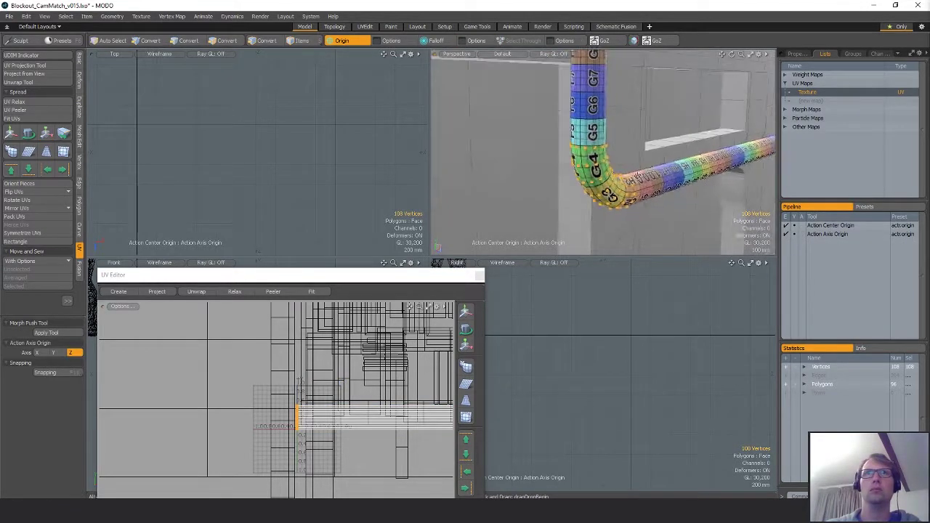
{"action": "key", "text": "y"}
{"action": "left_click_drag", "start_coordinate": [287, 384], "coordinate": [350, 400], "text": "alt"}
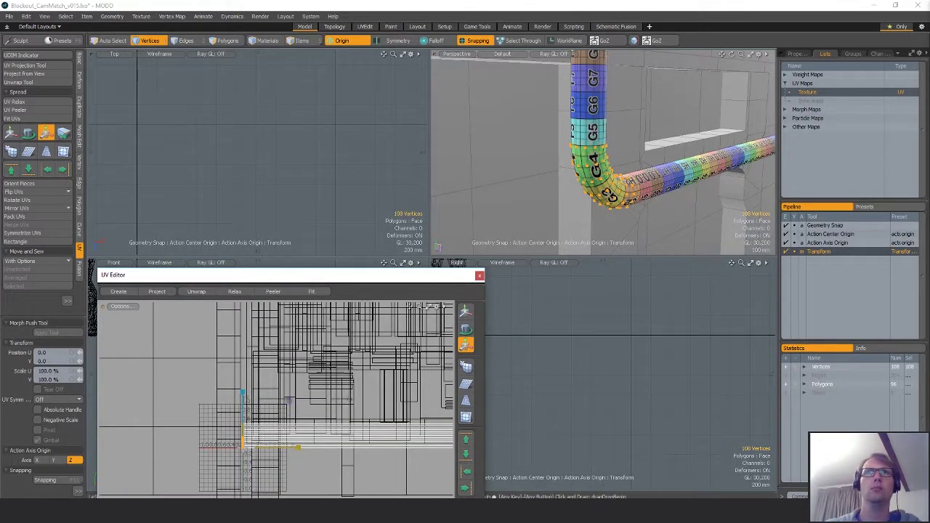
{"action": "left_click_drag", "start_coordinate": [659, 155], "coordinate": [614, 166], "text": "ctrl+alt"}
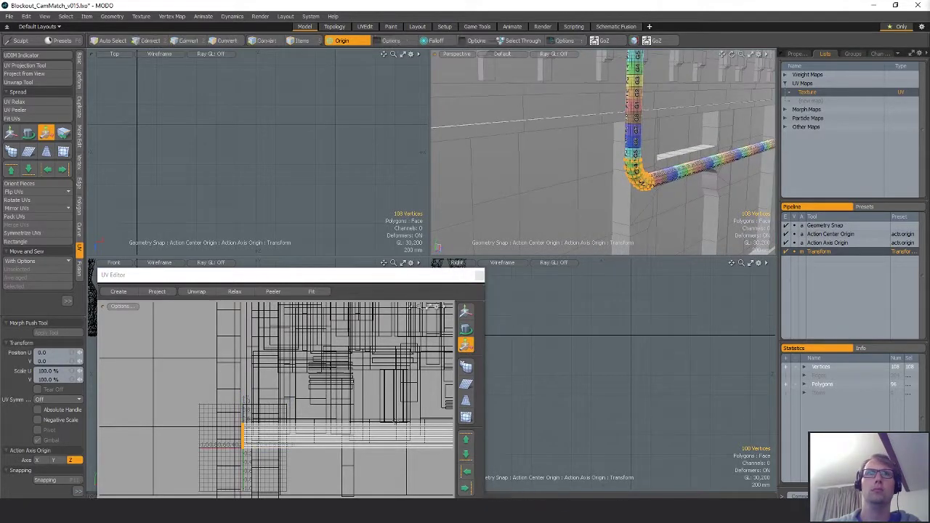
{"action": "key", "text": "space"}
{"action": "key", "text": "y"}
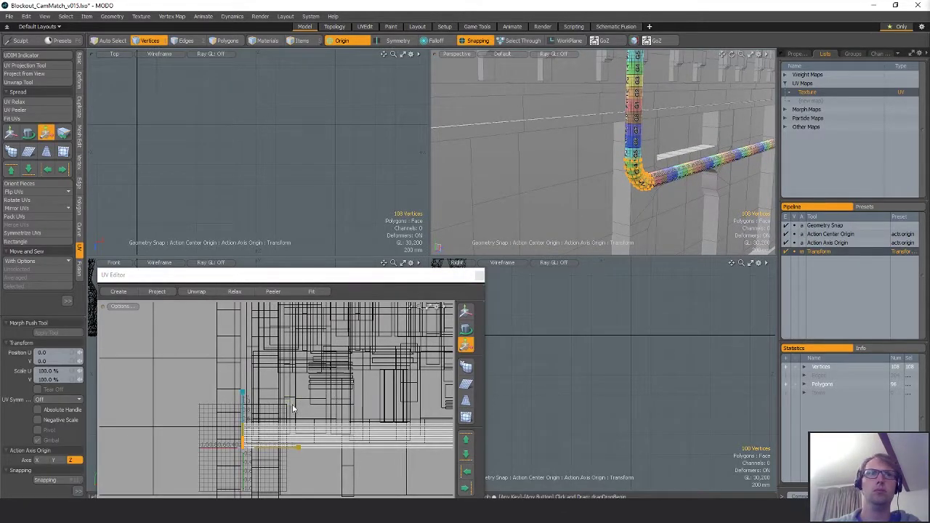
{"action": "left_click_drag", "start_coordinate": [289, 401], "coordinate": [259, 401]}
{"action": "key", "text": "q"}
{"action": "left_click", "coordinate": [624, 211]}
{"action": "scroll", "coordinate": [668, 180], "scroll_direction": "down", "scroll_amount": 3}
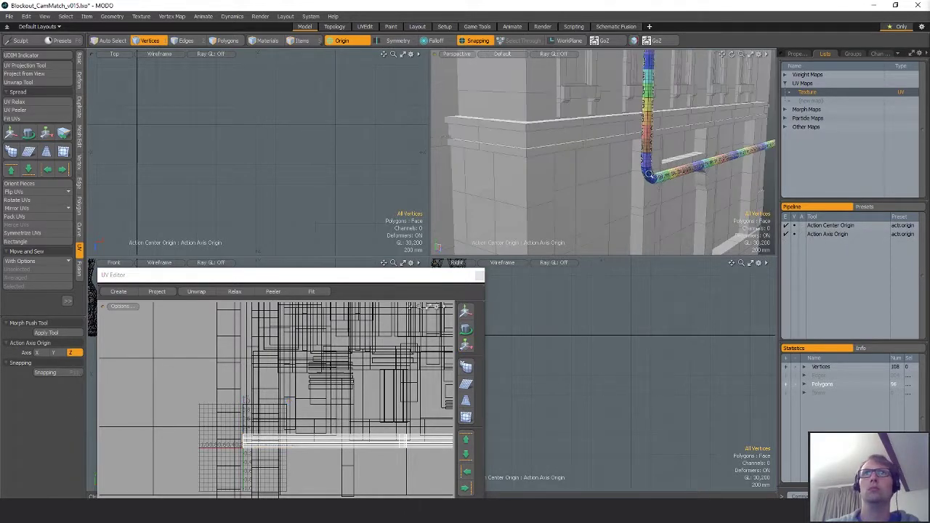
- Unhide the rest of the geometry and compare the bent pipe's checker with the adjoining horizontal pipe
{"action": "left_click_drag", "start_coordinate": [653, 176], "coordinate": [630, 222], "text": "alt"}
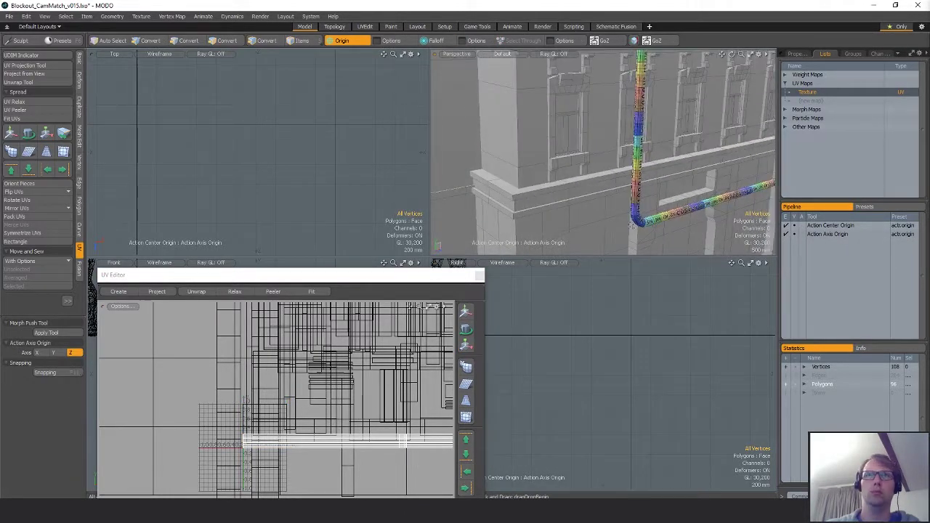
{"action": "key", "text": "y"}
{"action": "key", "text": "u"}
{"action": "left_click_drag", "start_coordinate": [659, 192], "coordinate": [628, 250], "text": "alt+shift"}
{"action": "scroll", "coordinate": [608, 145], "scroll_direction": "up", "scroll_amount": 3}
- Scale the bent pipe's UV vertices uniformly to 275.5% and compare the checker density with the adjoining pipe
{"action": "key", "text": "space"}
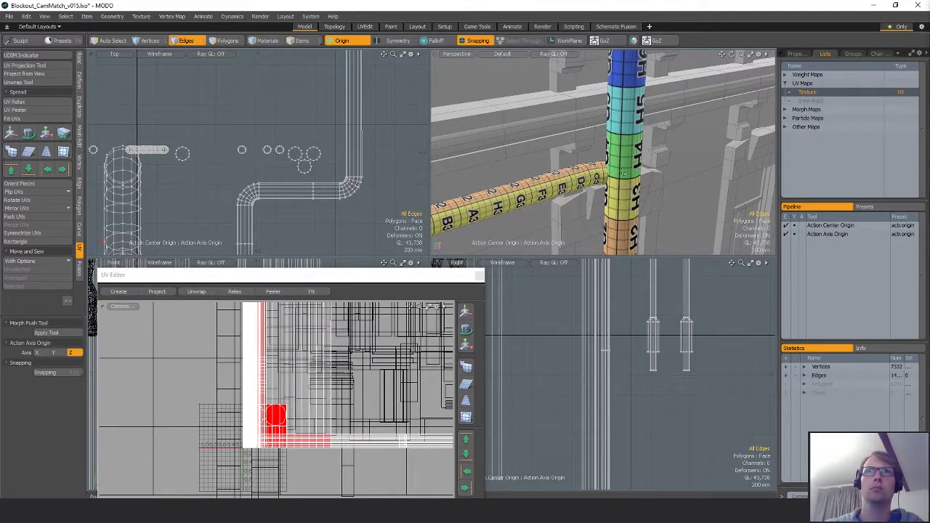
{"action": "key", "text": "space"}
{"action": "key", "text": "space"}
{"action": "key", "text": "y"}
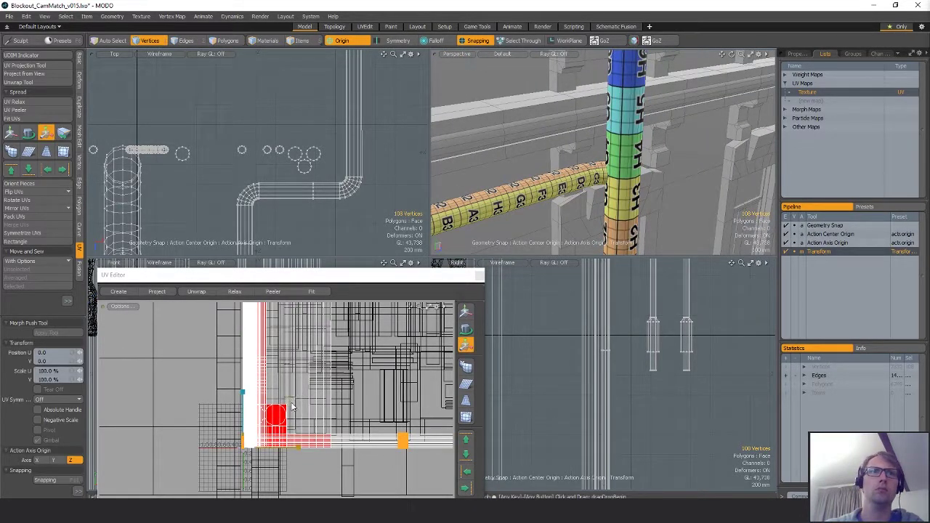
{"action": "left_click_drag", "start_coordinate": [292, 407], "coordinate": [317, 401]}
{"action": "left_click_drag", "start_coordinate": [524, 190], "coordinate": [570, 166], "text": "alt"}
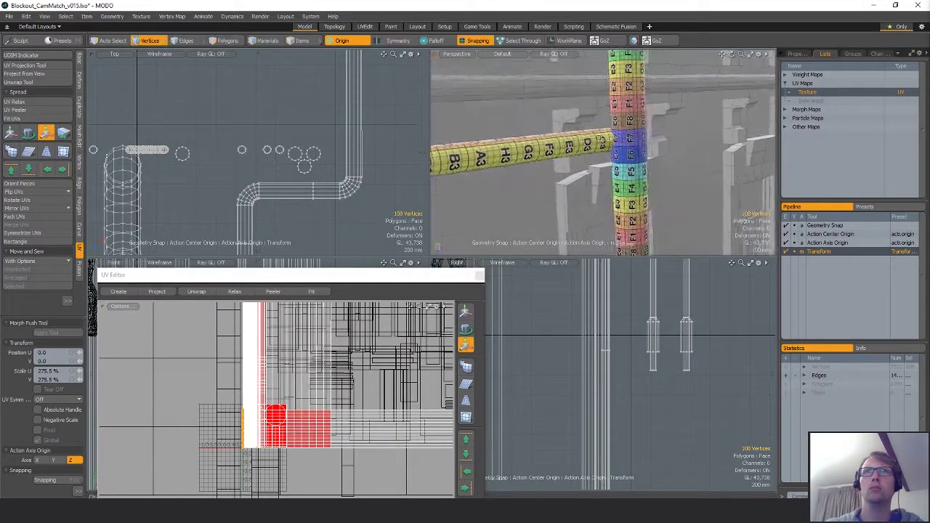
- Scale the bent pipe's UVs uniformly to 85% so its checker matches the adjoining pipe
{"action": "scroll", "coordinate": [570, 165], "scroll_direction": "up", "scroll_amount": 3}
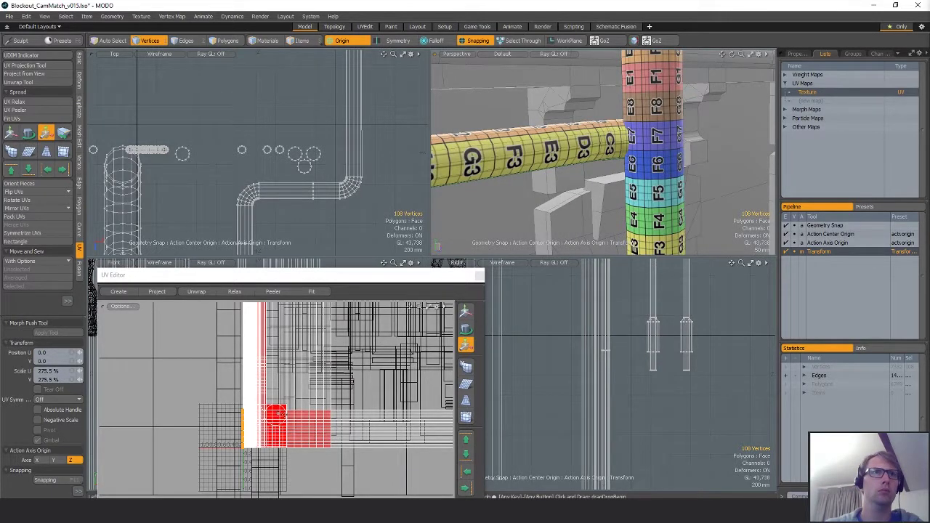
{"action": "key", "text": "q"}
{"action": "key", "text": "y"}
{"action": "left_click_drag", "start_coordinate": [289, 401], "coordinate": [275, 401]}
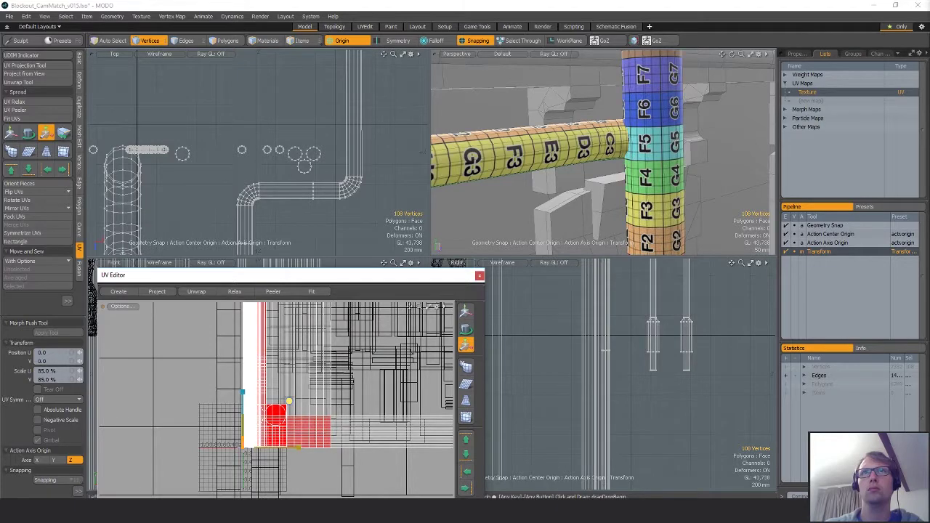
{"action": "key", "text": "q"}
{"action": "key", "text": "Escape"}
- Isolate the horizontal pipe wrapping around the building corner and delete its two end caps
{"action": "scroll", "coordinate": [567, 156], "scroll_direction": "down", "scroll_amount": 5}
{"action": "left_click_drag", "start_coordinate": [567, 157], "coordinate": [595, 194], "text": "alt"}
{"action": "key", "text": "3"}
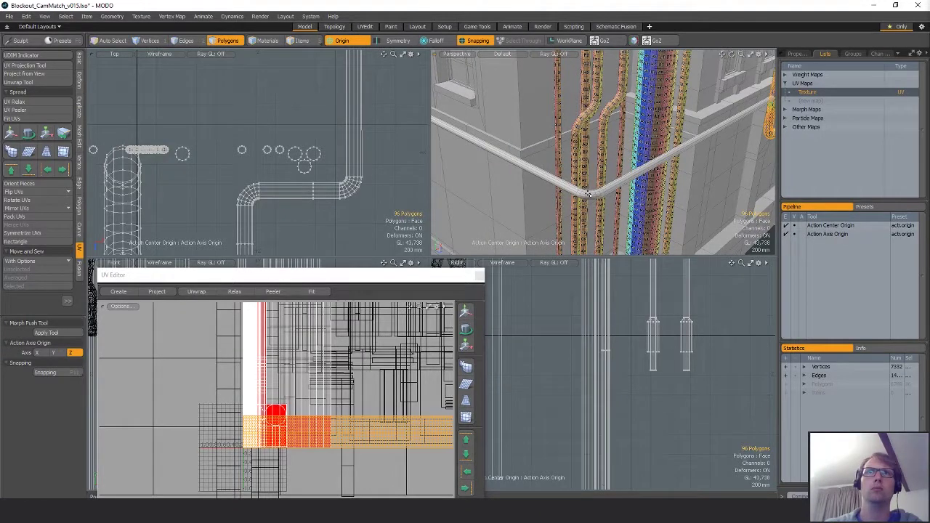
{"action": "double_click", "coordinate": [593, 191]}
{"action": "key", "text": "shift+h"}
{"action": "left_click", "coordinate": [265, 436]}
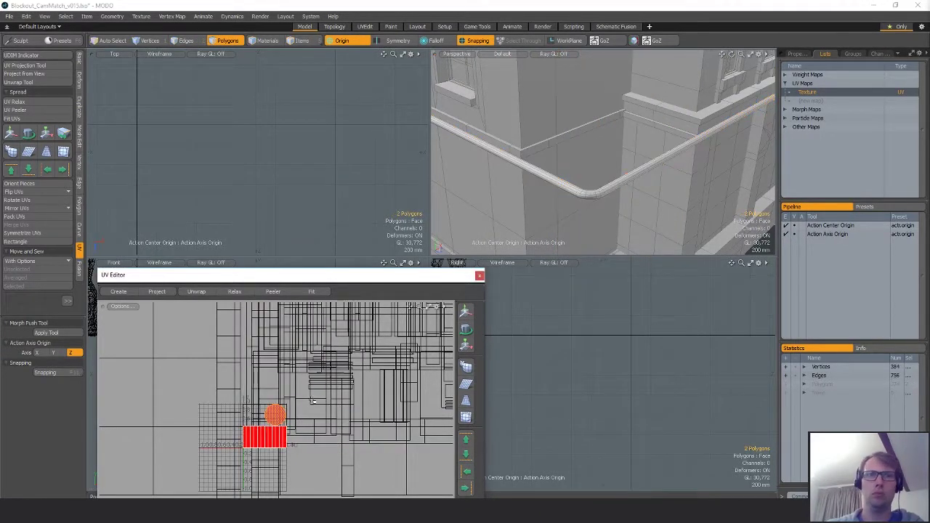
{"action": "key", "text": "shift+1"}
- Select the lengthwise edge loop on the corner pipe and peel its UVs open with the UV Peeler
{"action": "key", "text": "shift+2"}
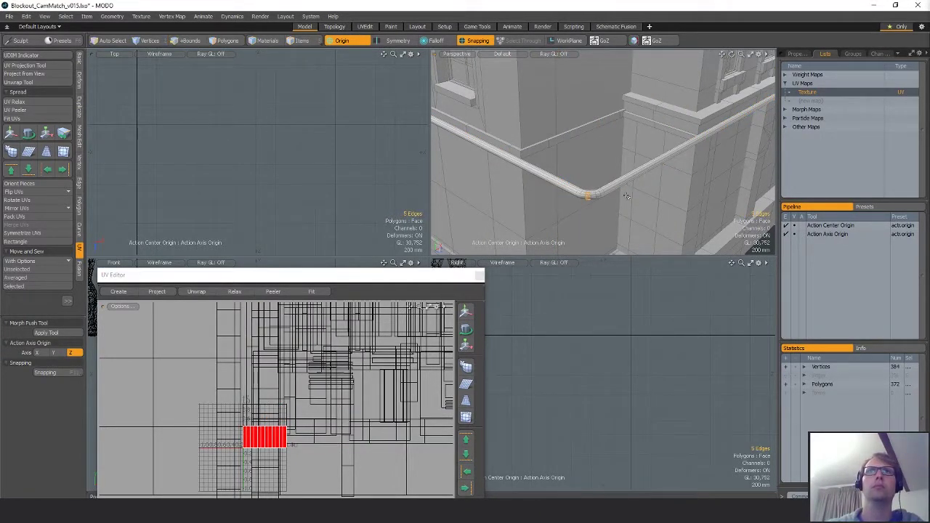
{"action": "key", "text": "shift+a"}
{"action": "mouse_move", "coordinate": [475, 203]}
{"action": "left_mouse_down", "text": "alt"}
{"action": "mouse_move", "coordinate": [550, 211]}
{"action": "mouse_move", "coordinate": [461, 202]}
{"action": "left_mouse_up", "text": "alt"}
{"action": "double_click", "coordinate": [669, 125]}
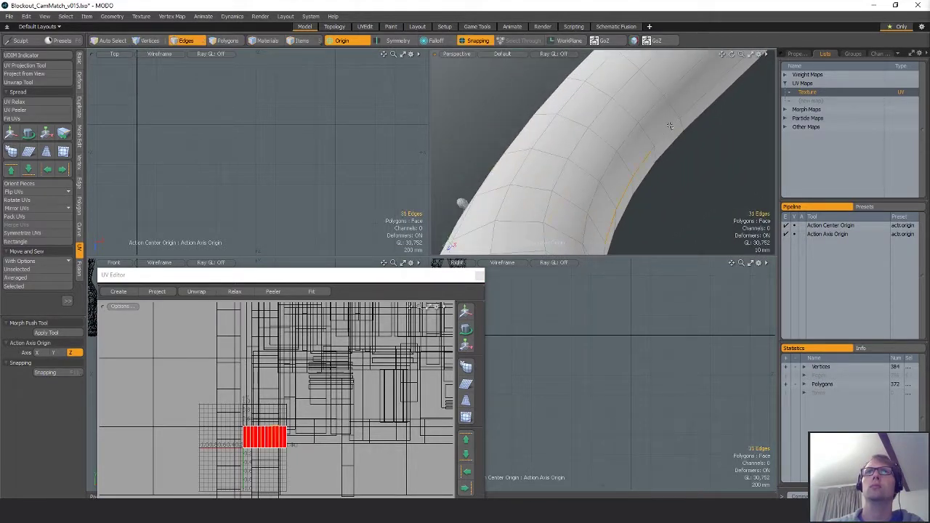
{"action": "left_click_drag", "start_coordinate": [671, 120], "coordinate": [561, 218], "text": "alt"}
{"action": "scroll", "coordinate": [565, 179], "scroll_direction": "down", "scroll_amount": 3}
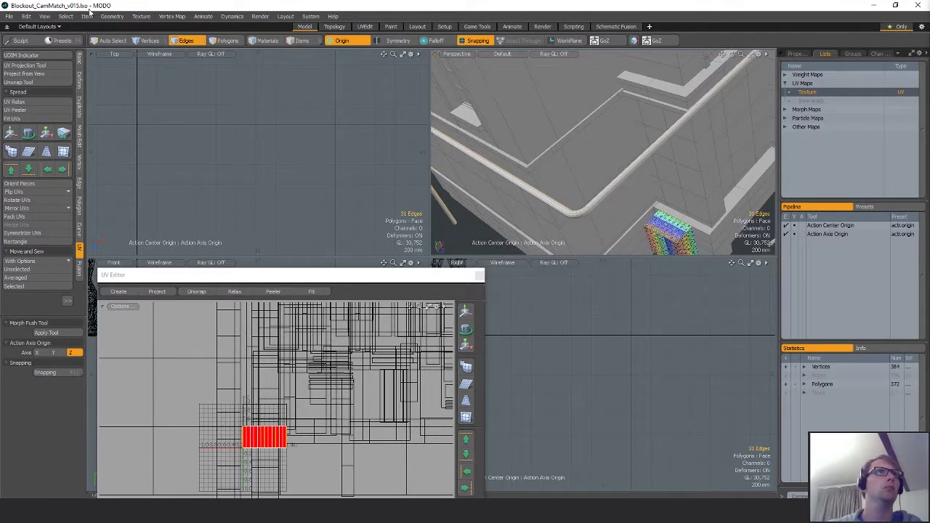
{"action": "left_click", "coordinate": [28, 110]}
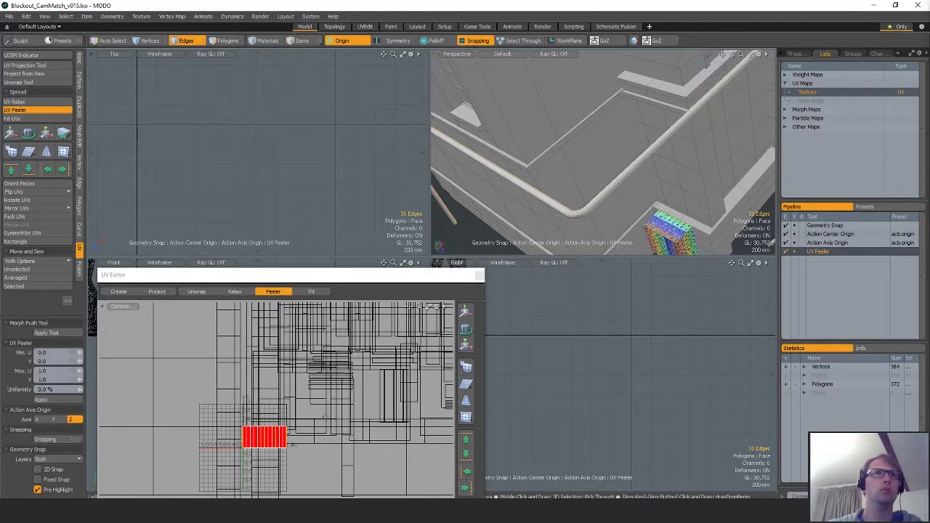
{"action": "key", "text": "space"}
{"action": "key", "text": "space"}
{"action": "key", "text": "space"}
- Select the two skewed polygons in the peeled UVs, tear them off and move them clear of the shell
{"action": "scroll", "coordinate": [402, 413], "scroll_direction": "up", "scroll_amount": 5}
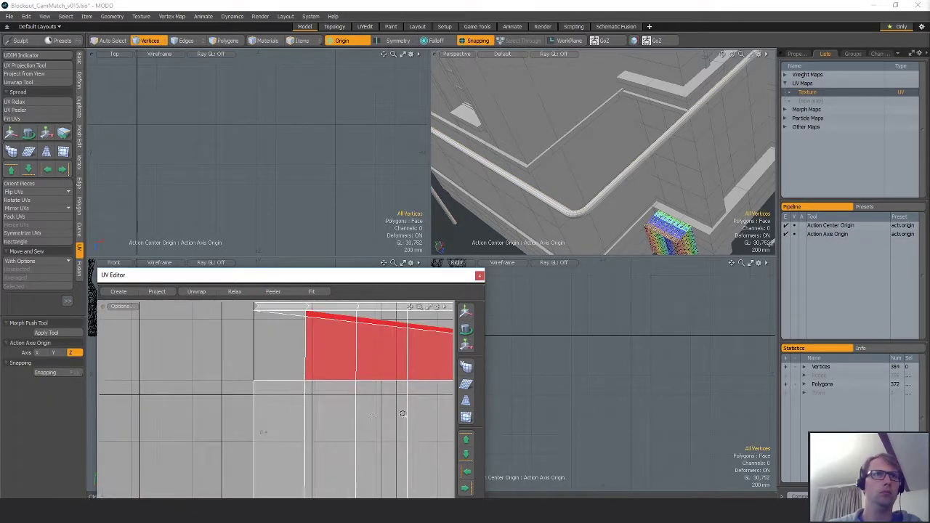
{"action": "key", "text": "space"}
{"action": "key", "text": "space"}
{"action": "scroll", "coordinate": [312, 365], "scroll_direction": "down", "scroll_amount": 5}
{"action": "key", "text": "w"}
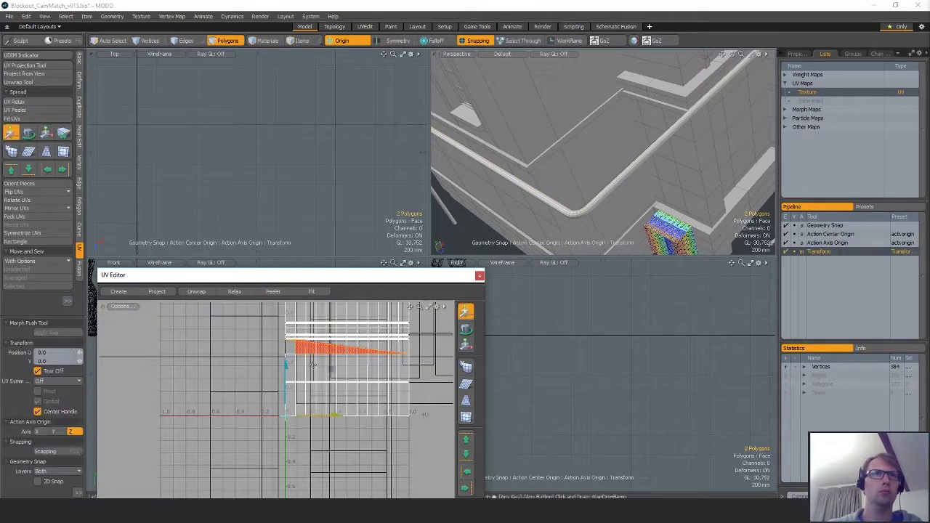
{"action": "left_click_drag", "start_coordinate": [336, 390], "coordinate": [154, 390]}
- Left-align the stretched vertices of the torn-off polygons and sew the piece back to the pipe's UV shell
{"action": "key", "text": "space"}
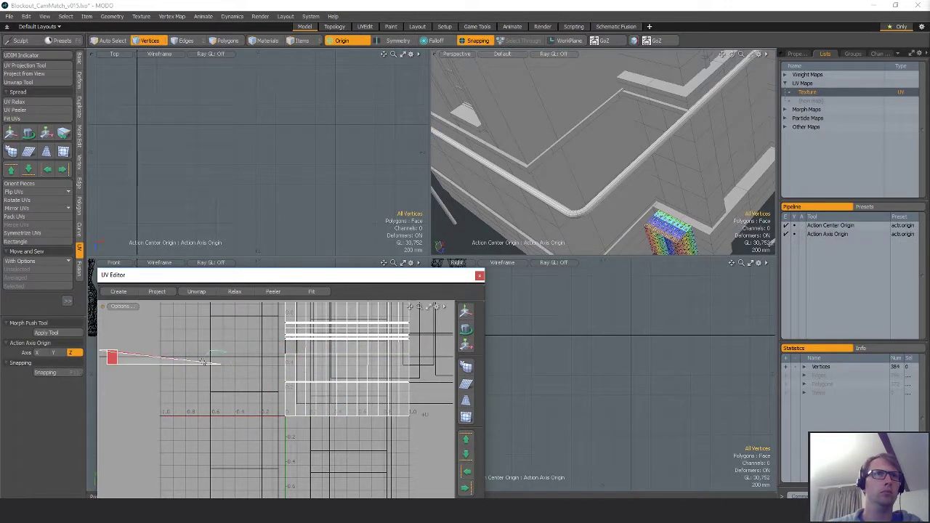
{"action": "middle_click_drag", "start_coordinate": [203, 377], "coordinate": [242, 377]}
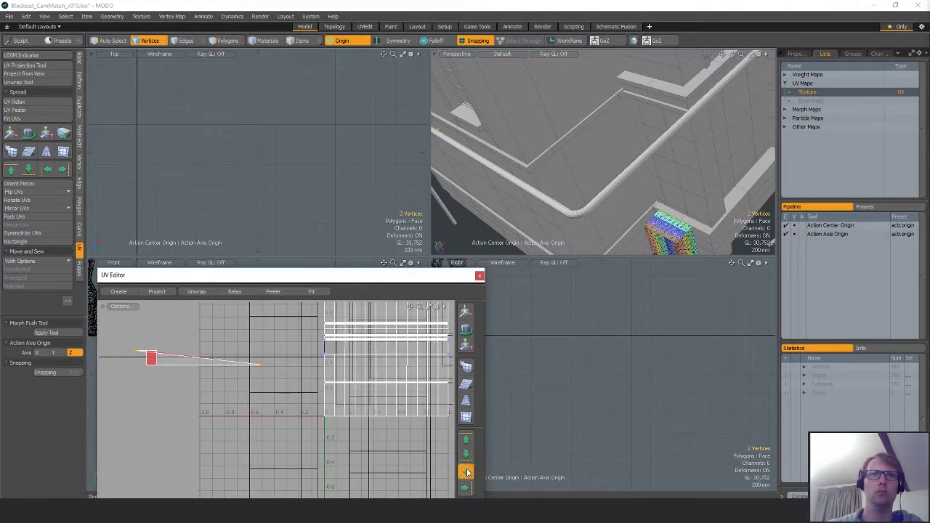
{"action": "scroll", "coordinate": [342, 364], "scroll_direction": "up", "scroll_amount": 3}
{"action": "key", "text": "space"}
{"action": "mouse_move", "coordinate": [294, 338]}
{"action": "left_mouse_down"}
{"action": "mouse_move", "coordinate": [328, 338]}
{"action": "mouse_move", "coordinate": [357, 379]}
{"action": "left_mouse_up"}
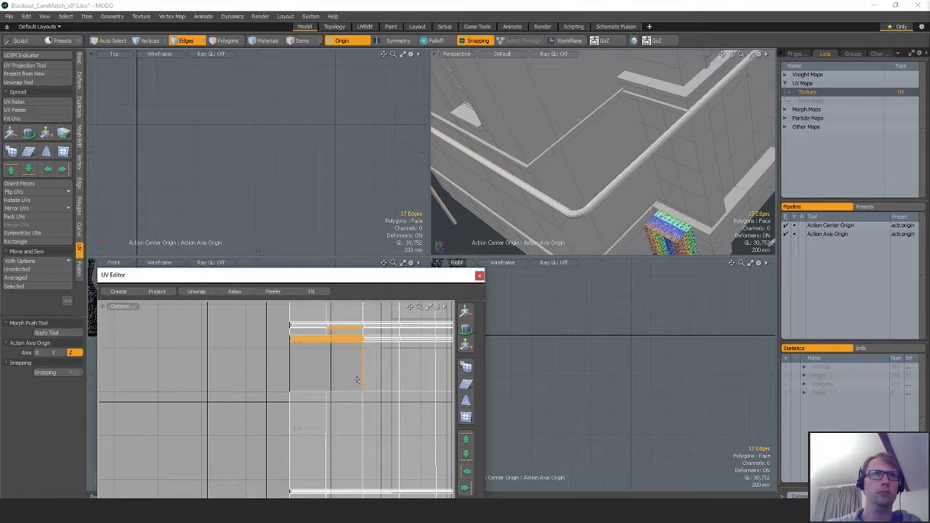
{"action": "scroll", "coordinate": [363, 396], "scroll_direction": "down", "scroll_amount": 3}
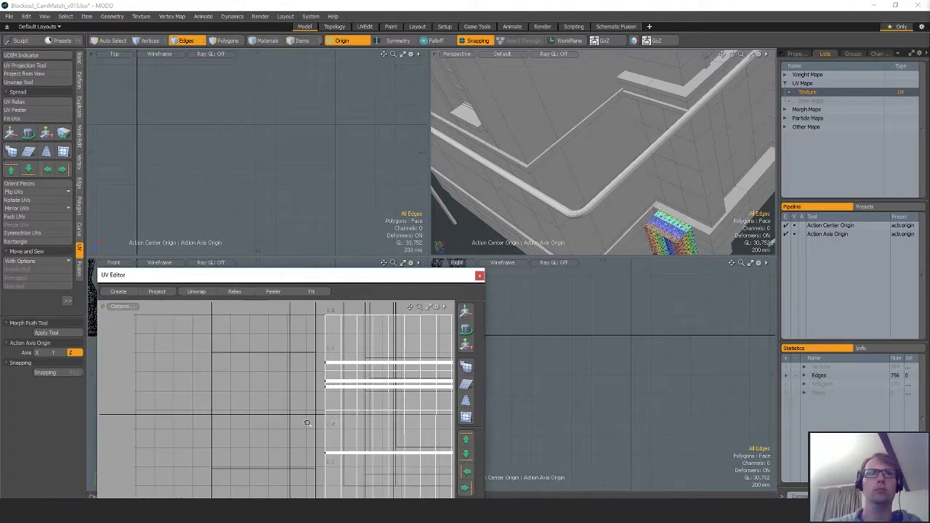
- Select the pipe's entire UV shell and straighten it with UV Rectangle
{"action": "key", "text": "space"}
{"action": "double_click", "coordinate": [363, 390]}
{"action": "left_click", "coordinate": [15, 241]}
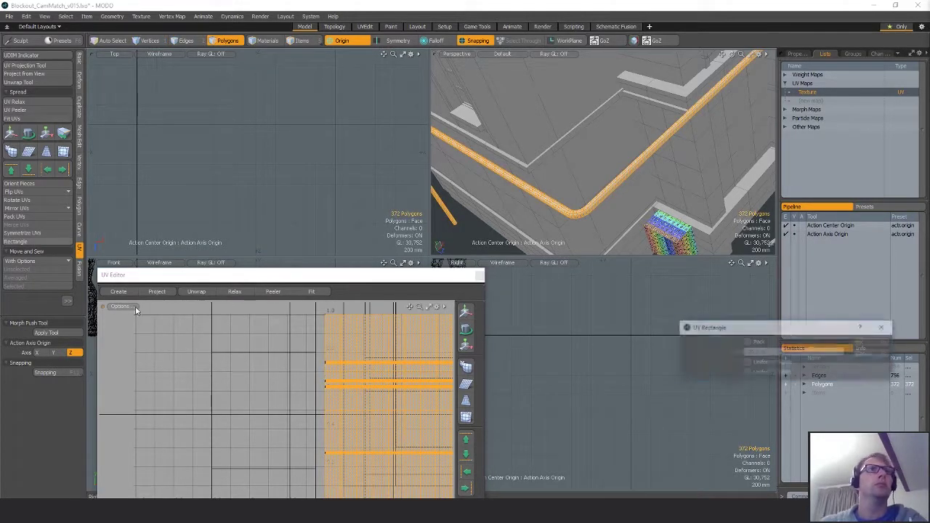
{"action": "key", "text": "Return"}
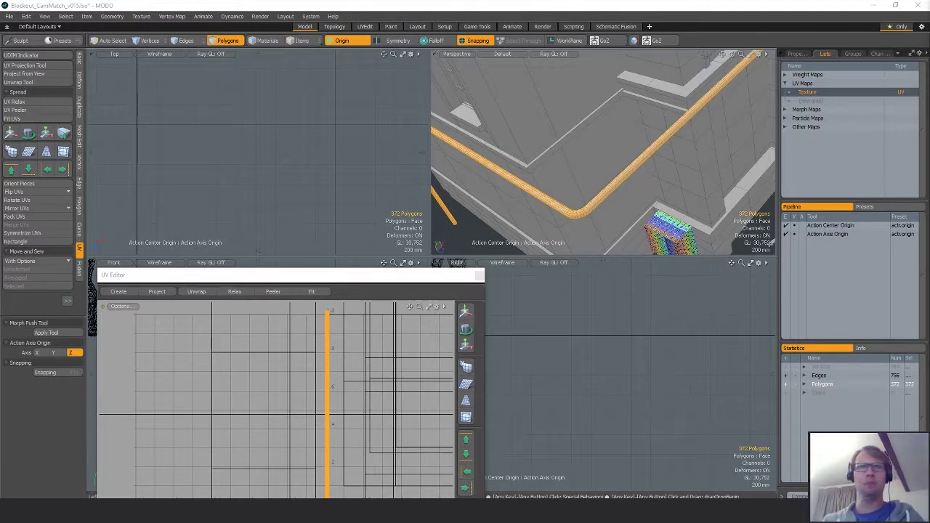
- Assign the checker material to the corner pipe and scale its UVs up uniformly
{"action": "left_click_drag", "start_coordinate": [520, 162], "coordinate": [544, 195], "text": "alt"}
{"action": "key", "text": "m"}
{"action": "key", "text": "Return"}
{"action": "left_click_drag", "start_coordinate": [307, 428], "coordinate": [271, 438], "text": "ctrl+alt"}
{"action": "key", "text": "y"}
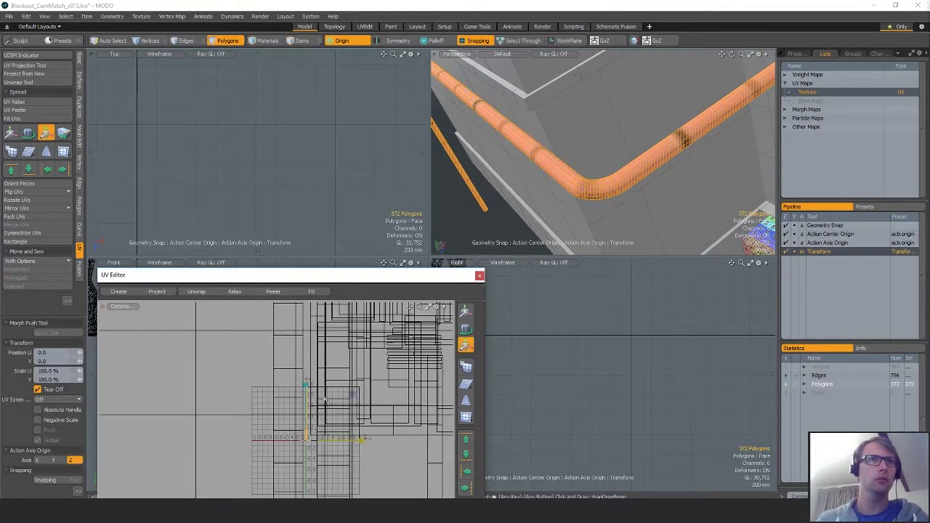
{"action": "left_click_drag", "start_coordinate": [351, 399], "coordinate": [353, 393]}
- Unhide the rest of the geometry and scale the corner pipe's UVs uniformly to 151% to match the neighbouring pipes
{"action": "left_click_drag", "start_coordinate": [610, 181], "coordinate": [538, 244], "text": "alt+shift"}
{"action": "left_click_drag", "start_coordinate": [738, 62], "coordinate": [650, 100], "text": "alt+shift"}
{"action": "key", "text": "u"}
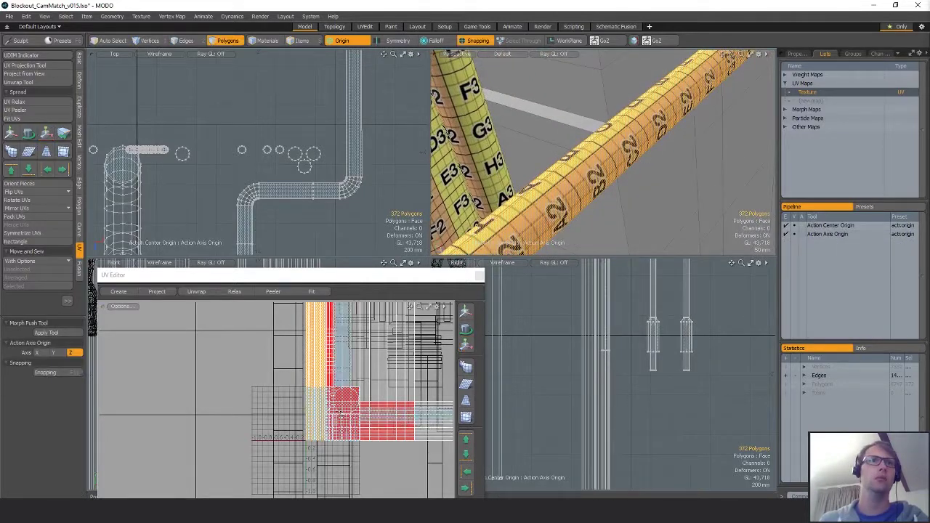
{"action": "left_click_drag", "start_coordinate": [359, 393], "coordinate": [351, 393]}
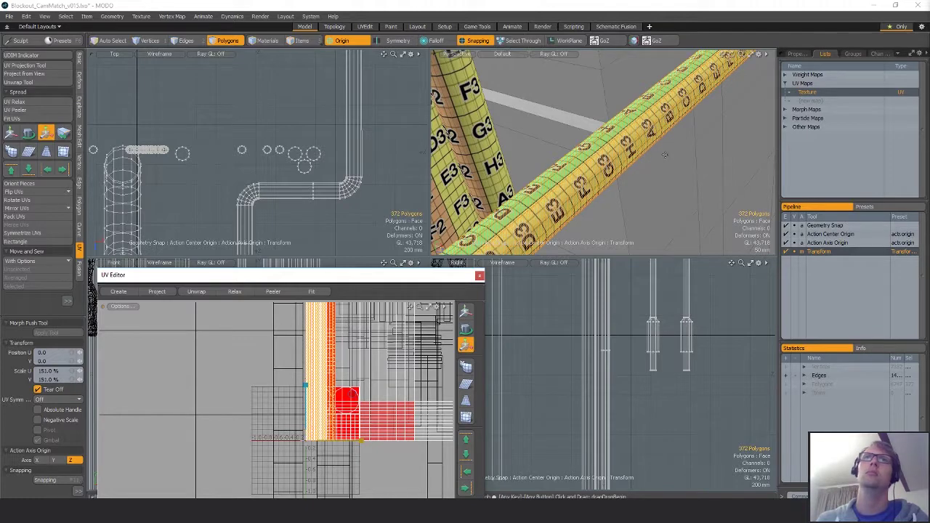
{"action": "left_click_drag", "start_coordinate": [664, 154], "coordinate": [629, 211], "text": "alt"}
{"action": "scroll", "coordinate": [629, 204], "scroll_direction": "up", "scroll_amount": 8}
{"action": "key", "text": "space"}
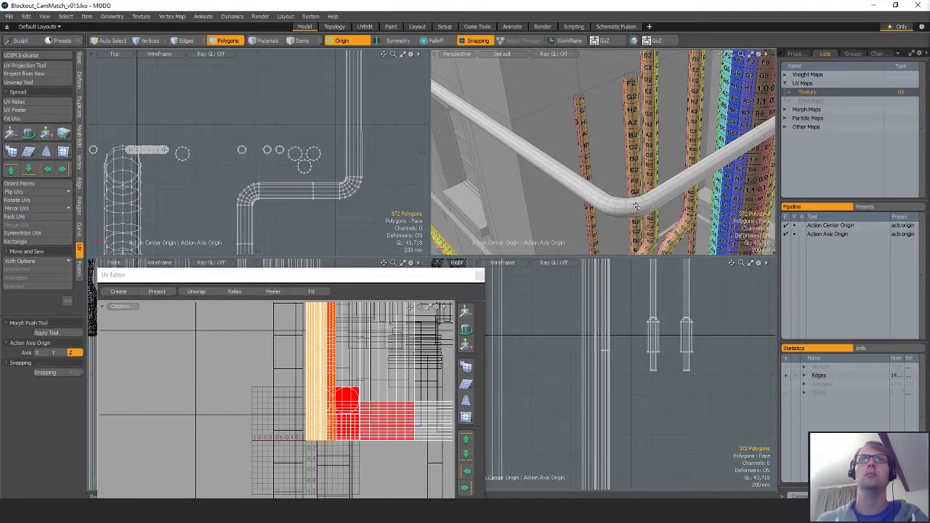
- Isolate the next pipe bending around the building corner, delete its end cap and select all its remaining polygons
{"action": "left_click", "coordinate": [621, 205]}
{"action": "double_click", "coordinate": [645, 208]}
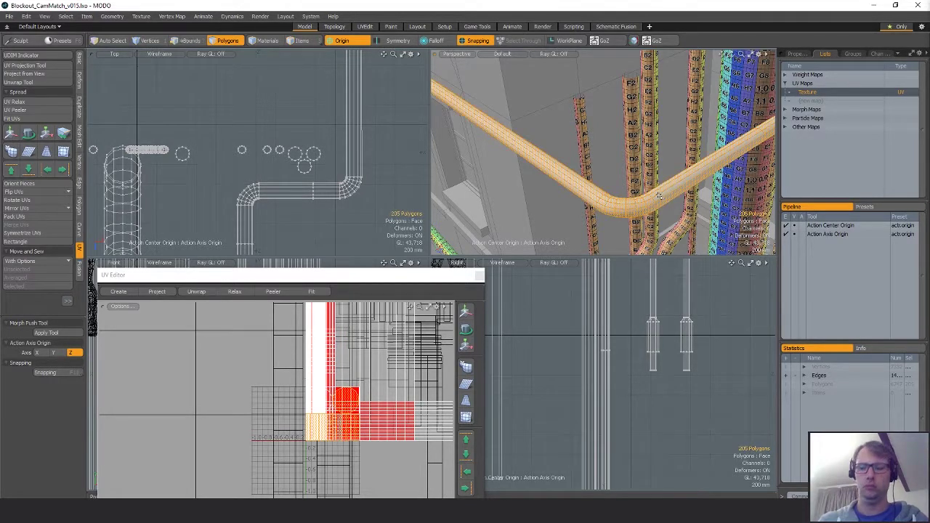
{"action": "left_click", "coordinate": [712, 96]}
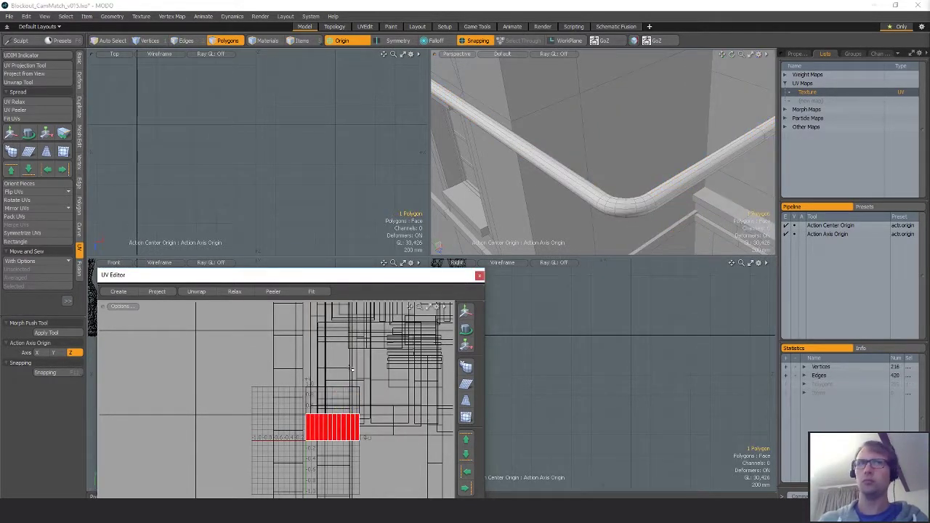
{"action": "double_click", "coordinate": [623, 205]}
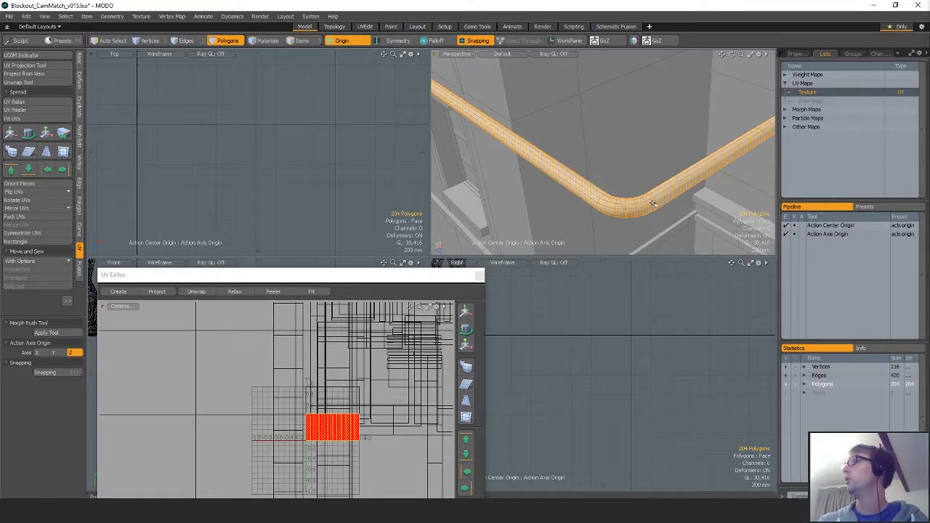
- Select a lengthwise edge loop along the isolated pipe and peel its UVs open with the UV Peeler
{"action": "left_click_drag", "start_coordinate": [649, 203], "coordinate": [632, 167], "text": "alt"}
{"action": "scroll", "coordinate": [625, 190], "scroll_direction": "up", "scroll_amount": 4}
{"action": "scroll", "coordinate": [523, 235], "scroll_direction": "up", "scroll_amount": 5}
{"action": "key", "text": "2"}
{"action": "double_click", "coordinate": [474, 213]}
{"action": "scroll", "coordinate": [589, 129], "scroll_direction": "down", "scroll_amount": 4}
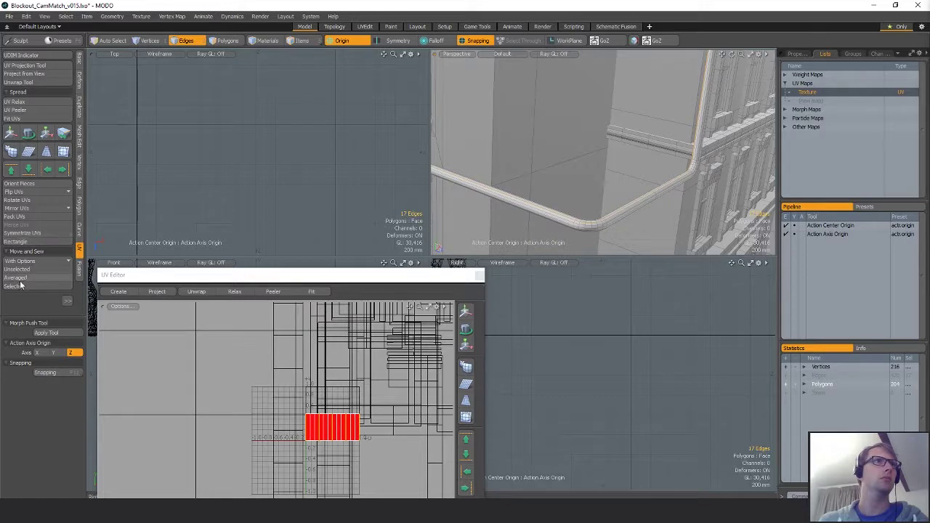
{"action": "left_click", "coordinate": [36, 110]}
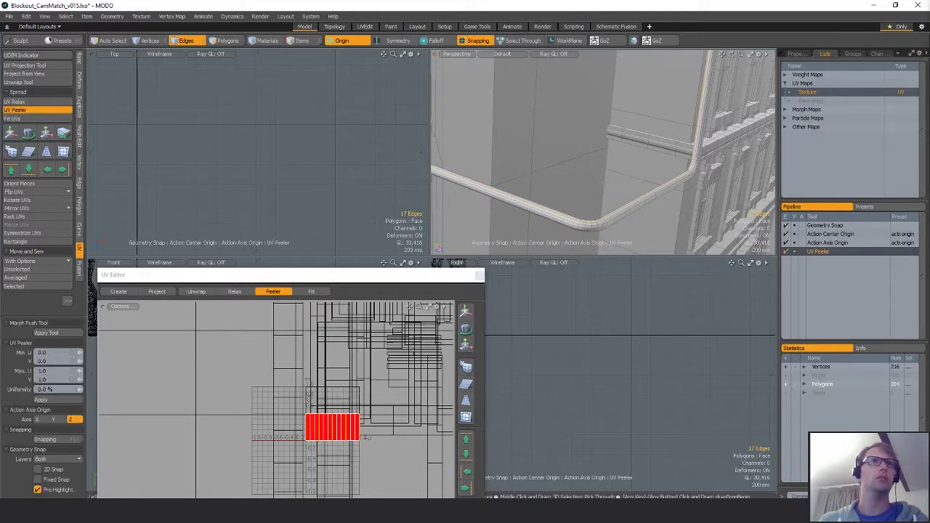
{"action": "left_click", "coordinate": [329, 401]}
{"action": "key", "text": "space"}
{"action": "key", "text": "space"}
- Select the skewed polygons in two rows of the peeled UVs and move them off the shell as separate pieces
{"action": "scroll", "coordinate": [297, 427], "scroll_direction": "up", "scroll_amount": 6}
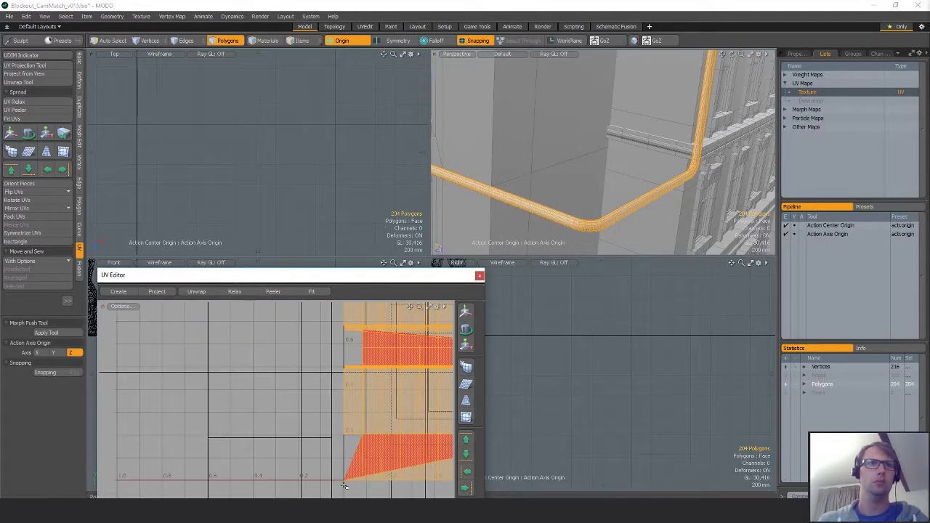
{"action": "left_click", "coordinate": [348, 479]}
{"action": "scroll", "coordinate": [353, 363], "scroll_direction": "up", "scroll_amount": 3}
{"action": "left_click_drag", "start_coordinate": [381, 351], "coordinate": [238, 403], "text": "shift"}
{"action": "scroll", "coordinate": [339, 340], "scroll_direction": "down", "scroll_amount": 7}
{"action": "key", "text": "w"}
- Left-align the stretched vertices of both torn-off pieces and sew the lower piece back to the shell
{"action": "key", "text": "space"}
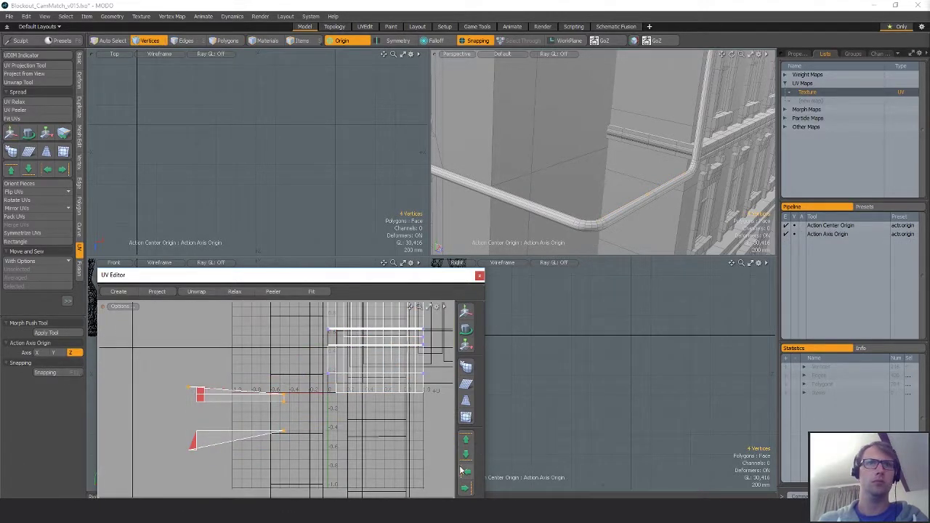
{"action": "key", "text": "space"}
{"action": "key", "text": "space"}
{"action": "key", "text": "space"}
{"action": "key", "text": "space"}
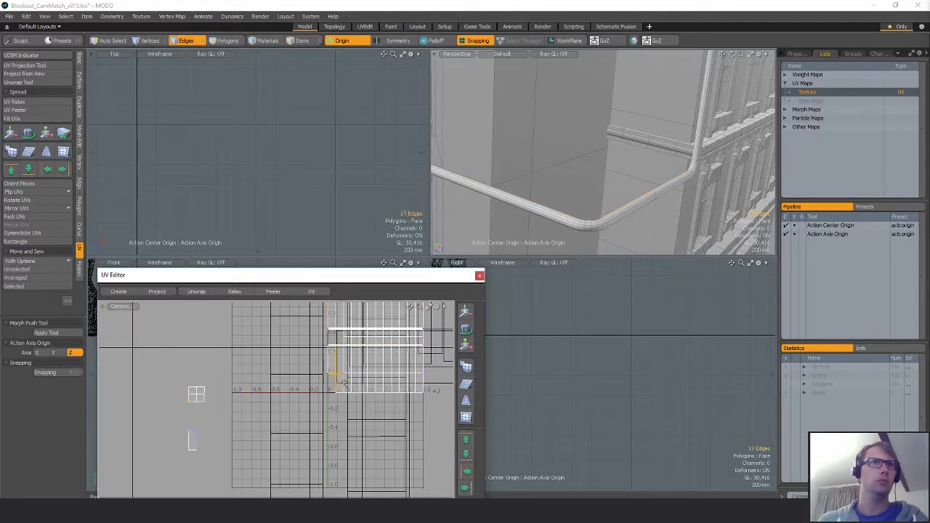
{"action": "left_click", "coordinate": [320, 383]}
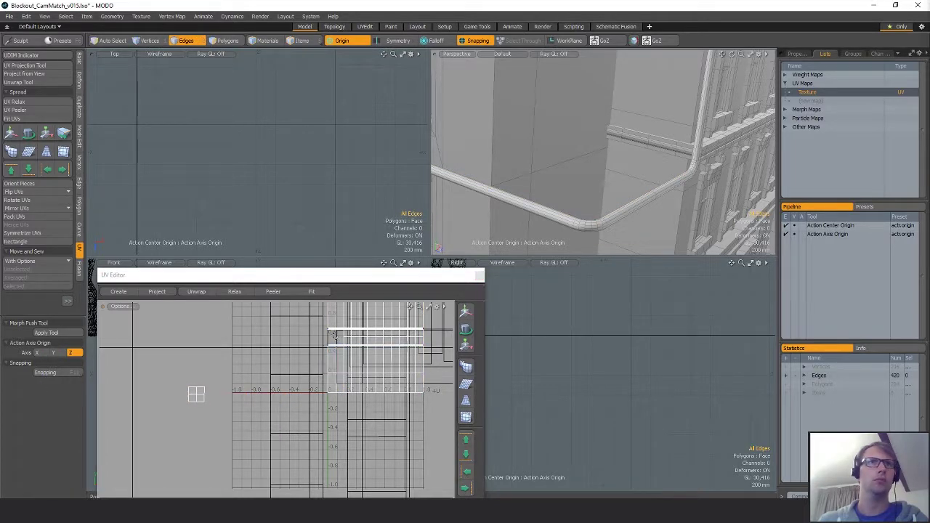
- Try to sew the remaining 2x2 UV piece back to the shell along its selected seam edges
{"action": "scroll", "coordinate": [325, 381], "scroll_direction": "up", "scroll_amount": 3}
{"action": "double_click", "coordinate": [326, 381]}
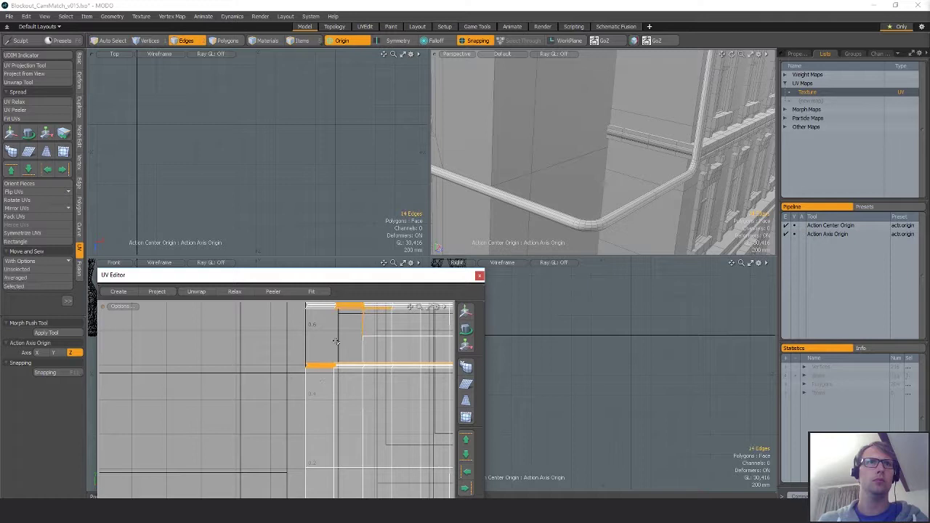
{"action": "double_click", "coordinate": [372, 337], "text": "shift"}
{"action": "left_click", "coordinate": [36, 284]}
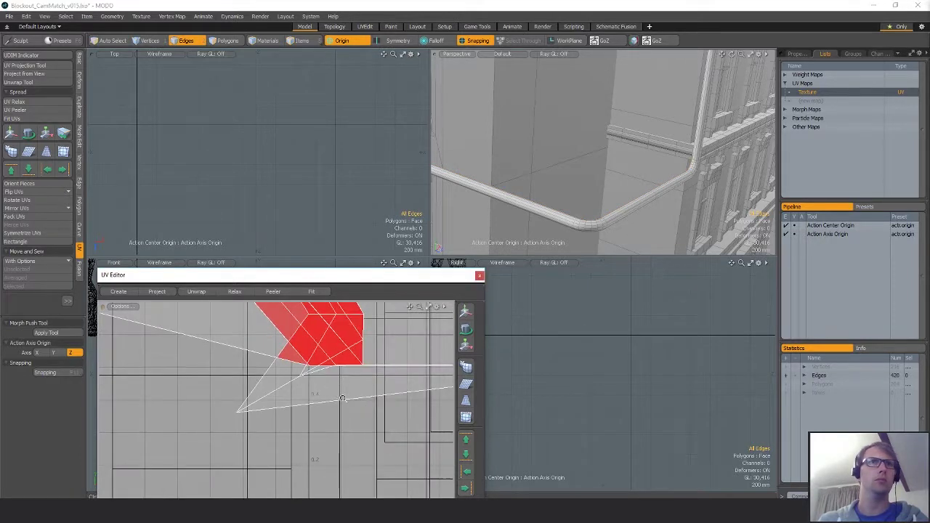
{"action": "left_click", "coordinate": [342, 383]}
- Select the two thin polygons spanning the shell at the pipe's bend, tear them off and move them beside it
{"action": "left_click_drag", "start_coordinate": [361, 347], "coordinate": [167, 388], "text": "alt"}
{"action": "double_click", "coordinate": [341, 396]}
{"action": "key", "text": "3"}
{"action": "left_click", "coordinate": [308, 396]}
{"action": "key", "text": "w"}
{"action": "left_click_drag", "start_coordinate": [273, 454], "coordinate": [104, 441]}
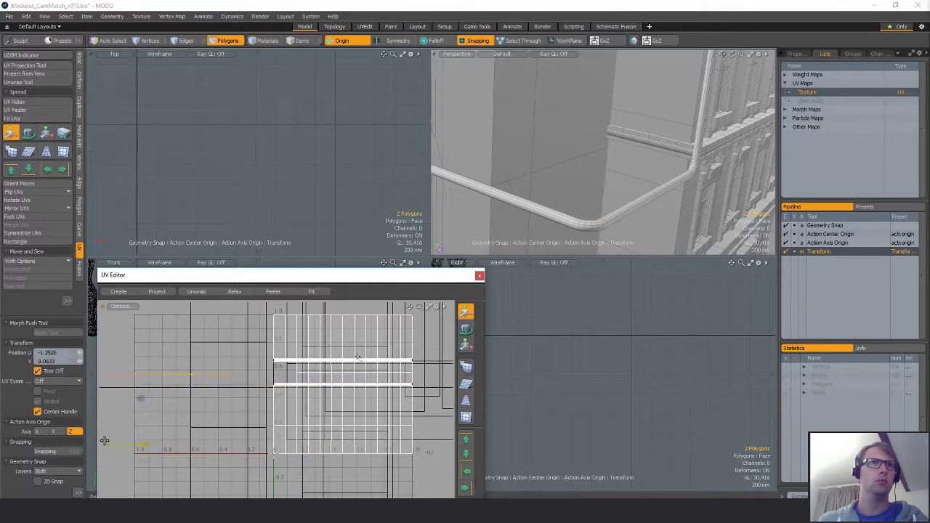
- Select the seam edges of the thin rows at the bend and sew the torn-off polygons back to the shell
{"action": "key", "text": "space"}
{"action": "key", "text": "space"}
{"action": "left_click_drag", "start_coordinate": [188, 390], "coordinate": [279, 396], "text": "alt"}
{"action": "left_click_drag", "start_coordinate": [279, 396], "coordinate": [249, 380], "text": "ctrl+alt"}
{"action": "key", "text": "space"}
{"action": "key", "text": "space"}
{"action": "key", "text": "space"}
{"action": "key", "text": "space"}
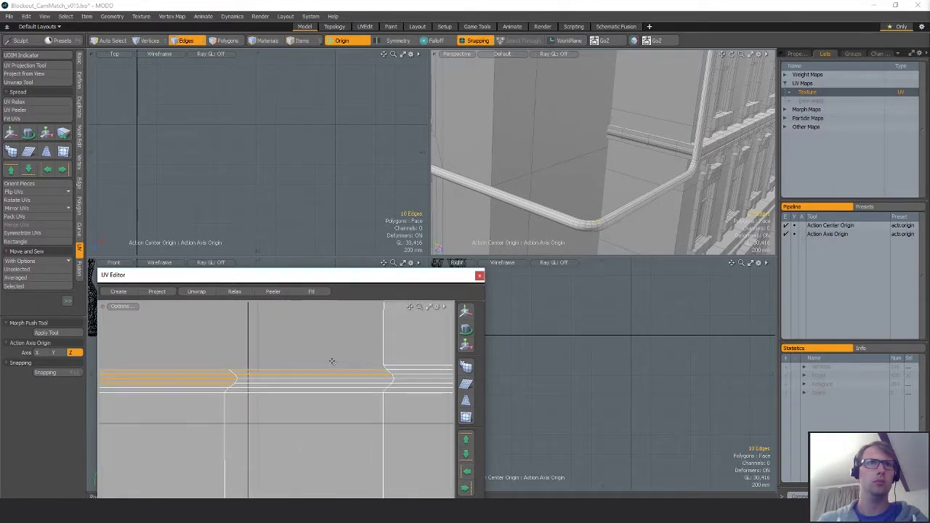
{"action": "left_click_drag", "start_coordinate": [310, 375], "coordinate": [390, 373]}
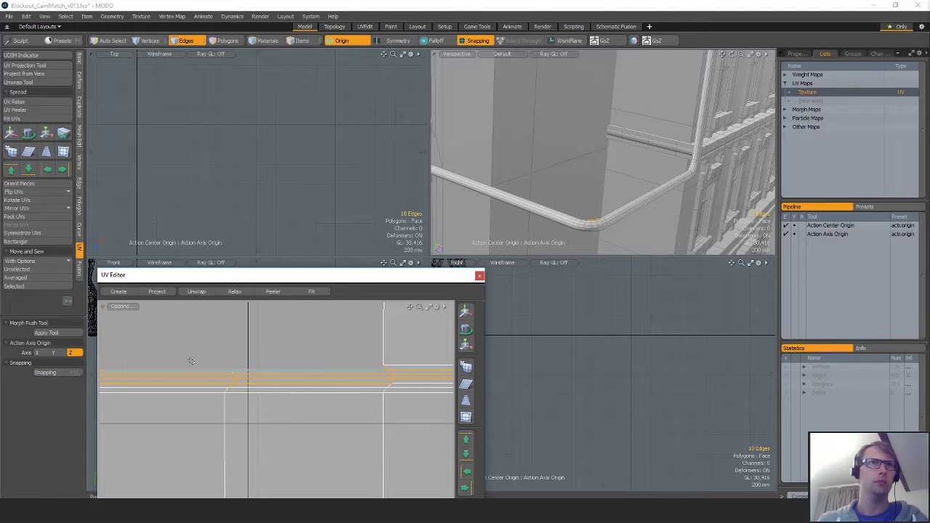
{"action": "left_click", "coordinate": [26, 286]}
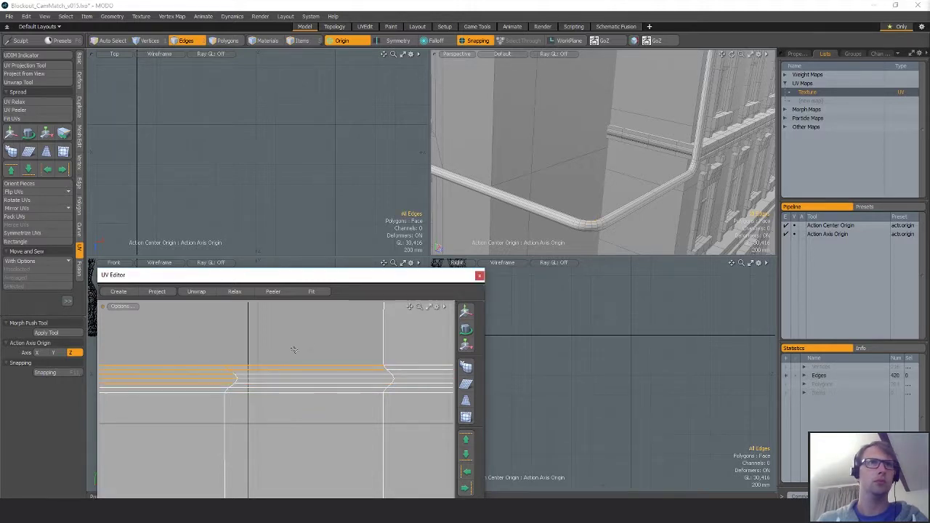
- Sew the corner-wrapping pipe's shell along its selected seam edges and straighten the whole shell with the Rectangle command
{"action": "scroll", "coordinate": [395, 357], "scroll_direction": "up", "scroll_amount": 6}
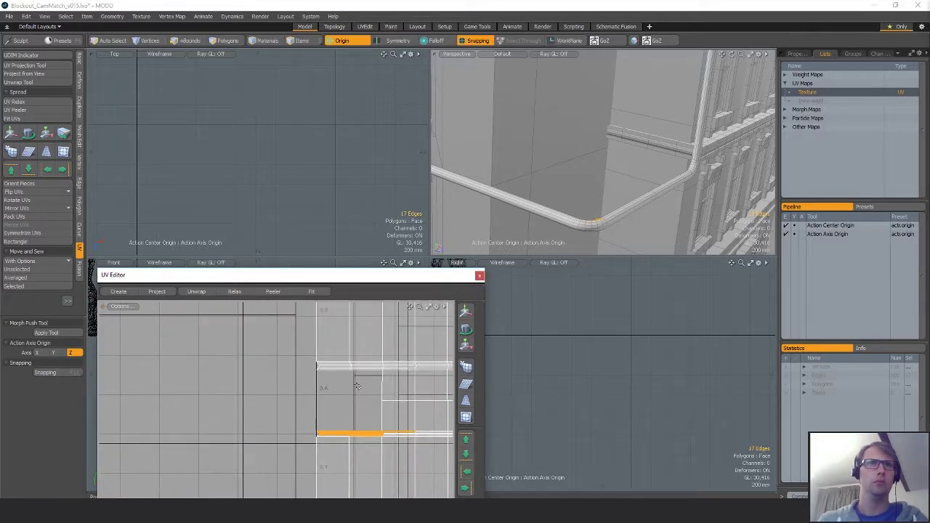
{"action": "key", "text": "3"}
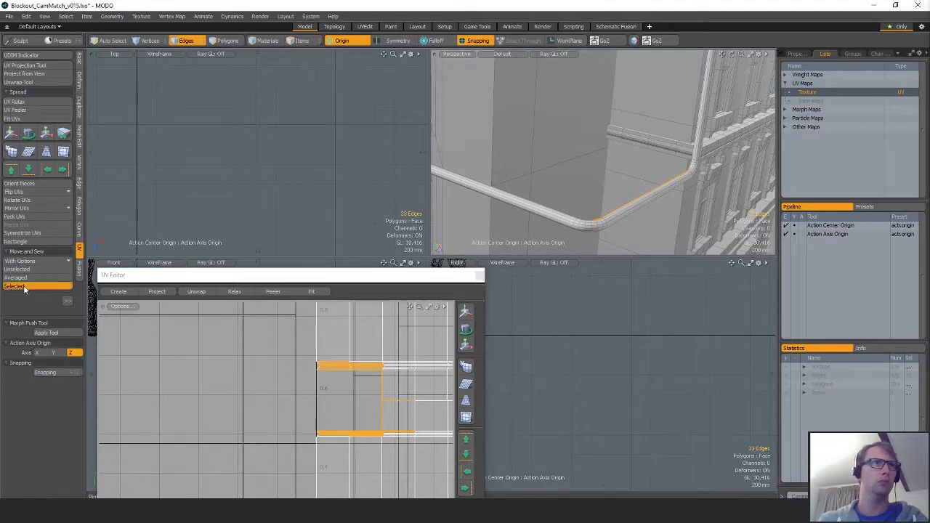
{"action": "scroll", "coordinate": [320, 409], "scroll_direction": "down", "scroll_amount": 5}
{"action": "double_click", "coordinate": [319, 409]}
{"action": "middle_click_drag", "start_coordinate": [320, 409], "coordinate": [285, 379]}
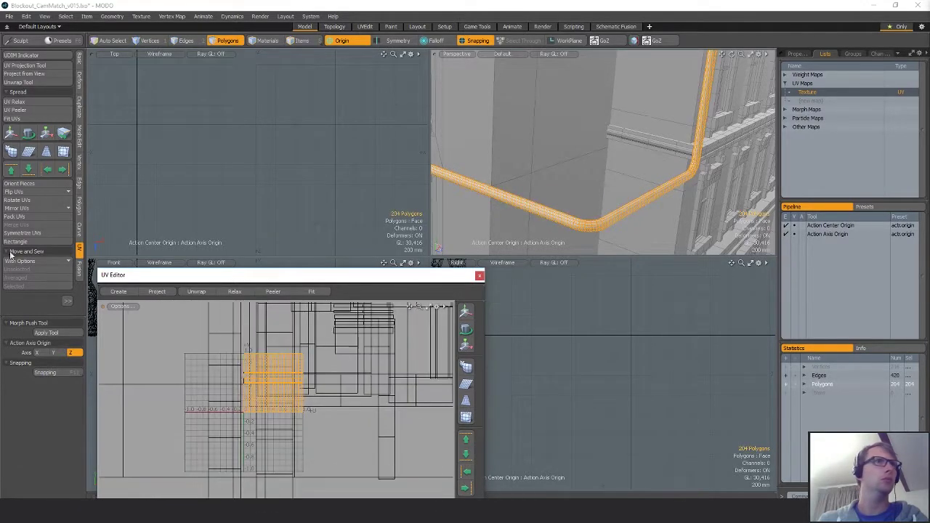
{"action": "left_click", "coordinate": [22, 241]}
{"action": "key", "text": "Return"}
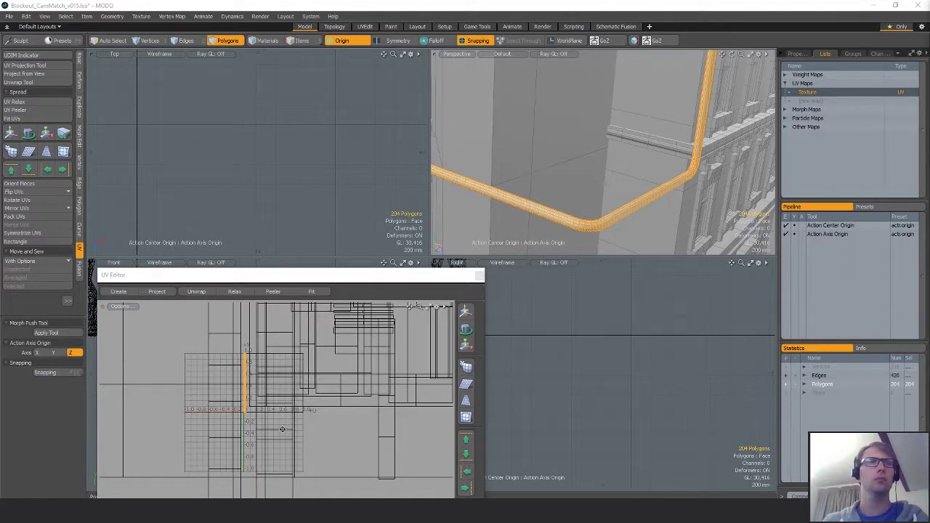
- Scale the straightened pipe's UV strip up uniformly from the UV origin, with element falloff turned off
{"action": "left_click_drag", "start_coordinate": [283, 429], "coordinate": [299, 450], "text": "alt"}
{"action": "key", "text": "y"}
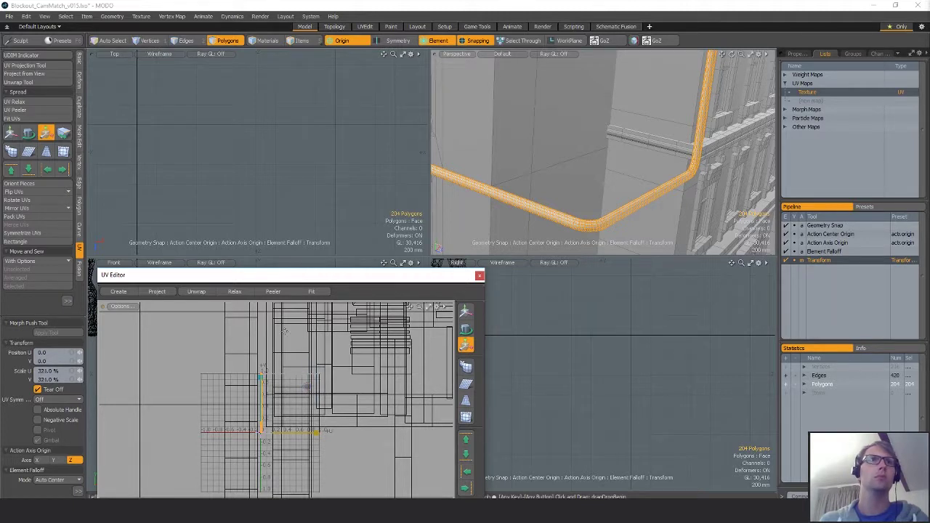
{"action": "left_click", "coordinate": [439, 41]}
{"action": "left_click", "coordinate": [443, 57]}
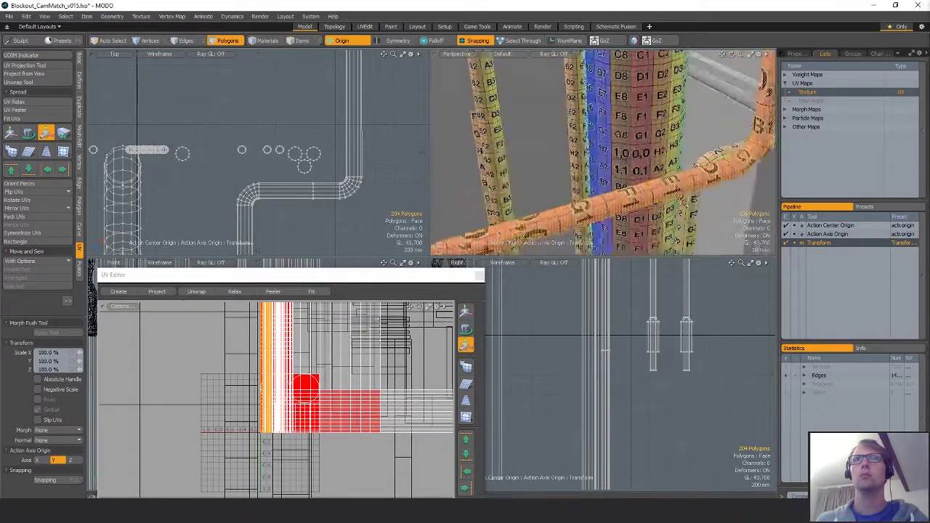
- Compare the strip's checker with the neighbouring pipes and enlarge its UVs further to match their texel density
{"action": "left_click_drag", "start_coordinate": [685, 203], "coordinate": [625, 191], "text": "alt"}
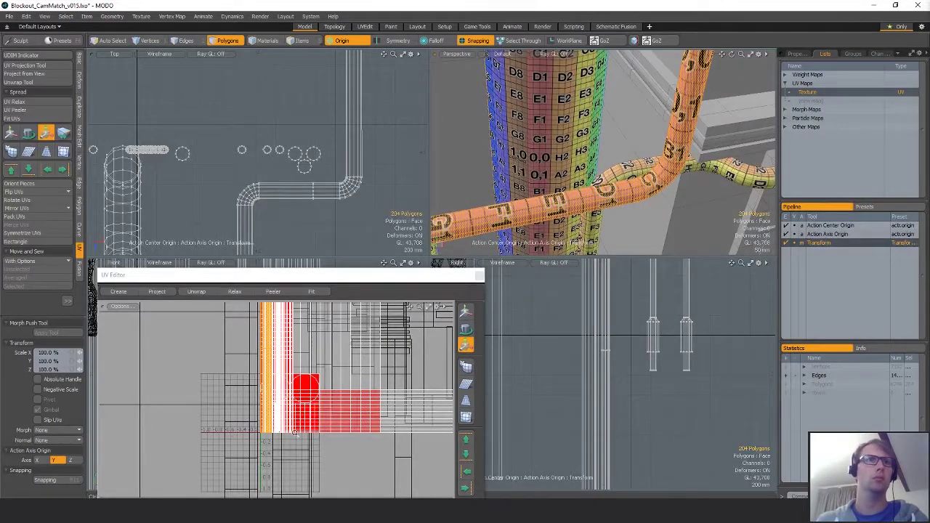
{"action": "scroll", "coordinate": [296, 434], "scroll_direction": "down", "scroll_amount": 2}
{"action": "left_click_drag", "start_coordinate": [274, 439], "coordinate": [238, 456], "text": "alt+shift"}
{"action": "left_click_drag", "start_coordinate": [284, 404], "coordinate": [341, 404]}
{"action": "left_click_drag", "start_coordinate": [672, 149], "coordinate": [644, 195], "text": "alt"}
{"action": "scroll", "coordinate": [574, 207], "scroll_direction": "down", "scroll_amount": 3}
{"action": "key", "text": "space"}
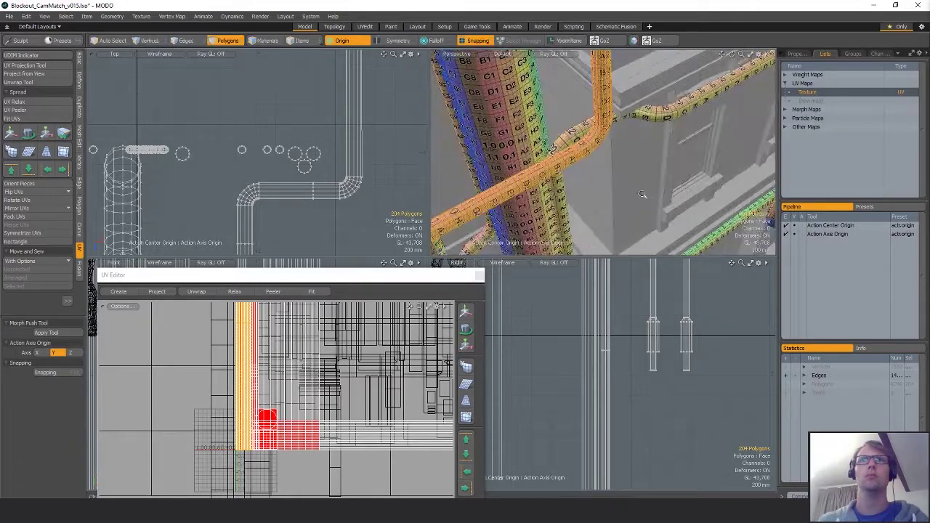
- Isolate the ground pipe with a single bend in front of the building and remove its two end-cap polygons
{"action": "scroll", "coordinate": [645, 193], "scroll_direction": "down", "scroll_amount": 4}
{"action": "left_click", "coordinate": [699, 144]}
{"action": "left_click_drag", "start_coordinate": [701, 144], "coordinate": [525, 157], "text": "alt"}
{"action": "scroll", "coordinate": [683, 130], "scroll_direction": "down", "scroll_amount": 6}
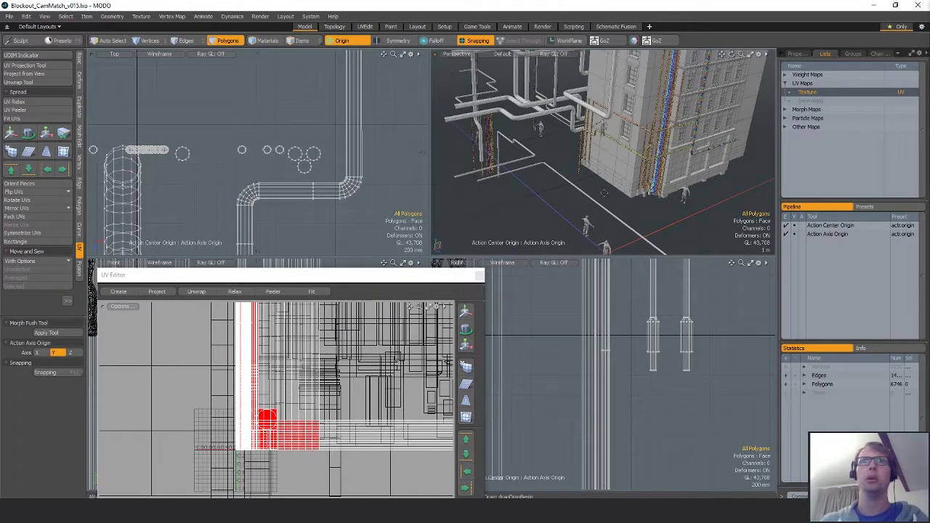
{"action": "left_click_drag", "start_coordinate": [603, 193], "coordinate": [605, 154], "text": "alt"}
{"action": "key", "text": "5"}
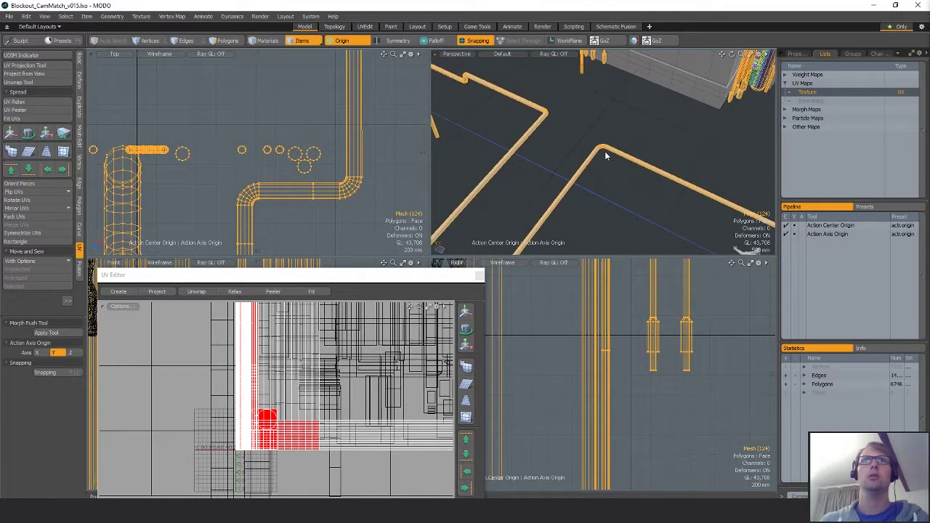
{"action": "key", "text": "3"}
{"action": "double_click", "coordinate": [606, 149]}
{"action": "left_click_drag", "start_coordinate": [189, 208], "coordinate": [279, 155], "text": "alt+shift"}
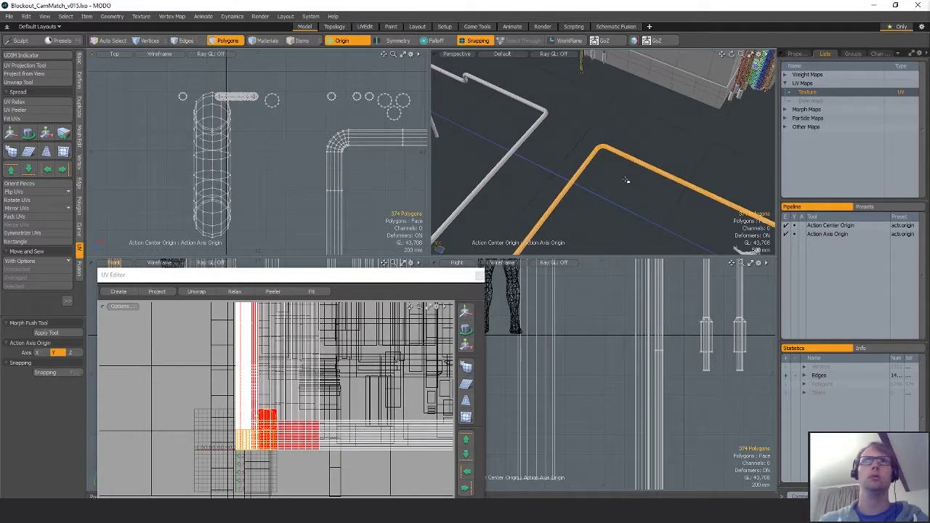
{"action": "left_click_drag", "start_coordinate": [626, 179], "coordinate": [581, 181], "text": "alt"}
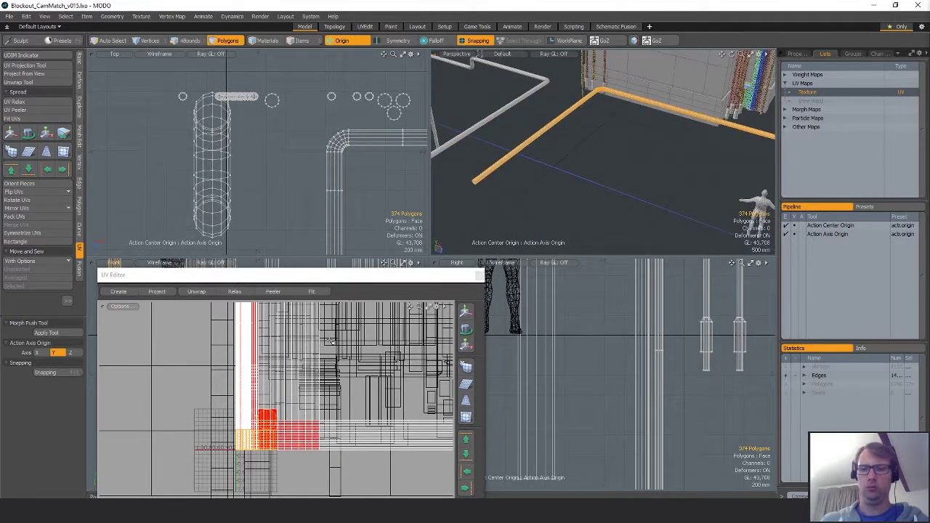
{"action": "left_click", "coordinate": [268, 417]}
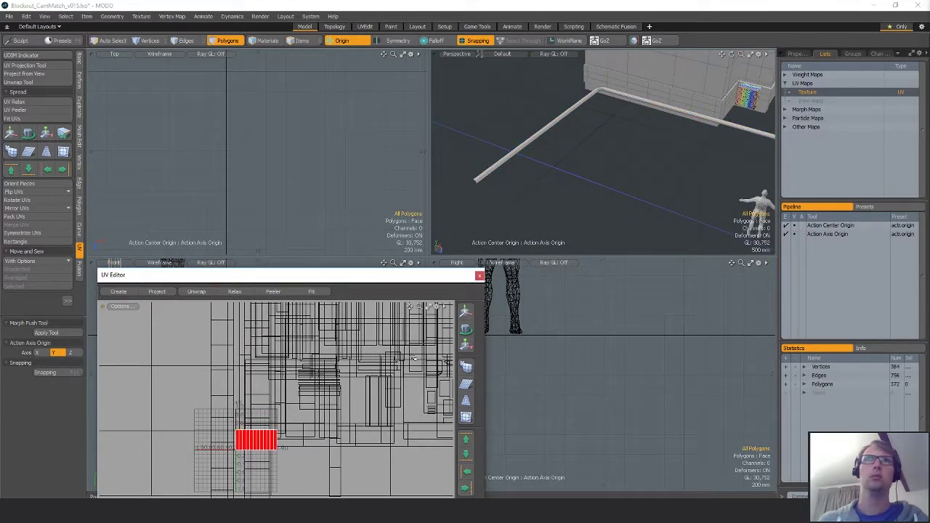
- Select a lengthwise edge loop along the isolated pipe's underside and unwrap the pipe with the UV Peeler
{"action": "left_click_drag", "start_coordinate": [614, 86], "coordinate": [587, 149], "text": "alt+shift"}
{"action": "left_click_drag", "start_coordinate": [588, 149], "coordinate": [650, 155], "text": "ctrl+alt"}
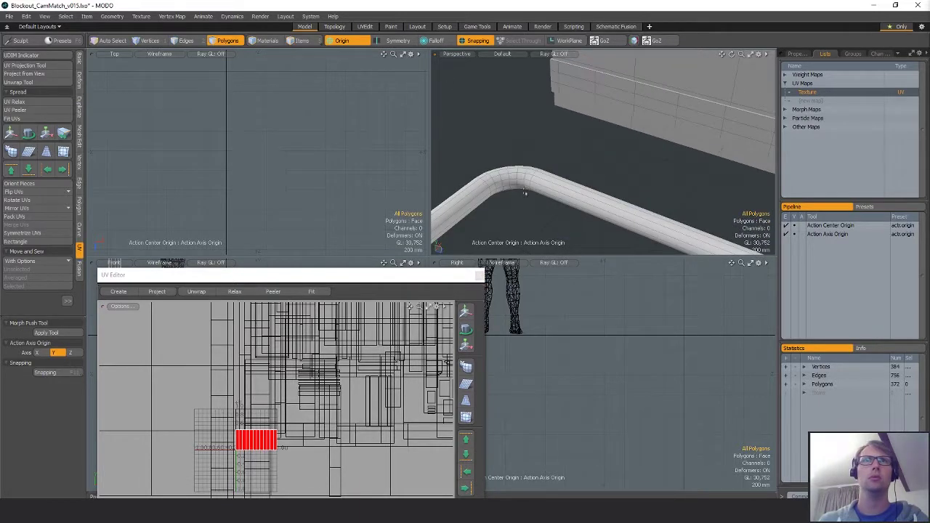
{"action": "left_click", "coordinate": [36, 110]}
{"action": "scroll", "coordinate": [320, 398], "scroll_direction": "up", "scroll_amount": 6}
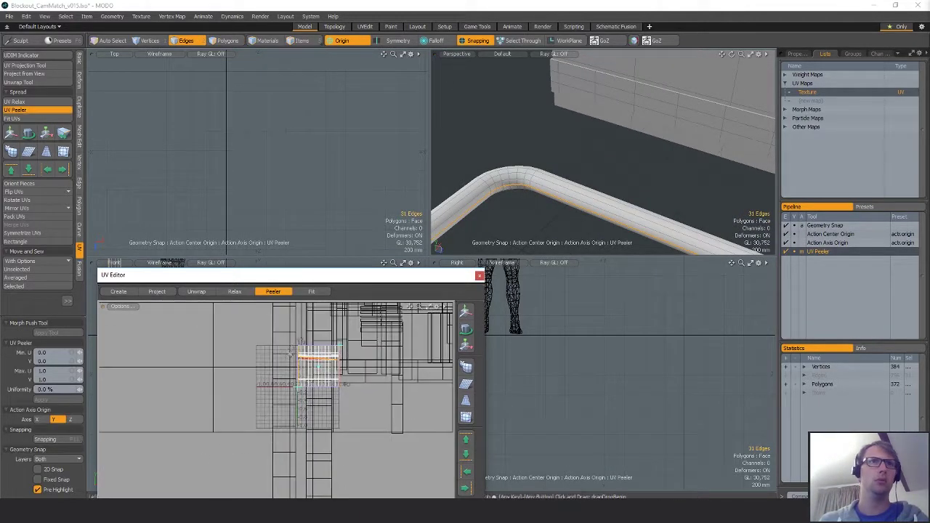
{"action": "key", "text": "space"}
- Select the two stretched polygons spanning the peeled shell, tear them off and move them beside it
{"action": "key", "text": "3"}
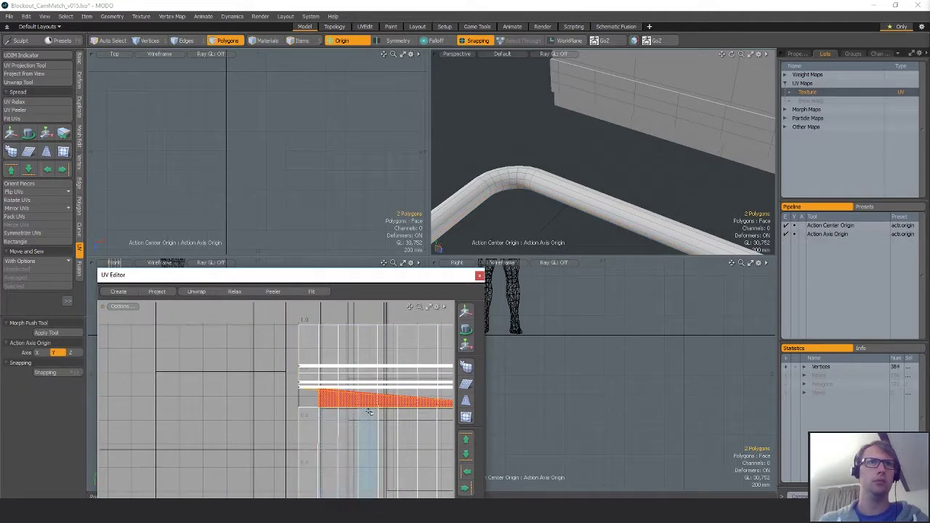
{"action": "key", "text": "y"}
{"action": "scroll", "coordinate": [327, 436], "scroll_direction": "down", "scroll_amount": 2}
{"action": "left_click_drag", "start_coordinate": [326, 492], "coordinate": [159, 498]}
{"action": "key", "text": "space"}
- Align the torn-off piece's stretched vertices and sew it back to the shell along the selected seam edges
{"action": "key", "text": "1"}
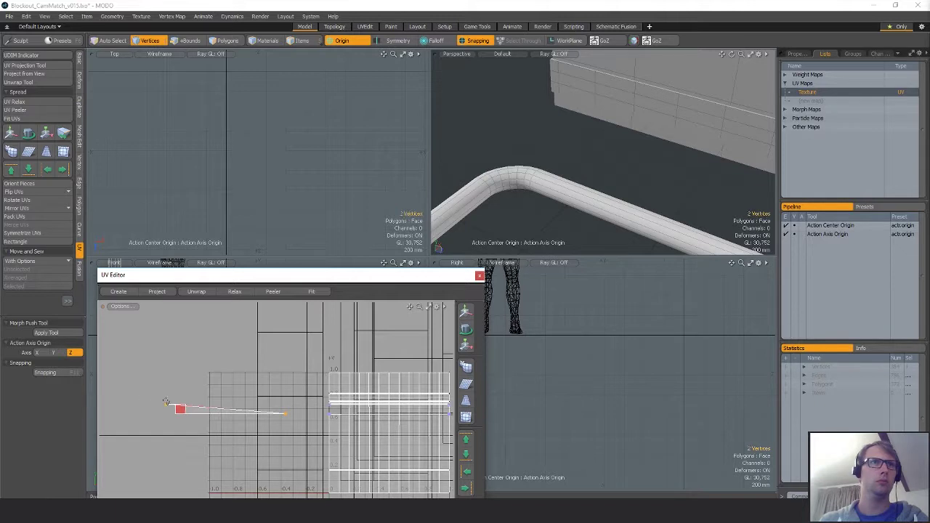
{"action": "scroll", "coordinate": [340, 408], "scroll_direction": "up", "scroll_amount": 2}
{"action": "key", "text": "3"}
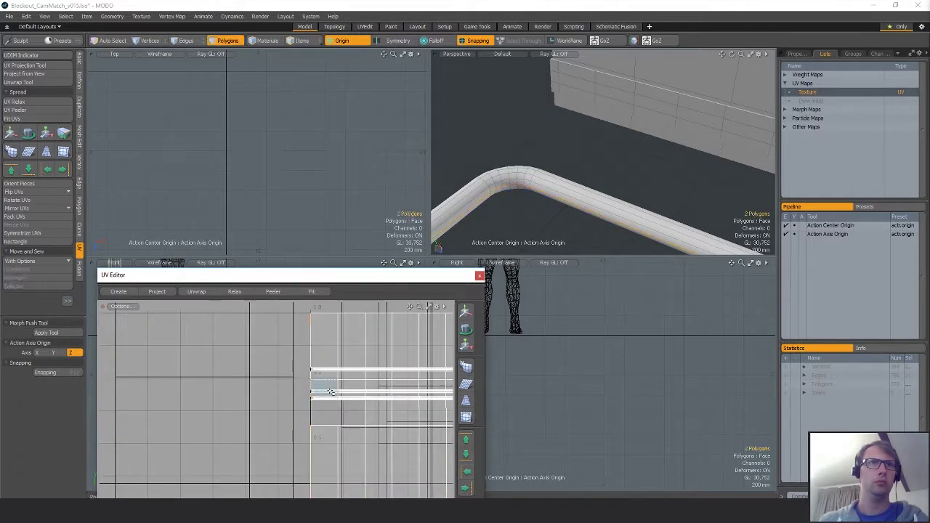
{"action": "key", "text": "2"}
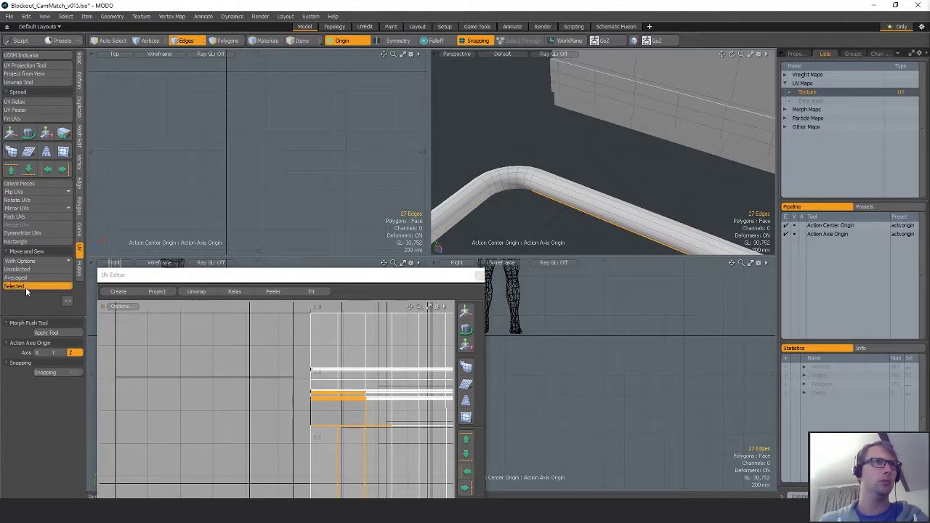
{"action": "scroll", "coordinate": [325, 420], "scroll_direction": "down", "scroll_amount": 5}
- Select the pipe's entire UV shell and straighten it into a proportional strip with the Rectangle command
{"action": "key", "text": "3"}
{"action": "double_click", "coordinate": [354, 394]}
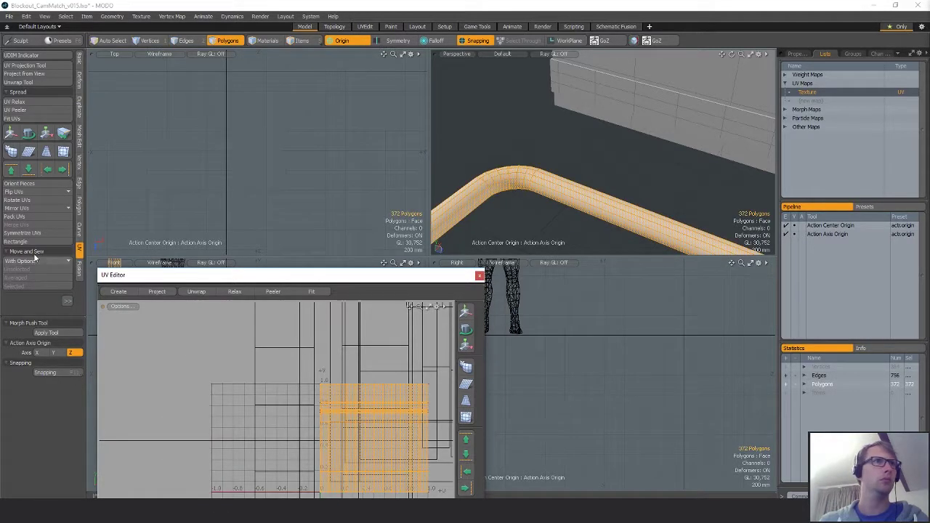
{"action": "left_click", "coordinate": [34, 256]}
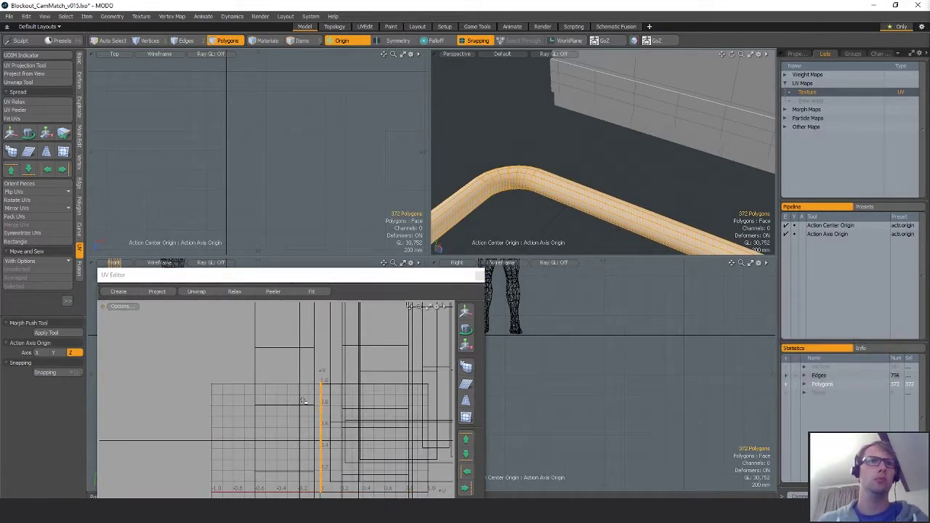
- Scale the single-bend pipe's UV strip up uniformly from the UV origin to match the texel density of the other pipes
{"action": "scroll", "coordinate": [302, 400], "scroll_direction": "down", "scroll_amount": 3}
{"action": "key", "text": "y"}
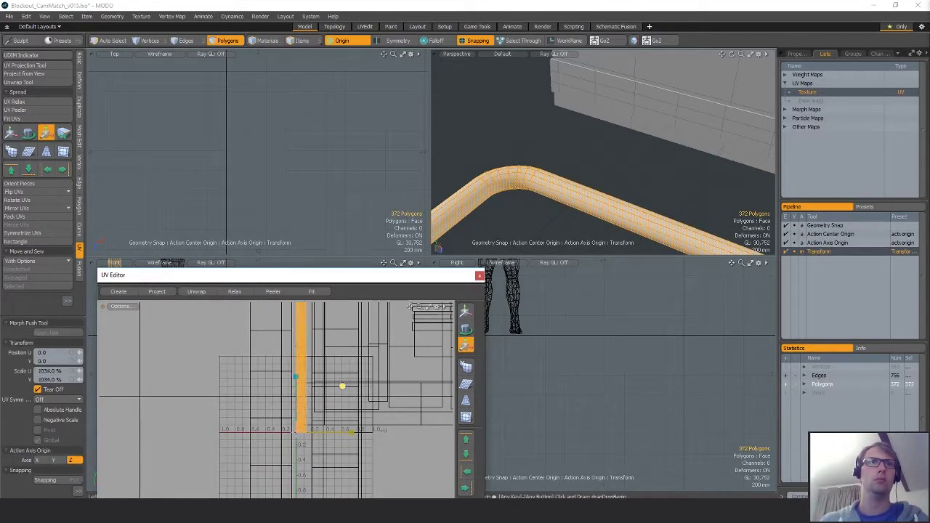
{"action": "left_click", "coordinate": [331, 379]}
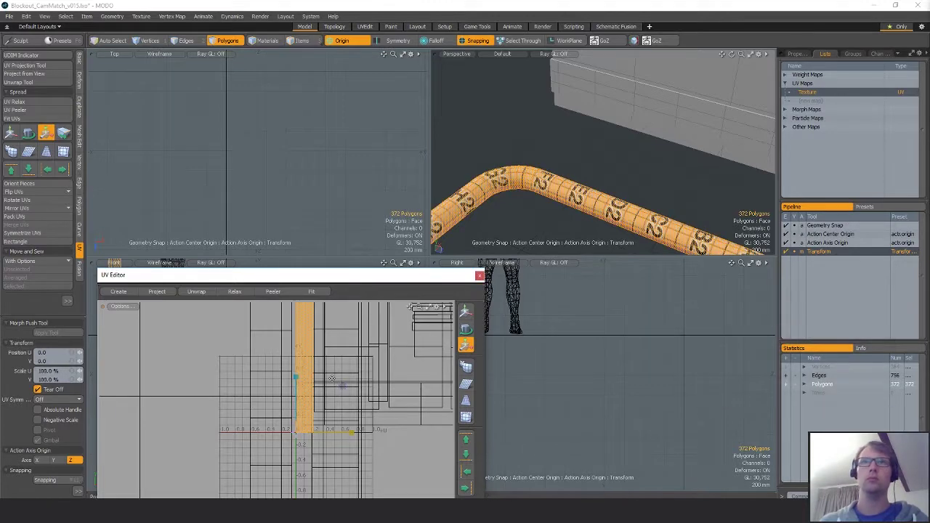
{"action": "left_click_drag", "start_coordinate": [640, 169], "coordinate": [580, 183], "text": "alt"}
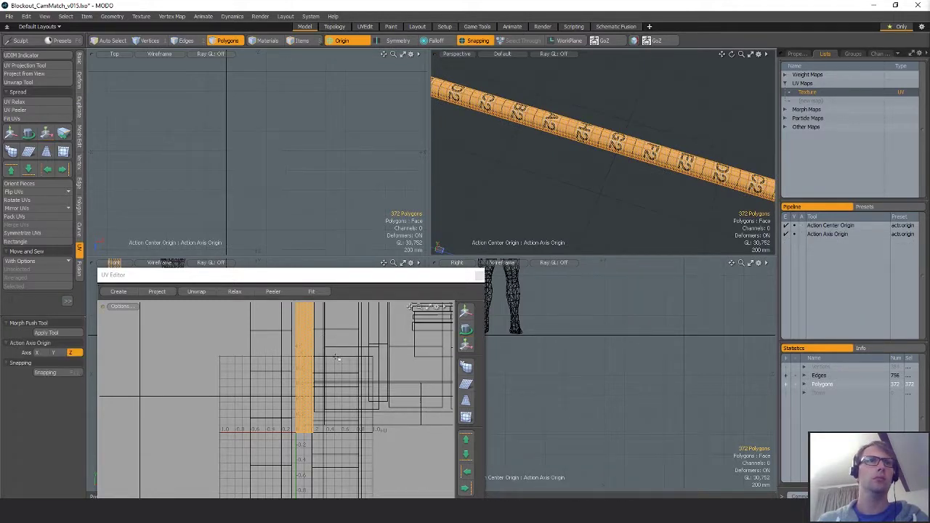
{"action": "left_click_drag", "start_coordinate": [346, 390], "coordinate": [339, 386]}
{"action": "key", "text": "space"}
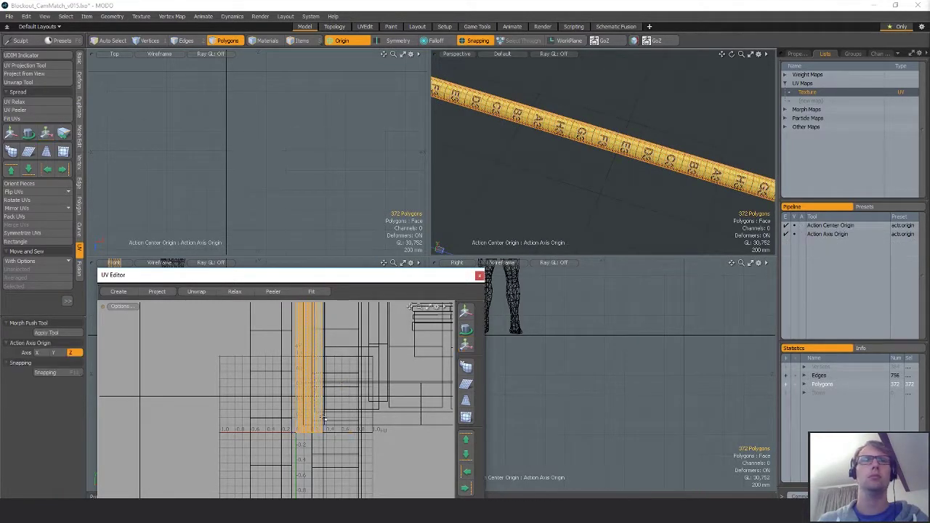
- Unhide all pipes, then select the neighbouring ground pipe with several bends and isolate it
{"action": "left_click", "coordinate": [343, 421]}
{"action": "scroll", "coordinate": [347, 423], "scroll_direction": "down", "scroll_amount": 2}
{"action": "left_click_drag", "start_coordinate": [349, 423], "coordinate": [338, 456], "text": "alt"}
{"action": "key", "text": "u"}
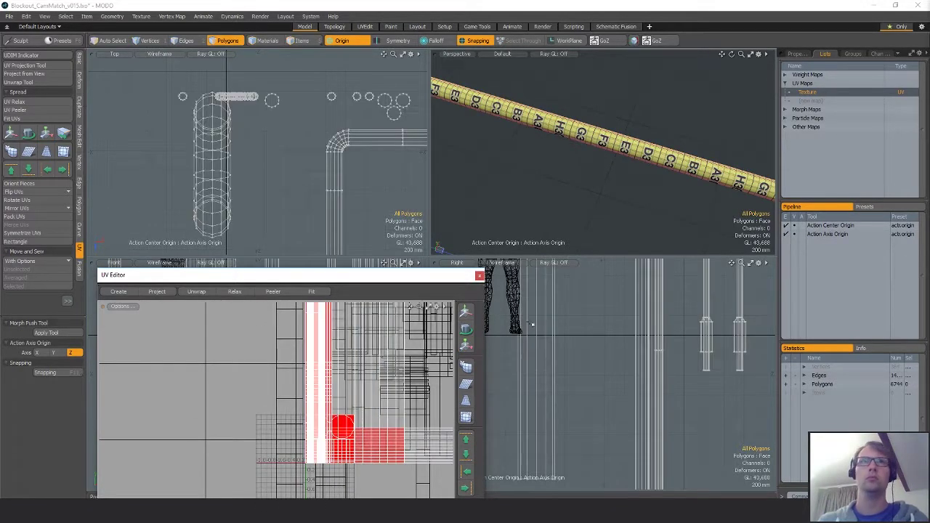
{"action": "scroll", "coordinate": [634, 161], "scroll_direction": "down", "scroll_amount": 5}
{"action": "left_click_drag", "start_coordinate": [634, 160], "coordinate": [643, 131], "text": "alt"}
{"action": "double_click", "coordinate": [643, 132]}
{"action": "key", "text": "shift+h"}
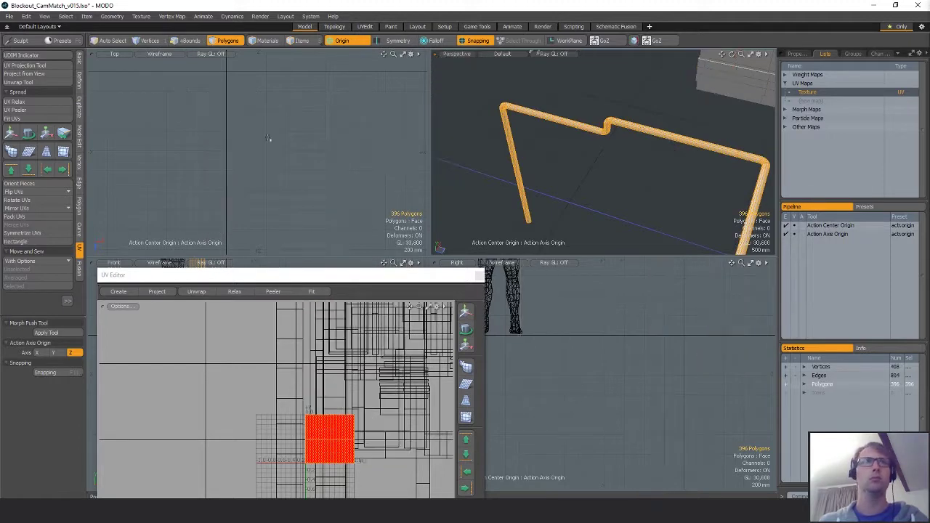
{"action": "left_click_drag", "start_coordinate": [618, 175], "coordinate": [595, 133], "text": "alt+shift"}
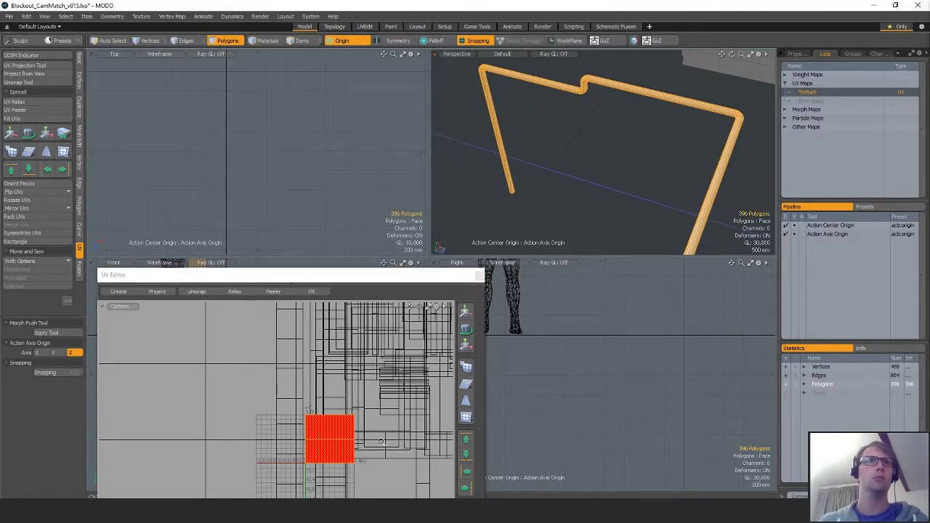
{"action": "scroll", "coordinate": [381, 440], "scroll_direction": "down", "scroll_amount": 1}
{"action": "mouse_move", "coordinate": [387, 448]}
{"action": "right_mouse_down"}
{"action": "mouse_move", "coordinate": [433, 498]}
{"action": "mouse_move", "coordinate": [442, 490]}
{"action": "right_mouse_up"}
{"action": "left_click_drag", "start_coordinate": [633, 184], "coordinate": [631, 157], "text": "alt"}
{"action": "key", "text": "shift+a"}
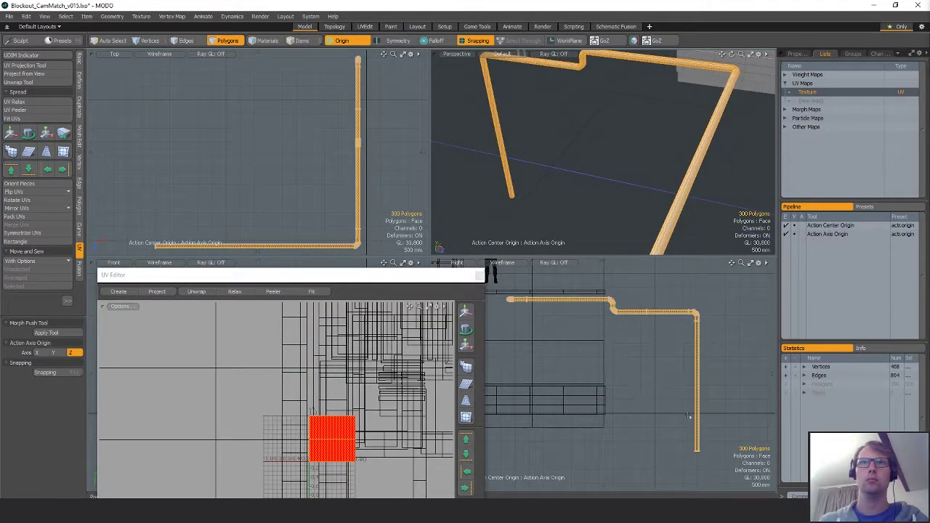
{"action": "right_click_drag", "start_coordinate": [778, 470], "coordinate": [776, 473]}
{"action": "right_click_drag", "start_coordinate": [568, 376], "coordinate": [517, 308]}
{"action": "right_click_drag", "start_coordinate": [508, 275], "coordinate": [581, 390]}
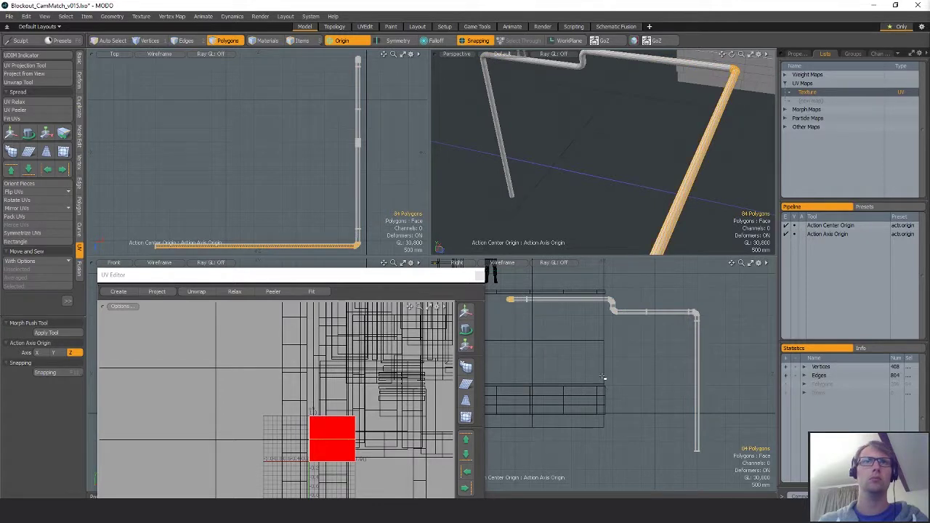
{"action": "left_click", "coordinate": [617, 351]}
- Select a lengthwise edge loop along the isolated multi-bend pipe and unwrap the pipe with the UV Peeler
{"action": "mouse_move", "coordinate": [634, 162]}
{"action": "left_mouse_down", "text": "alt+shift"}
{"action": "mouse_move", "coordinate": [616, 211]}
{"action": "mouse_move", "coordinate": [692, 123]}
{"action": "mouse_move", "coordinate": [635, 97]}
{"action": "left_mouse_up", "text": "alt+shift"}
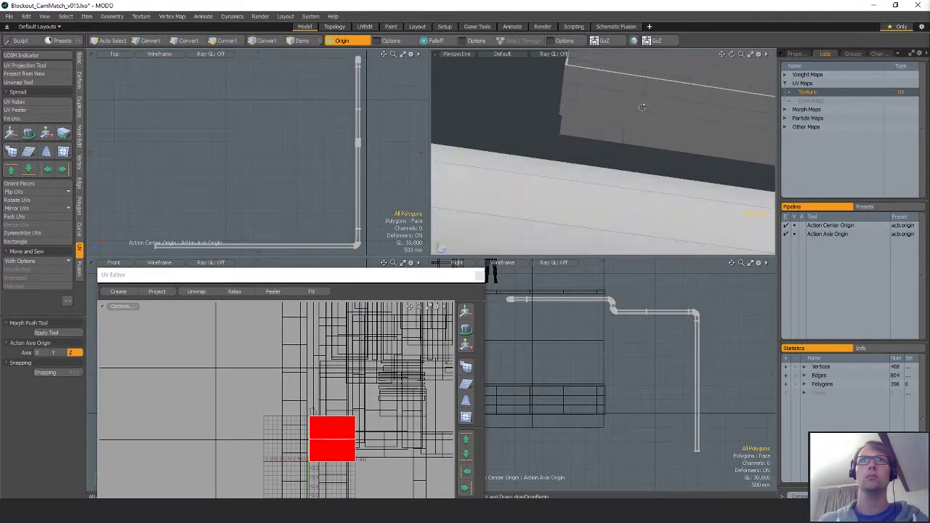
{"action": "scroll", "coordinate": [621, 146], "scroll_direction": "up", "scroll_amount": 3}
{"action": "key", "text": "space"}
{"action": "key", "text": "space"}
{"action": "double_click", "coordinate": [618, 165]}
{"action": "scroll", "coordinate": [623, 164], "scroll_direction": "down", "scroll_amount": 3}
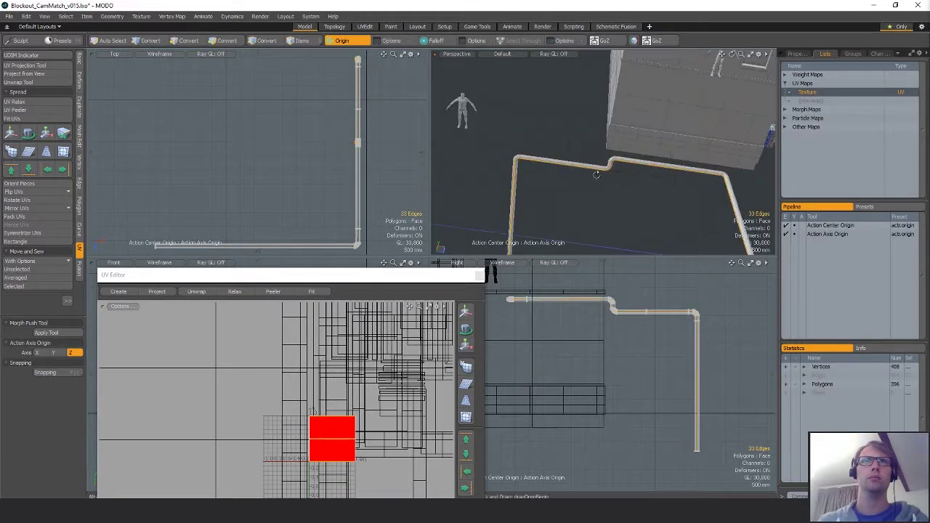
{"action": "left_click_drag", "start_coordinate": [618, 169], "coordinate": [566, 191], "text": "alt"}
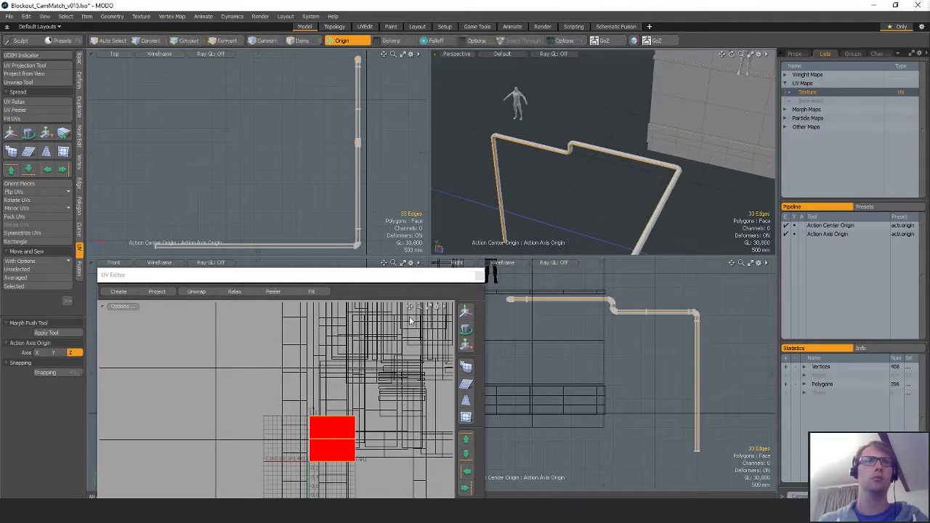
{"action": "left_click", "coordinate": [23, 111]}
- Select the seven distorted polygons where the multi-bend pipe's UV shell twists across its width
{"action": "key", "text": "3"}
{"action": "scroll", "coordinate": [332, 396], "scroll_direction": "up", "scroll_amount": 5}
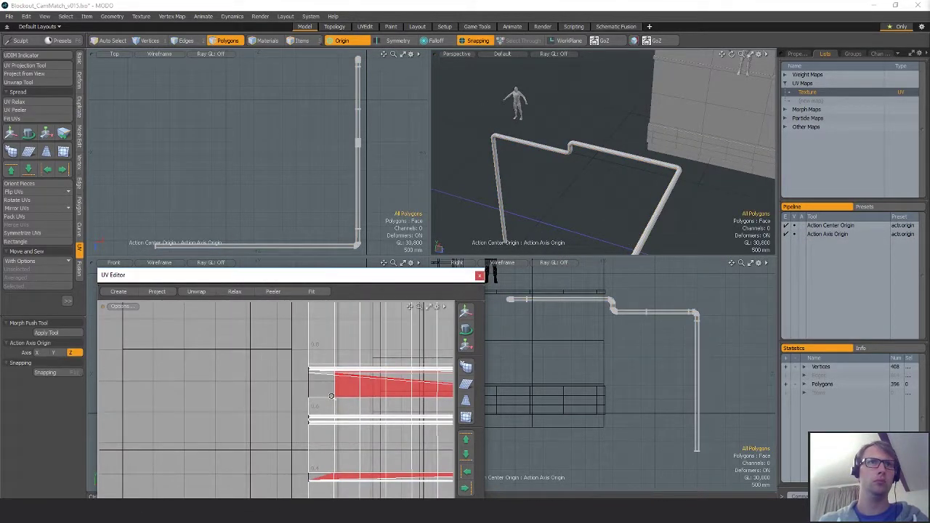
{"action": "left_click", "coordinate": [341, 385]}
{"action": "scroll", "coordinate": [346, 370], "scroll_direction": "up", "scroll_amount": 4}
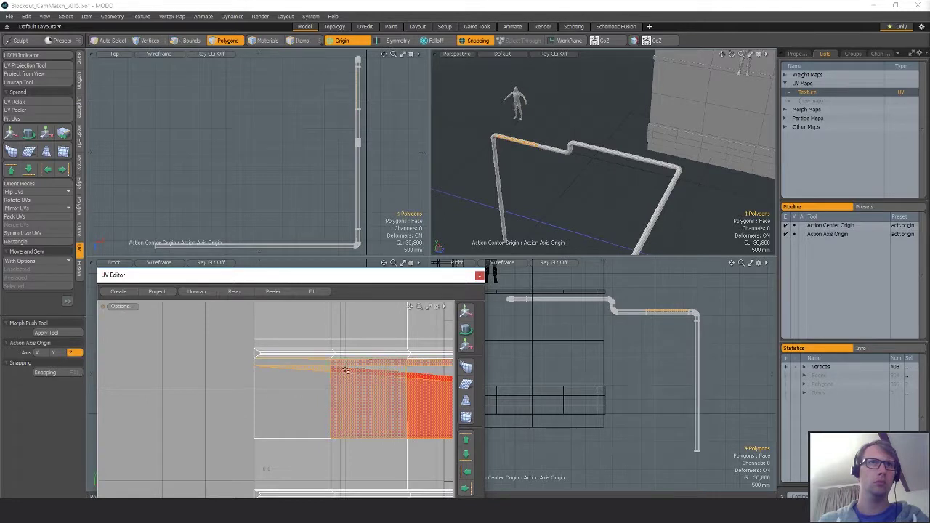
{"action": "scroll", "coordinate": [346, 370], "scroll_direction": "down", "scroll_amount": 3}
{"action": "scroll", "coordinate": [313, 406], "scroll_direction": "up", "scroll_amount": 3}
{"action": "left_click", "coordinate": [314, 405], "text": "shift"}
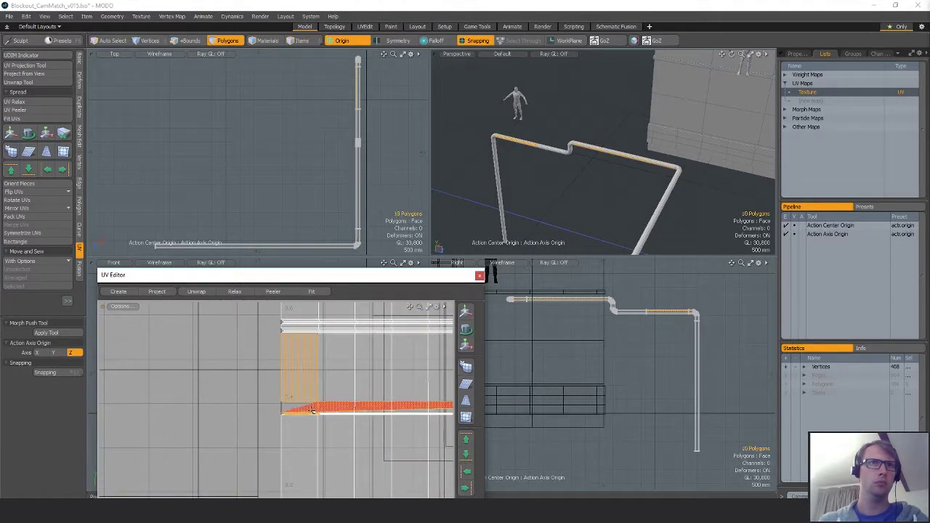
{"action": "scroll", "coordinate": [327, 414], "scroll_direction": "up", "scroll_amount": 3}
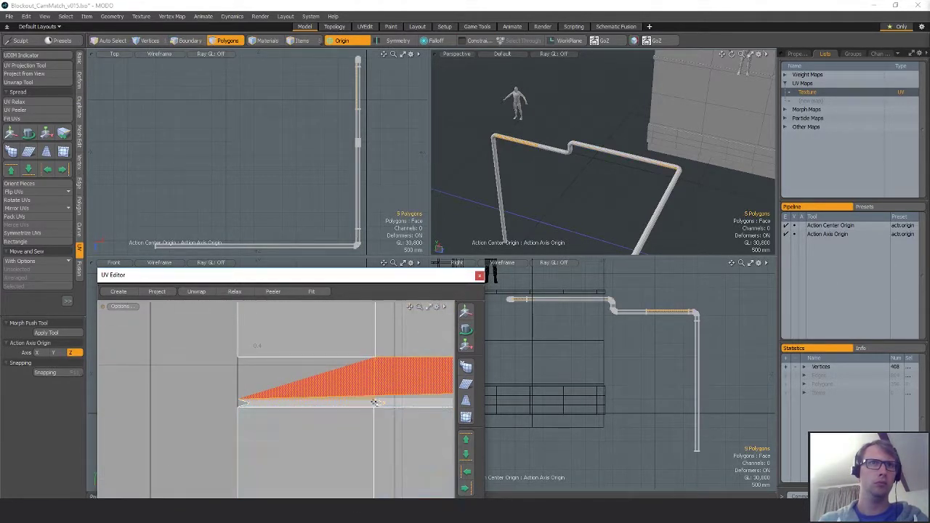
{"action": "left_click", "coordinate": [373, 400]}
{"action": "left_click", "coordinate": [372, 397], "text": "shift"}
{"action": "scroll", "coordinate": [356, 421], "scroll_direction": "down", "scroll_amount": 5}
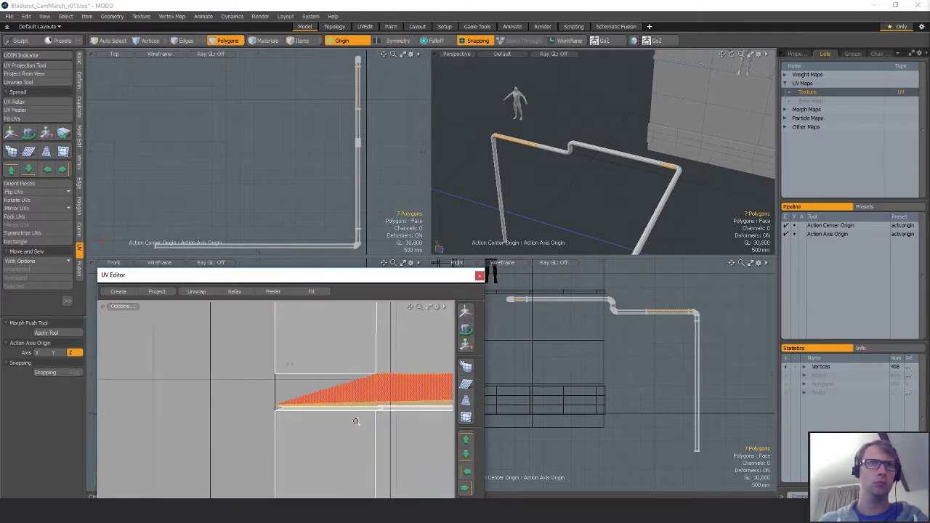
- Move the selected distorted polygons clear of the UV shell and align their stray vertices to the left
{"action": "left_click_drag", "start_coordinate": [171, 384], "coordinate": [241, 390], "text": "alt"}
{"action": "key", "text": "w"}
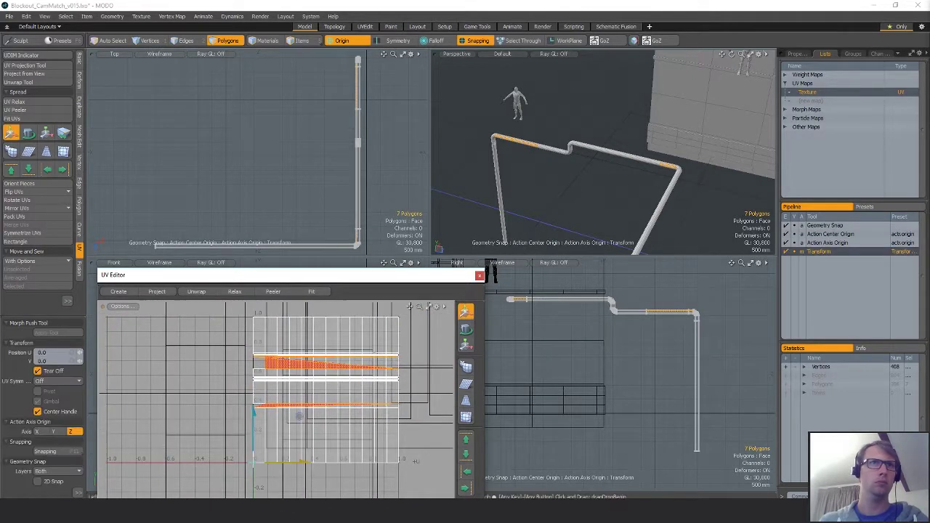
{"action": "left_click_drag", "start_coordinate": [299, 413], "coordinate": [115, 421]}
{"action": "key", "text": "q"}
{"action": "key", "text": "1"}
{"action": "scroll", "coordinate": [268, 367], "scroll_direction": "up", "scroll_amount": 5}
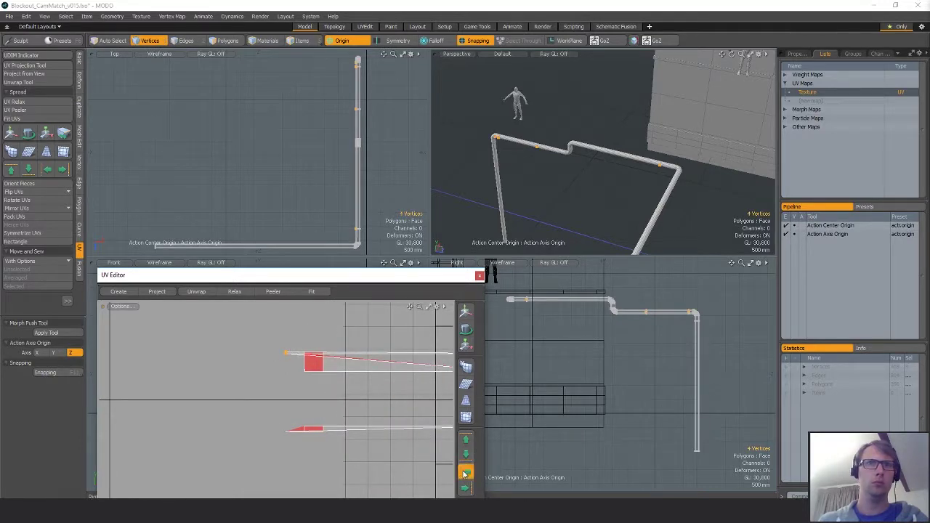
{"action": "scroll", "coordinate": [282, 399], "scroll_direction": "up", "scroll_amount": 8}
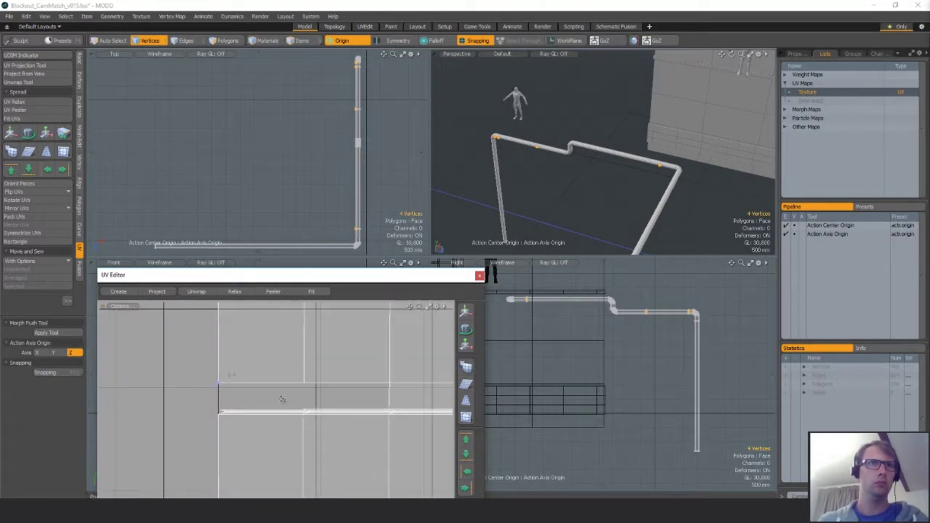
- Select the edges bordering the lower gap in the UV shell and move and sew the detached polygons back in
{"action": "left_click_drag", "start_coordinate": [305, 412], "coordinate": [415, 397], "text": "ctrl+alt"}
{"action": "key", "text": "2"}
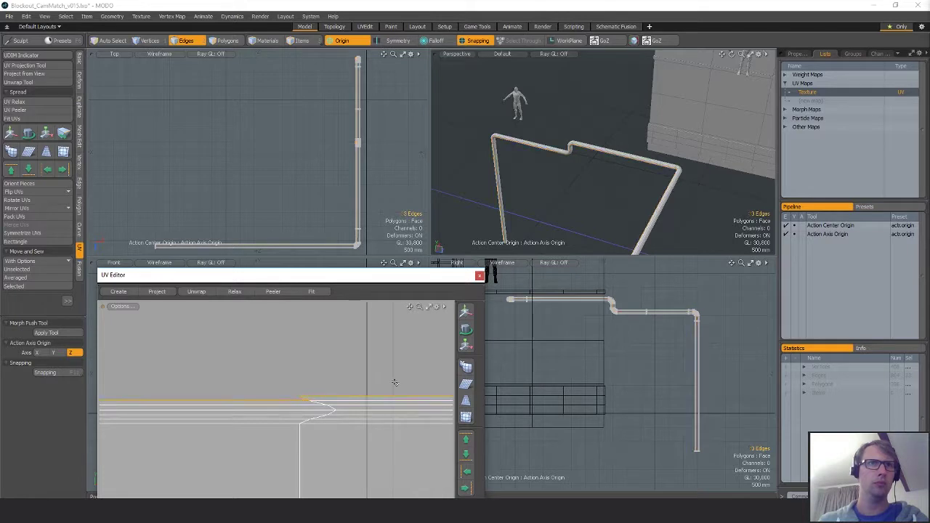
{"action": "scroll", "coordinate": [395, 383], "scroll_direction": "down", "scroll_amount": 5}
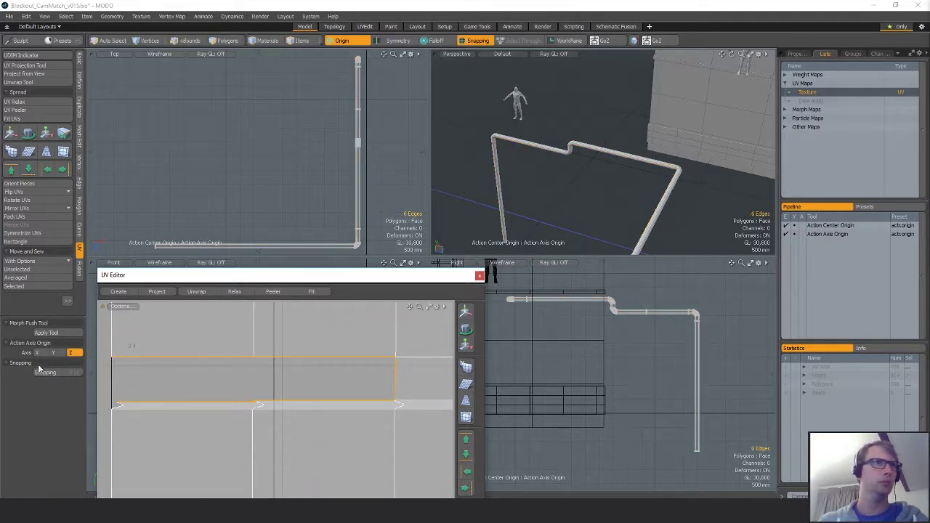
{"action": "left_click", "coordinate": [35, 287]}
{"action": "left_click", "coordinate": [284, 382]}
{"action": "left_click_drag", "start_coordinate": [310, 393], "coordinate": [338, 465], "text": "alt+shift"}
{"action": "scroll", "coordinate": [339, 465], "scroll_direction": "down", "scroll_amount": 3}
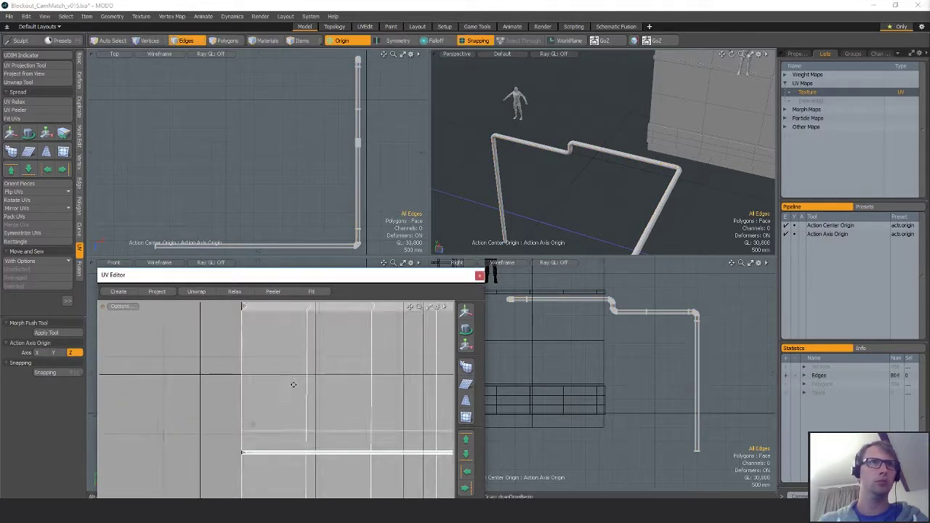
- Select the edges around the upper gap in the UV shell and move and sew the other detached polygons into it
{"action": "left_click_drag", "start_coordinate": [293, 385], "coordinate": [260, 490], "text": "alt+shift"}
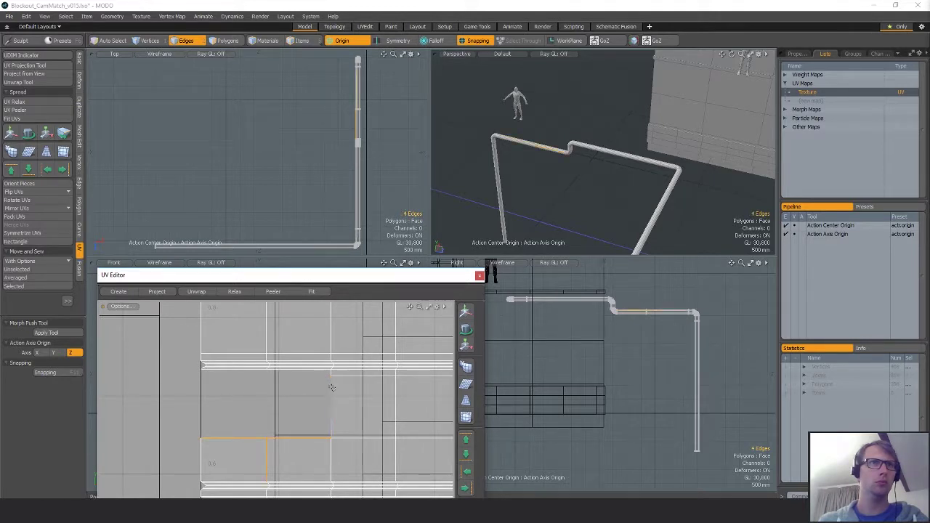
{"action": "right_click_drag", "start_coordinate": [364, 401], "coordinate": [364, 401]}
{"action": "scroll", "coordinate": [302, 338], "scroll_direction": "up", "scroll_amount": 2}
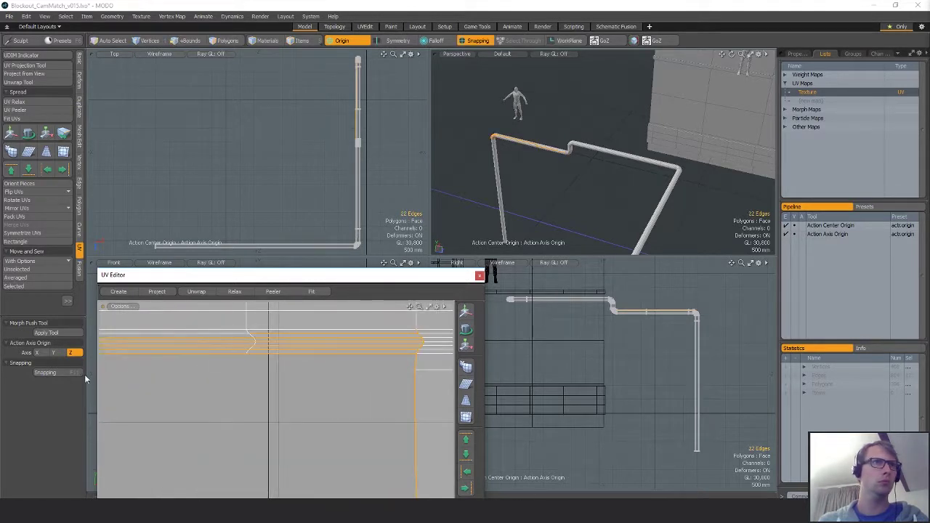
{"action": "left_click", "coordinate": [19, 289]}
{"action": "left_click", "coordinate": [299, 419]}
{"action": "scroll", "coordinate": [299, 419], "scroll_direction": "down", "scroll_amount": 5}
- Select the multi-bend pipe's entire UV shell and straighten it into a proportional strip with the Rectangle command
{"action": "key", "text": "3"}
{"action": "double_click", "coordinate": [323, 412]}
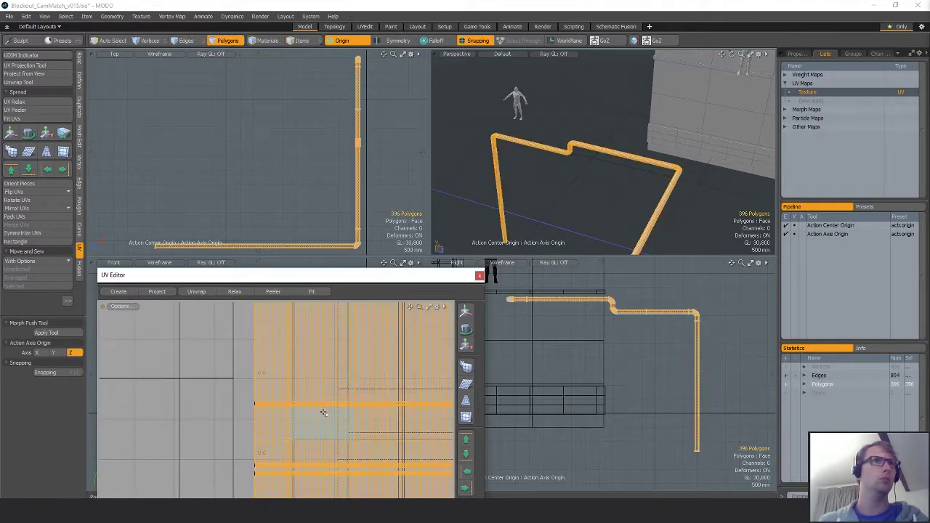
{"action": "left_click", "coordinate": [19, 244]}
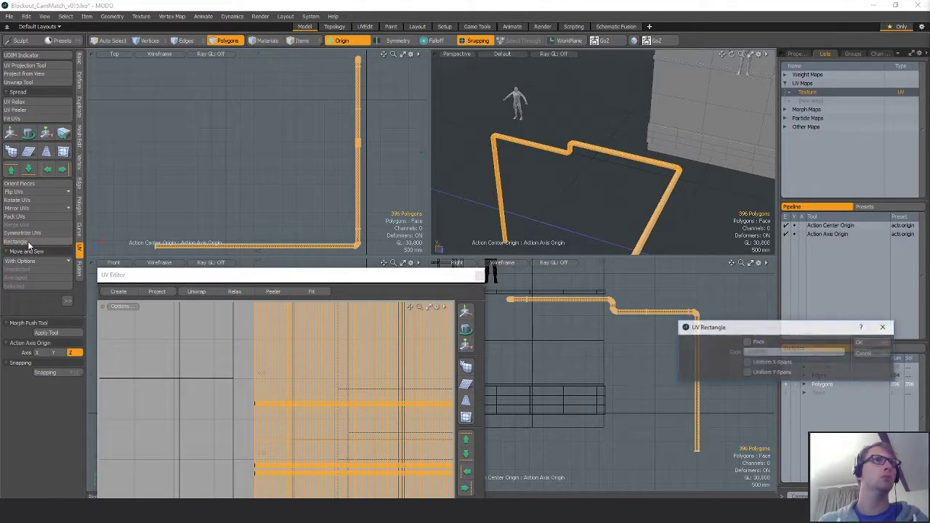
{"action": "scroll", "coordinate": [149, 383], "scroll_direction": "down", "scroll_amount": 5}
{"action": "left_click_drag", "start_coordinate": [305, 458], "coordinate": [311, 396], "text": "alt+shift"}
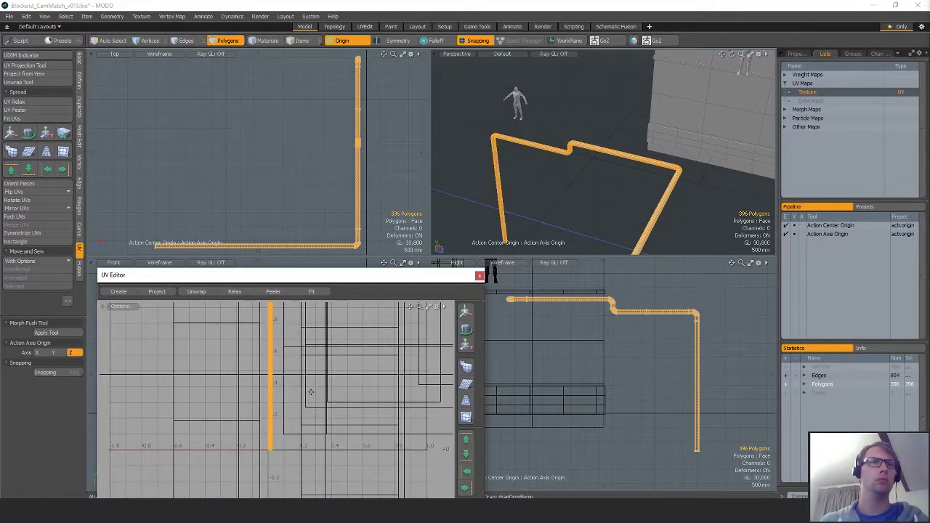
{"action": "key", "text": "alt+a"}
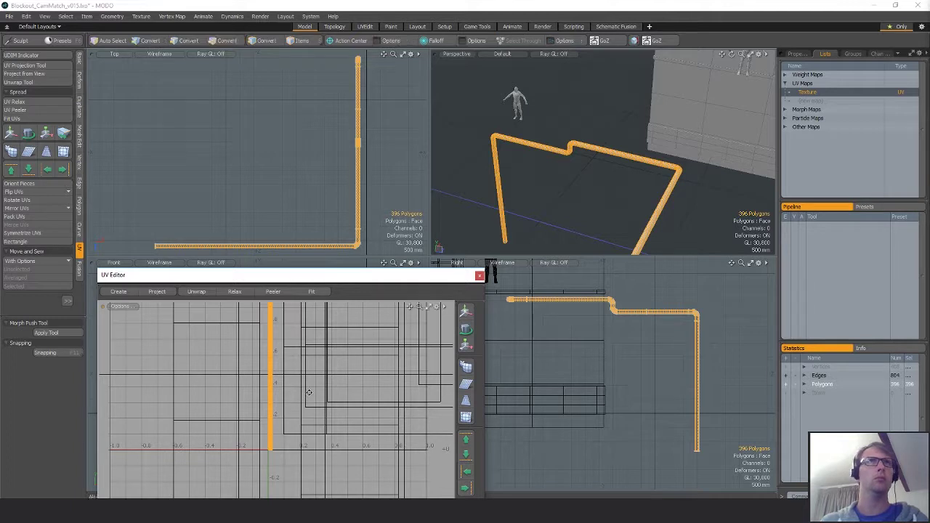
{"action": "key", "text": "t"}
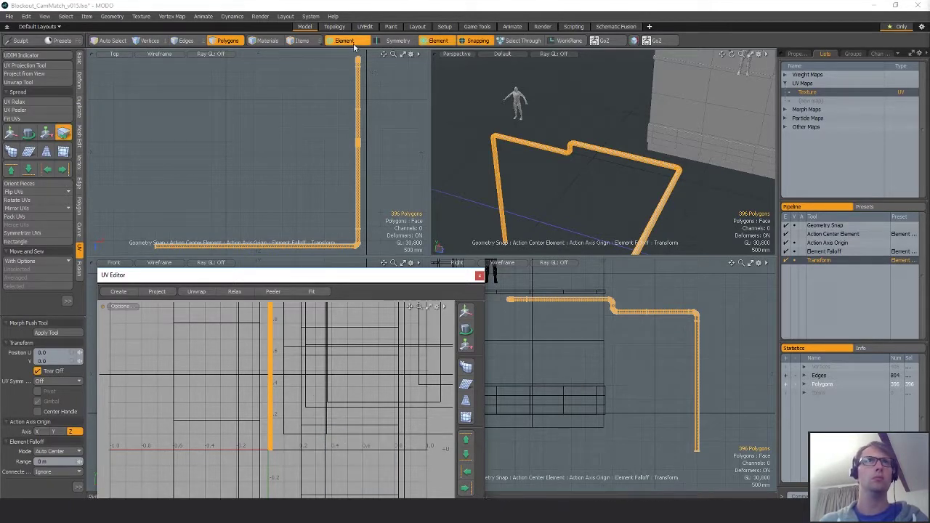
{"action": "left_click", "coordinate": [352, 41]}
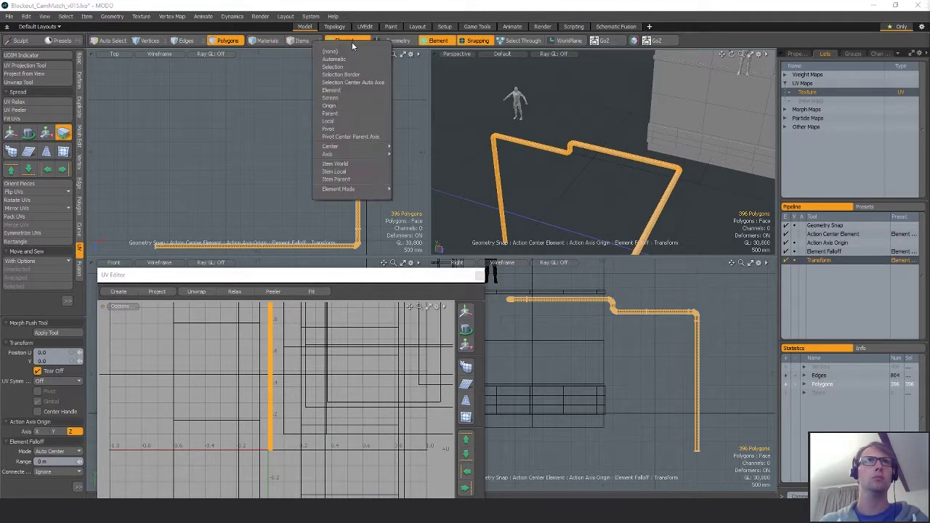
{"action": "left_click", "coordinate": [335, 106]}
{"action": "left_click", "coordinate": [436, 41]}
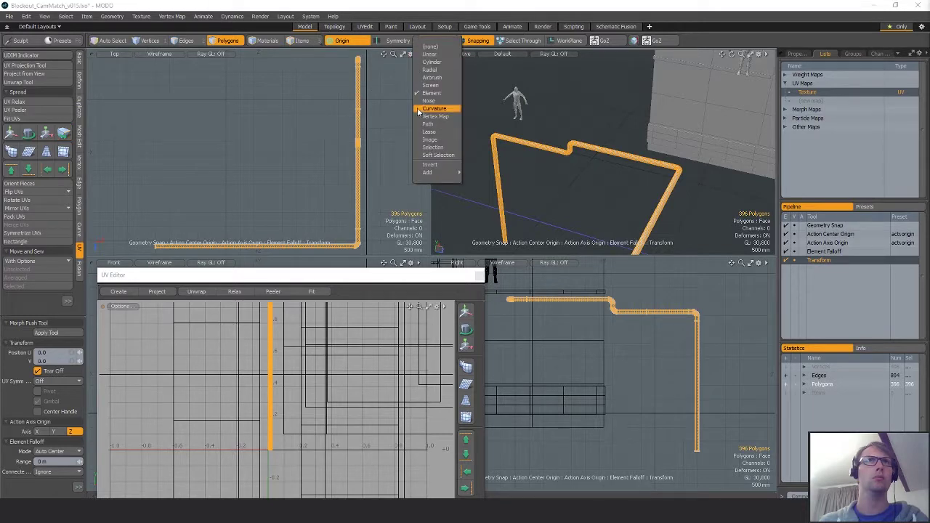
{"action": "left_click", "coordinate": [429, 47]}
- Scale the multi-bend pipe's UV strip up uniformly from the UV origin, first by about 1065%, to match the other pipes' checker density
{"action": "scroll", "coordinate": [290, 399], "scroll_direction": "down", "scroll_amount": 3}
{"action": "key", "text": "r"}
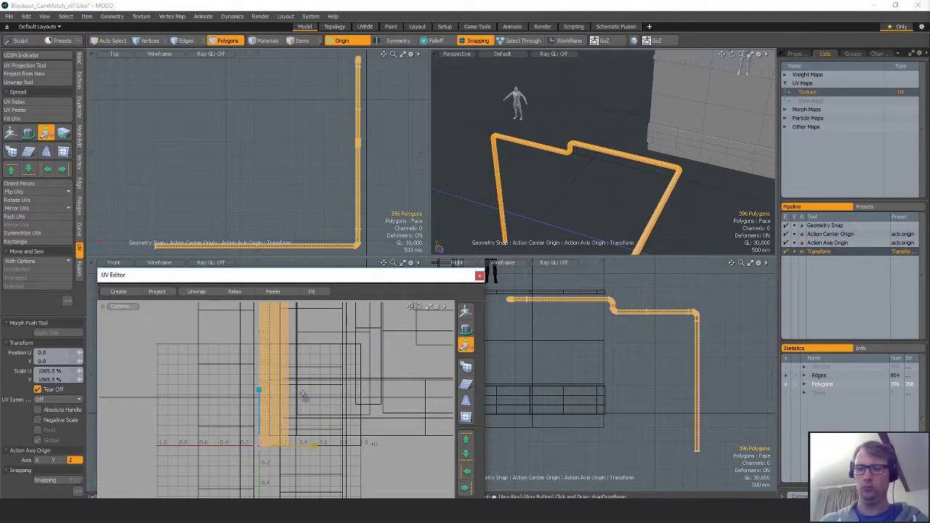
{"action": "left_click_drag", "start_coordinate": [616, 140], "coordinate": [451, 145], "text": "ctrl+alt"}
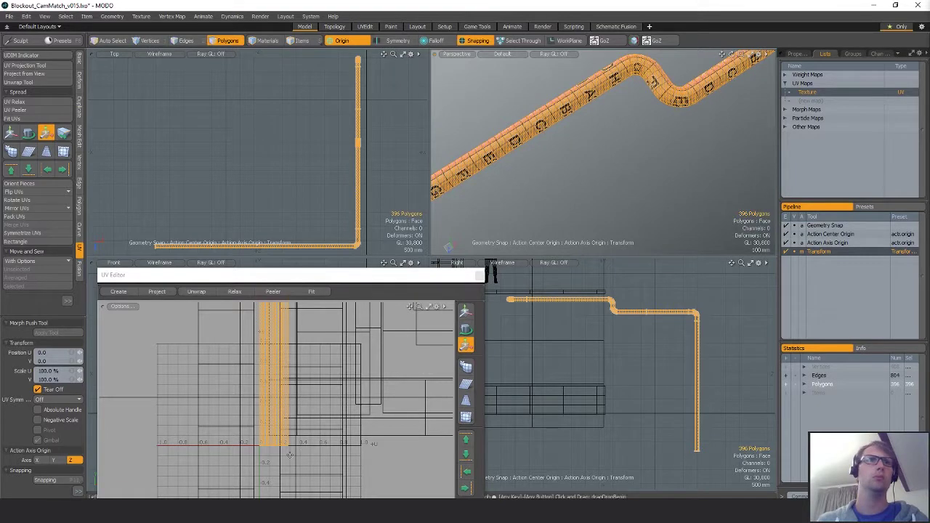
{"action": "key", "text": "q"}
{"action": "key", "text": "r"}
{"action": "left_click_drag", "start_coordinate": [306, 399], "coordinate": [328, 448]}
{"action": "key", "text": "q"}
- Unhide all pipes, then select the whole pipe bending around the building corner and isolate it
{"action": "left_click", "coordinate": [351, 407]}
{"action": "key", "text": "u"}
{"action": "left_click_drag", "start_coordinate": [714, 131], "coordinate": [784, 196], "text": "alt"}
{"action": "scroll", "coordinate": [668, 158], "scroll_direction": "down", "scroll_amount": 5}
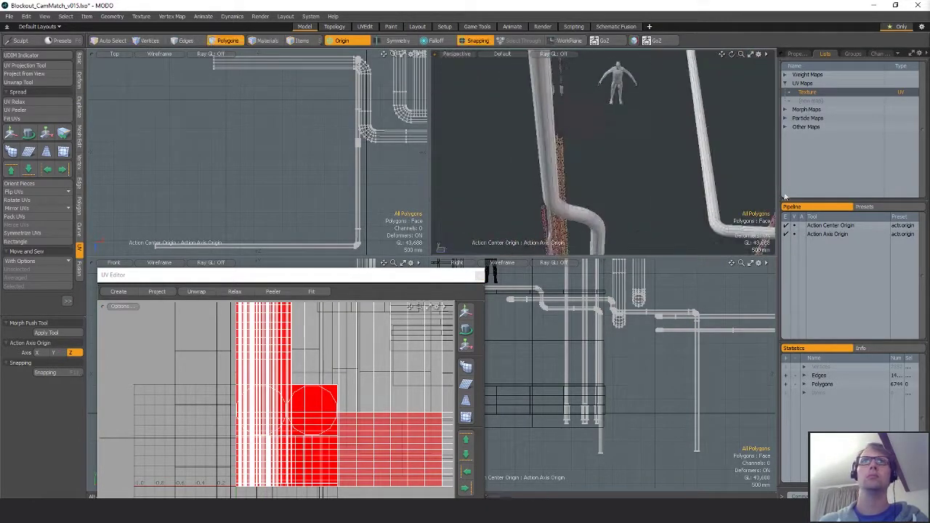
{"action": "left_click_drag", "start_coordinate": [641, 202], "coordinate": [633, 145], "text": "alt"}
{"action": "key", "text": "2"}
{"action": "key", "text": "3"}
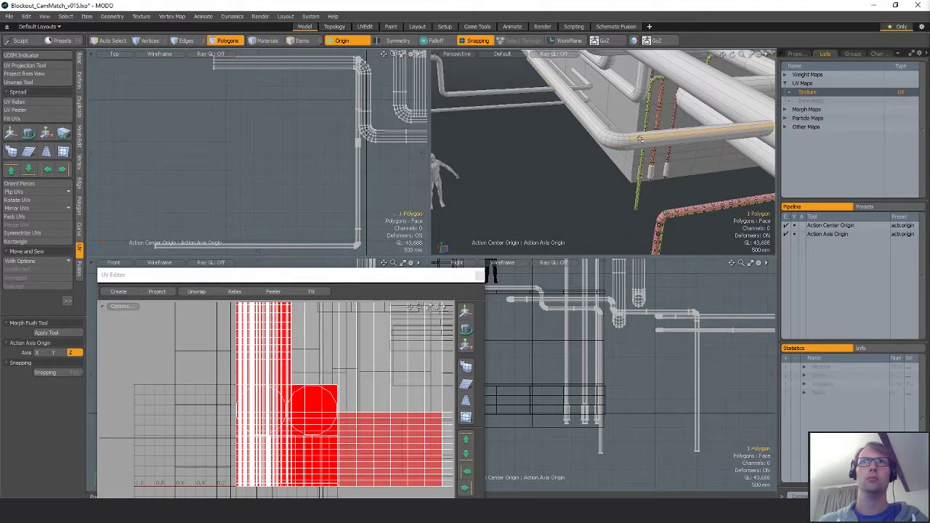
{"action": "double_click", "coordinate": [637, 148]}
{"action": "key", "text": "shift+h"}
- Try to unwrap the isolated corner pipe with the UV Peeler along a lengthwise edge loop on its underside
{"action": "key", "text": "2"}
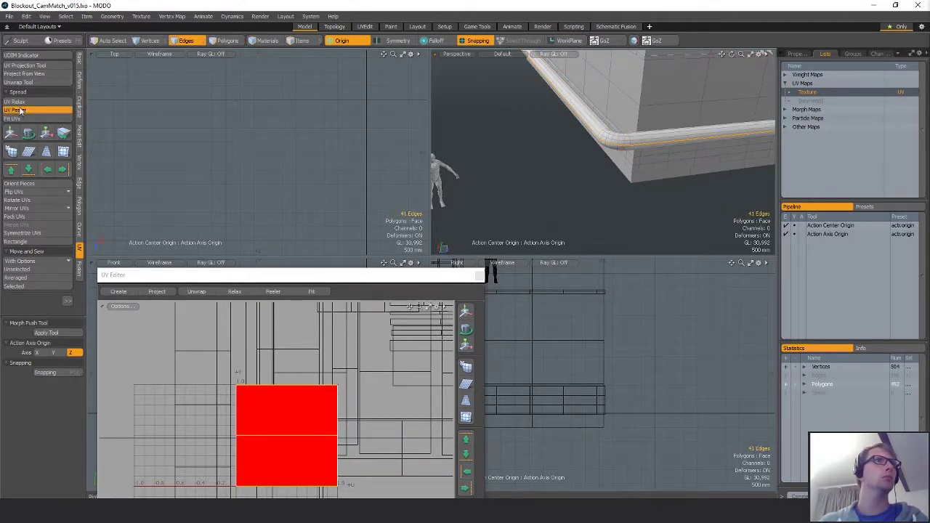
{"action": "left_click", "coordinate": [286, 392]}
{"action": "key", "text": "3"}
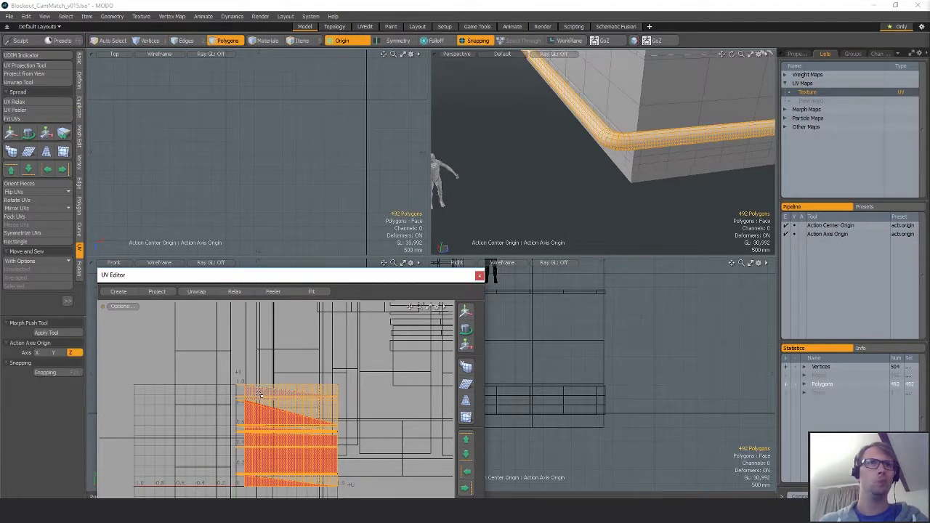
- Select a different lengthwise edge loop on the corner pipe, unwrap it again with the UV Peeler, and select the whole shell
{"action": "key", "text": "2"}
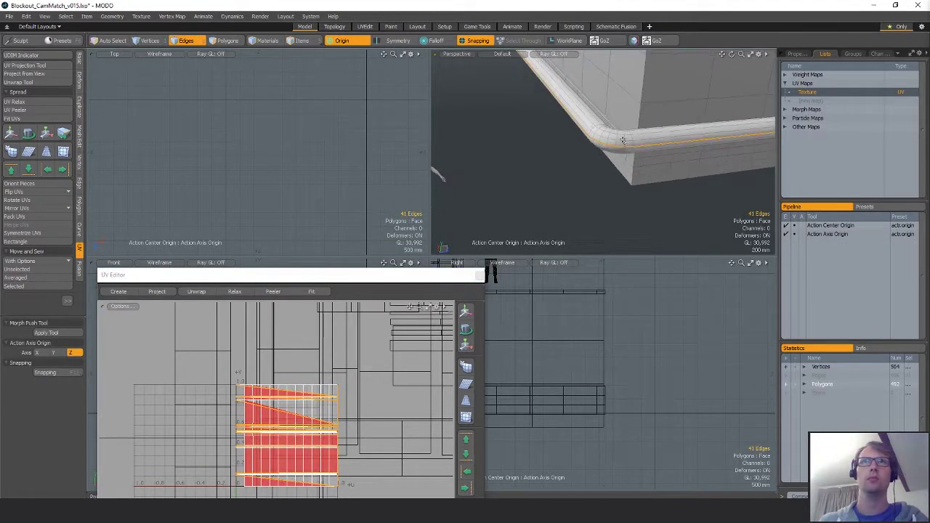
{"action": "left_click", "coordinate": [19, 110]}
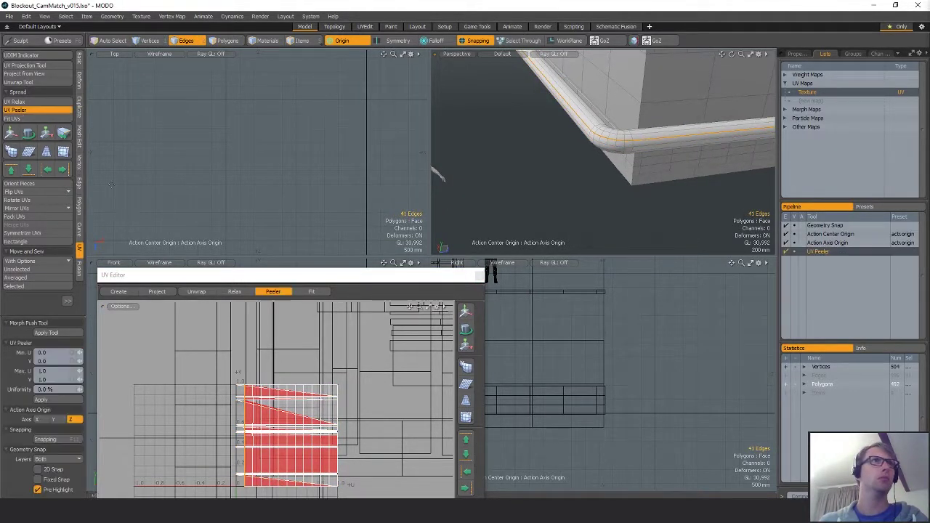
{"action": "key", "text": "space"}
{"action": "key", "text": "3"}
{"action": "double_click", "coordinate": [319, 429]}
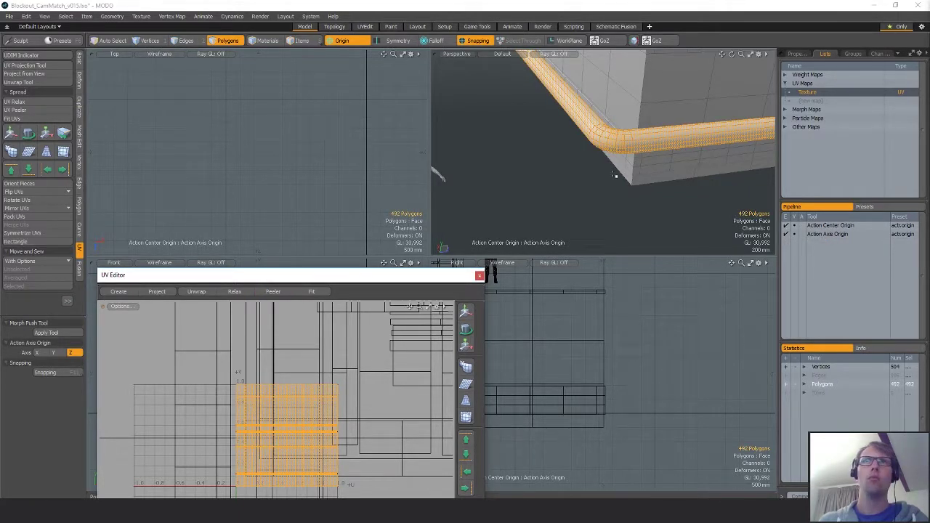
- Select the first column of polygons along the corner pipe's UV shell and move it away from the rest of the shell
{"action": "key", "text": "2"}
{"action": "double_click", "coordinate": [603, 144]}
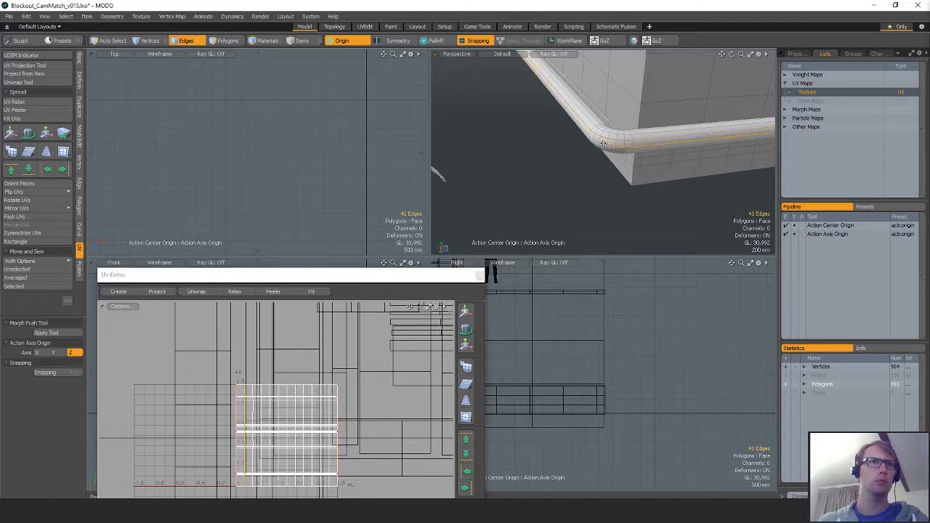
{"action": "middle_click_drag", "start_coordinate": [239, 393], "coordinate": [263, 355]}
{"action": "key", "text": "3"}
{"action": "double_click", "coordinate": [263, 356]}
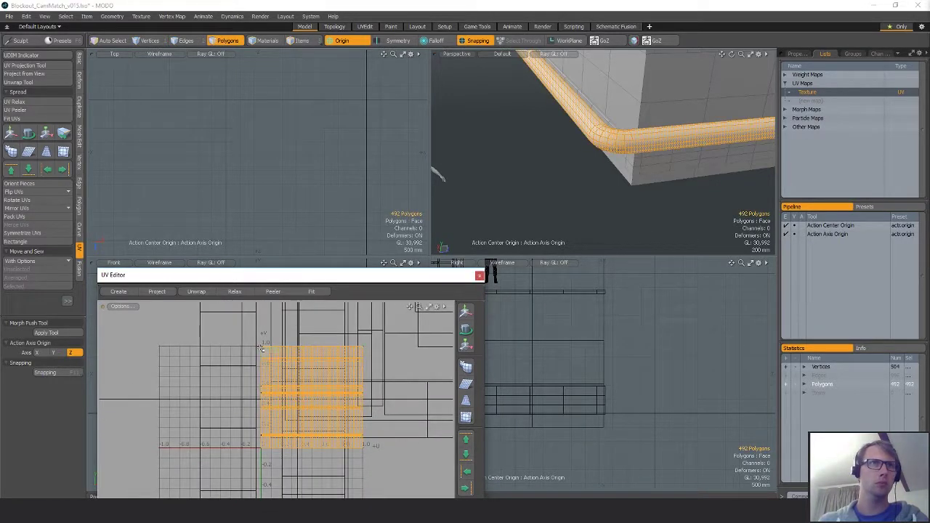
{"action": "left_click_drag", "start_coordinate": [262, 350], "coordinate": [259, 392]}
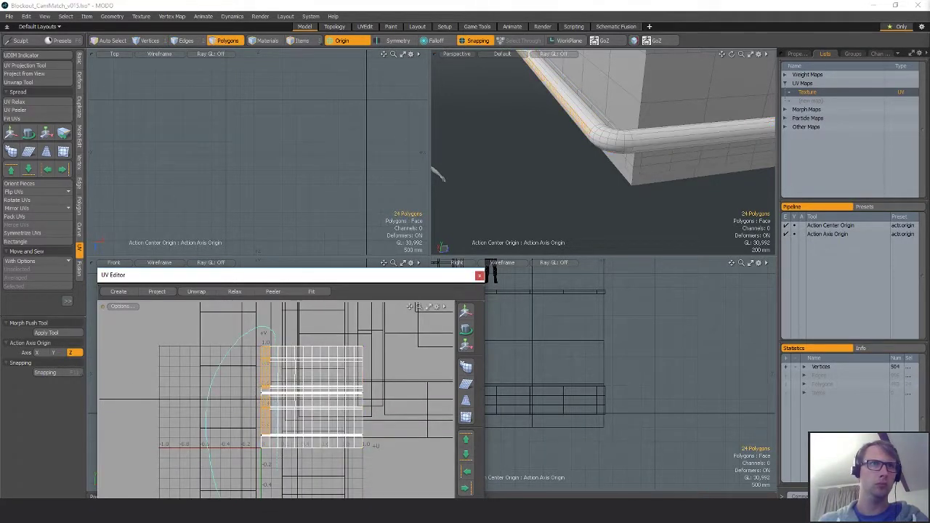
{"action": "key", "text": "w"}
{"action": "left_click_drag", "start_coordinate": [261, 448], "coordinate": [248, 447]}
- Move and sew the detached column onto the opposite side of the corner pipe's UV shell, then select the entire shell
{"action": "key", "text": "space"}
{"action": "key", "text": "space"}
{"action": "key", "text": "space"}
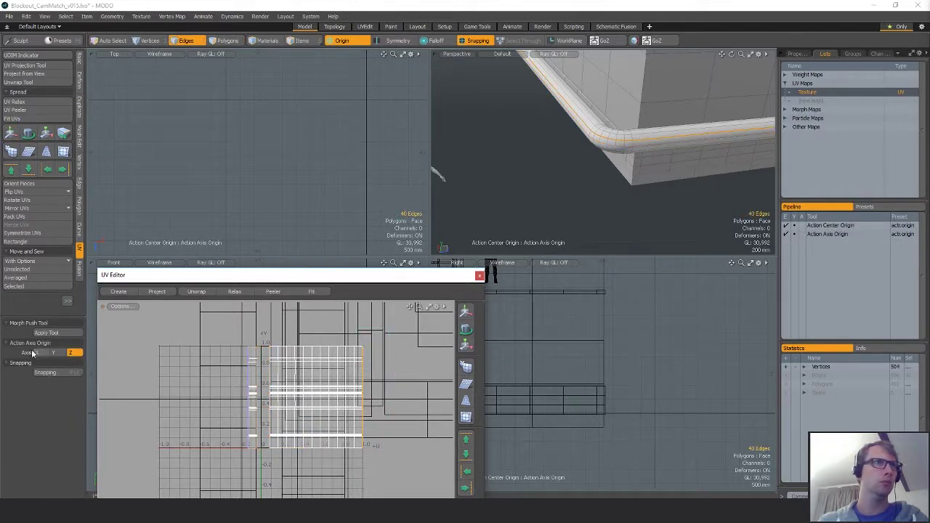
{"action": "key", "text": "3"}
{"action": "double_click", "coordinate": [292, 378]}
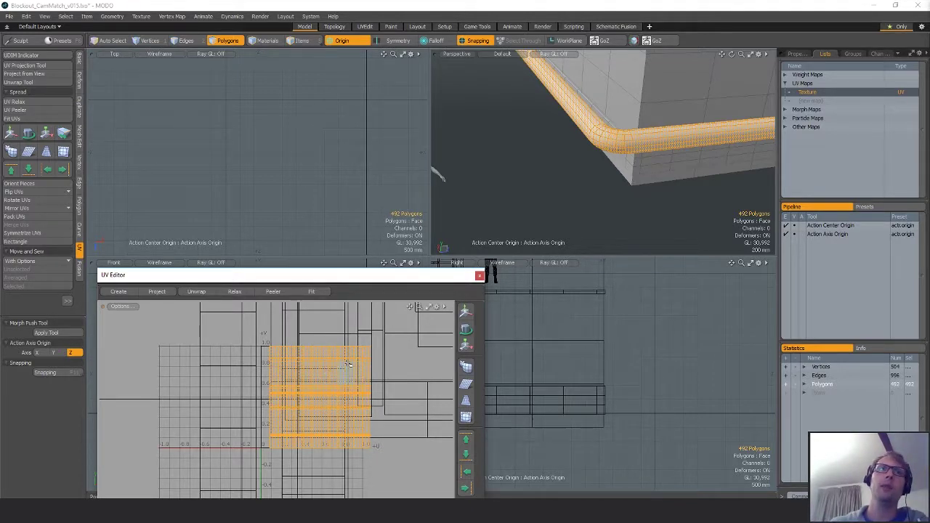
{"action": "left_click_drag", "start_coordinate": [353, 391], "coordinate": [331, 403], "text": "alt"}
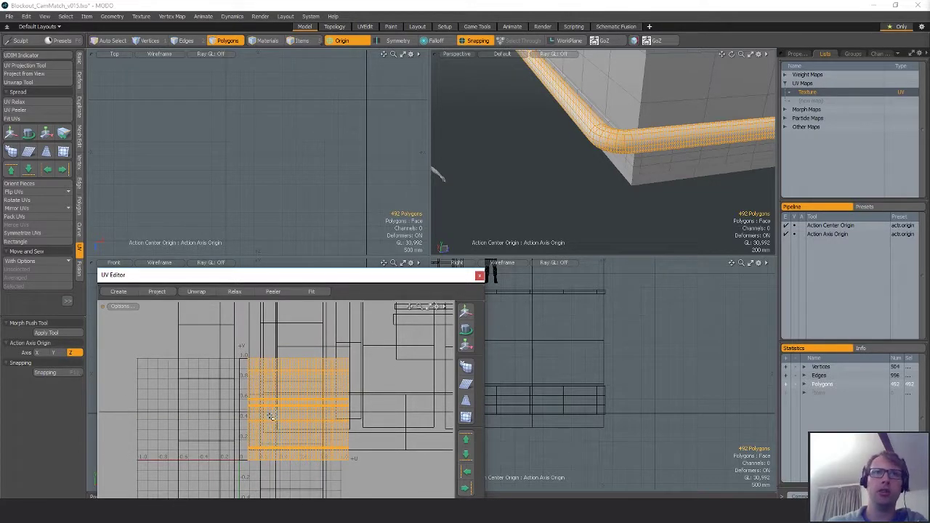
- Straighten the corner pipe's UV shell with the UV Rectangle command and rotate the resulting strip about the origin until it stands upright
{"action": "left_click_drag", "start_coordinate": [338, 412], "coordinate": [338, 397], "text": "alt"}
{"action": "left_click", "coordinate": [50, 241]}
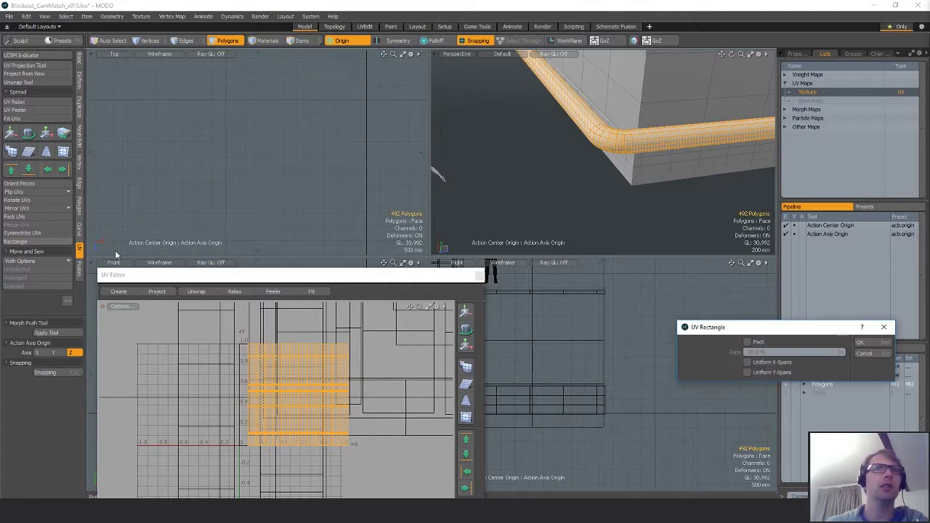
{"action": "key", "text": "Return"}
{"action": "left_click_drag", "start_coordinate": [269, 420], "coordinate": [272, 388], "text": "alt"}
{"action": "left_click_drag", "start_coordinate": [272, 387], "coordinate": [267, 480], "text": "ctrl+alt"}
{"action": "key", "text": "e"}
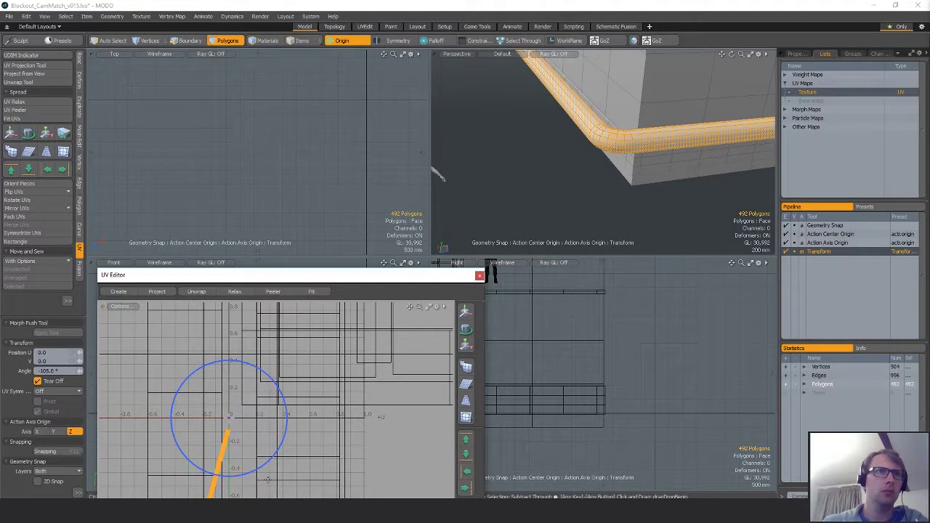
{"action": "left_click_drag", "start_coordinate": [283, 398], "coordinate": [269, 488]}
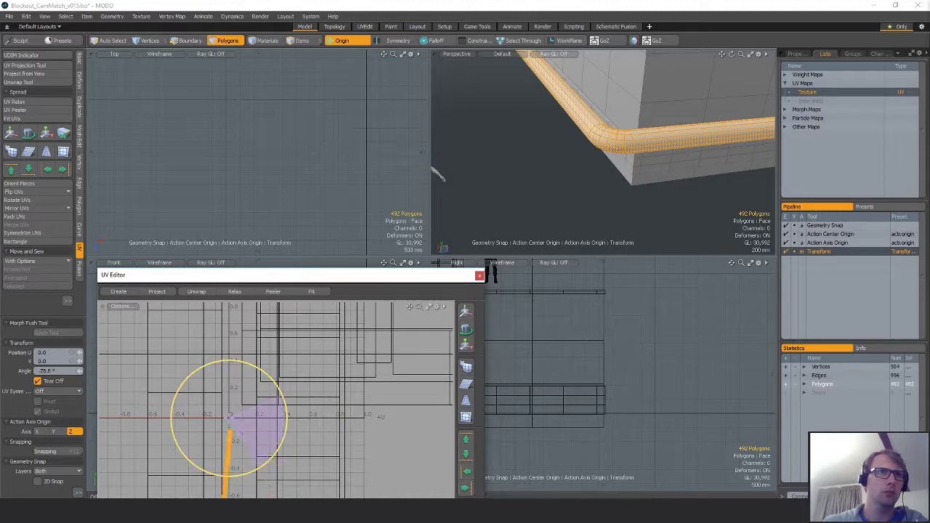
- Move the corner pipe's upright strip up into the first UV tile against the V axis and assign the checker material
{"action": "key", "text": "q"}
{"action": "key", "text": "w"}
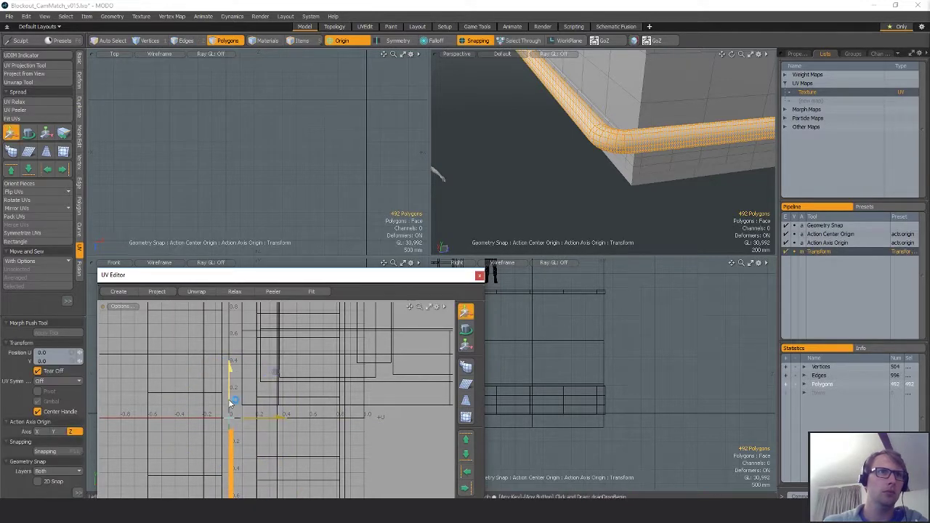
{"action": "left_click_drag", "start_coordinate": [292, 370], "coordinate": [333, 412], "text": "alt"}
{"action": "key", "text": "q"}
{"action": "key", "text": "m"}
{"action": "key", "text": "Return"}
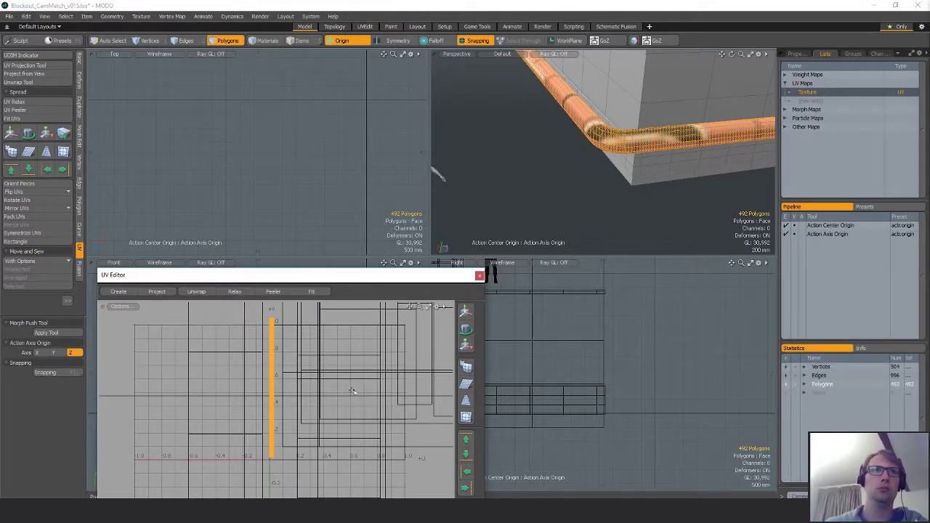
- Scale the corner pipe's UV strip uniformly about the origin to about 1284%, and refine it by a further 92% scale
{"action": "key", "text": "r"}
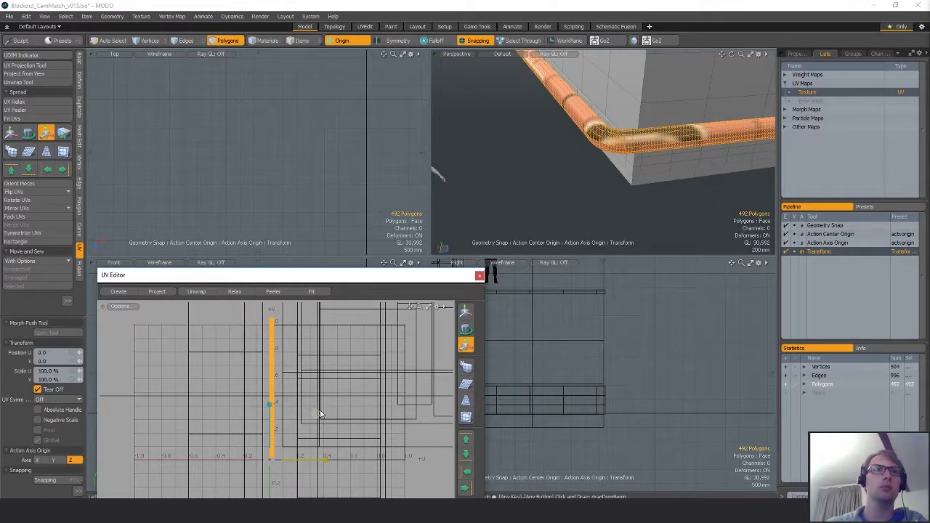
{"action": "left_click_drag", "start_coordinate": [317, 413], "coordinate": [460, 413]}
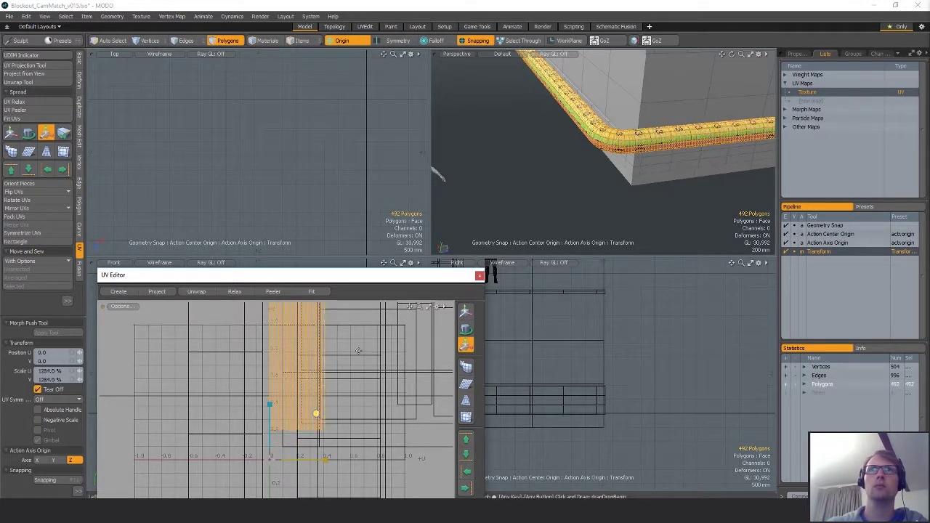
{"action": "left_click_drag", "start_coordinate": [632, 171], "coordinate": [618, 205], "text": "alt"}
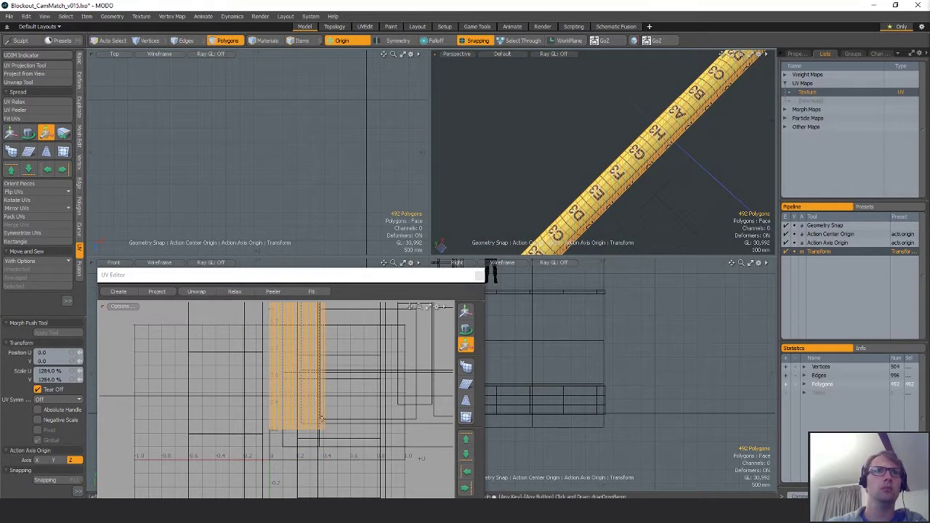
{"action": "key", "text": "space"}
{"action": "key", "text": "r"}
{"action": "left_click_drag", "start_coordinate": [323, 417], "coordinate": [316, 414]}
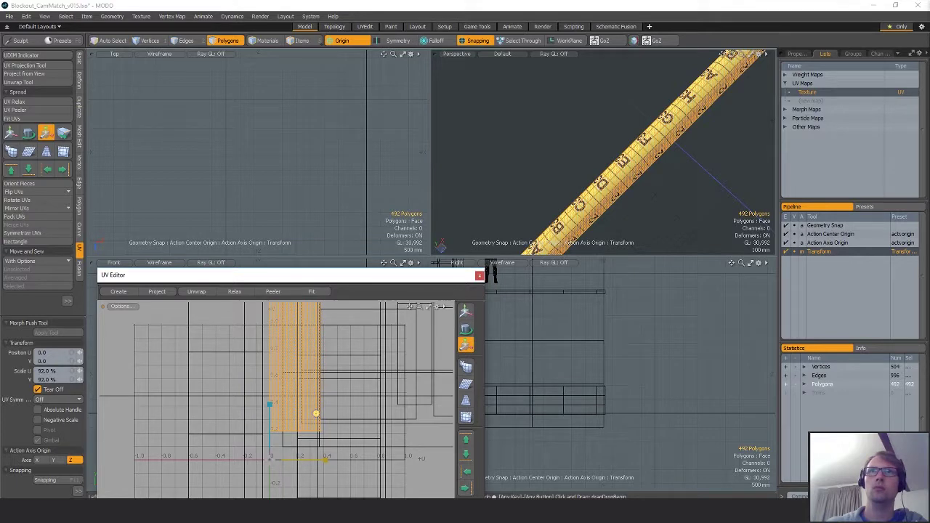
{"action": "key", "text": "space"}
- Unhide all geometry, isolate the thin untextured pipe with the S-bend, and delete its round end-cap polygon
{"action": "left_click", "coordinate": [523, 288]}
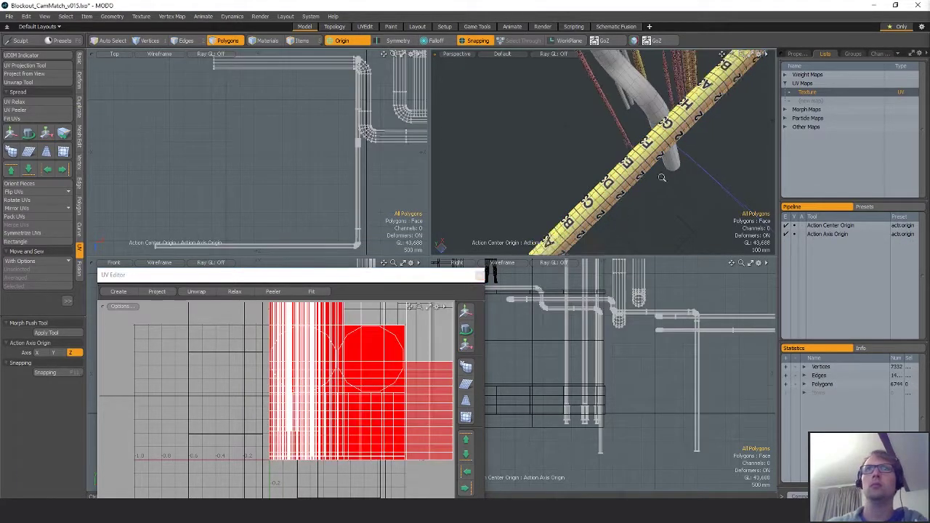
{"action": "scroll", "coordinate": [629, 115], "scroll_direction": "down", "scroll_amount": 10}
{"action": "middle_click_drag", "start_coordinate": [629, 114], "coordinate": [612, 194]}
{"action": "double_click", "coordinate": [612, 195]}
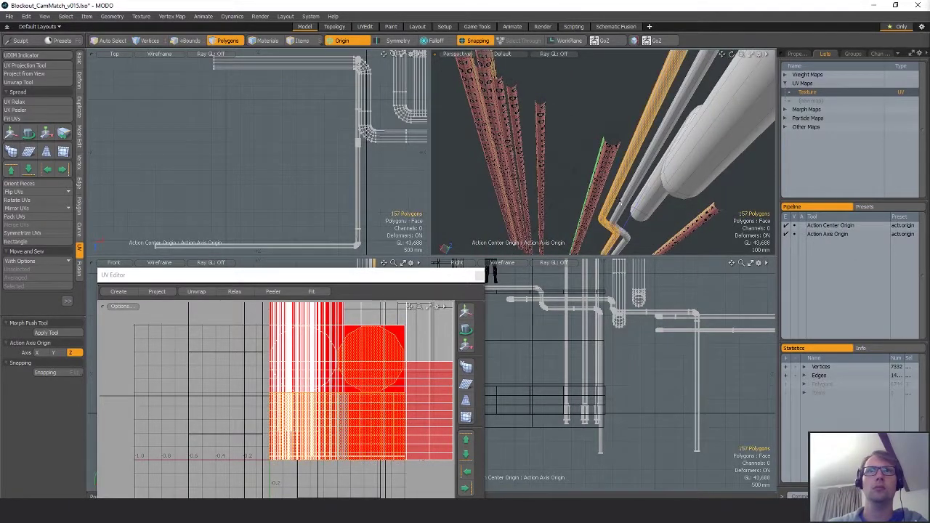
{"action": "key", "text": "shift+h"}
{"action": "left_click", "coordinate": [314, 332]}
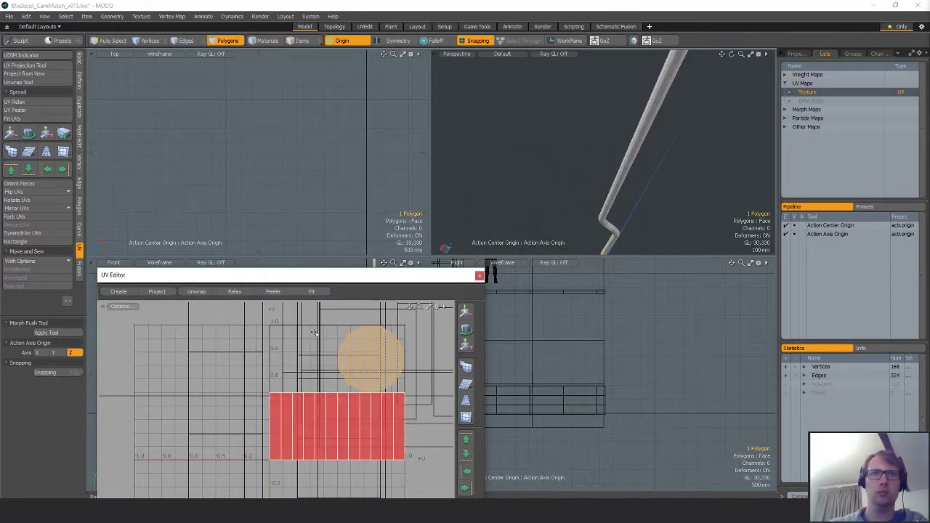
{"action": "left_click", "coordinate": [326, 318]}
- Select a lengthwise edge loop along the thin S-bend pipe and unwrap the pipe with the UV Peeler
{"action": "key", "text": "space"}
{"action": "key", "text": "space"}
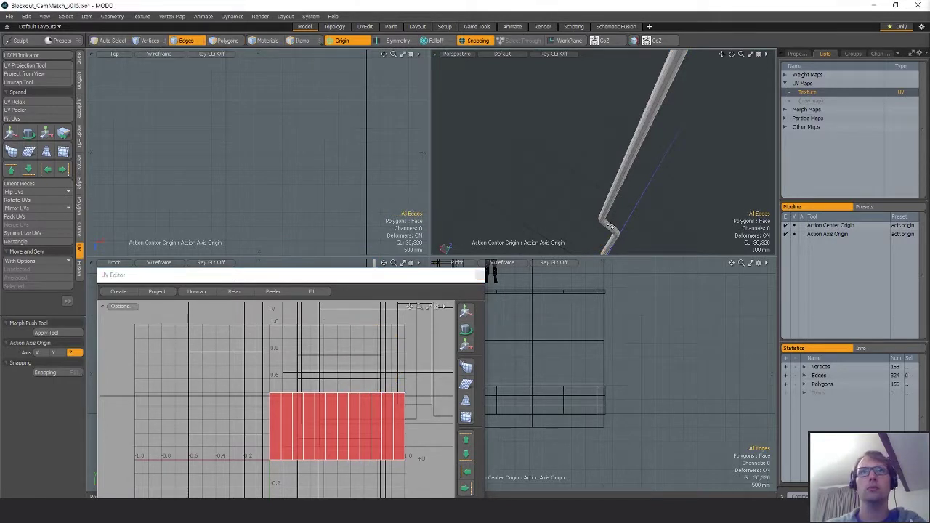
{"action": "key", "text": "shift+a"}
{"action": "left_click_drag", "start_coordinate": [643, 151], "coordinate": [604, 188], "text": "alt"}
{"action": "scroll", "coordinate": [627, 146], "scroll_direction": "down", "scroll_amount": 3}
{"action": "double_click", "coordinate": [560, 113]}
{"action": "left_click", "coordinate": [31, 109]}
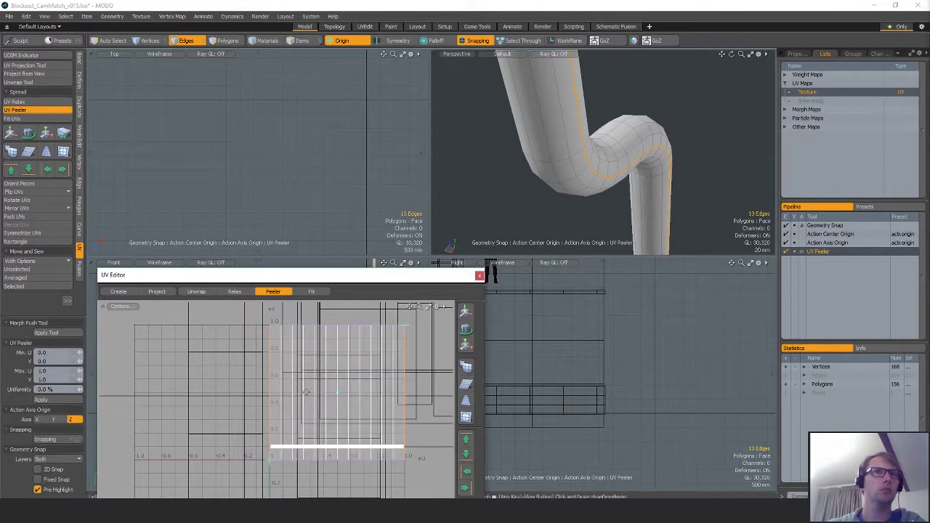
- Straighten the S-bend pipe's entire UV shell with the UV Rectangle command and rotate the flat strip upright
{"action": "key", "text": "space"}
{"action": "key", "text": "space"}
{"action": "left_click", "coordinate": [20, 262]}
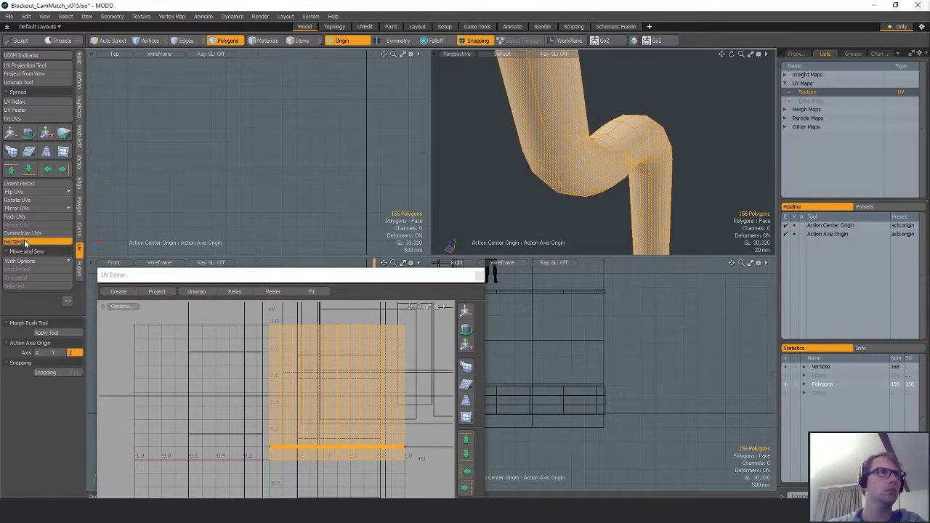
{"action": "key", "text": "Return"}
{"action": "key", "text": "a"}
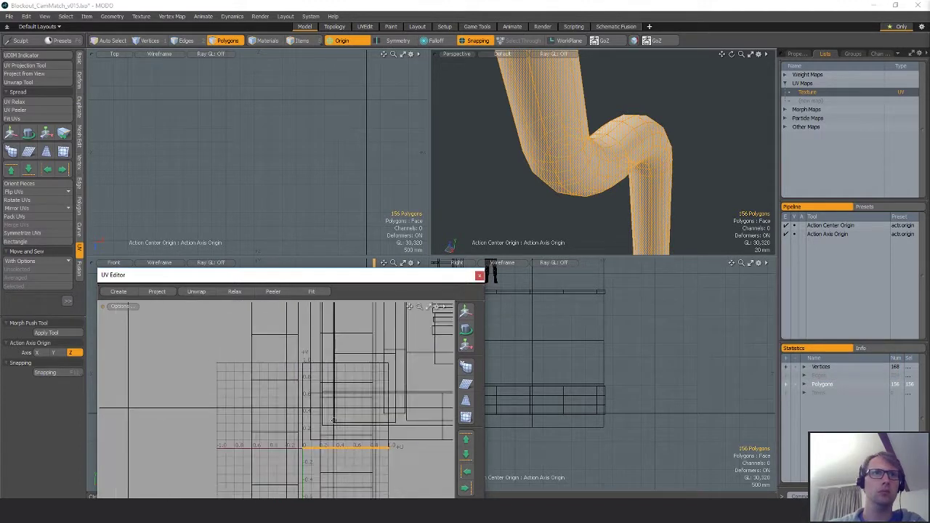
{"action": "key", "text": "e"}
{"action": "key", "text": "ctrl"}
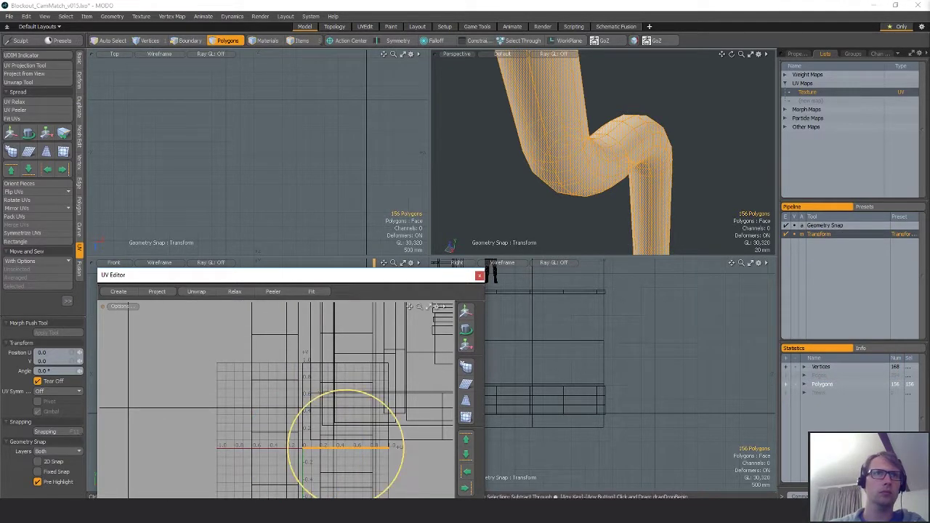
- Move the S-bend pipe's upright strip about -0.45 in U and 0.58 in V to sit near the UV origin
{"action": "key", "text": "w"}
{"action": "key", "text": "x"}
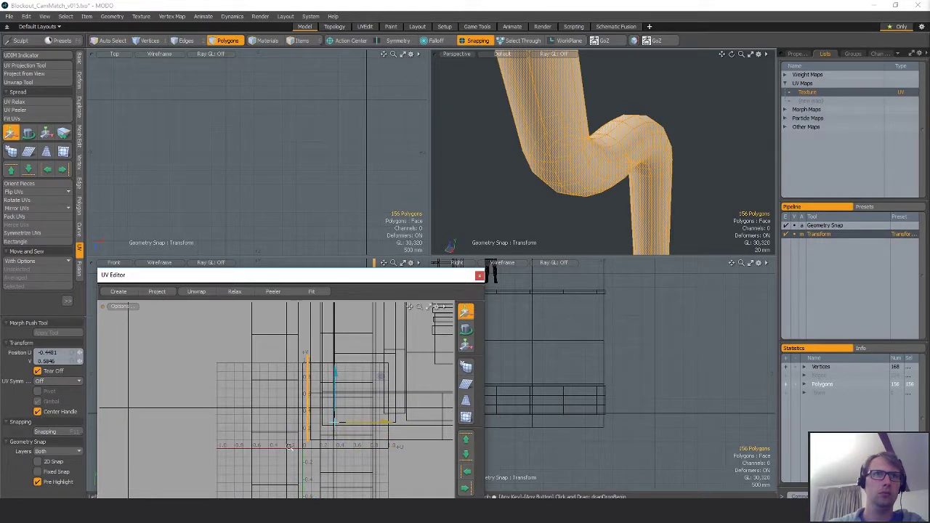
{"action": "left_click_drag", "start_coordinate": [289, 447], "coordinate": [324, 477], "text": "ctrl+alt"}
{"action": "key", "text": "q"}
{"action": "left_click_drag", "start_coordinate": [377, 436], "coordinate": [262, 457], "text": "alt"}
- Set the action center to Origin, assign the checker material to the S-bend pipe, and scale its UV strip to about 1428.5%
{"action": "key", "text": "alt+o"}
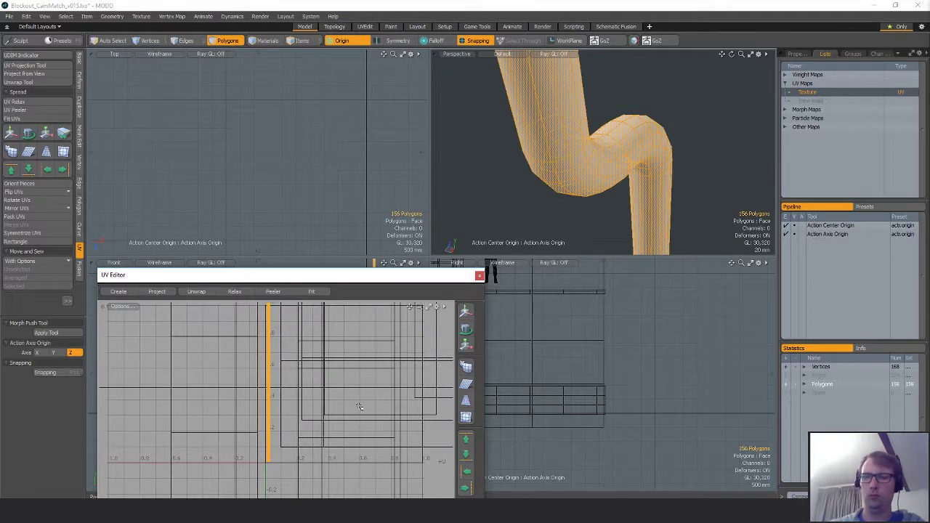
{"action": "key", "text": "y"}
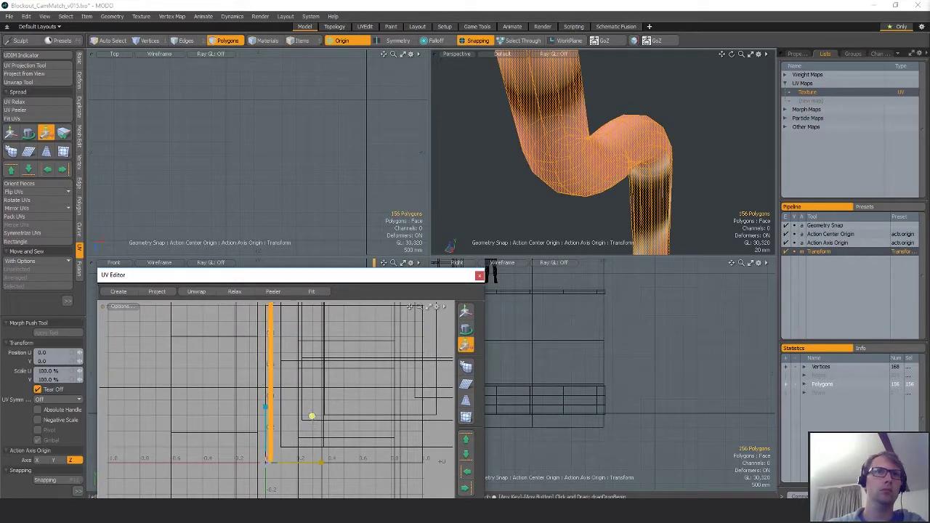
{"action": "left_click_drag", "start_coordinate": [272, 407], "coordinate": [306, 403]}
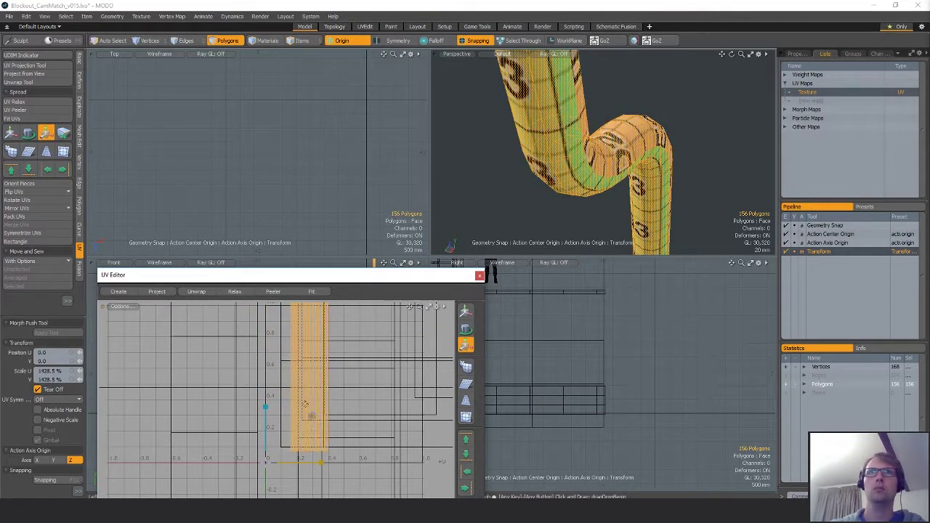
{"action": "scroll", "coordinate": [491, 166], "scroll_direction": "down", "scroll_amount": 5}
{"action": "left_click_drag", "start_coordinate": [491, 166], "coordinate": [658, 172], "text": "alt"}
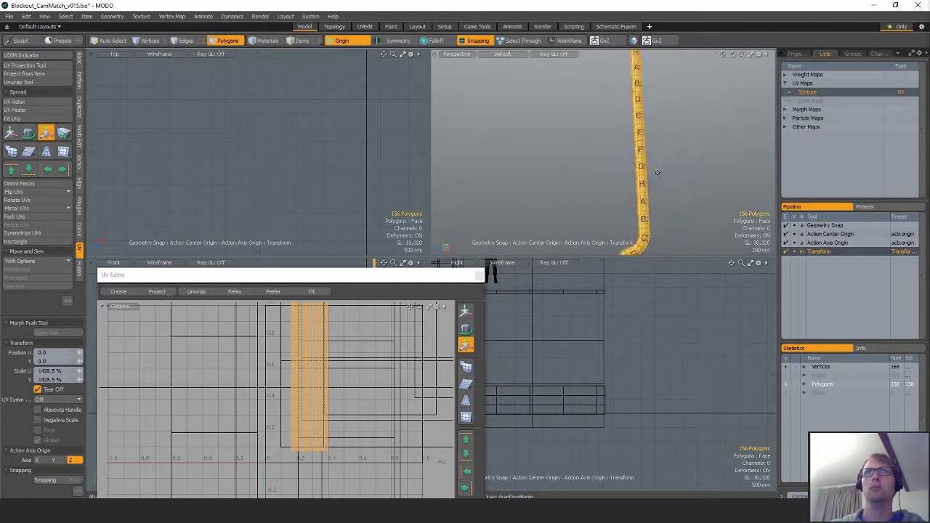
{"action": "scroll", "coordinate": [658, 172], "scroll_direction": "up", "scroll_amount": 5}
- Refine the S-bend pipe's texel density by scaling its UV strip uniformly to about 118.5%
{"action": "key", "text": "space"}
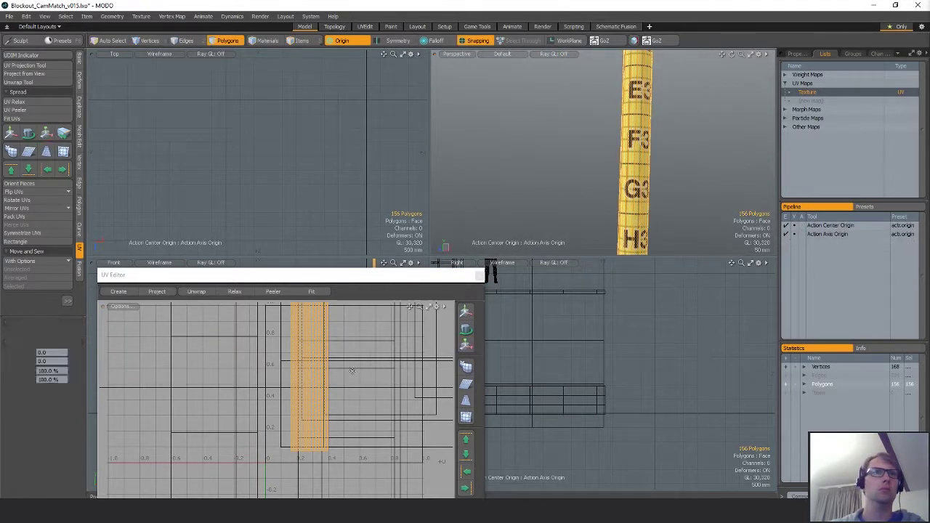
{"action": "key", "text": "r"}
{"action": "left_click_drag", "start_coordinate": [345, 386], "coordinate": [334, 433], "text": "alt"}
{"action": "left_click_drag", "start_coordinate": [300, 463], "coordinate": [302, 462]}
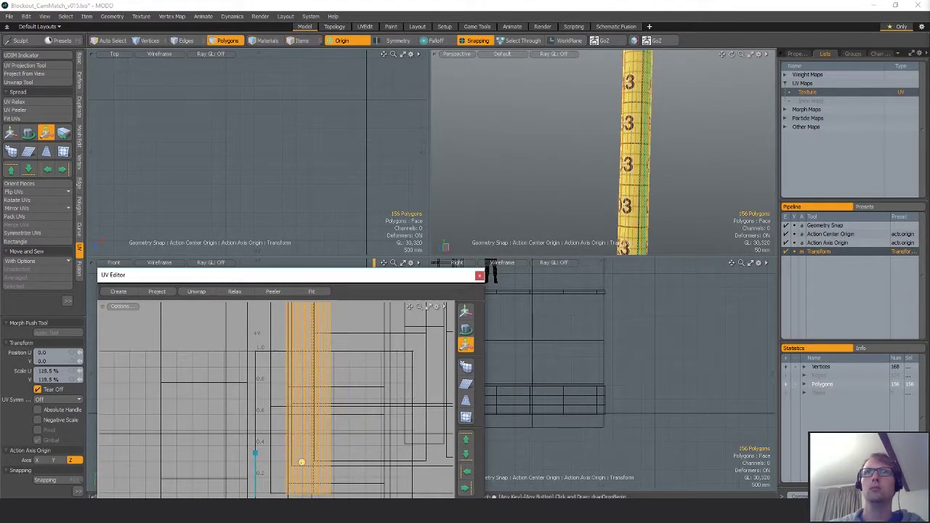
{"action": "key", "text": "space"}
- Unhide all geometry and select the whole freshly unwrapped S-bend pipe beside its matching untextured neighbour
{"action": "left_click", "coordinate": [433, 250]}
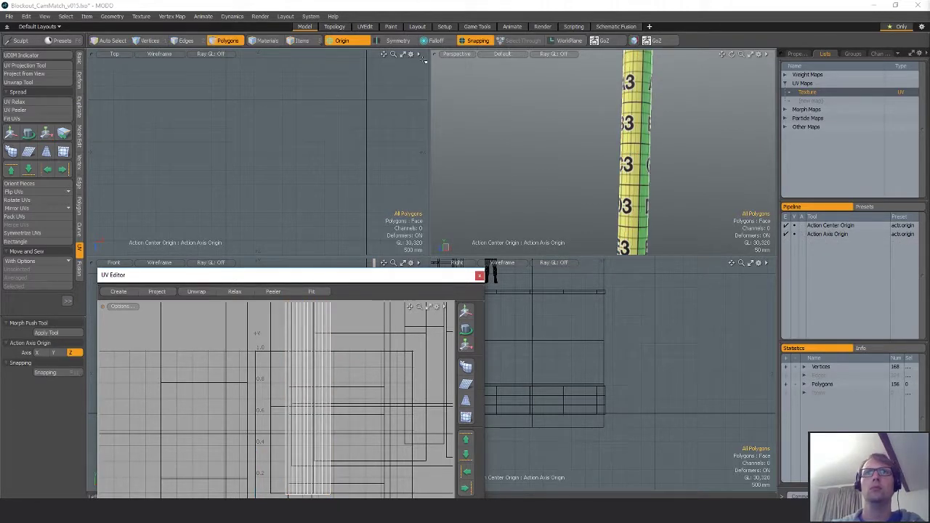
{"action": "scroll", "coordinate": [611, 152], "scroll_direction": "down", "scroll_amount": 5}
{"action": "key", "text": "u"}
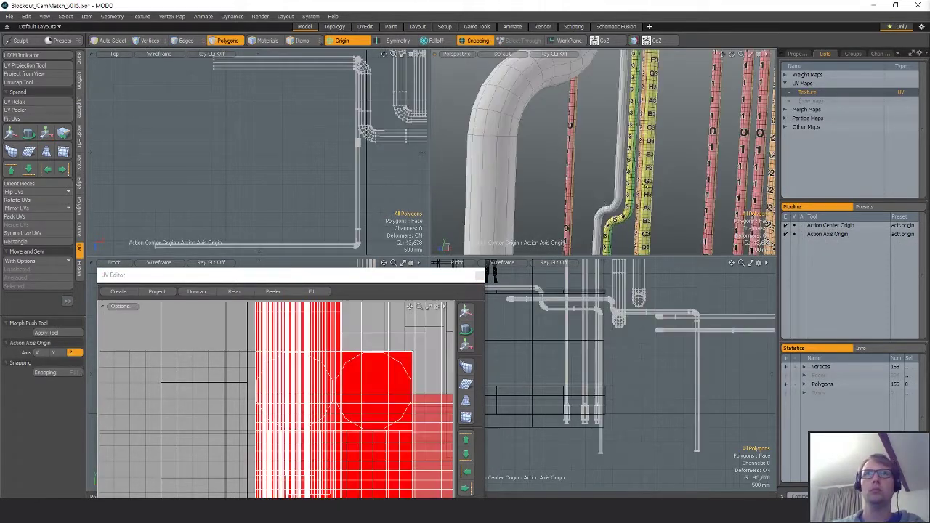
{"action": "scroll", "coordinate": [646, 187], "scroll_direction": "up", "scroll_amount": 3}
{"action": "double_click", "coordinate": [612, 163]}
{"action": "left_click_drag", "start_coordinate": [612, 163], "coordinate": [657, 154], "text": "alt"}
{"action": "scroll", "coordinate": [658, 154], "scroll_direction": "up", "scroll_amount": 2}
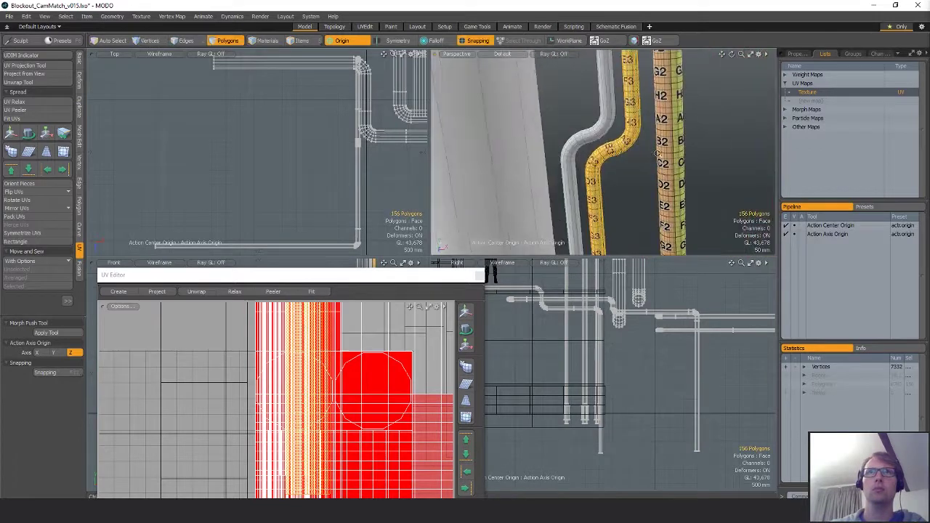
- Duplicate the selected S-bend pipe in place and move the copy in the Top view toward the matching untextured pipe
{"action": "key", "text": "shift+a"}
{"action": "left_click_drag", "start_coordinate": [327, 146], "coordinate": [343, 175], "text": "alt"}
{"action": "key", "text": "x"}
{"action": "key", "text": "w"}
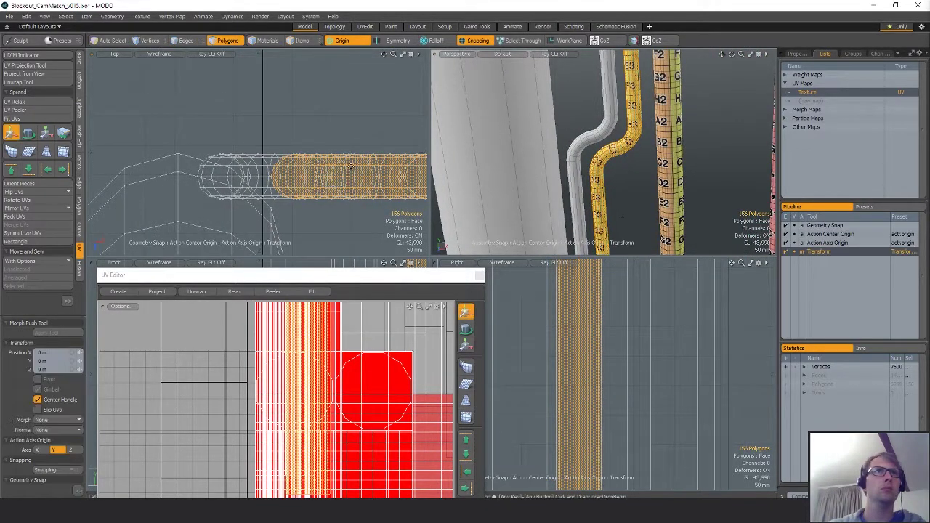
{"action": "key", "text": "q"}
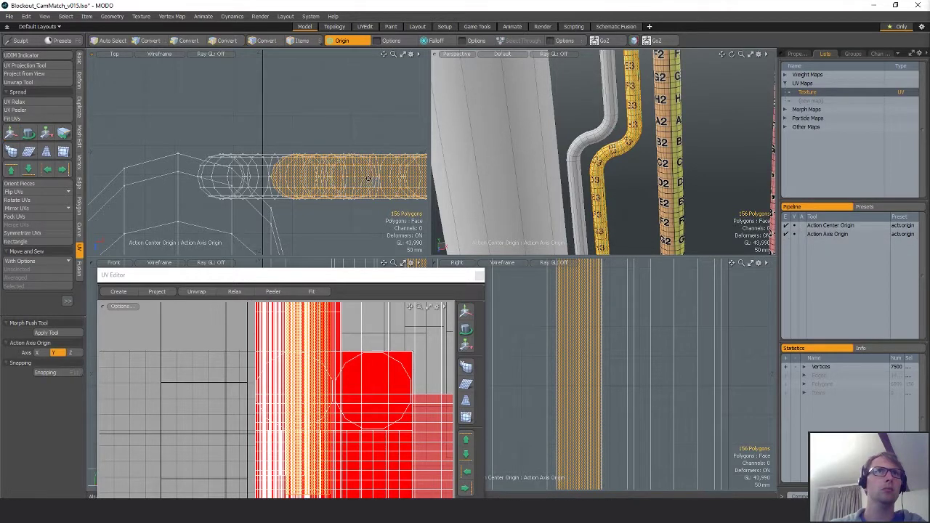
{"action": "key", "text": "alt+z"}
{"action": "key", "text": "w"}
{"action": "left_click_drag", "start_coordinate": [386, 179], "coordinate": [287, 177]}
- Align the pipe copy with the untextured neighbour, offsetting it about 3.32 mm in X and -1.2 mm in Y
{"action": "mouse_move", "coordinate": [194, 173]}
{"action": "left_mouse_down", "text": "ctrl+alt"}
{"action": "mouse_move", "coordinate": [240, 173]}
{"action": "mouse_move", "coordinate": [207, 184]}
{"action": "left_mouse_up", "text": "ctrl+alt"}
{"action": "left_click", "coordinate": [198, 183]}
{"action": "left_click_drag", "start_coordinate": [577, 167], "coordinate": [563, 137], "text": "alt"}
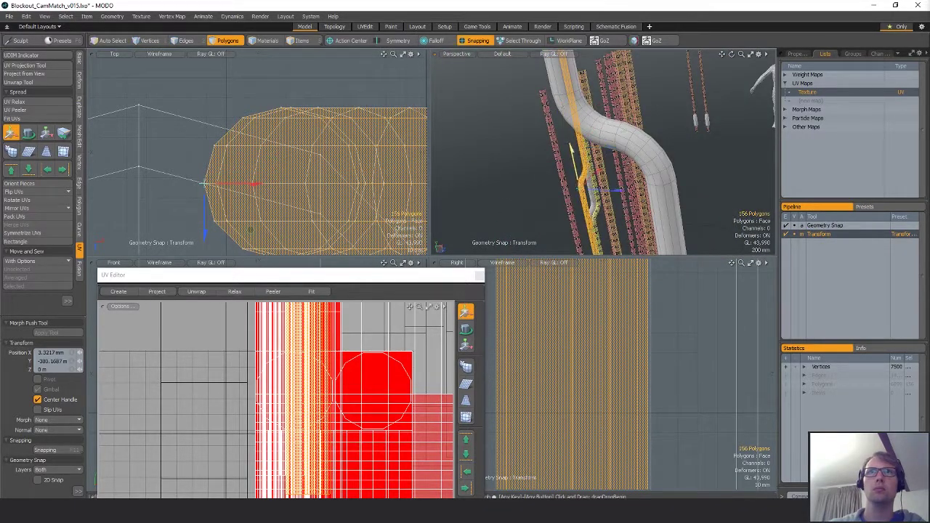
{"action": "left_click_drag", "start_coordinate": [625, 218], "coordinate": [497, 174], "text": "alt"}
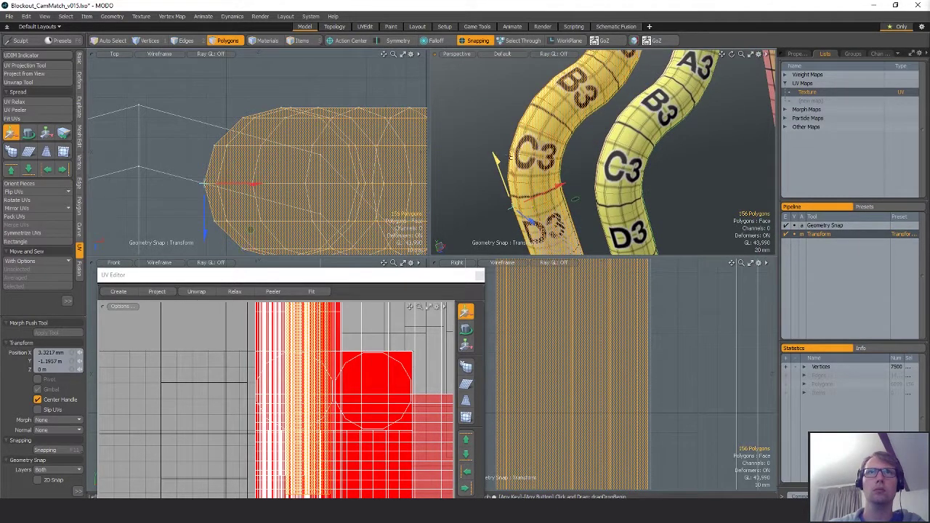
- Select the original untextured S-bend pipe overlapping the textured copy and delete it
{"action": "key", "text": "space"}
{"action": "left_click", "coordinate": [523, 155]}
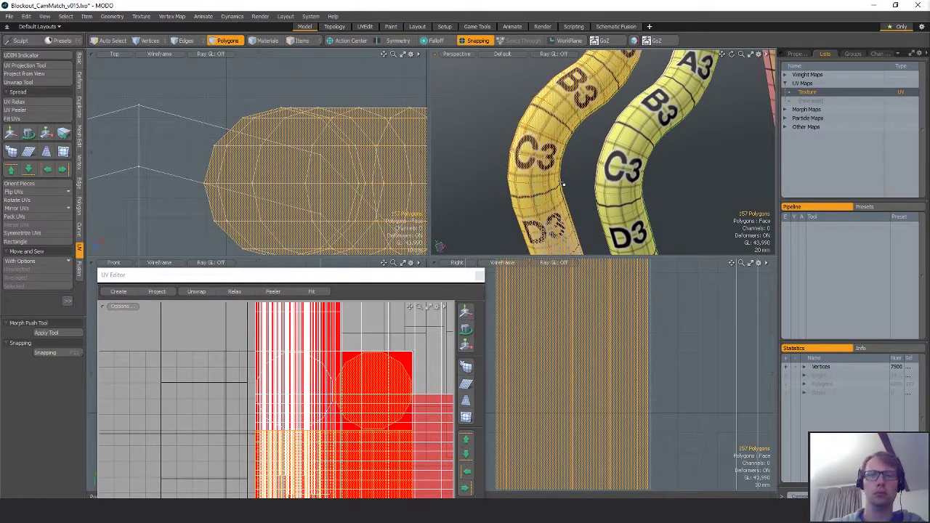
{"action": "left_click", "coordinate": [564, 185]}
{"action": "left_click_drag", "start_coordinate": [563, 185], "coordinate": [624, 178], "text": "ctrl+alt"}
- Find the next bent pipe without a checker, select all of its connected polygons, and isolate it
{"action": "key", "text": "1"}
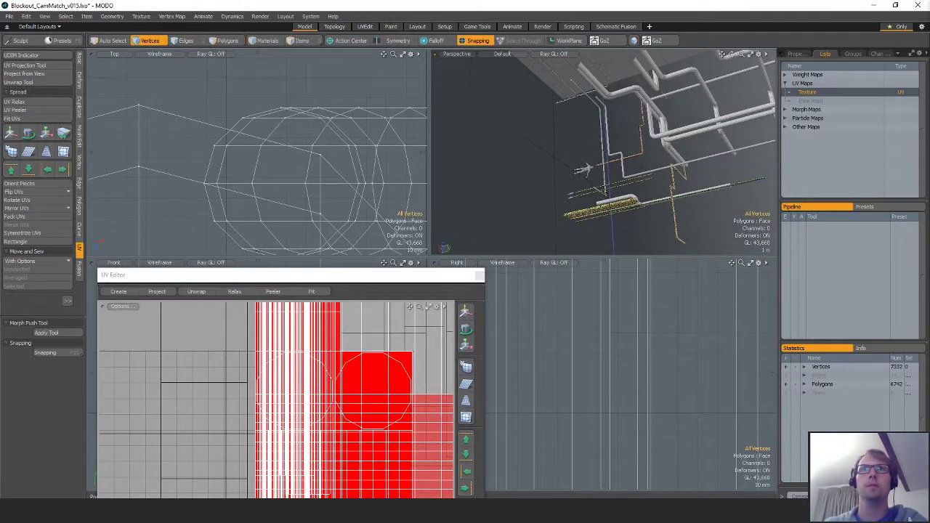
{"action": "key", "text": "shift+a"}
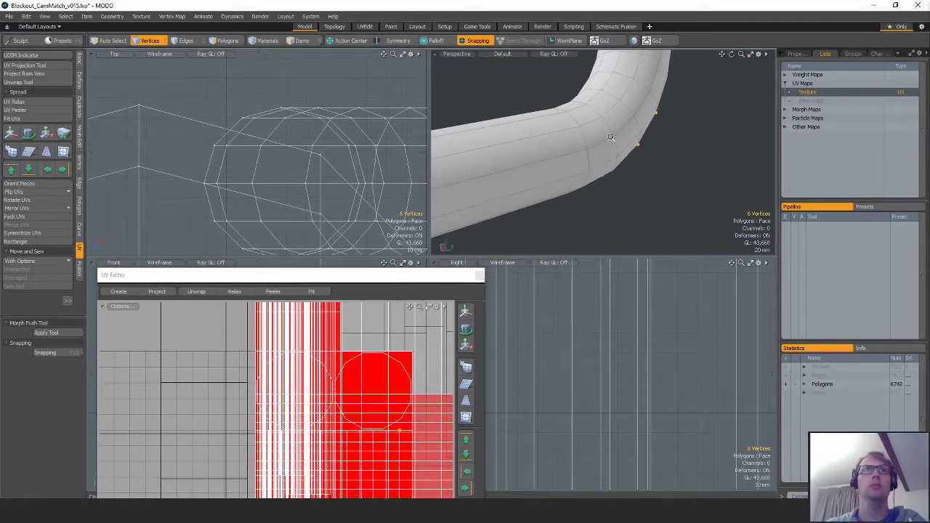
{"action": "double_click", "coordinate": [570, 150]}
{"action": "key", "text": "shift+h"}
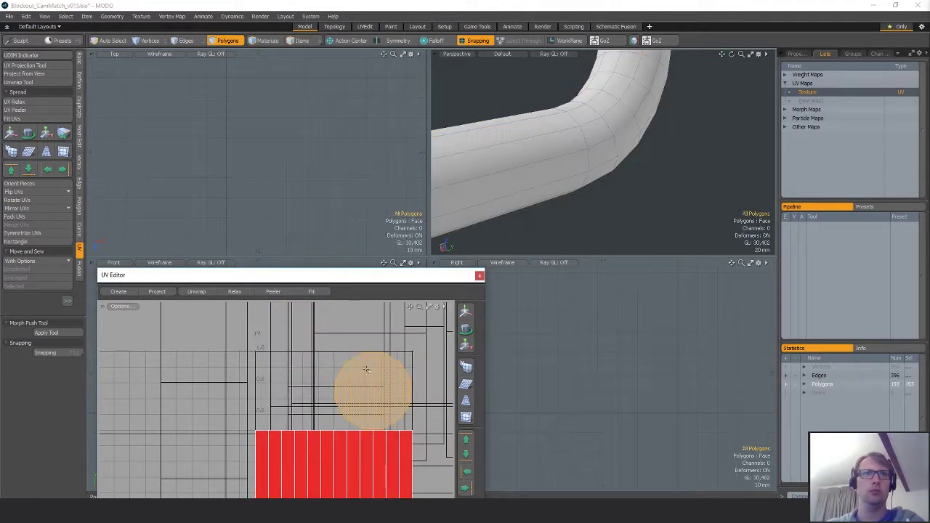
- Delete the round end-cap polygon of the isolated pipe
{"action": "left_click", "coordinate": [392, 361]}
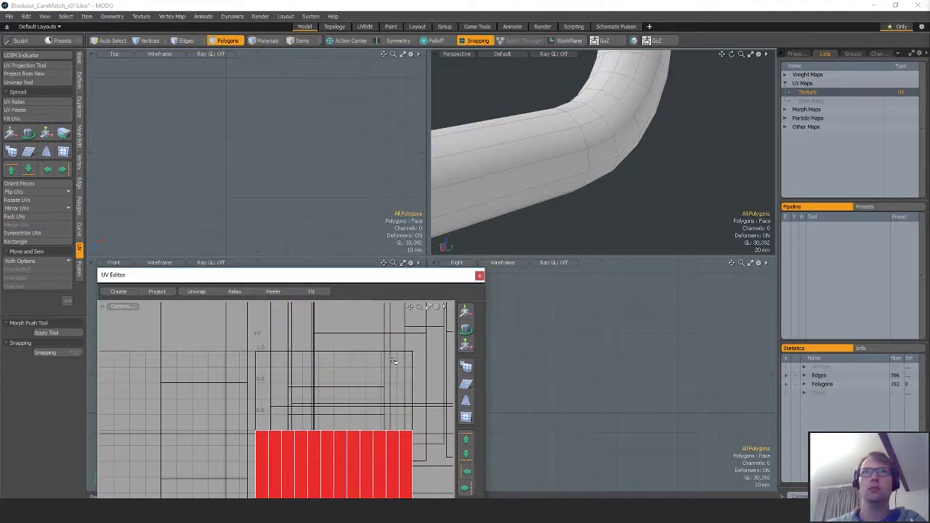
- Try to unwrap the pipe with UV Peeler along a lengthwise edge loop and examine the peeled layout
{"action": "double_click", "coordinate": [592, 85]}
{"action": "left_click_drag", "start_coordinate": [594, 83], "coordinate": [626, 207], "text": "alt"}
{"action": "scroll", "coordinate": [661, 193], "scroll_direction": "down", "scroll_amount": 5}
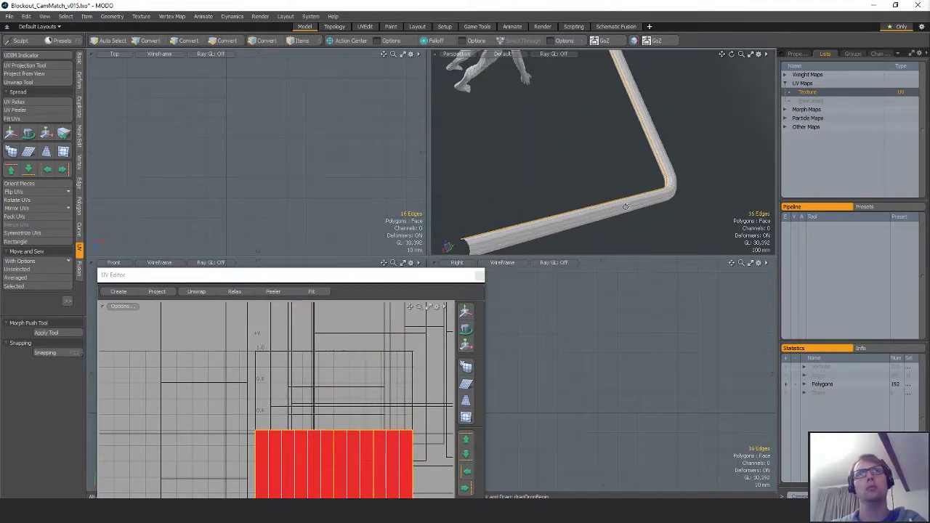
{"action": "left_click", "coordinate": [26, 109]}
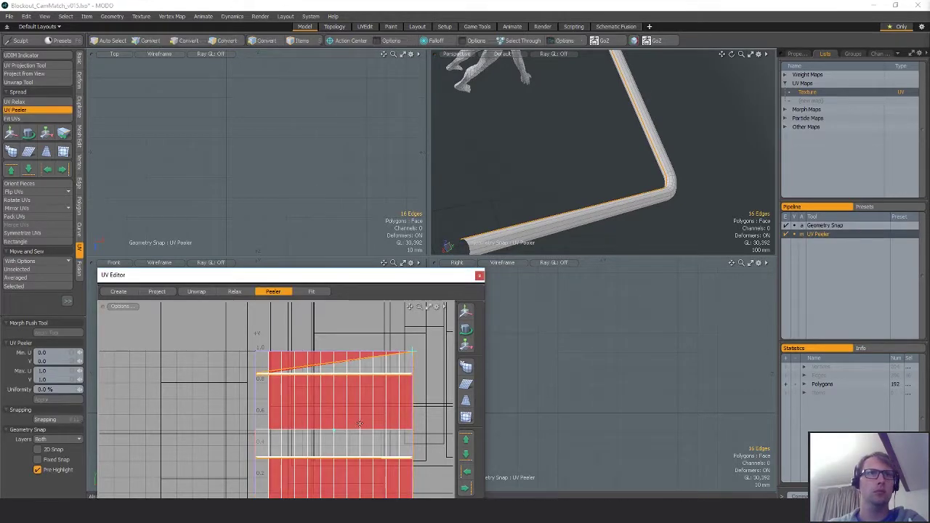
{"action": "left_click_drag", "start_coordinate": [629, 184], "coordinate": [664, 181], "text": "alt"}
{"action": "scroll", "coordinate": [663, 184], "scroll_direction": "up", "scroll_amount": 5}
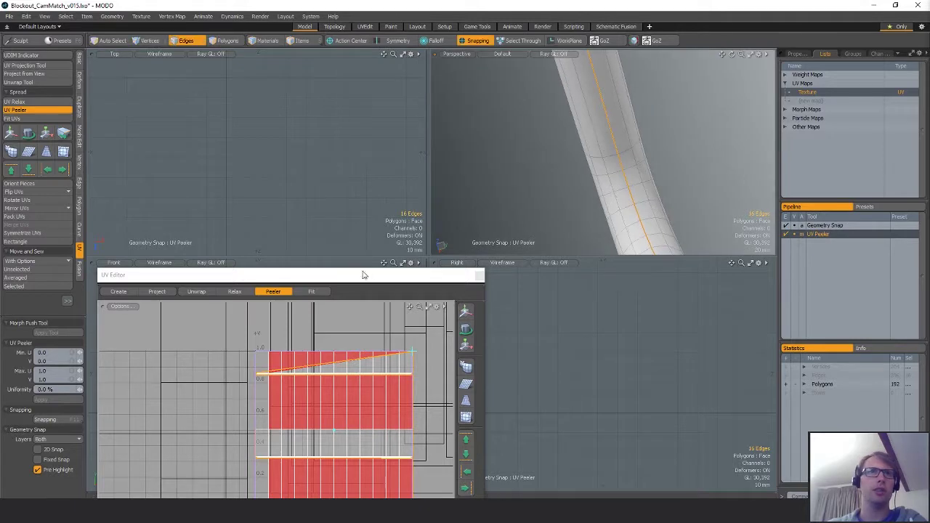
{"action": "left_click_drag", "start_coordinate": [362, 280], "coordinate": [359, 187]}
{"action": "left_click_drag", "start_coordinate": [661, 190], "coordinate": [654, 136], "text": "alt"}
{"action": "left_click_drag", "start_coordinate": [696, 197], "coordinate": [625, 166], "text": "alt"}
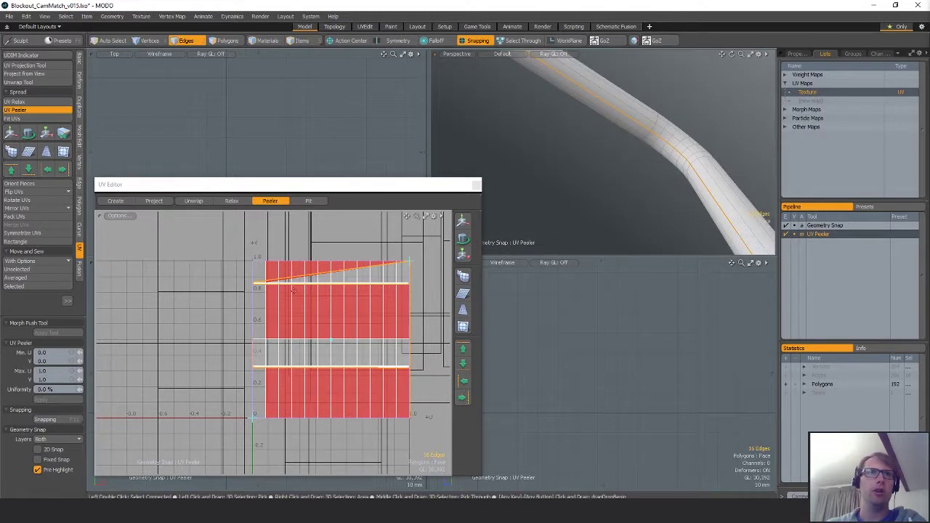
{"action": "key", "text": "q"}
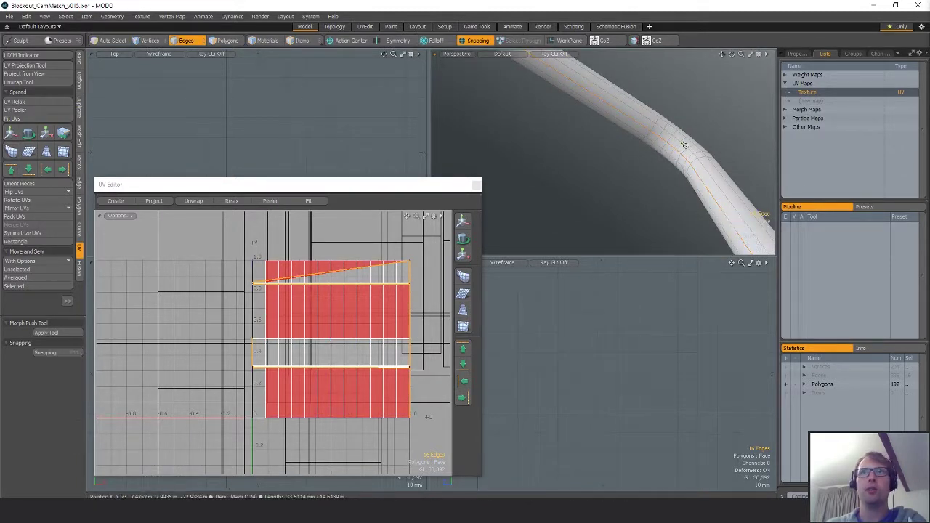
- Peel the pipe's UVs into a clean grid using a different lengthwise edge loop as the seam
{"action": "double_click", "coordinate": [684, 145]}
{"action": "left_click", "coordinate": [31, 111]}
{"action": "left_click", "coordinate": [317, 327]}
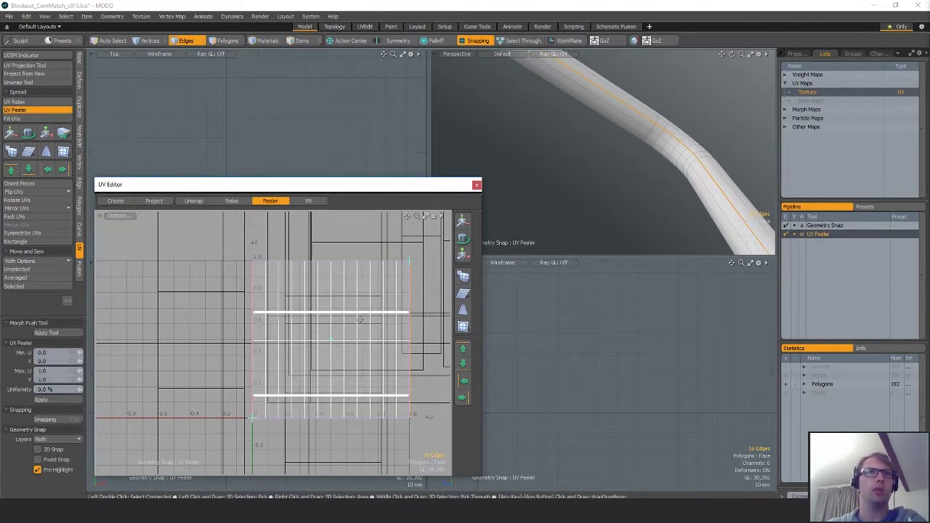
{"action": "key", "text": "q"}
- Select the first lengthwise column of polygons in the UV grid and move it away from the rest of the shell
{"action": "key", "text": "3"}
{"action": "key", "text": "space"}
{"action": "key", "text": "space"}
{"action": "key", "text": "space"}
{"action": "key", "text": "space"}
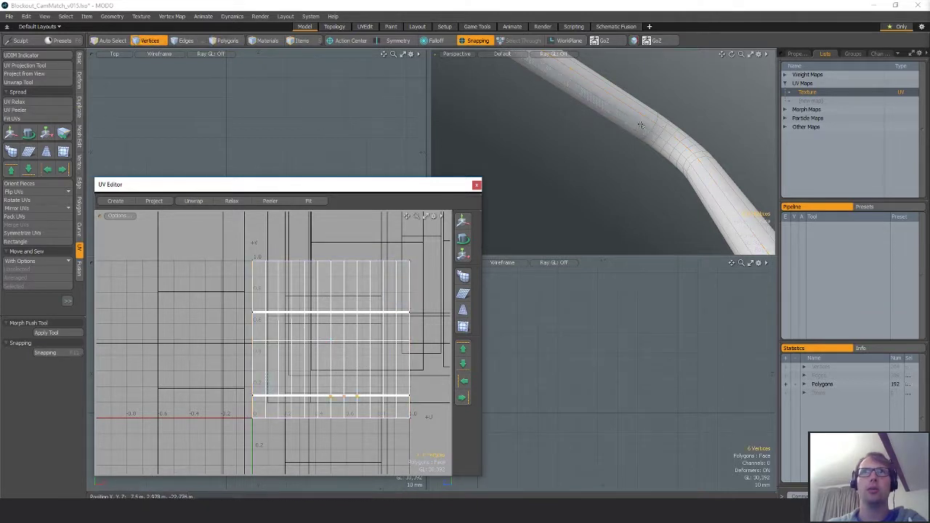
{"action": "left_click_drag", "start_coordinate": [277, 320], "coordinate": [226, 296], "text": "alt"}
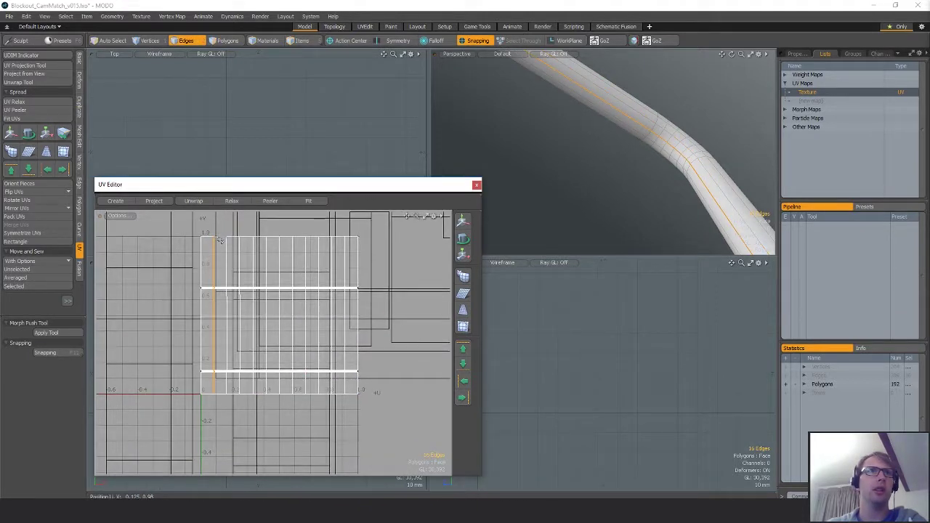
{"action": "key", "text": "space"}
{"action": "right_click_drag", "start_coordinate": [225, 475], "coordinate": [226, 465]}
{"action": "left_click_drag", "start_coordinate": [255, 348], "coordinate": [253, 369], "text": "alt"}
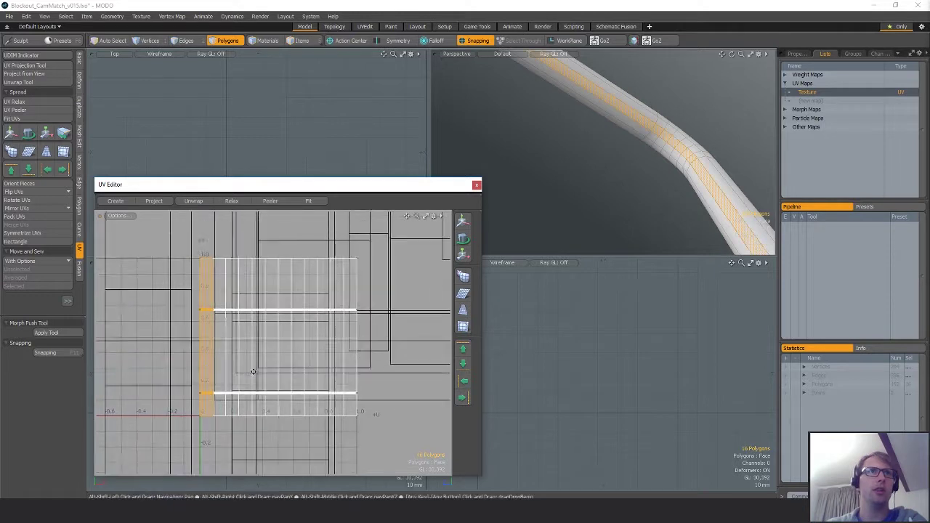
{"action": "key", "text": "w"}
{"action": "left_click_drag", "start_coordinate": [292, 311], "coordinate": [253, 309]}
- Select the opposite outer border edges of the main UV shell and sew the detached column onto them with Move and Sew
{"action": "key", "text": "space"}
{"action": "key", "text": "space"}
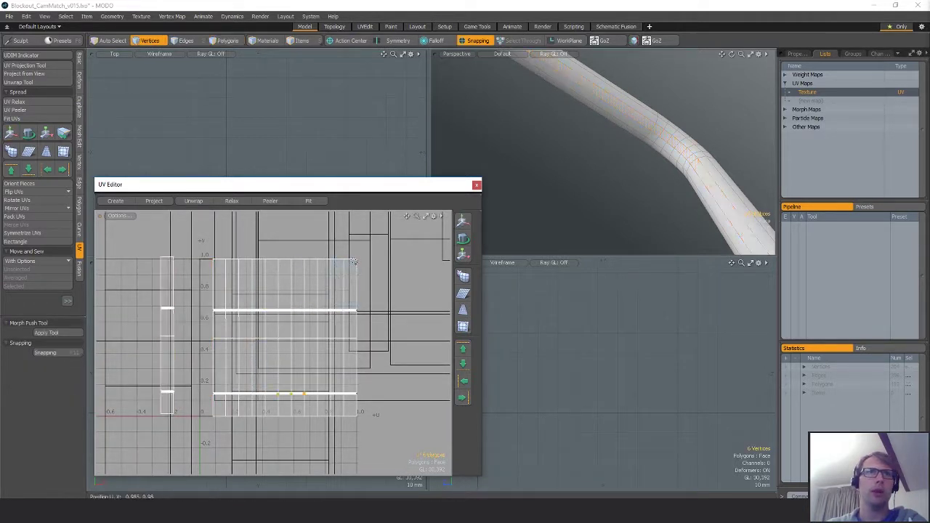
{"action": "key", "text": "space"}
{"action": "right_click_drag", "start_coordinate": [350, 256], "coordinate": [368, 477]}
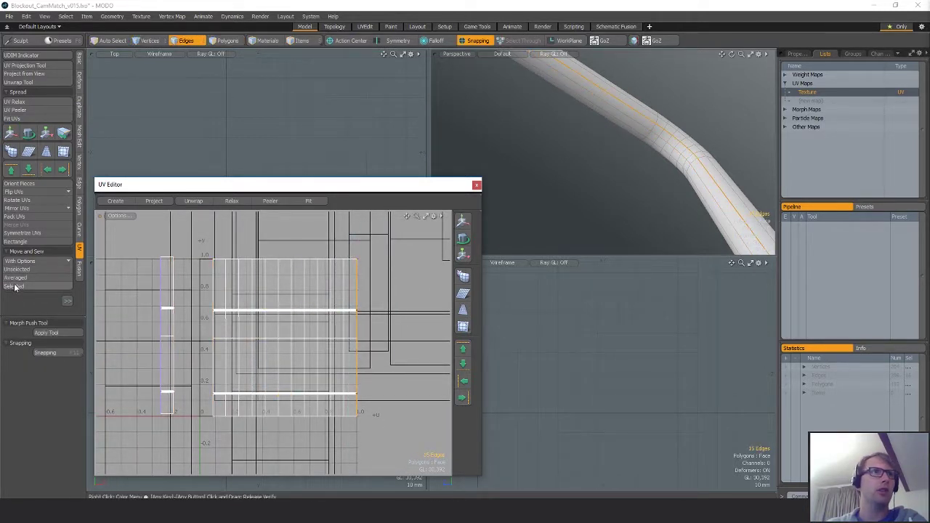
{"action": "left_click", "coordinate": [14, 286]}
- Select all of the pipe's polygons and apply UV Rectangle to straighten them into a proportionate strip
{"action": "key", "text": "space"}
{"action": "key", "text": "ctrl+a"}
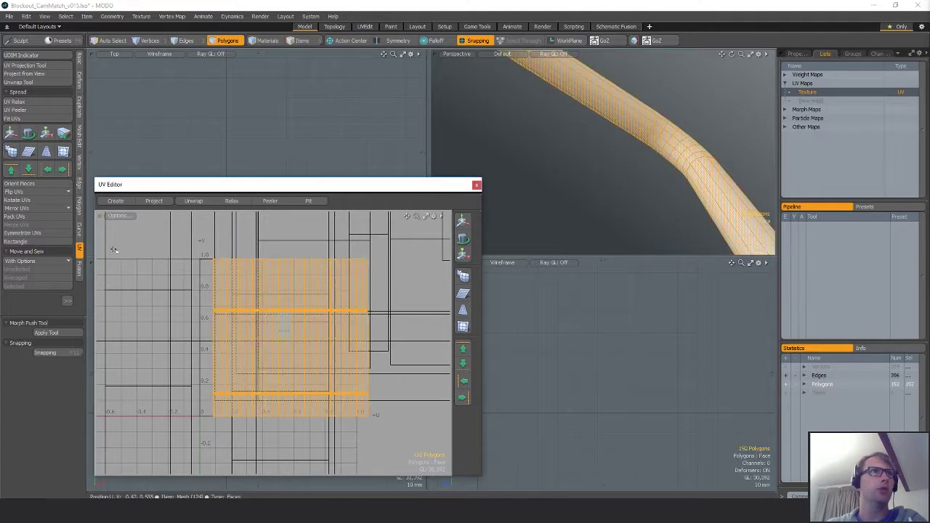
{"action": "left_click", "coordinate": [40, 239]}
{"action": "key", "text": "Return"}
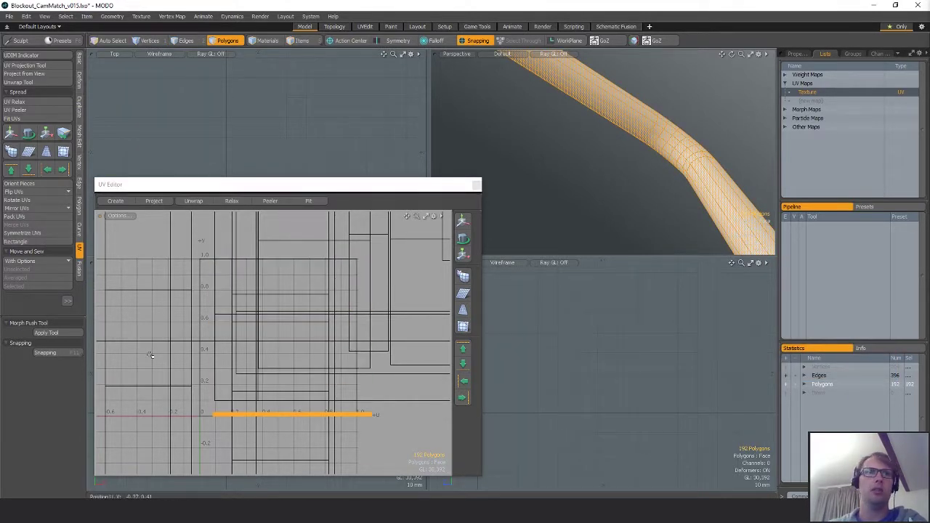
- Set the action center to Origin and activate the Transform tool on the pipe's UV strip
{"action": "left_click_drag", "start_coordinate": [149, 354], "coordinate": [161, 336], "text": "alt"}
{"action": "key", "text": "alt+o"}
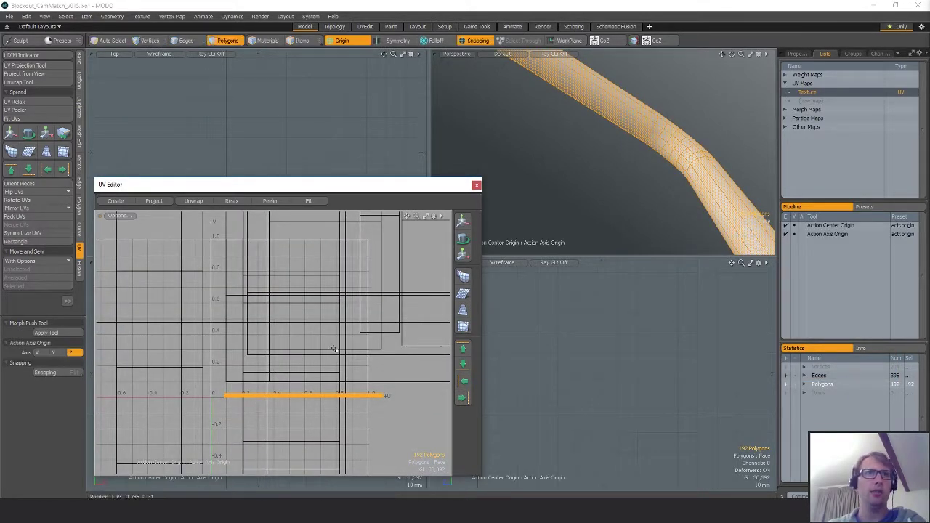
{"action": "key", "text": "y"}
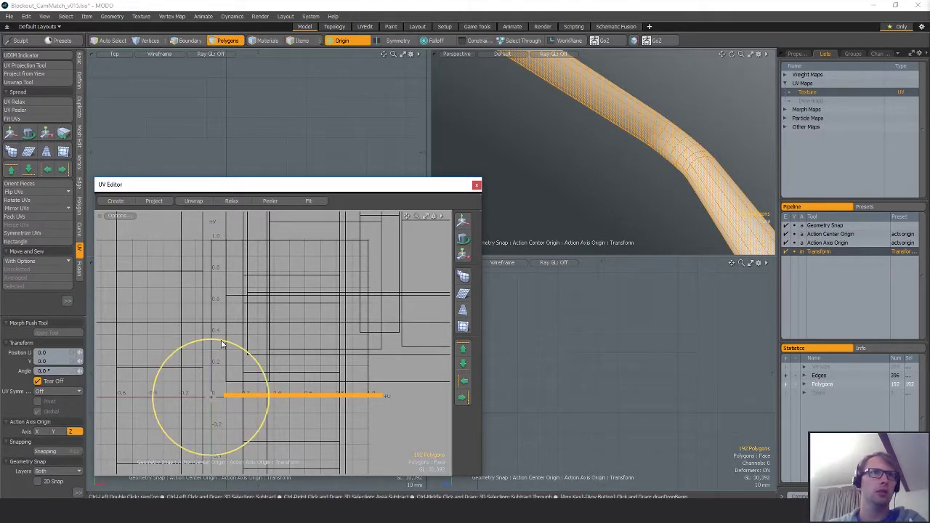
- Rotate the selected pipe's horizontal UV strip 90 degrees so it stands vertically beside the V axis
{"action": "left_click_drag", "start_coordinate": [222, 344], "coordinate": [221, 405], "text": "ctrl"}
{"action": "key", "text": "space"}
{"action": "scroll", "coordinate": [284, 398], "scroll_direction": "down", "scroll_amount": 2}
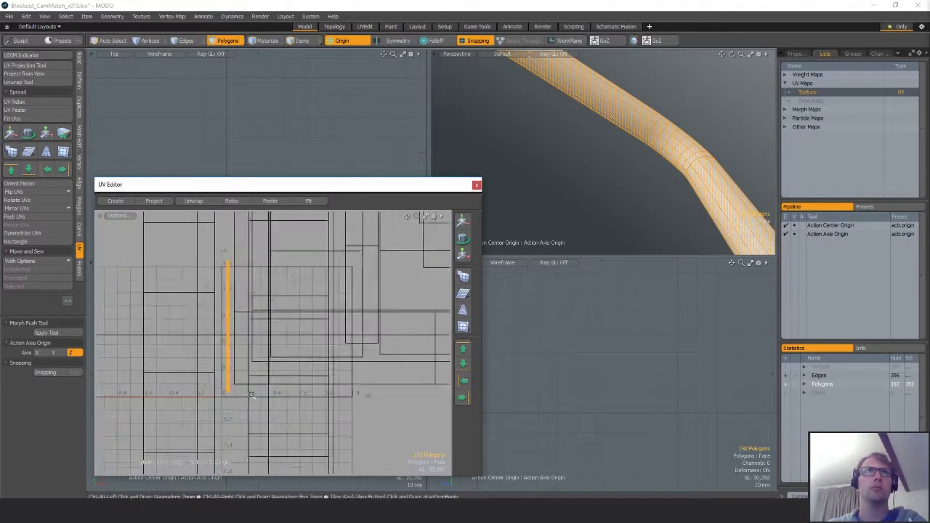
- Scale the pipe's vertical UV strip uniformly to about 1095.5% around the UV origin
{"action": "scroll", "coordinate": [614, 188], "scroll_direction": "down", "scroll_amount": 3}
{"action": "mouse_move", "coordinate": [614, 187]}
{"action": "left_mouse_down", "text": "alt"}
{"action": "mouse_move", "coordinate": [614, 167]}
{"action": "mouse_move", "coordinate": [510, 195]}
{"action": "mouse_move", "coordinate": [648, 153]}
{"action": "left_mouse_up", "text": "alt"}
{"action": "key", "text": "f"}
{"action": "scroll", "coordinate": [571, 187], "scroll_direction": "down", "scroll_amount": 3}
{"action": "key", "text": "r"}
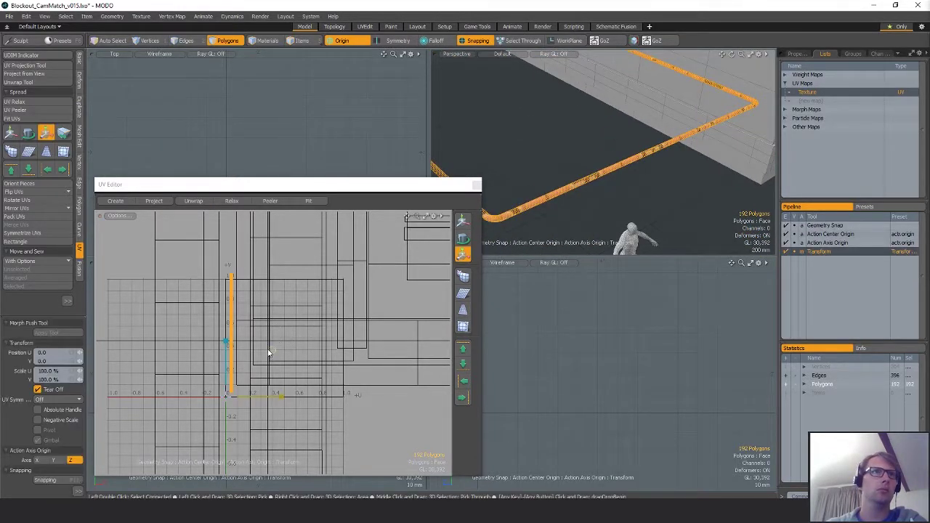
{"action": "left_click_drag", "start_coordinate": [272, 351], "coordinate": [535, 210]}
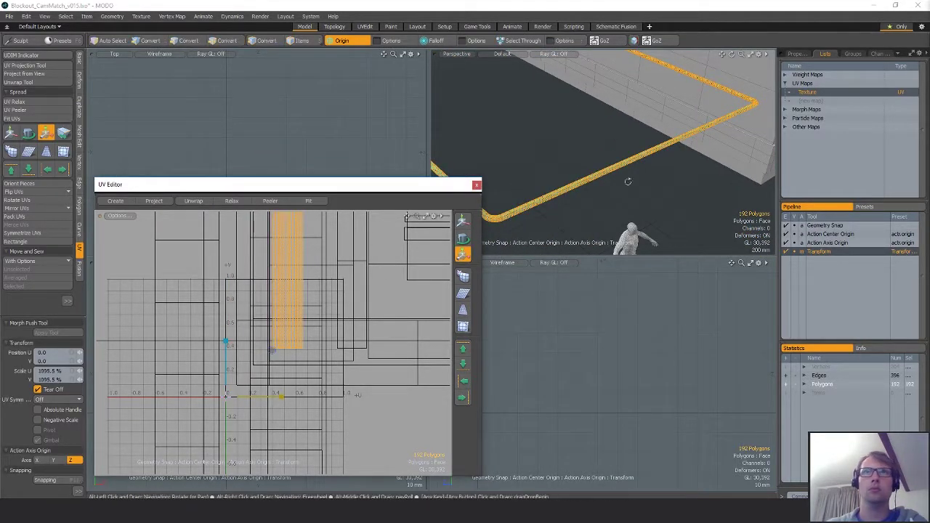
{"action": "left_click_drag", "start_coordinate": [606, 148], "coordinate": [648, 127], "text": "ctrl+alt"}
{"action": "left_click_drag", "start_coordinate": [649, 127], "coordinate": [607, 134], "text": "ctrl+alt"}
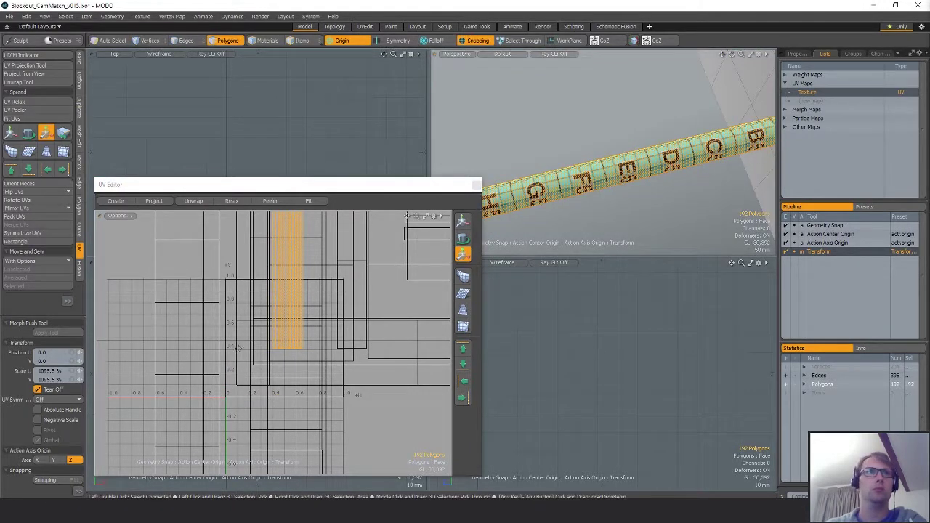
- Enlarge the pipe's UV strip again by scaling it uniformly to 138%
{"action": "key", "text": "space"}
{"action": "key", "text": "w"}
{"action": "mouse_move", "coordinate": [267, 354]}
{"action": "middle_mouse_down"}
{"action": "mouse_move", "coordinate": [280, 350]}
{"action": "mouse_move", "coordinate": [270, 349]}
{"action": "middle_mouse_up"}
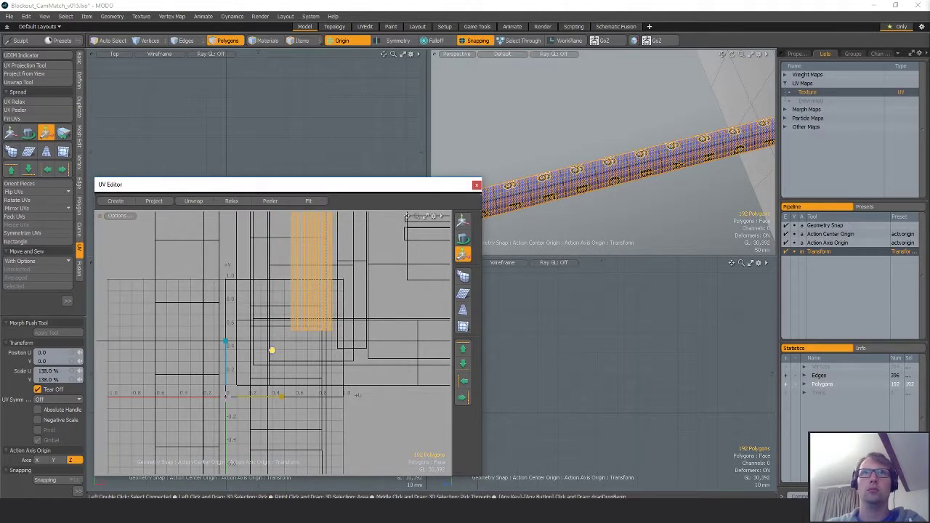
{"action": "left_click_drag", "start_coordinate": [632, 191], "coordinate": [605, 170], "text": "alt"}
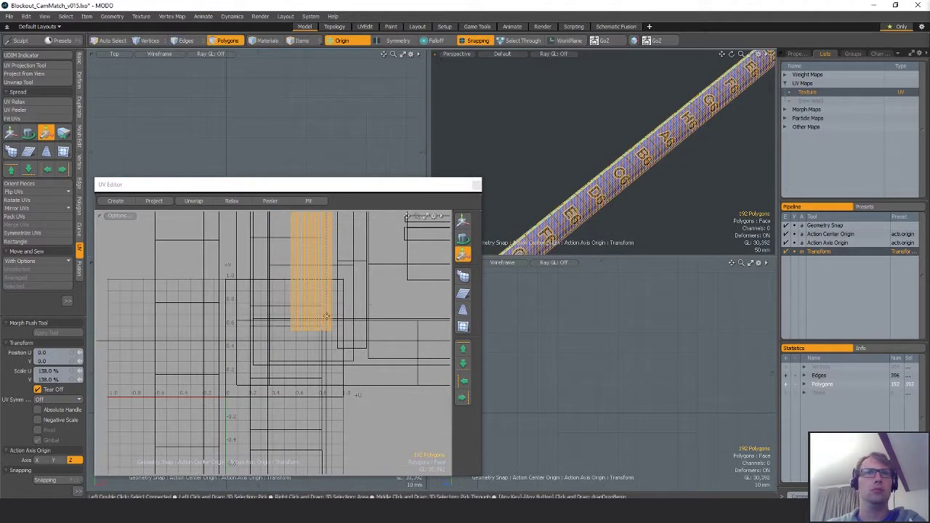
- Move the enlarged UV strip back beside the UV origin and deselect its polygons
{"action": "key", "text": "q"}
{"action": "key", "text": "r"}
{"action": "middle_click_drag", "start_coordinate": [282, 351], "coordinate": [289, 347]}
{"action": "left_click_drag", "start_coordinate": [226, 397], "coordinate": [165, 457]}
{"action": "key", "text": "space"}
{"action": "left_click", "coordinate": [360, 281]}
- Unhide all geometry, select the untextured bent pipe next to the finished one and isolate it
{"action": "left_click_drag", "start_coordinate": [697, 124], "coordinate": [663, 197], "text": "ctrl+alt"}
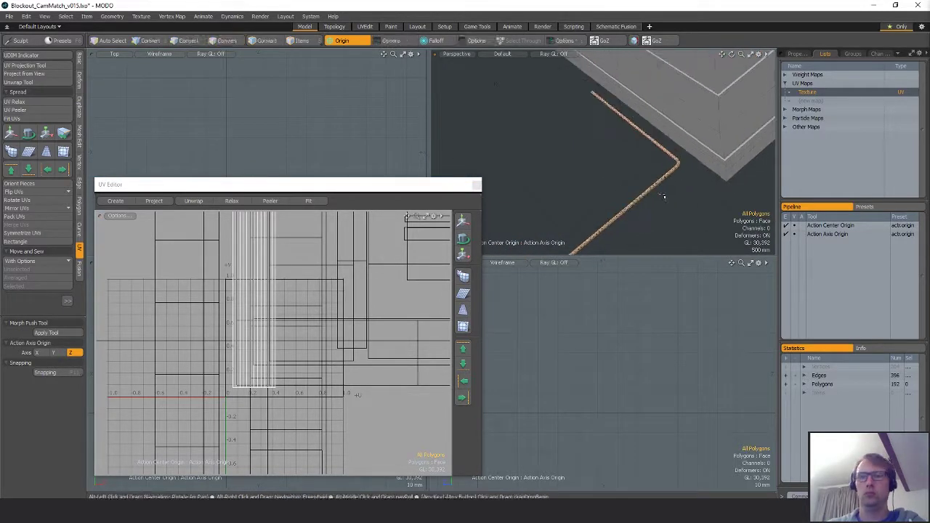
{"action": "key", "text": "u"}
{"action": "left_click_drag", "start_coordinate": [560, 171], "coordinate": [581, 172], "text": "ctrl+alt"}
{"action": "key", "text": "3"}
{"action": "double_click", "coordinate": [607, 150]}
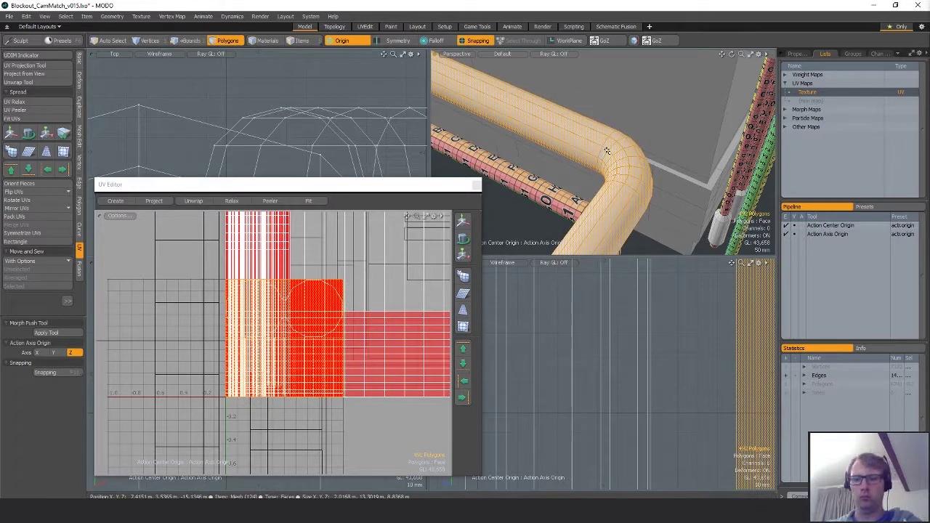
{"action": "key", "text": "shift+h"}
- Unwrap the isolated pipe with the UV Peeler along its lengthwise edge loop
{"action": "left_click_drag", "start_coordinate": [646, 165], "coordinate": [586, 168], "text": "alt"}
{"action": "key", "text": "1"}
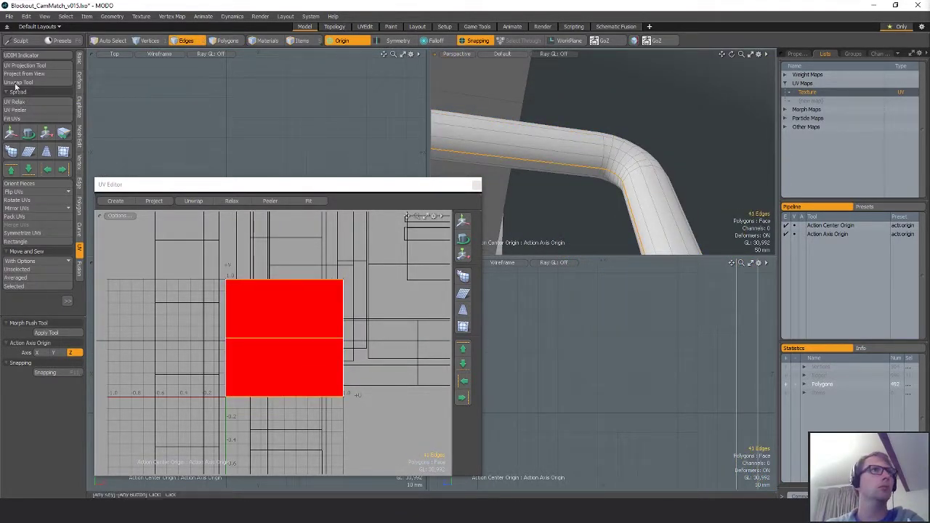
{"action": "left_click", "coordinate": [16, 111]}
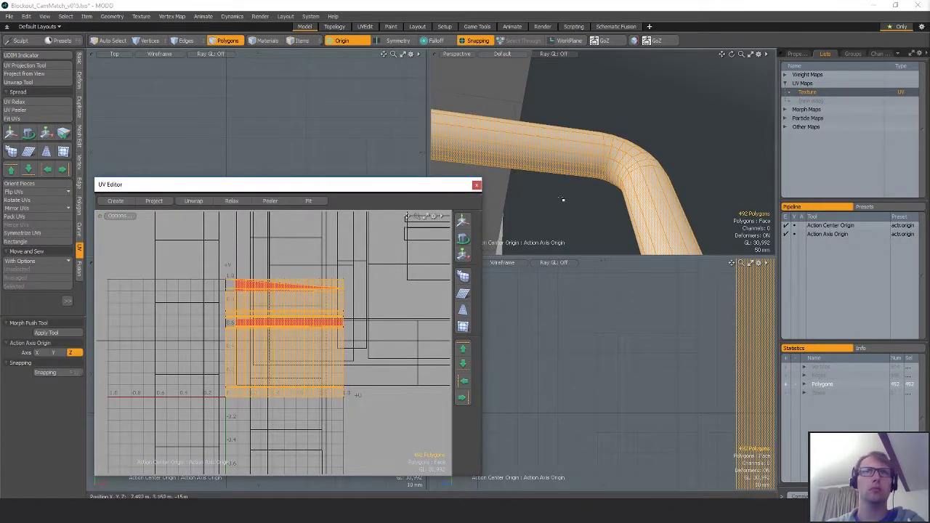
{"action": "left_click", "coordinate": [26, 112]}
{"action": "left_click", "coordinate": [287, 332]}
{"action": "key", "text": "space"}
{"action": "key", "text": "space"}
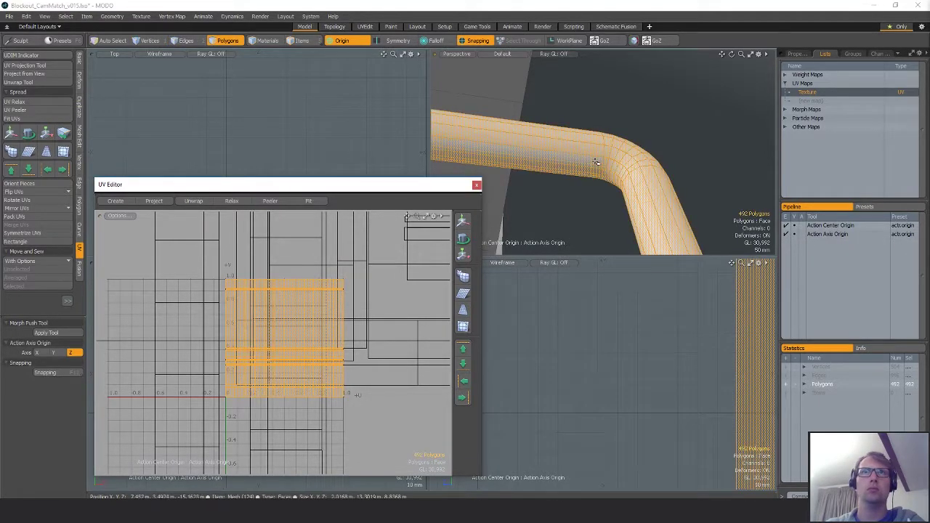
- Move the outermost lengthwise polygon row of the peeled UV shell to the shell's opposite side
{"action": "left_click", "coordinate": [596, 162]}
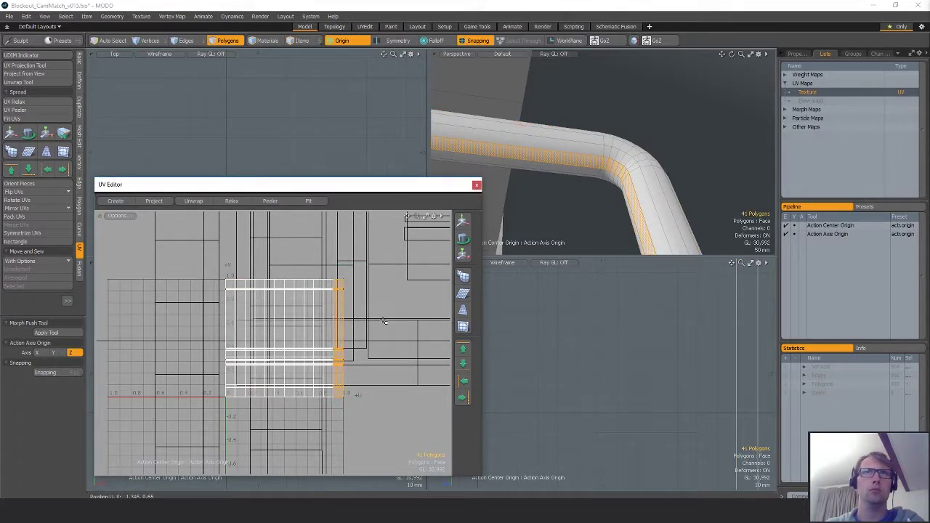
{"action": "key", "text": "w"}
{"action": "left_click_drag", "start_coordinate": [274, 397], "coordinate": [302, 396]}
{"action": "key", "text": "space"}
{"action": "key", "text": "space"}
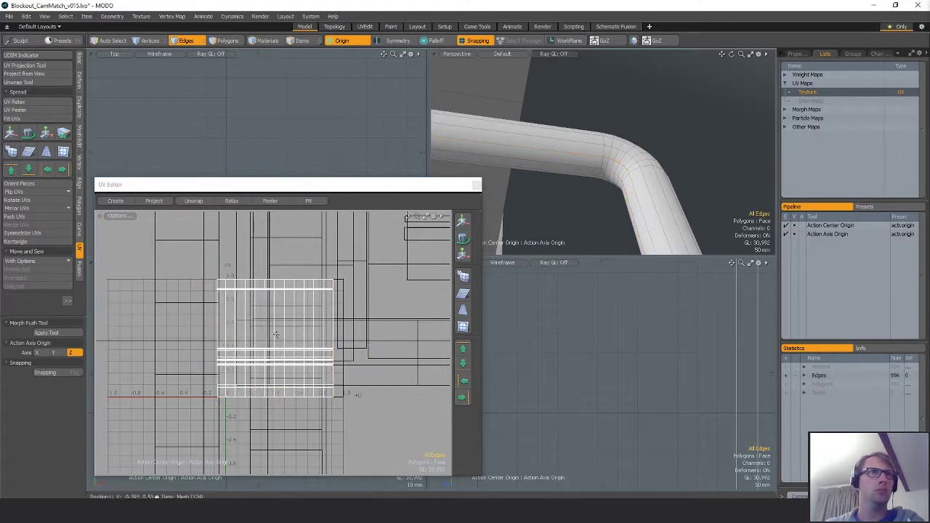
- Apply the Rectangle UV command to all polygons of the isolated pipe
{"action": "key", "text": "3"}
{"action": "left_click", "coordinate": [33, 233]}
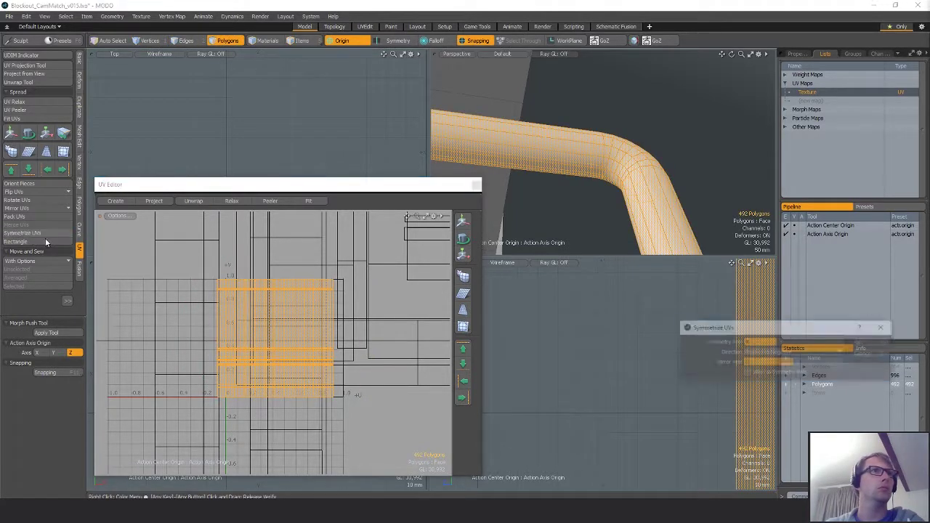
{"action": "left_click", "coordinate": [864, 354]}
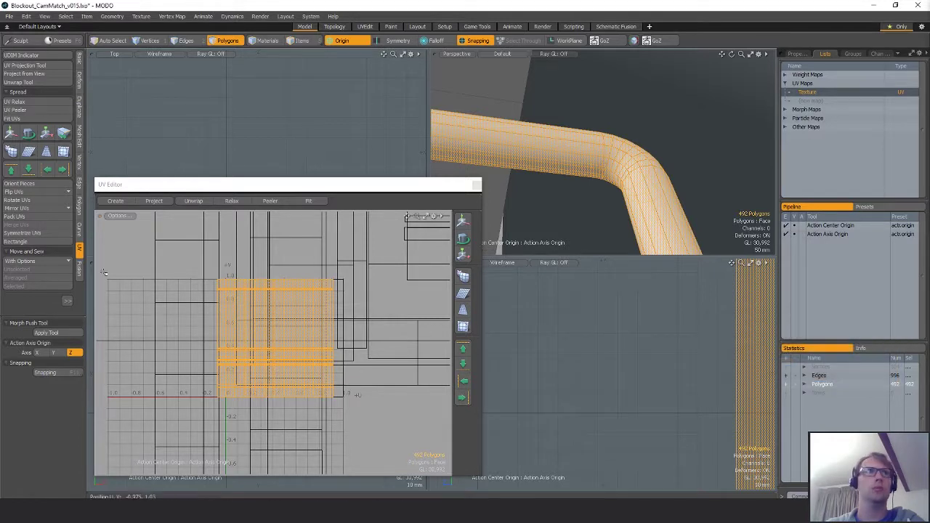
{"action": "left_click", "coordinate": [21, 244]}
{"action": "key", "text": "Return"}
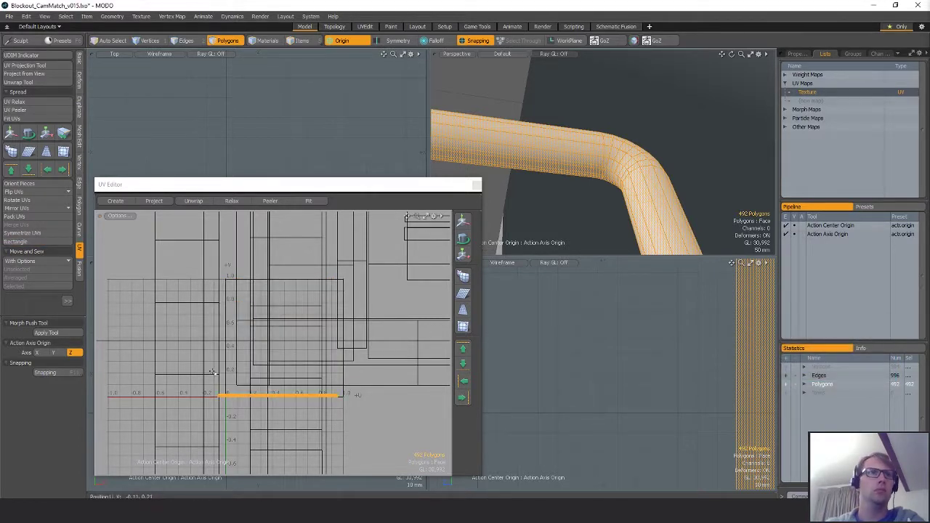
- Rotate the flat UV strip 90 degrees to vertical and move it just beside the V axis
{"action": "key", "text": "y"}
{"action": "left_click_drag", "start_coordinate": [190, 397], "coordinate": [122, 455], "text": "ctrl"}
{"action": "key", "text": "w"}
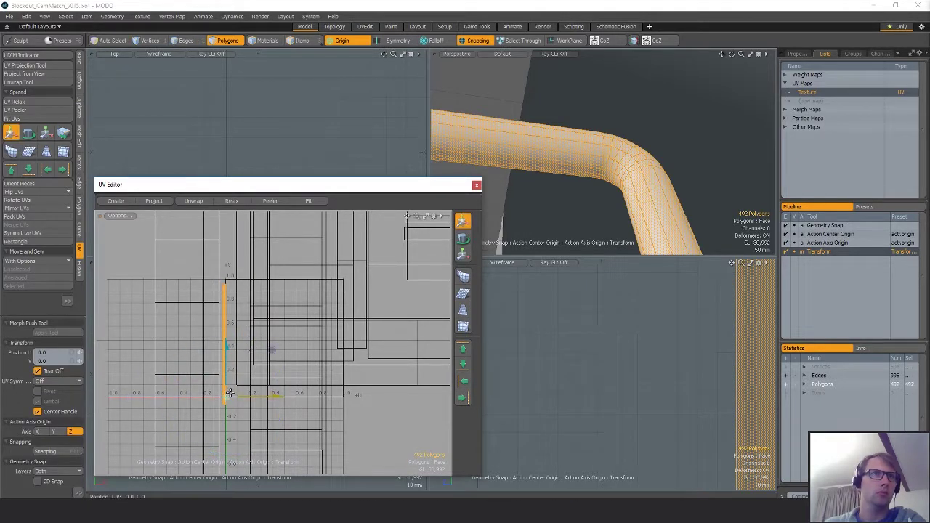
{"action": "left_click_drag", "start_coordinate": [183, 386], "coordinate": [231, 351], "text": "ctrl+alt"}
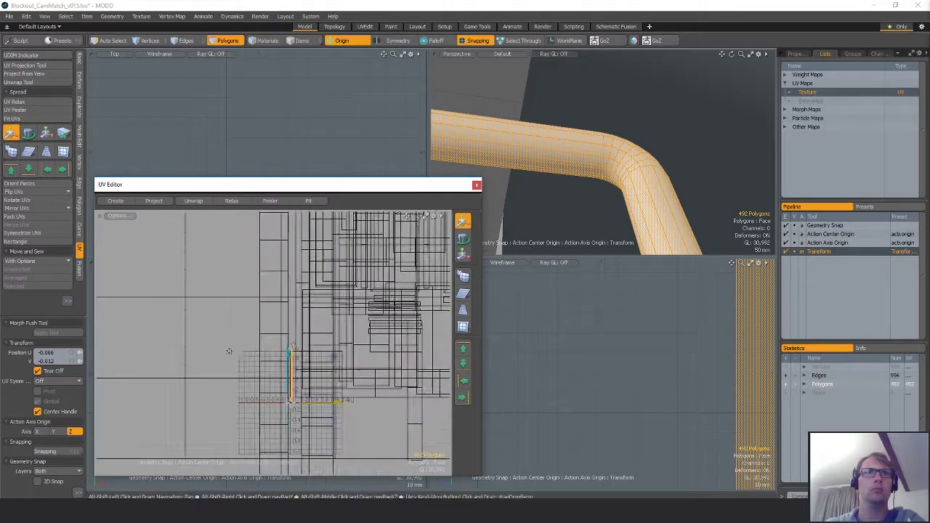
{"action": "key", "text": "space"}
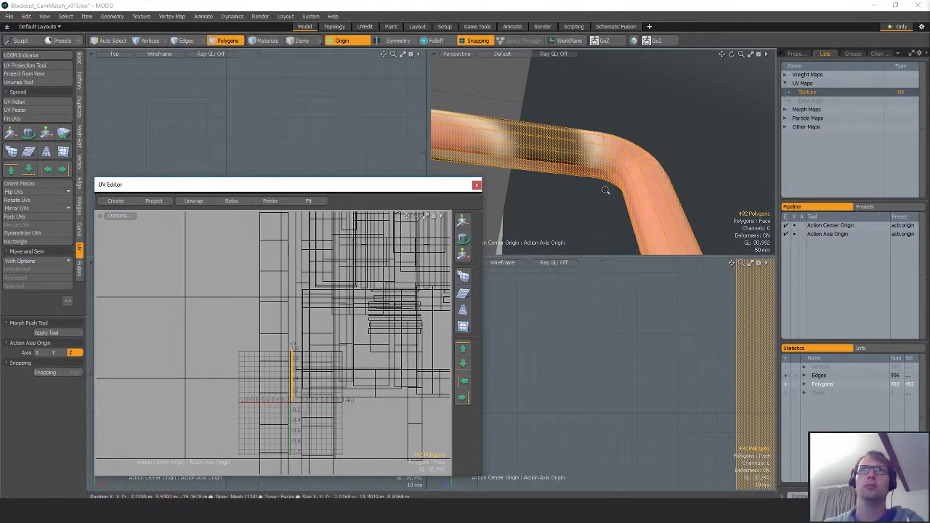
- Scale up the pipe's vertical UV strip, with a final uniform scale of 186%
{"action": "left_click_drag", "start_coordinate": [605, 190], "coordinate": [592, 149], "text": "ctrl+alt"}
{"action": "key", "text": "r"}
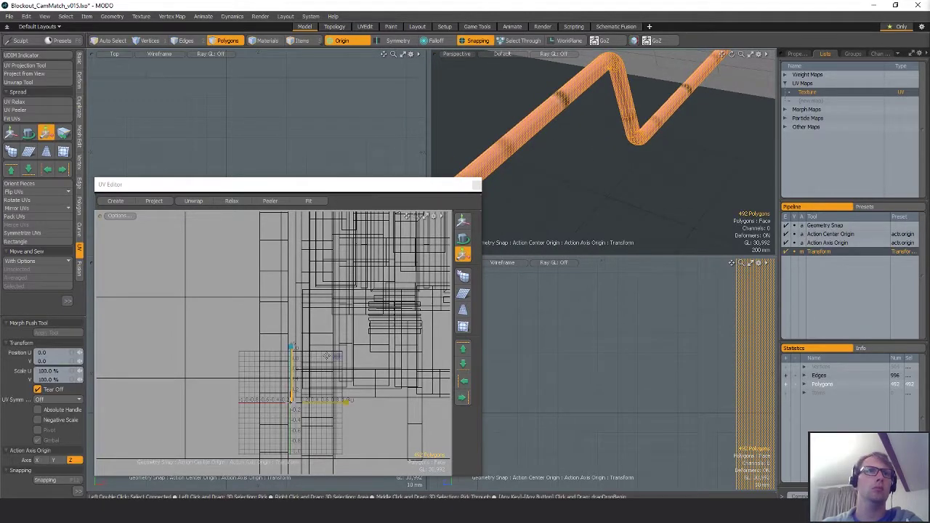
{"action": "left_click_drag", "start_coordinate": [338, 358], "coordinate": [336, 356]}
{"action": "left_click", "coordinate": [350, 356]}
{"action": "left_click_drag", "start_coordinate": [586, 152], "coordinate": [668, 157], "text": "alt"}
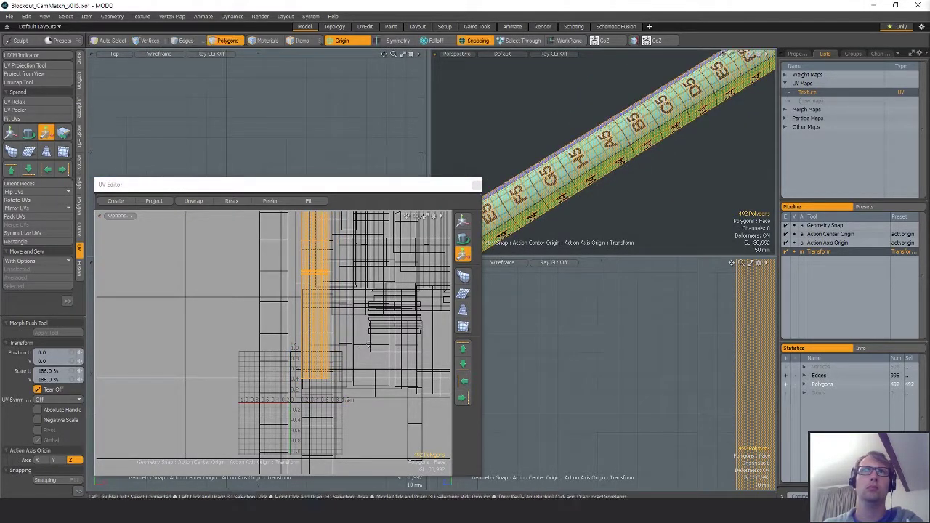
- Reduce the pipe's UV strip to 87.5% and deselect its polygons
{"action": "key", "text": "q"}
{"action": "key", "text": "r"}
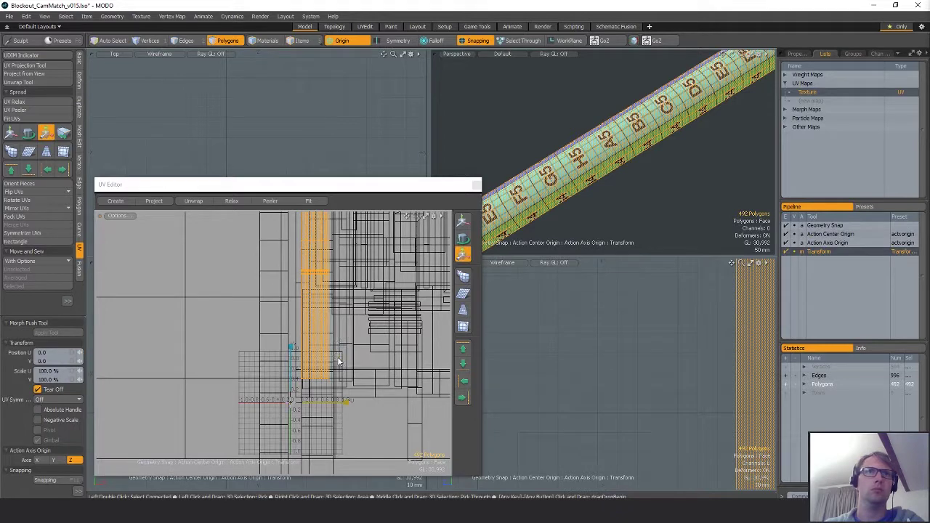
{"action": "left_click_drag", "start_coordinate": [338, 360], "coordinate": [336, 356]}
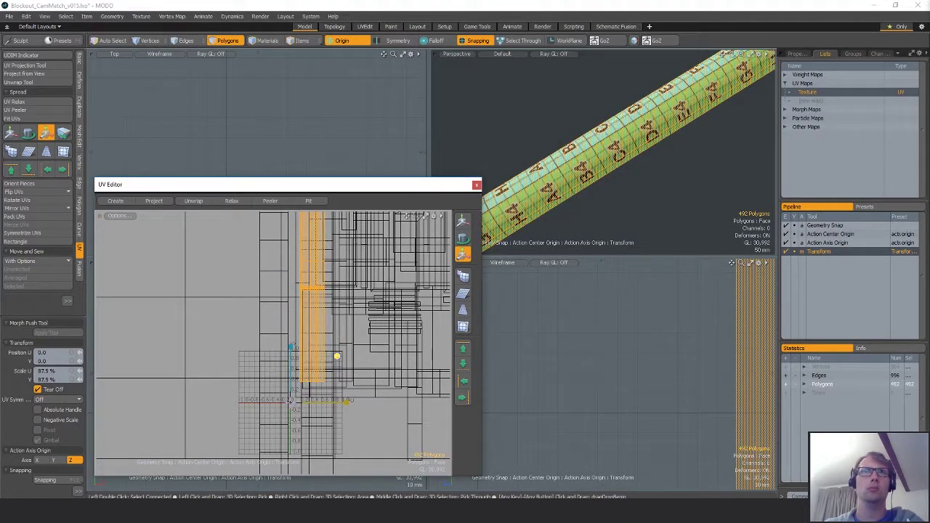
{"action": "key", "text": "q"}
{"action": "left_click", "coordinate": [365, 358]}
- Unhide all geometry, pick a lengthwise edge loop on the large S-bend pipe and isolate that pipe
{"action": "scroll", "coordinate": [365, 358], "scroll_direction": "down", "scroll_amount": 5}
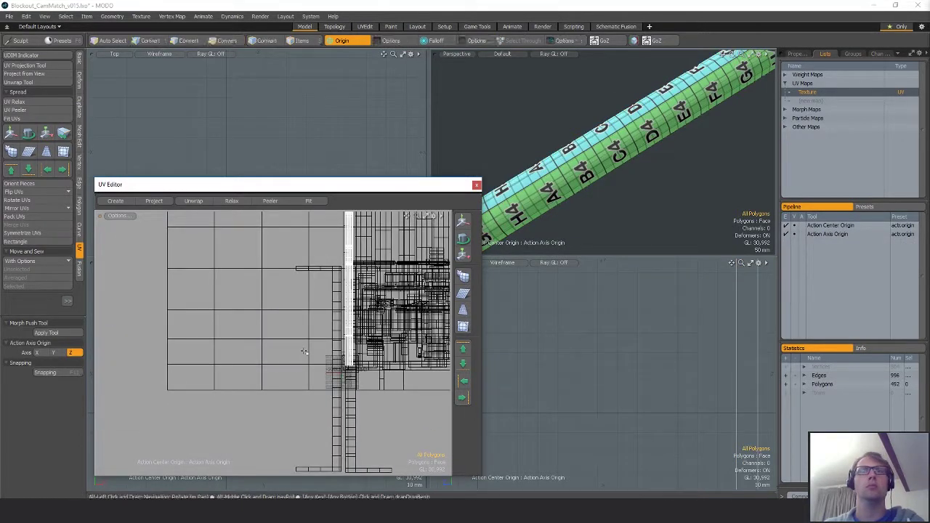
{"action": "scroll", "coordinate": [689, 179], "scroll_direction": "down", "scroll_amount": 5}
{"action": "left_click_drag", "start_coordinate": [689, 180], "coordinate": [609, 118], "text": "alt"}
{"action": "key", "text": "u"}
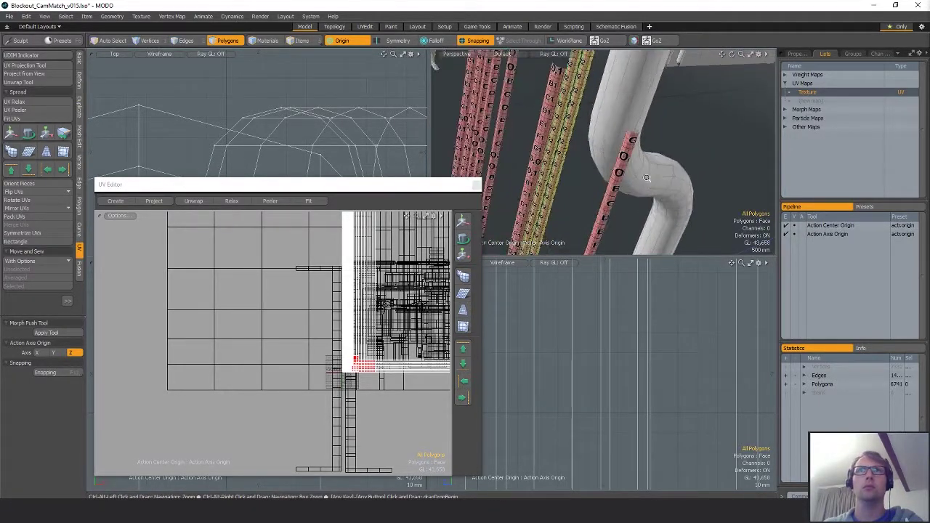
{"action": "key", "text": "1"}
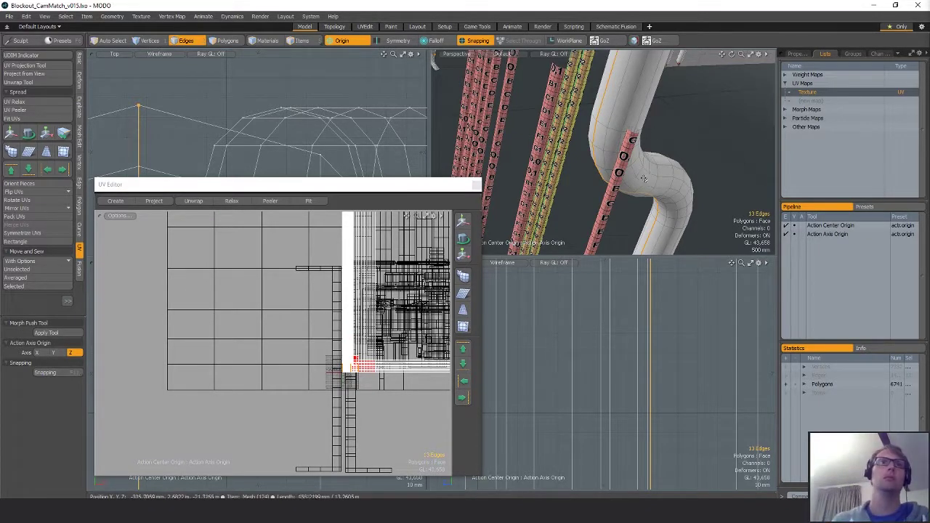
{"action": "key", "text": "3"}
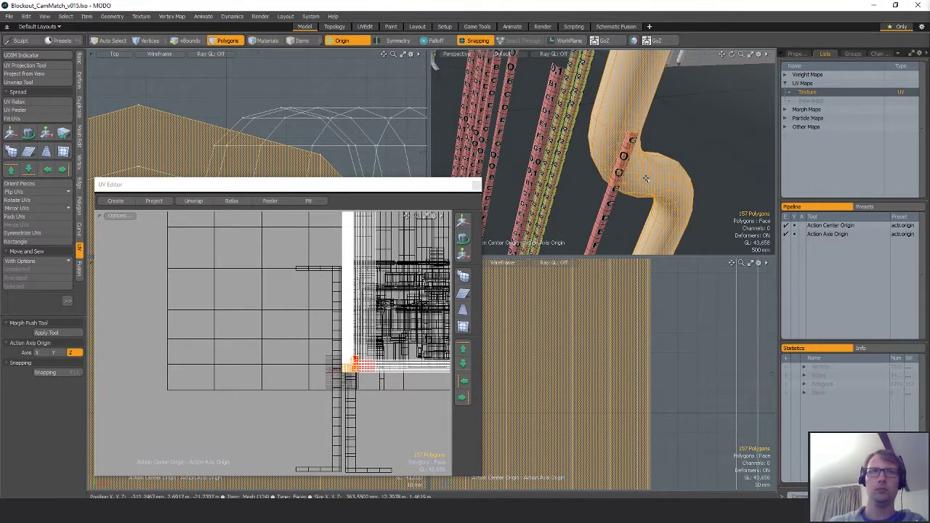
{"action": "key", "text": "shift+h"}
{"action": "left_click", "coordinate": [354, 359]}
{"action": "key", "text": "Escape"}
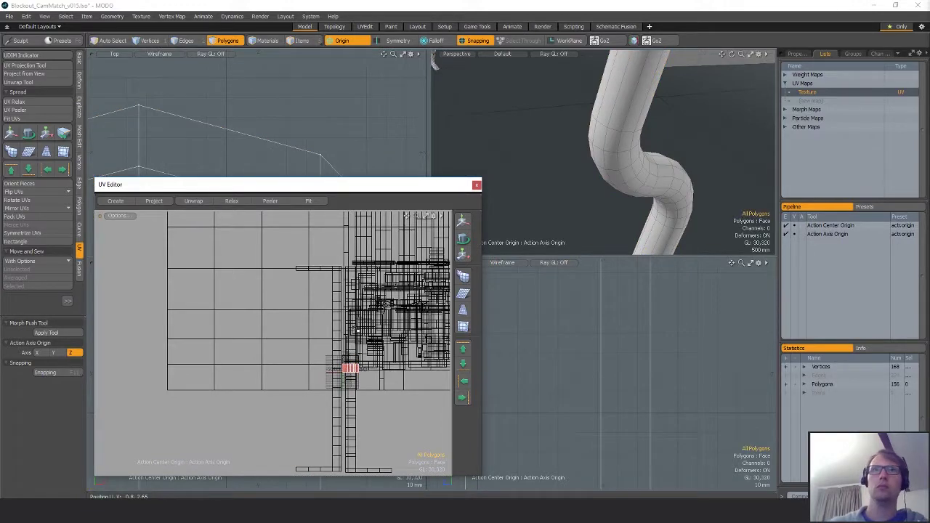
- Unwrap the large S-bend pipe with the UV Peeler along its selected edge loop
{"action": "key", "text": "2"}
{"action": "left_click", "coordinate": [270, 200]}
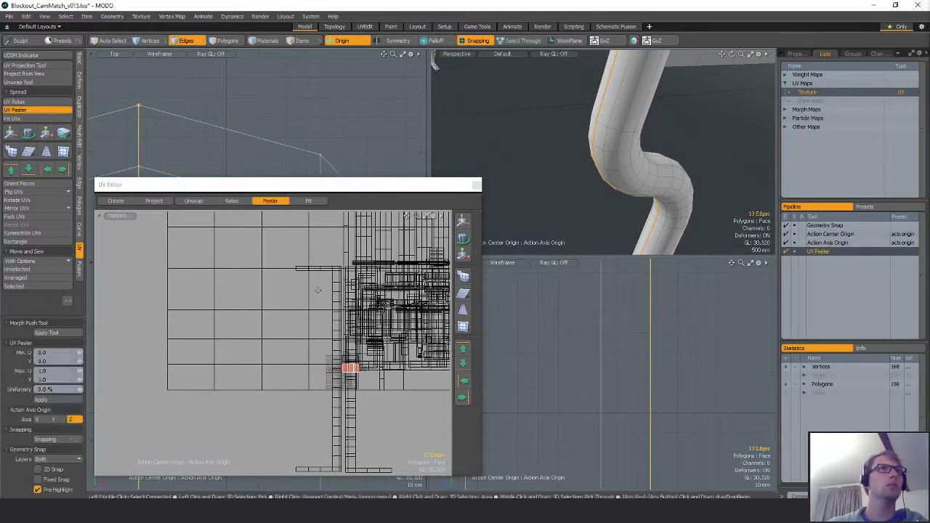
{"action": "scroll", "coordinate": [354, 368], "scroll_direction": "up", "scroll_amount": 8}
{"action": "key", "text": "q"}
- Select all polygons of the large pipe's UV shell and apply the Rectangle UV command
{"action": "key", "text": "3"}
{"action": "double_click", "coordinate": [298, 354]}
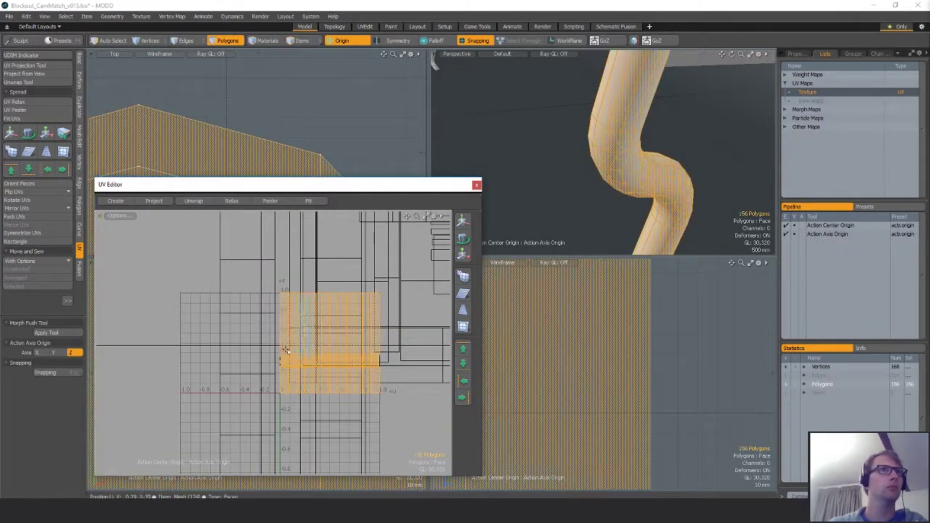
{"action": "left_click", "coordinate": [42, 242]}
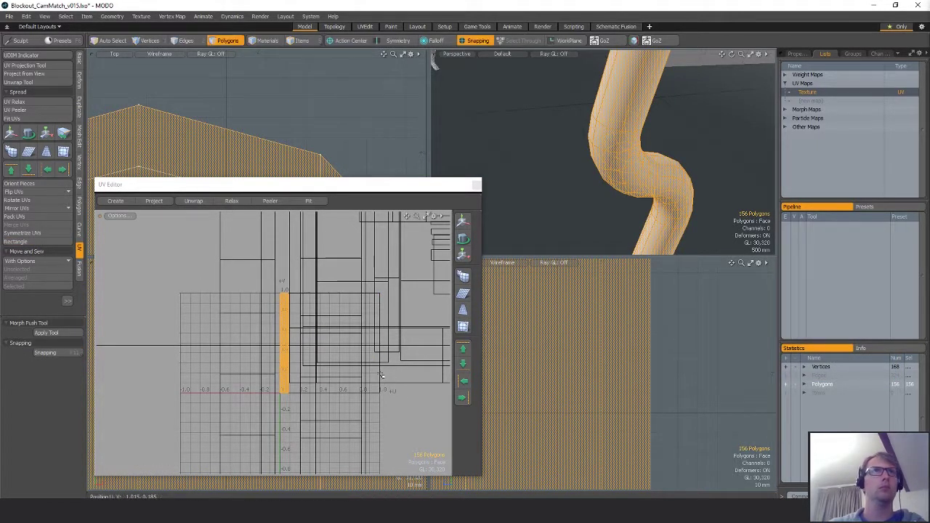
- Scale up the large pipe's UV strip to about 0.6 UV units wide and deselect it
{"action": "key", "text": "y"}
{"action": "scroll", "coordinate": [361, 331], "scroll_direction": "down", "scroll_amount": 3}
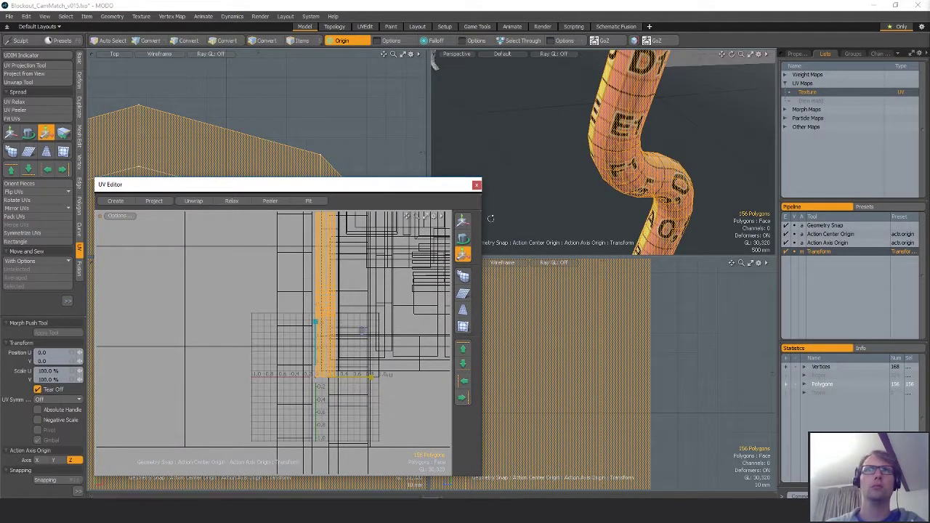
{"action": "left_click_drag", "start_coordinate": [549, 181], "coordinate": [653, 156], "text": "alt"}
{"action": "left_click_drag", "start_coordinate": [600, 208], "coordinate": [604, 187], "text": "ctrl+alt"}
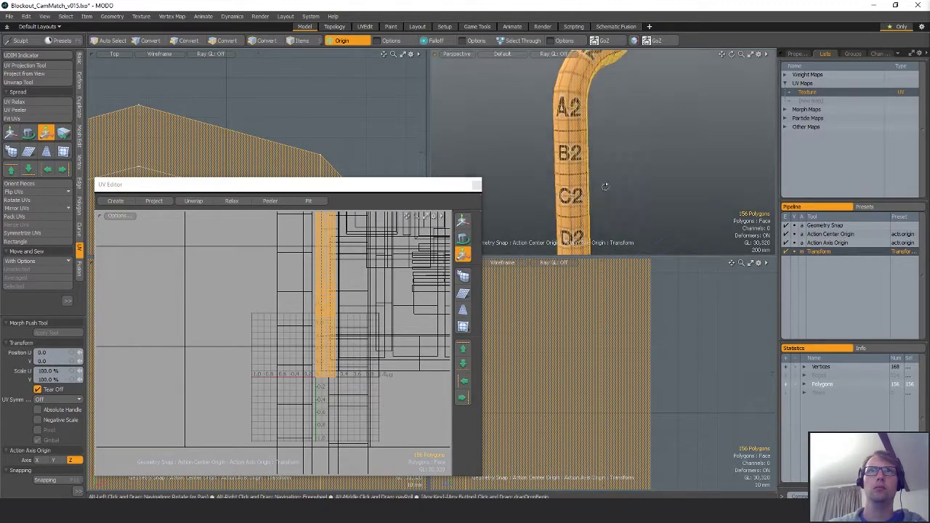
{"action": "left_click_drag", "start_coordinate": [339, 328], "coordinate": [361, 331]}
{"action": "left_click_drag", "start_coordinate": [643, 163], "coordinate": [596, 177], "text": "alt"}
{"action": "key", "text": "q"}
{"action": "left_click", "coordinate": [596, 179]}
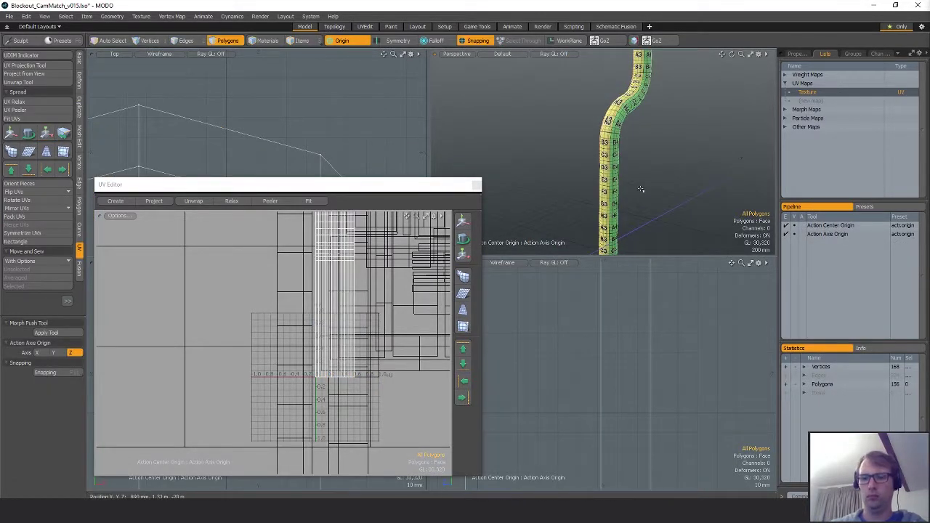
- Unhide all geometry, select the large S-bend pipe and scale its UV strip up to about 0.8 UV units wide
{"action": "key", "text": "u"}
{"action": "left_click_drag", "start_coordinate": [652, 199], "coordinate": [550, 167], "text": "ctrl+alt"}
{"action": "double_click", "coordinate": [353, 300]}
{"action": "key", "text": "y"}
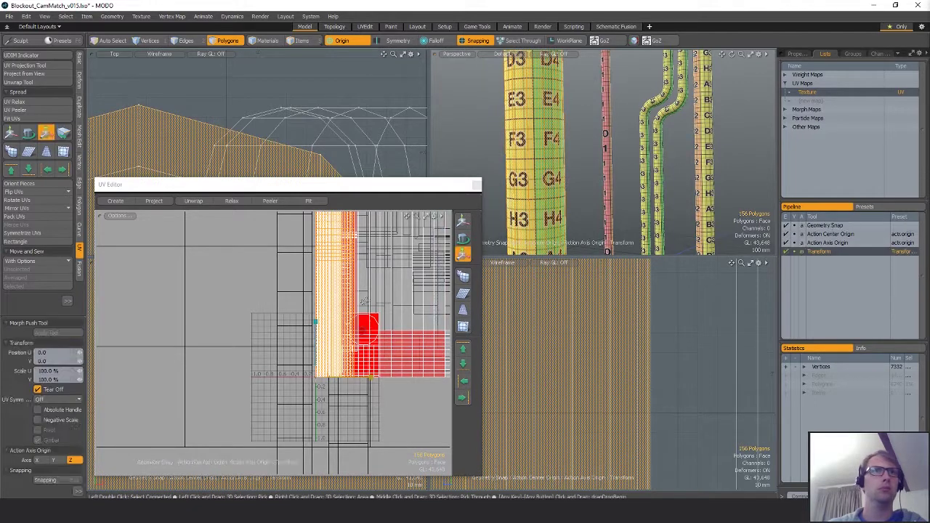
{"action": "left_click_drag", "start_coordinate": [361, 336], "coordinate": [361, 330]}
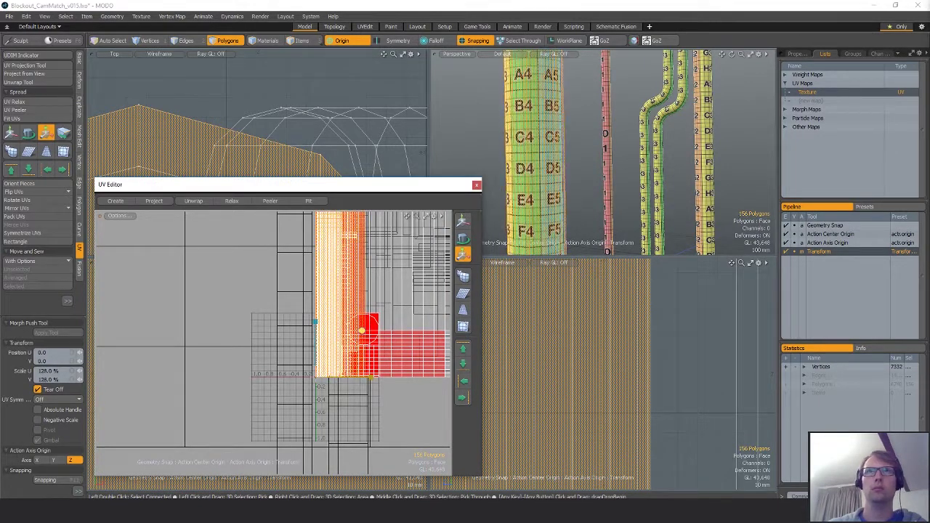
{"action": "key", "text": "q"}
{"action": "key", "text": "Escape"}
- Pick the lowest of the long horizontal bent pipes in front of the building and isolate it
{"action": "left_click_drag", "start_coordinate": [635, 121], "coordinate": [606, 193], "text": "alt"}
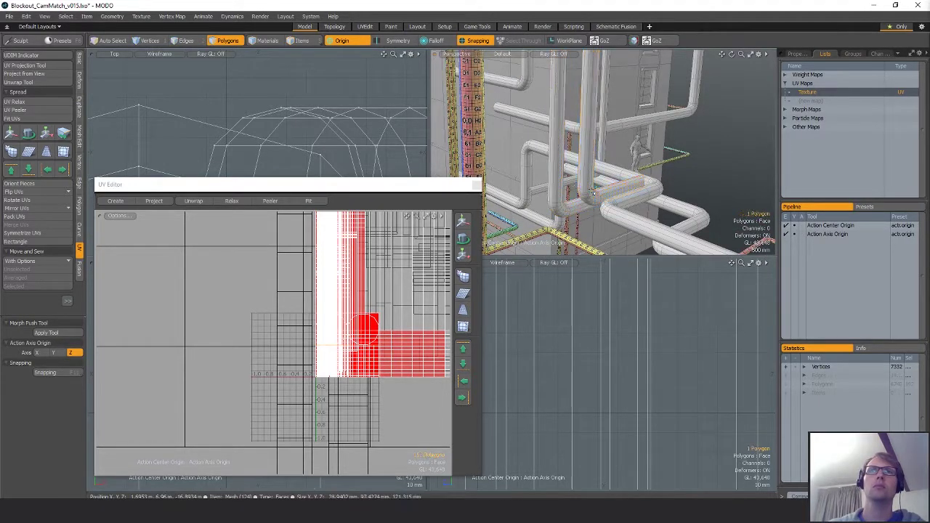
{"action": "left_click_drag", "start_coordinate": [578, 209], "coordinate": [601, 277], "text": "alt"}
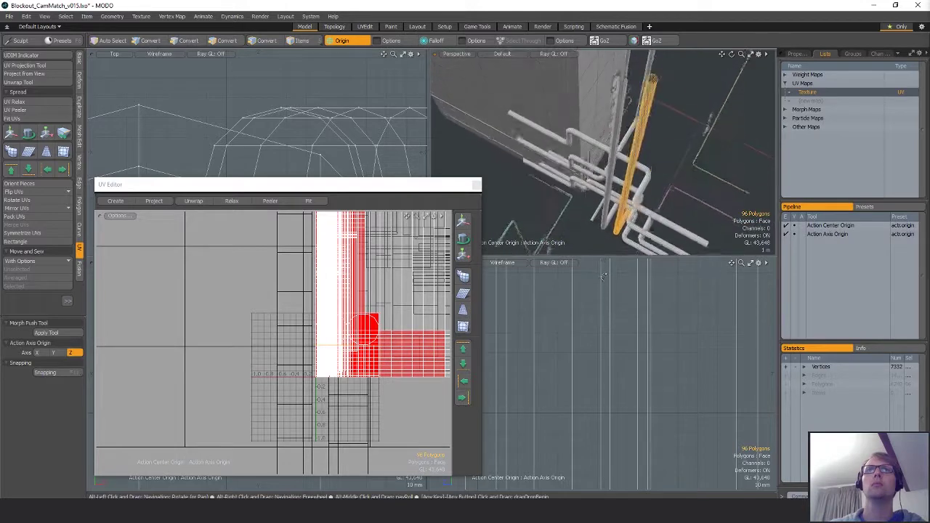
{"action": "left_click_drag", "start_coordinate": [597, 239], "coordinate": [722, 185], "text": "alt"}
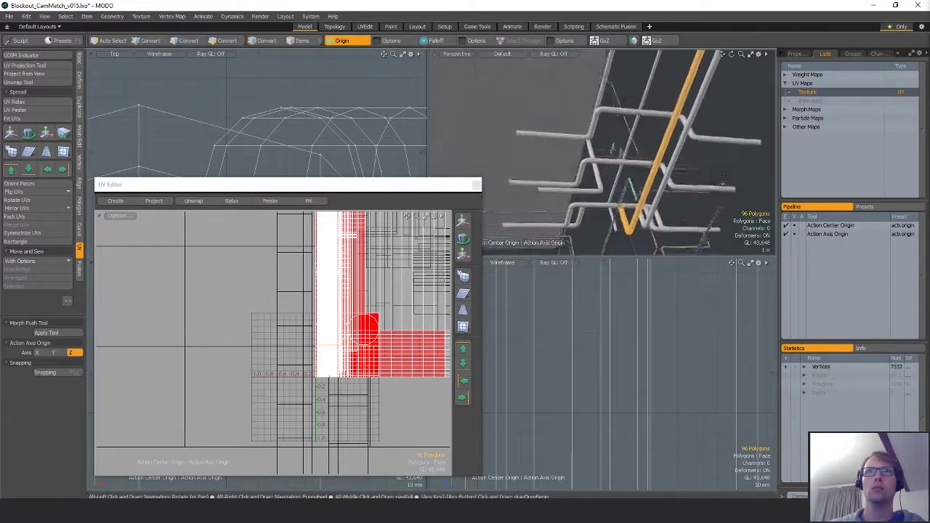
{"action": "left_click_drag", "start_coordinate": [665, 218], "coordinate": [535, 193], "text": "alt"}
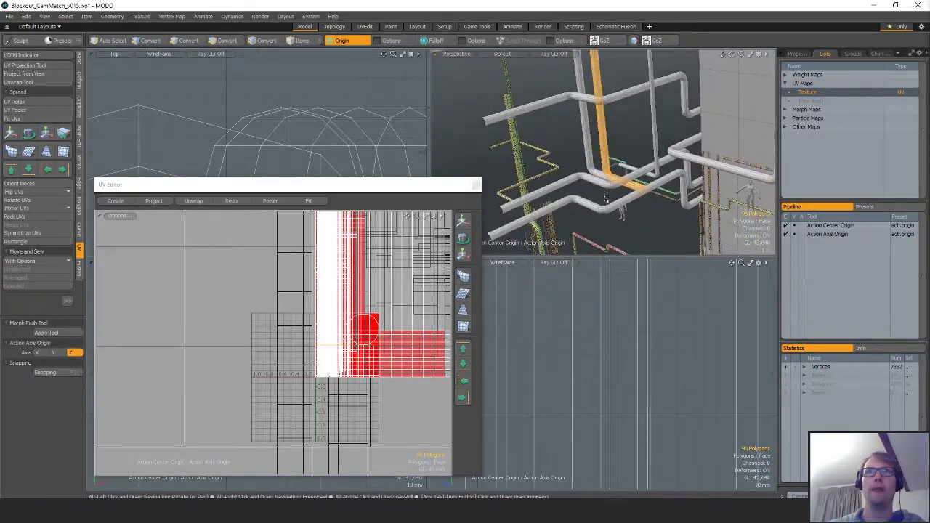
{"action": "double_click", "coordinate": [603, 213]}
{"action": "left_click_drag", "start_coordinate": [603, 213], "coordinate": [629, 199], "text": "alt"}
{"action": "key", "text": "shift+h"}
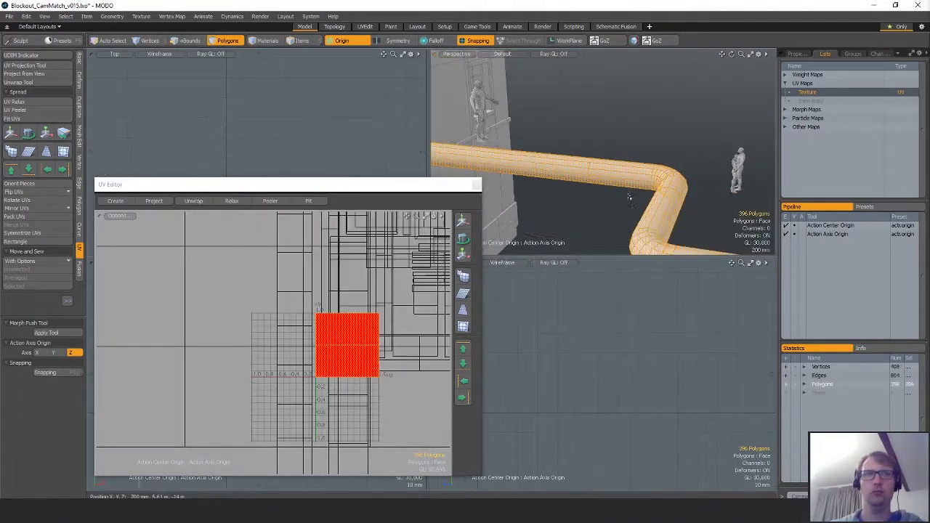
- Select a lengthwise edge loop on the isolated bent pipe and unwrap the pipe with the UV Peeler
{"action": "left_click_drag", "start_coordinate": [614, 249], "coordinate": [594, 183], "text": "alt"}
{"action": "key", "text": "2"}
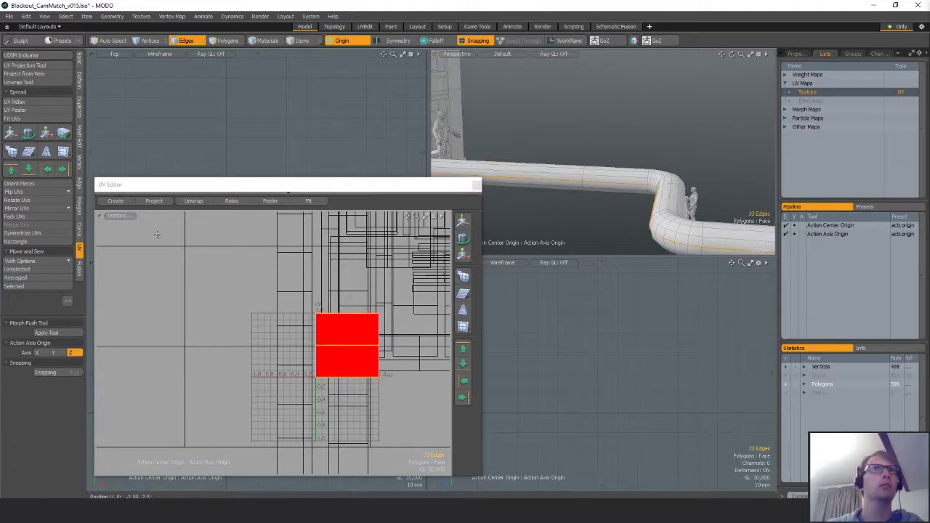
{"action": "left_click", "coordinate": [29, 117]}
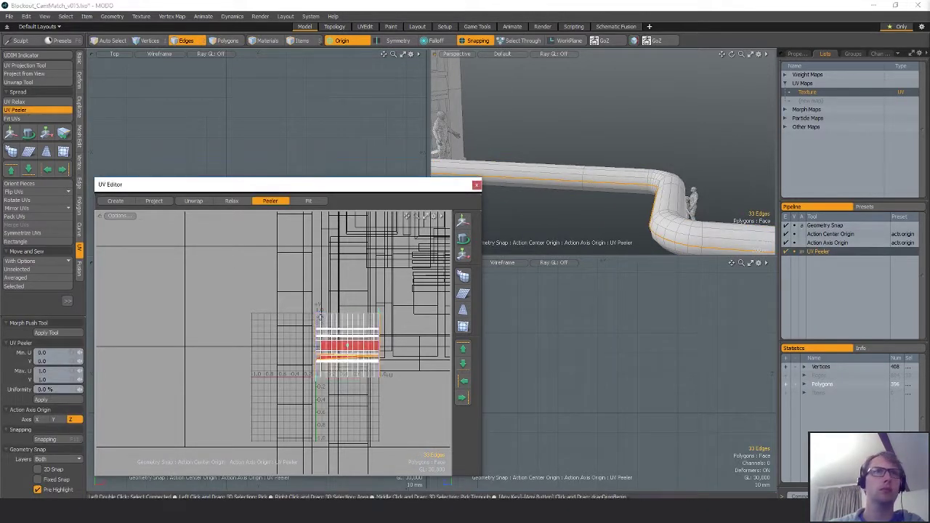
{"action": "left_click", "coordinate": [25, 111]}
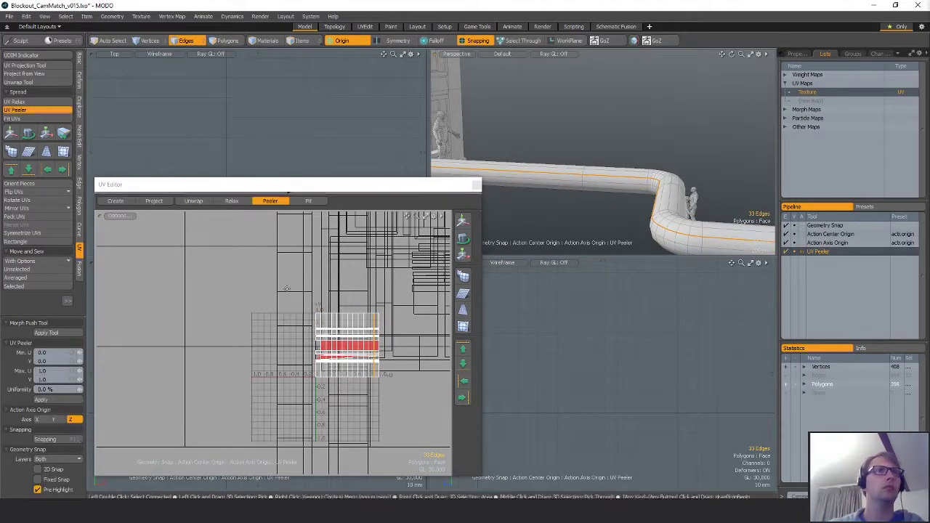
{"action": "left_click", "coordinate": [562, 179]}
- Select all polygons of the bent pipe's UV shell, shift the shell slightly and apply the Rectangle UV command
{"action": "key", "text": "3"}
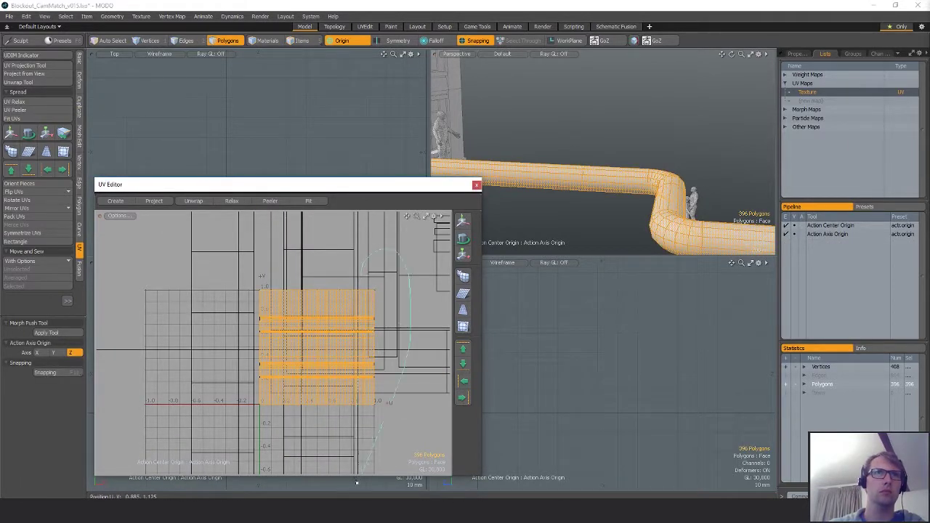
{"action": "right_click_drag", "start_coordinate": [356, 483], "coordinate": [356, 480]}
{"action": "key", "text": "w"}
{"action": "left_click_drag", "start_coordinate": [379, 342], "coordinate": [407, 341]}
{"action": "key", "text": "q"}
{"action": "key", "text": "2"}
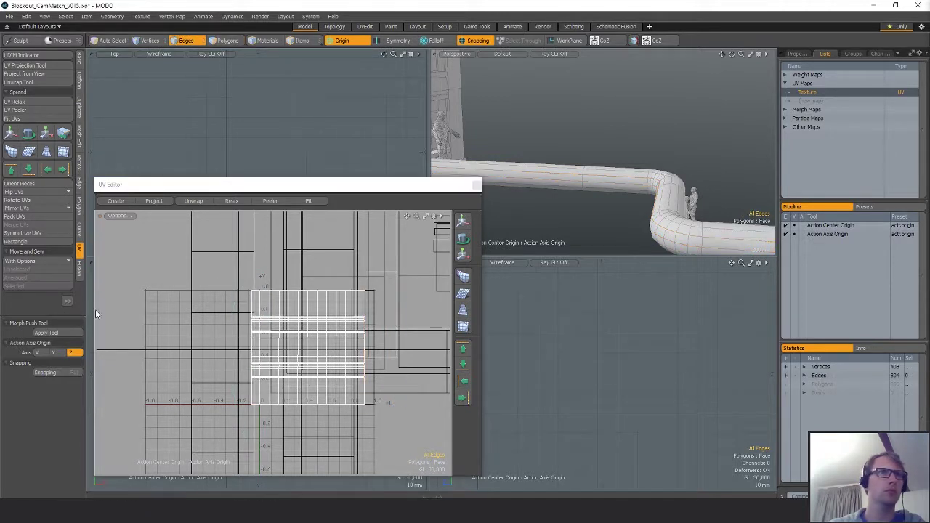
{"action": "key", "text": "3"}
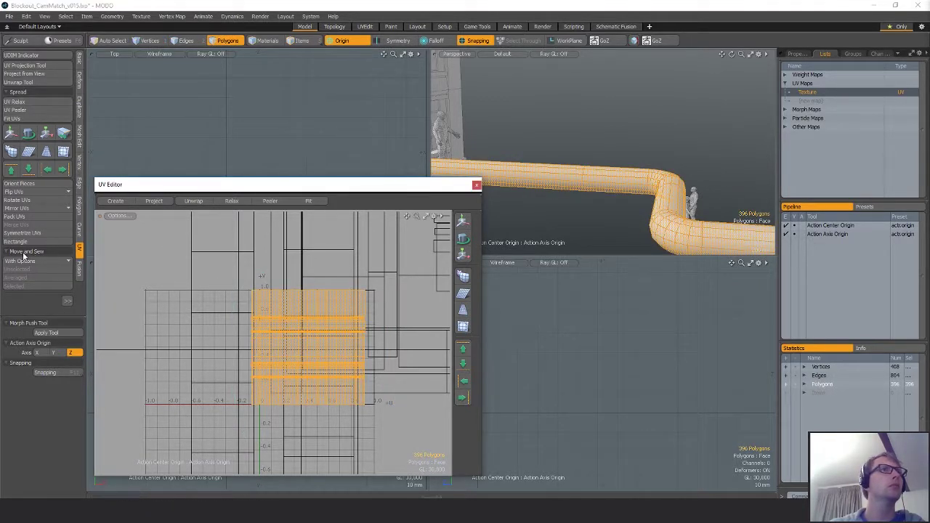
{"action": "left_click", "coordinate": [19, 242]}
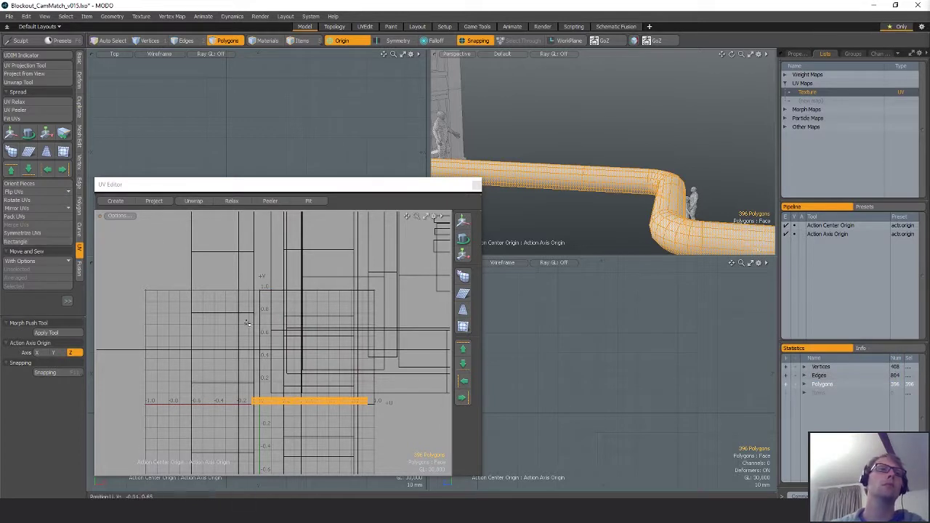
- Rotate the bent pipe's UV strip 90° to stand vertically and move it just to the positive side of the V axis
{"action": "key", "text": "w"}
{"action": "left_click_drag", "start_coordinate": [260, 347], "coordinate": [204, 418]}
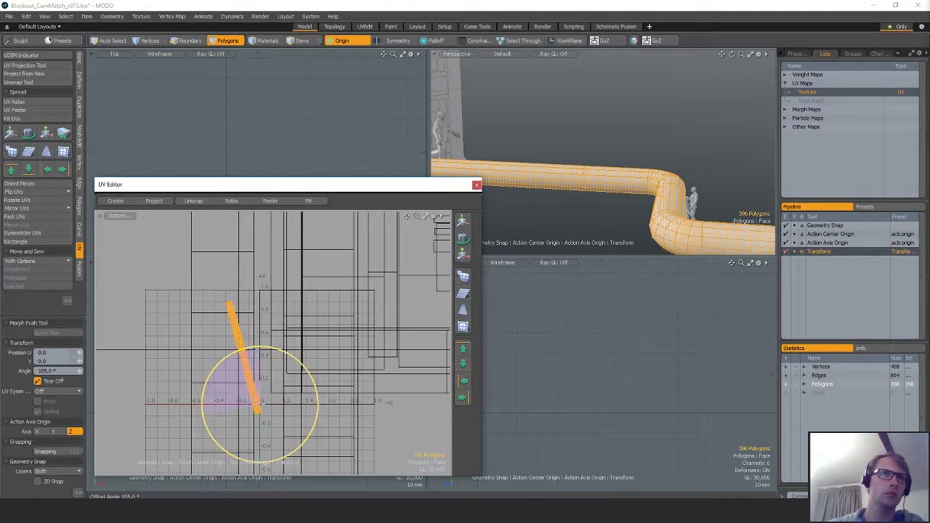
{"action": "key", "text": "w"}
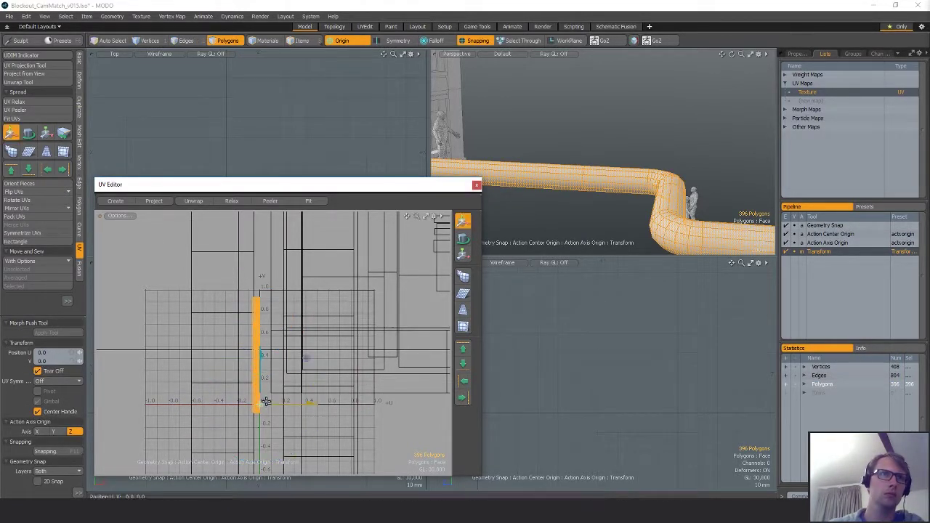
{"action": "key", "text": "space"}
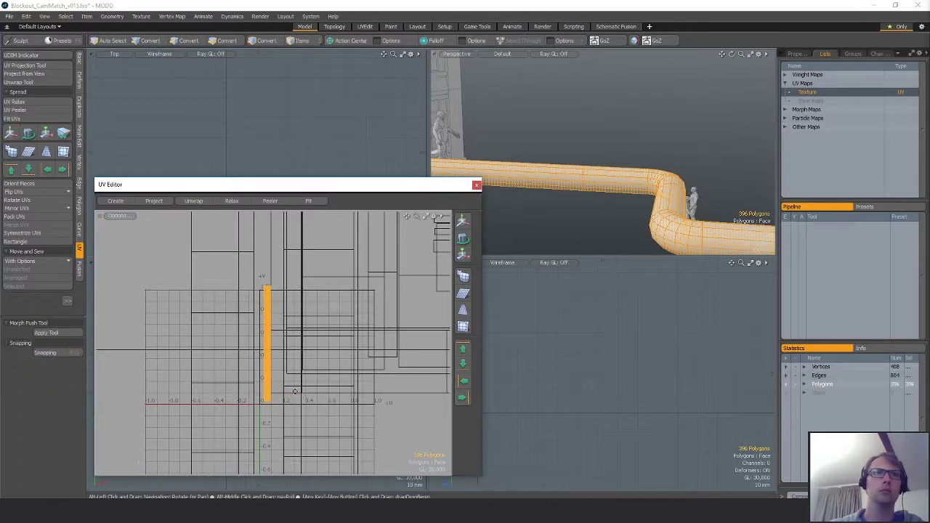
- Scale the UV strip up about the origin to about 0.38 UV units wide and move its lower corner to the origin
{"action": "key", "text": "w"}
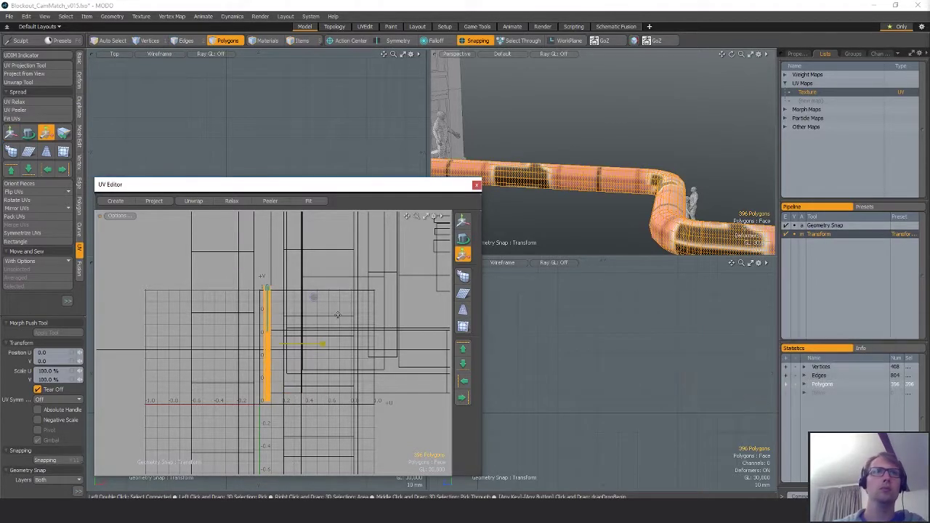
{"action": "key", "text": "alt+a"}
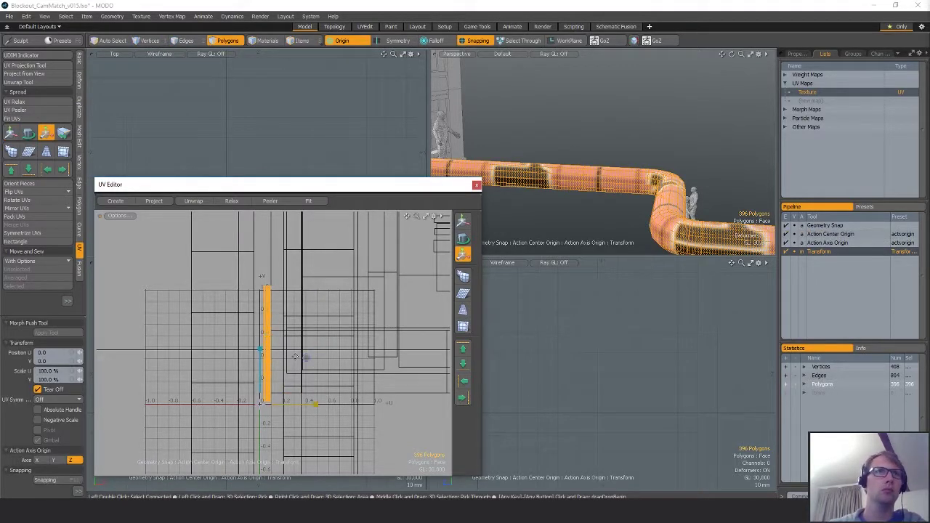
{"action": "left_click_drag", "start_coordinate": [306, 358], "coordinate": [342, 351]}
{"action": "key", "text": "w"}
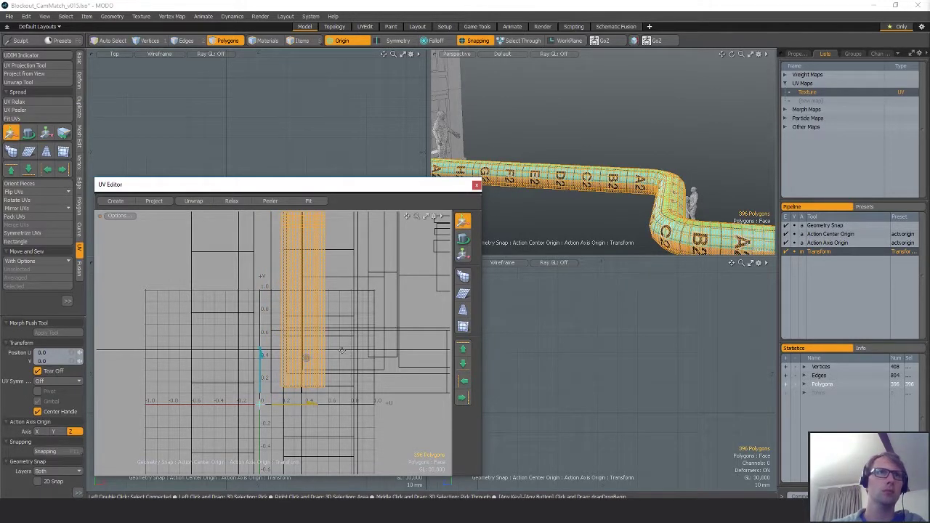
{"action": "left_click_drag", "start_coordinate": [261, 404], "coordinate": [240, 418]}
{"action": "key", "text": "q"}
- Scale the bent pipe's UV strip up about the origin to about 0.95 UV units wide, checking the checker texture on the pipe
{"action": "left_click_drag", "start_coordinate": [660, 174], "coordinate": [560, 142], "text": "alt"}
{"action": "key", "text": "r"}
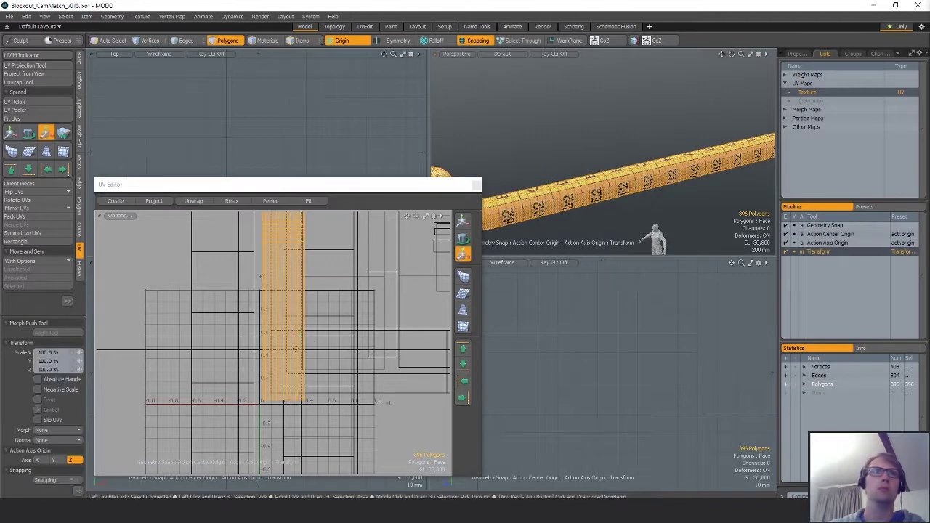
{"action": "key", "text": "q"}
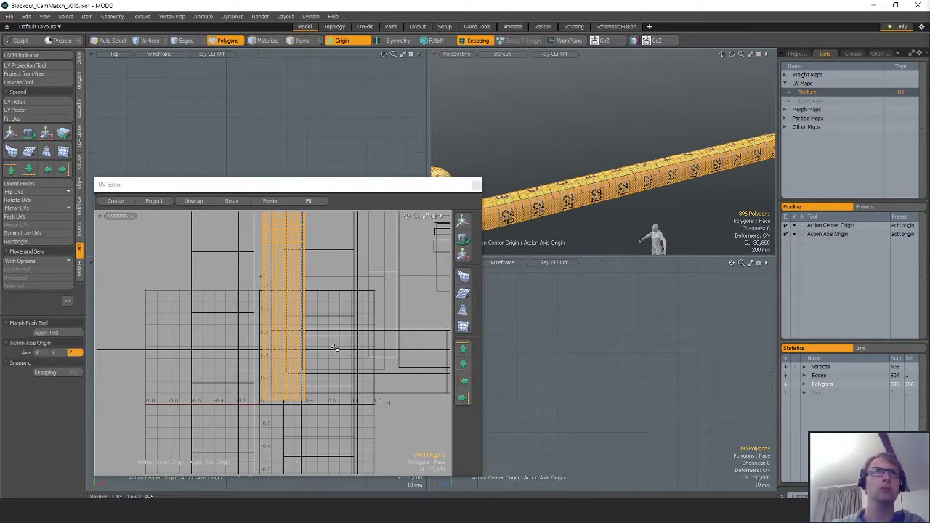
{"action": "key", "text": "r"}
{"action": "left_click_drag", "start_coordinate": [306, 358], "coordinate": [358, 359]}
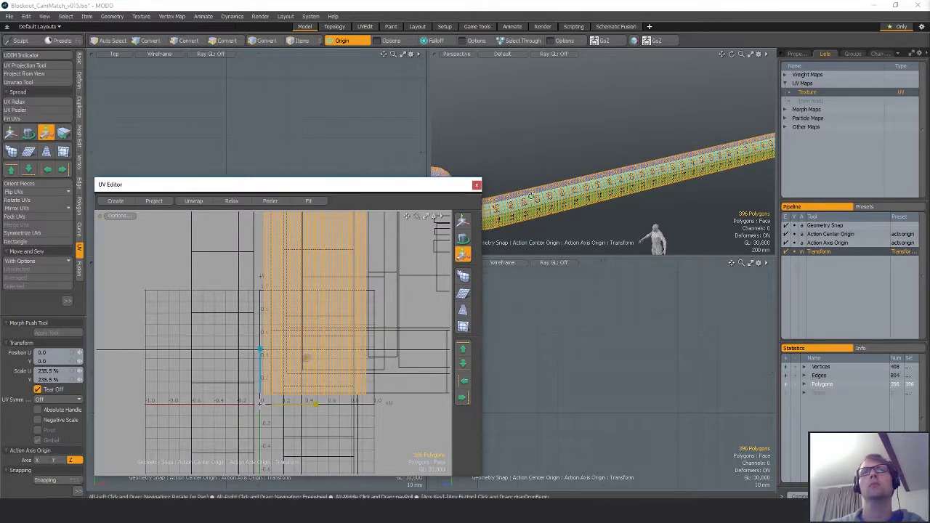
{"action": "left_click_drag", "start_coordinate": [552, 190], "coordinate": [583, 185], "text": "alt"}
{"action": "scroll", "coordinate": [583, 185], "scroll_direction": "up", "scroll_amount": 5}
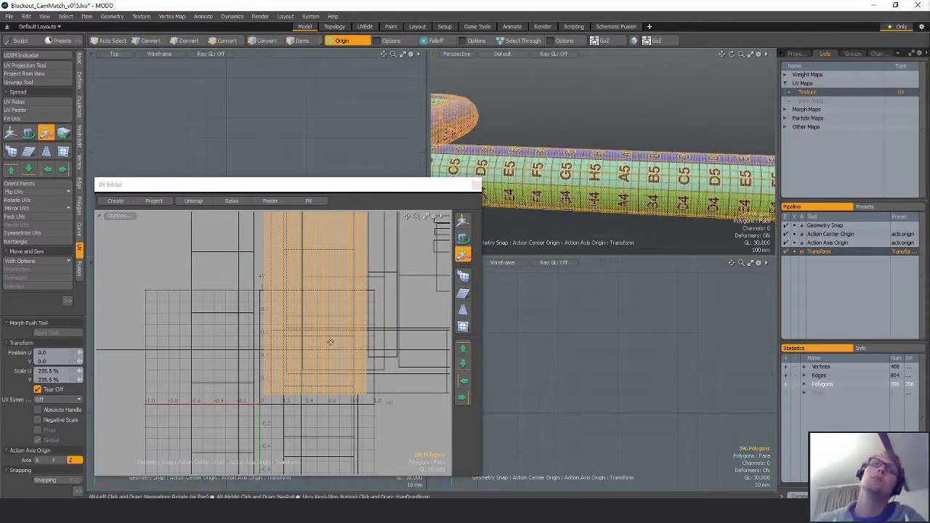
{"action": "left_click", "coordinate": [352, 337]}
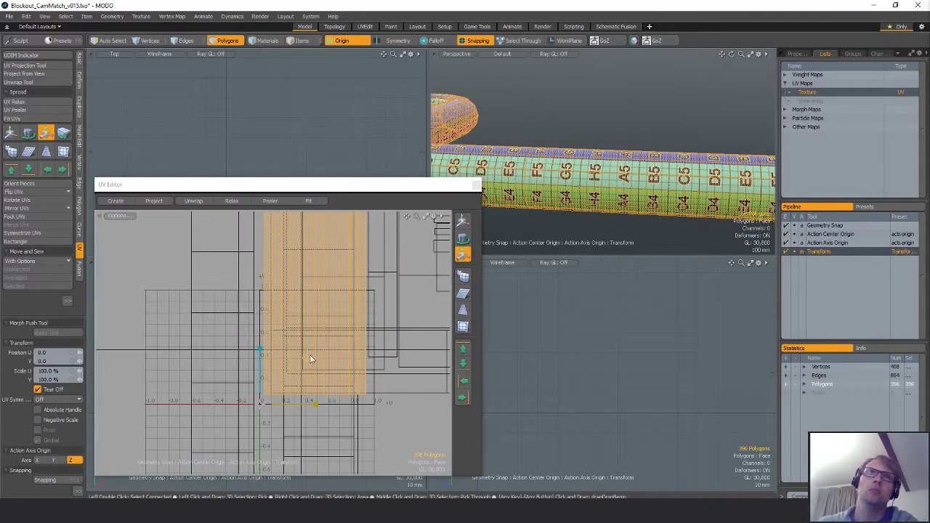
{"action": "left_click_drag", "start_coordinate": [305, 358], "coordinate": [308, 358]}
{"action": "key", "text": "space"}
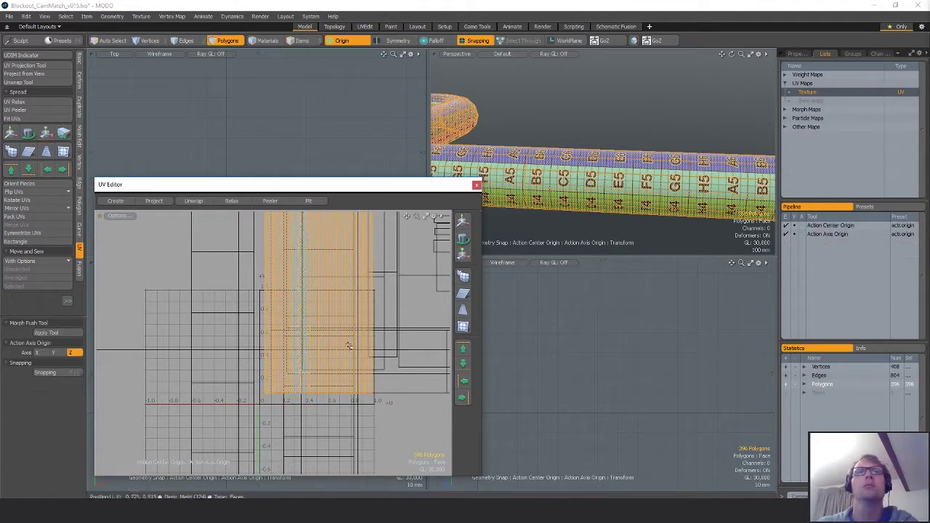
{"action": "left_click", "coordinate": [384, 351]}
- Unhide all geometry, compare texture density with neighbouring pipes, then select the bent pipe and scale its UV strip to about 1.5 UV units wide
{"action": "left_click_drag", "start_coordinate": [384, 351], "coordinate": [349, 351], "text": "ctrl+alt"}
{"action": "left_click_drag", "start_coordinate": [574, 203], "coordinate": [558, 183], "text": "alt"}
{"action": "key", "text": "u"}
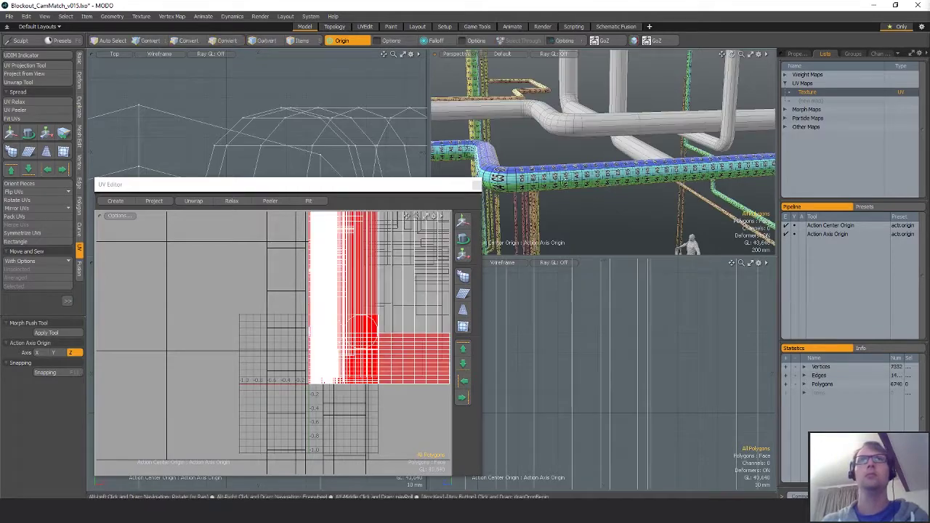
{"action": "left_click_drag", "start_coordinate": [586, 155], "coordinate": [669, 195], "text": "alt"}
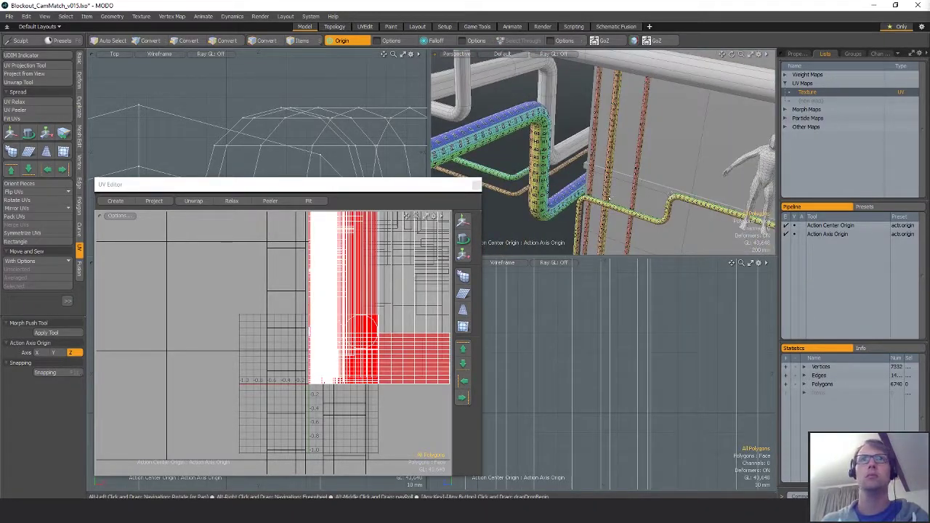
{"action": "mouse_move", "coordinate": [570, 190]}
{"action": "left_mouse_down"}
{"action": "mouse_move", "coordinate": [574, 205]}
{"action": "mouse_move", "coordinate": [627, 164]}
{"action": "mouse_move", "coordinate": [697, 137]}
{"action": "mouse_move", "coordinate": [513, 178]}
{"action": "left_mouse_up"}
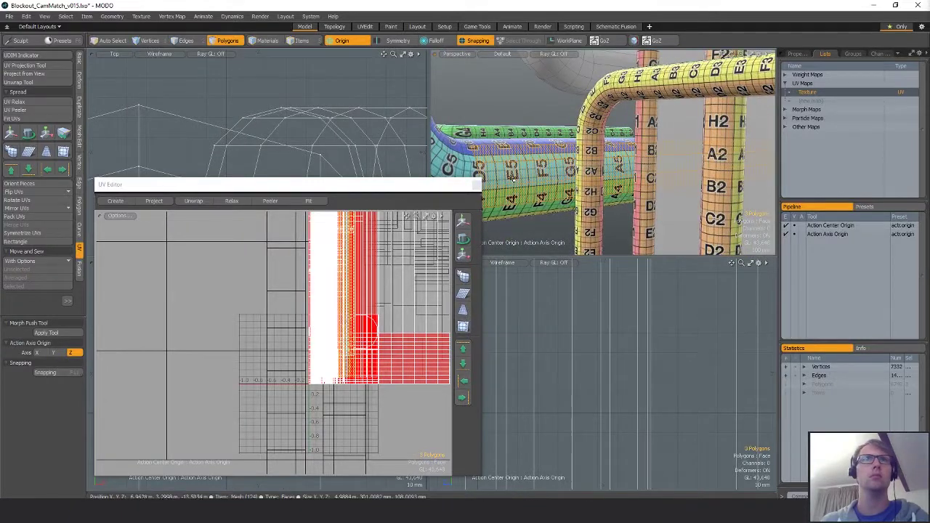
{"action": "double_click", "coordinate": [513, 178]}
{"action": "key", "text": "r"}
{"action": "left_click_drag", "start_coordinate": [361, 343], "coordinate": [357, 335]}
{"action": "key", "text": "space"}
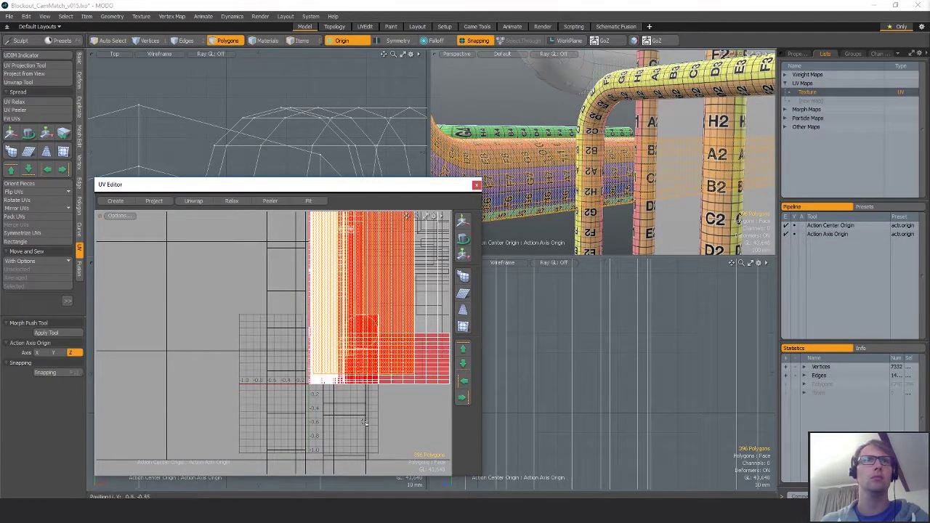
{"action": "left_click", "coordinate": [366, 424]}
- Select the unwrapped bent pipe together with the three matching bent pipes above it and isolate the four
{"action": "left_click_drag", "start_coordinate": [533, 164], "coordinate": [565, 191], "text": "alt"}
{"action": "scroll", "coordinate": [581, 191], "scroll_direction": "down", "scroll_amount": 5}
{"action": "left_click_drag", "start_coordinate": [530, 190], "coordinate": [717, 193], "text": "alt"}
{"action": "double_click", "coordinate": [669, 197]}
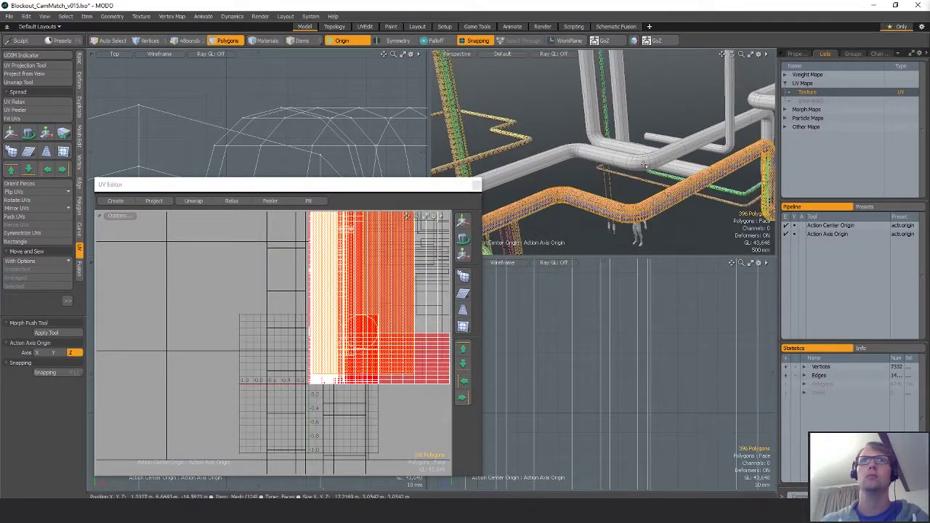
{"action": "double_click", "coordinate": [644, 164], "text": "shift"}
{"action": "scroll", "coordinate": [644, 164], "scroll_direction": "down", "scroll_amount": 4}
{"action": "left_click_drag", "start_coordinate": [644, 161], "coordinate": [671, 189], "text": "alt"}
{"action": "double_click", "coordinate": [670, 111], "text": "shift"}
{"action": "left_click_drag", "start_coordinate": [675, 111], "coordinate": [633, 218], "text": "alt"}
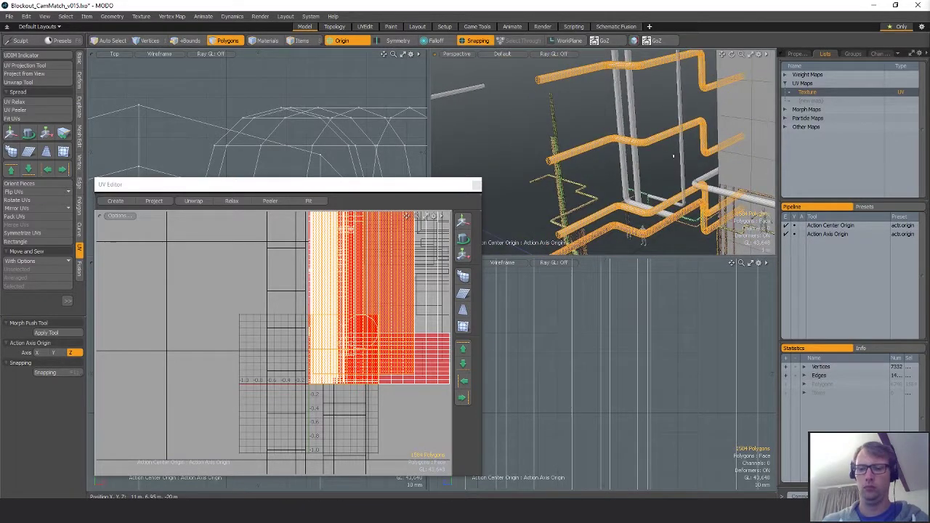
- Select only the lowest unwrapped pipe, move the UV editor window out of the way and fit the pipe in the orthographic views
{"action": "left_click", "coordinate": [629, 236]}
{"action": "double_click", "coordinate": [642, 237]}
{"action": "left_click_drag", "start_coordinate": [421, 181], "coordinate": [412, 390]}
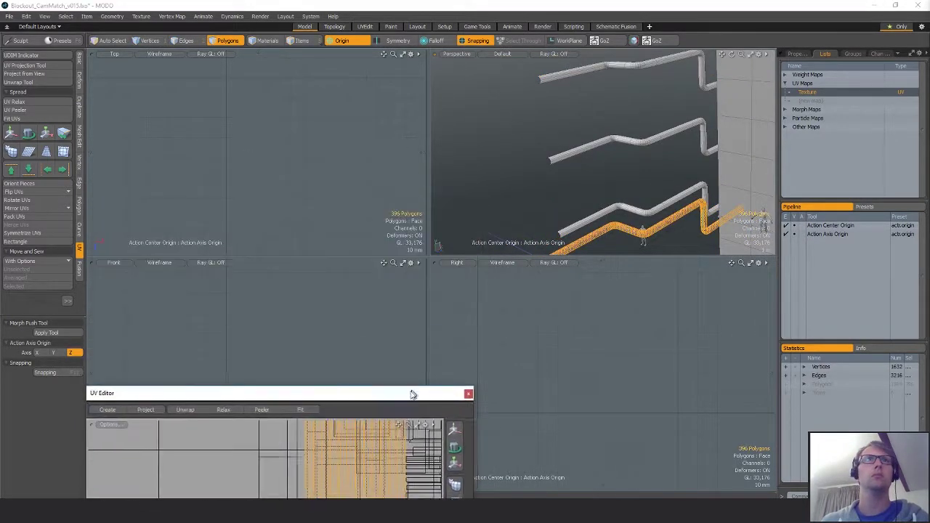
{"action": "key", "text": "shift+a"}
{"action": "scroll", "coordinate": [327, 181], "scroll_direction": "up", "scroll_amount": 3}
{"action": "left_click_drag", "start_coordinate": [353, 170], "coordinate": [366, 192], "text": "alt+shift"}
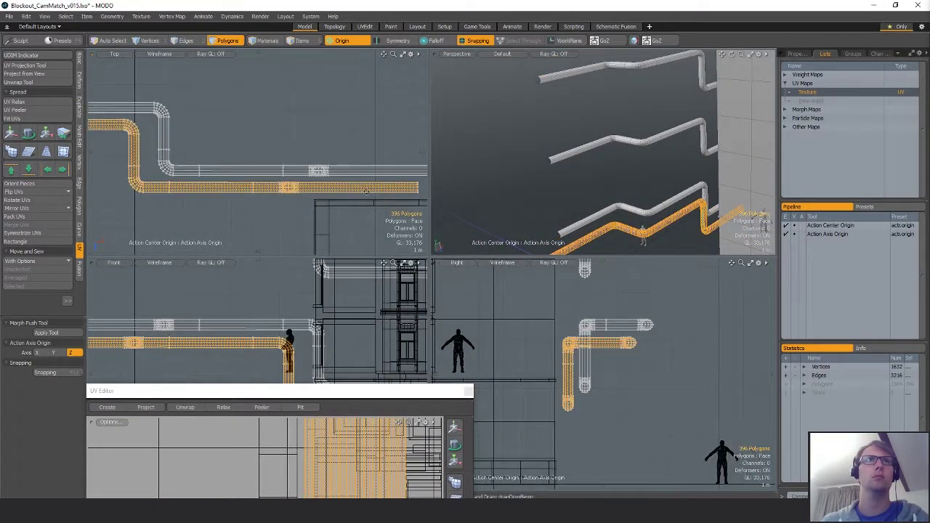
- Select the whole unwrapped lowest pipe, copy it and paste the copy in place
{"action": "left_click_drag", "start_coordinate": [619, 228], "coordinate": [667, 207], "text": "alt"}
{"action": "scroll", "coordinate": [643, 190], "scroll_direction": "up", "scroll_amount": 3}
{"action": "double_click", "coordinate": [601, 189]}
{"action": "key", "text": "ctrl+c"}
{"action": "key", "text": "ctrl+v"}
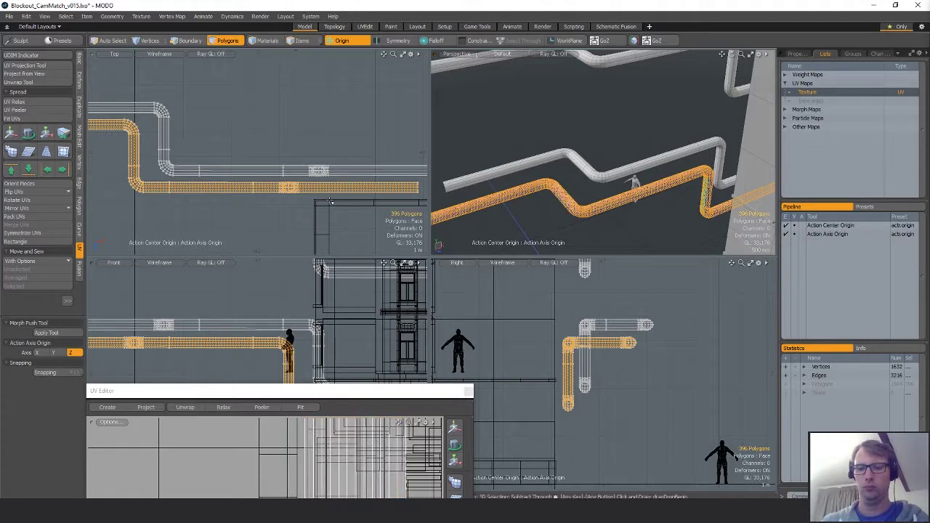
- Turn on geometry snapping, clear the origin action center and snap the pasted pipe copy onto the neighbouring bent pipe's end in the Top view
{"action": "key", "text": "x"}
{"action": "key", "text": "w"}
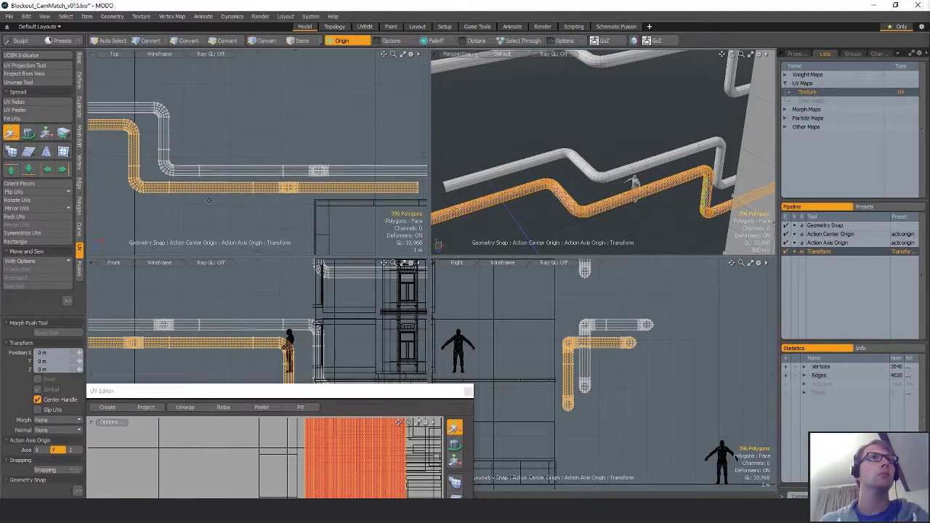
{"action": "key", "text": "Escape"}
{"action": "left_click_drag", "start_coordinate": [226, 189], "coordinate": [332, 245]}
{"action": "scroll", "coordinate": [222, 150], "scroll_direction": "up", "scroll_amount": 3}
{"action": "left_click_drag", "start_coordinate": [222, 150], "coordinate": [334, 202], "text": "alt+shift"}
{"action": "scroll", "coordinate": [253, 196], "scroll_direction": "up", "scroll_amount": 3}
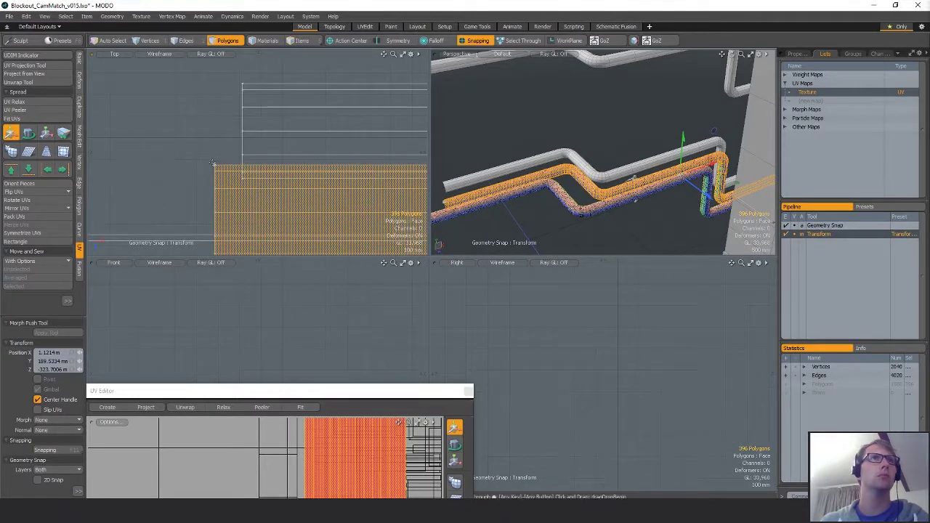
{"action": "left_click_drag", "start_coordinate": [260, 212], "coordinate": [289, 134]}
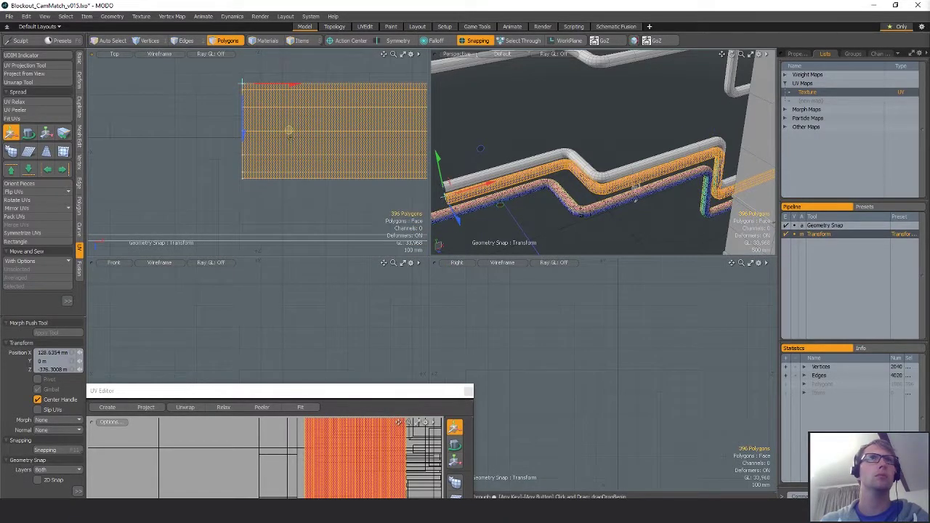
- Raise the pasted pipe copy about 552 mm in Y onto the second bent pipe and check how they line up
{"action": "left_click_drag", "start_coordinate": [637, 192], "coordinate": [562, 92], "text": "alt"}
{"action": "scroll", "coordinate": [569, 176], "scroll_direction": "up", "scroll_amount": 5}
{"action": "left_click_drag", "start_coordinate": [692, 196], "coordinate": [570, 176], "text": "alt"}
{"action": "scroll", "coordinate": [633, 158], "scroll_direction": "down", "scroll_amount": 3}
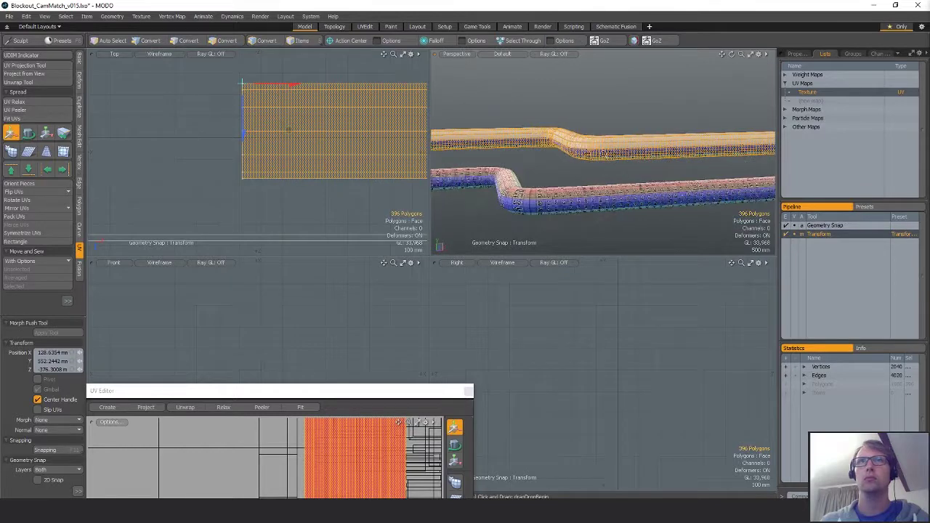
{"action": "scroll", "coordinate": [638, 176], "scroll_direction": "up", "scroll_amount": 4}
{"action": "scroll", "coordinate": [638, 176], "scroll_direction": "down", "scroll_amount": 2}
{"action": "key", "text": "shift+a"}
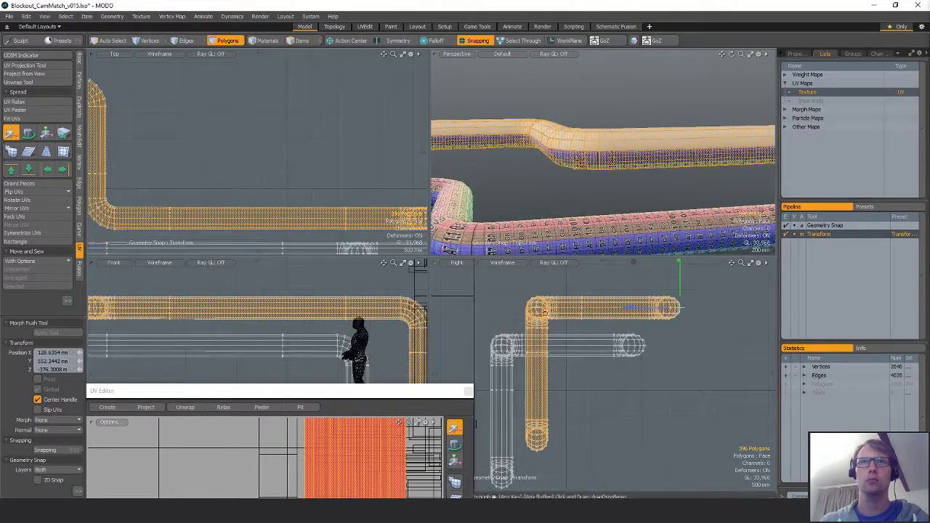
{"action": "scroll", "coordinate": [545, 313], "scroll_direction": "up", "scroll_amount": 4}
{"action": "scroll", "coordinate": [613, 202], "scroll_direction": "down", "scroll_amount": 4}
{"action": "left_click_drag", "start_coordinate": [612, 202], "coordinate": [657, 207], "text": "alt"}
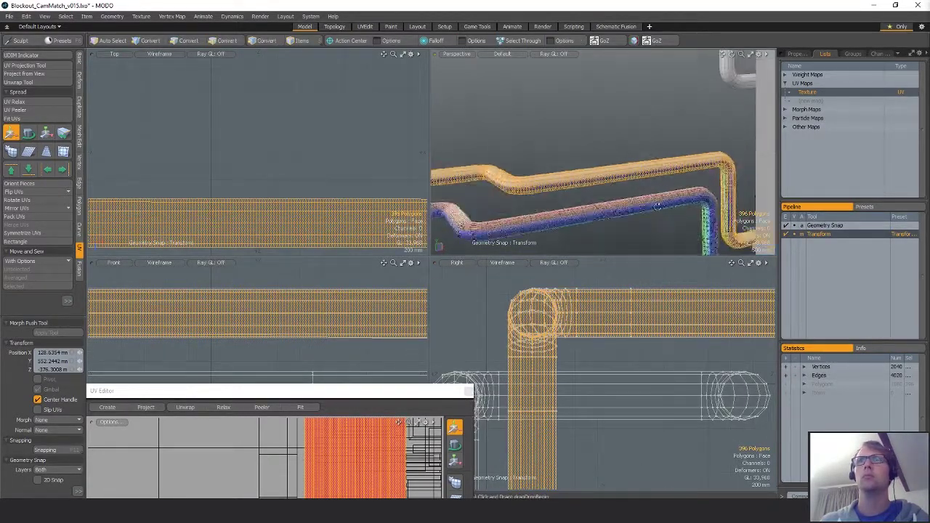
{"action": "scroll", "coordinate": [657, 207], "scroll_direction": "down", "scroll_amount": 3}
{"action": "scroll", "coordinate": [632, 356], "scroll_direction": "down", "scroll_amount": 8}
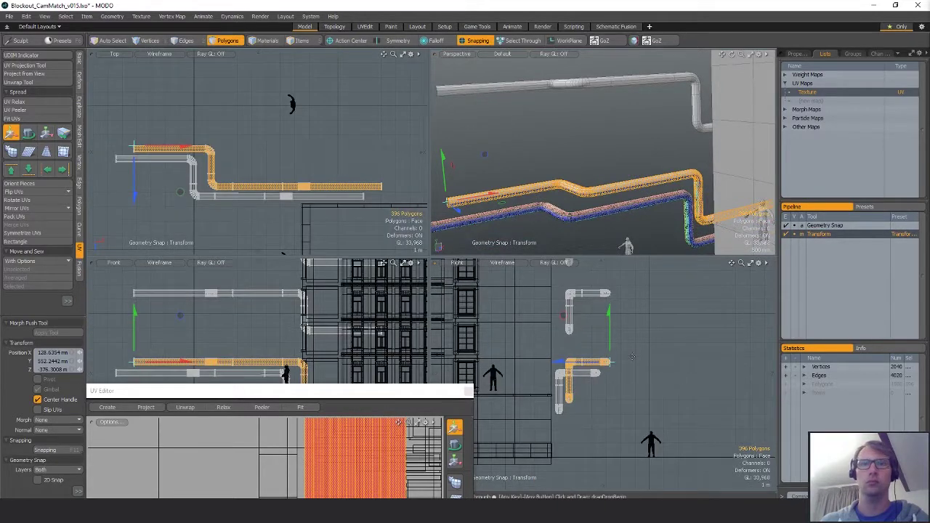
- Copy and paste the aligned pipe, then raise the new copy in Y until it overlaps the third matching bent pipe
{"action": "key", "text": "ctrl+c"}
{"action": "key", "text": "ctrl+v"}
{"action": "key", "text": "w"}
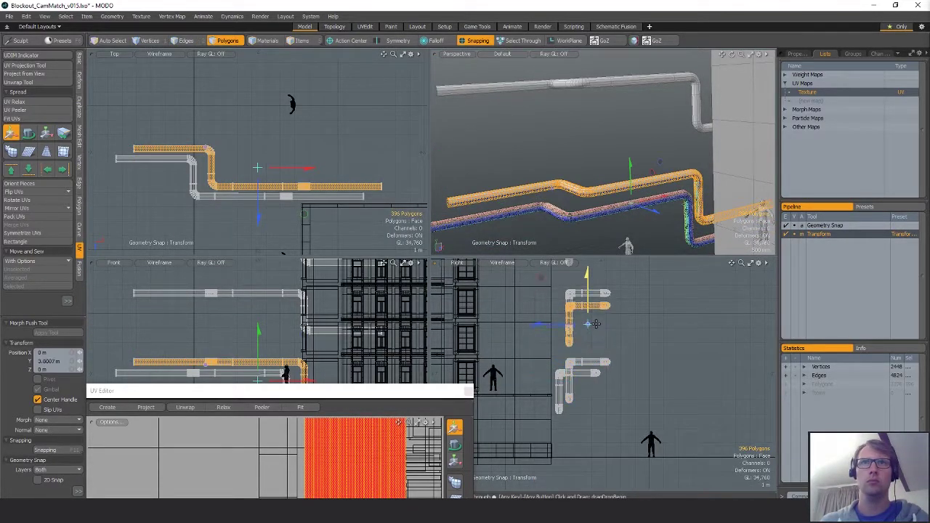
{"action": "left_click_drag", "start_coordinate": [594, 324], "coordinate": [595, 311]}
{"action": "scroll", "coordinate": [575, 334], "scroll_direction": "up", "scroll_amount": 6}
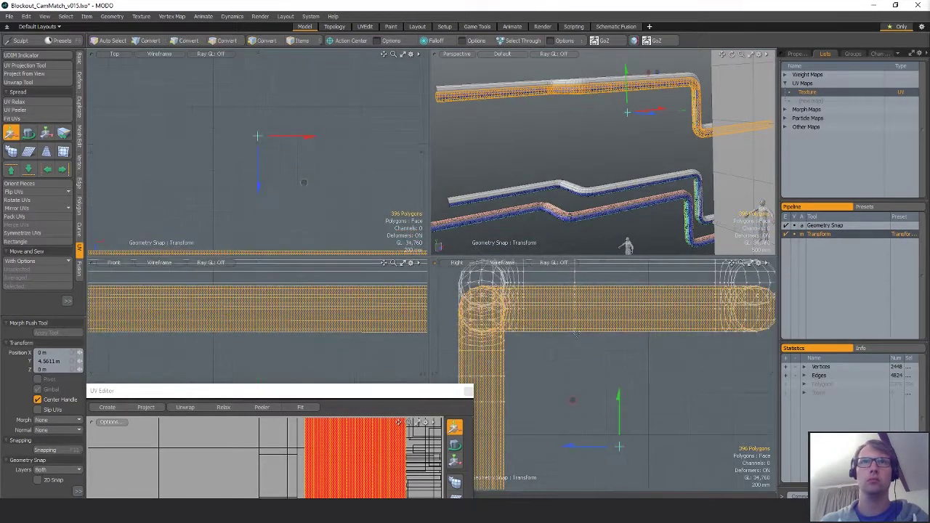
{"action": "left_click_drag", "start_coordinate": [575, 335], "coordinate": [582, 310]}
{"action": "scroll", "coordinate": [583, 310], "scroll_direction": "down", "scroll_amount": 6}
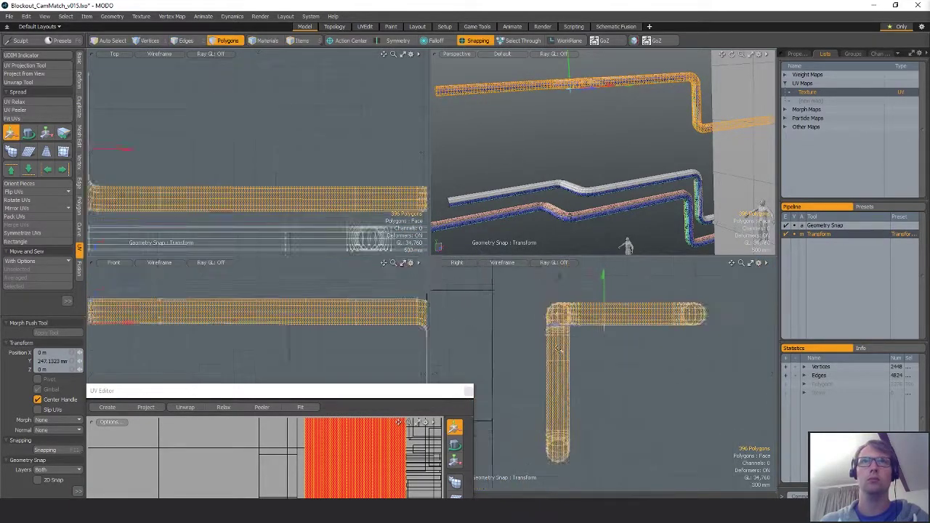
{"action": "left_click_drag", "start_coordinate": [599, 120], "coordinate": [622, 239], "text": "alt+shift"}
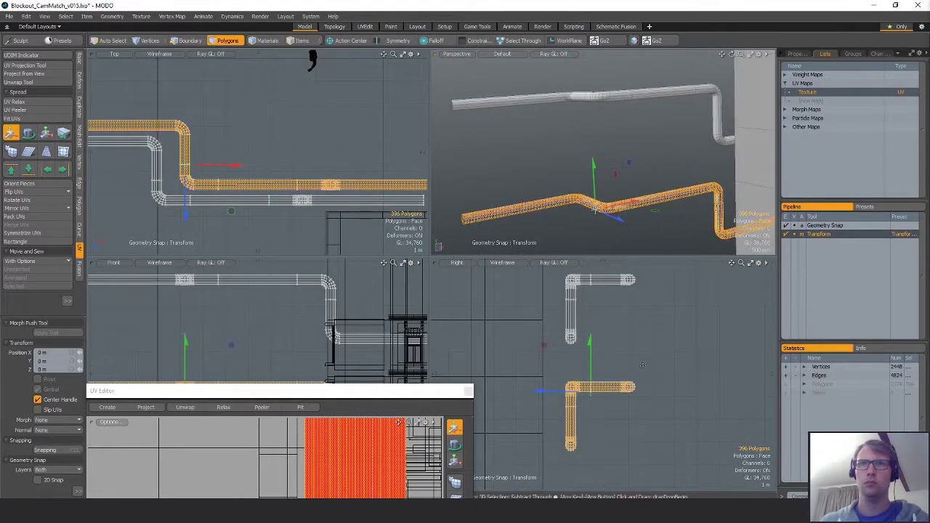
- Duplicate the unwrapped pipe once more, move the duplicate straight up onto the topmost matching pipe and drop the transform tool
{"action": "key", "text": "ctrl+c"}
{"action": "key", "text": "ctrl+v"}
{"action": "key", "text": "w"}
{"action": "left_click_drag", "start_coordinate": [600, 415], "coordinate": [567, 322]}
{"action": "scroll", "coordinate": [587, 279], "scroll_direction": "up", "scroll_amount": 6}
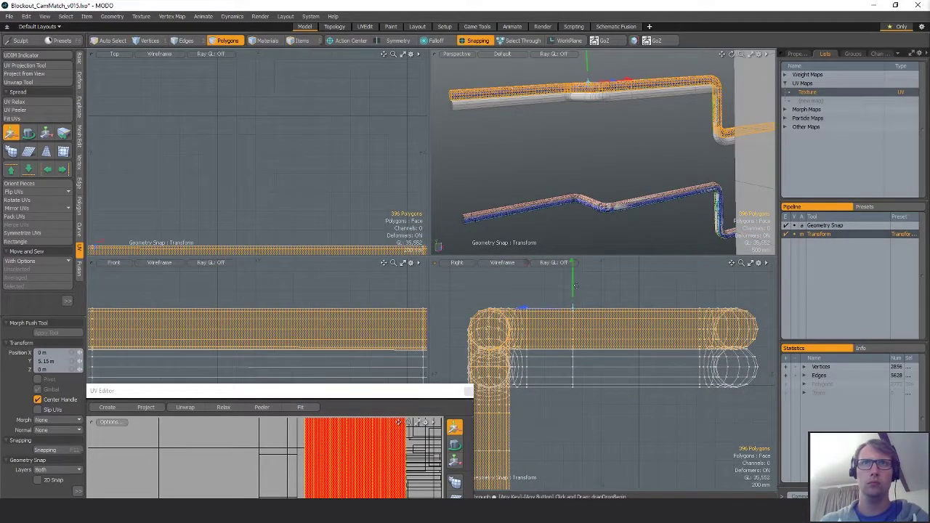
{"action": "left_click_drag", "start_coordinate": [575, 286], "coordinate": [574, 340]}
{"action": "left_click_drag", "start_coordinate": [654, 359], "coordinate": [536, 280], "text": "ctrl+alt"}
{"action": "key", "text": "q"}
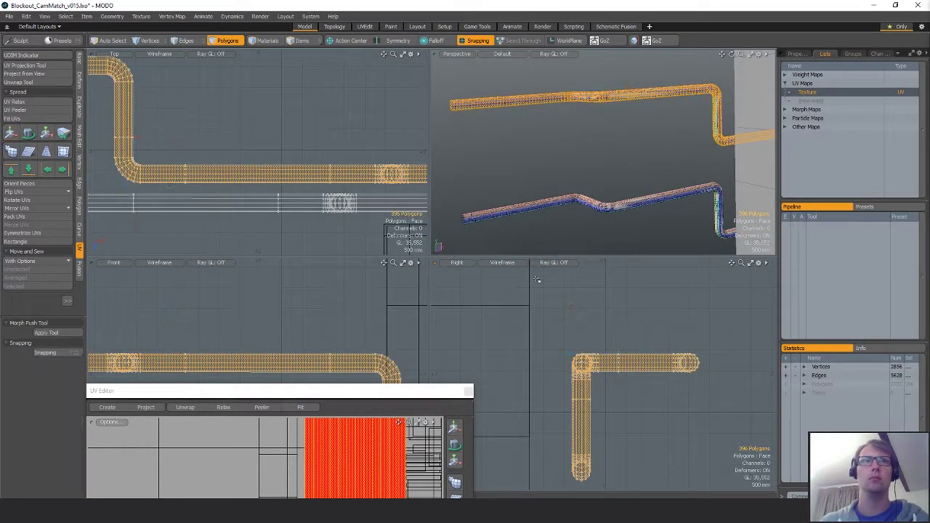
- In the UV editor, select the original pipes' polygons in the 0–1 UV square and delete them, then select their thin UV rows
{"action": "left_click_drag", "start_coordinate": [399, 393], "coordinate": [373, 202]}
{"action": "key", "text": "2"}
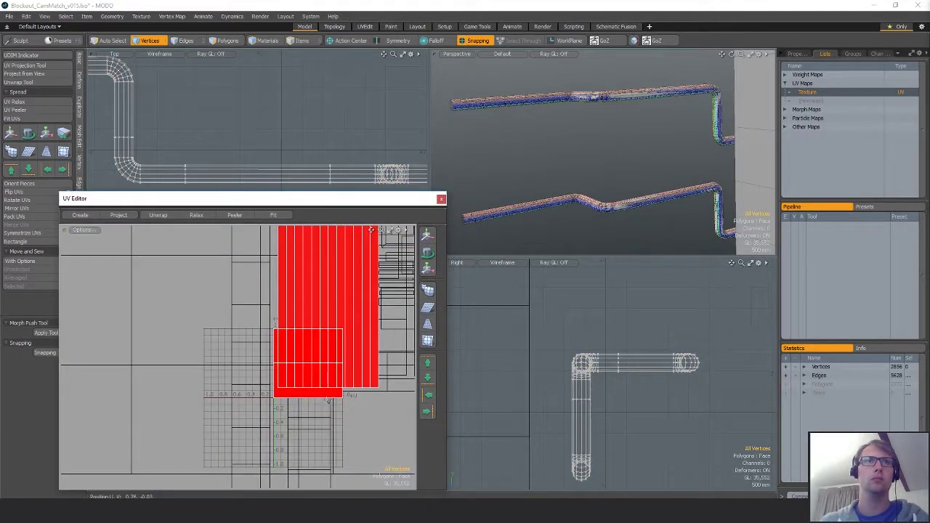
{"action": "key", "text": "3"}
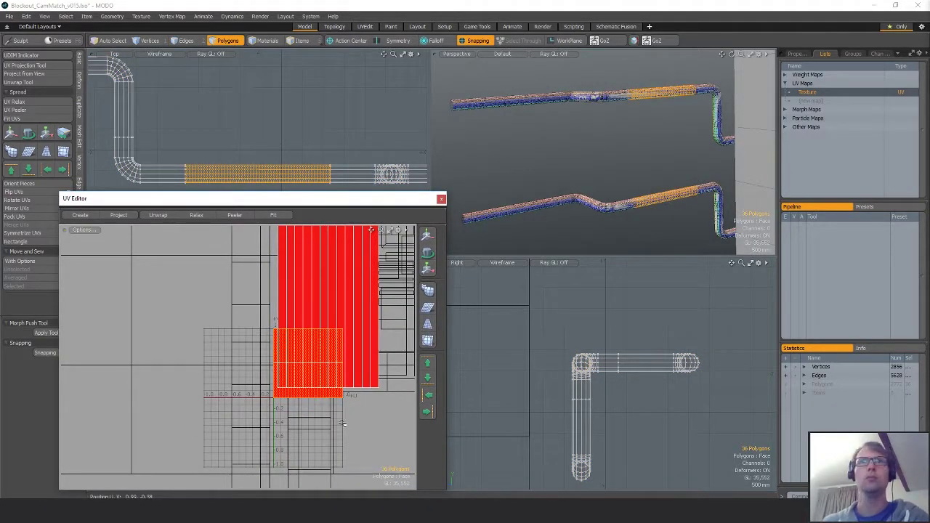
{"action": "key", "text": "Delete"}
{"action": "left_click", "coordinate": [302, 364]}
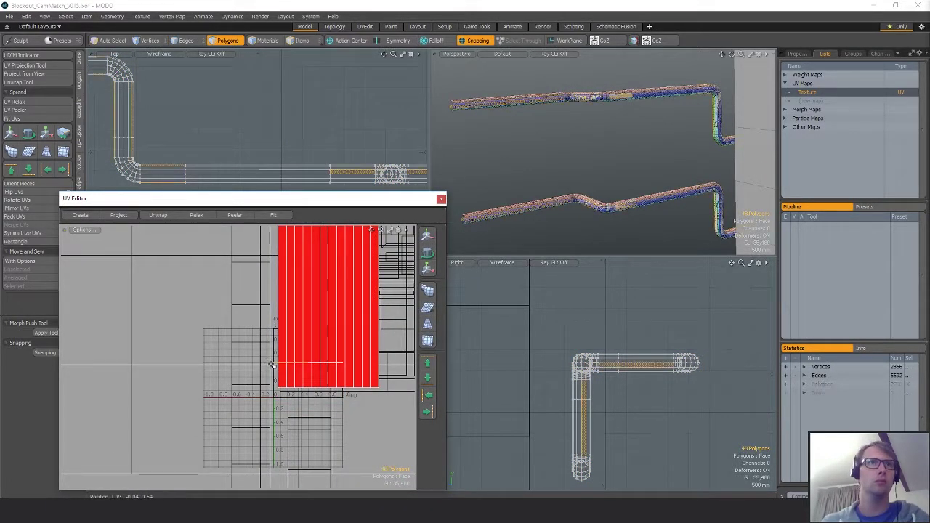
{"action": "scroll", "coordinate": [584, 160], "scroll_direction": "down", "scroll_amount": 5}
- Unhide all geometry, select the bent pipe with the long vertical run and isolate it
{"action": "left_click_drag", "start_coordinate": [584, 159], "coordinate": [616, 212], "text": "alt"}
{"action": "key", "text": "bracketright"}
{"action": "left_click", "coordinate": [627, 182]}
{"action": "key", "text": "u"}
{"action": "double_click", "coordinate": [614, 206]}
{"action": "left_click", "coordinate": [617, 211]}
{"action": "double_click", "coordinate": [548, 193]}
{"action": "key", "text": "shift+h"}
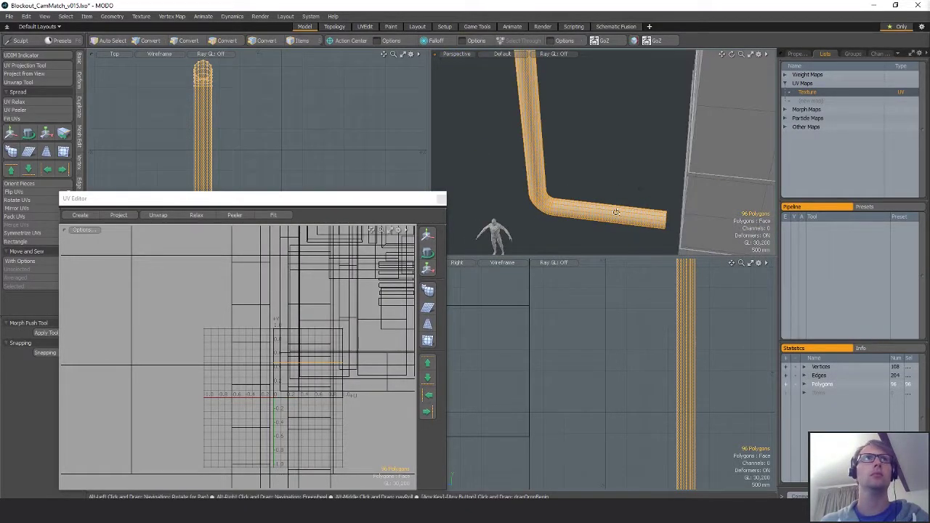
- Clear the polygon selection, select the 8 edges along the pipe's inner side and try to unwrap it with UV Peeler
{"action": "left_click_drag", "start_coordinate": [683, 437], "coordinate": [580, 393], "text": "ctrl+alt"}
{"action": "left_click", "coordinate": [674, 454]}
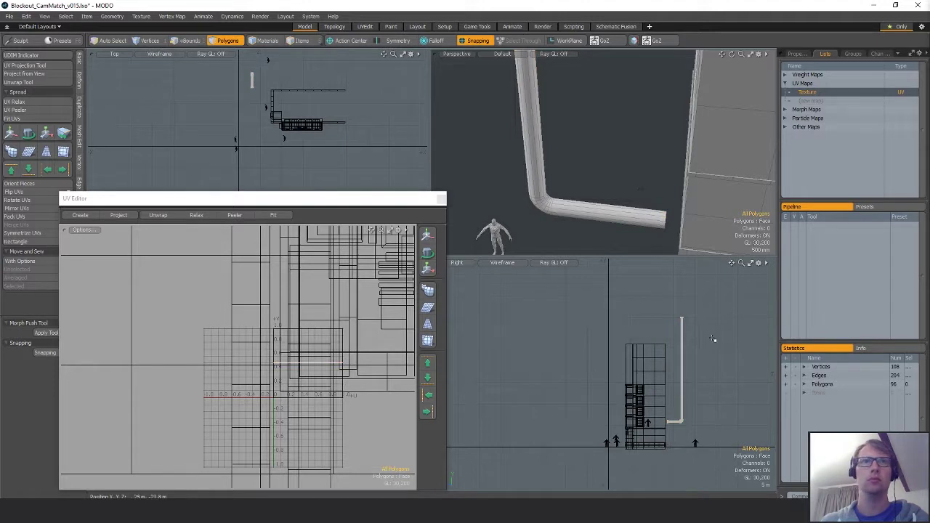
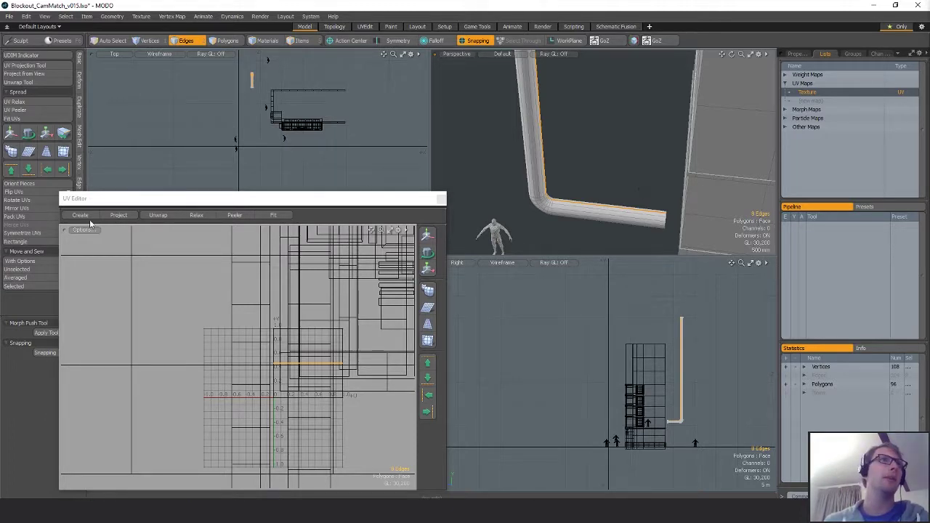
{"action": "left_click_drag", "start_coordinate": [78, 198], "coordinate": [111, 198]}
{"action": "left_click", "coordinate": [21, 110]}
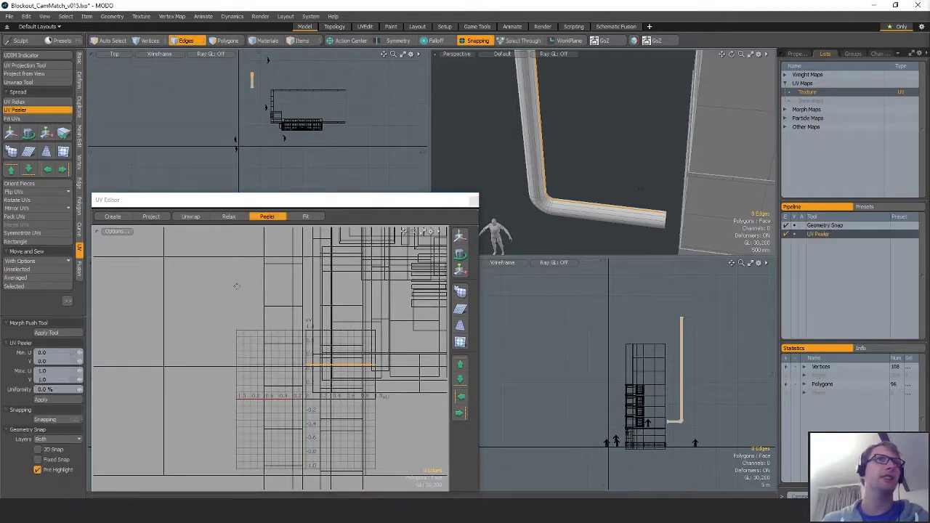
{"action": "left_click_drag", "start_coordinate": [605, 221], "coordinate": [578, 187], "text": "alt"}
{"action": "left_click_drag", "start_coordinate": [578, 188], "coordinate": [604, 184], "text": "ctrl+alt"}
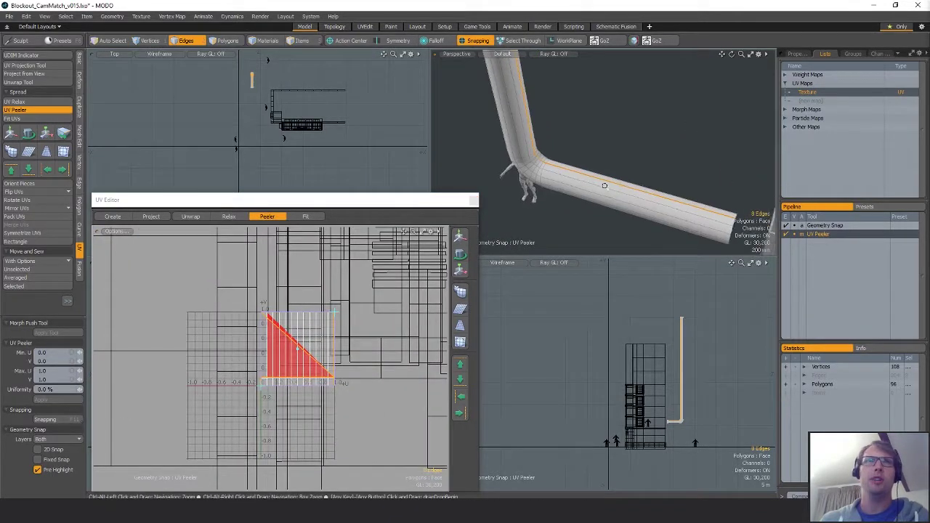
- Try to straighten the stretched stray UV polygon by moving its displaced corner vertex -1.0 in U
{"action": "key", "text": "space"}
{"action": "key", "text": "space"}
{"action": "left_click_drag", "start_coordinate": [303, 324], "coordinate": [290, 286], "text": "ctrl+alt"}
{"action": "key", "text": "w"}
{"action": "key", "text": "space"}
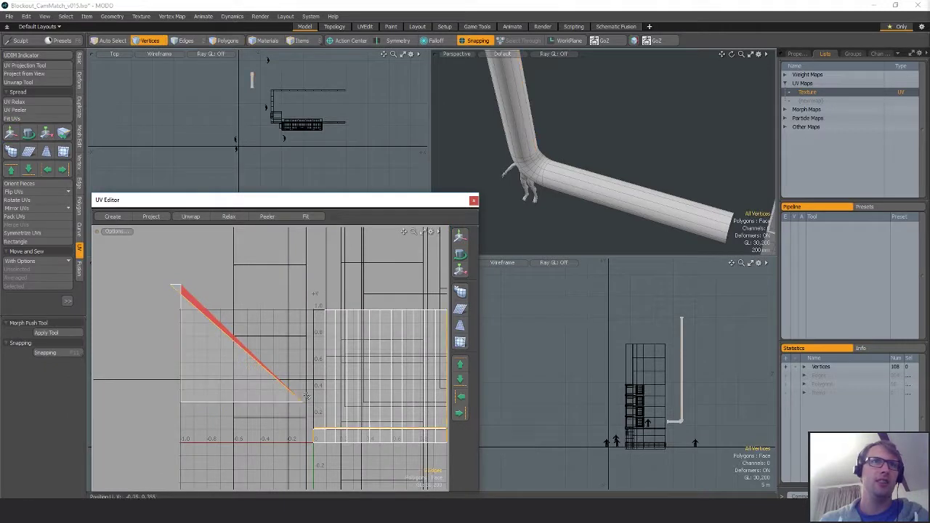
{"action": "key", "text": "w"}
{"action": "left_click_drag", "start_coordinate": [287, 401], "coordinate": [159, 365]}
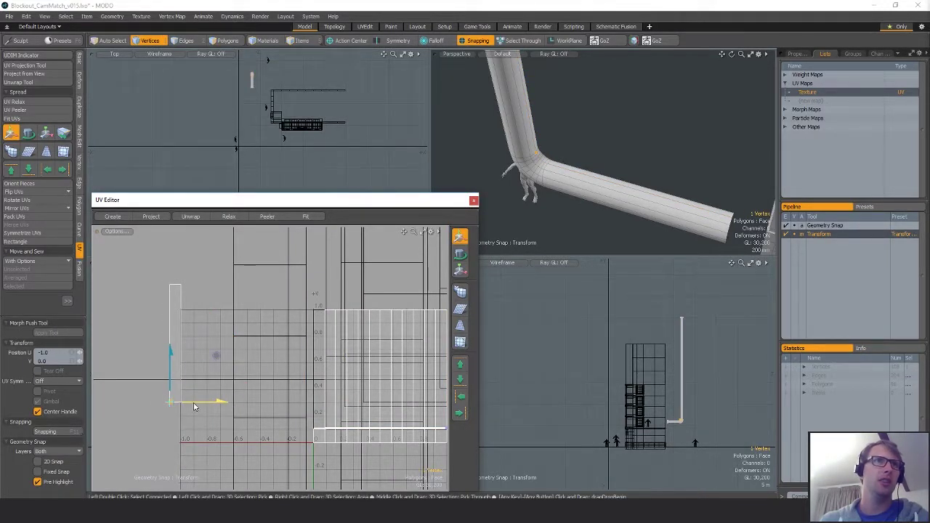
- Try an averaged Move and Sew on the pipe's selected seam edges, then undo it
{"action": "key", "text": "space"}
{"action": "key", "text": "space"}
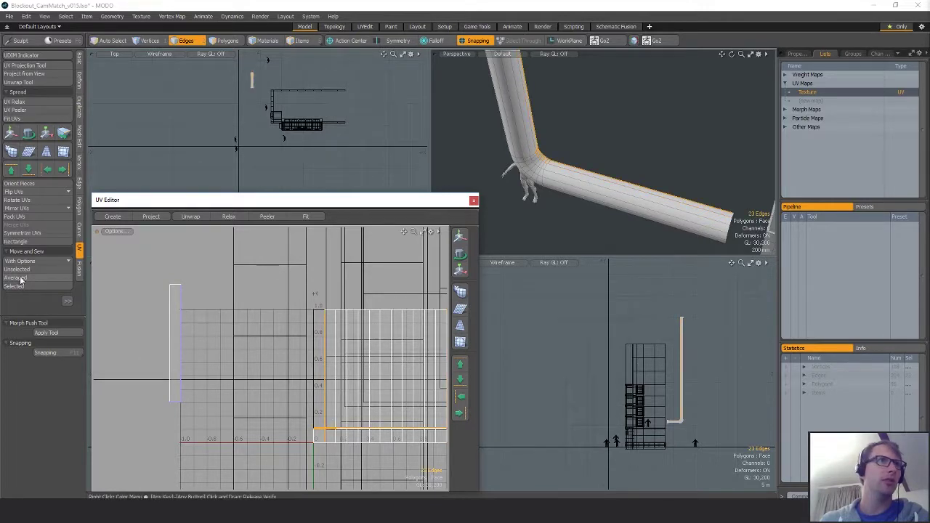
{"action": "left_click", "coordinate": [20, 279]}
{"action": "key", "text": "ctrl+z"}
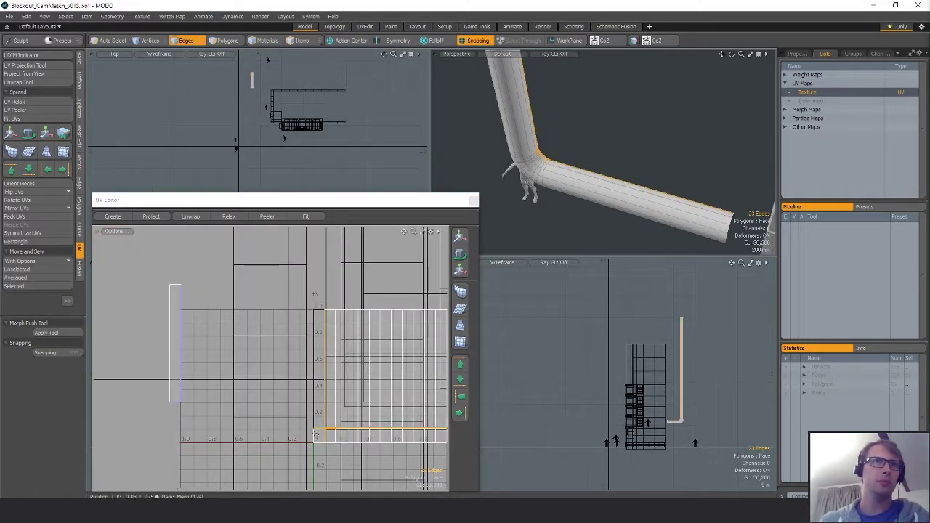
- Select a thin overlapping UV polygon near the bend and tear it off, moving it about -0.214 in U and 0.08 in V
{"action": "scroll", "coordinate": [315, 434], "scroll_direction": "up", "scroll_amount": 3}
{"action": "scroll", "coordinate": [343, 400], "scroll_direction": "up", "scroll_amount": 4}
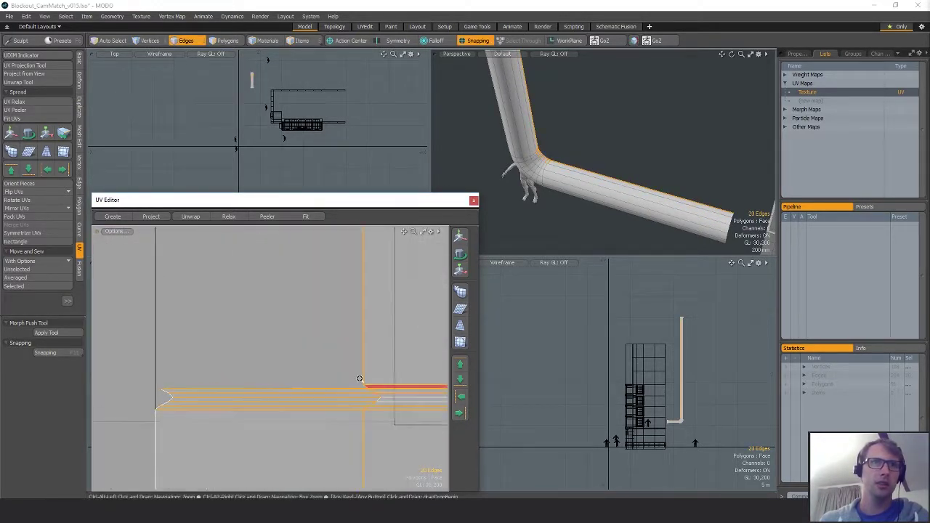
{"action": "key", "text": "3"}
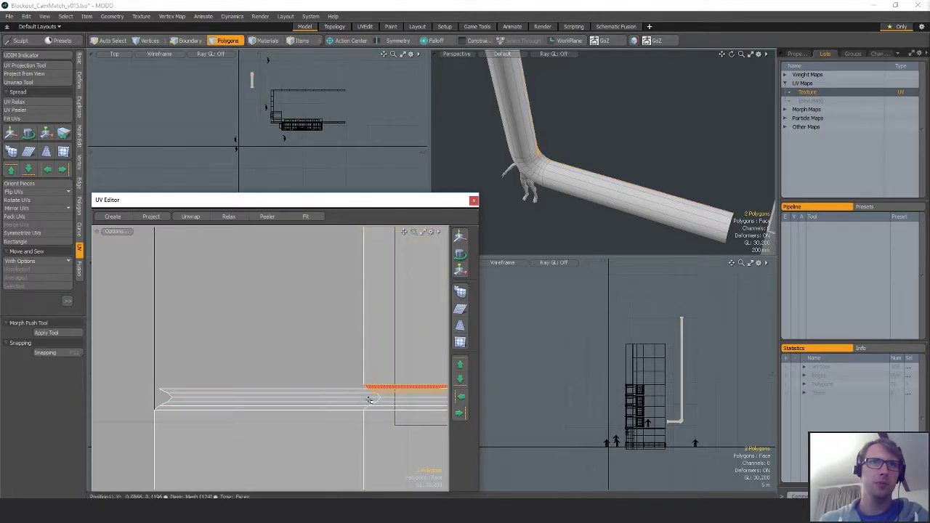
{"action": "left_click_drag", "start_coordinate": [388, 406], "coordinate": [341, 404], "text": "ctrl+alt"}
{"action": "key", "text": "w"}
{"action": "left_click_drag", "start_coordinate": [388, 380], "coordinate": [326, 356]}
{"action": "scroll", "coordinate": [298, 376], "scroll_direction": "up", "scroll_amount": 5}
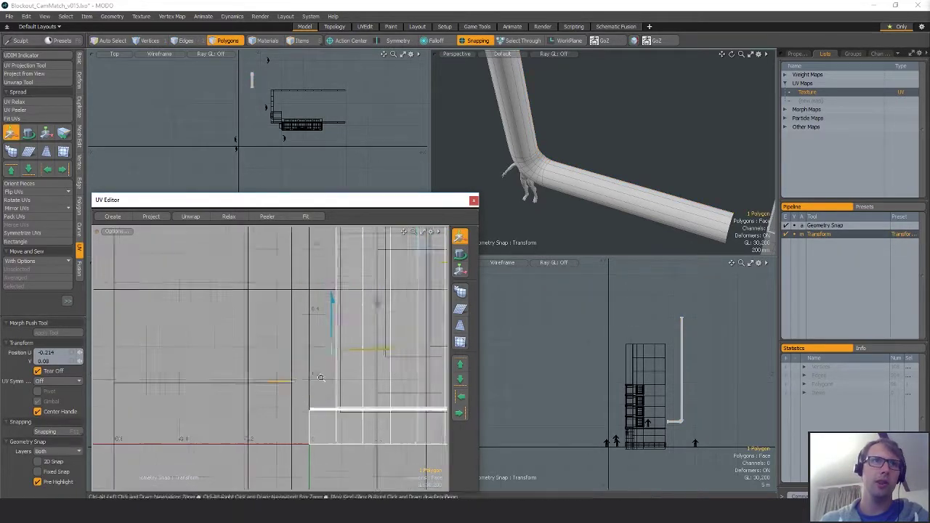
- Select two vertices of the torn-off UV polygon, then examine the thin UV rows where the pipe bends
{"action": "key", "text": "space"}
{"action": "right_click_drag", "start_coordinate": [341, 386], "coordinate": [313, 376]}
{"action": "key", "text": "w"}
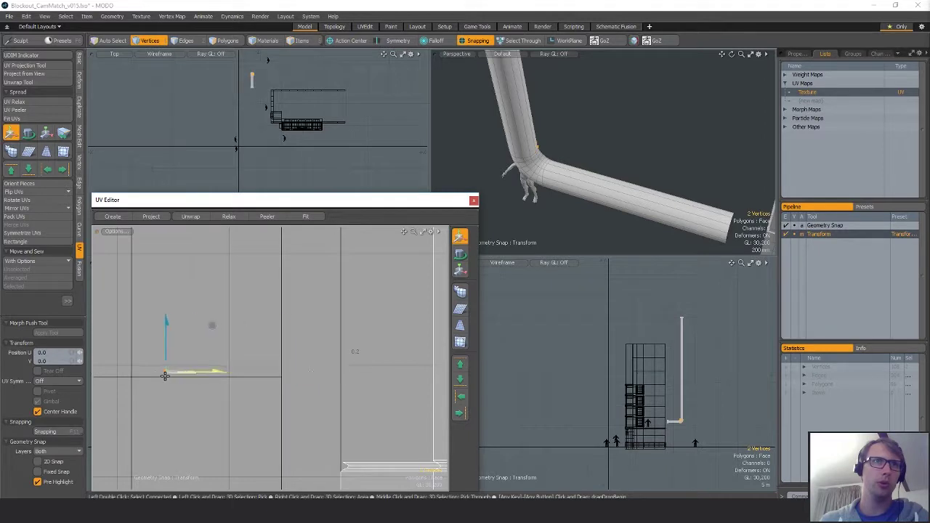
{"action": "key", "text": "space"}
{"action": "key", "text": "3"}
{"action": "scroll", "coordinate": [371, 347], "scroll_direction": "up", "scroll_amount": 5}
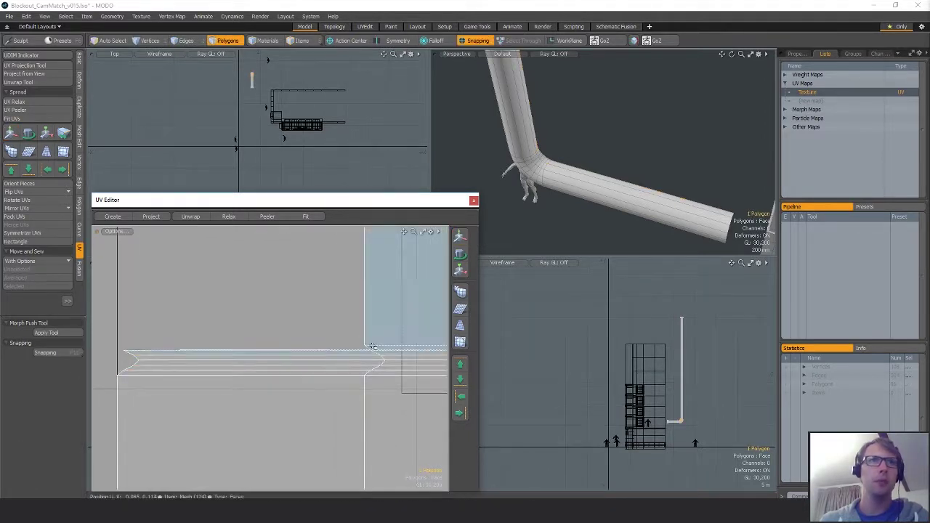
{"action": "scroll", "coordinate": [371, 347], "scroll_direction": "up", "scroll_amount": 5}
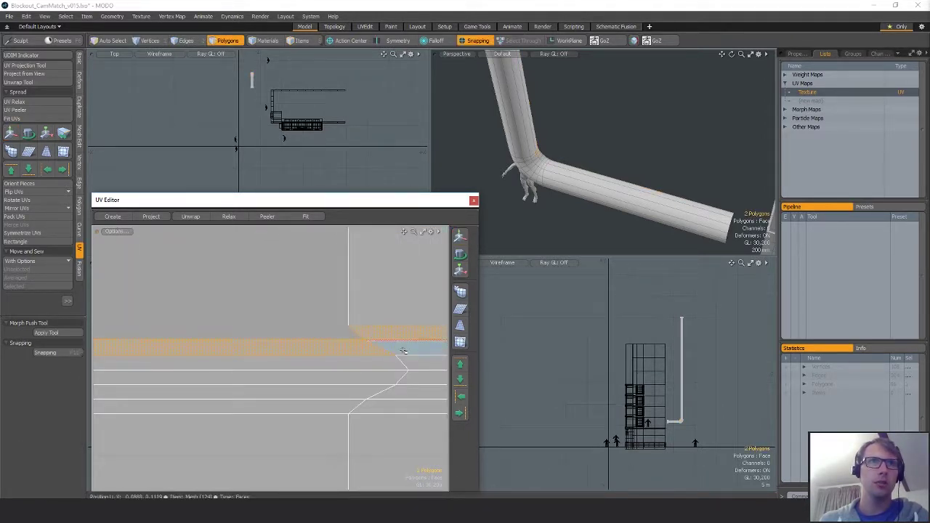
{"action": "scroll", "coordinate": [403, 351], "scroll_direction": "down", "scroll_amount": 6}
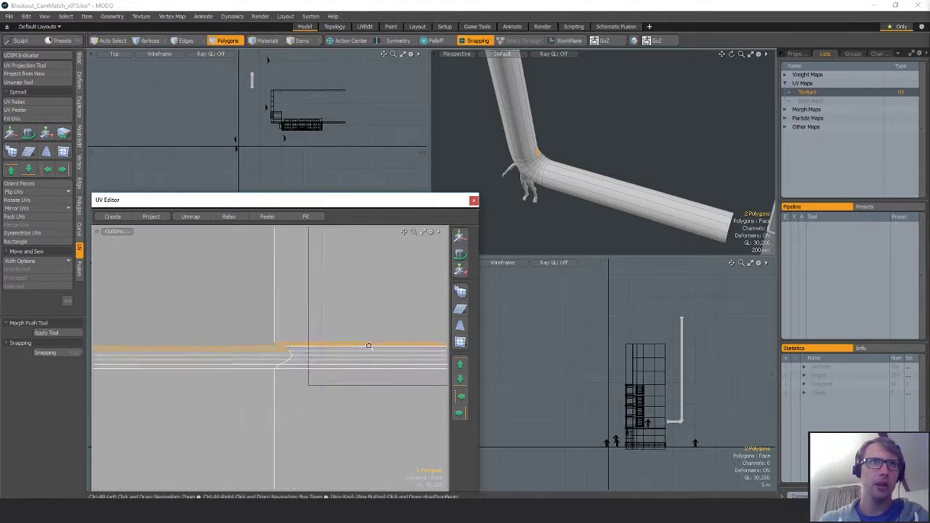
{"action": "scroll", "coordinate": [341, 347], "scroll_direction": "down", "scroll_amount": 5}
- Select a different lengthwise line of 8 edges along the pipe and unwrap it again with UV Peeler
{"action": "key", "text": "2"}
{"action": "left_click", "coordinate": [546, 170]}
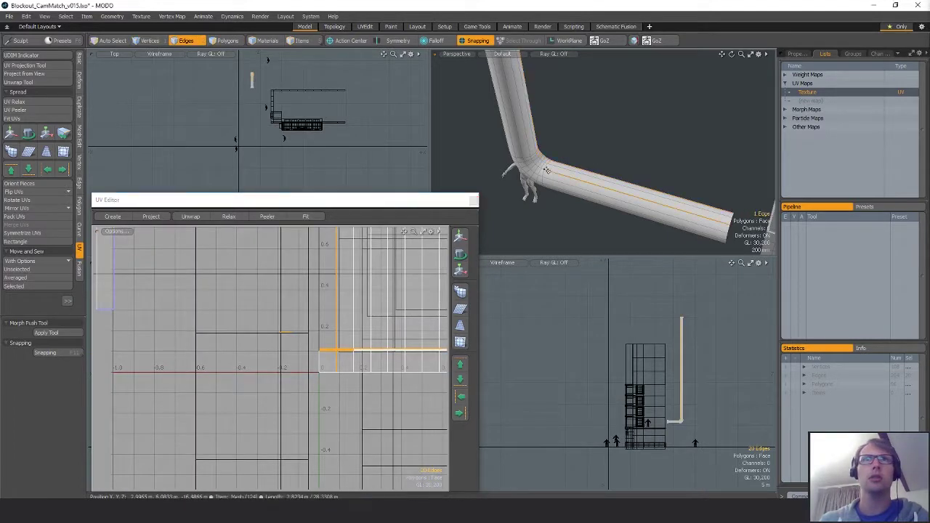
{"action": "left_click", "coordinate": [16, 110]}
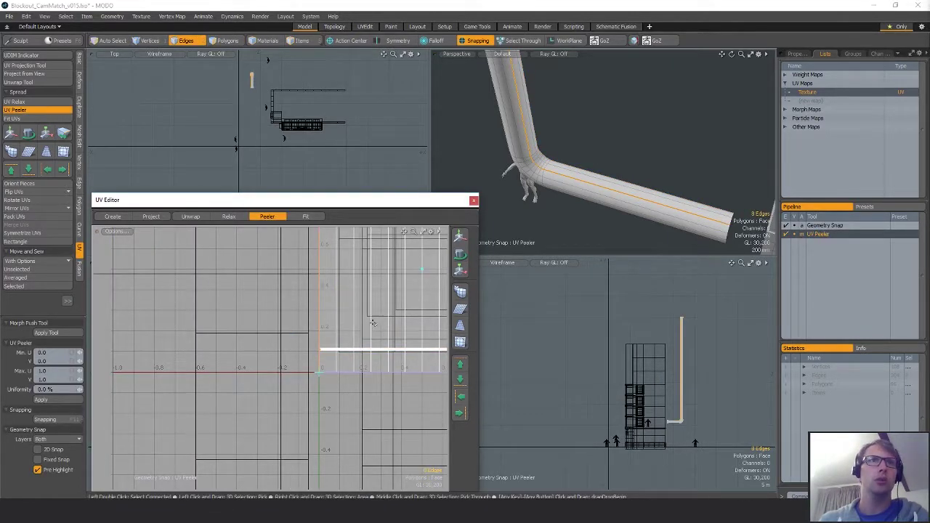
{"action": "key", "text": "space"}
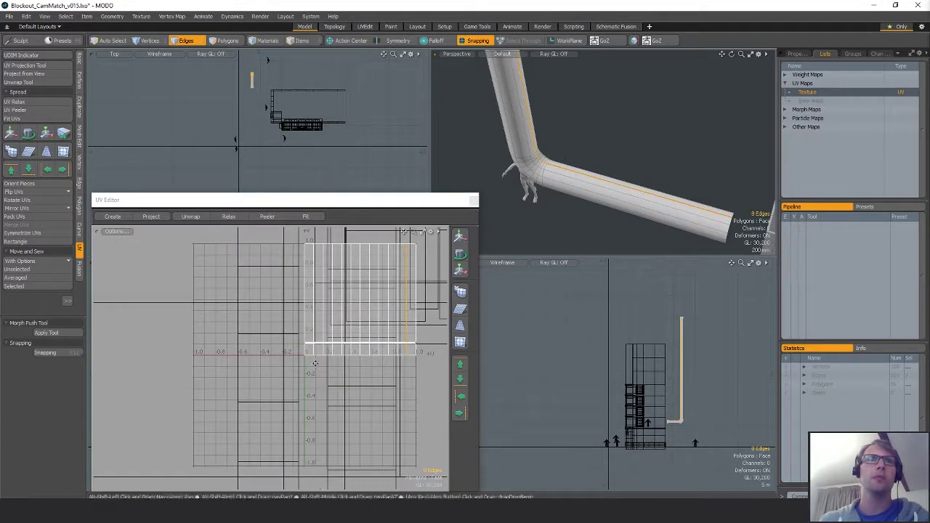
- Tear off the strip's edge column of 8 UV polygons, sew it onto the opposite edge, and straighten the whole shell with UV Rectangle
{"action": "left_click_drag", "start_coordinate": [314, 363], "coordinate": [330, 314], "text": "alt+shift"}
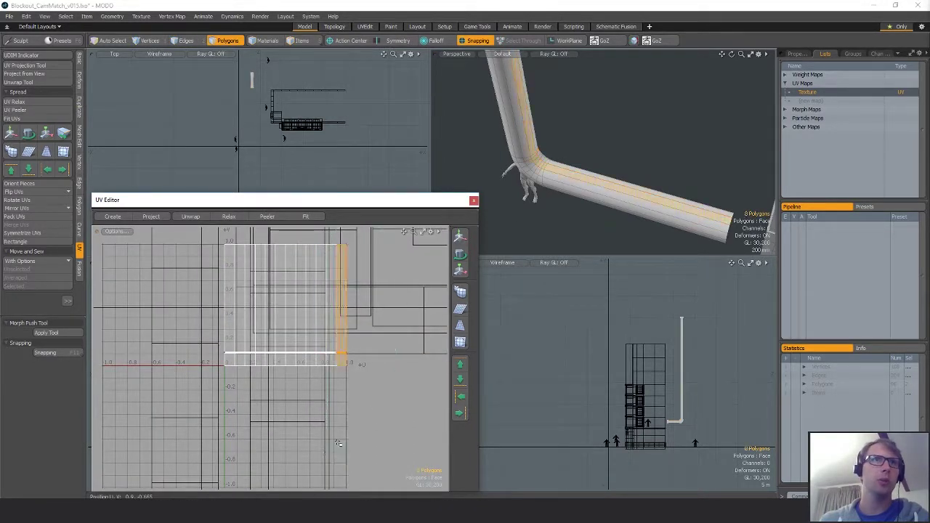
{"action": "key", "text": "w"}
{"action": "key", "text": "2"}
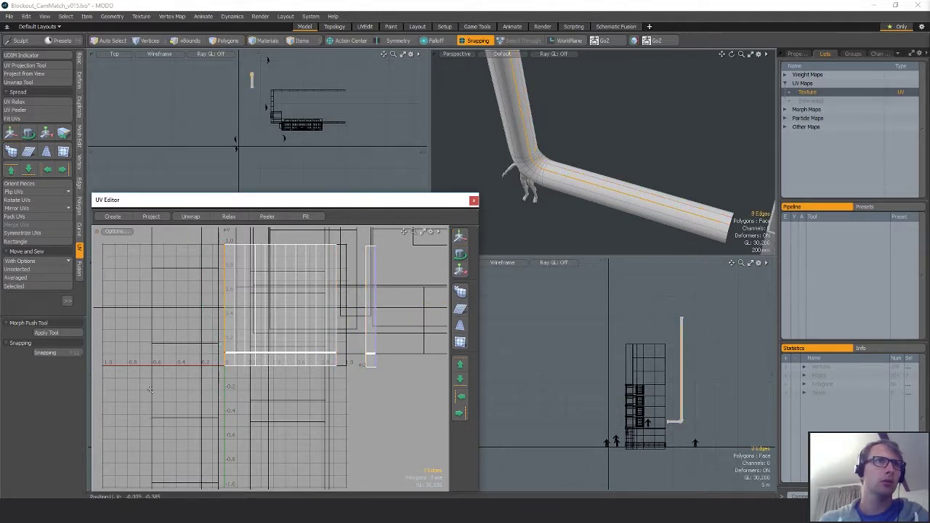
{"action": "double_click", "coordinate": [283, 316]}
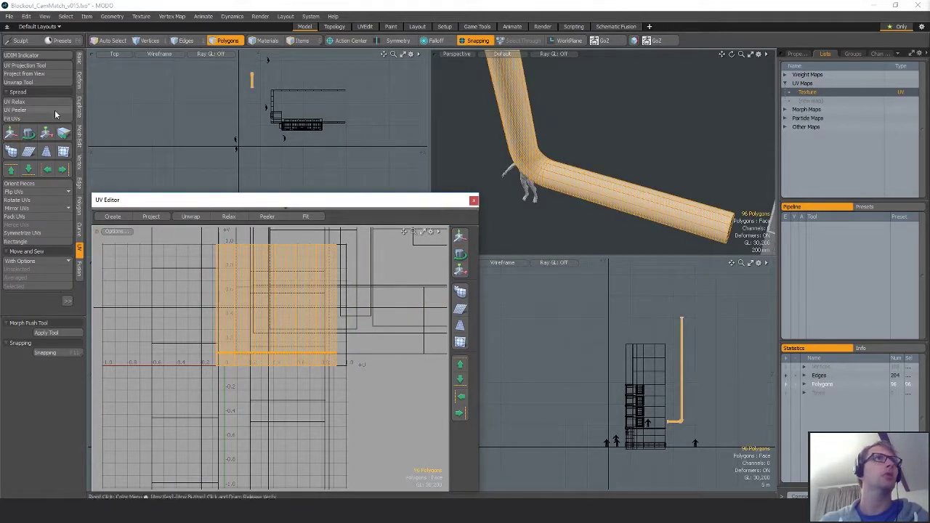
{"action": "left_click", "coordinate": [29, 251]}
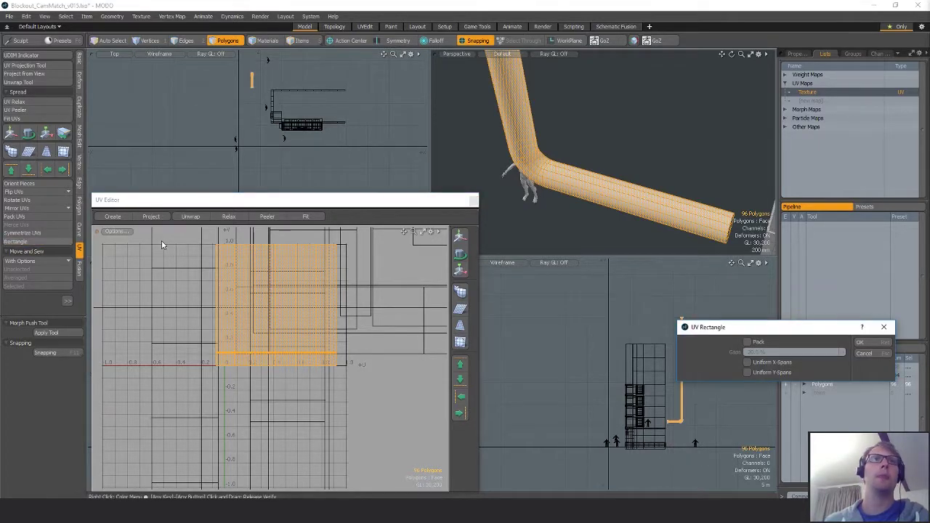
- Rotate the pipe's UV strip to vertical and move it so its lower corner sits beside the UV origin
{"action": "left_click_drag", "start_coordinate": [250, 366], "coordinate": [276, 362], "text": "ctrl+alt"}
{"action": "left_click_drag", "start_coordinate": [277, 362], "coordinate": [320, 359], "text": "alt+shift"}
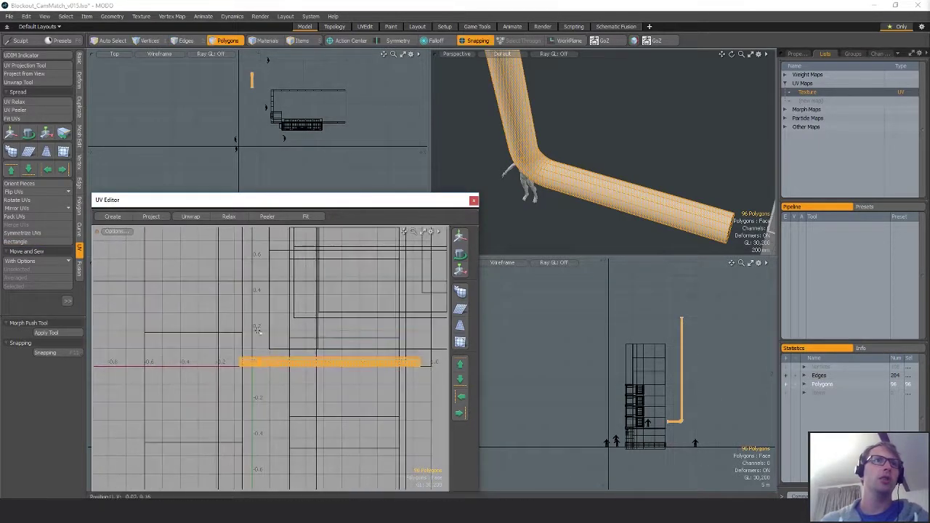
{"action": "key", "text": "e"}
{"action": "left_click_drag", "start_coordinate": [296, 321], "coordinate": [290, 396]}
{"action": "key", "text": "w"}
{"action": "key", "text": "x"}
{"action": "left_click_drag", "start_coordinate": [353, 381], "coordinate": [329, 397]}
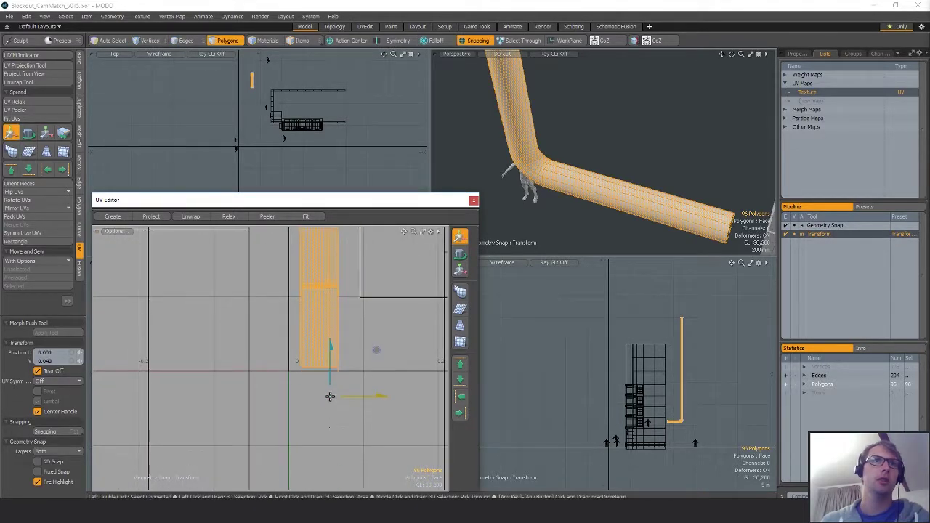
{"action": "scroll", "coordinate": [325, 392], "scroll_direction": "down", "scroll_amount": 5}
{"action": "key", "text": "space"}
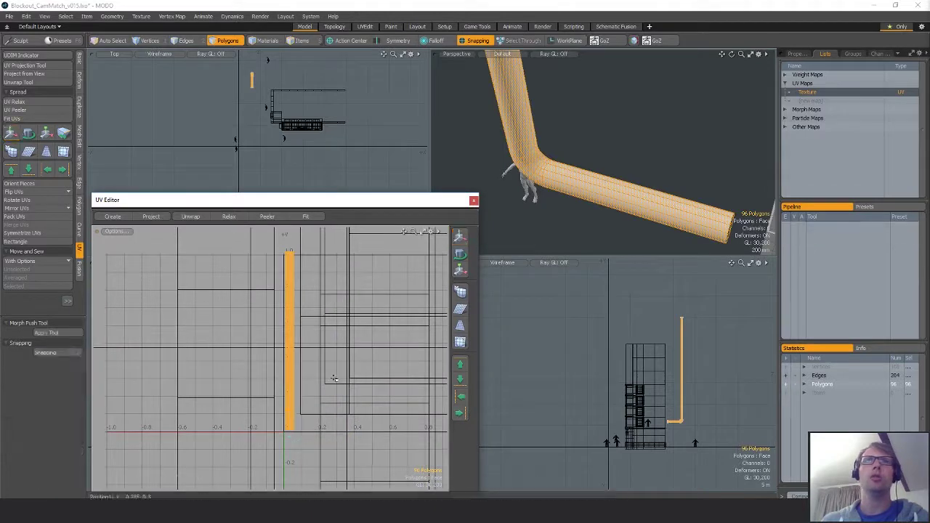
- Unhide the rest of the scene and scale the strip's UVs up about the origin to match the neighbouring pipes' texel density
{"action": "key", "text": "u"}
{"action": "left_click_drag", "start_coordinate": [700, 79], "coordinate": [641, 175], "text": "alt"}
{"action": "key", "text": "y"}
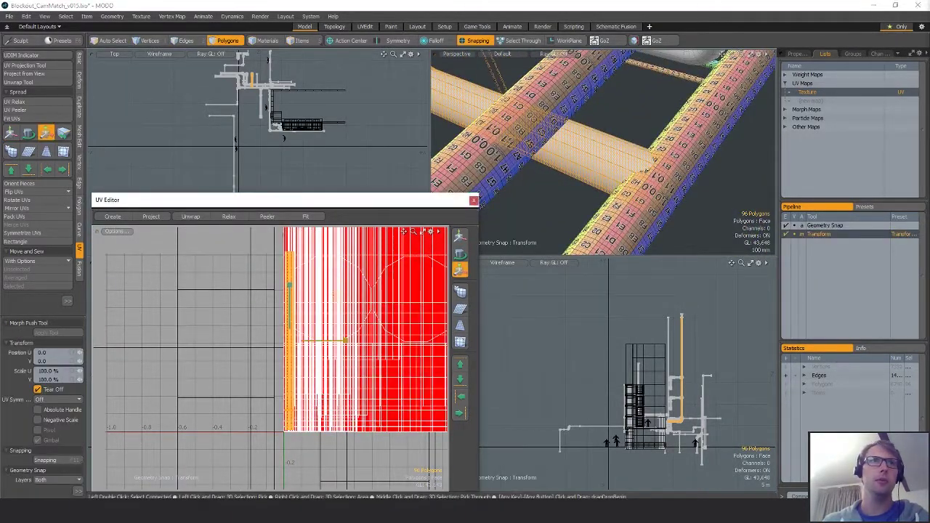
{"action": "left_click_drag", "start_coordinate": [336, 294], "coordinate": [337, 301]}
{"action": "key", "text": "ctrl+z"}
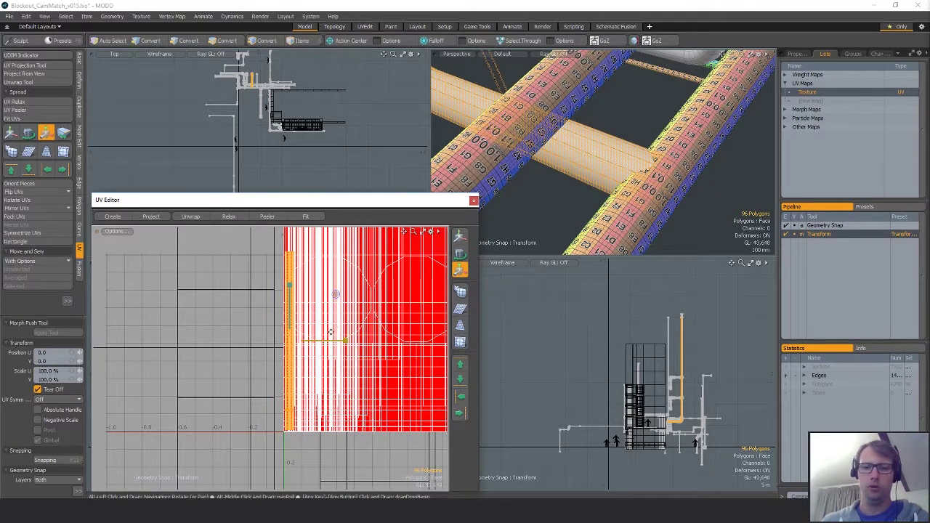
{"action": "key", "text": "alt+a"}
{"action": "left_click_drag", "start_coordinate": [331, 393], "coordinate": [324, 379]}
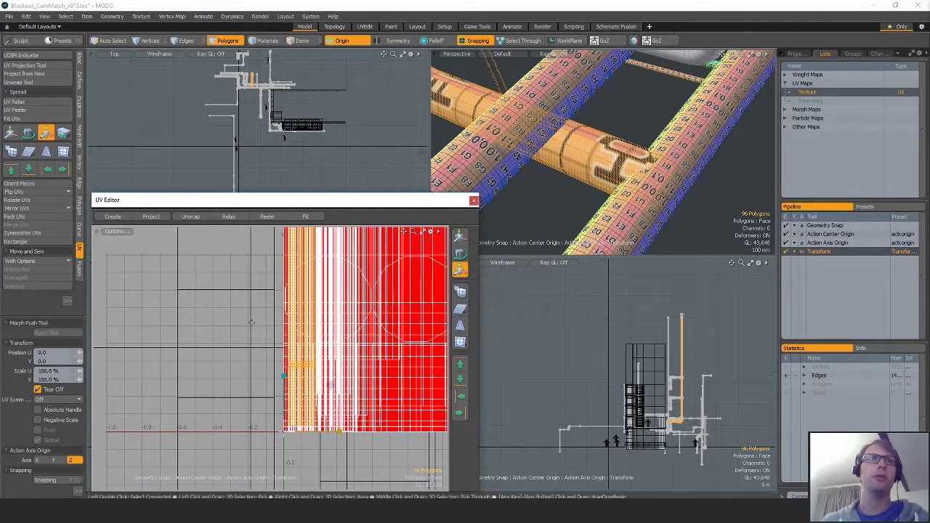
{"action": "left_click_drag", "start_coordinate": [331, 389], "coordinate": [327, 378]}
- Duplicate the unwrapped pipe and move the copy -1.2 m in X to the matching untextured pipe
{"action": "left_click_drag", "start_coordinate": [666, 131], "coordinate": [614, 149], "text": "alt"}
{"action": "key", "text": "q"}
{"action": "key", "text": "x"}
{"action": "key", "text": "w"}
{"action": "scroll", "coordinate": [264, 99], "scroll_direction": "up", "scroll_amount": 4}
{"action": "left_click_drag", "start_coordinate": [264, 98], "coordinate": [297, 171], "text": "alt+shift"}
{"action": "key", "text": "w"}
{"action": "scroll", "coordinate": [263, 110], "scroll_direction": "up", "scroll_amount": 6}
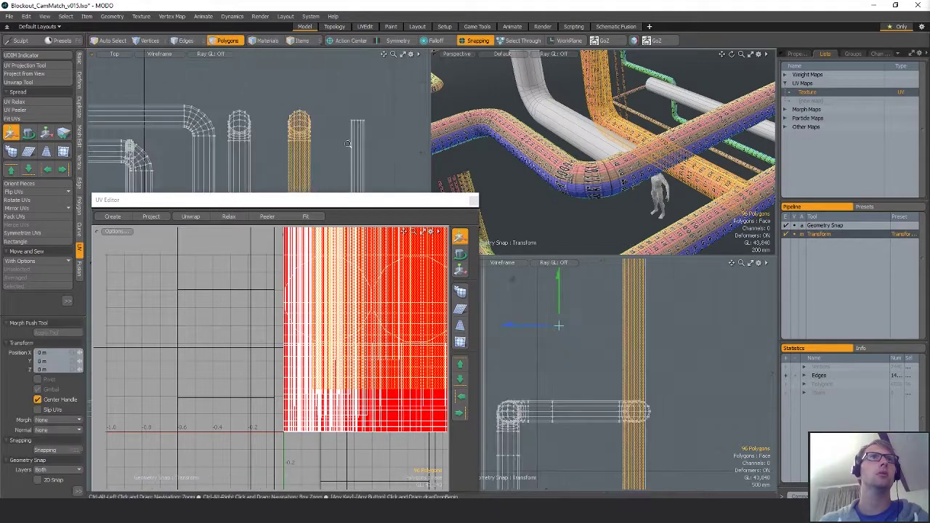
{"action": "mouse_move", "coordinate": [301, 108]}
{"action": "left_mouse_down", "text": "alt+shift"}
{"action": "mouse_move", "coordinate": [334, 51]}
{"action": "mouse_move", "coordinate": [335, 102]}
{"action": "mouse_move", "coordinate": [300, 106]}
{"action": "left_mouse_up", "text": "alt+shift"}
{"action": "left_click_drag", "start_coordinate": [552, 368], "coordinate": [574, 313], "text": "alt+shift"}
{"action": "left_click_drag", "start_coordinate": [599, 479], "coordinate": [619, 366], "text": "alt+shift"}
{"action": "scroll", "coordinate": [619, 367], "scroll_direction": "up", "scroll_amount": 1}
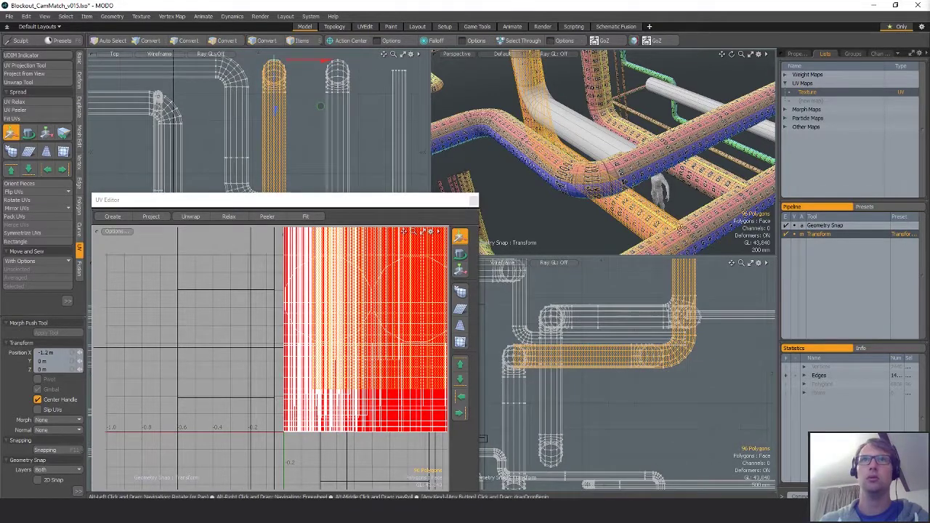
- Raise the copied pipe about 740 mm in Y to the height of the untextured pipe
{"action": "left_click_drag", "start_coordinate": [600, 190], "coordinate": [655, 380], "text": "alt"}
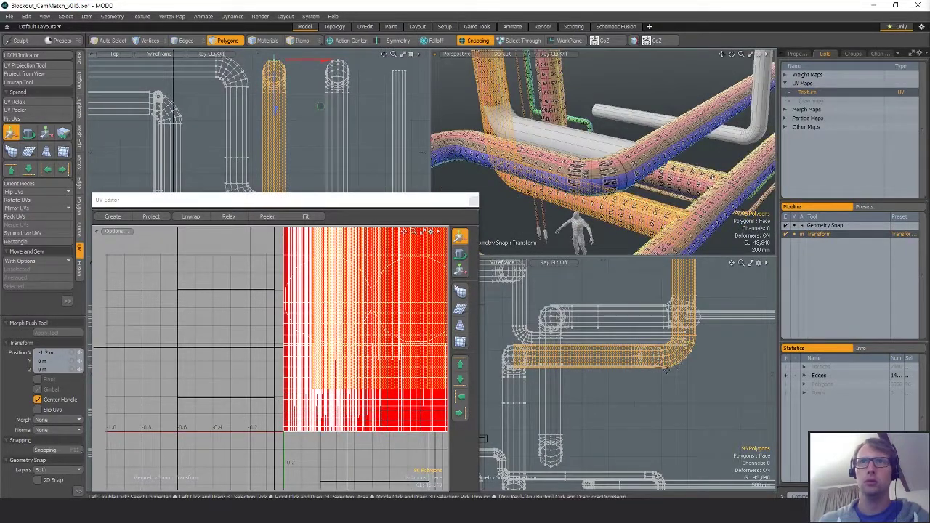
{"action": "left_click_drag", "start_coordinate": [664, 338], "coordinate": [663, 331]}
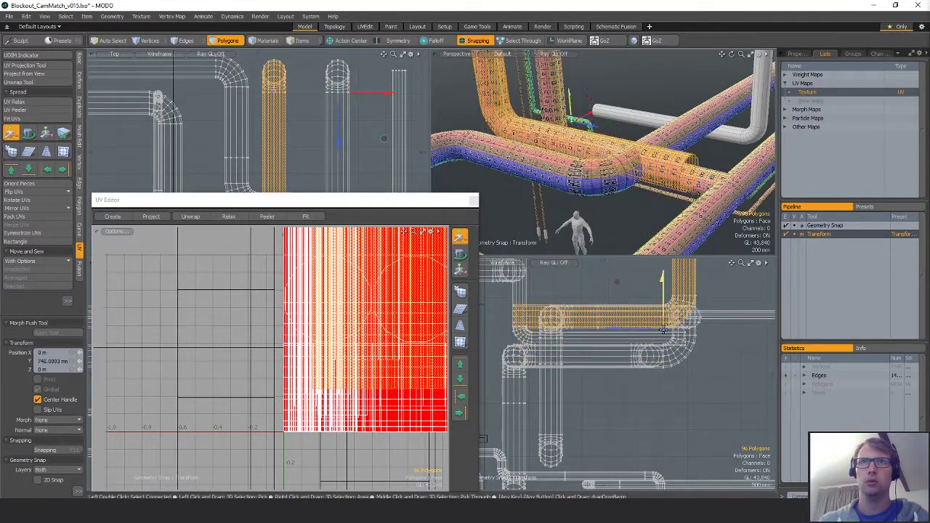
{"action": "left_click_drag", "start_coordinate": [618, 98], "coordinate": [607, 145], "text": "alt"}
{"action": "key", "text": "space"}
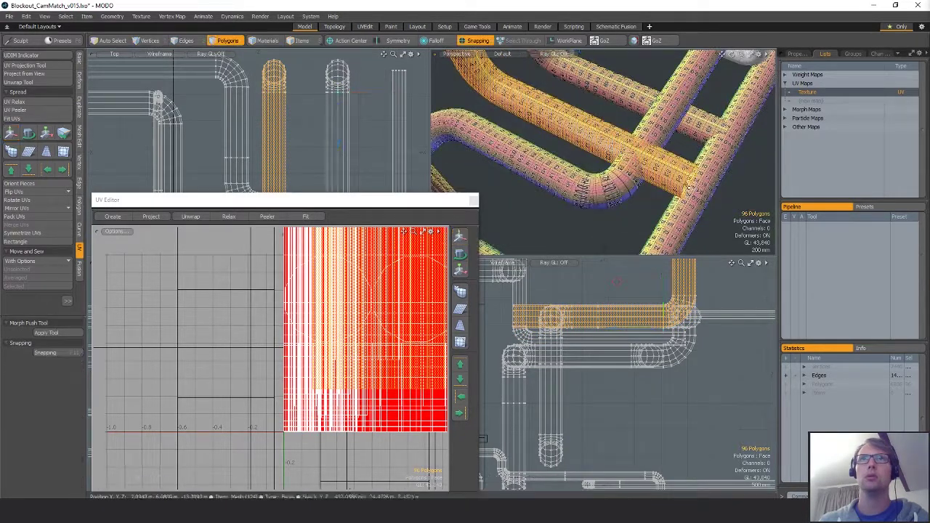
- Select the 12 edges at the copied pipe's open end and, with Slip UVs enabled, move them to shorten it to the old pipe's length
{"action": "key", "text": "1"}
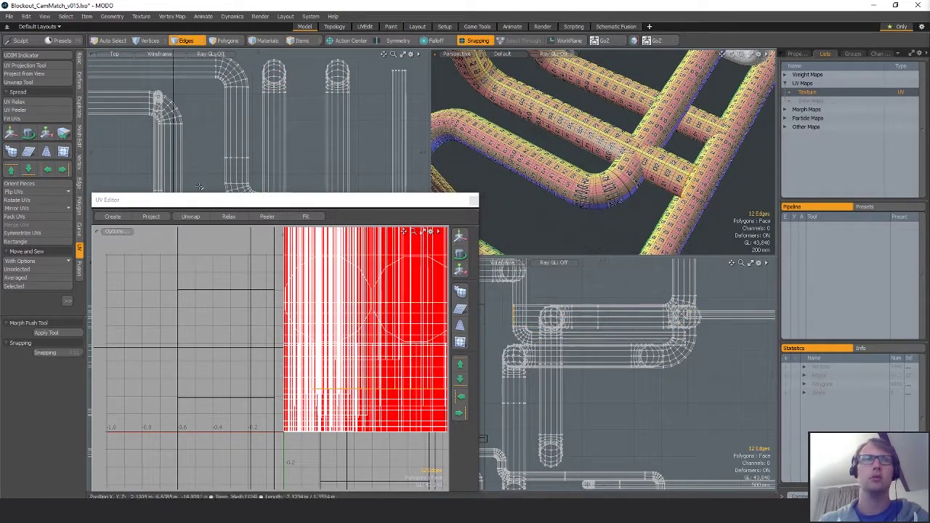
{"action": "key", "text": "w"}
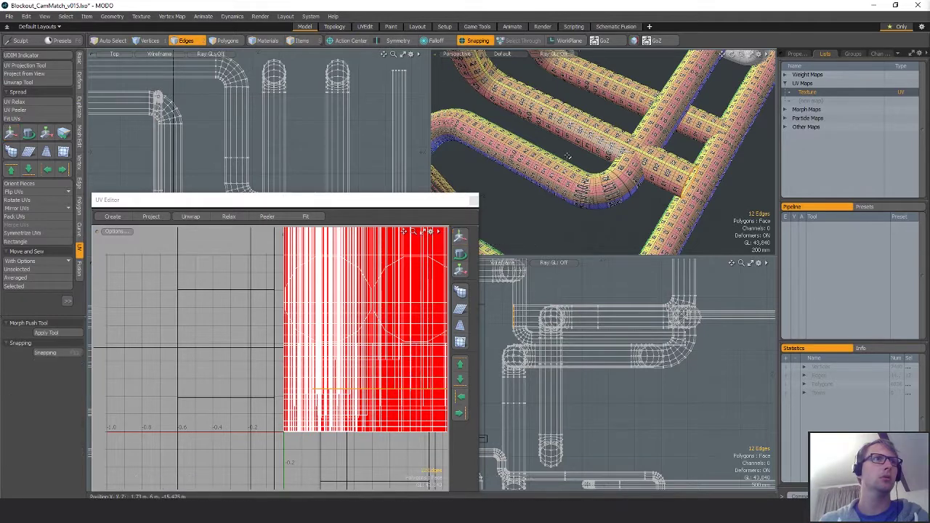
{"action": "left_click", "coordinate": [38, 411]}
{"action": "key", "text": "shift+a"}
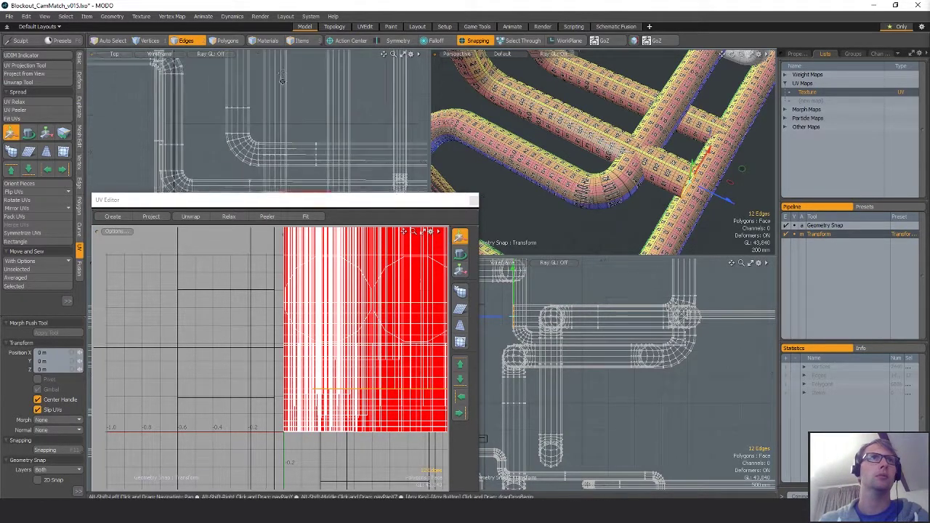
{"action": "left_click_drag", "start_coordinate": [250, 70], "coordinate": [306, 68]}
{"action": "key", "text": "space"}
{"action": "key", "text": "space"}
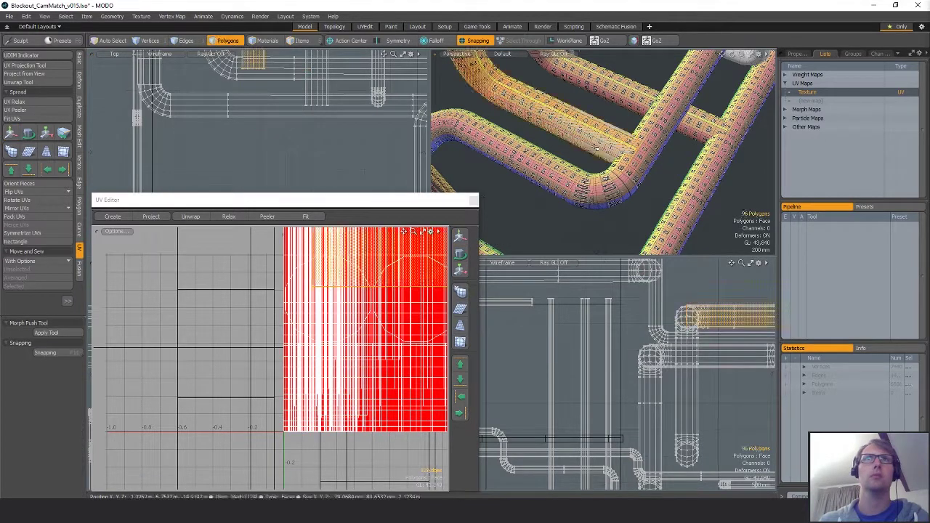
- Select the old untextured pipe overlapping the copy and delete it
{"action": "key", "text": "space"}
{"action": "key", "text": "space"}
{"action": "key", "text": "space"}
{"action": "left_click", "coordinate": [595, 147]}
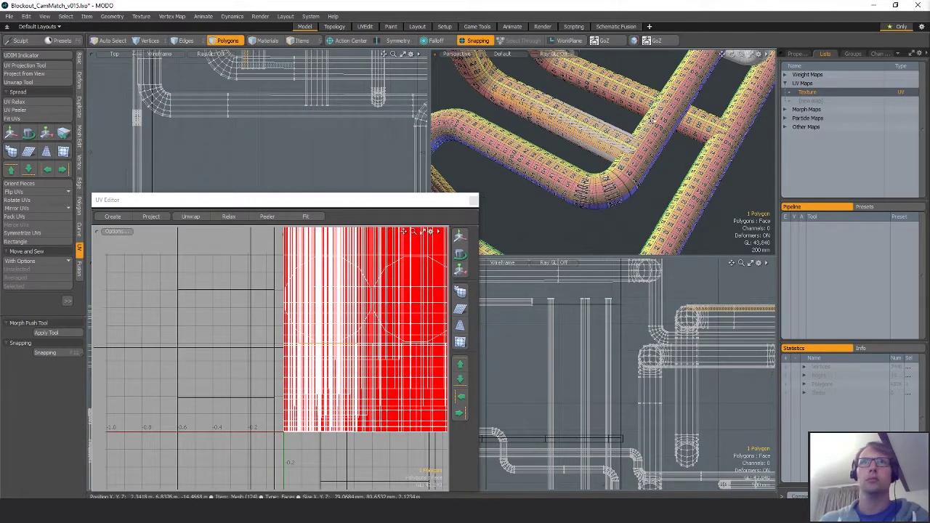
{"action": "left_click_drag", "start_coordinate": [640, 117], "coordinate": [655, 180], "text": "alt+shift"}
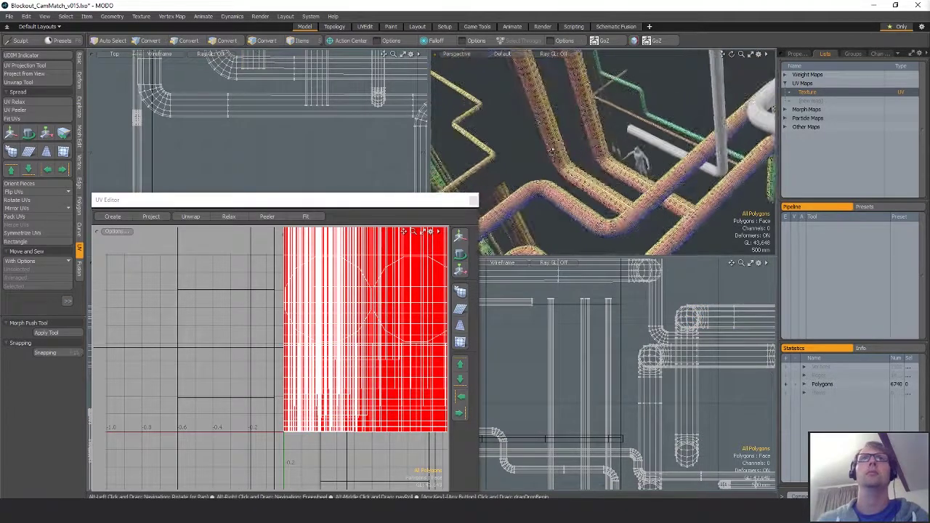
- Select a lengthwise line of 8 edges on the next untextured bent pipe and unwrap it with UV Peeler
{"action": "left_click_drag", "start_coordinate": [551, 150], "coordinate": [693, 208], "text": "alt"}
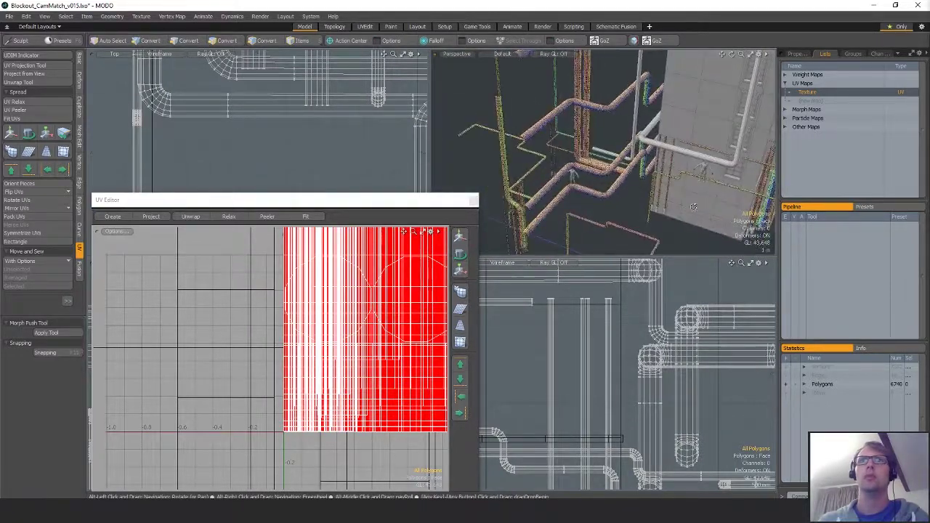
{"action": "left_click_drag", "start_coordinate": [743, 185], "coordinate": [734, 218], "text": "alt"}
{"action": "scroll", "coordinate": [556, 211], "scroll_direction": "up", "scroll_amount": 5}
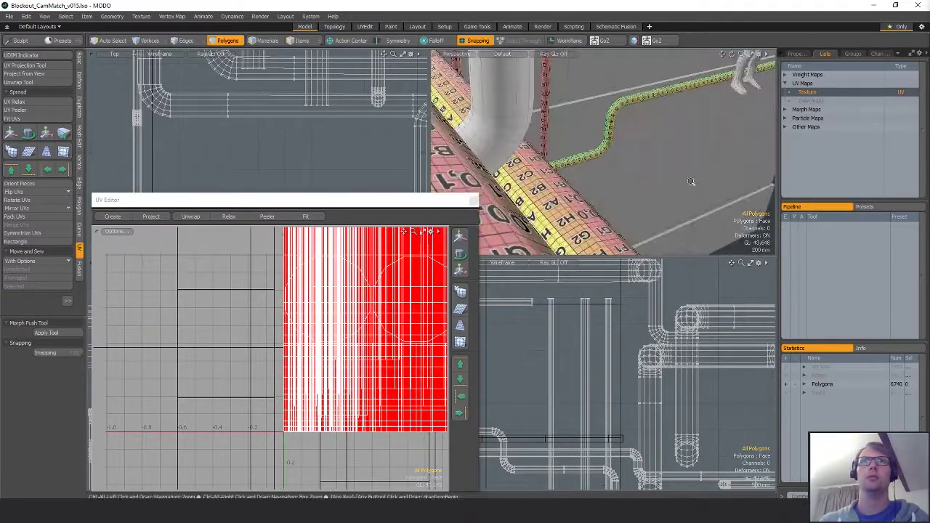
{"action": "left_click_drag", "start_coordinate": [691, 182], "coordinate": [630, 215], "text": "alt"}
{"action": "double_click", "coordinate": [717, 122]}
{"action": "key", "text": "1"}
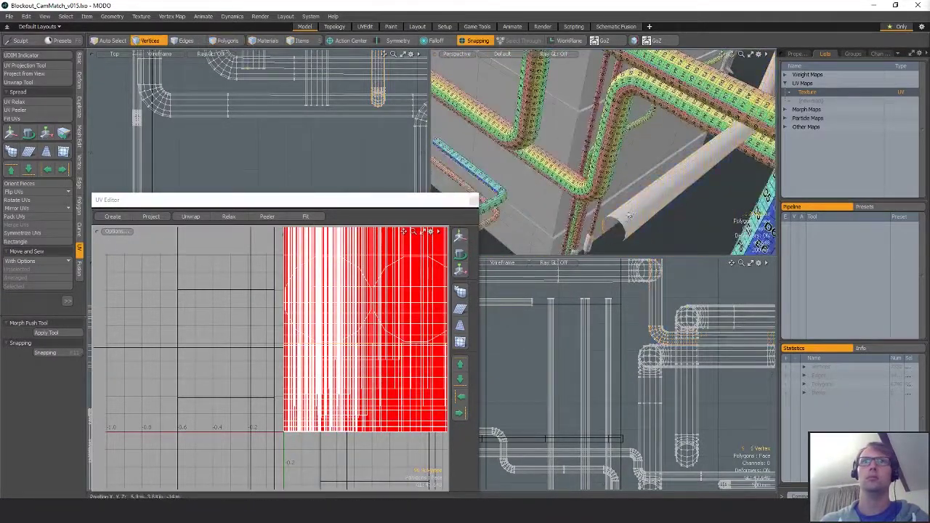
{"action": "left_click", "coordinate": [20, 112]}
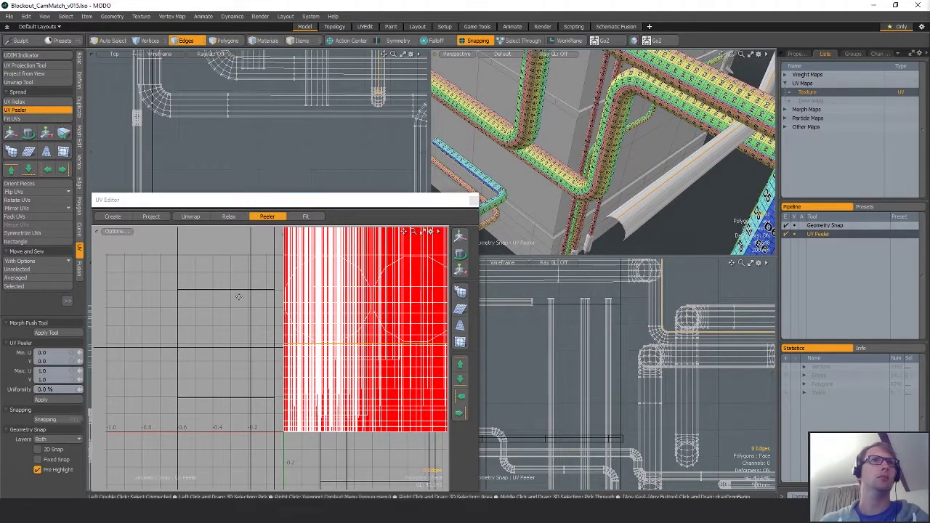
{"action": "left_click", "coordinate": [239, 296]}
{"action": "key", "text": "space"}
- Isolate the bent pipe and unwrap it again with UV Peeler along a different lengthwise line of 8 edges
{"action": "key", "text": "space"}
{"action": "double_click", "coordinate": [649, 200]}
{"action": "key", "text": "shift+h"}
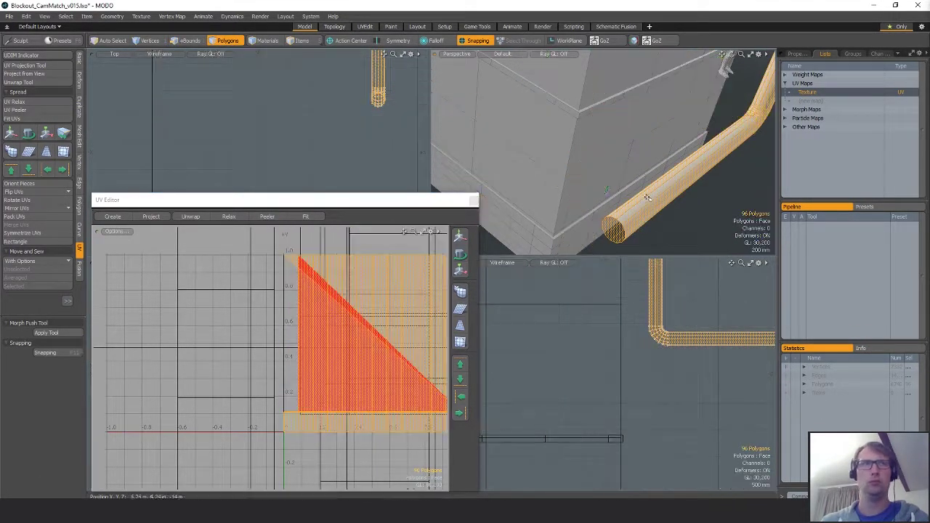
{"action": "key", "text": "1"}
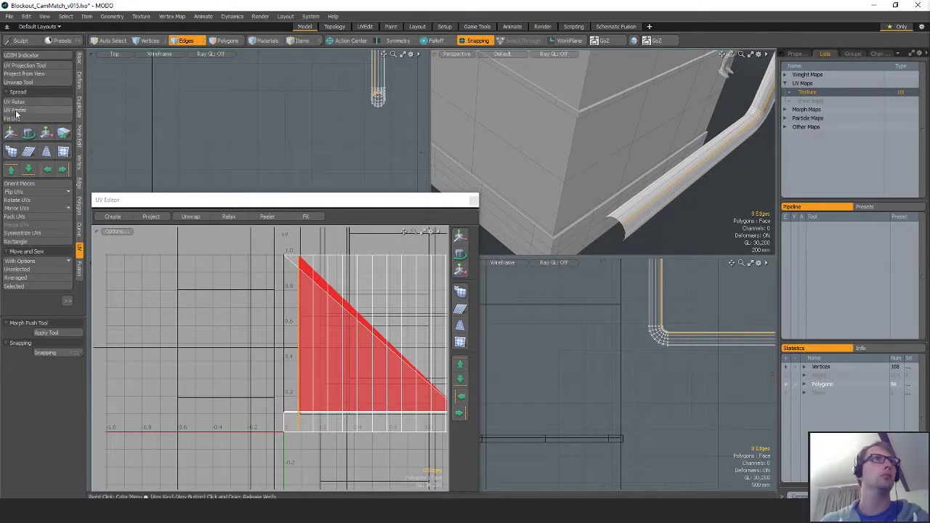
{"action": "left_click", "coordinate": [16, 113]}
{"action": "left_click", "coordinate": [250, 305]}
{"action": "key", "text": "space"}
- Tear off the column of UV polygons at the strip's U 0 edge, move it aside, and sew it onto the opposite edge
{"action": "left_click_drag", "start_coordinate": [363, 312], "coordinate": [286, 308], "text": "alt+shift"}
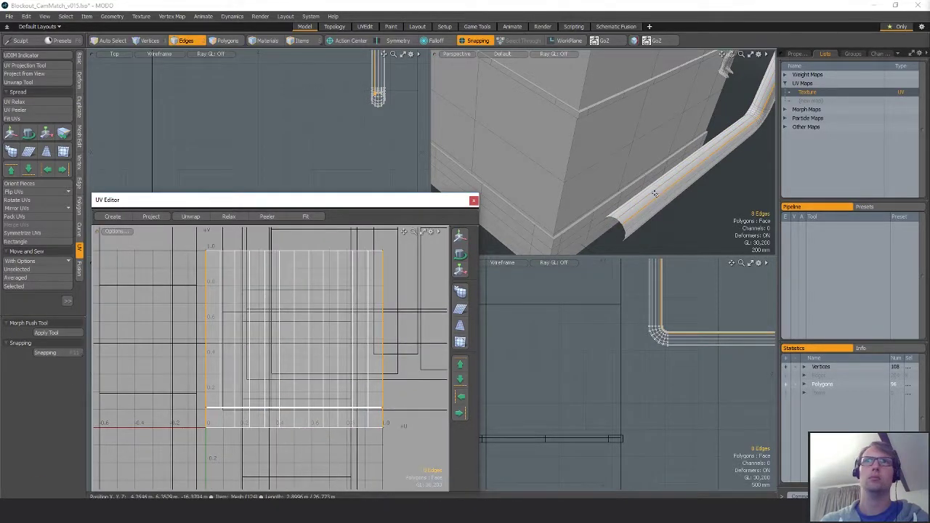
{"action": "key", "text": "space"}
{"action": "double_click", "coordinate": [223, 297]}
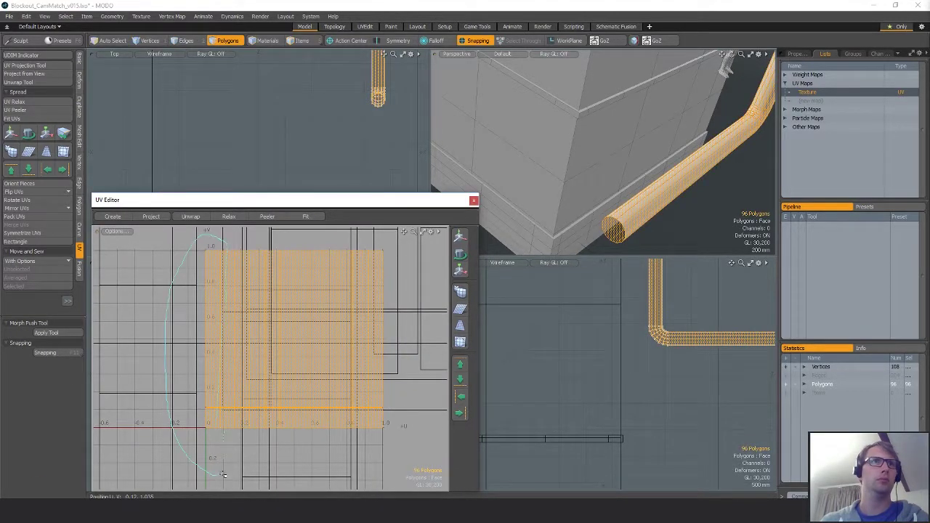
{"action": "right_click_drag", "start_coordinate": [223, 474], "coordinate": [227, 472]}
{"action": "key", "text": "w"}
{"action": "left_click_drag", "start_coordinate": [294, 406], "coordinate": [263, 405]}
{"action": "key", "text": "space"}
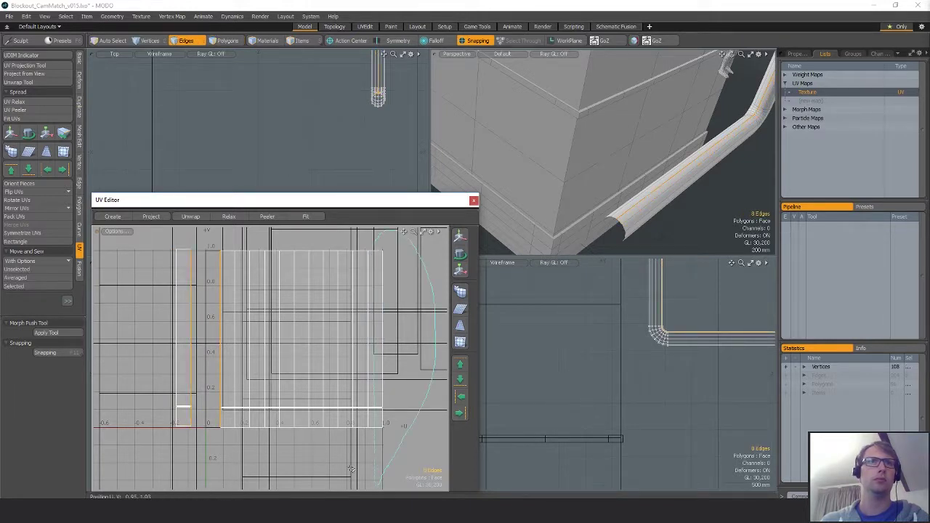
{"action": "left_click", "coordinate": [42, 288]}
- Select the pipe's entire 96-polygon UV shell and straighten it with UV Rectangle
{"action": "key", "text": "space"}
{"action": "double_click", "coordinate": [320, 314]}
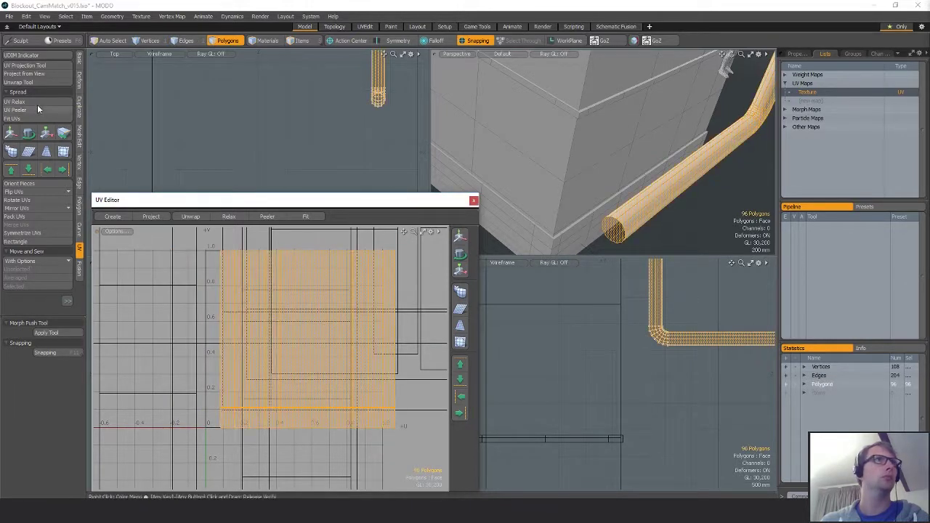
{"action": "left_click", "coordinate": [31, 243]}
{"action": "key", "text": "Return"}
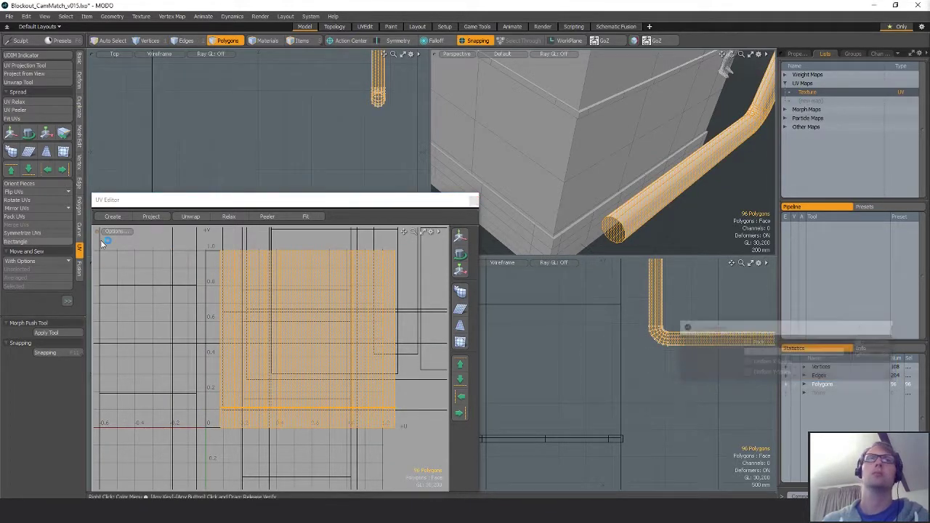
- Rotate the straightened UV strip a quarter turn about the UV origin so it stands vertical, and move it against the origin
{"action": "left_click_drag", "start_coordinate": [289, 377], "coordinate": [254, 366], "text": "ctrl+alt"}
{"action": "key", "text": "y"}
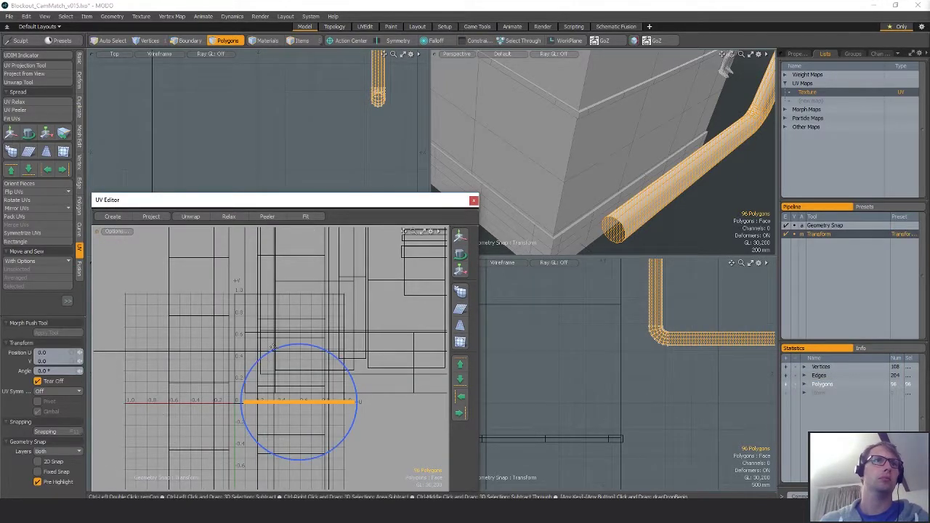
{"action": "key", "text": "alt+o"}
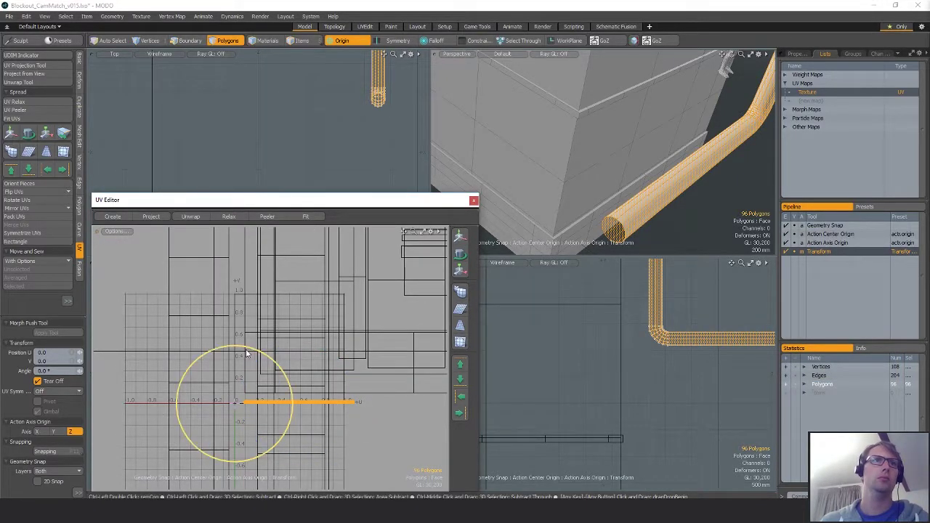
{"action": "left_click_drag", "start_coordinate": [249, 347], "coordinate": [141, 461], "text": "ctrl"}
{"action": "key", "text": "w"}
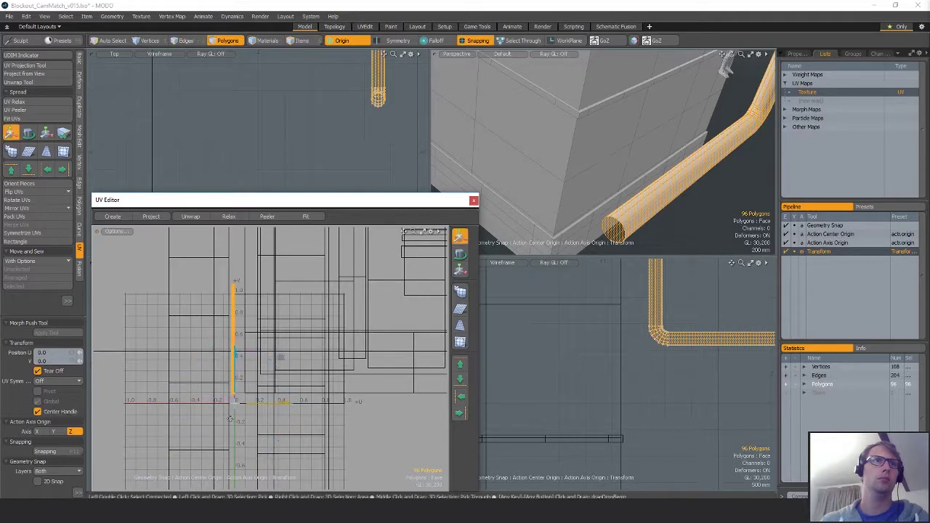
{"action": "scroll", "coordinate": [233, 398], "scroll_direction": "up", "scroll_amount": 4}
{"action": "left_click_drag", "start_coordinate": [237, 409], "coordinate": [246, 422]}
{"action": "key", "text": "q"}
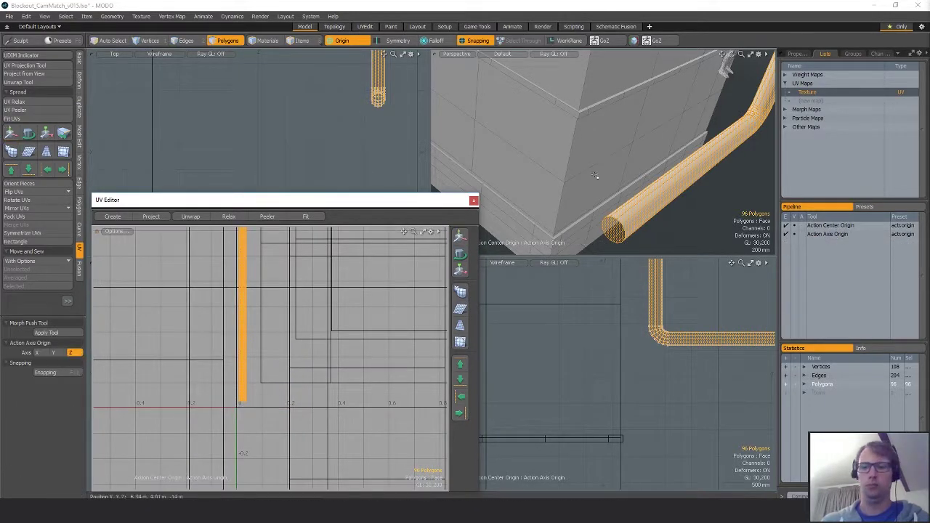
- Unhide the other pipes and scale the strip's UVs to about 2233.5% from the origin, comparing the texture with neighbouring pipes
{"action": "key", "text": "u"}
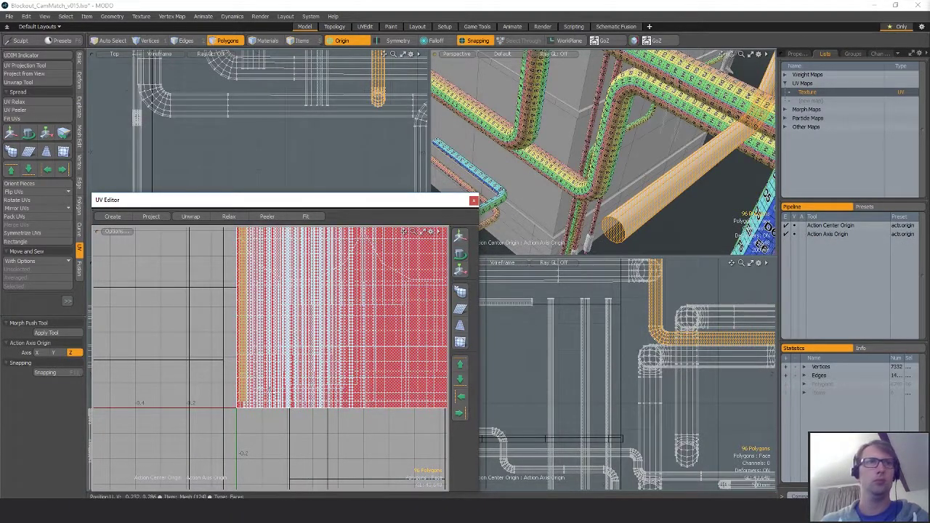
{"action": "key", "text": "r"}
{"action": "left_click_drag", "start_coordinate": [313, 363], "coordinate": [269, 354], "text": "ctrl+alt"}
{"action": "left_click_drag", "start_coordinate": [269, 354], "coordinate": [216, 438], "text": "alt"}
{"action": "left_click_drag", "start_coordinate": [267, 421], "coordinate": [255, 420], "text": "ctrl+alt"}
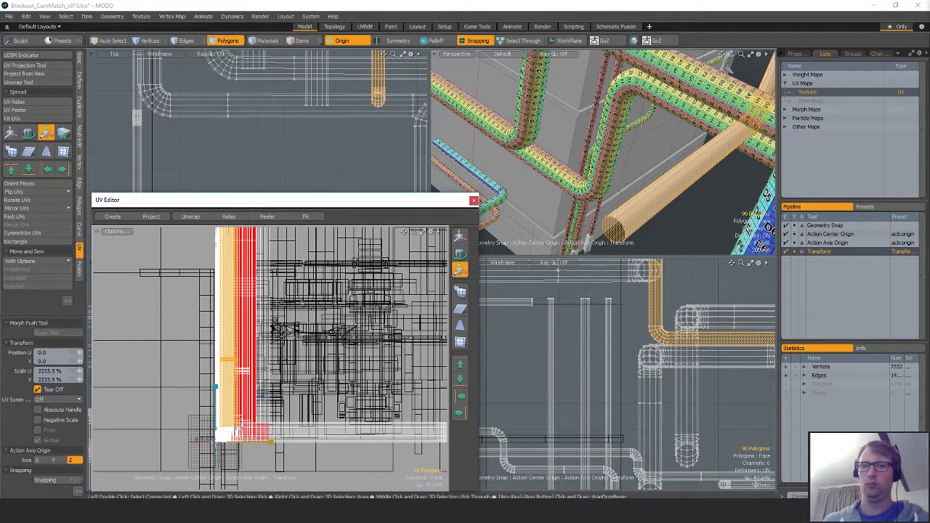
{"action": "mouse_move", "coordinate": [634, 161]}
{"action": "left_mouse_down", "text": "alt"}
{"action": "mouse_move", "coordinate": [609, 171]}
{"action": "mouse_move", "coordinate": [587, 235]}
{"action": "mouse_move", "coordinate": [619, 157]}
{"action": "left_mouse_up", "text": "alt"}
{"action": "scroll", "coordinate": [619, 156], "scroll_direction": "up", "scroll_amount": 1}
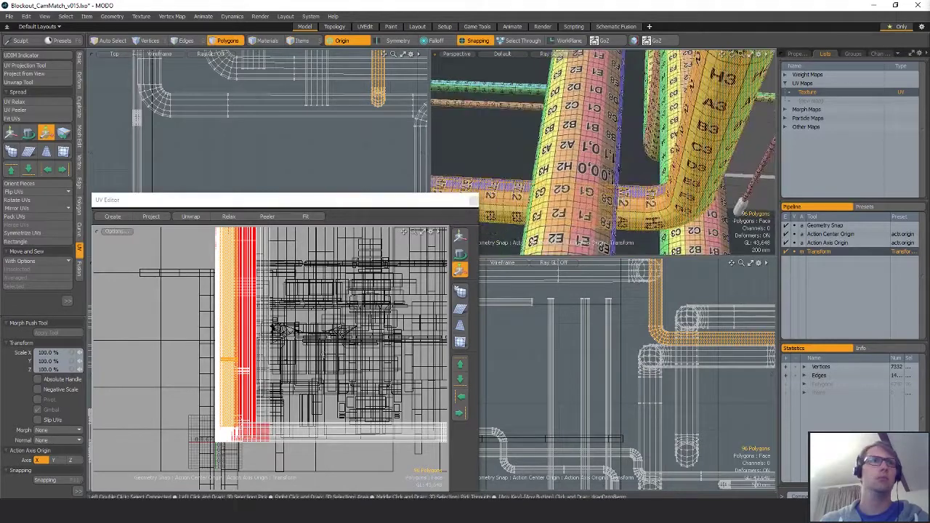
- Move the UV strip slightly toward the U and V axes and scale it to about 151% from the origin
{"action": "key", "text": "space"}
{"action": "key", "text": "w"}
{"action": "scroll", "coordinate": [220, 441], "scroll_direction": "up", "scroll_amount": 5}
{"action": "left_click_drag", "start_coordinate": [204, 441], "coordinate": [200, 468]}
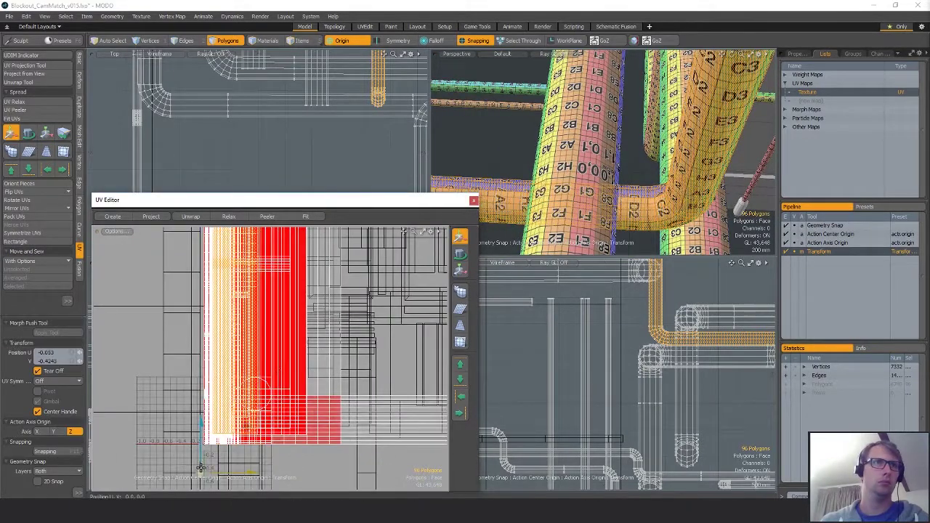
{"action": "key", "text": "y"}
{"action": "left_click_drag", "start_coordinate": [251, 398], "coordinate": [275, 398]}
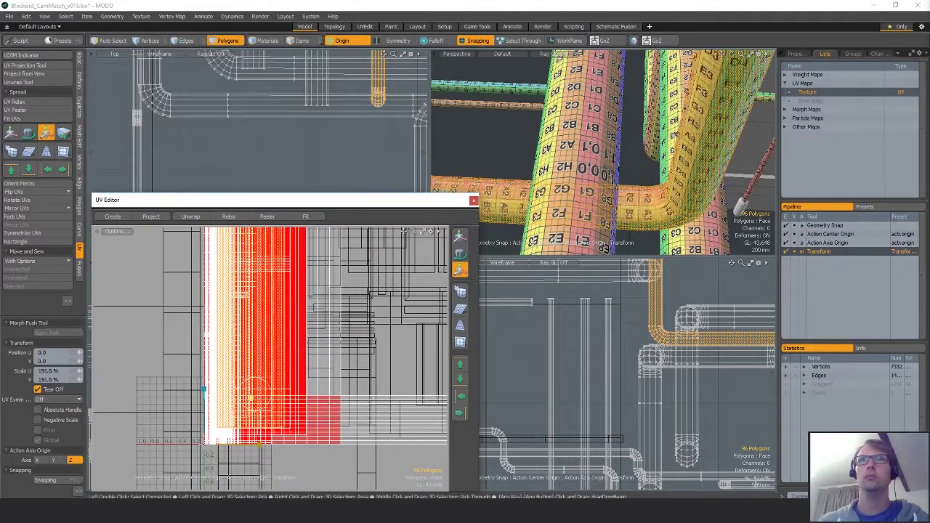
{"action": "left_click_drag", "start_coordinate": [603, 153], "coordinate": [537, 231], "text": "alt"}
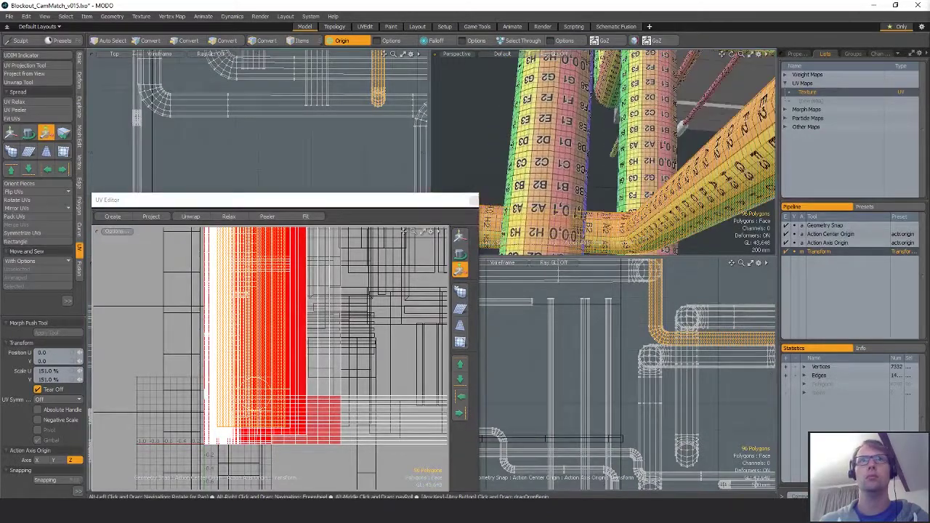
- Scale the strip's UVs down to about 73% and fine-tune the scale against the texture of neighbouring pipes
{"action": "left_click", "coordinate": [299, 337]}
{"action": "left_click_drag", "start_coordinate": [254, 398], "coordinate": [245, 398]}
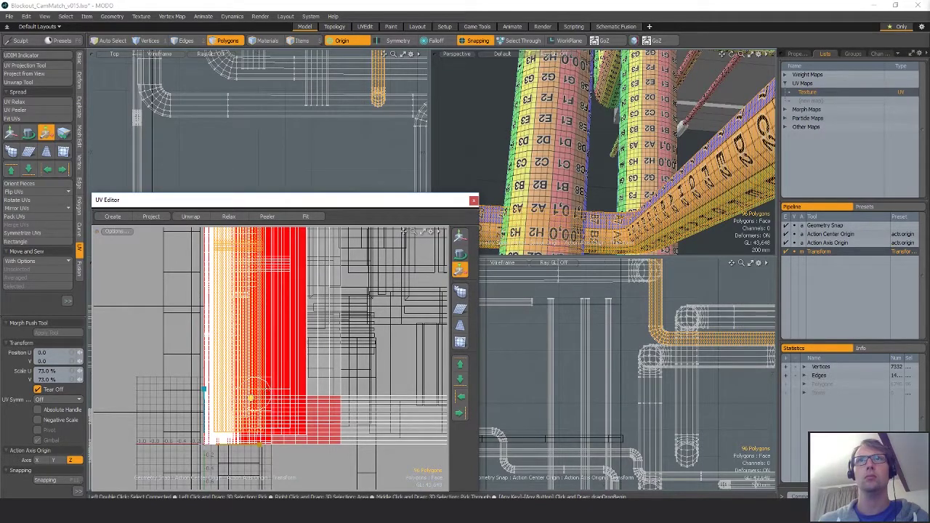
{"action": "left_click_drag", "start_coordinate": [603, 146], "coordinate": [667, 186], "text": "alt"}
{"action": "key", "text": "q"}
{"action": "key", "text": "r"}
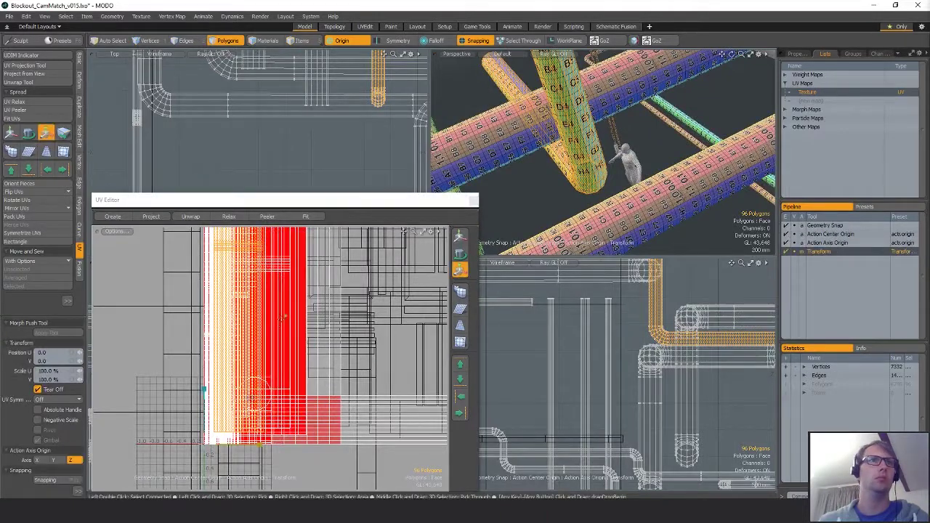
{"action": "left_click_drag", "start_coordinate": [250, 400], "coordinate": [252, 398]}
{"action": "key", "text": "q"}
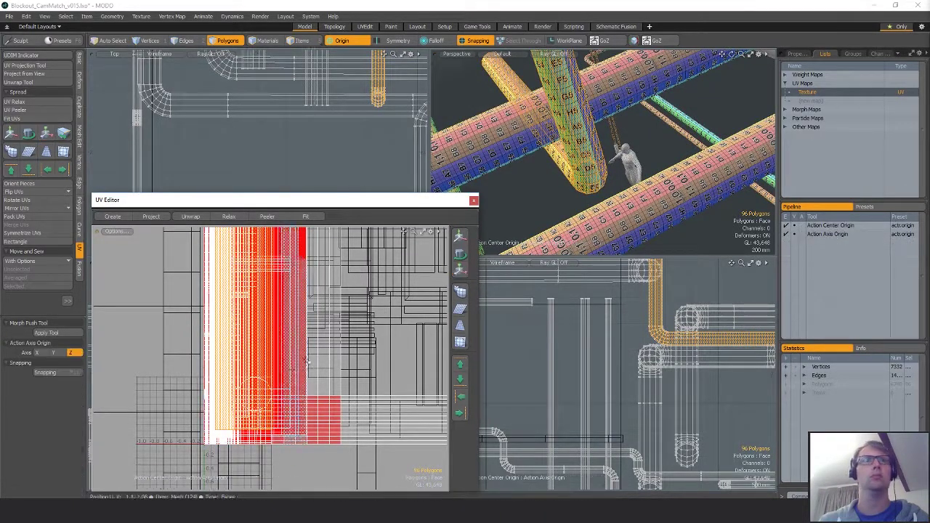
- Clear the selection, locate the next untextured bent pipe, select all its 204 polygons and isolate it
{"action": "left_click", "coordinate": [371, 341]}
{"action": "left_click_drag", "start_coordinate": [611, 160], "coordinate": [555, 150], "text": "alt"}
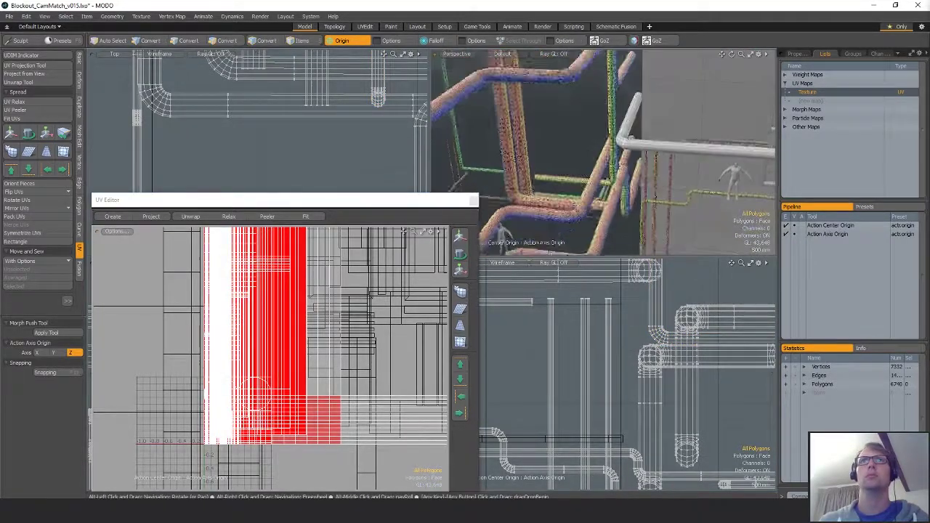
{"action": "left_click_drag", "start_coordinate": [574, 179], "coordinate": [524, 228], "text": "alt"}
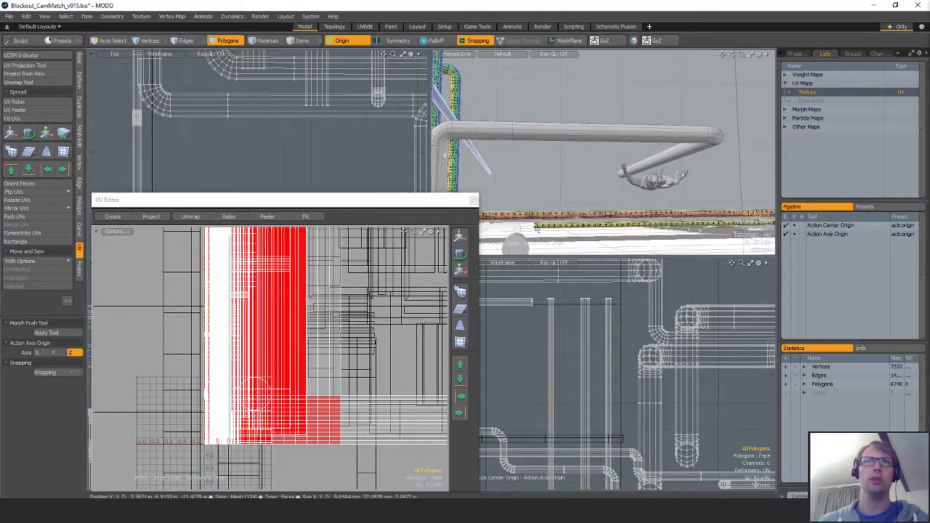
{"action": "left_click_drag", "start_coordinate": [599, 199], "coordinate": [570, 159], "text": "alt"}
{"action": "double_click", "coordinate": [545, 134]}
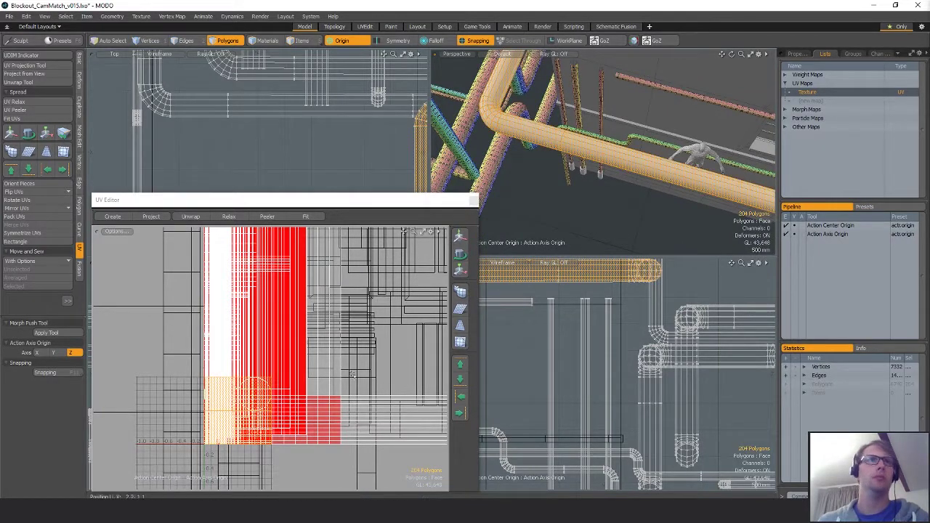
{"action": "key", "text": "shift+h"}
- Try to unwrap the isolated pipe with UV Peeler along a lengthwise line of 17 edges
{"action": "left_click_drag", "start_coordinate": [674, 143], "coordinate": [548, 119], "text": "alt"}
{"action": "key", "text": "2"}
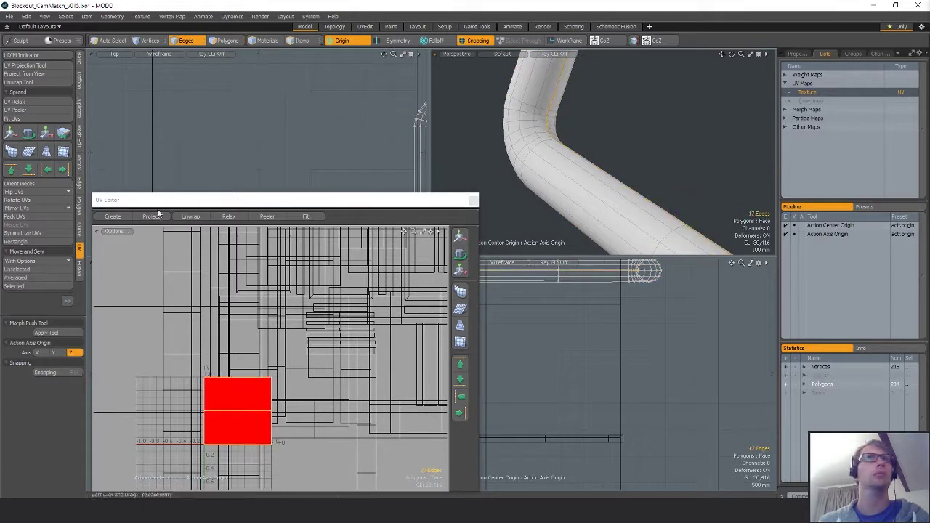
{"action": "left_click", "coordinate": [43, 111]}
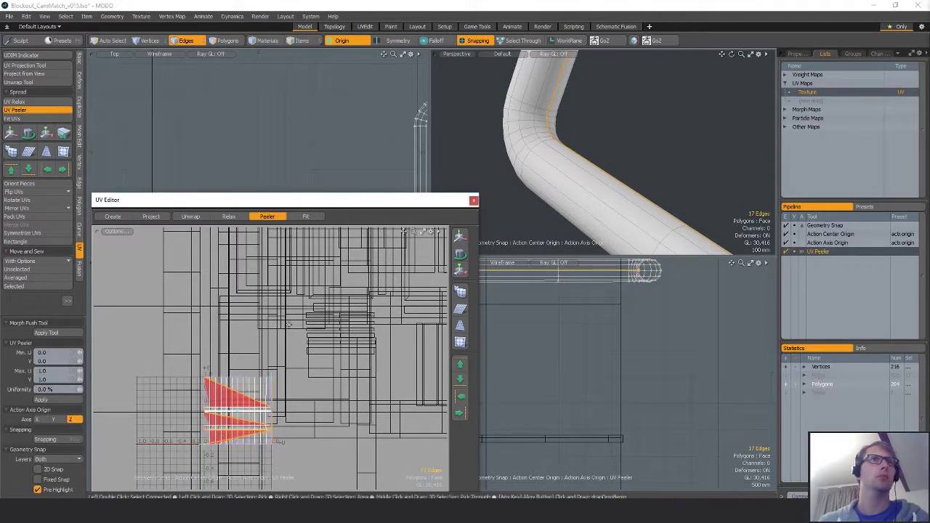
{"action": "key", "text": "space"}
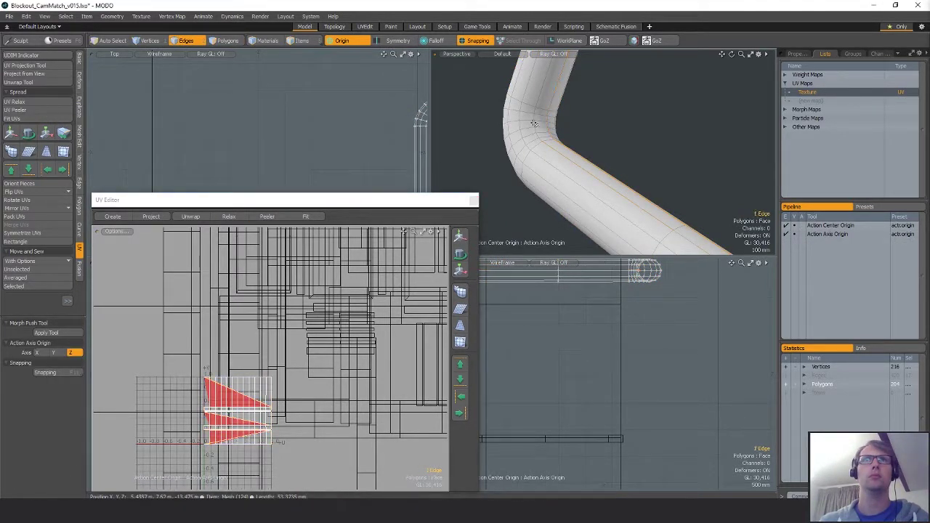
- Unwrap the pipe again with UV Peeler along a different lengthwise edge line, and return to its polygon selection
{"action": "left_click", "coordinate": [14, 118]}
{"action": "key", "text": "space"}
{"action": "key", "text": "3"}
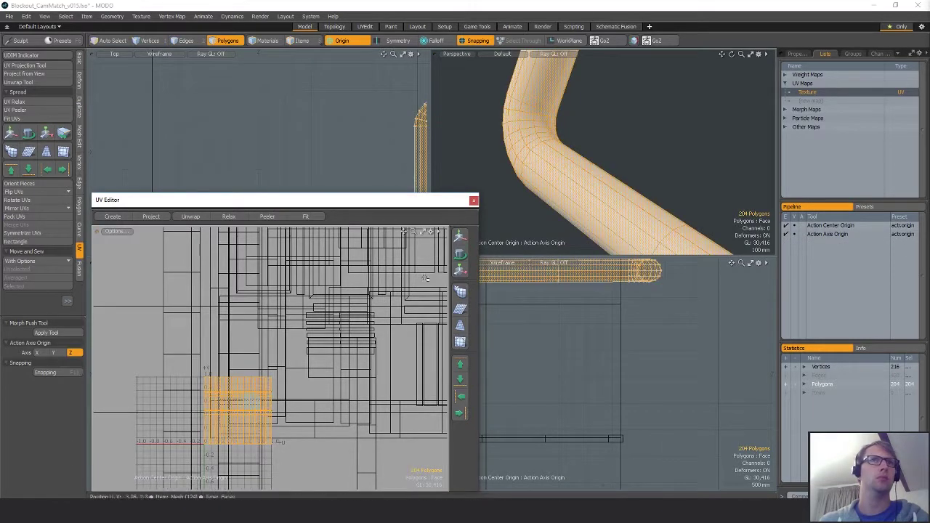
- Tear off the 17-polygon UV column at the shell's U 0 edge, move it aside, and sew it onto the opposite edge
{"action": "key", "text": "2"}
{"action": "double_click", "coordinate": [556, 143]}
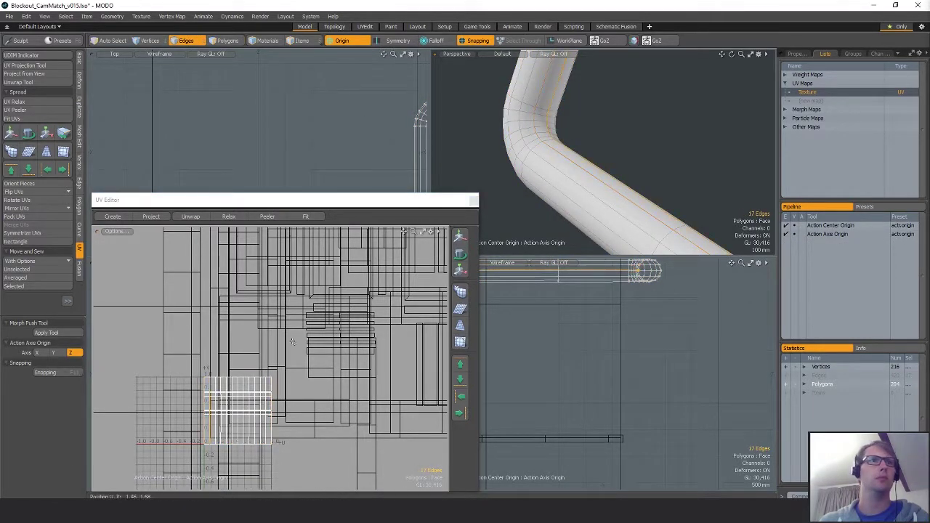
{"action": "left_click_drag", "start_coordinate": [237, 353], "coordinate": [343, 273], "text": "alt"}
{"action": "scroll", "coordinate": [343, 274], "scroll_direction": "up", "scroll_amount": 3}
{"action": "key", "text": "3"}
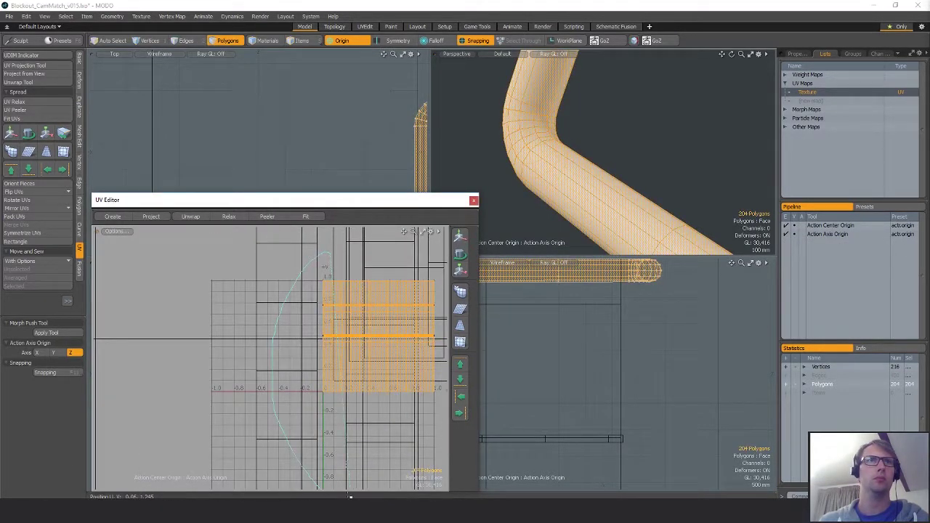
{"action": "left_click_drag", "start_coordinate": [327, 389], "coordinate": [331, 268]}
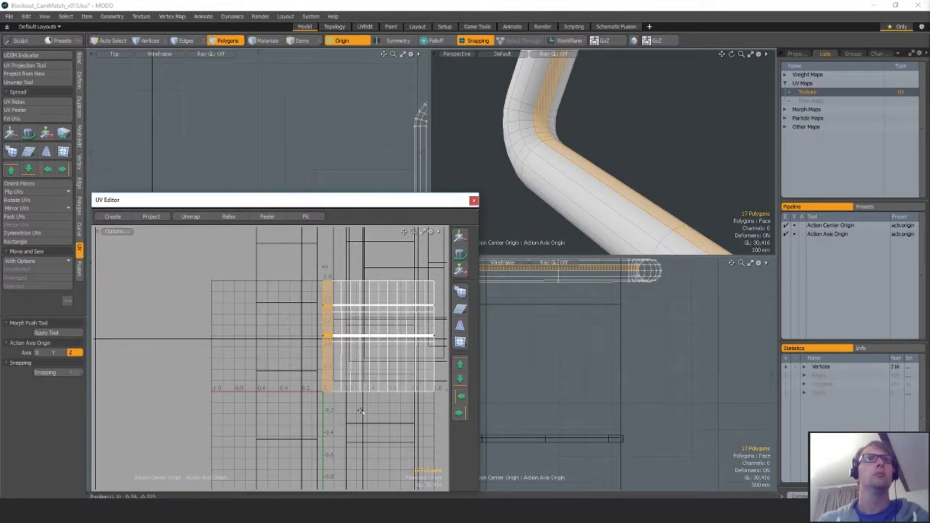
{"action": "left_click_drag", "start_coordinate": [361, 411], "coordinate": [308, 412]}
{"action": "left_click_drag", "start_coordinate": [431, 282], "coordinate": [372, 285], "text": "alt"}
{"action": "key", "text": "1"}
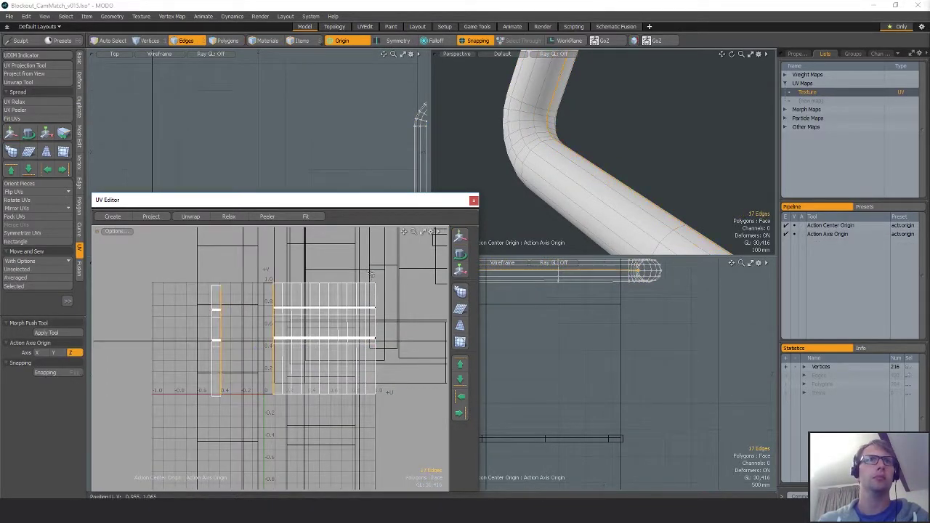
{"action": "left_click", "coordinate": [22, 288]}
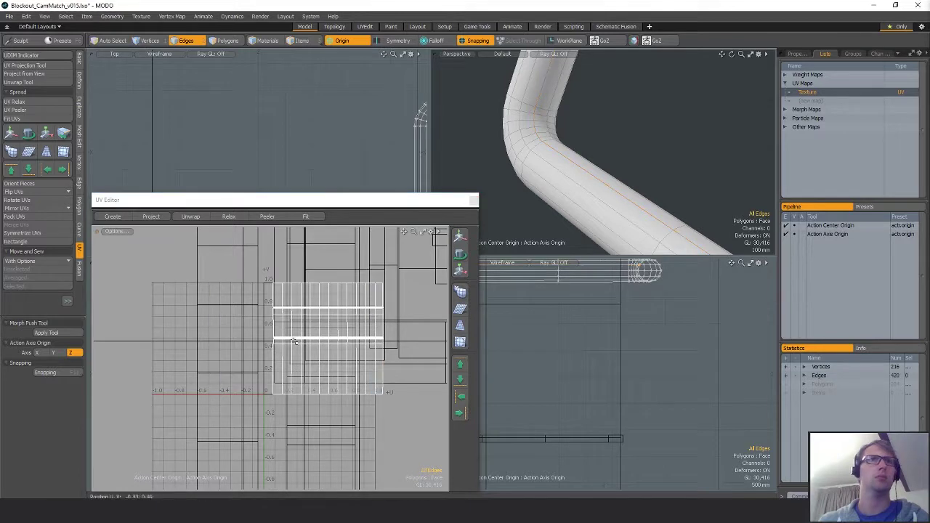
- Select the pipe's entire 204-polygon UV shell and straighten it with UV Rectangle
{"action": "key", "text": "3"}
{"action": "double_click", "coordinate": [281, 289]}
{"action": "left_click", "coordinate": [32, 103]}
{"action": "key", "text": "space"}
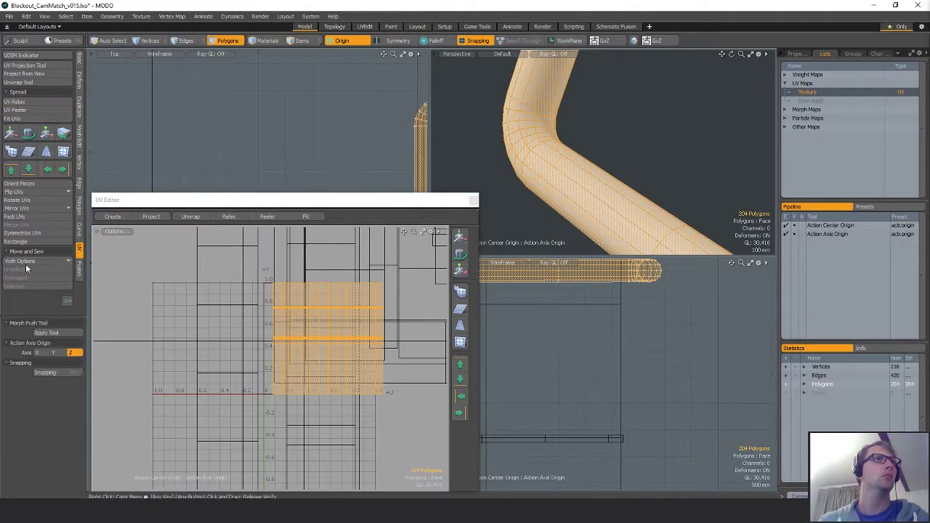
{"action": "left_click", "coordinate": [30, 242]}
{"action": "key", "text": "Return"}
- Move the straightened vertical strip by about -0.075 in U and 0.01 in V so it sits at the UV origin
{"action": "left_click_drag", "start_coordinate": [316, 376], "coordinate": [279, 379], "text": "alt"}
{"action": "key", "text": "y"}
{"action": "scroll", "coordinate": [216, 404], "scroll_direction": "up", "scroll_amount": 5}
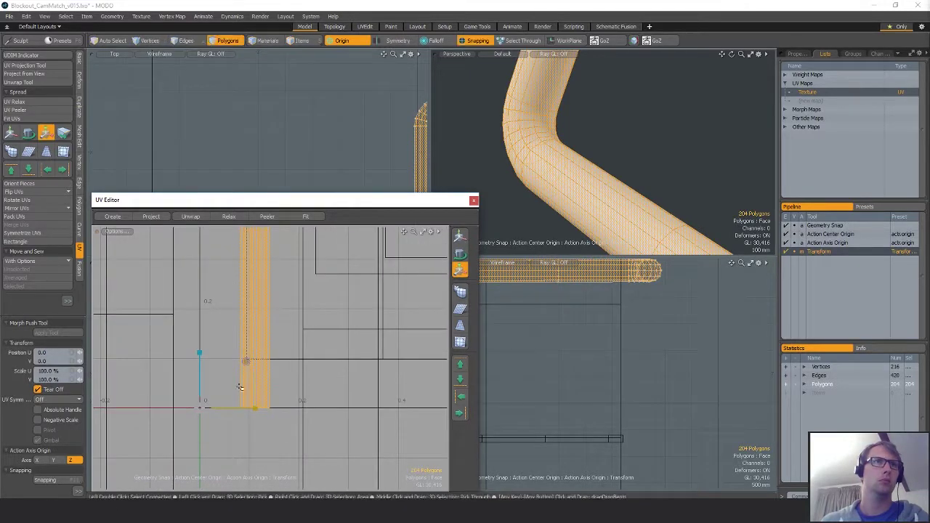
{"action": "key", "text": "w"}
{"action": "left_click_drag", "start_coordinate": [201, 405], "coordinate": [173, 402]}
{"action": "scroll", "coordinate": [291, 391], "scroll_direction": "down", "scroll_amount": 5}
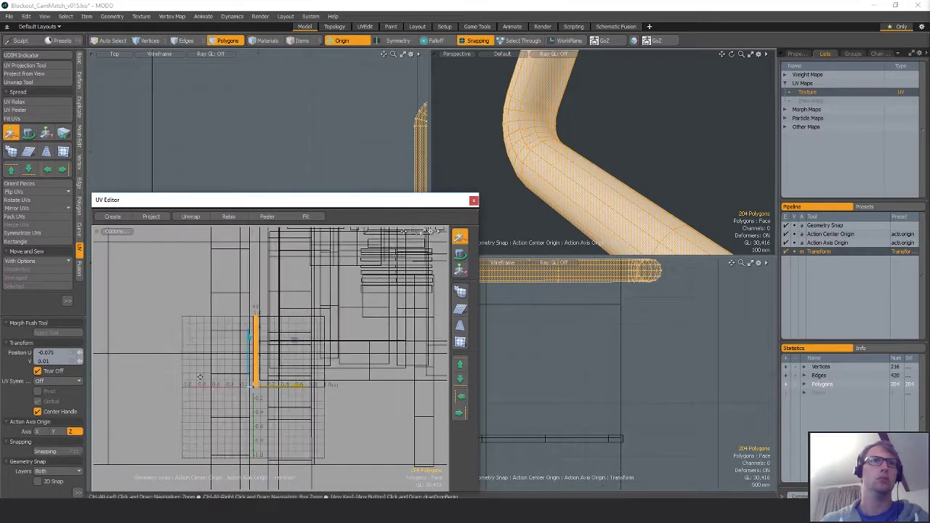
- Scale the 204-polygon strip to about 1720% from the UV origin and unhide the other pipes
{"action": "key", "text": "space"}
{"action": "key", "text": "y"}
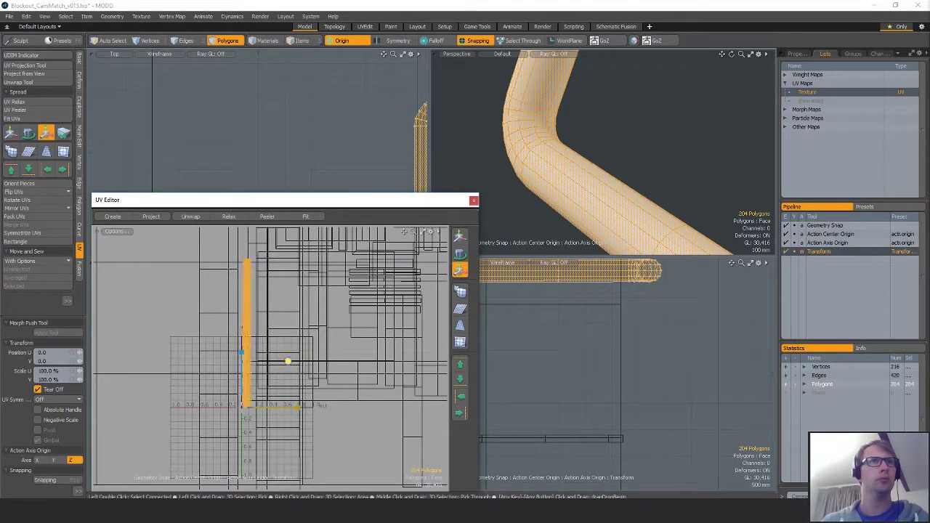
{"action": "left_click_drag", "start_coordinate": [288, 361], "coordinate": [414, 361]}
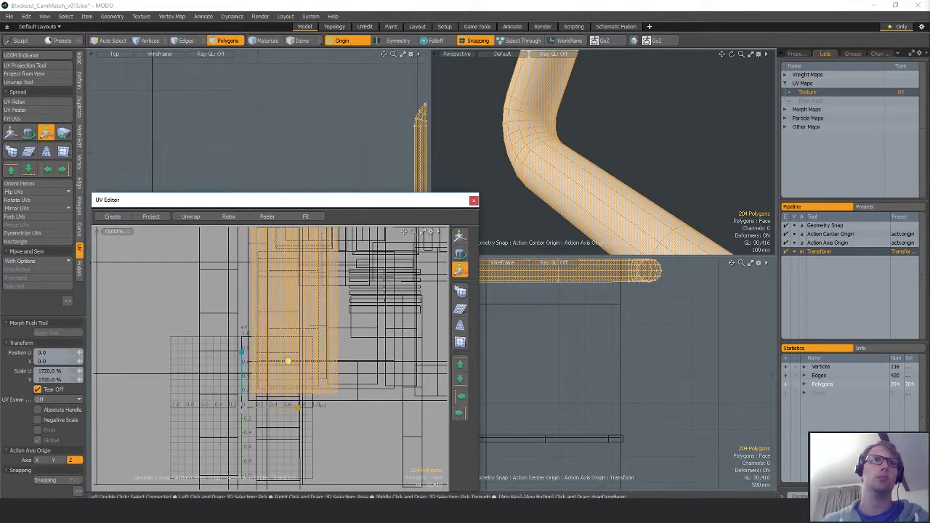
{"action": "left_click", "coordinate": [256, 354]}
{"action": "left_click_drag", "start_coordinate": [618, 171], "coordinate": [556, 183], "text": "alt"}
{"action": "key", "text": "u"}
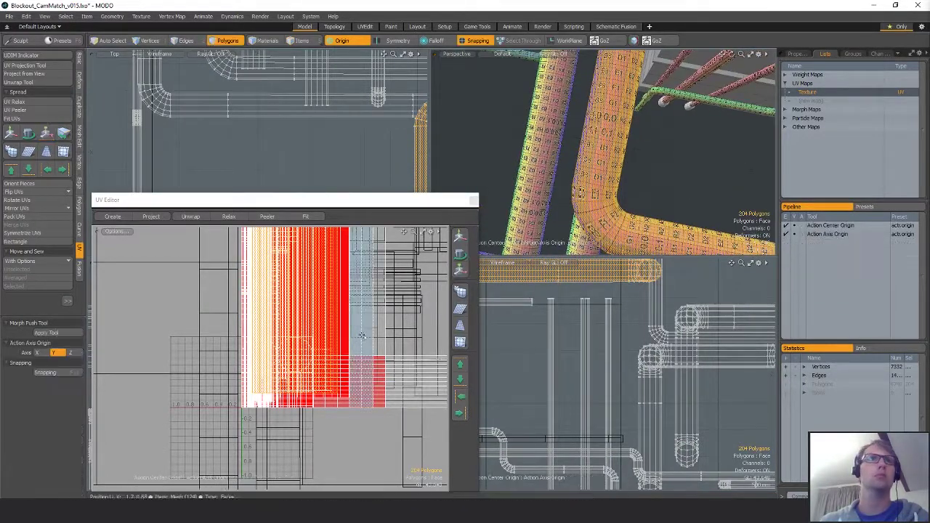
- Scale the strip's UVs by about 134% to match the neighbouring pipes' texel density, and clear the selection
{"action": "left_click_drag", "start_coordinate": [362, 343], "coordinate": [345, 401], "text": "alt+shift"}
{"action": "left_click_drag", "start_coordinate": [275, 420], "coordinate": [274, 417]}
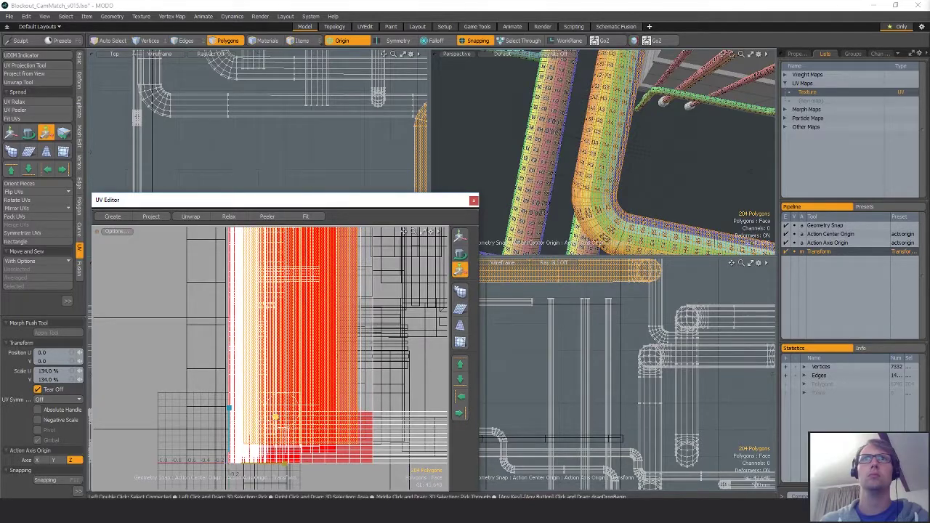
{"action": "key", "text": "Escape"}
{"action": "key", "text": "Escape"}
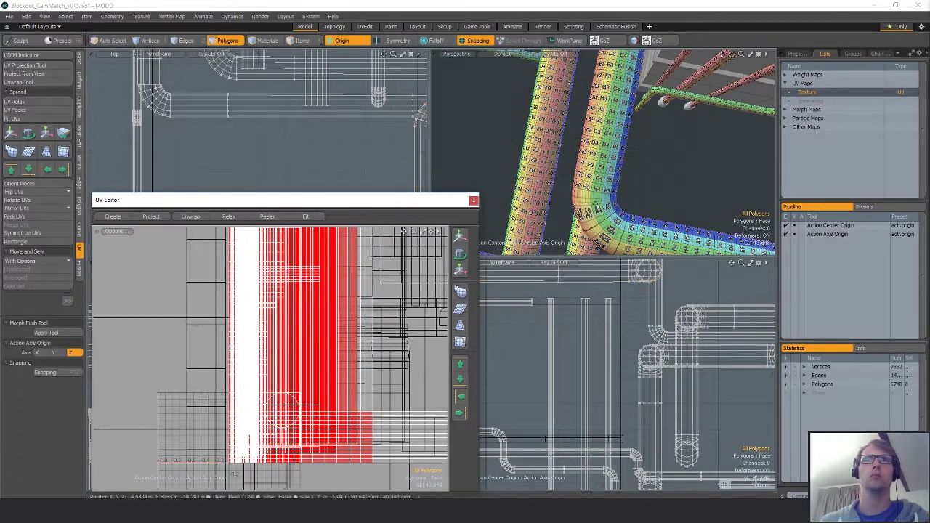
- Select the whole 204-polygon bent pipe and hide the other pipes
{"action": "left_click_drag", "start_coordinate": [617, 156], "coordinate": [658, 165], "text": "alt"}
{"action": "left_click_drag", "start_coordinate": [658, 165], "coordinate": [630, 198], "text": "ctrl+alt"}
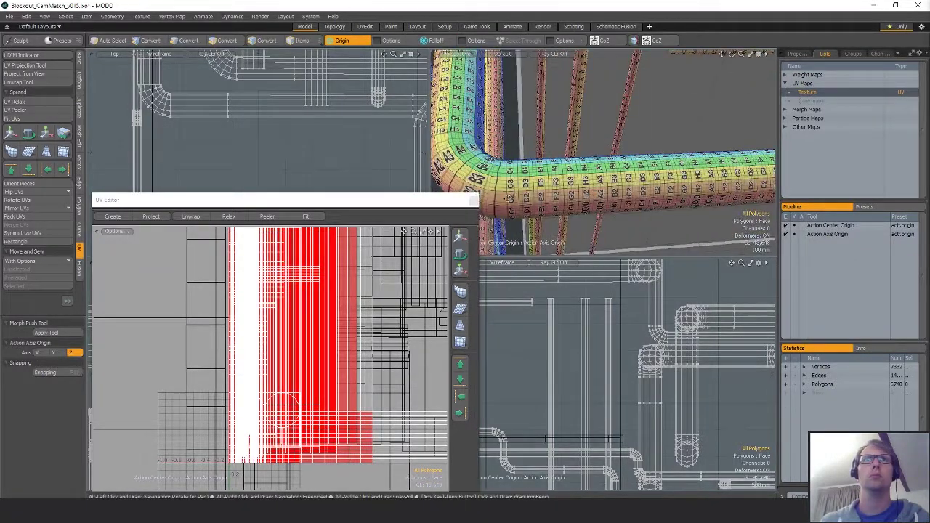
{"action": "double_click", "coordinate": [486, 167]}
{"action": "left_click", "coordinate": [486, 167]}
{"action": "left_click_drag", "start_coordinate": [486, 166], "coordinate": [465, 181]}
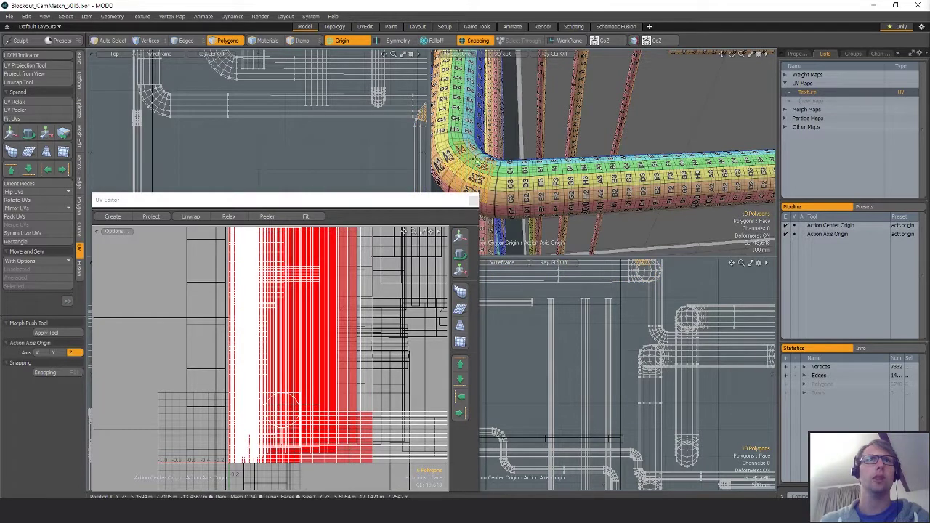
{"action": "double_click", "coordinate": [524, 196]}
{"action": "key", "text": "shift+h"}
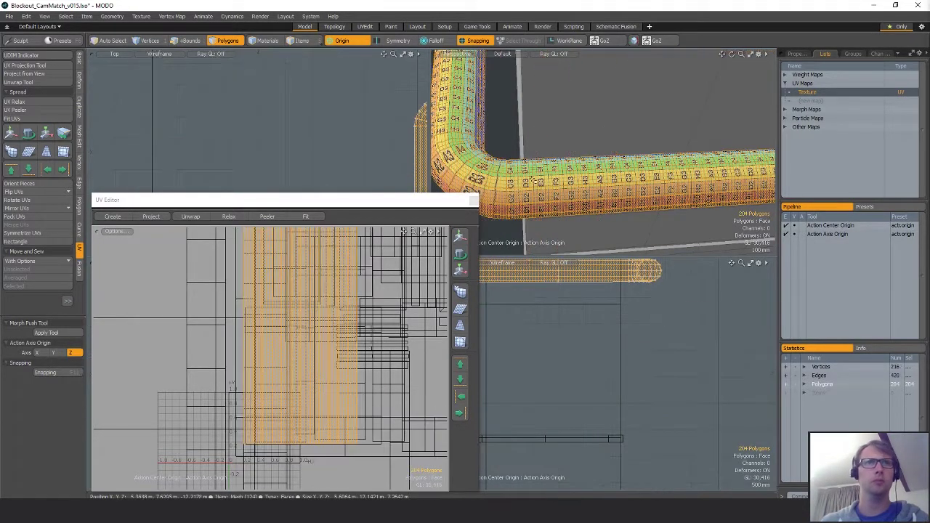
- Locate the pipe's bend in its UV strip and select all the UV vertices of that bend section
{"action": "left_click_drag", "start_coordinate": [505, 163], "coordinate": [487, 176]}
{"action": "key", "text": "shift+a"}
{"action": "scroll", "coordinate": [279, 336], "scroll_direction": "down", "scroll_amount": 8}
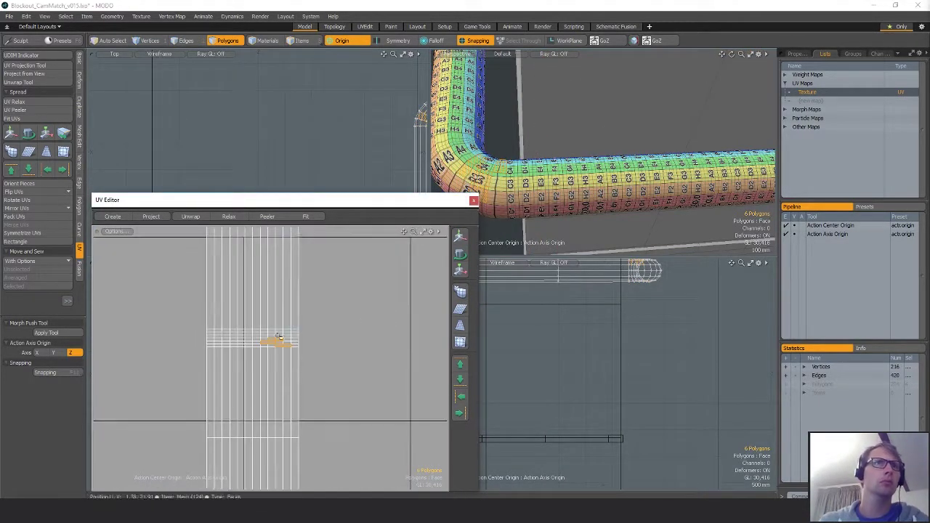
{"action": "right_click_drag", "start_coordinate": [385, 376], "coordinate": [387, 312]}
{"action": "scroll", "coordinate": [340, 357], "scroll_direction": "down", "scroll_amount": 7}
{"action": "mouse_move", "coordinate": [302, 372]}
{"action": "left_mouse_down", "text": "alt+shift"}
{"action": "mouse_move", "coordinate": [284, 279]}
{"action": "mouse_move", "coordinate": [279, 328]}
{"action": "left_mouse_up", "text": "alt+shift"}
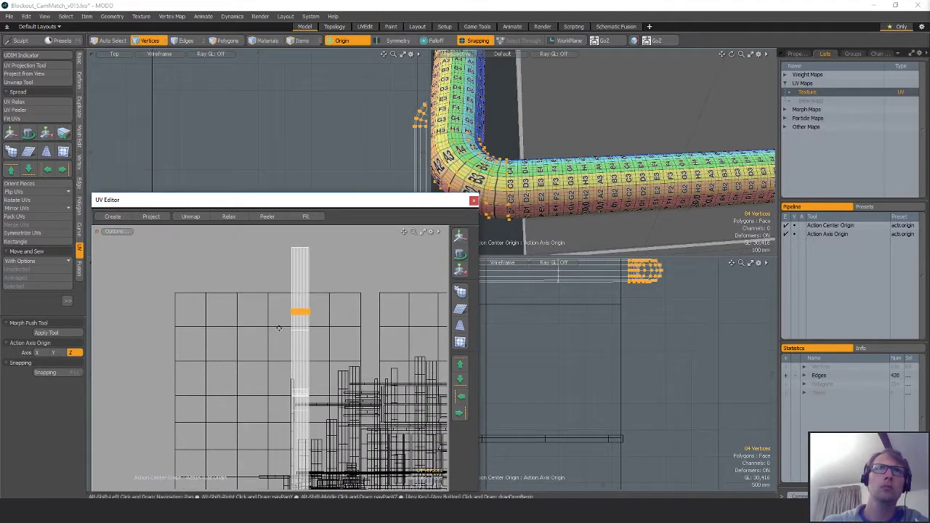
- Stretch the bend's UVs to about 264% in V around the selection so the checker squares look even
{"action": "left_click_drag", "start_coordinate": [596, 131], "coordinate": [560, 145], "text": "alt"}
{"action": "key", "text": "w"}
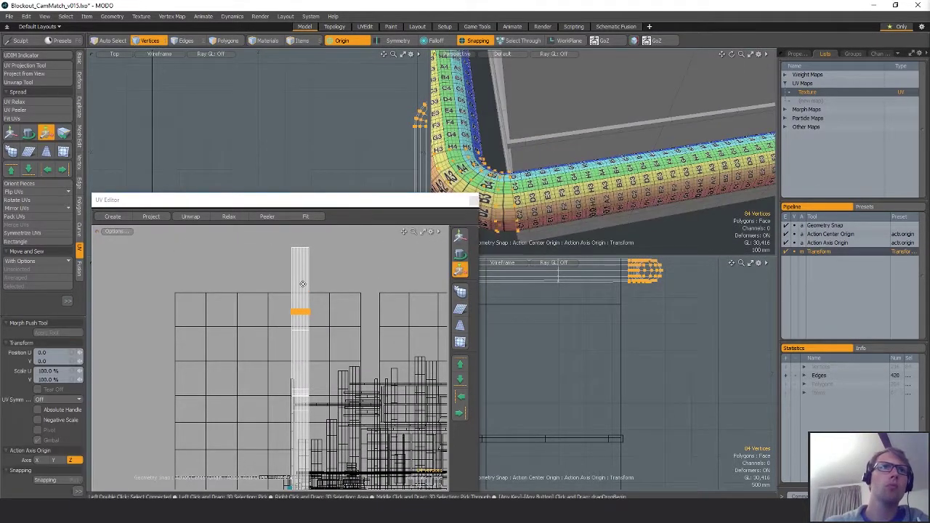
{"action": "key", "text": "ctrl+z"}
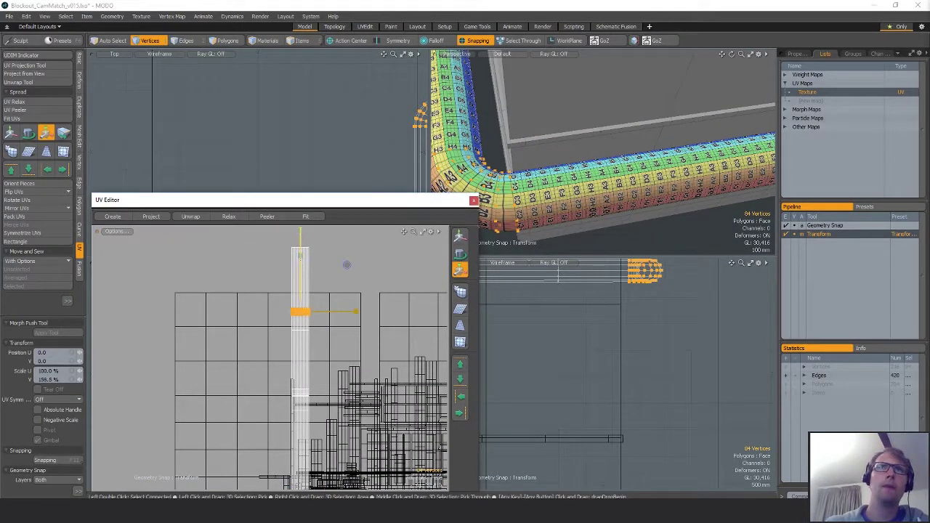
{"action": "left_click_drag", "start_coordinate": [300, 223], "coordinate": [301, 175]}
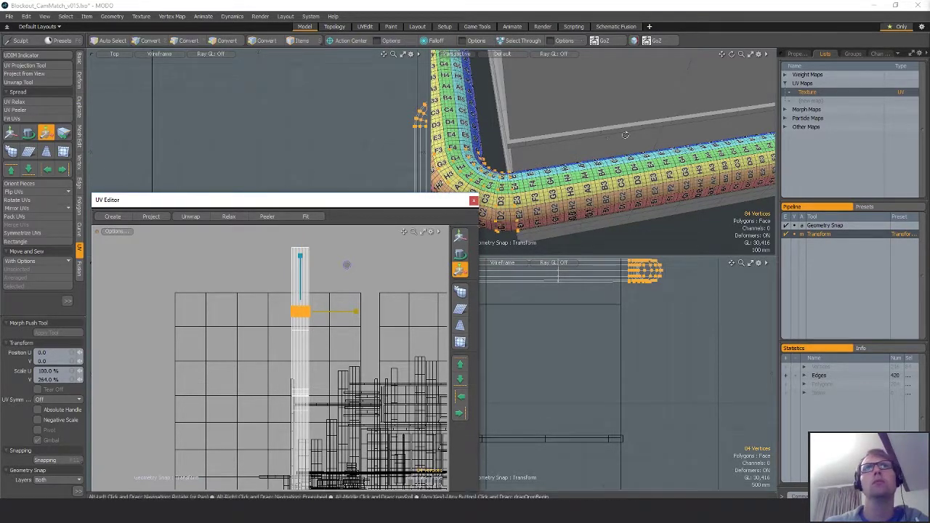
{"action": "left_click_drag", "start_coordinate": [625, 135], "coordinate": [634, 190], "text": "alt"}
{"action": "scroll", "coordinate": [273, 320], "scroll_direction": "up", "scroll_amount": 5}
{"action": "left_click_drag", "start_coordinate": [581, 167], "coordinate": [626, 167], "text": "alt"}
{"action": "key", "text": "space"}
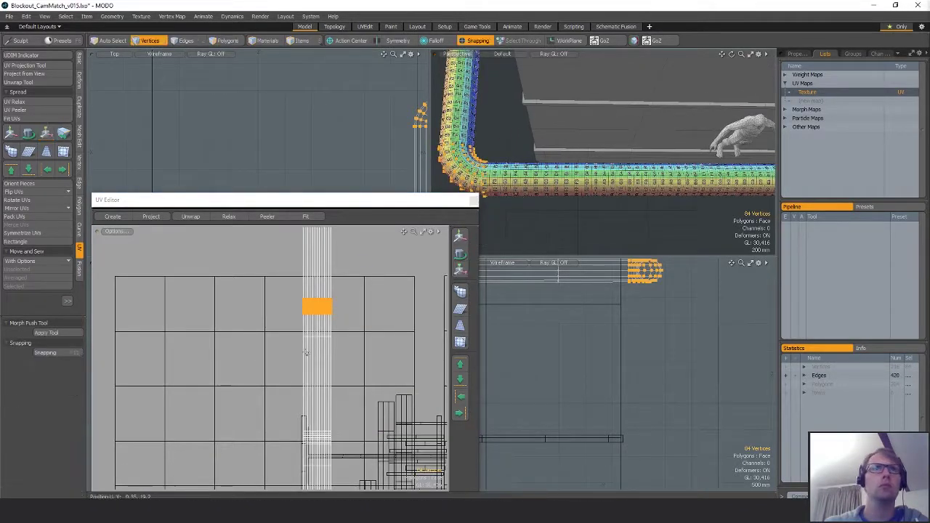
- Unhide the other pipes, select all polygons of the untextured grey bent pipe and isolate it
{"action": "key", "text": "space"}
{"action": "left_click_drag", "start_coordinate": [559, 223], "coordinate": [568, 156], "text": "alt"}
{"action": "key", "text": "u"}
{"action": "scroll", "coordinate": [564, 171], "scroll_direction": "up", "scroll_amount": 6}
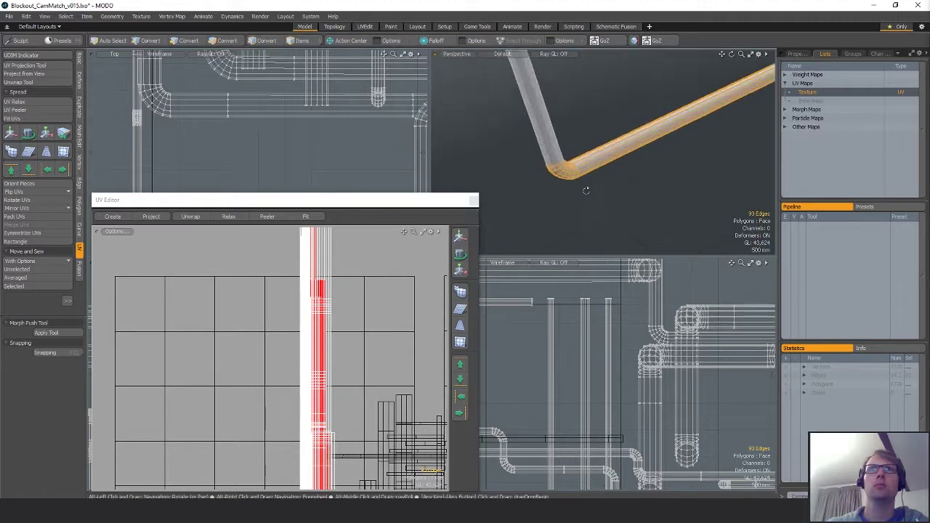
{"action": "key", "text": "3"}
{"action": "double_click", "coordinate": [570, 166]}
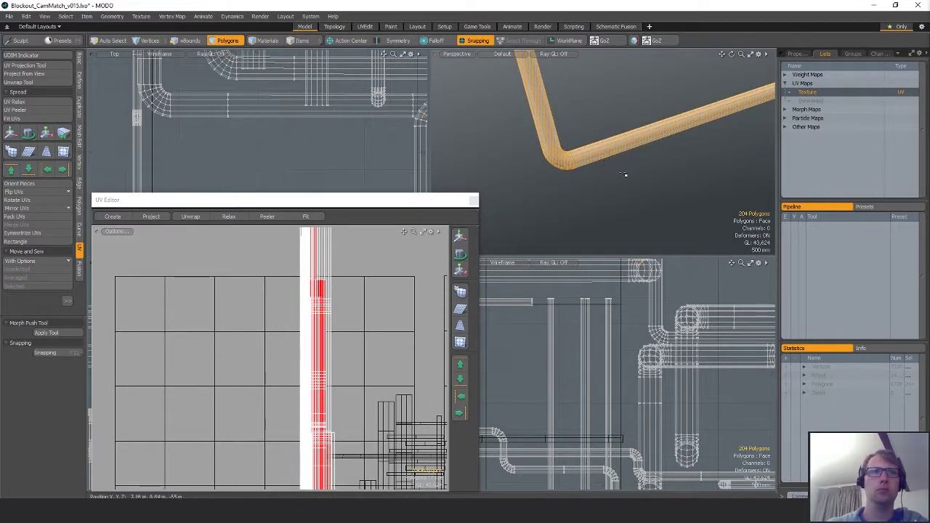
{"action": "key", "text": "shift+h"}
{"action": "left_click_drag", "start_coordinate": [320, 431], "coordinate": [310, 153], "text": "alt"}
{"action": "scroll", "coordinate": [315, 372], "scroll_direction": "down", "scroll_amount": 4}
{"action": "left_click_drag", "start_coordinate": [581, 171], "coordinate": [598, 225], "text": "alt"}
{"action": "scroll", "coordinate": [594, 166], "scroll_direction": "up", "scroll_amount": 5}
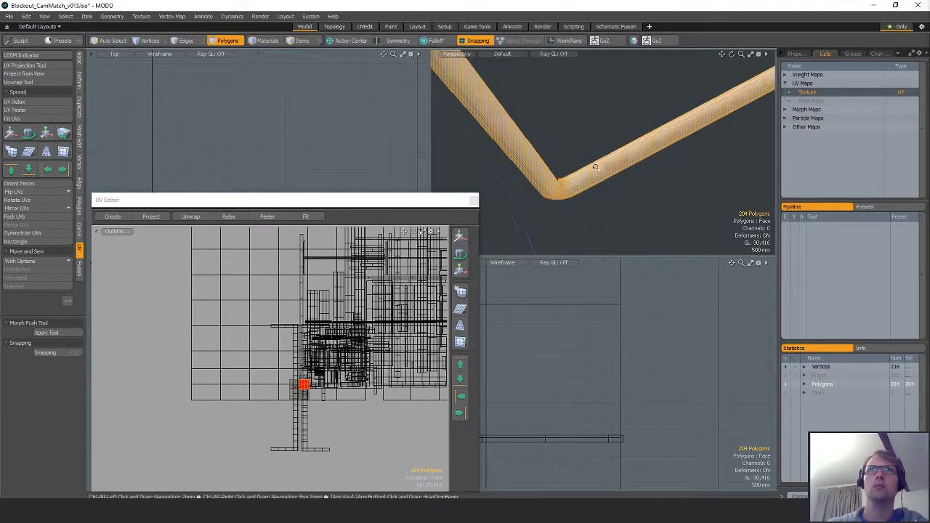
- Unwrap the isolated pipe with UV Peeler using a complete lengthwise edge loop as the seam
{"action": "key", "text": "1"}
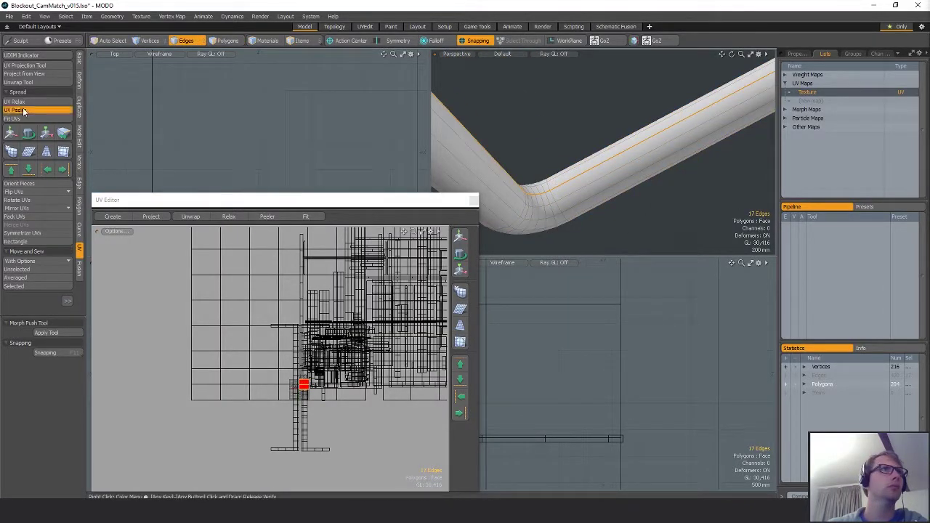
{"action": "scroll", "coordinate": [322, 373], "scroll_direction": "up", "scroll_amount": 8}
{"action": "left_click_drag", "start_coordinate": [569, 192], "coordinate": [584, 194], "text": "alt"}
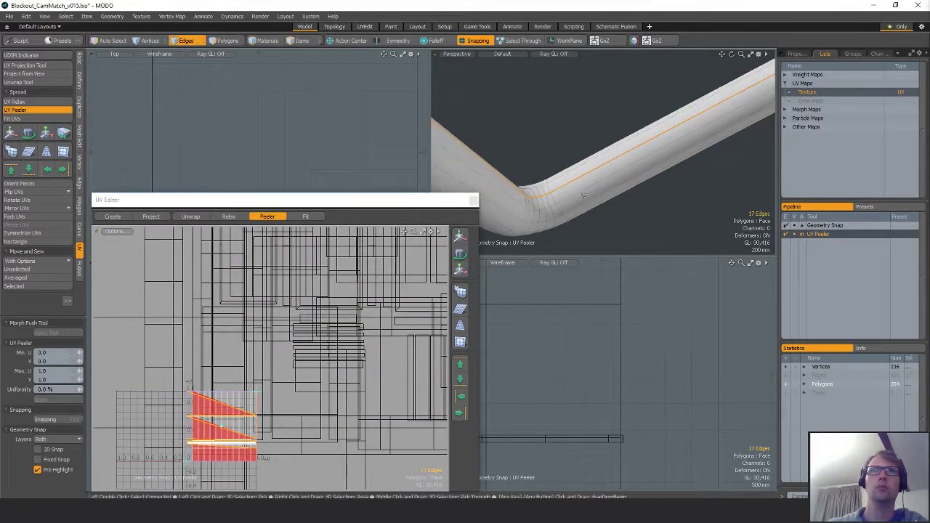
{"action": "key", "text": "q"}
{"action": "double_click", "coordinate": [576, 194]}
{"action": "left_click", "coordinate": [27, 117]}
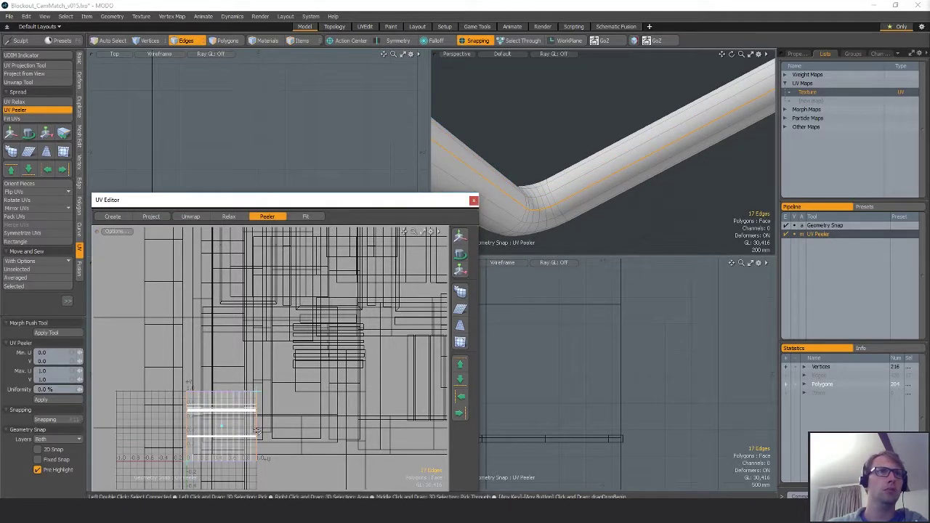
- Move the peeled shell's first polygon column away and sew it onto the shell's opposite side with Move and Sew on the selected seam edges
{"action": "key", "text": "q"}
{"action": "key", "text": "3"}
{"action": "double_click", "coordinate": [562, 189]}
{"action": "key", "text": "1"}
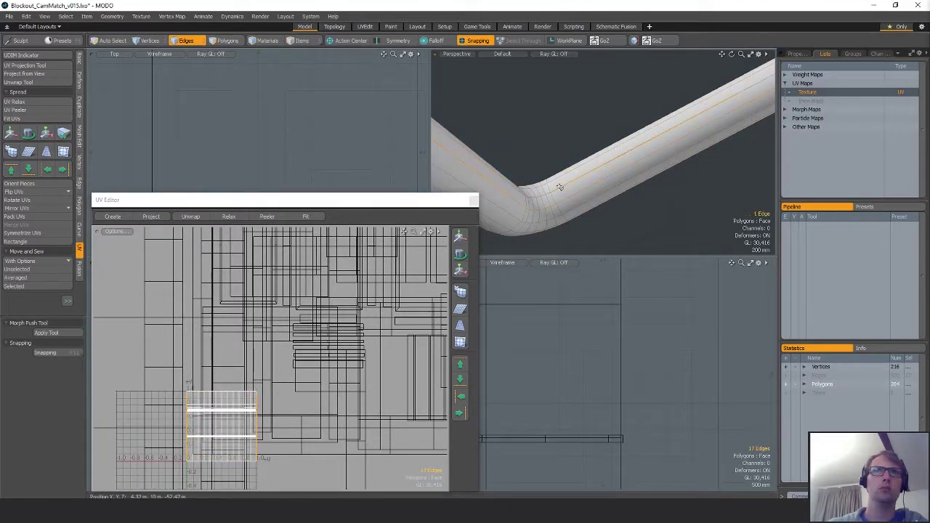
{"action": "left_click_drag", "start_coordinate": [282, 413], "coordinate": [366, 351], "text": "alt+shift"}
{"action": "left_click_drag", "start_coordinate": [366, 352], "coordinate": [263, 325], "text": "ctrl+alt"}
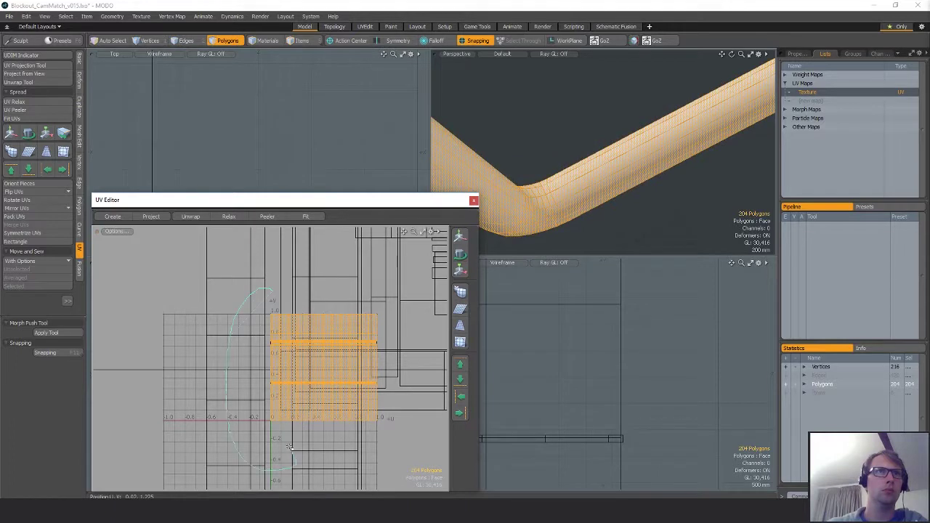
{"action": "key", "text": "1"}
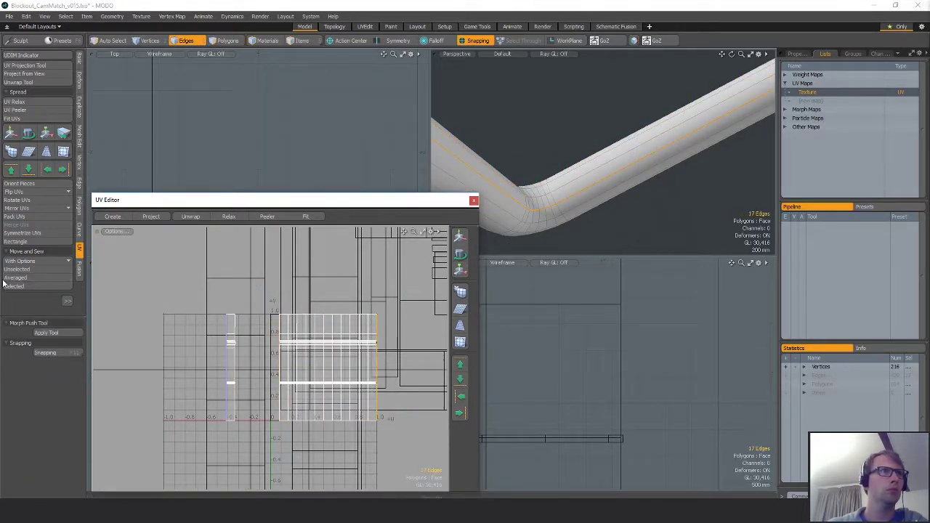
{"action": "left_click", "coordinate": [4, 285]}
- Select the entire pipe UV shell and straighten it into a proportional strip with UV Rectangle
{"action": "key", "text": "3"}
{"action": "double_click", "coordinate": [315, 359]}
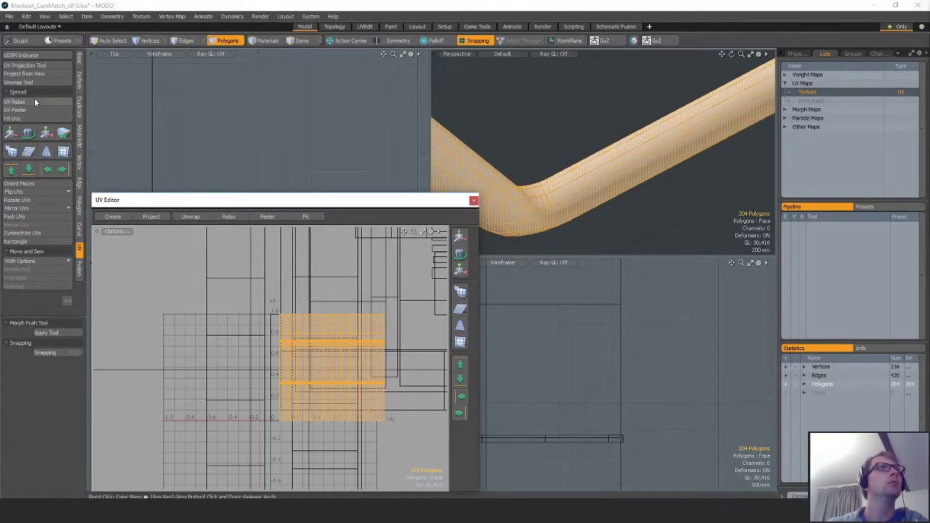
{"action": "left_click", "coordinate": [32, 243]}
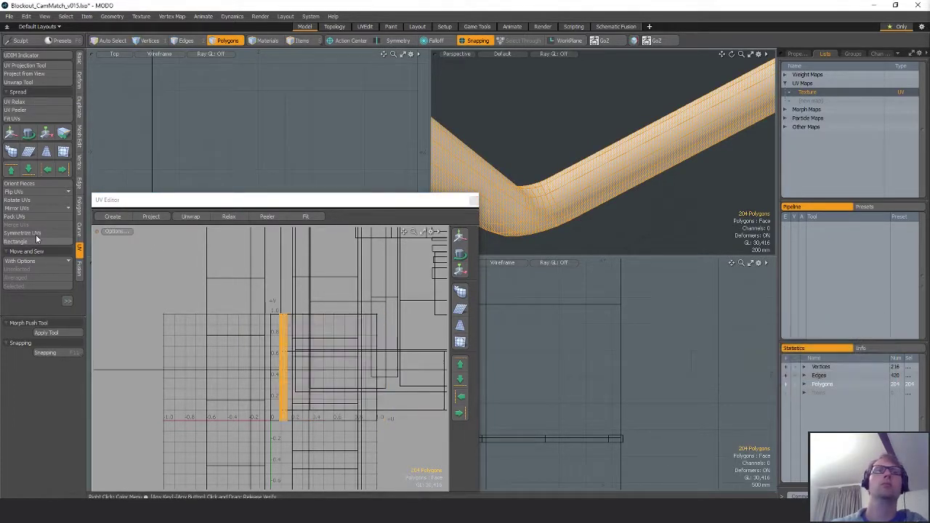
{"action": "middle_click_drag", "start_coordinate": [341, 399], "coordinate": [308, 405]}
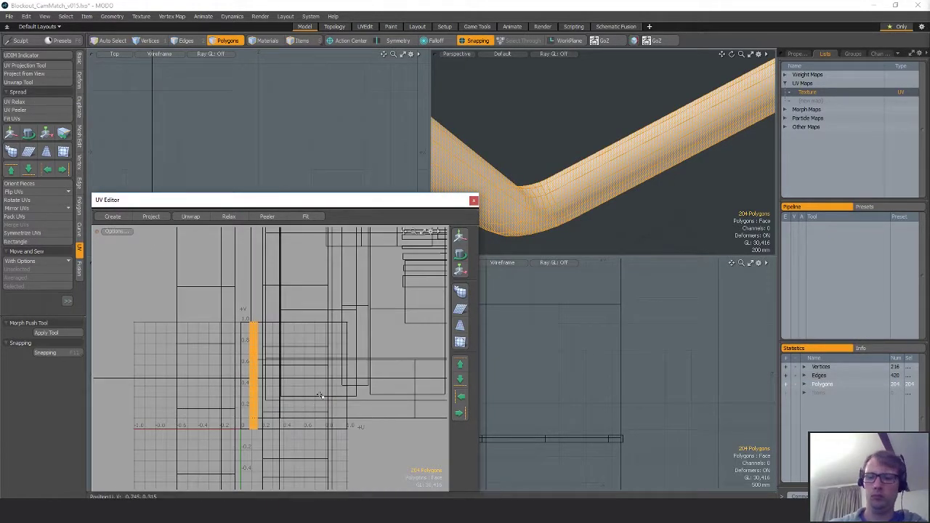
- Unhide the other pipes, enlarge the straightened strip from the UV origin and move it back toward U 0
{"action": "key", "text": "y"}
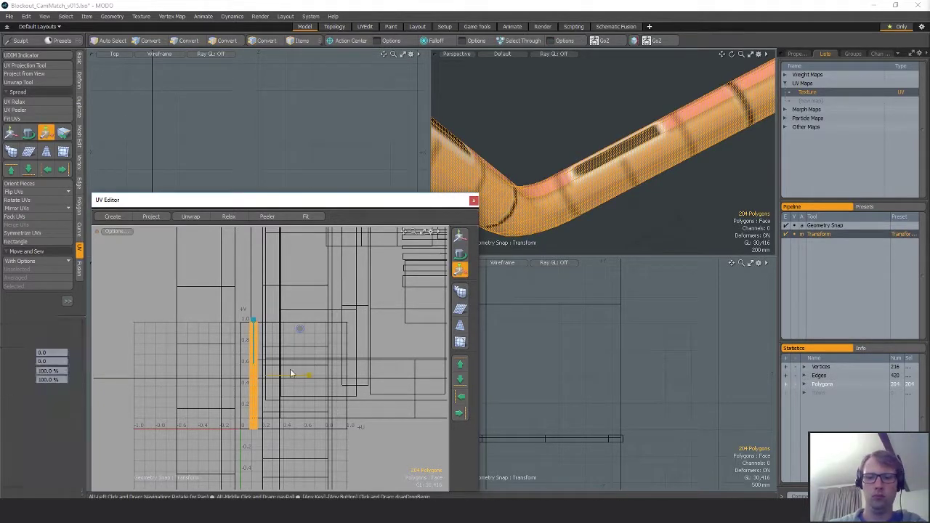
{"action": "key", "text": "u"}
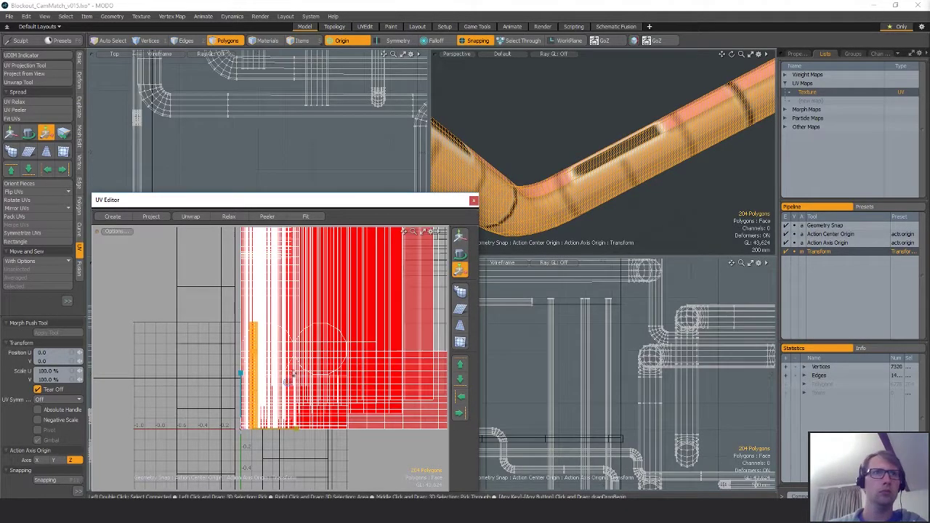
{"action": "left_click_drag", "start_coordinate": [287, 382], "coordinate": [672, 382]}
{"action": "key", "text": "w"}
{"action": "left_click_drag", "start_coordinate": [336, 449], "coordinate": [157, 429]}
- Scale the strip up further from the UV origin to match the neighbouring pipes' texel density
{"action": "key", "text": "y"}
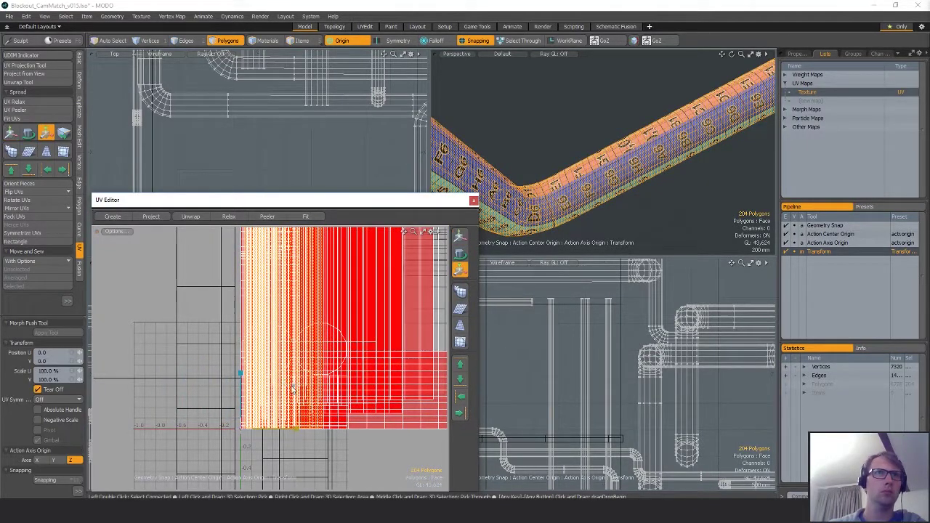
{"action": "left_click_drag", "start_coordinate": [292, 390], "coordinate": [352, 389]}
{"action": "key", "text": "q"}
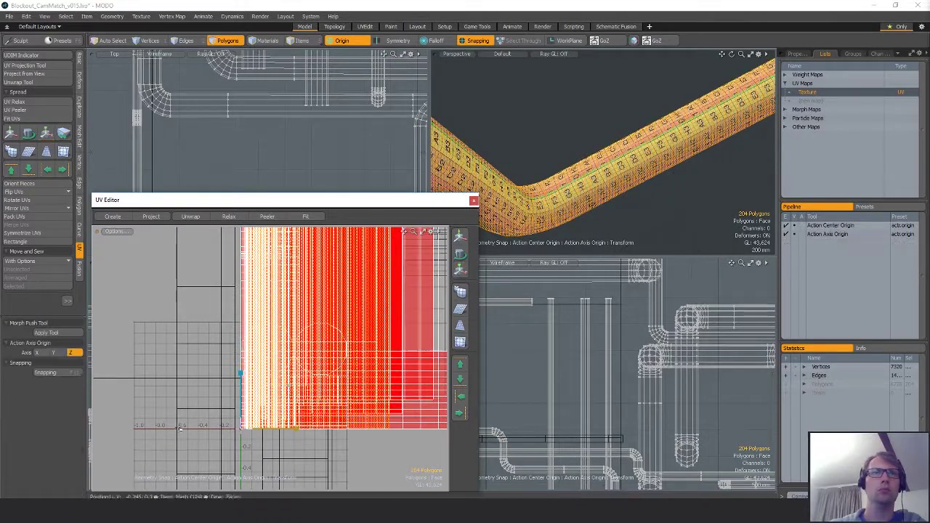
- Clear the selection, reselect the newly unwrapped pipe and isolate it
{"action": "left_click", "coordinate": [180, 428]}
{"action": "mouse_move", "coordinate": [656, 125]}
{"action": "left_mouse_down", "text": "alt"}
{"action": "mouse_move", "coordinate": [639, 175]}
{"action": "mouse_move", "coordinate": [651, 243]}
{"action": "mouse_move", "coordinate": [610, 196]}
{"action": "mouse_move", "coordinate": [615, 218]}
{"action": "mouse_move", "coordinate": [644, 123]}
{"action": "left_mouse_up", "text": "alt"}
{"action": "double_click", "coordinate": [617, 136]}
{"action": "key", "text": "shift+h"}
- Find the pipe's bend in the UV strip and select all UV edges of that section
{"action": "key", "text": "1"}
{"action": "right_click_drag", "start_coordinate": [610, 211], "coordinate": [565, 248]}
{"action": "key", "text": "shift+a"}
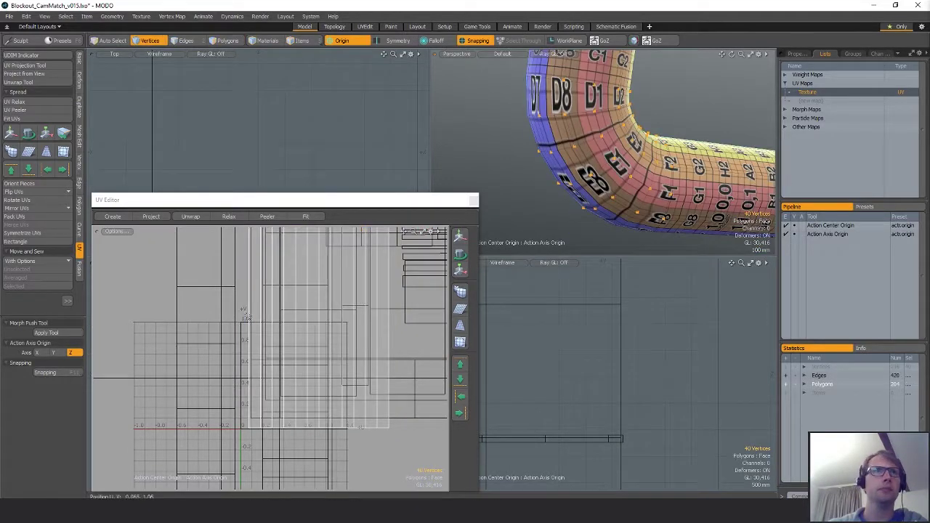
{"action": "key", "text": "shift+a"}
{"action": "left_click_drag", "start_coordinate": [314, 306], "coordinate": [274, 312], "text": "ctrl+alt"}
{"action": "key", "text": "2"}
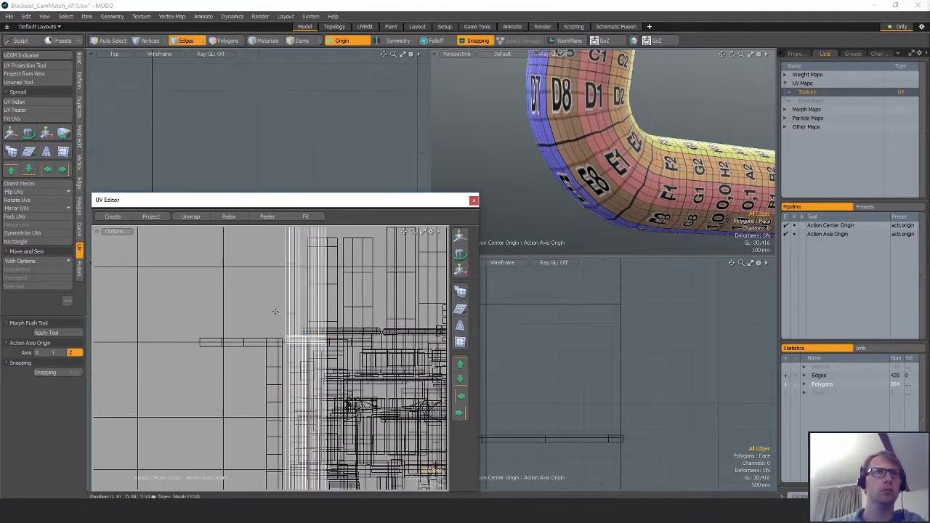
{"action": "right_click_drag", "start_coordinate": [289, 313], "coordinate": [439, 325]}
- Stretch the bend's UV edges to about 447.5% in V around the selection to even out the checker pattern
{"action": "key", "text": "r"}
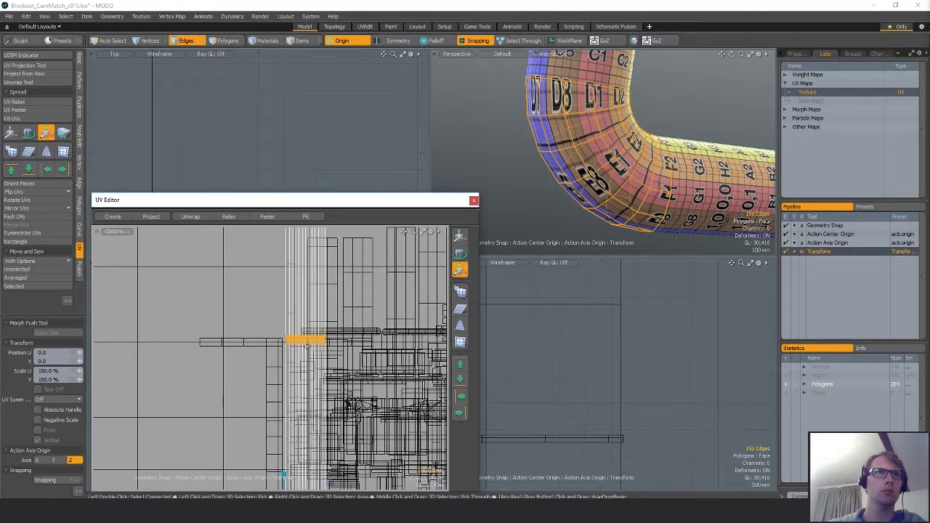
{"action": "key", "text": "alt+a"}
{"action": "left_click_drag", "start_coordinate": [305, 274], "coordinate": [305, 84]}
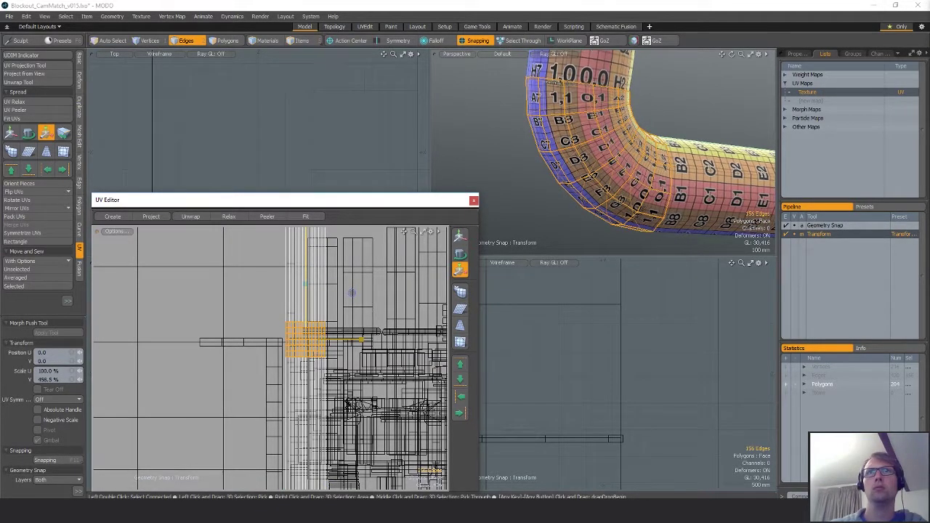
{"action": "left_click_drag", "start_coordinate": [305, 287], "coordinate": [305, 288]}
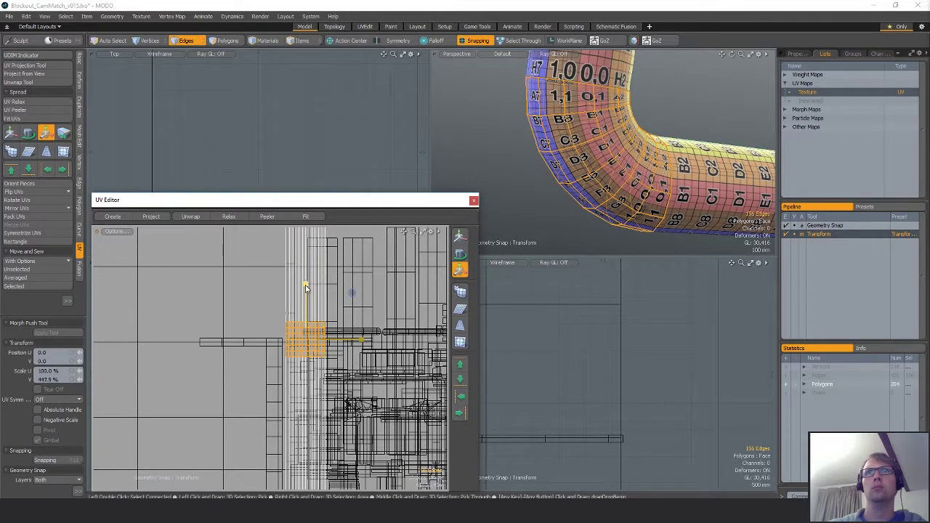
{"action": "key", "text": "space"}
- Clear the edge selection and unhide the other pipes
{"action": "left_click", "coordinate": [683, 109]}
{"action": "left_click_drag", "start_coordinate": [683, 109], "coordinate": [676, 135], "text": "alt"}
{"action": "left_click_drag", "start_coordinate": [675, 135], "coordinate": [592, 151], "text": "ctrl+alt"}
{"action": "left_click_drag", "start_coordinate": [592, 150], "coordinate": [617, 155], "text": "alt"}
{"action": "key", "text": "u"}
{"action": "left_click_drag", "start_coordinate": [691, 176], "coordinate": [715, 196], "text": "ctrl+alt"}
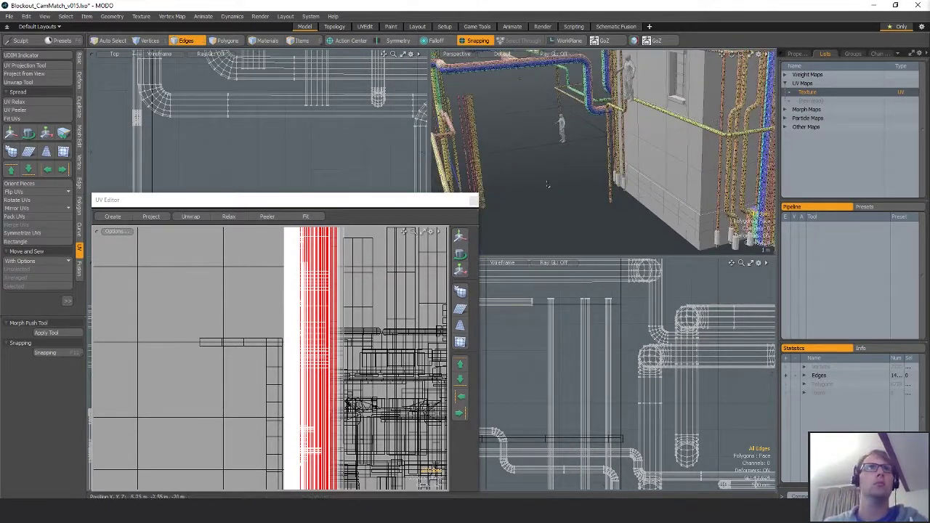
- Select the cylindrical sleeves at the lower ends of the wall pipes and isolate them
{"action": "key", "text": "3"}
{"action": "left_click_drag", "start_coordinate": [257, 293], "coordinate": [431, 275], "text": "alt+shift"}
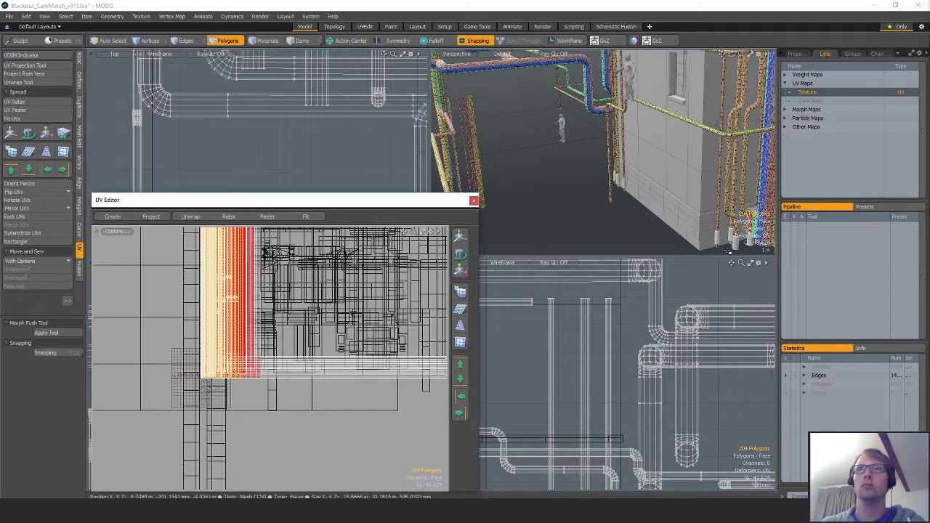
{"action": "left_click", "coordinate": [736, 245]}
{"action": "left_click_drag", "start_coordinate": [727, 244], "coordinate": [676, 137], "text": "alt"}
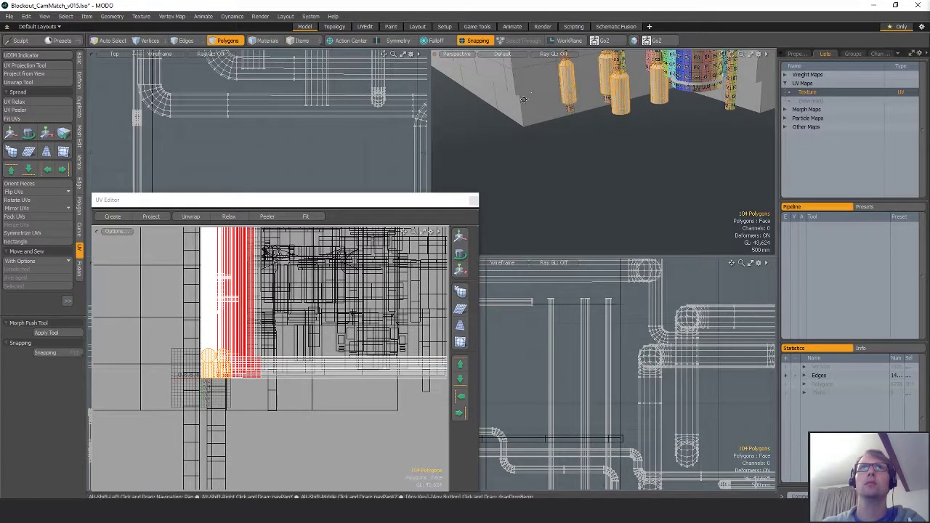
{"action": "left_click_drag", "start_coordinate": [523, 100], "coordinate": [596, 131], "text": "alt"}
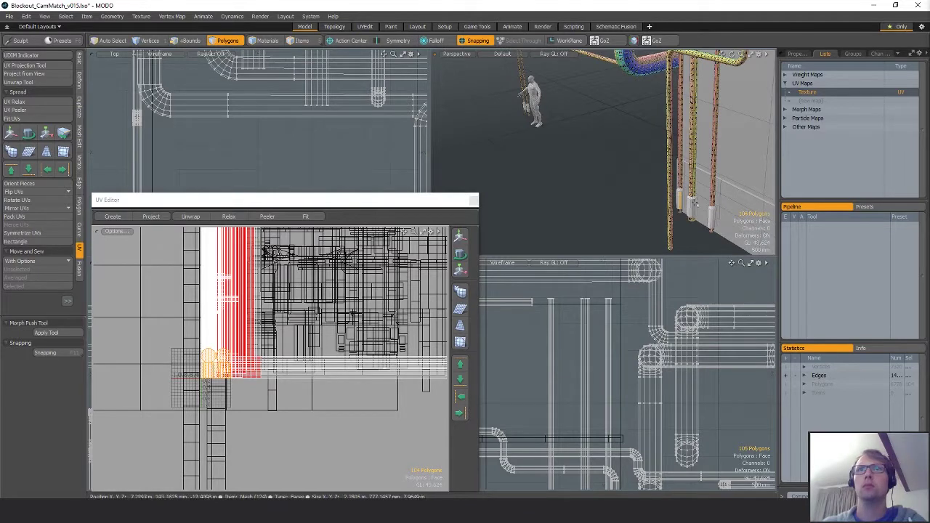
{"action": "left_click_drag", "start_coordinate": [542, 135], "coordinate": [614, 181], "text": "alt"}
{"action": "key", "text": "shift+h"}
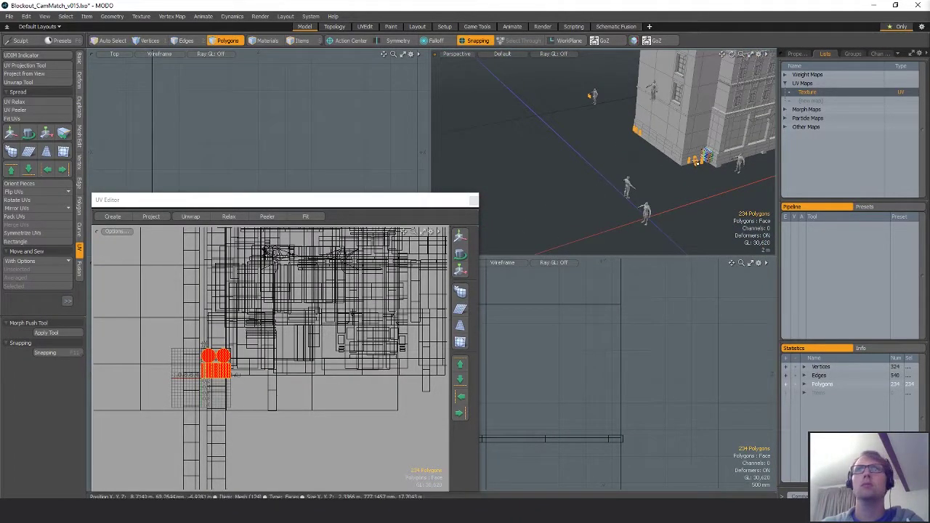
- Bevel the top cap of one isolated sleeve in place and scale the inner face down towards its centre
{"action": "double_click", "coordinate": [703, 165]}
{"action": "key", "text": "shift+a"}
{"action": "left_click_drag", "start_coordinate": [562, 209], "coordinate": [615, 201], "text": "alt"}
{"action": "left_click", "coordinate": [616, 201]}
{"action": "double_click", "coordinate": [615, 202]}
{"action": "left_click_drag", "start_coordinate": [333, 204], "coordinate": [336, 196]}
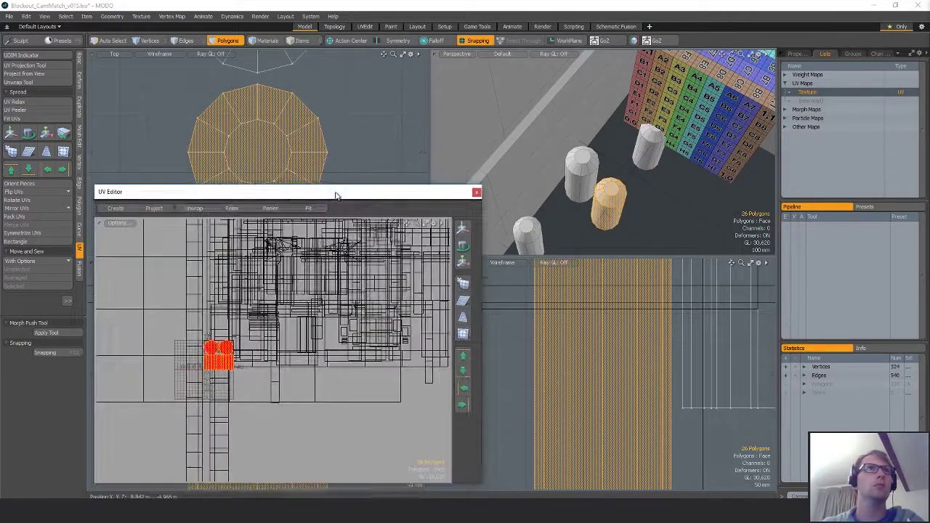
{"action": "scroll", "coordinate": [609, 200], "scroll_direction": "up", "scroll_amount": 4}
{"action": "left_click", "coordinate": [609, 199]}
{"action": "left_click_drag", "start_coordinate": [608, 204], "coordinate": [601, 225], "text": "alt"}
{"action": "scroll", "coordinate": [602, 211], "scroll_direction": "up", "scroll_amount": 3}
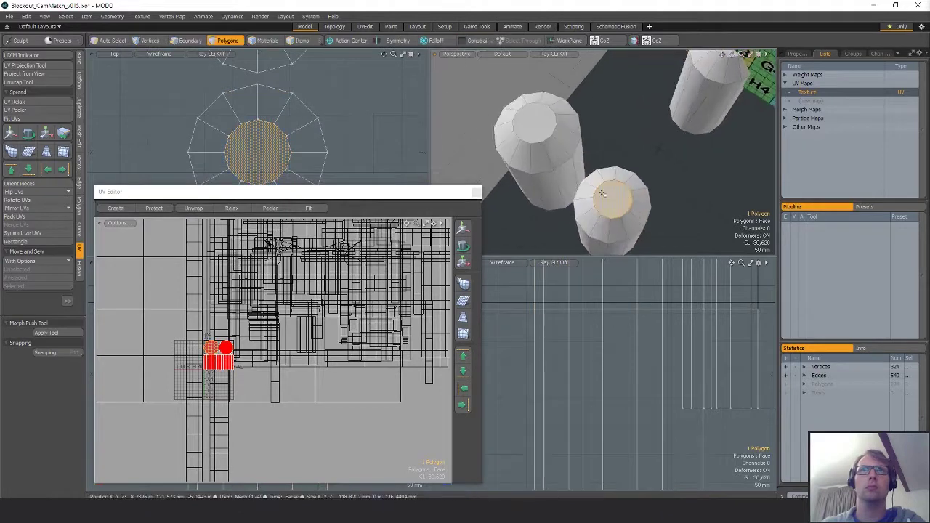
{"action": "key", "text": "ctrl+3"}
{"action": "left_click", "coordinate": [605, 138]}
{"action": "key", "text": "r"}
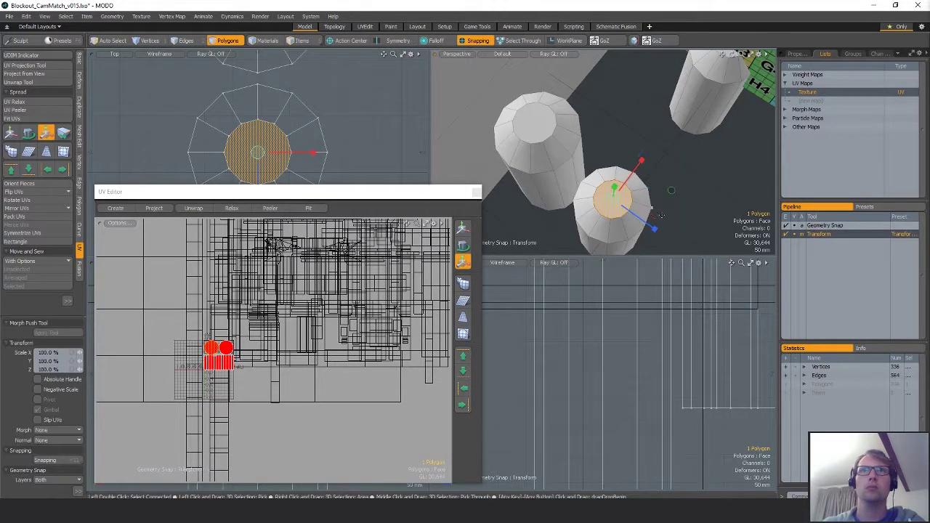
{"action": "key", "text": "space"}
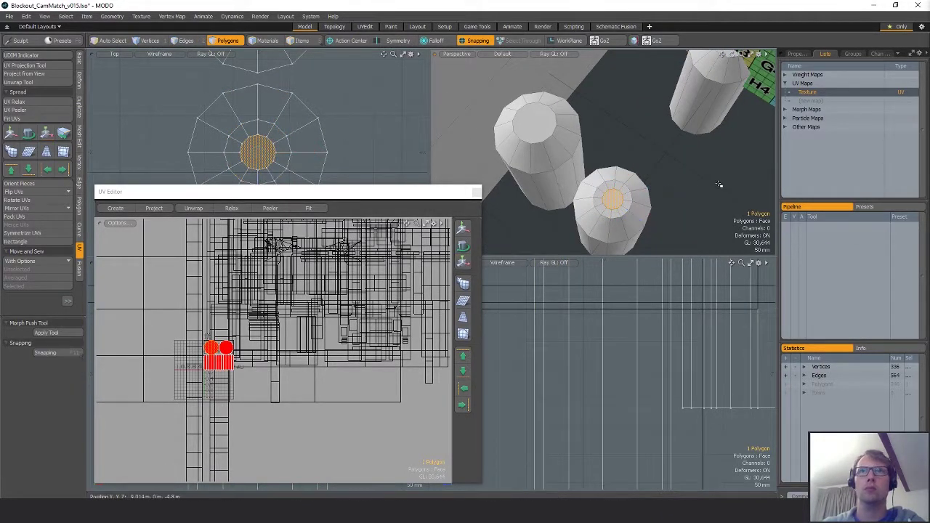
- Delete the sleeve's small inner top face and its bottom cap, leaving an open tube
{"action": "left_click", "coordinate": [634, 203]}
{"action": "left_click_drag", "start_coordinate": [635, 204], "coordinate": [688, 153], "text": "alt"}
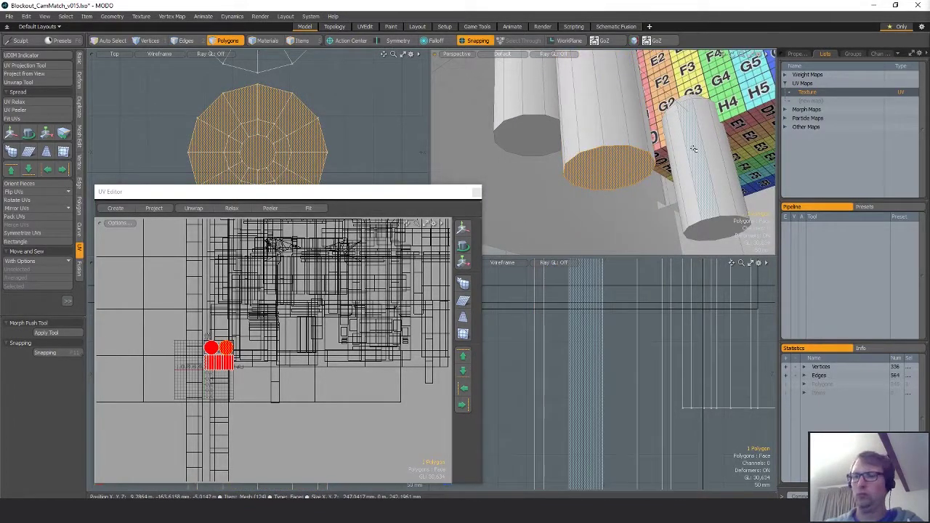
{"action": "key", "text": "Delete"}
- Select a lengthwise edge line on the open sleeve and unwrap it with the UV Peeler
{"action": "double_click", "coordinate": [594, 110]}
{"action": "left_click_drag", "start_coordinate": [594, 111], "coordinate": [603, 161], "text": "alt"}
{"action": "key", "text": "1"}
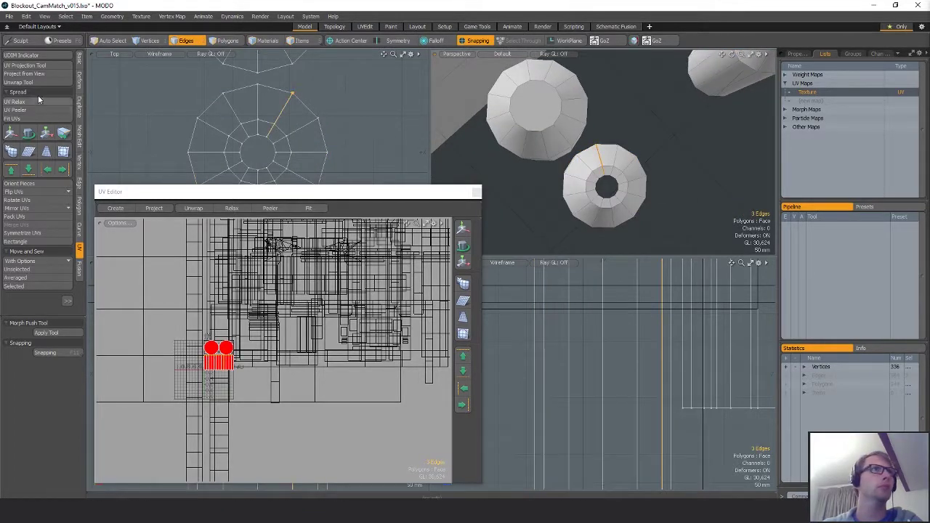
{"action": "left_click", "coordinate": [38, 110]}
{"action": "key", "text": "space"}
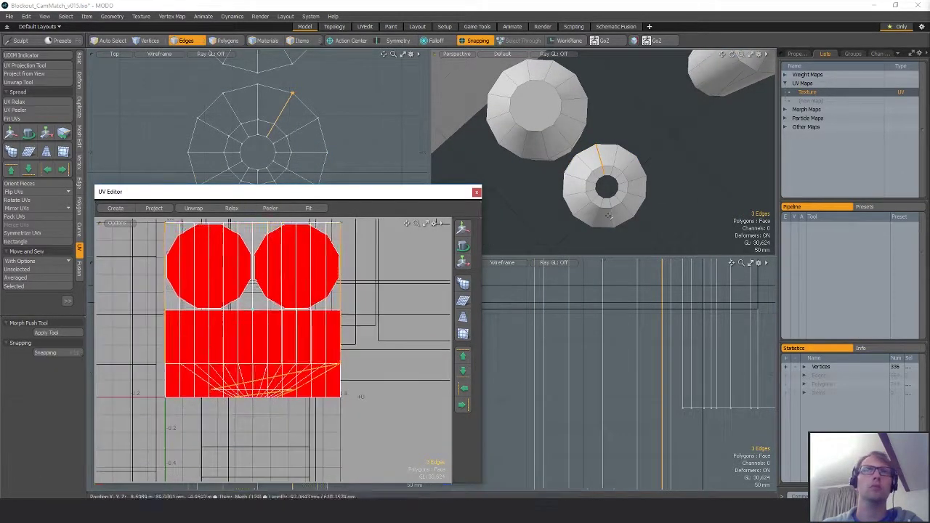
- Isolate the peeled sleeve to check its UV layout, and bring the other sleeves back into view
{"action": "key", "text": "space"}
{"action": "left_click", "coordinate": [621, 166]}
{"action": "double_click", "coordinate": [621, 166]}
{"action": "key", "text": "shift+h"}
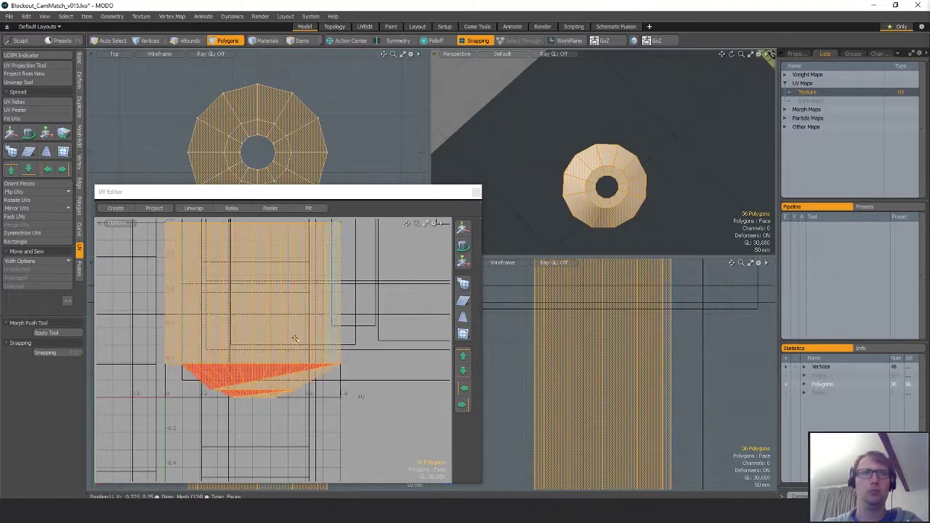
{"action": "key", "text": "u"}
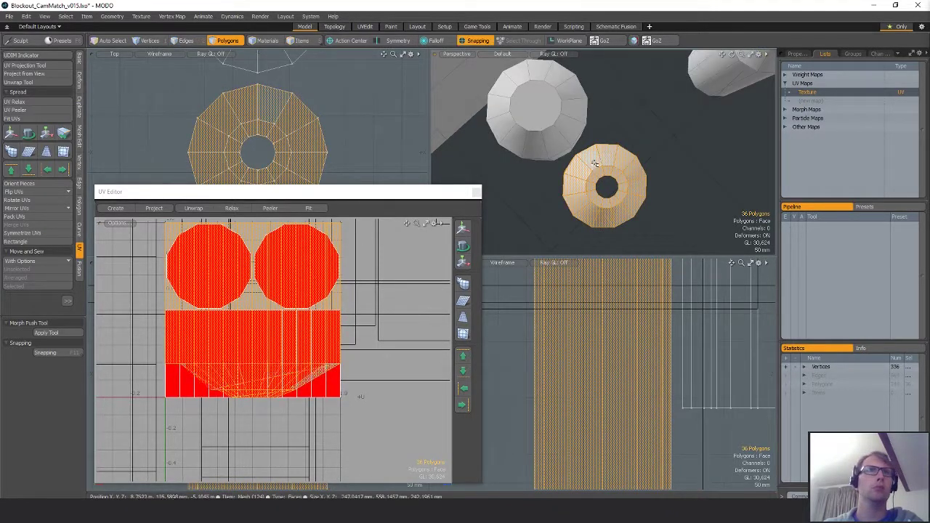
- Peel the sleeve's UVs from a different lengthwise edge and move the resulting island clear of the other sleeves' UVs
{"action": "key", "text": "ctrl+d"}
{"action": "key", "text": "2"}
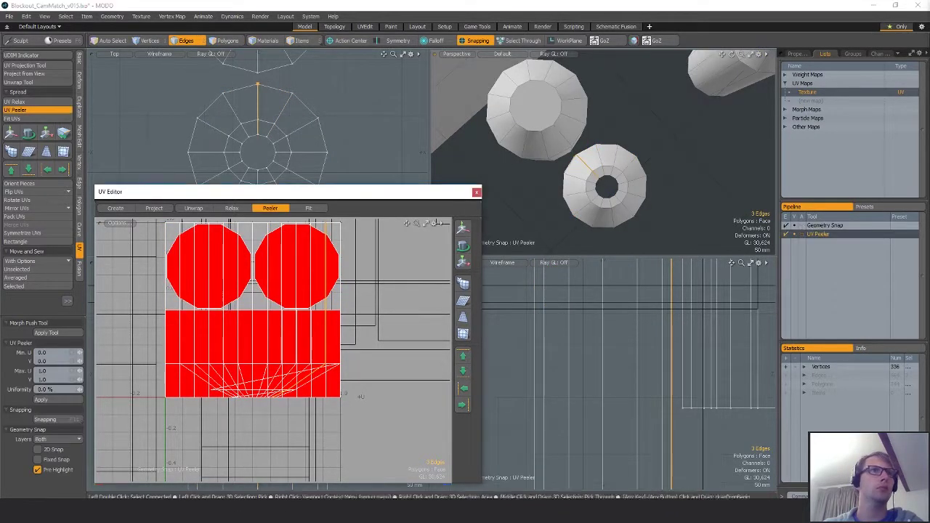
{"action": "key", "text": "3"}
{"action": "double_click", "coordinate": [594, 209]}
{"action": "scroll", "coordinate": [332, 367], "scroll_direction": "down", "scroll_amount": 3}
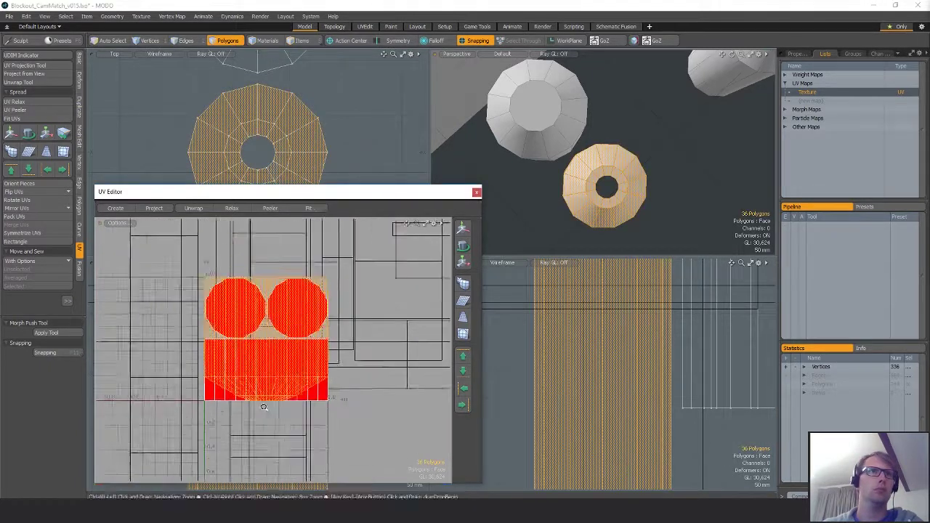
{"action": "key", "text": "y"}
{"action": "left_click_drag", "start_coordinate": [327, 359], "coordinate": [430, 357]}
{"action": "key", "text": "q"}
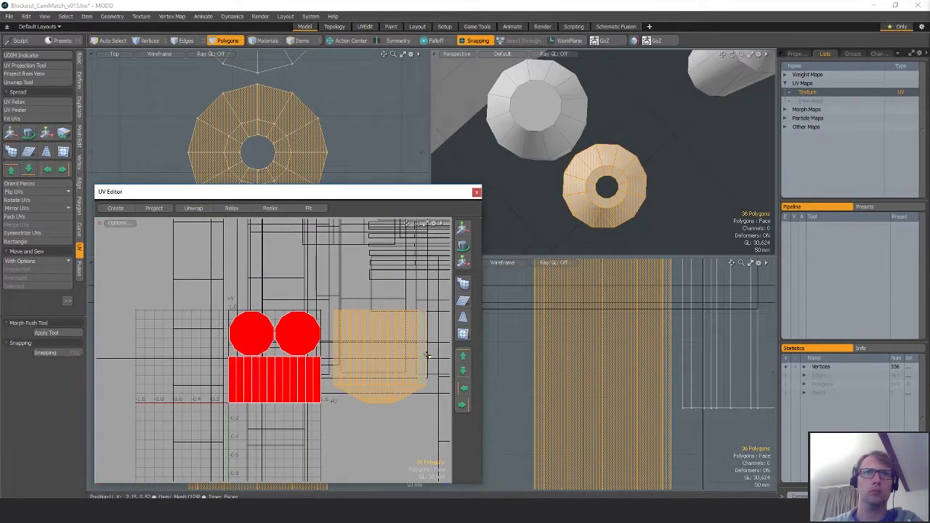
- Assign the checker material to the sleeve and straighten its UV island with UV Rectangle, without packing or uniform spans
{"action": "key", "text": "m"}
{"action": "key", "text": "Return"}
{"action": "left_click_drag", "start_coordinate": [660, 211], "coordinate": [657, 131], "text": "alt"}
{"action": "left_click", "coordinate": [64, 242]}
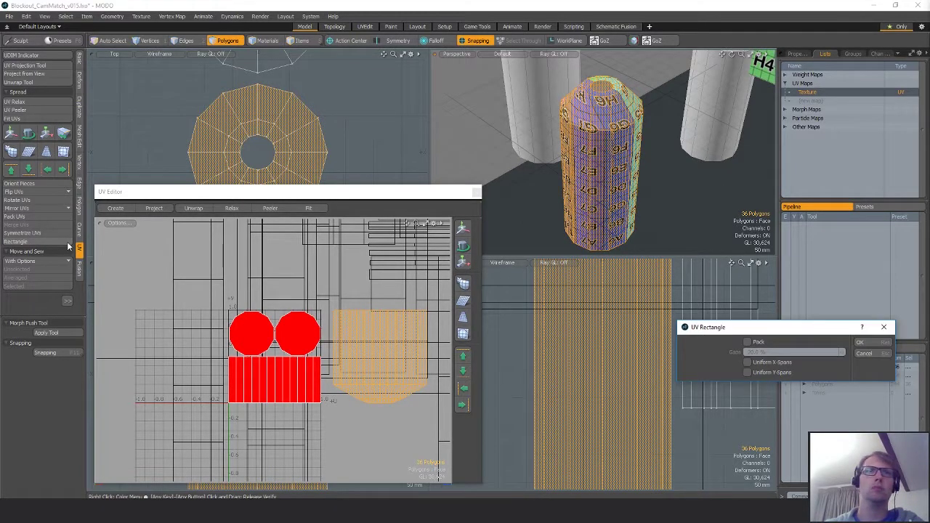
{"action": "left_click_drag", "start_coordinate": [358, 358], "coordinate": [278, 363], "text": "alt+shift"}
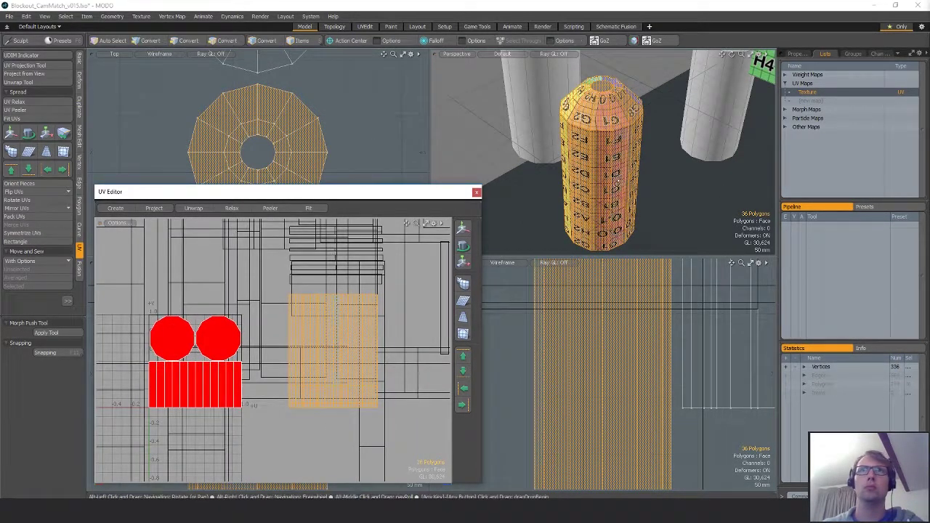
- Turn the sleeve's UV island upside down and shorten it in V so the checker reads upright with even squares
{"action": "left_click_drag", "start_coordinate": [618, 181], "coordinate": [616, 131], "text": "alt"}
{"action": "key", "text": "y"}
{"action": "left_click_drag", "start_coordinate": [332, 302], "coordinate": [354, 447]}
{"action": "key", "text": "e"}
{"action": "key", "text": "space"}
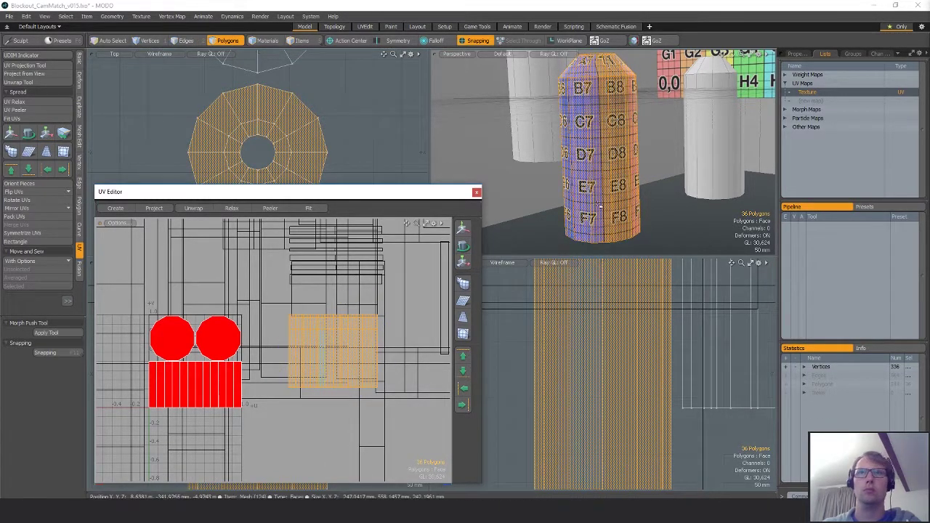
- Unhide the pipes and scale the sleeve's UV island to 80% in U and V to match their checker density
{"action": "key", "text": "u"}
{"action": "left_click_drag", "start_coordinate": [622, 203], "coordinate": [595, 294], "text": "alt+shift"}
{"action": "key", "text": "r"}
{"action": "left_click_drag", "start_coordinate": [394, 344], "coordinate": [390, 351]}
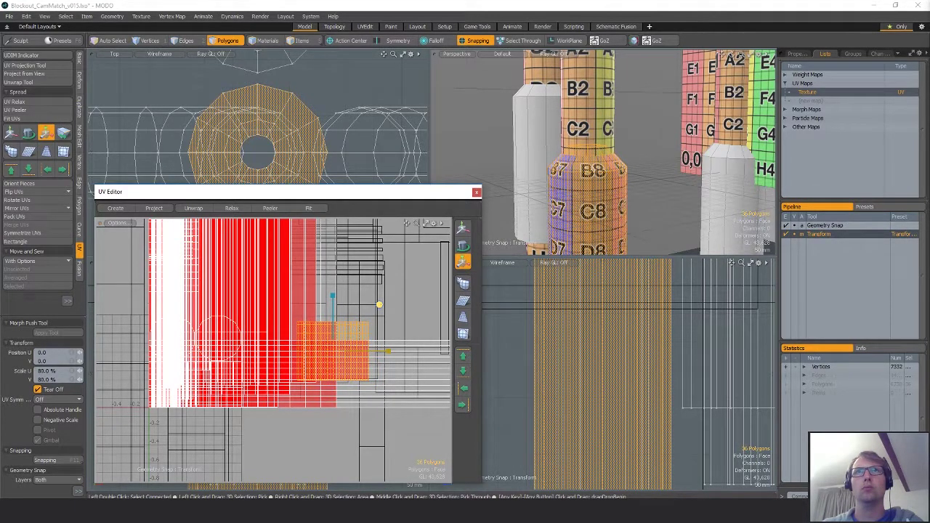
{"action": "left_click", "coordinate": [468, 268]}
- Add the remaining sleeves and the curved piece at the building corner to the selection and isolate them all
{"action": "left_click_drag", "start_coordinate": [509, 218], "coordinate": [693, 188], "text": "alt"}
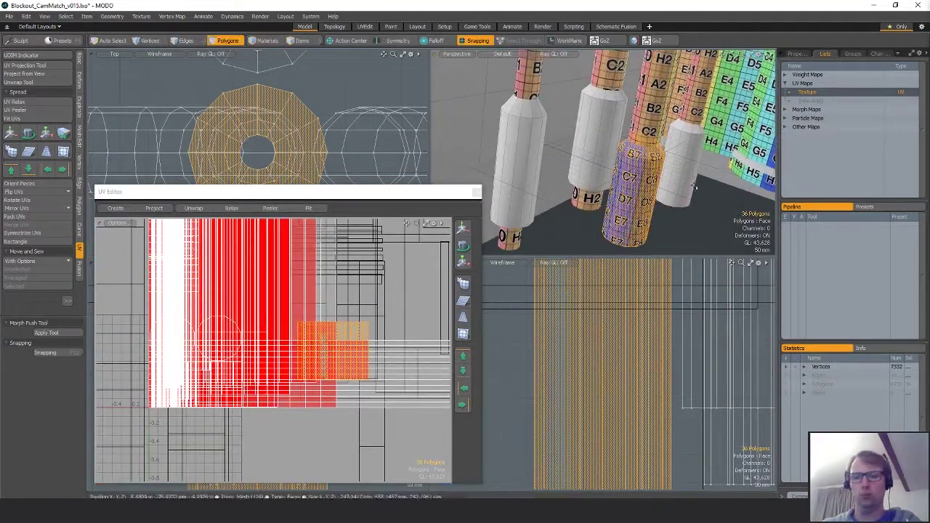
{"action": "left_click_drag", "start_coordinate": [615, 172], "coordinate": [597, 168], "text": "alt"}
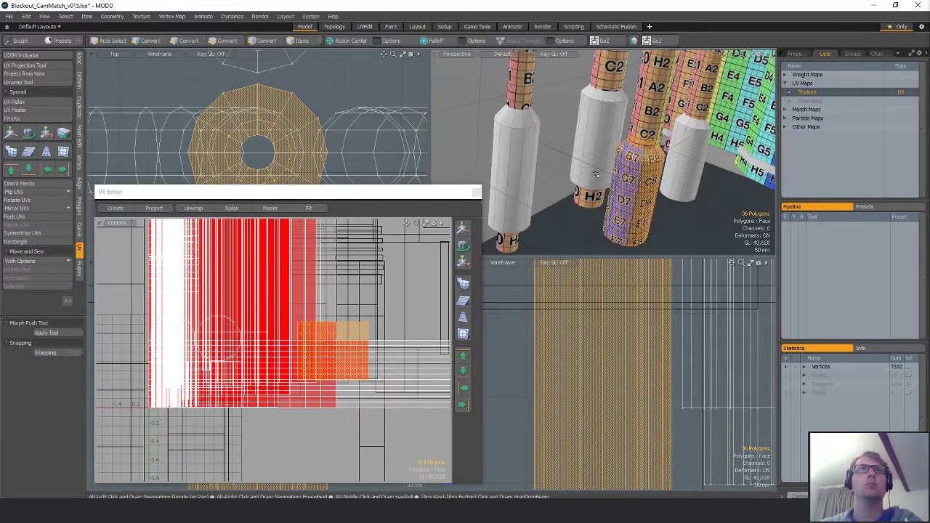
{"action": "left_click", "coordinate": [518, 171], "text": "shift"}
{"action": "left_click", "coordinate": [601, 160], "text": "shift"}
{"action": "left_click", "coordinate": [700, 152], "text": "shift"}
{"action": "key", "text": "bracketright"}
{"action": "scroll", "coordinate": [700, 150], "scroll_direction": "down", "scroll_amount": 4}
{"action": "left_click_drag", "start_coordinate": [700, 151], "coordinate": [674, 135], "text": "alt"}
{"action": "left_click", "coordinate": [701, 147], "text": "shift"}
{"action": "key", "text": "bracketright"}
{"action": "left_click", "coordinate": [675, 221], "text": "shift"}
{"action": "key", "text": "bracketright"}
{"action": "key", "text": "shift+h"}
- Copy the unwrapped sleeve and move the pasted copy onto the untextured sleeve directly behind it
{"action": "scroll", "coordinate": [338, 148], "scroll_direction": "down", "scroll_amount": 5}
{"action": "left_click_drag", "start_coordinate": [339, 192], "coordinate": [306, 250]}
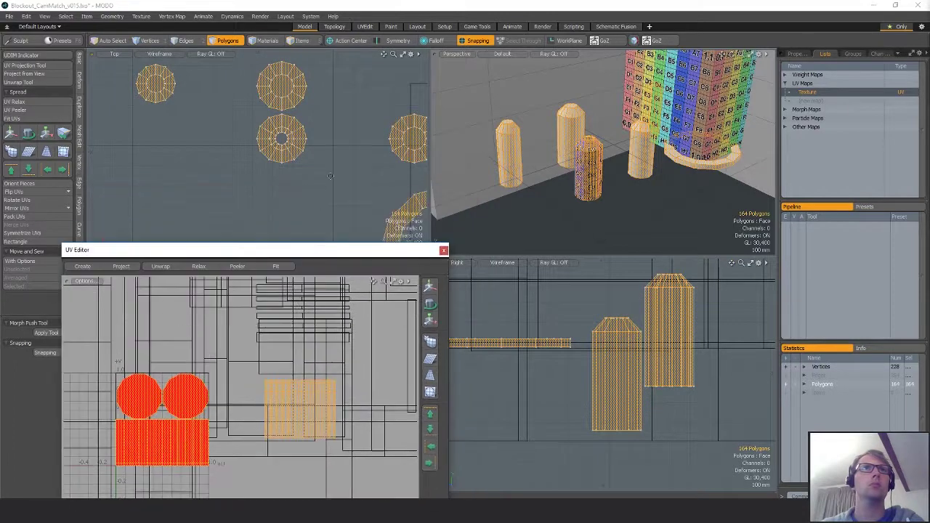
{"action": "scroll", "coordinate": [331, 176], "scroll_direction": "down", "scroll_amount": 2}
{"action": "left_click", "coordinate": [331, 176]}
{"action": "double_click", "coordinate": [304, 154]}
{"action": "key", "text": "shift+a"}
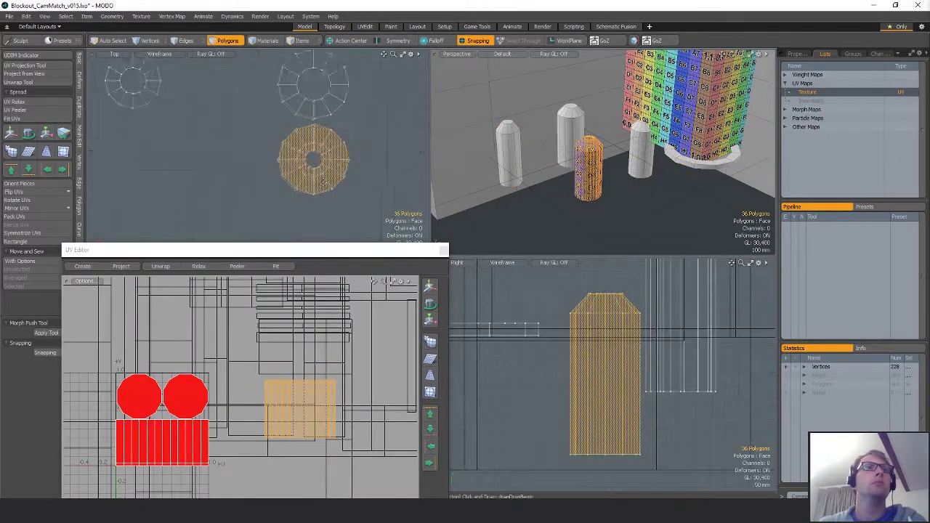
{"action": "key", "text": "Delete"}
{"action": "key", "text": "ctrl+z"}
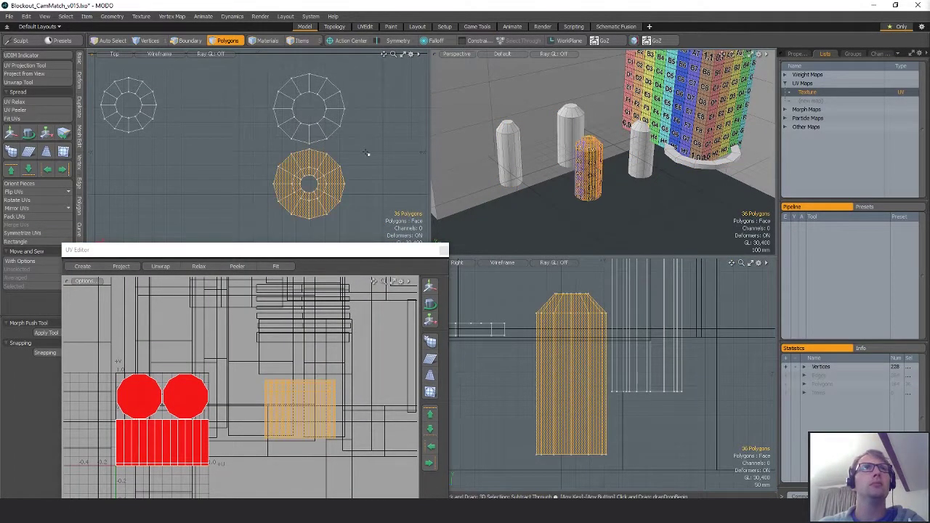
{"action": "key", "text": "ctrl+v"}
{"action": "key", "text": "w"}
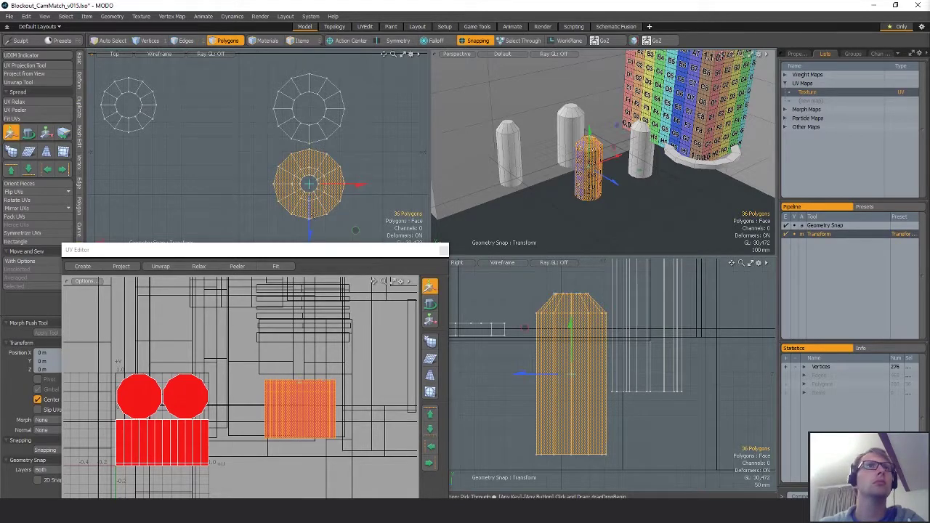
{"action": "left_click_drag", "start_coordinate": [310, 225], "coordinate": [310, 198]}
- Place a second copy of the unwrapped sleeve on the outlying slimmer sleeve and raise it 219 mm to match its height
{"action": "key", "text": "q"}
{"action": "key", "text": "x"}
{"action": "key", "text": "w"}
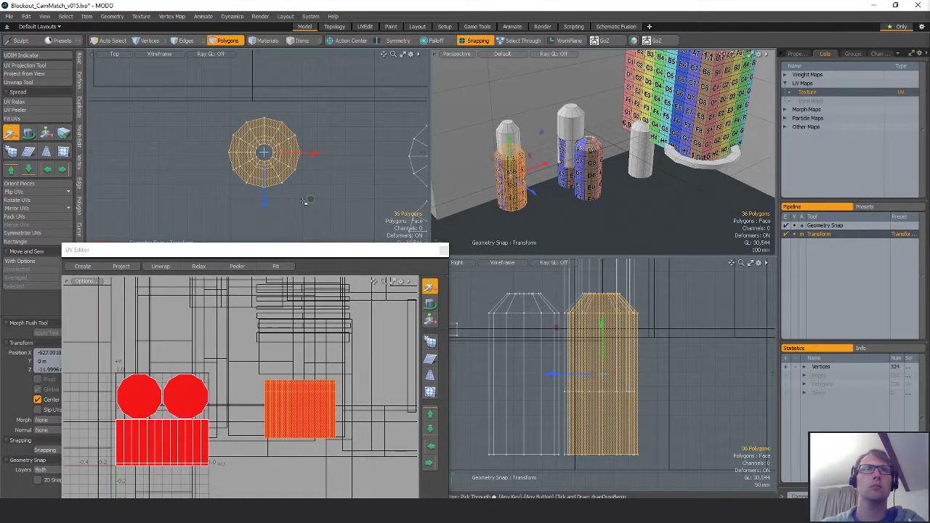
{"action": "key", "text": "r"}
{"action": "key", "text": "shift+a"}
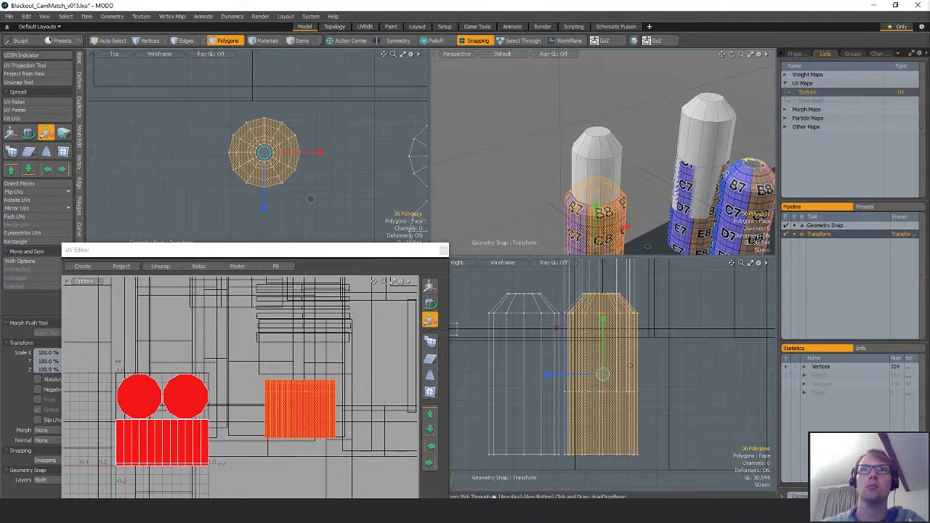
{"action": "key", "text": "w"}
{"action": "left_click_drag", "start_coordinate": [654, 323], "coordinate": [657, 420], "text": "alt"}
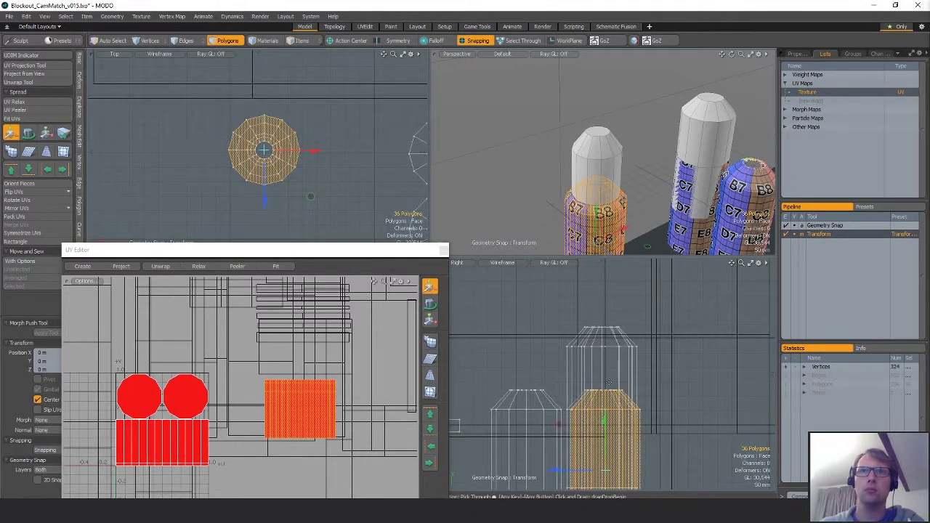
{"action": "left_click_drag", "start_coordinate": [603, 396], "coordinate": [607, 332]}
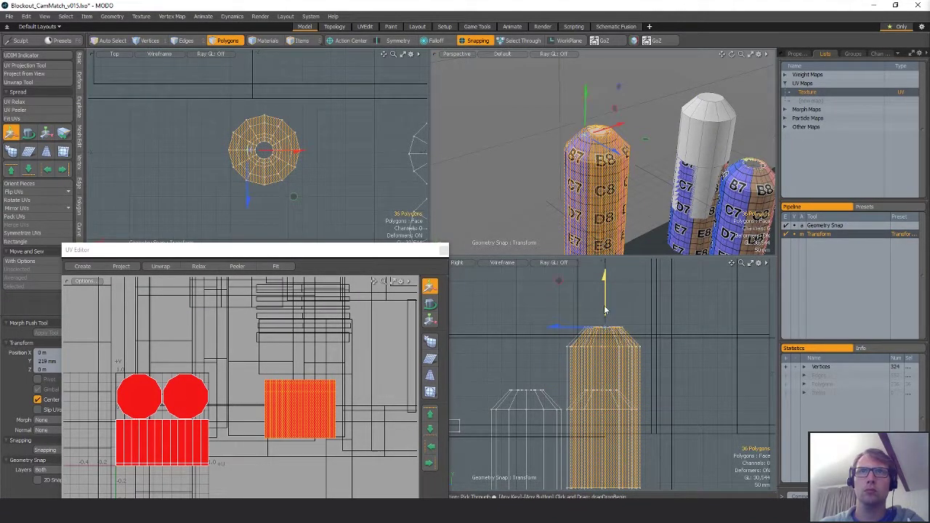
- Scale the raised copy to 78.5% in X and Z to match the slimmer original sleeve
{"action": "key", "text": "r"}
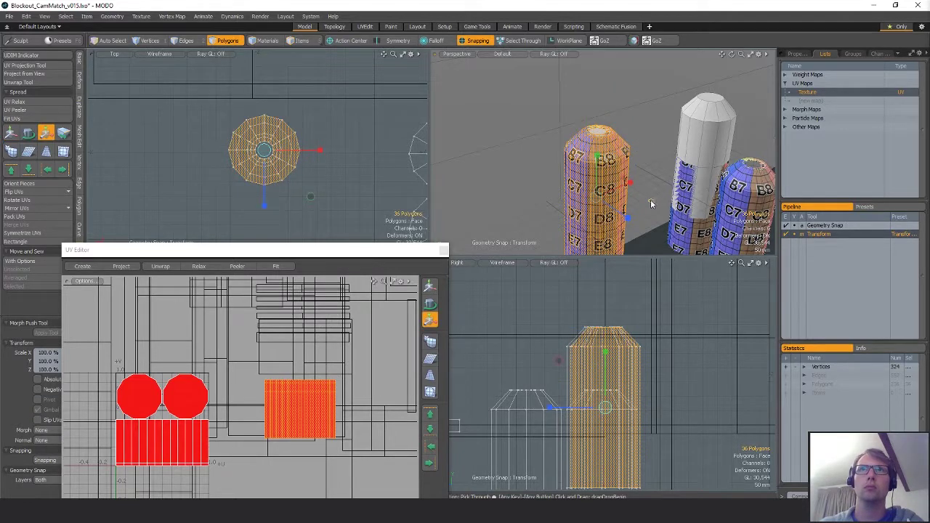
{"action": "left_click_drag", "start_coordinate": [651, 202], "coordinate": [638, 201]}
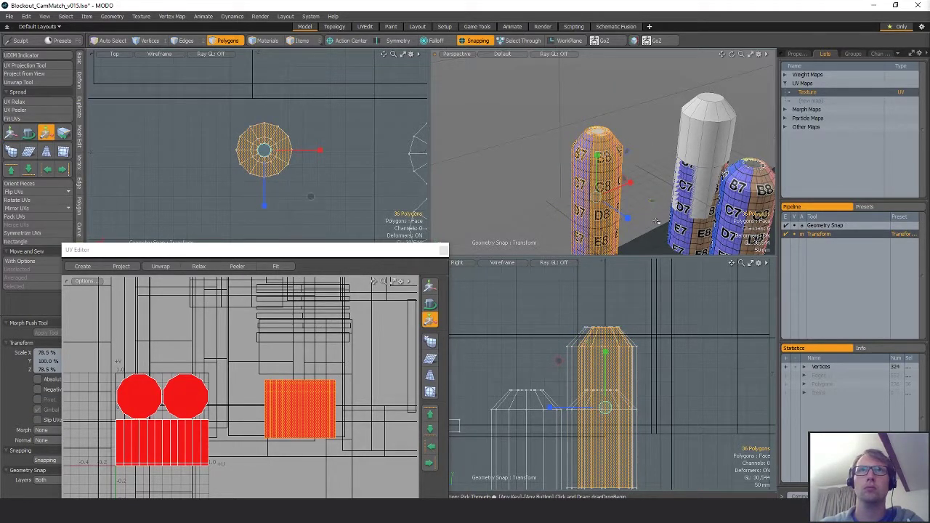
{"action": "key", "text": "space"}
- Raise the copy on the neighbouring wide sleeve by 219 mm so it lines up with the original's height
{"action": "double_click", "coordinate": [694, 231]}
{"action": "key", "text": "w"}
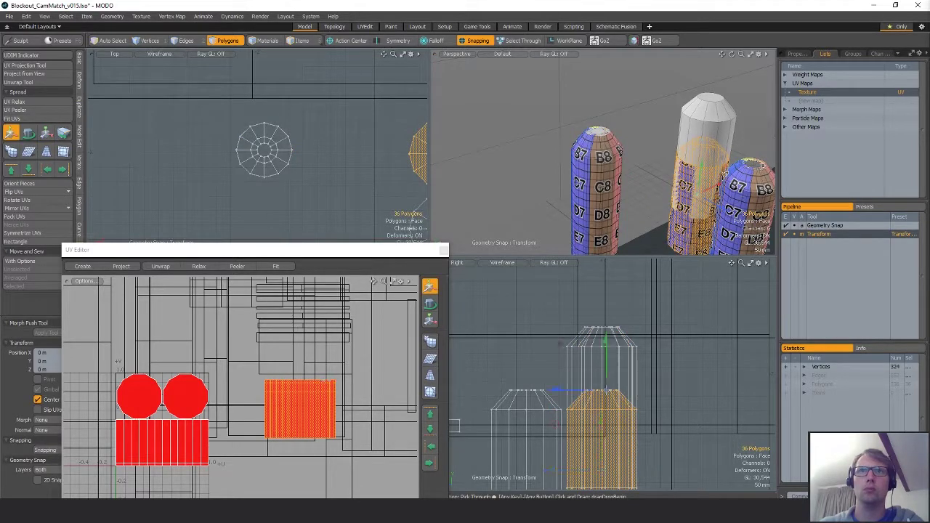
{"action": "left_click_drag", "start_coordinate": [606, 363], "coordinate": [598, 304]}
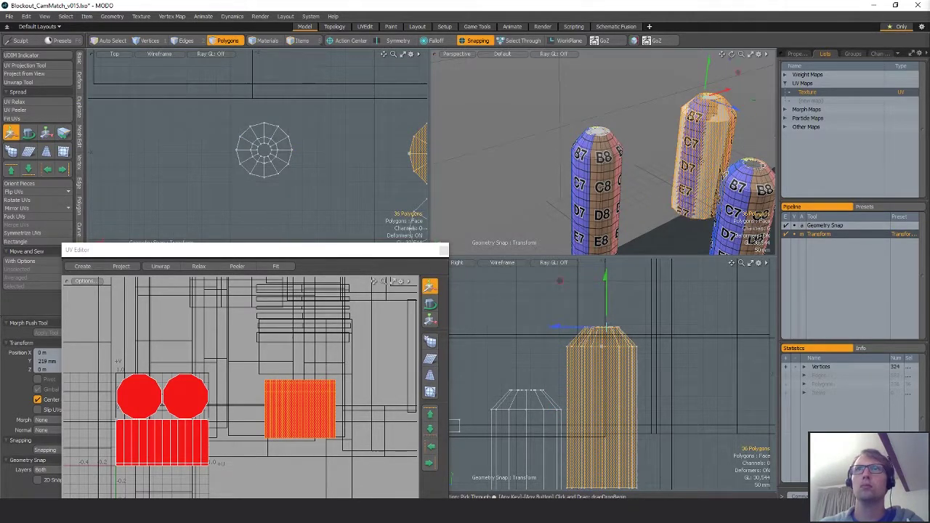
- Paste a copy of this sleeve onto the untextured one nearest the checkered building corner and lower it 219 mm
{"action": "scroll", "coordinate": [640, 166], "scroll_direction": "down", "scroll_amount": 2}
{"action": "left_click_drag", "start_coordinate": [716, 154], "coordinate": [643, 166], "text": "alt+shift"}
{"action": "key", "text": "ctrl+c"}
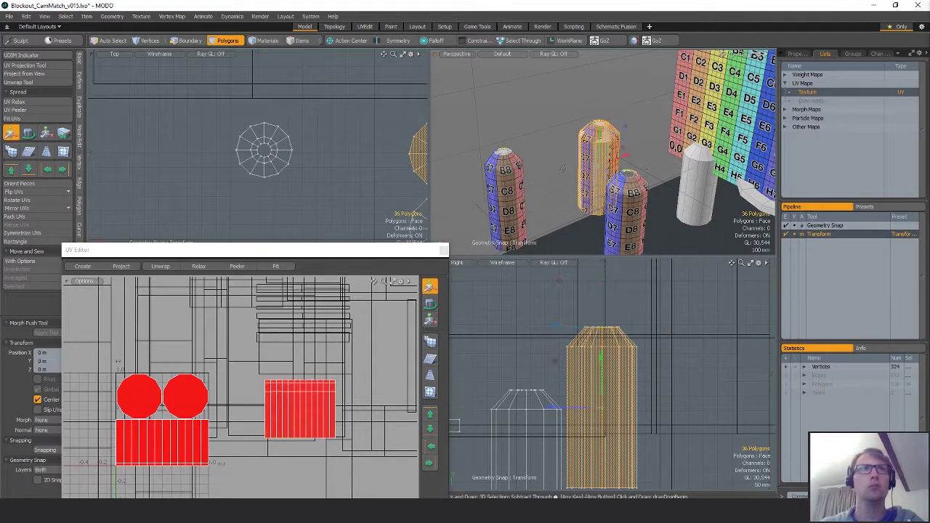
{"action": "key", "text": "ctrl+v"}
{"action": "left_click_drag", "start_coordinate": [229, 167], "coordinate": [194, 151], "text": "alt+shift"}
{"action": "scroll", "coordinate": [195, 151], "scroll_direction": "down", "scroll_amount": 3}
{"action": "key", "text": "space"}
{"action": "key", "text": "w"}
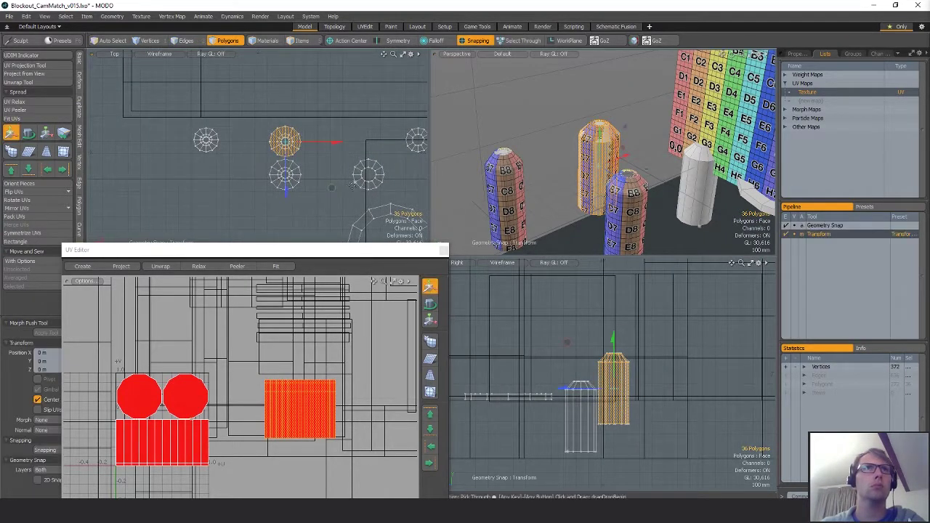
{"action": "left_click_drag", "start_coordinate": [347, 188], "coordinate": [274, 190]}
{"action": "left_click_drag", "start_coordinate": [273, 190], "coordinate": [396, 191], "text": "ctrl+alt"}
{"action": "left_click_drag", "start_coordinate": [236, 141], "coordinate": [258, 141]}
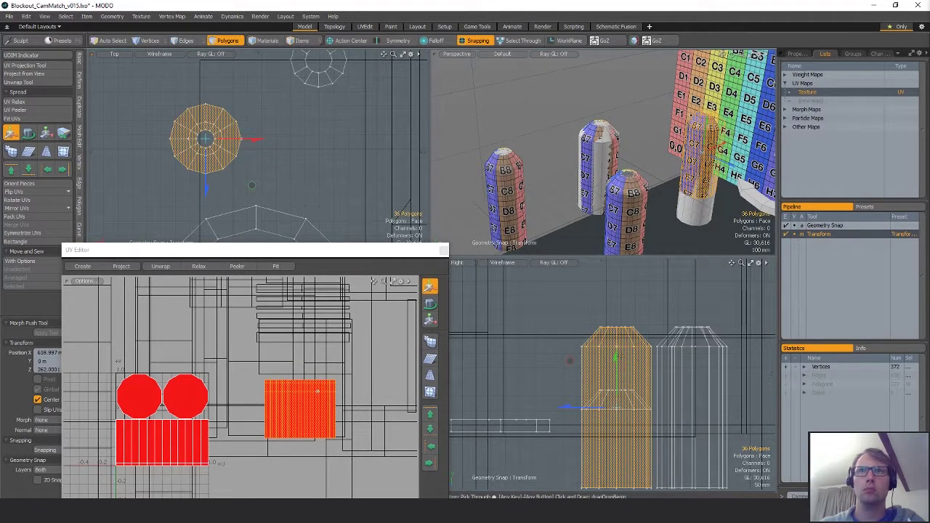
{"action": "left_click_drag", "start_coordinate": [623, 305], "coordinate": [623, 393]}
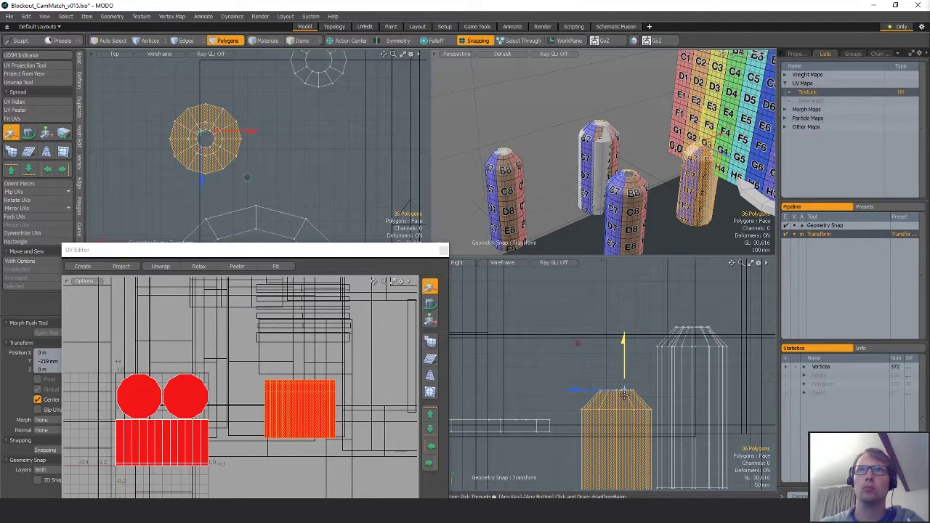
- Paste a copy of the lowered sleeve onto the last untextured sleeve behind the checkered building corner and raise it 219 mm
{"action": "left_click_drag", "start_coordinate": [676, 210], "coordinate": [215, 197], "text": "alt"}
{"action": "left_click_drag", "start_coordinate": [217, 143], "coordinate": [294, 112], "text": "alt+shift"}
{"action": "key", "text": "ctrl+c"}
{"action": "key", "text": "ctrl+v"}
{"action": "key", "text": "q"}
{"action": "key", "text": "w"}
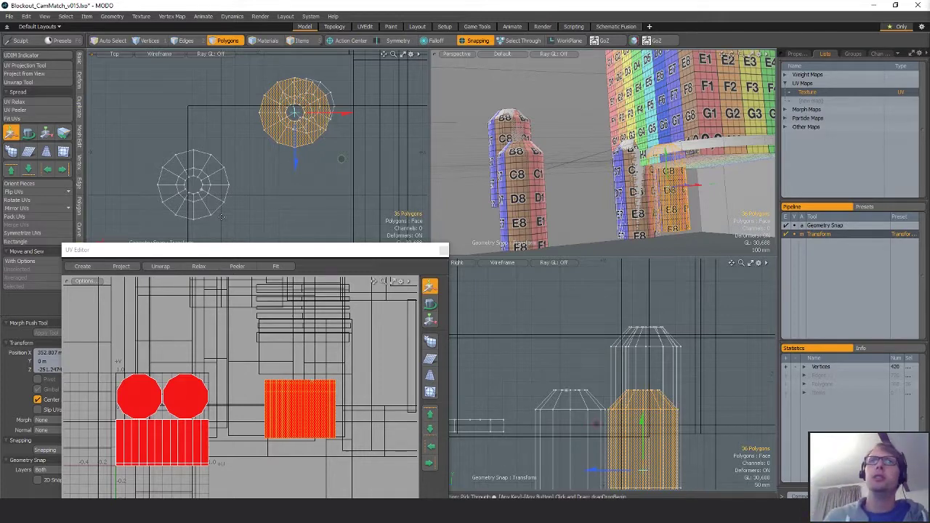
{"action": "key", "text": "shift+a"}
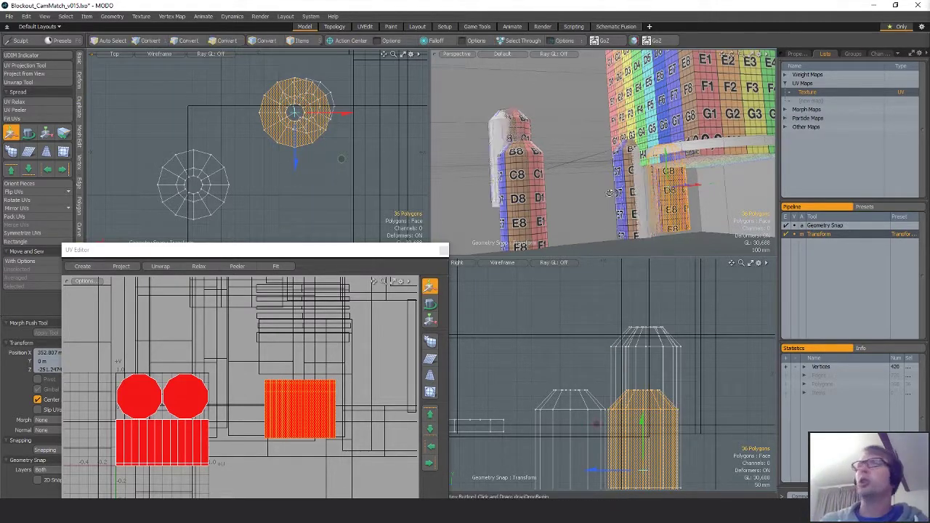
{"action": "left_click_drag", "start_coordinate": [671, 251], "coordinate": [614, 221], "text": "alt"}
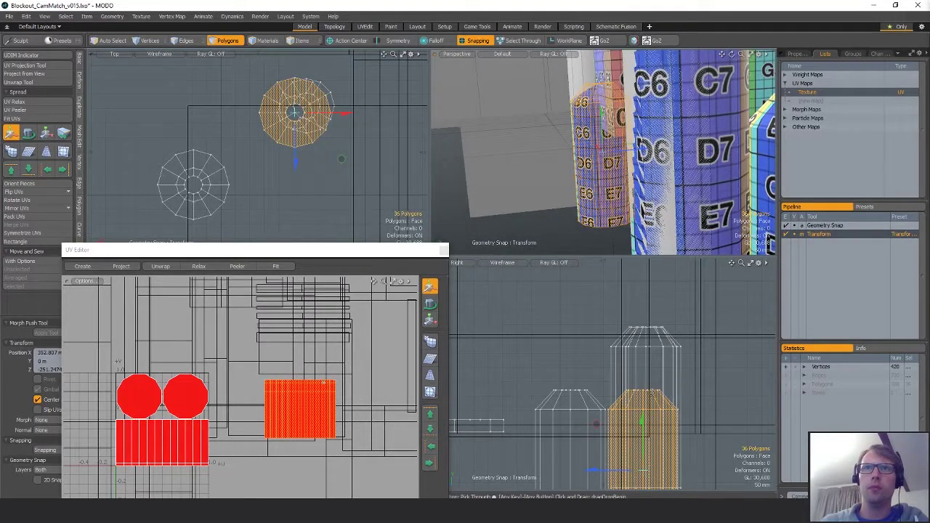
{"action": "left_click_drag", "start_coordinate": [651, 376], "coordinate": [641, 314]}
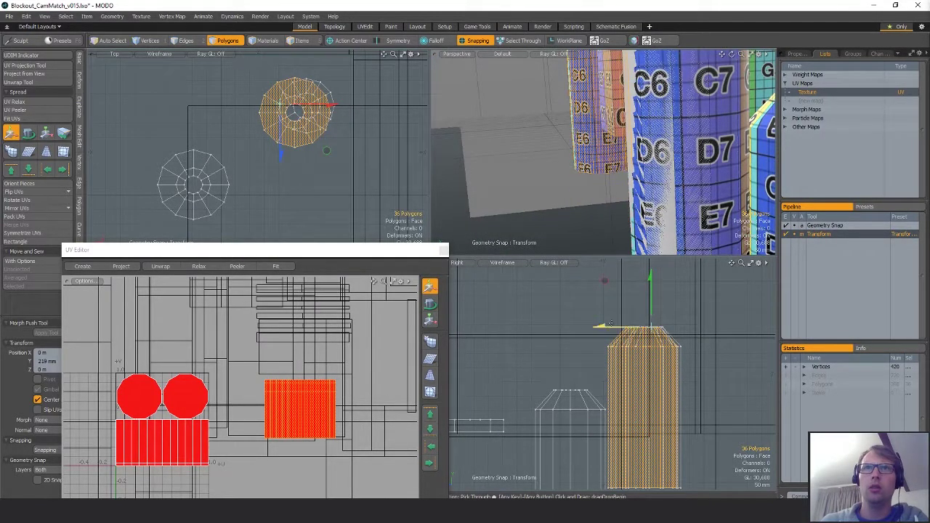
- Centre the raised copy on the slimmer original sleeve in X and Z and scale it to 78.5% in both directions
{"action": "left_click_drag", "start_coordinate": [333, 107], "coordinate": [345, 107]}
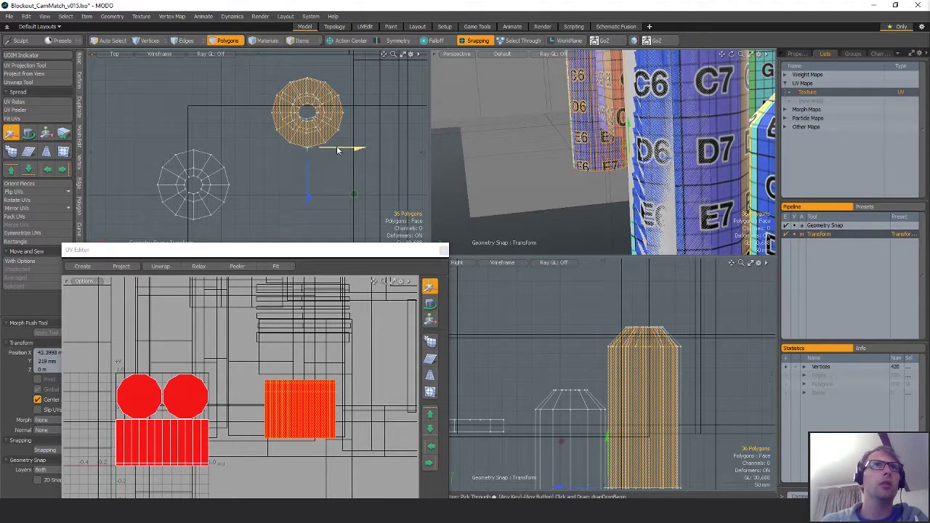
{"action": "left_click_drag", "start_coordinate": [338, 150], "coordinate": [307, 129]}
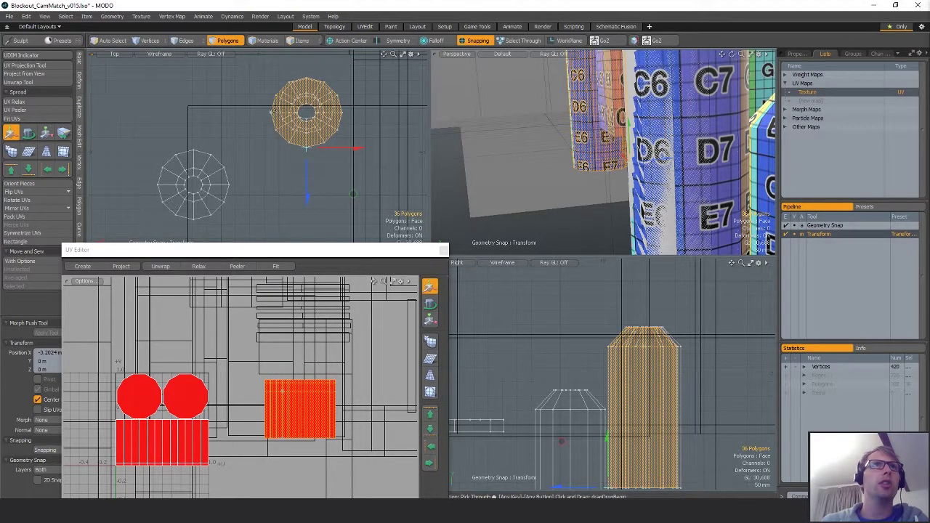
{"action": "left_click_drag", "start_coordinate": [270, 164], "coordinate": [277, 105]}
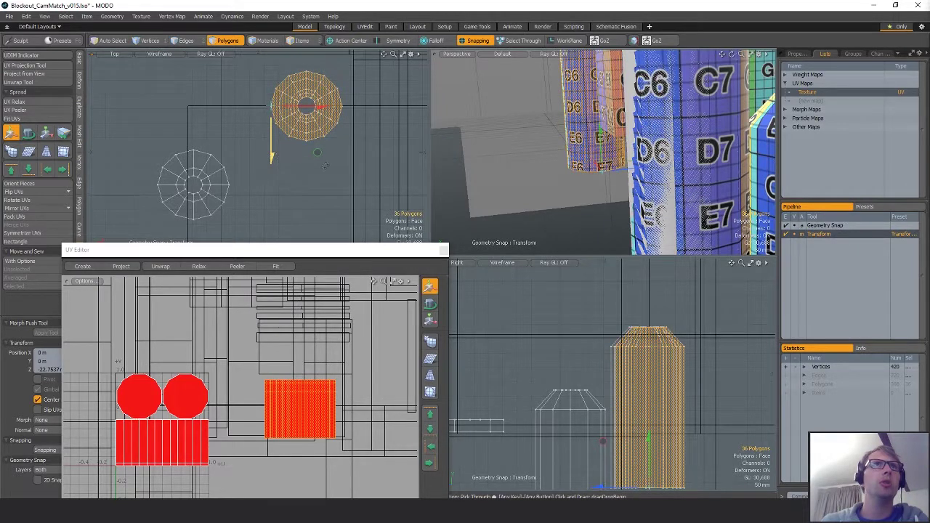
{"action": "scroll", "coordinate": [320, 79], "scroll_direction": "up", "scroll_amount": 3}
{"action": "key", "text": "r"}
{"action": "left_click_drag", "start_coordinate": [343, 184], "coordinate": [342, 175]}
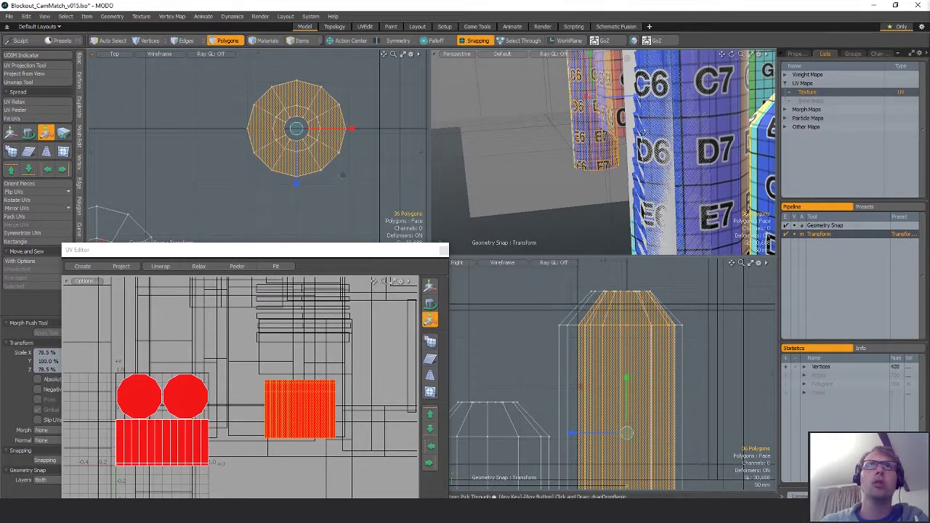
{"action": "left_click_drag", "start_coordinate": [642, 132], "coordinate": [723, 144], "text": "alt"}
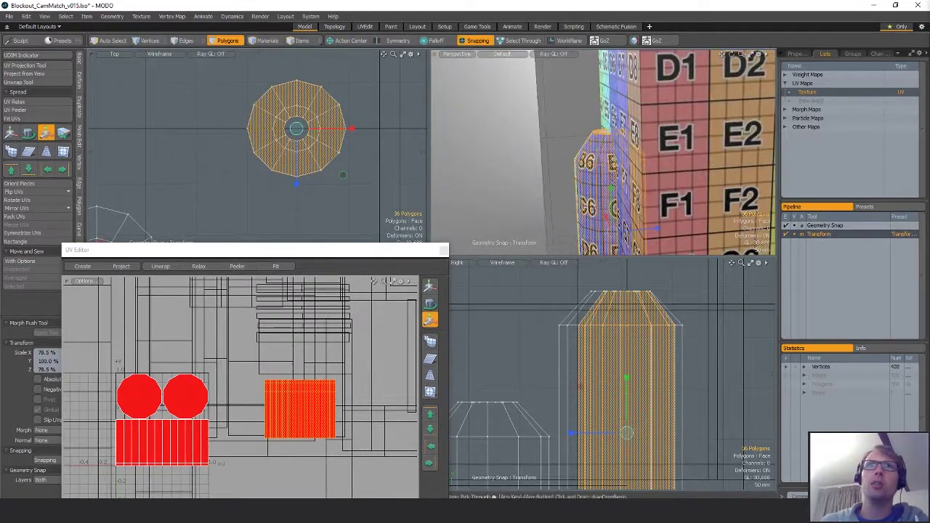
{"action": "key", "text": "w"}
{"action": "left_click_drag", "start_coordinate": [612, 194], "coordinate": [582, 227]}
{"action": "key", "text": "ctrl+z"}
- Paste another copy of the slim sleeve and place it on the large untextured ring below the checkered corner
{"action": "scroll", "coordinate": [612, 229], "scroll_direction": "down", "scroll_amount": 10}
{"action": "scroll", "coordinate": [146, 179], "scroll_direction": "down", "scroll_amount": 5}
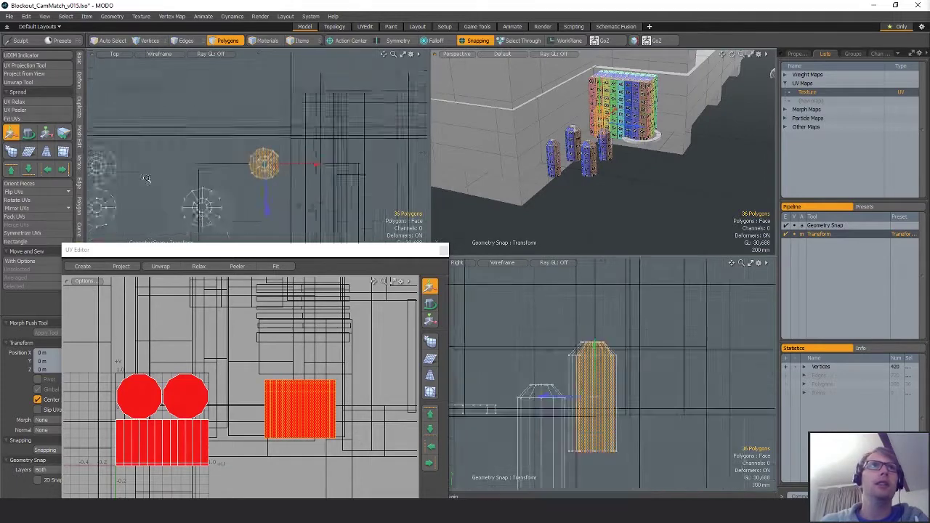
{"action": "scroll", "coordinate": [146, 178], "scroll_direction": "down", "scroll_amount": 5}
{"action": "key", "text": "space"}
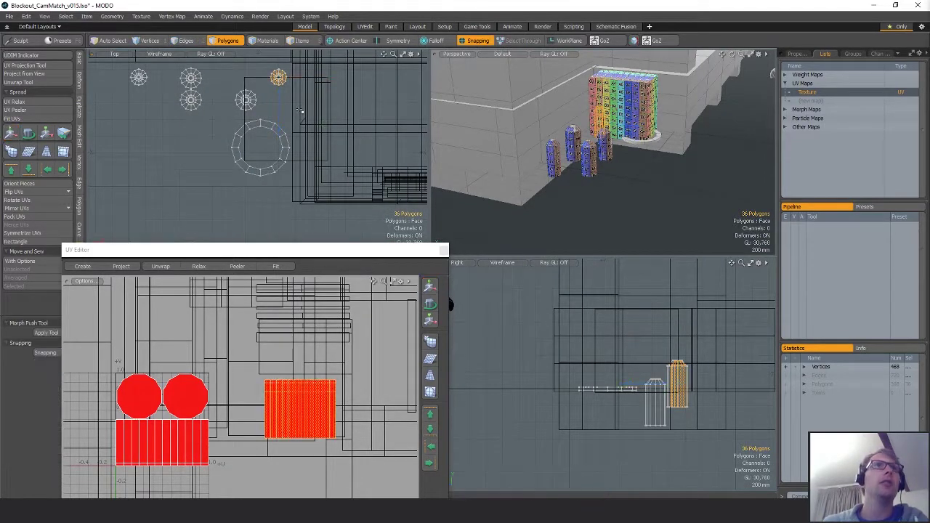
{"action": "key", "text": "w"}
{"action": "left_click_drag", "start_coordinate": [278, 76], "coordinate": [260, 167]}
- Enlarge the copy to the large ring's diameter, centre it and fine-tune its X and Z scale to 102.5%
{"action": "scroll", "coordinate": [279, 123], "scroll_direction": "up", "scroll_amount": 4}
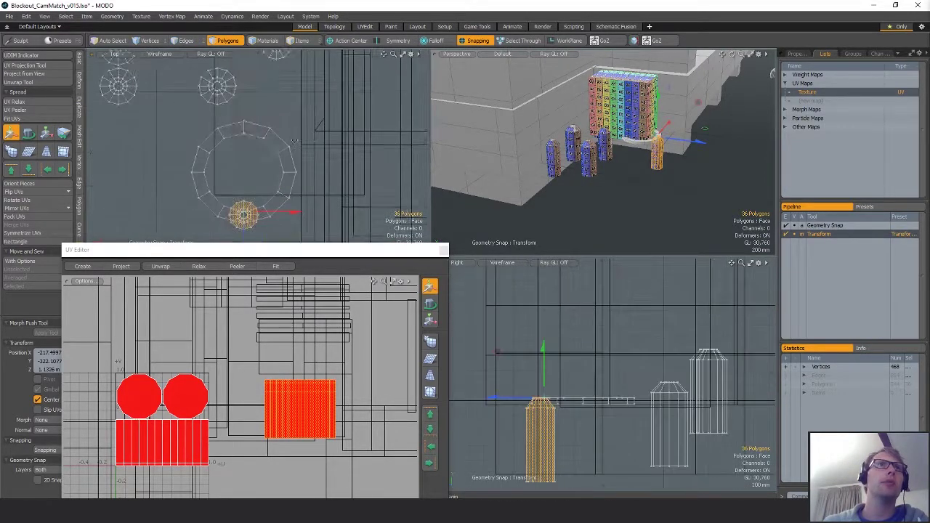
{"action": "left_click_drag", "start_coordinate": [252, 231], "coordinate": [240, 122], "text": "alt"}
{"action": "key", "text": "r"}
{"action": "key", "text": "w"}
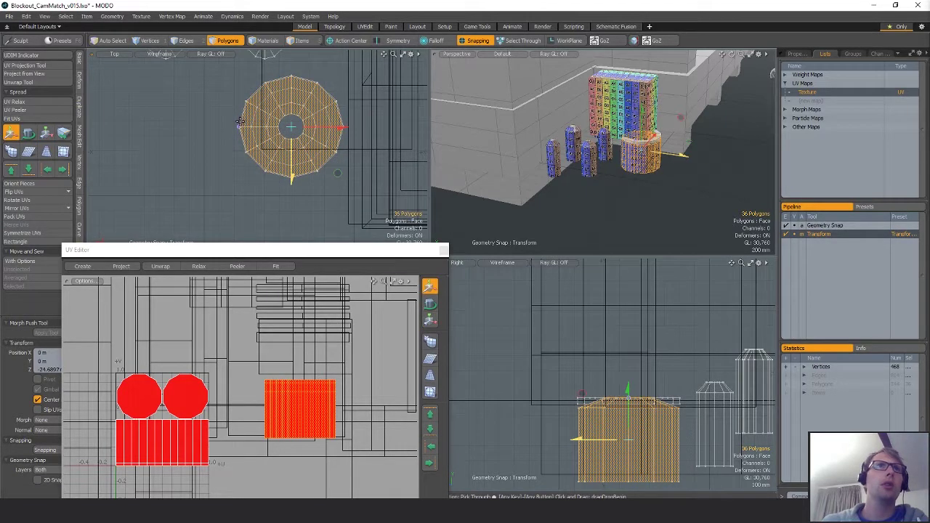
{"action": "key", "text": "r"}
{"action": "left_click_drag", "start_coordinate": [337, 173], "coordinate": [338, 173]}
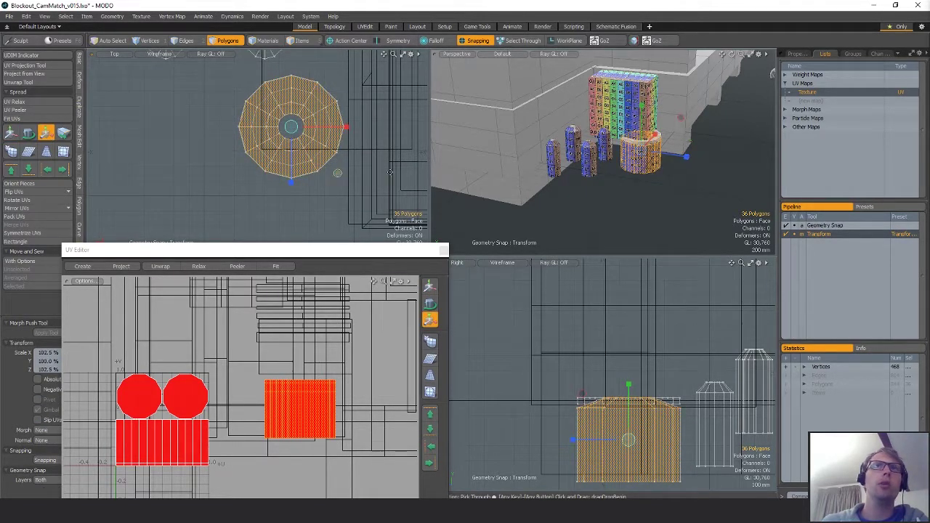
- Raise the enlarged copy 59 mm so its upper outer rim lines up with the ring's upper edge
{"action": "scroll", "coordinate": [598, 117], "scroll_direction": "up", "scroll_amount": 6}
{"action": "key", "text": "w"}
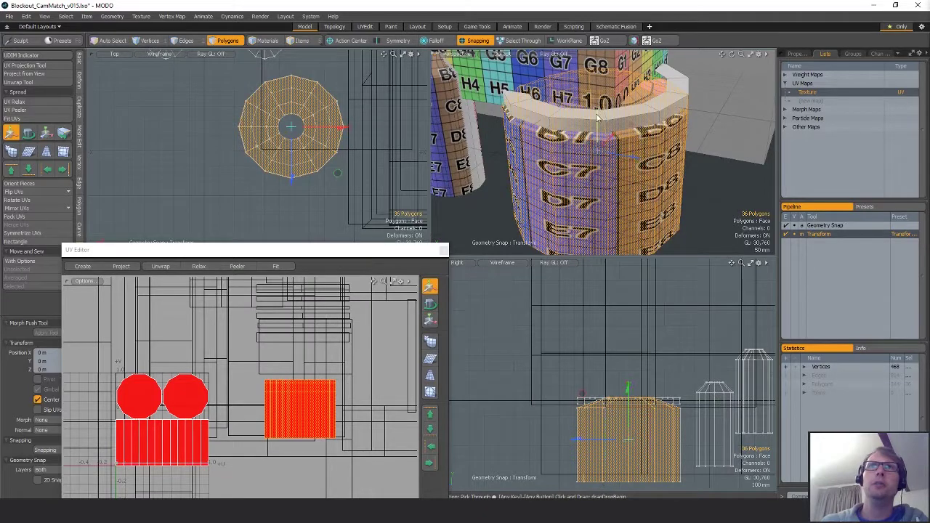
{"action": "key", "text": "shift+a"}
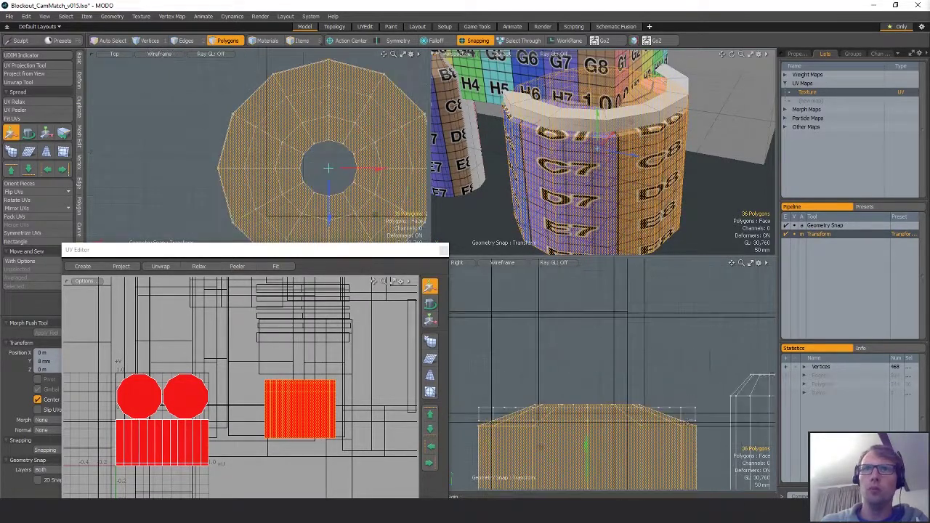
{"action": "left_click_drag", "start_coordinate": [698, 401], "coordinate": [698, 383]}
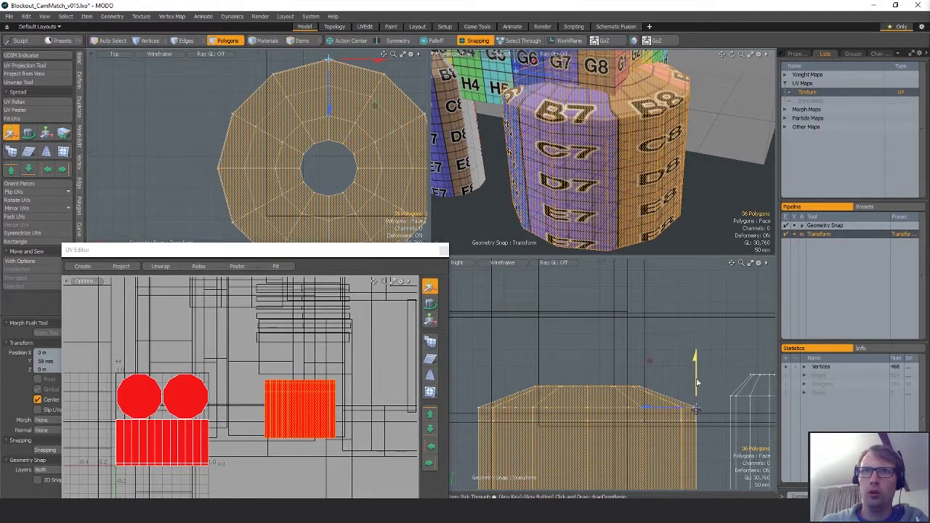
- Widen the copy's upper vertex rings in X and Z and lower them to flatten the chamfer
{"action": "key", "text": "q"}
{"action": "key", "text": "1"}
{"action": "right_click_drag", "start_coordinate": [541, 393], "coordinate": [677, 375]}
{"action": "key", "text": "w"}
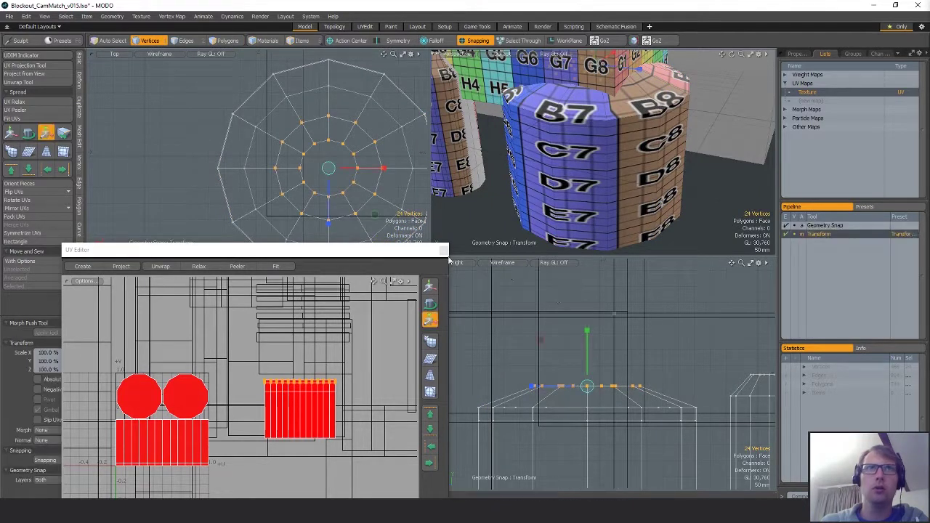
{"action": "mouse_move", "coordinate": [375, 217]}
{"action": "left_mouse_down"}
{"action": "mouse_move", "coordinate": [408, 240]}
{"action": "mouse_move", "coordinate": [377, 217]}
{"action": "left_mouse_up"}
{"action": "key", "text": "w"}
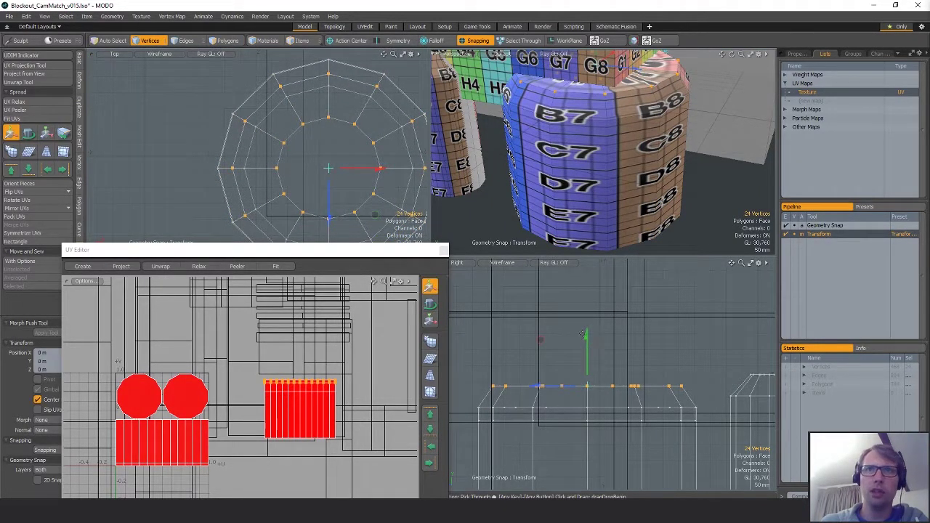
{"action": "left_click_drag", "start_coordinate": [587, 393], "coordinate": [586, 402]}
{"action": "left_click", "coordinate": [584, 340]}
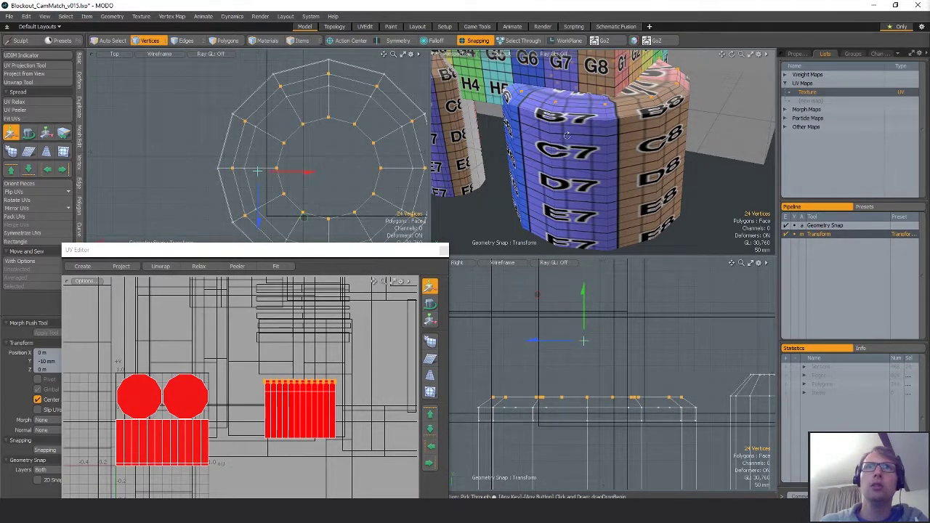
- Scale the copy's innermost upper edge loop outward to open up the hole in the middle
{"action": "left_click_drag", "start_coordinate": [566, 135], "coordinate": [474, 91], "text": "alt"}
{"action": "key", "text": "q"}
{"action": "key", "text": "2"}
{"action": "double_click", "coordinate": [306, 123]}
{"action": "key", "text": "r"}
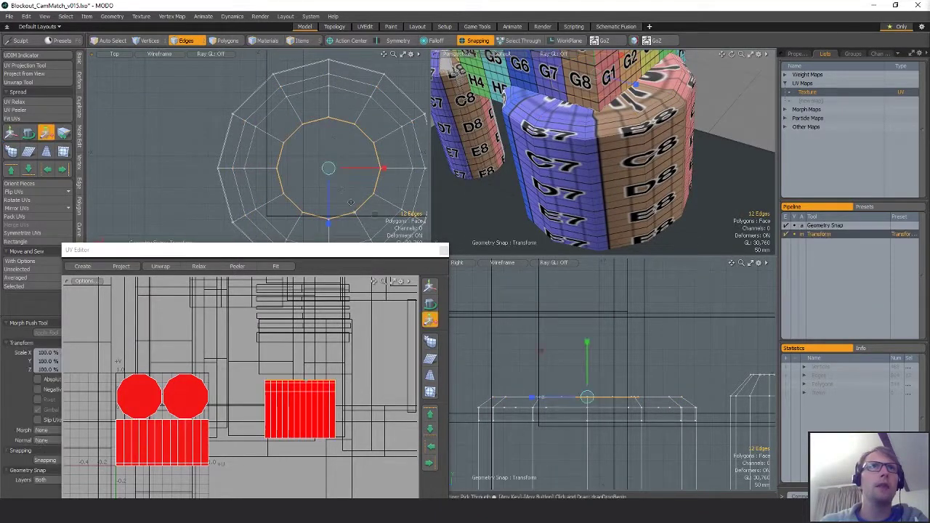
{"action": "mouse_move", "coordinate": [350, 202]}
{"action": "left_mouse_down"}
{"action": "mouse_move", "coordinate": [353, 186]}
{"action": "mouse_move", "coordinate": [361, 190]}
{"action": "left_mouse_up"}
{"action": "key", "text": "q"}
- Raise the copy's bottom edge loop 380 mm to shorten it into a shallow ring
{"action": "left_click_drag", "start_coordinate": [635, 339], "coordinate": [618, 295], "text": "alt+shift"}
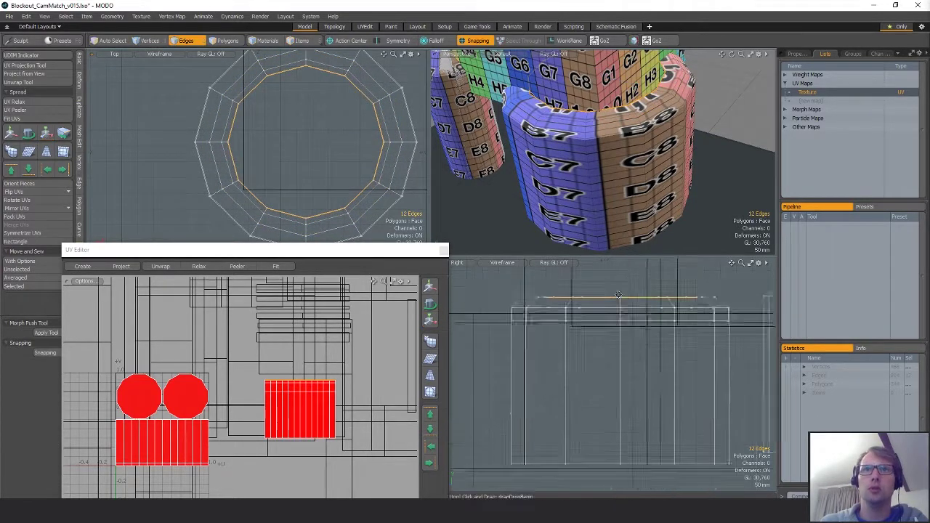
{"action": "scroll", "coordinate": [618, 296], "scroll_direction": "down", "scroll_amount": 2}
{"action": "double_click", "coordinate": [601, 390]}
{"action": "key", "text": "w"}
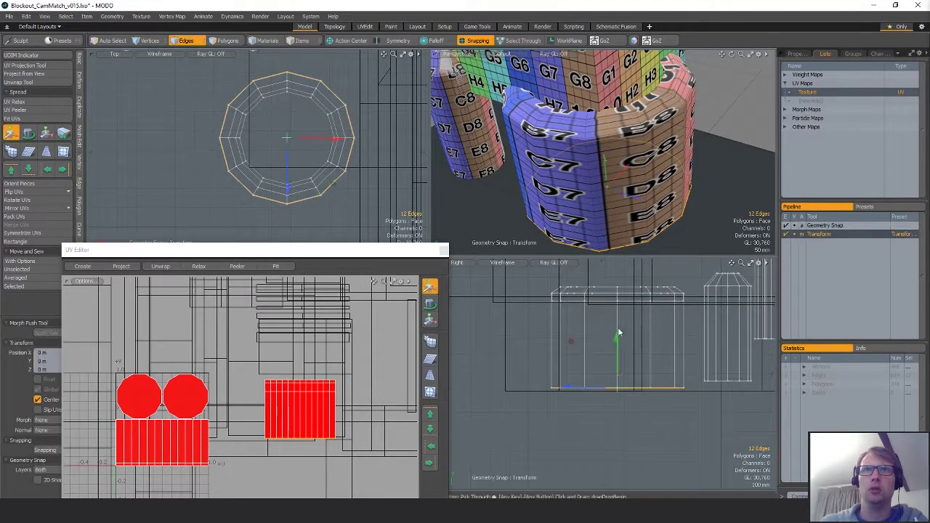
{"action": "left_click_drag", "start_coordinate": [619, 385], "coordinate": [624, 303]}
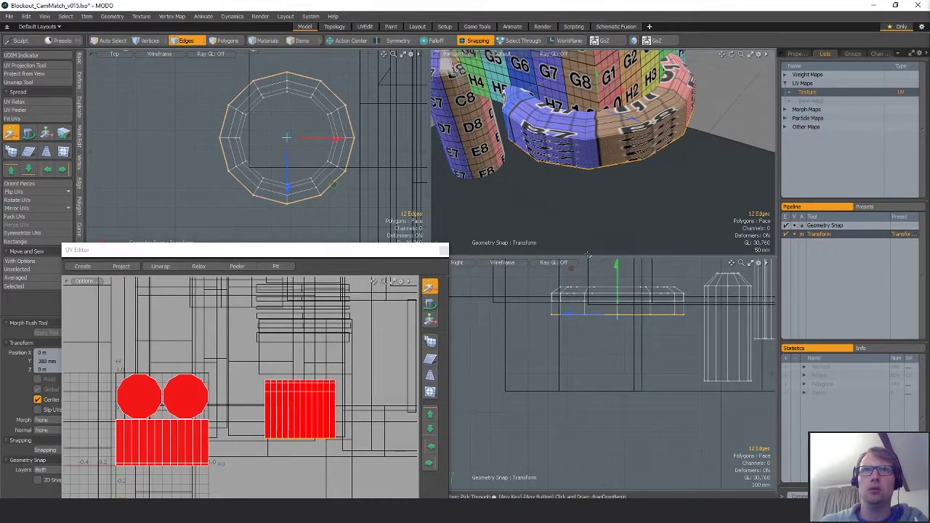
- Delete the original untextured ring and apply UV Rectangle to the replacement ring
{"action": "key", "text": "q"}
{"action": "key", "text": "3"}
{"action": "left_click", "coordinate": [658, 381]}
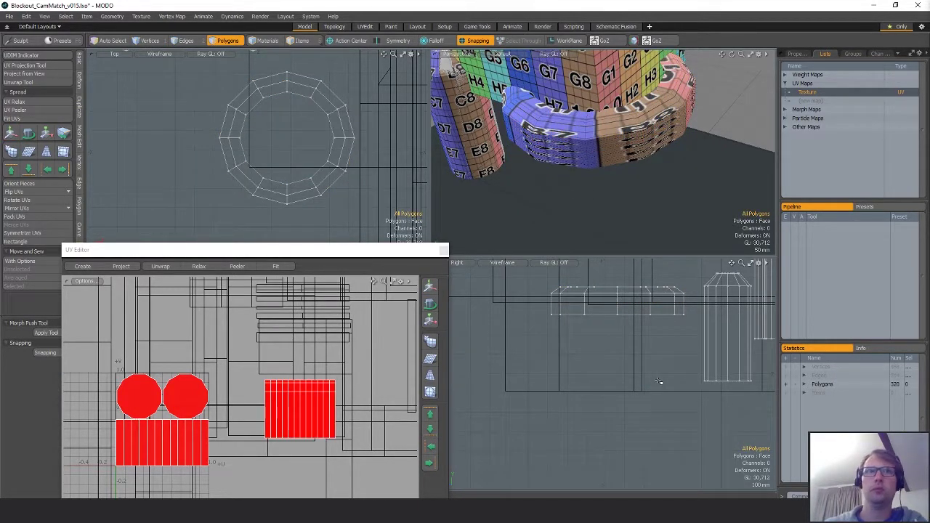
{"action": "double_click", "coordinate": [567, 303]}
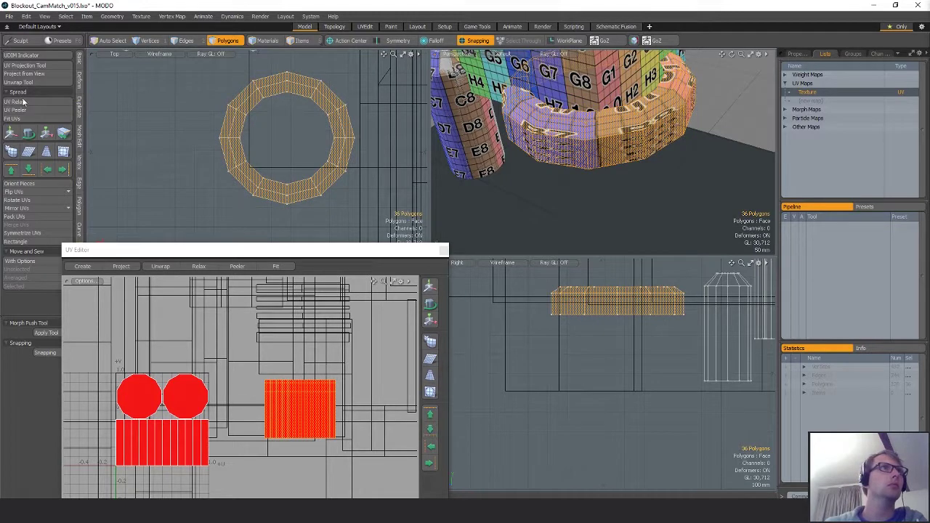
{"action": "left_click", "coordinate": [25, 241]}
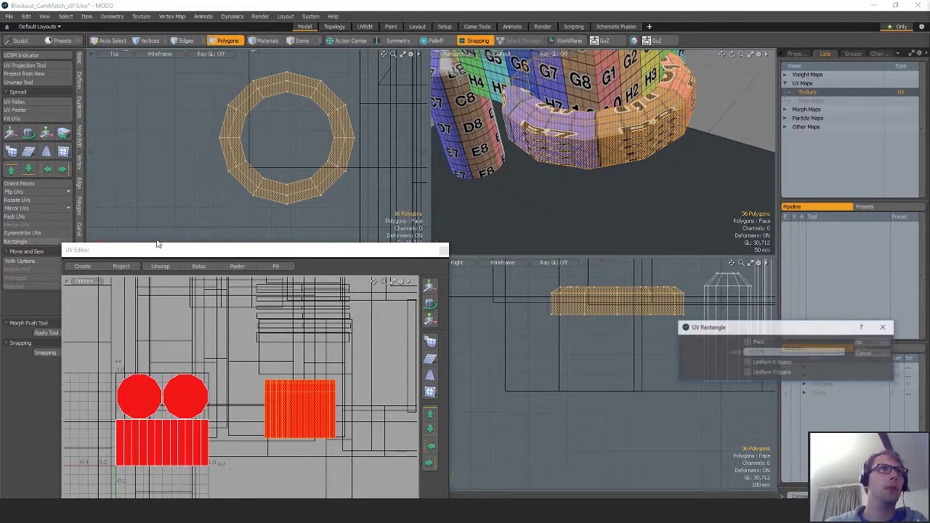
- Turn snapping off and move the ring's UV strip down, clear of the sleeve UVs
{"action": "key", "text": "w"}
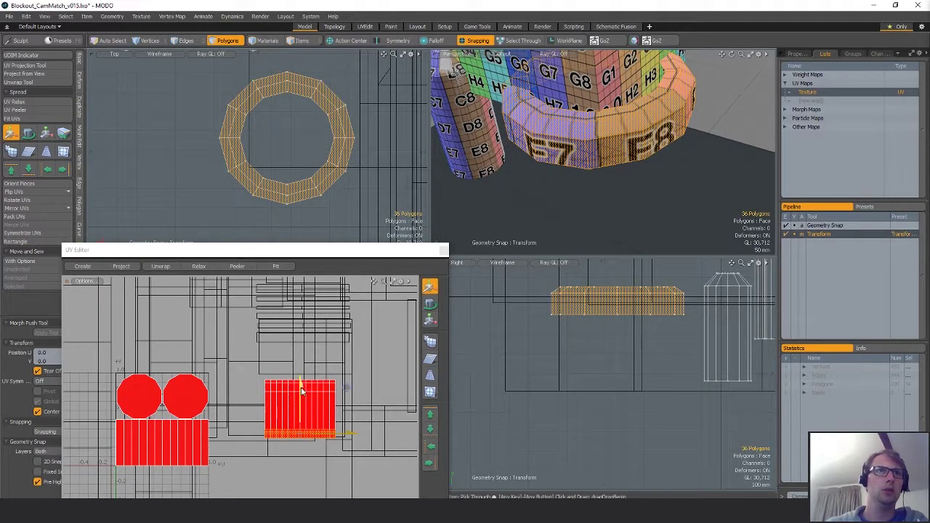
{"action": "key", "text": "x"}
{"action": "left_click_drag", "start_coordinate": [302, 391], "coordinate": [302, 406]}
{"action": "key", "text": "q"}
{"action": "left_click", "coordinate": [579, 216]}
{"action": "left_click_drag", "start_coordinate": [579, 216], "coordinate": [520, 185], "text": "ctrl+alt"}
- Stretch the ring's UV strip horizontally to even out the checker pattern and reposition it below the sleeve UVs
{"action": "double_click", "coordinate": [601, 304]}
{"action": "key", "text": "r"}
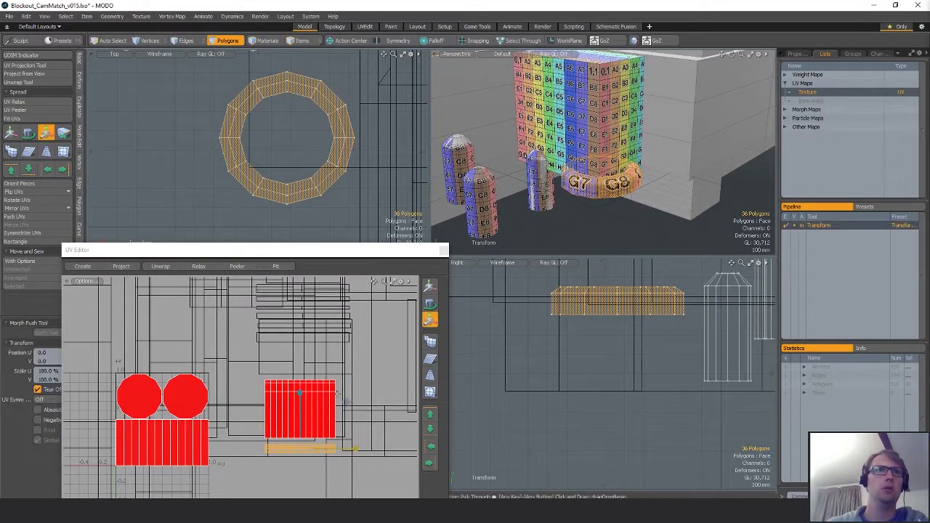
{"action": "left_click_drag", "start_coordinate": [354, 448], "coordinate": [385, 449]}
{"action": "key", "text": "w"}
{"action": "left_click_drag", "start_coordinate": [340, 407], "coordinate": [352, 417]}
{"action": "key", "text": "q"}
- Unhide the remaining pipes and delete the four original sleeves that the unwrapped copies have replaced
{"action": "left_click_drag", "start_coordinate": [519, 180], "coordinate": [589, 210], "text": "ctrl+alt"}
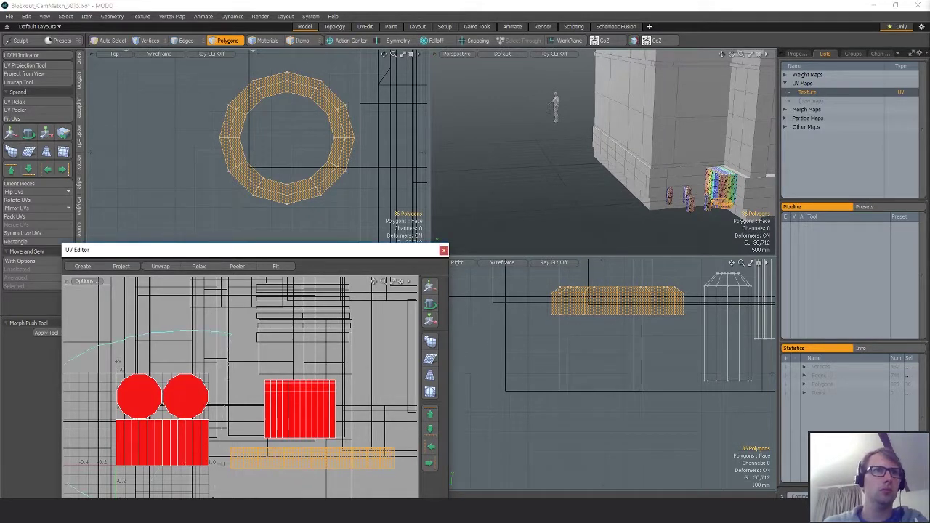
{"action": "key", "text": "bracketleft"}
{"action": "key", "text": "bracketleft"}
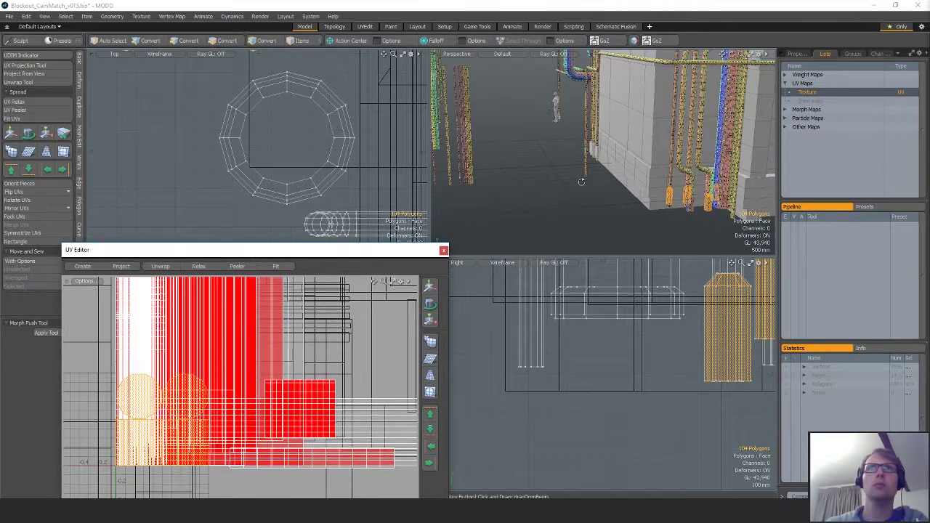
{"action": "left_click_drag", "start_coordinate": [633, 182], "coordinate": [659, 195], "text": "alt"}
{"action": "left_click", "coordinate": [656, 195]}
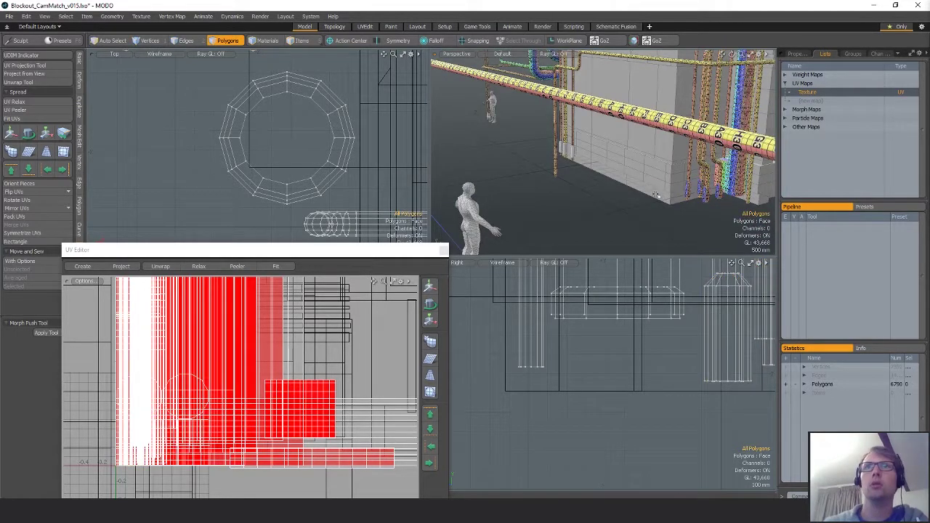
- Snap a copy of the unwrapped sleeve onto an untextured wall-pipe sleeve, about -788 mm X and -6.328 m Z, and scale it to 100.5% in X and Z
{"action": "double_click", "coordinate": [299, 409]}
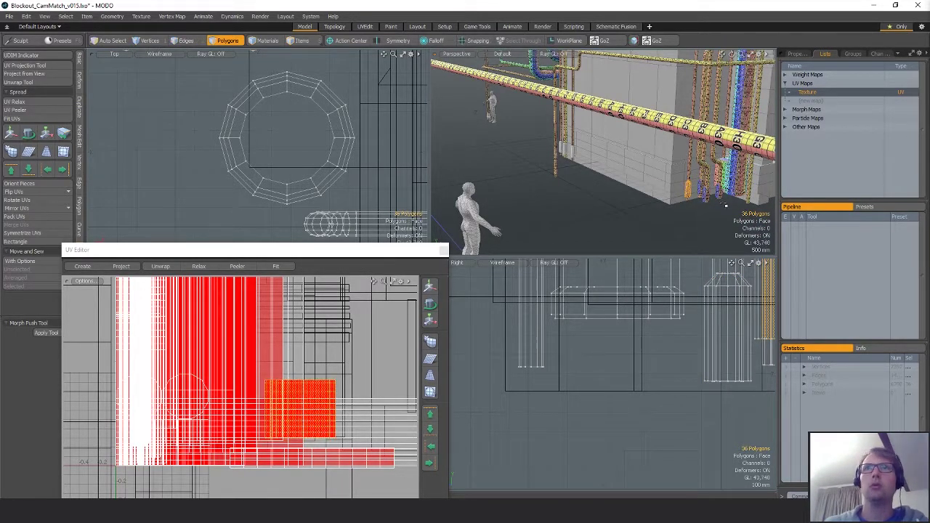
{"action": "key", "text": "y"}
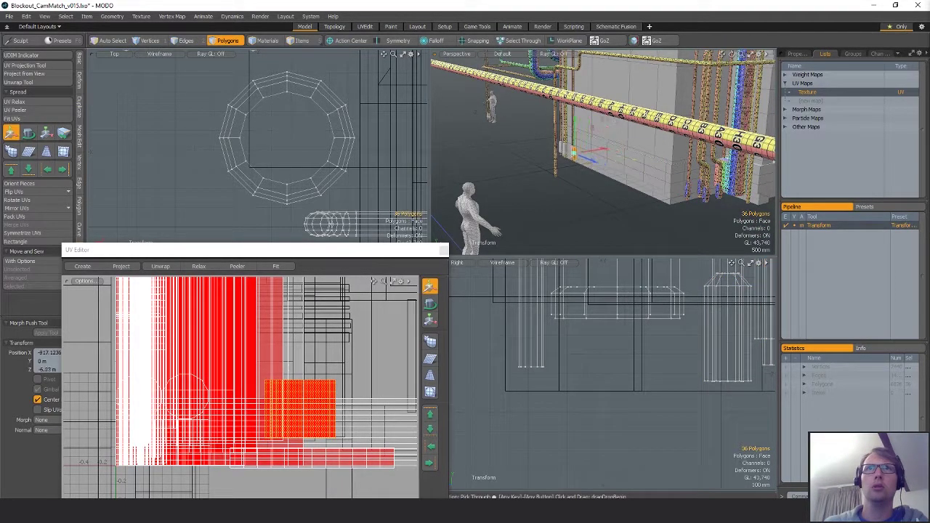
{"action": "key", "text": "shift+a"}
{"action": "left_click_drag", "start_coordinate": [617, 157], "coordinate": [202, 138], "text": "alt"}
{"action": "key", "text": "shift+a"}
{"action": "key", "text": "x"}
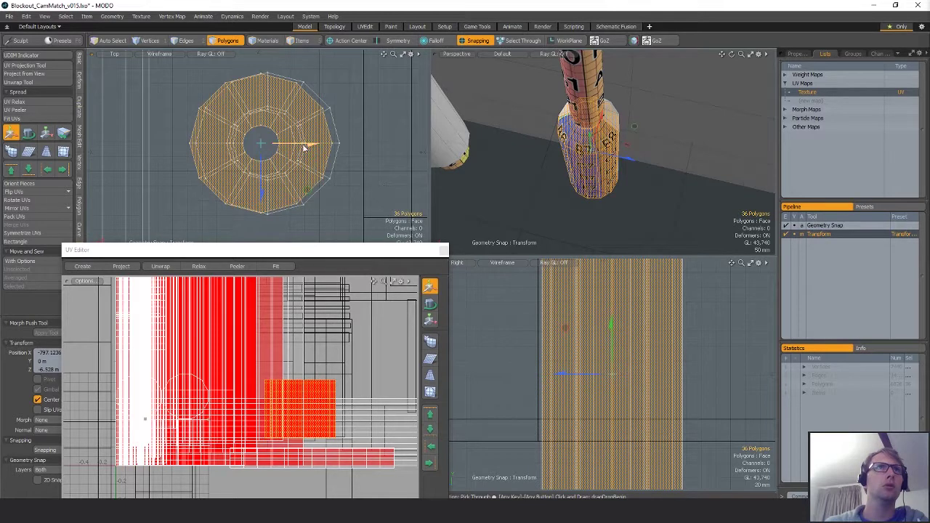
{"action": "left_click_drag", "start_coordinate": [304, 148], "coordinate": [266, 75]}
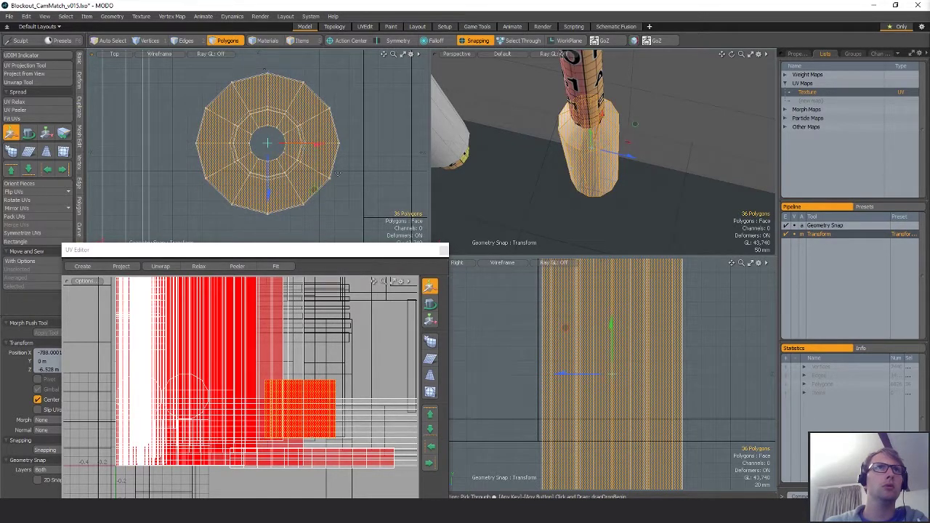
{"action": "key", "text": "r"}
{"action": "left_click_drag", "start_coordinate": [316, 190], "coordinate": [317, 190]}
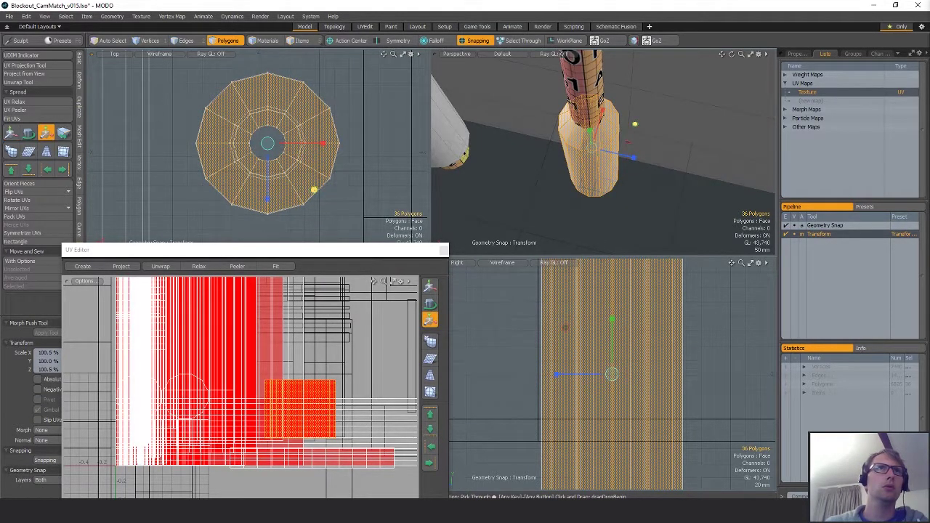
- Place another sleeve copy over the next untextured sleeve, about -653 mm along Z, and scale it to 124% in X and Z
{"action": "scroll", "coordinate": [379, 182], "scroll_direction": "down", "scroll_amount": 5}
{"action": "left_click_drag", "start_coordinate": [399, 171], "coordinate": [374, 206], "text": "alt+shift"}
{"action": "scroll", "coordinate": [374, 206], "scroll_direction": "down", "scroll_amount": 3}
{"action": "key", "text": "w"}
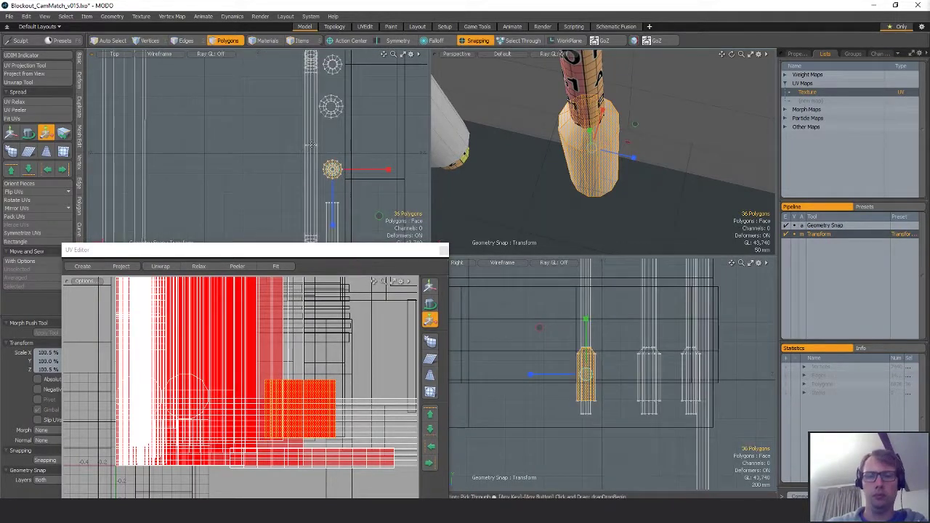
{"action": "left_click_drag", "start_coordinate": [333, 132], "coordinate": [327, 105]}
{"action": "key", "text": "shift+a"}
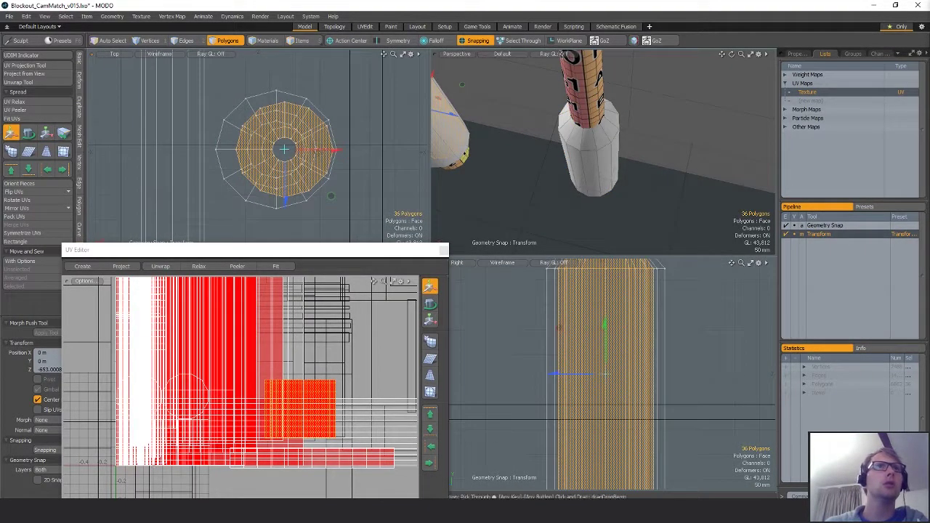
{"action": "key", "text": "r"}
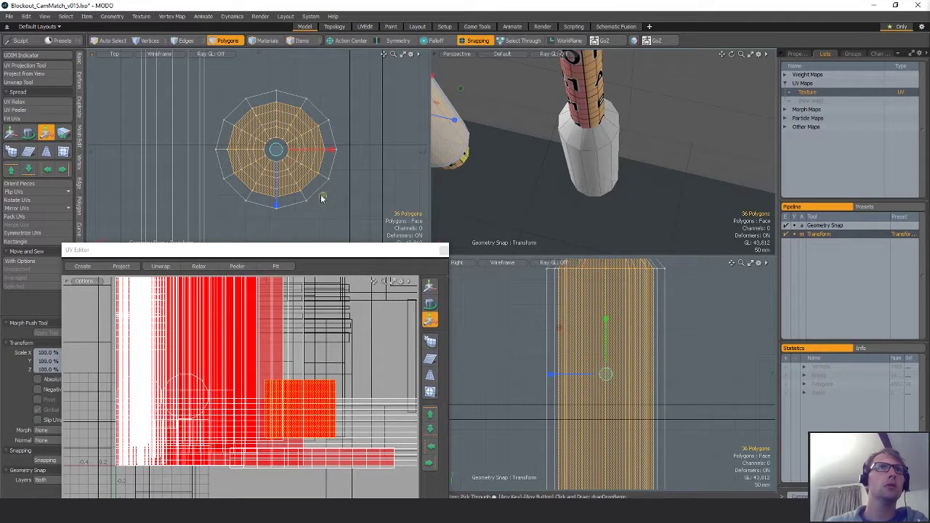
{"action": "left_click_drag", "start_coordinate": [322, 198], "coordinate": [334, 196]}
{"action": "scroll", "coordinate": [318, 194], "scroll_direction": "down", "scroll_amount": 3}
{"action": "left_click_drag", "start_coordinate": [509, 143], "coordinate": [567, 171], "text": "alt+shift"}
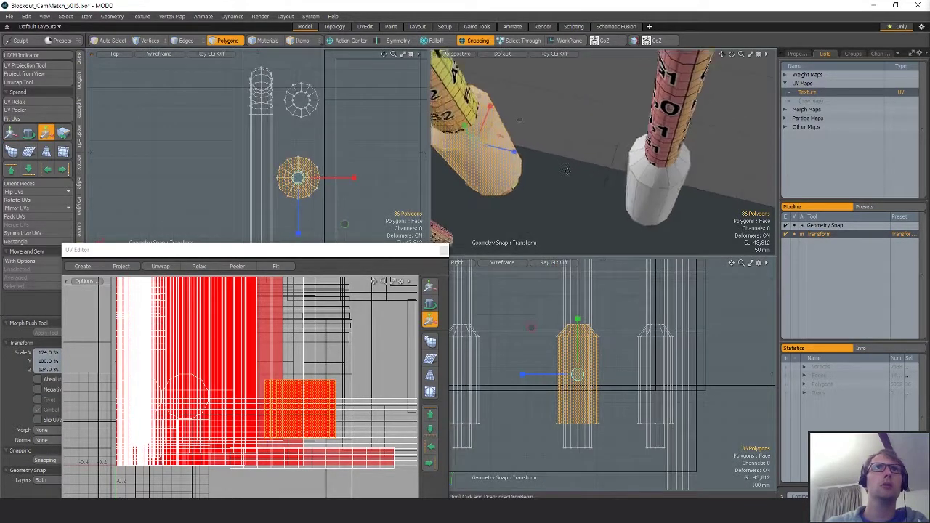
{"action": "scroll", "coordinate": [568, 172], "scroll_direction": "down", "scroll_amount": 2}
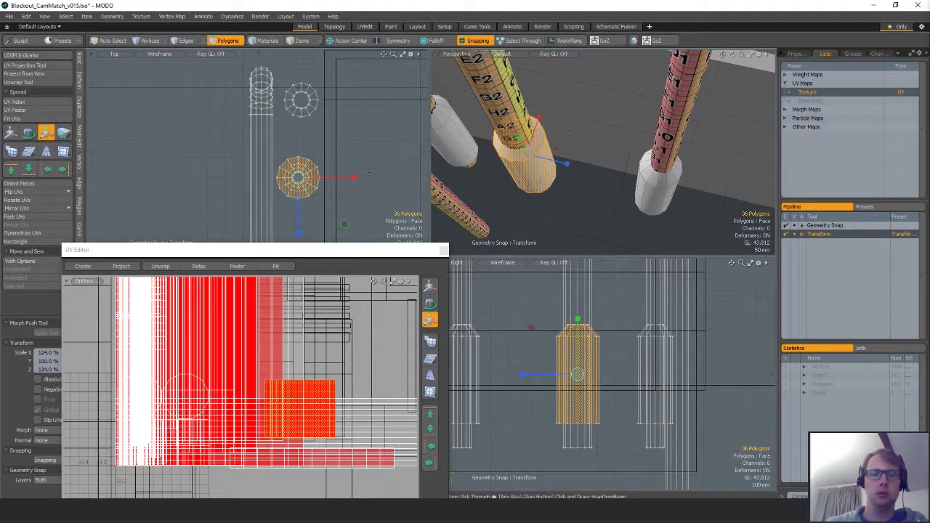
- Snap a third sleeve copy onto the following sleeve, about 17 mm in X and -437 mm in Z, and scale it to 79.5% in X and Z
{"action": "key", "text": "w"}
{"action": "left_click_drag", "start_coordinate": [298, 178], "coordinate": [299, 143]}
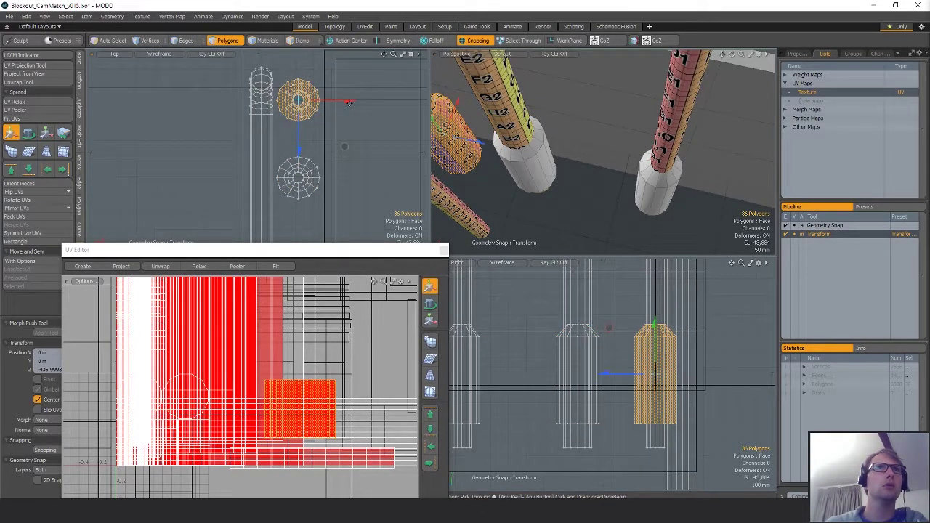
{"action": "left_click_drag", "start_coordinate": [349, 103], "coordinate": [299, 86]}
{"action": "key", "text": "shift+a"}
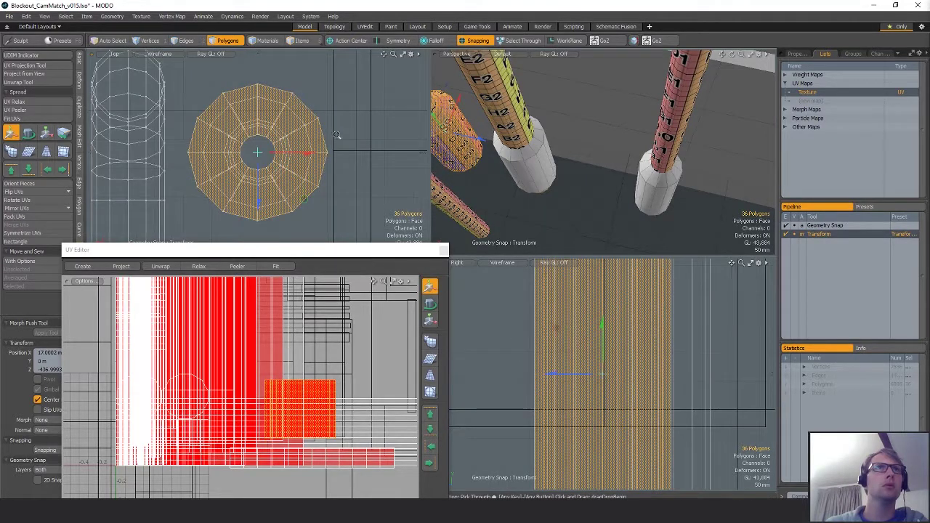
{"action": "key", "text": "r"}
{"action": "left_click_drag", "start_coordinate": [304, 198], "coordinate": [289, 198]}
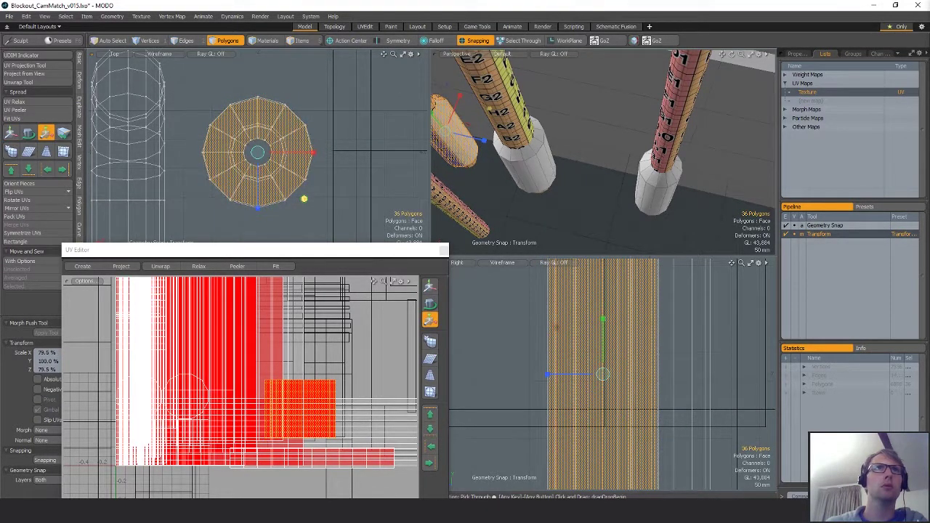
{"action": "scroll", "coordinate": [453, 188], "scroll_direction": "down", "scroll_amount": 2}
- Select the three untextured original sleeves beneath the new copies and delete them
{"action": "key", "text": "q"}
{"action": "mouse_move", "coordinate": [491, 156]}
{"action": "left_mouse_down", "text": "alt"}
{"action": "mouse_move", "coordinate": [512, 151]}
{"action": "mouse_move", "coordinate": [500, 146]}
{"action": "left_mouse_up", "text": "alt"}
{"action": "left_click", "coordinate": [498, 148]}
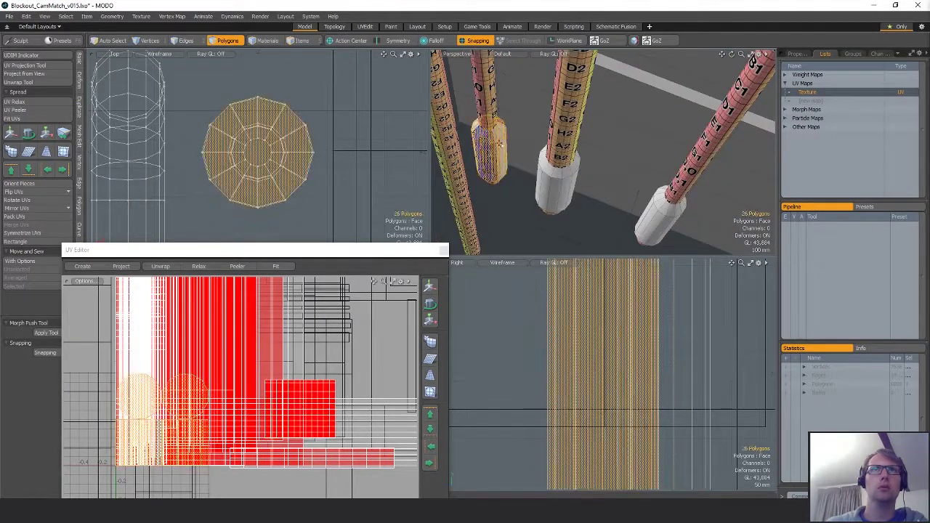
{"action": "left_click", "coordinate": [568, 193], "text": "shift"}
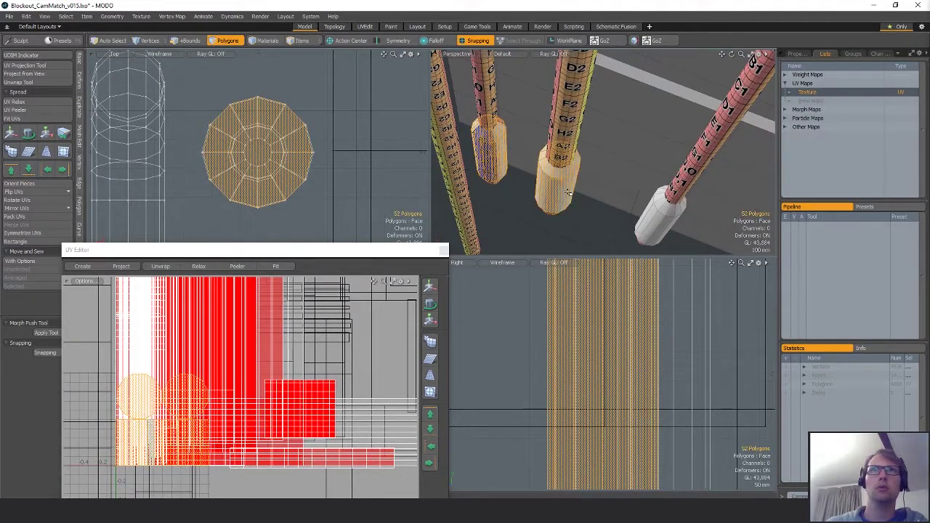
{"action": "left_click", "coordinate": [658, 232], "text": "shift"}
{"action": "key", "text": "Delete"}
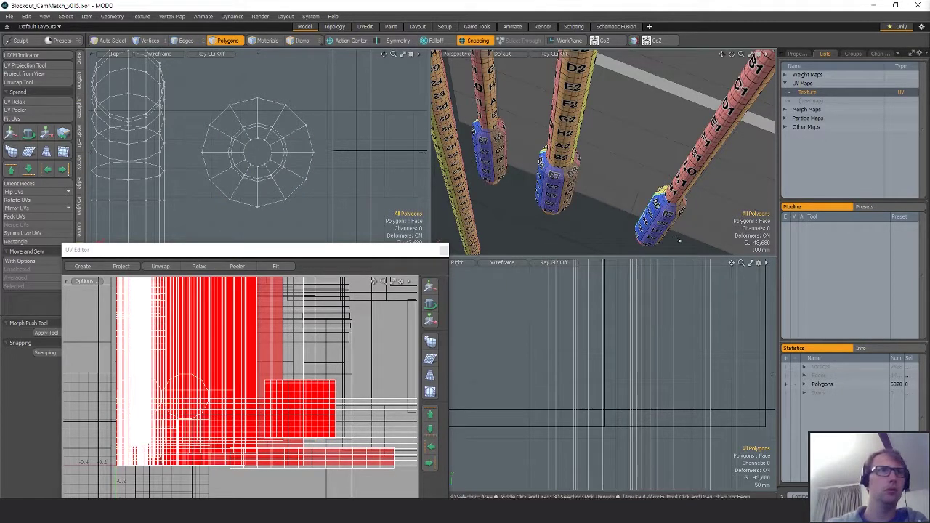
- Duplicate an unwrapped sleeve and snap the copy around the separate pair's first pipe, moving it about 134 mm in X and -9.633 m in Z
{"action": "left_click", "coordinate": [210, 386]}
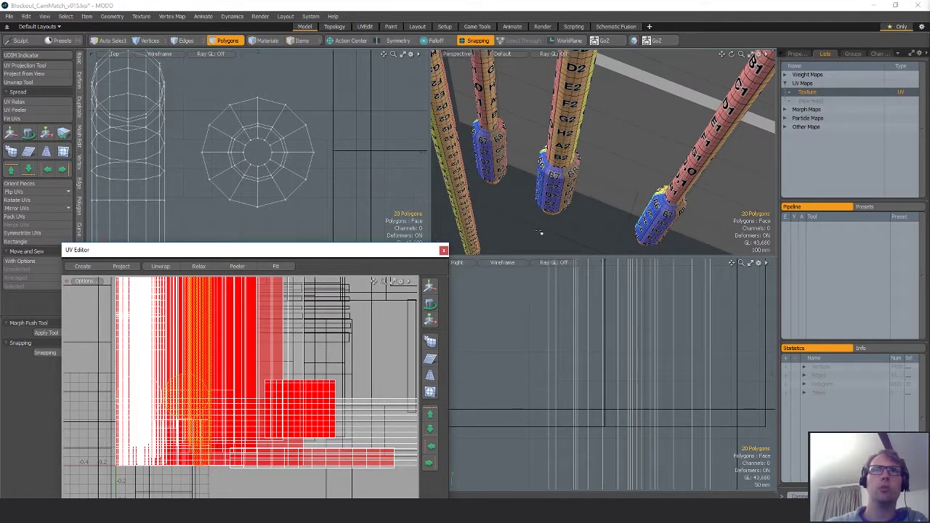
{"action": "left_click_drag", "start_coordinate": [183, 354], "coordinate": [227, 351], "text": "ctrl"}
{"action": "left_click_drag", "start_coordinate": [642, 157], "coordinate": [460, 124], "text": "alt"}
{"action": "scroll", "coordinate": [575, 141], "scroll_direction": "down", "scroll_amount": 4}
{"action": "left_click_drag", "start_coordinate": [575, 140], "coordinate": [571, 181], "text": "alt"}
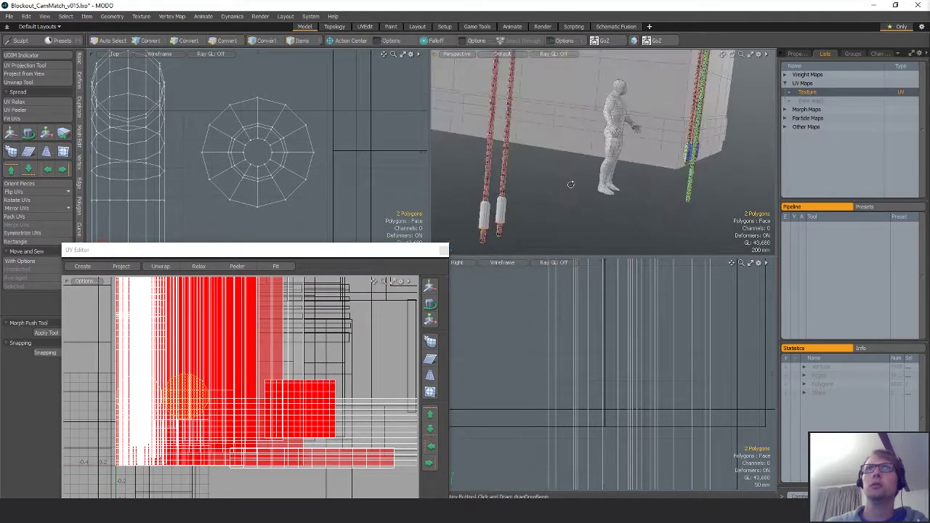
{"action": "double_click", "coordinate": [689, 190]}
{"action": "key", "text": "ctrl+c"}
{"action": "key", "text": "ctrl+v"}
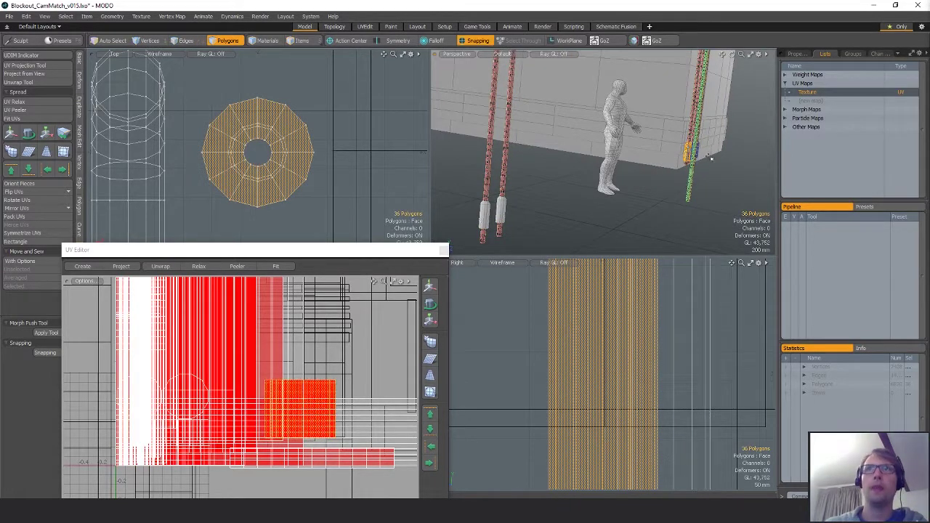
{"action": "key", "text": "w"}
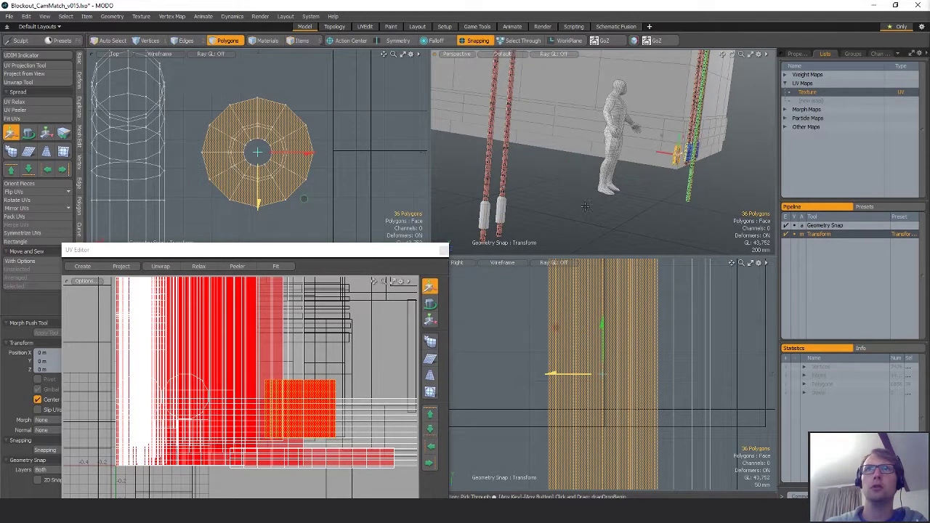
{"action": "left_click_drag", "start_coordinate": [585, 206], "coordinate": [508, 218]}
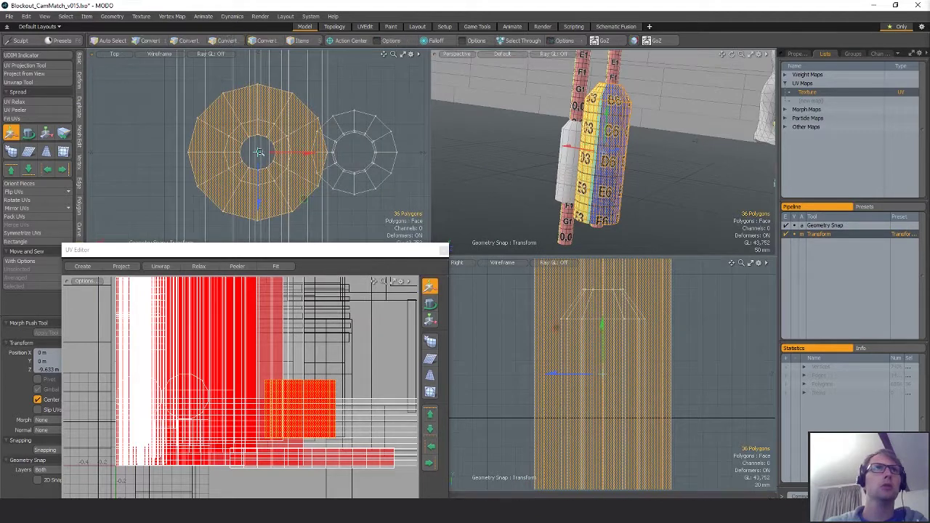
{"action": "left_click_drag", "start_coordinate": [259, 152], "coordinate": [229, 154]}
{"action": "left_click_drag", "start_coordinate": [285, 158], "coordinate": [329, 109]}
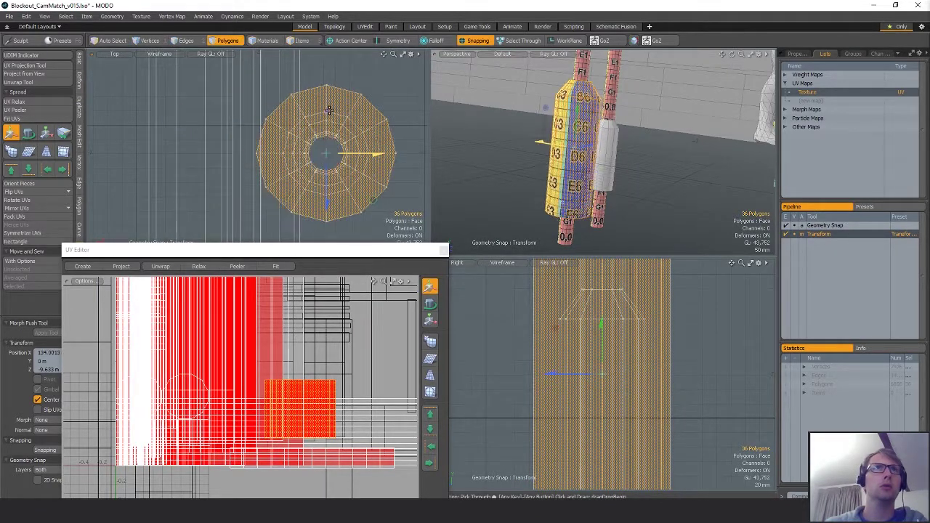
- Scale the sleeve copy to 61.5% in X and Z to match the original sleeve's diameter
{"action": "key", "text": "r"}
{"action": "left_click_drag", "start_coordinate": [372, 200], "coordinate": [342, 200]}
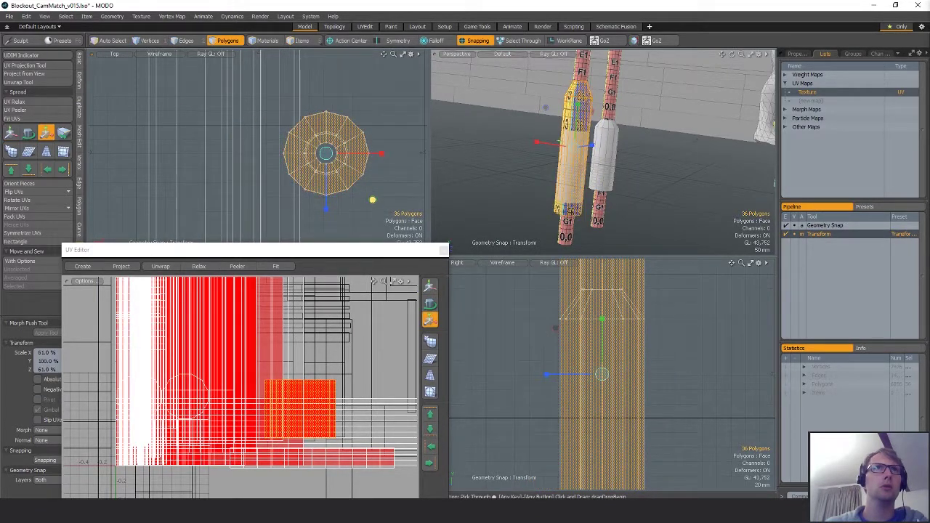
{"action": "scroll", "coordinate": [643, 362], "scroll_direction": "down", "scroll_amount": 4}
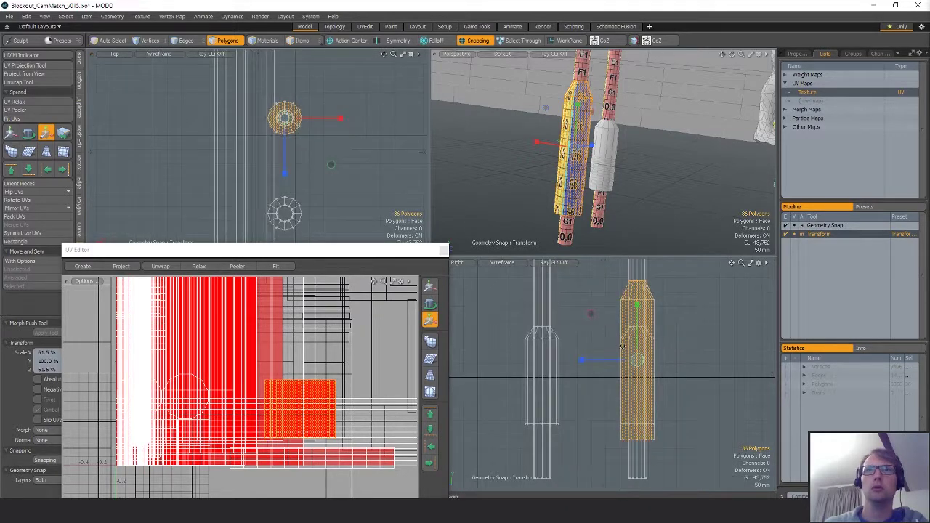
- Shorten the sleeve copy vertically and align its lower edge with the original sleeve, fine-tuning the height with a 98.5% Y scale
{"action": "left_click_drag", "start_coordinate": [623, 314], "coordinate": [623, 338]}
{"action": "key", "text": "w"}
{"action": "left_click_drag", "start_coordinate": [619, 386], "coordinate": [639, 434]}
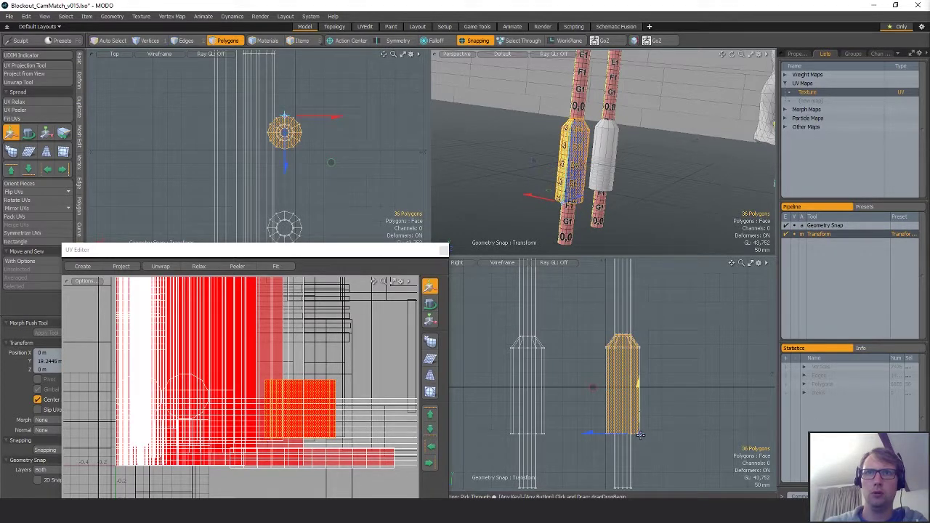
{"action": "key", "text": "r"}
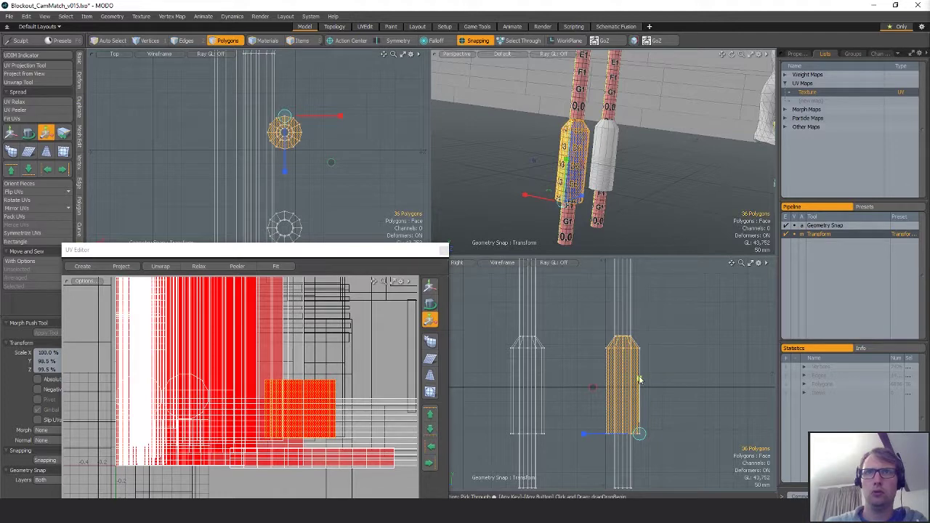
{"action": "key", "text": "space"}
- Move a duplicate of the fitted sleeve about 335 mm along Z onto the neighbouring pipe and delete that pipe's untextured original
{"action": "key", "text": "w"}
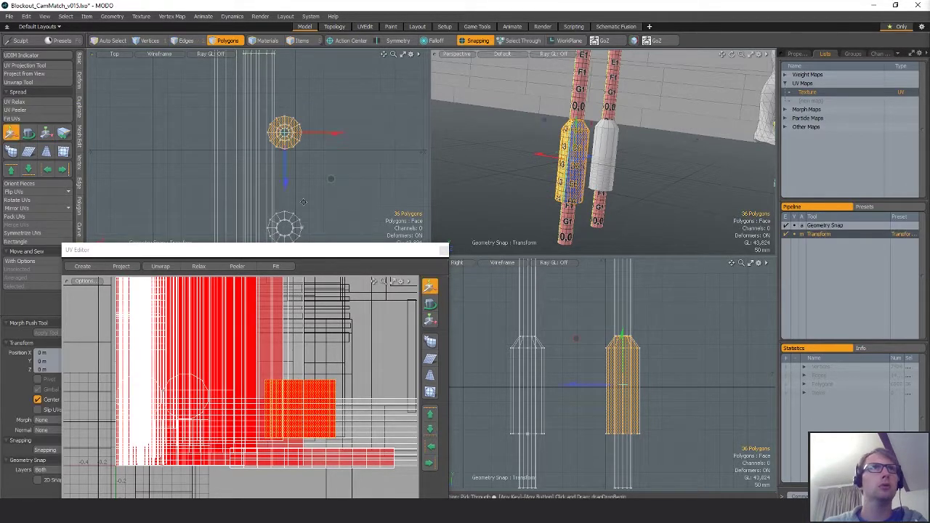
{"action": "mouse_move", "coordinate": [303, 201]}
{"action": "left_mouse_down"}
{"action": "mouse_move", "coordinate": [290, 143]}
{"action": "mouse_move", "coordinate": [306, 186]}
{"action": "left_mouse_up"}
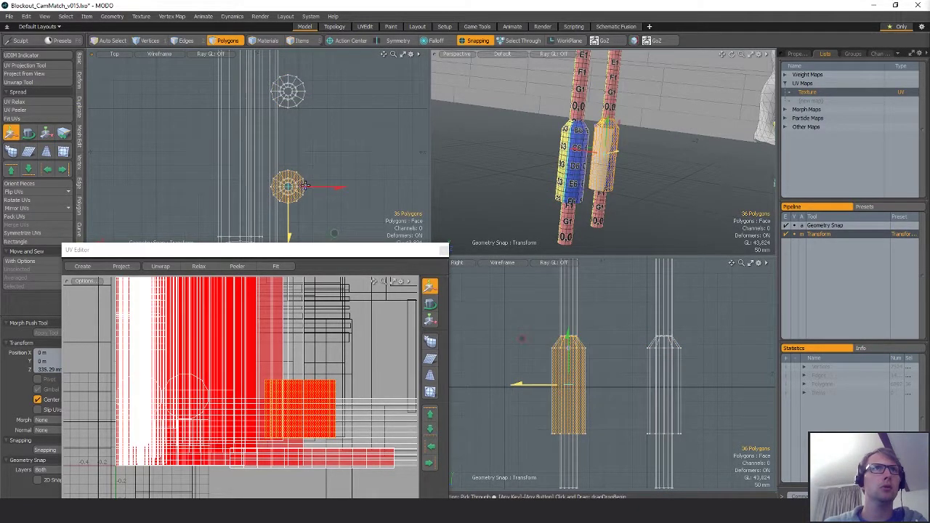
{"action": "key", "text": "space"}
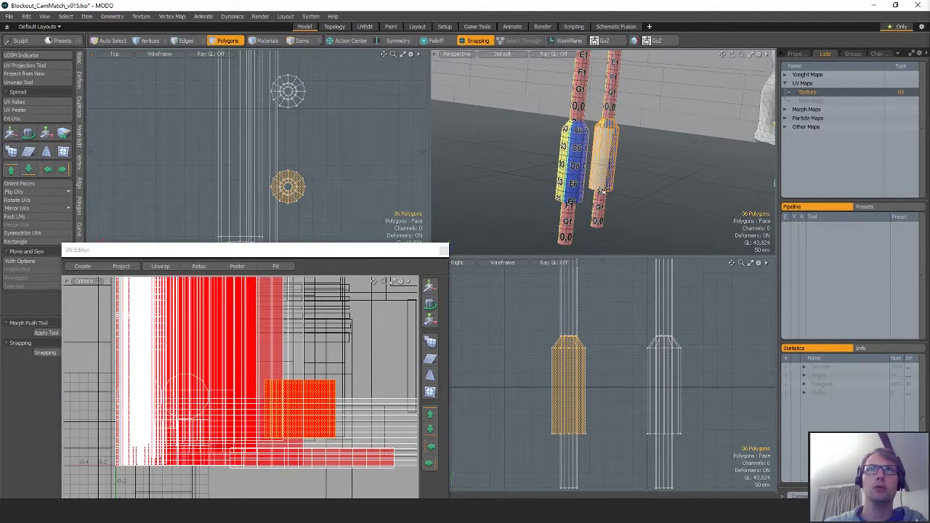
{"action": "double_click", "coordinate": [601, 174]}
{"action": "key", "text": "Delete"}
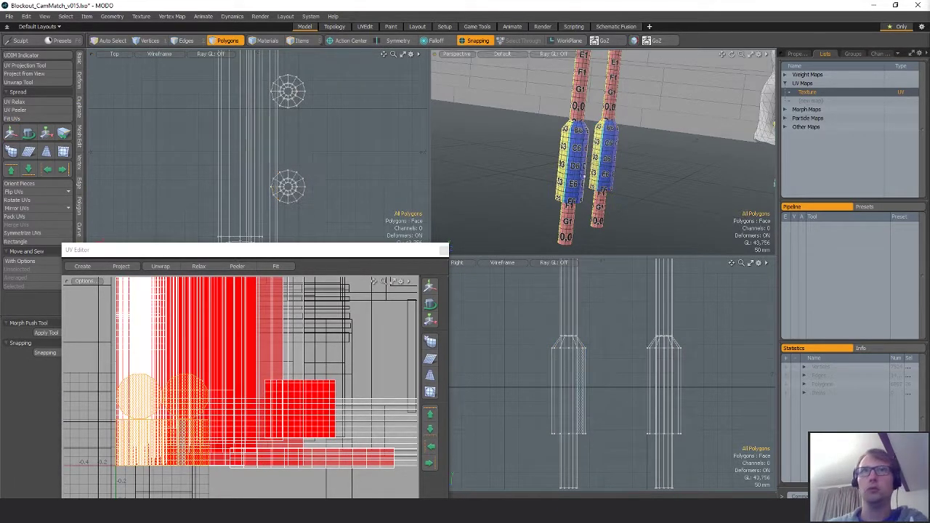
- Isolate the untextured original sleeve overlapping the first pipe's fitted copy and delete it
{"action": "double_click", "coordinate": [571, 179]}
{"action": "left_click", "coordinate": [568, 179]}
{"action": "double_click", "coordinate": [574, 153]}
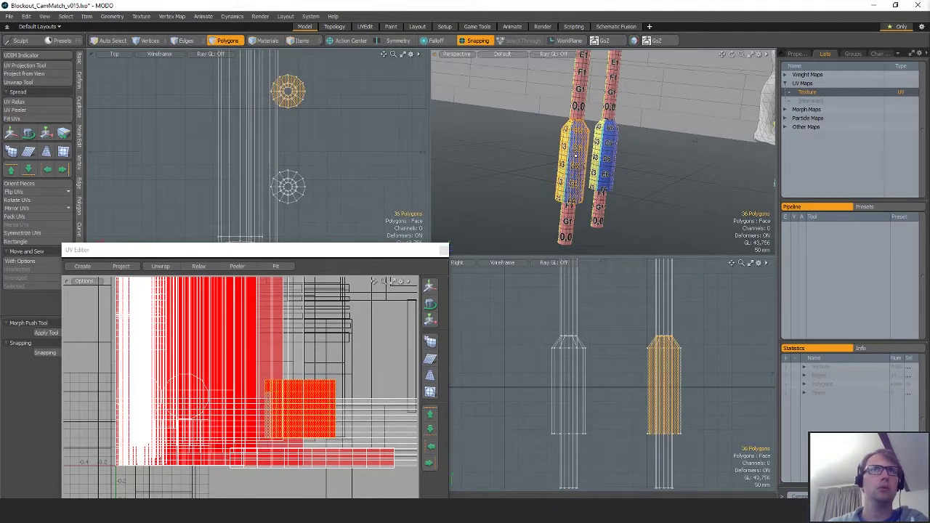
{"action": "double_click", "coordinate": [576, 138]}
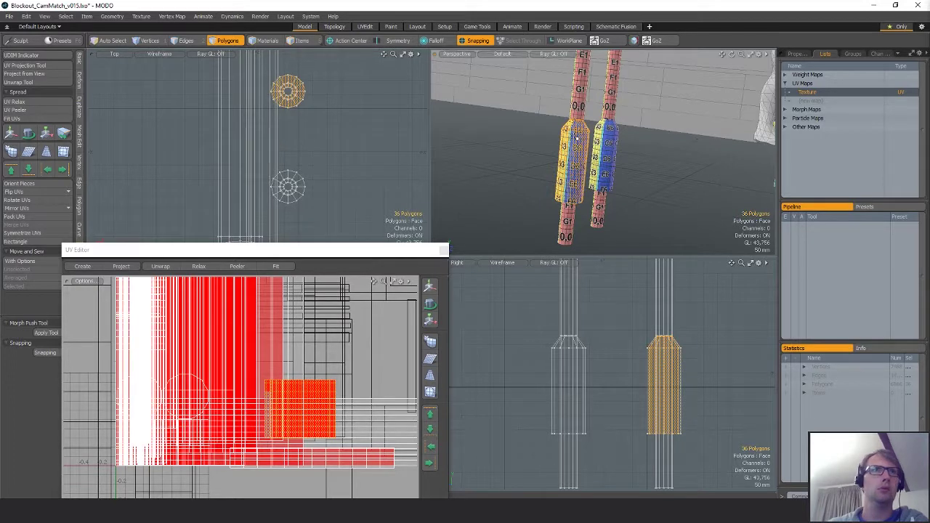
{"action": "left_click", "coordinate": [680, 429]}
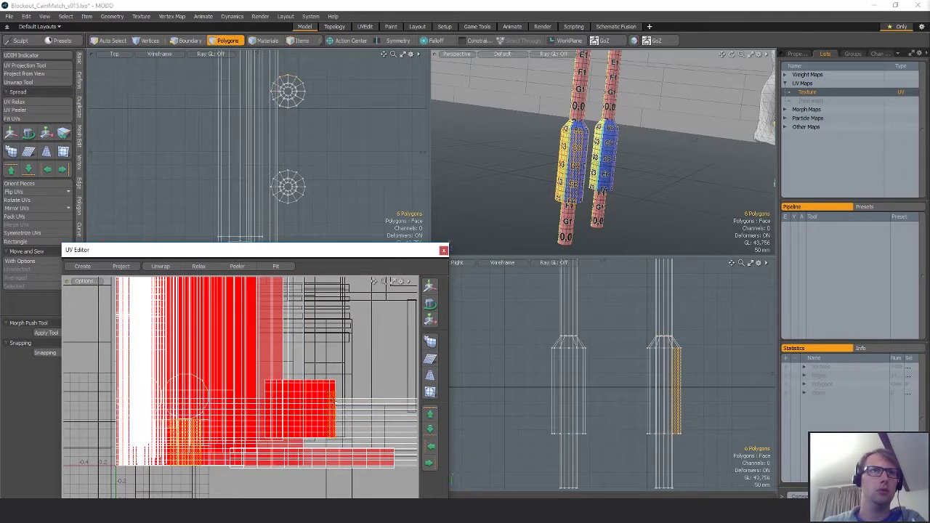
{"action": "left_click", "coordinate": [334, 402], "text": "ctrl"}
{"action": "key", "text": "bracketright"}
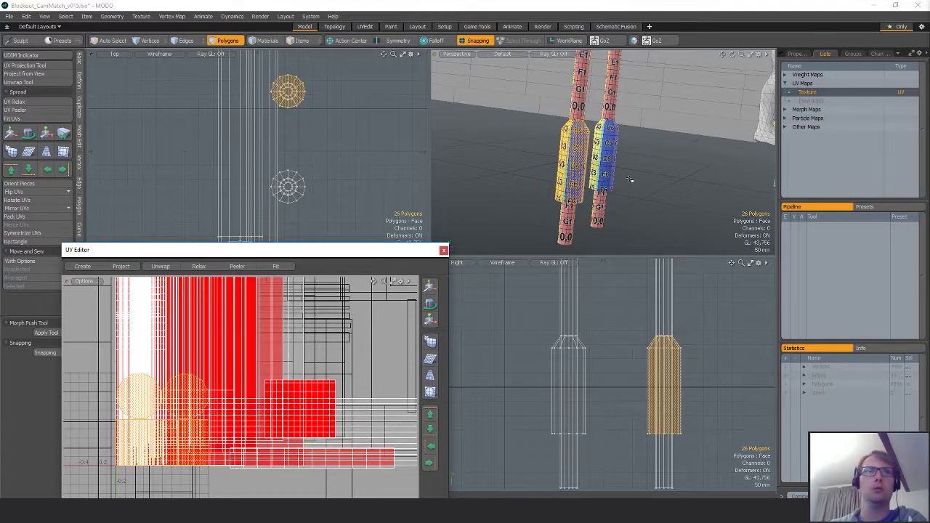
{"action": "key", "text": "Delete"}
{"action": "scroll", "coordinate": [274, 399], "scroll_direction": "down", "scroll_amount": 5}
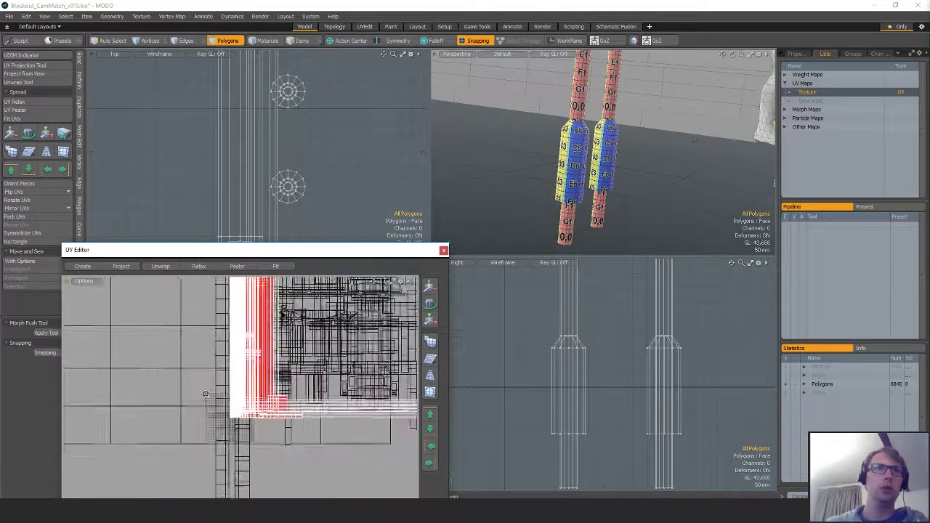
- Rotate the vertical pipe's sideways UV island upright and move it about 0.22 in U and 0.02 in V, beside the other strips
{"action": "left_click_drag", "start_coordinate": [556, 167], "coordinate": [690, 178], "text": "alt"}
{"action": "scroll", "coordinate": [507, 166], "scroll_direction": "down", "scroll_amount": 8}
{"action": "scroll", "coordinate": [442, 191], "scroll_direction": "down", "scroll_amount": 5}
{"action": "scroll", "coordinate": [633, 167], "scroll_direction": "up", "scroll_amount": 4}
{"action": "left_click_drag", "start_coordinate": [685, 86], "coordinate": [767, 79], "text": "ctrl+alt"}
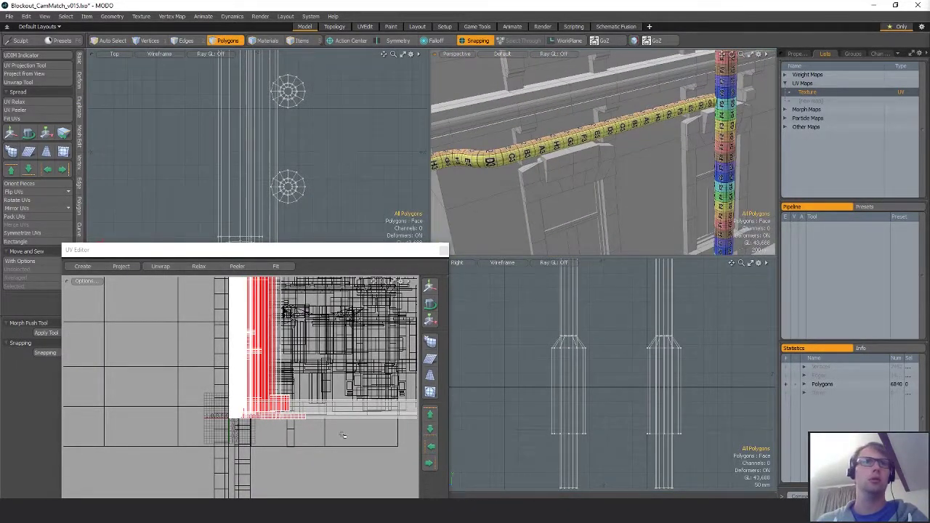
{"action": "double_click", "coordinate": [335, 403]}
{"action": "key", "text": "w"}
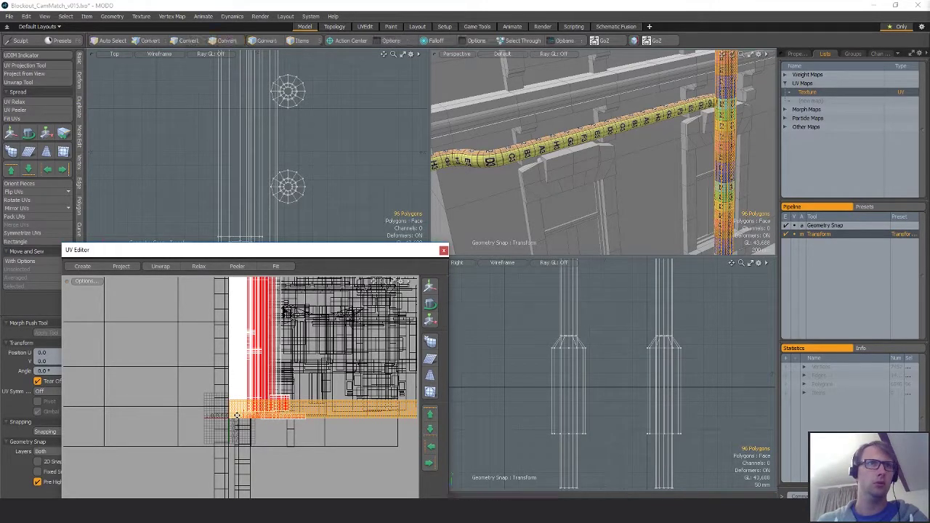
{"action": "left_click", "coordinate": [236, 414]}
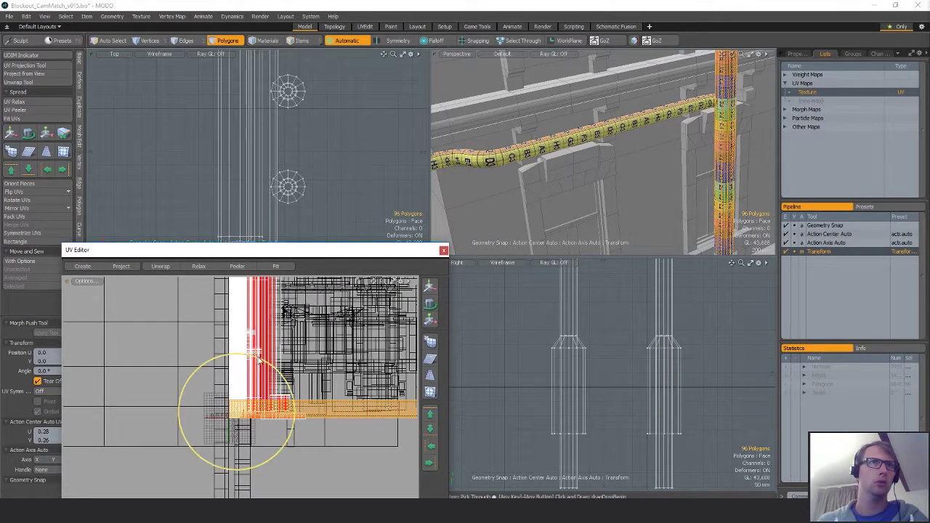
{"action": "left_click_drag", "start_coordinate": [258, 358], "coordinate": [182, 395], "text": "ctrl"}
{"action": "key", "text": "w"}
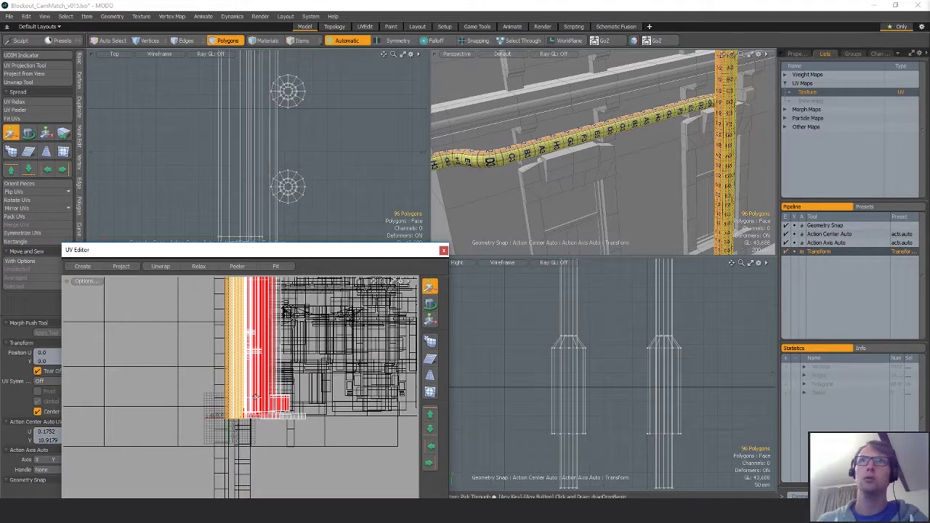
{"action": "left_click_drag", "start_coordinate": [300, 400], "coordinate": [306, 401]}
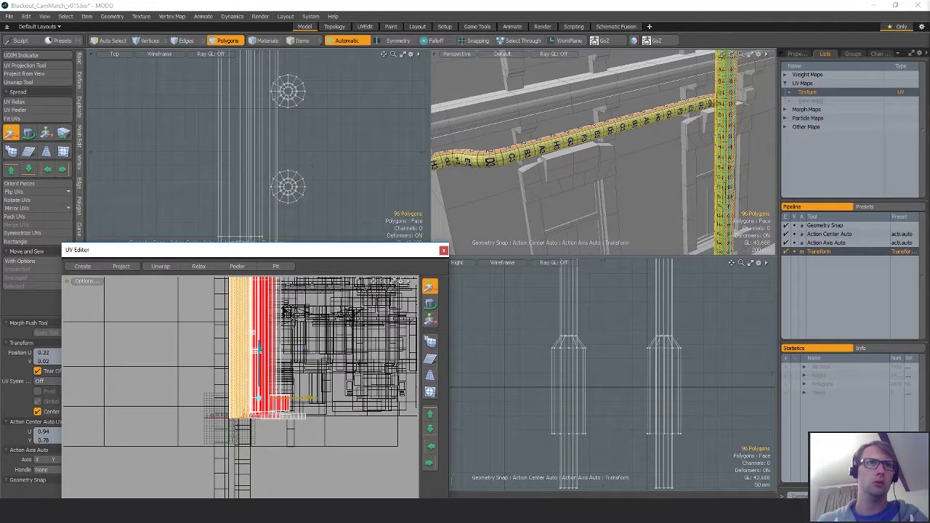
{"action": "key", "text": "q"}
{"action": "left_click", "coordinate": [316, 412]}
- Close the UV editor and inspect the checker texture on the pipes around the building
{"action": "scroll", "coordinate": [666, 201], "scroll_direction": "down", "scroll_amount": 4}
{"action": "left_click_drag", "start_coordinate": [666, 201], "coordinate": [709, 182], "text": "alt"}
{"action": "scroll", "coordinate": [654, 167], "scroll_direction": "up", "scroll_amount": 4}
{"action": "left_click_drag", "start_coordinate": [676, 145], "coordinate": [553, 169], "text": "ctrl+alt"}
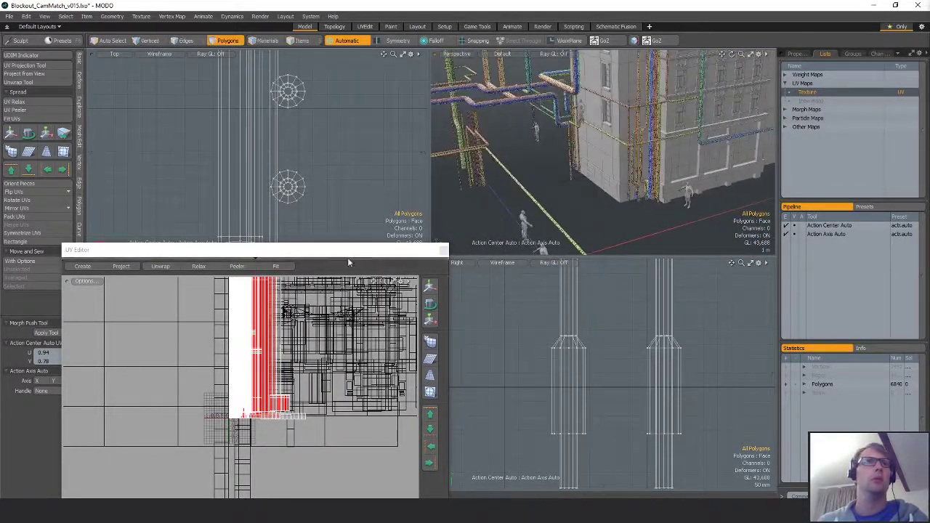
{"action": "left_click", "coordinate": [443, 250]}
{"action": "mouse_move", "coordinate": [527, 197]}
{"action": "left_mouse_down", "text": "ctrl+alt"}
{"action": "mouse_move", "coordinate": [553, 151]}
{"action": "mouse_move", "coordinate": [525, 180]}
{"action": "left_mouse_up", "text": "ctrl+alt"}
{"action": "left_click", "coordinate": [556, 151]}
{"action": "mouse_move", "coordinate": [685, 400]}
{"action": "left_mouse_down", "text": "ctrl+alt"}
{"action": "mouse_move", "coordinate": [660, 332]}
{"action": "mouse_move", "coordinate": [672, 389]}
{"action": "left_mouse_up", "text": "ctrl+alt"}
{"action": "left_click_drag", "start_coordinate": [672, 389], "coordinate": [550, 356], "text": "ctrl+alt"}
{"action": "left_click", "coordinate": [579, 310]}
{"action": "left_click_drag", "start_coordinate": [579, 310], "coordinate": [654, 321], "text": "alt"}
{"action": "left_click_drag", "start_coordinate": [654, 321], "coordinate": [560, 320], "text": "ctrl+alt"}
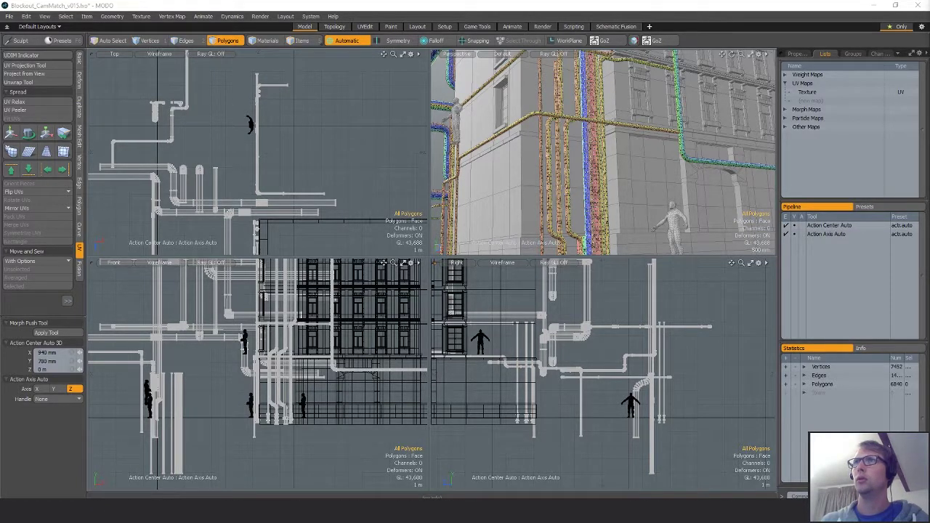
- Try to export the selected pipe mesh as a separate file in a different export format
{"action": "left_click", "coordinate": [763, 364]}
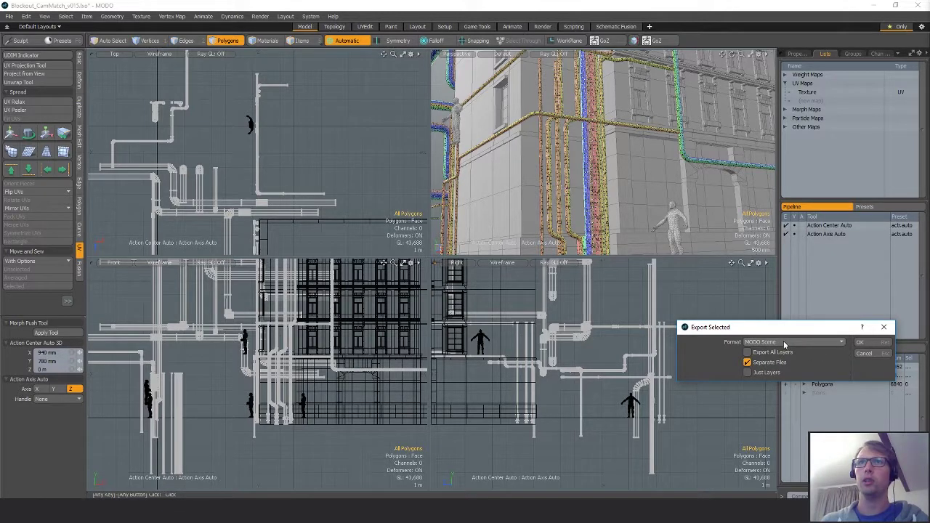
{"action": "left_click", "coordinate": [784, 344]}
{"action": "left_click", "coordinate": [763, 445]}
{"action": "left_click", "coordinate": [882, 347]}
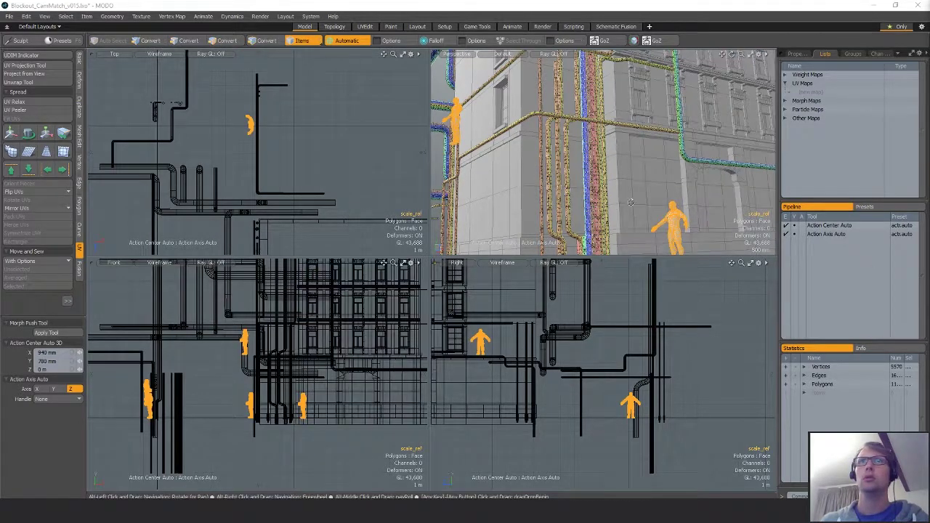
- Select the pipe mesh and its Texture UV map, and open the smoothing tools of the Vertex Normal Toolkit
{"action": "left_click_drag", "start_coordinate": [620, 163], "coordinate": [724, 185], "text": "alt"}
{"action": "left_click", "coordinate": [726, 131]}
{"action": "key", "text": "4"}
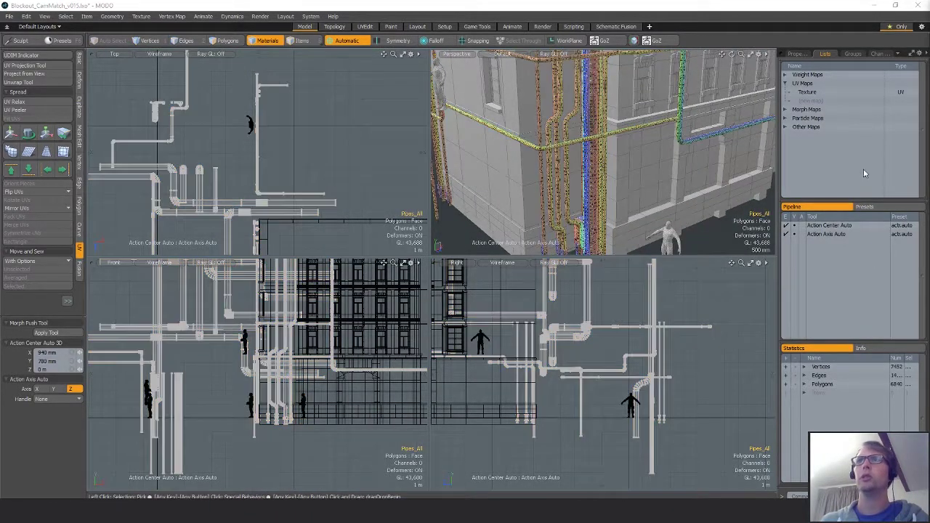
{"action": "left_click", "coordinate": [634, 41]}
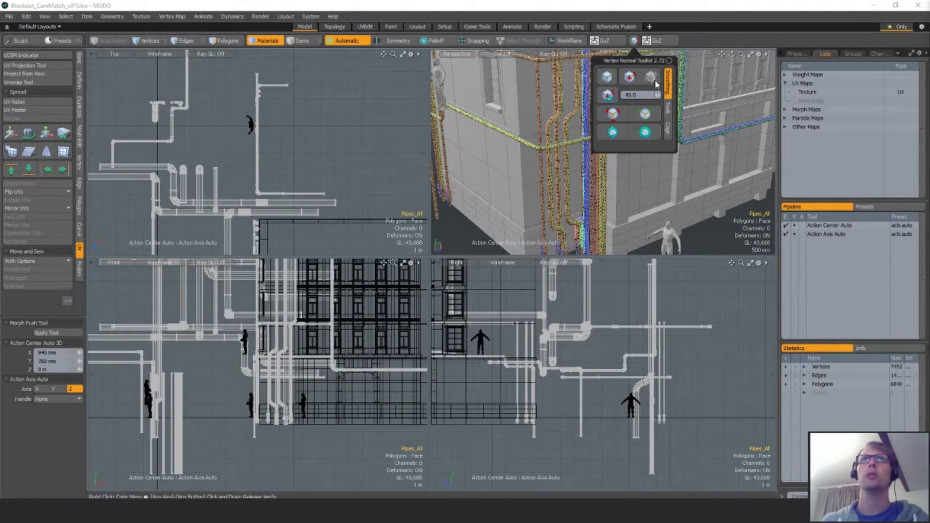
{"action": "left_click", "coordinate": [807, 92]}
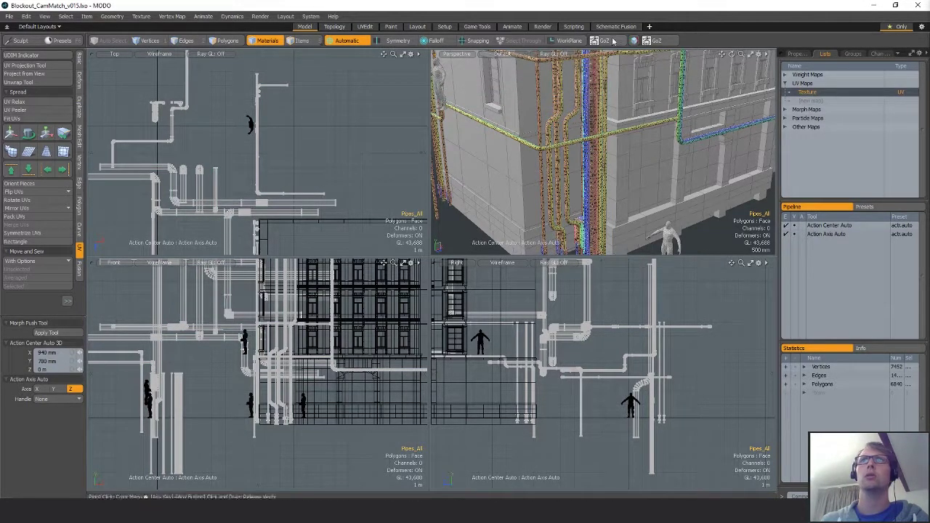
{"action": "left_click", "coordinate": [634, 41]}
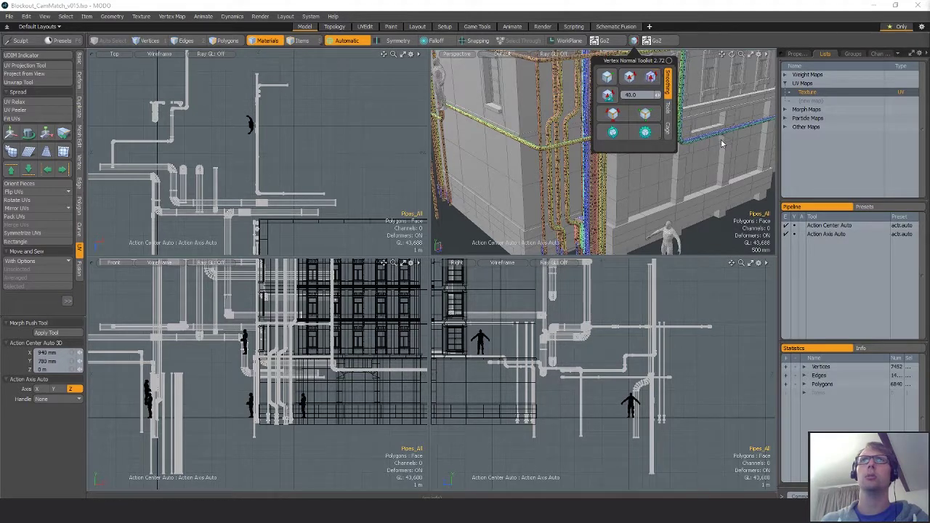
{"action": "left_click_drag", "start_coordinate": [721, 139], "coordinate": [672, 150], "text": "alt"}
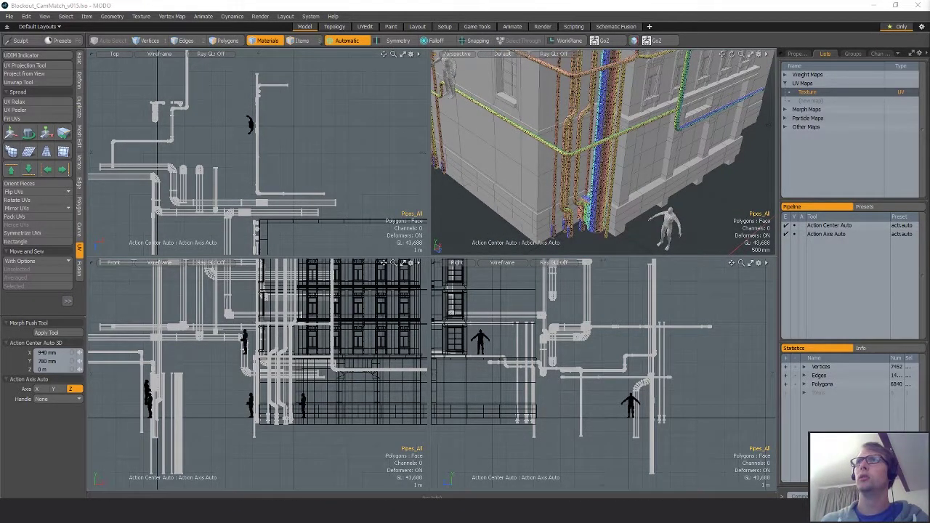
- Try once more to export the pipe mesh as a separate file
{"action": "left_click", "coordinate": [863, 343]}
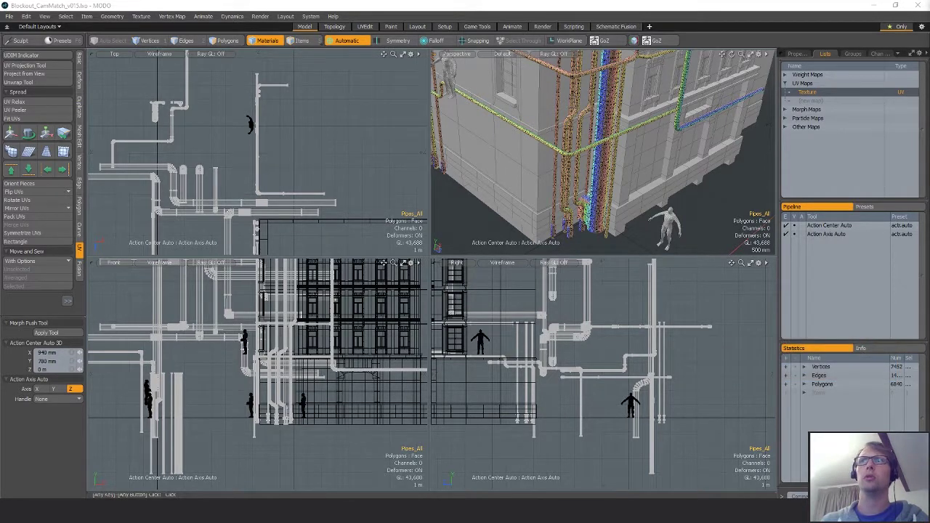
{"action": "left_click", "coordinate": [672, 227]}
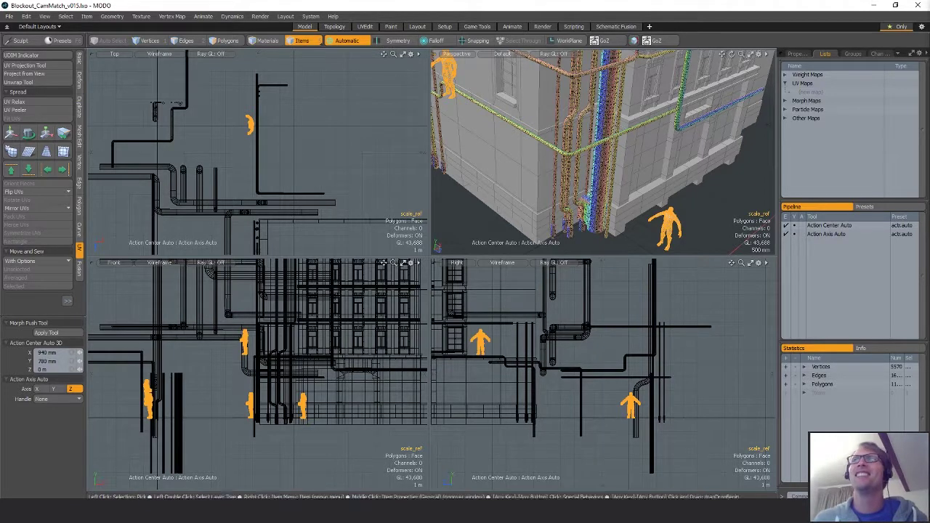
{"action": "left_click_drag", "start_coordinate": [673, 196], "coordinate": [653, 199], "text": "alt"}
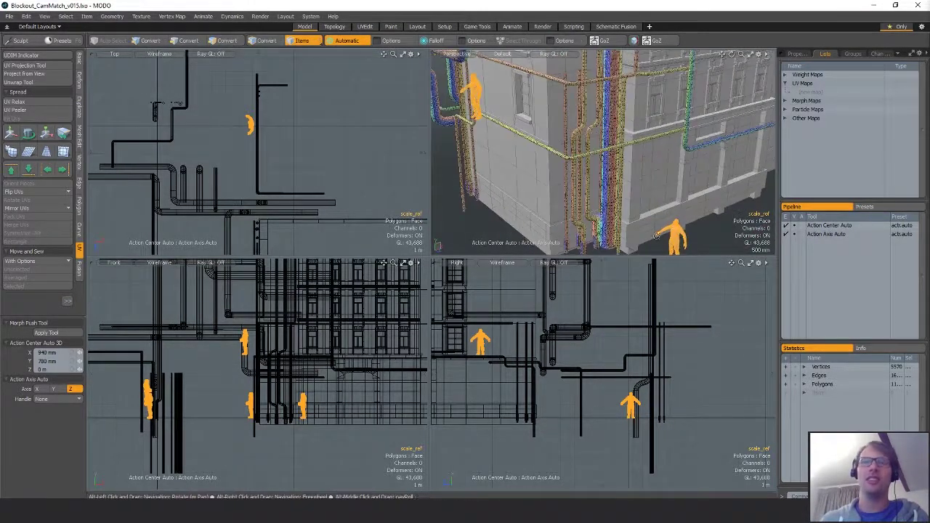
- Select the pipe mesh and assign a material named Pipes to all its polygons
{"action": "key", "text": "3"}
{"action": "left_click_drag", "start_coordinate": [717, 212], "coordinate": [644, 226], "text": "alt"}
{"action": "key", "text": "5"}
{"action": "left_click", "coordinate": [590, 138]}
{"action": "key", "text": "3"}
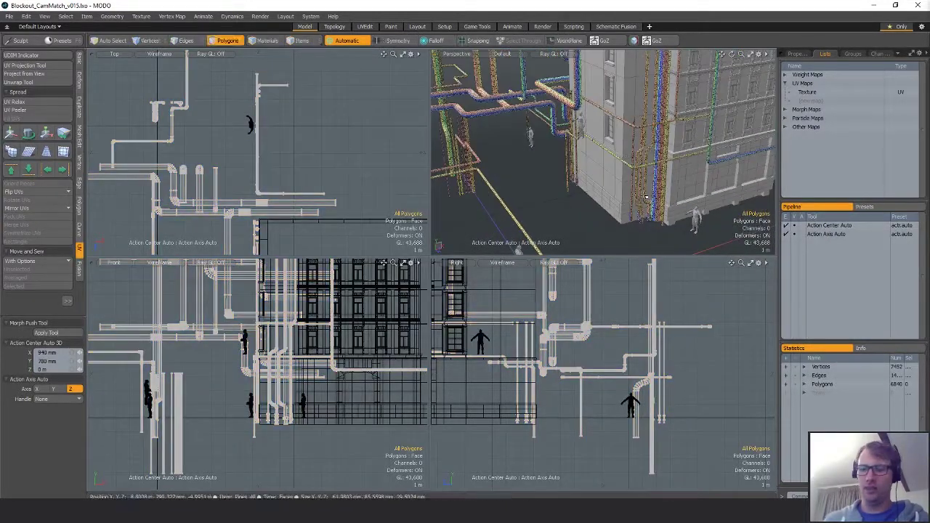
{"action": "type", "text": "m"}
{"action": "type", "text": "Pipes"}
{"action": "key", "text": "Return"}
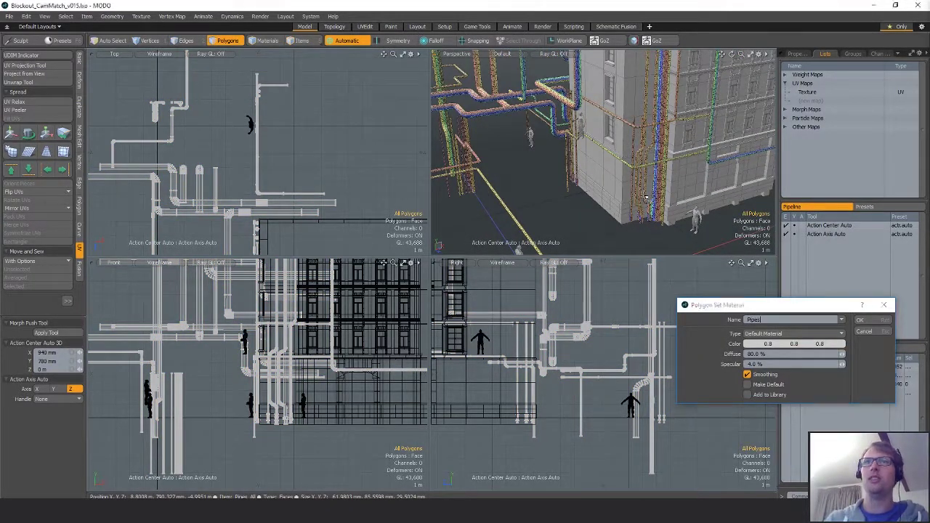
{"action": "left_click_drag", "start_coordinate": [645, 190], "coordinate": [681, 271], "text": "alt"}
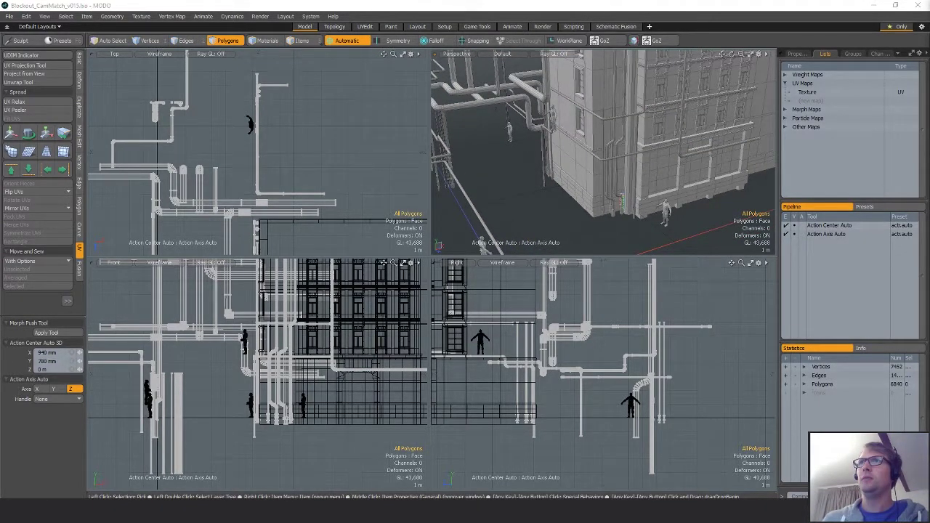
- Try to export the pipe mesh with its new material and check the Exports folder for the file
{"action": "key", "text": "ctrl+e"}
{"action": "left_click", "coordinate": [870, 343]}
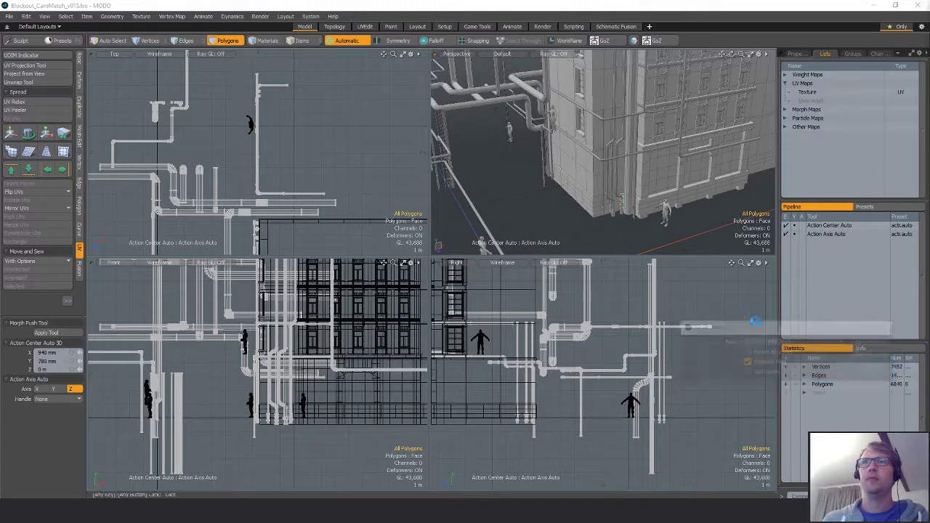
{"action": "key", "text": "5"}
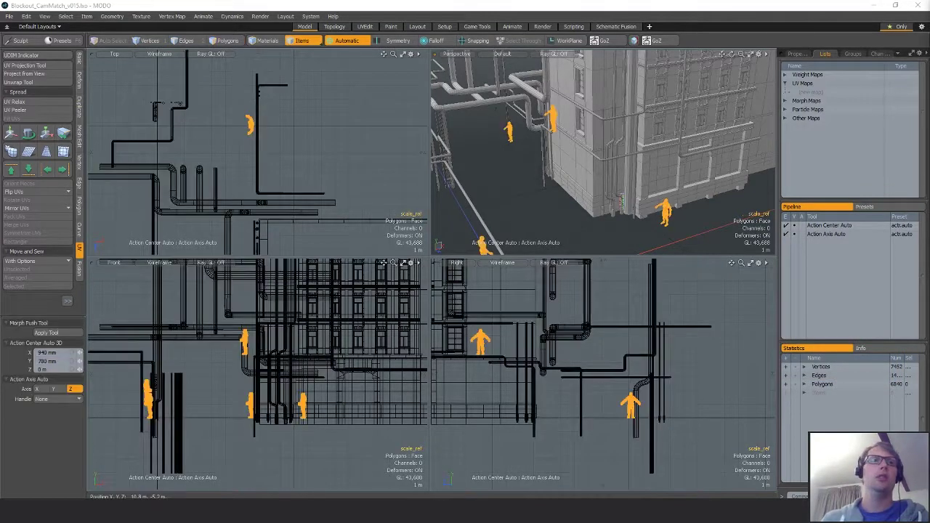
{"action": "key", "text": "alt+Tab"}
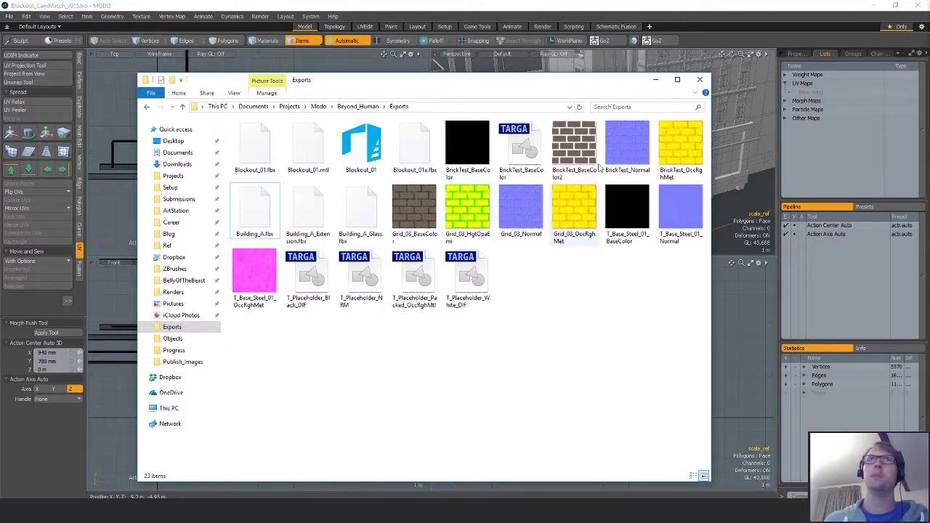
{"action": "left_click", "coordinate": [700, 79]}
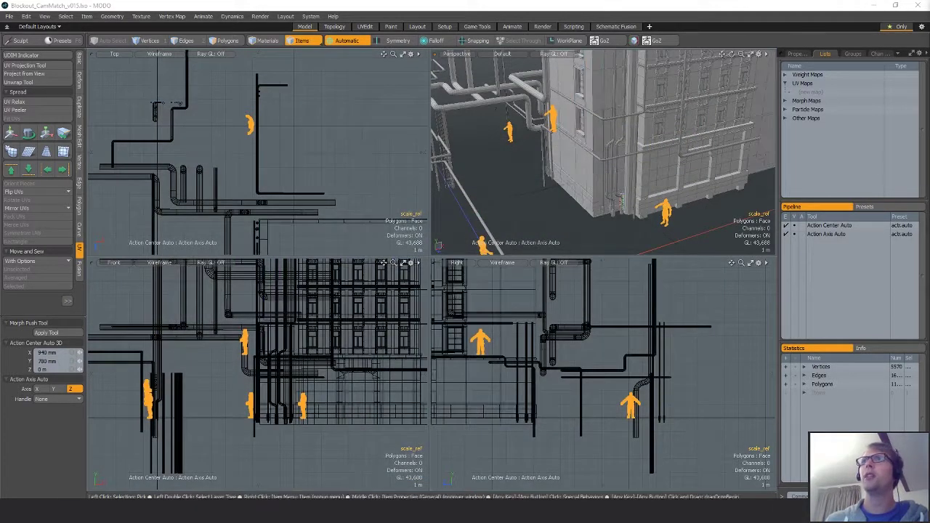
- Select every polygon of the pipe mesh, copy them and paste them into a new empty scene
{"action": "left_click", "coordinate": [650, 393]}
{"action": "key", "text": "4"}
{"action": "key", "text": "a"}
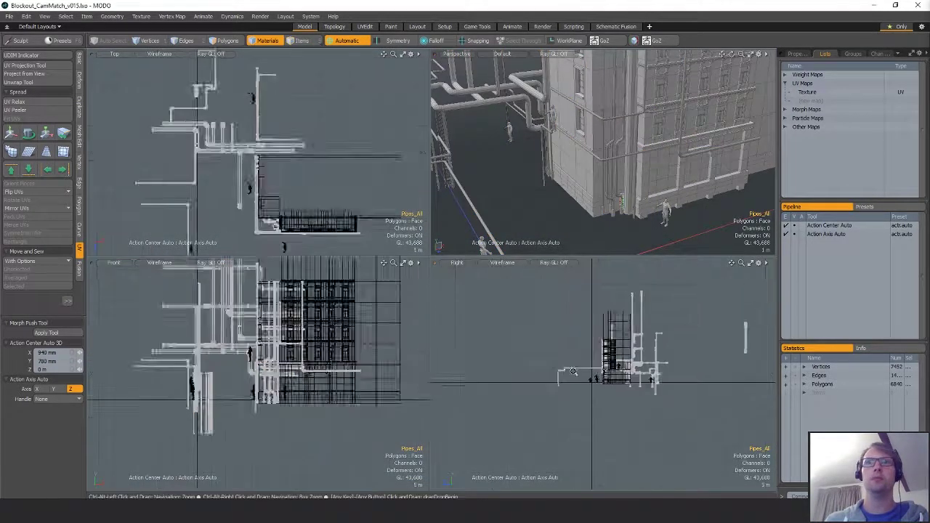
{"action": "key", "text": "3"}
{"action": "left_click_drag", "start_coordinate": [690, 357], "coordinate": [619, 370], "text": "alt+shift"}
{"action": "mouse_move", "coordinate": [701, 340]}
{"action": "right_mouse_down"}
{"action": "mouse_move", "coordinate": [431, 317]}
{"action": "mouse_move", "coordinate": [685, 348]}
{"action": "right_mouse_up"}
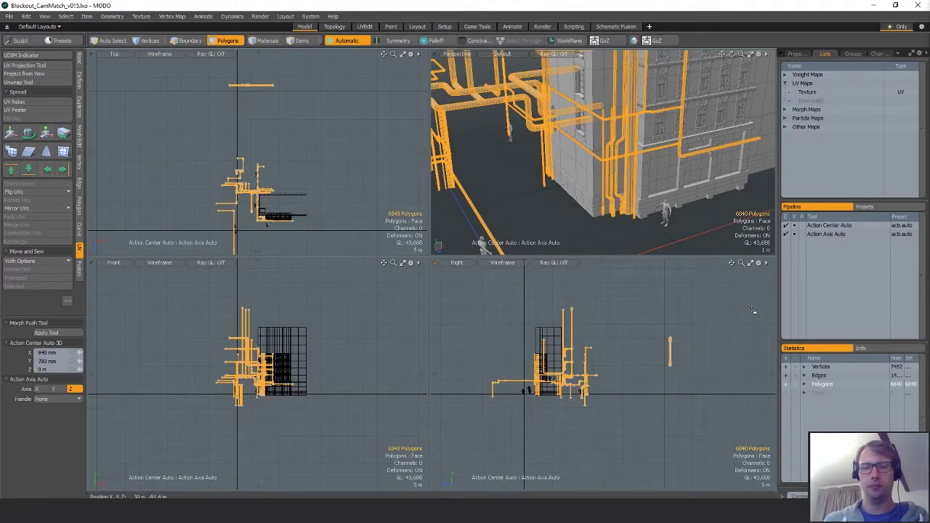
{"action": "key", "text": "ctrl+c"}
{"action": "key", "text": "ctrl+n"}
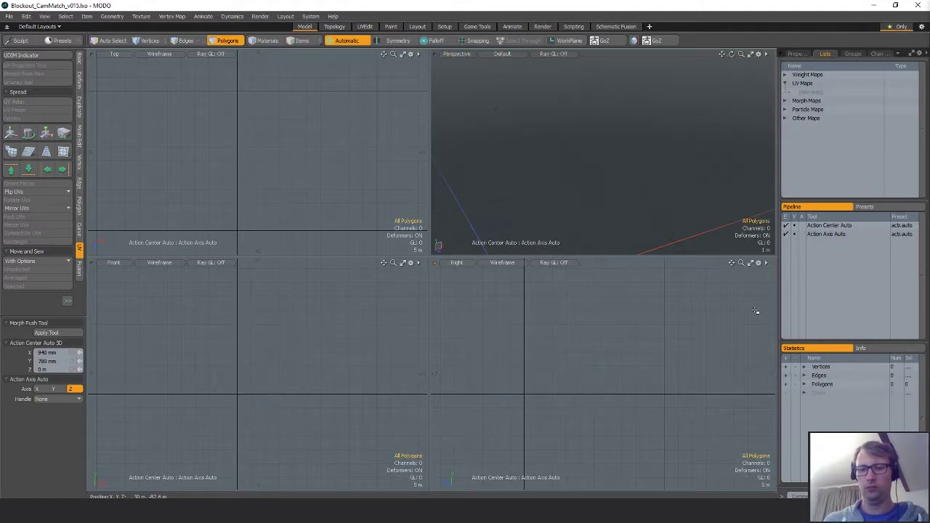
{"action": "key", "text": "ctrl+v"}
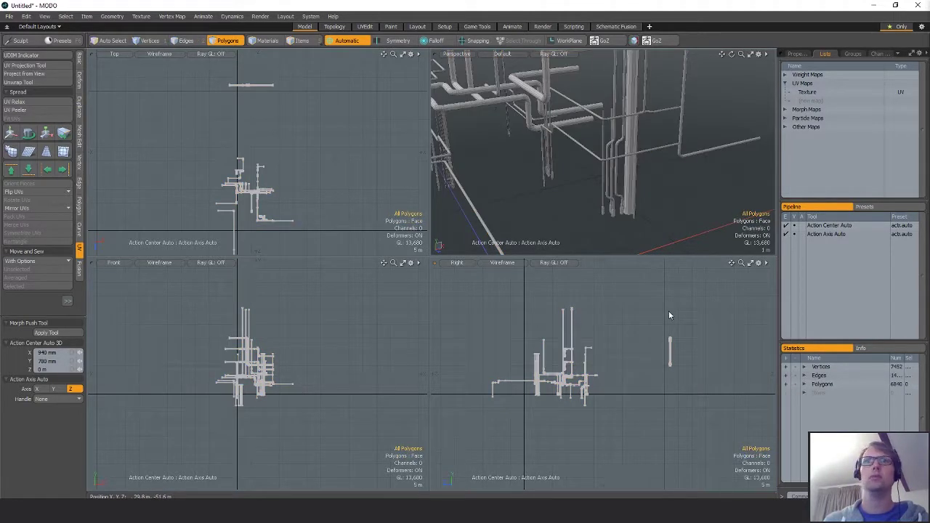
- Save the new scene to the Exports folder as Pipes_All in Autodesk FBX 2013 format, then close it
{"action": "key", "text": "ctrl+s"}
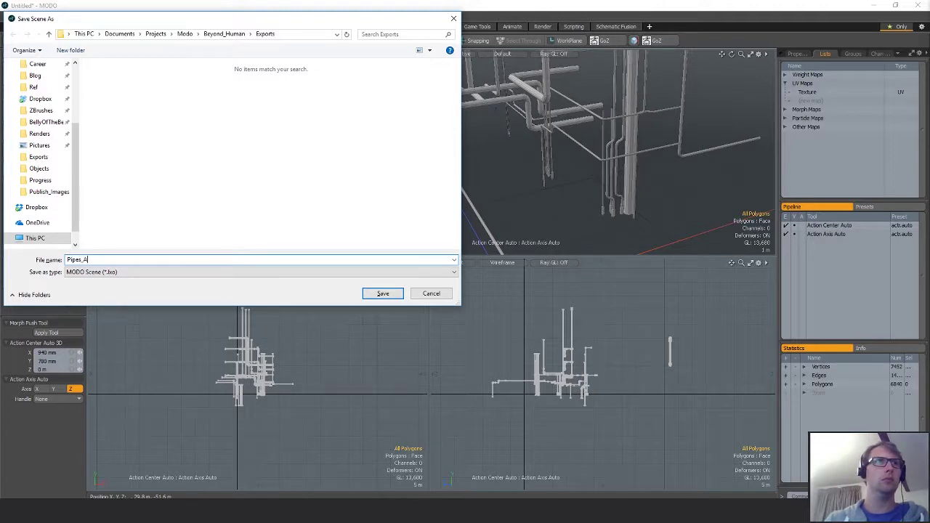
{"action": "left_click", "coordinate": [428, 272]}
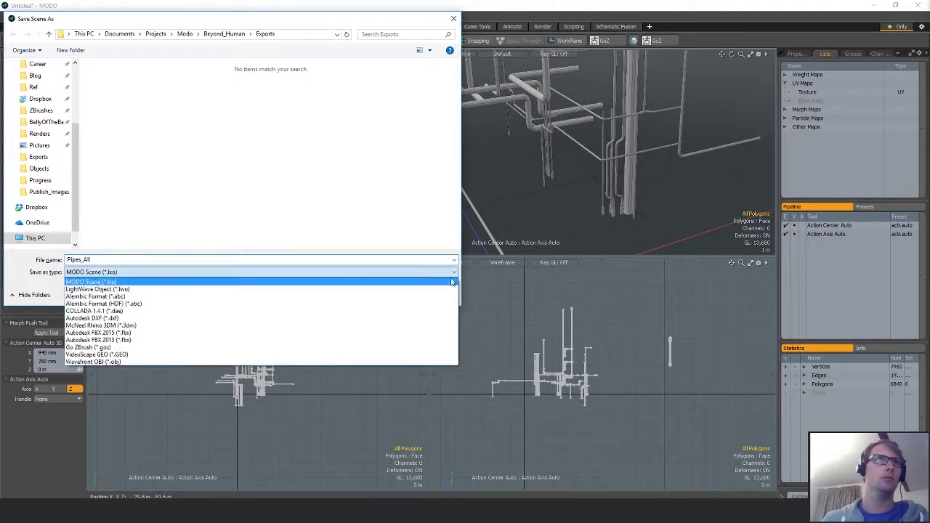
{"action": "left_click", "coordinate": [385, 340]}
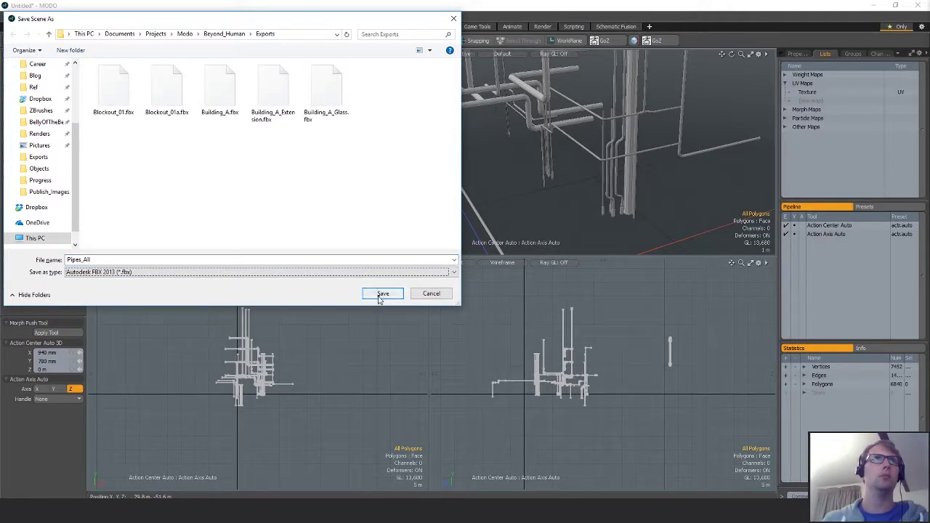
{"action": "left_click", "coordinate": [383, 294]}
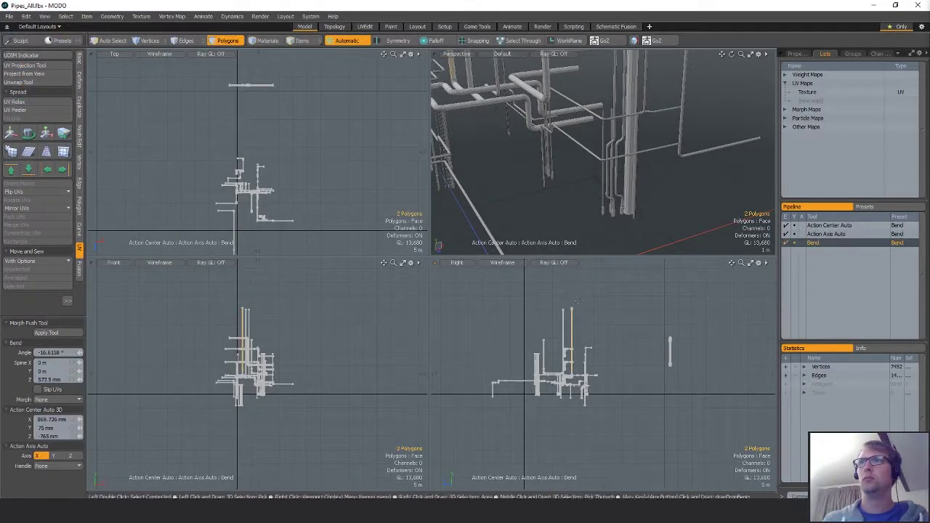
{"action": "key", "text": "ctrl+w"}
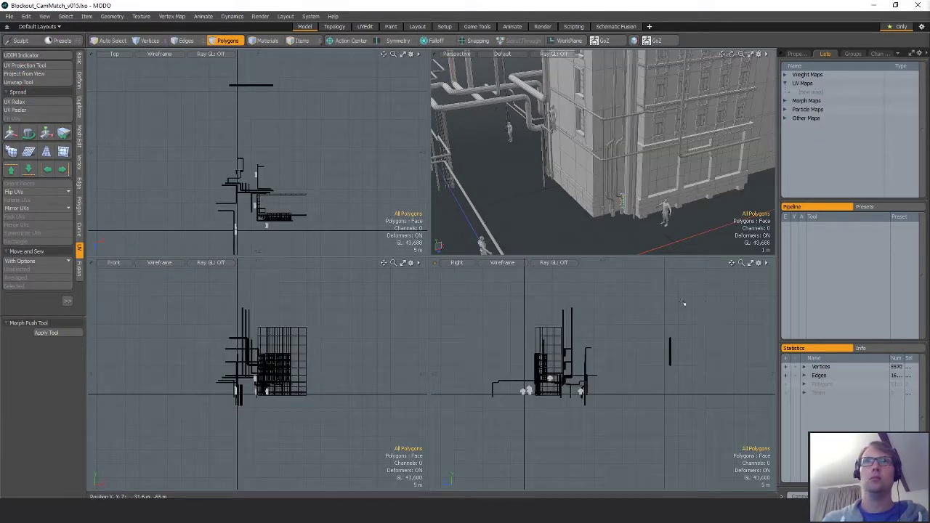
- Switch to Unreal, import Pipes_All.fbx from the Exports folder as a static mesh, and close the import message log
{"action": "key", "text": "alt+Tab"}
{"action": "key", "text": "Escape"}
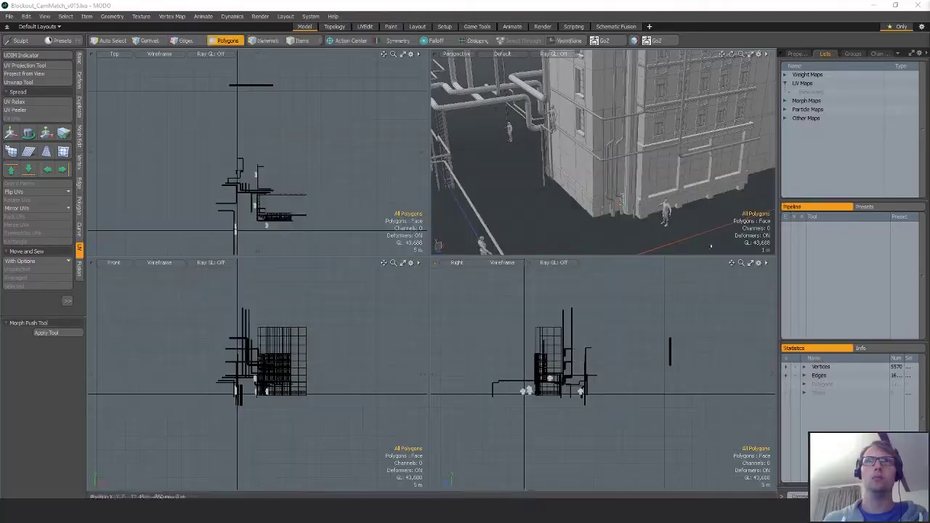
{"action": "key", "text": "alt+Tab"}
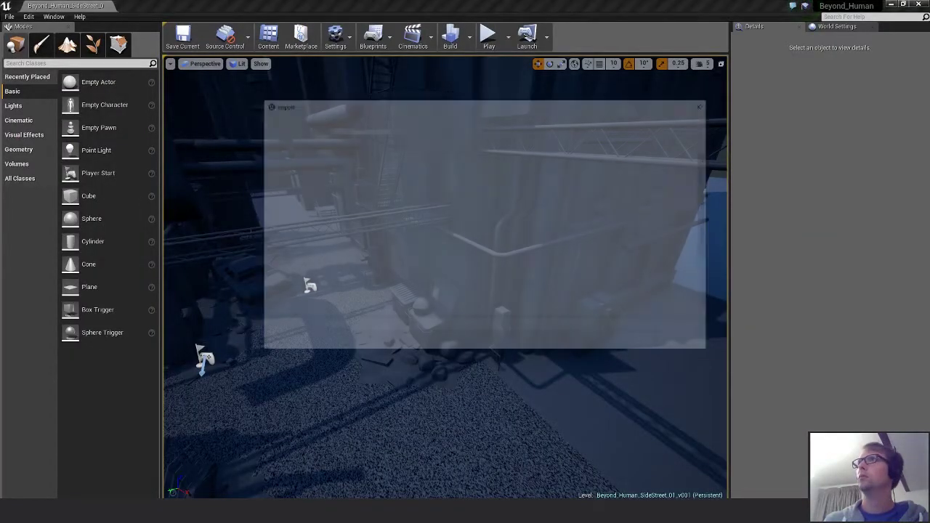
{"action": "scroll", "coordinate": [596, 279], "scroll_direction": "down", "scroll_amount": 1}
{"action": "left_click", "coordinate": [596, 278]}
{"action": "scroll", "coordinate": [596, 278], "scroll_direction": "down", "scroll_amount": 2}
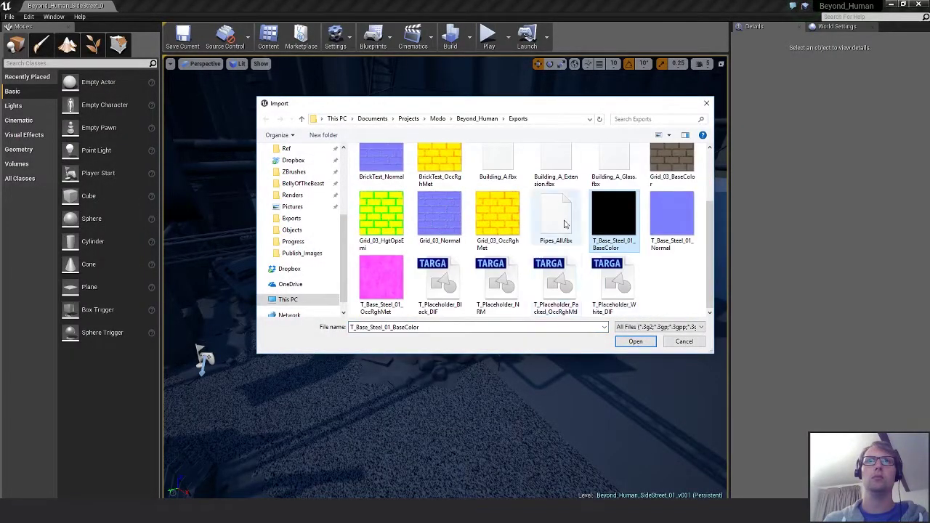
{"action": "double_click", "coordinate": [565, 223]}
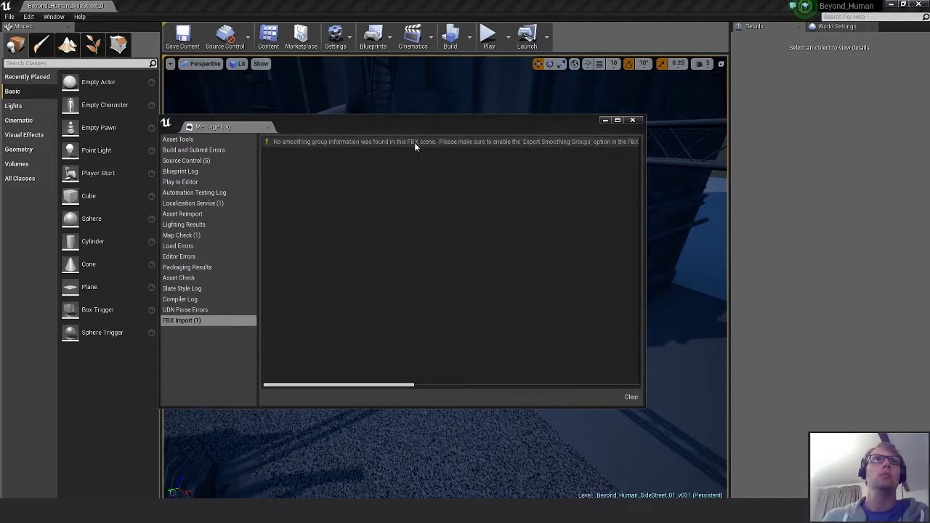
{"action": "left_click", "coordinate": [633, 120]}
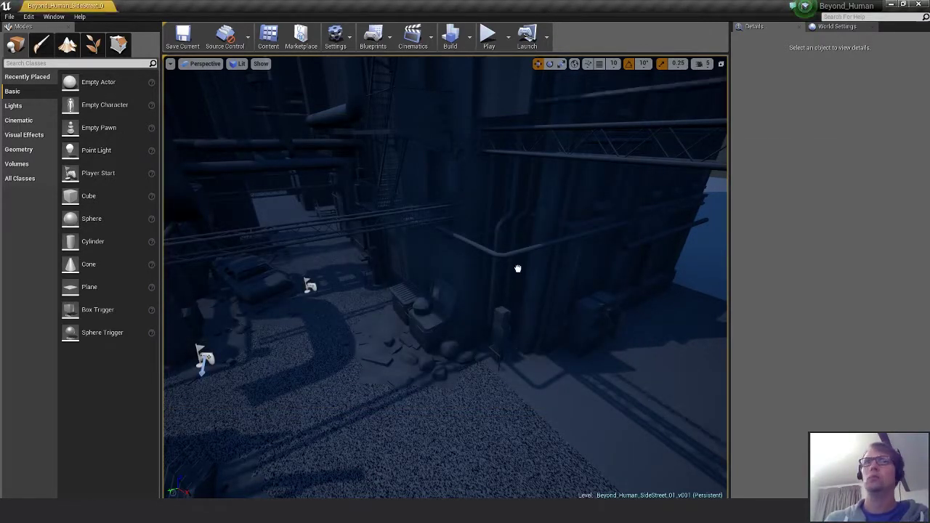
- Place the Pipes_All mesh in the level and set its location to 0, 0, 0
{"action": "left_click", "coordinate": [517, 266]}
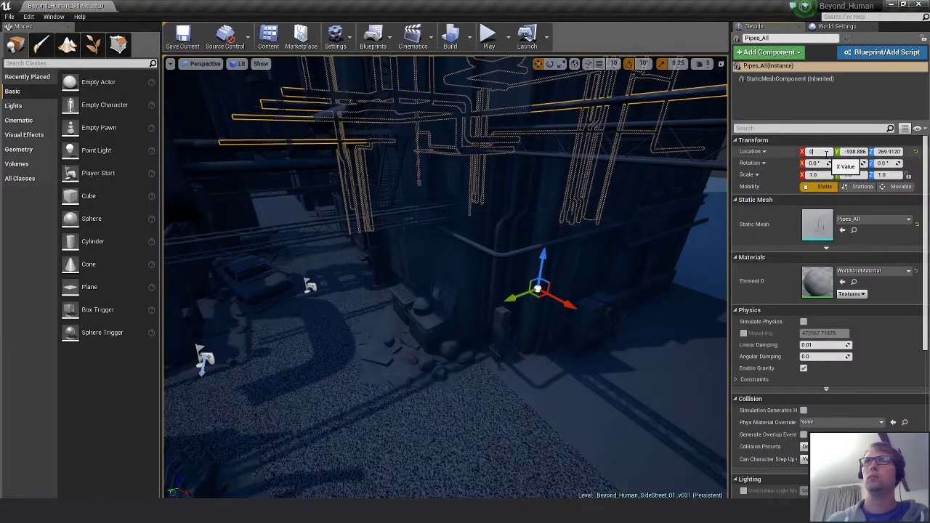
{"action": "key", "text": "Tab"}
{"action": "type", "text": "0"}
{"action": "key", "text": "Tab"}
{"action": "type", "text": "0"}
{"action": "key", "text": "Return"}
- Deselect the placed pipes, check how they fit along the building and street, and save the level
{"action": "right_click_drag", "start_coordinate": [566, 211], "coordinate": [567, 247]}
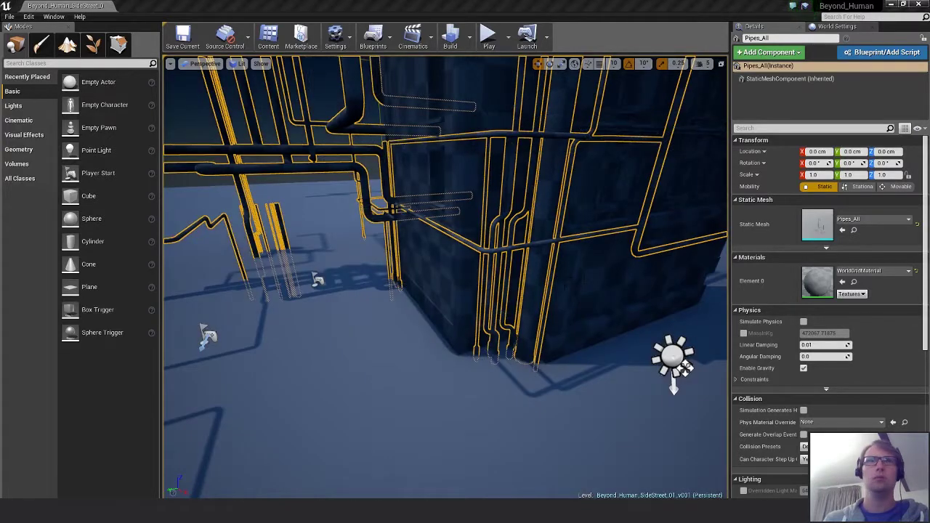
{"action": "right_click_drag", "start_coordinate": [617, 273], "coordinate": [586, 274]}
{"action": "key", "text": "Escape"}
{"action": "right_click_drag", "start_coordinate": [409, 269], "coordinate": [480, 411]}
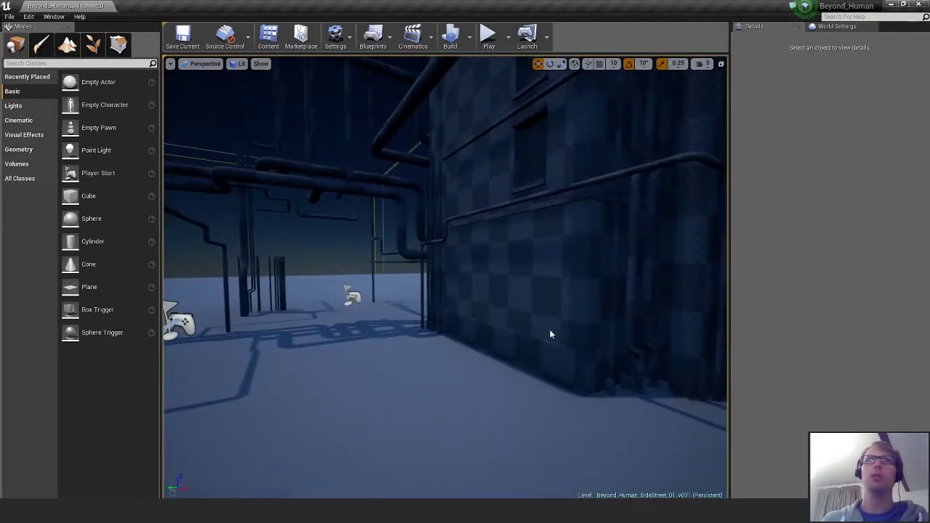
{"action": "scroll", "coordinate": [545, 331], "scroll_direction": "down", "scroll_amount": 3}
{"action": "right_click_drag", "start_coordinate": [540, 326], "coordinate": [538, 328]}
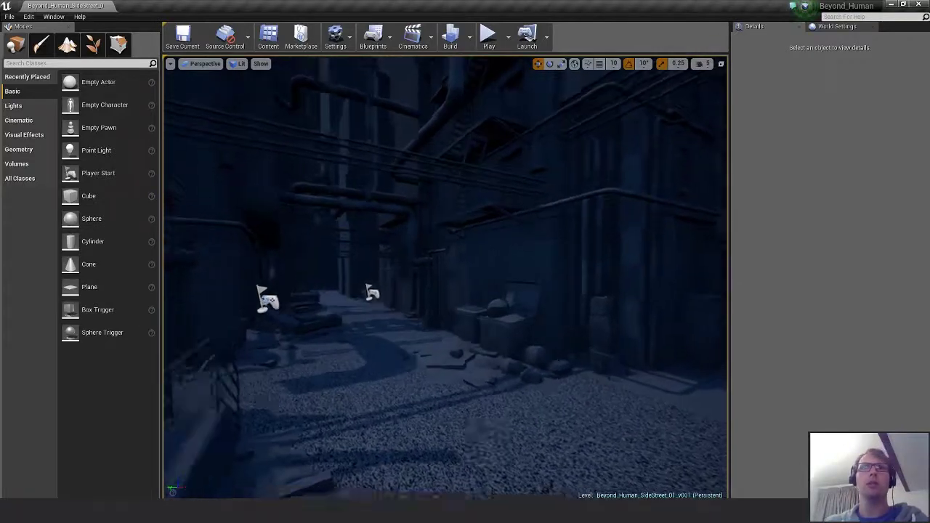
{"action": "mouse_move", "coordinate": [445, 278]}
{"action": "left_mouse_down", "text": "alt"}
{"action": "mouse_move", "coordinate": [495, 371]}
{"action": "mouse_move", "coordinate": [469, 352]}
{"action": "mouse_move", "coordinate": [454, 280]}
{"action": "mouse_move", "coordinate": [462, 341]}
{"action": "mouse_move", "coordinate": [453, 280]}
{"action": "mouse_move", "coordinate": [414, 285]}
{"action": "left_mouse_up", "text": "alt"}
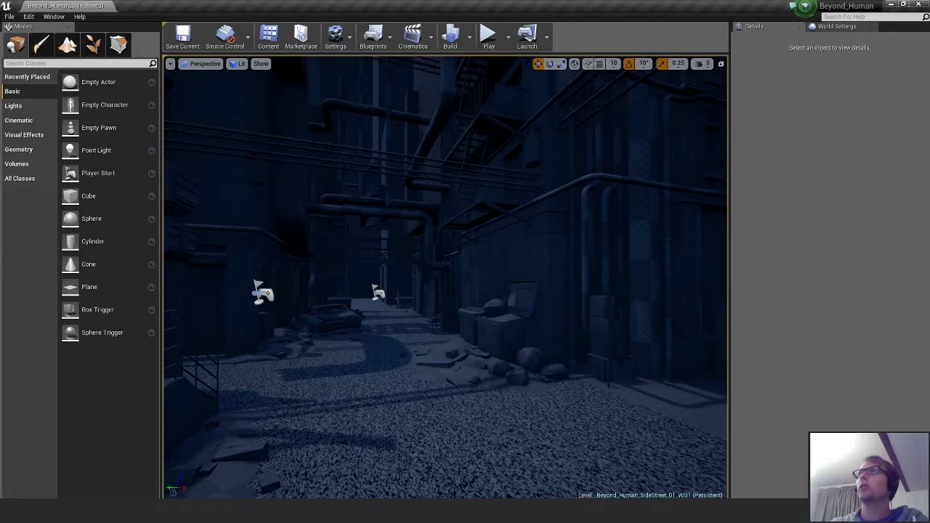
{"action": "key", "text": "ctrl+s"}
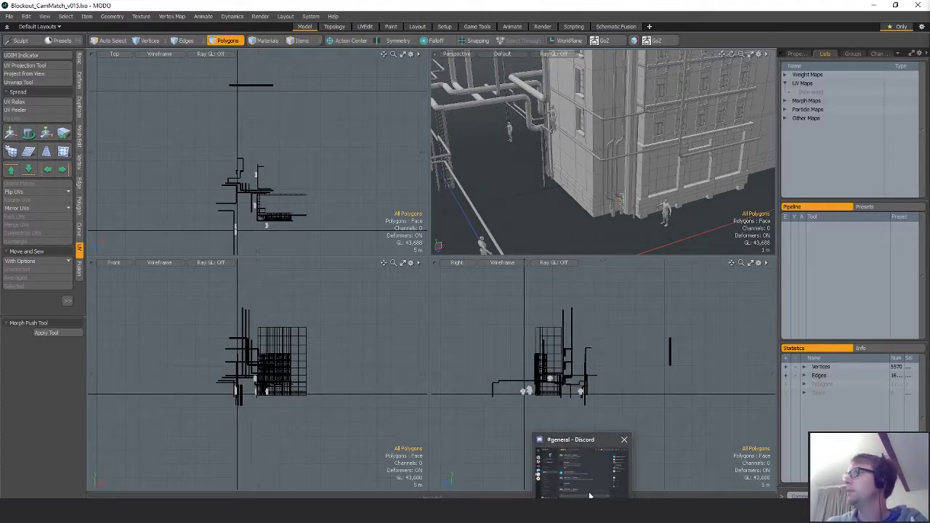
{"action": "mouse_move", "coordinate": [599, 483]}
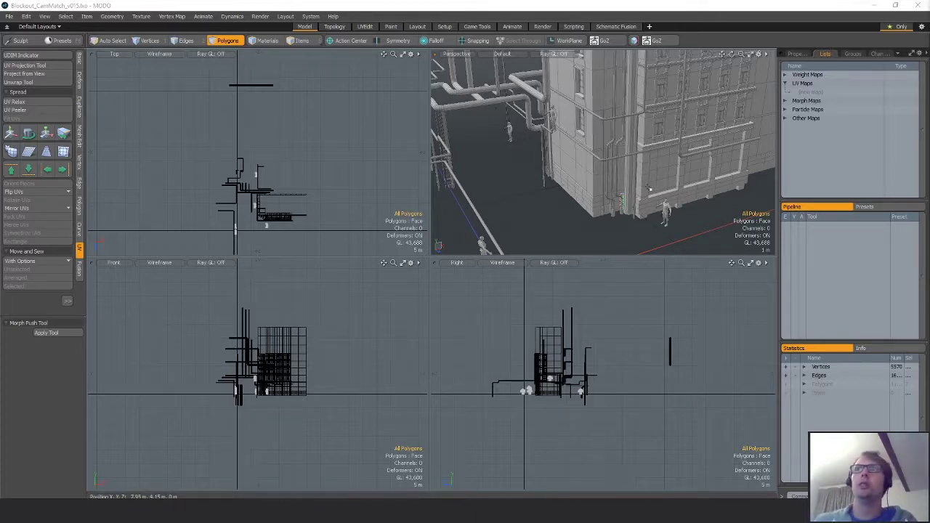
{"action": "left_click_drag", "start_coordinate": [655, 183], "coordinate": [598, 189], "text": "alt"}
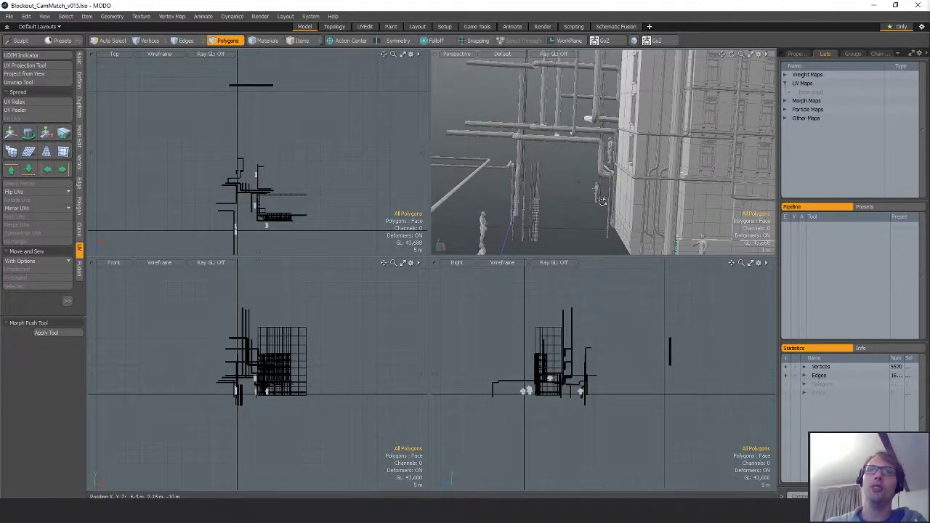
{"action": "left_click_drag", "start_coordinate": [608, 196], "coordinate": [614, 222], "text": "alt"}
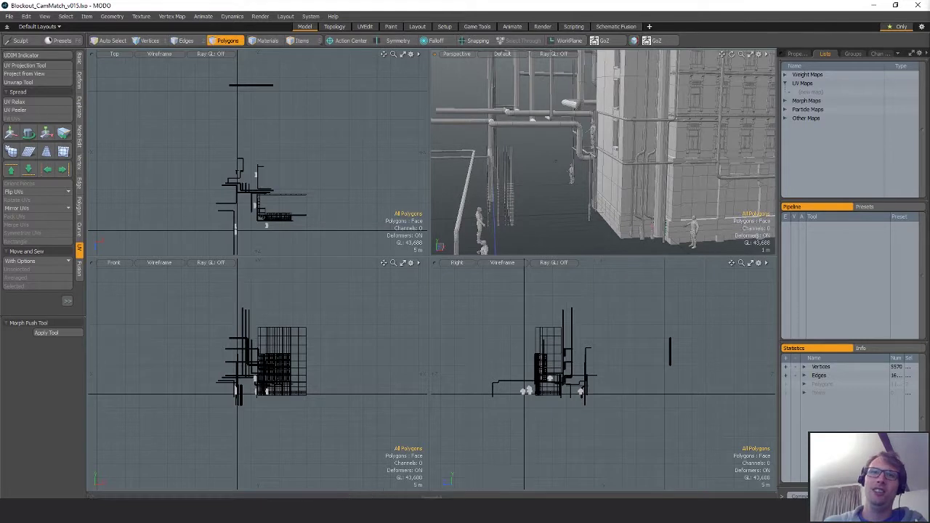